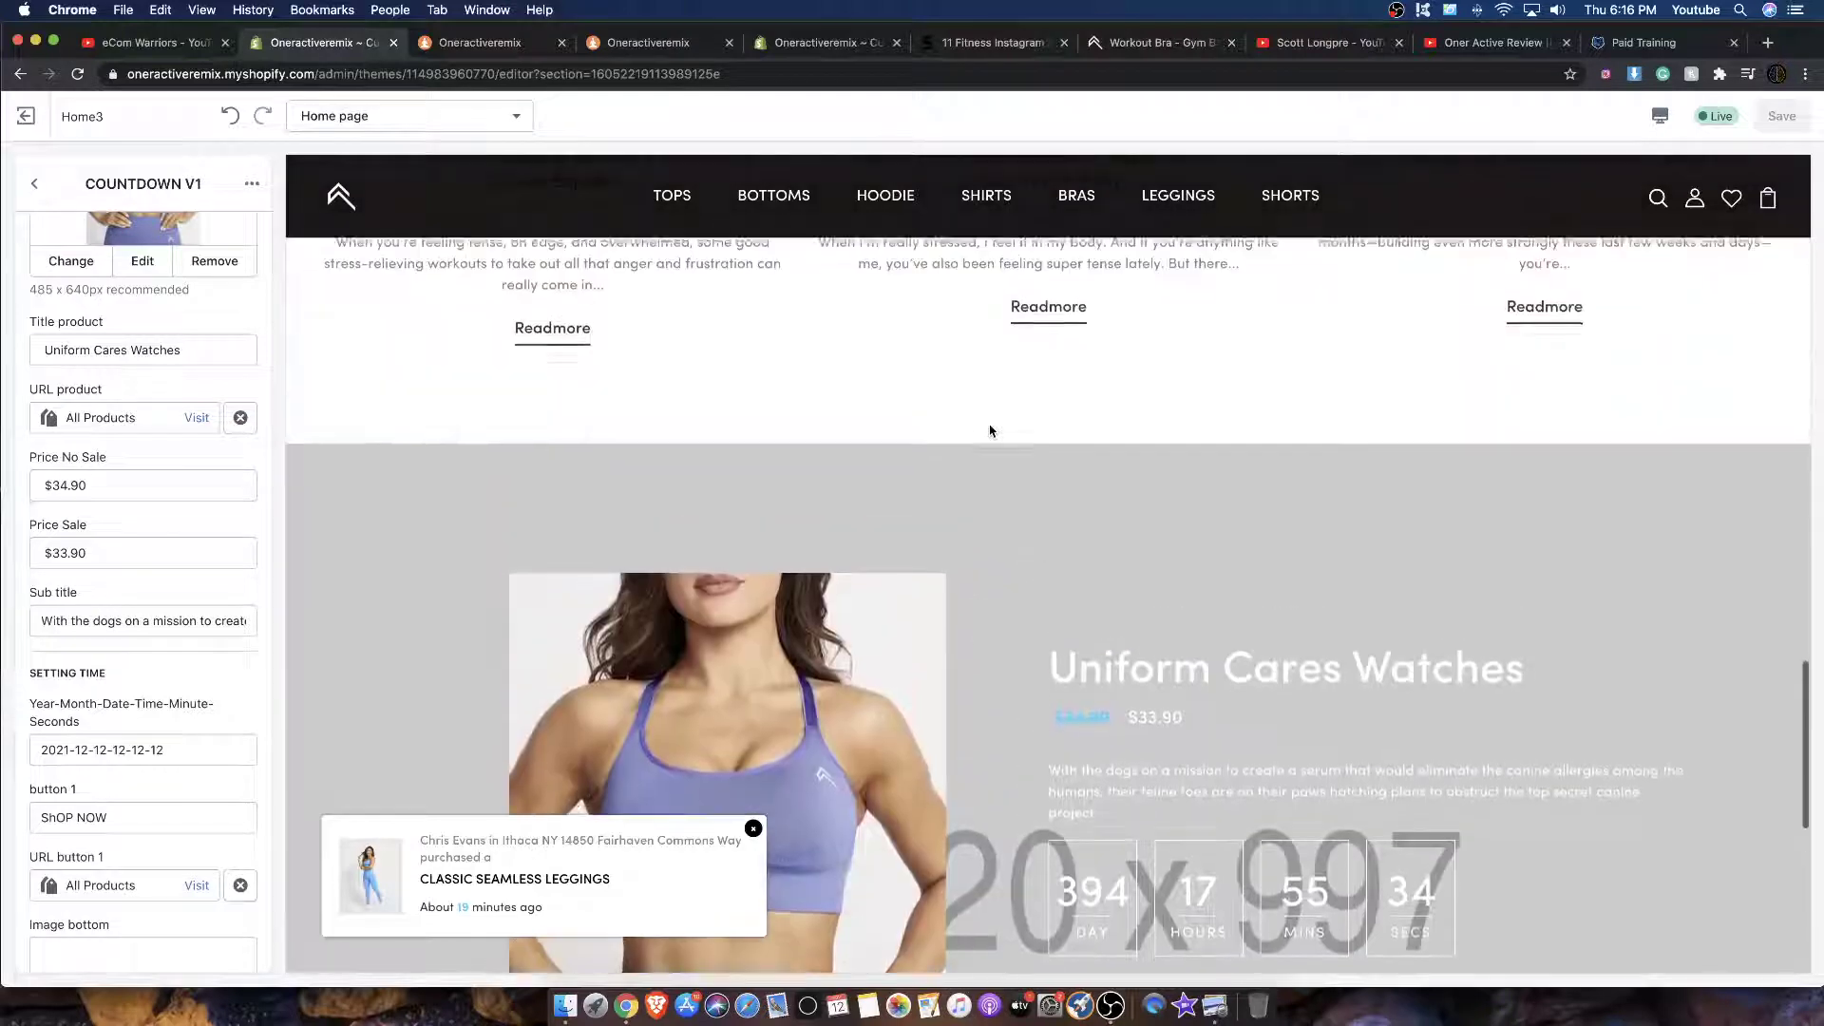
Step: Set the Countdown V1 section's end time to 2021-1-1-1-1-1
scroll(986, 431, down, 7)
scroll(987, 432, up, 3)
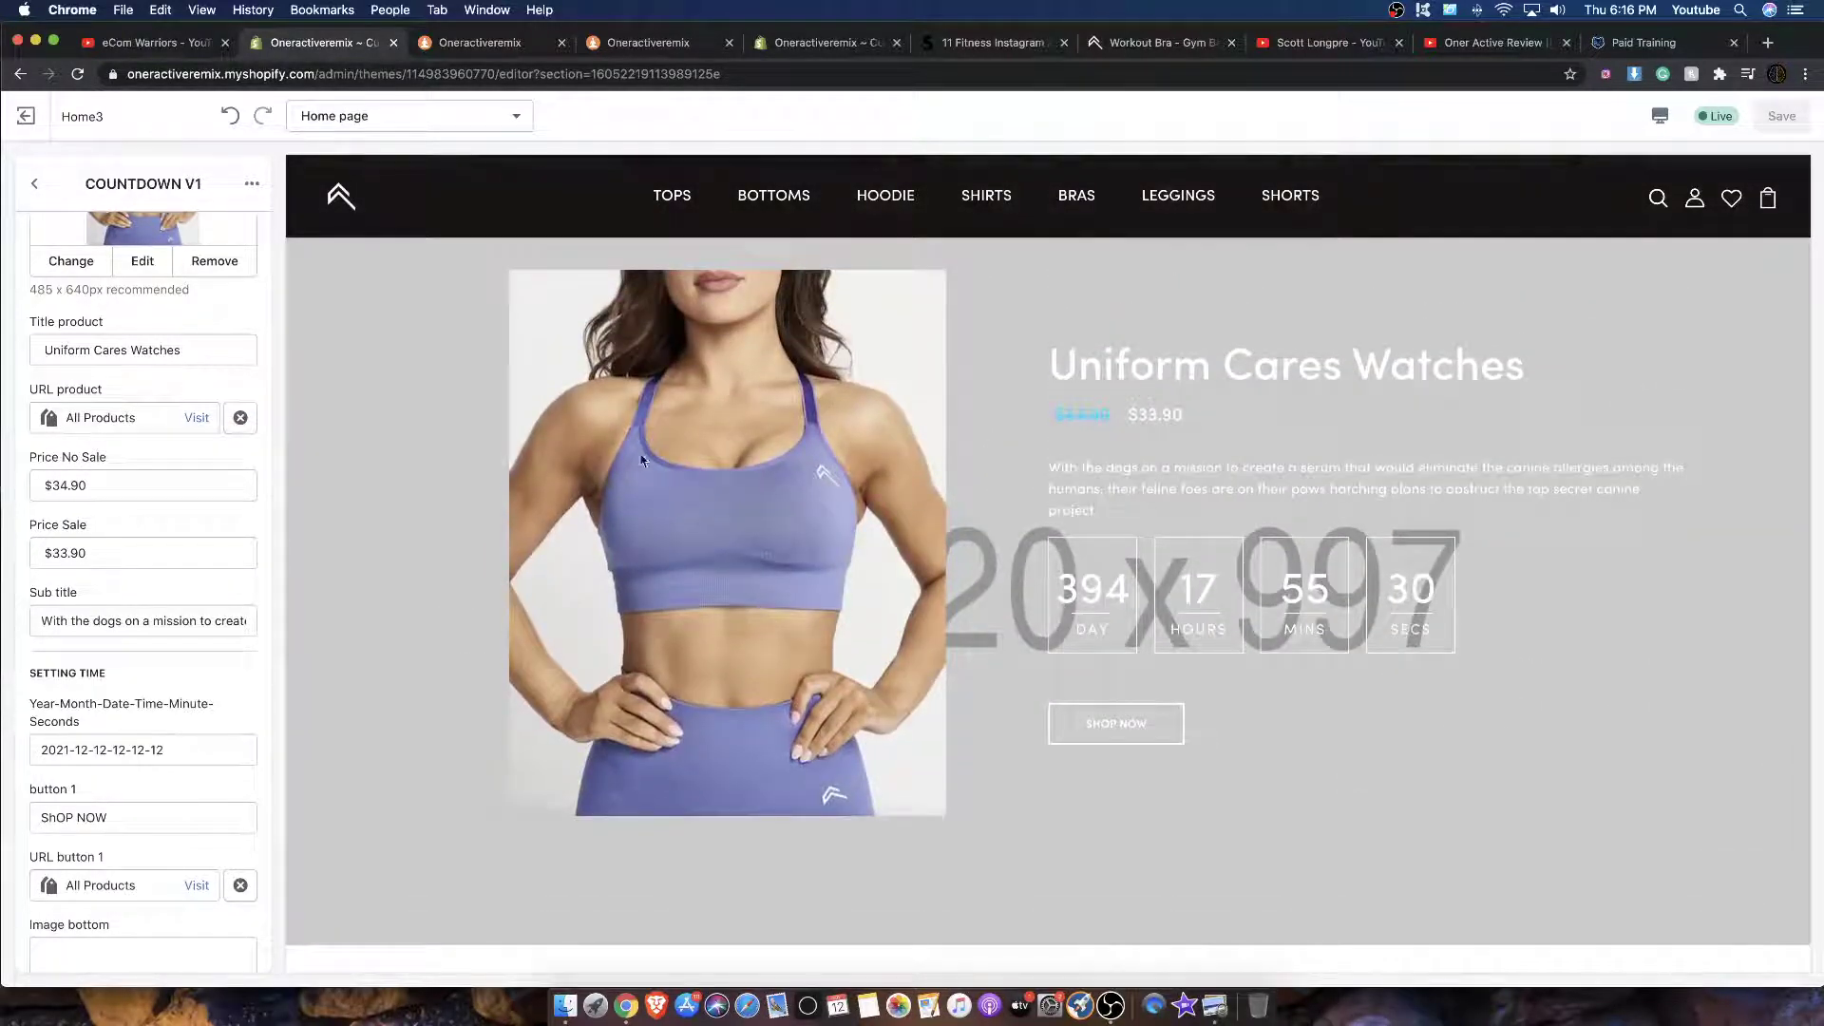
scroll(917, 423, up, 1)
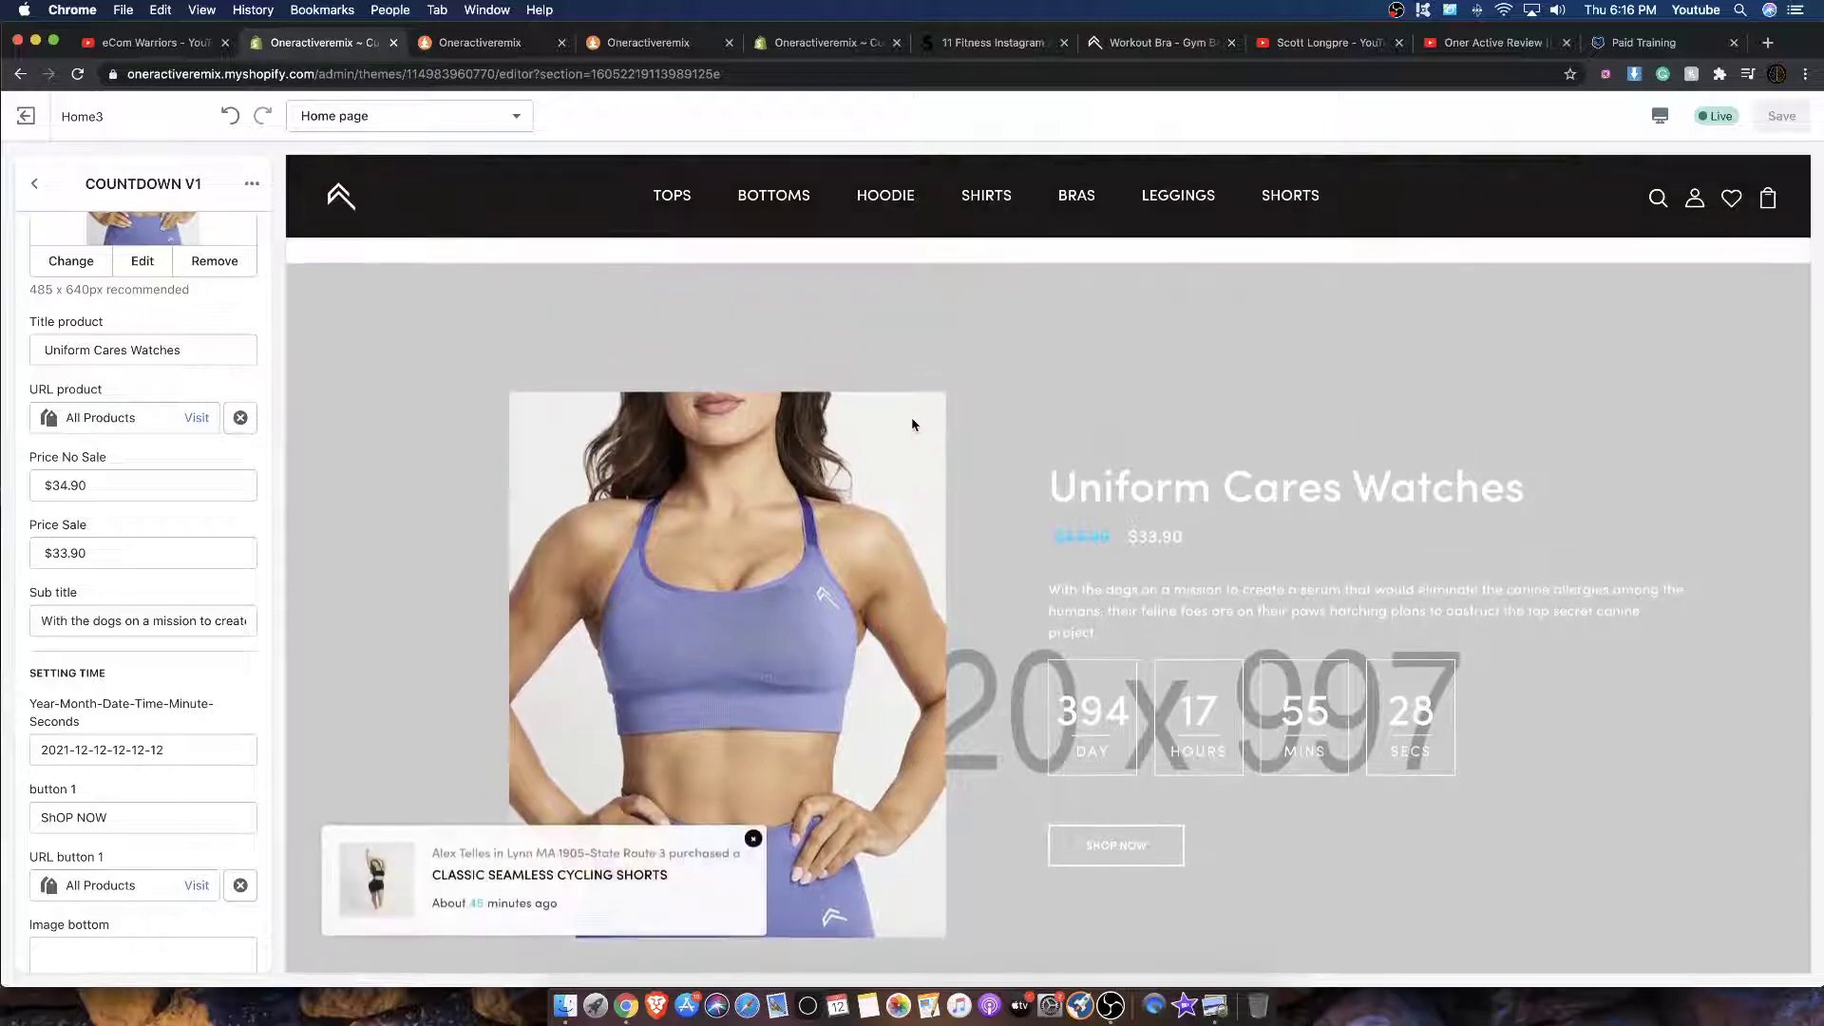
scroll(89, 405, up, 2)
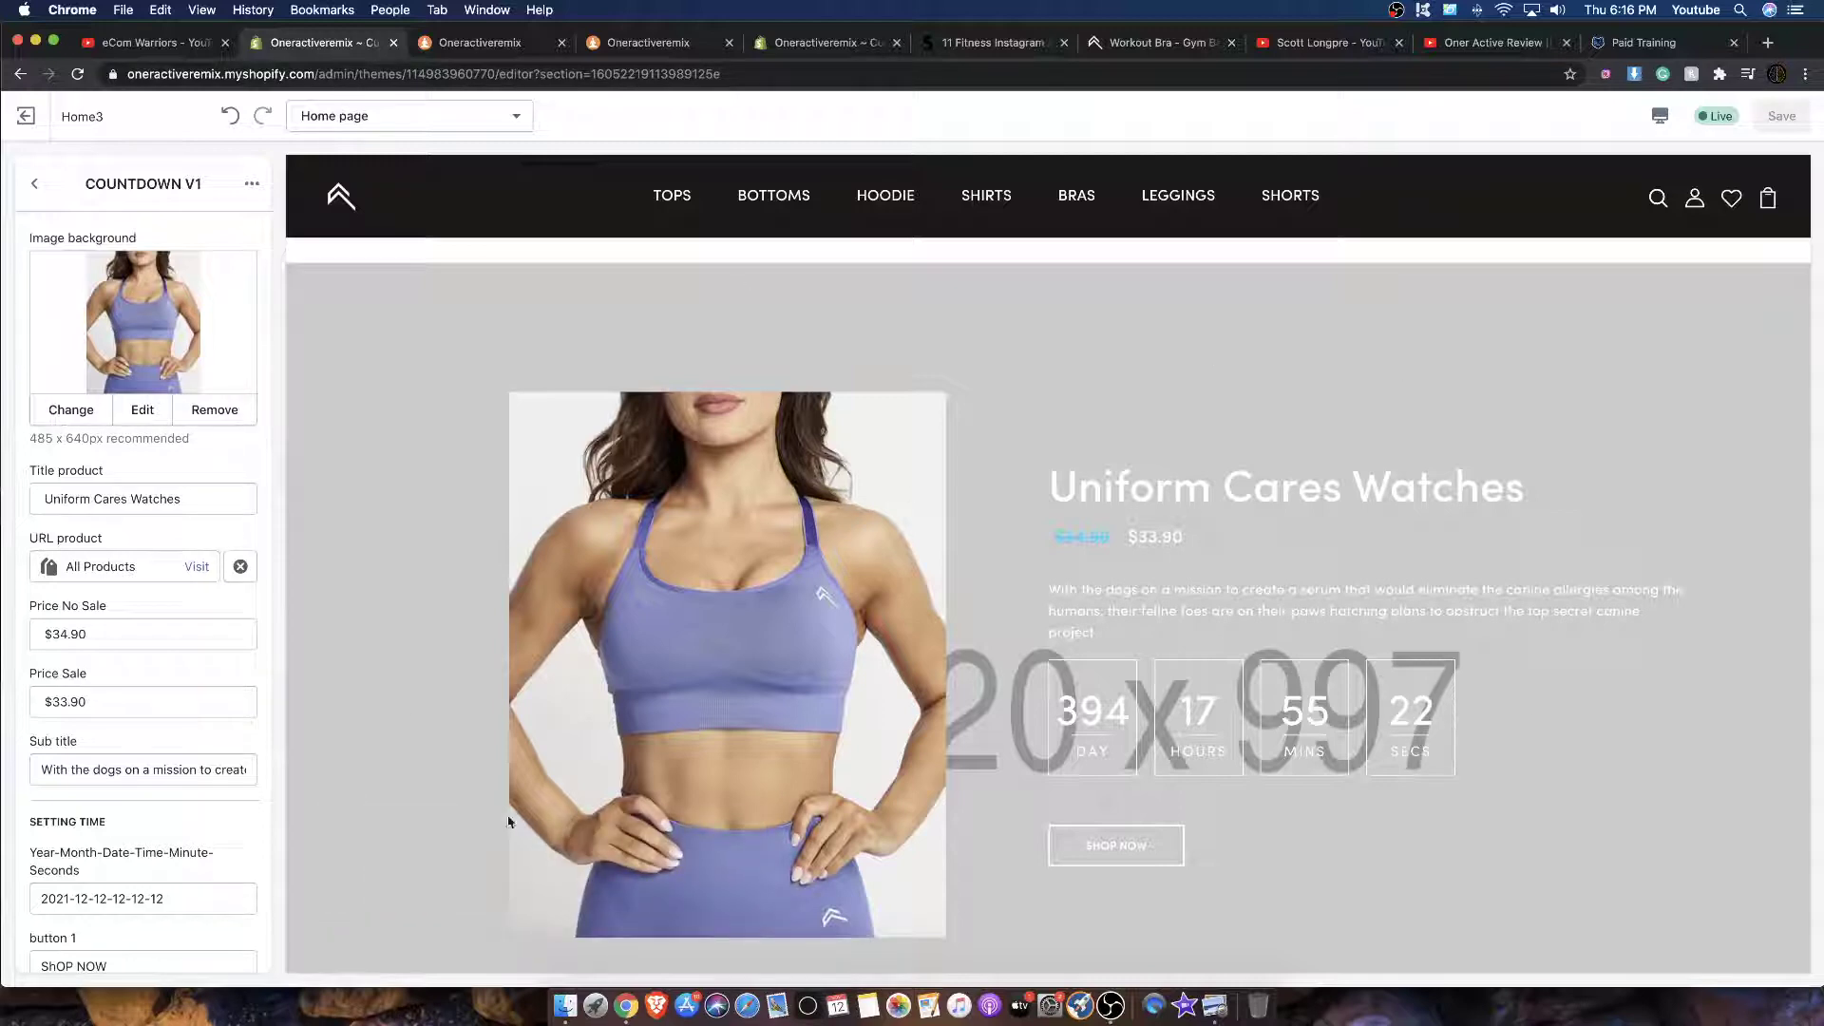
scroll(958, 229, down, 2)
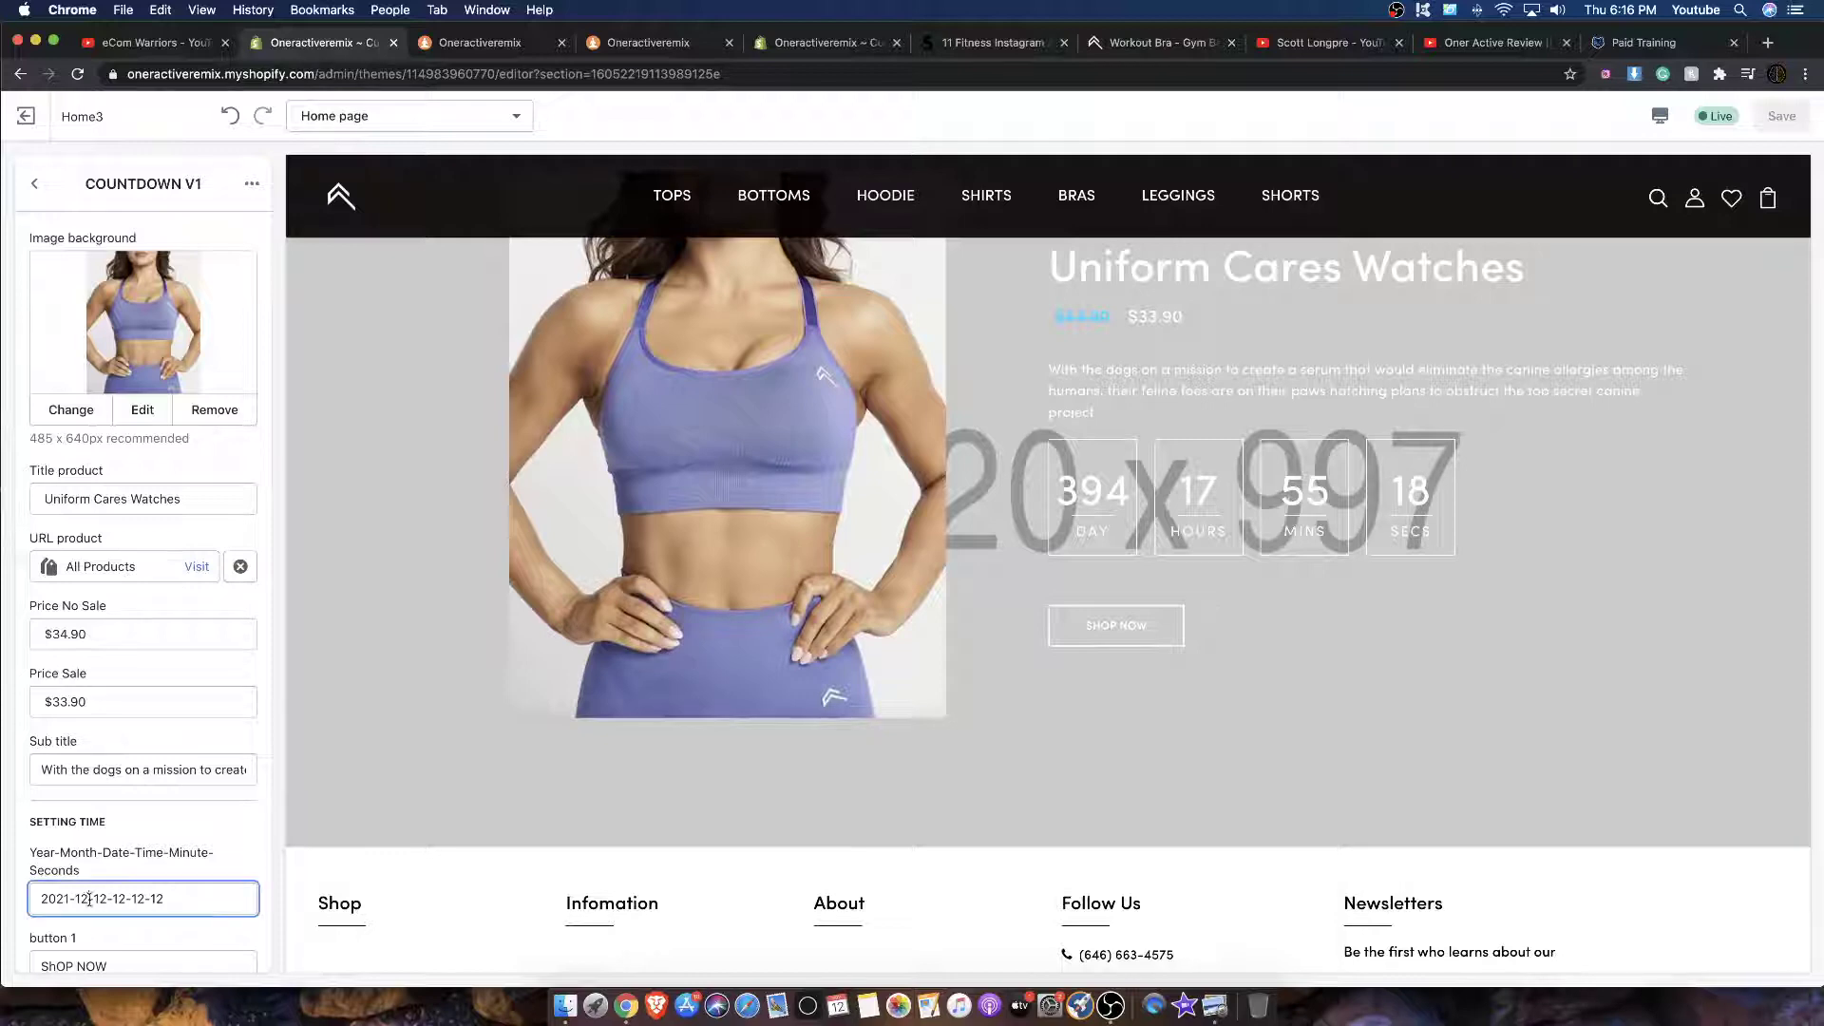
key(BackSpace)
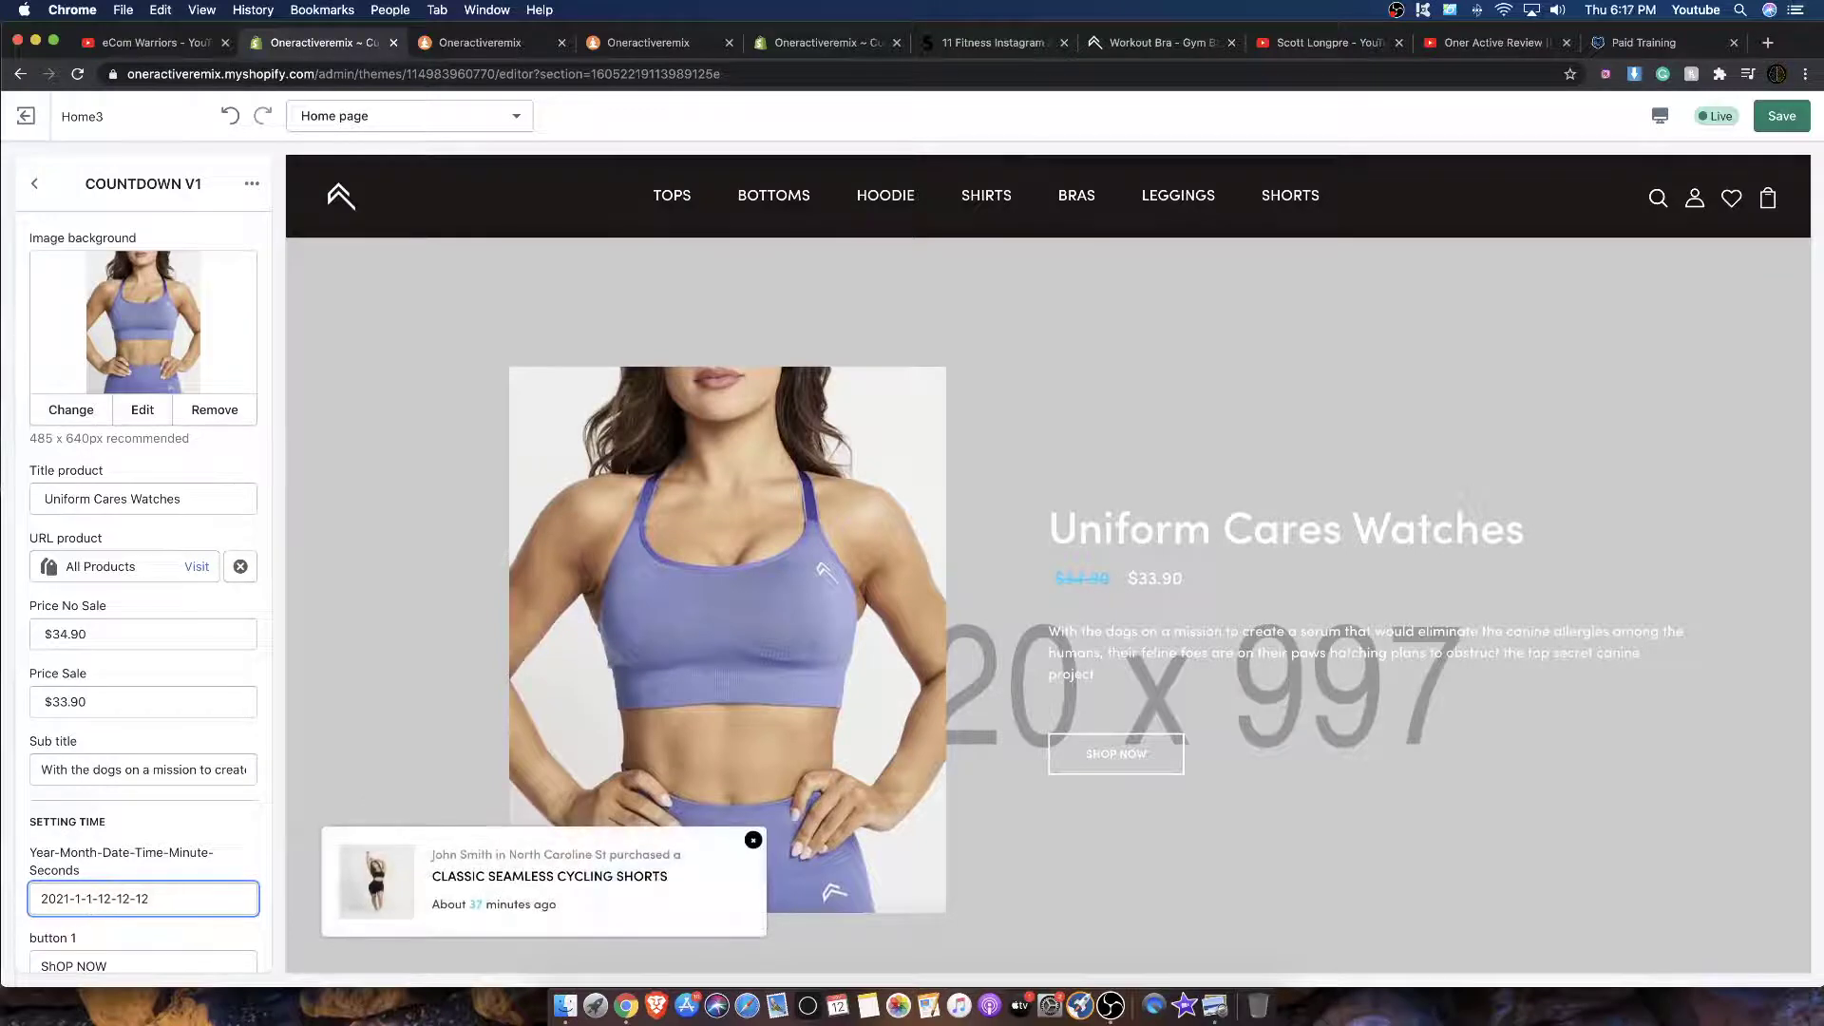
key(BackSpace)
scroll(137, 590, down, 1)
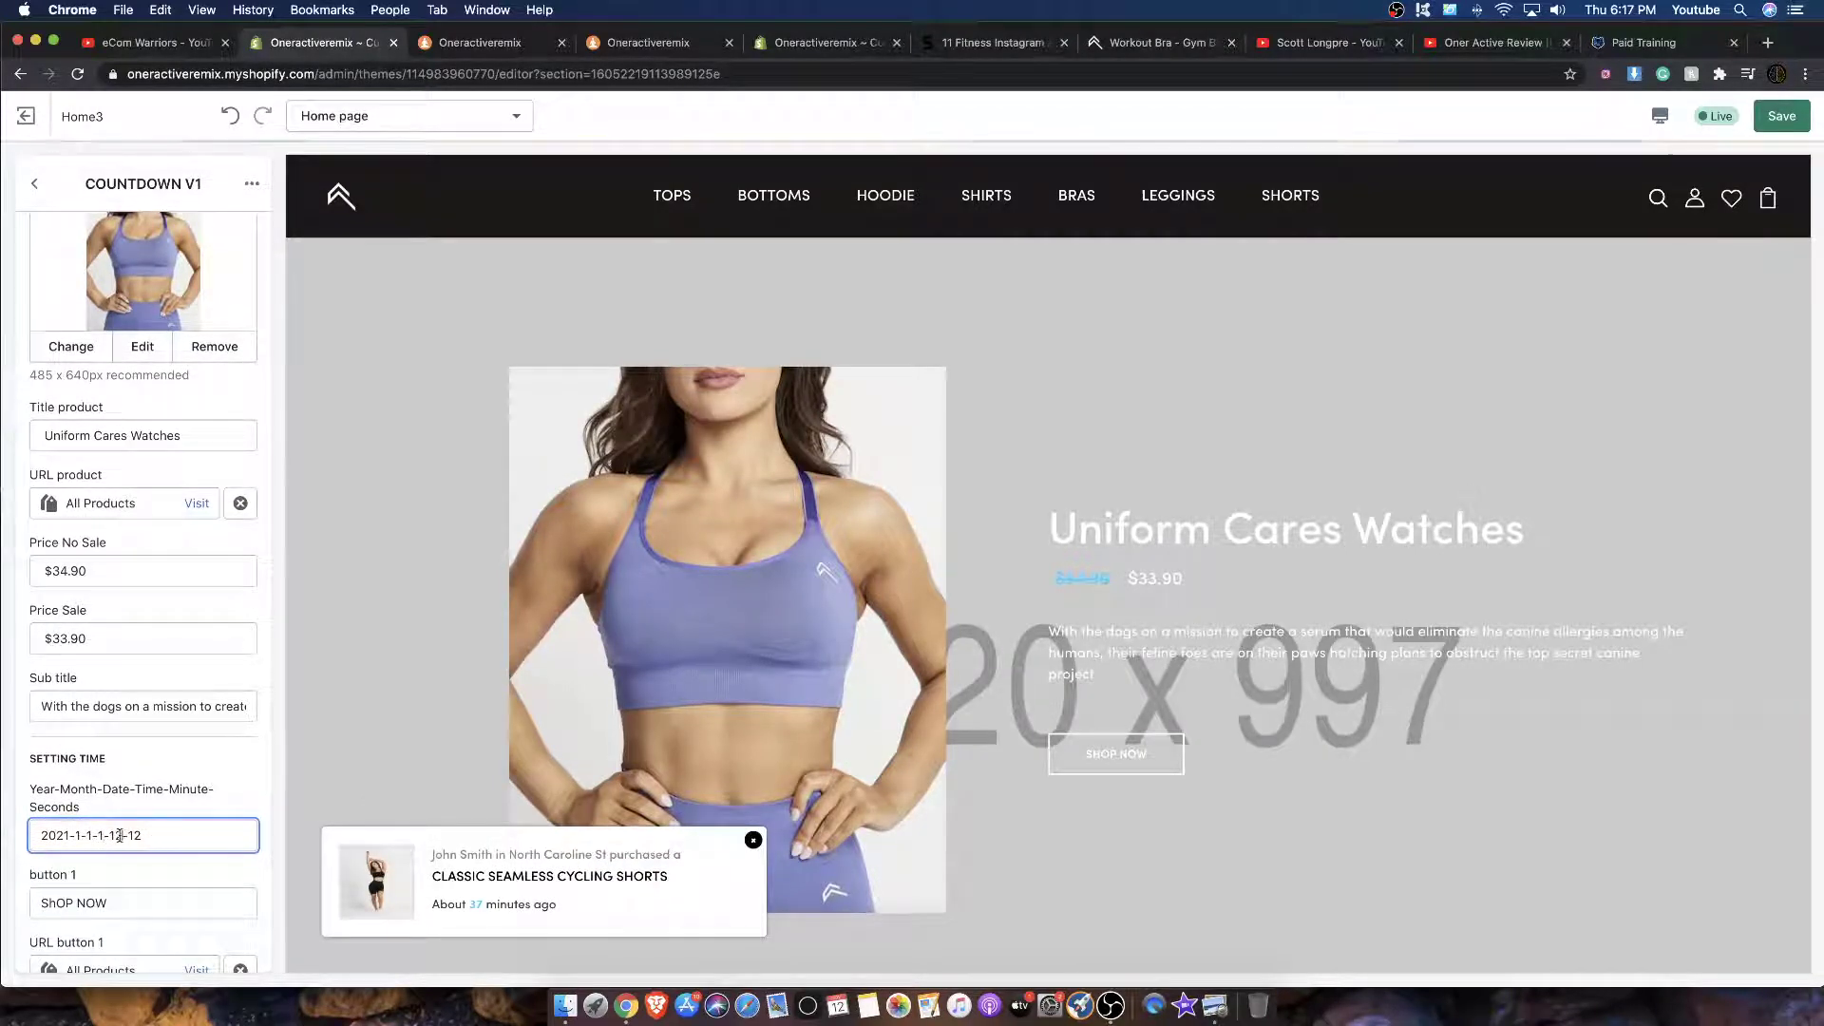
key(BackSpace)
click(225, 790)
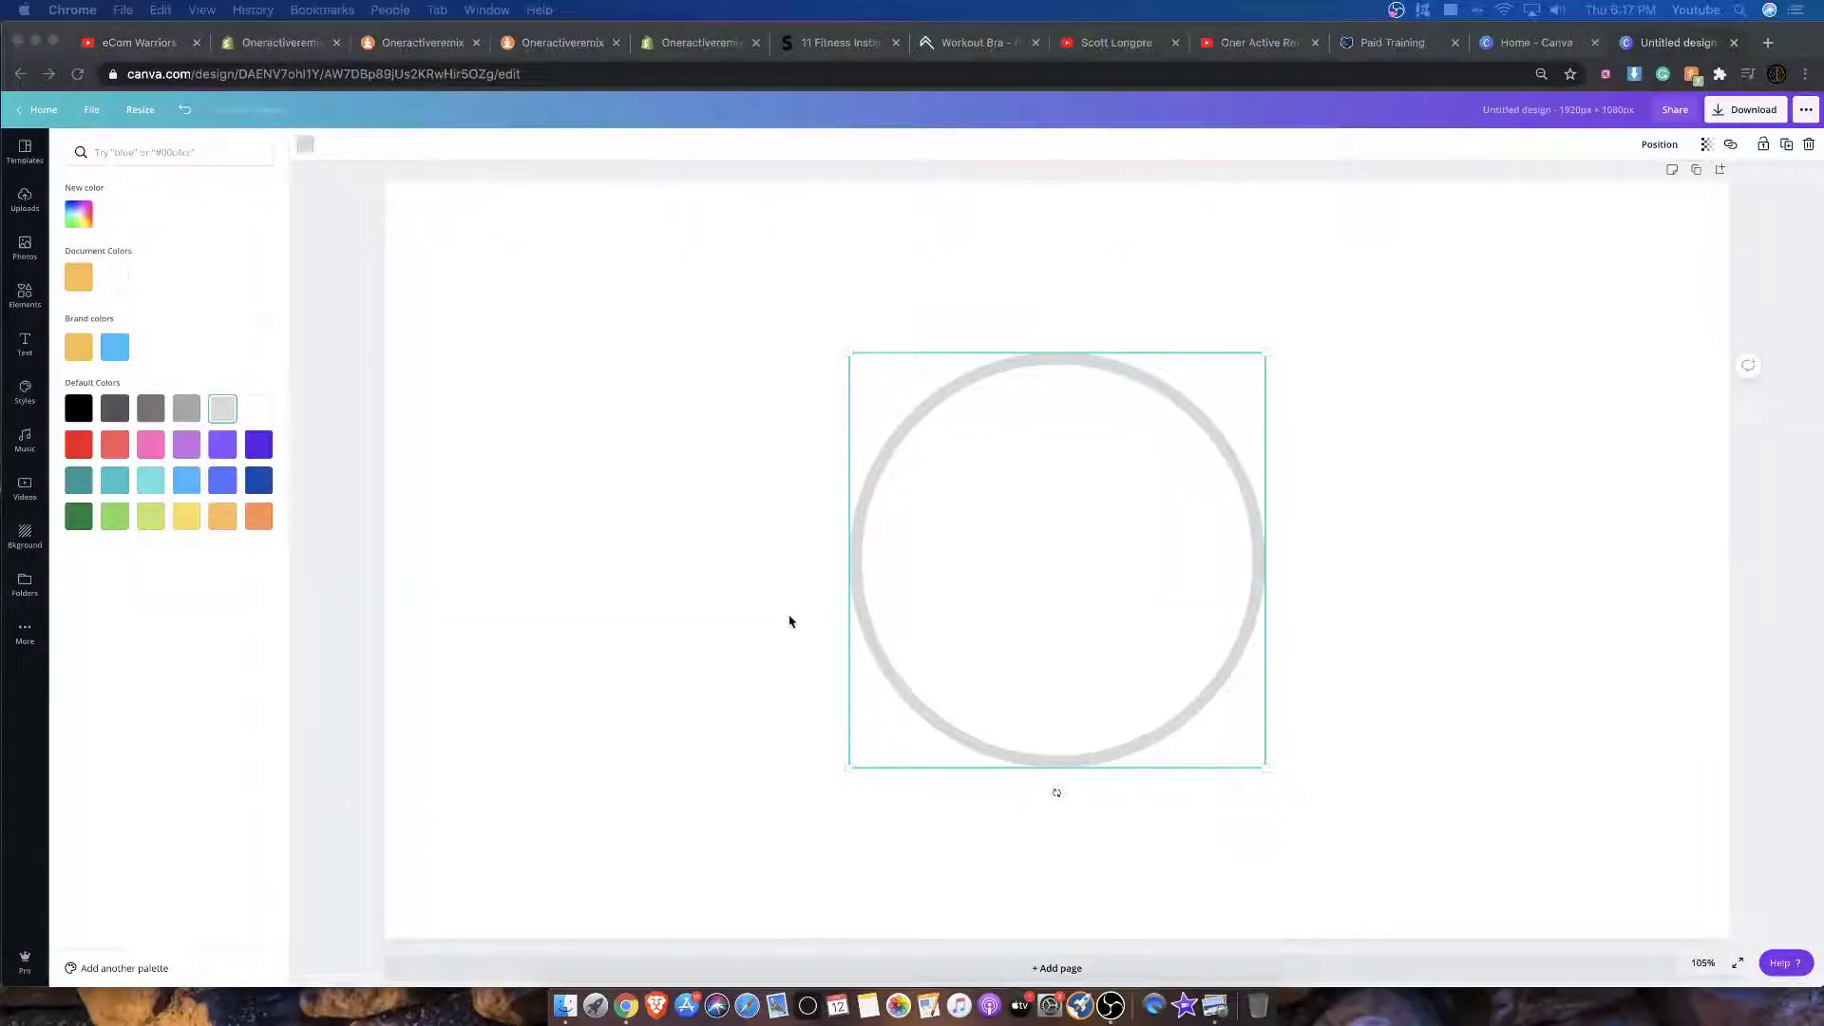
Step: Shrink the outlined grey circle and place it near the lower-left corner of the canvas
drag(1005, 595, 663, 670)
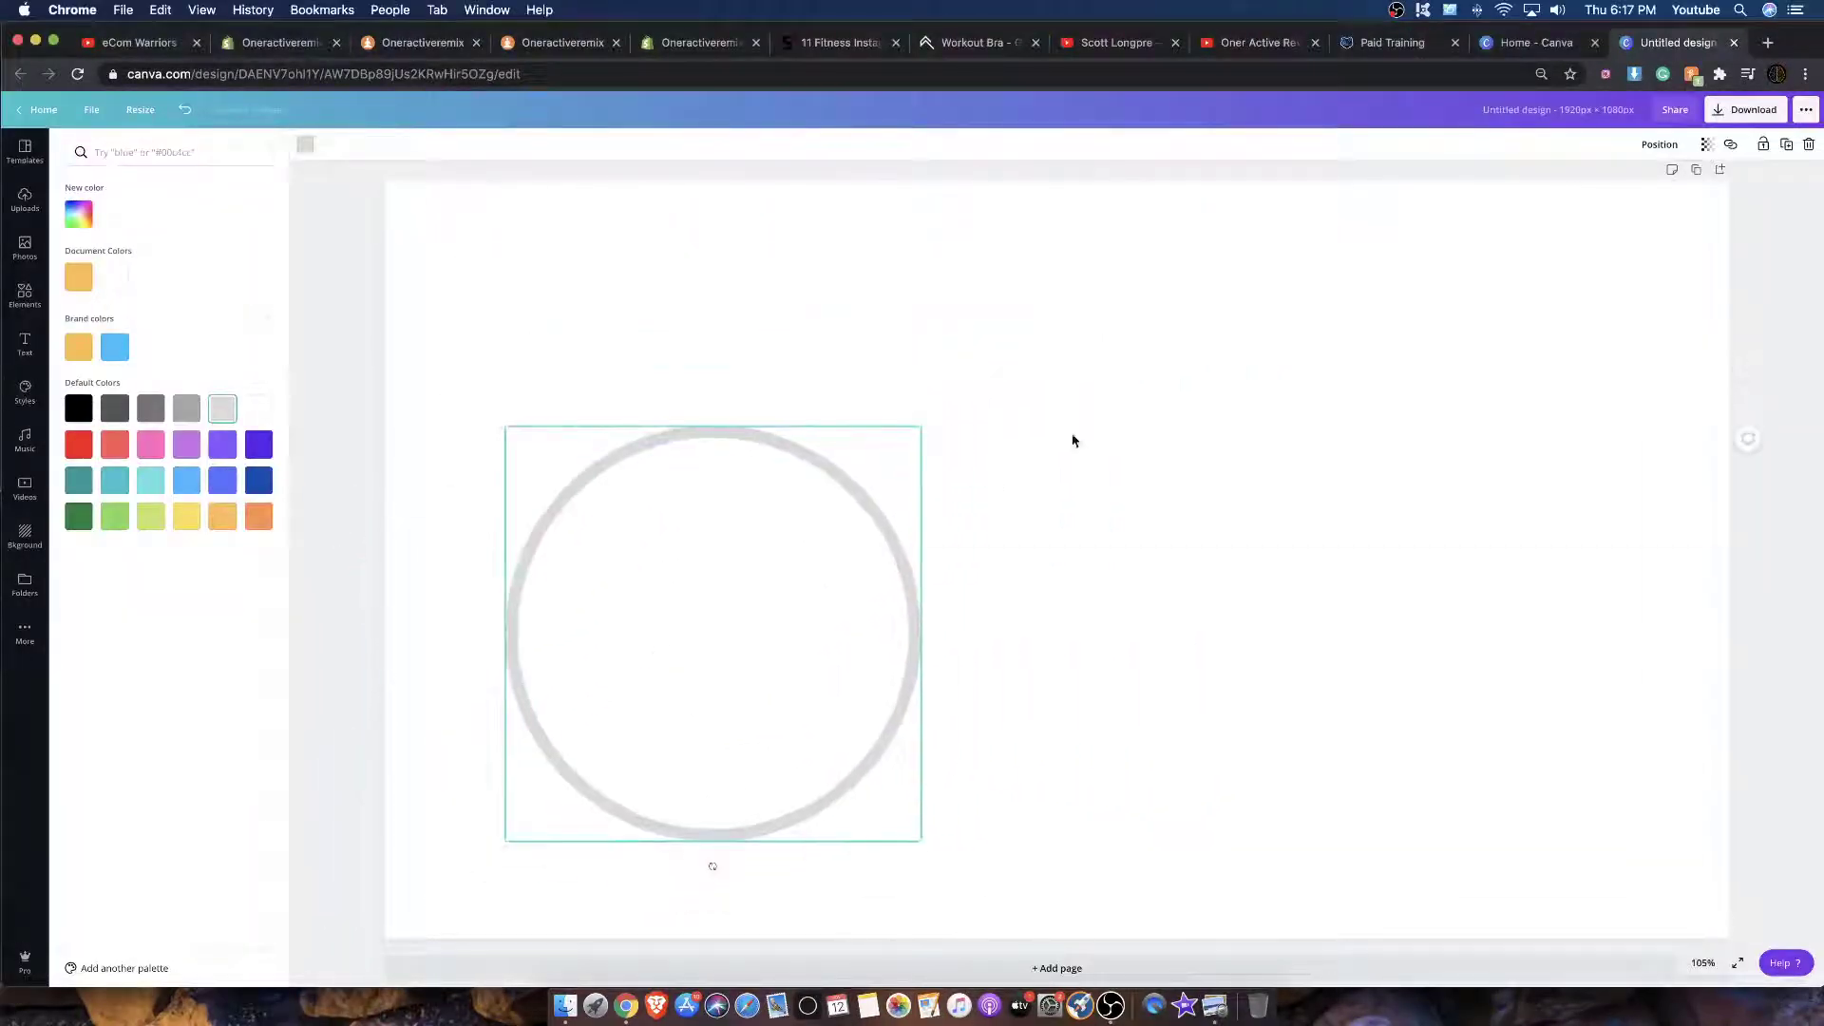
drag(921, 428, 523, 832)
click(334, 301)
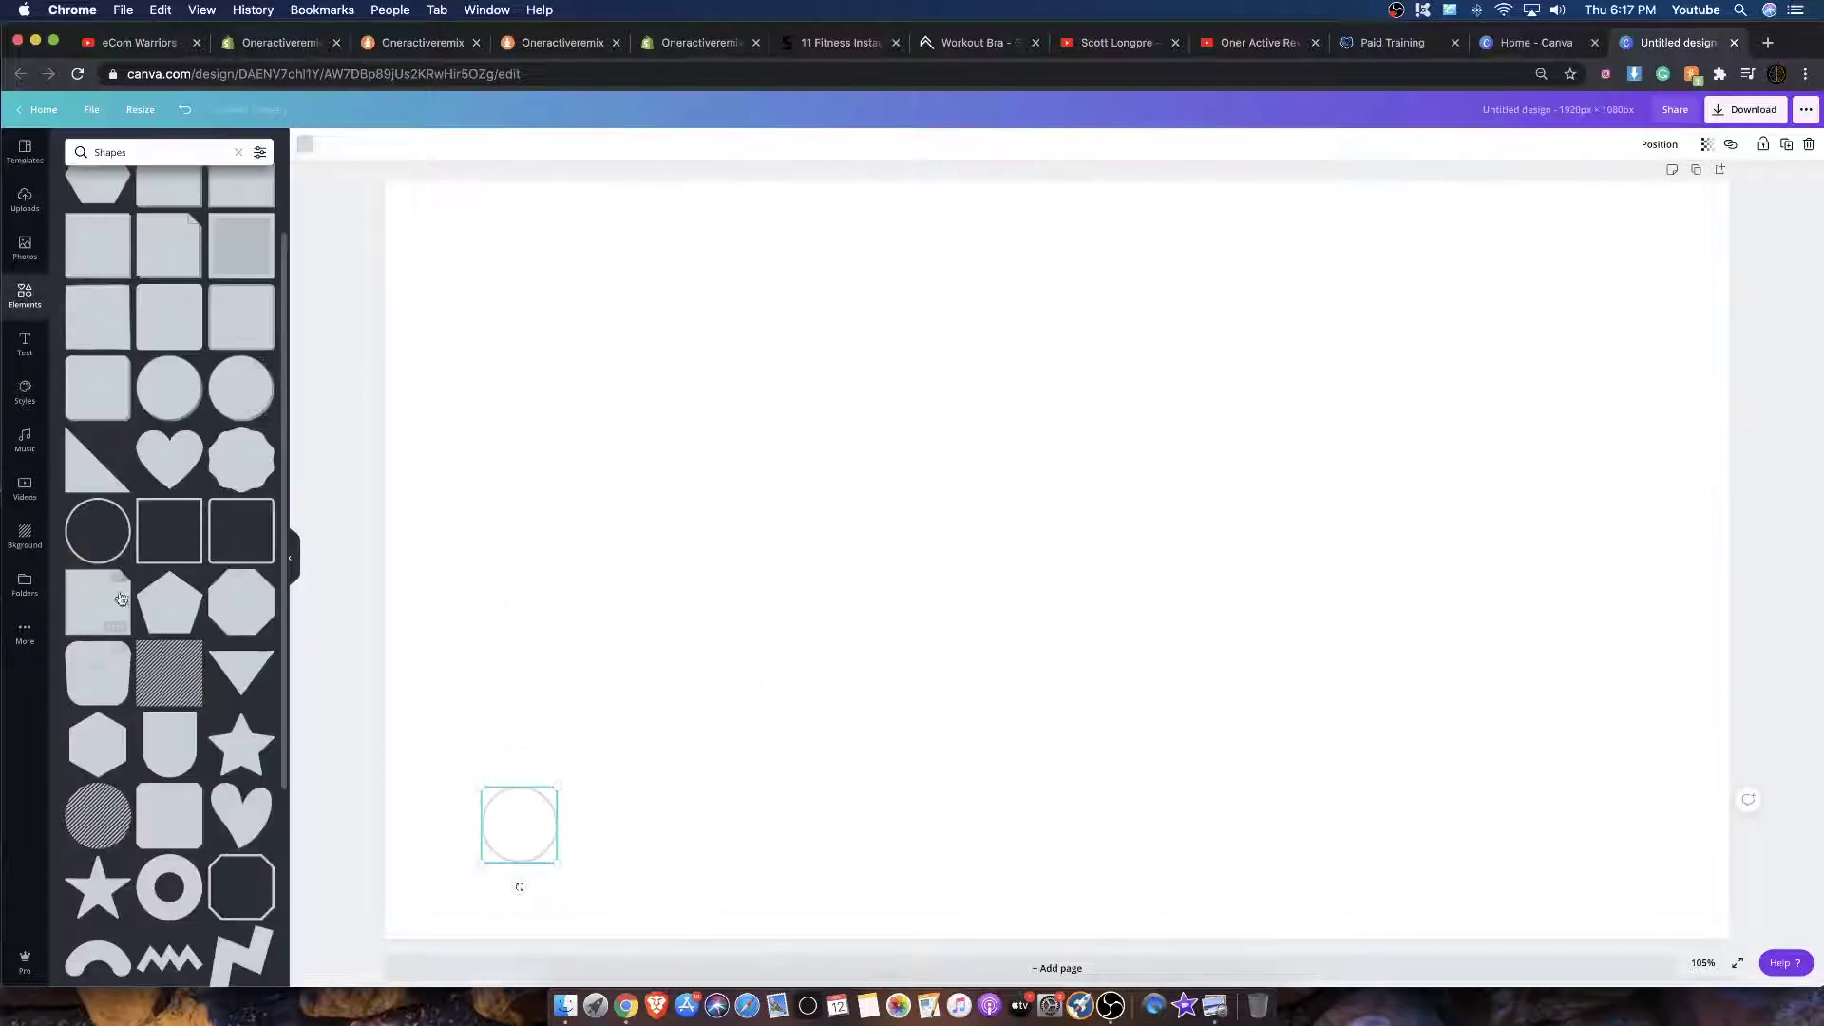
Step: Add a thick ring shape to the canvas and colour it light grey
click(159, 890)
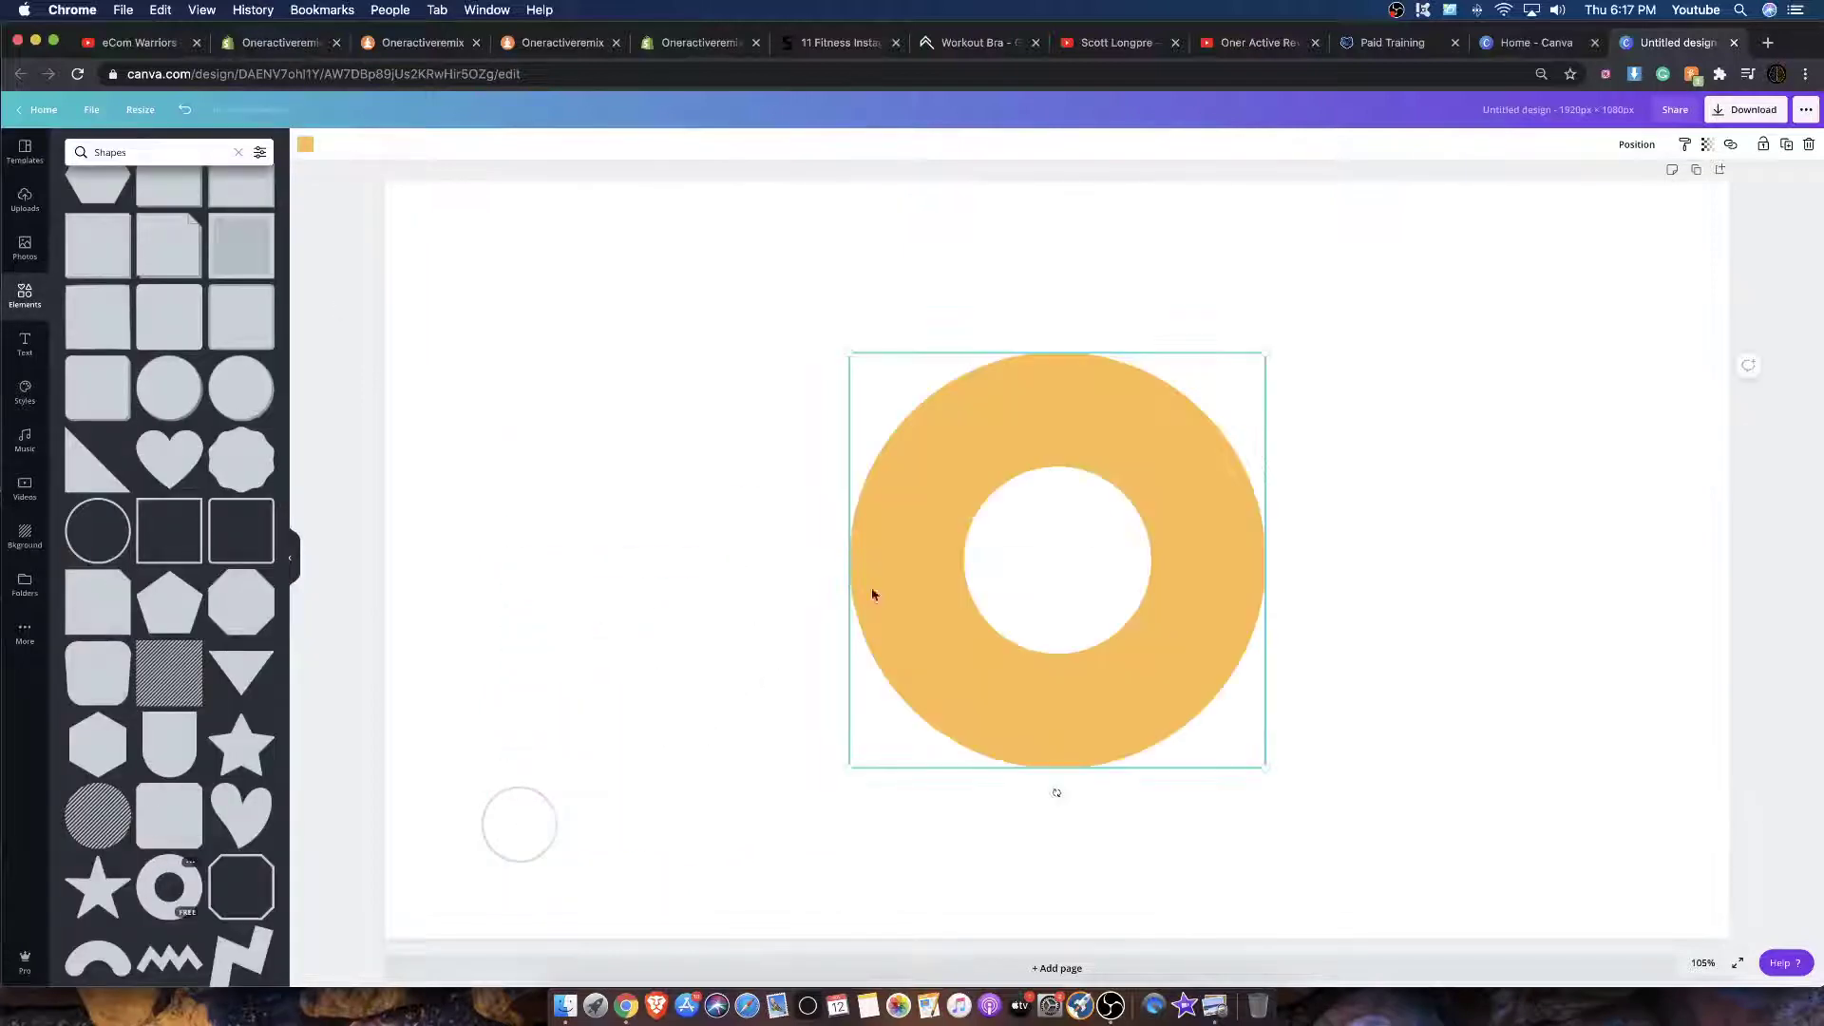
click(306, 148)
click(82, 281)
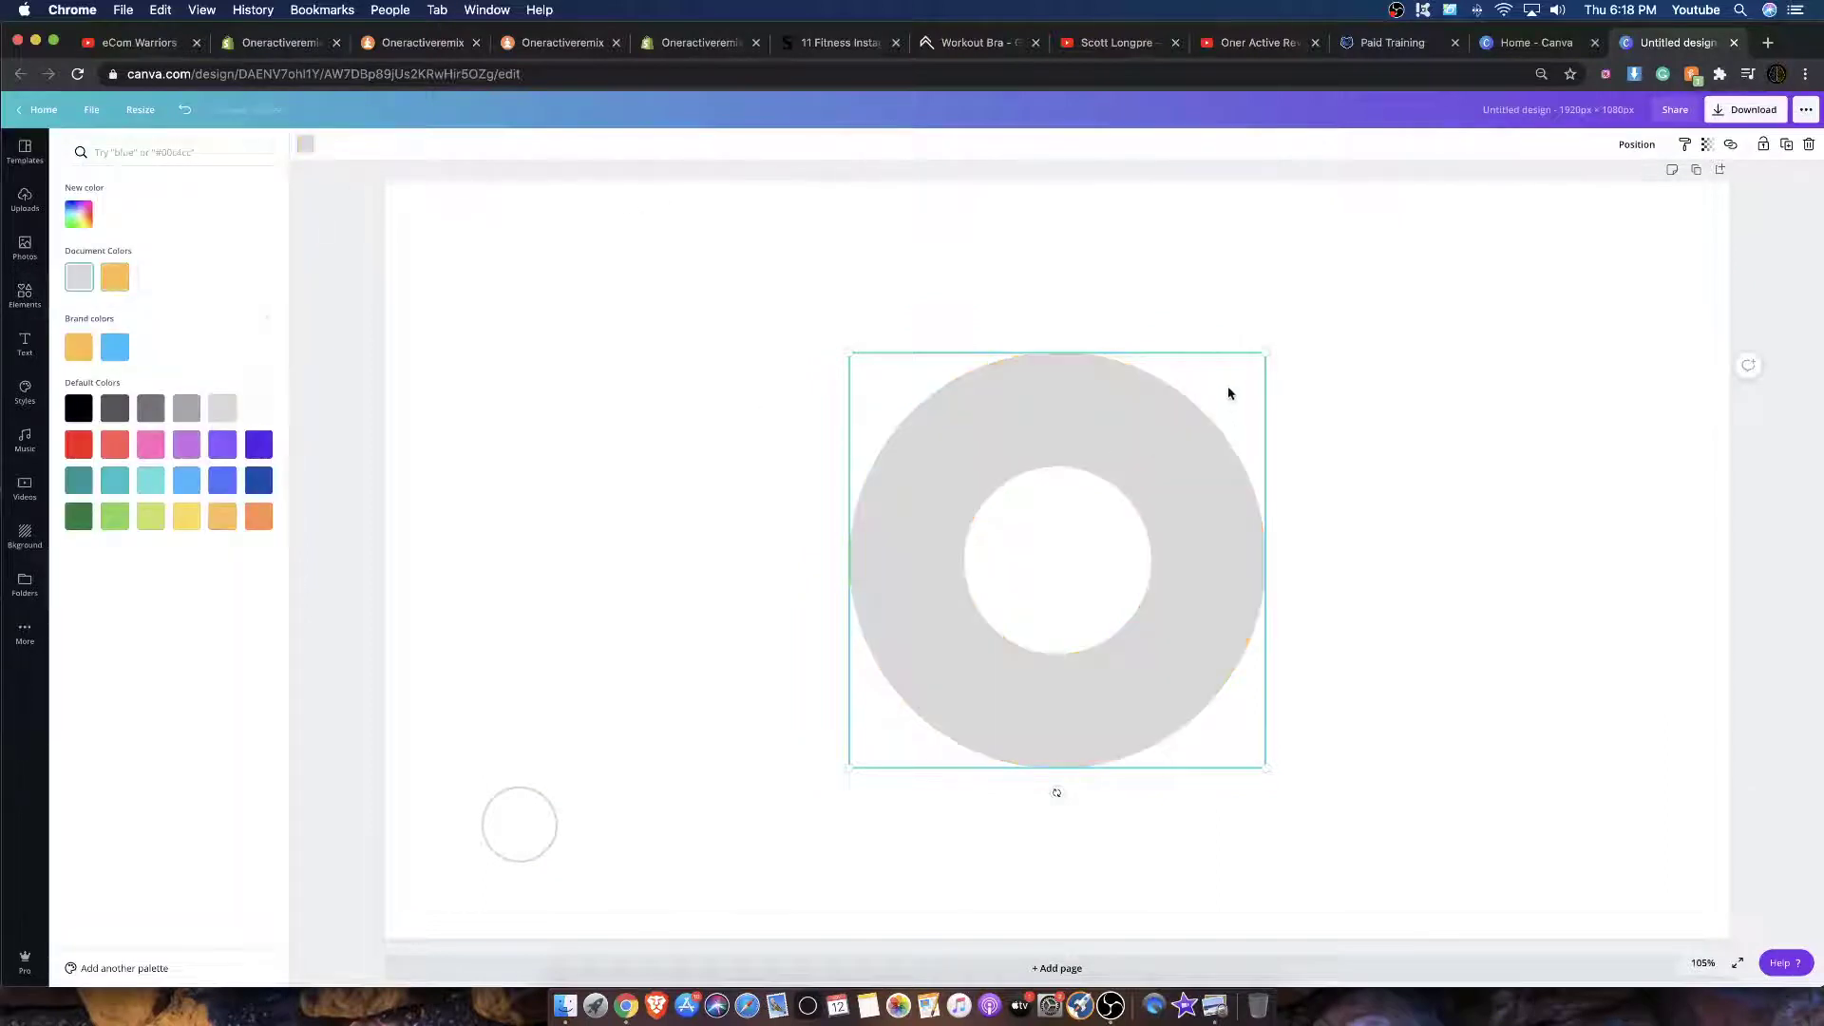
Step: Shrink the grey ring into the canvas's upper-right area and place a smaller copy near the left edge
drag(1246, 369, 1455, 383)
drag(1506, 302, 723, 517)
drag(837, 458, 491, 525)
Step: Place three more small ring copies: at the lower-right corner, right of centre and above left of centre
drag(1593, 314, 1701, 853)
click(1636, 299)
drag(1636, 299, 1336, 602)
drag(1507, 350, 890, 355)
drag(984, 257, 854, 391)
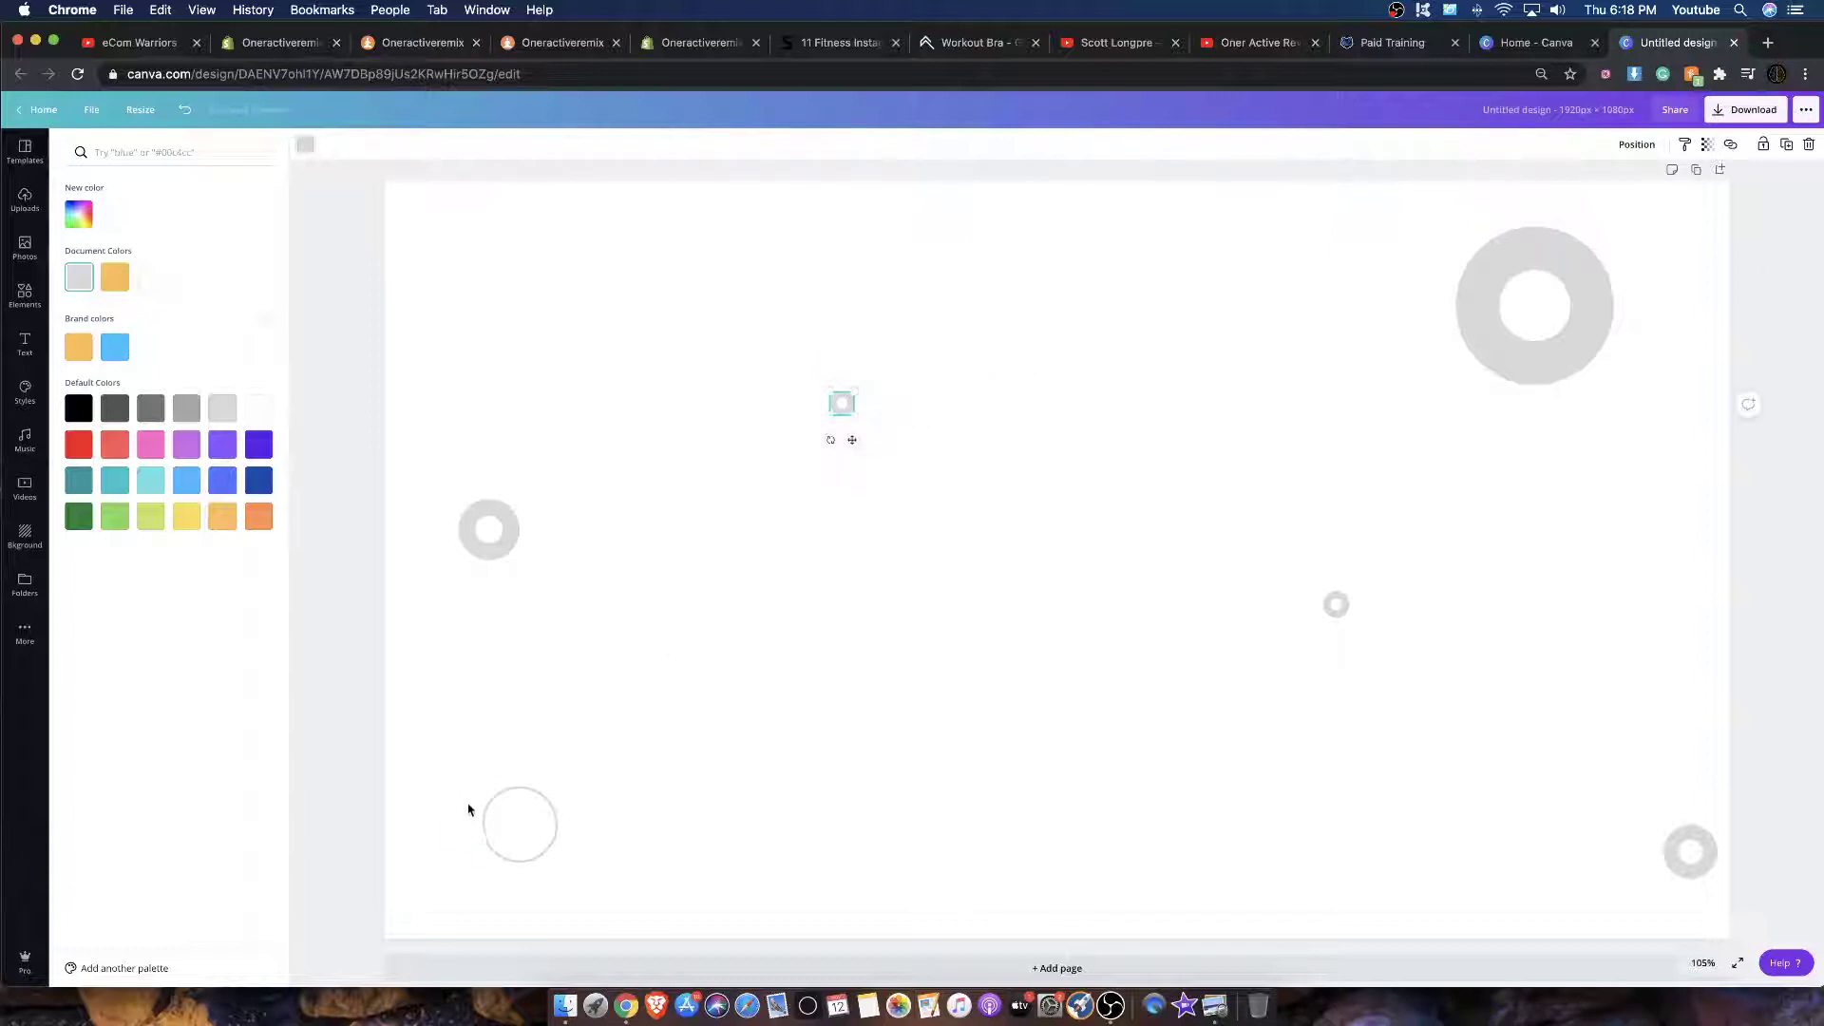
Step: Duplicate the thin outlined circle three times and enlarge copies that run off the canvas's bottom edge and top-left corner
click(512, 806)
key(super+d)
key(super+d)
key(super+d)
drag(594, 831, 1241, 393)
drag(864, 558, 860, 918)
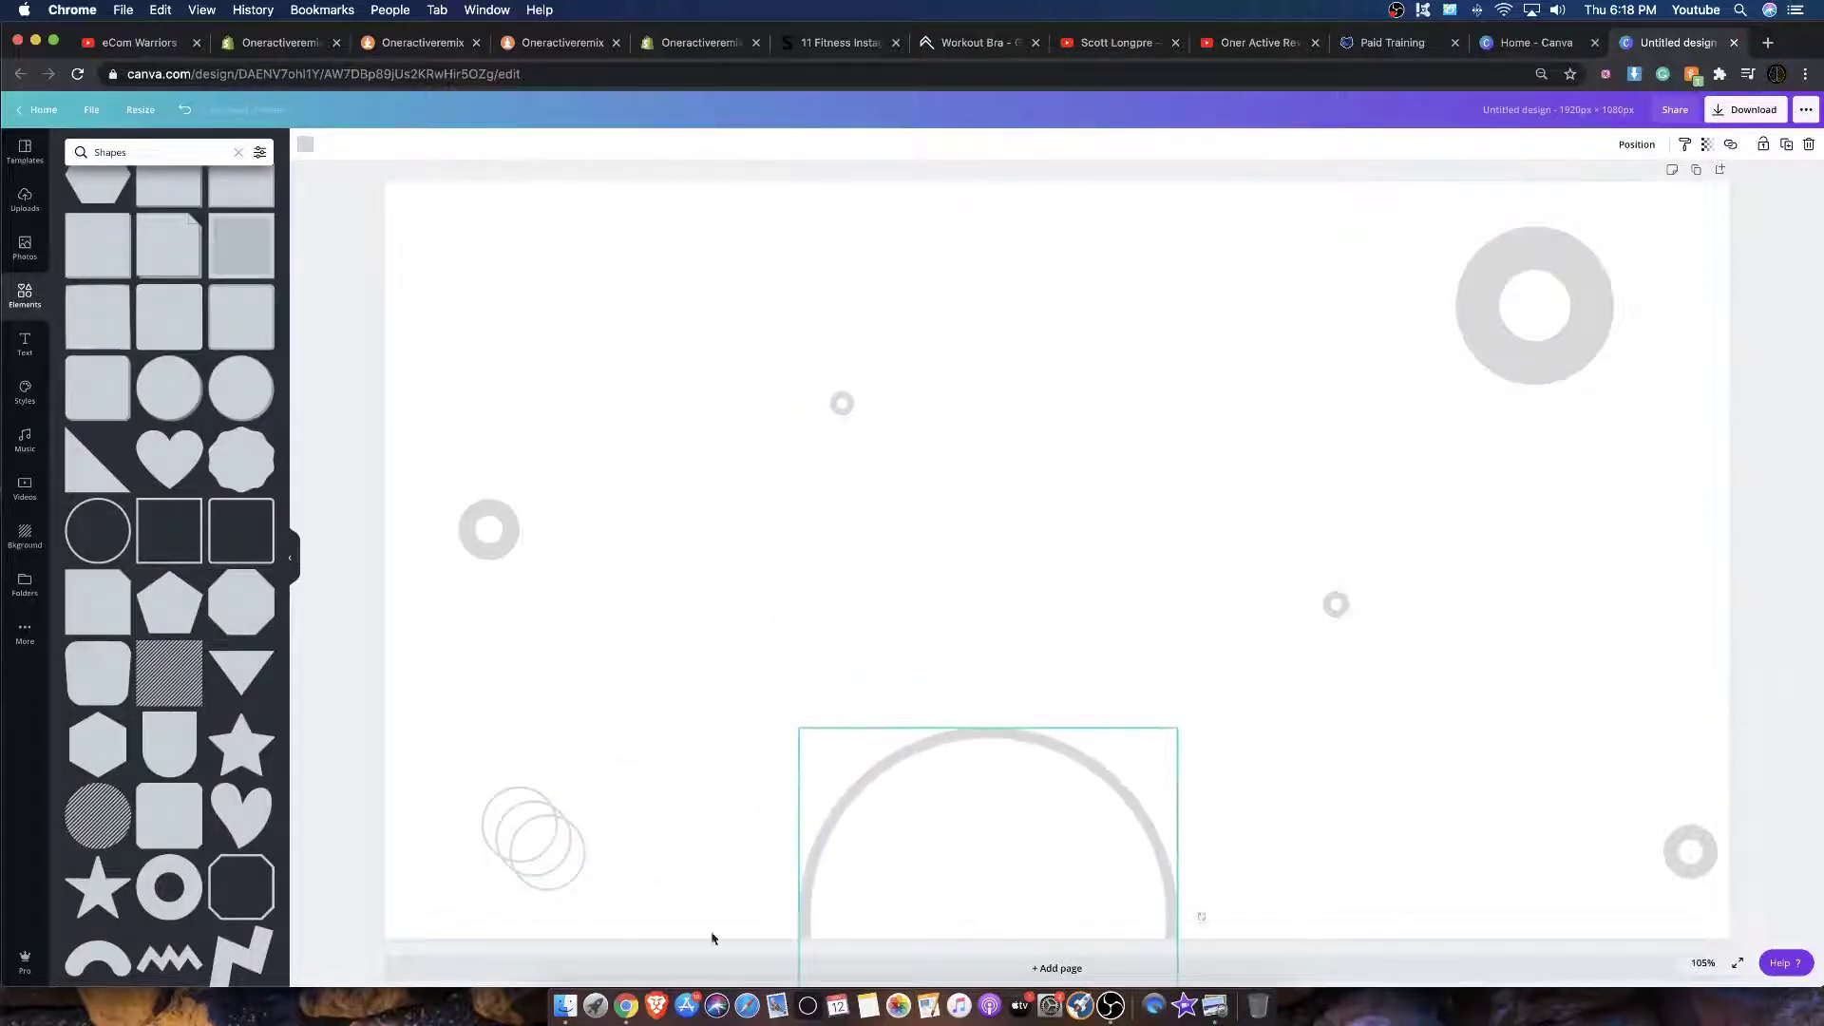
drag(561, 871, 960, 228)
drag(829, 252, 547, 207)
Step: Spread thin outlined circle copies over the canvas's right side, upper area right of centre and middle, making the middle one smaller
drag(550, 863, 1070, 573)
drag(1309, 340, 1539, 467)
drag(1253, 336, 1172, 309)
drag(1064, 581, 1055, 588)
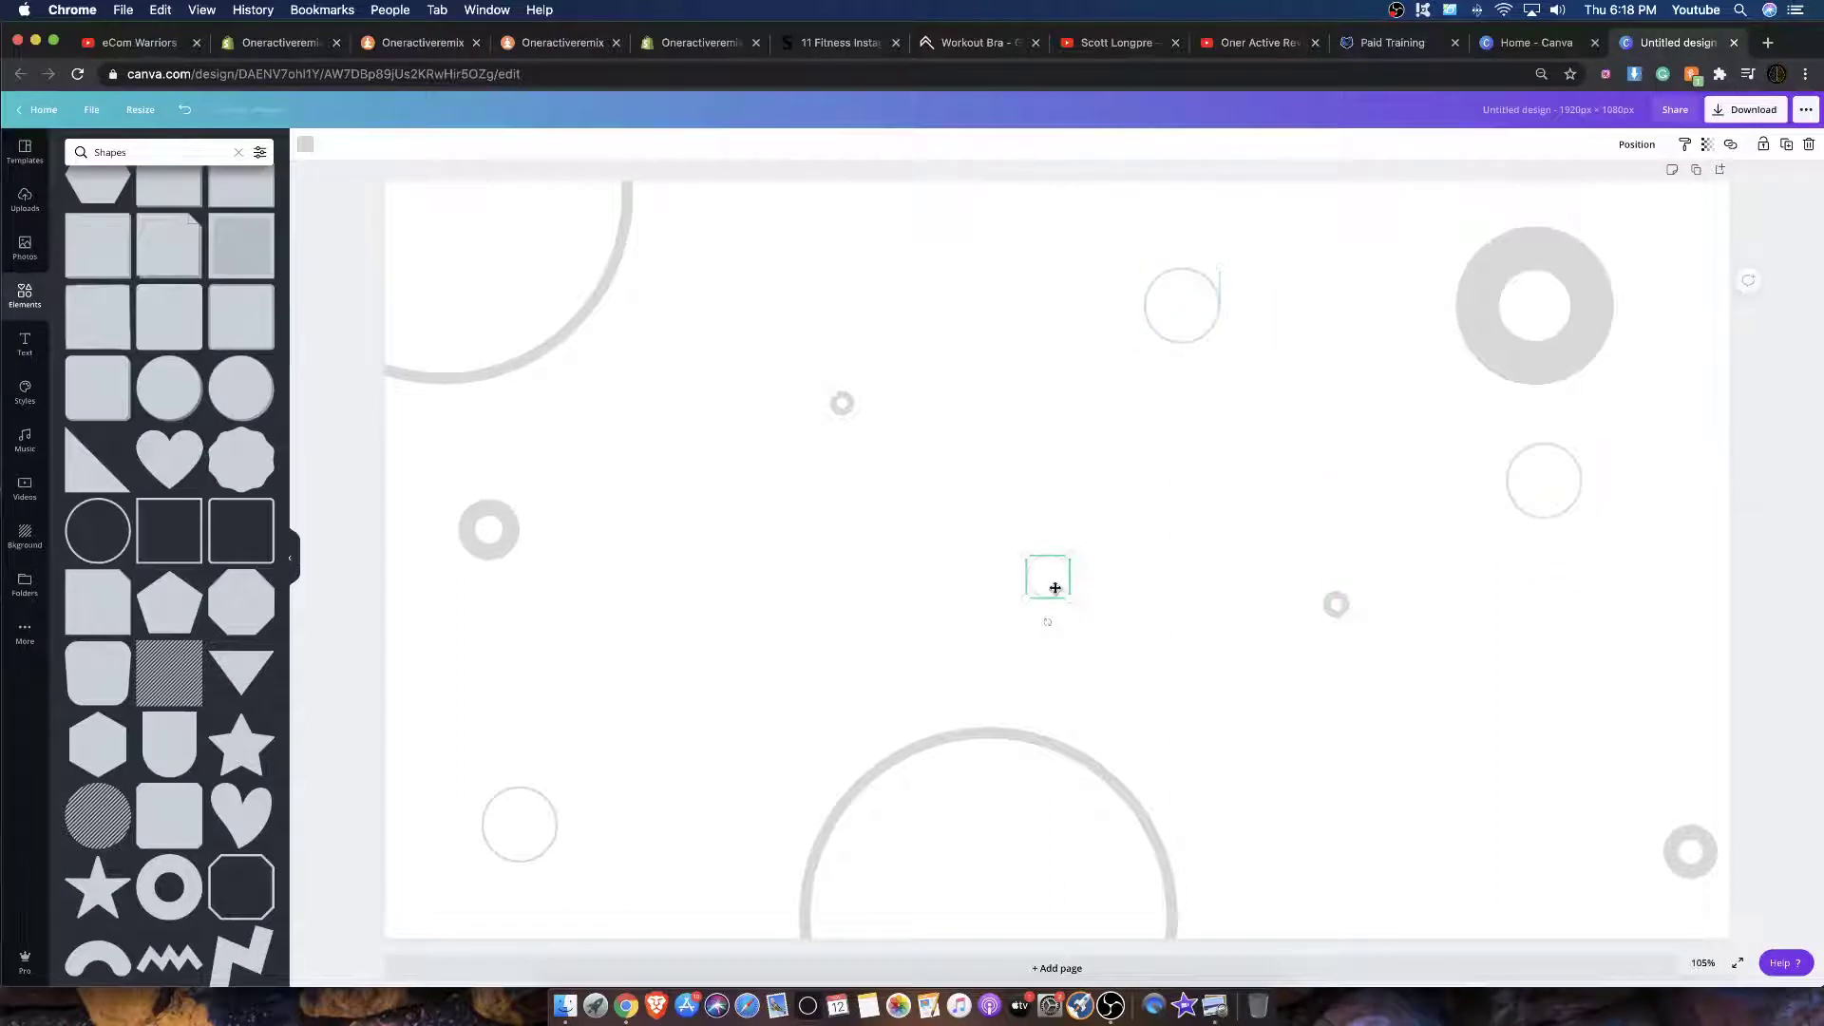
Step: Add an enlarged grey ring copy at the canvas centre and reposition the small circle and small ring to its left
drag(1340, 621, 1066, 579)
drag(994, 510, 1129, 468)
click(1010, 615)
drag(1010, 615, 859, 619)
click(1132, 496)
drag(1132, 496, 1057, 520)
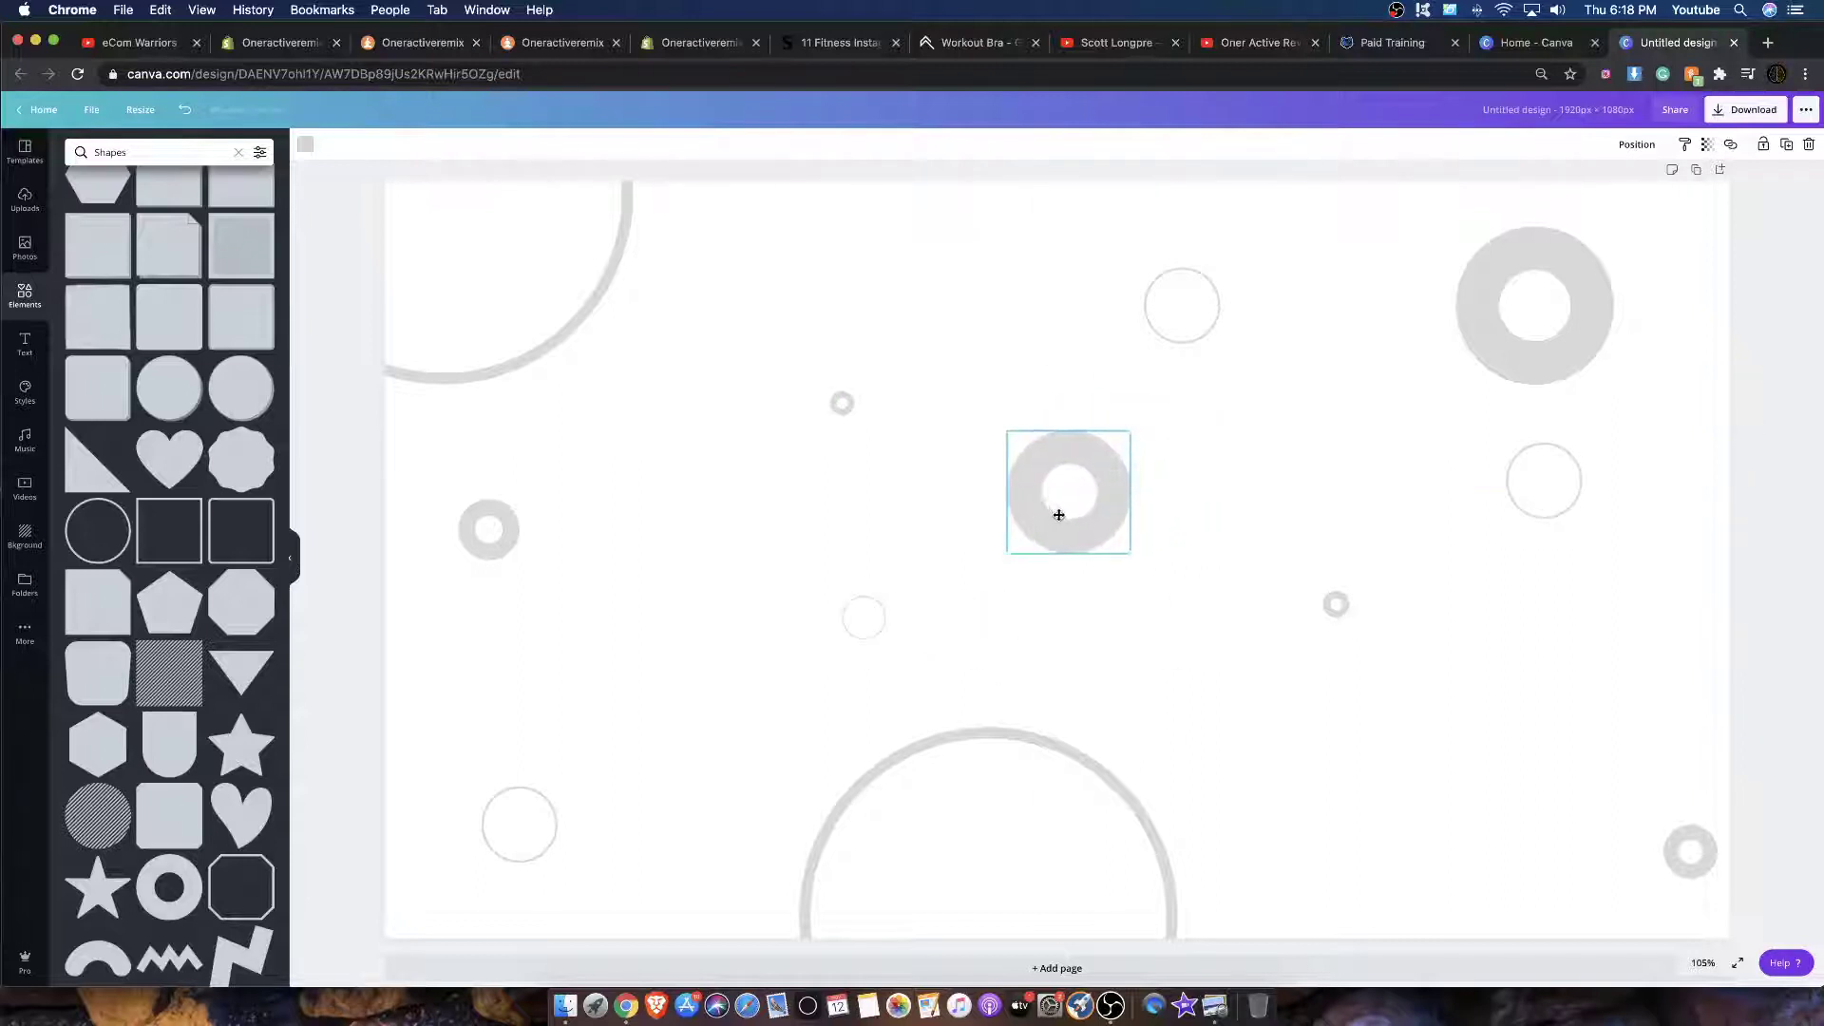
click(824, 404)
drag(837, 405, 806, 385)
Step: Download the finished background design as a PNG
click(1745, 110)
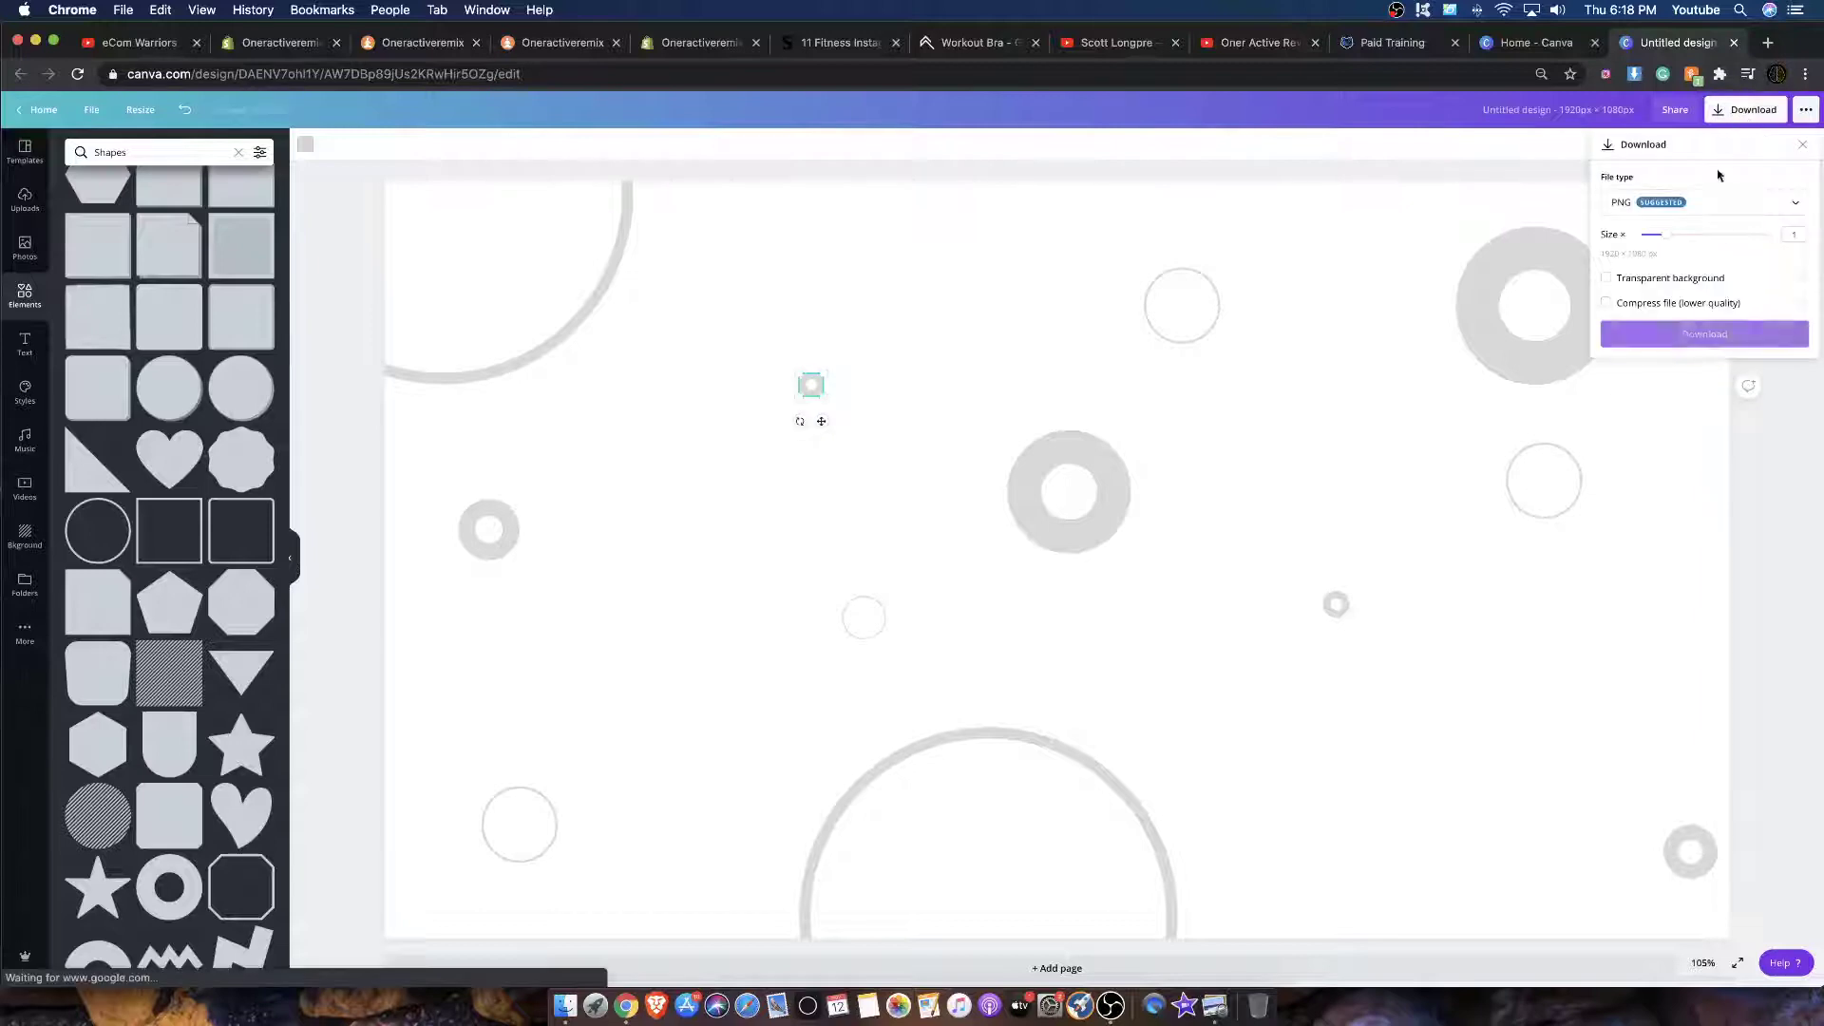
click(1710, 333)
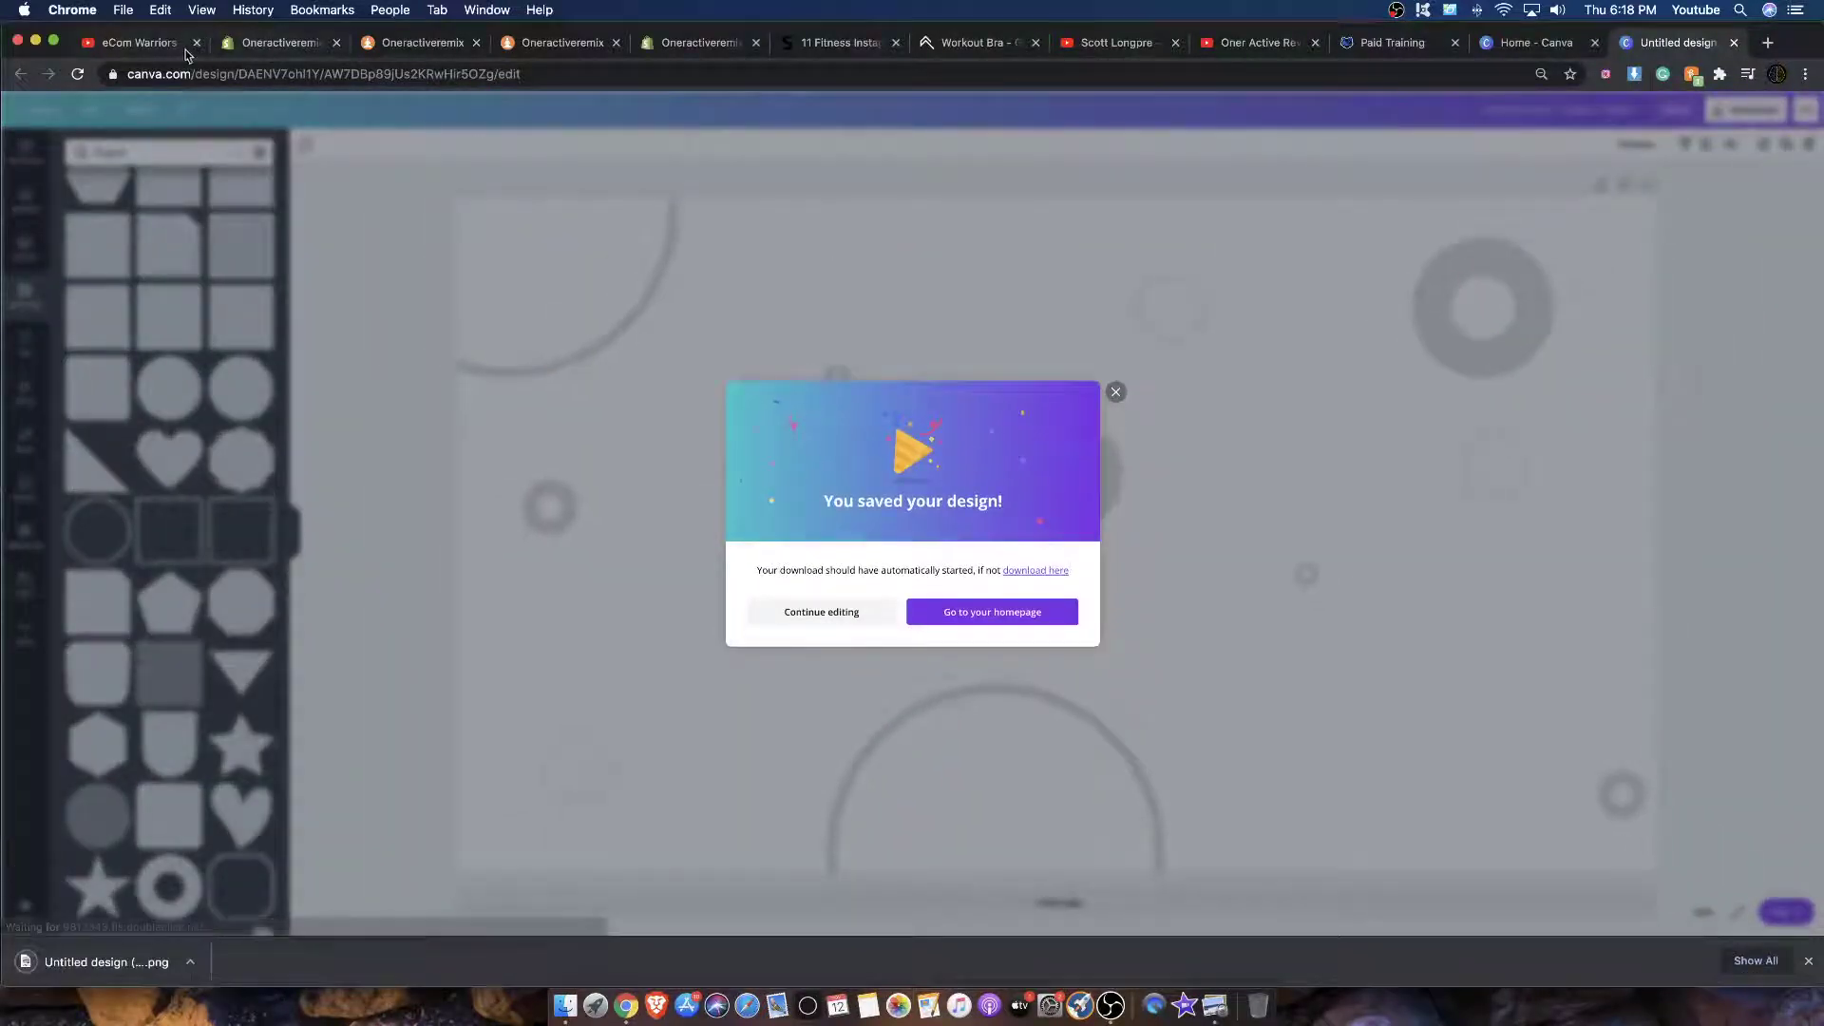
Step: Switch to the Shopify theme editor and upload the downloaded PNG as the Countdown V1 section's background image
click(277, 43)
scroll(218, 423, up, 5)
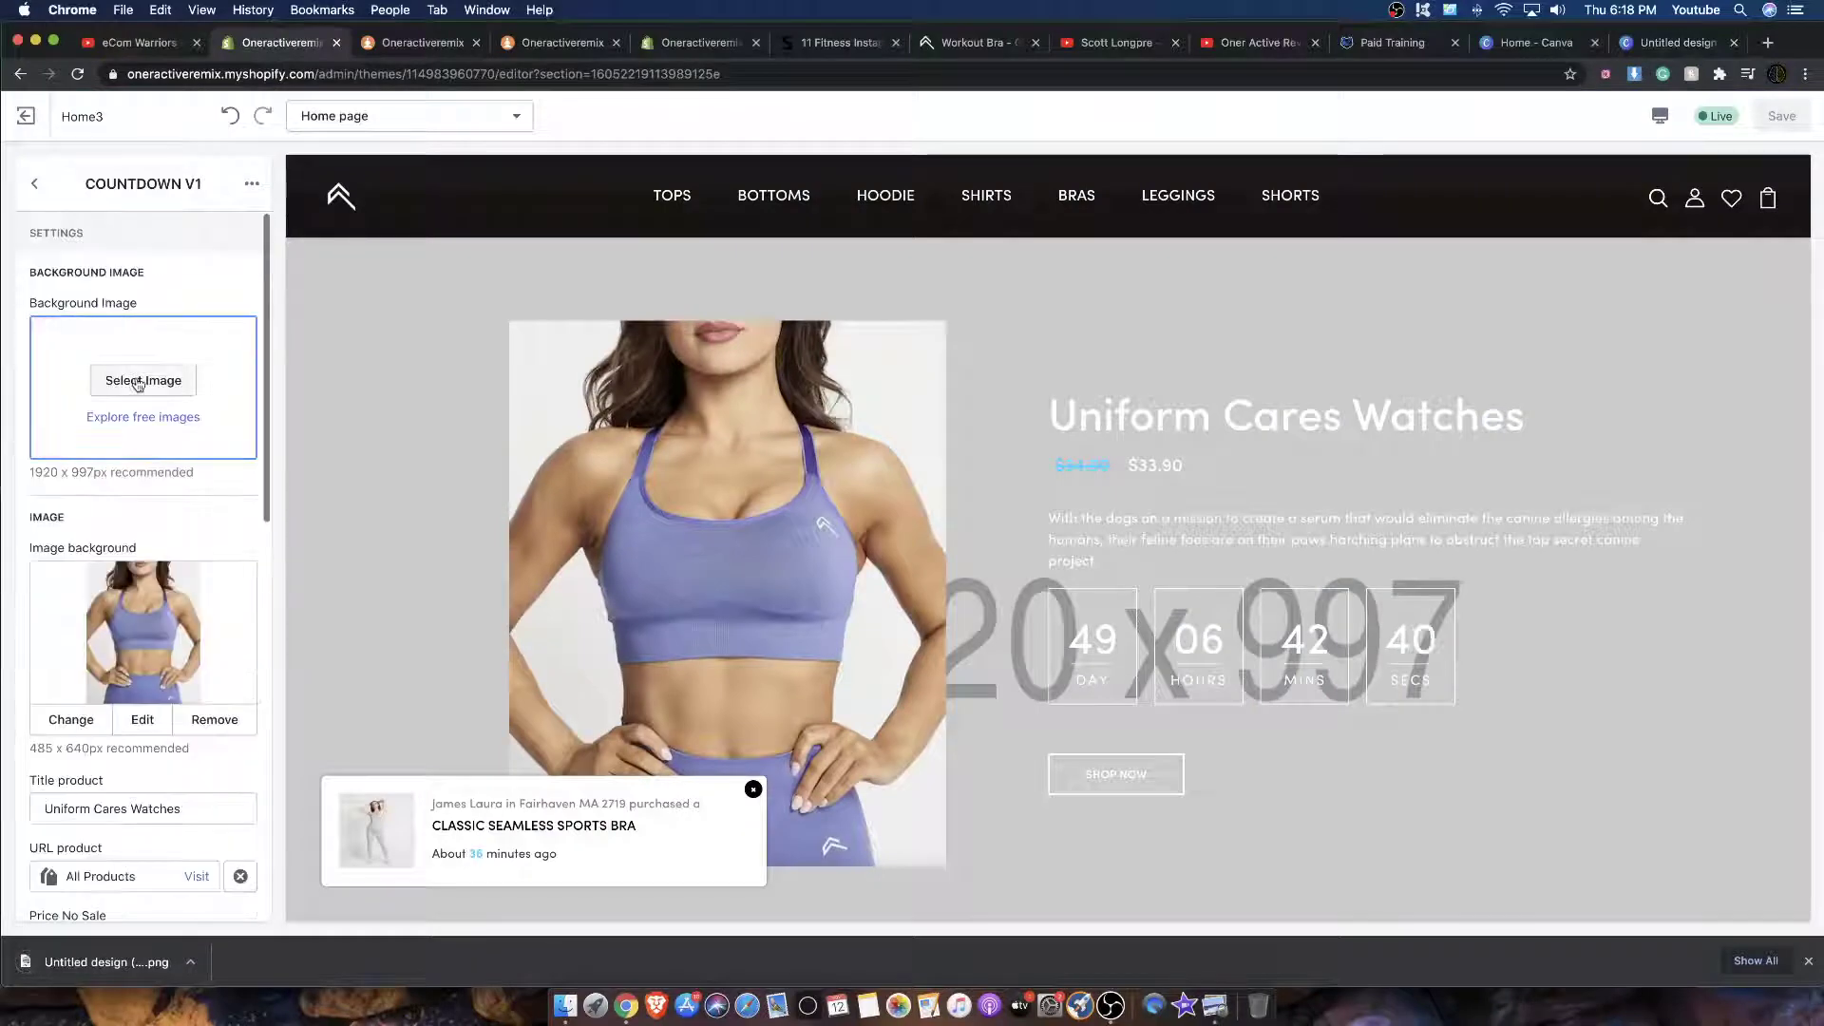
click(146, 379)
drag(119, 962, 66, 366)
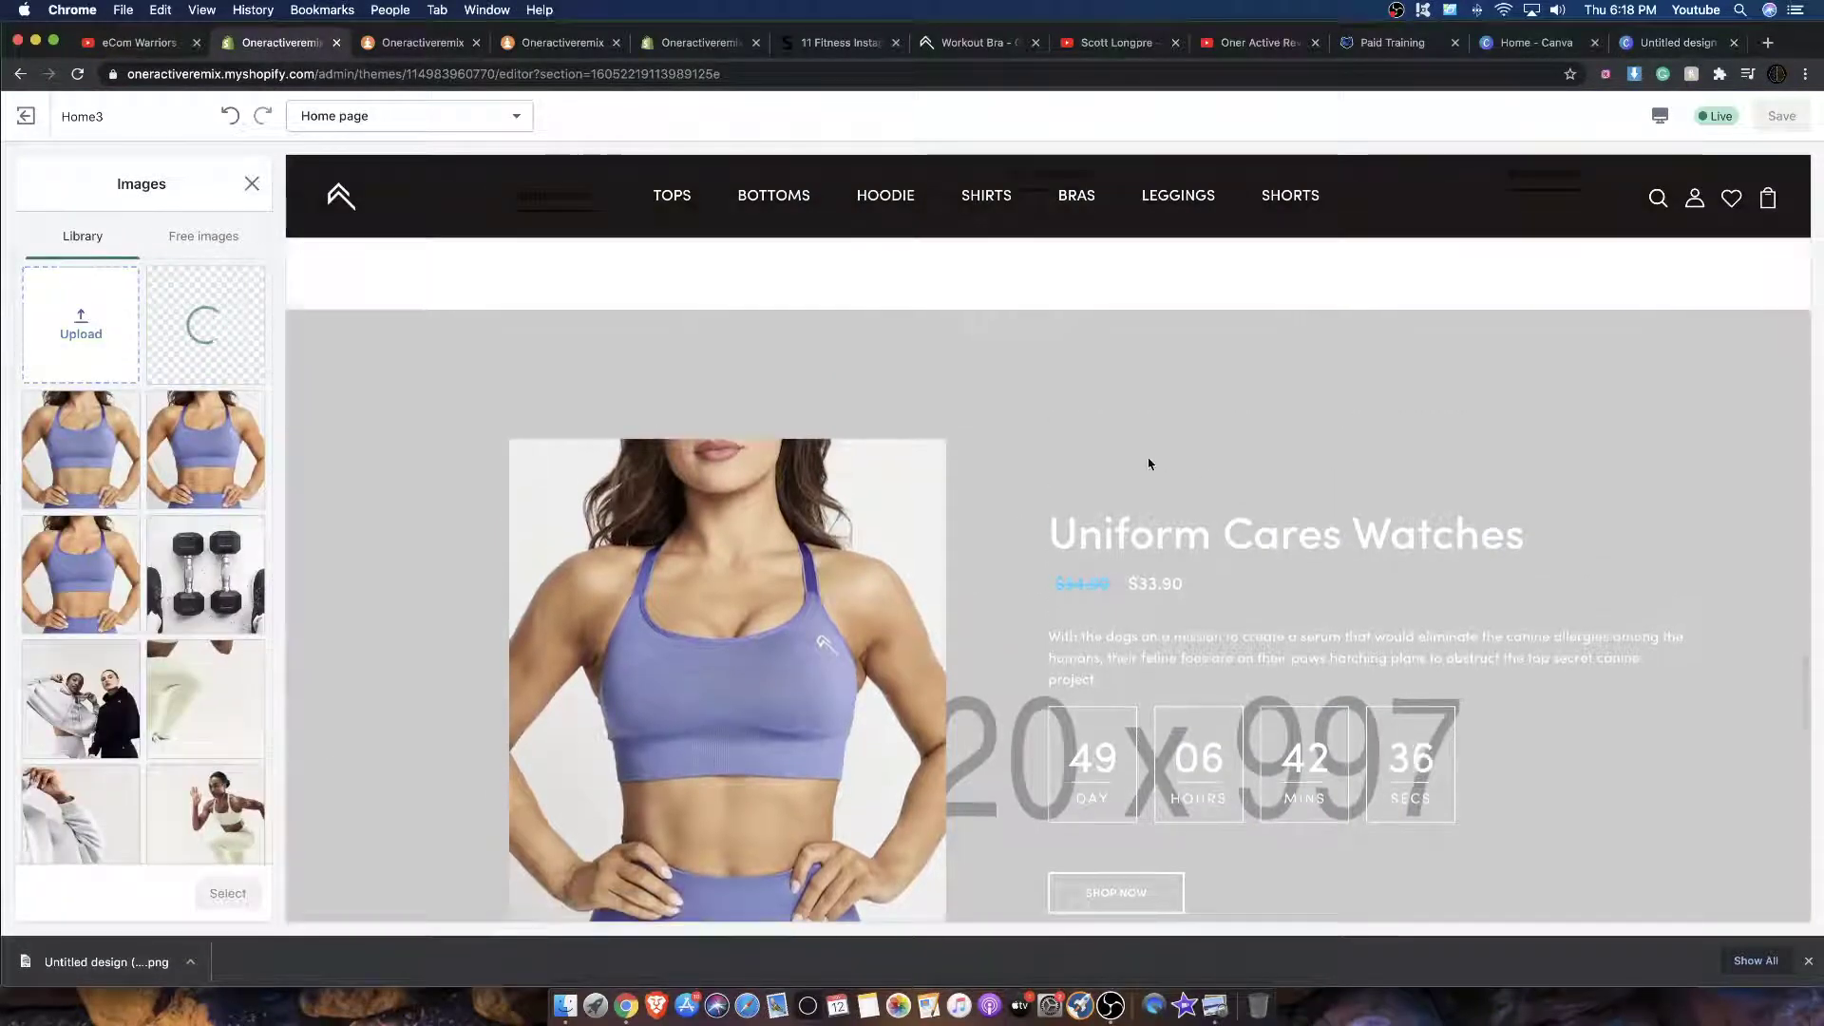
click(229, 902)
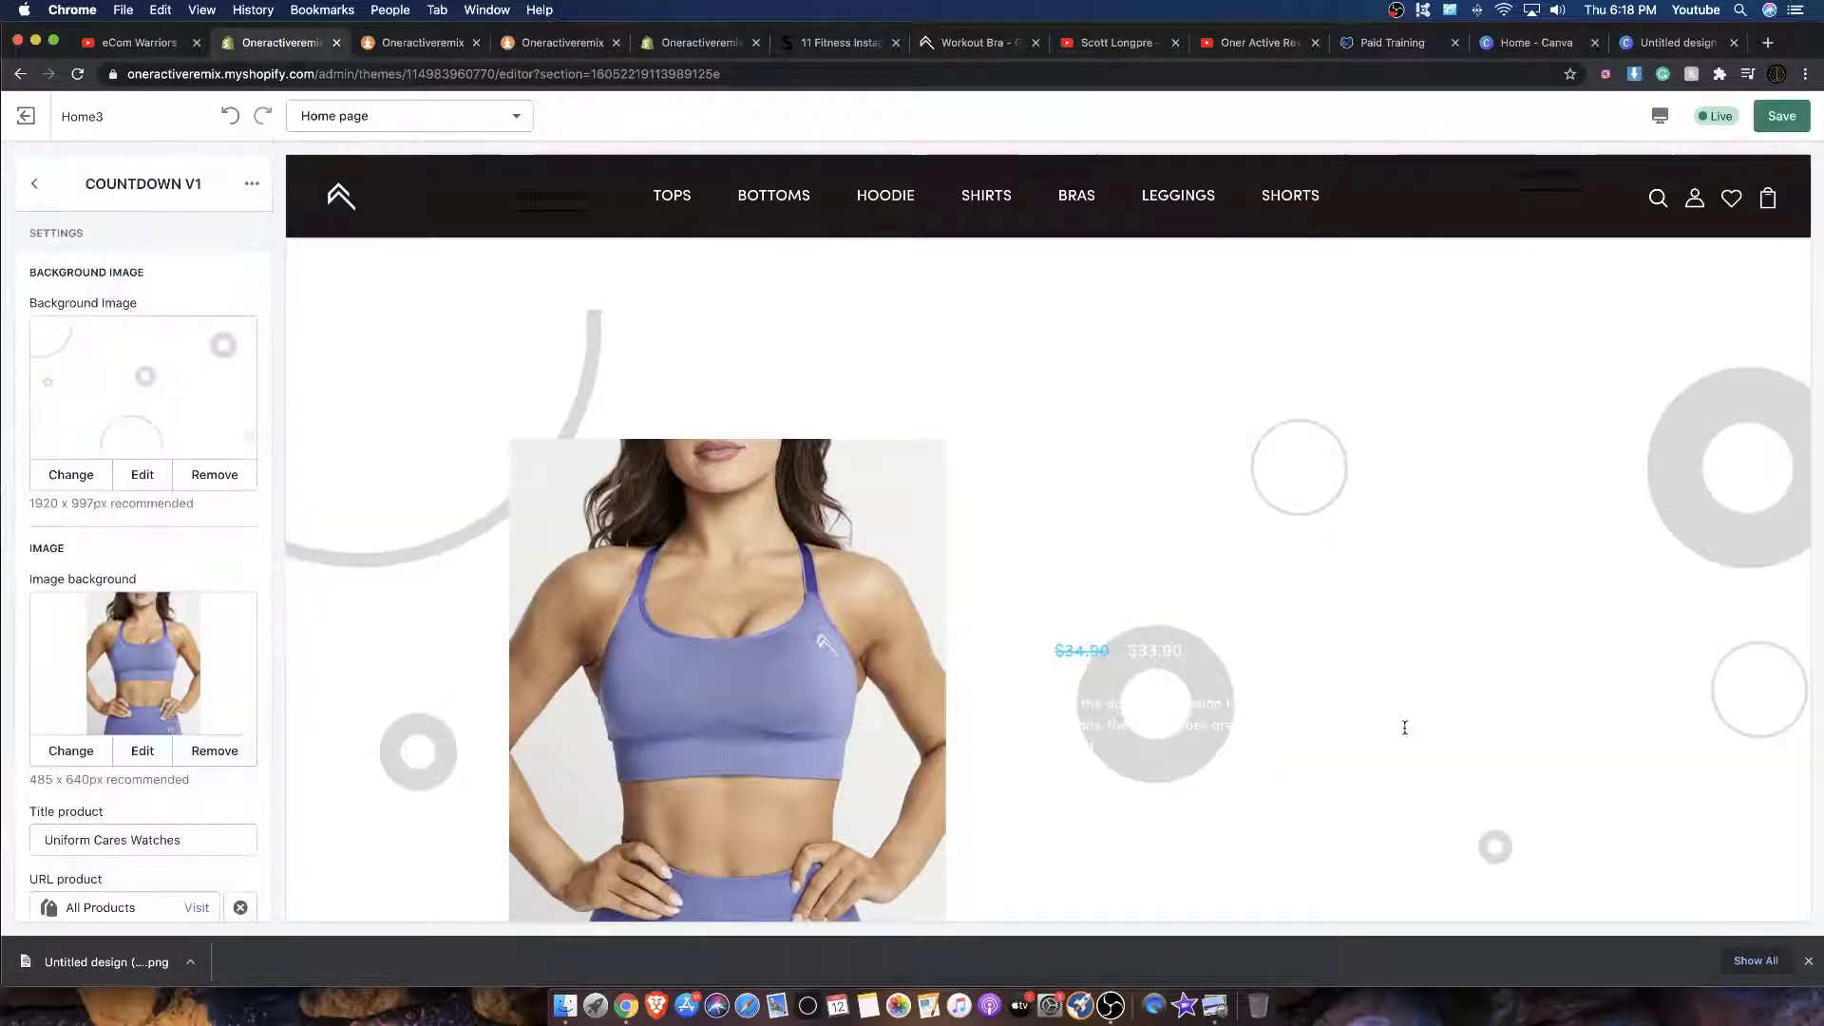
Step: Examine the countdown text's legibility on the new background and look through the section's settings for a text colour option
scroll(1235, 703, down, 3)
scroll(1273, 592, down, 3)
scroll(139, 613, down, 7)
scroll(141, 609, up, 5)
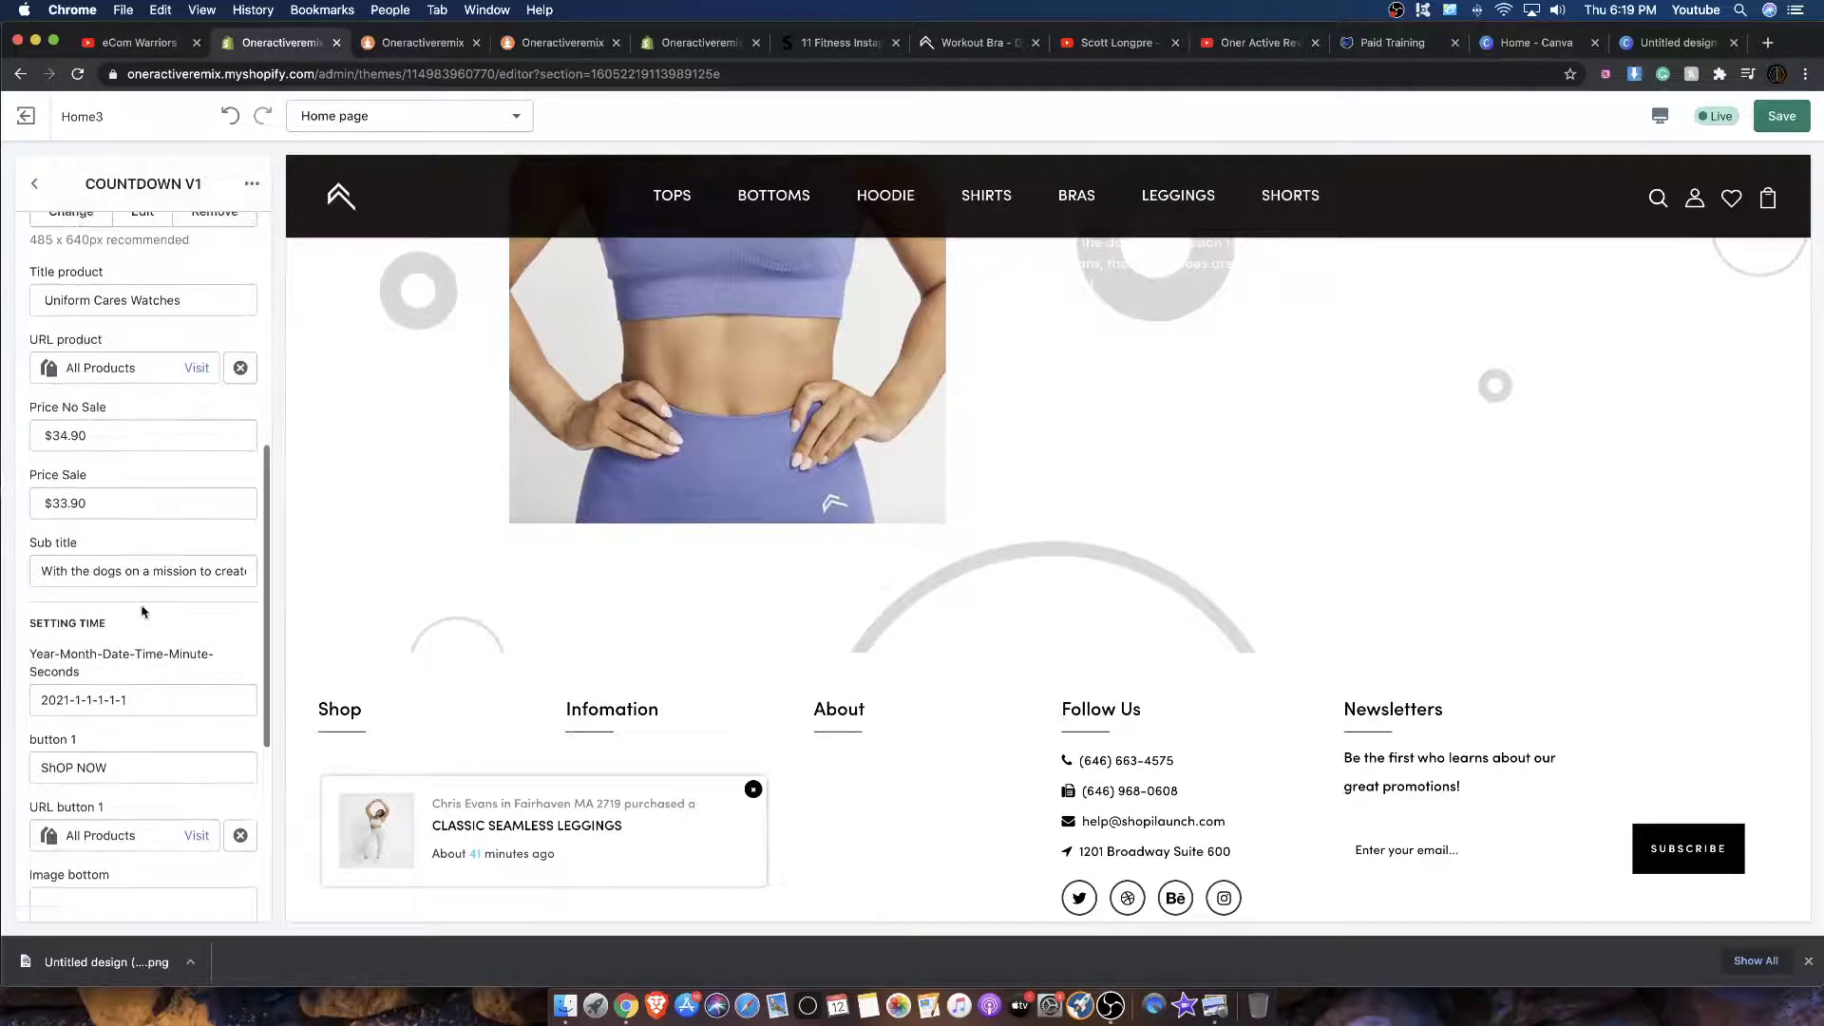
scroll(1149, 583, up, 3)
drag(1112, 412, 1437, 518)
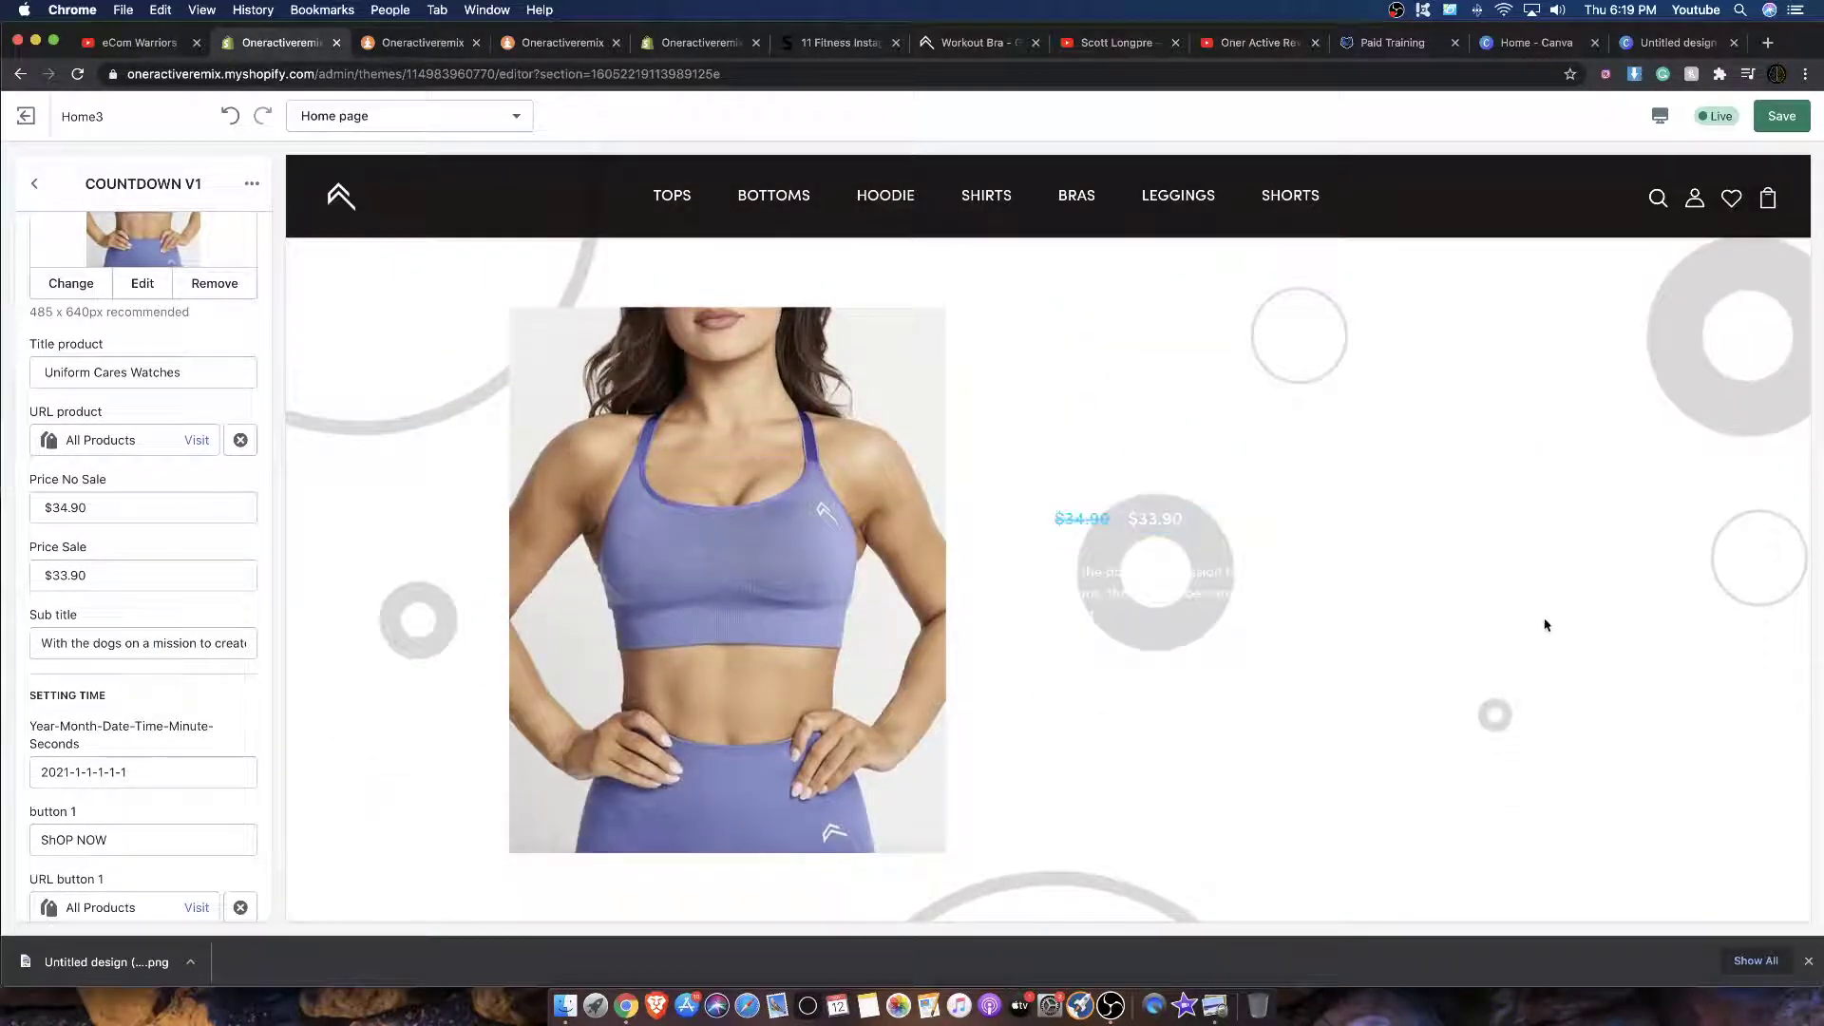
scroll(133, 558, up, 2)
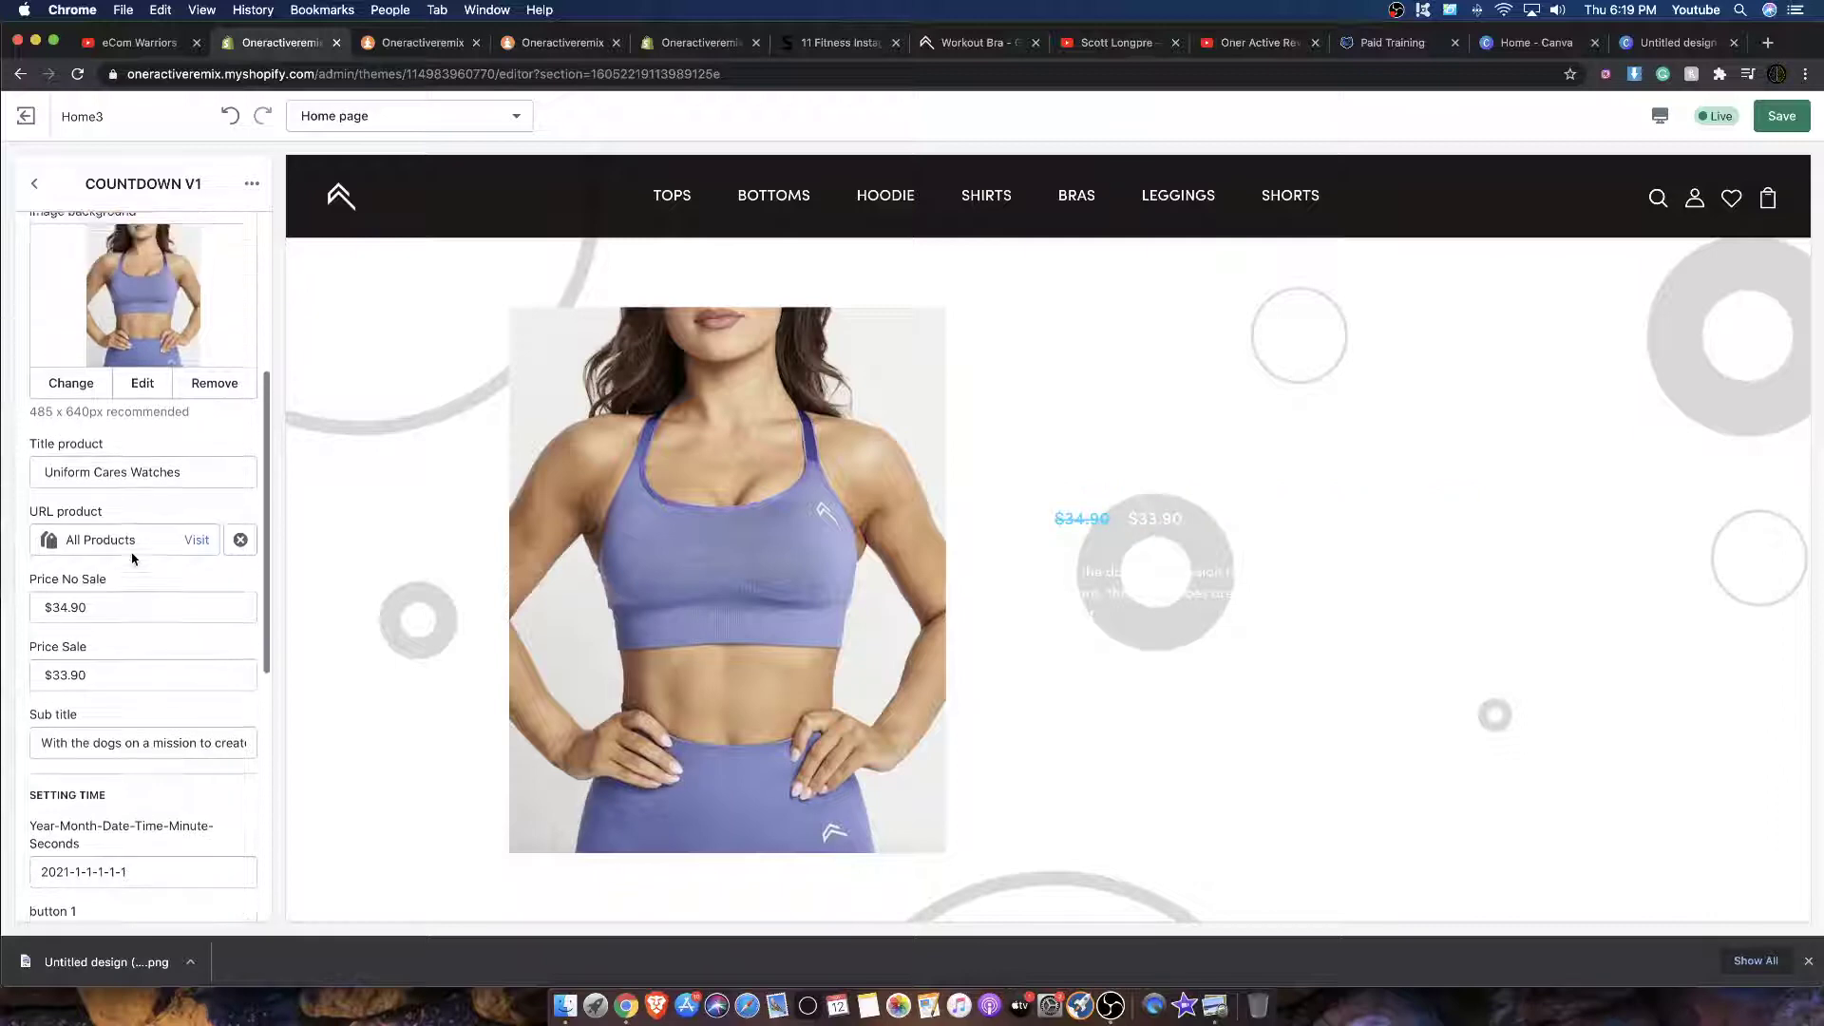
scroll(133, 558, down, 3)
scroll(425, 512, up, 3)
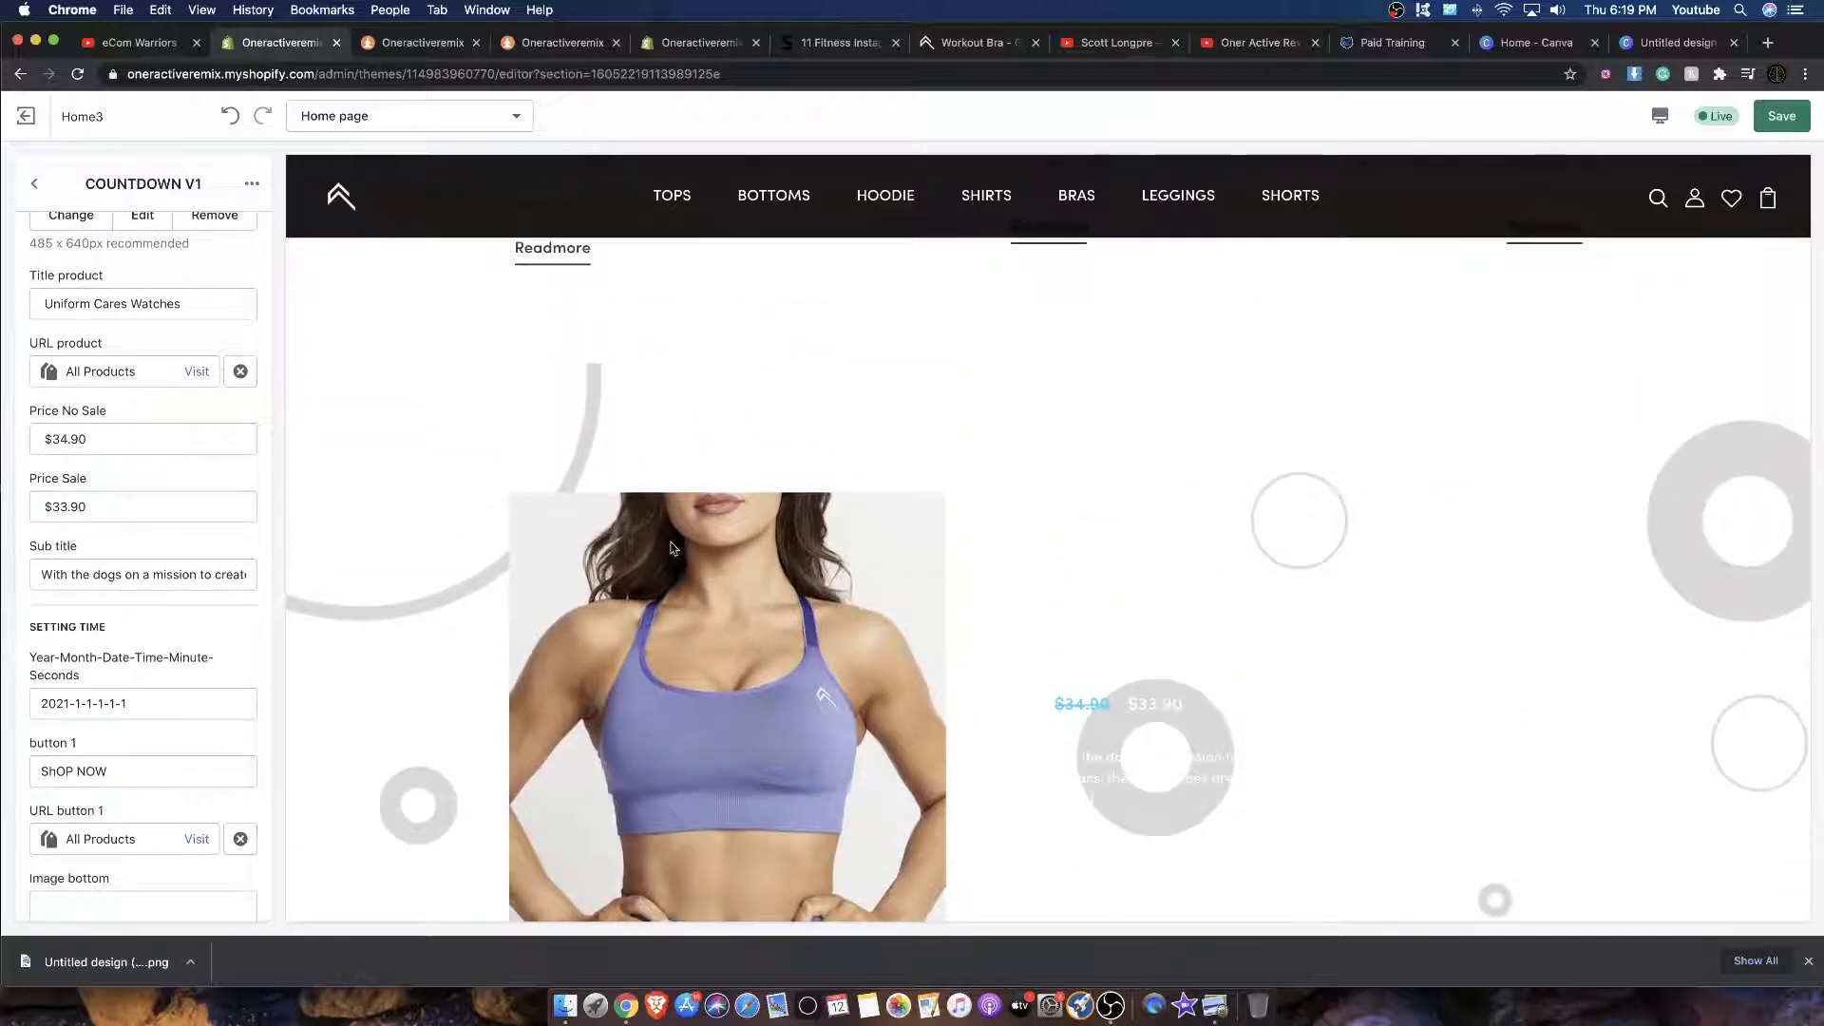
scroll(804, 549, down, 2)
scroll(98, 703, down, 5)
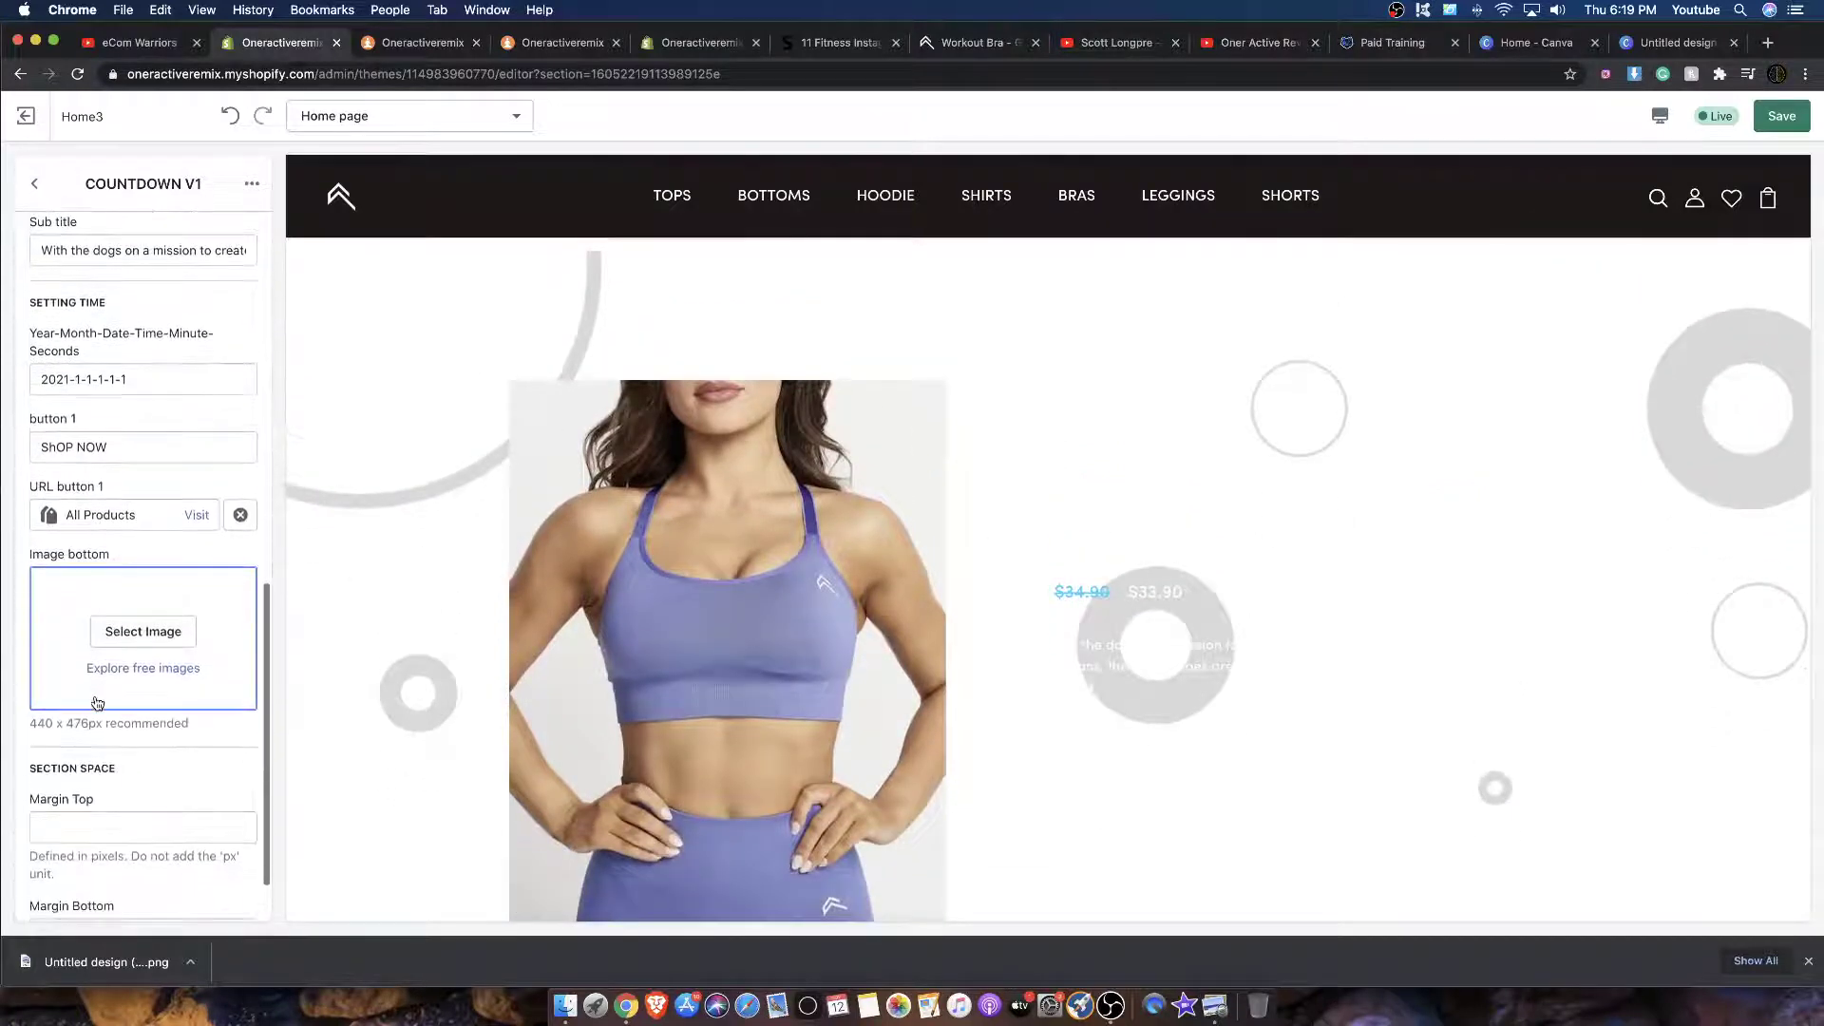
scroll(98, 703, down, 2)
scroll(98, 703, up, 15)
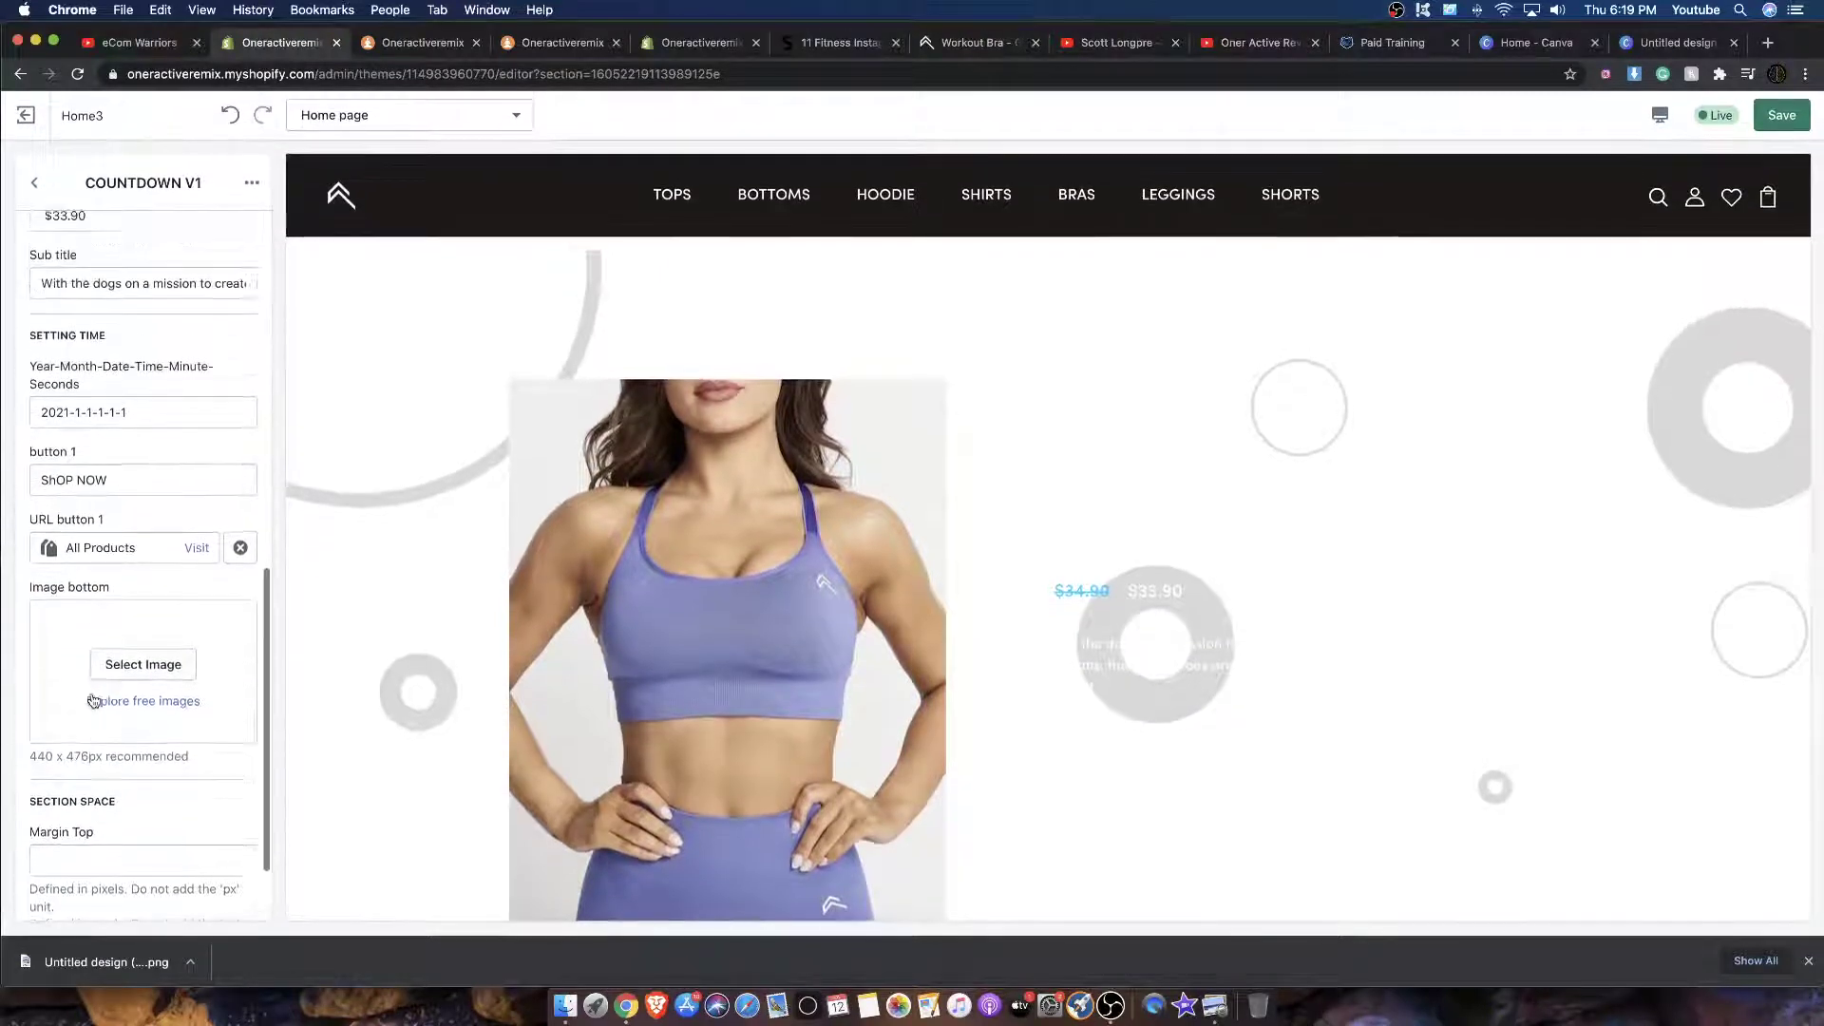
scroll(101, 682, up, 3)
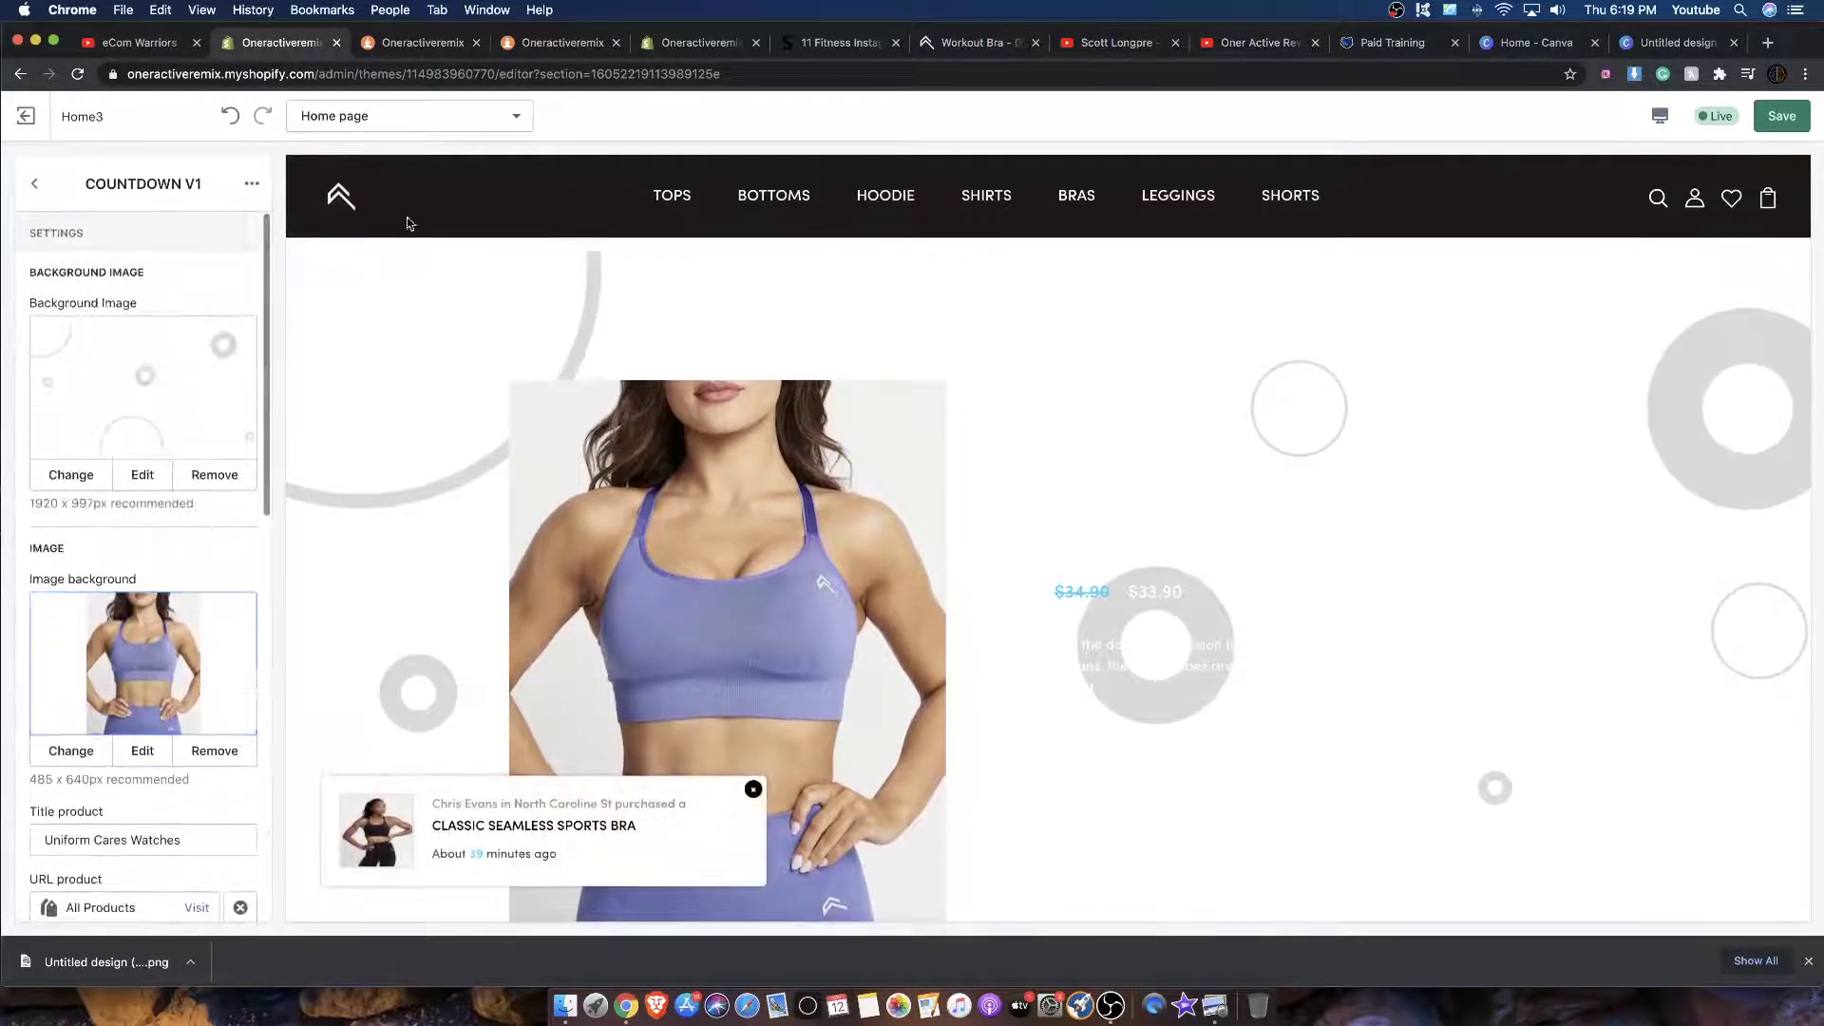
scroll(184, 737, down, 10)
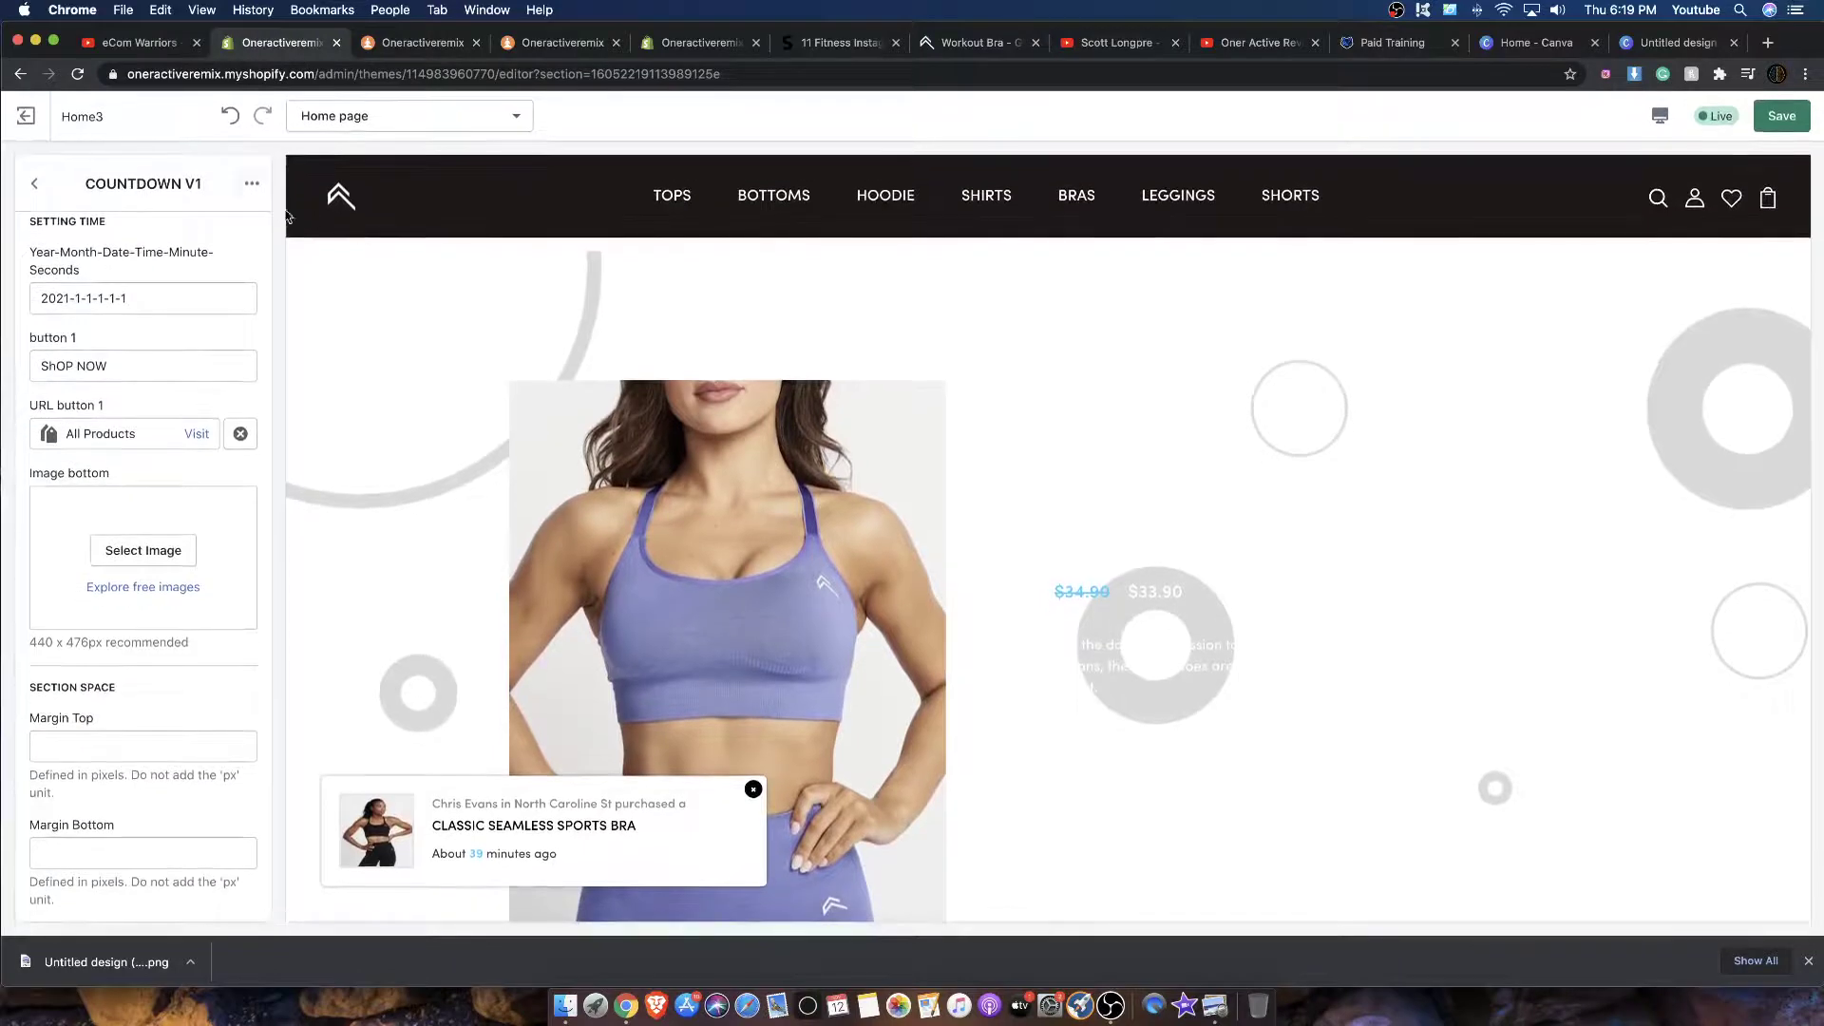
Step: Return to the section list, reopen Countdown V1 and check its settings once more for text styling
click(251, 185)
click(4, 209)
click(36, 185)
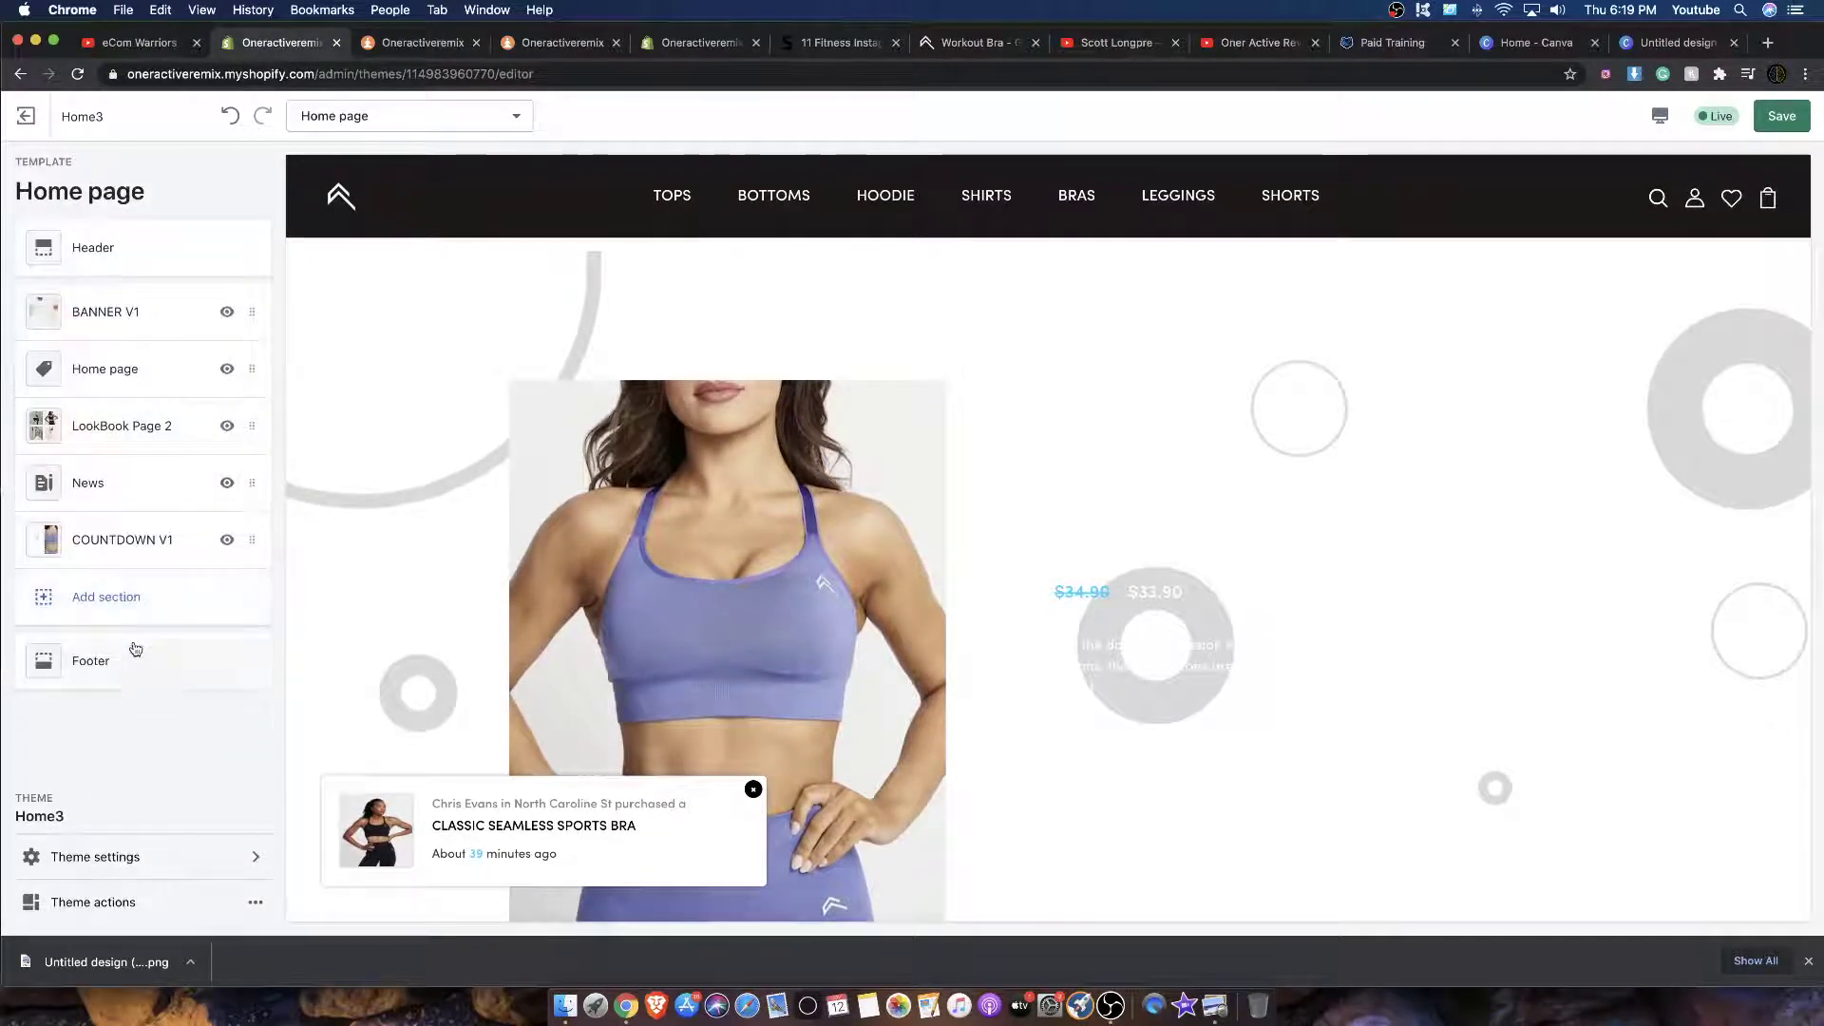
click(147, 539)
scroll(142, 570, down, 2)
scroll(143, 570, up, 2)
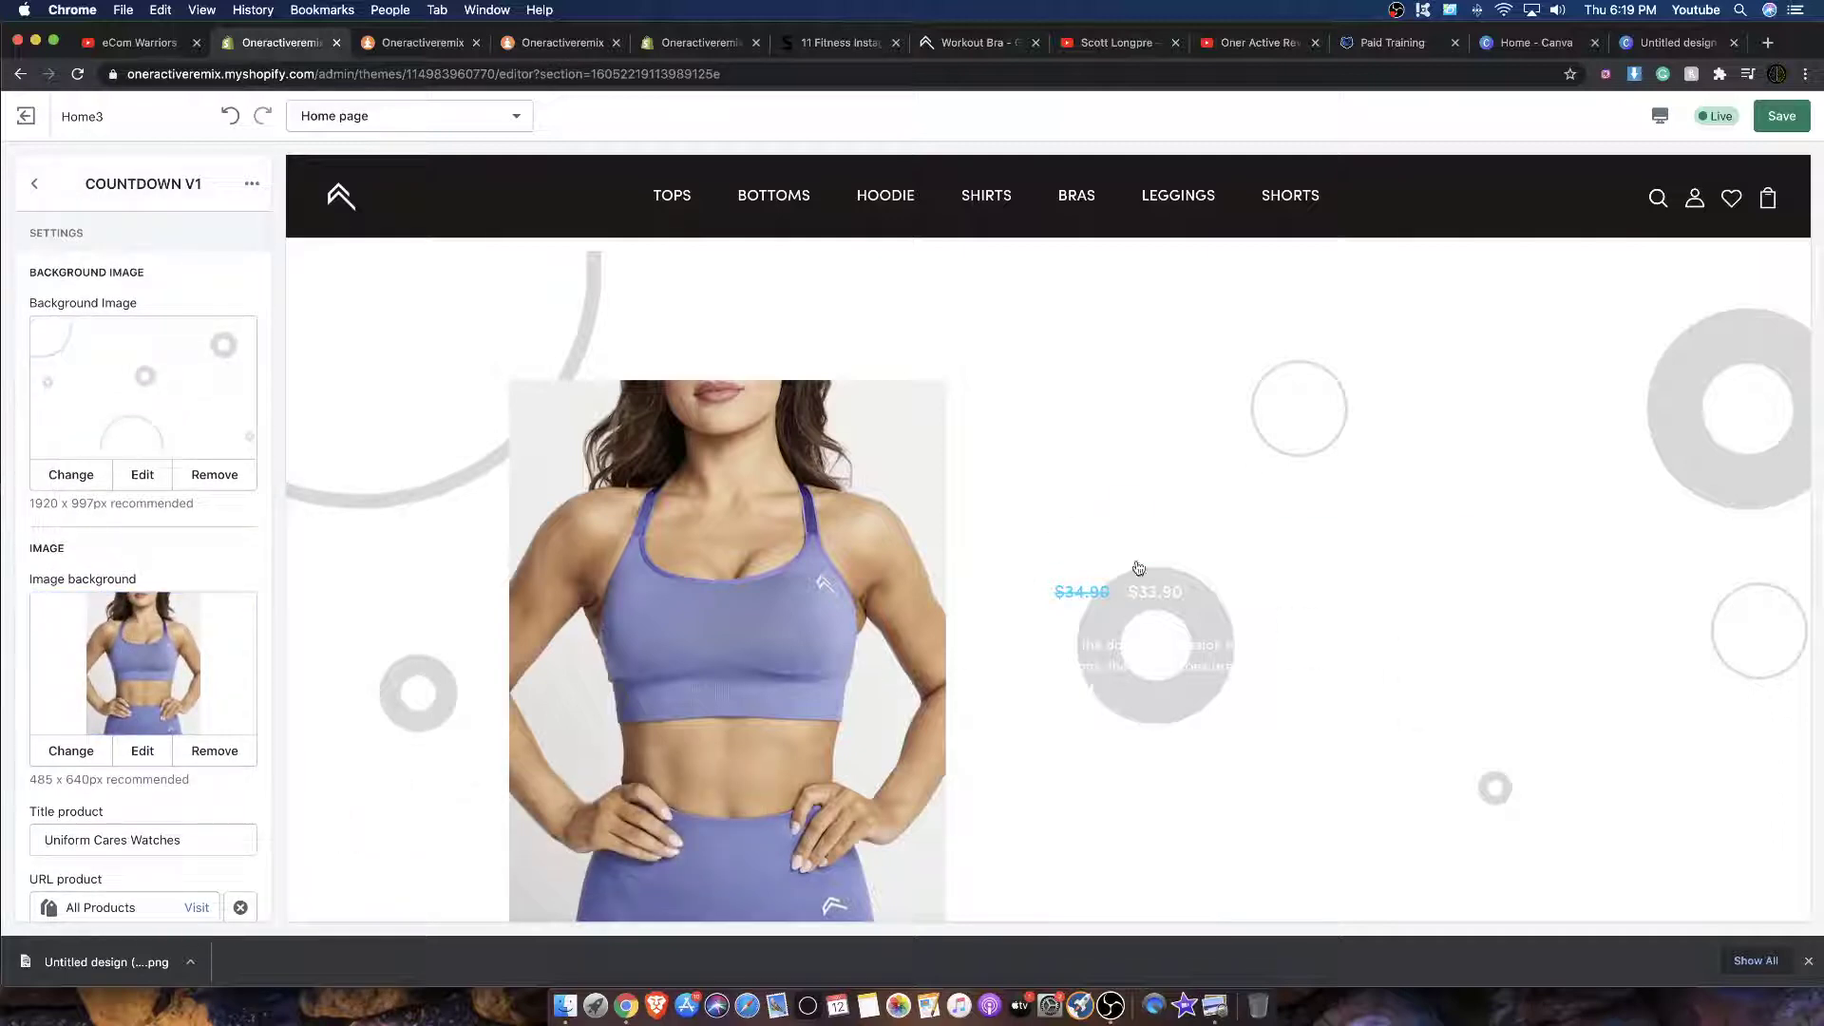
scroll(226, 570, down, 5)
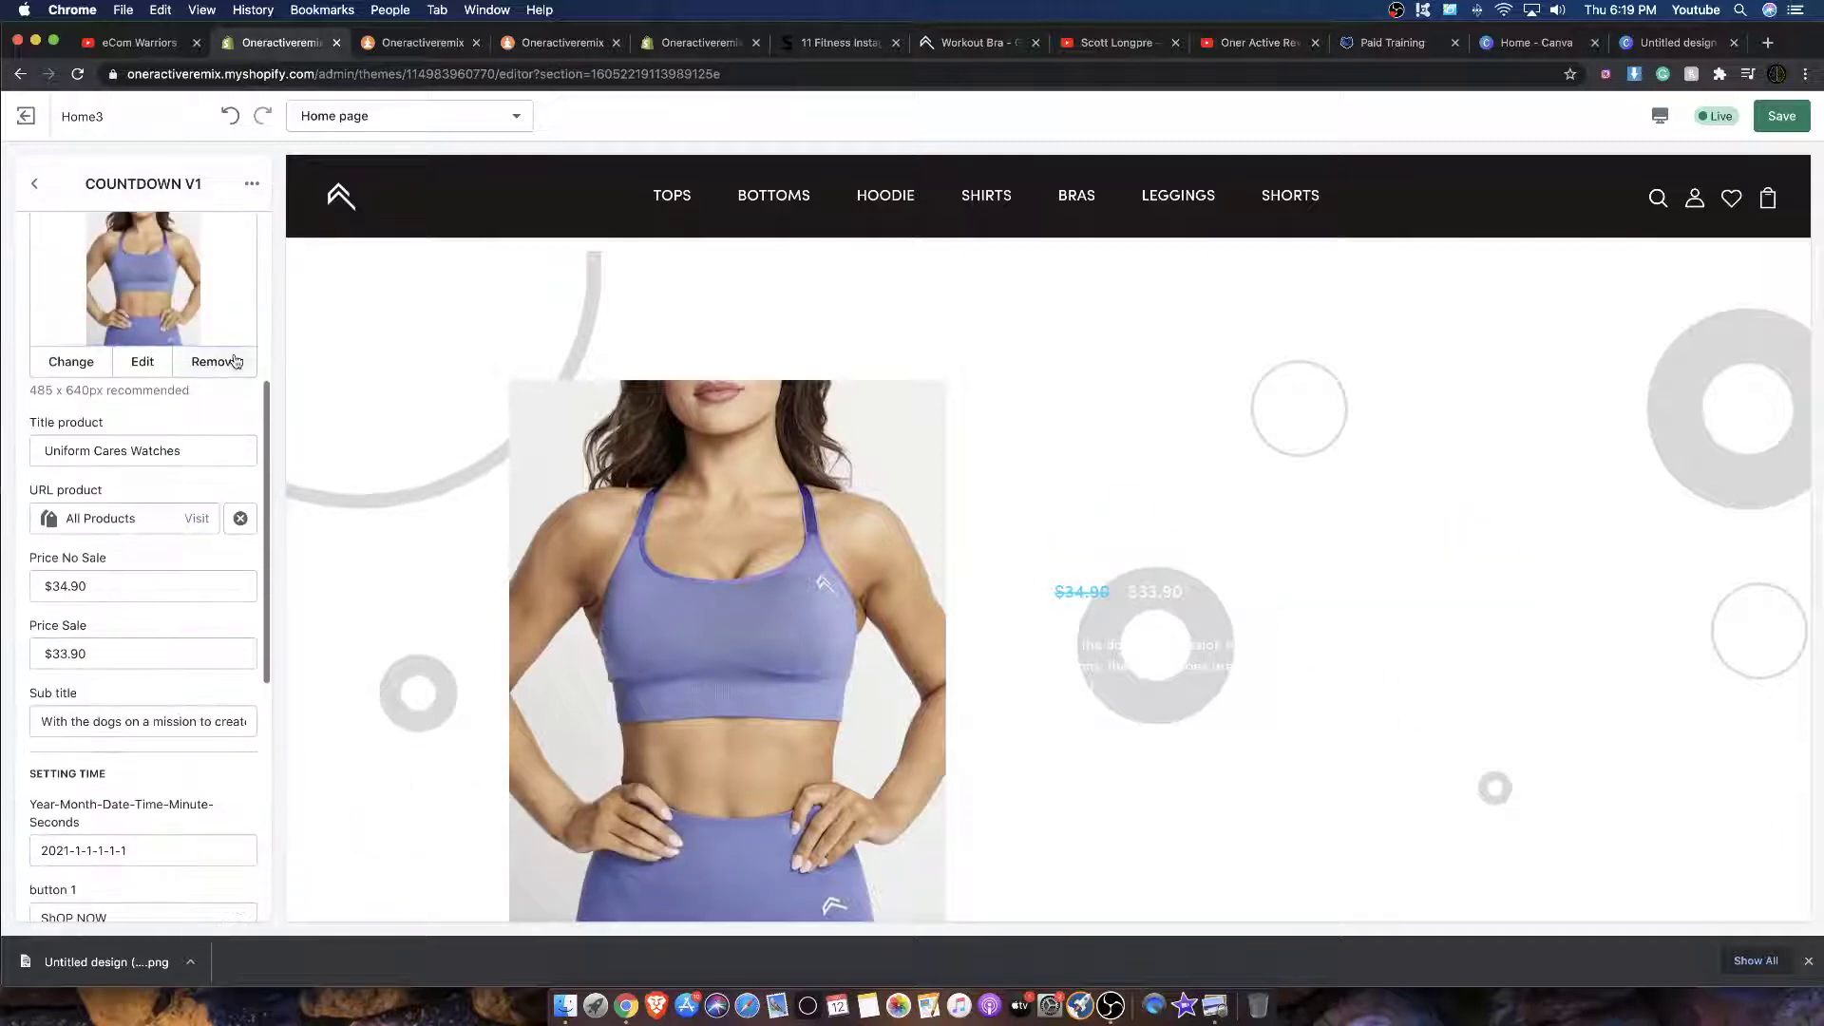
click(37, 189)
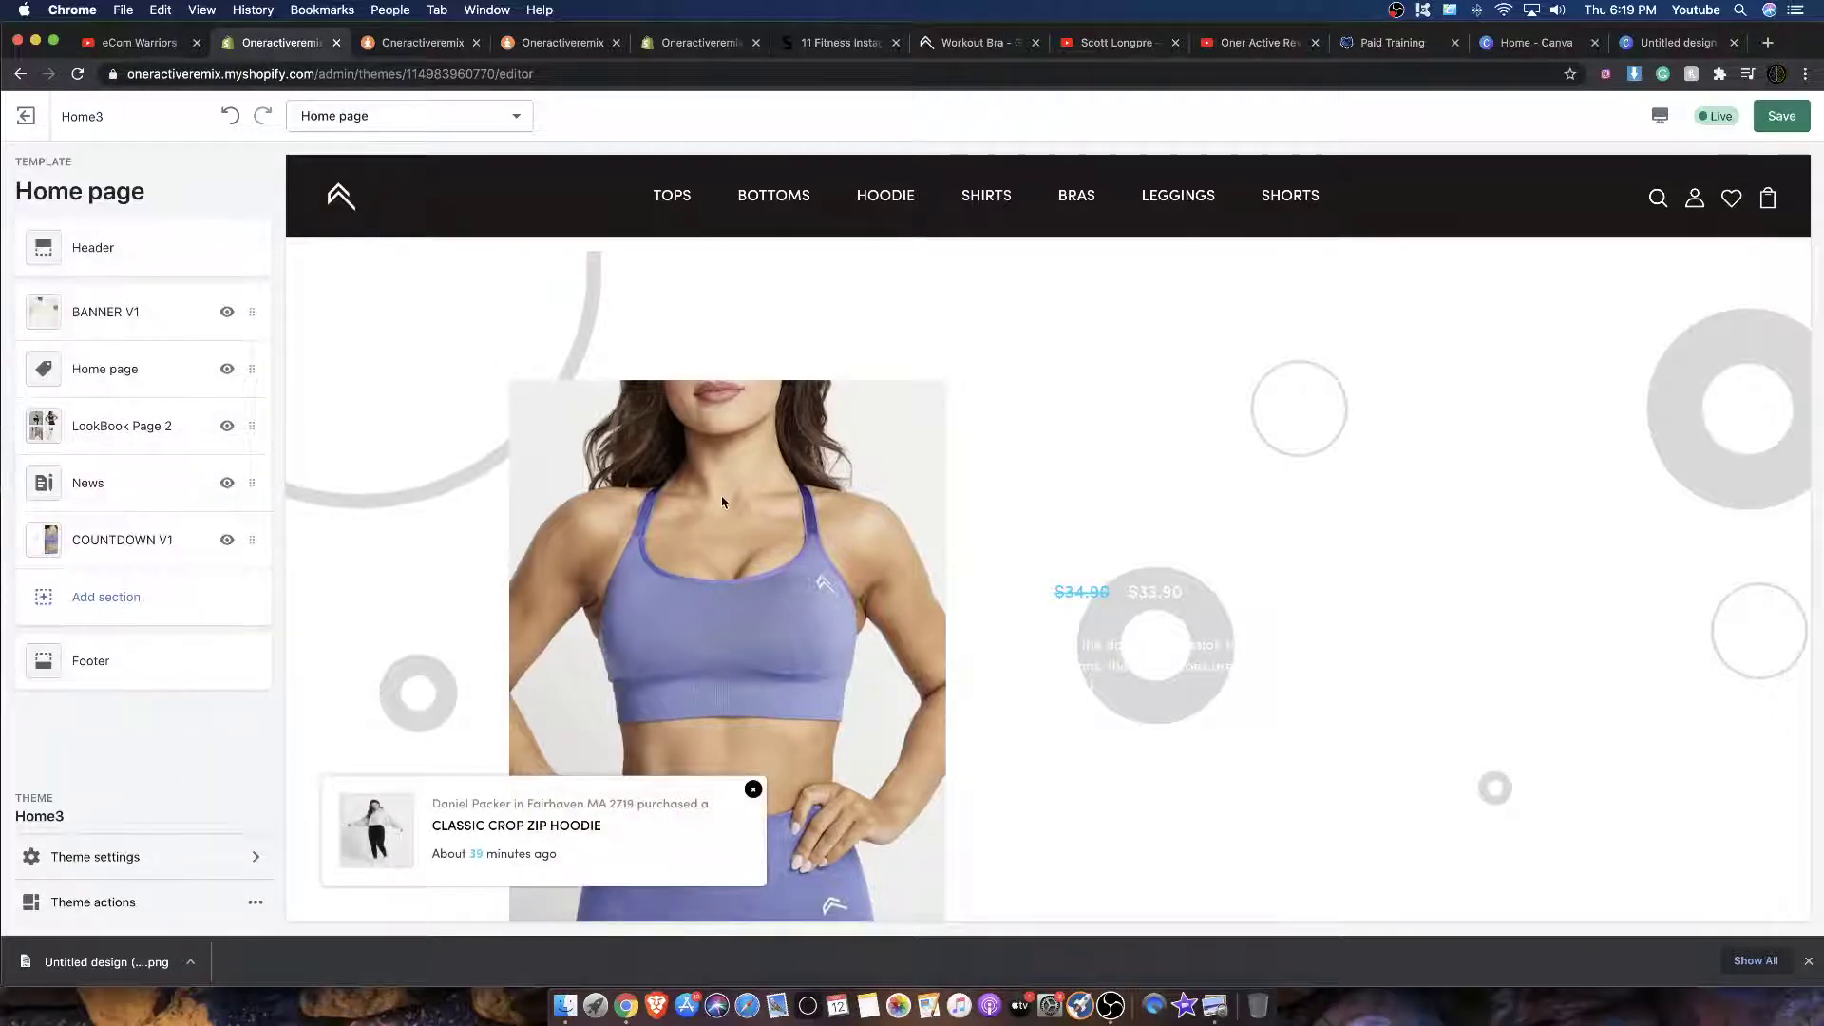
Step: Open the Colors category in the theme settings to check the general colours
scroll(700, 493, down, 2)
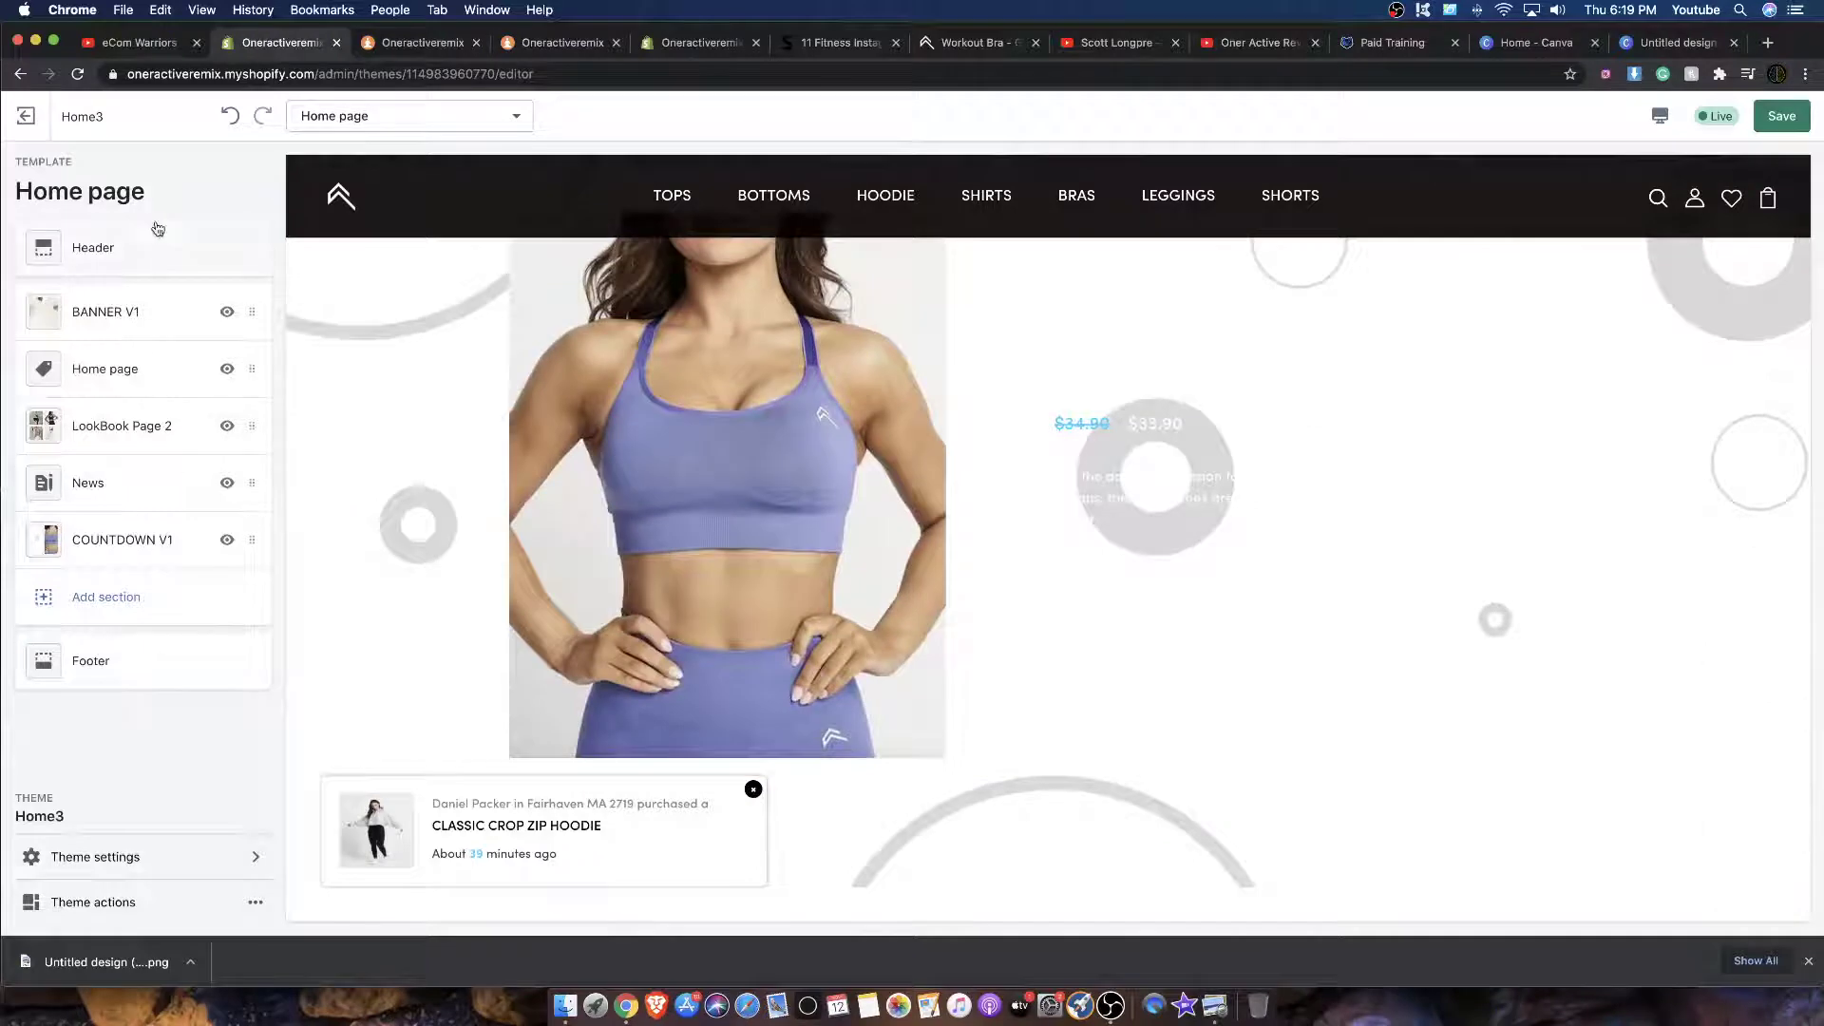
click(167, 860)
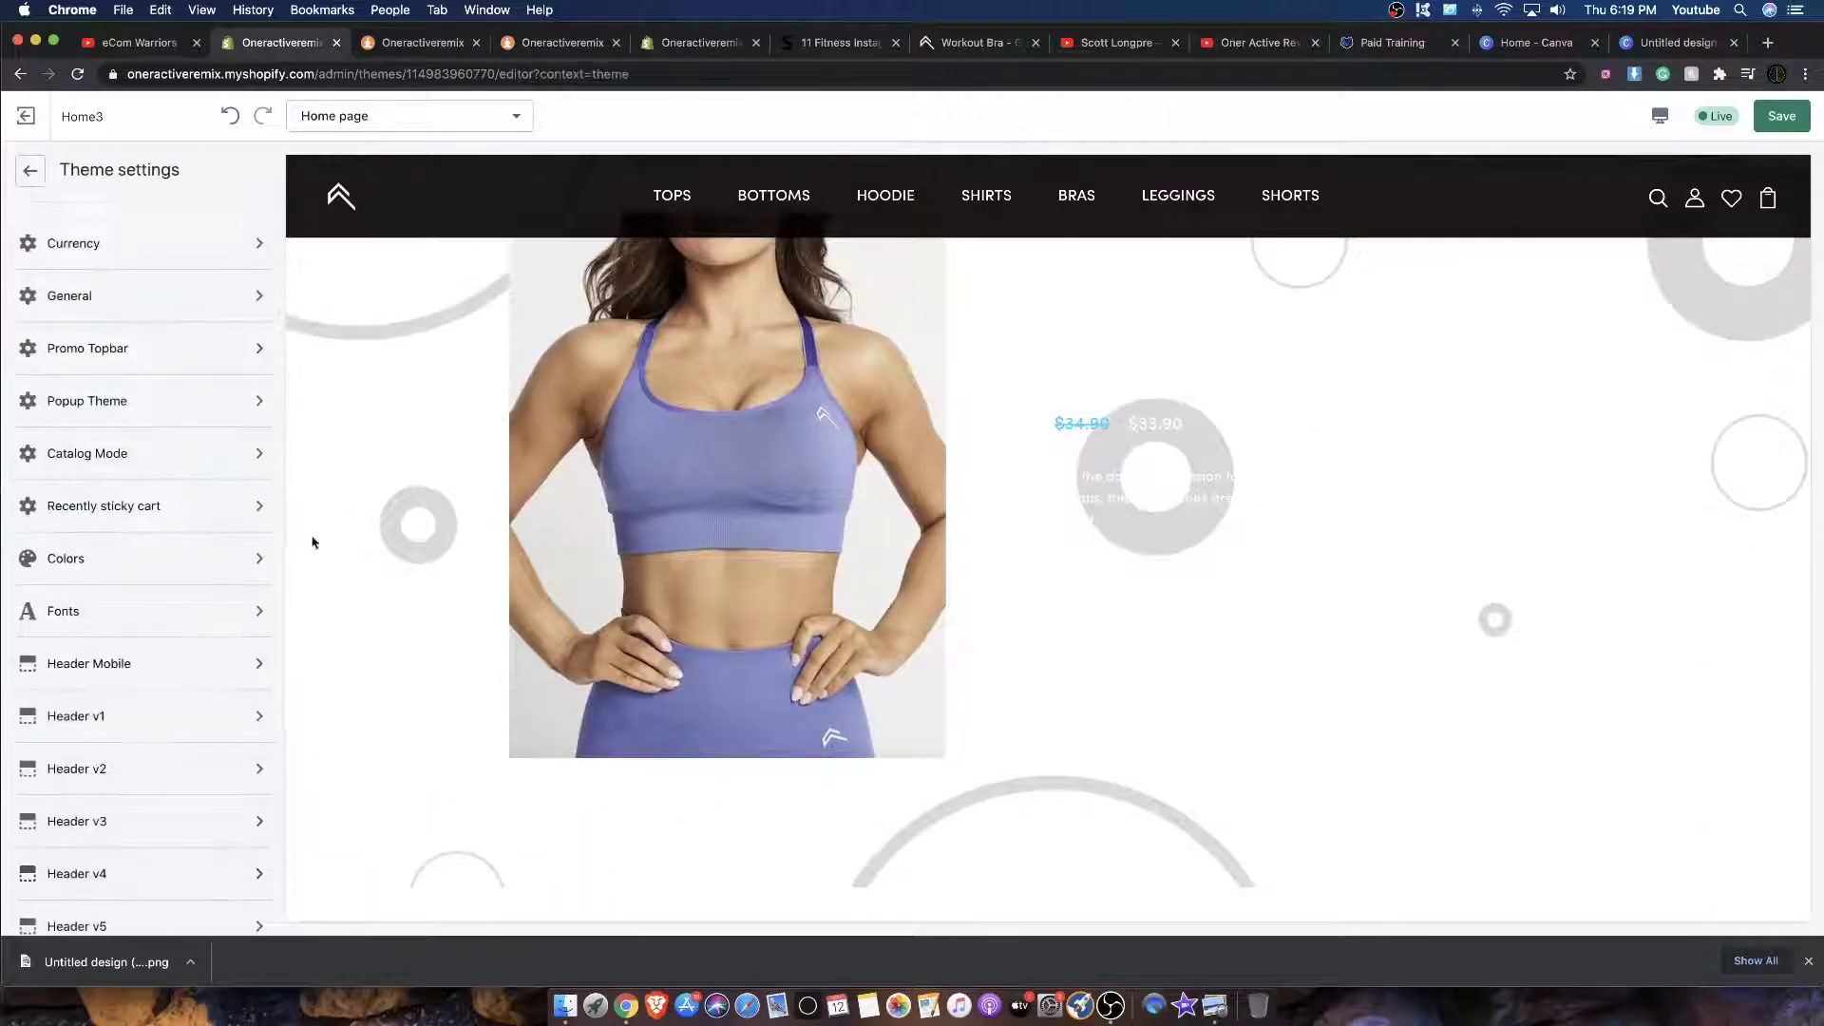
click(104, 558)
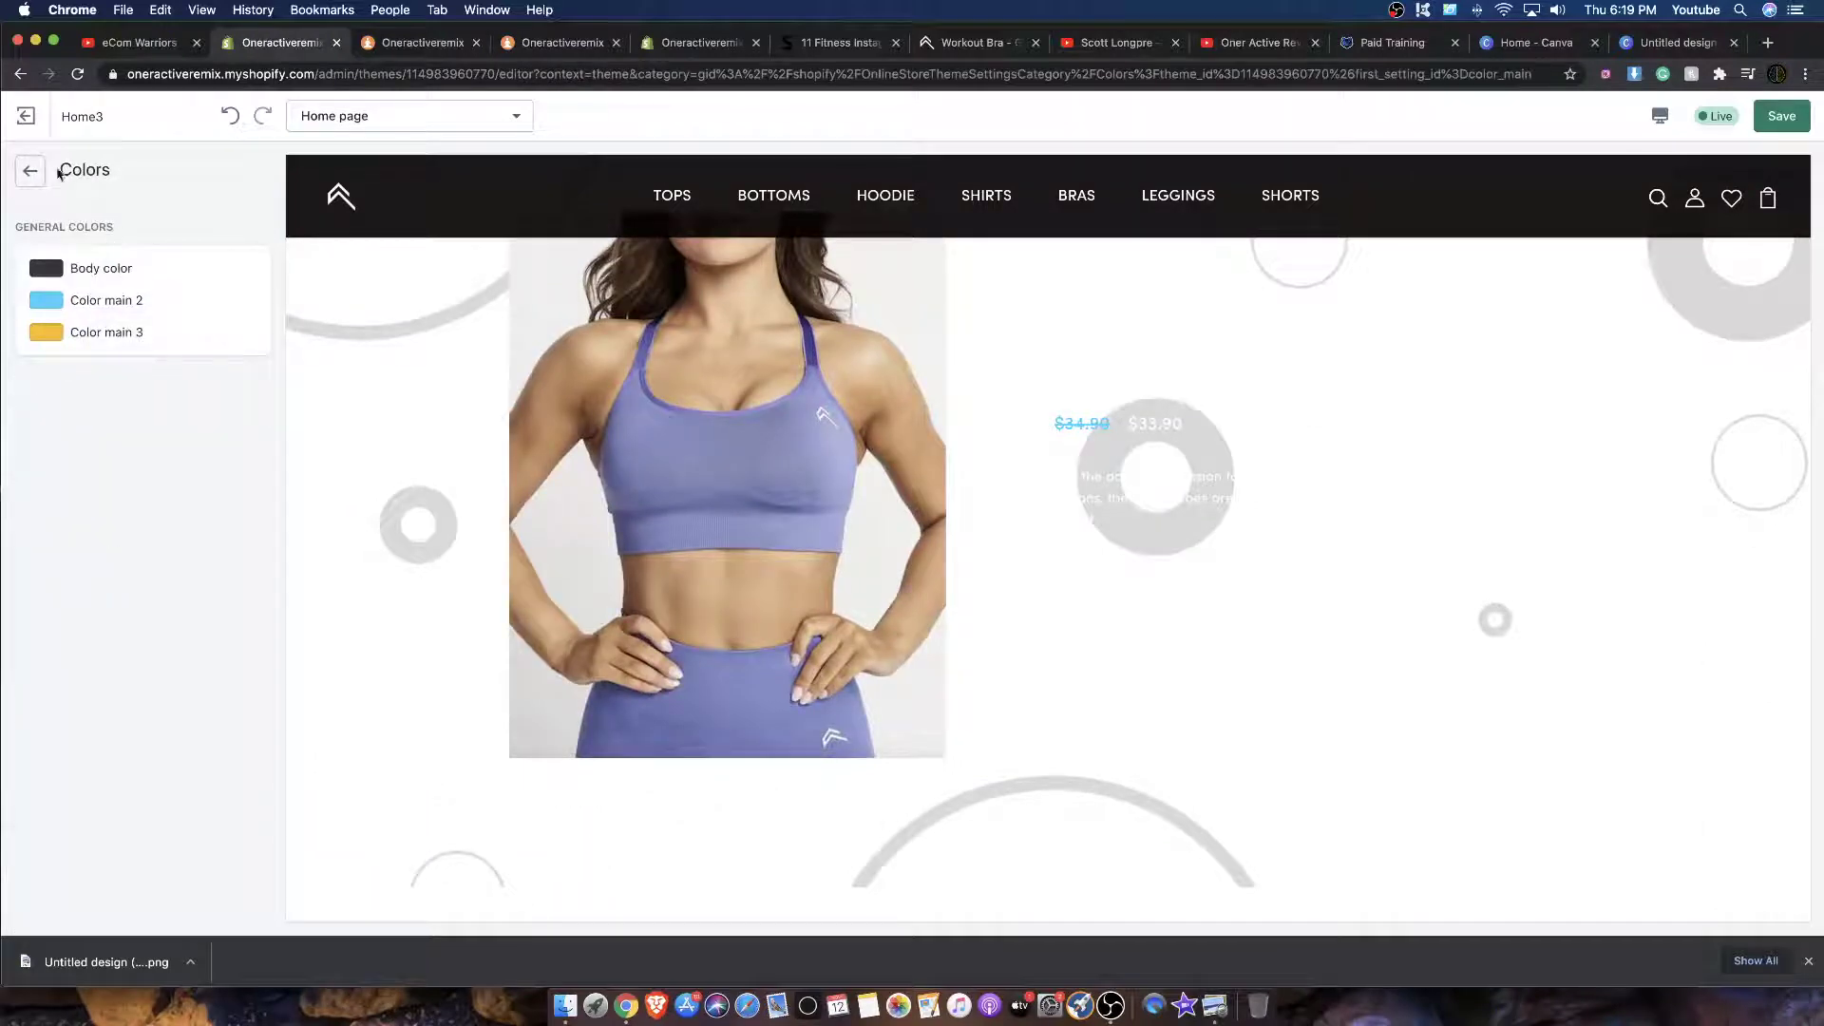
Step: Look through the Colors and Fonts categories in the theme settings for a text colour option
click(29, 171)
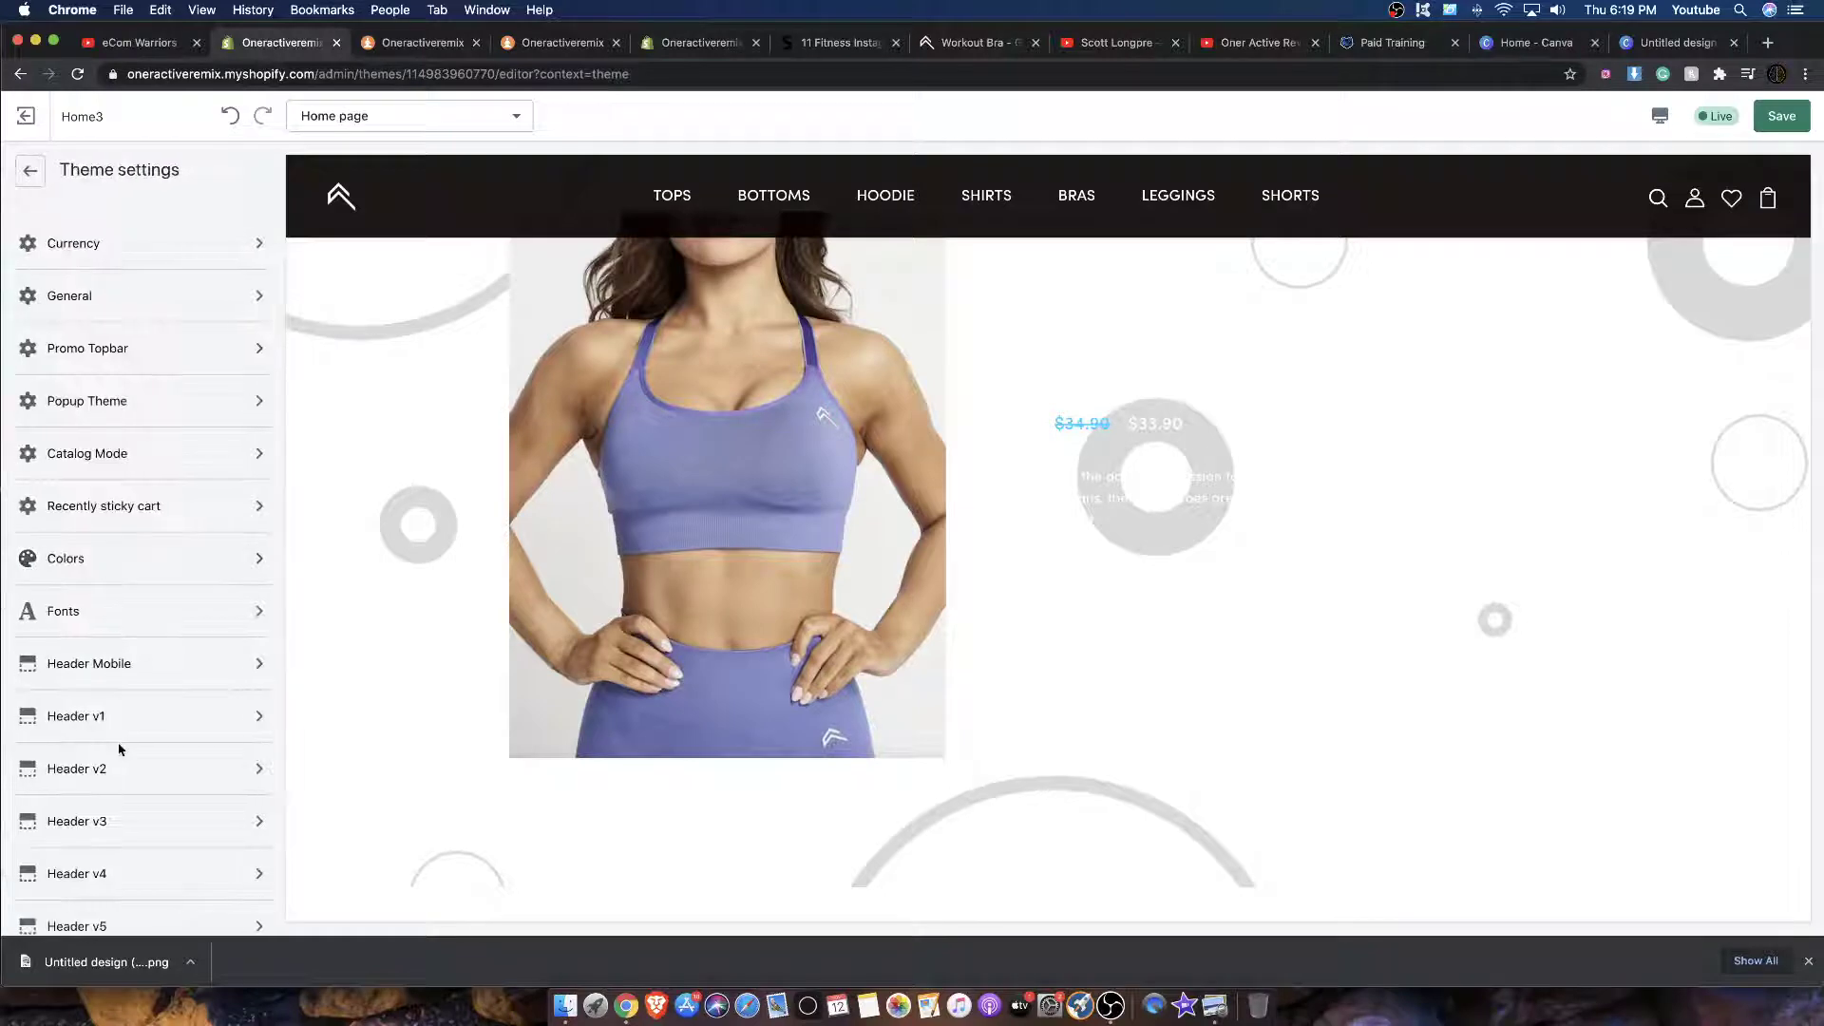
click(114, 569)
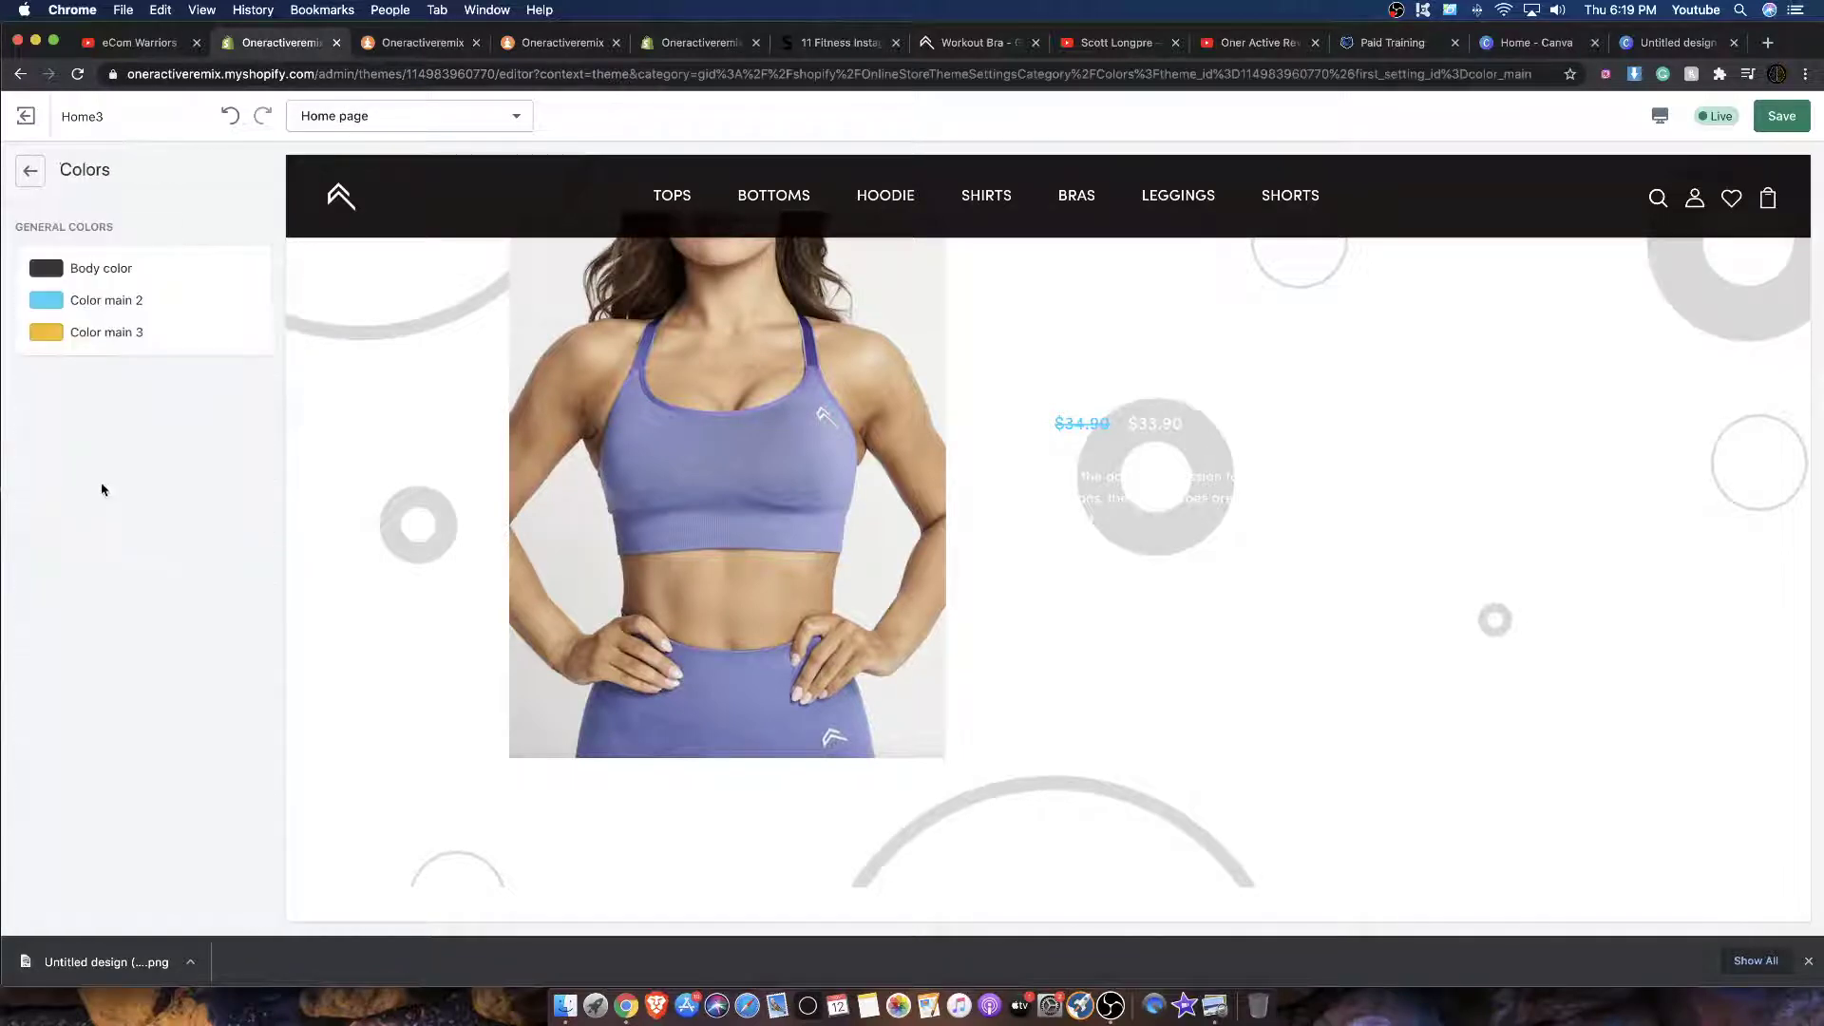
click(31, 173)
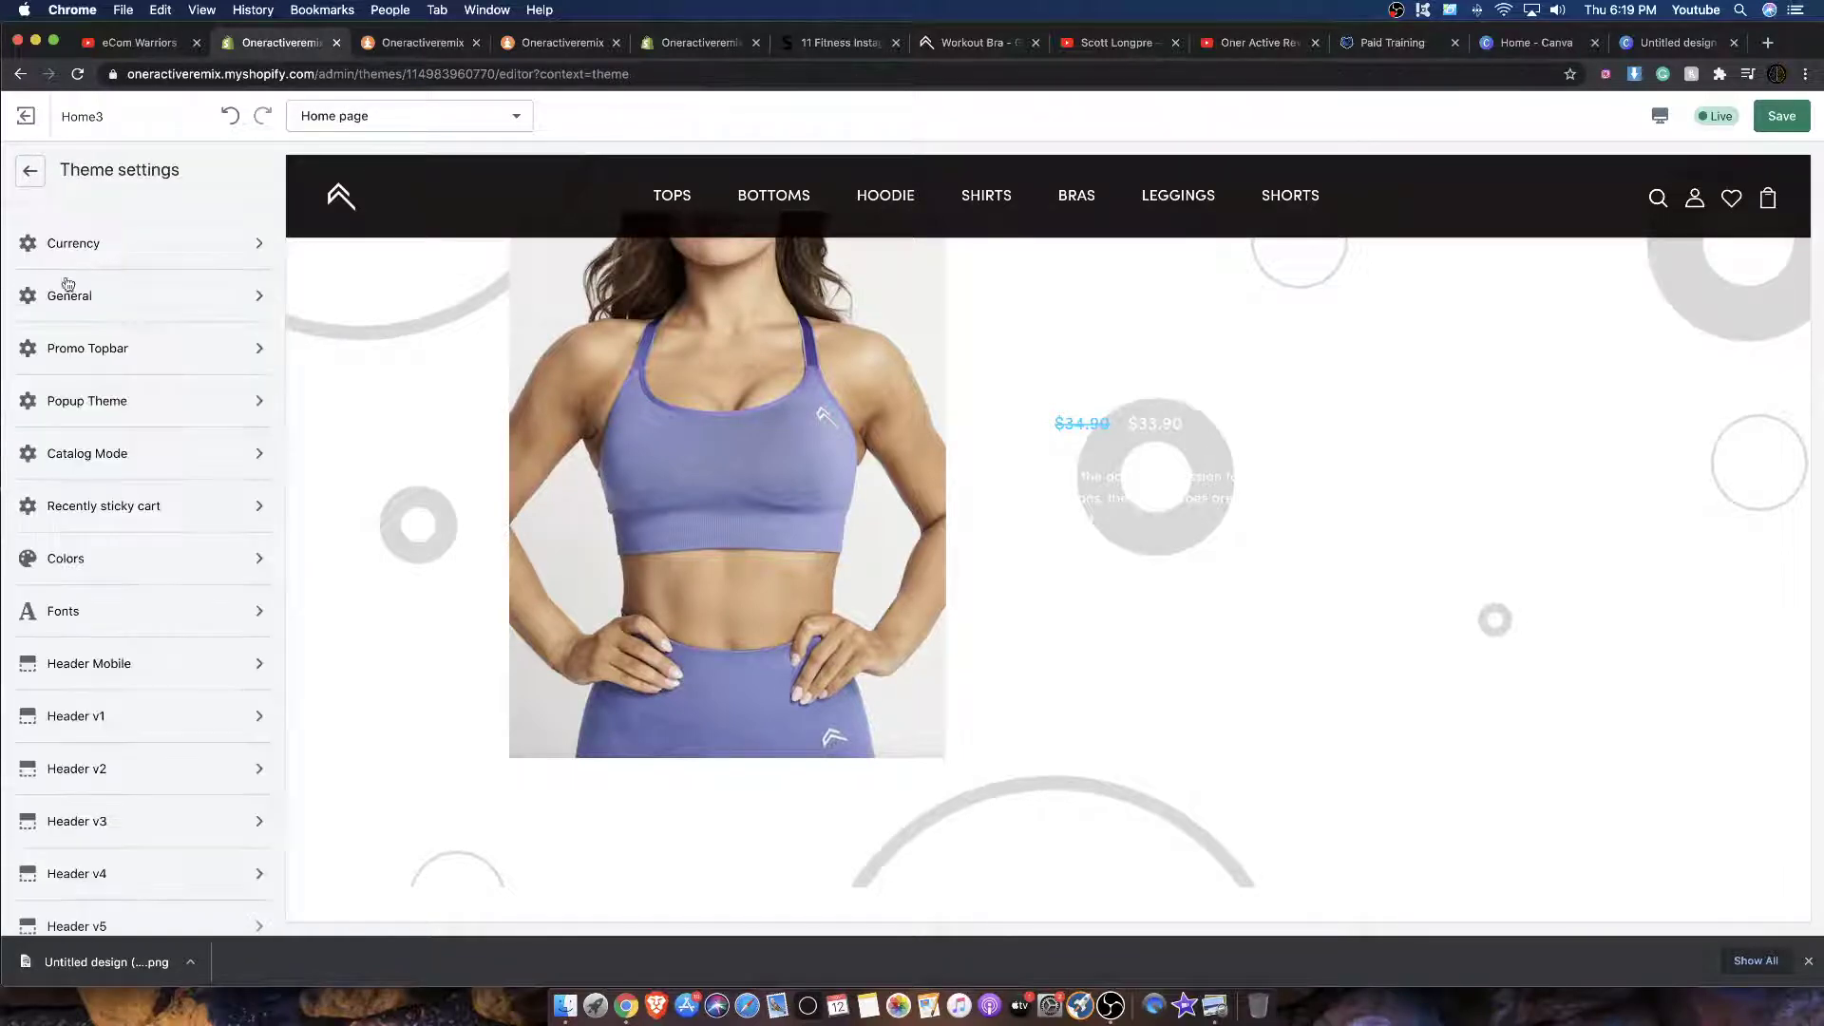
click(74, 614)
click(34, 178)
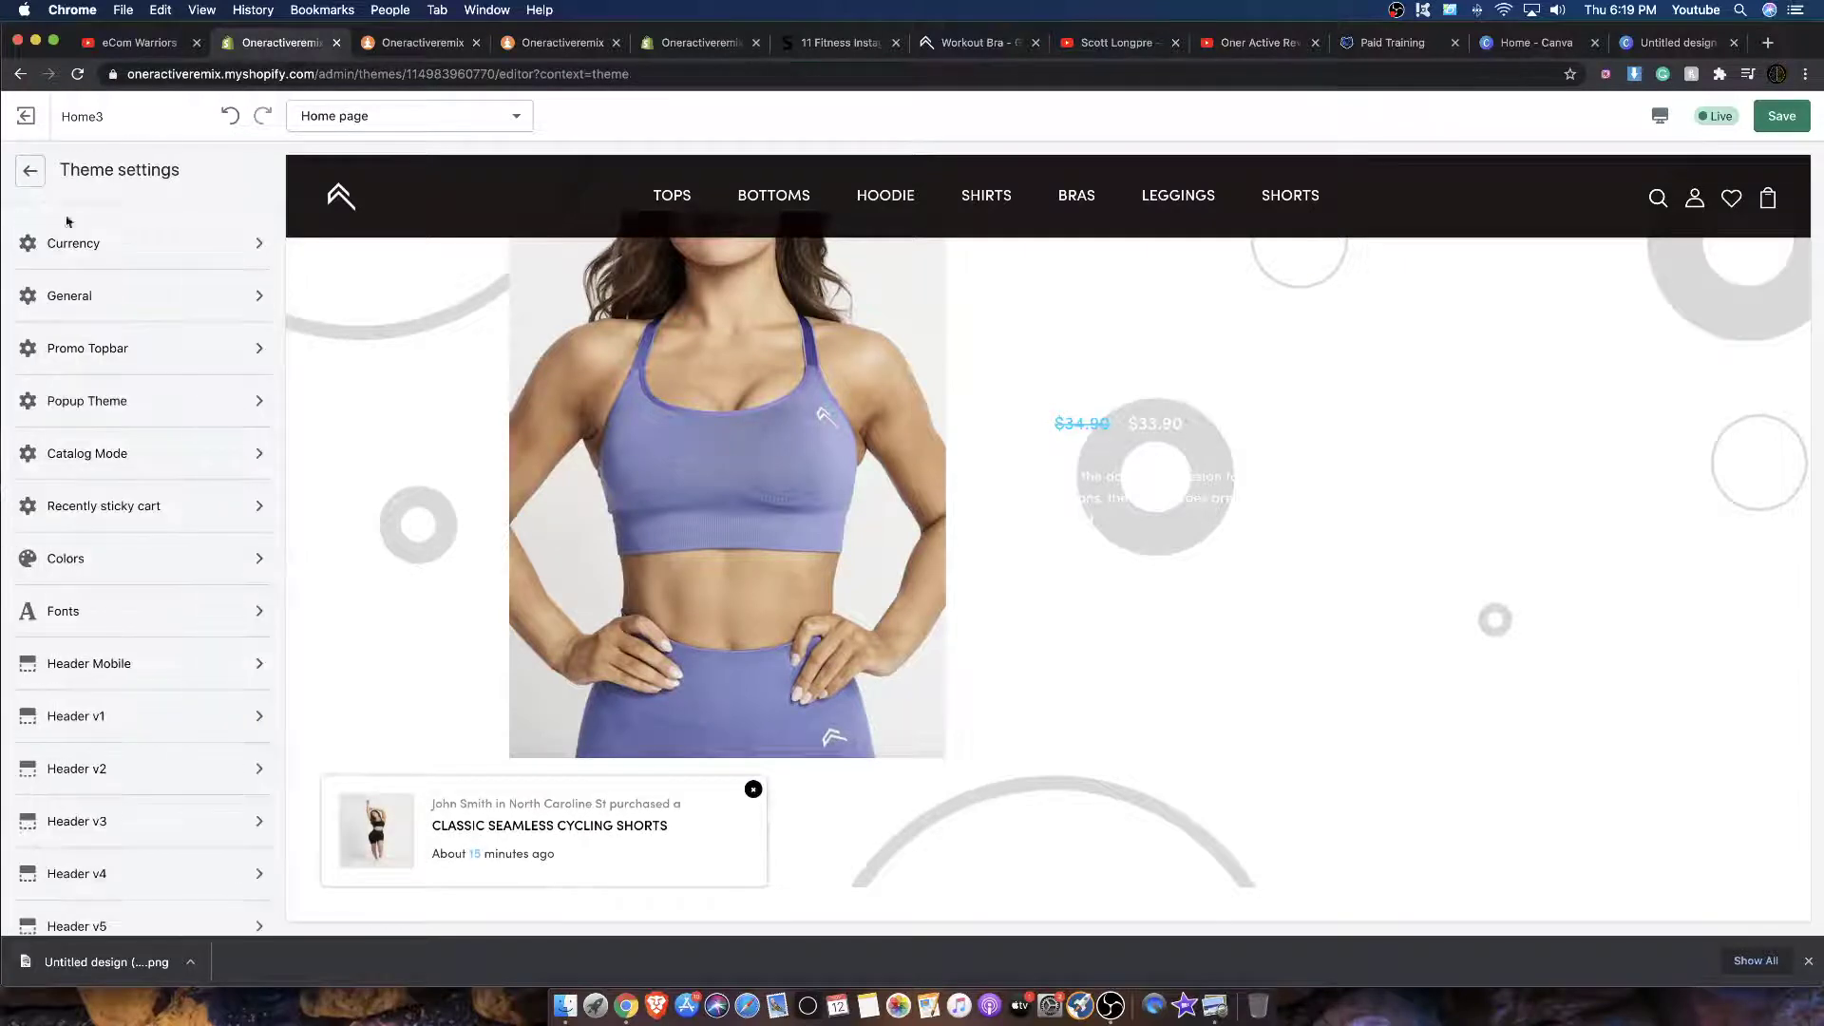
Step: Try black #060000 as the Background Color Body in the General theme settings
click(96, 297)
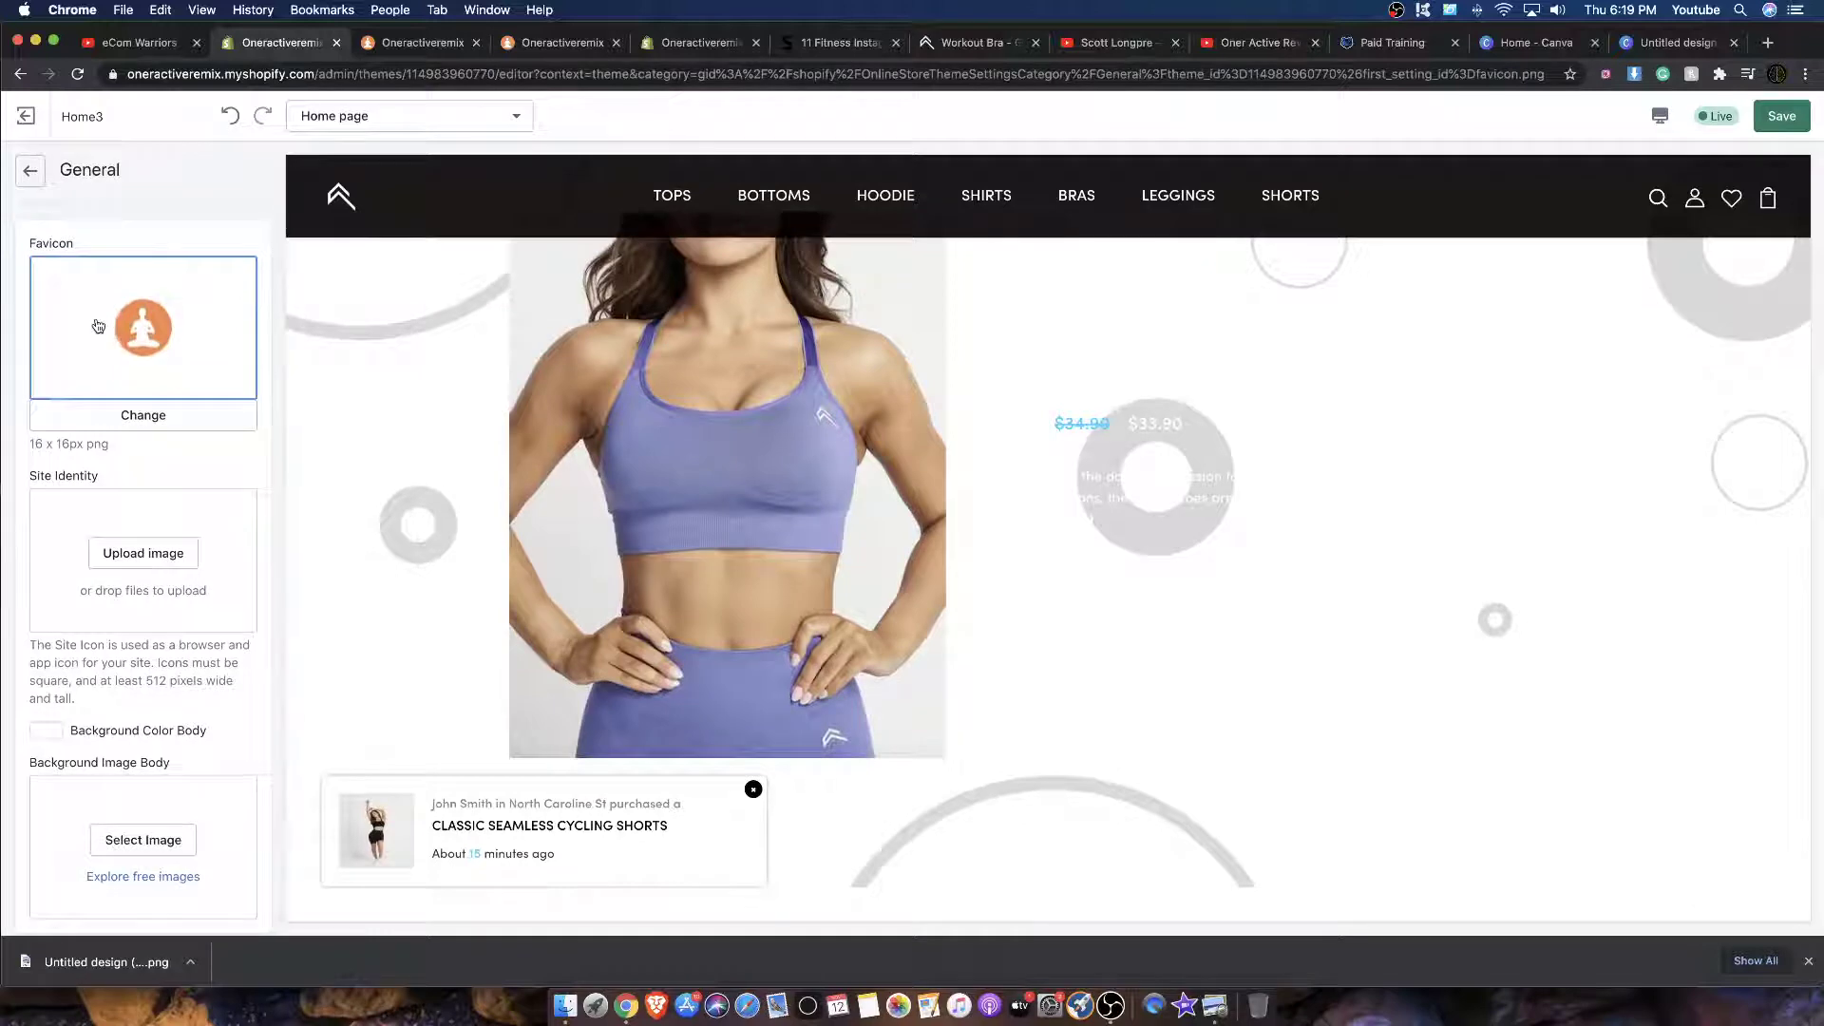
click(46, 731)
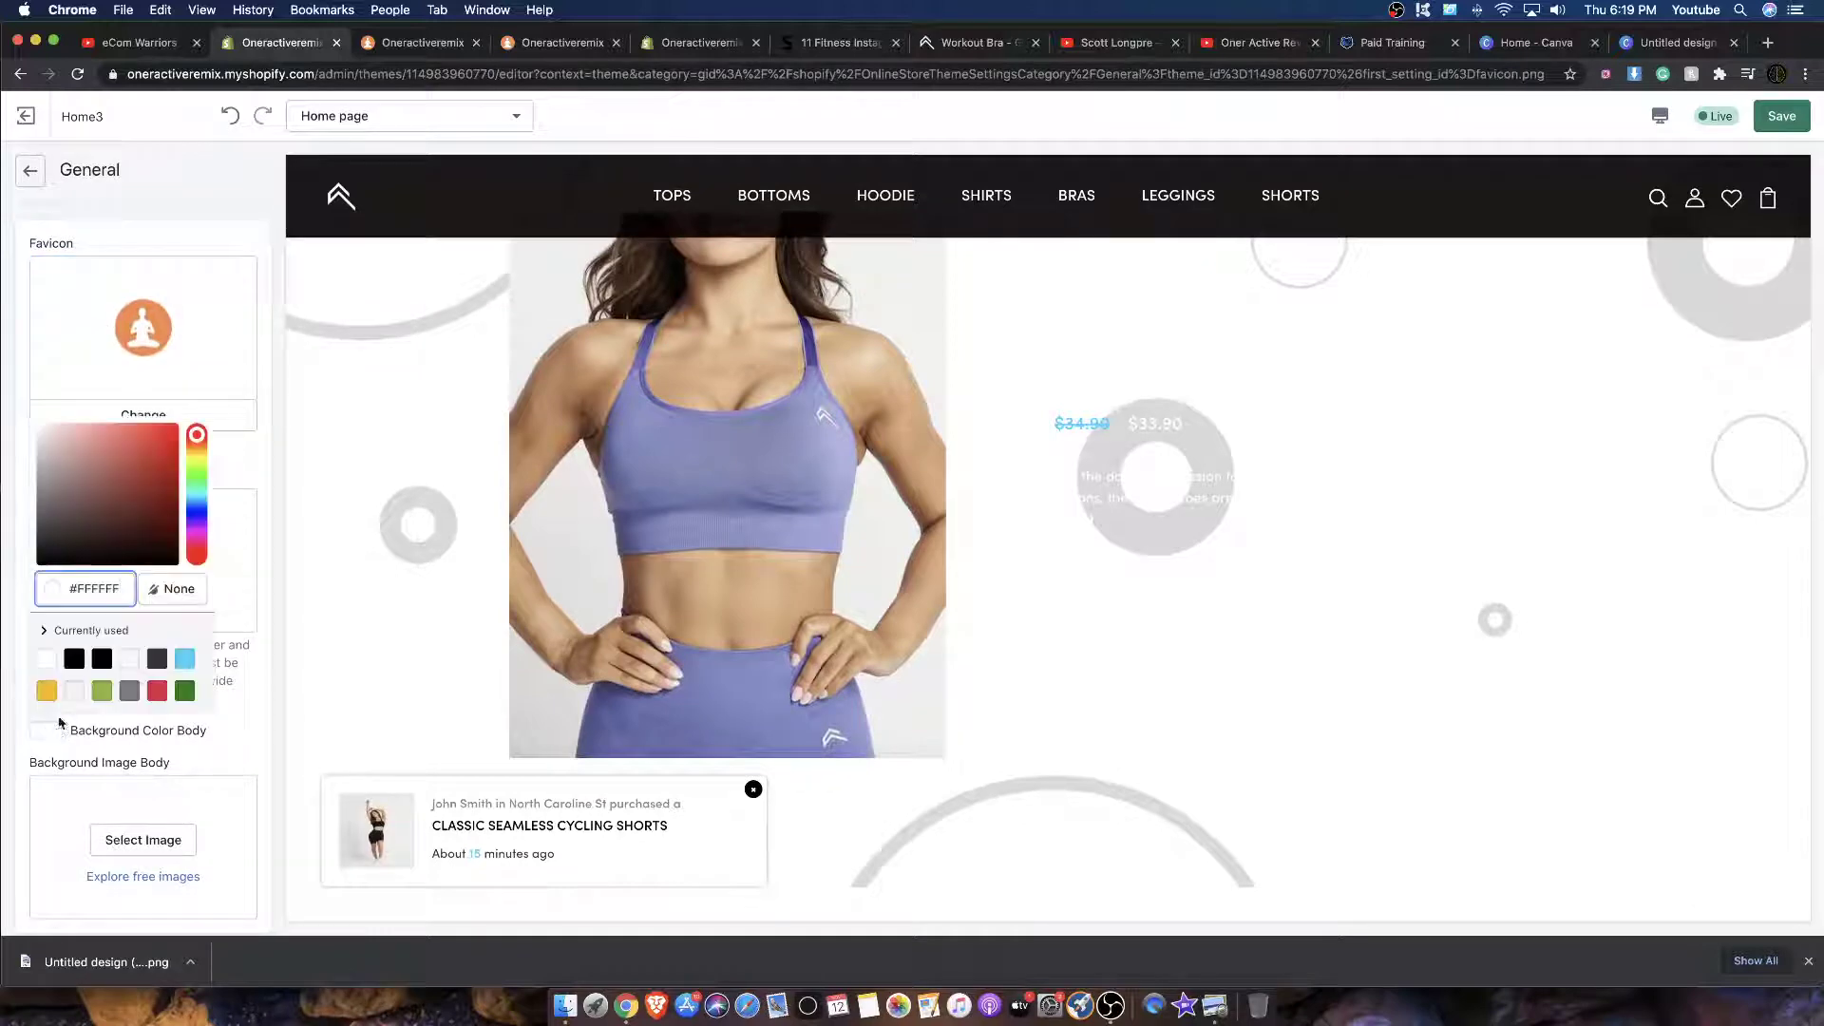
click(82, 661)
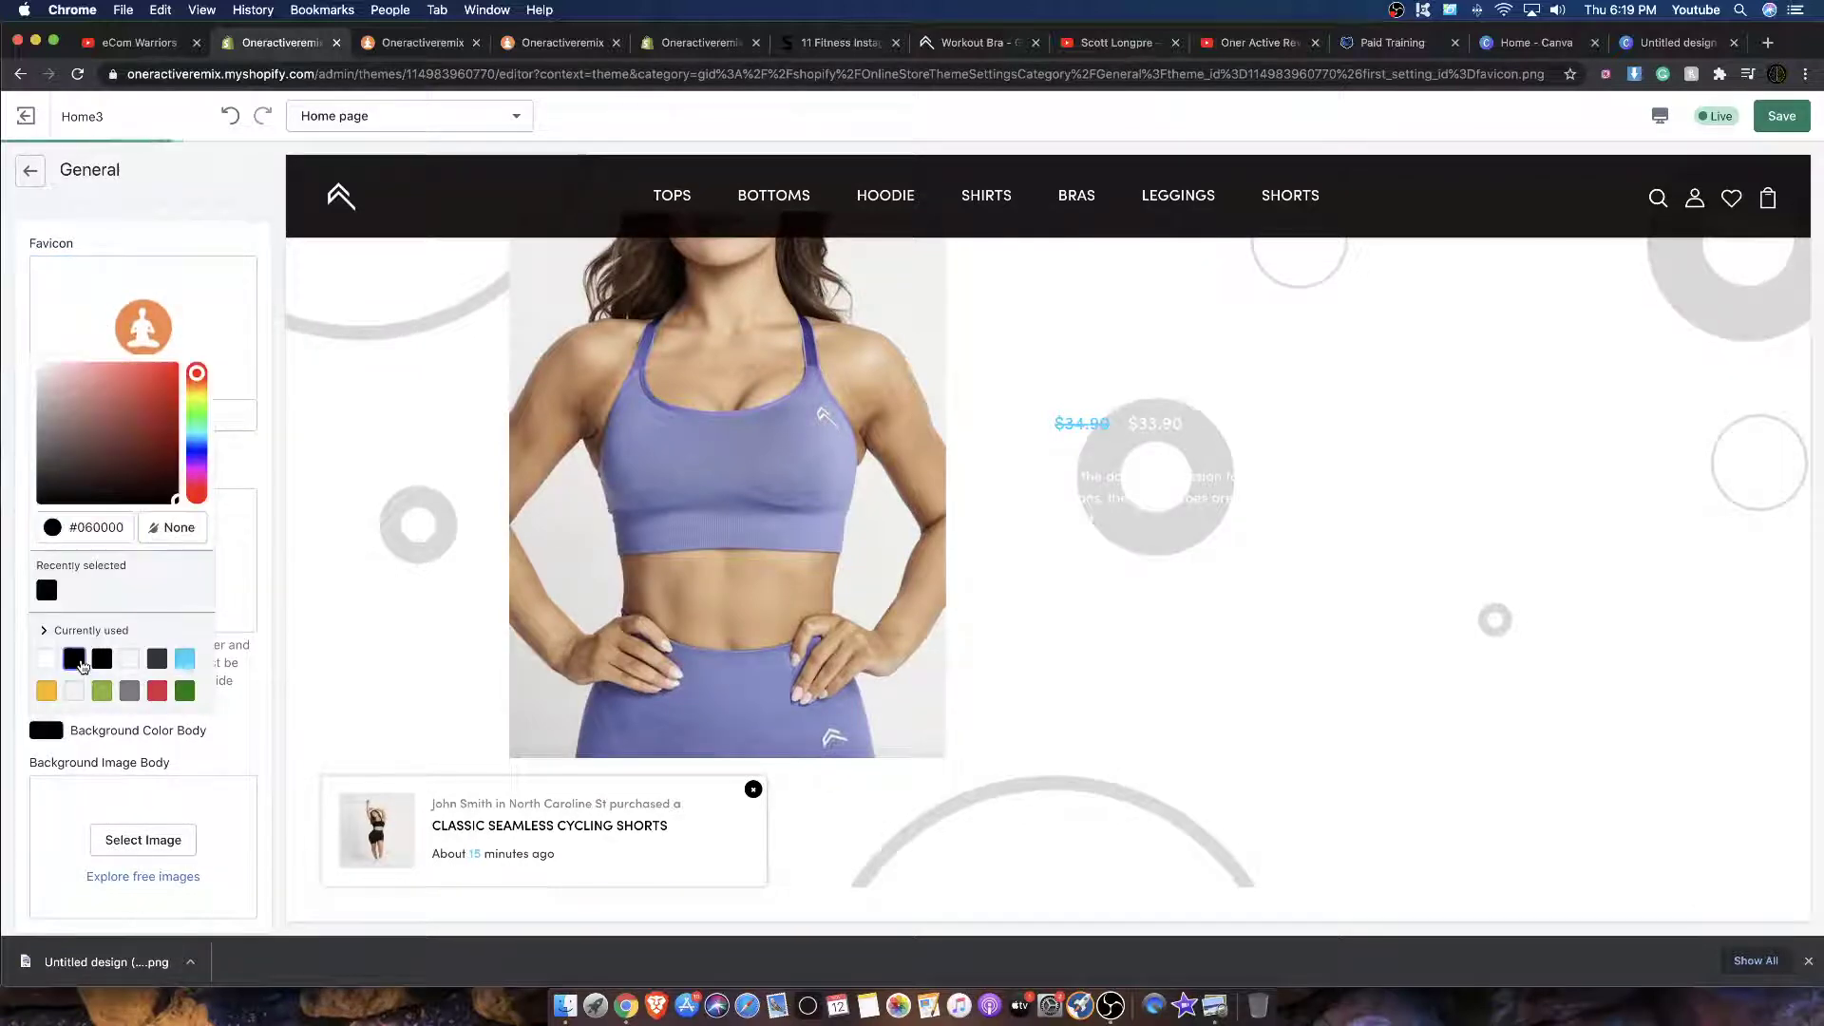
click(244, 725)
scroll(224, 719, up, 1)
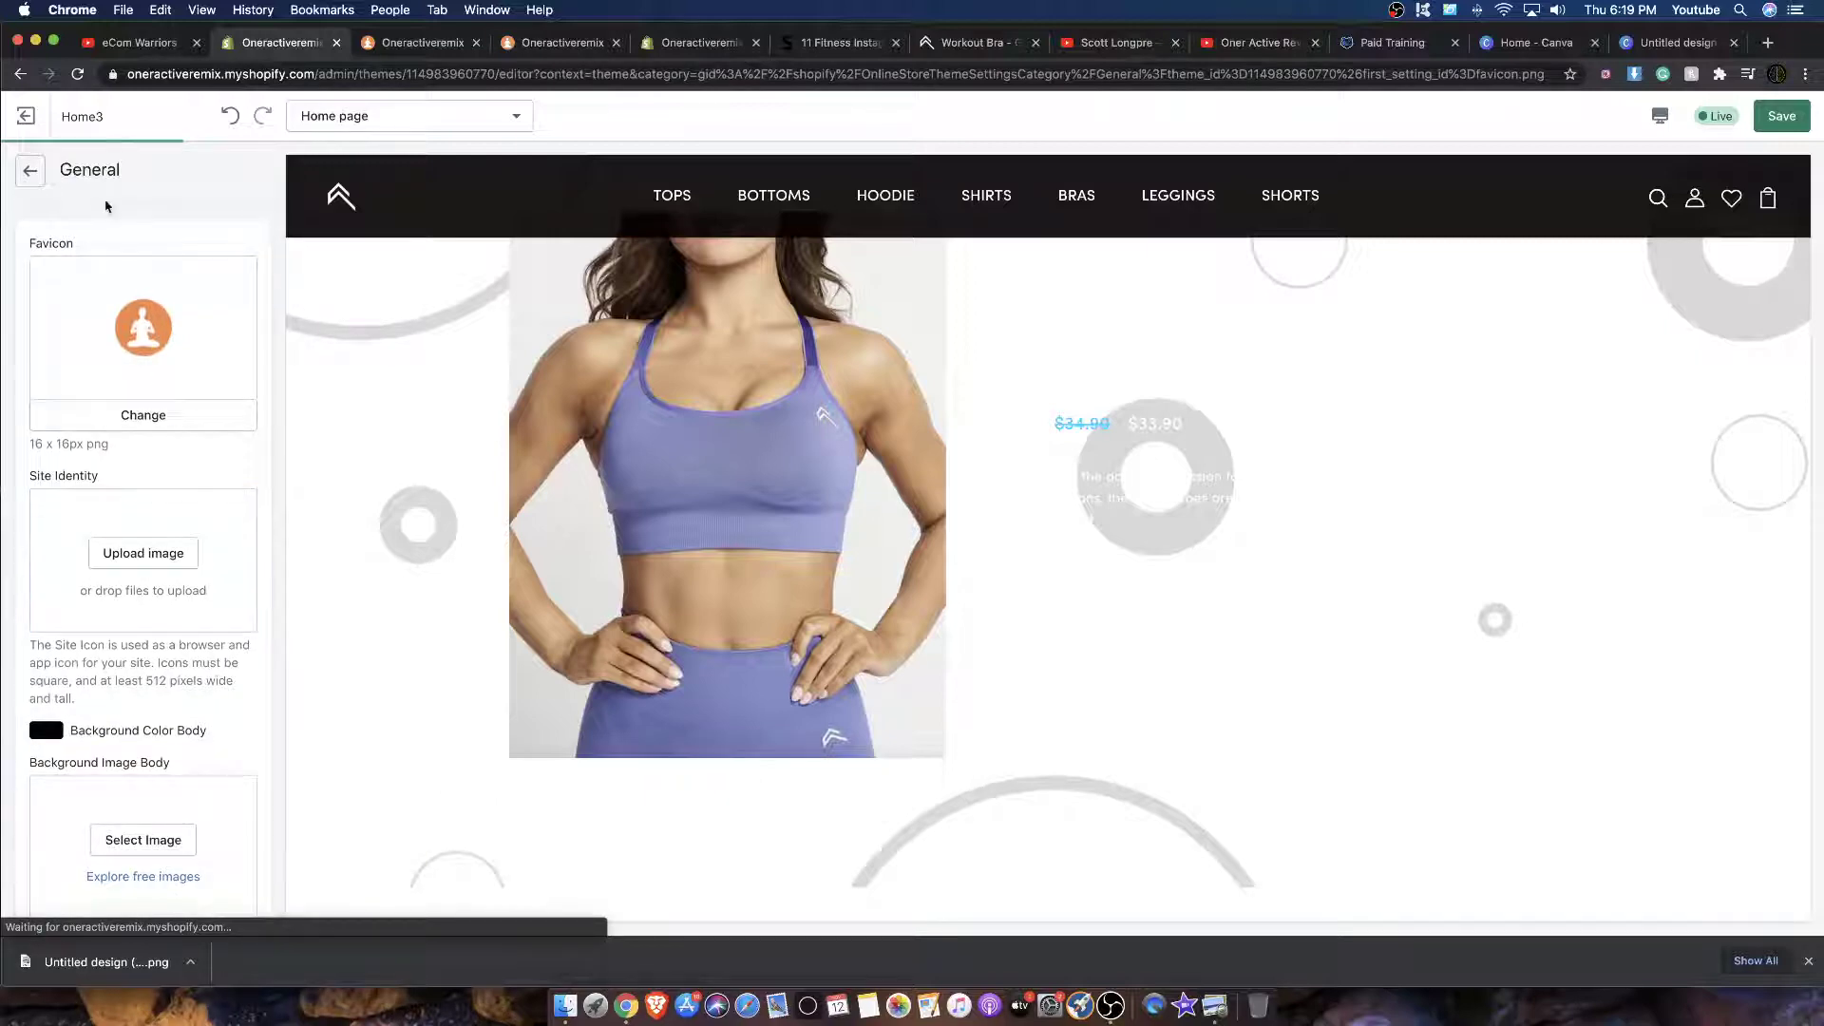
Step: Reopen the General theme settings and set Background Color Body back to white #FFFFFF
click(28, 172)
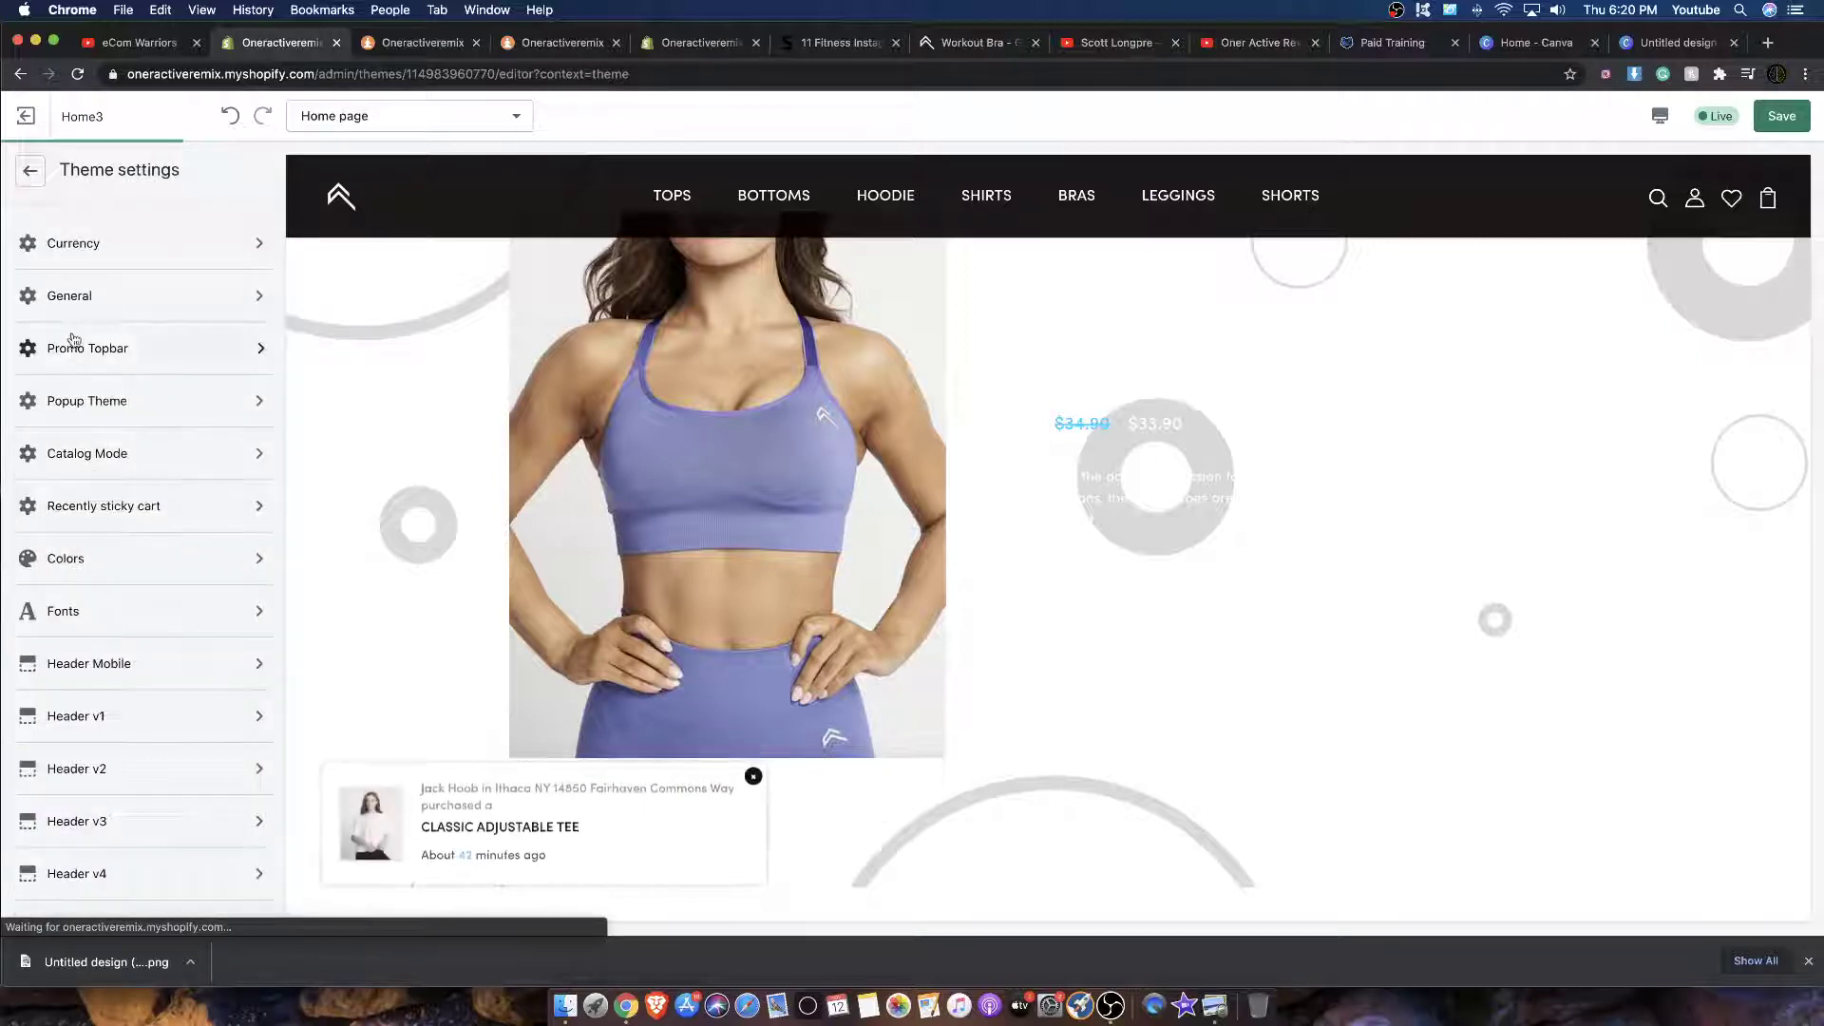
click(99, 300)
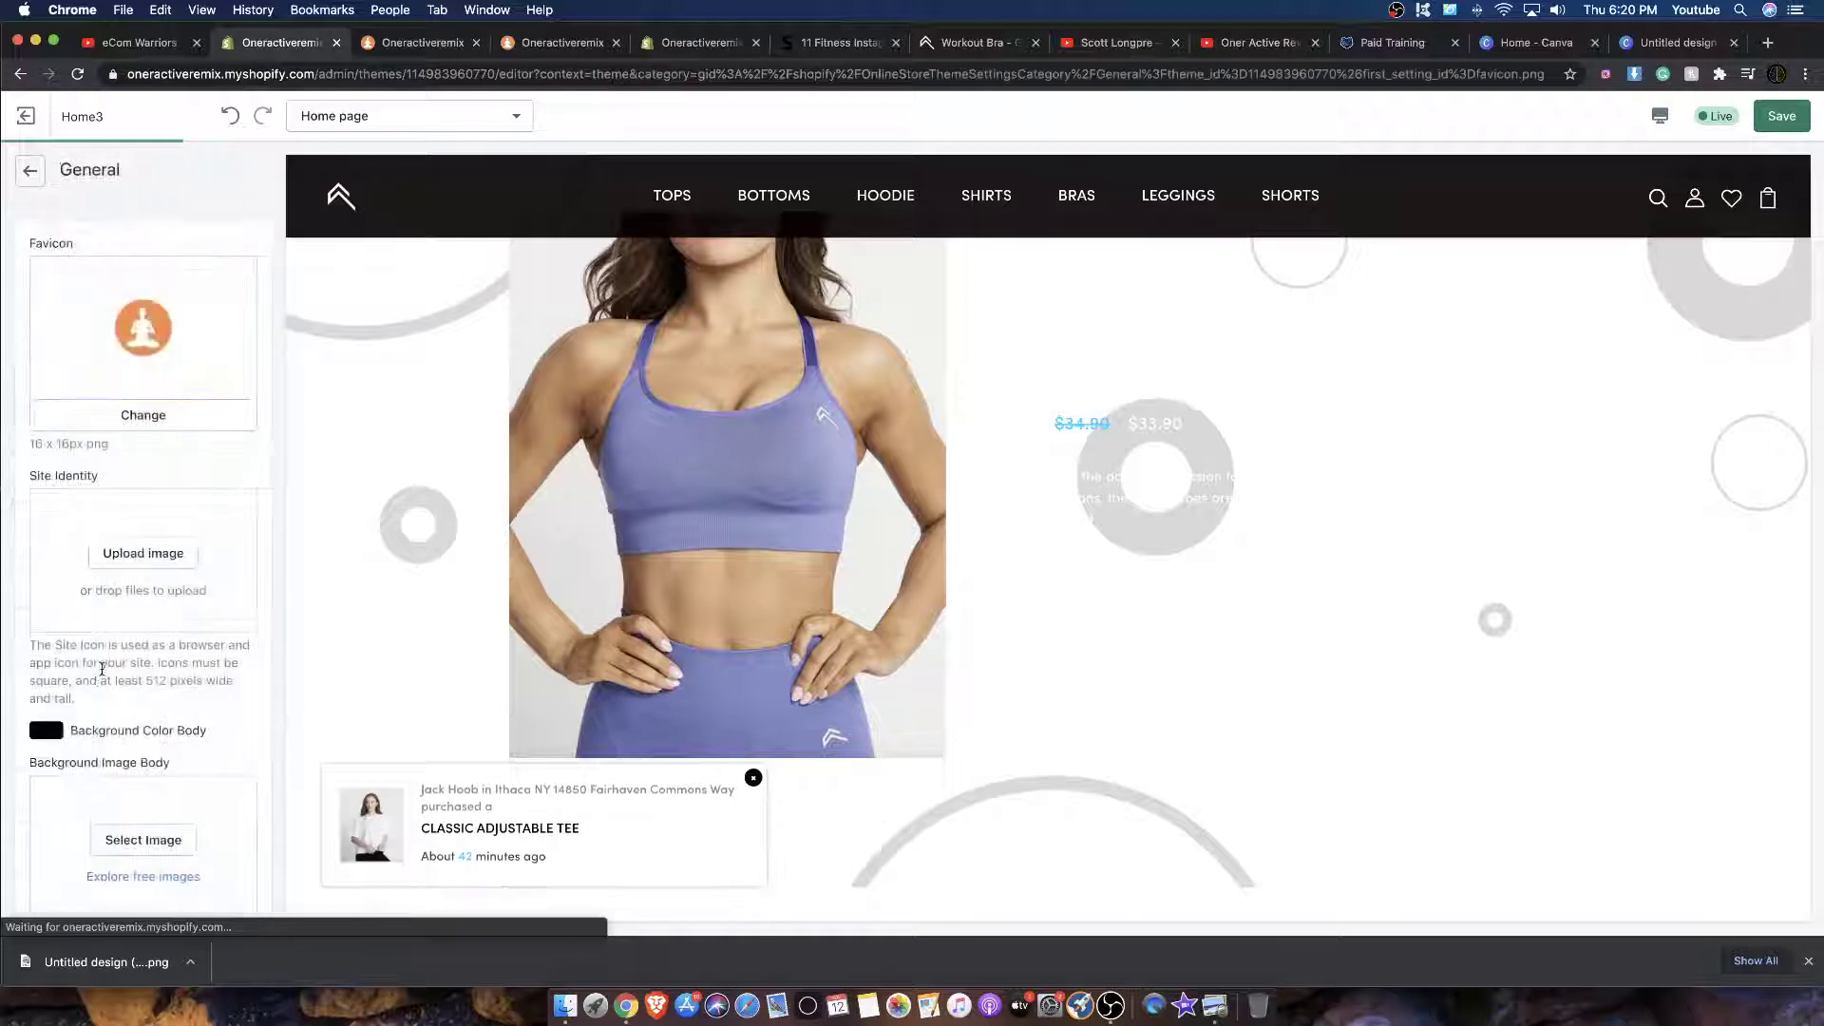
click(51, 737)
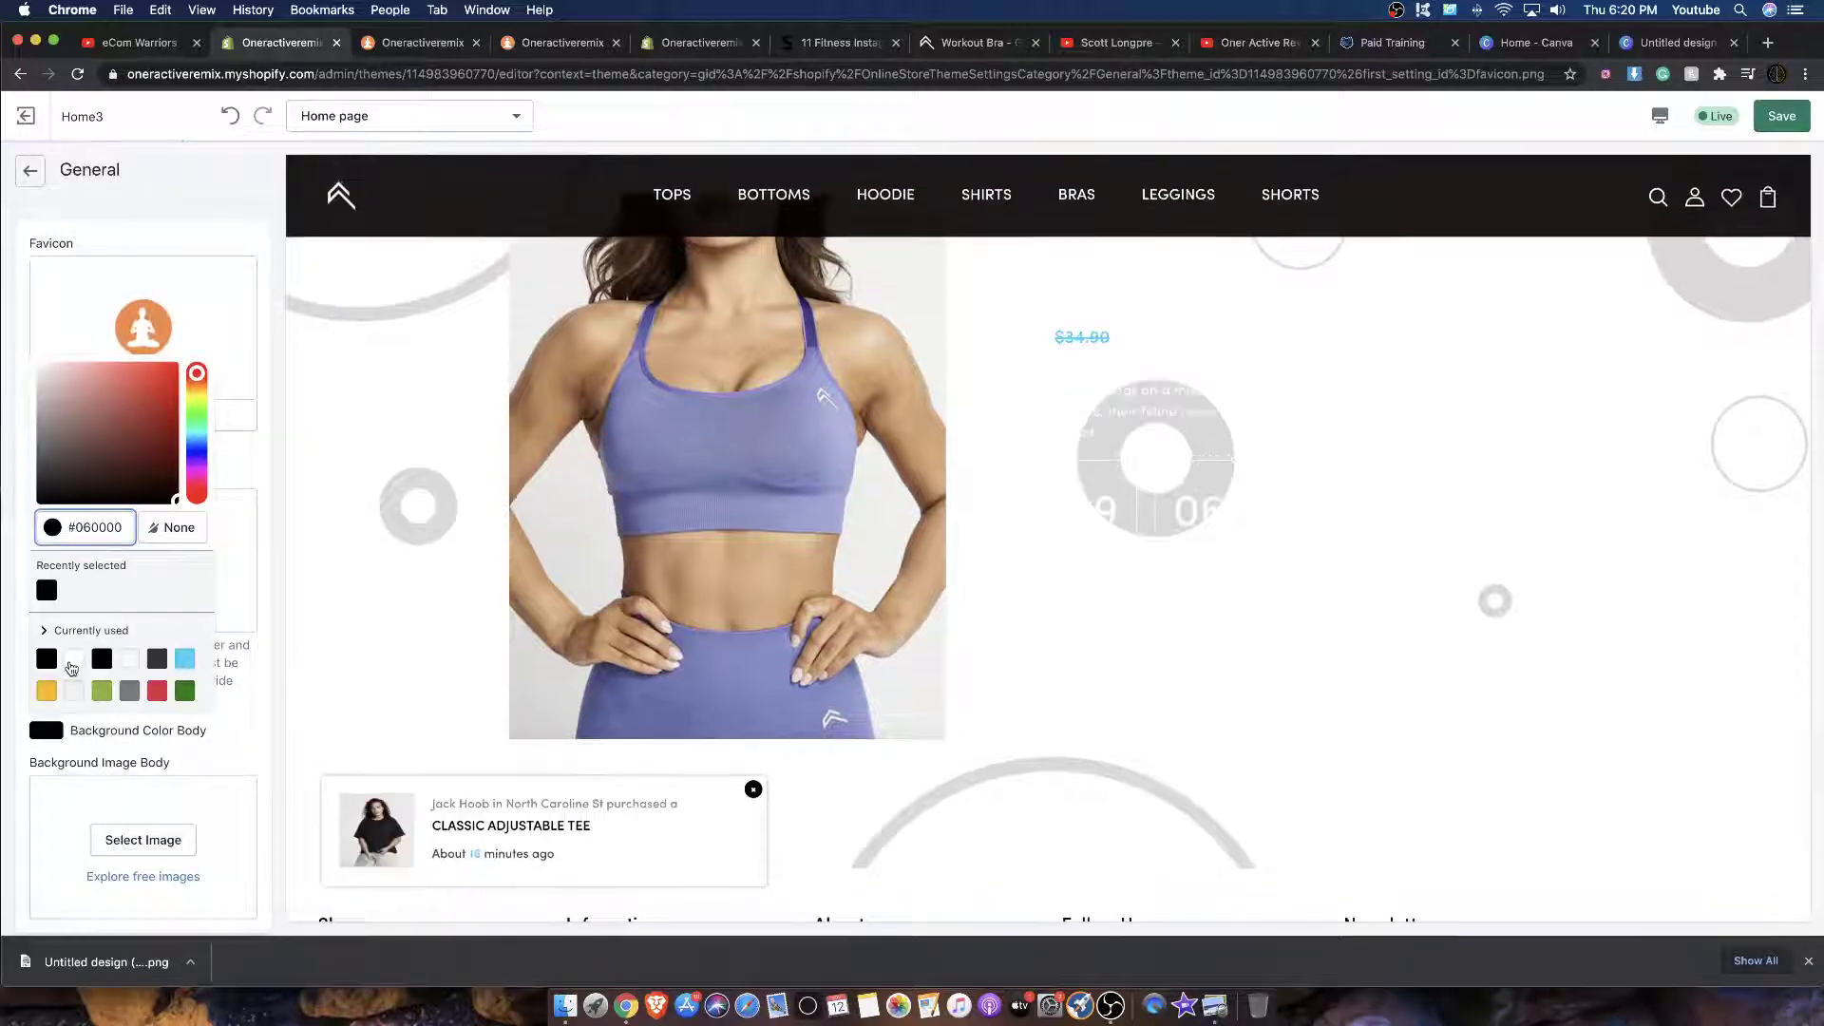
click(74, 660)
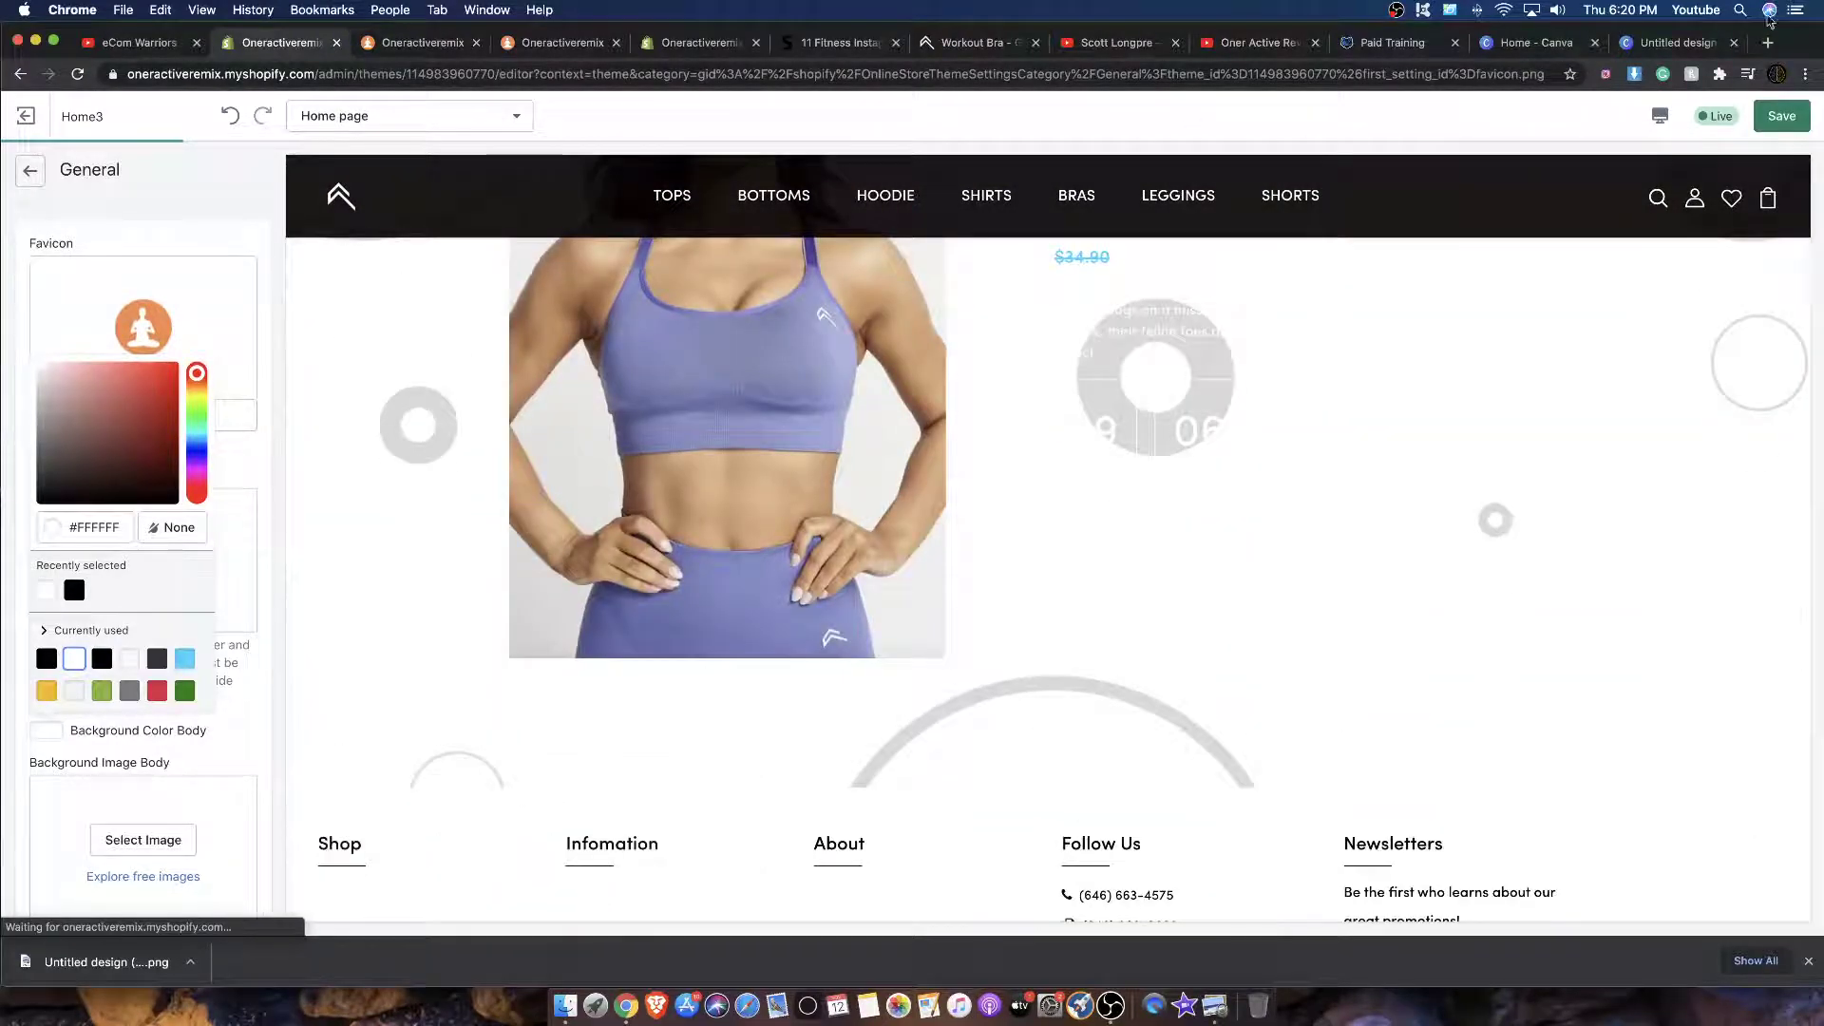
Step: Check the Canva background design, then return to the theme editor and compare it with the home page preview
click(1708, 44)
click(1116, 392)
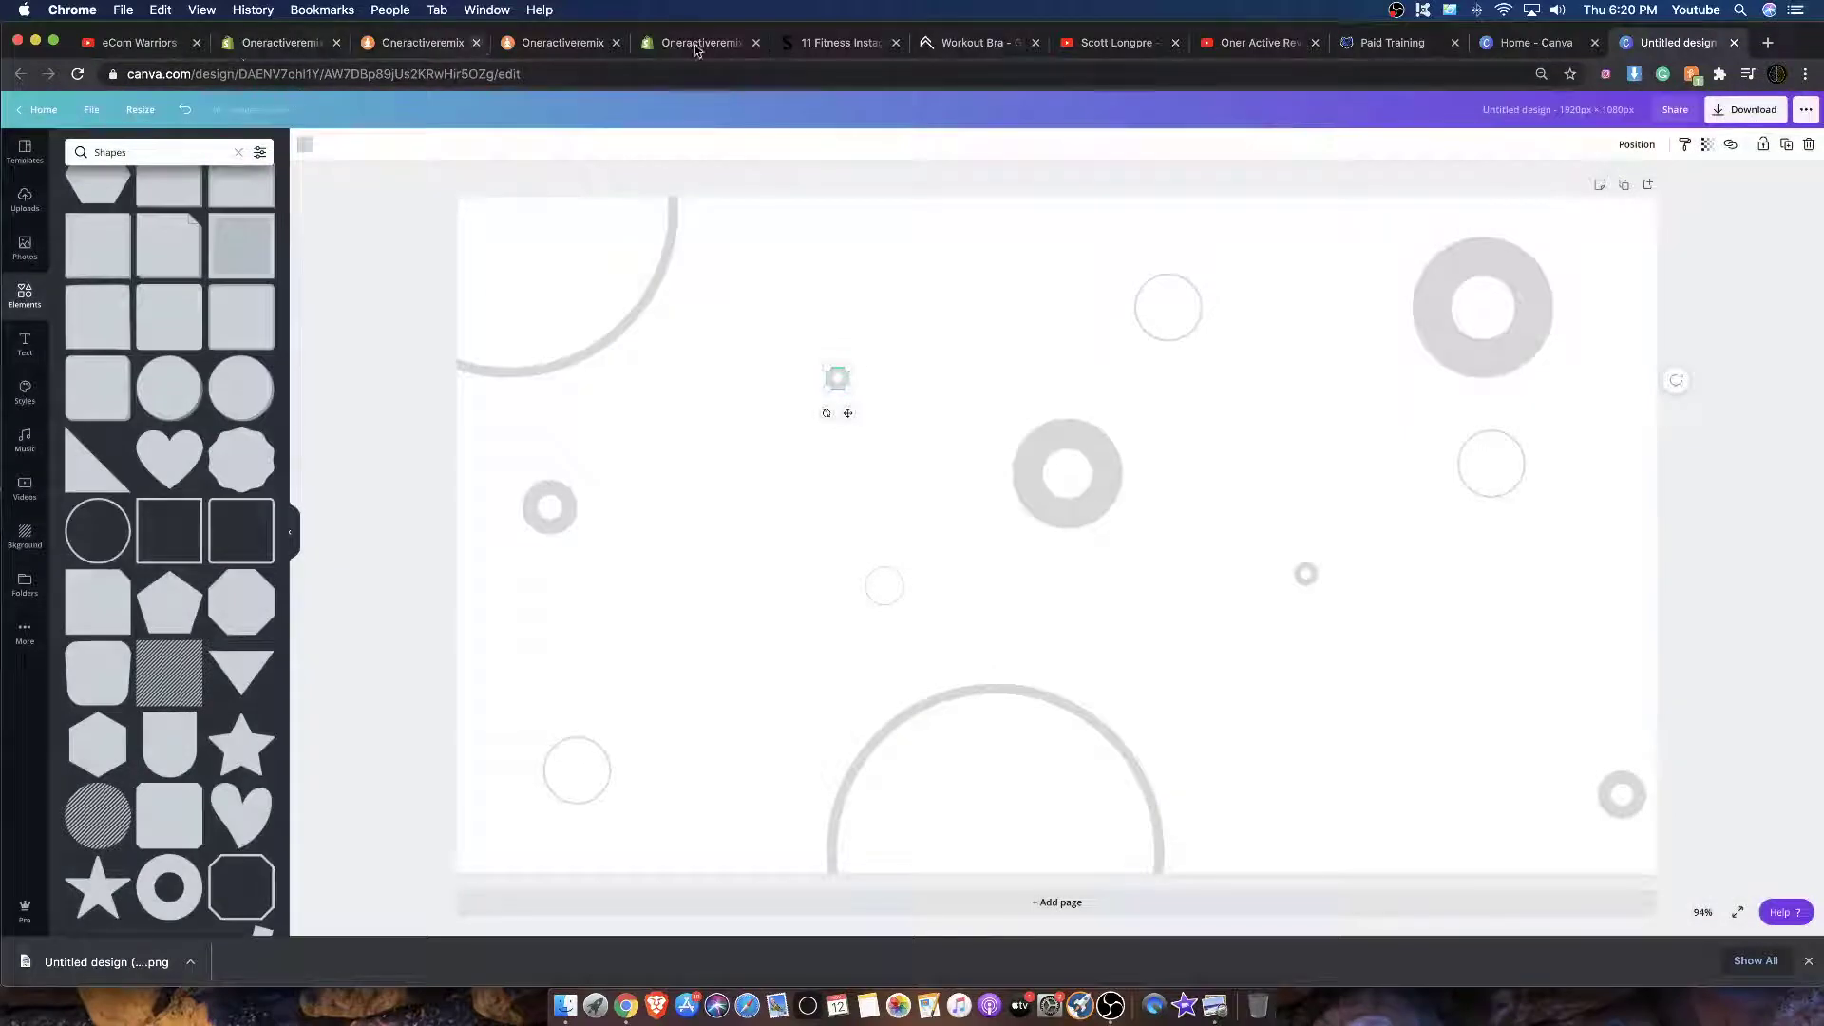
click(275, 42)
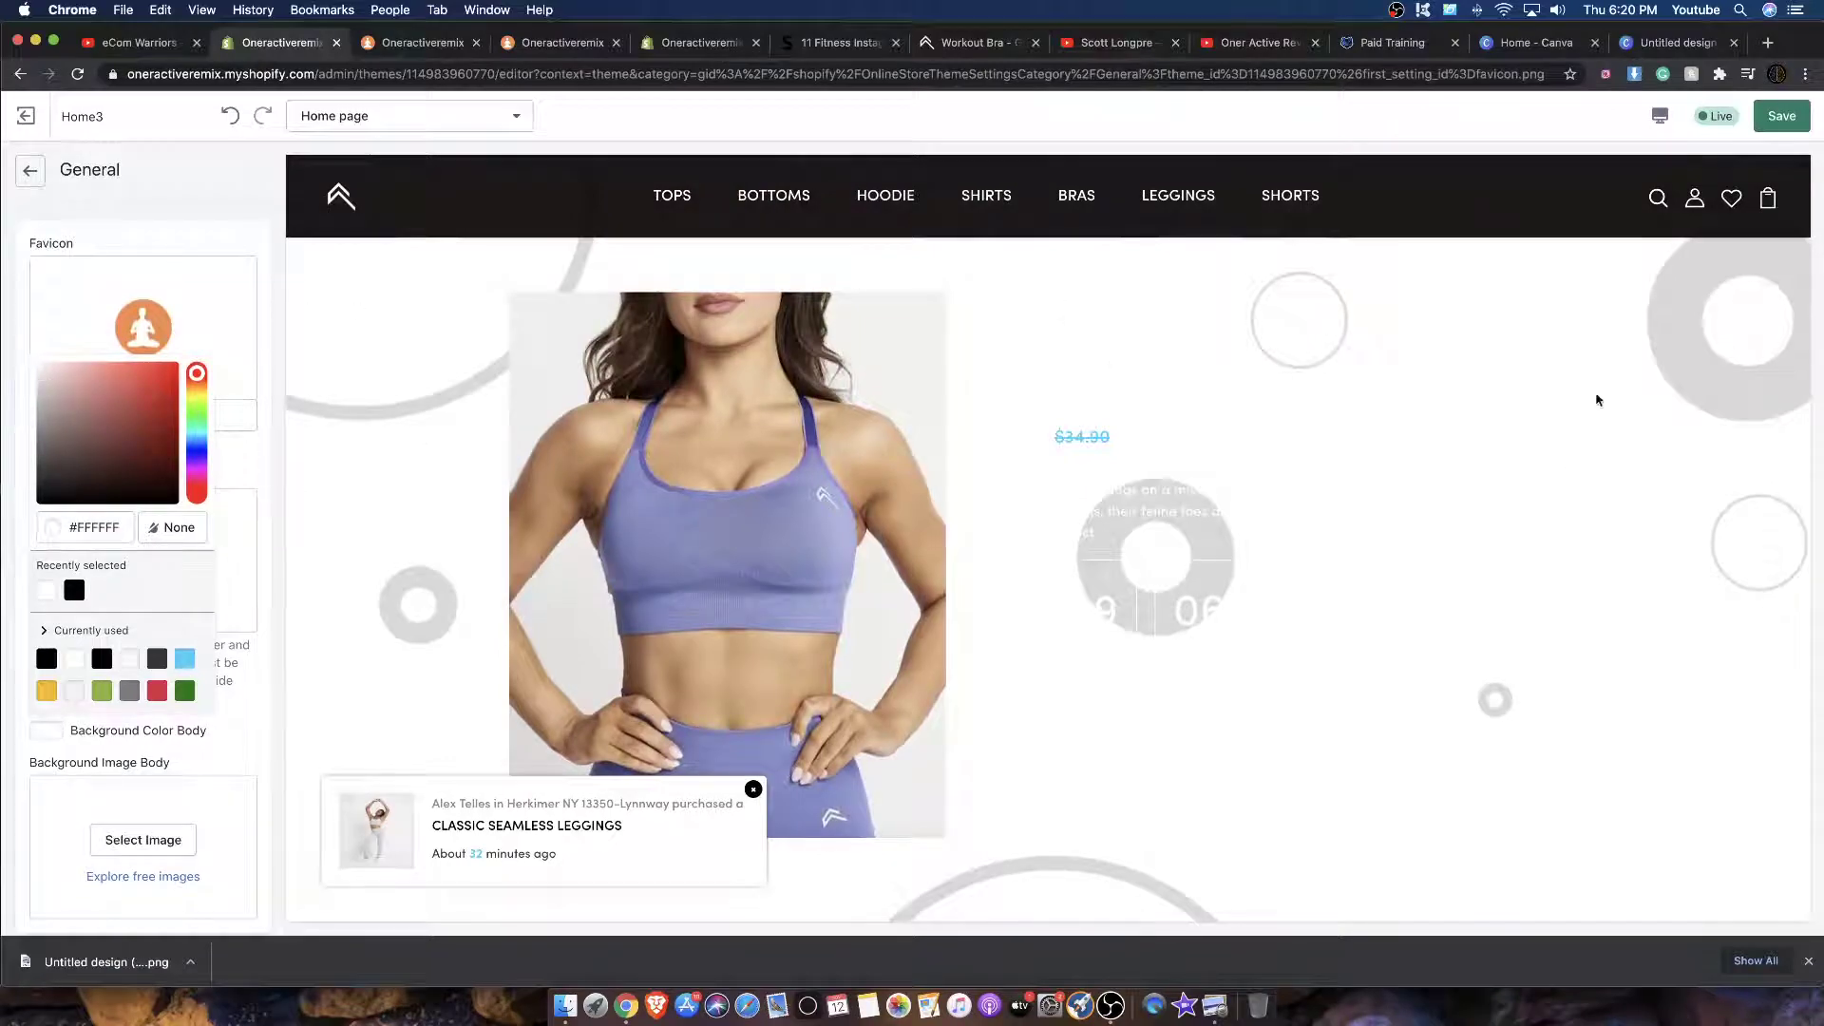
scroll(1286, 399, down, 10)
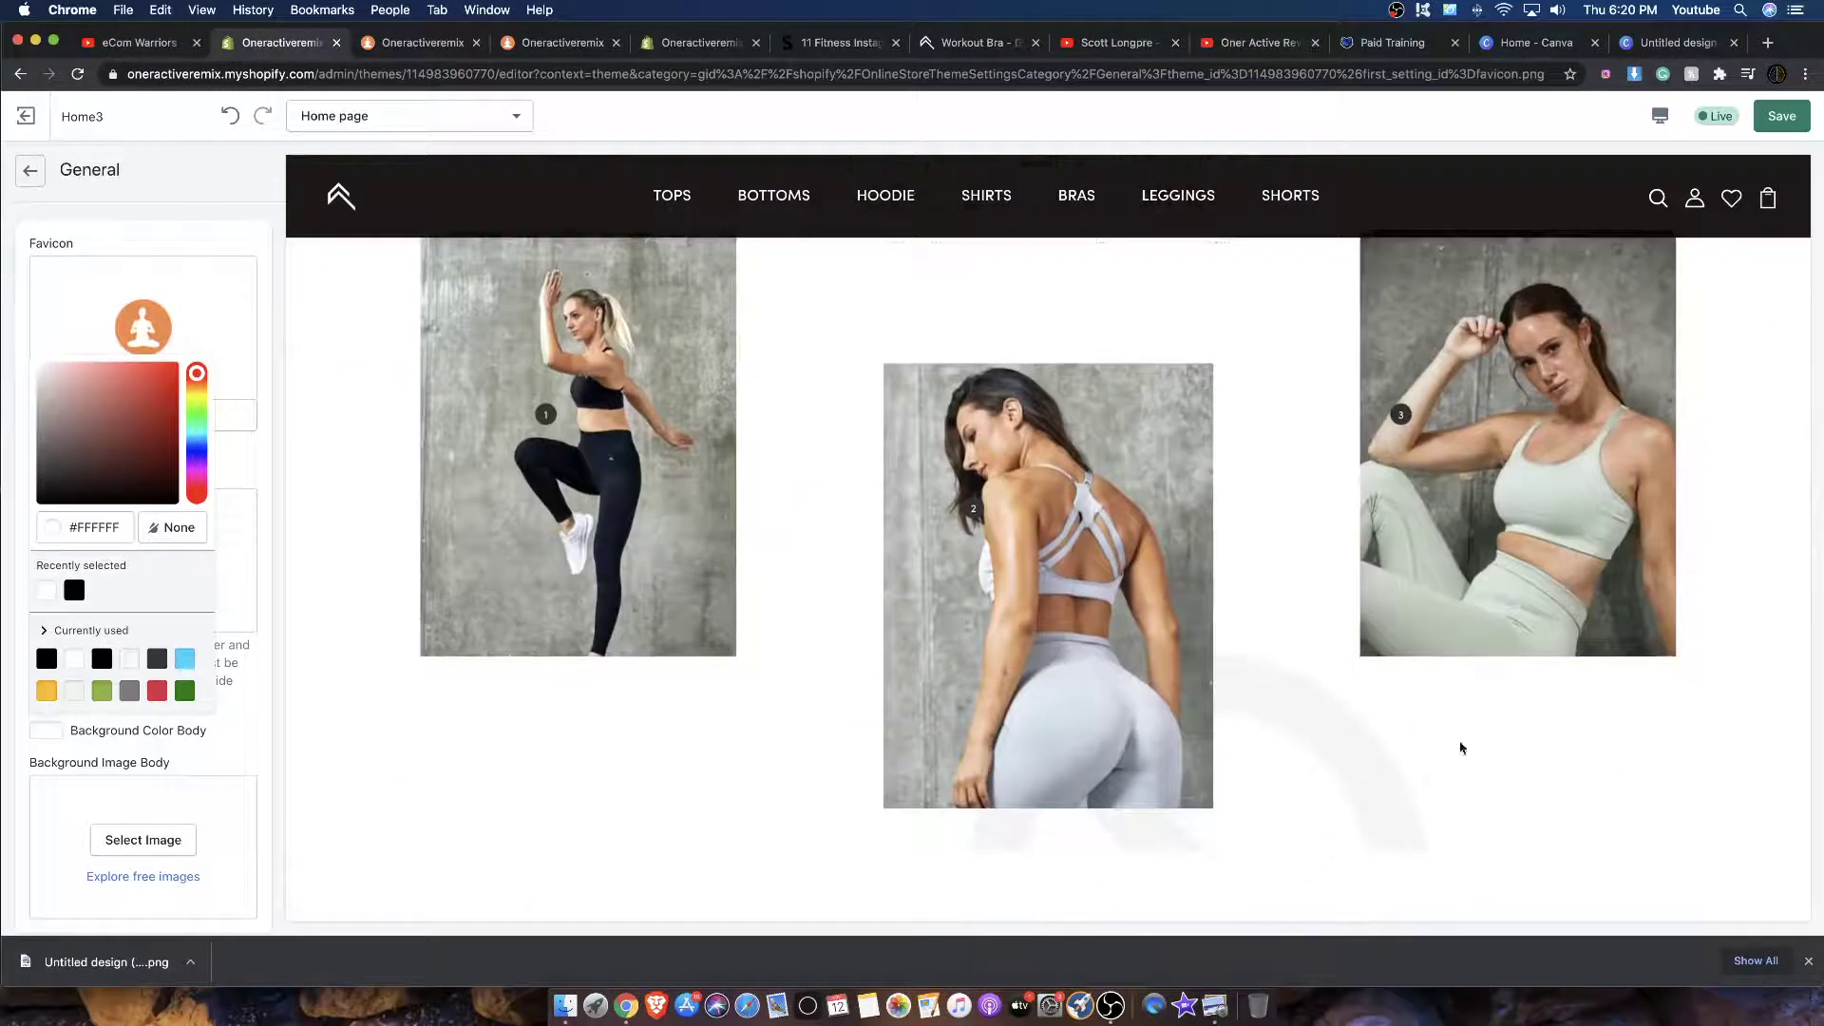
Step: Save the theme changes and check the Background Color Body value
click(1782, 116)
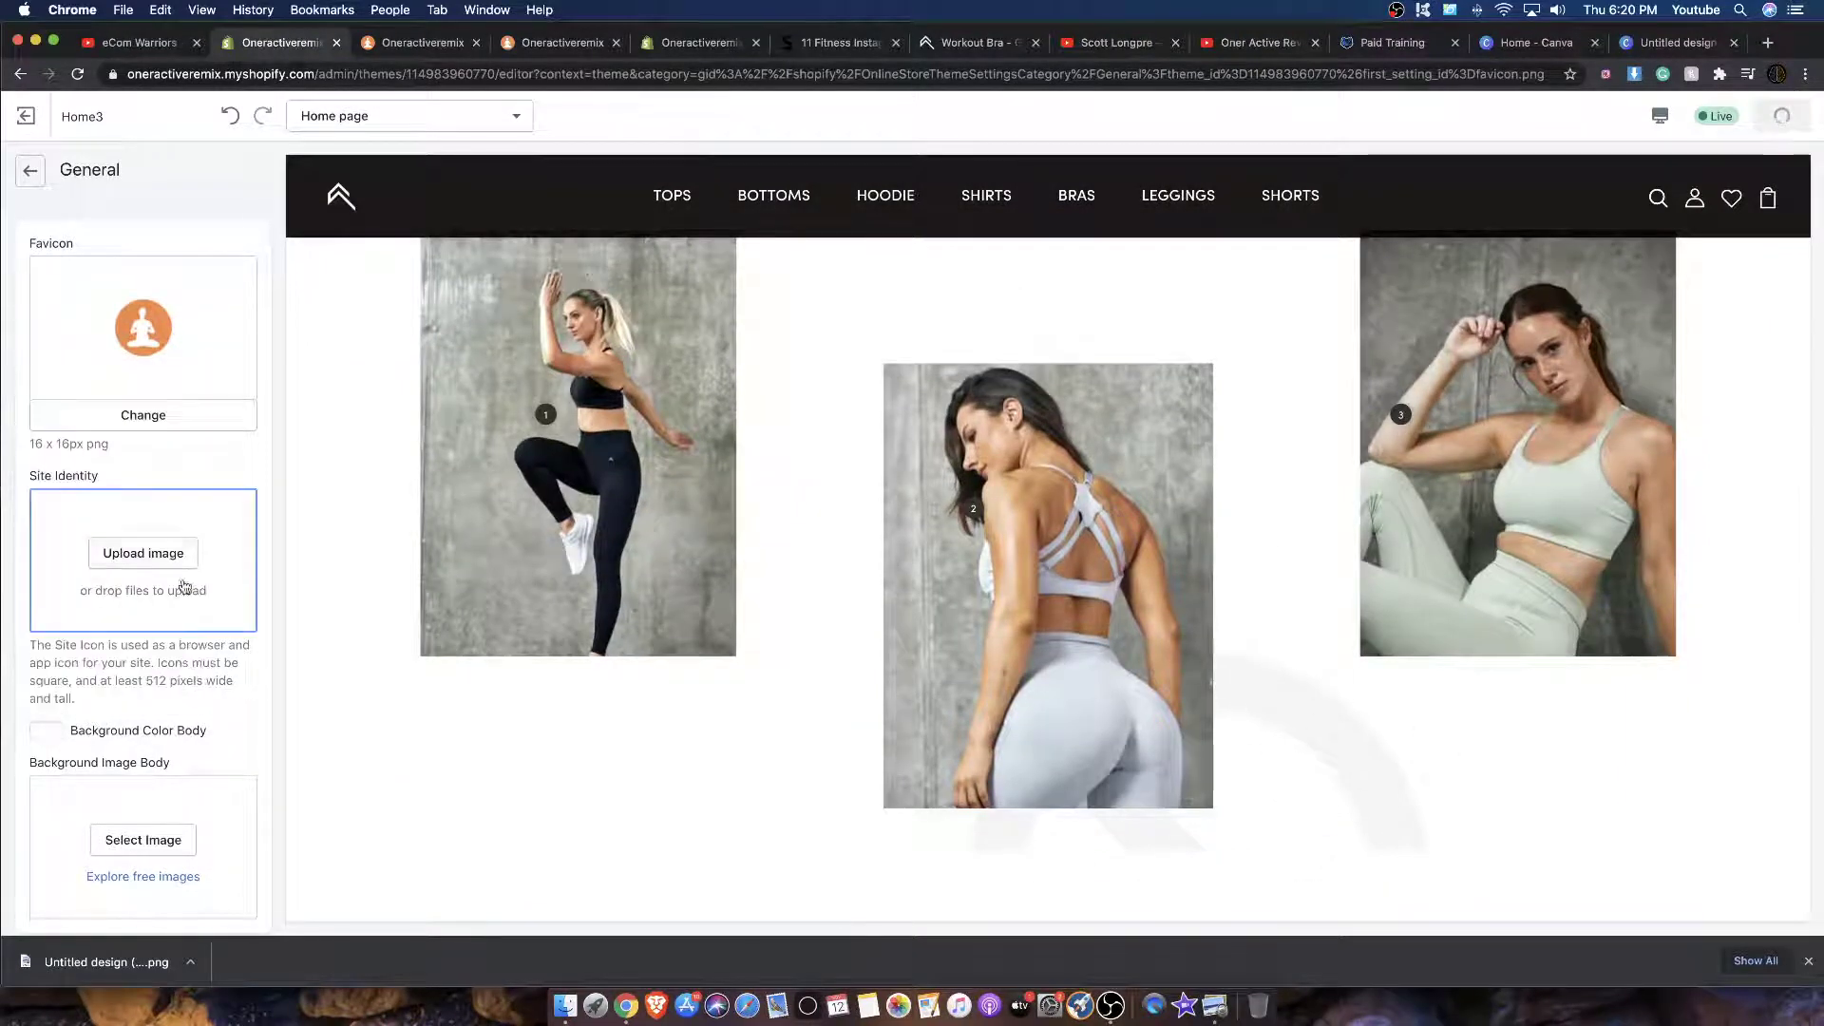
click(46, 729)
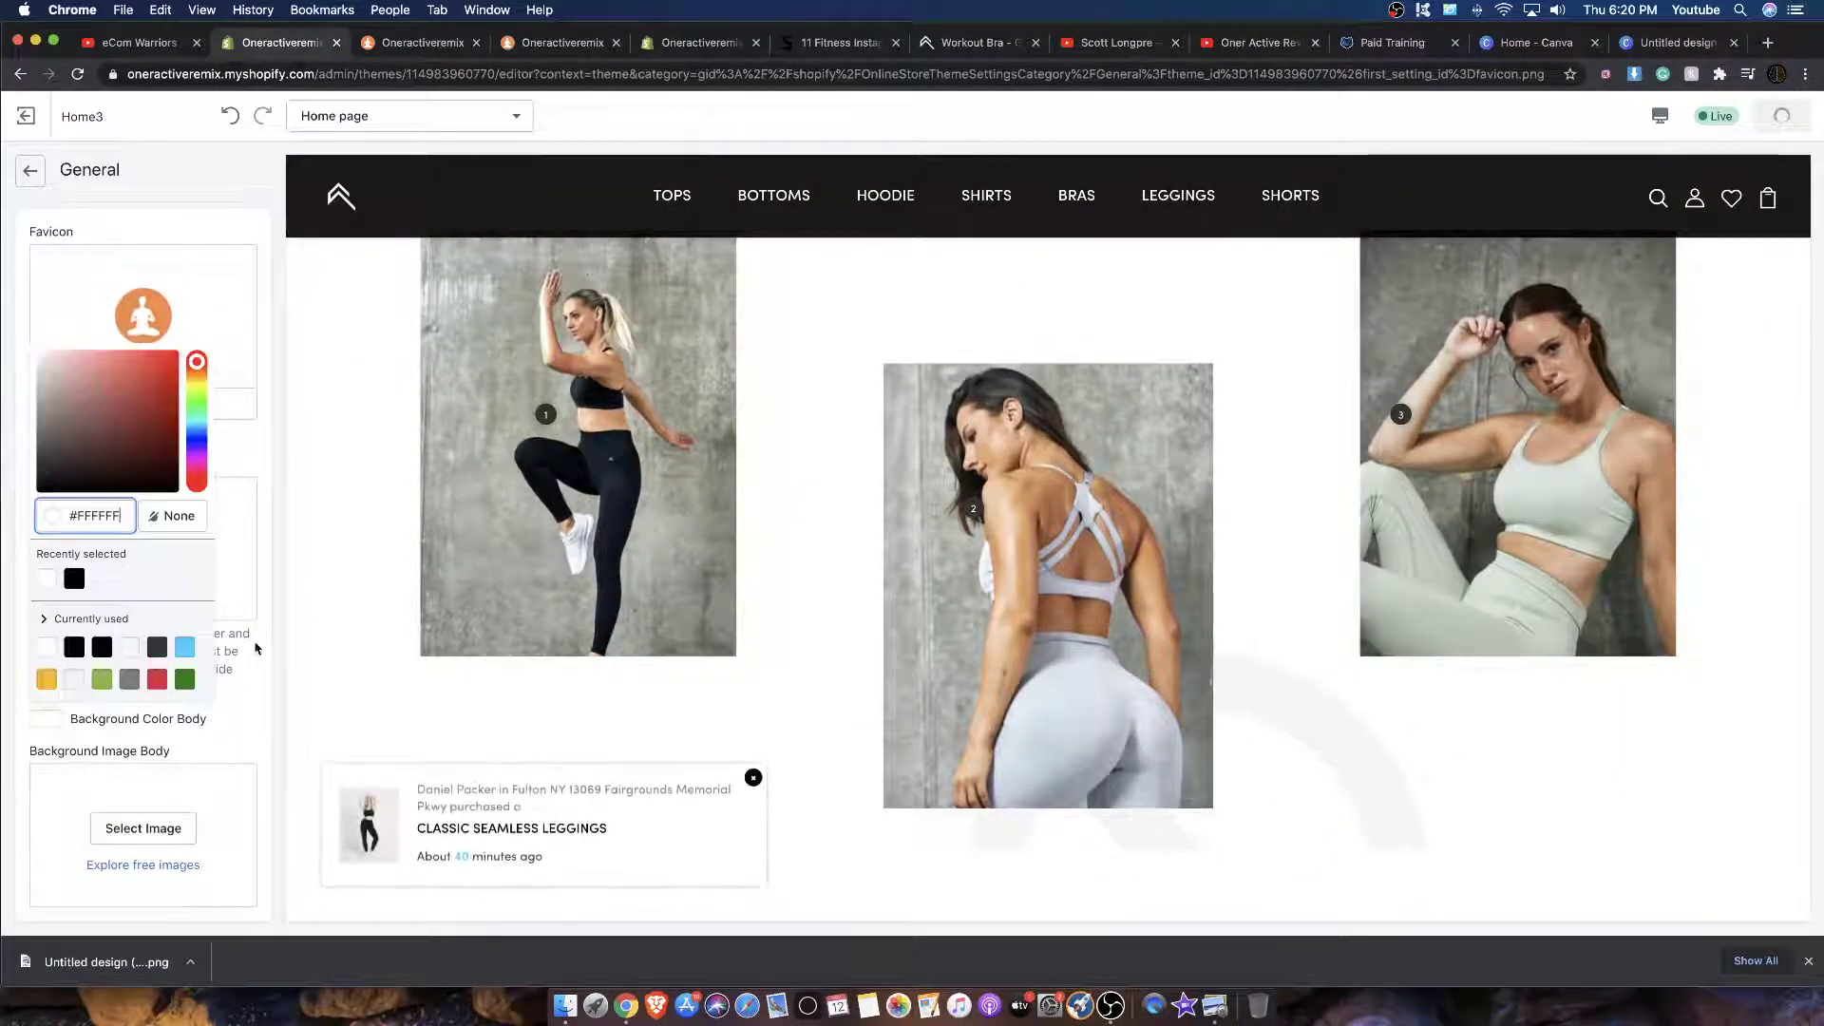
click(259, 644)
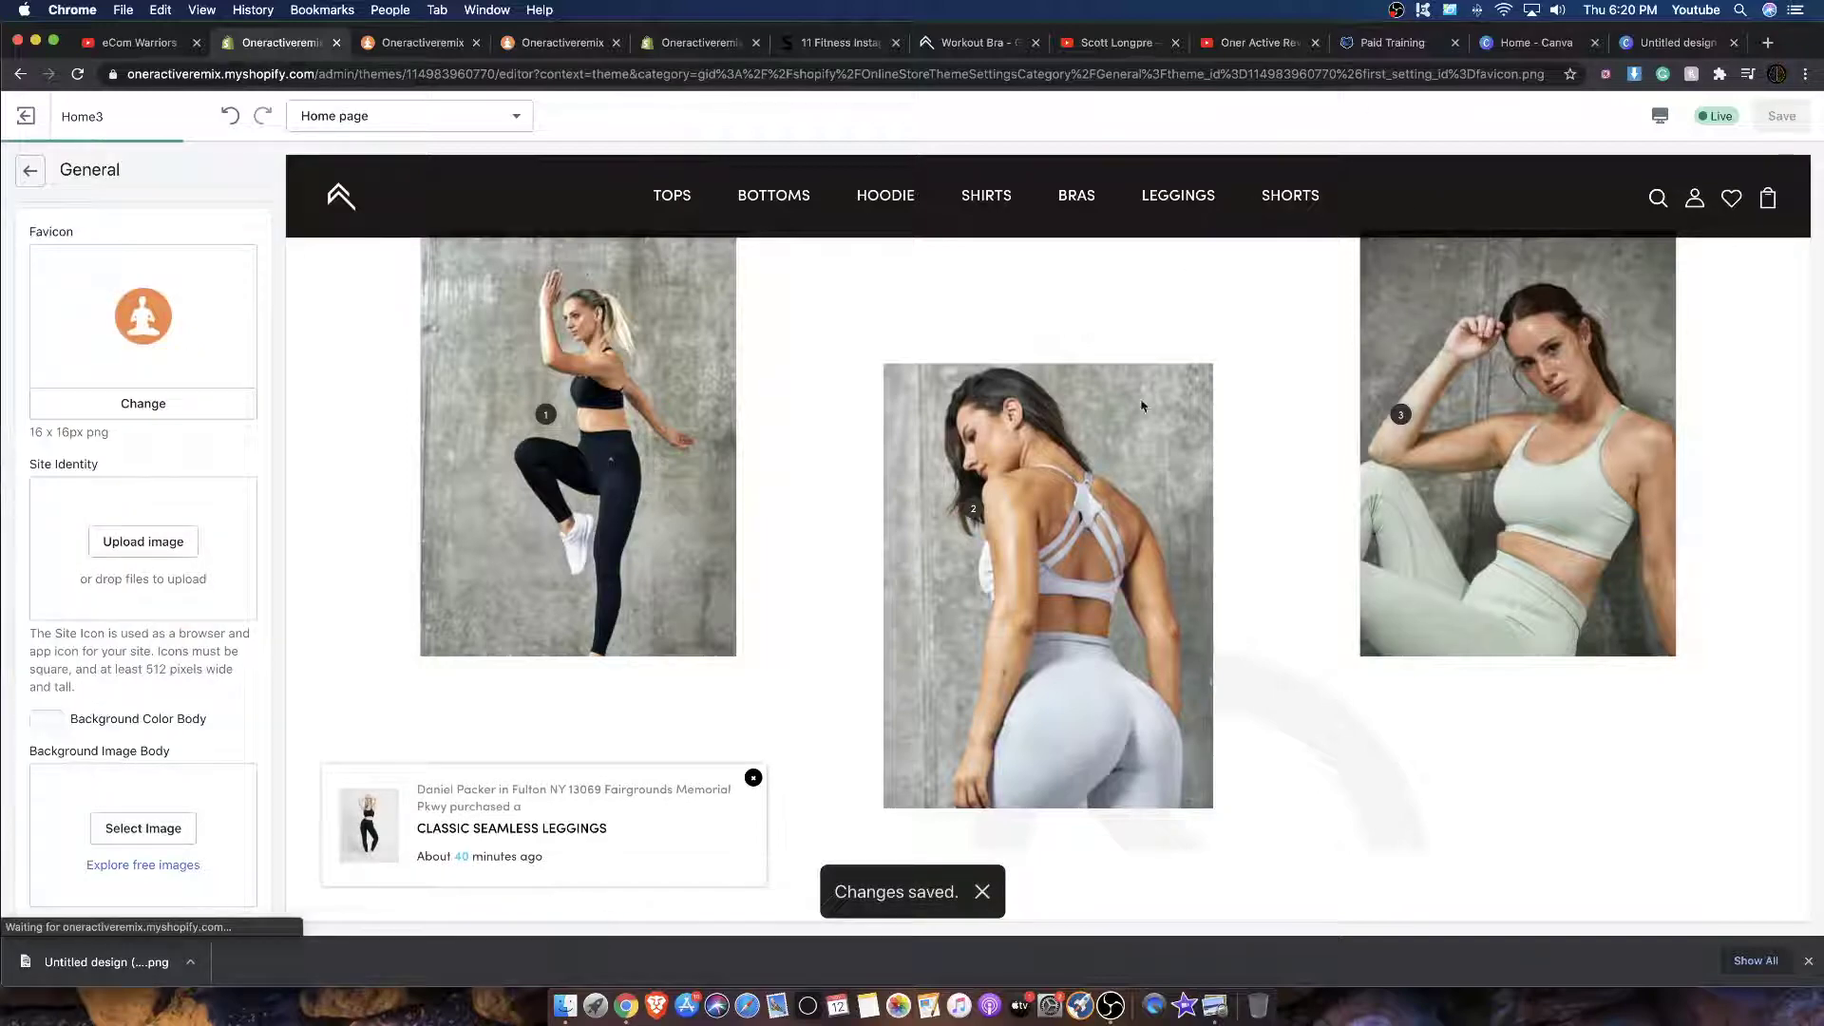
Step: Examine the home page preview from the Best Sellers area down to the countdown section
scroll(1156, 395, down, 3)
scroll(1102, 385, up, 10)
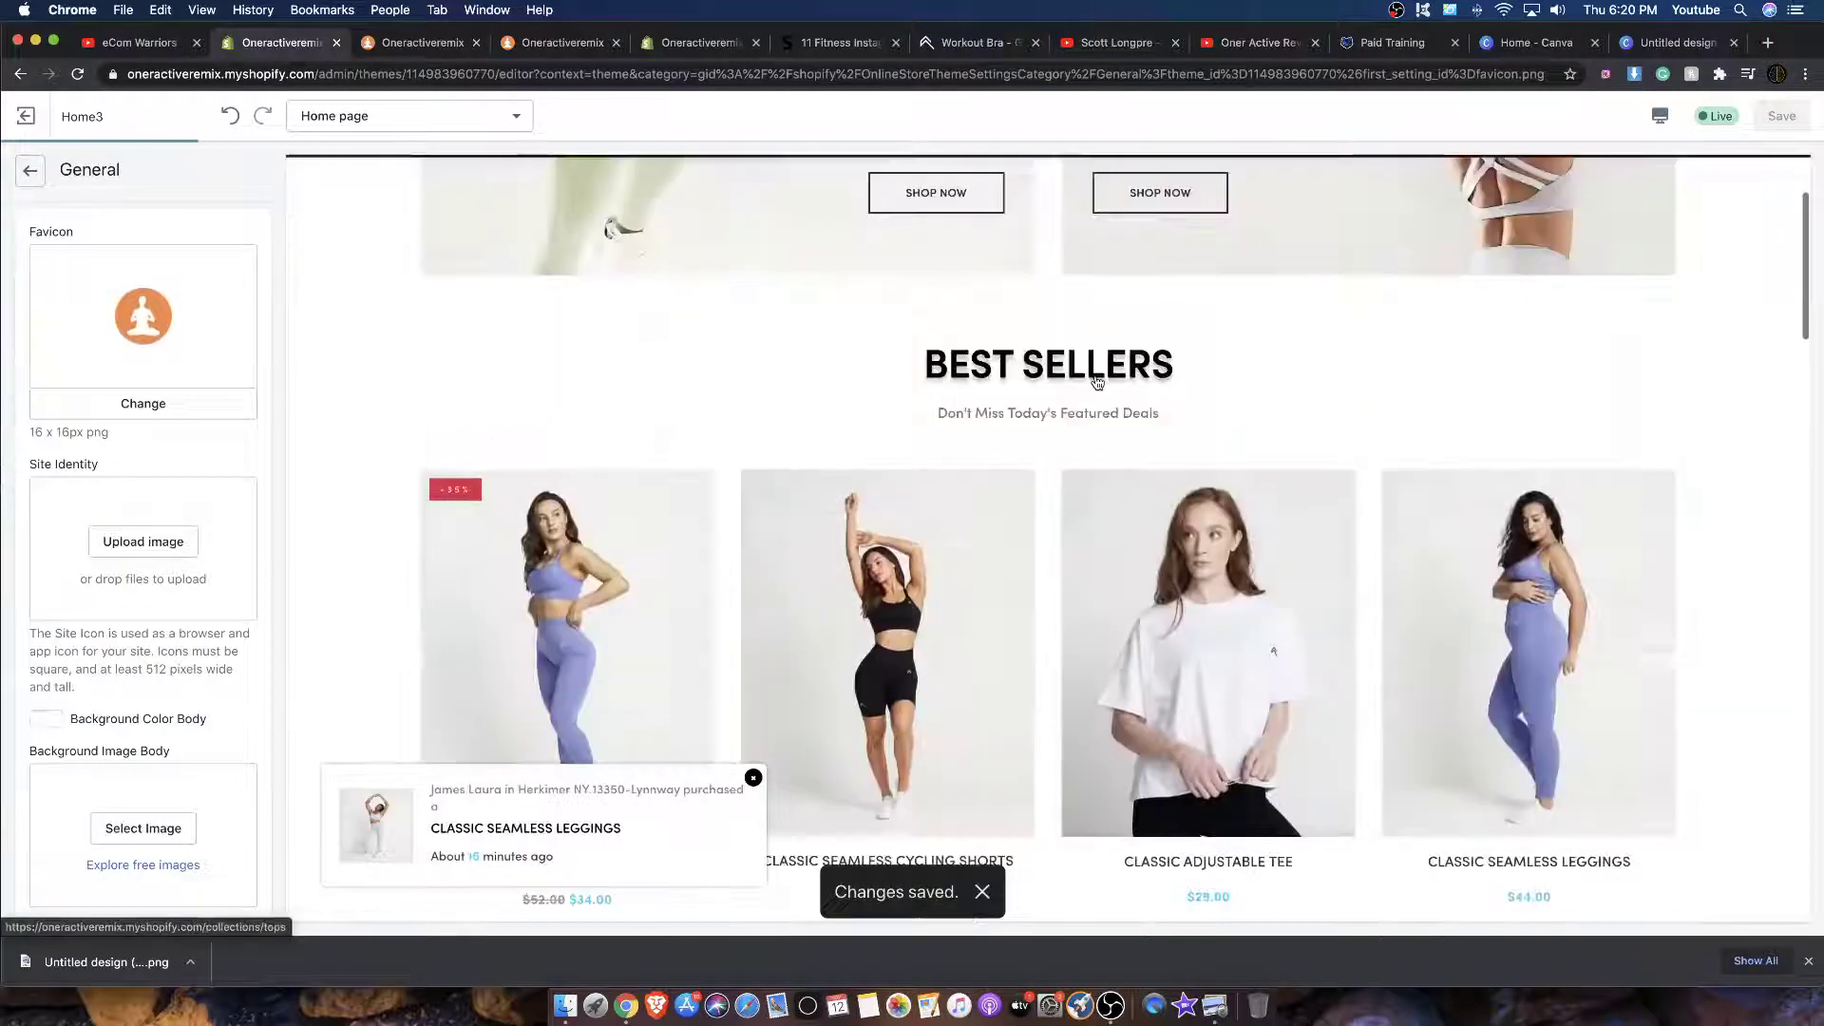
scroll(1097, 382, up, 3)
scroll(1098, 382, down, 10)
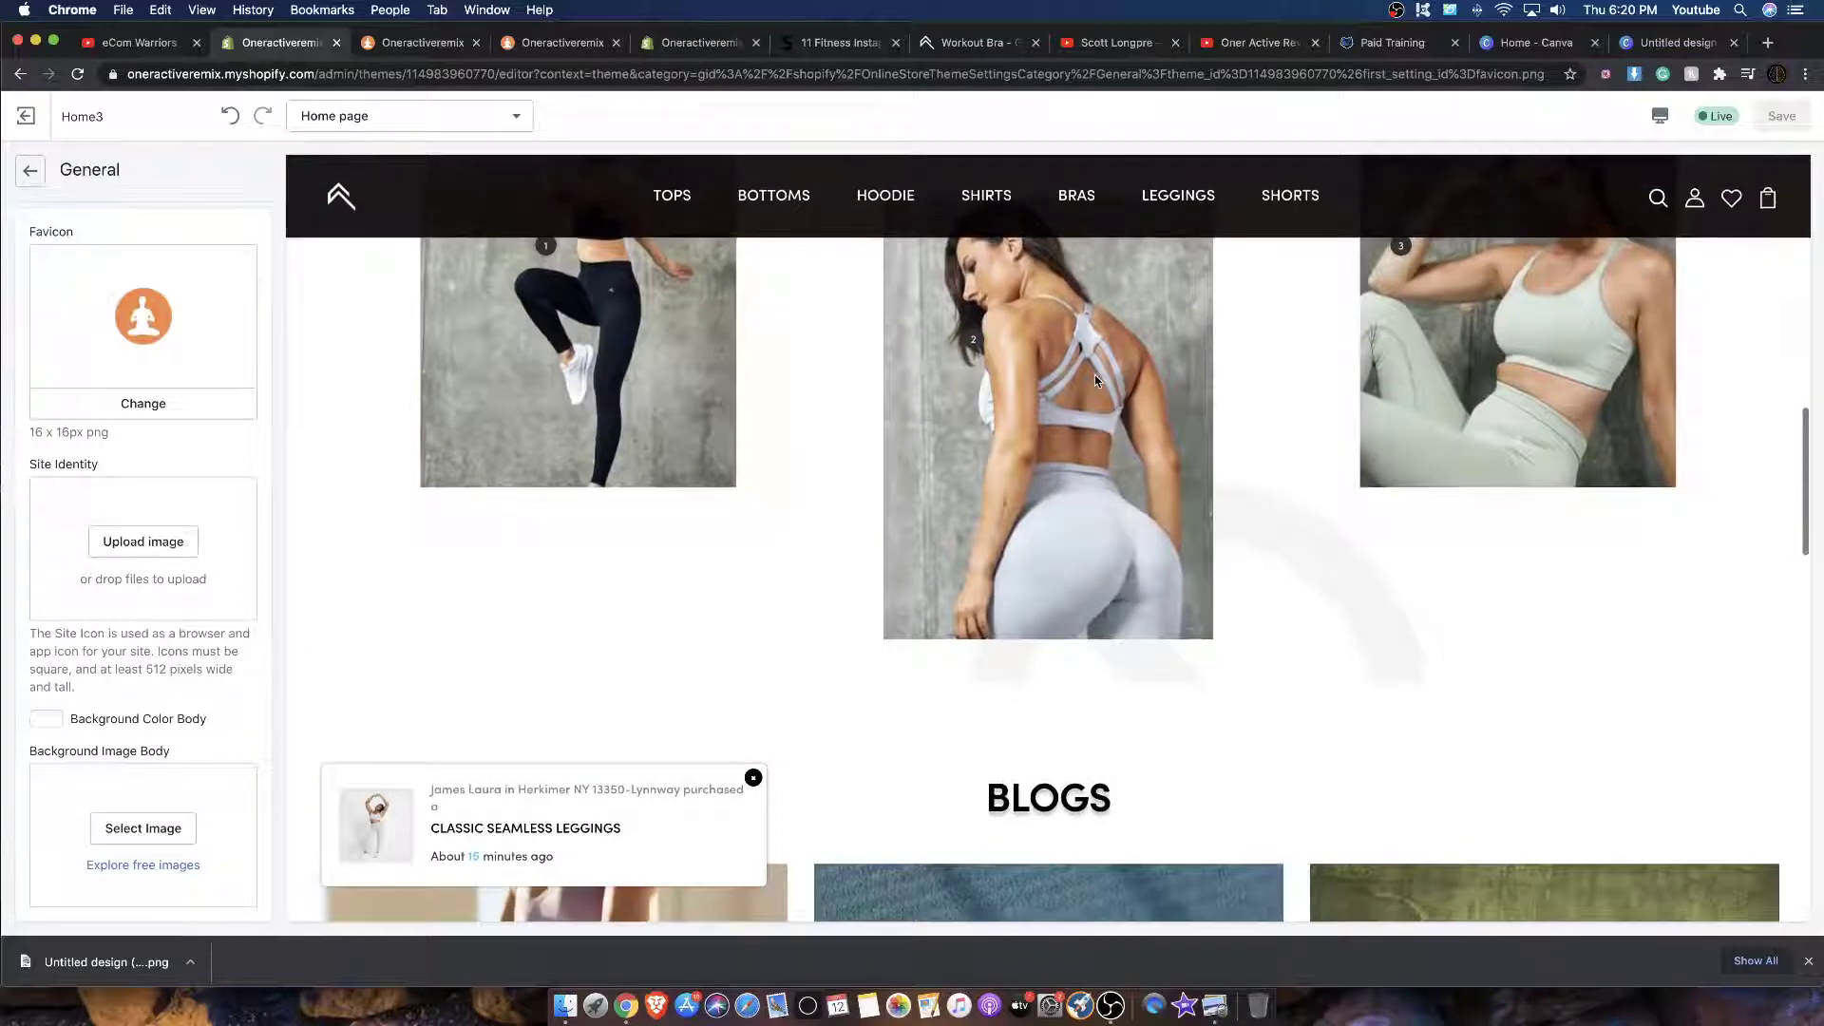
scroll(1096, 381, down, 5)
scroll(1096, 381, down, 5)
scroll(1092, 379, up, 6)
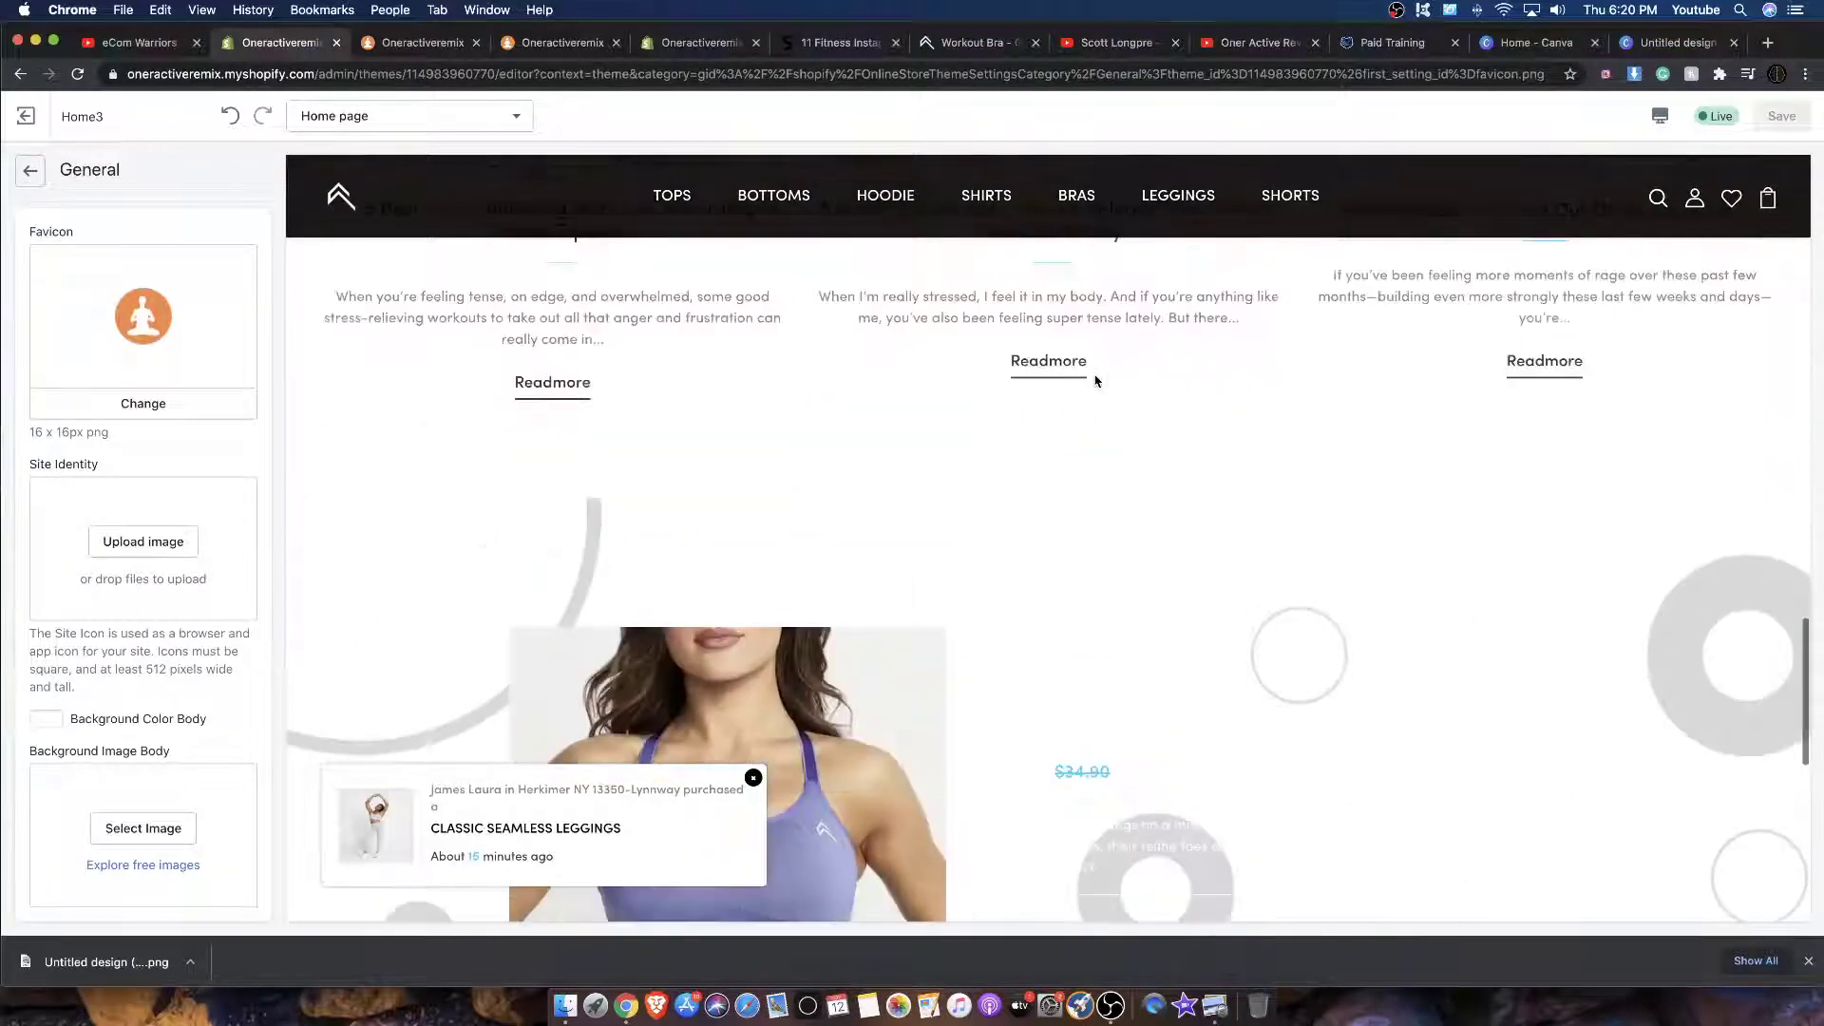
scroll(1092, 379, down, 3)
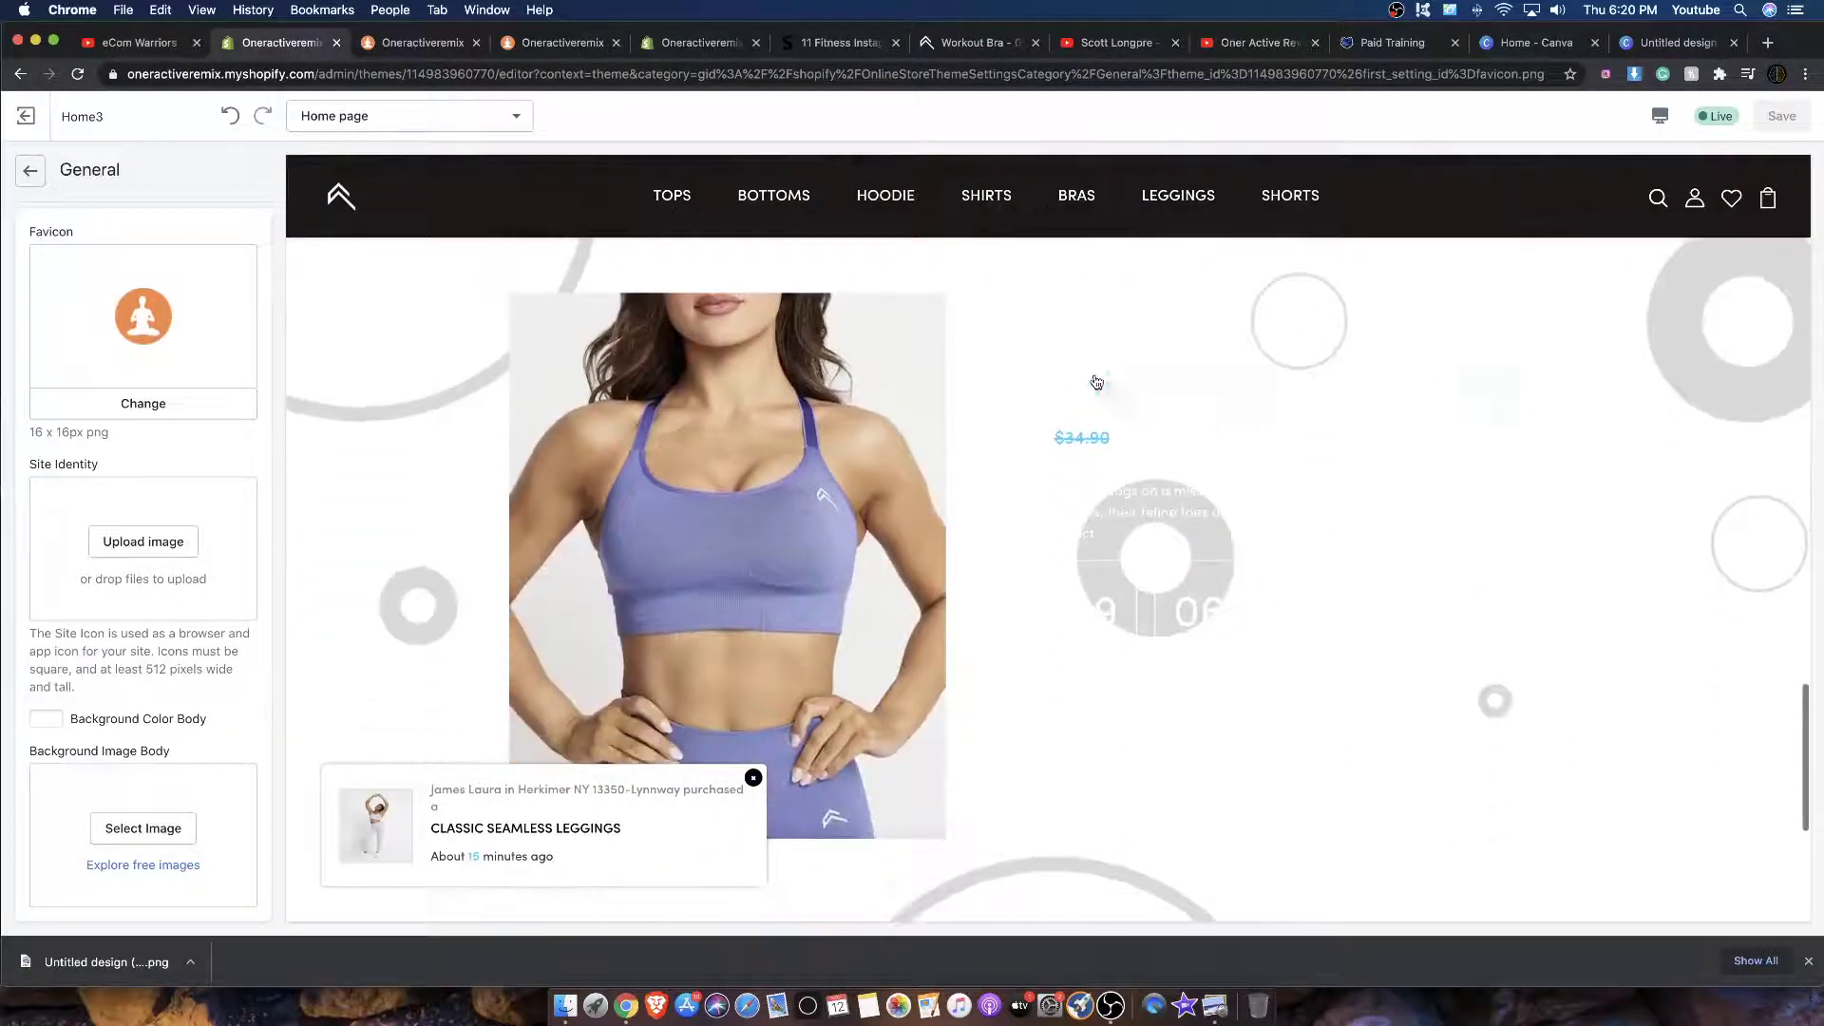
Step: Switch to the Canva design and set its page background to the light grey document colour
click(1664, 44)
click(716, 508)
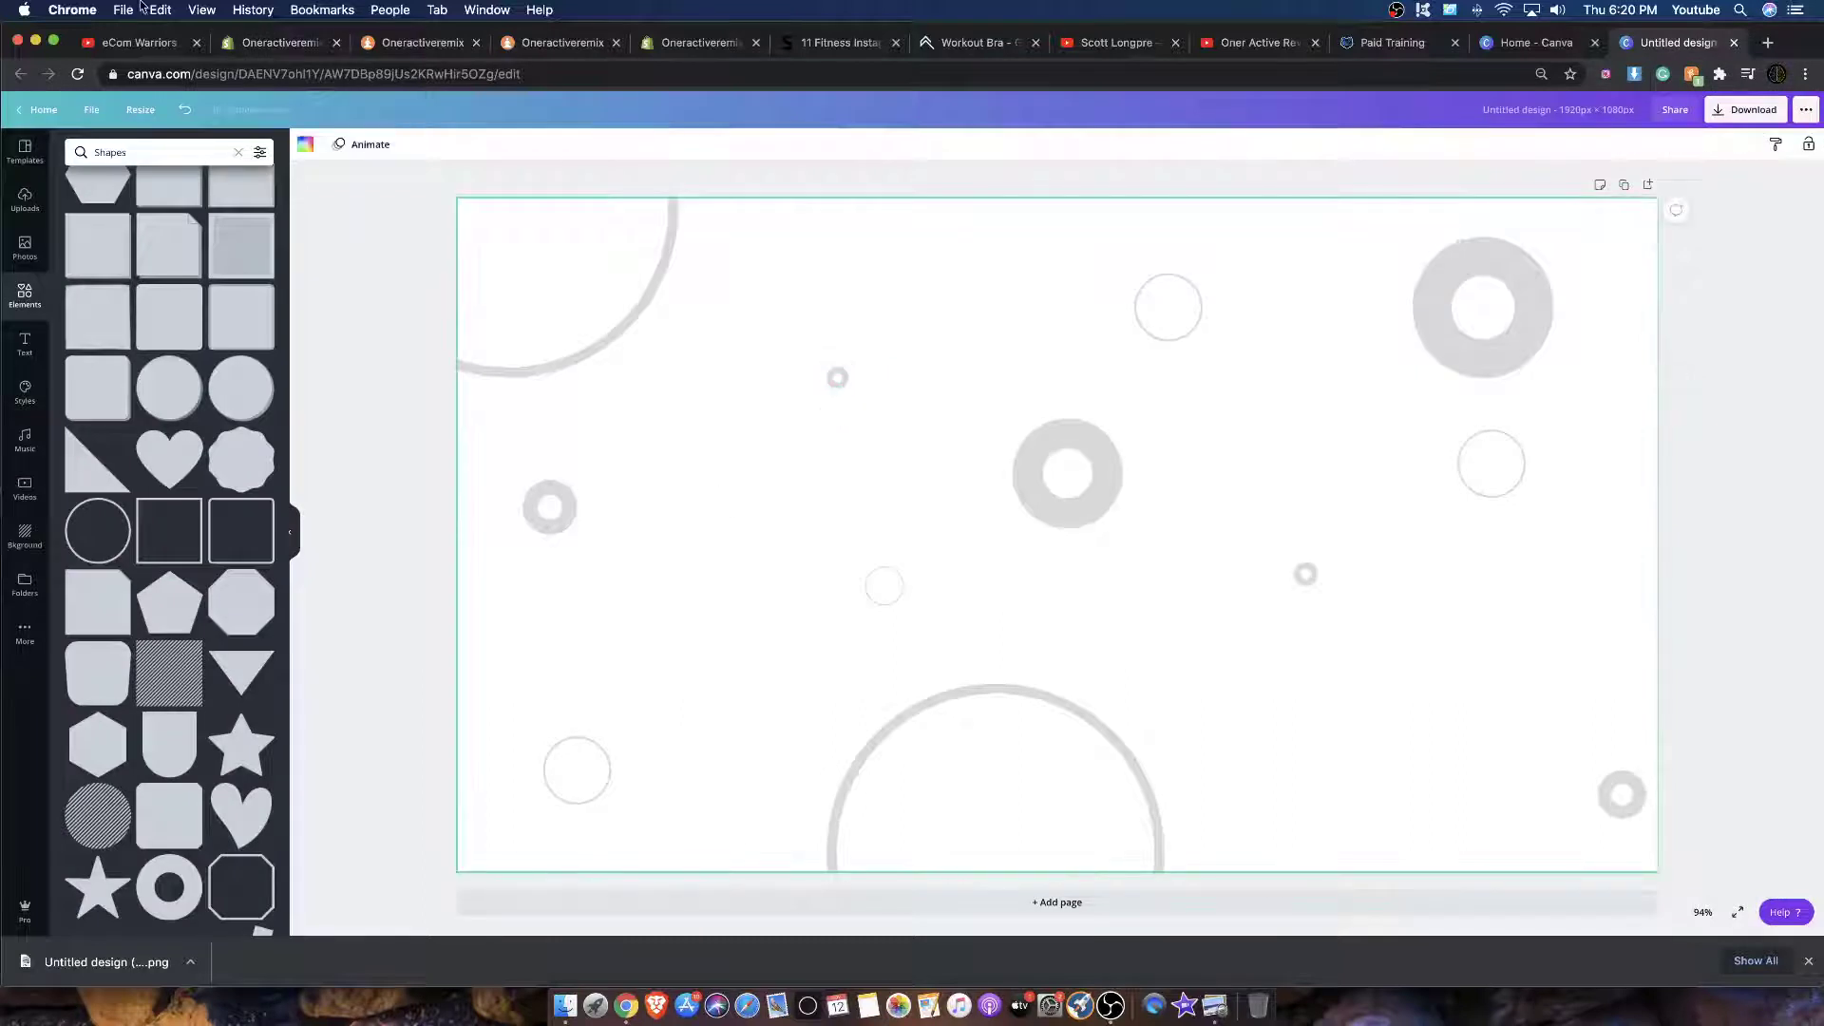
click(304, 145)
click(79, 276)
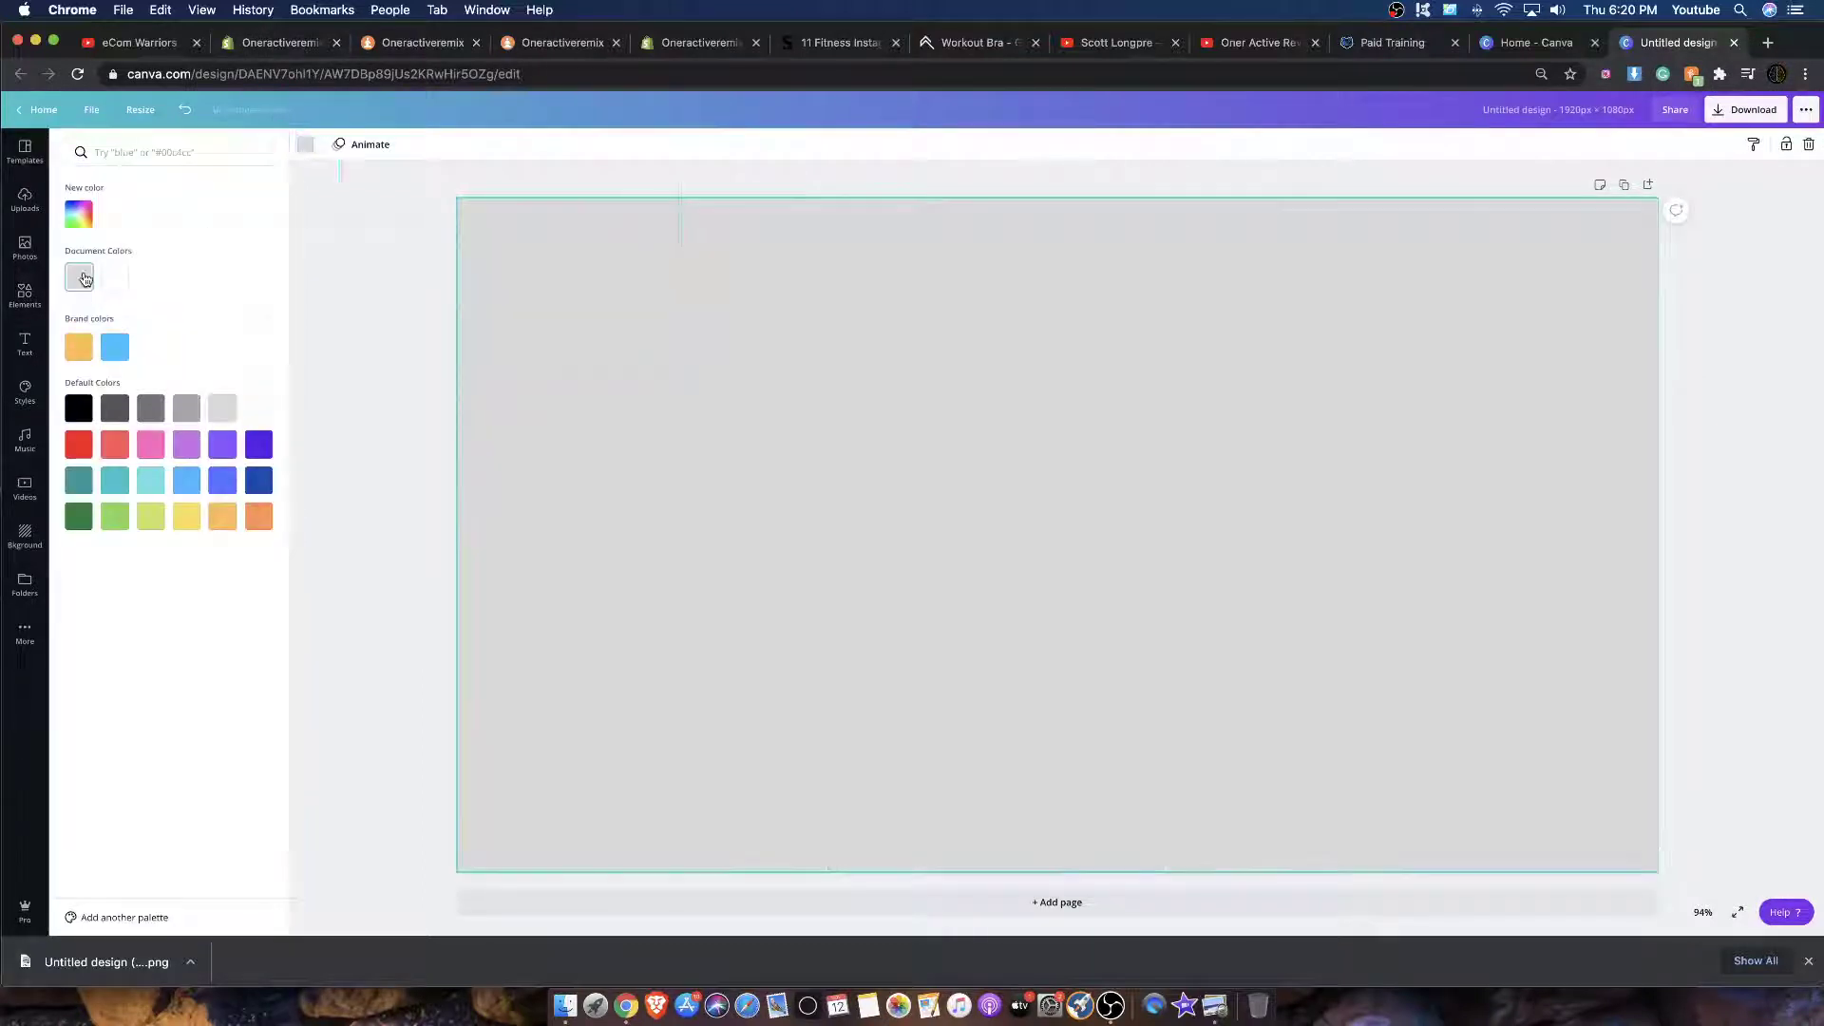
Step: Recolour all the circles and rings in the design white
click(630, 315)
click(311, 148)
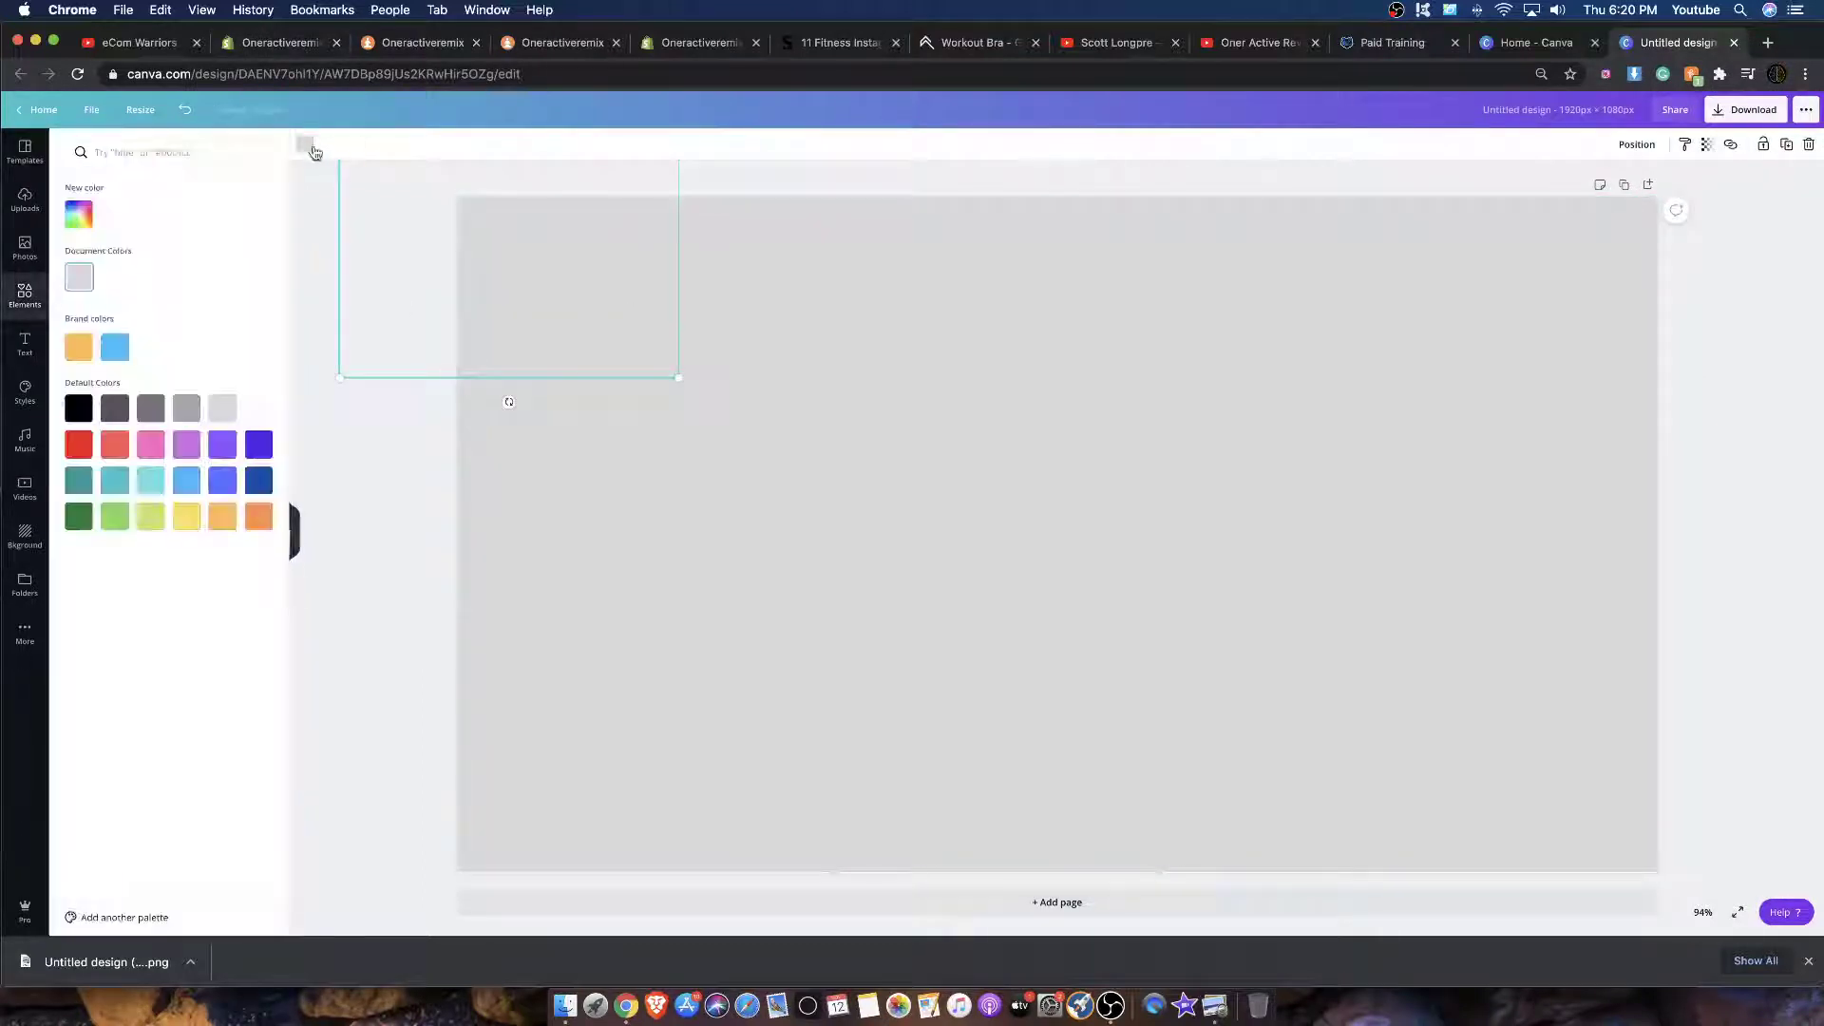
click(255, 408)
drag(585, 538, 1691, 834)
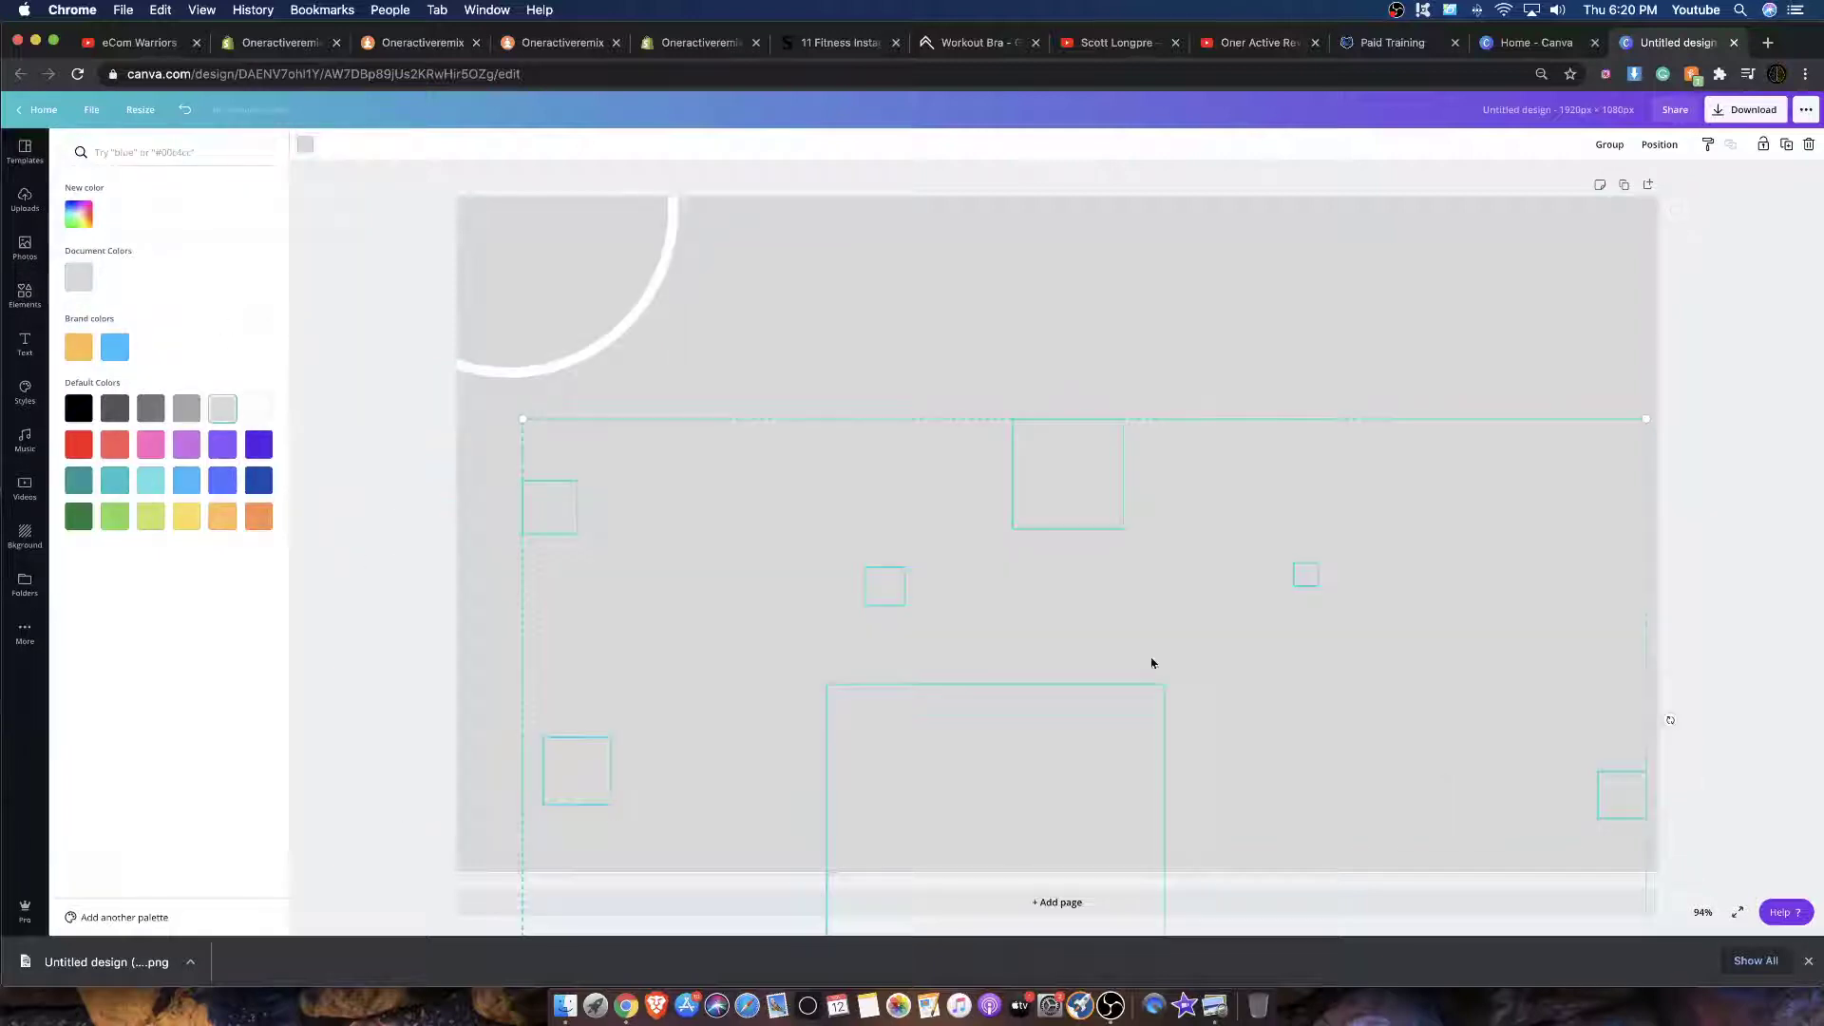
click(257, 408)
drag(1727, 261, 351, 537)
click(301, 143)
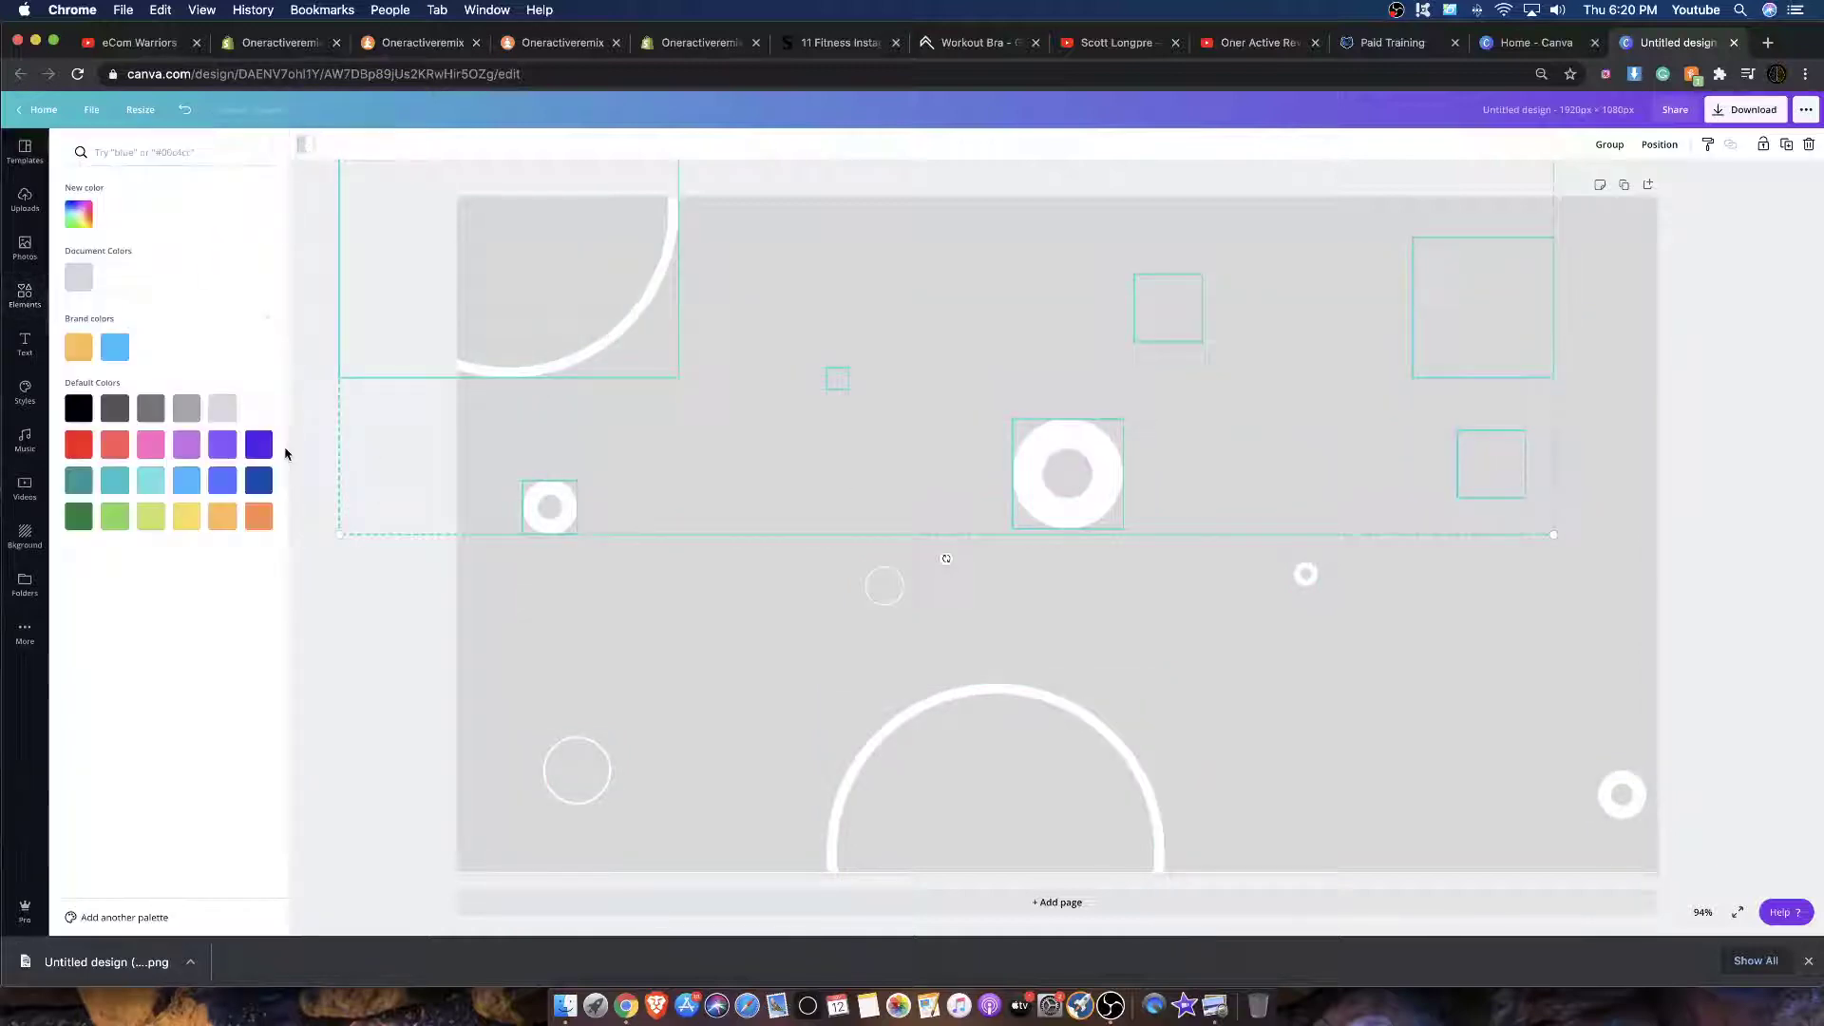
click(259, 411)
drag(1752, 419, 396, 801)
Step: Set the Canva page background to black
click(535, 426)
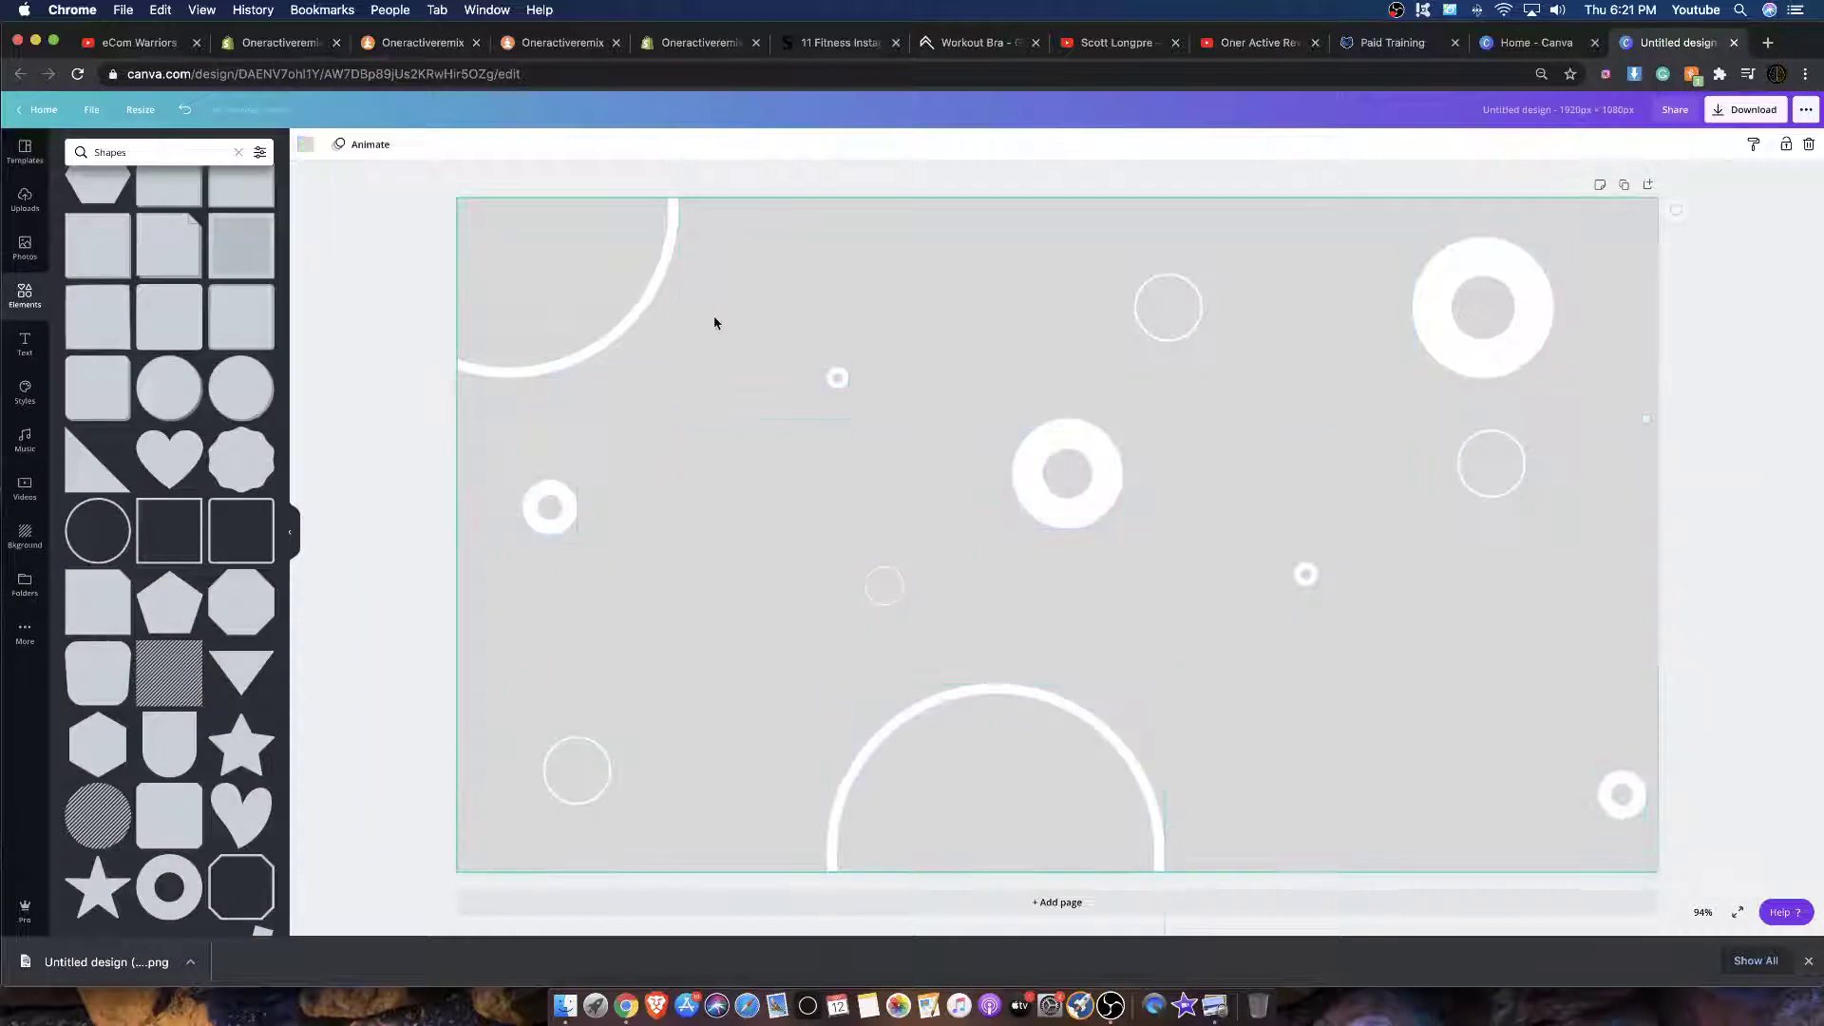
click(305, 143)
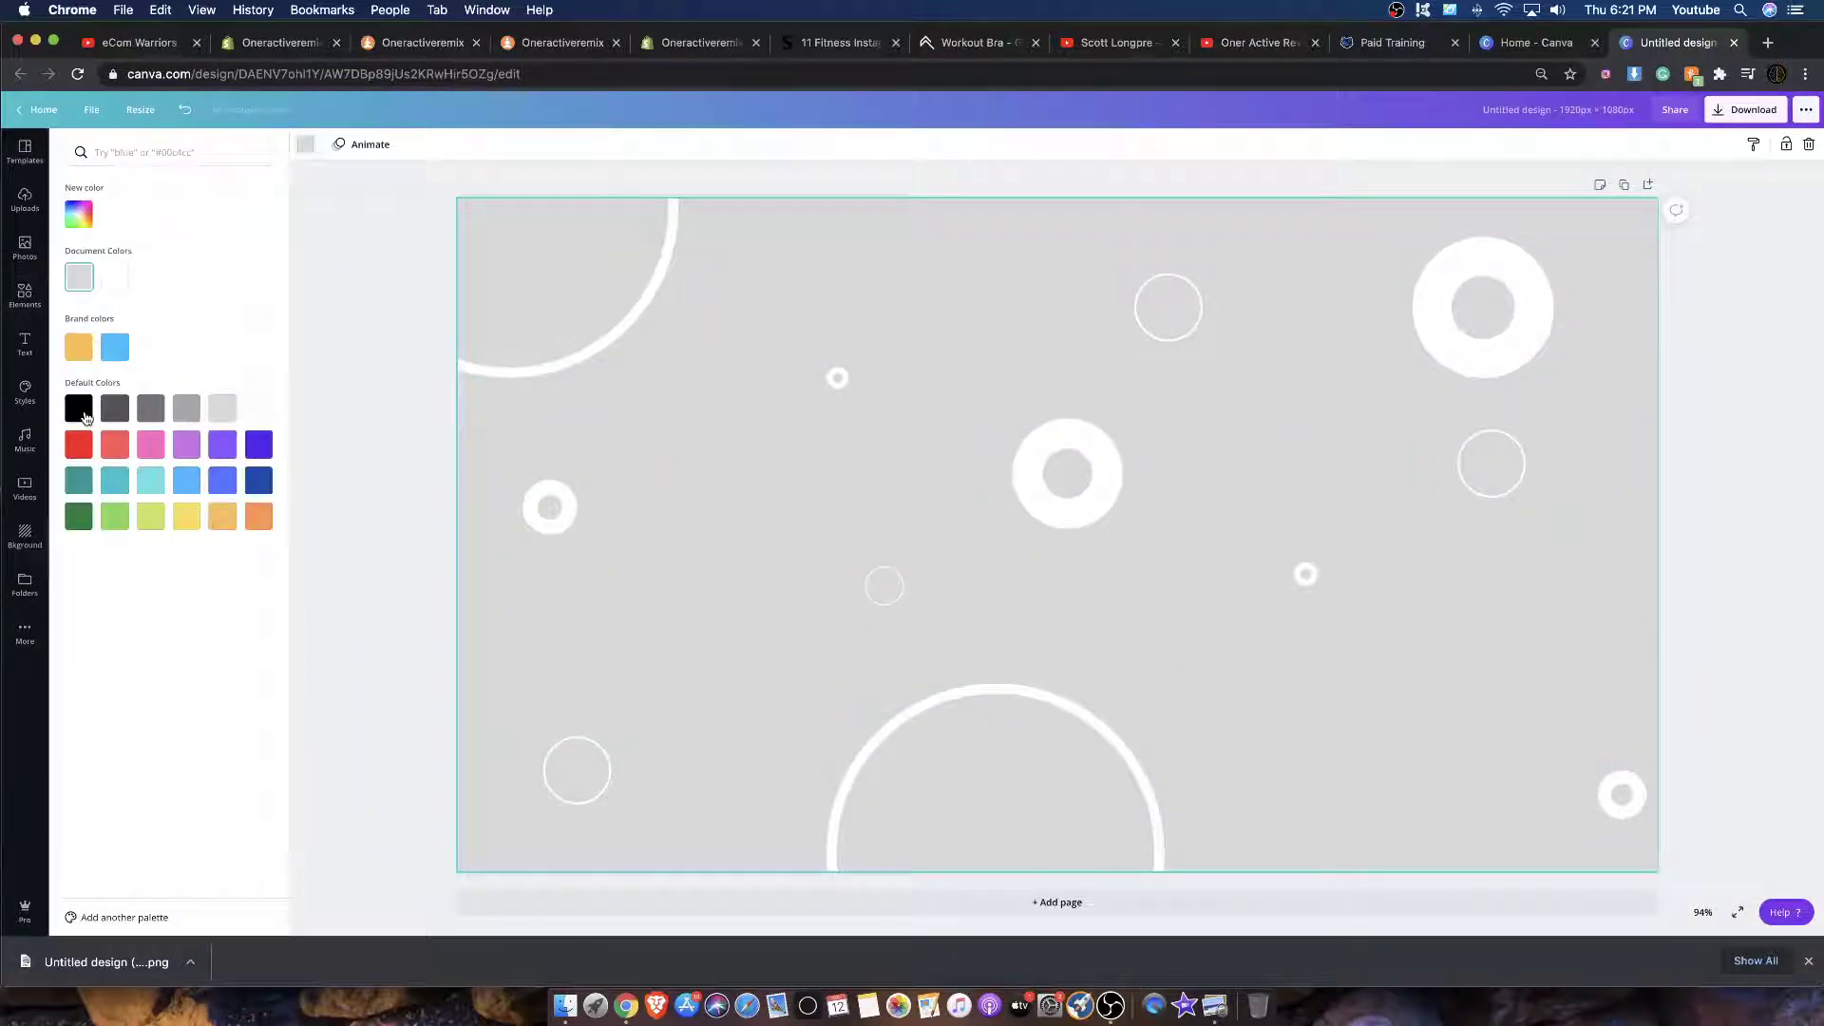
click(80, 410)
Step: Move the large upper-left circle slightly down and the outline circle near the lower-left corner slightly up and outward
drag(1710, 337, 366, 381)
drag(589, 340, 575, 387)
drag(570, 757, 524, 713)
Step: Shrink the large circle at the page's lower edge and place it fully on the page, below the central ring
drag(998, 808, 1090, 675)
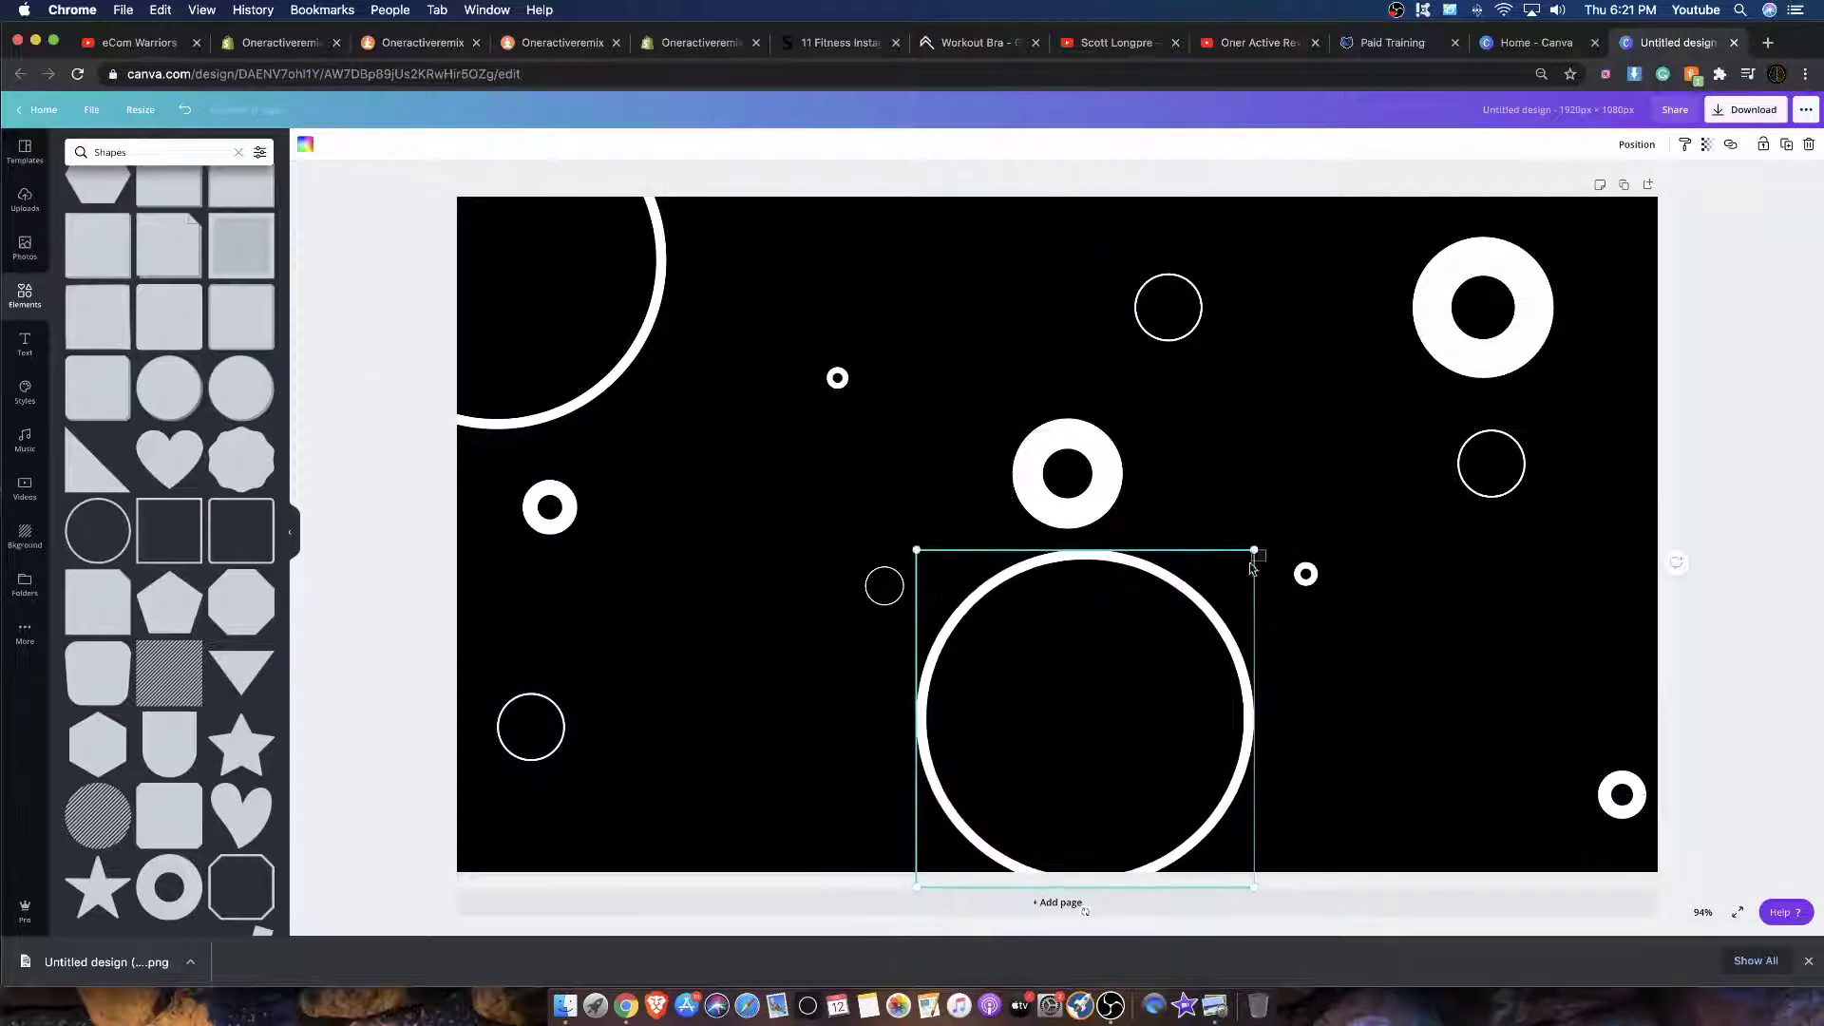
drag(1259, 541, 1030, 762)
drag(994, 827, 1309, 553)
drag(1225, 639, 1144, 667)
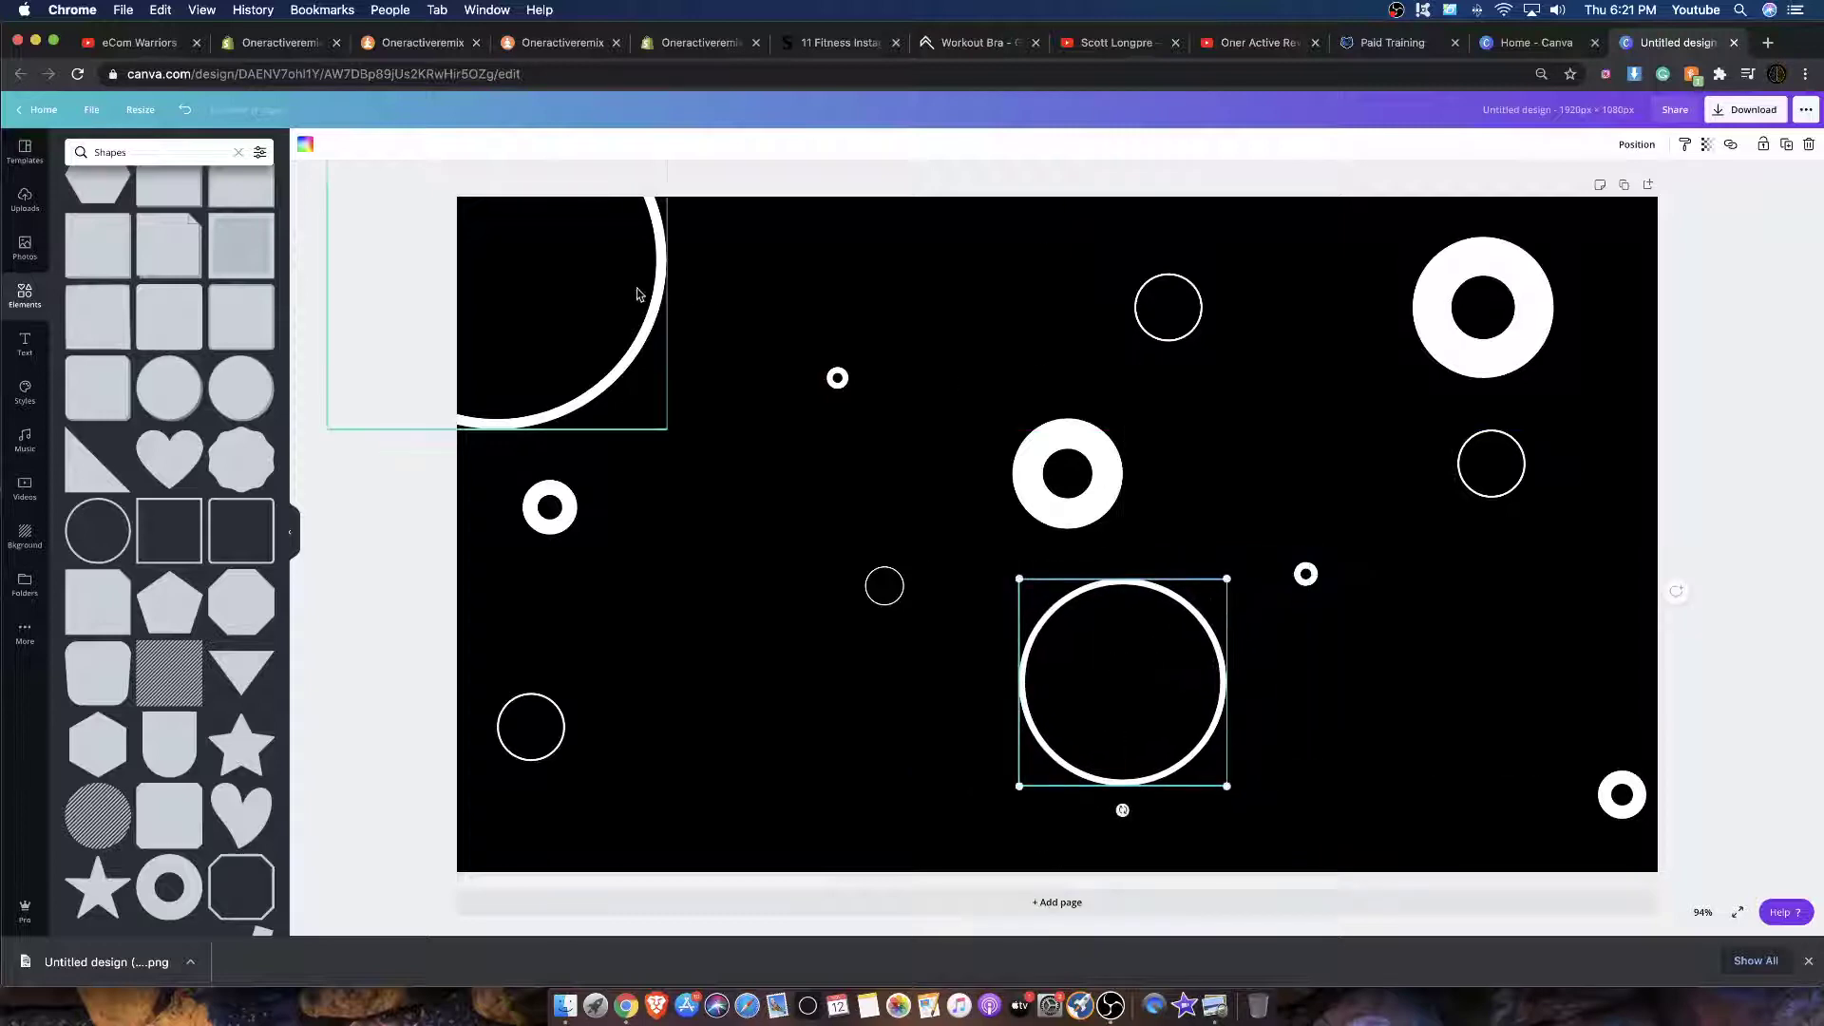
Step: Shrink the large upper-left circle and bring it fully onto the page, then shift both lower outline circles to the right
drag(641, 291, 844, 371)
drag(868, 177, 711, 279)
drag(529, 736, 620, 725)
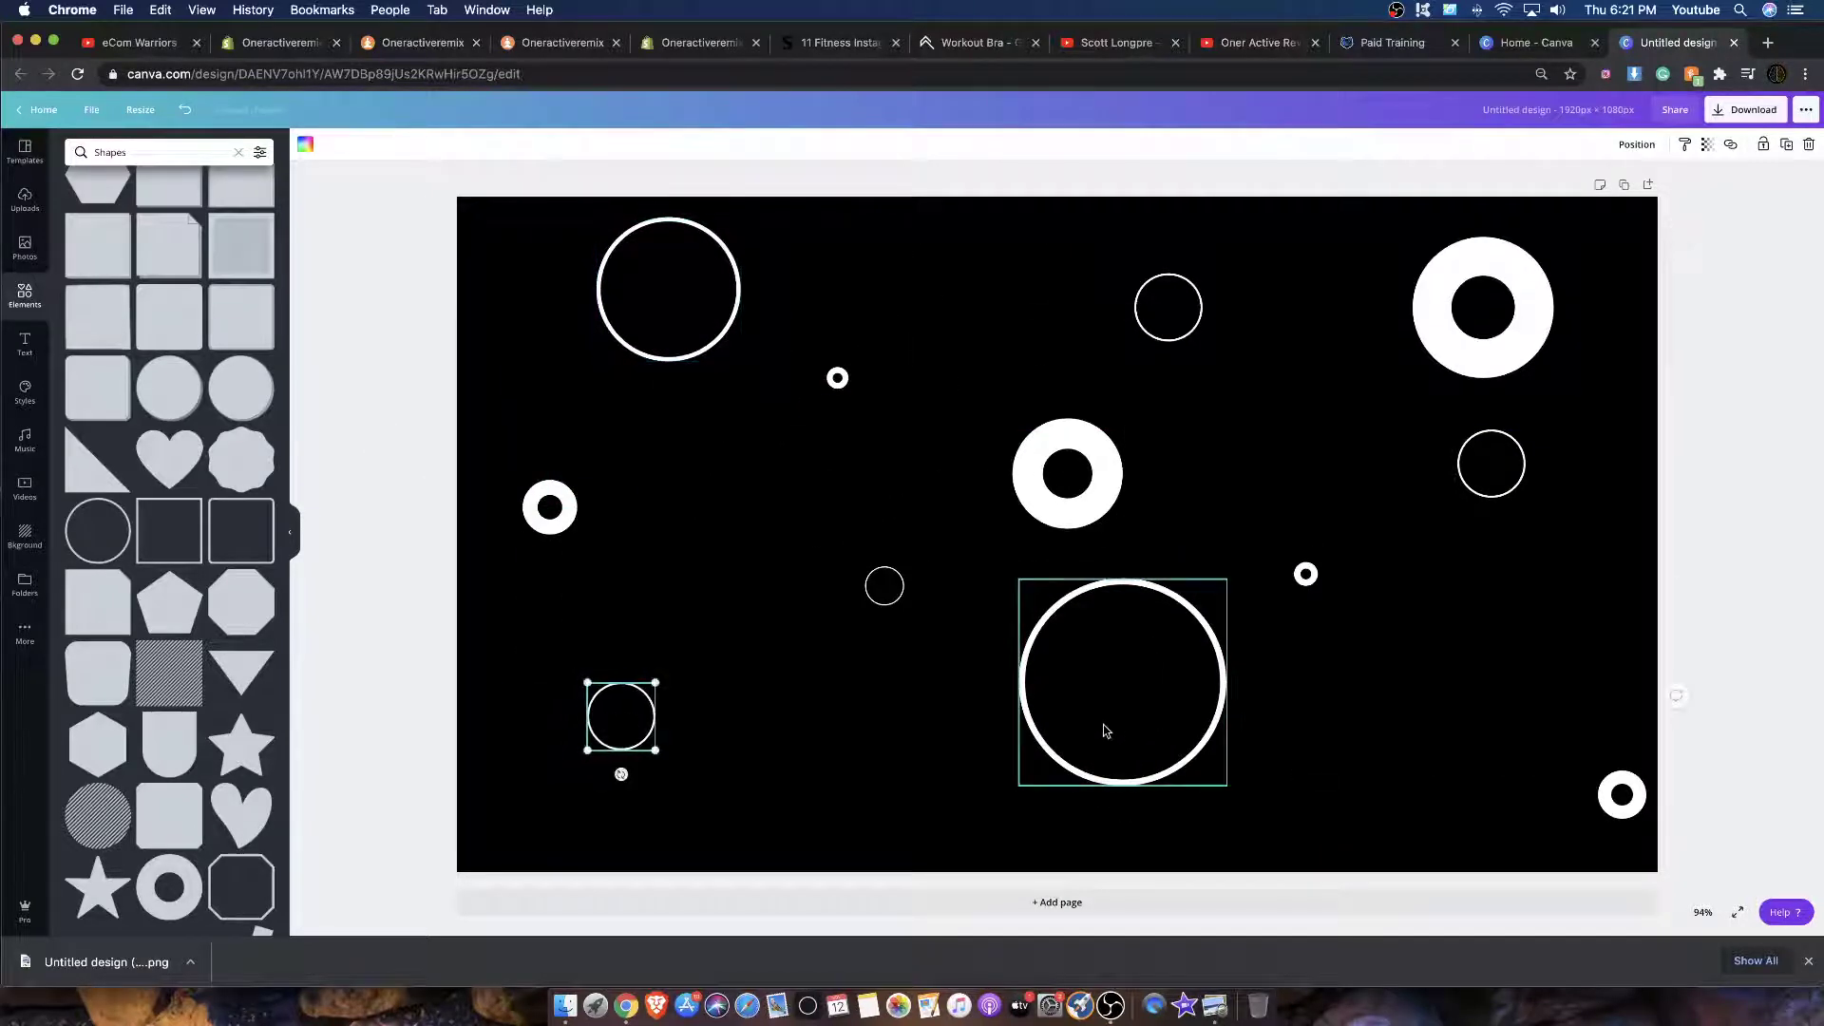
drag(1103, 732, 1212, 765)
Step: Shrink the thick upper-right ring and move it inward, and lower the upper-left outline circle slightly
drag(1540, 299, 1563, 307)
drag(1449, 387, 1372, 362)
drag(601, 276, 606, 323)
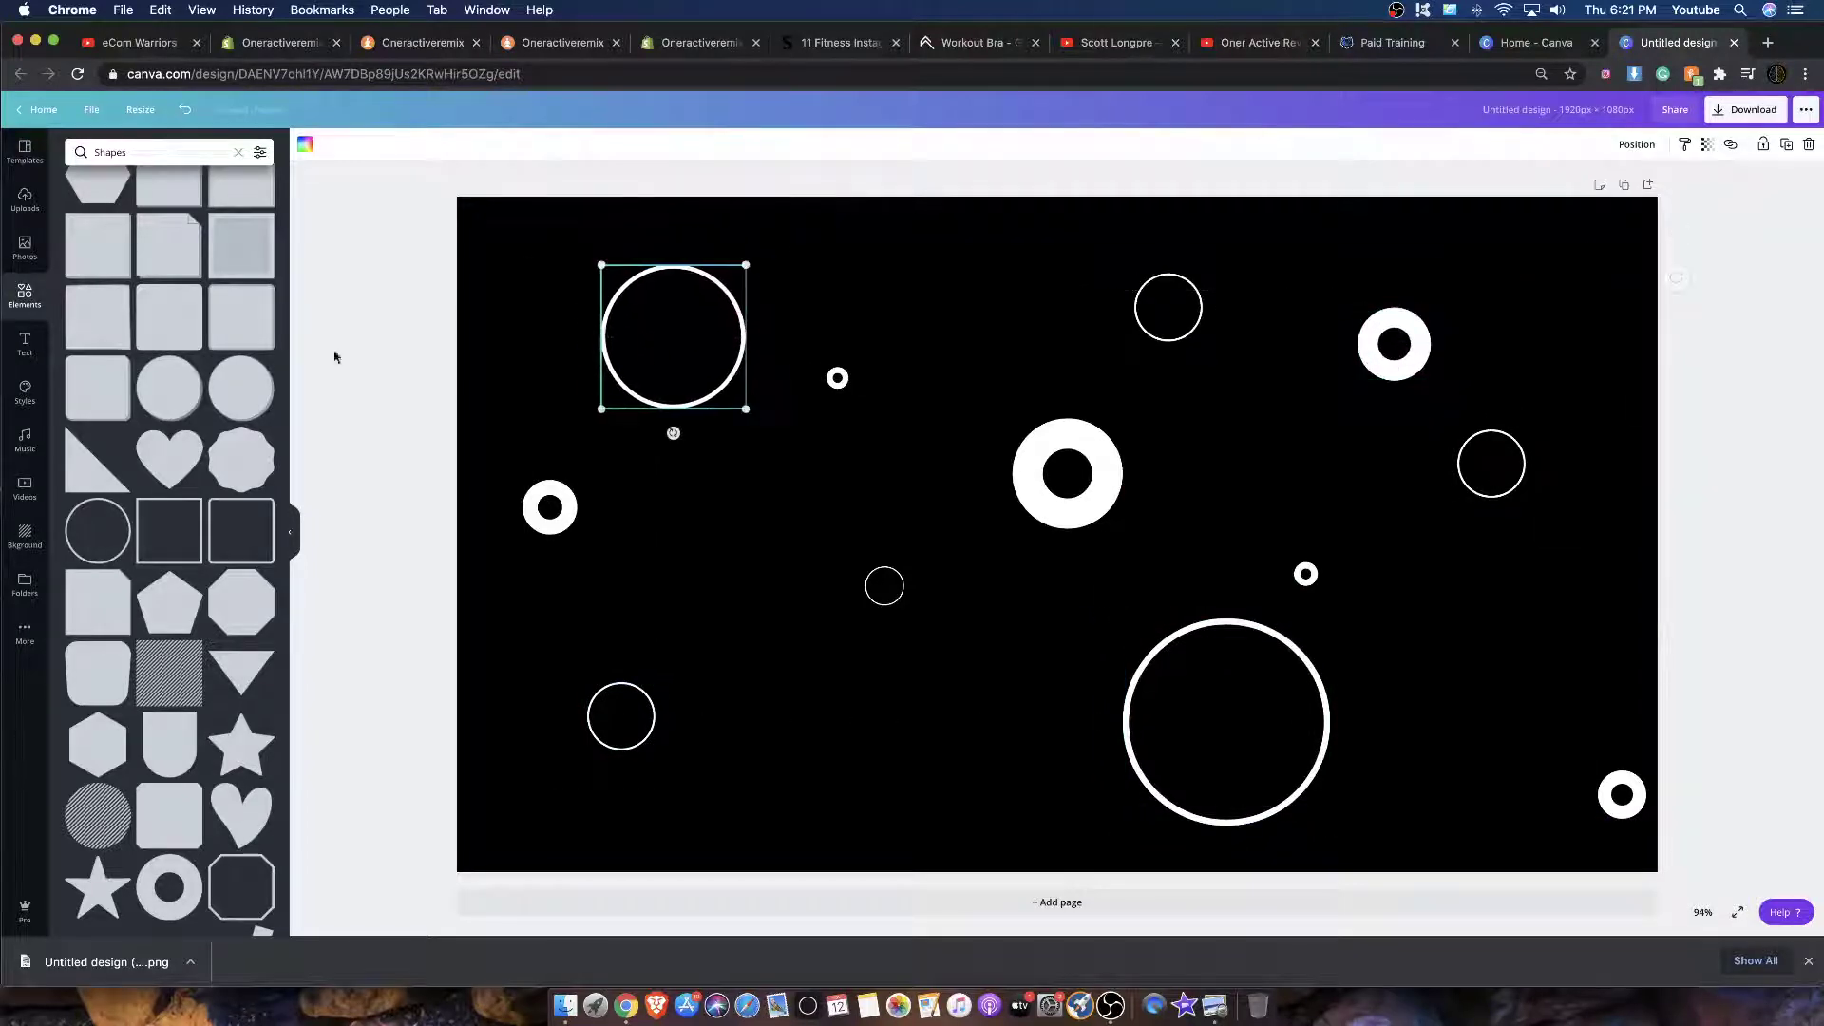
Step: Search the elements for paint and add the purple brush stroke to the page
click(238, 153)
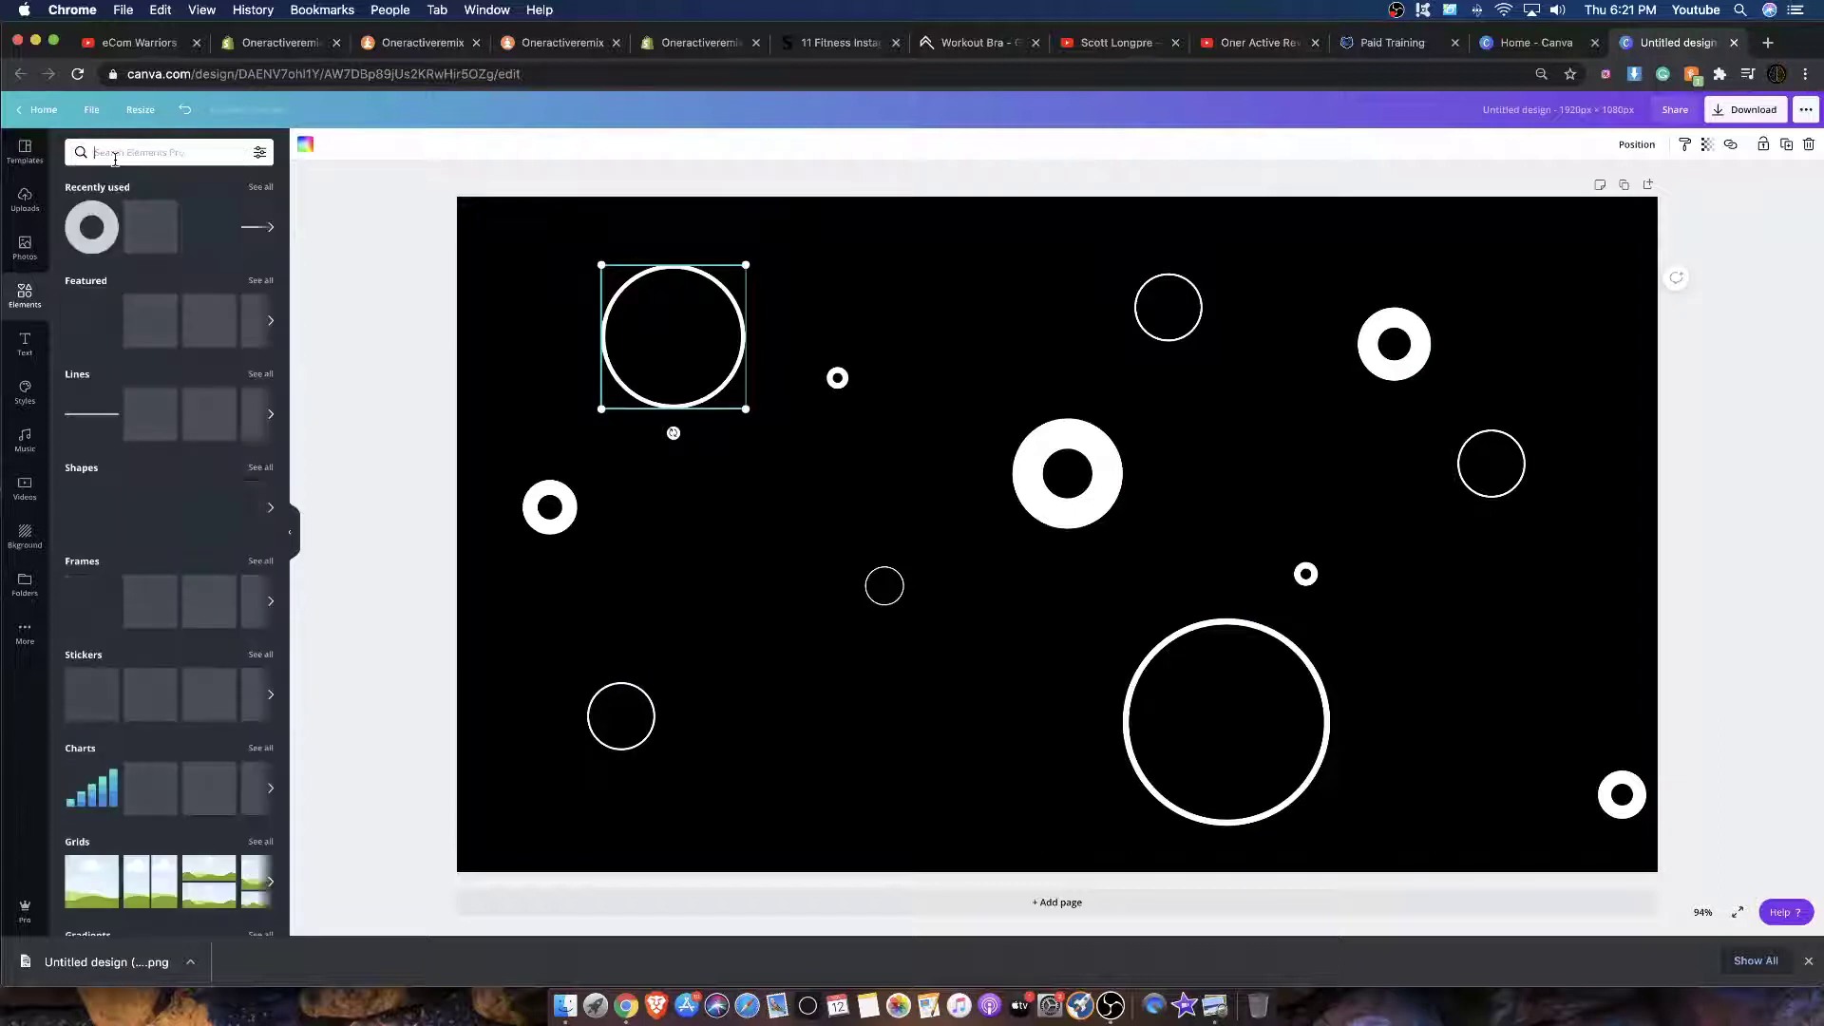
key(Return)
click(166, 285)
Step: Tilt the brush stroke over the page's upper-left corner, partly off the page, and colour it white
mouse_move(1085, 643)
mouse_down()
mouse_move(1003, 550)
mouse_move(538, 235)
mouse_move(545, 277)
mouse_up()
click(303, 147)
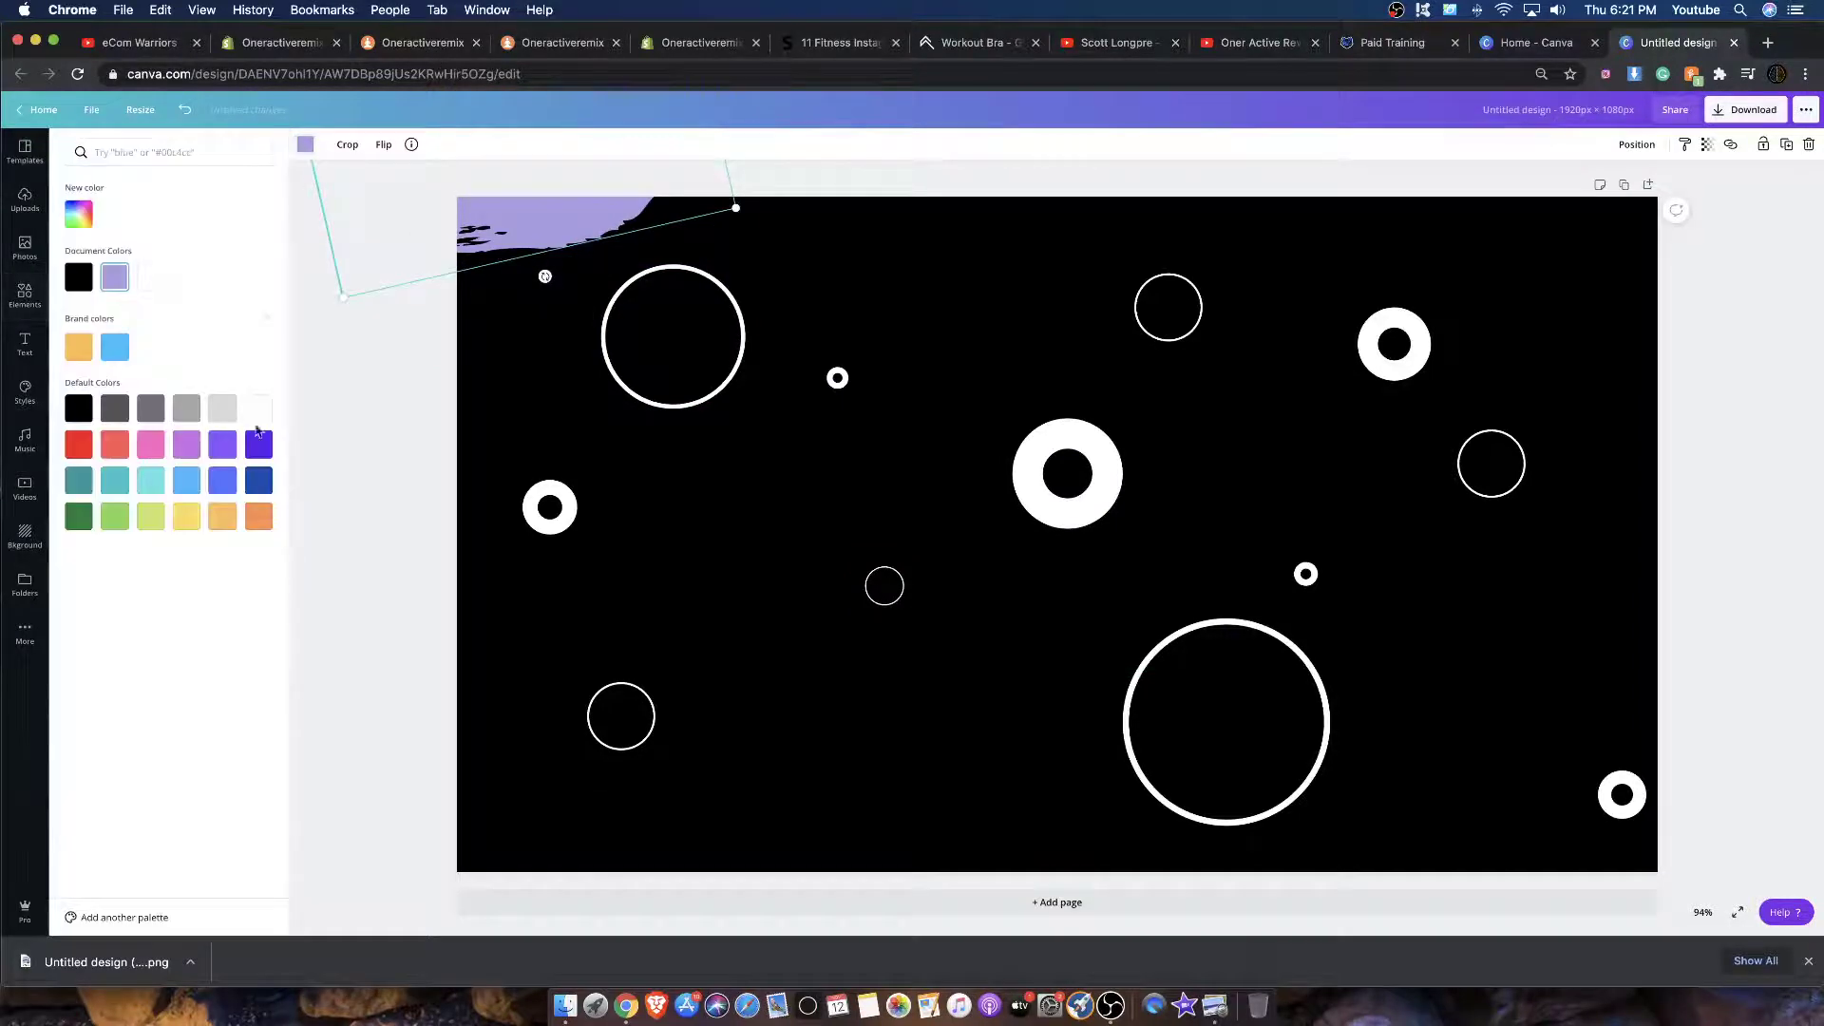
click(258, 409)
Step: Place copies of the white brush stroke over the page's upper-right corner and the middle of its upper edge
mouse_move(547, 243)
mouse_down()
mouse_move(570, 266)
mouse_move(1091, 196)
mouse_move(1537, 179)
mouse_move(956, 232)
mouse_move(1035, 272)
mouse_move(1474, 167)
mouse_up()
mouse_move(696, 238)
mouse_down()
mouse_move(1005, 285)
mouse_move(1160, 199)
mouse_move(1132, 286)
mouse_move(800, 252)
mouse_move(1079, 204)
mouse_up()
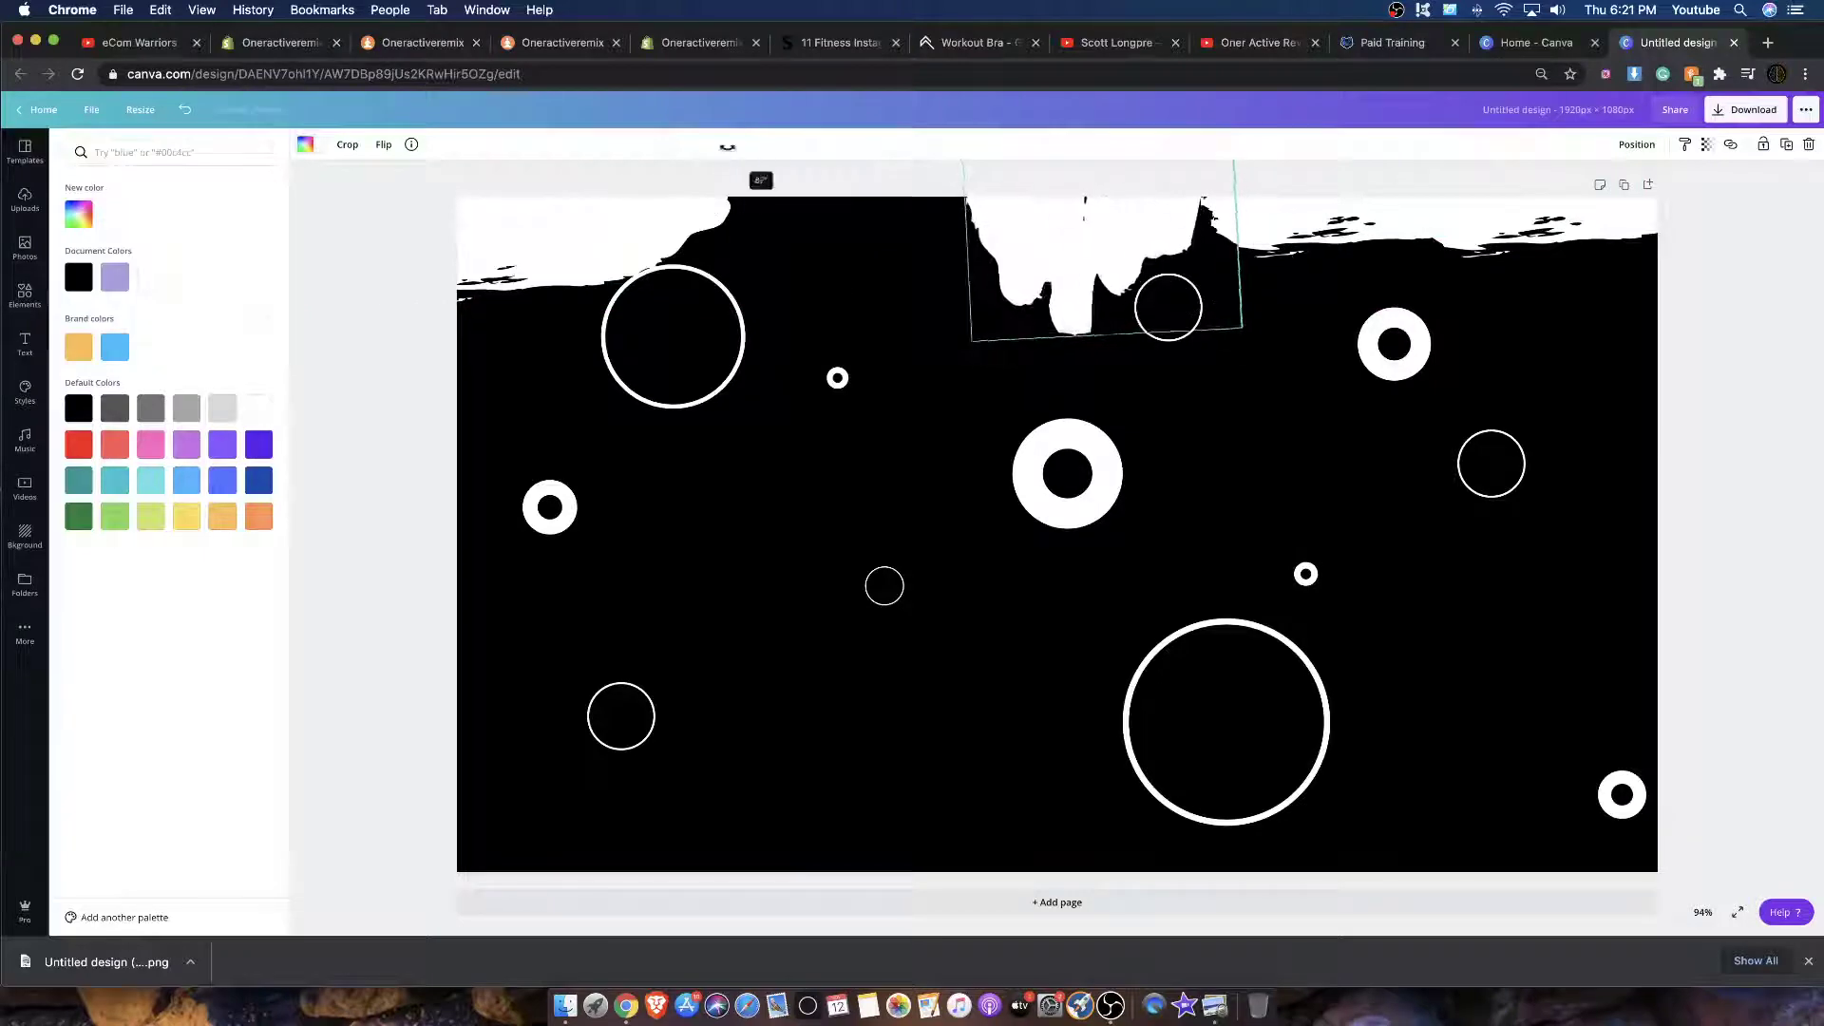
click(665, 42)
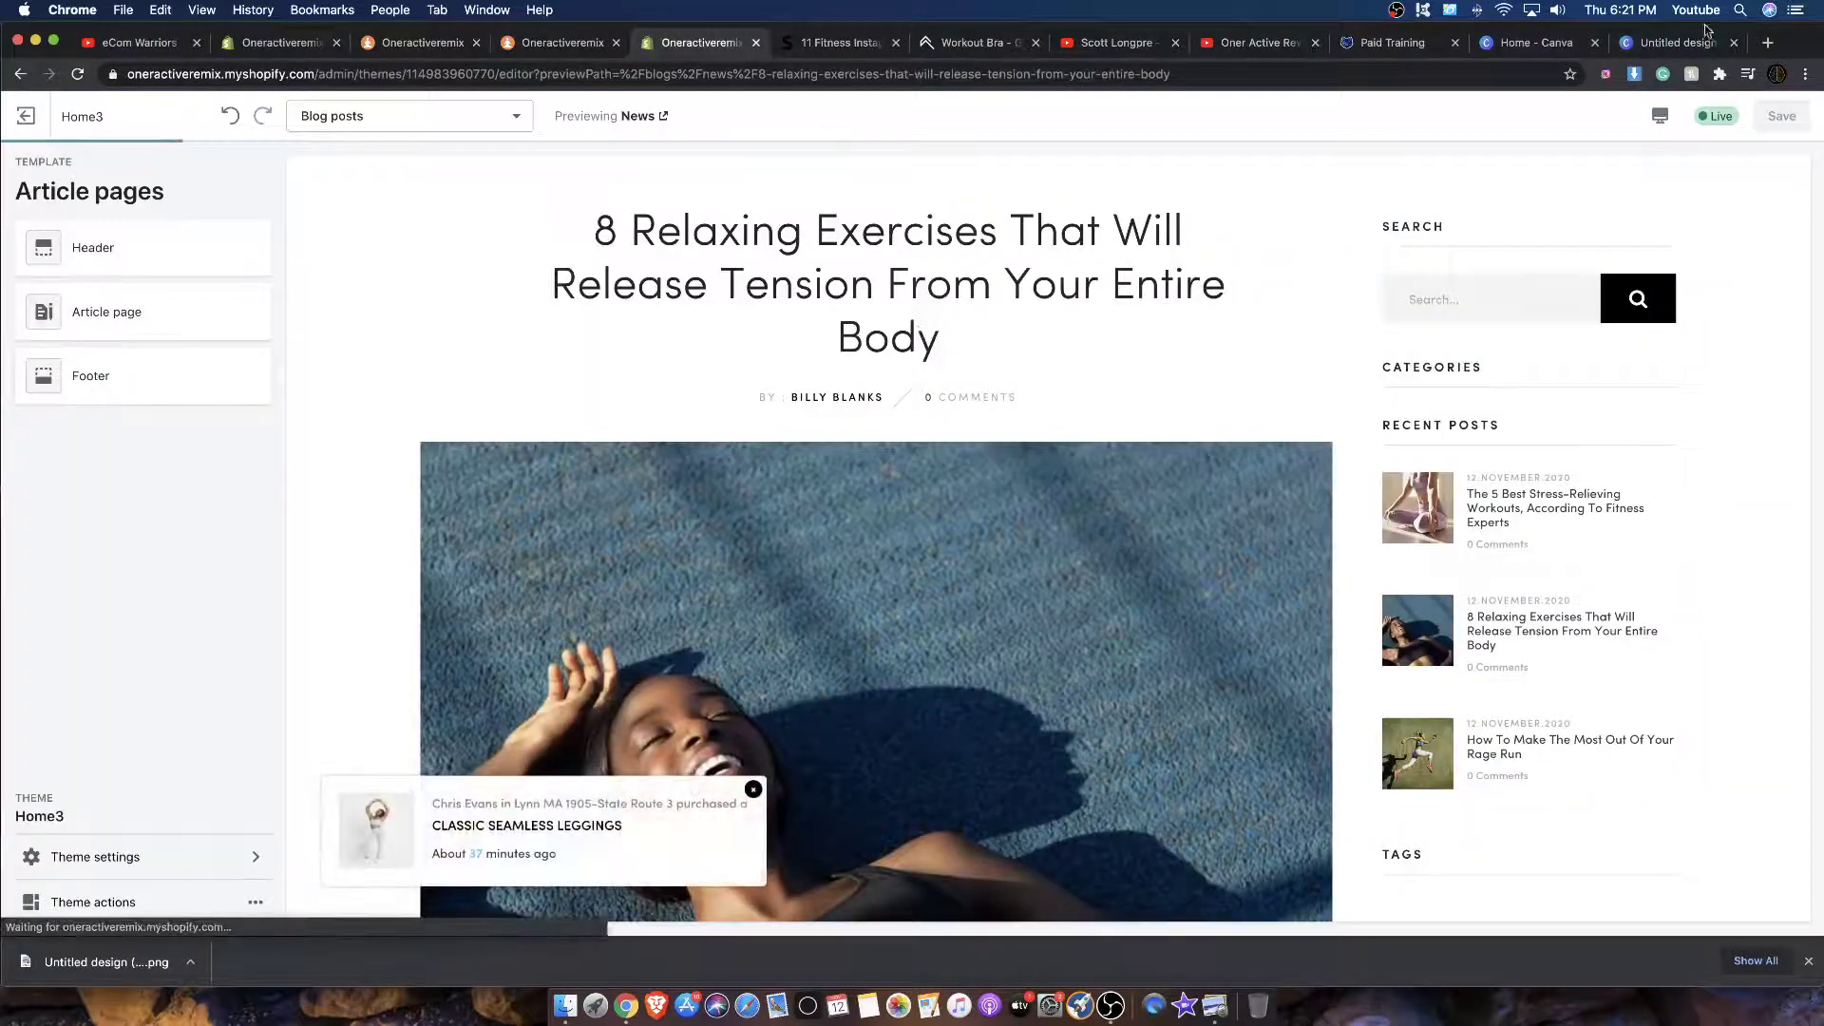
click(1674, 43)
Step: Rotate and shift brush stroke copies to fill the page's upper edge, then move the nearby outline circle down and right, clear of them
mouse_move(1033, 241)
mouse_down()
mouse_move(1128, 196)
mouse_move(1112, 196)
mouse_up()
drag(1008, 251, 893, 240)
mouse_move(944, 320)
mouse_down()
mouse_move(817, 313)
mouse_move(684, 270)
mouse_move(1006, 188)
mouse_move(836, 196)
mouse_move(1049, 180)
mouse_move(1083, 203)
mouse_move(1072, 228)
mouse_up()
scroll(913, 209, down, 2)
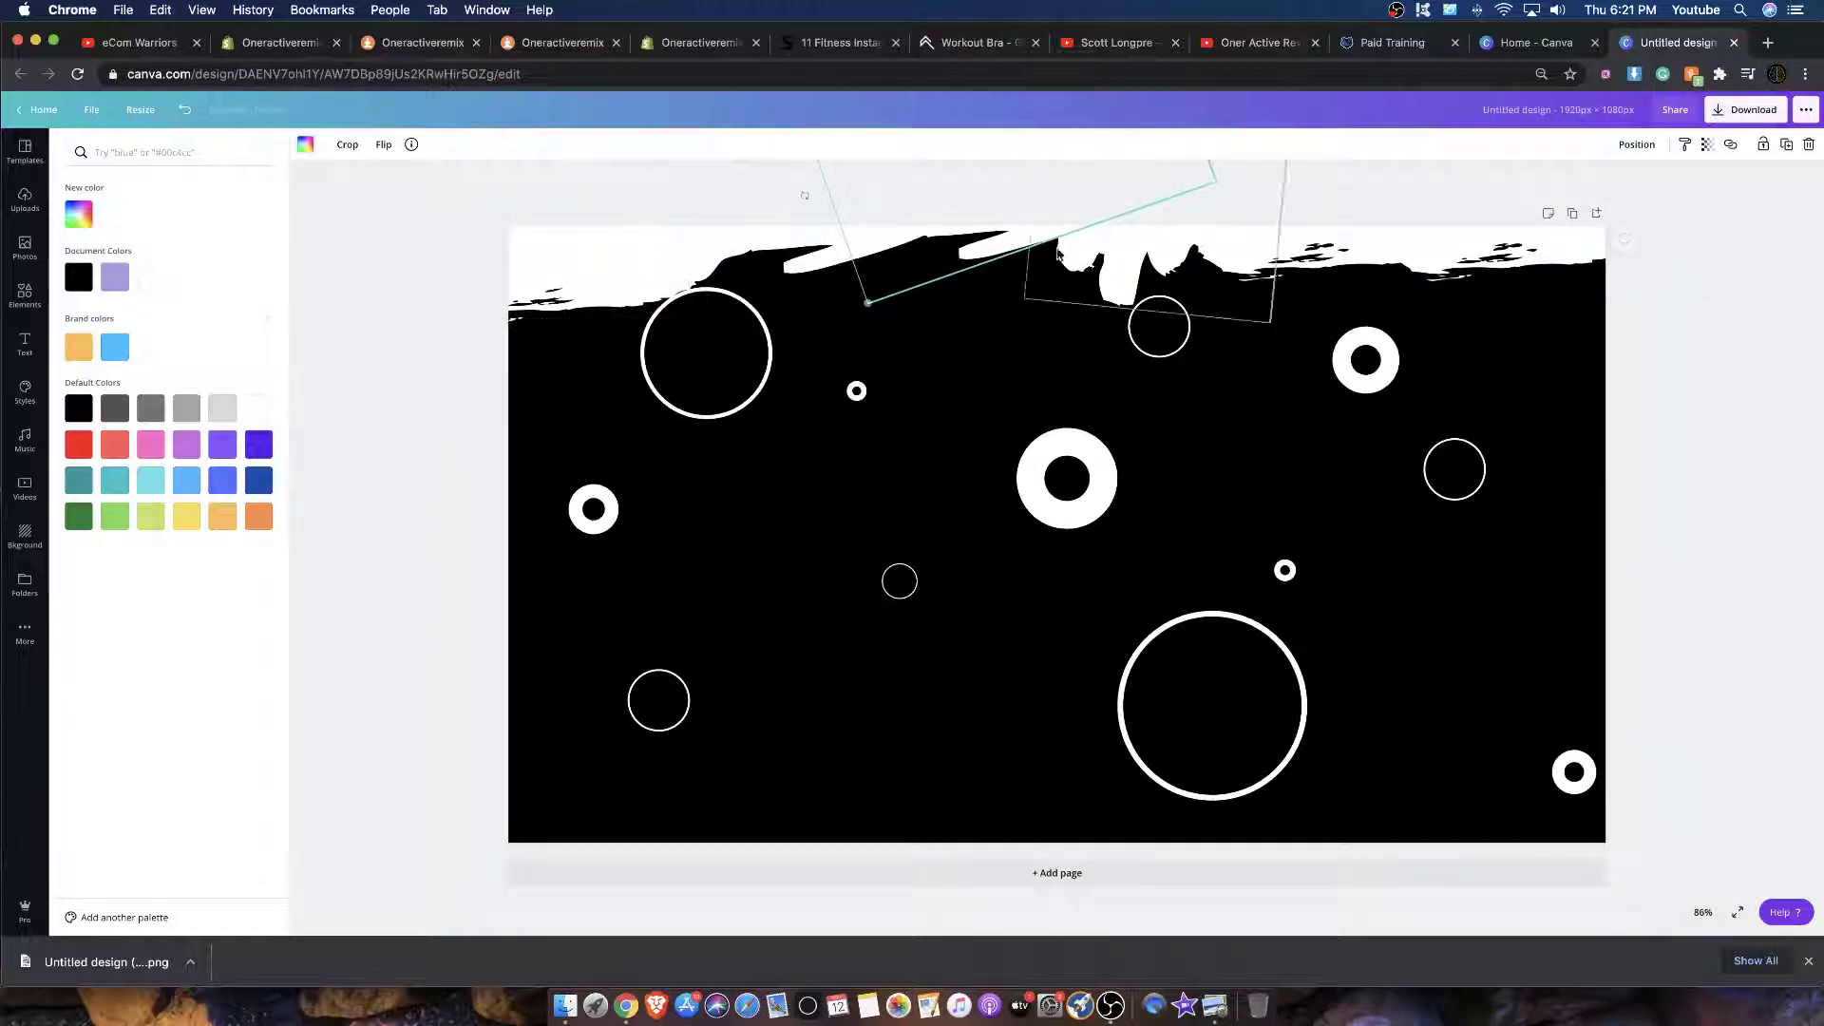
drag(807, 199, 561, 103)
drag(1083, 225, 1034, 212)
key(Escape)
drag(1159, 357, 1212, 393)
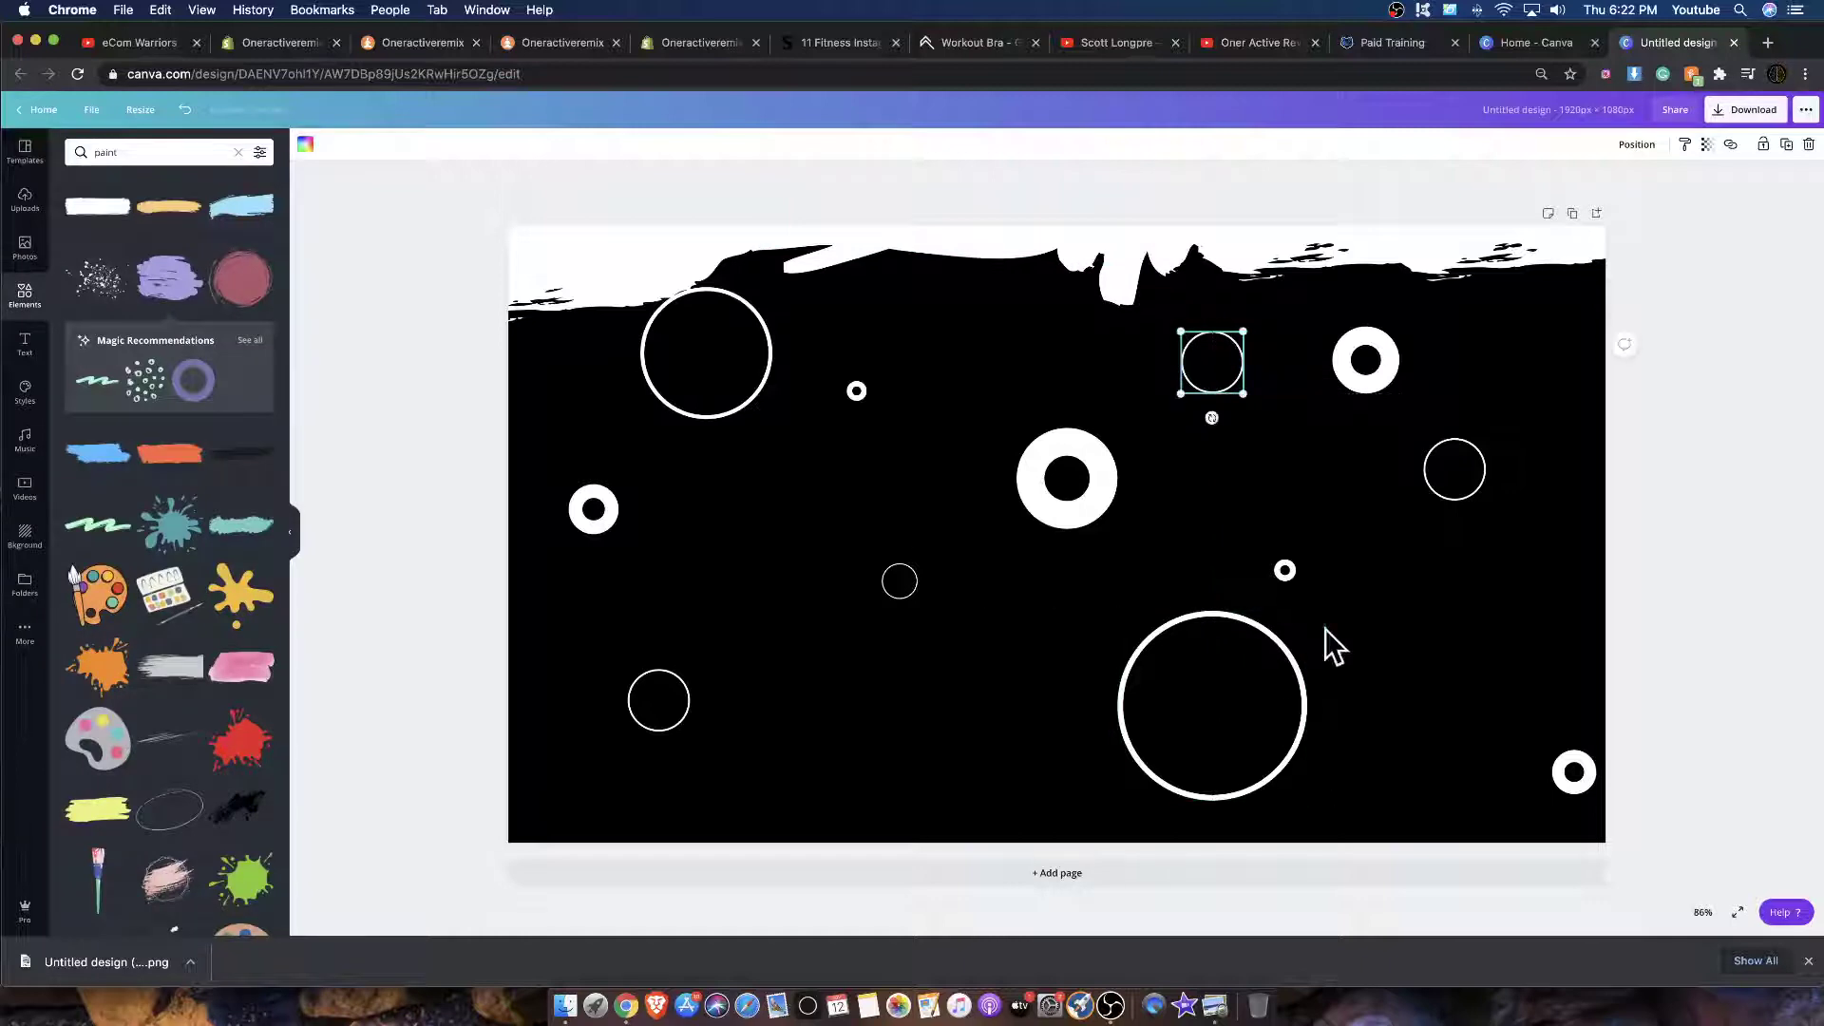
Step: Arrange copies of the white brush strokes along the page's lower edge from the middle to the lower-right corner
mouse_move(461, 257)
mouse_down()
mouse_move(1549, 285)
mouse_move(1746, 258)
mouse_move(1705, 750)
mouse_up()
mouse_move(1134, 738)
mouse_down()
mouse_move(1120, 857)
mouse_move(1125, 746)
mouse_move(1141, 840)
mouse_up()
click(1140, 787)
drag(1347, 857, 1360, 807)
mouse_move(1550, 831)
mouse_down()
mouse_move(1563, 774)
mouse_move(1487, 760)
mouse_move(1442, 976)
mouse_move(1581, 794)
mouse_move(1516, 757)
mouse_move(1494, 867)
mouse_move(1589, 866)
mouse_move(1425, 788)
mouse_move(1225, 836)
mouse_move(1257, 842)
mouse_move(1286, 807)
mouse_move(1365, 814)
mouse_move(1365, 846)
mouse_up()
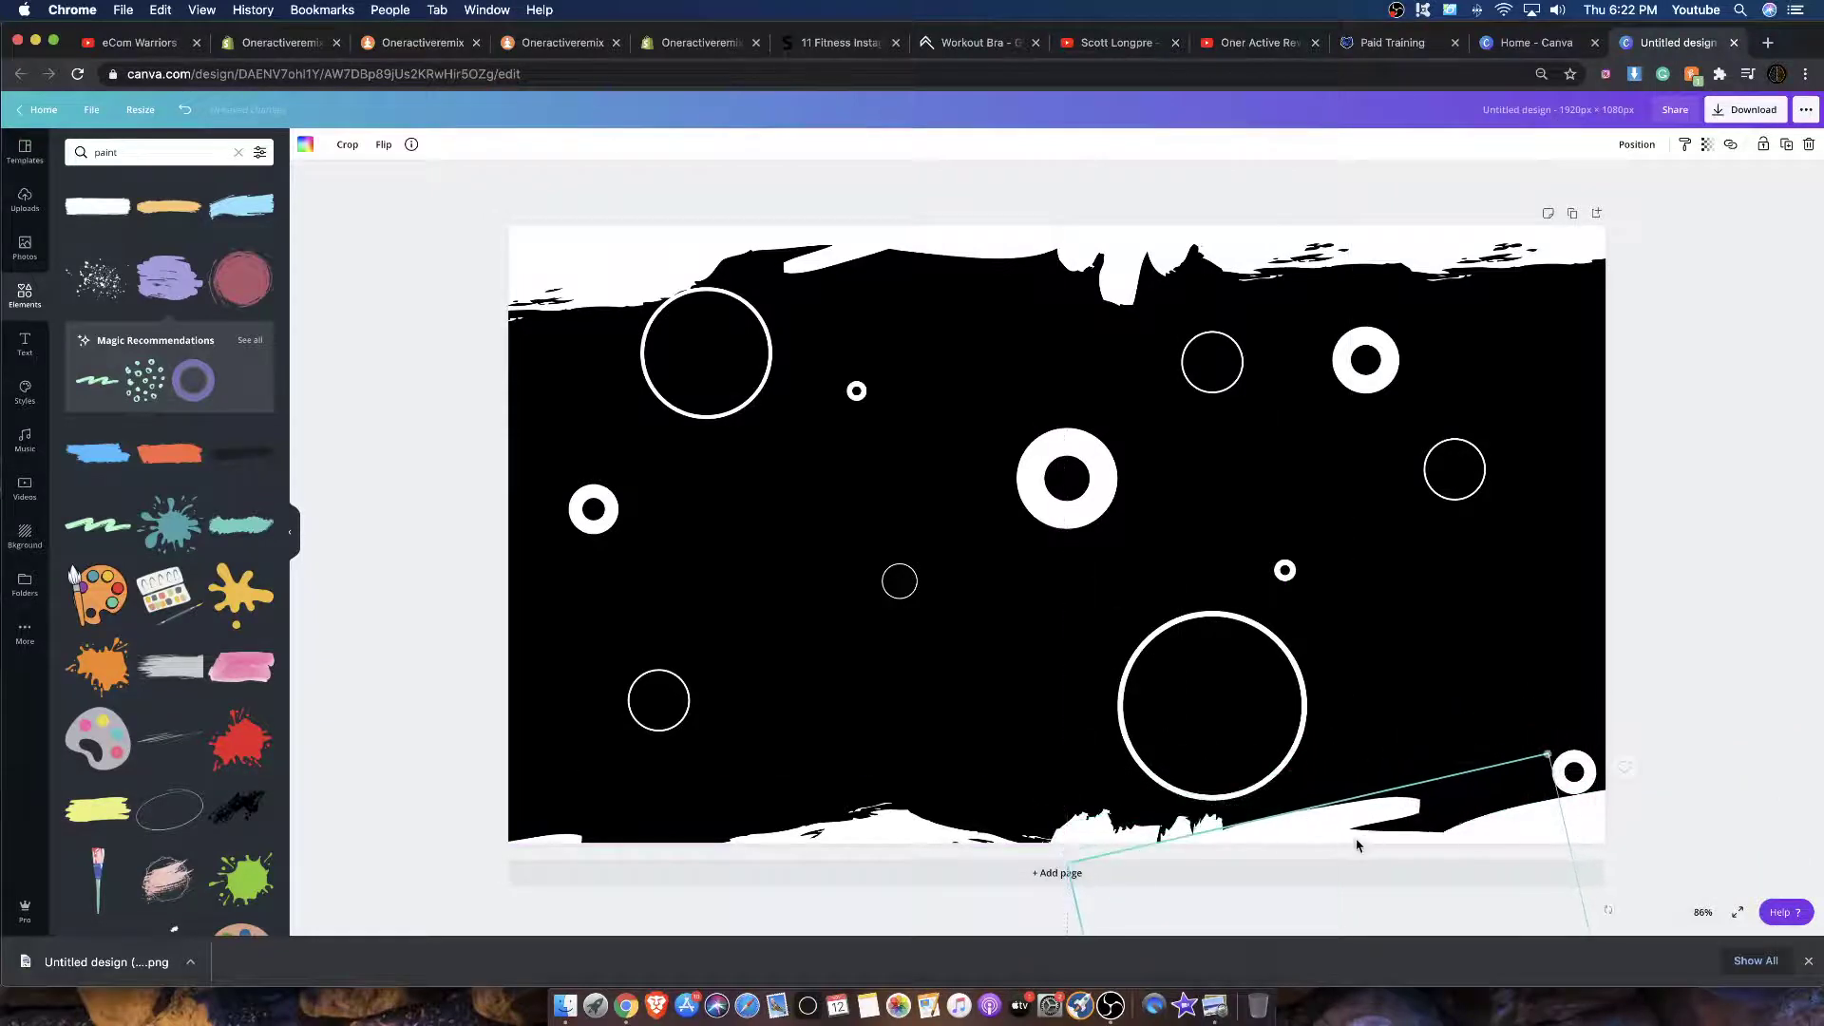
Step: Place and rotate another white brush stroke to cover the remaining gap at the page's lower-left corner
drag(533, 841, 531, 815)
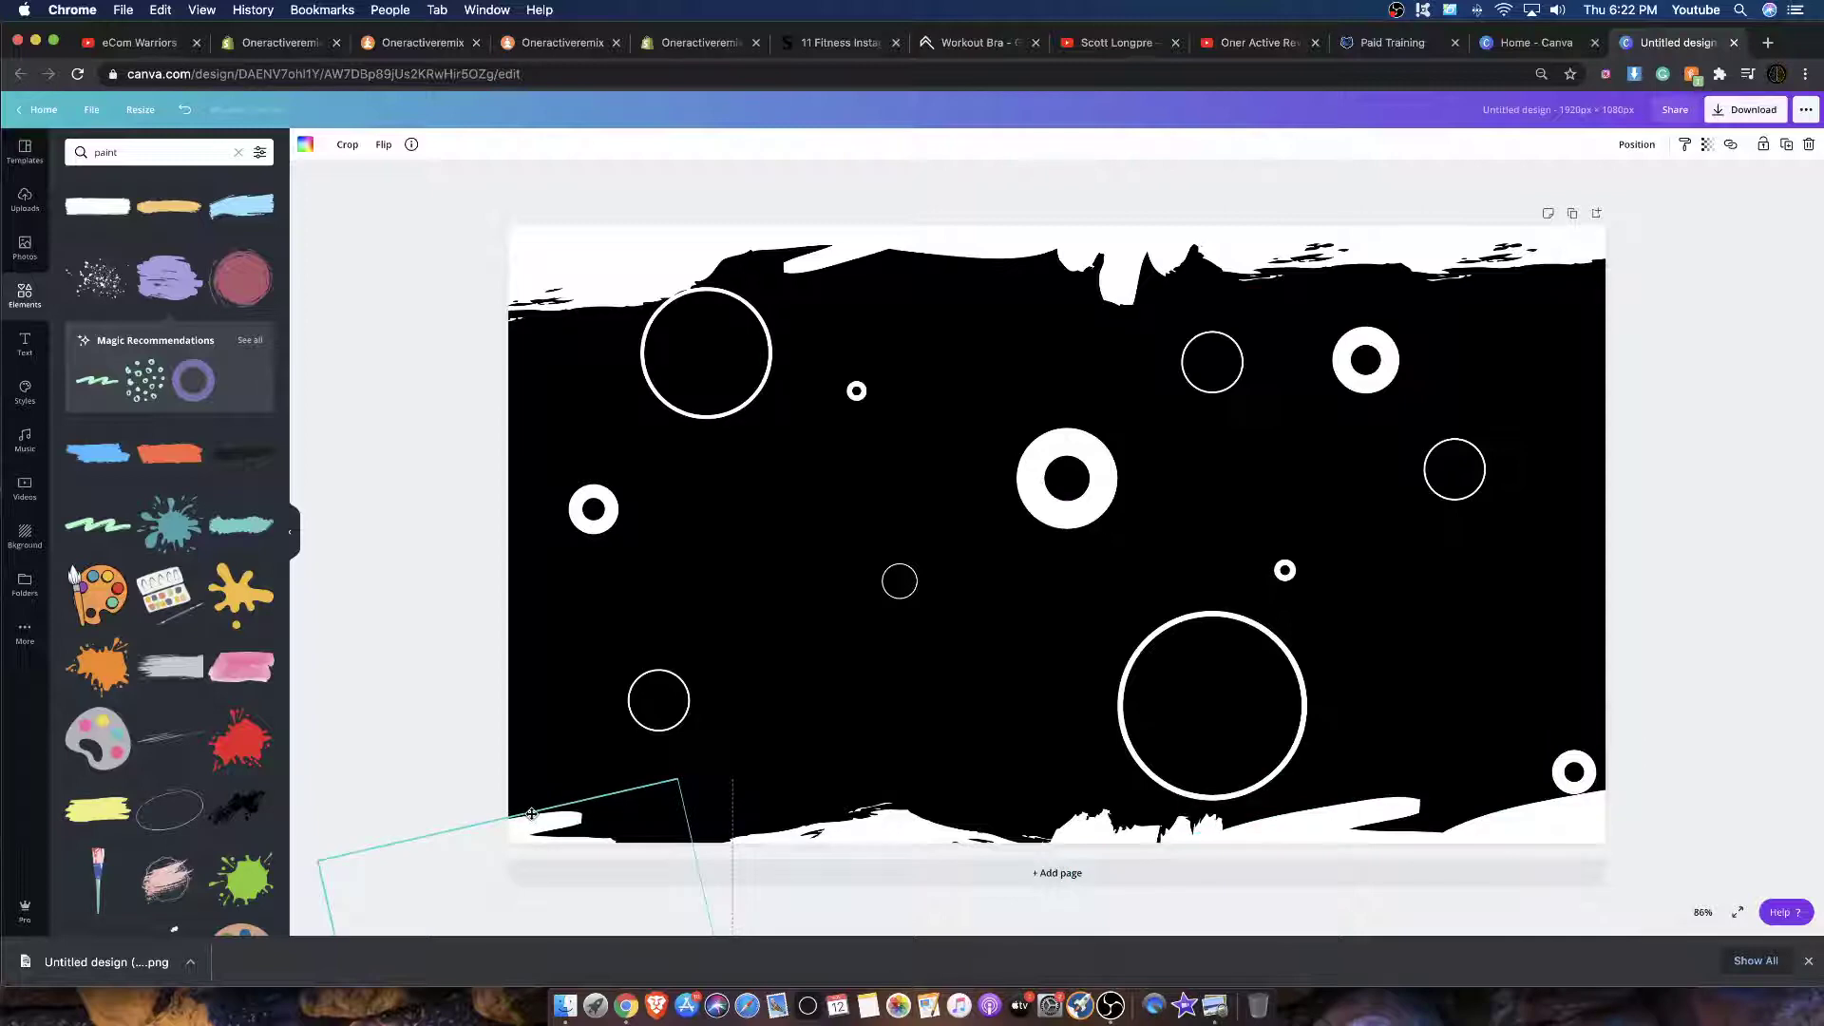
scroll(633, 672, down, 3)
mouse_move(731, 760)
mouse_down()
mouse_move(570, 594)
mouse_move(437, 598)
mouse_move(412, 722)
mouse_up()
mouse_move(521, 694)
mouse_down()
mouse_move(500, 677)
mouse_move(665, 665)
mouse_move(720, 635)
mouse_move(693, 570)
mouse_move(733, 888)
mouse_move(689, 870)
mouse_up()
scroll(684, 656, up, 2)
scroll(758, 598, up, 1)
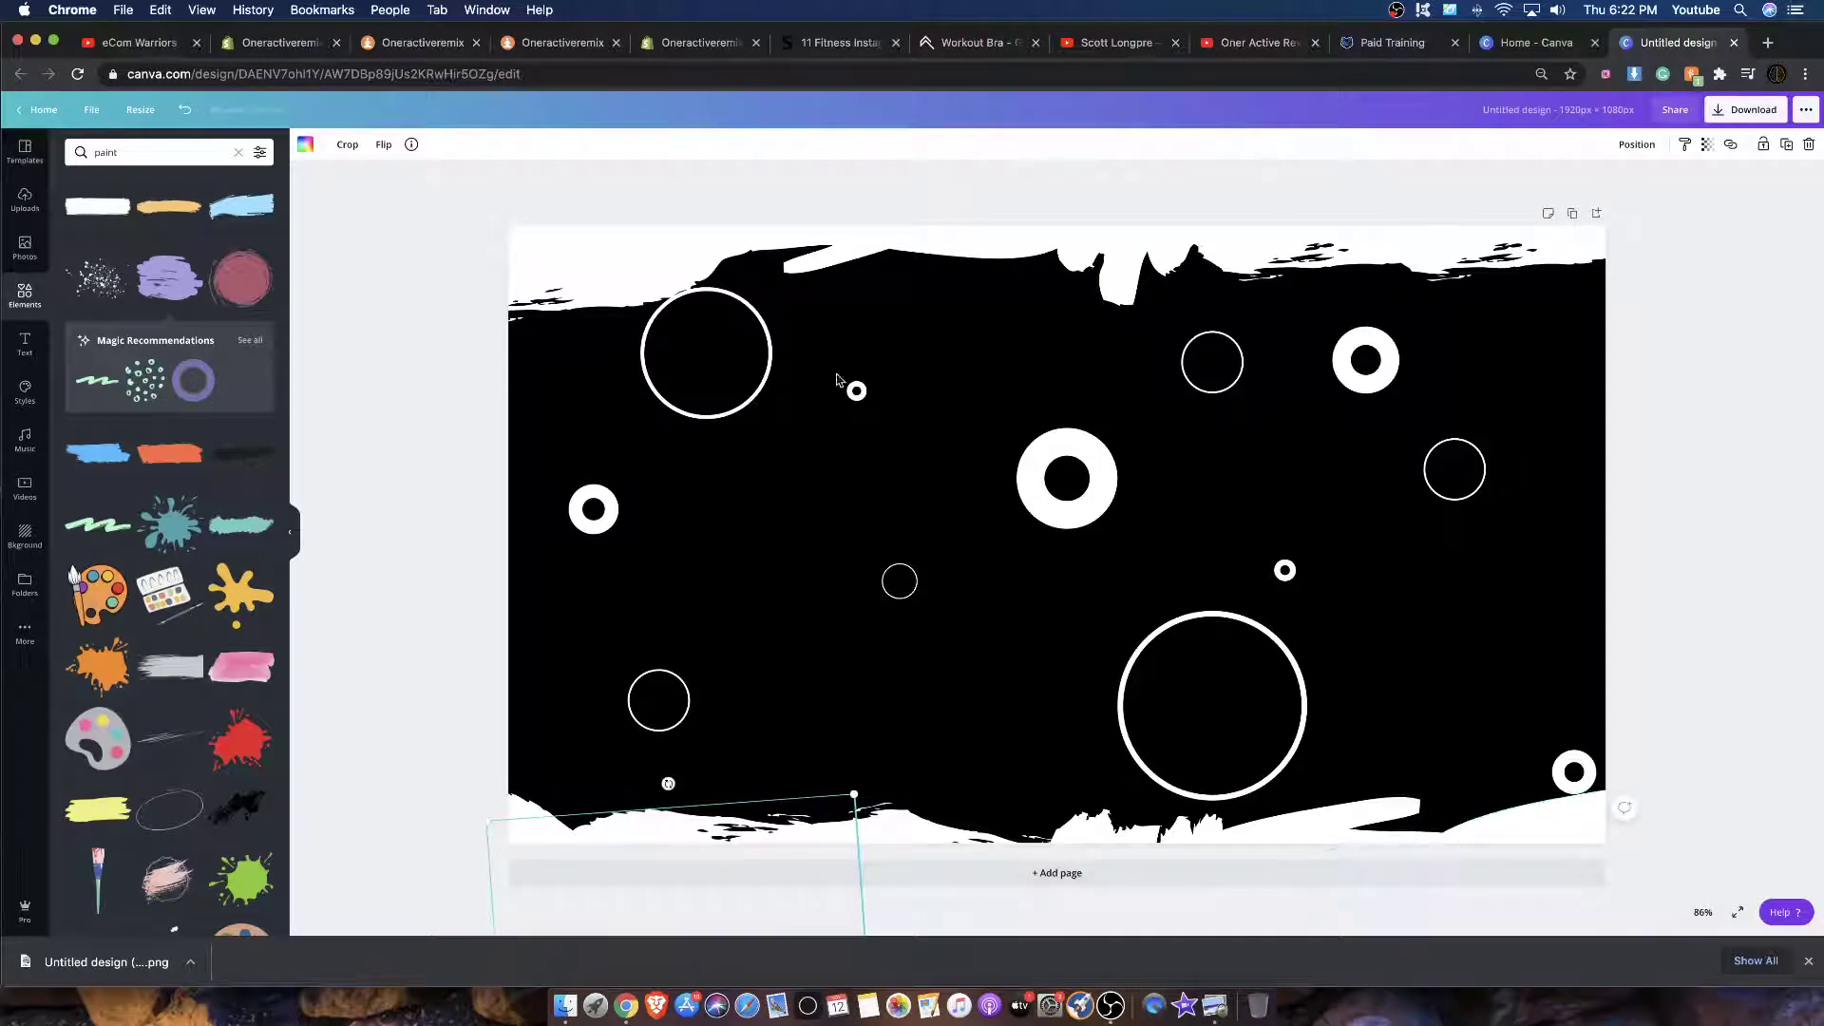
Step: Move the large upper-left circle down, clear of the brush strokes, and download the design as a PNG
drag(707, 368, 721, 403)
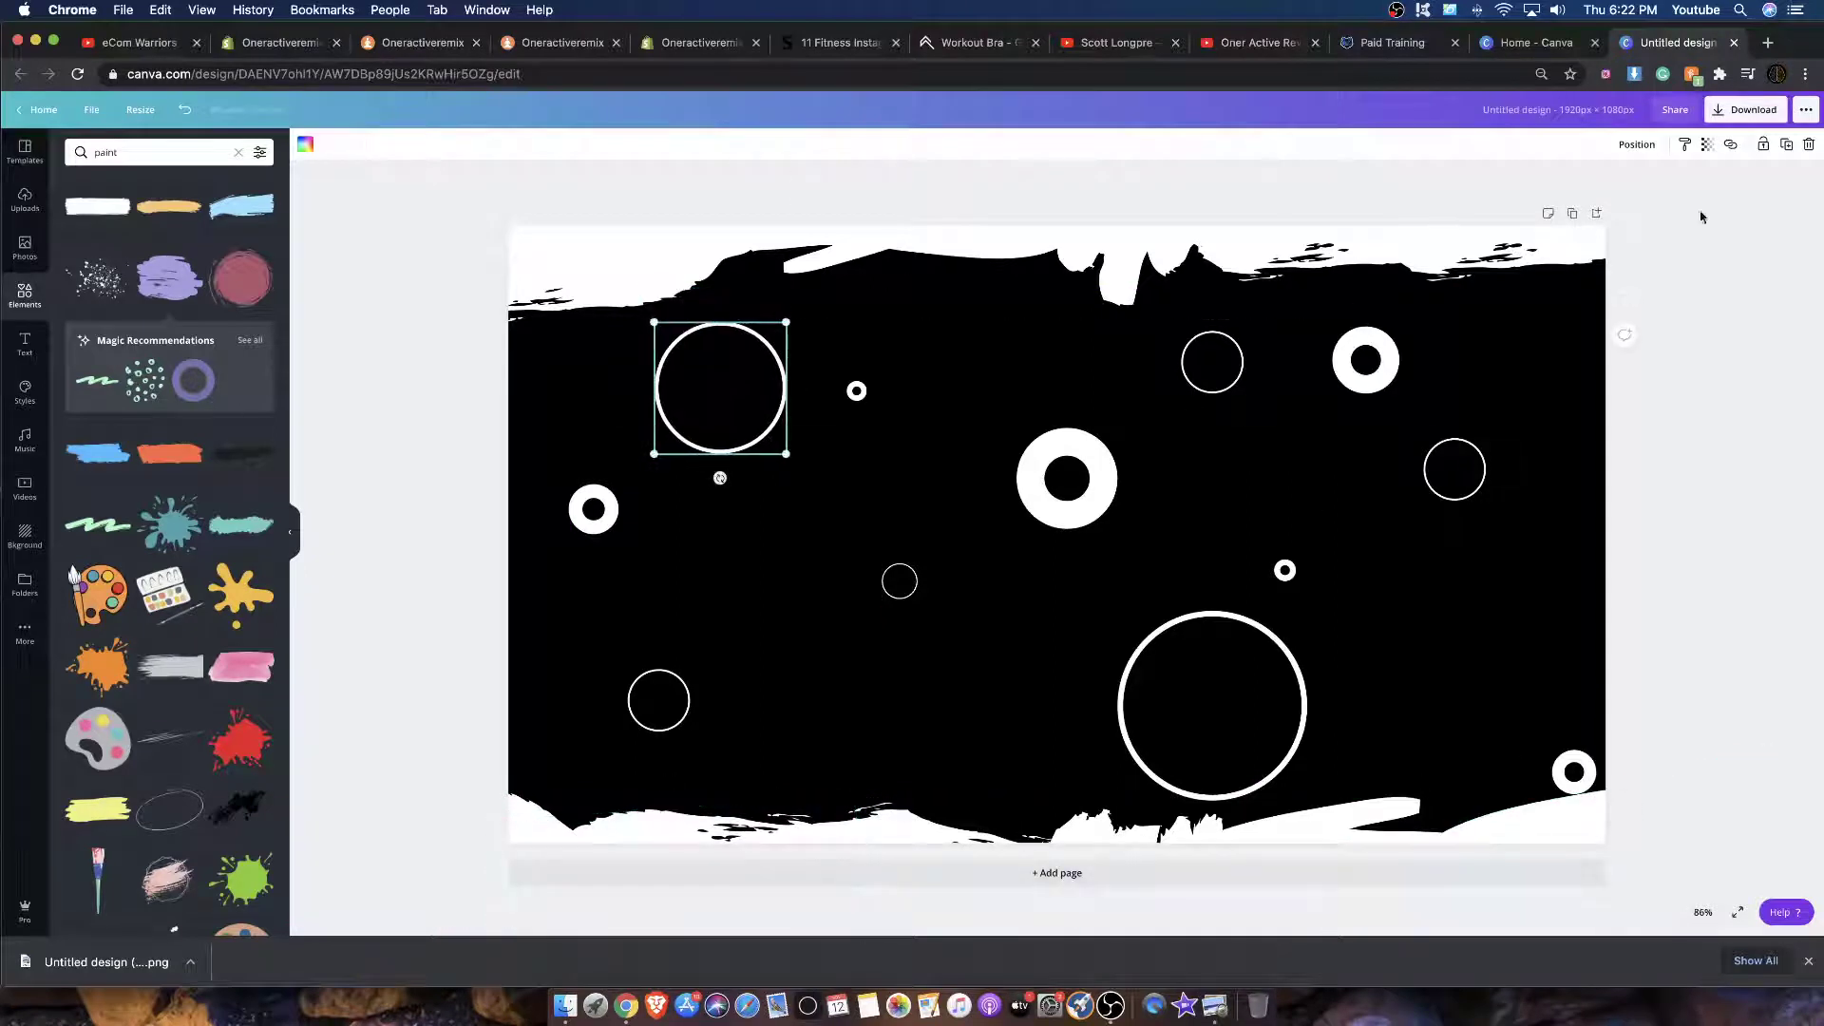
click(1746, 110)
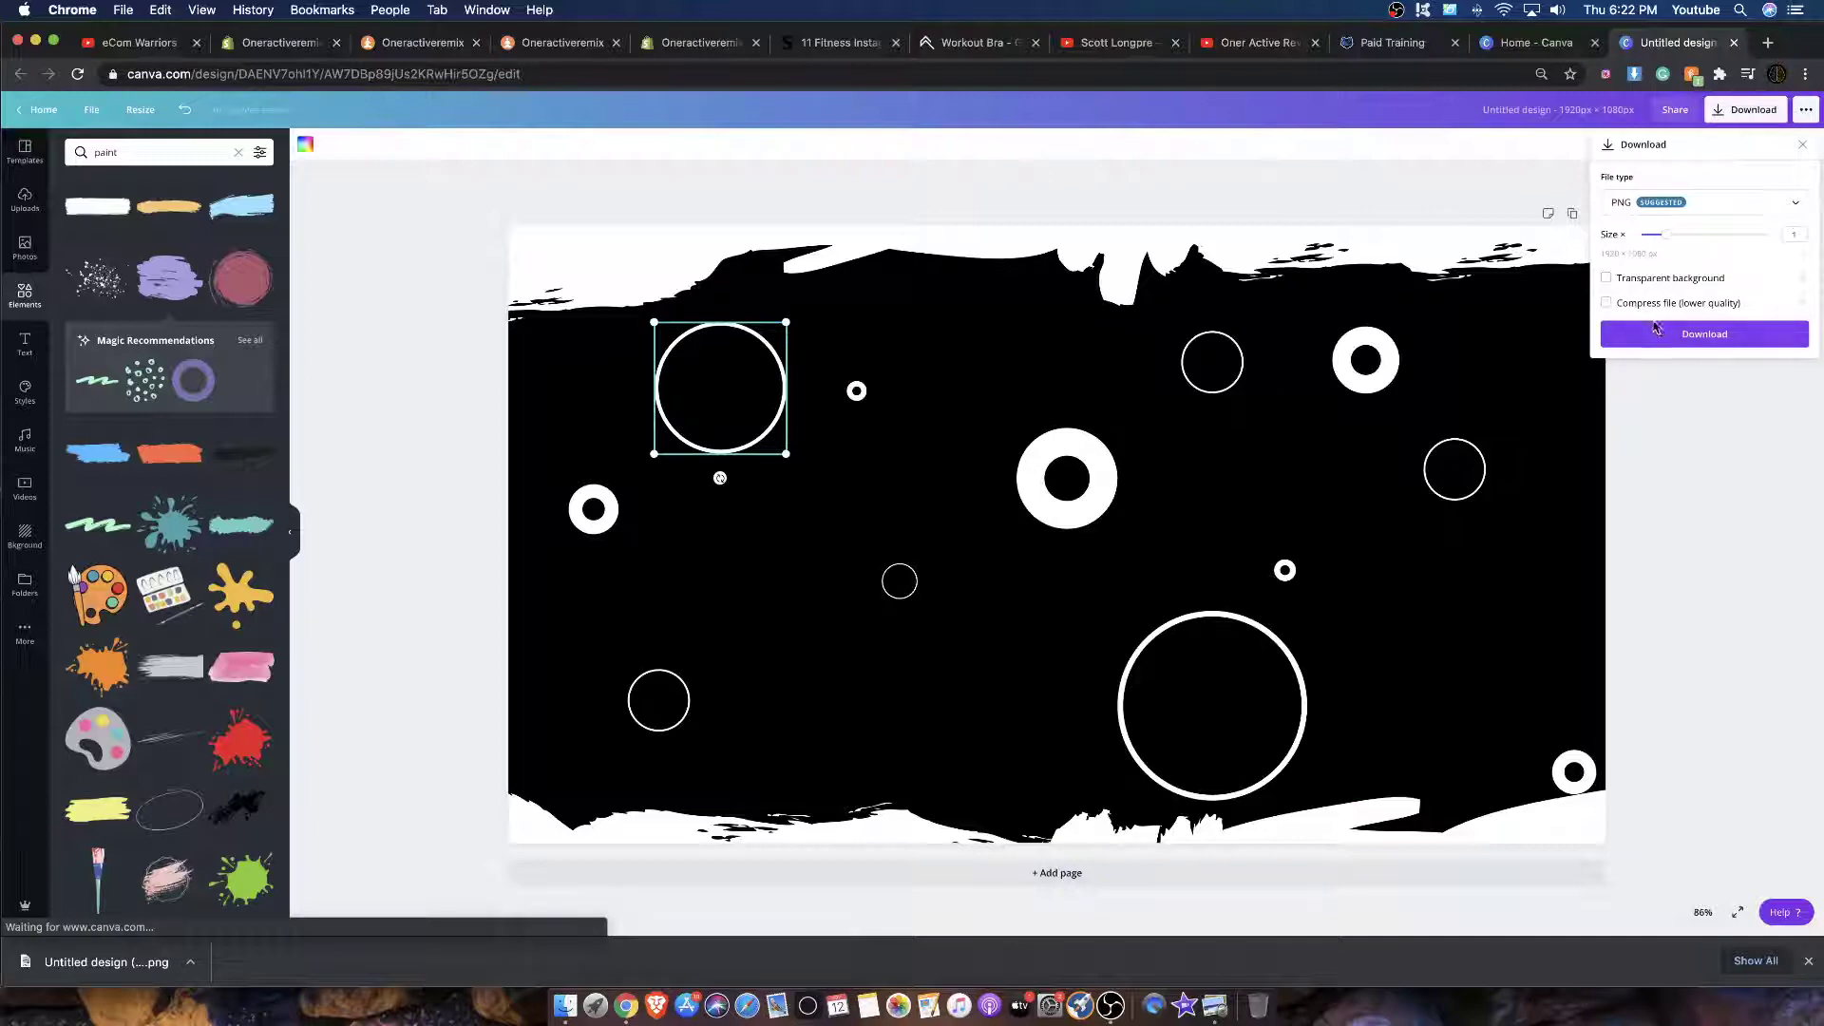
click(1656, 331)
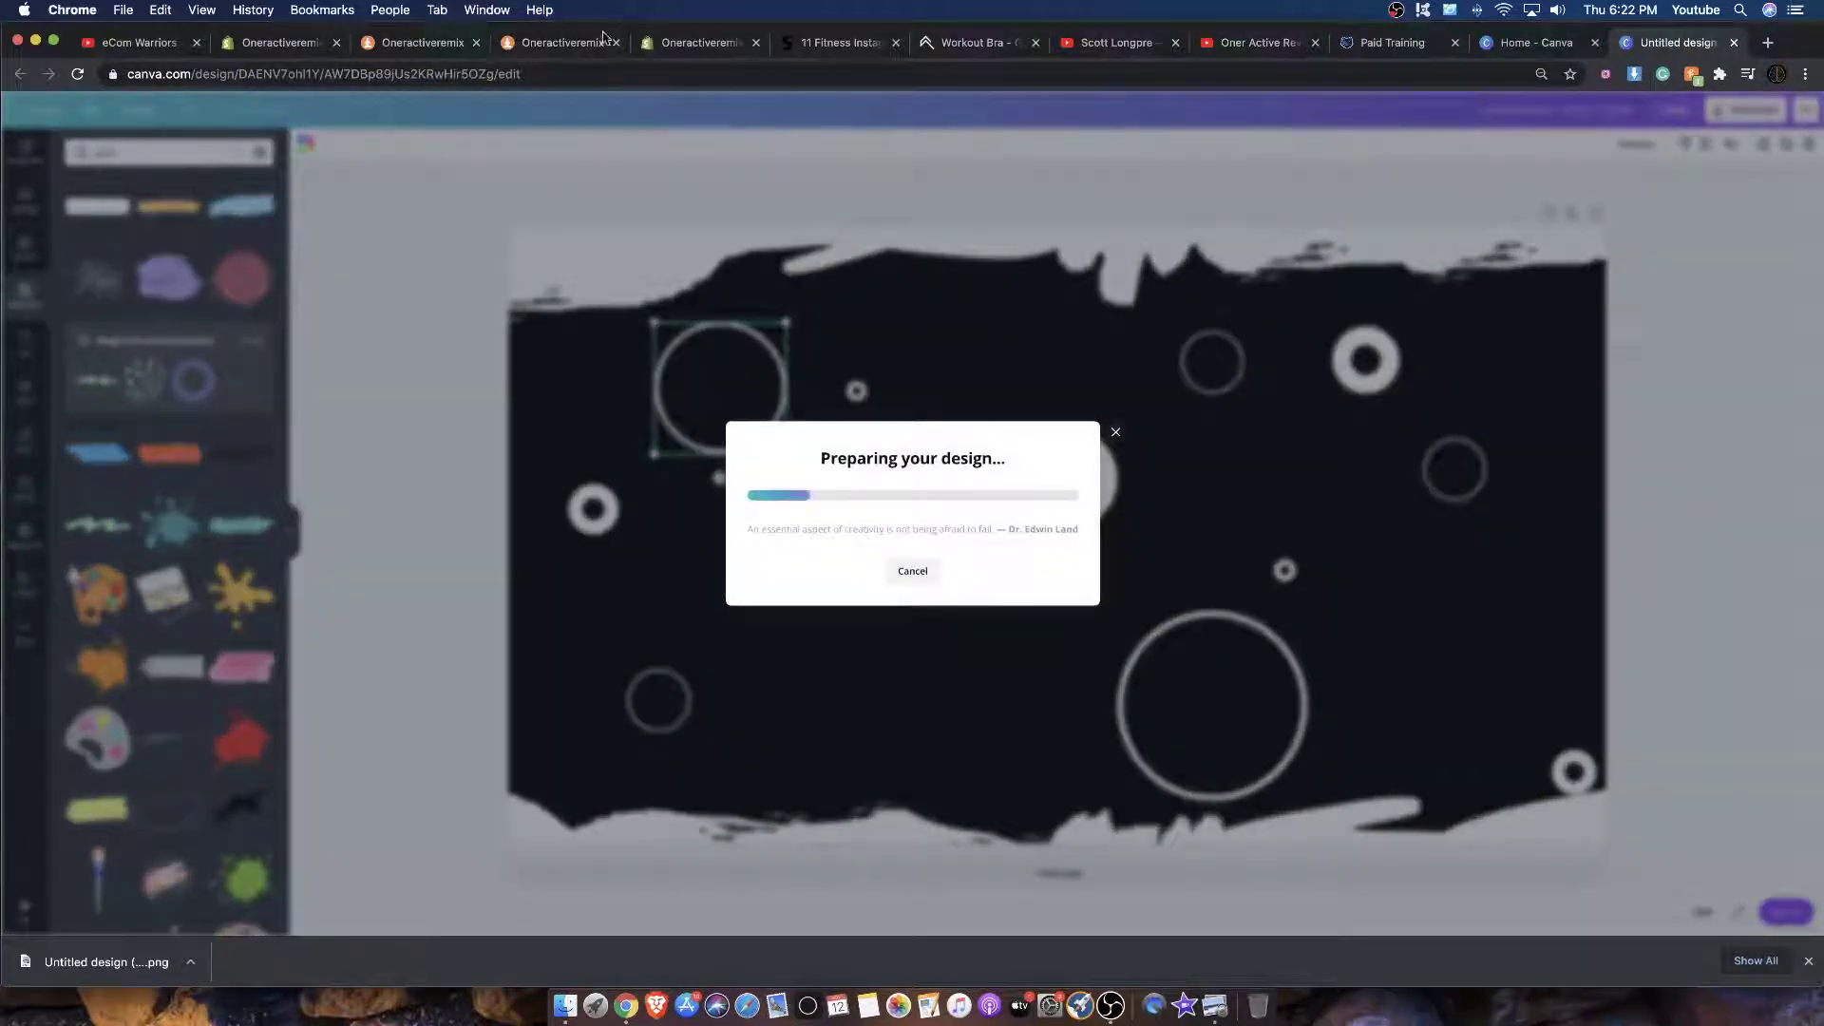
Step: Switch to the Shopify theme editor and open the image library for the Countdown V1 section's background image
click(296, 45)
scroll(850, 388, up, 10)
scroll(851, 388, down, 8)
scroll(836, 385, down, 3)
click(30, 172)
click(42, 167)
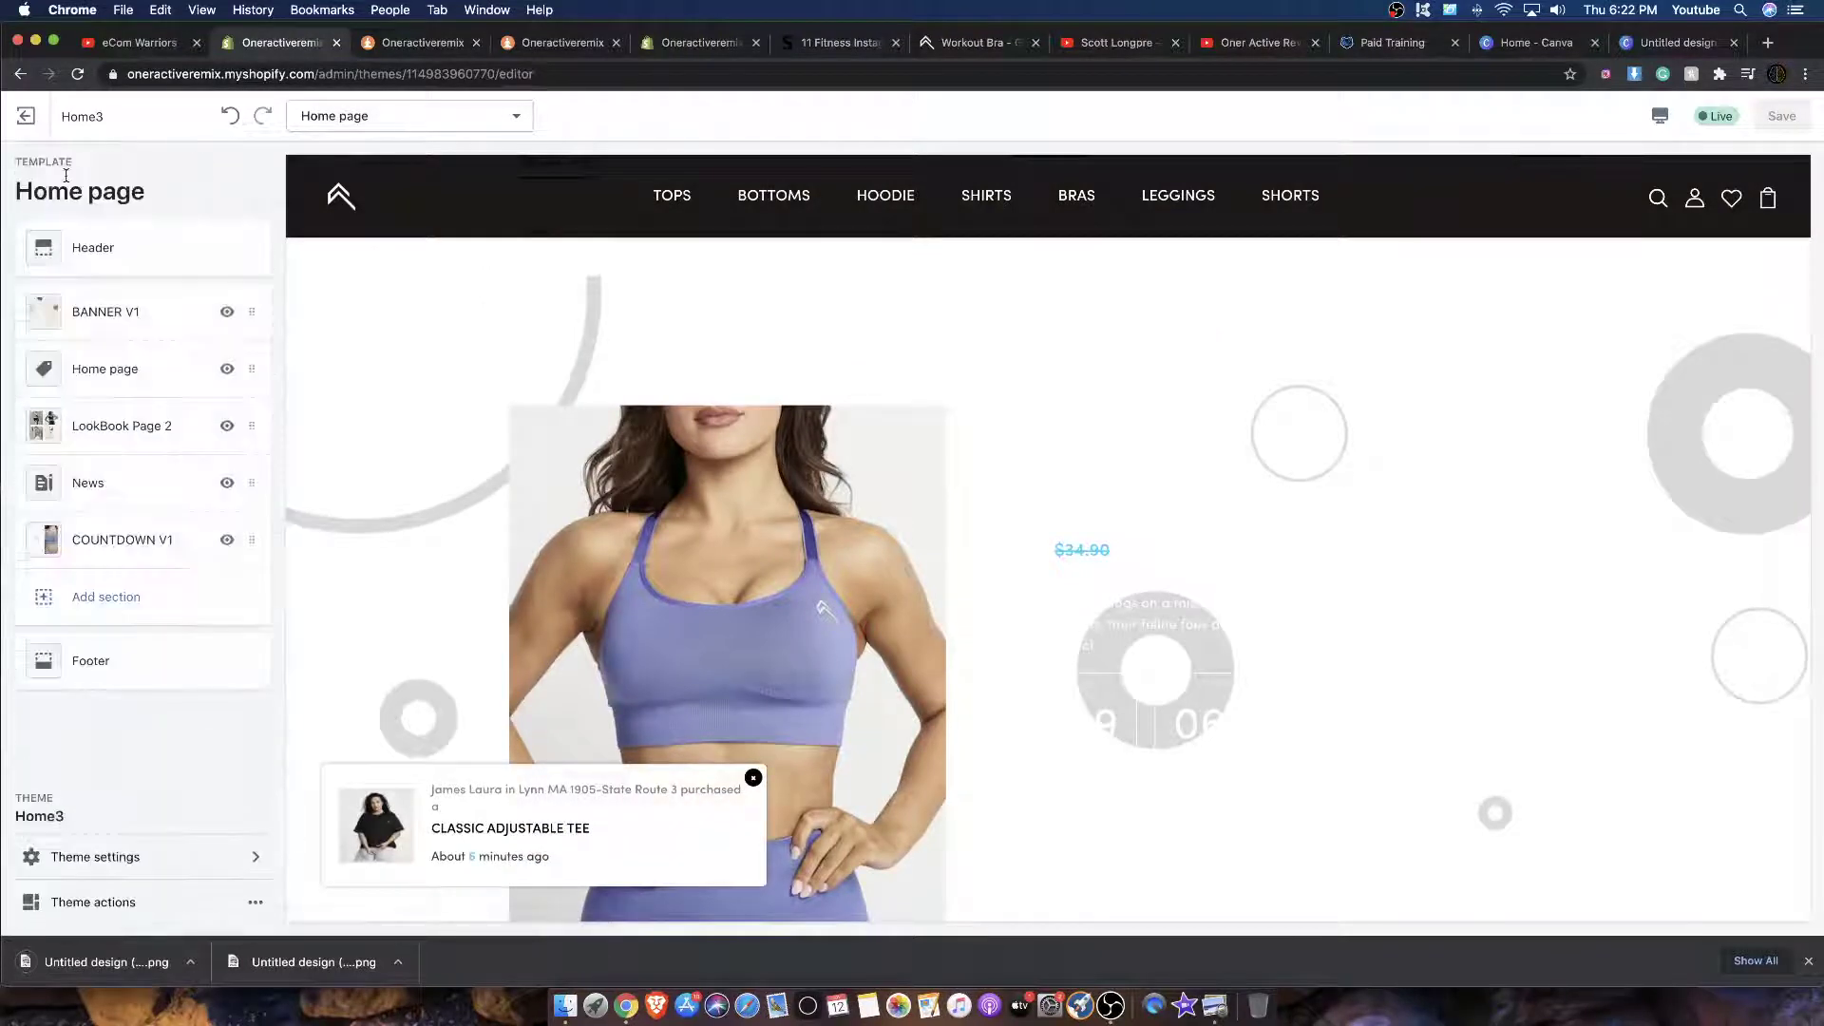
click(119, 538)
click(71, 468)
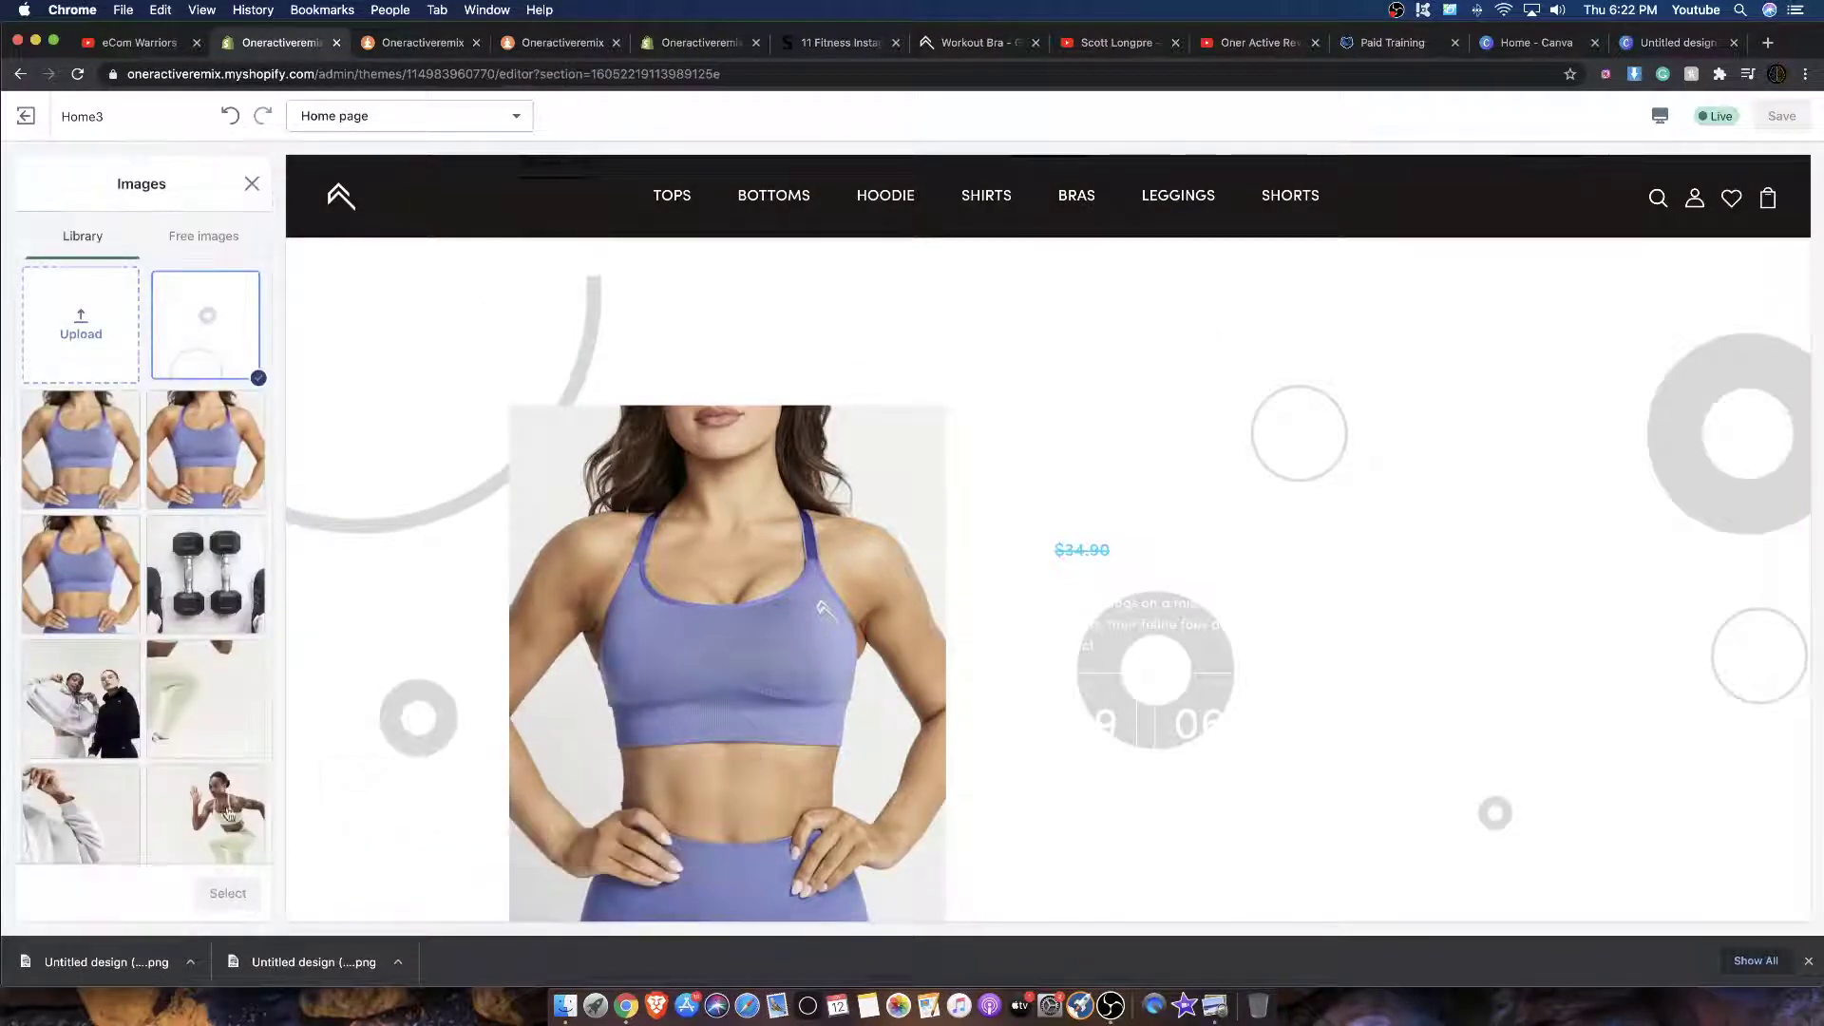
Step: Upload the black design as the Countdown V1 background and check how the section's text reads over it
drag(90, 331, 81, 326)
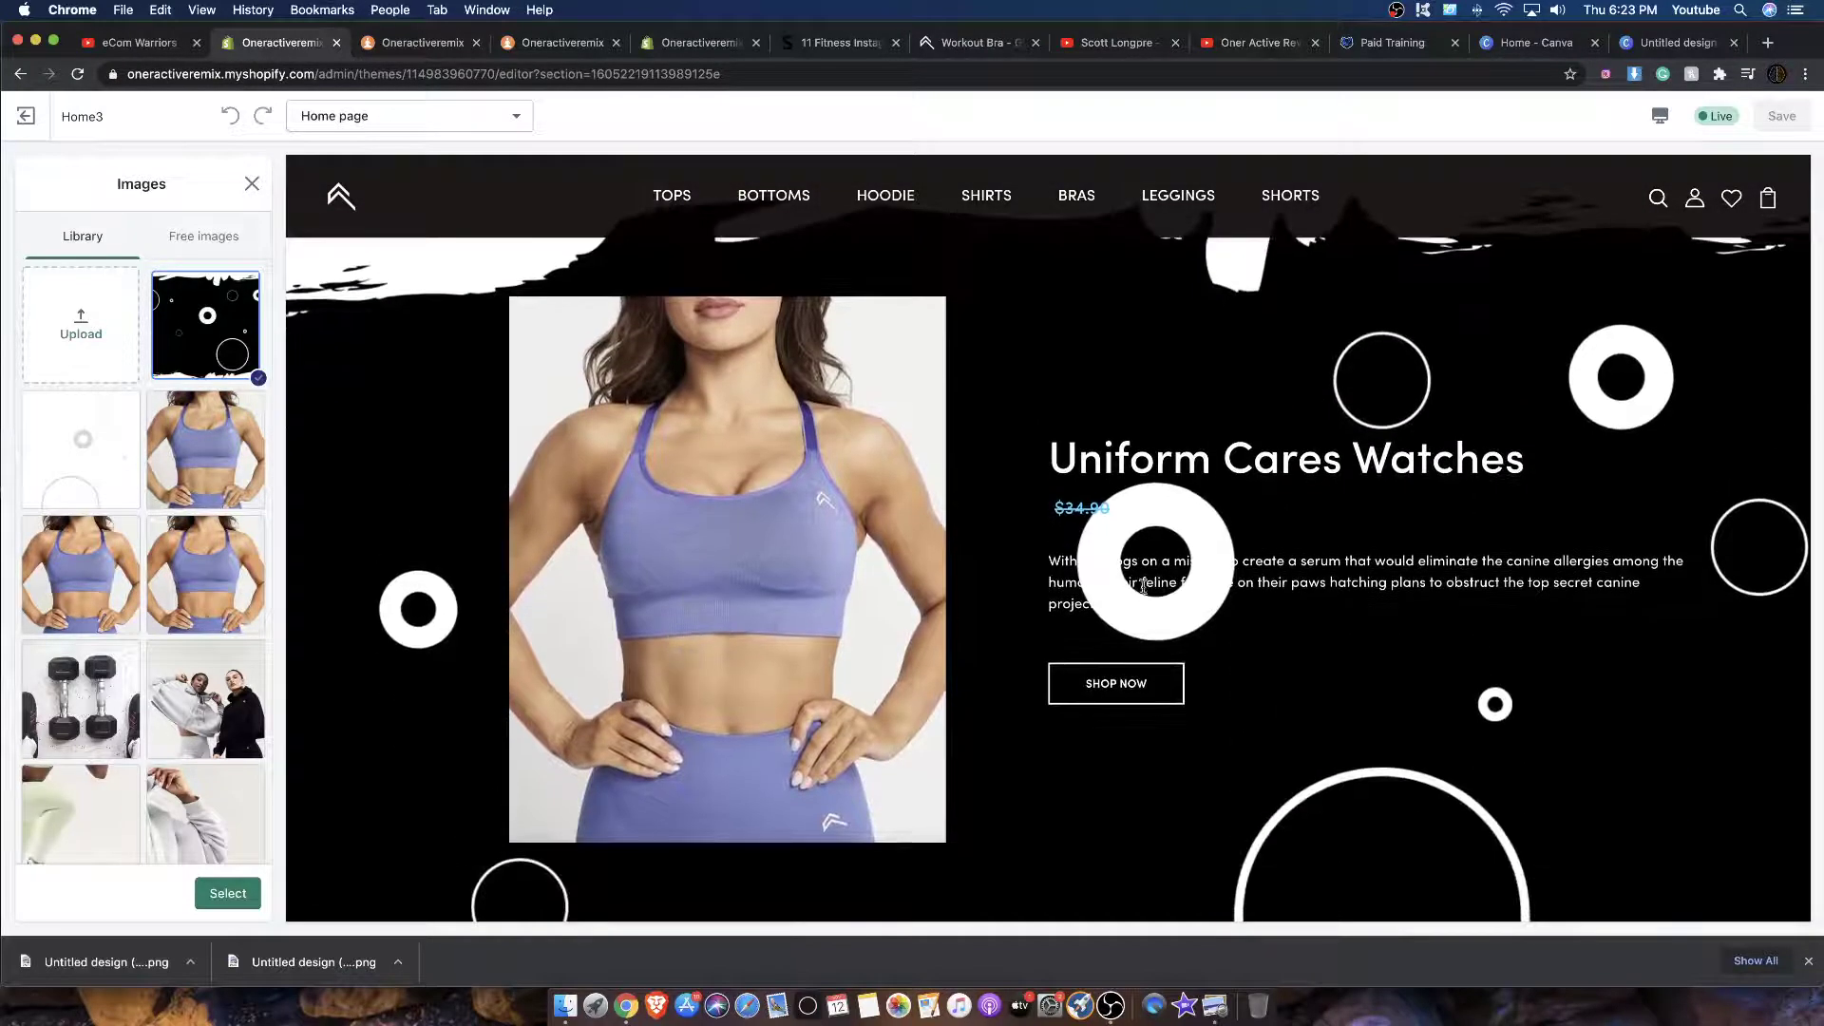
drag(1328, 562, 1095, 551)
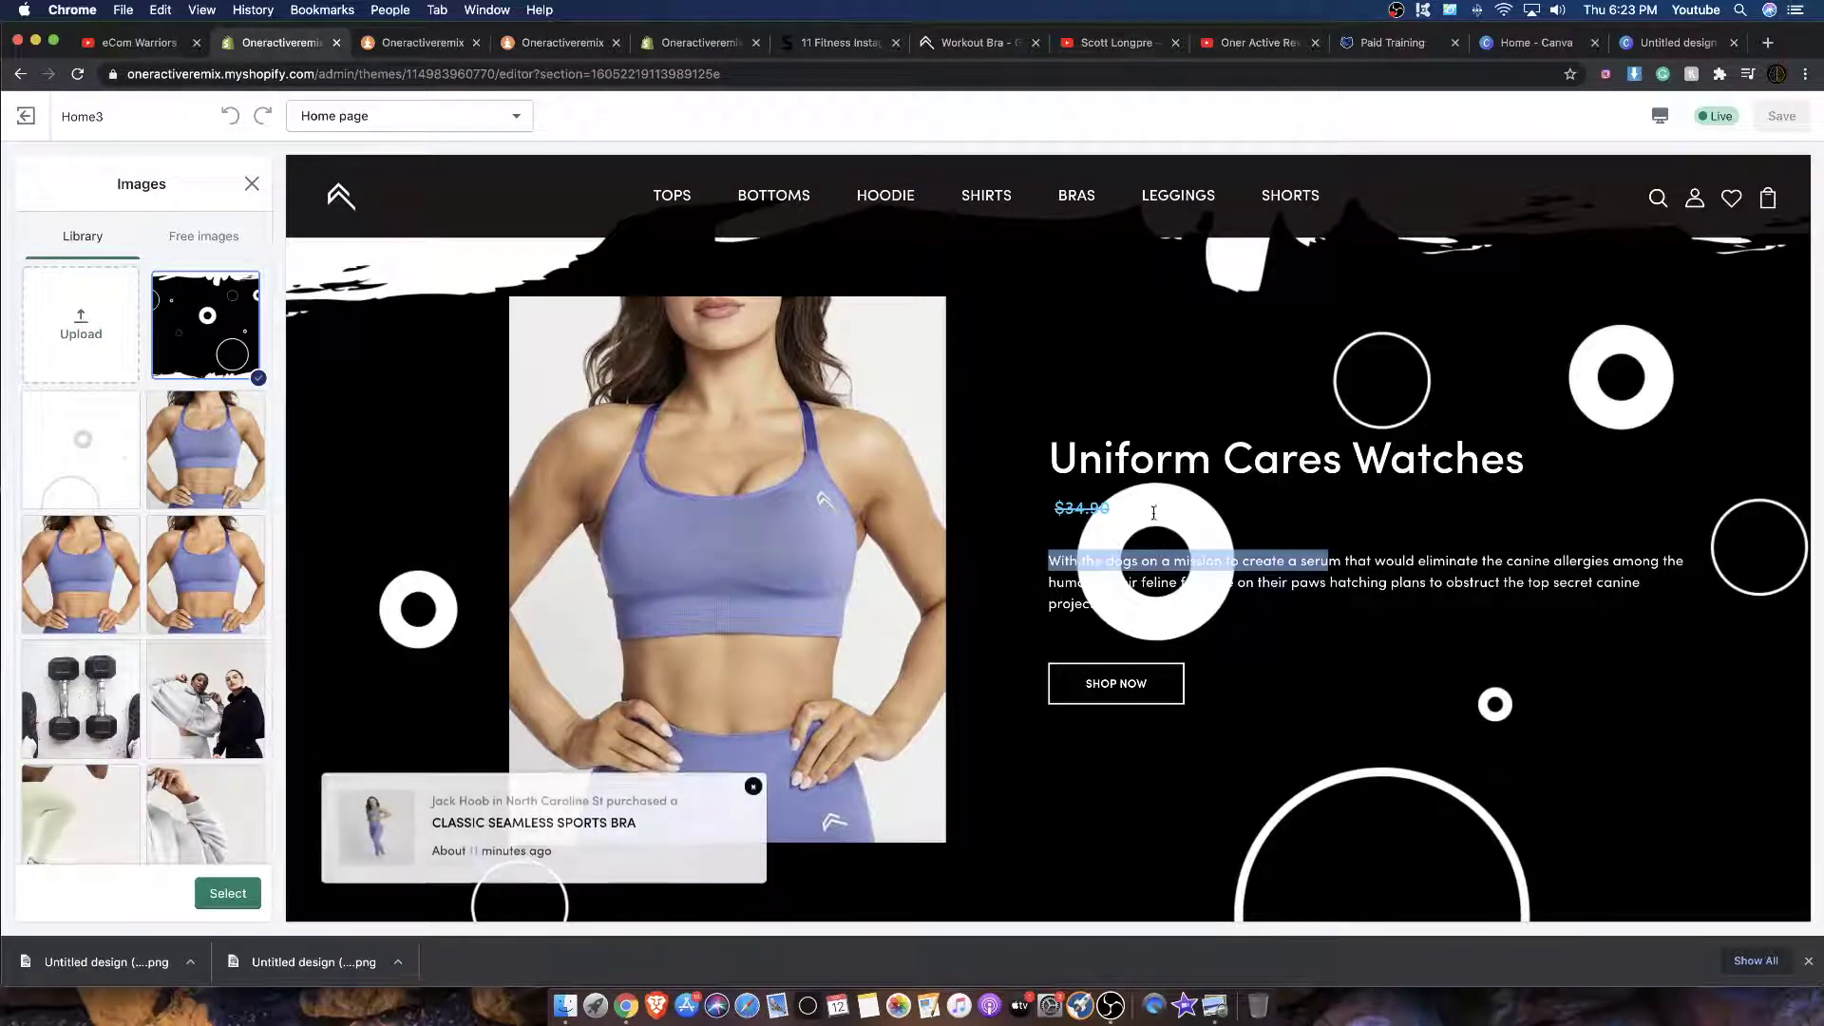
click(1083, 535)
scroll(1171, 551, up, 3)
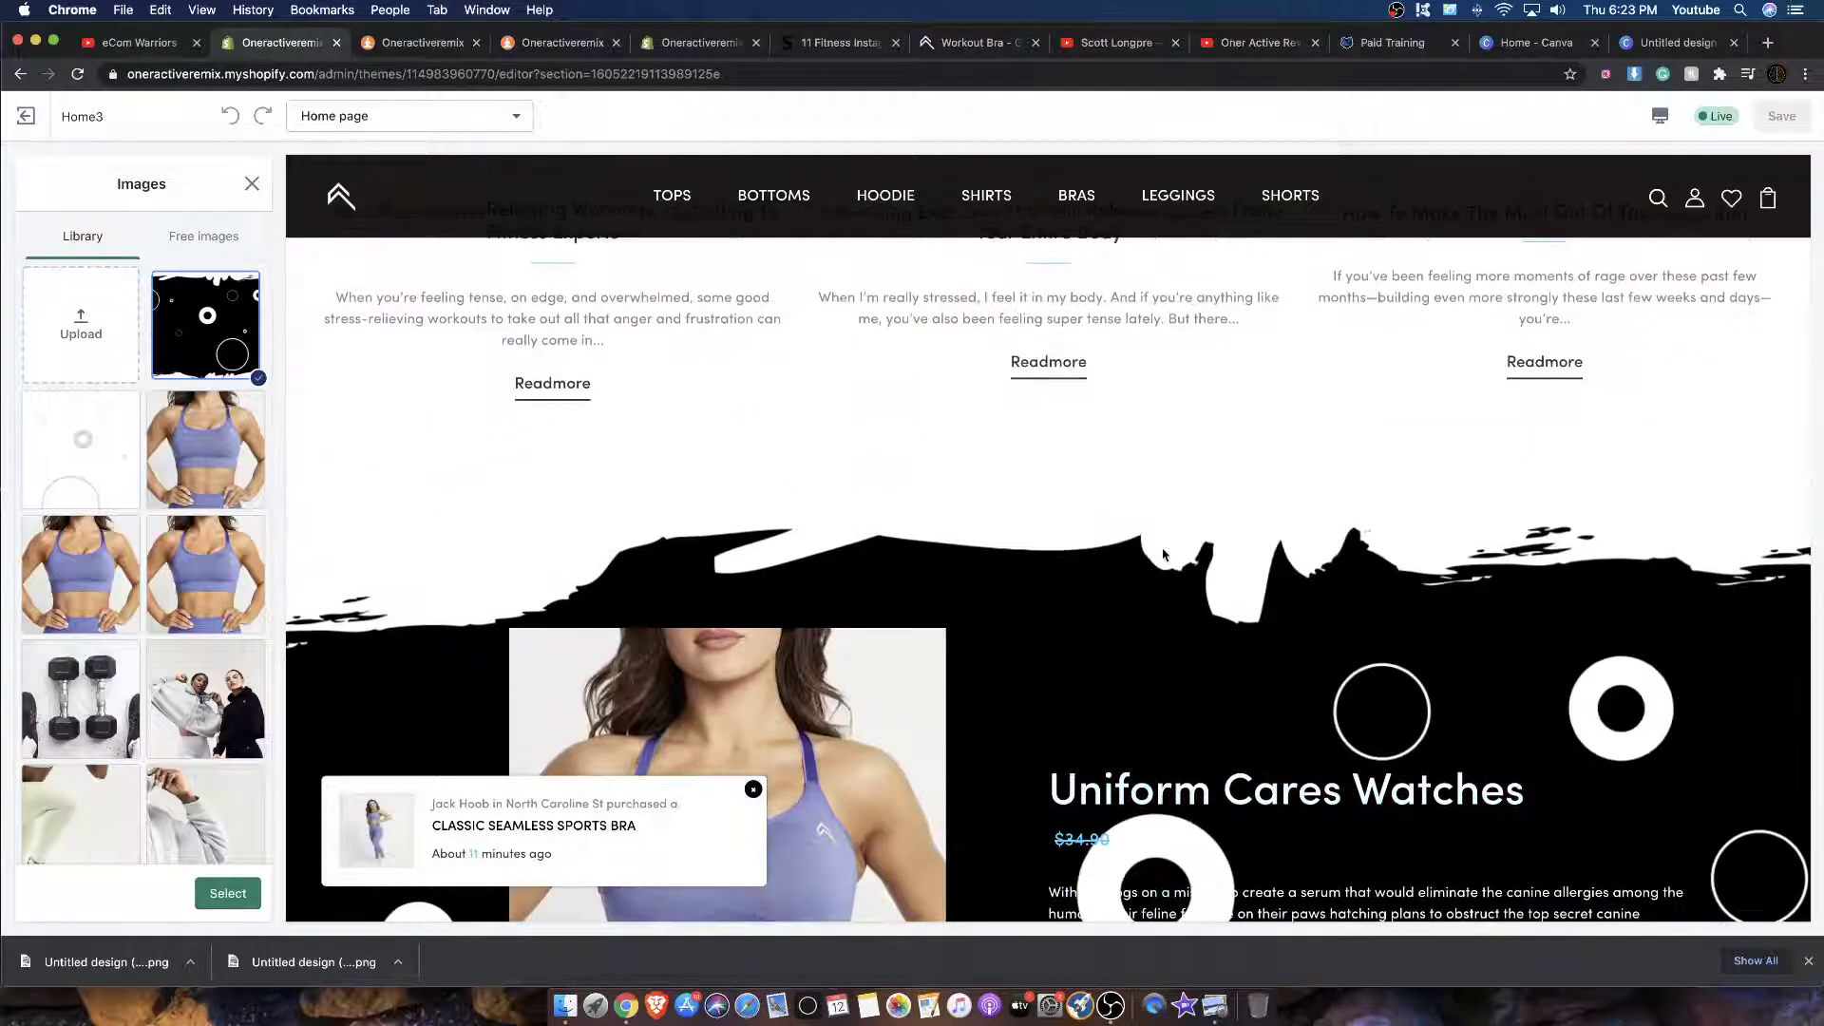
scroll(1163, 555, down, 4)
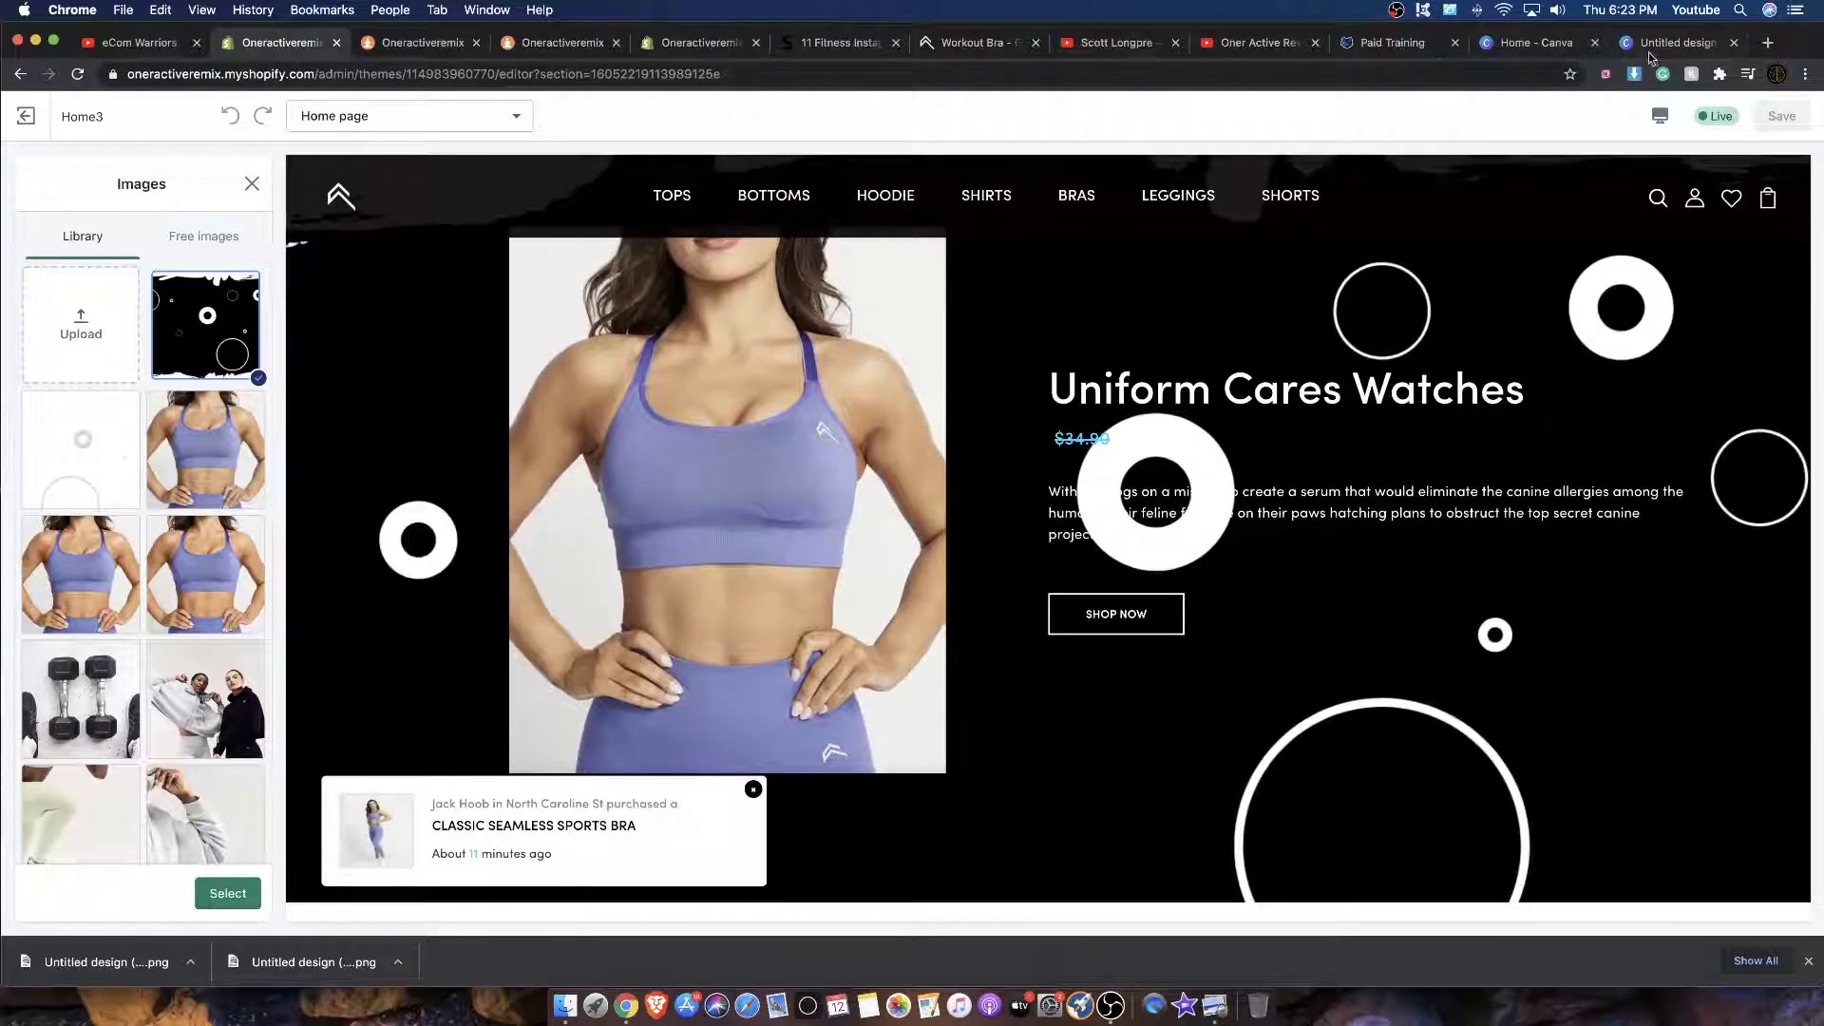
scroll(904, 260, up, 2)
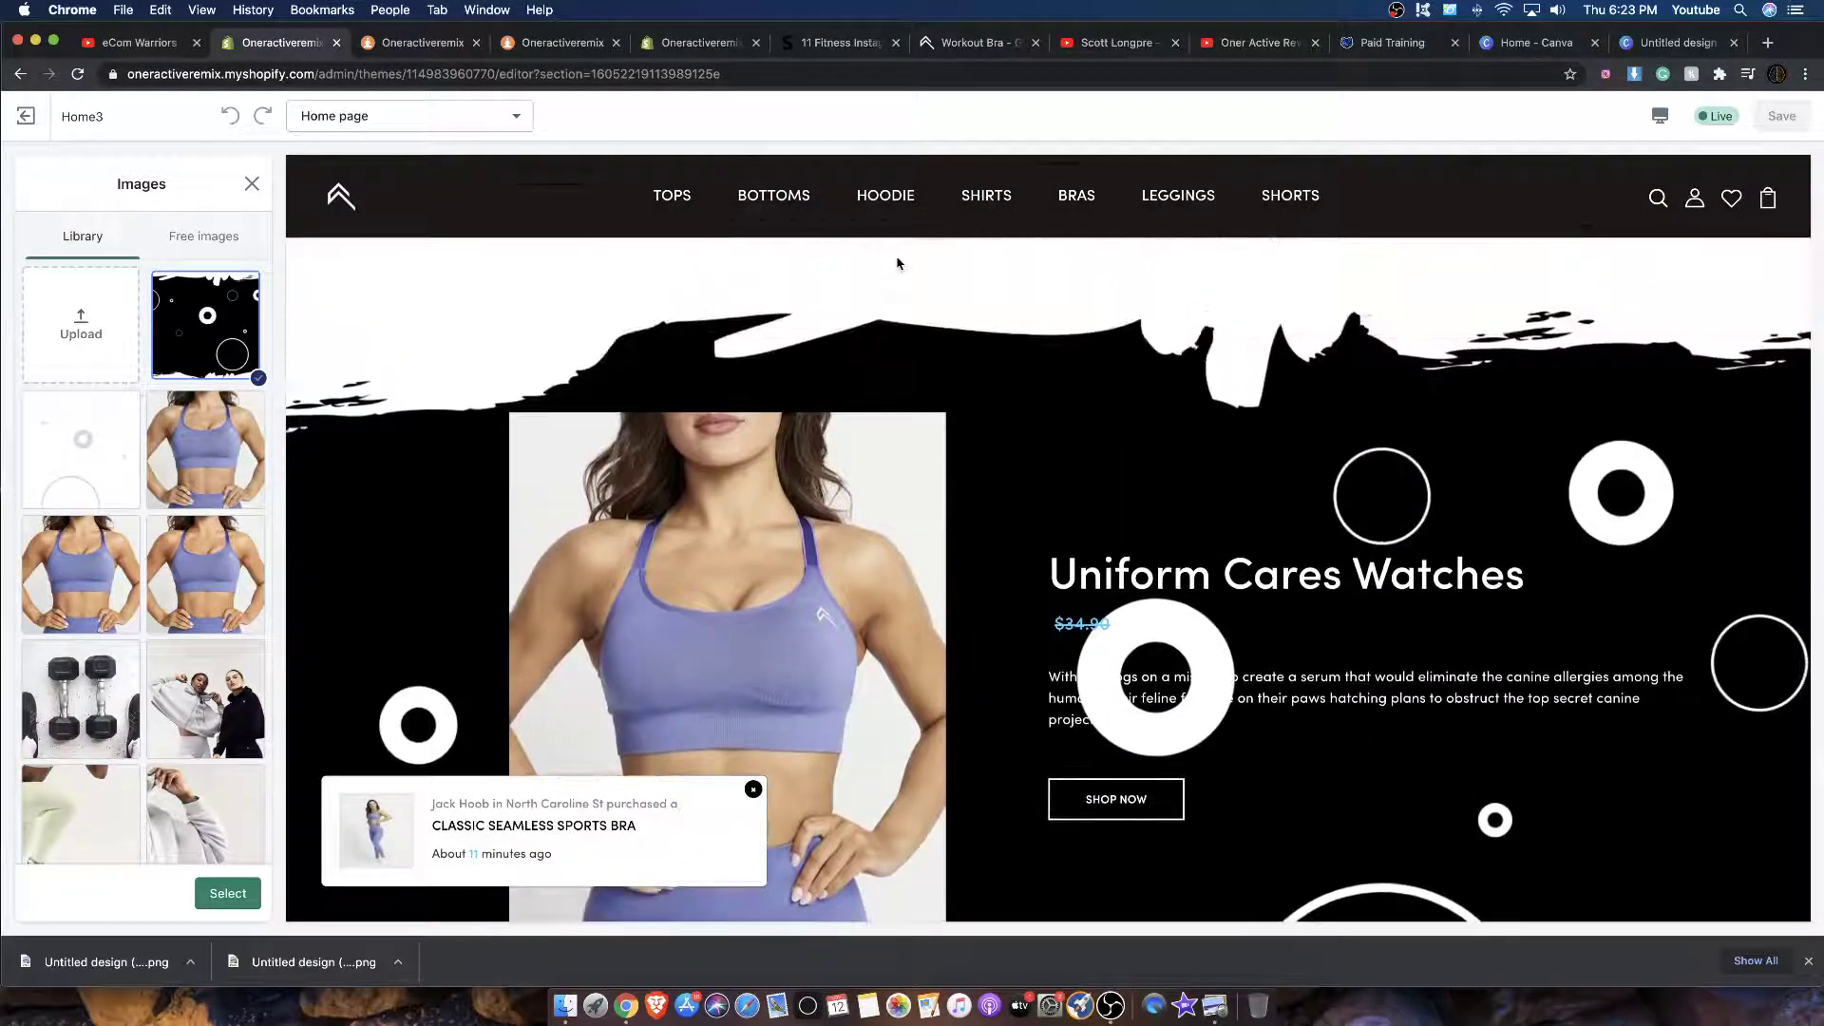
Step: Switch back to the Canva design and change the page background colour to light grey
click(1658, 42)
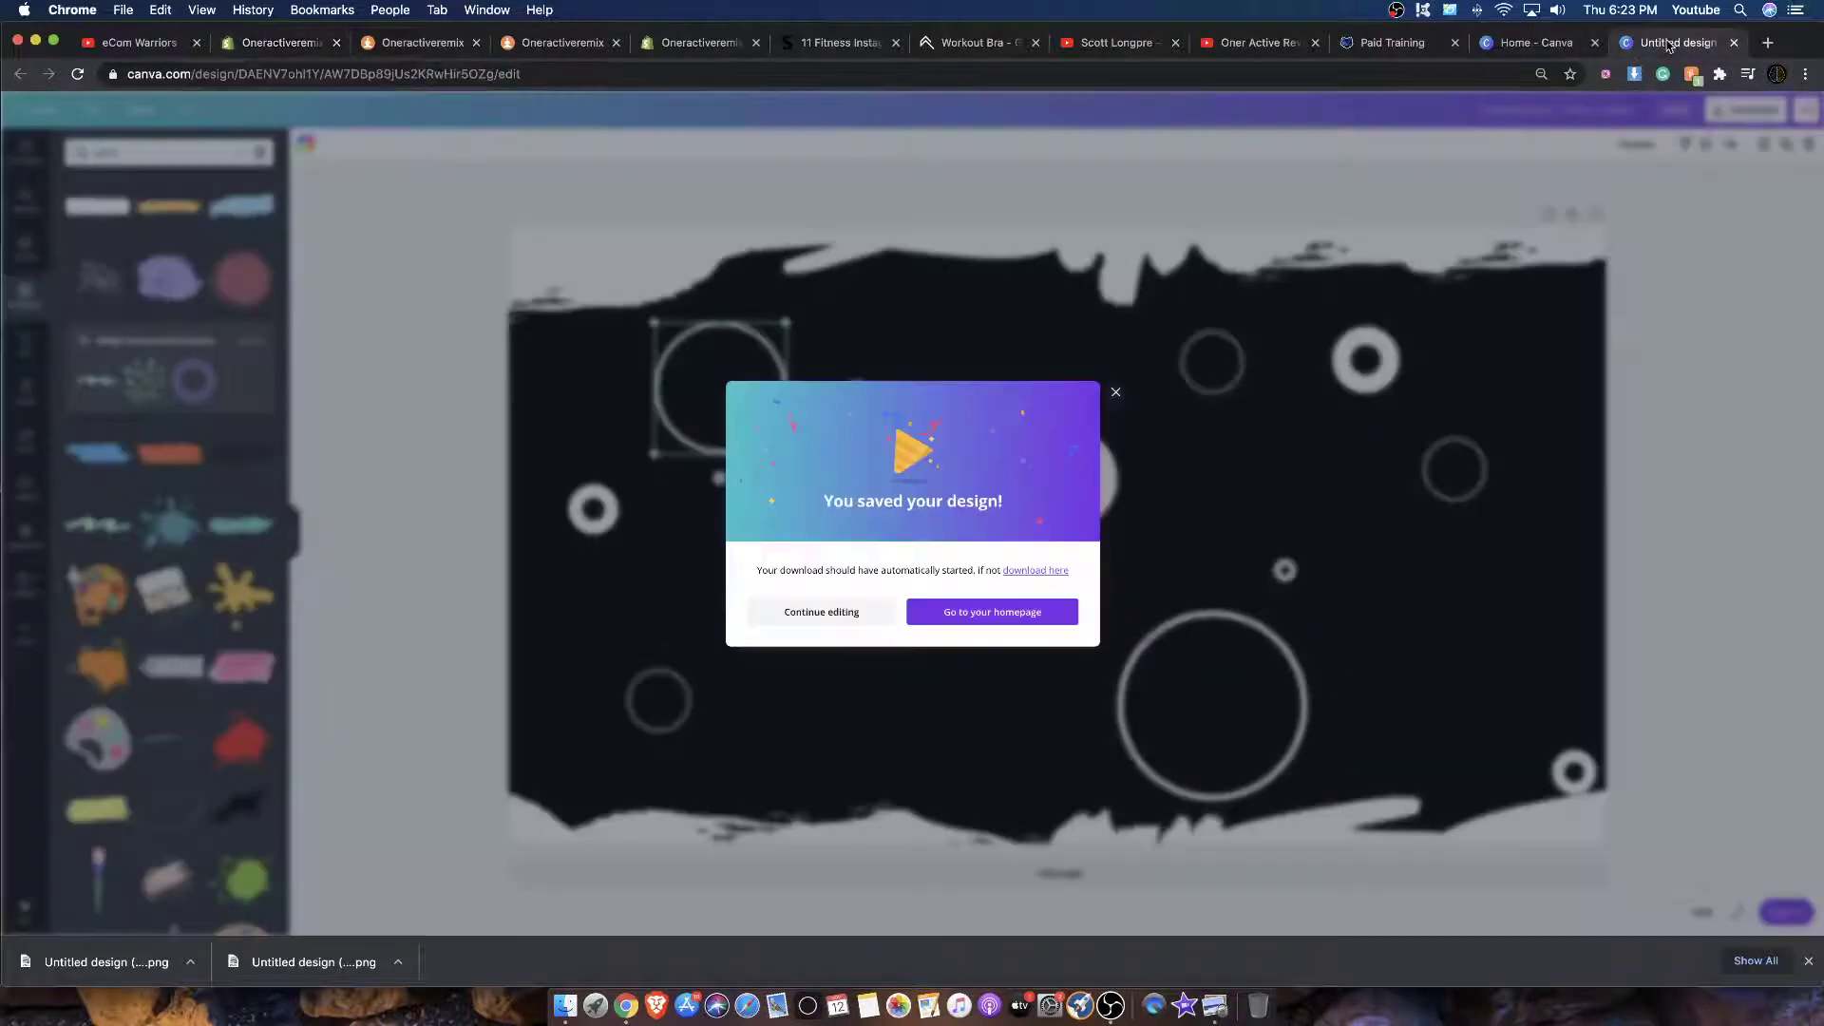
click(1187, 430)
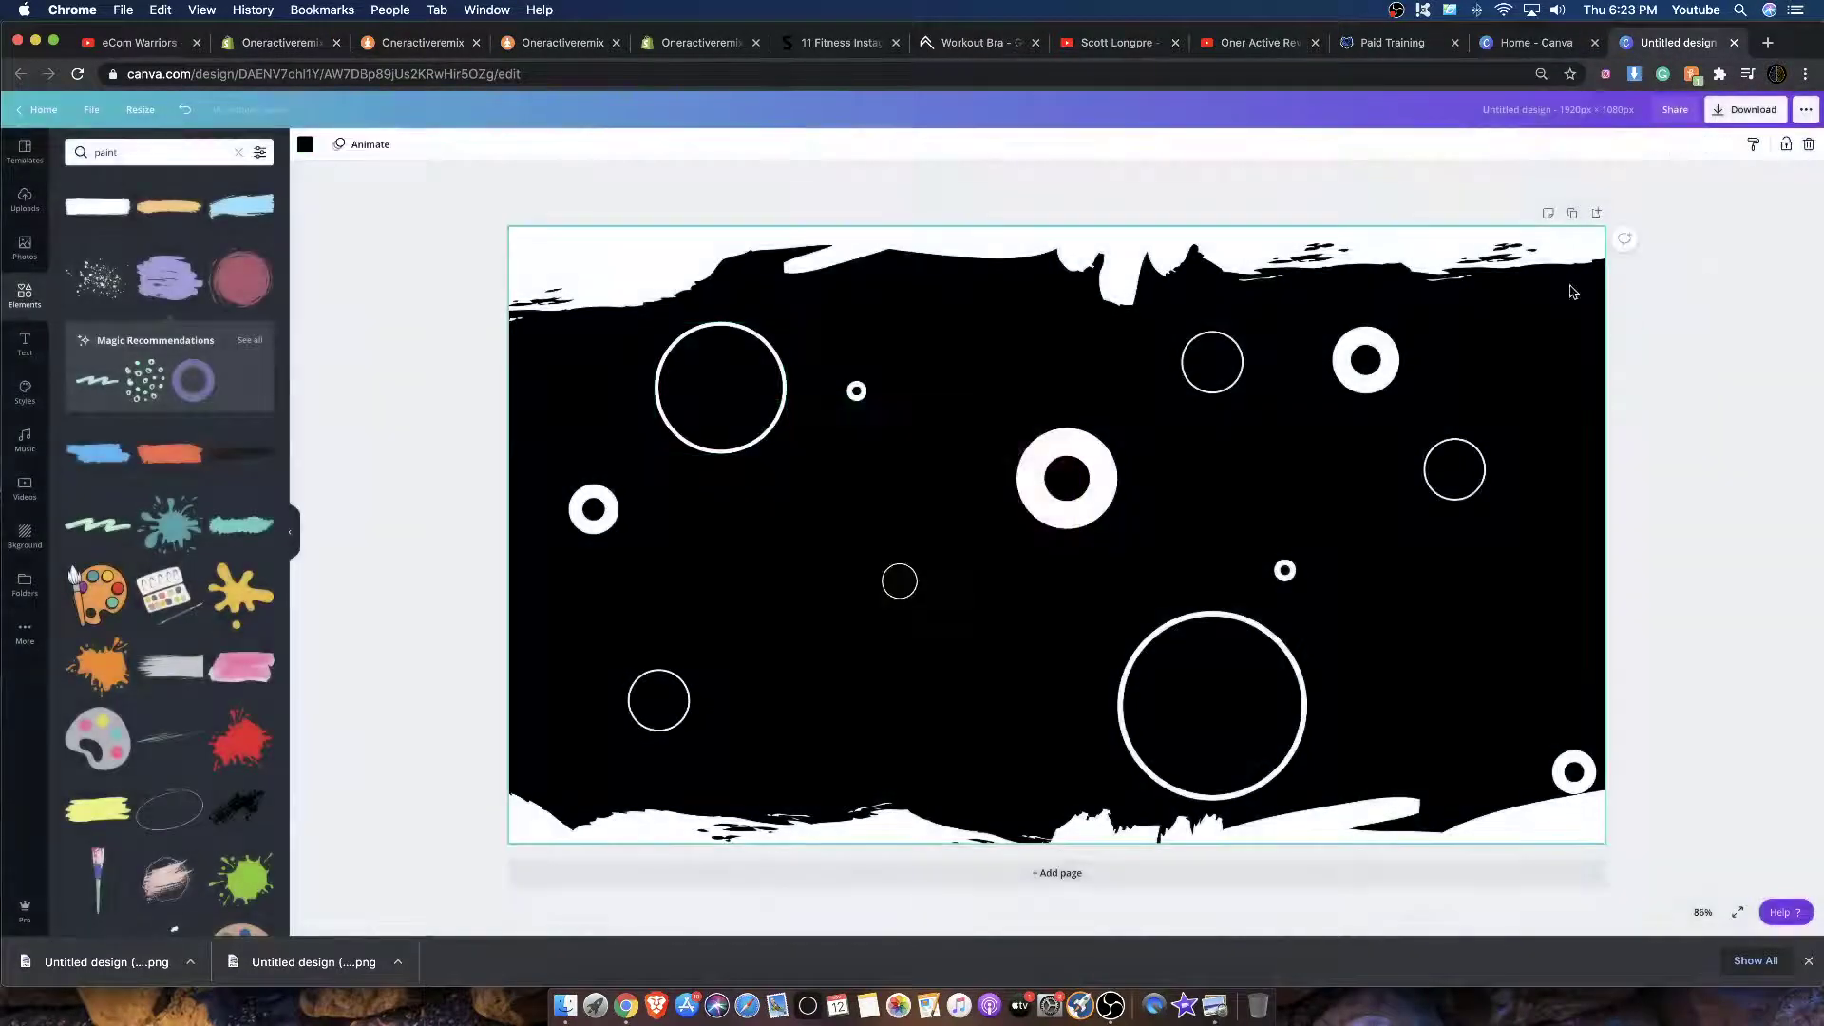
key(Delete)
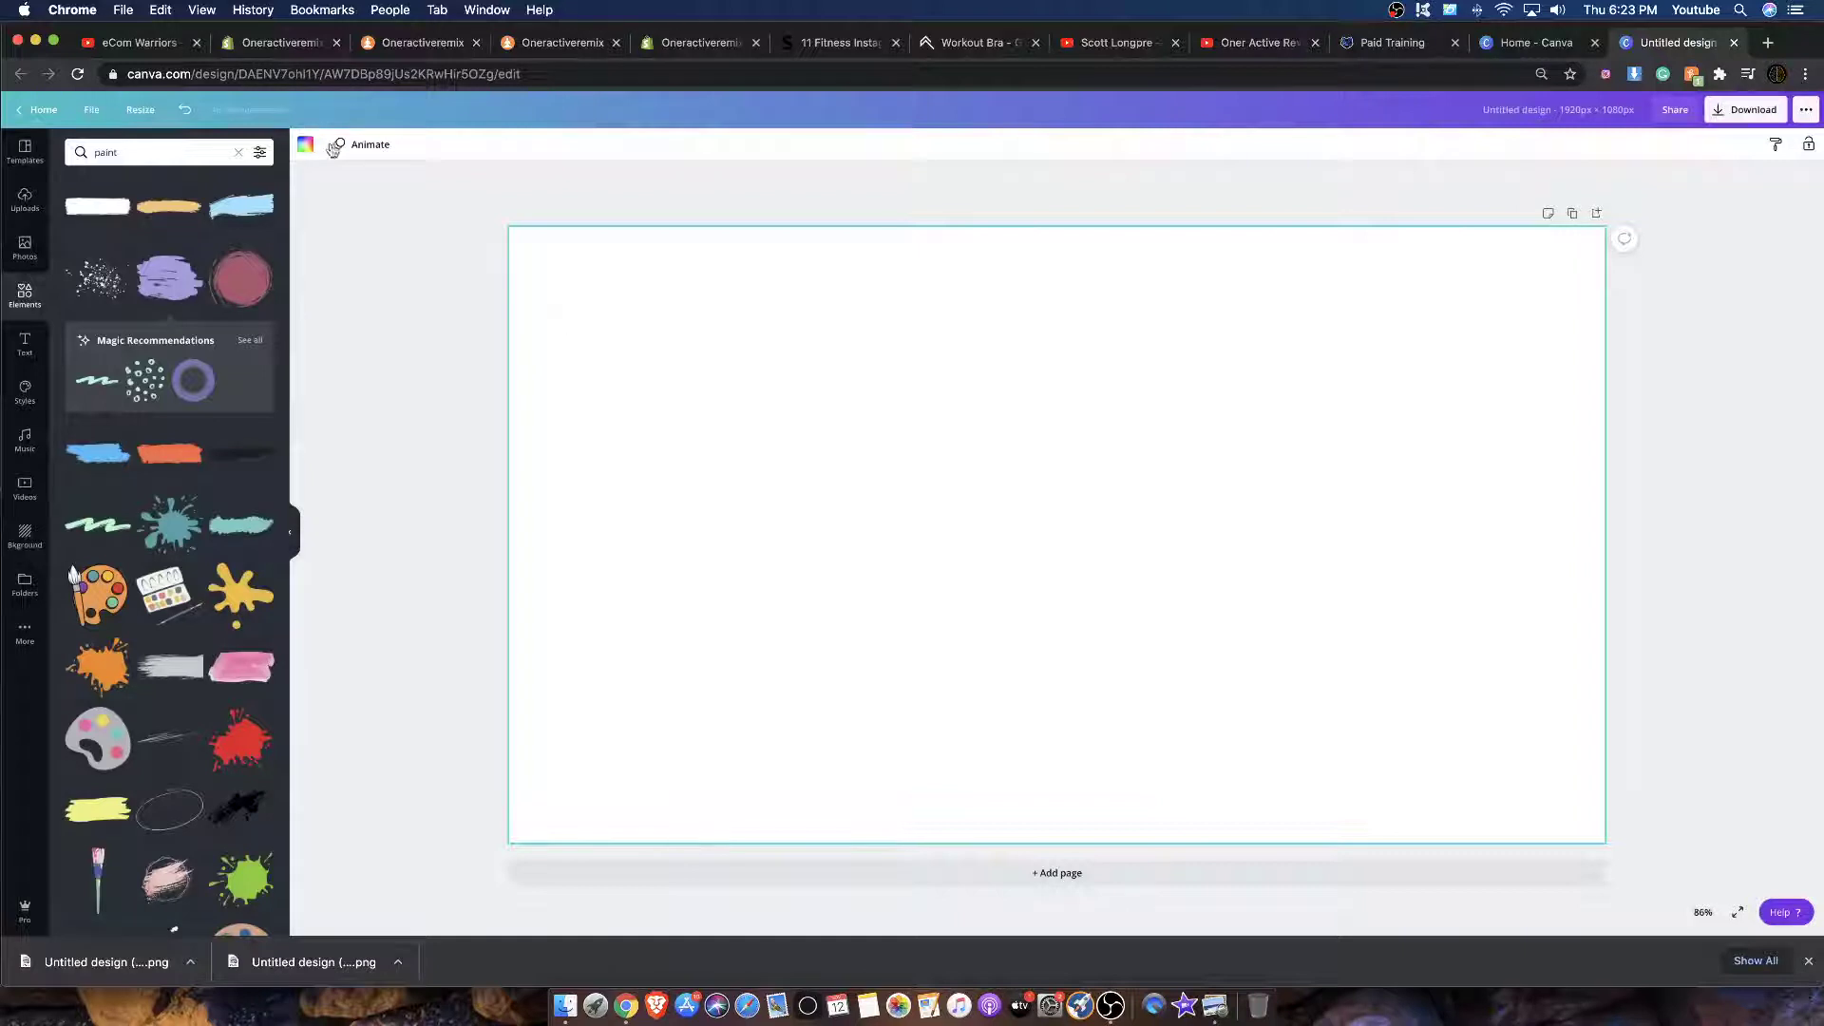
click(298, 144)
click(221, 409)
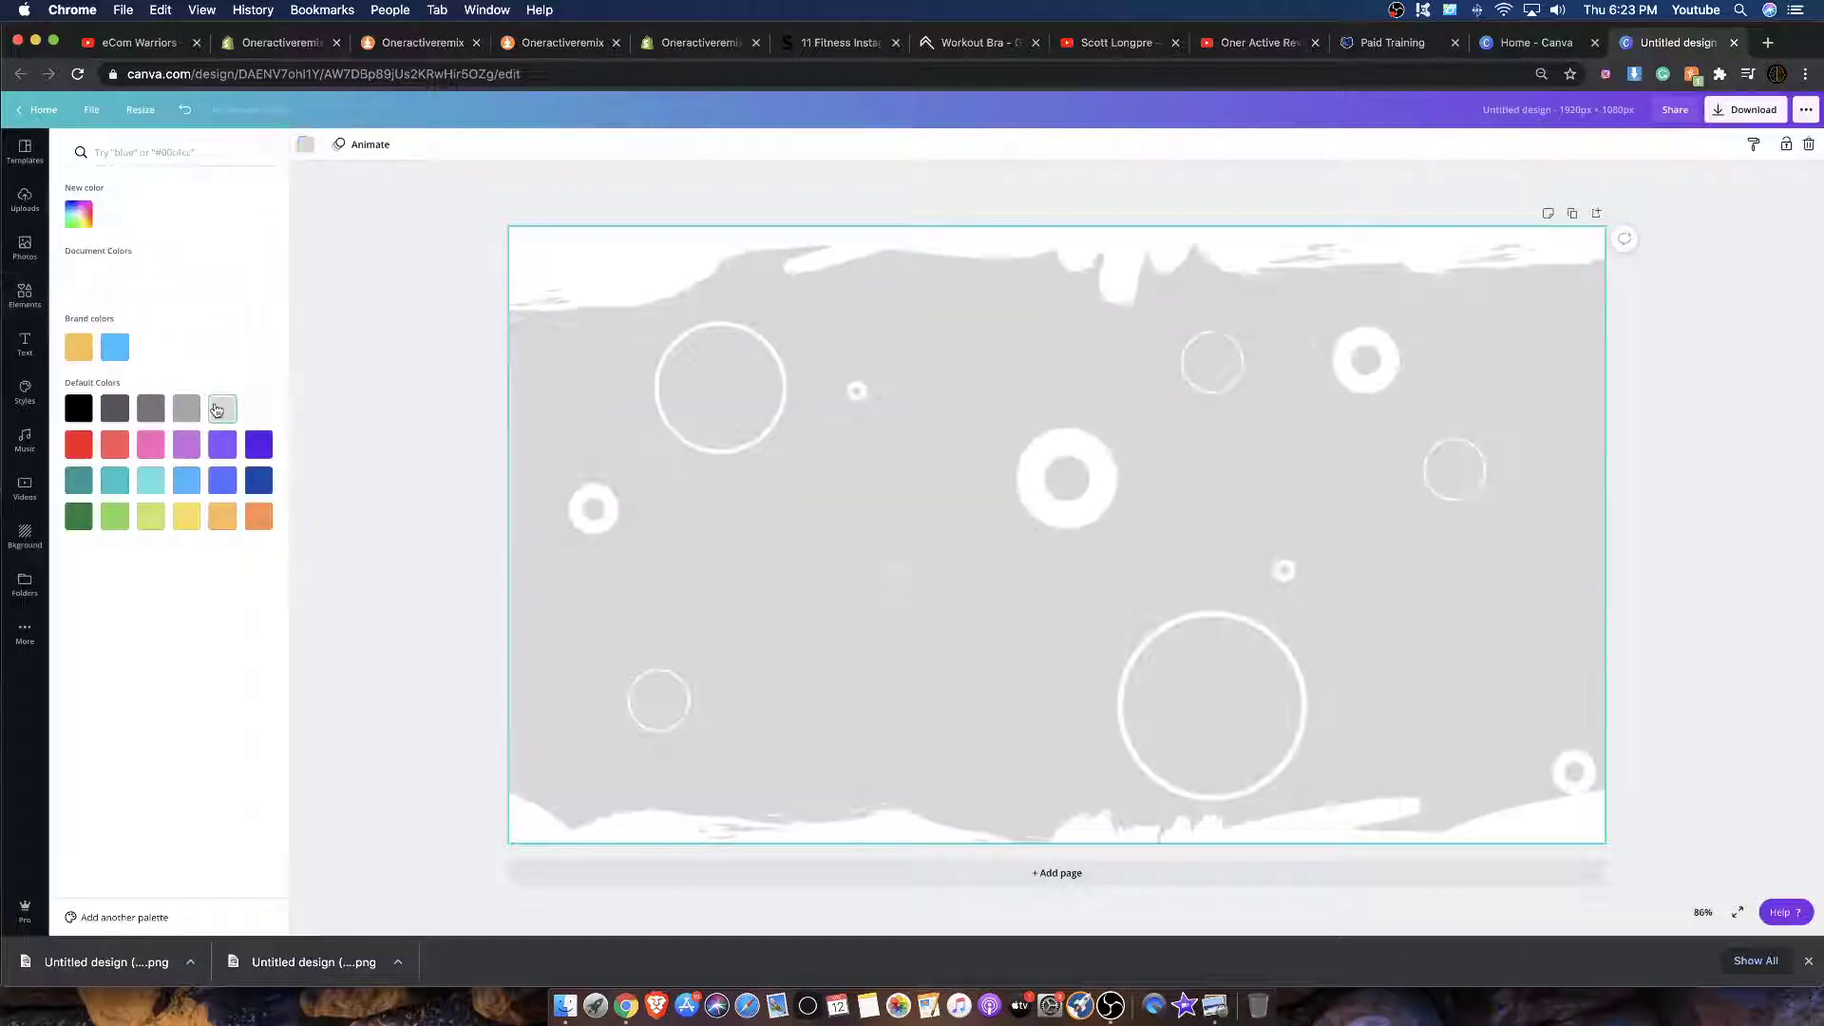
Step: Shrink the central ring, enlarge the left ring halfway off the page's left edge, and download the design as a PNG
drag(1105, 436, 1026, 489)
drag(597, 509, 508, 517)
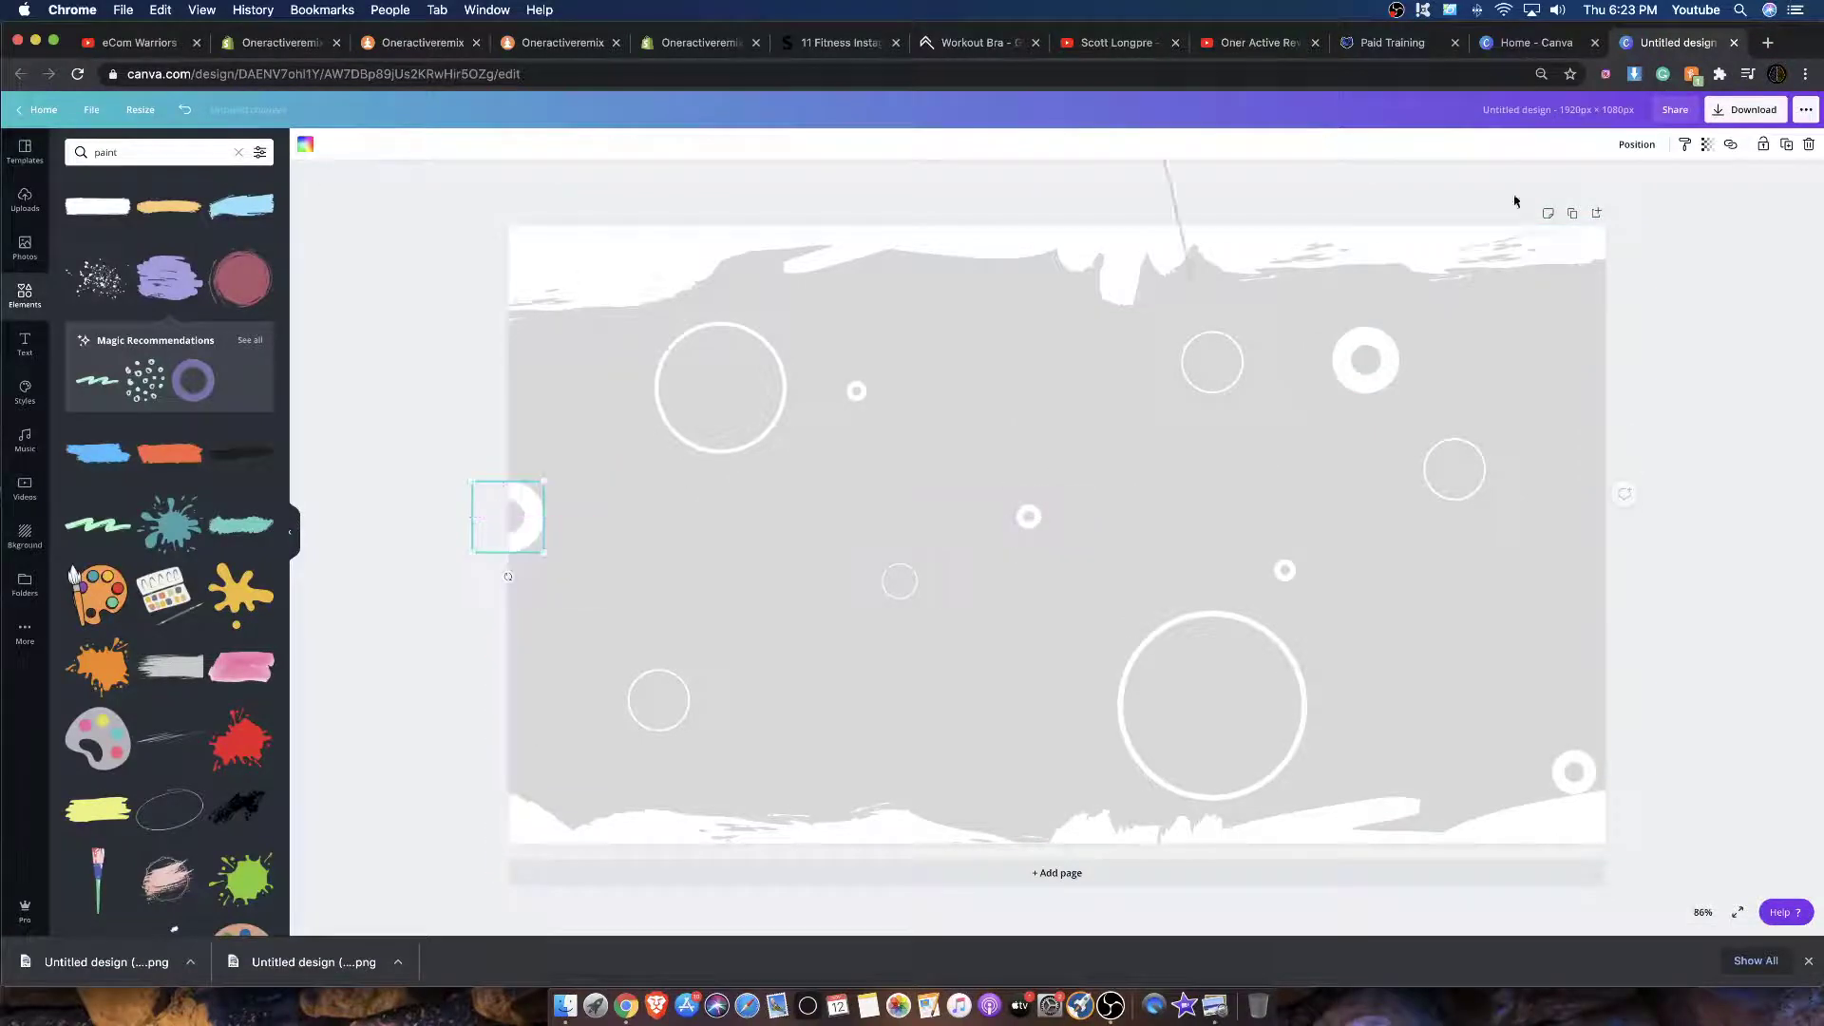
click(1744, 110)
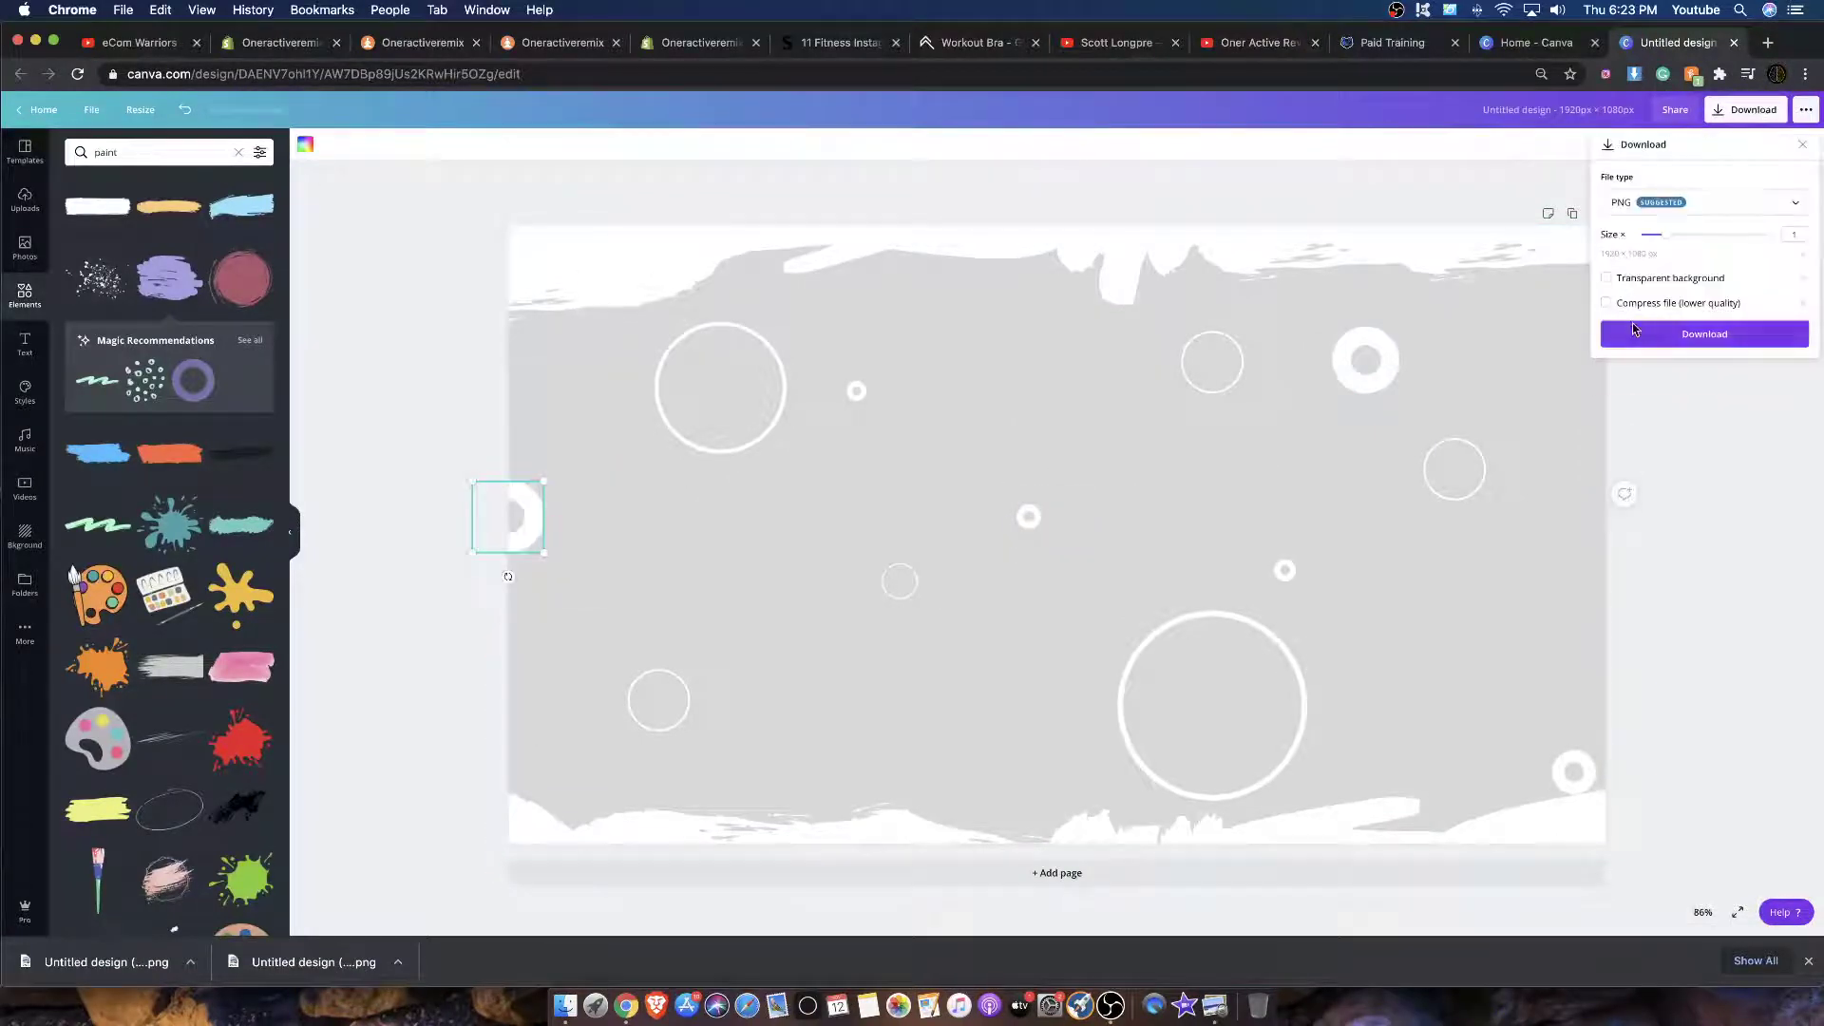
click(1634, 329)
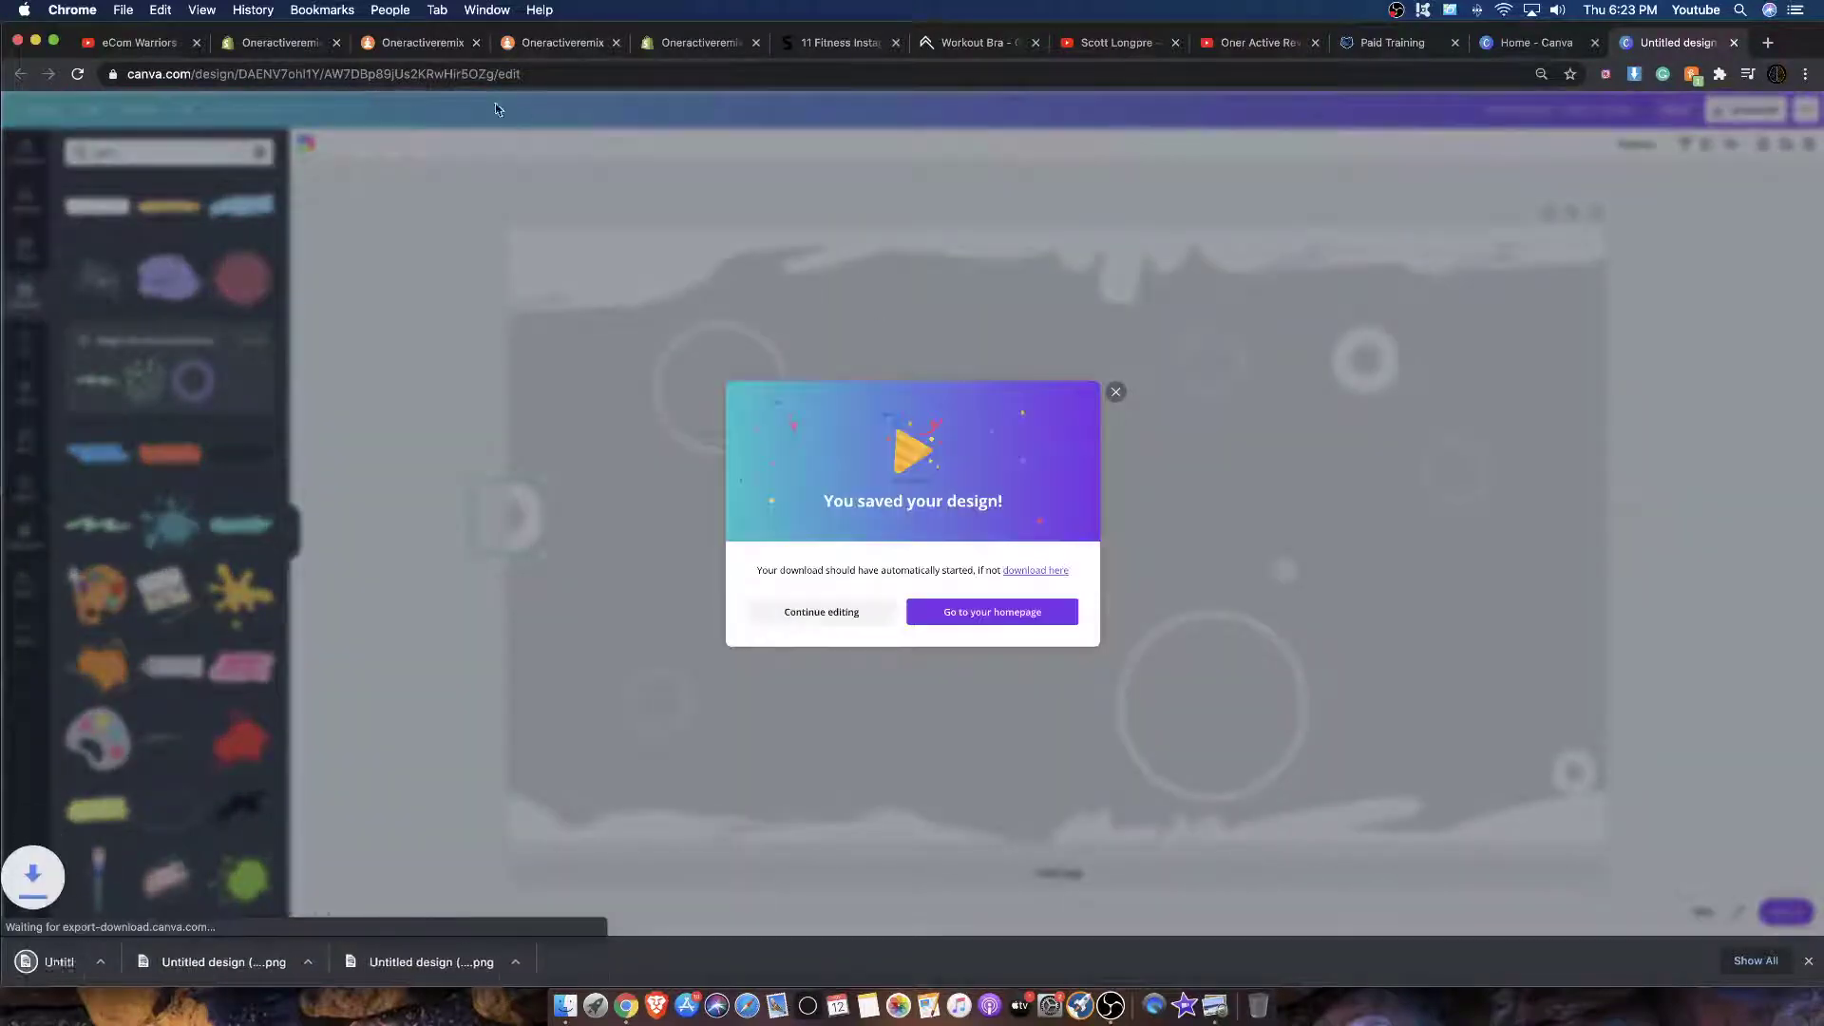
Step: Switch to the Shopify theme editor, upload the light grey design, and apply it as the Countdown V1 background image
click(283, 43)
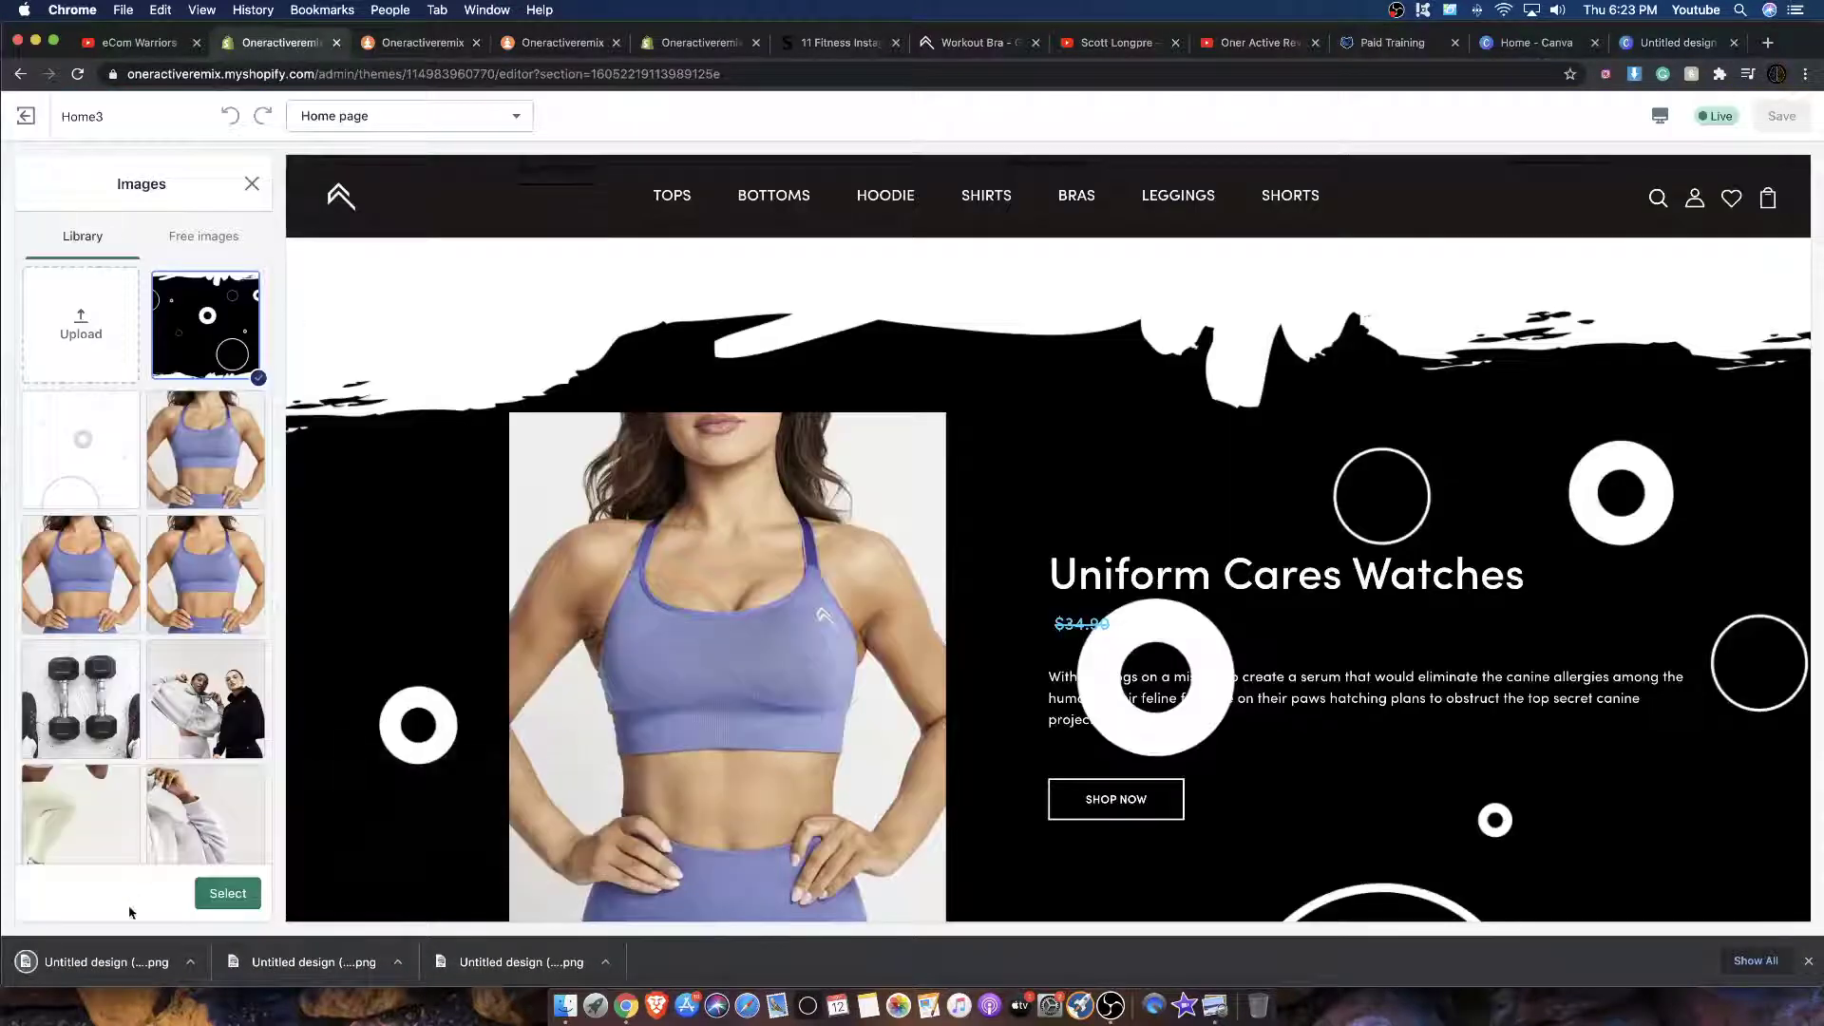
drag(100, 961, 75, 302)
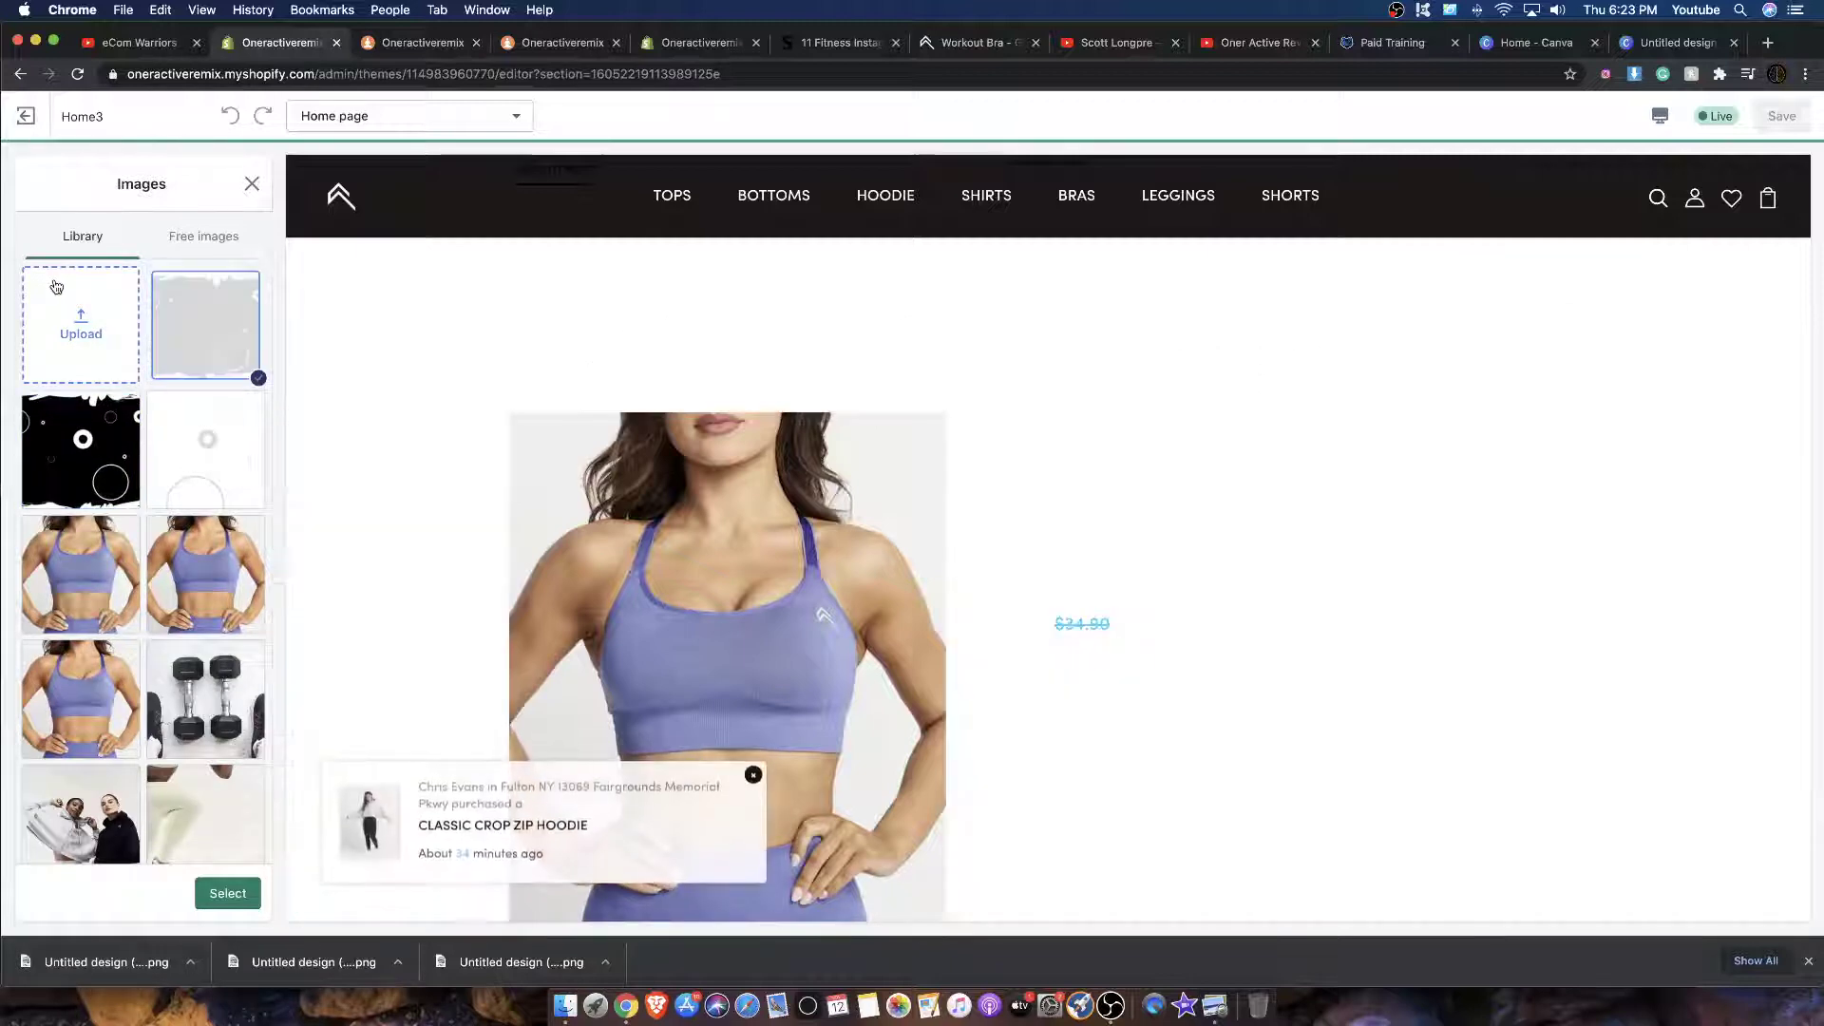
scroll(558, 472, down, 10)
scroll(785, 493, up, 6)
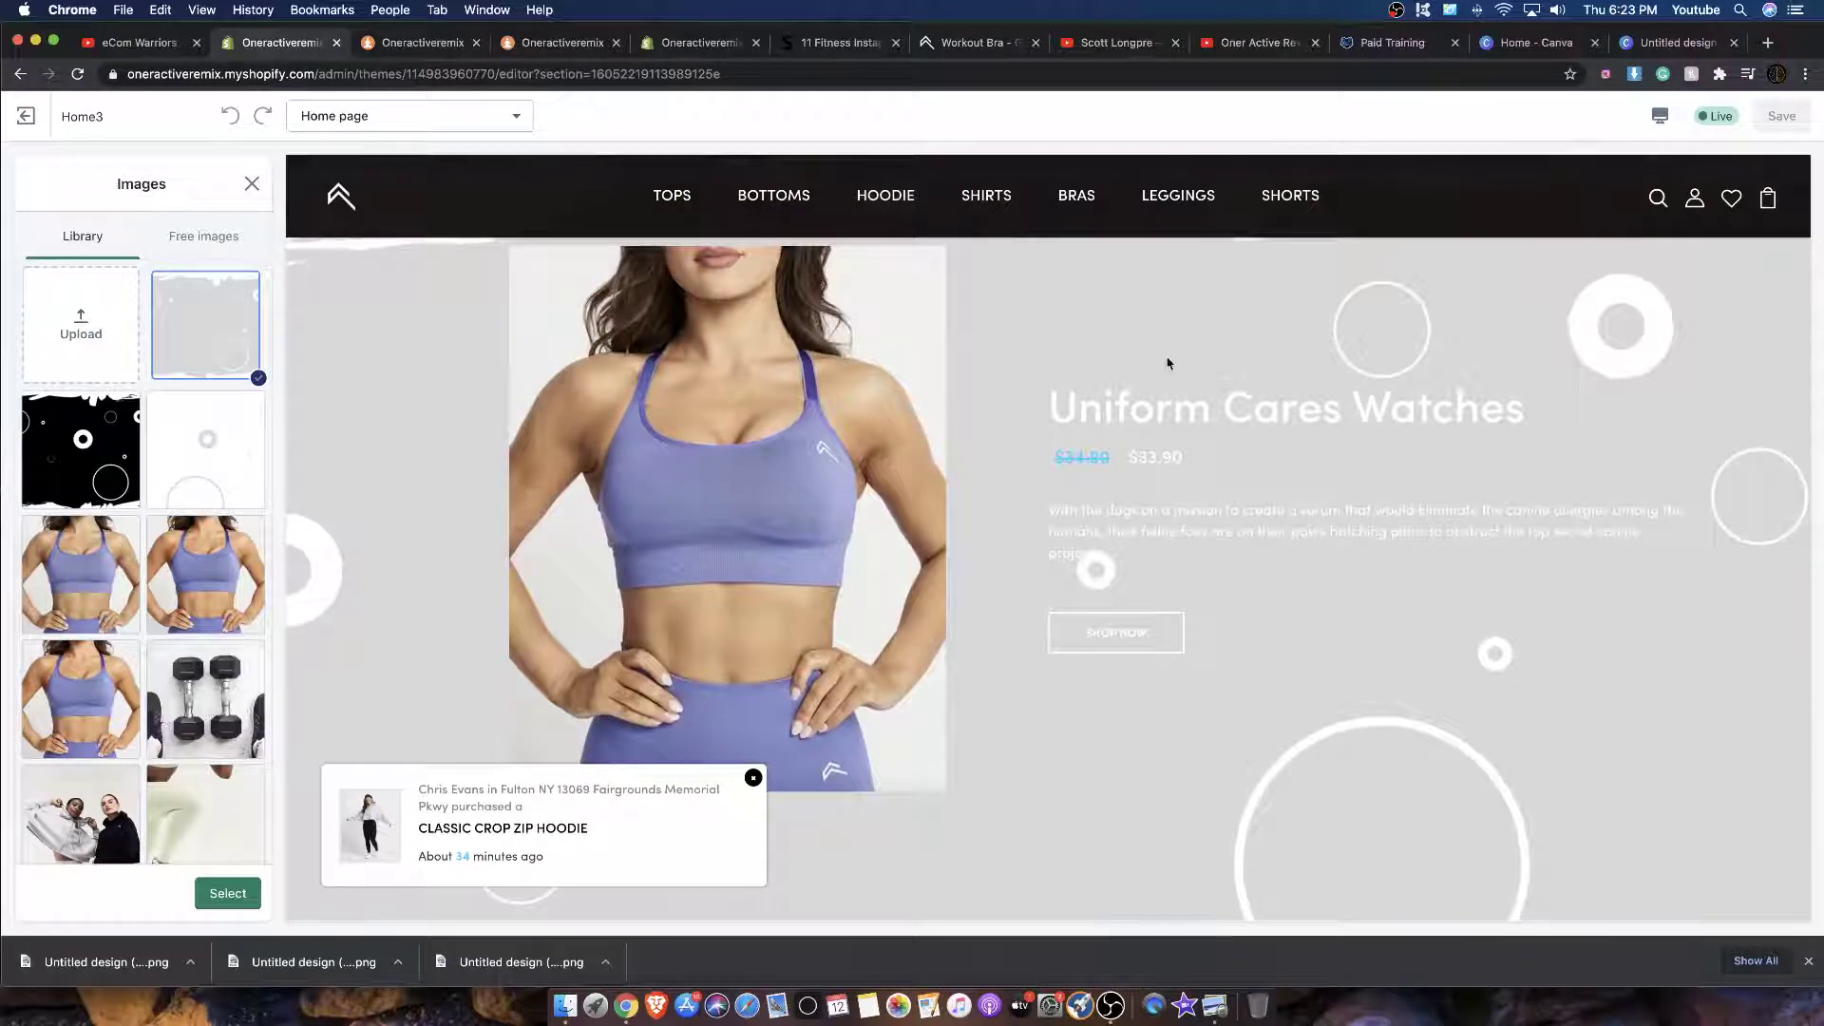
scroll(1168, 361, up, 3)
scroll(1165, 359, down, 7)
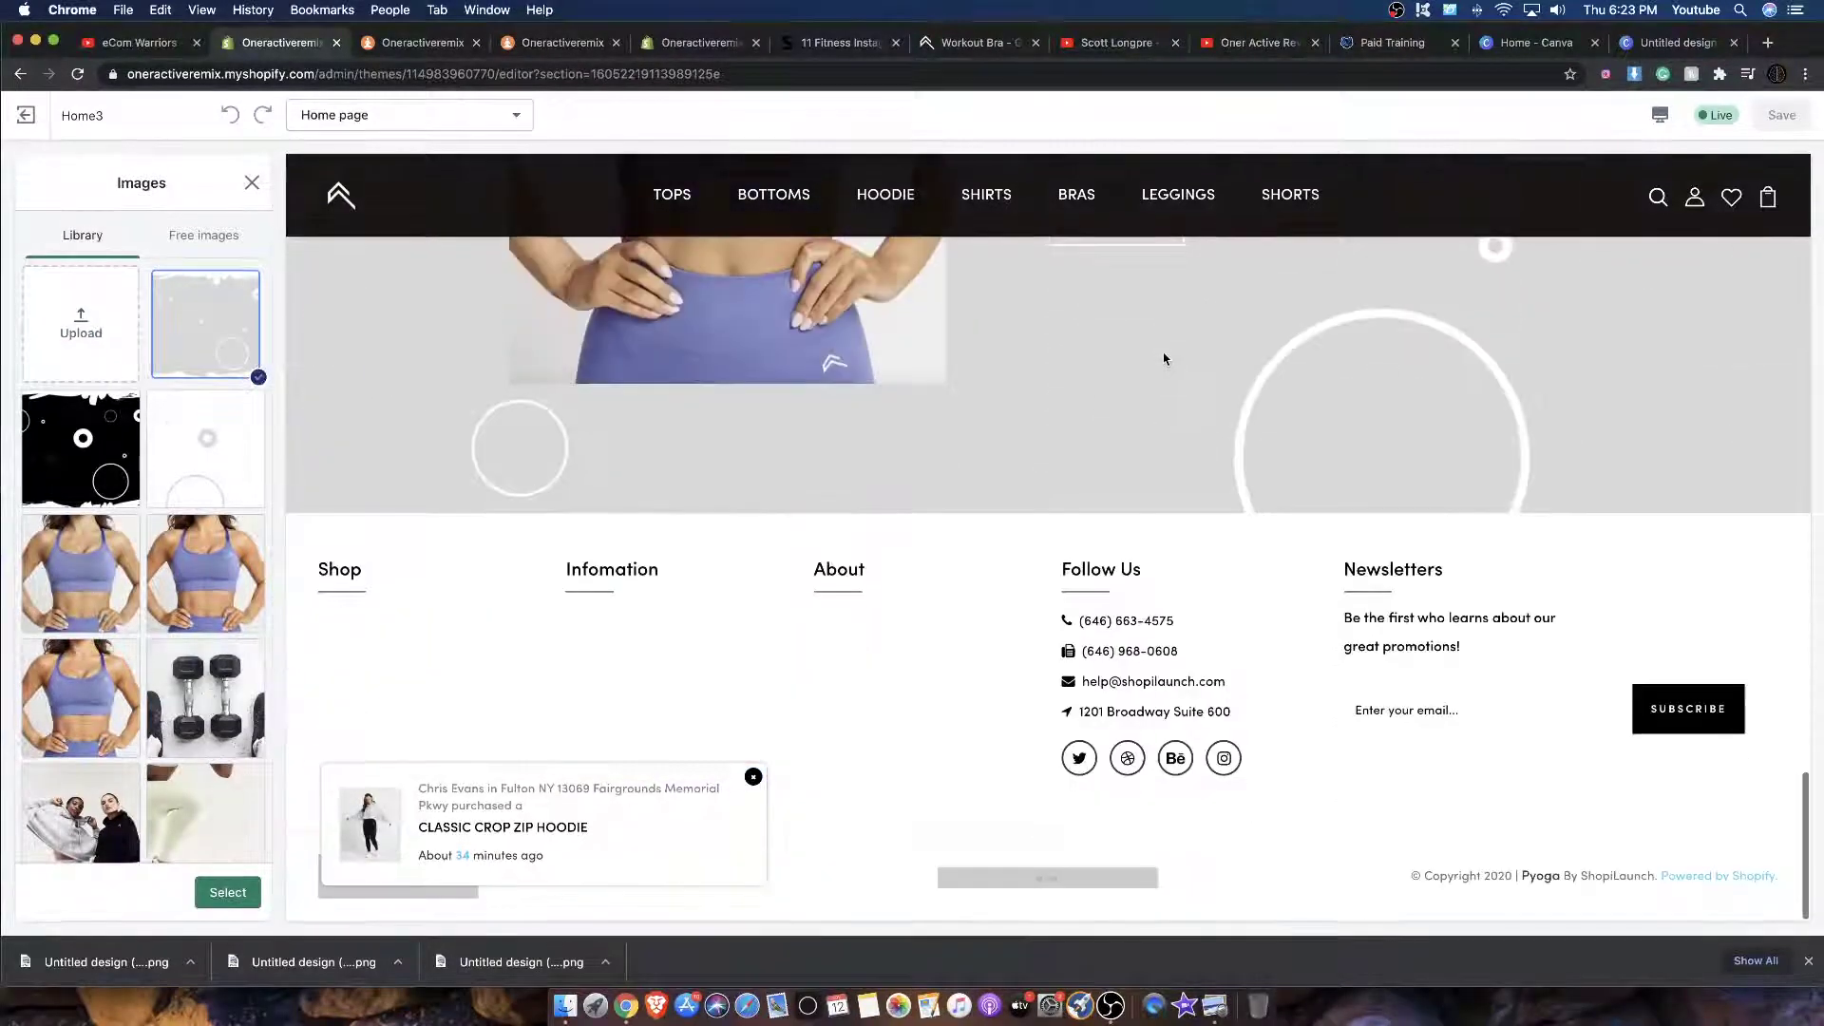
scroll(1165, 358, up, 5)
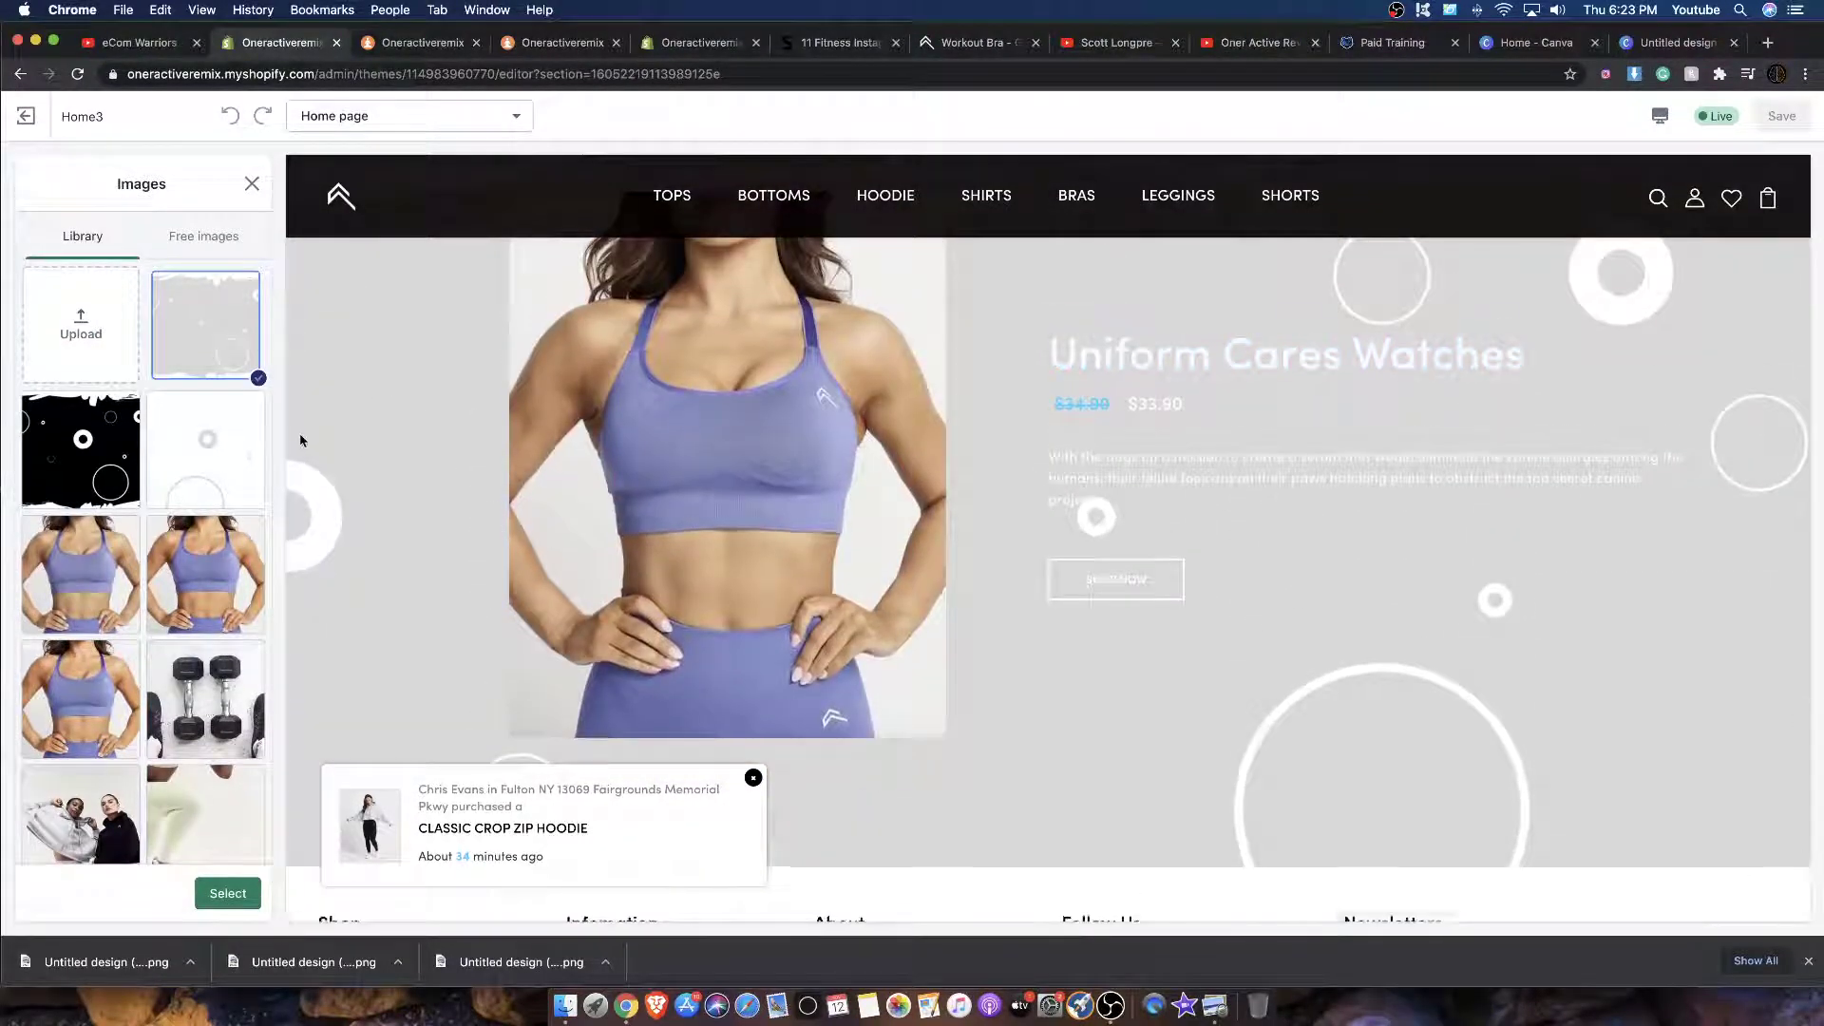
scroll(300, 439, up, 5)
scroll(300, 439, down, 5)
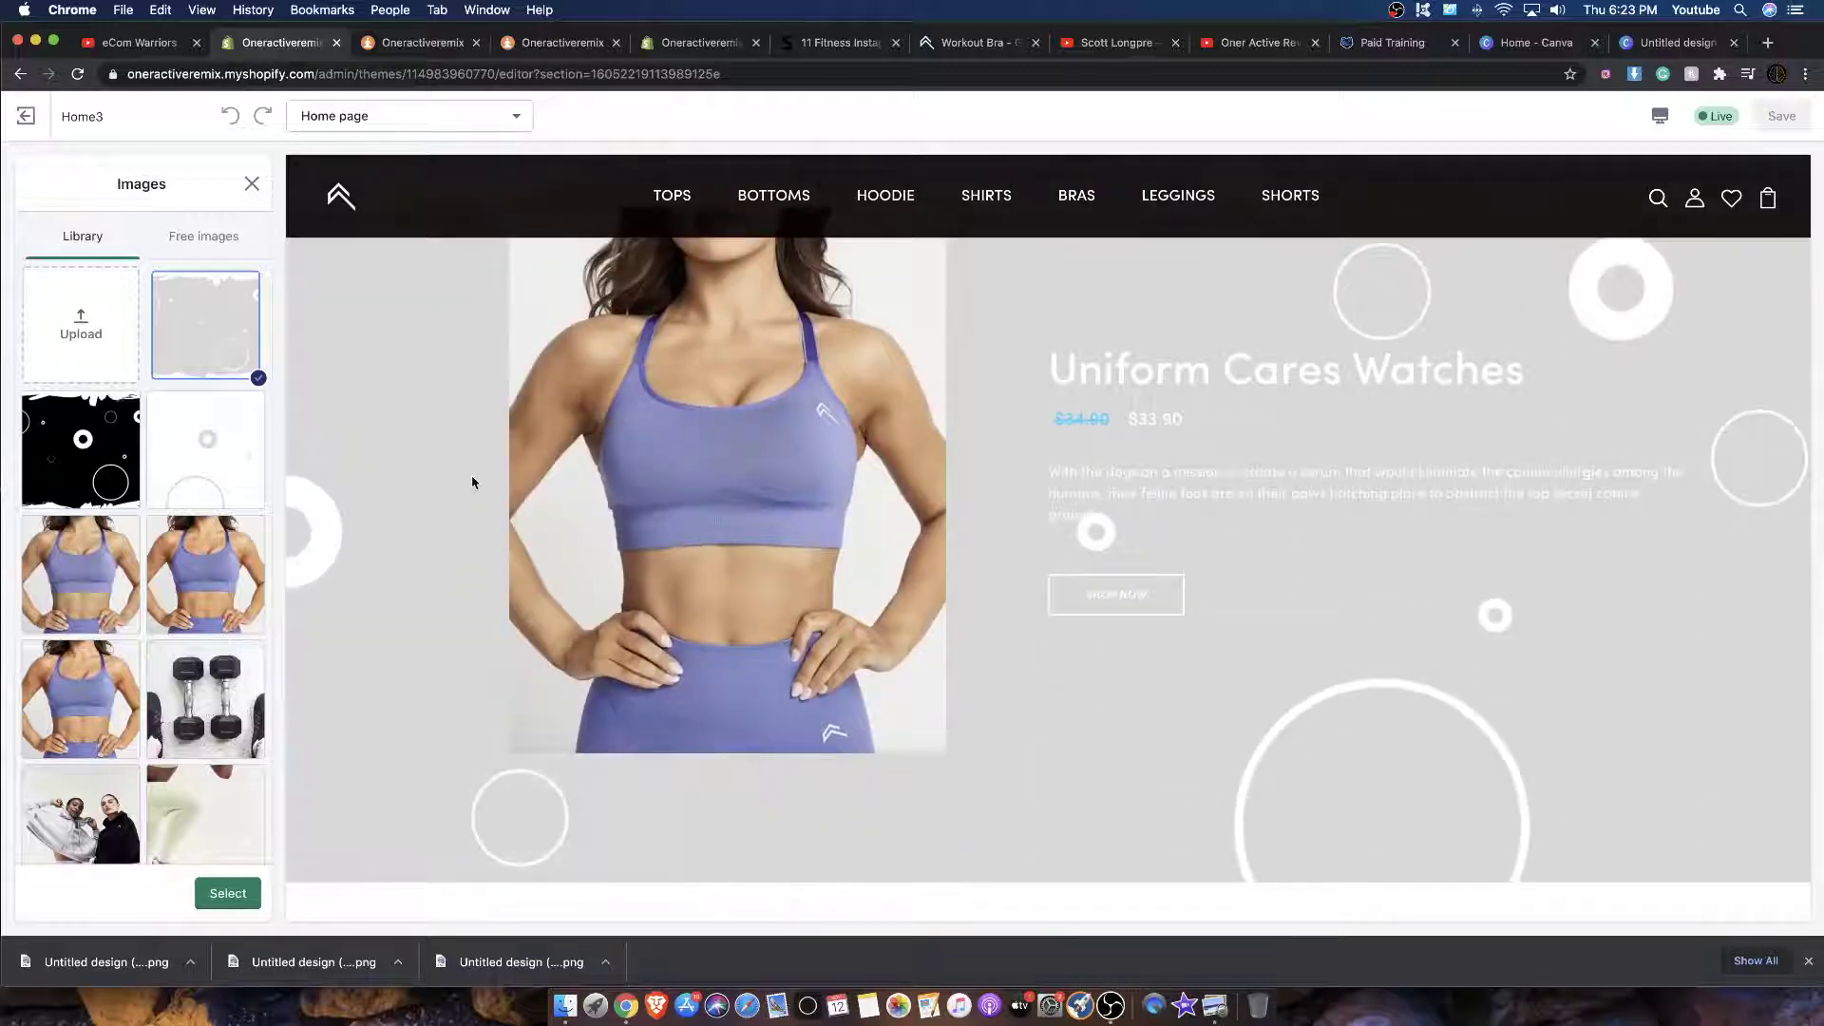
scroll(920, 355, up, 2)
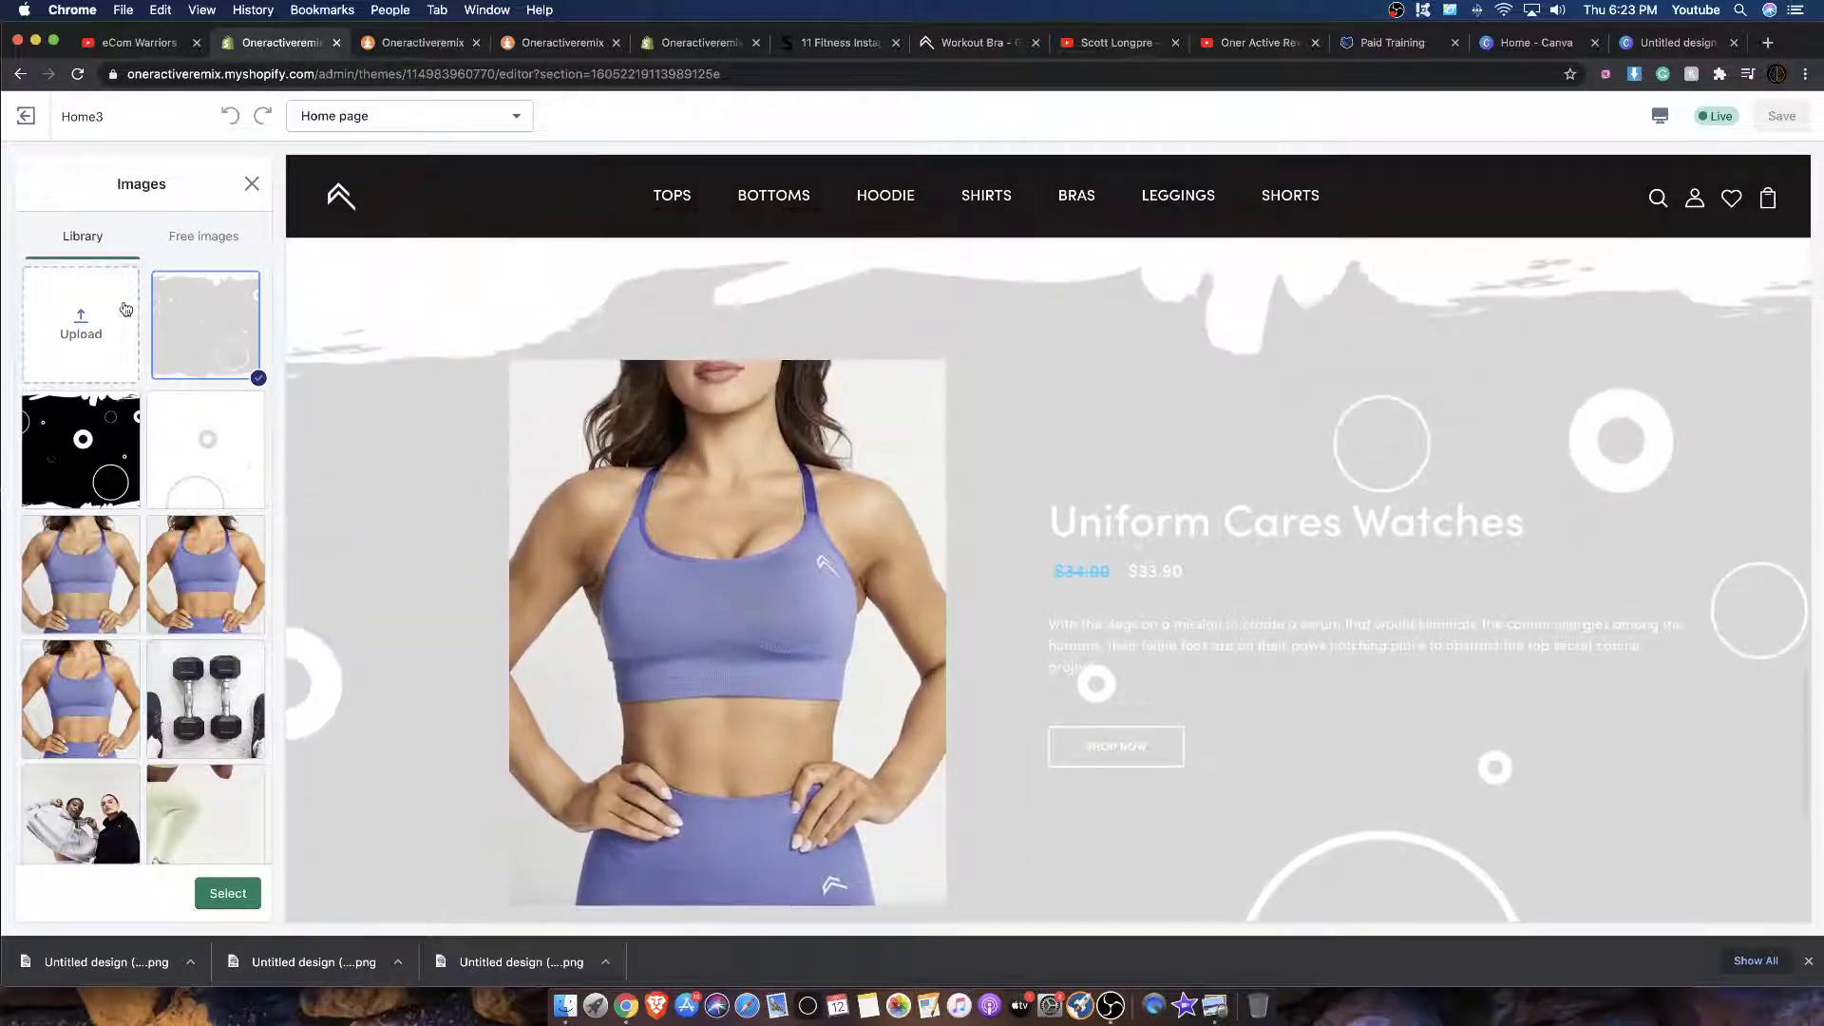
click(226, 895)
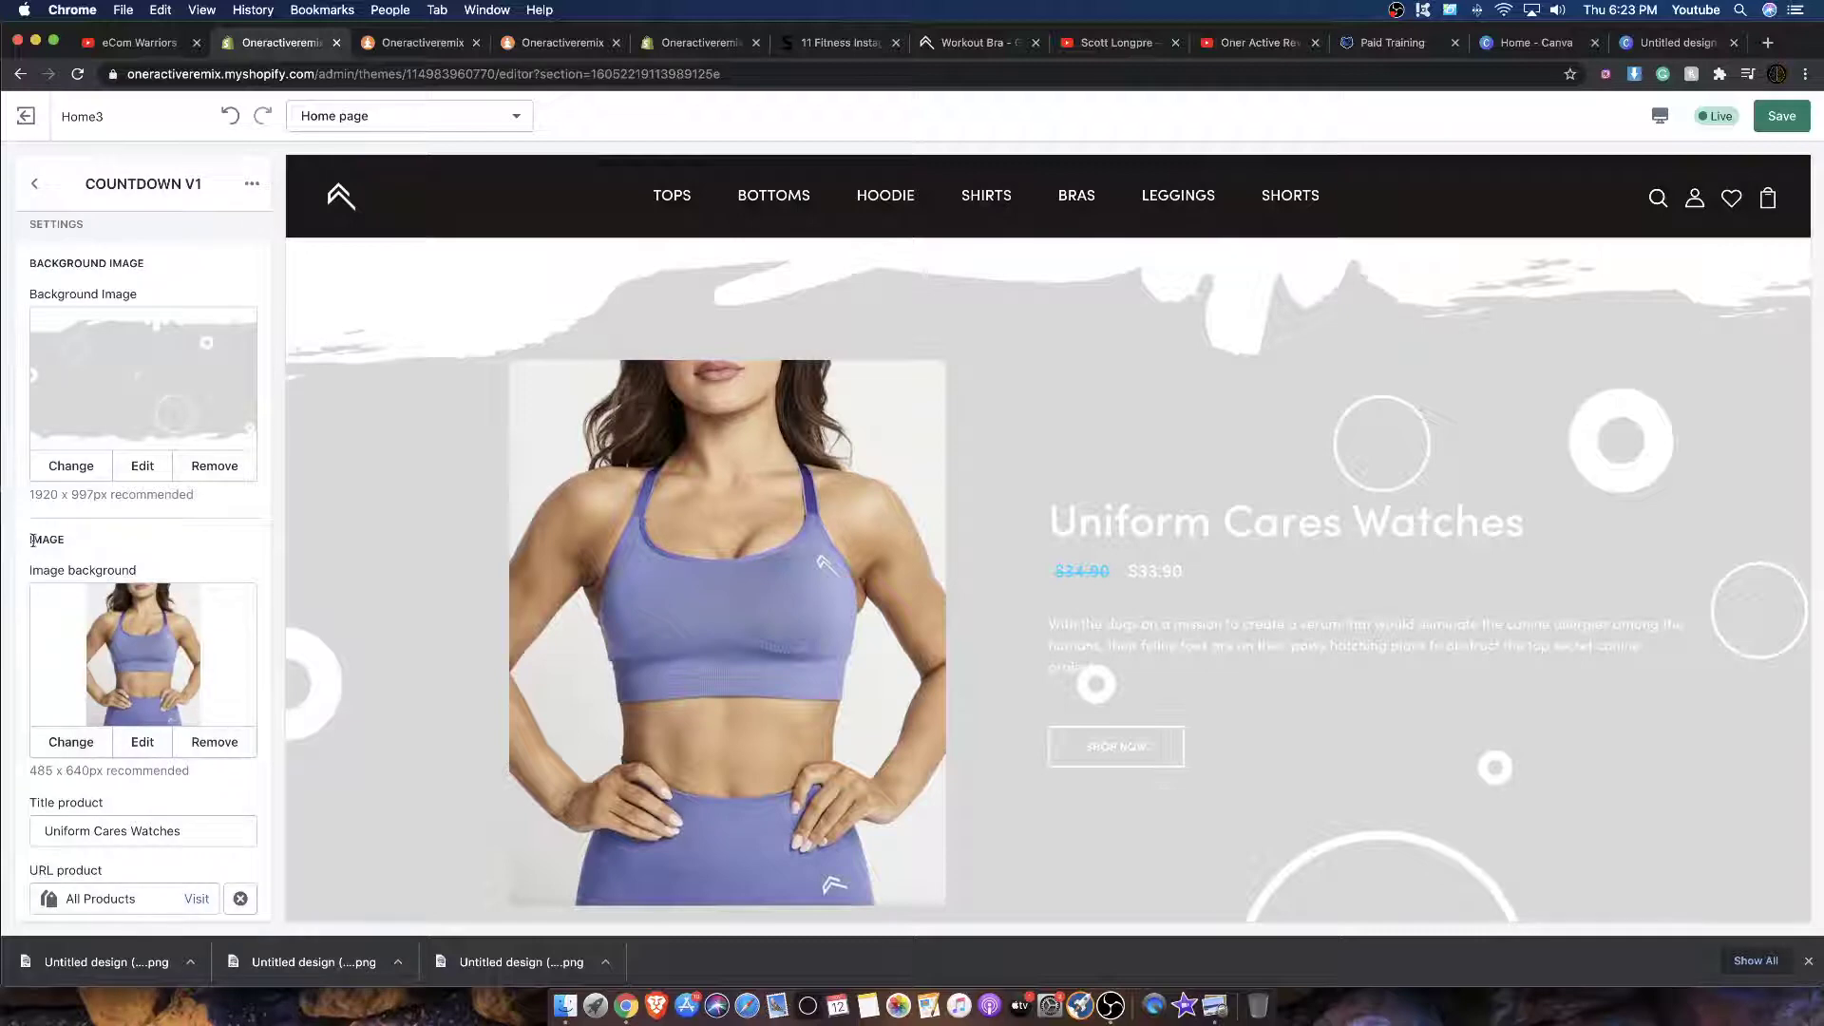
scroll(1178, 636, up, 4)
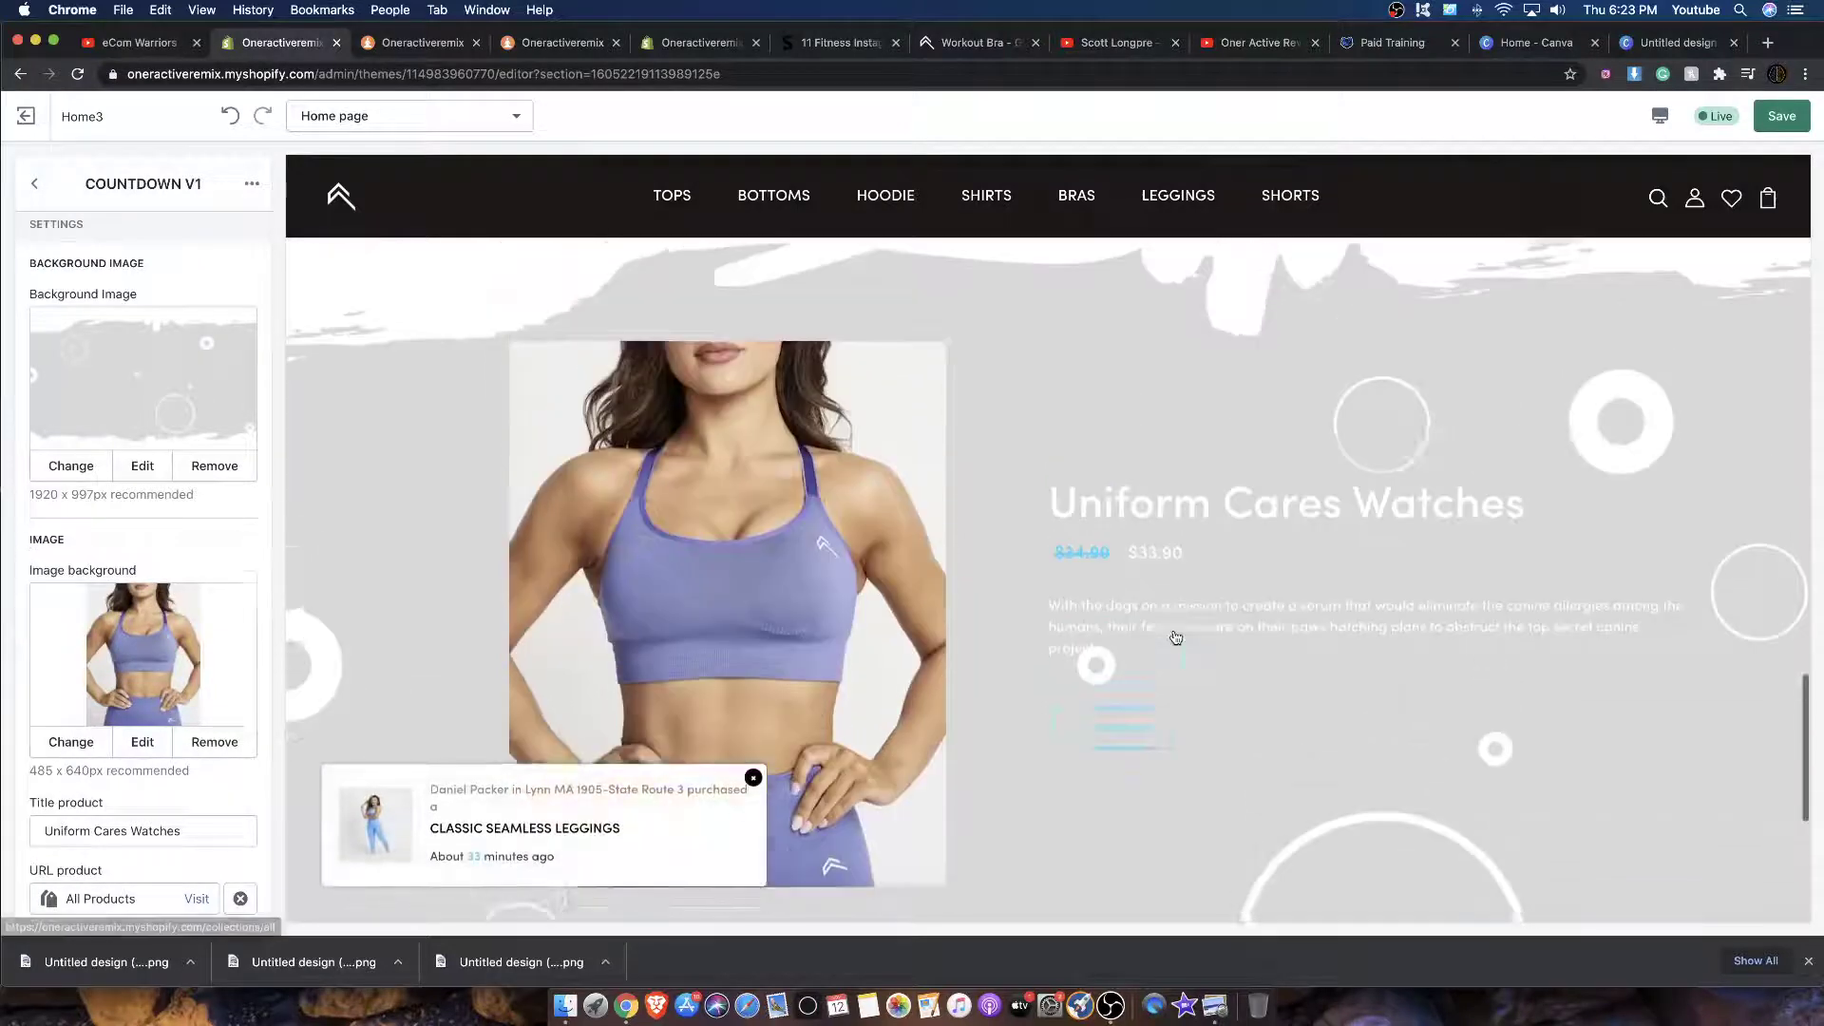
Step: Examine how the light grey Countdown V1 section looks in the home page preview between the blog posts and footer
scroll(1175, 635, up, 1)
scroll(1126, 638, down, 8)
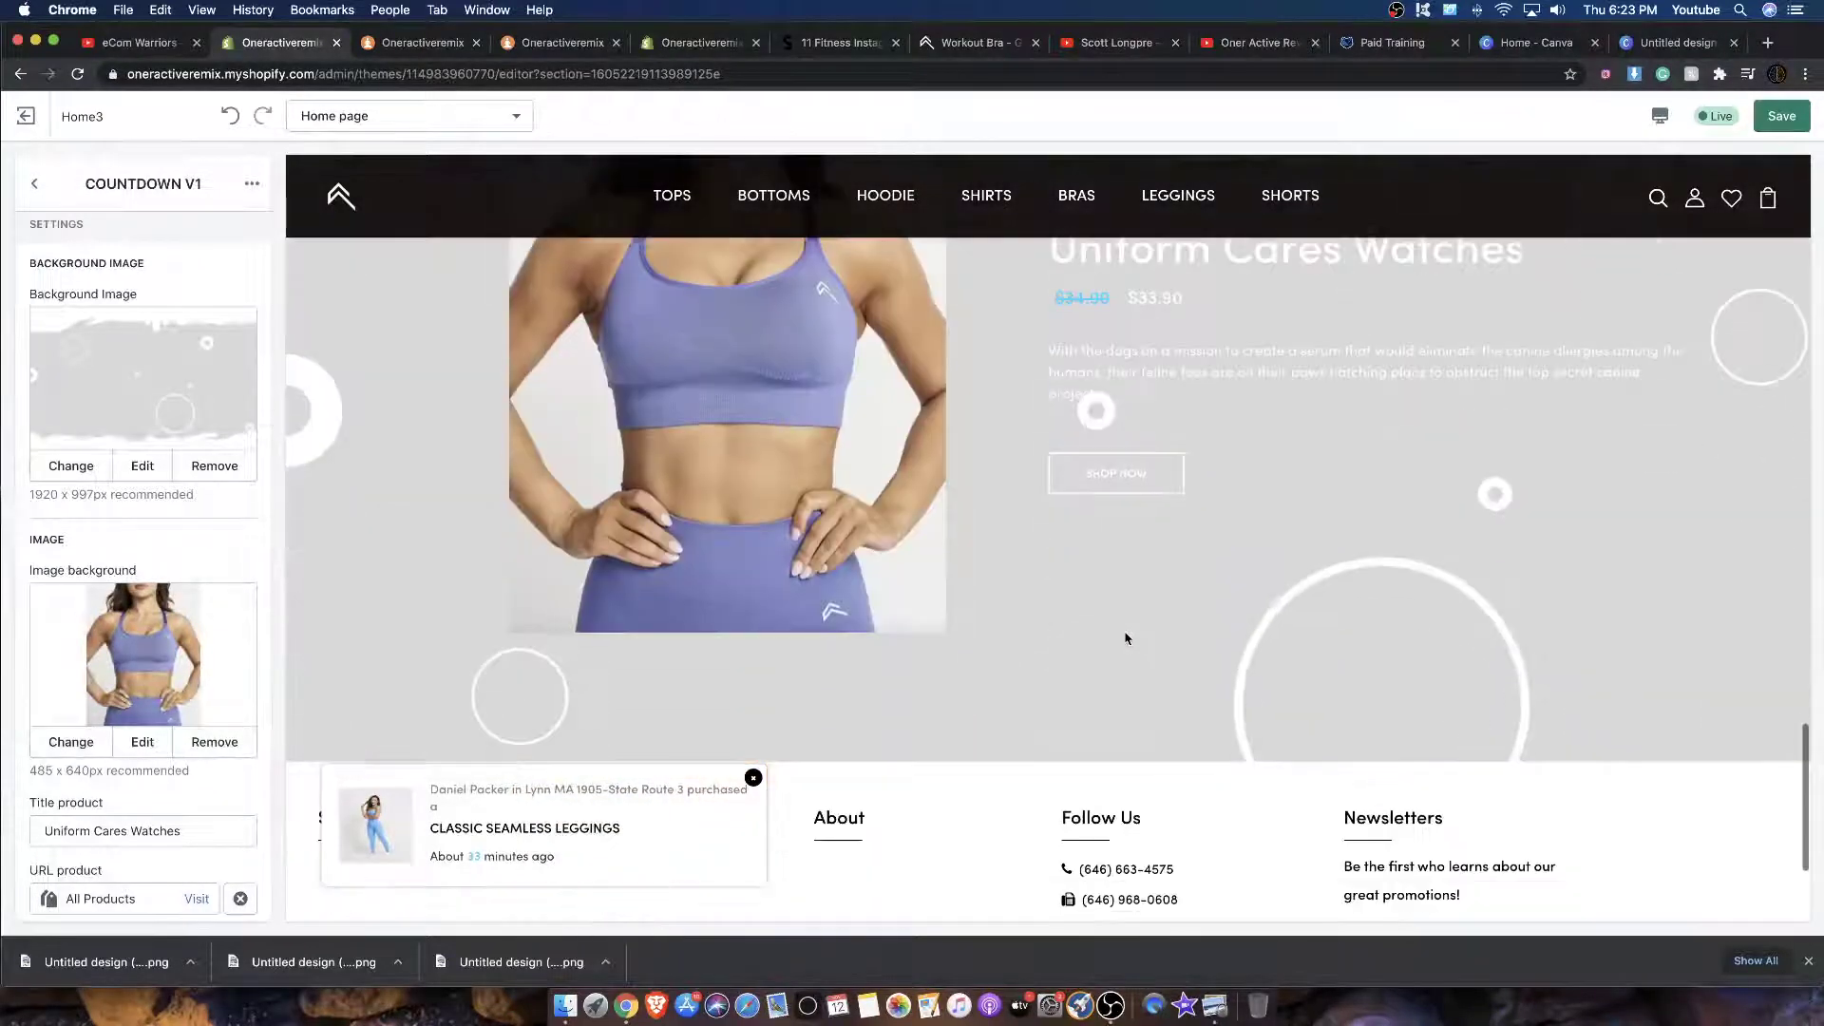
scroll(725, 642, up, 10)
scroll(700, 639, down, 12)
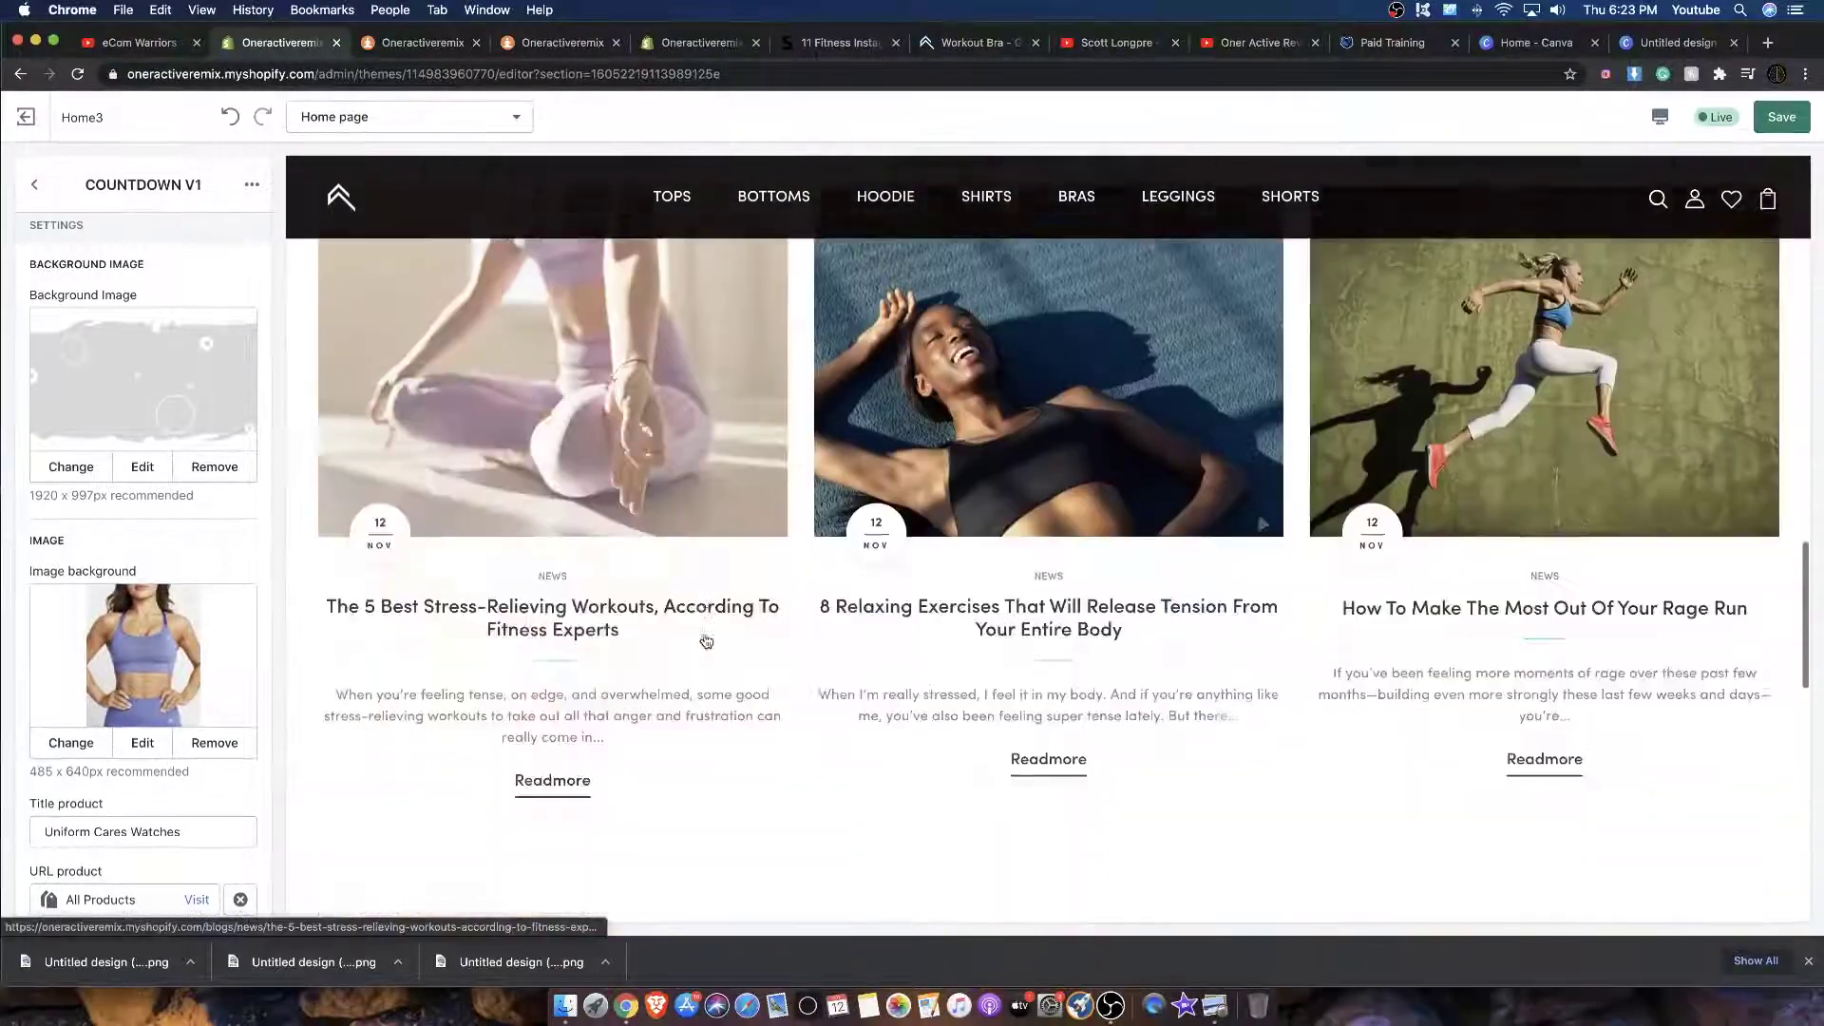
scroll(704, 640, up, 12)
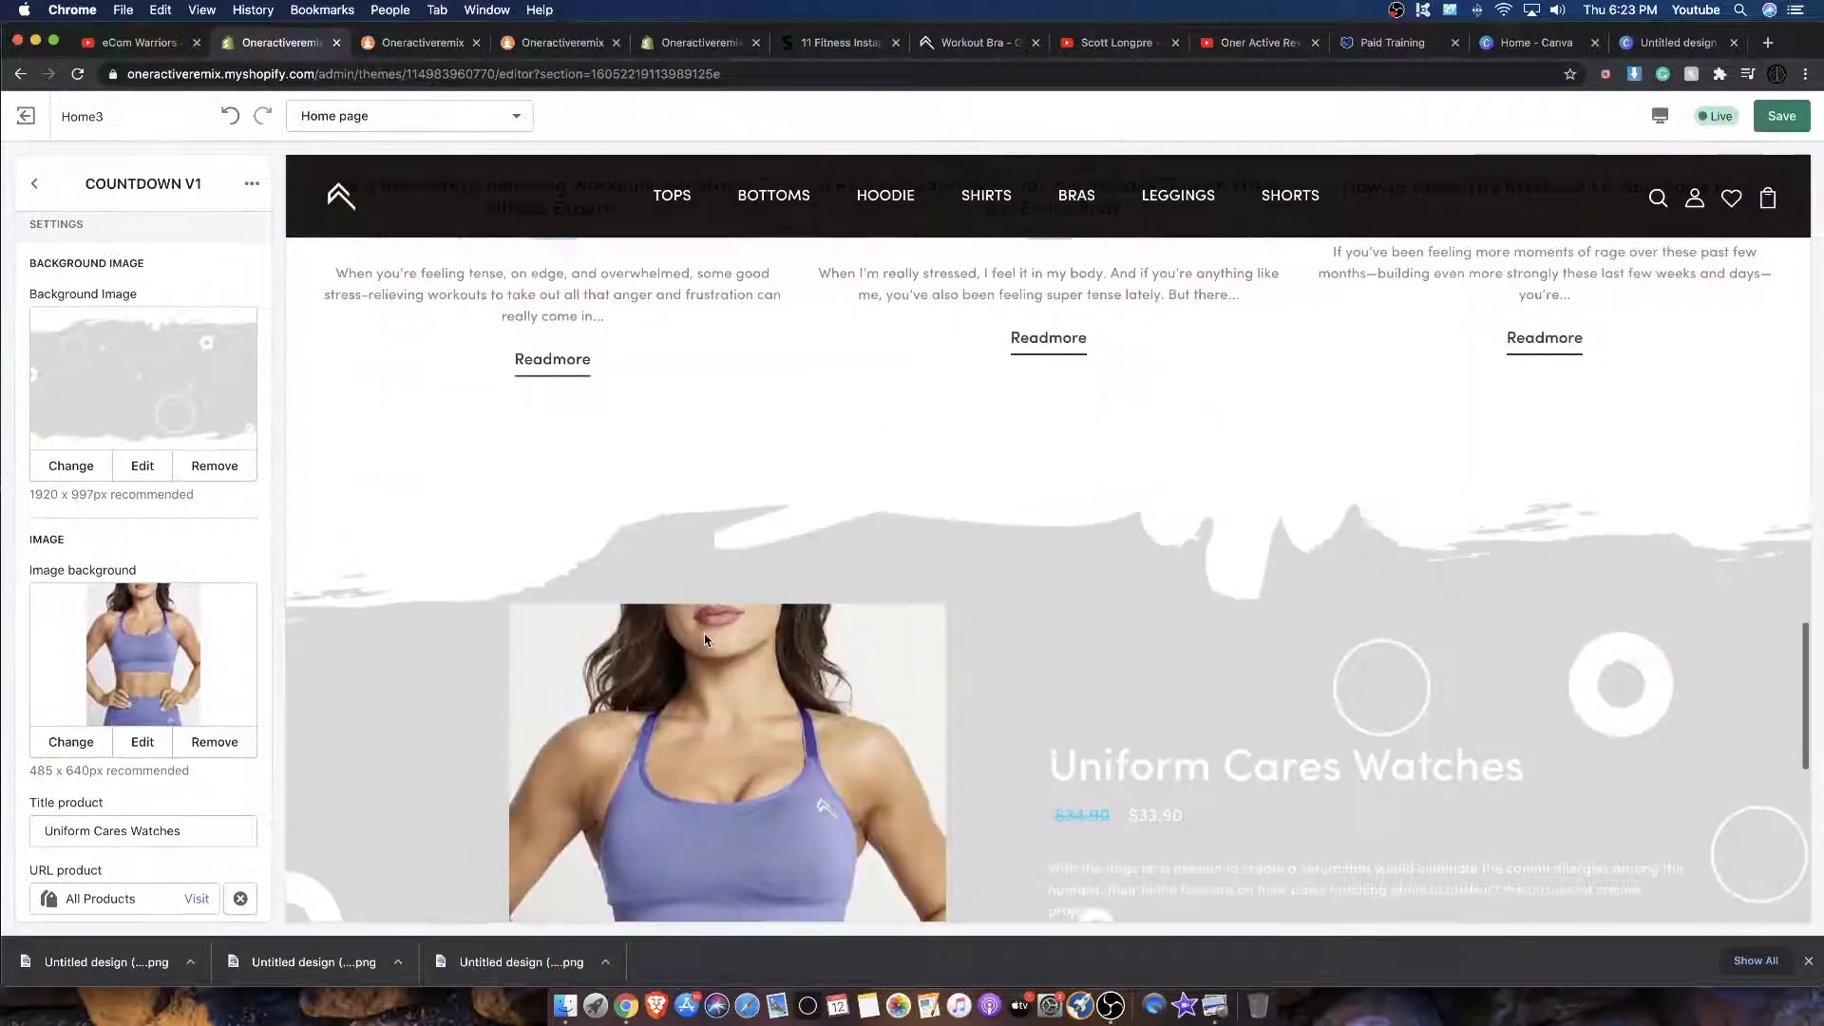
scroll(704, 638, down, 7)
scroll(704, 633, up, 3)
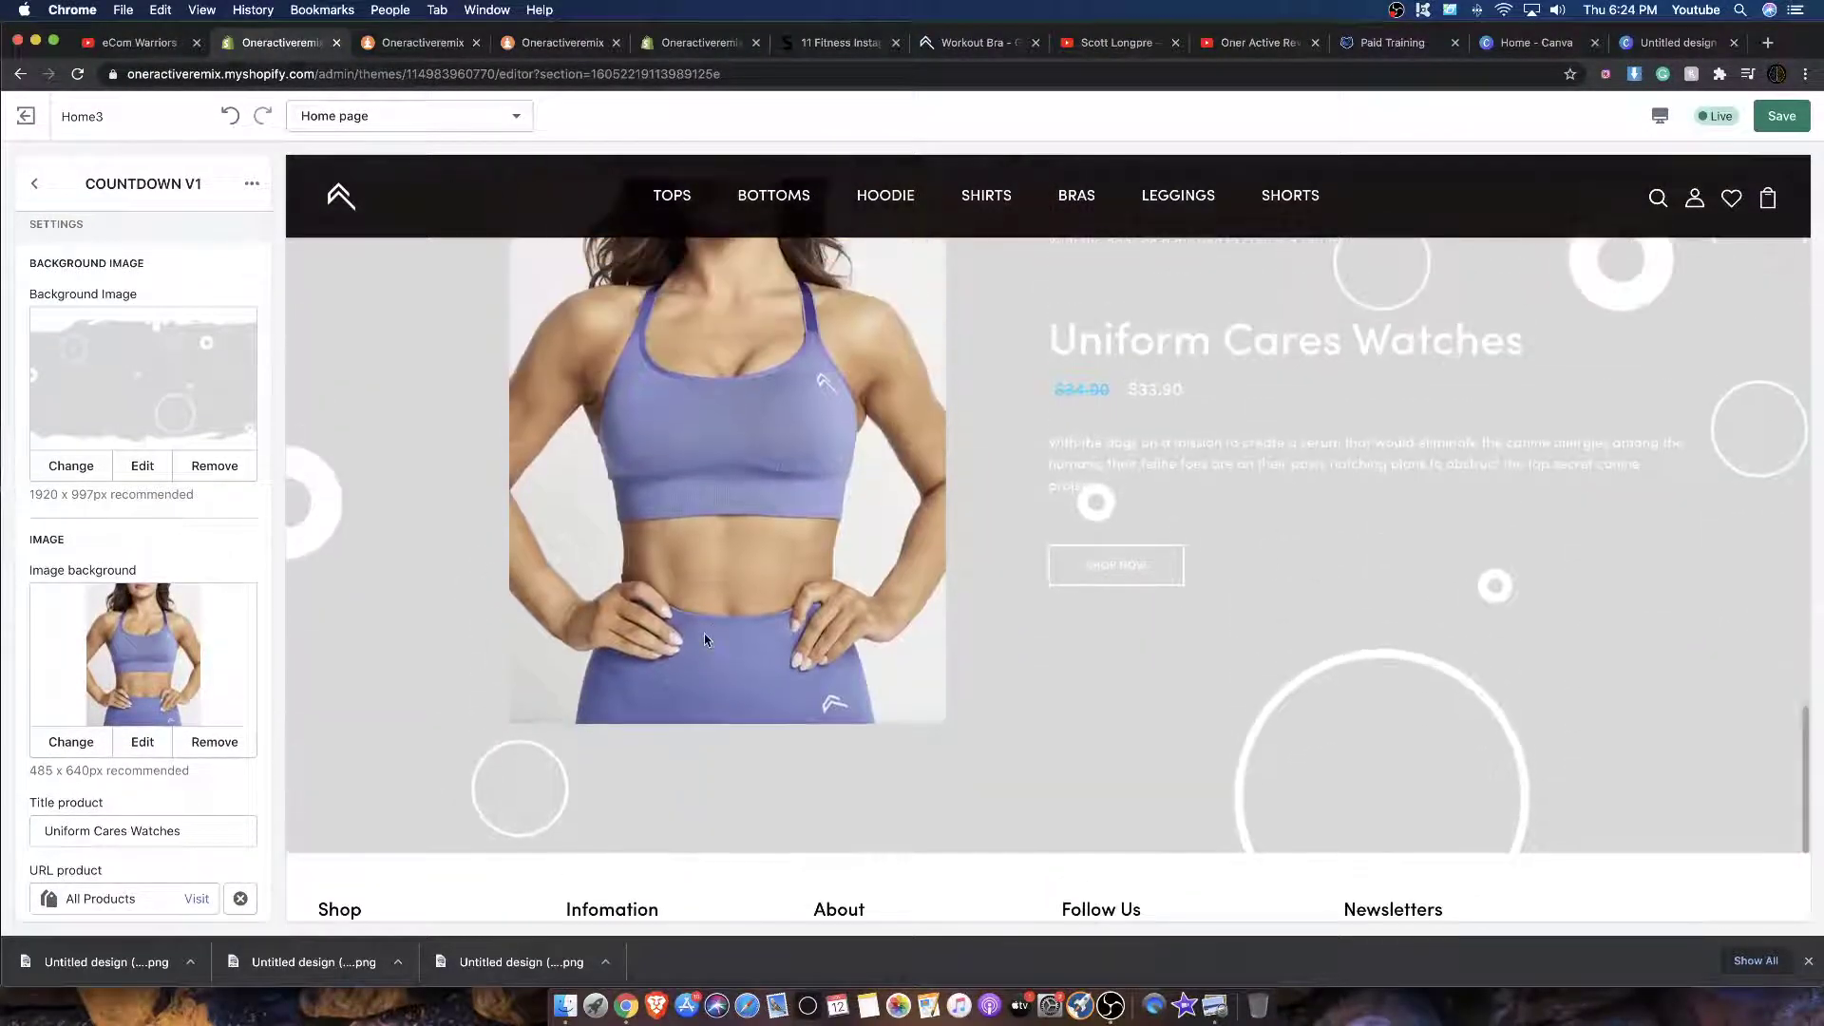
Step: Clear the Sub title text in the Countdown V1 settings
scroll(237, 558, down, 5)
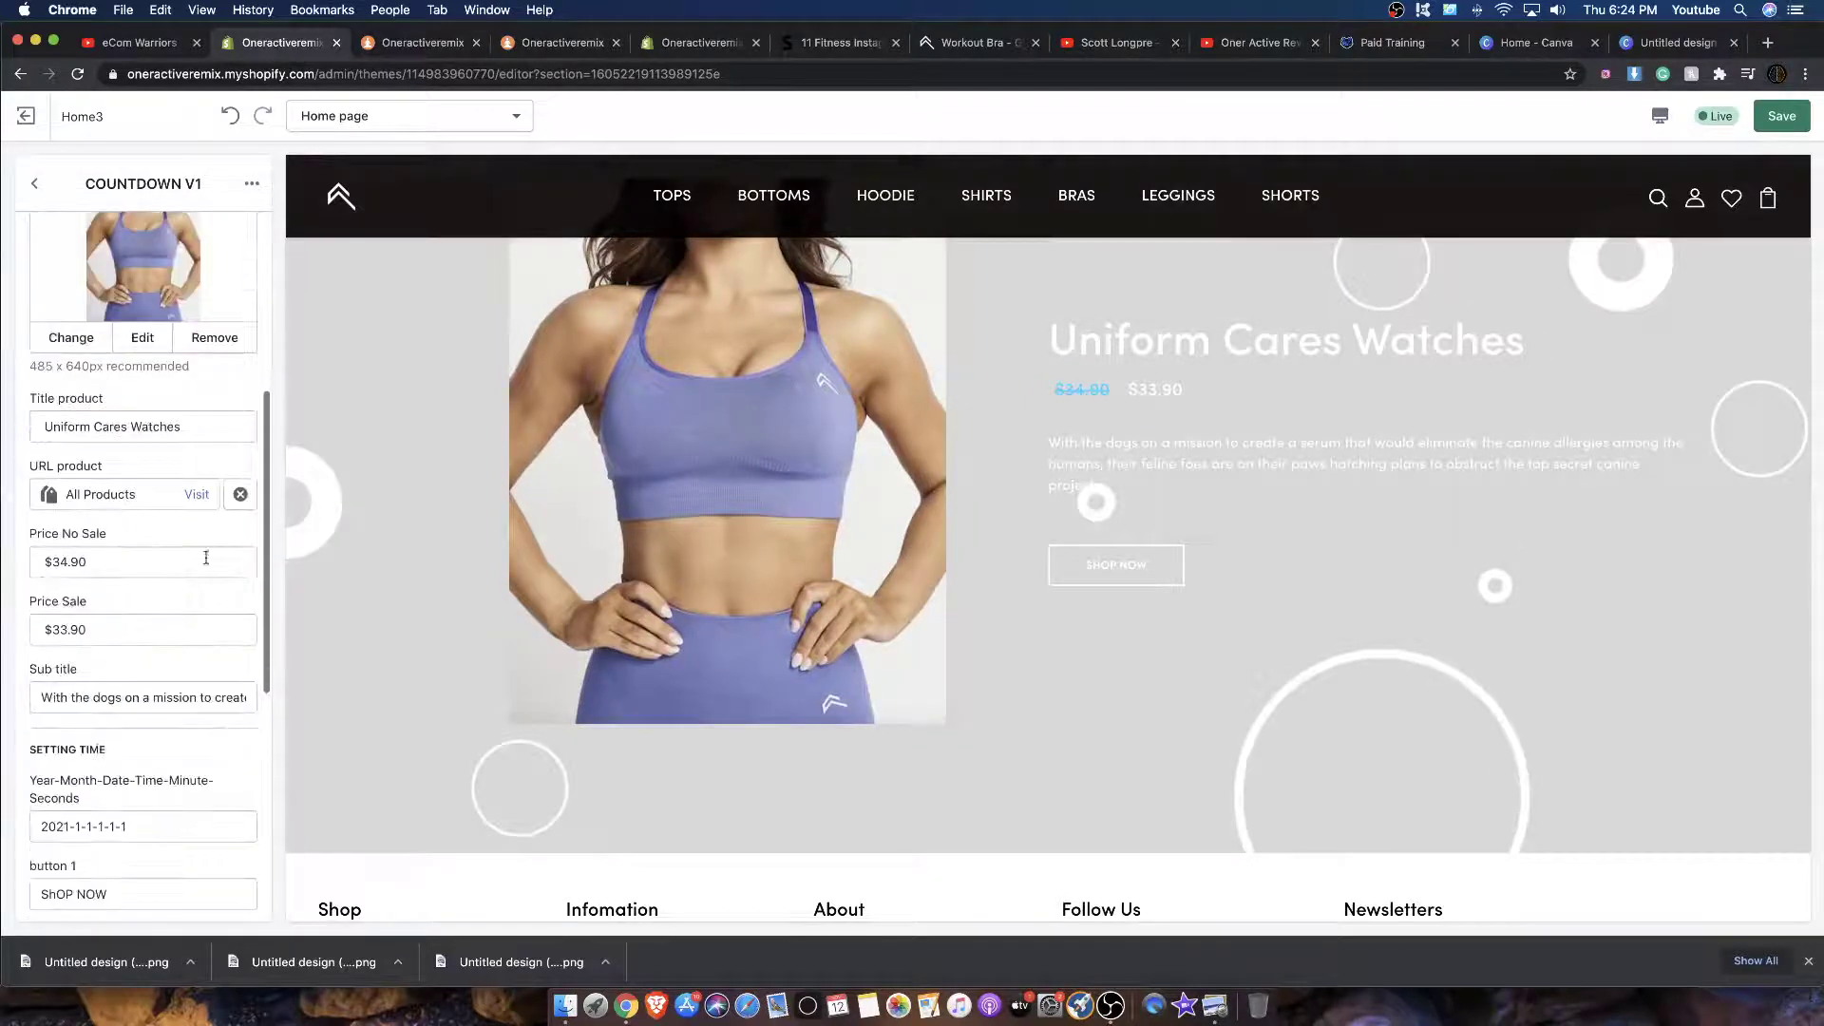
scroll(153, 554, down, 4)
drag(131, 652, 61, 654)
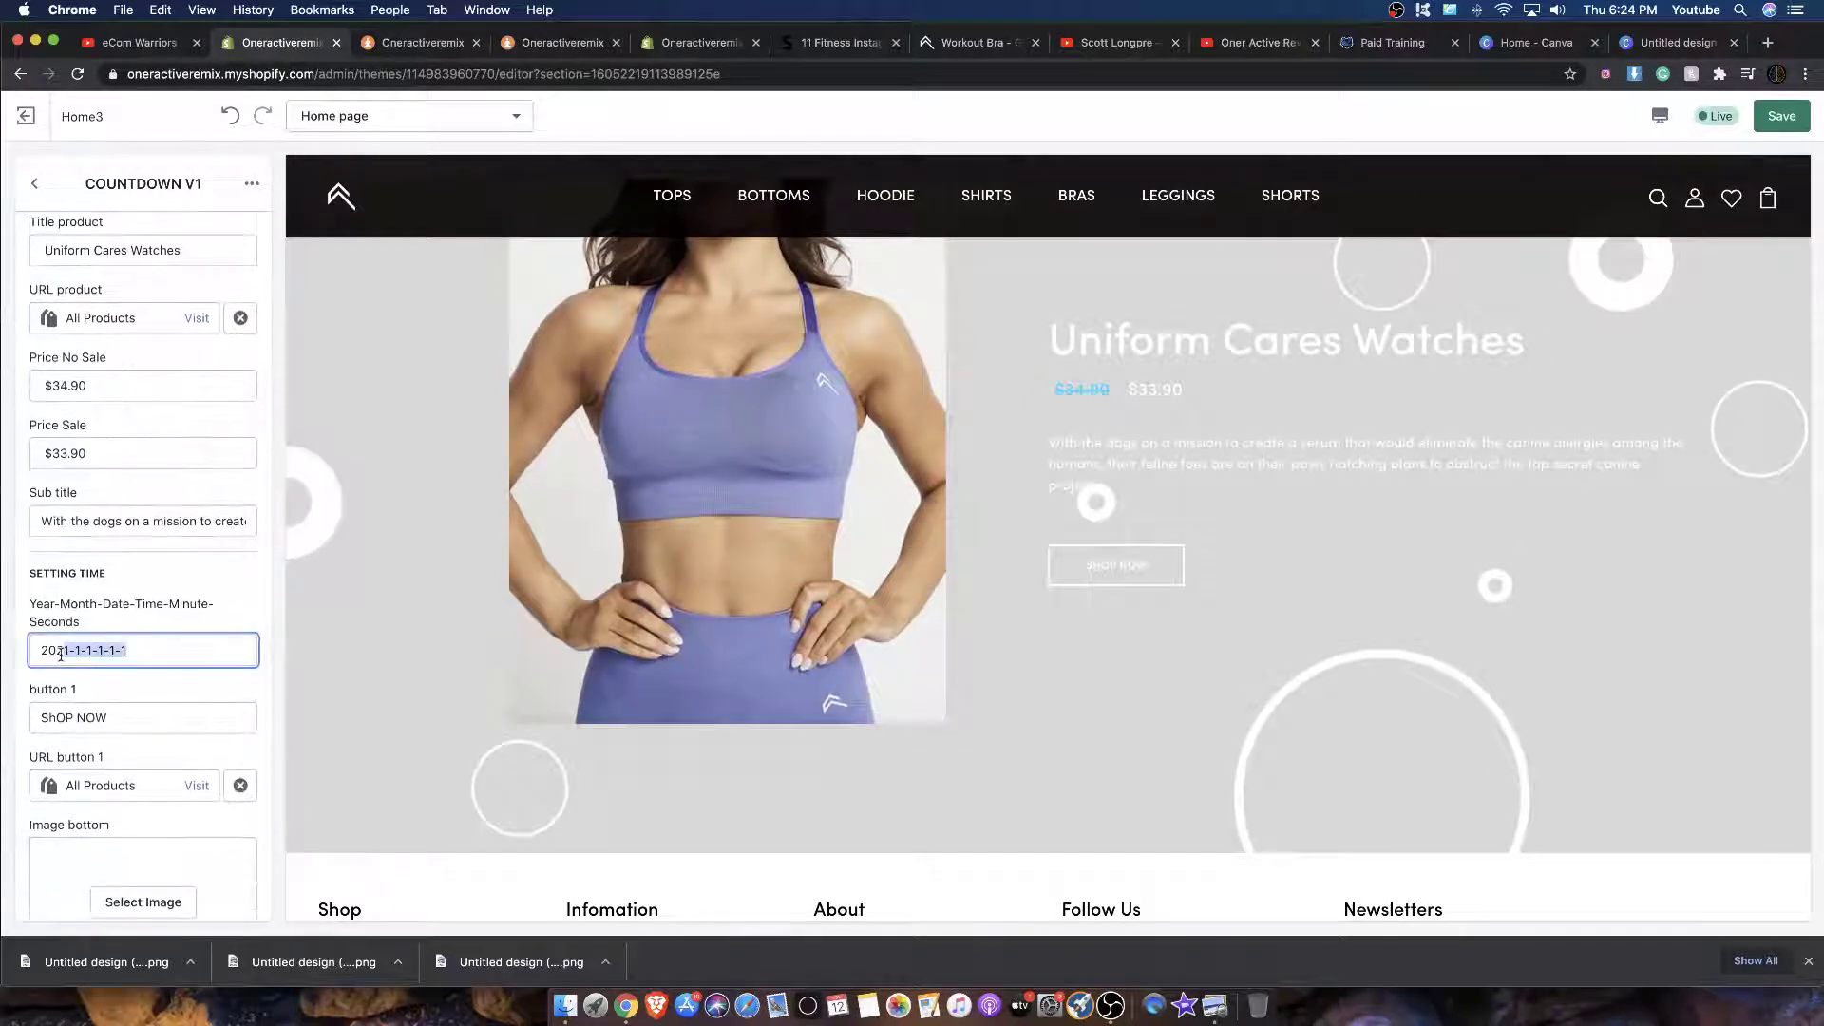
click(50, 529)
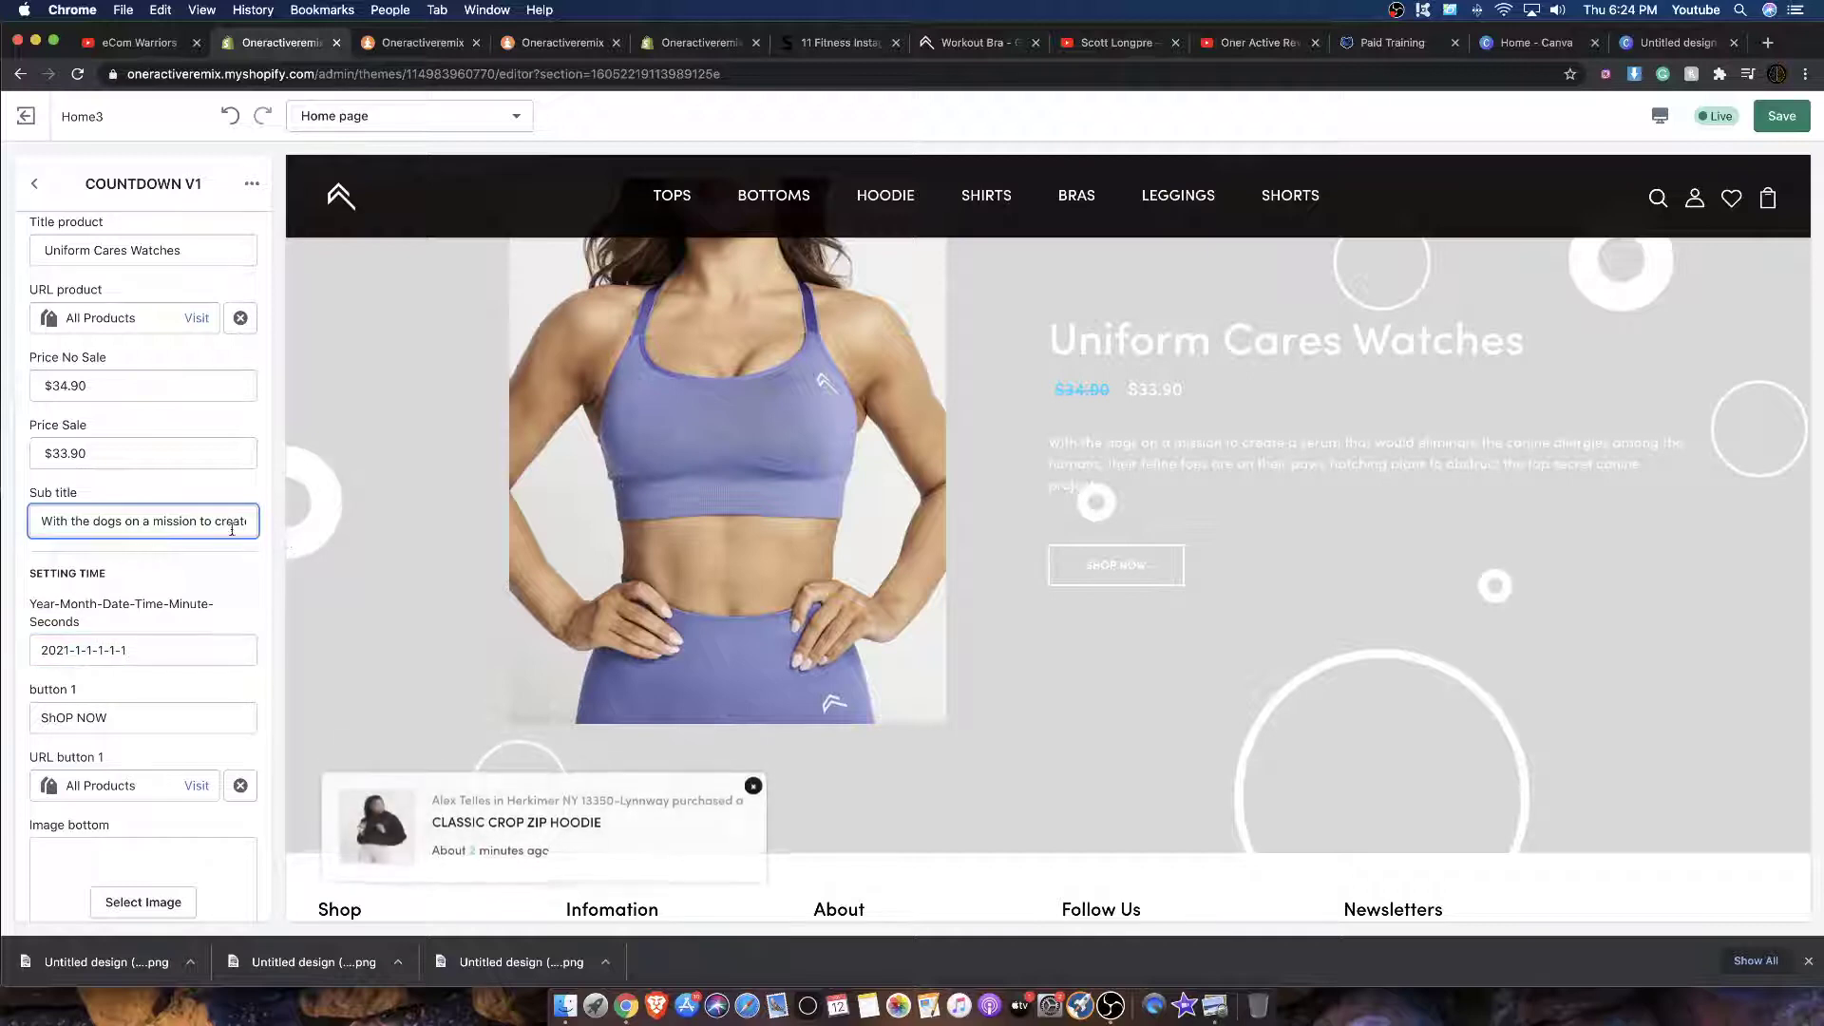
key(super+a)
key(BackSpace)
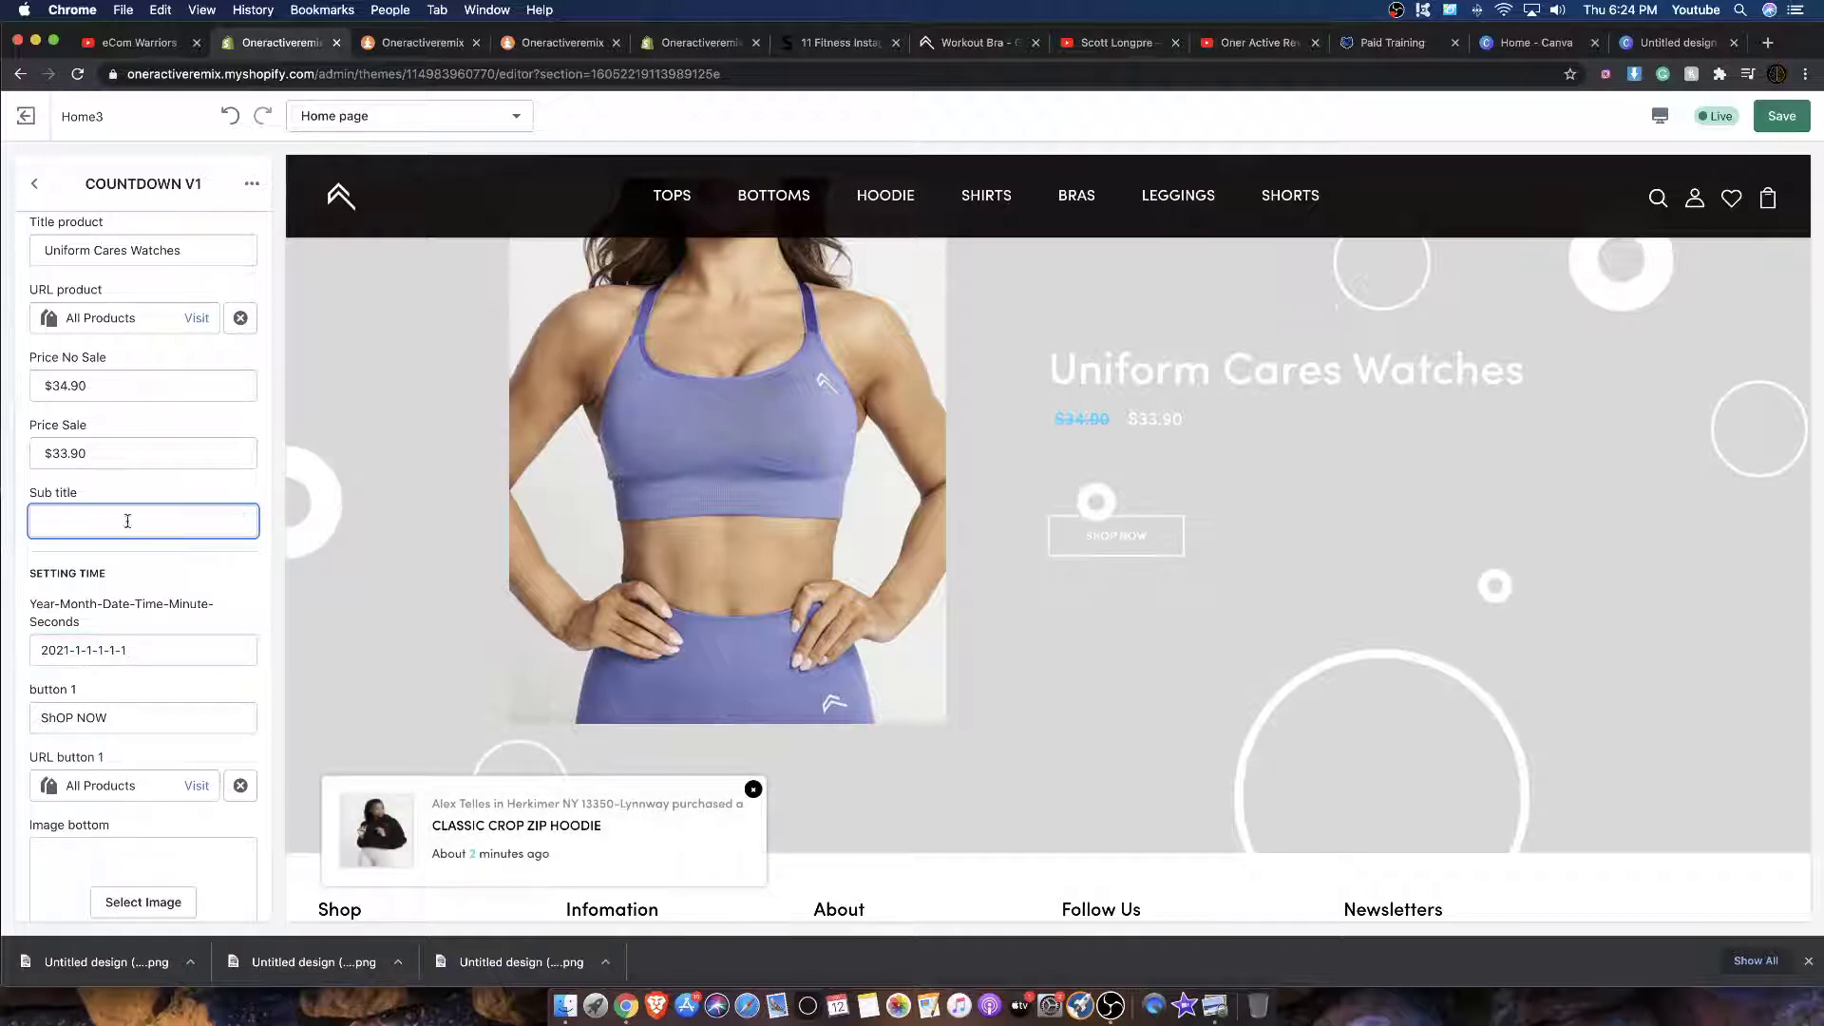
click(475, 483)
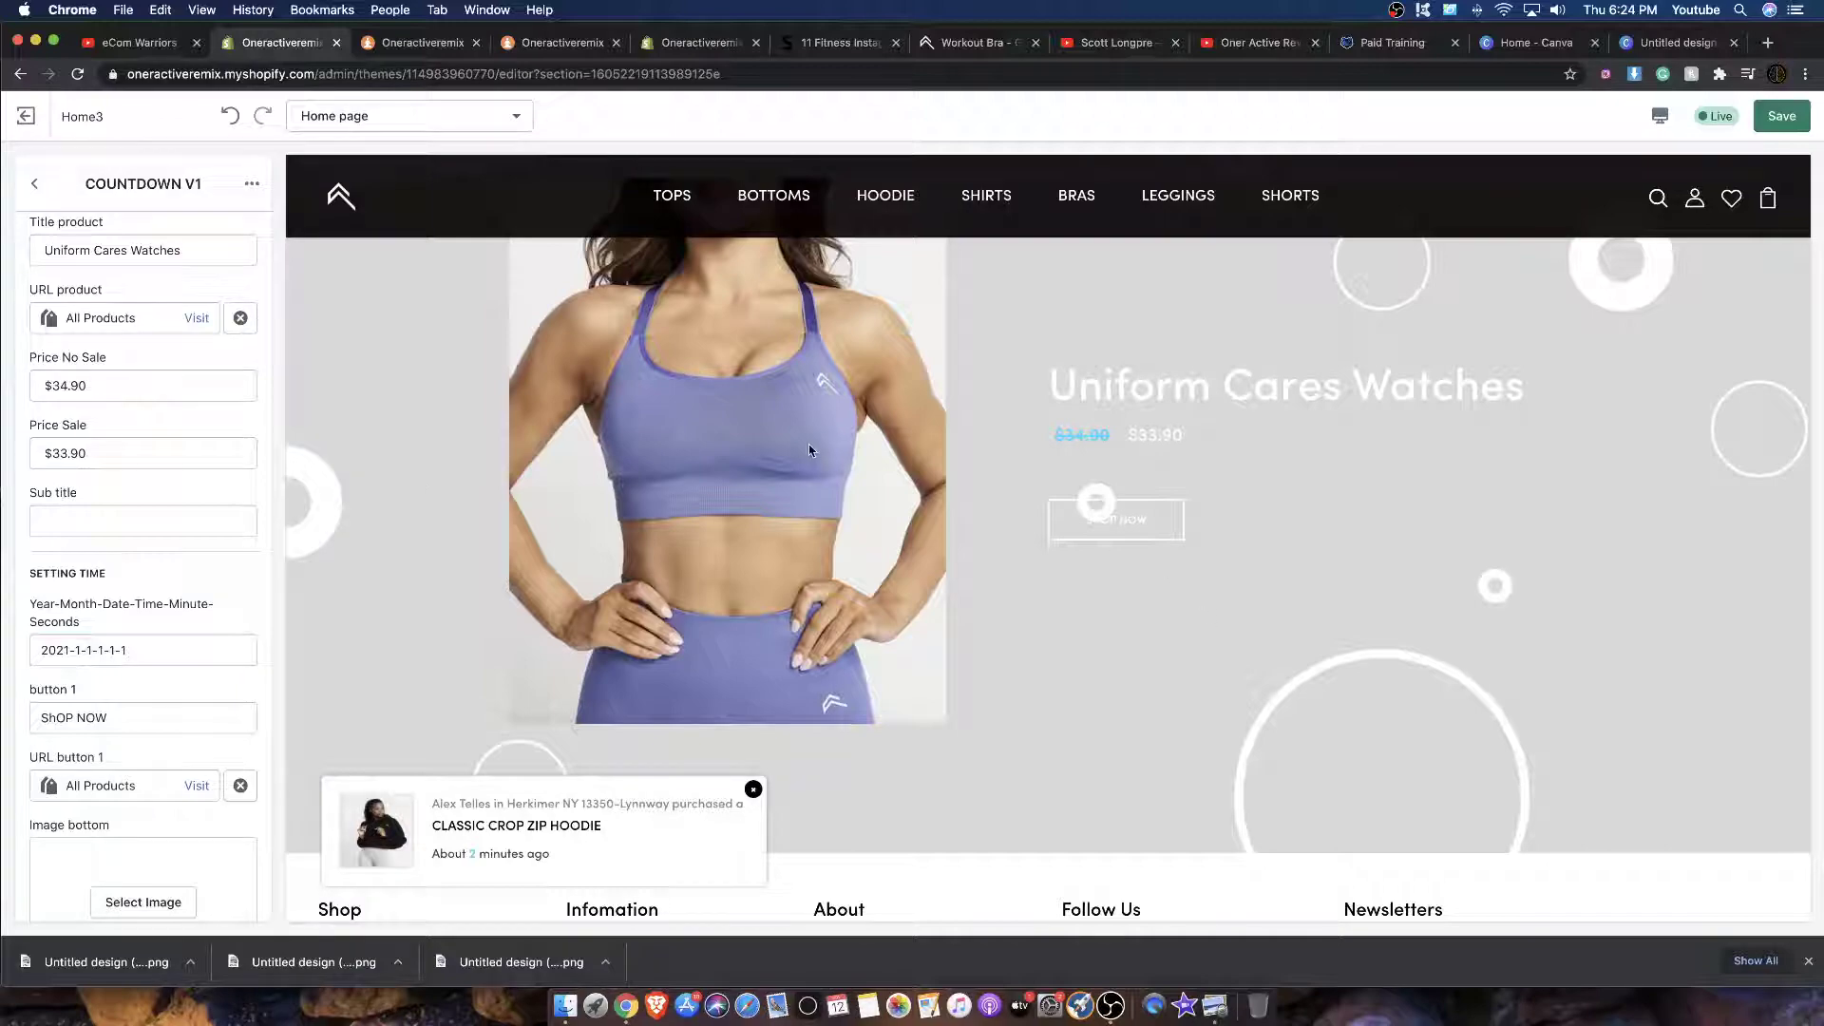
Step: Look up the Classic Seamless Sports Bra prices in the preview, and enter 52 as Price No Sale and 34.00 as Price Sale
scroll(807, 442, down, 10)
scroll(808, 448, down, 1)
scroll(862, 495, down, 2)
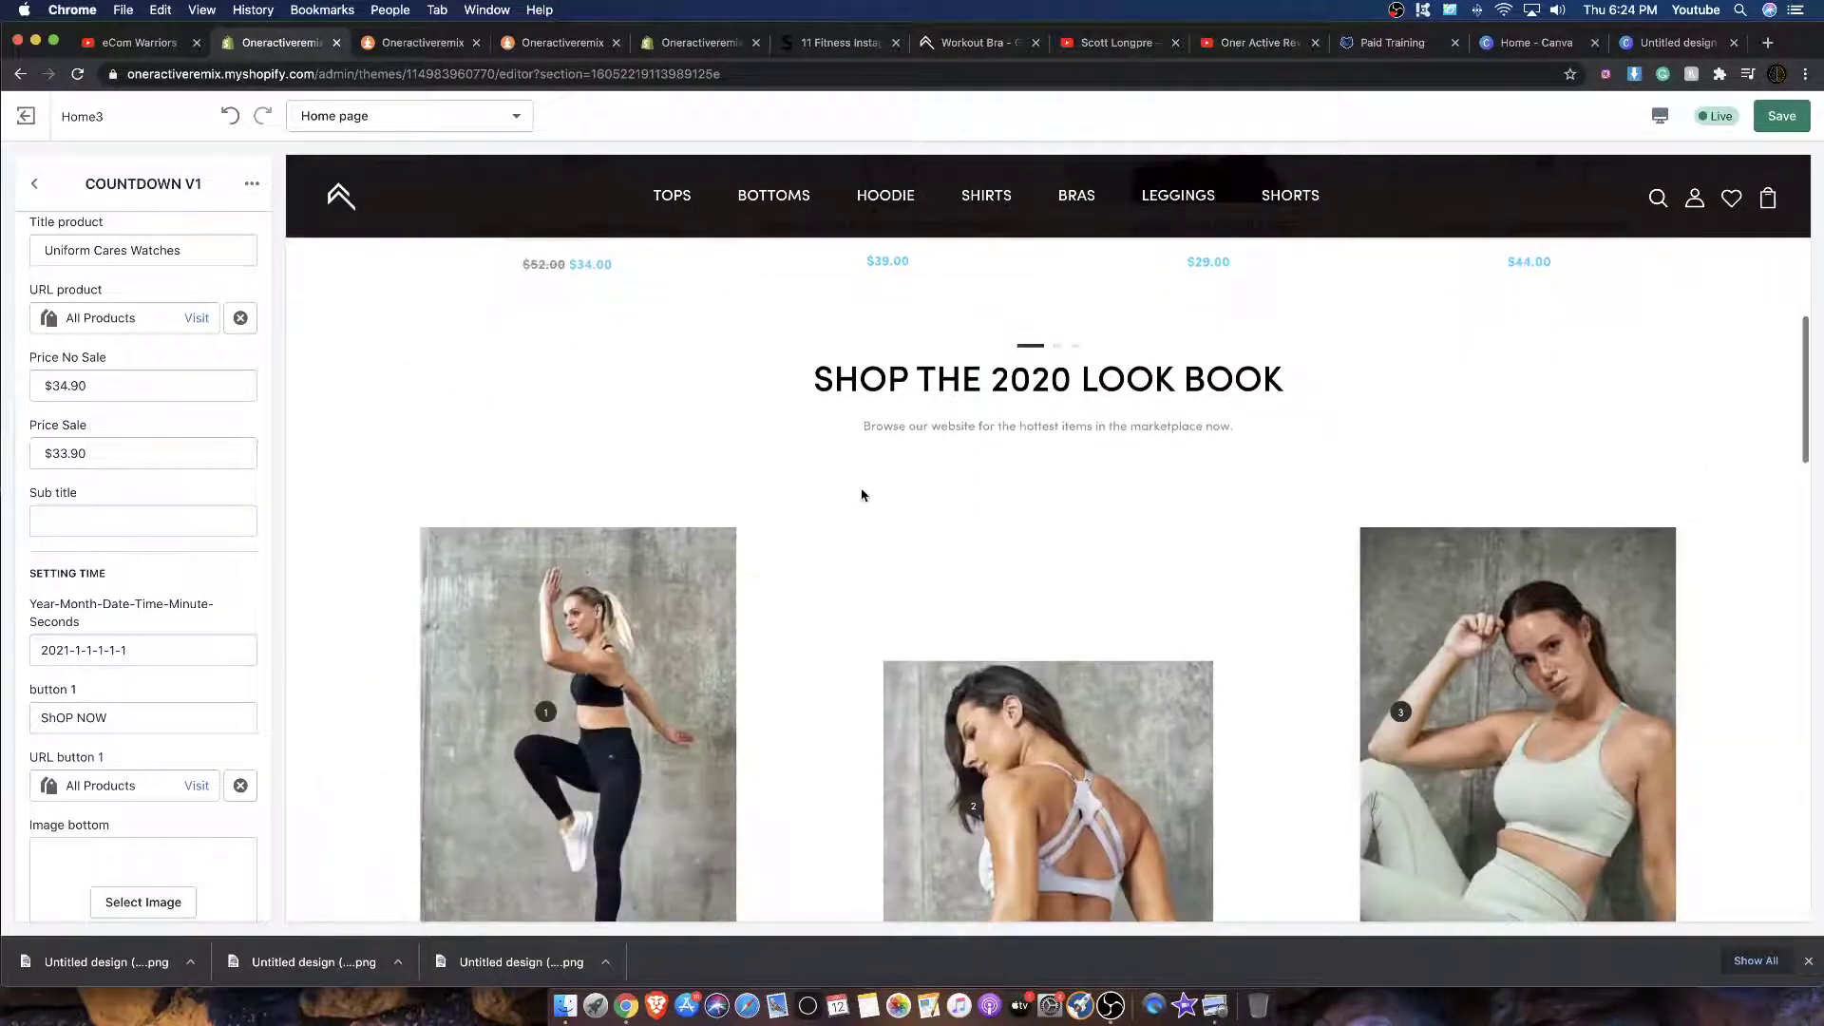
scroll(862, 495, down, 10)
scroll(860, 497, up, 5)
scroll(904, 550, down, 1)
triple_click(97, 383)
key(BackSpace)
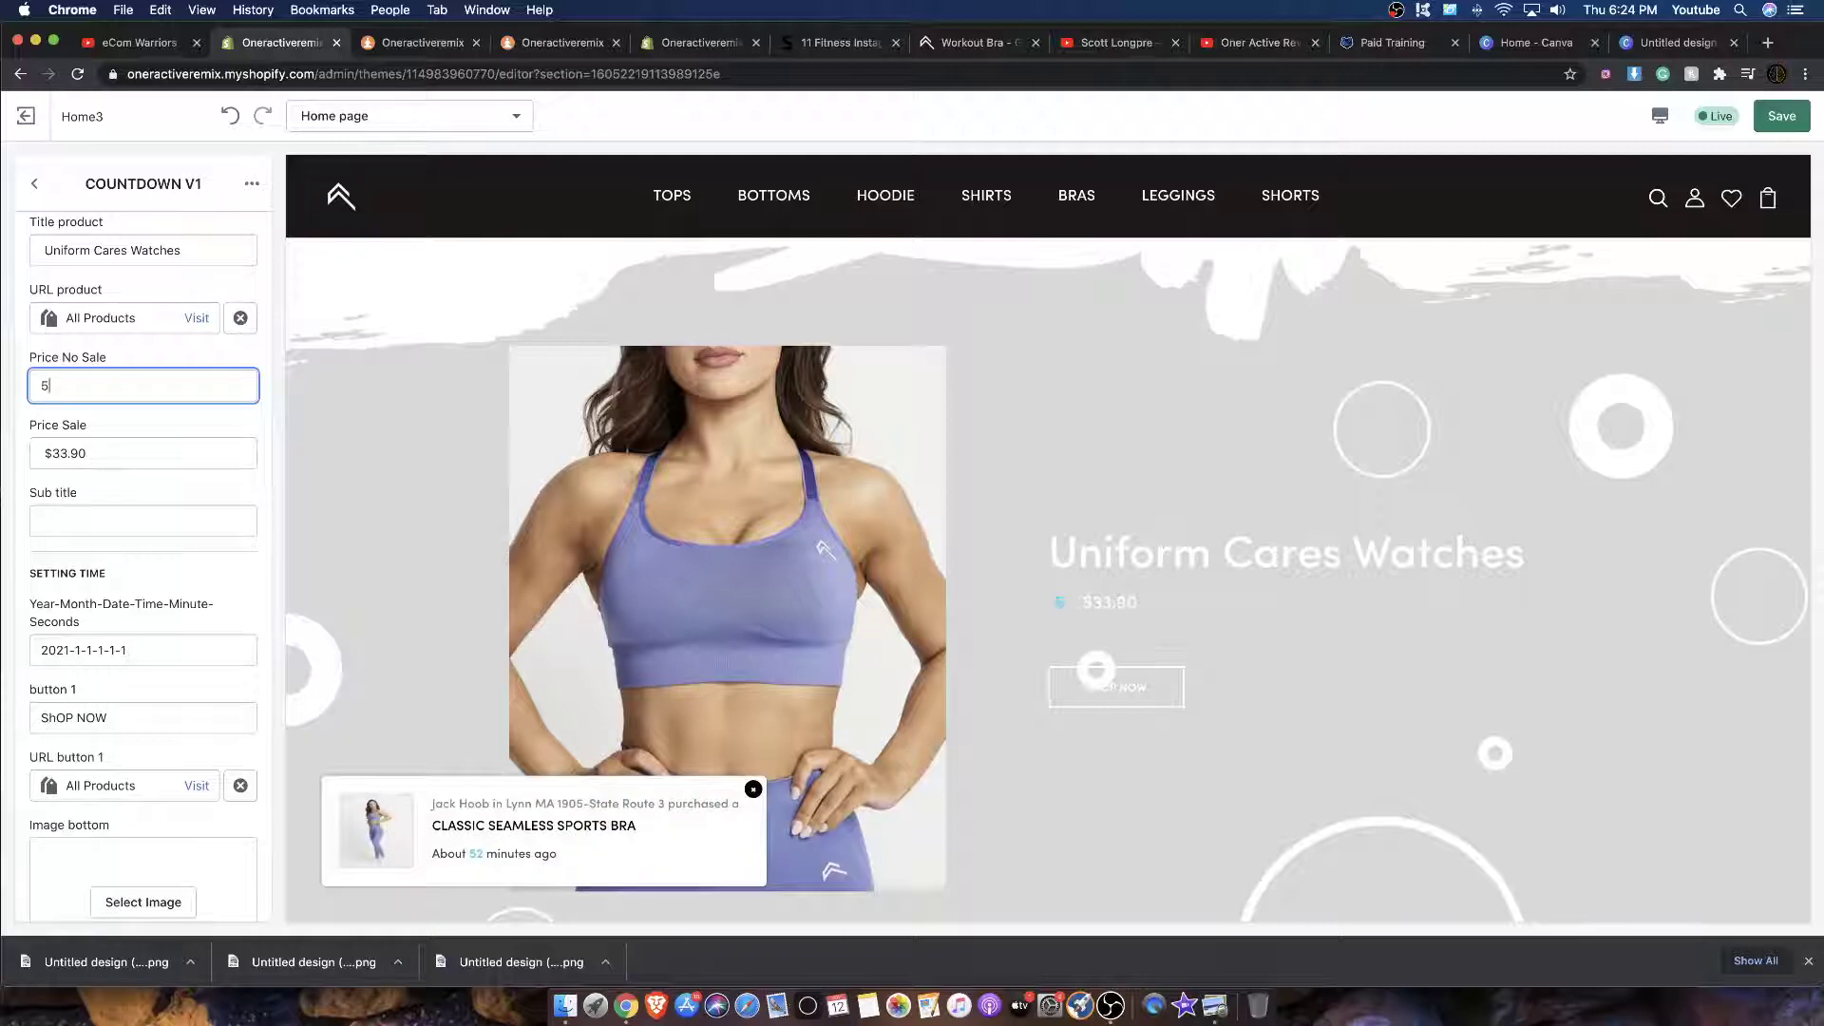
triple_click(45, 453)
key(BackSpace)
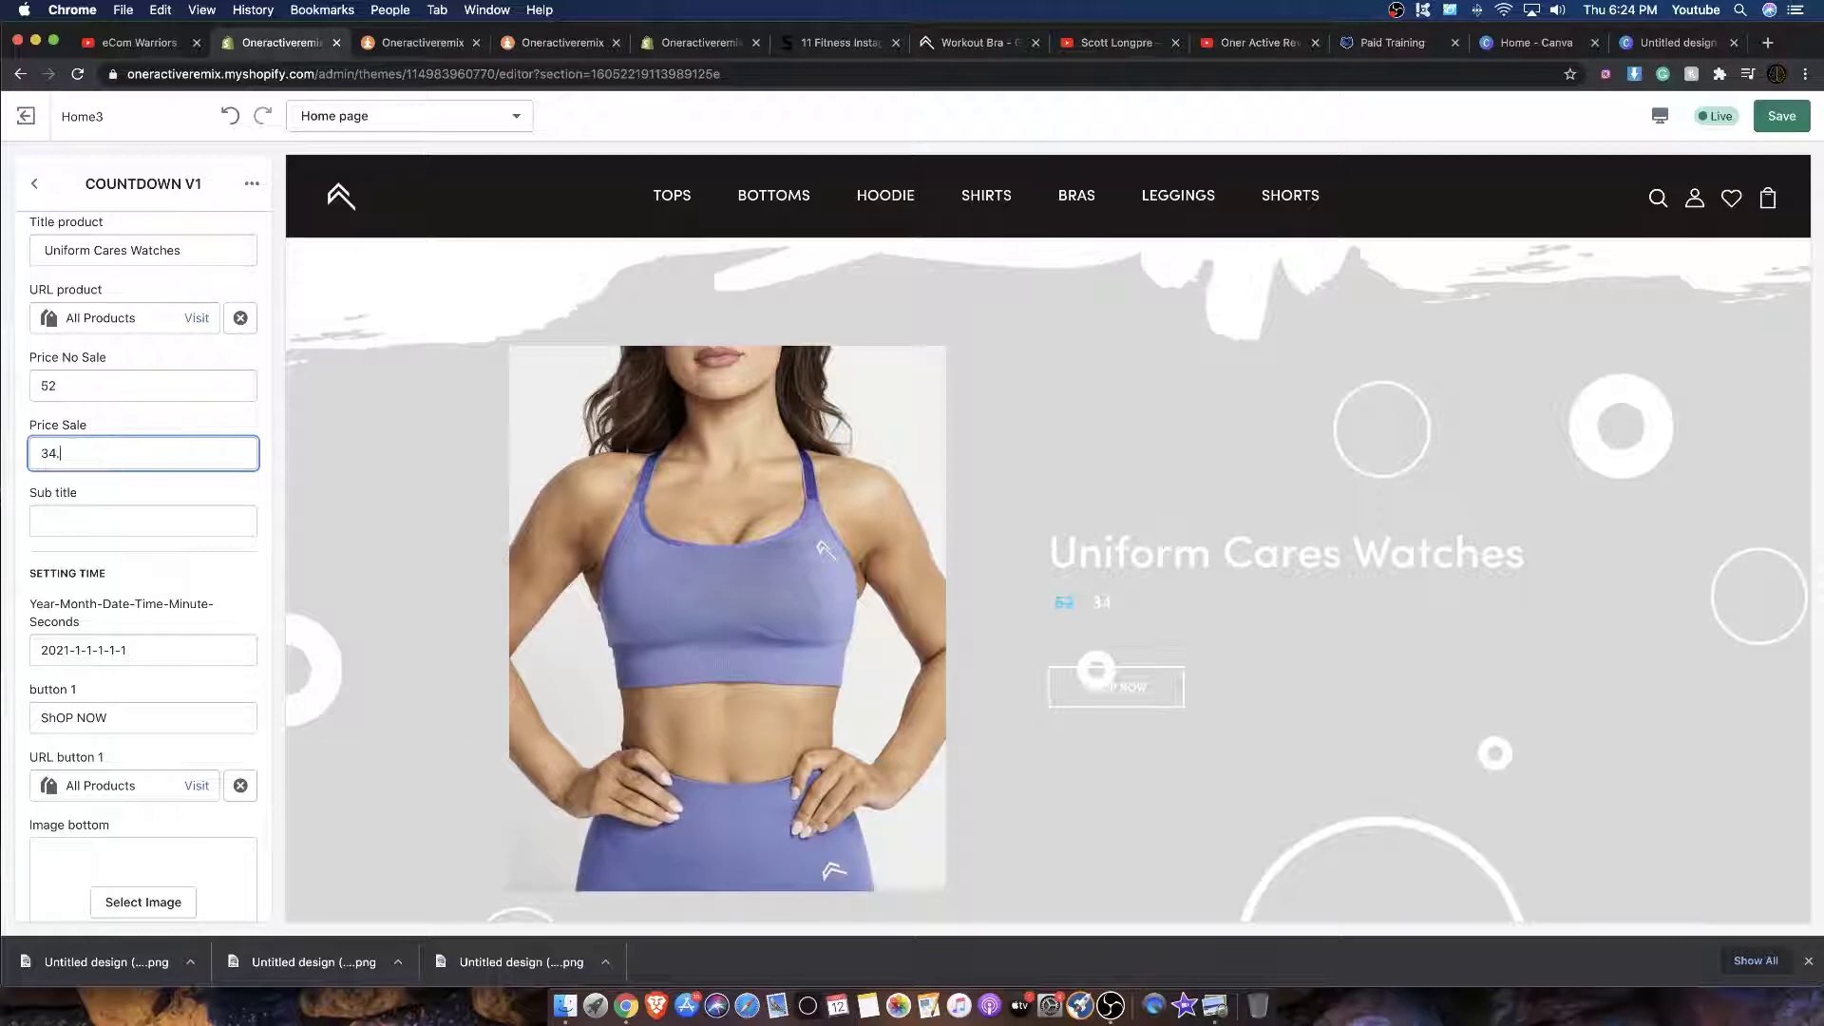
Step: Complete the price entries as $52.00 for Price No Sale and $34.00 for Price Sale, and save the theme
click(47, 386)
text($)
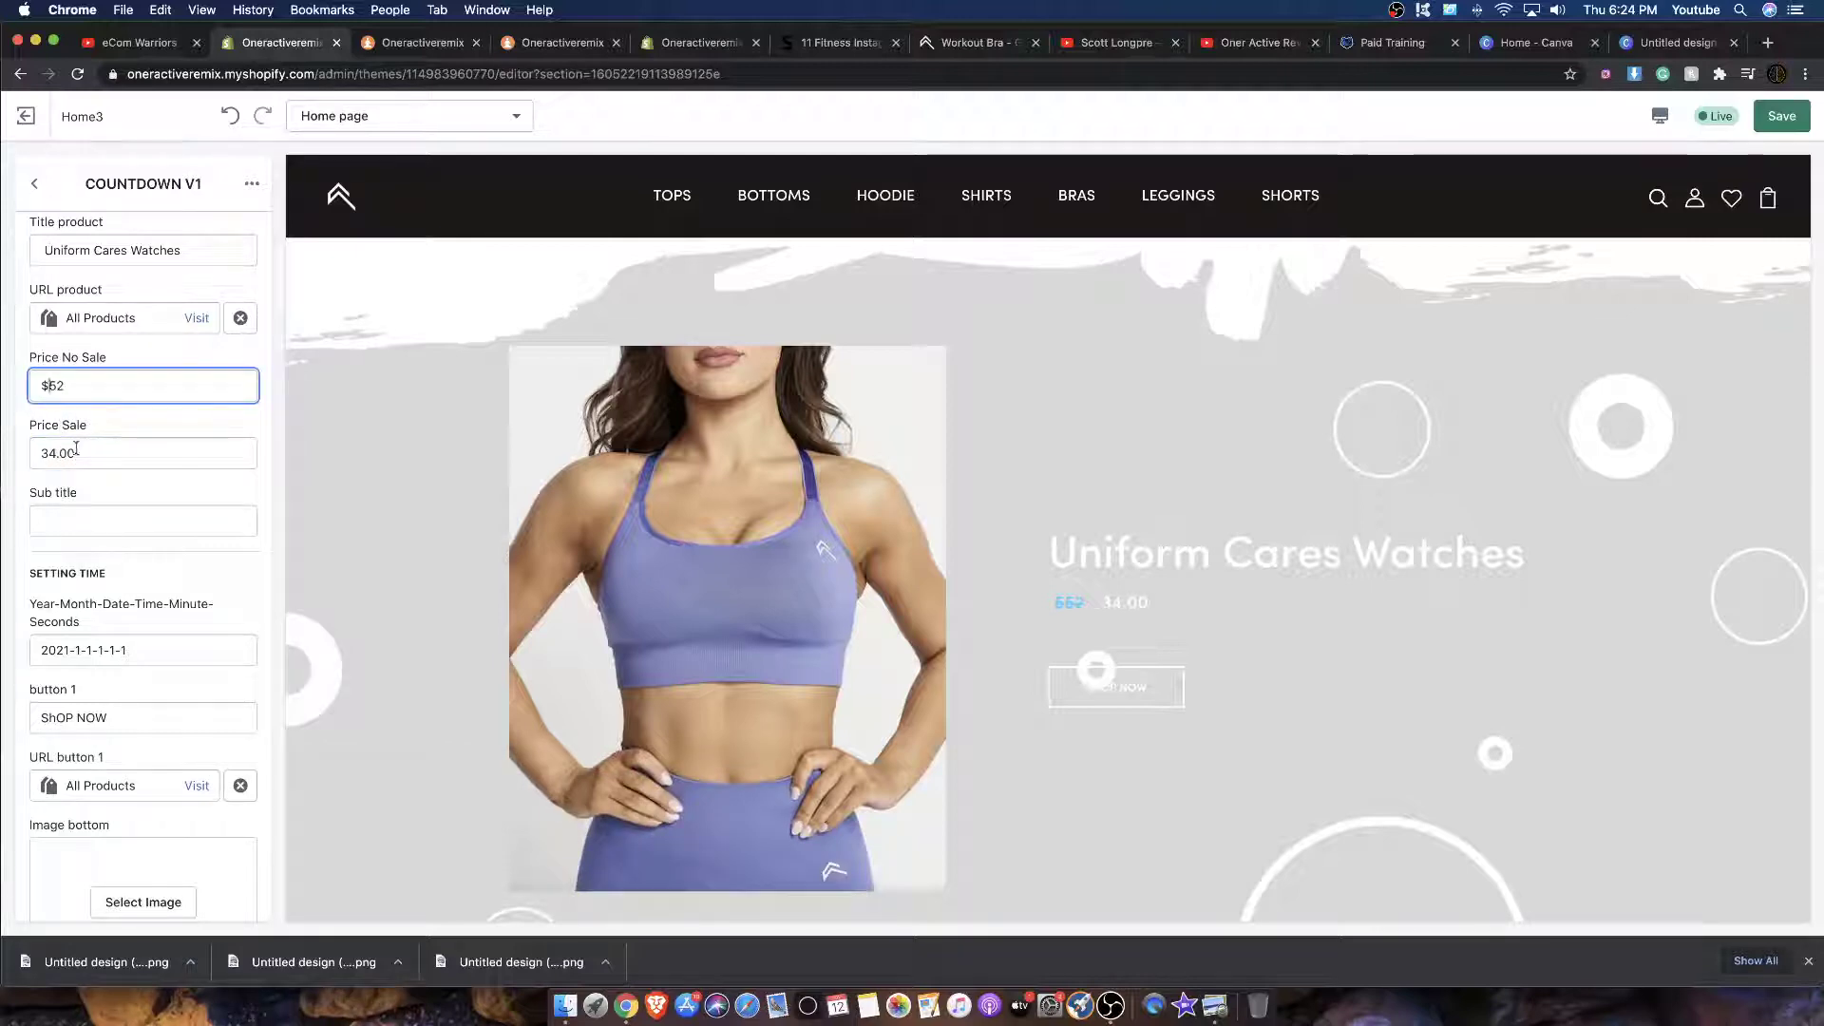
click(76, 450)
text($)
key(BackSpace)
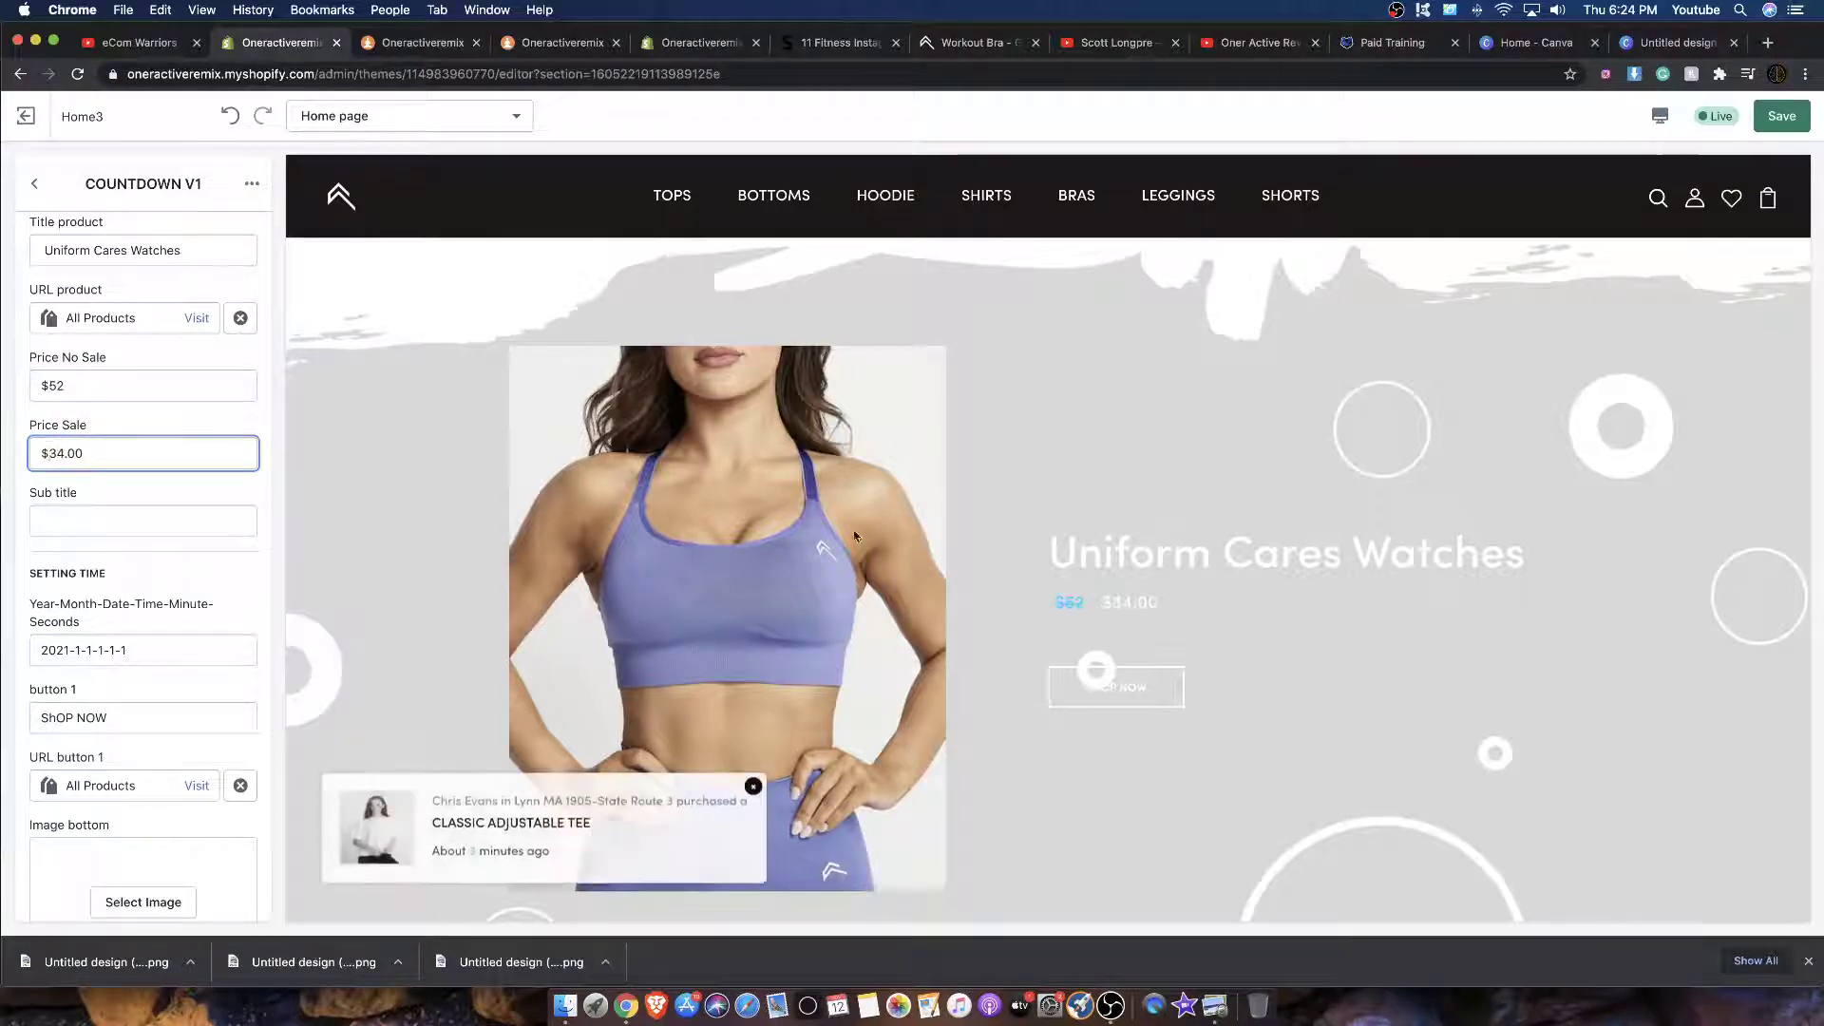
click(98, 389)
text(.0)
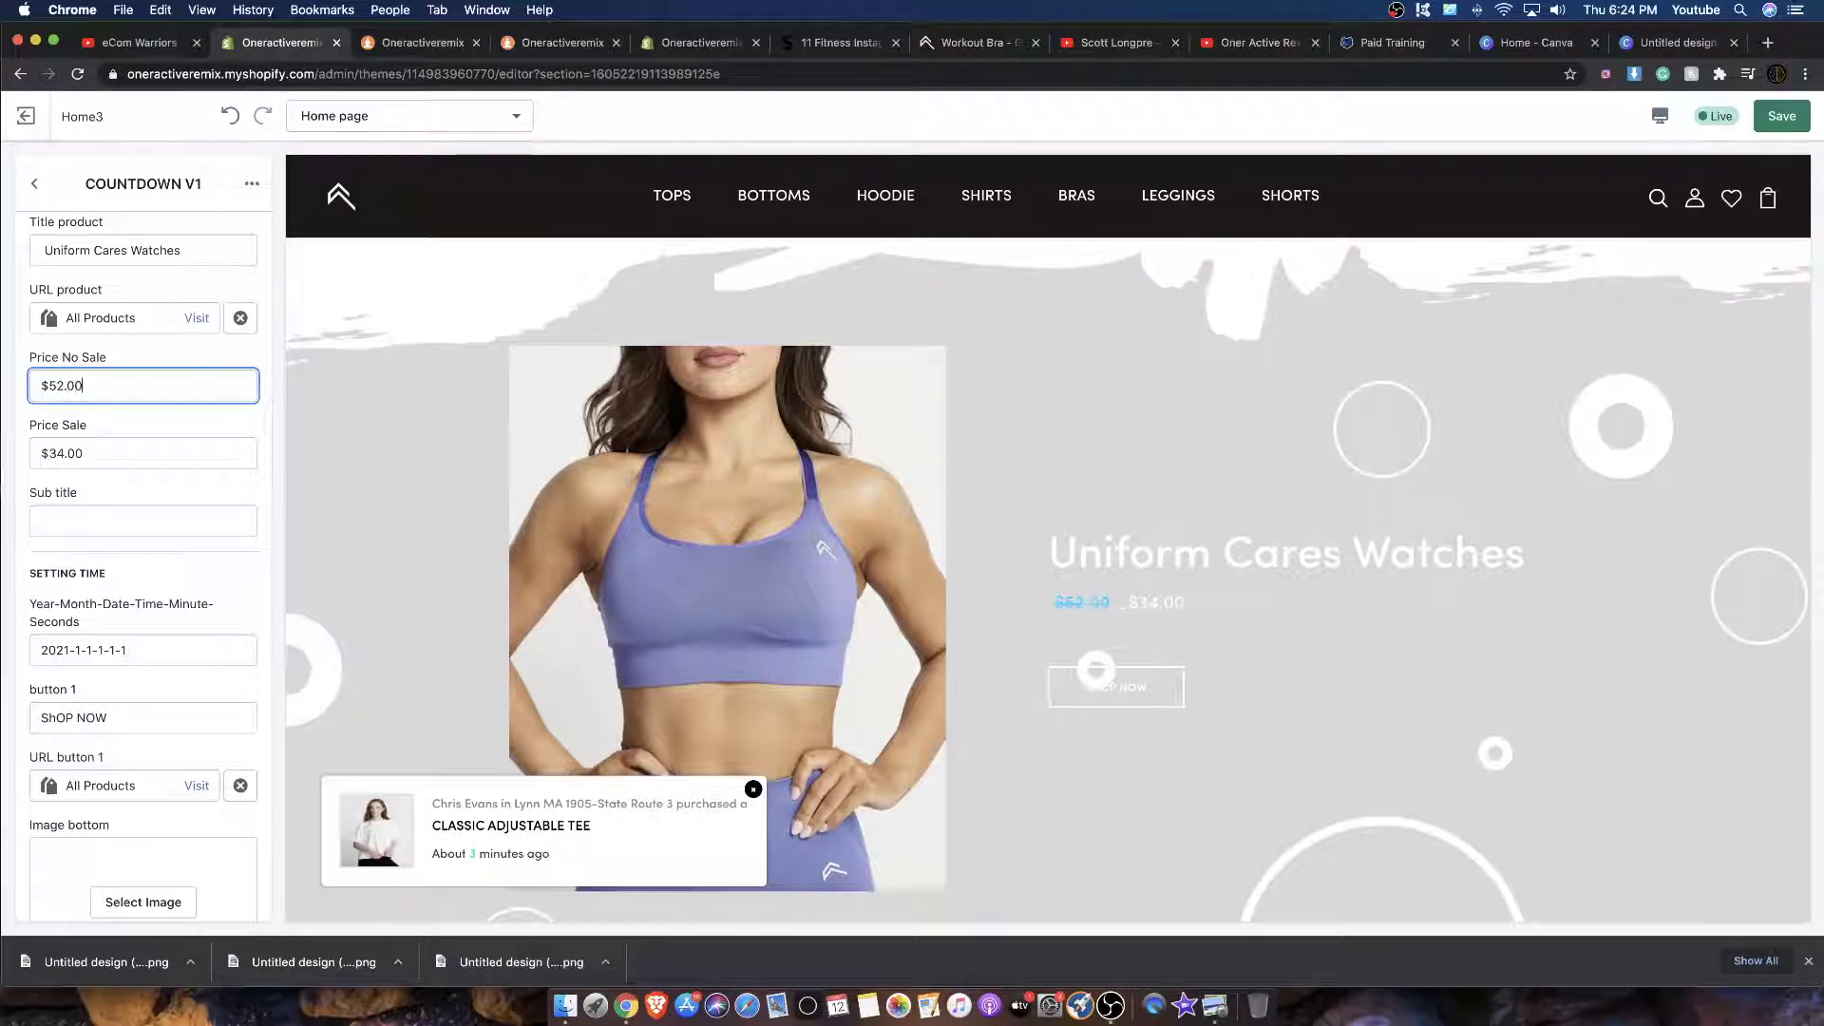
click(126, 419)
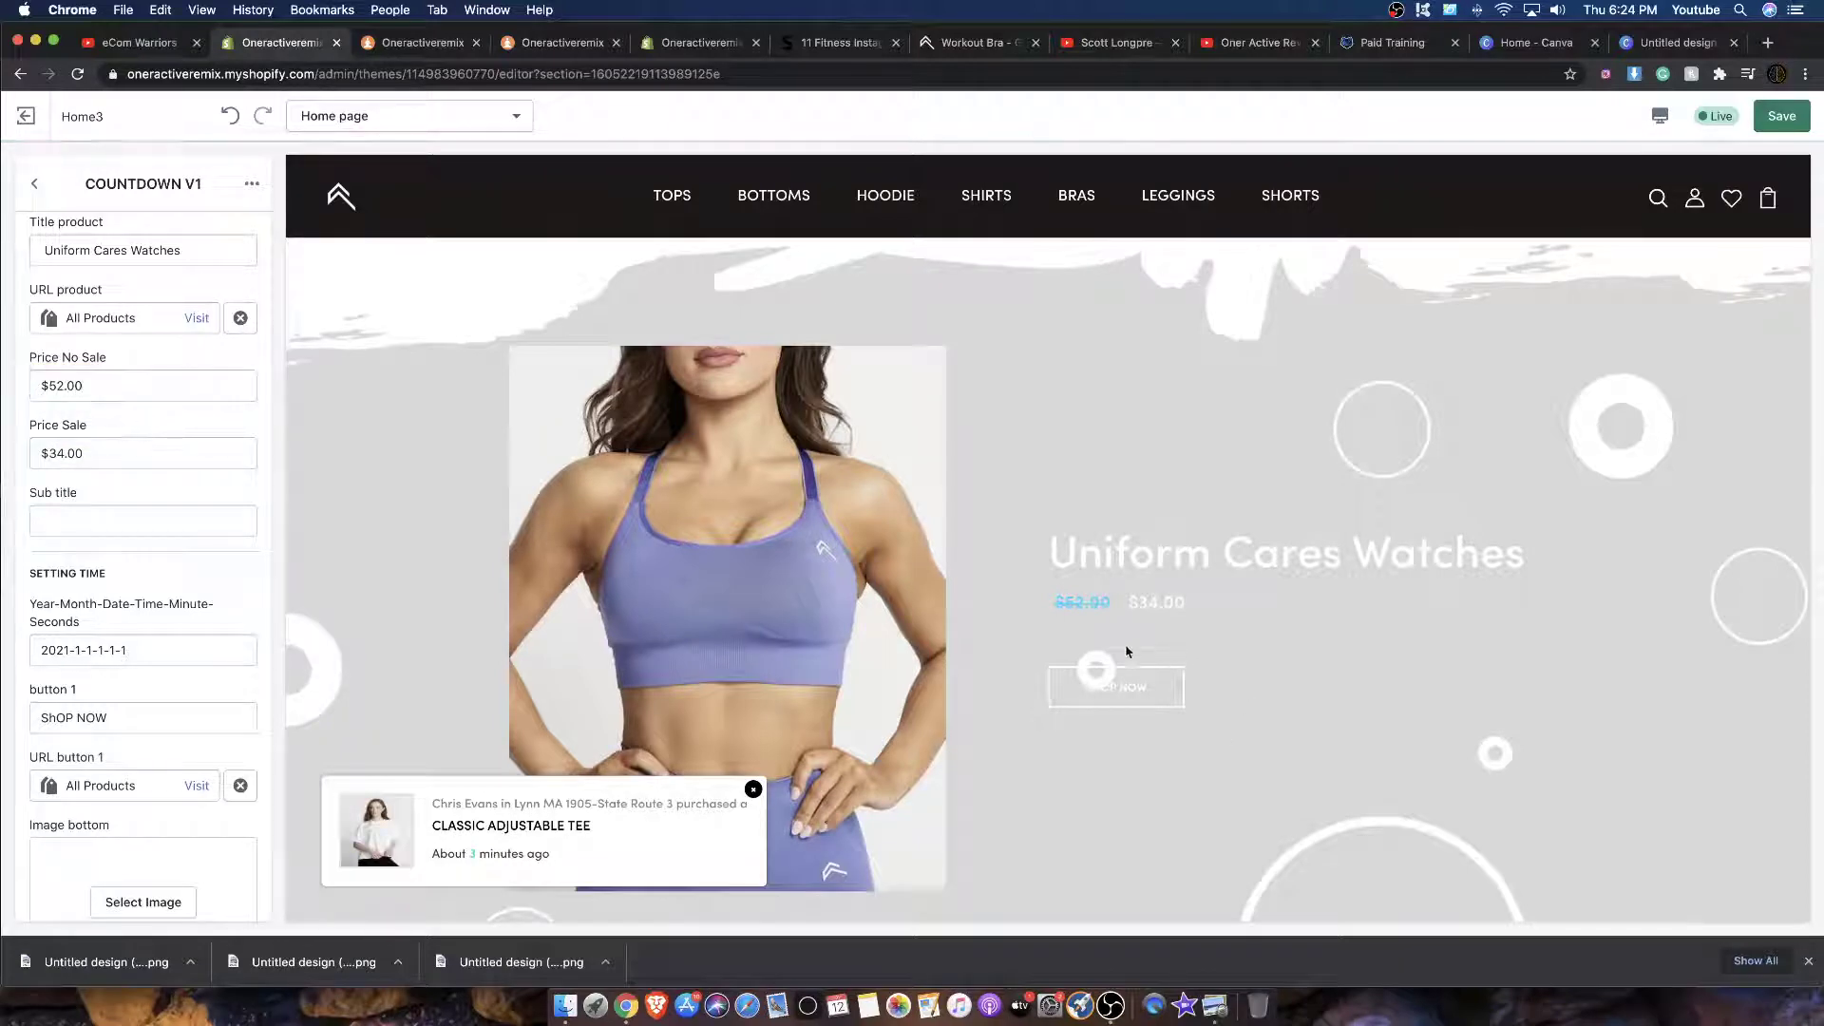
scroll(160, 513, down, 1)
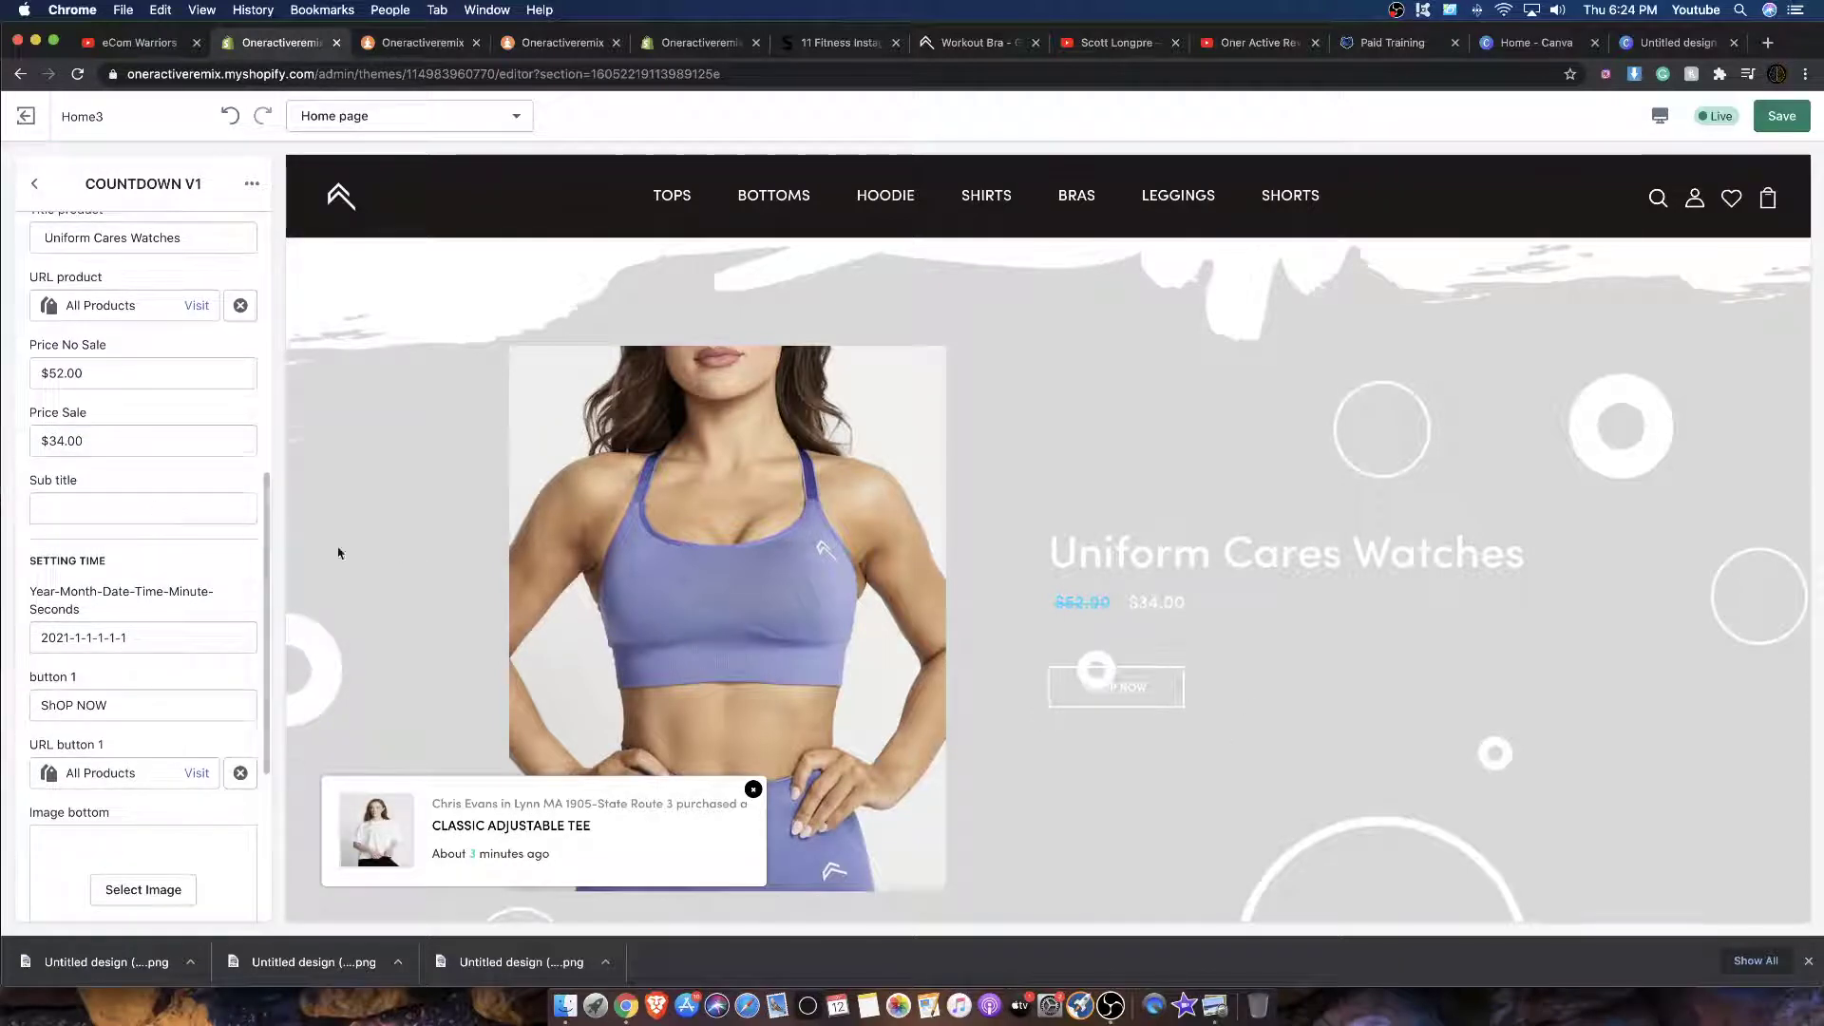
scroll(1109, 569, down, 2)
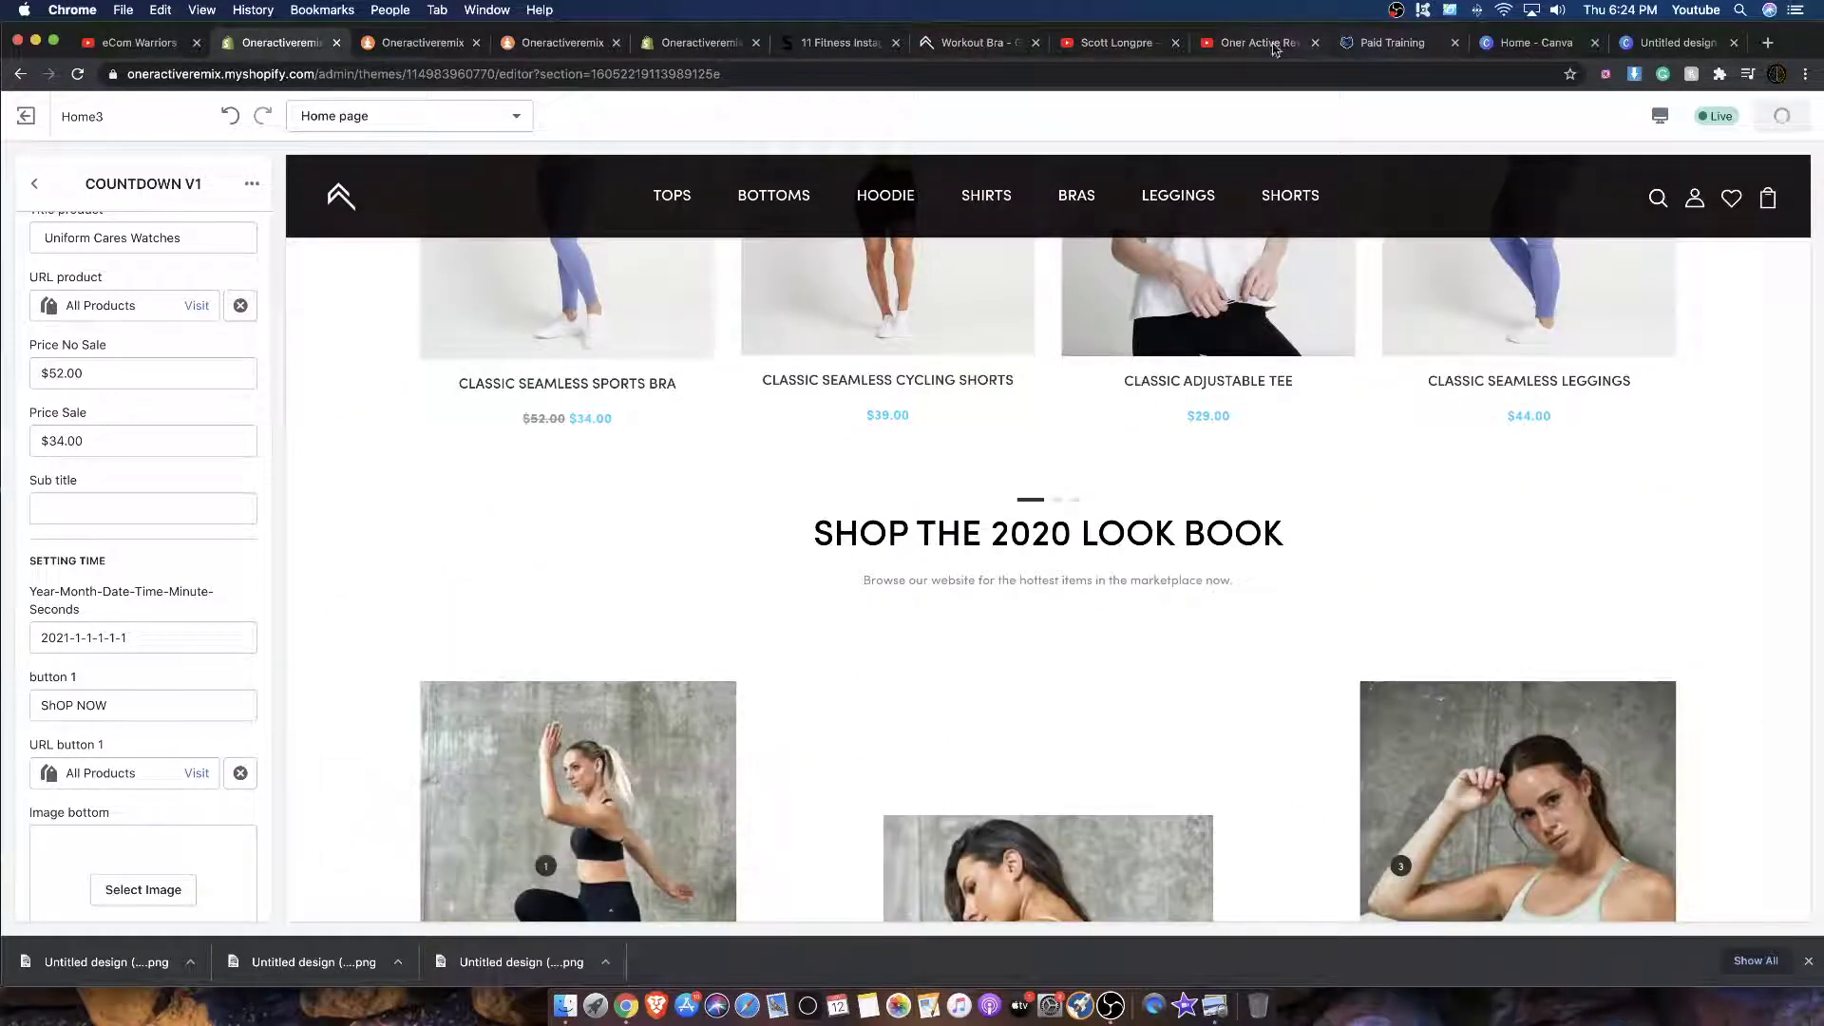
Step: Switch to the Oner Active sports bra page and copy the product details paragraph about the first Classic Collection
click(943, 55)
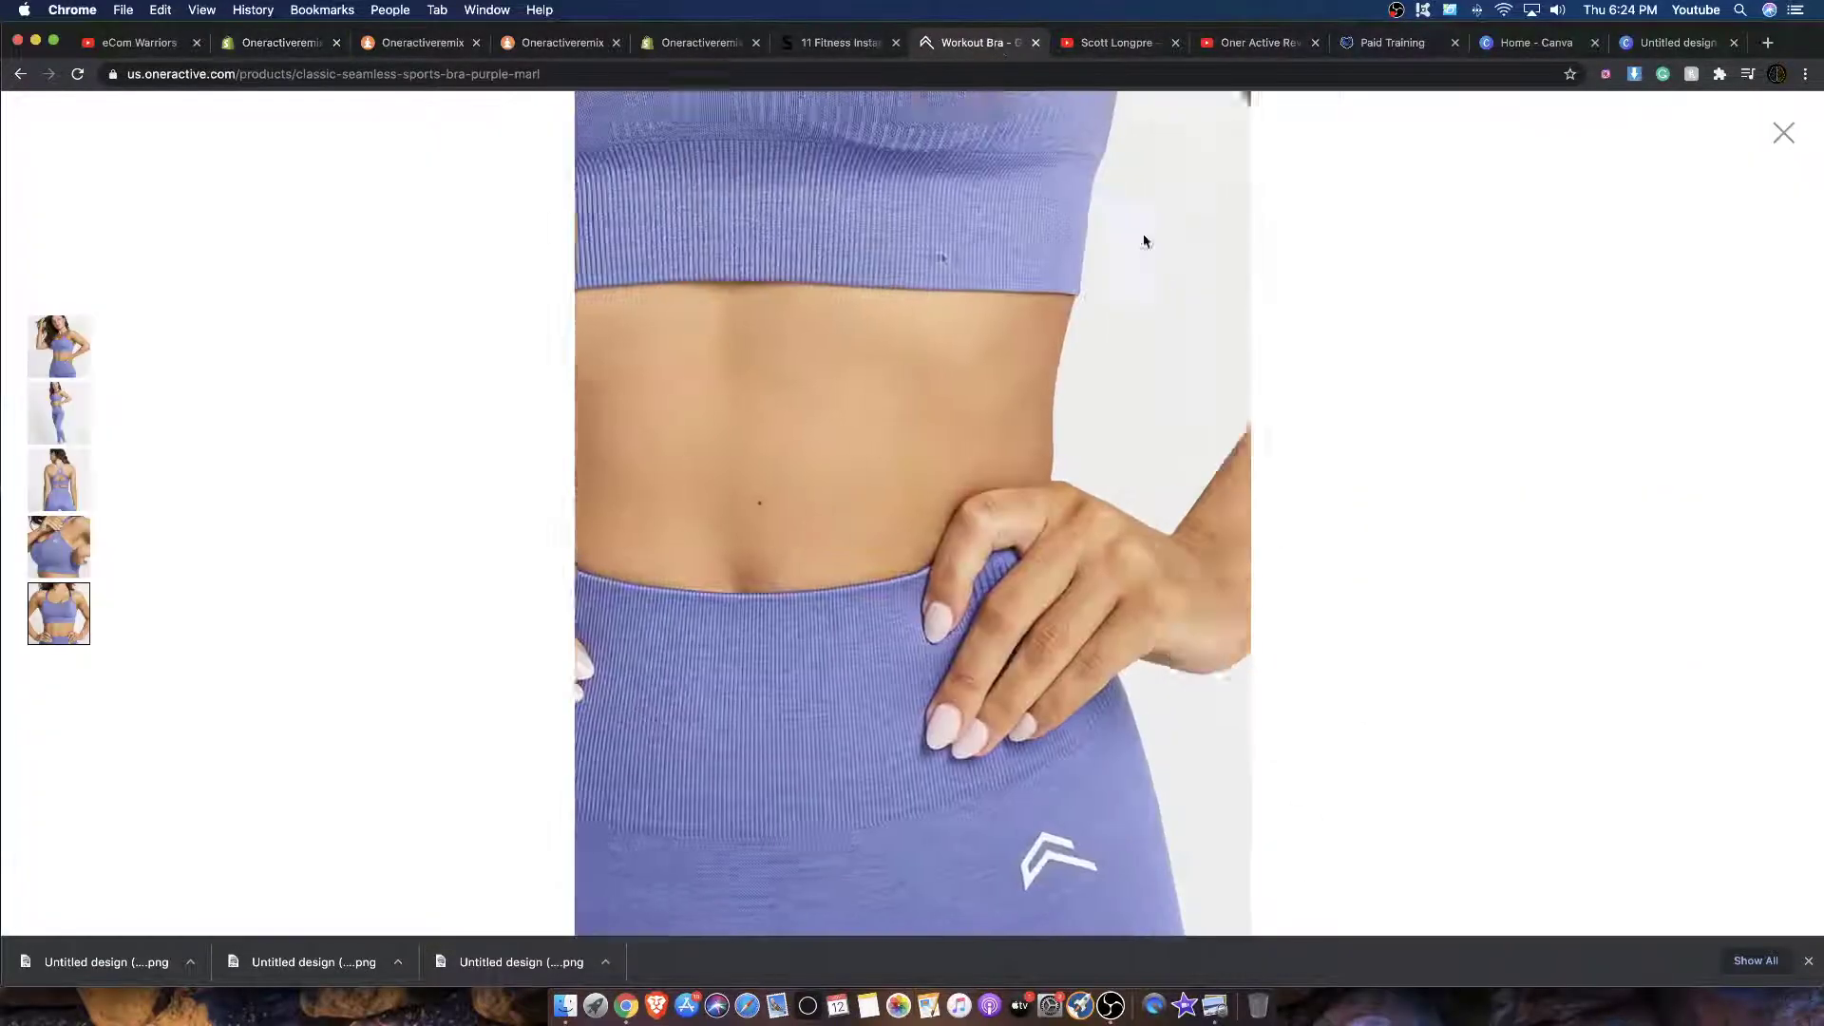
click(1776, 138)
scroll(1368, 408, up, 3)
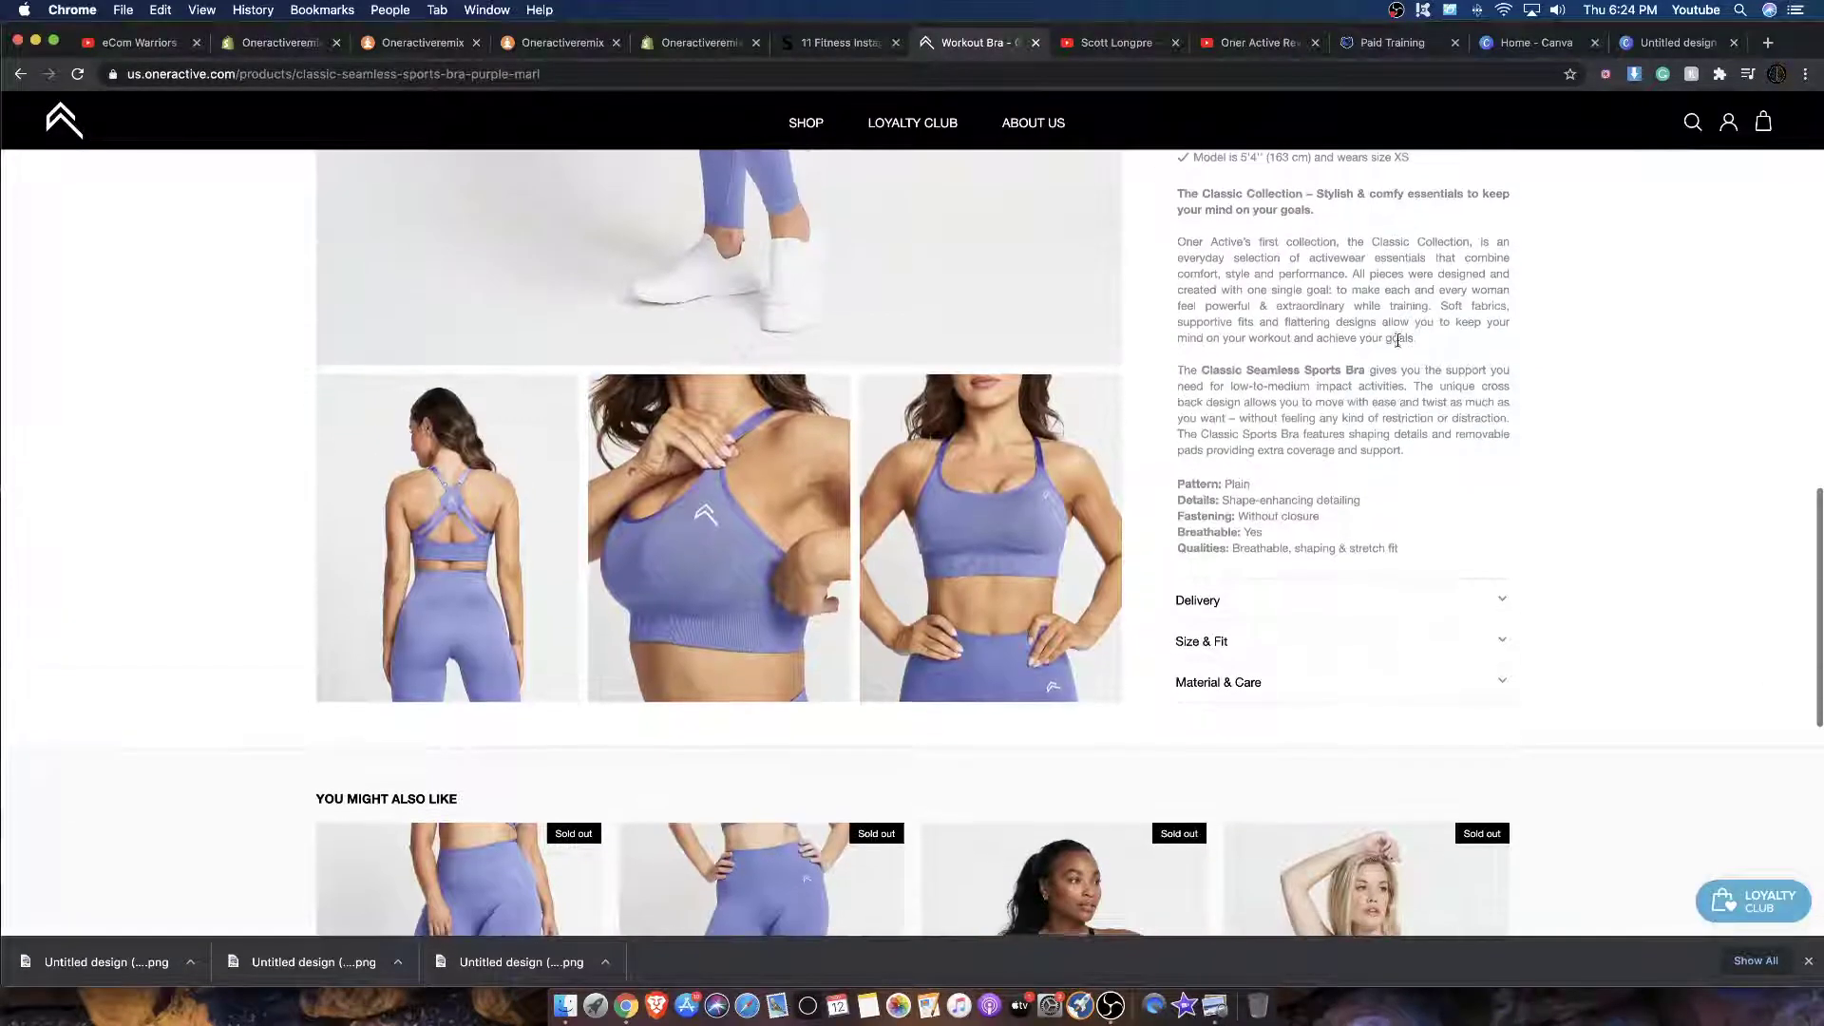
scroll(1326, 466, up, 1)
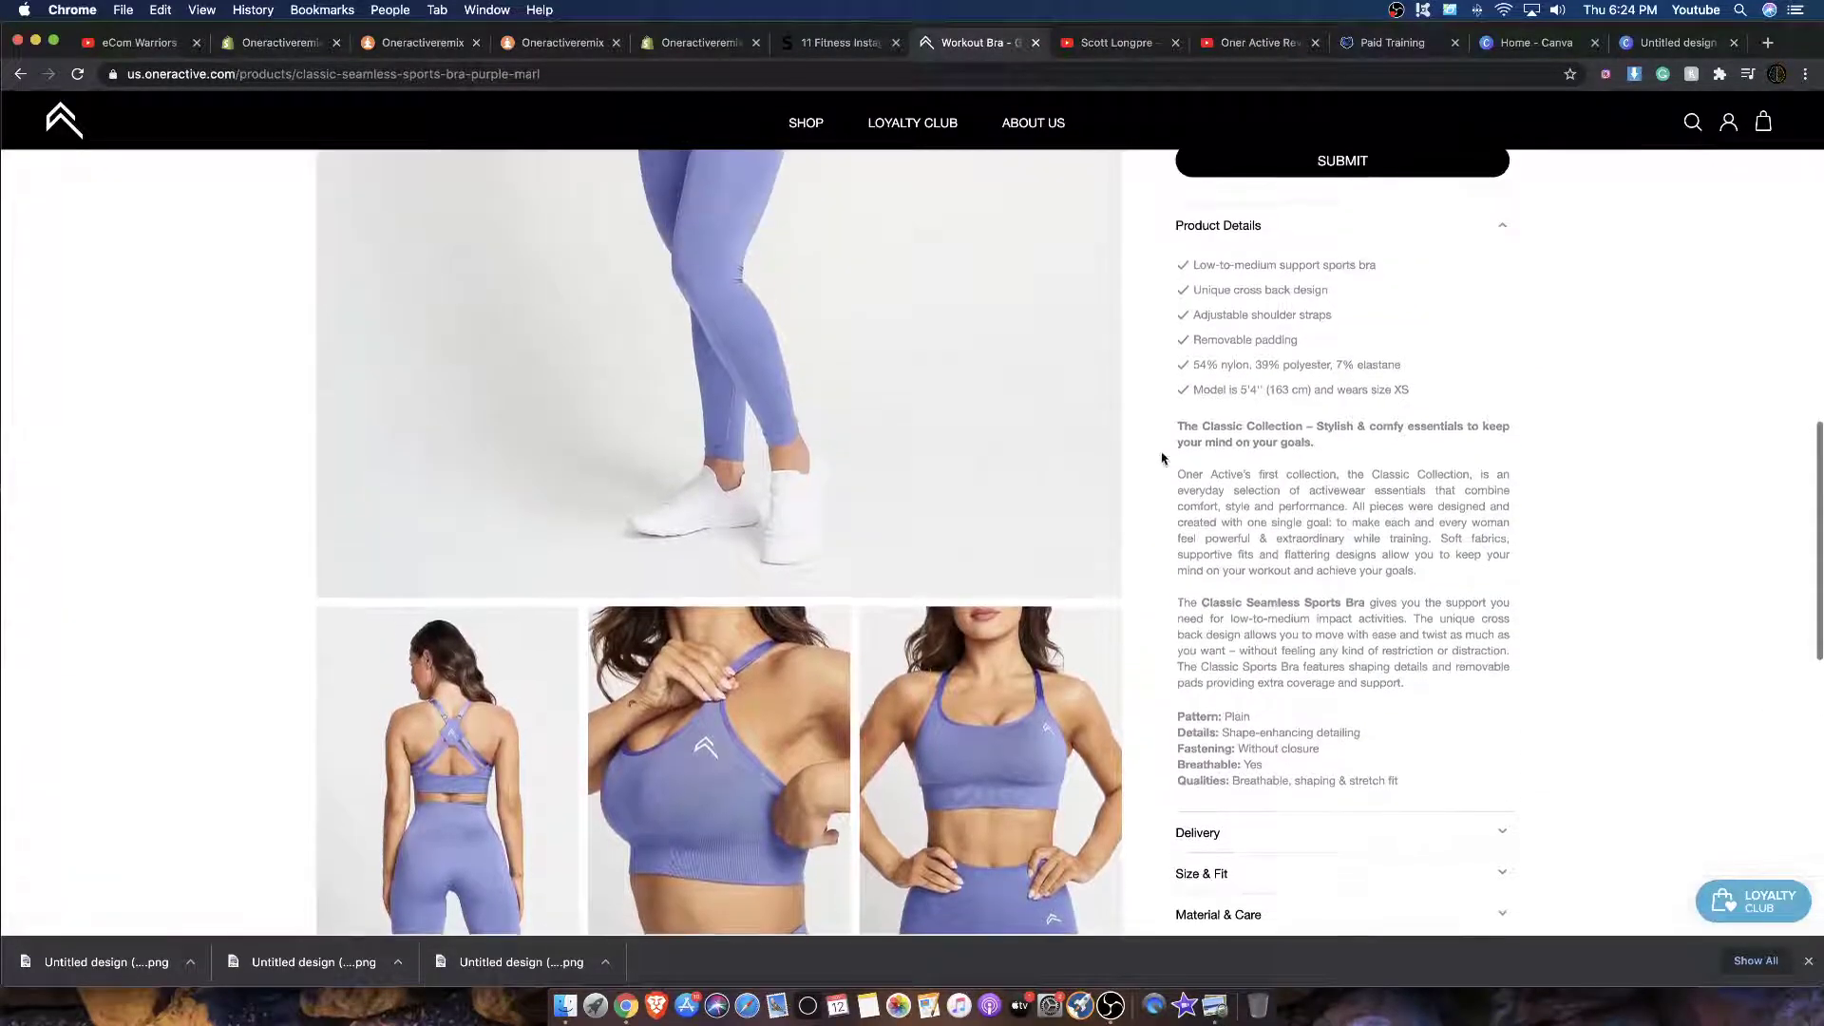
drag(1179, 474, 1442, 571)
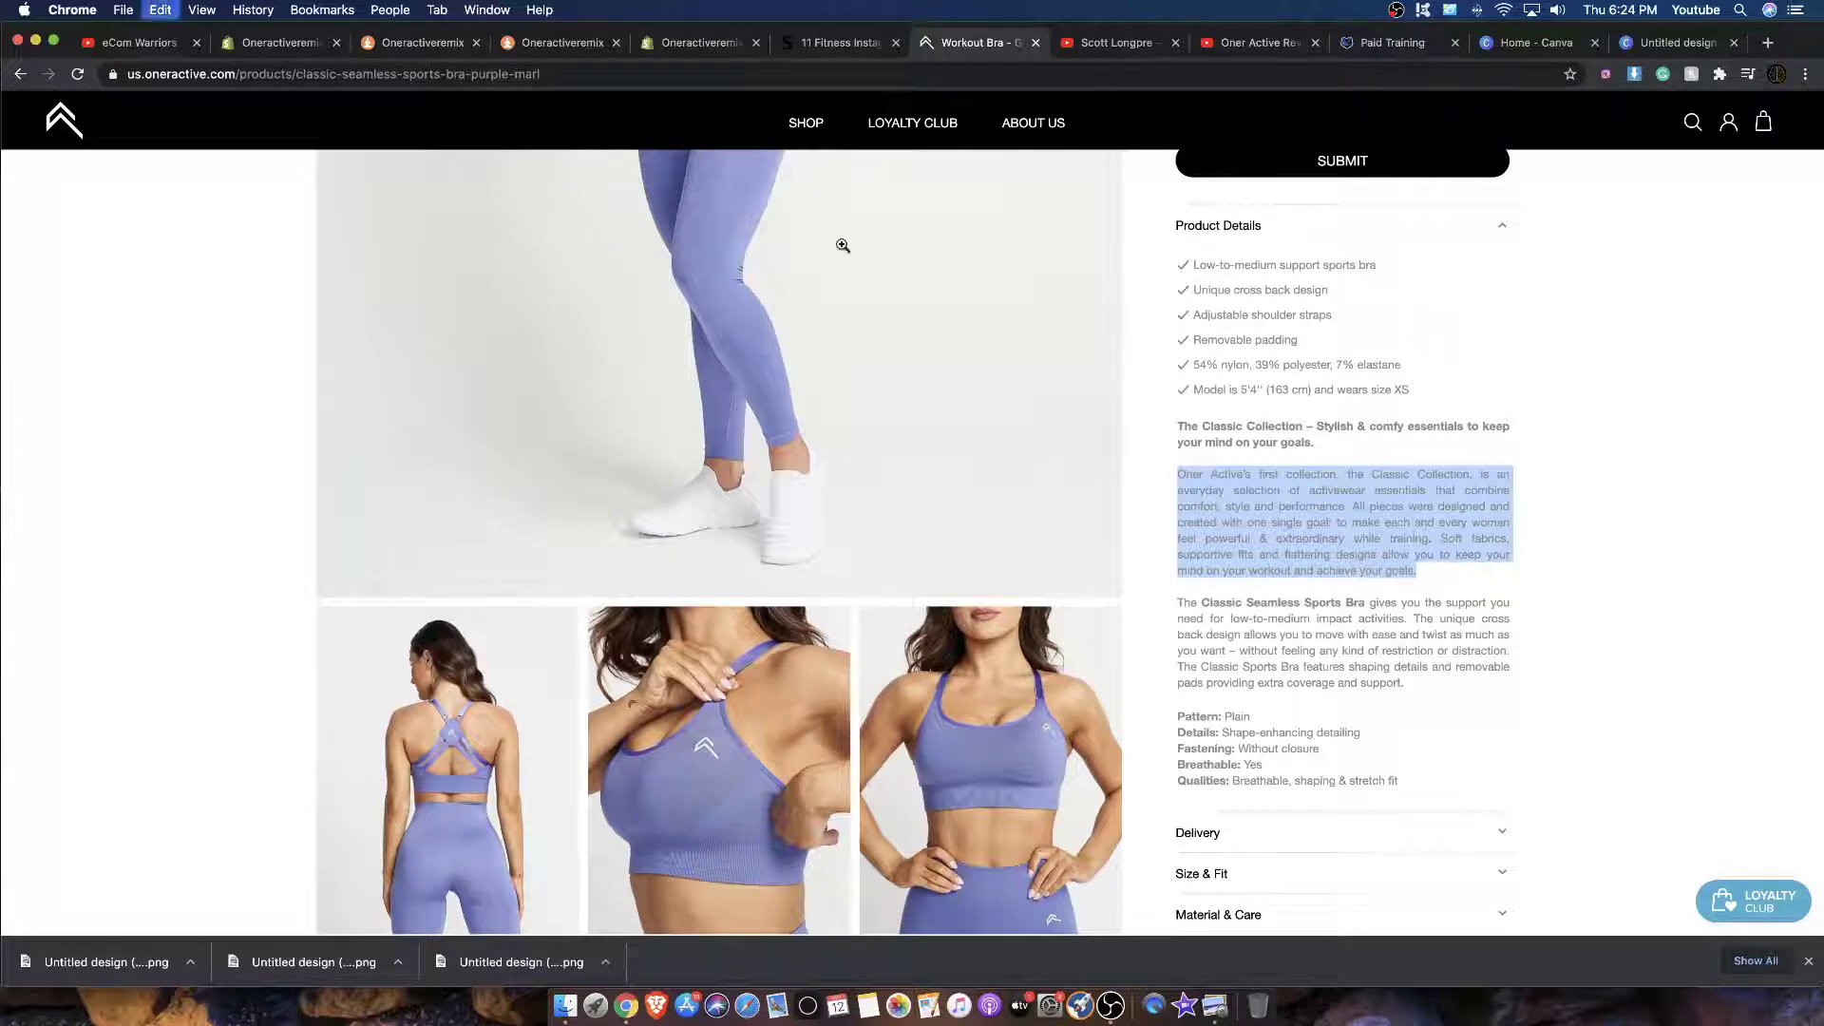
Step: Switch back to the Shopify theme editor and paste the copied Classic Collection paragraph as the Countdown V1 Sub title
click(285, 43)
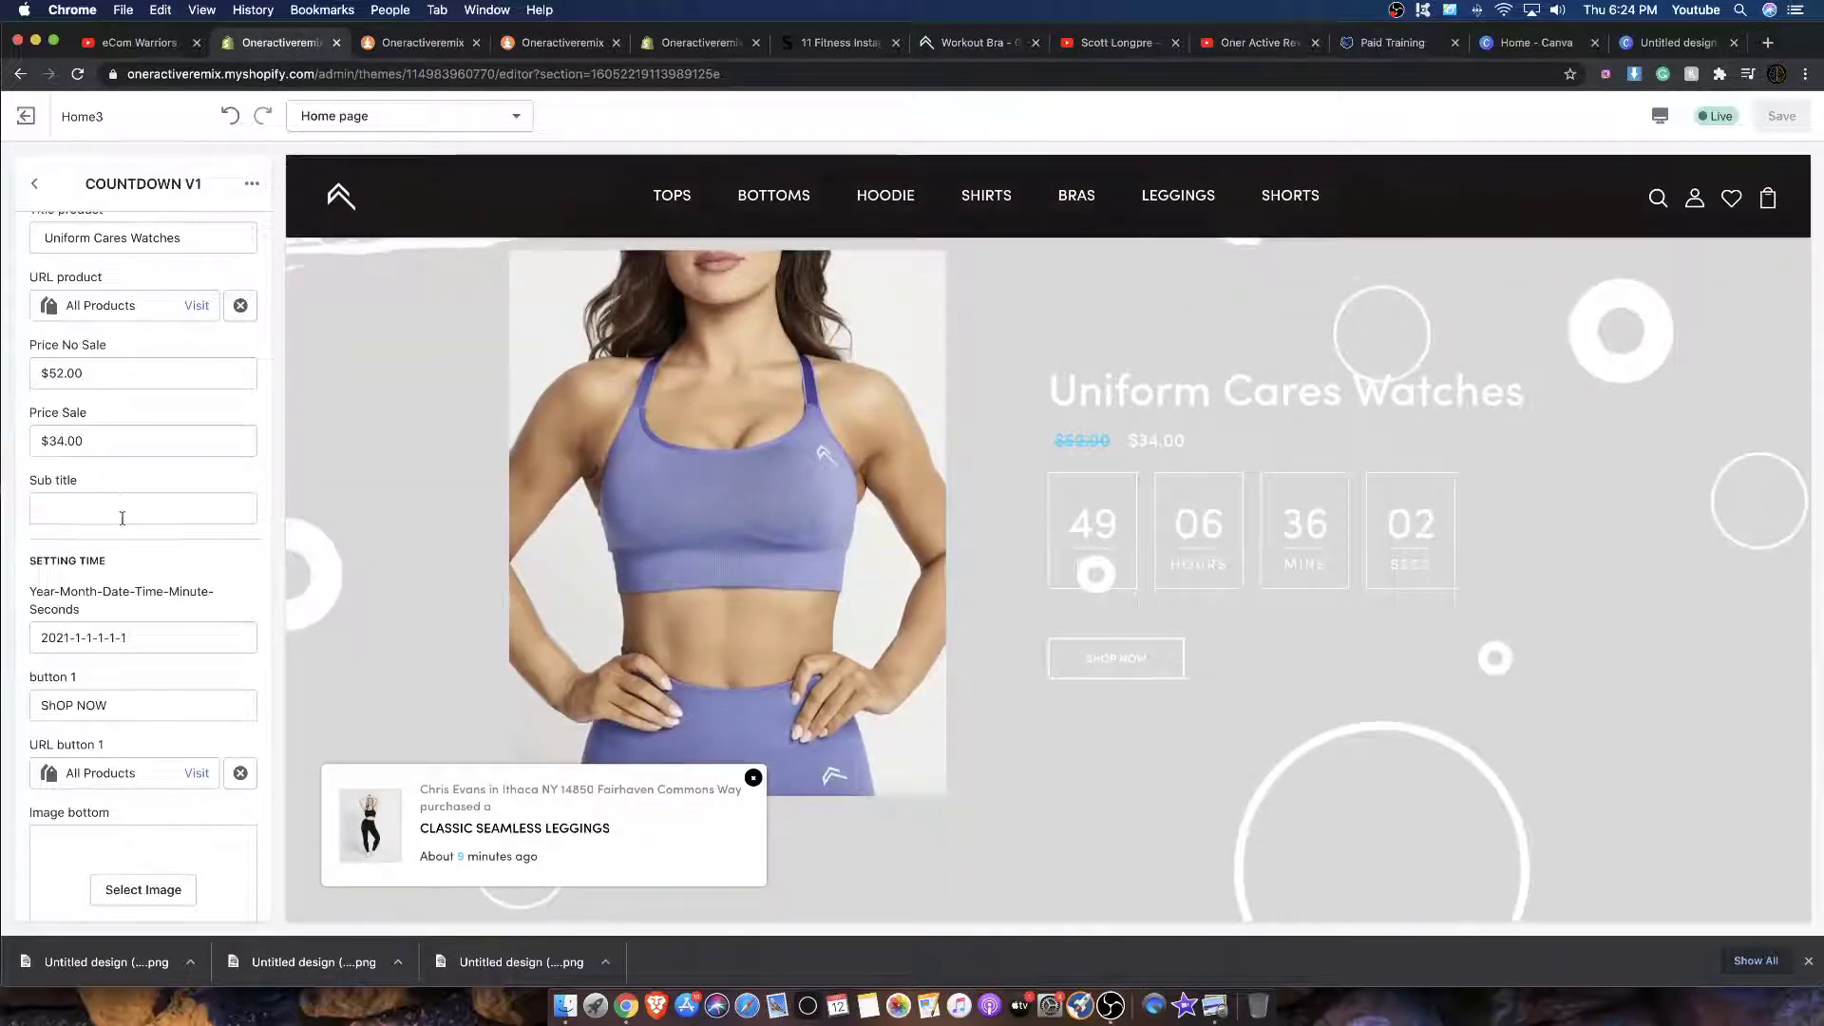
click(92, 505)
text(Oner Active's first collection, the Classic Collection, is an everyday selection of activewear essentials that combine comfort, style and performance. All items are designed and created with one single goal in mind and every woman feel powerful & astonishing while training. Soft fabrics, supportive fits and flattering designs allow you to keep your mind on your workout and achieve your goals.)
scroll(143, 570, up, 2)
scroll(114, 665, down, 2)
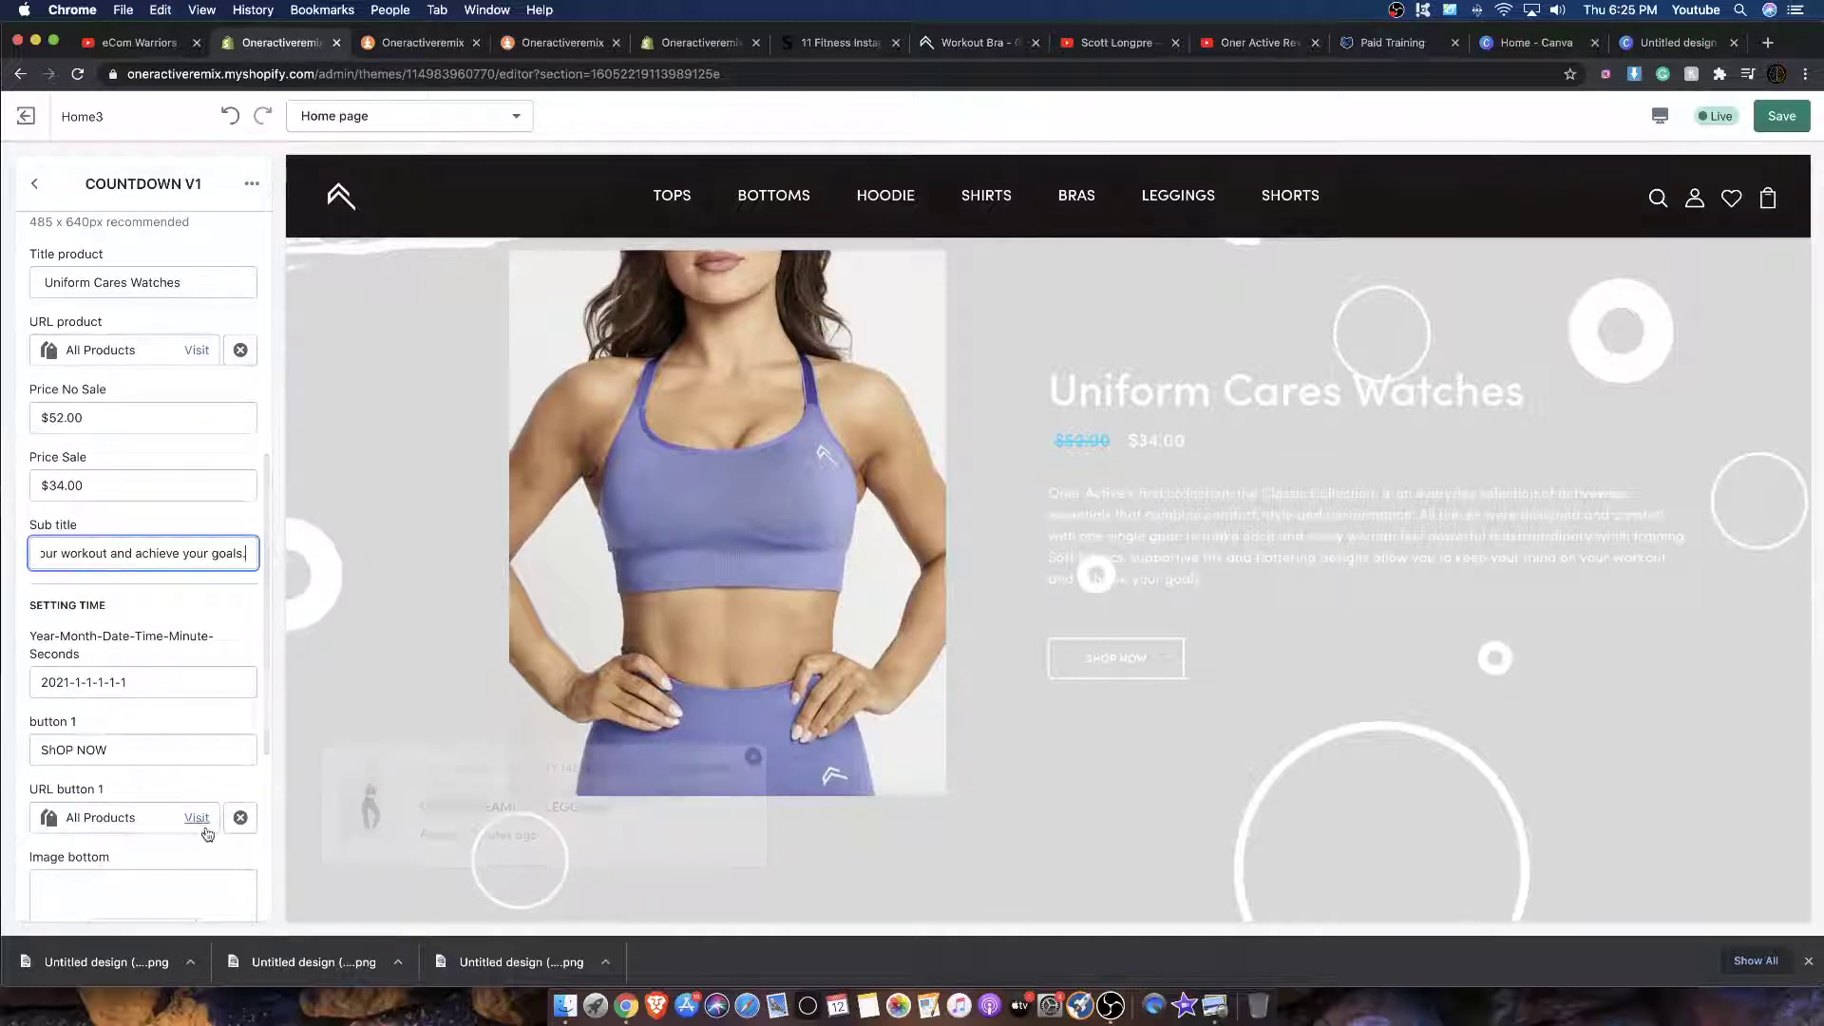
Step: Replace the URL button 1 link with the BRAS collection, found by searching "BRA", and save the theme
click(240, 817)
click(134, 815)
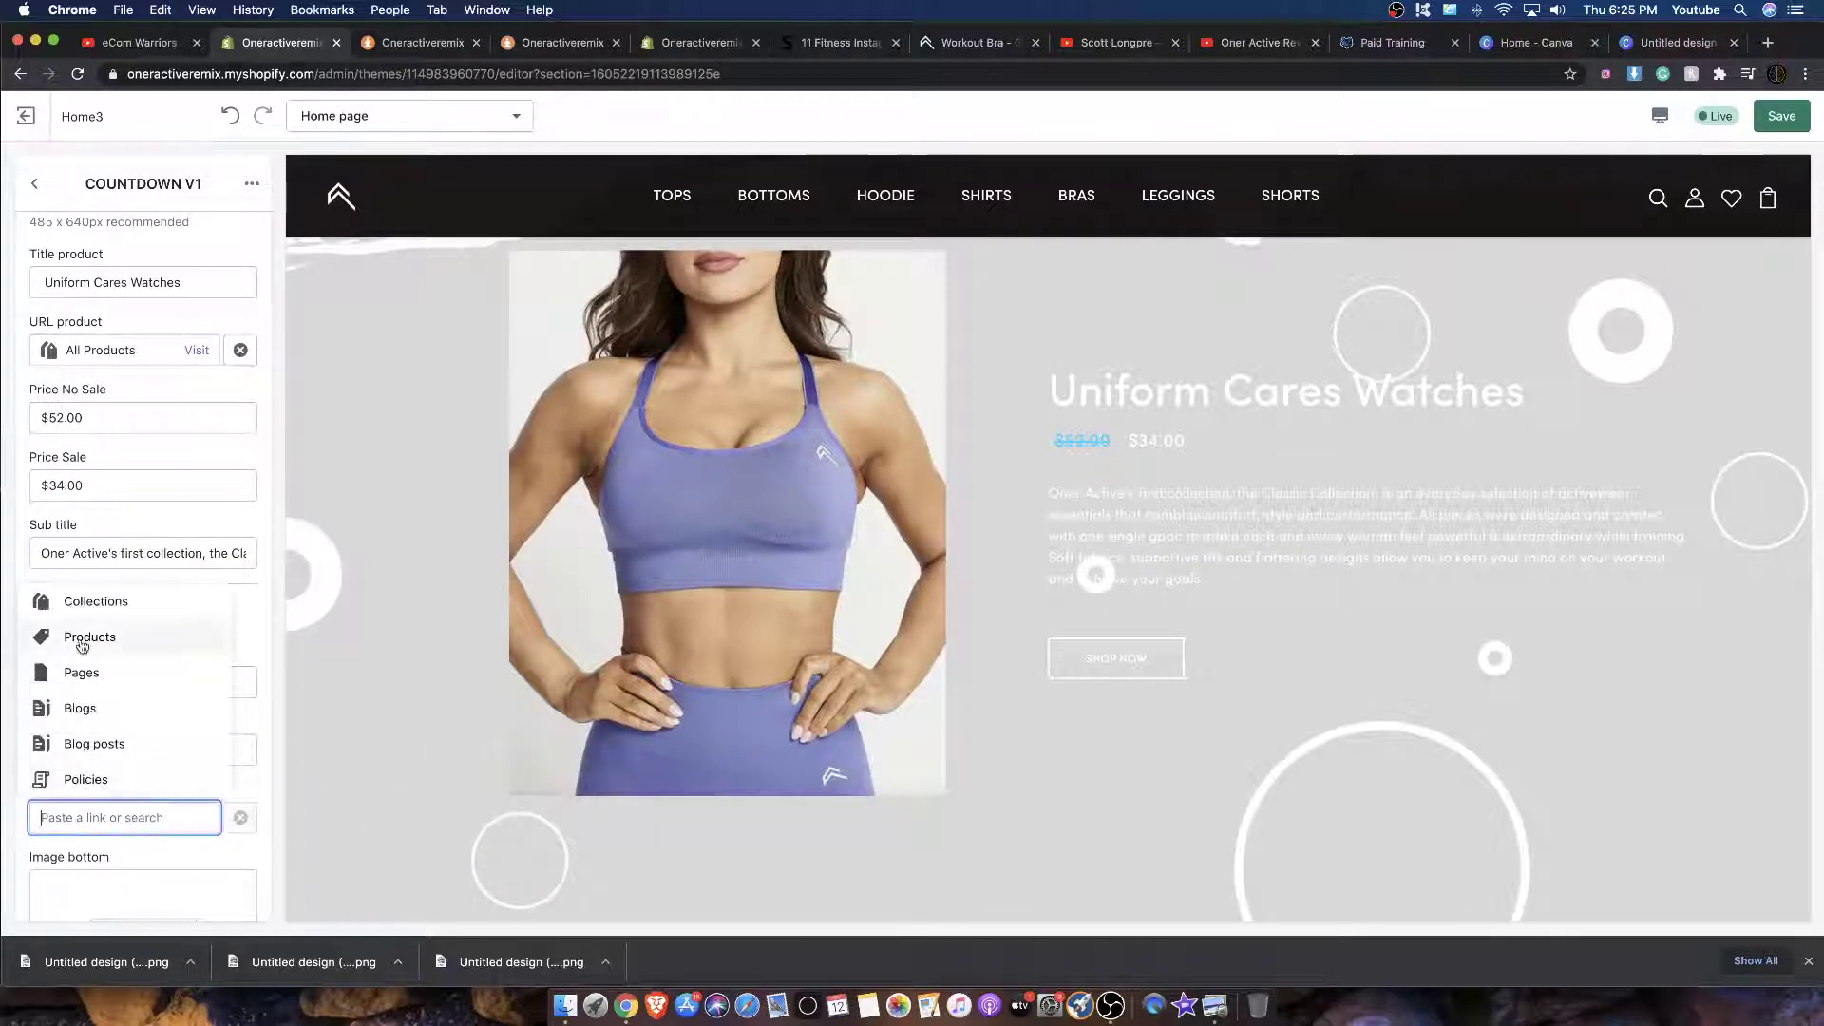
text(BRA)
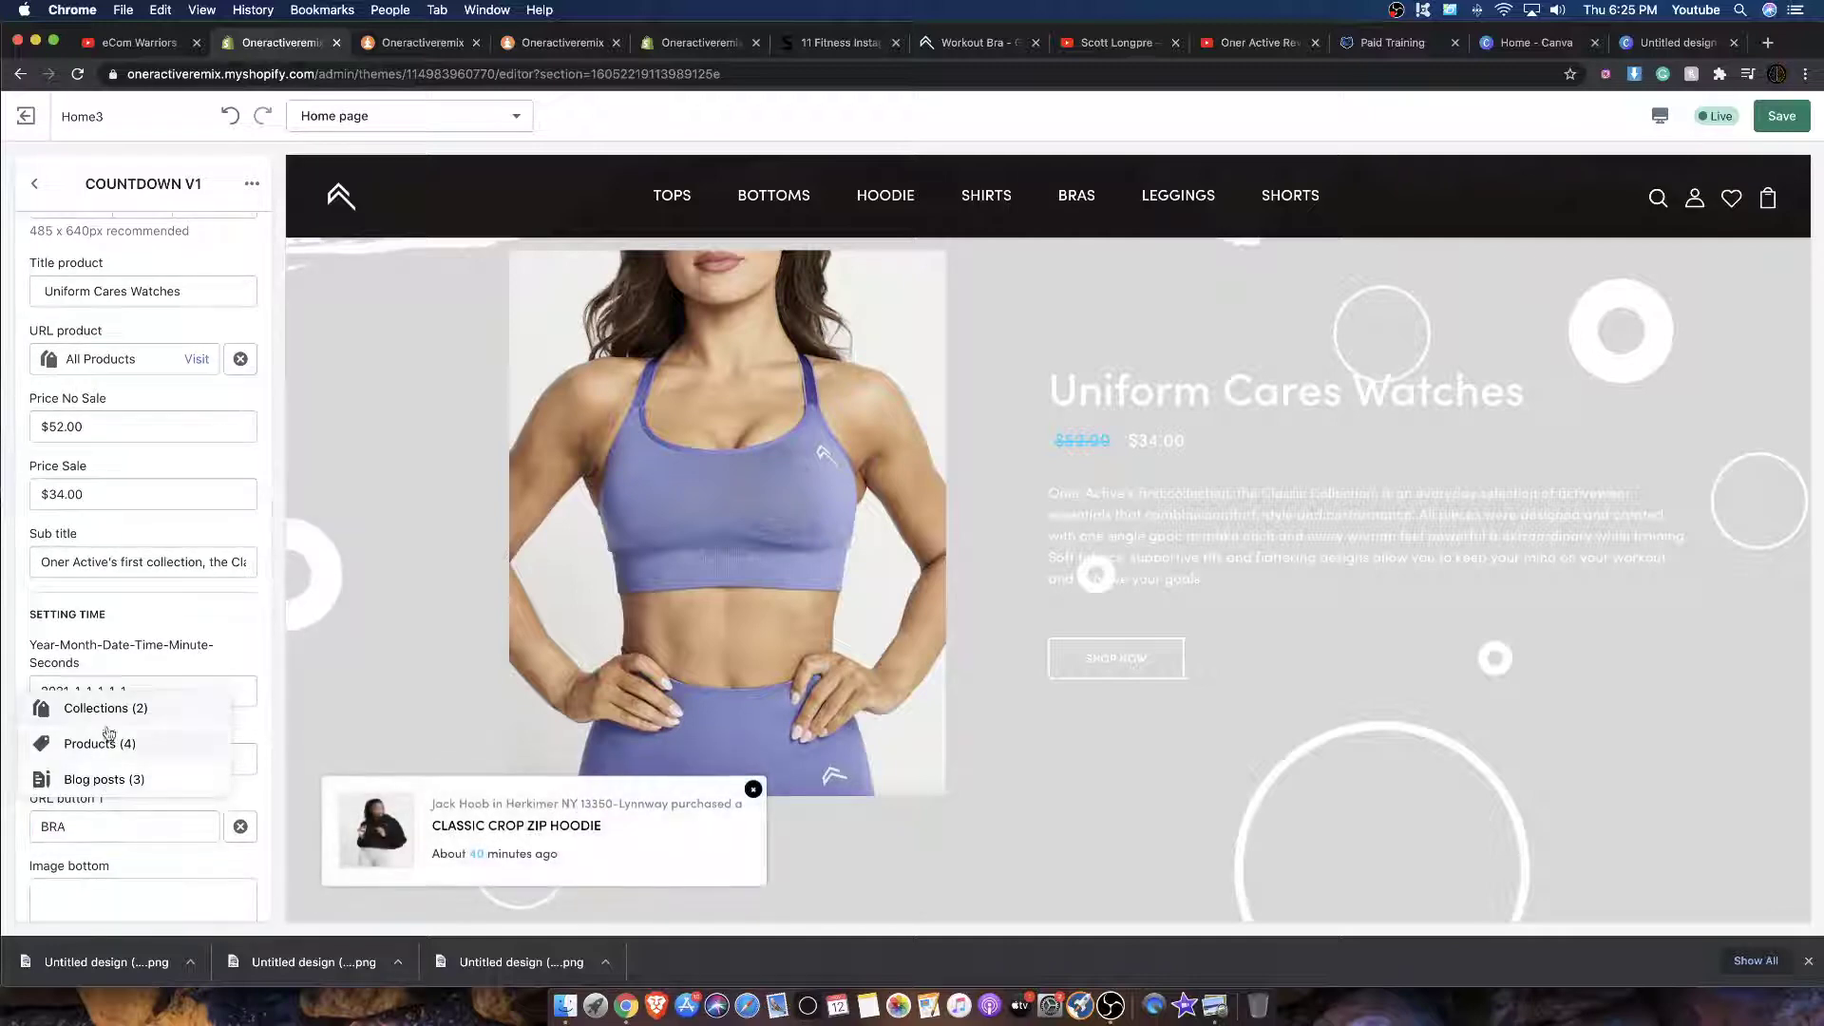
click(99, 744)
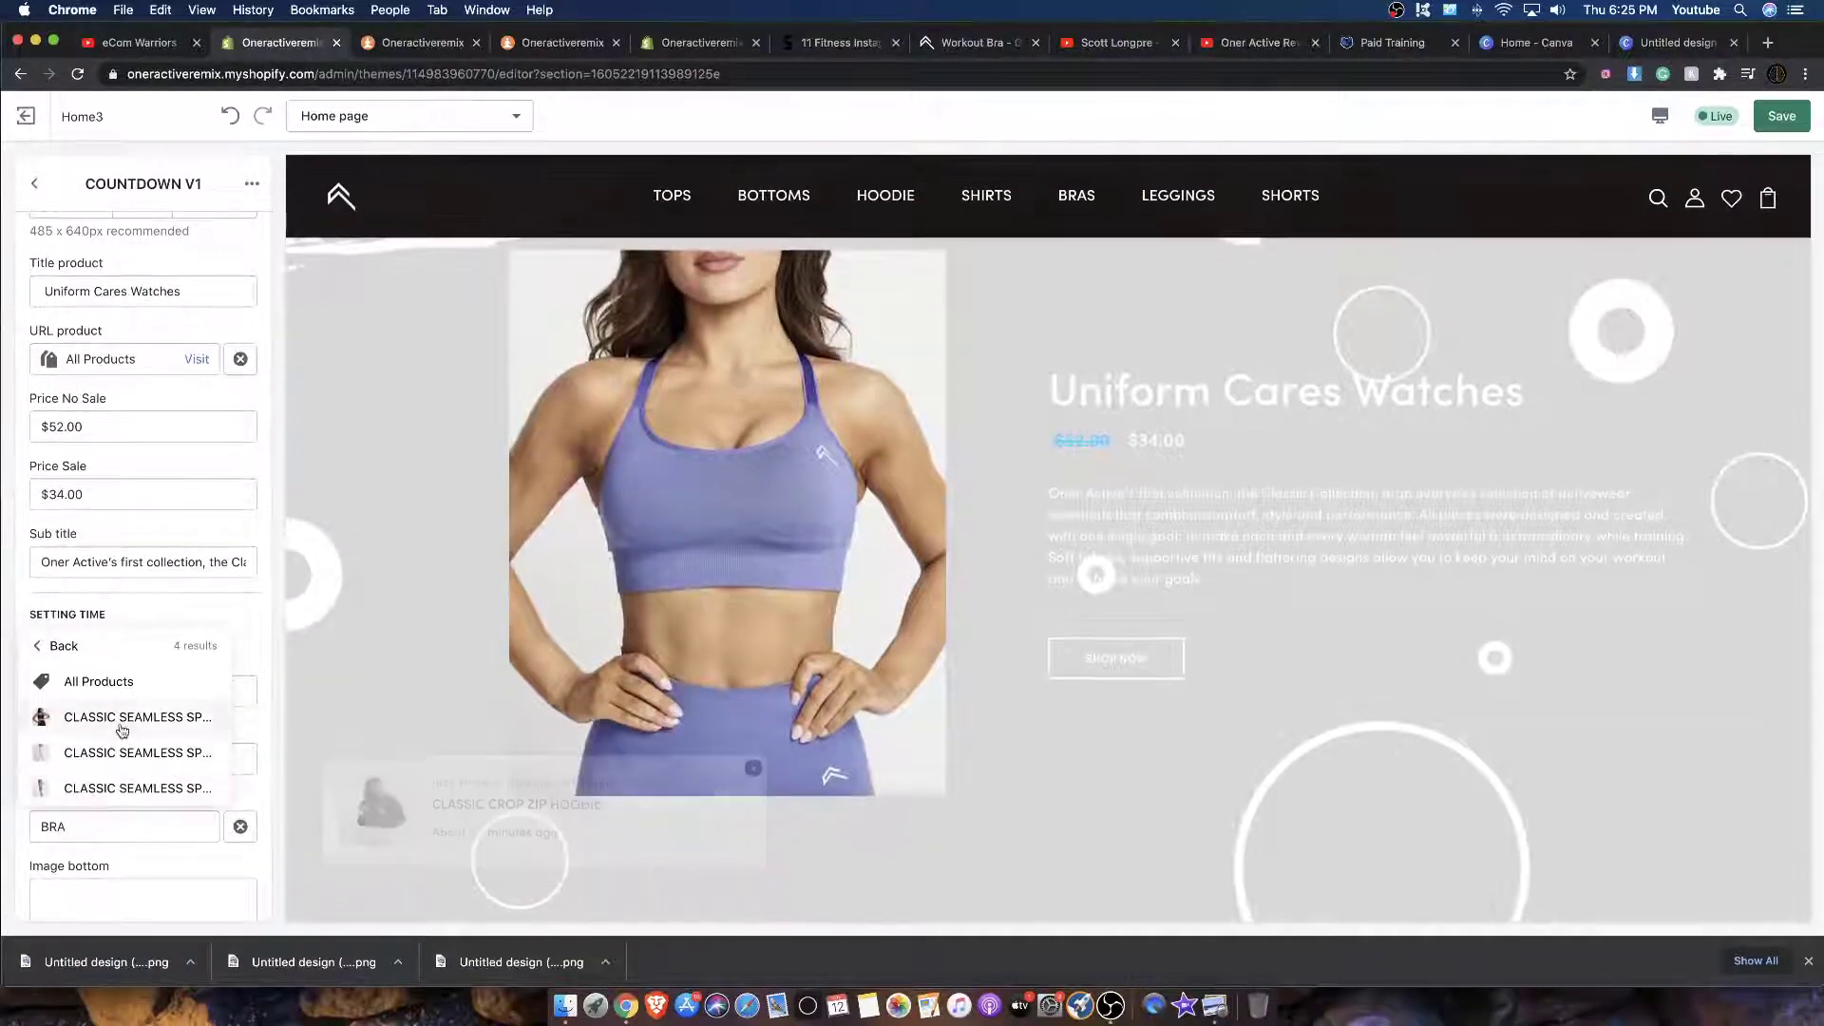
click(53, 651)
click(100, 719)
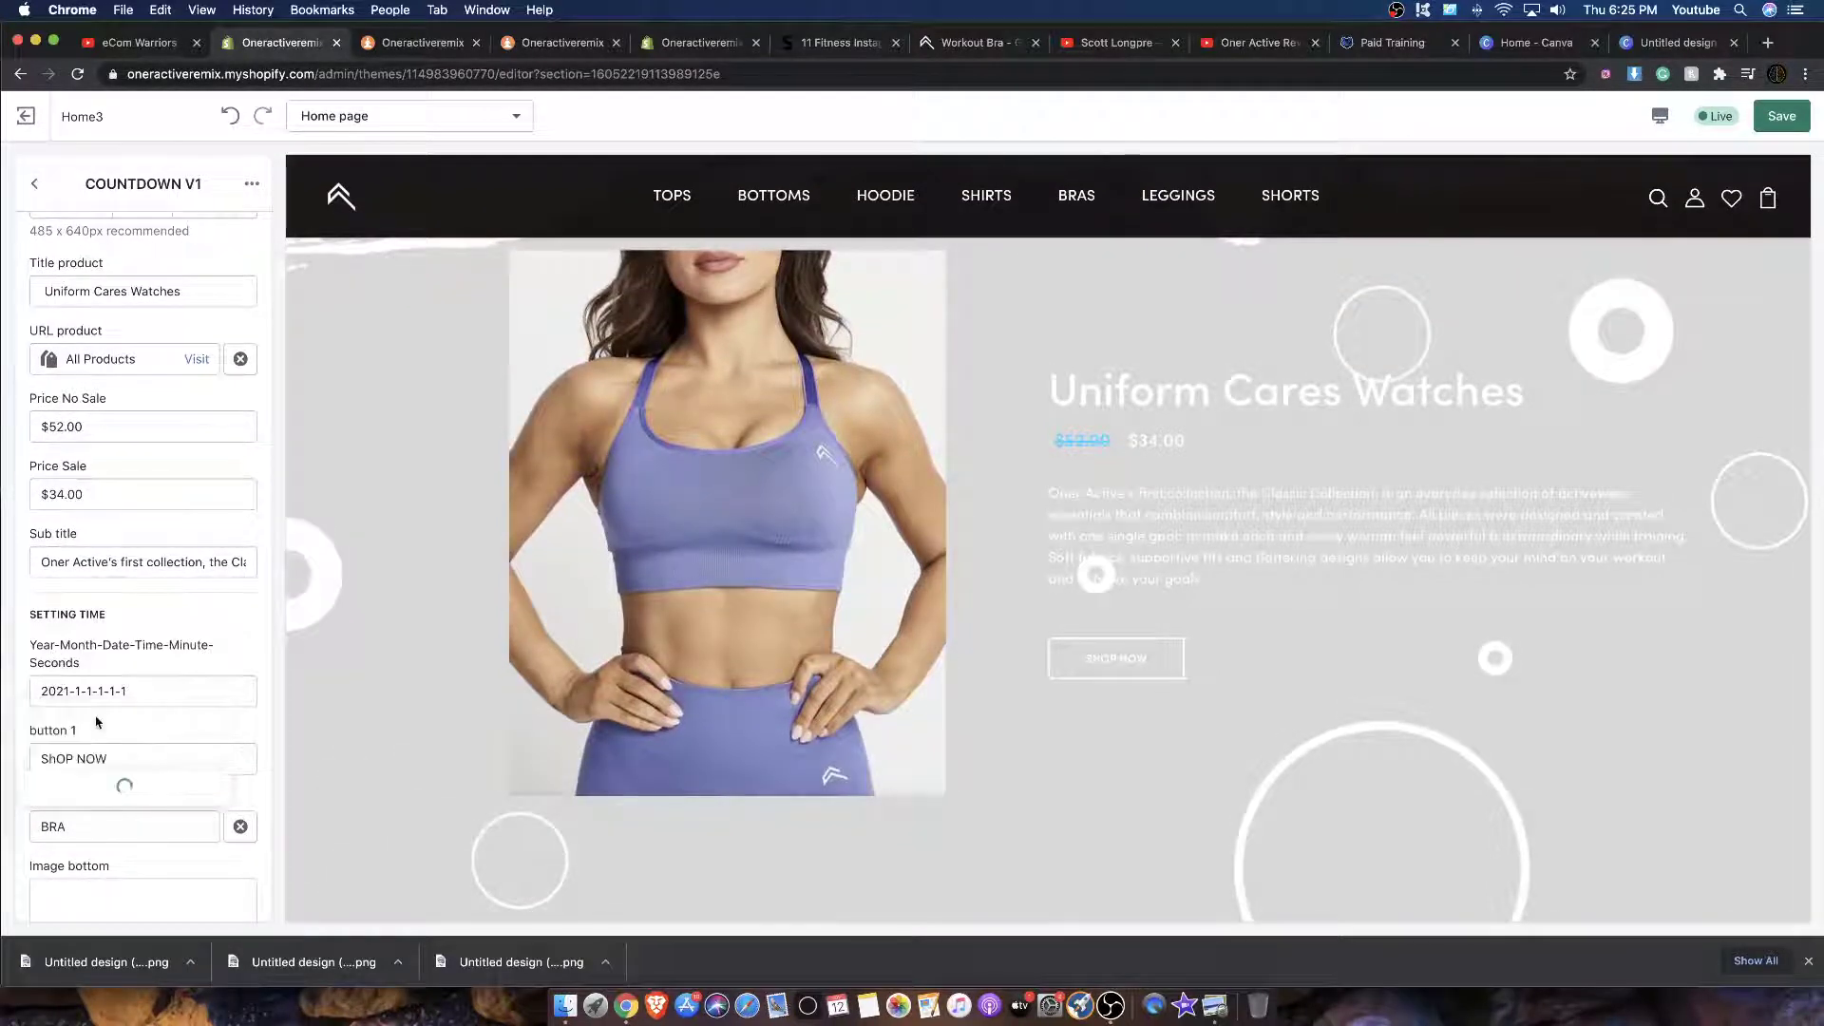
click(90, 785)
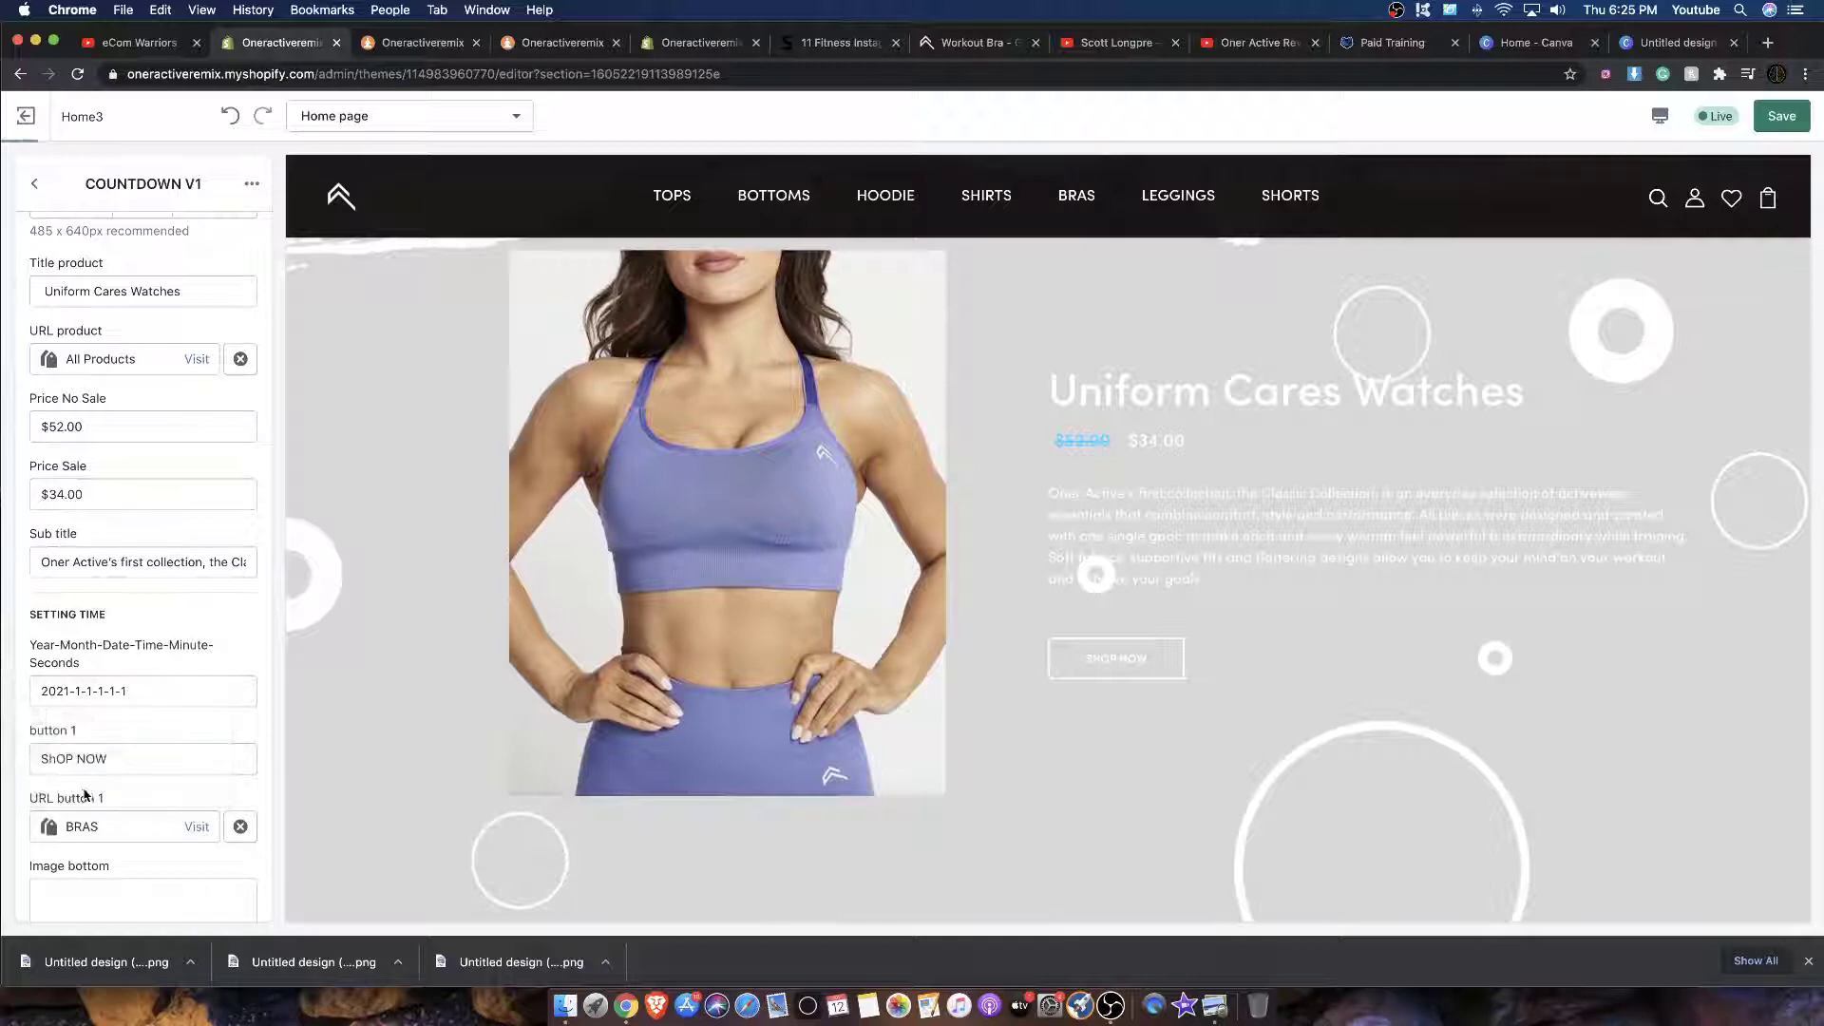
click(1773, 122)
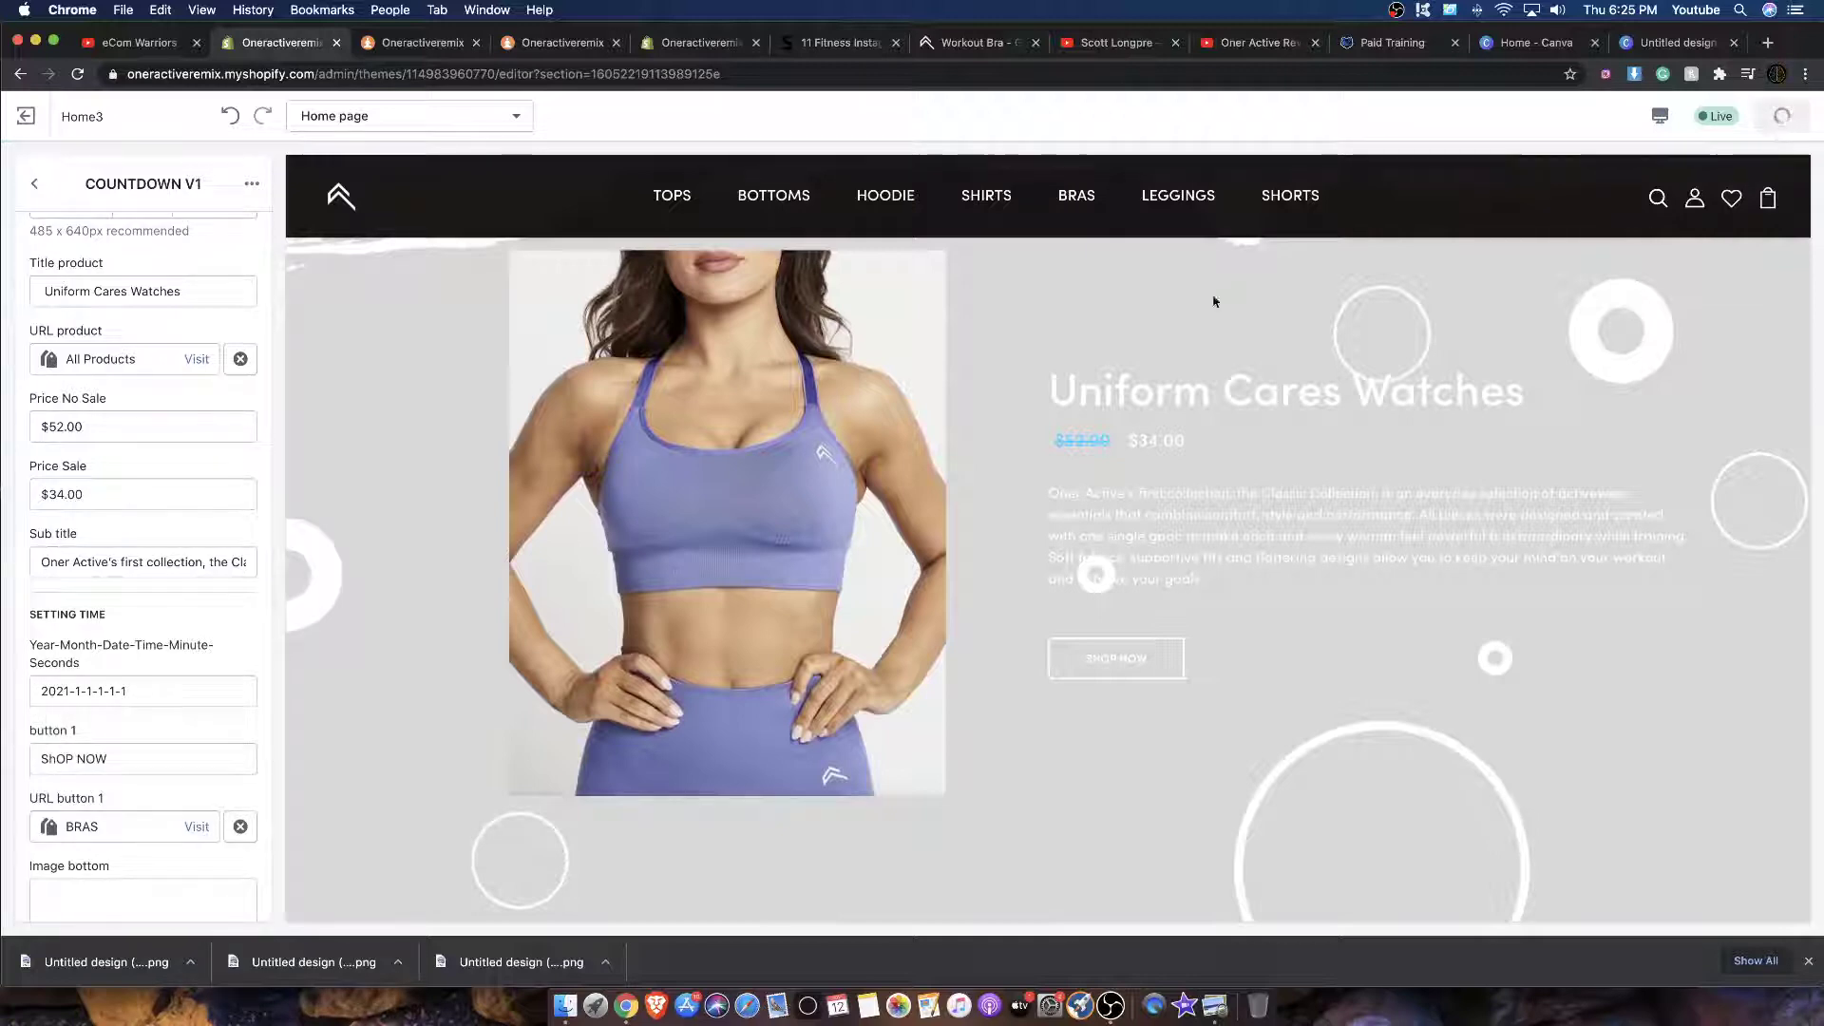
Step: Set the Title product to "CLASSIC SEAMLESS SPORTS BRA" and save the theme
scroll(128, 383, up, 2)
triple_click(200, 486)
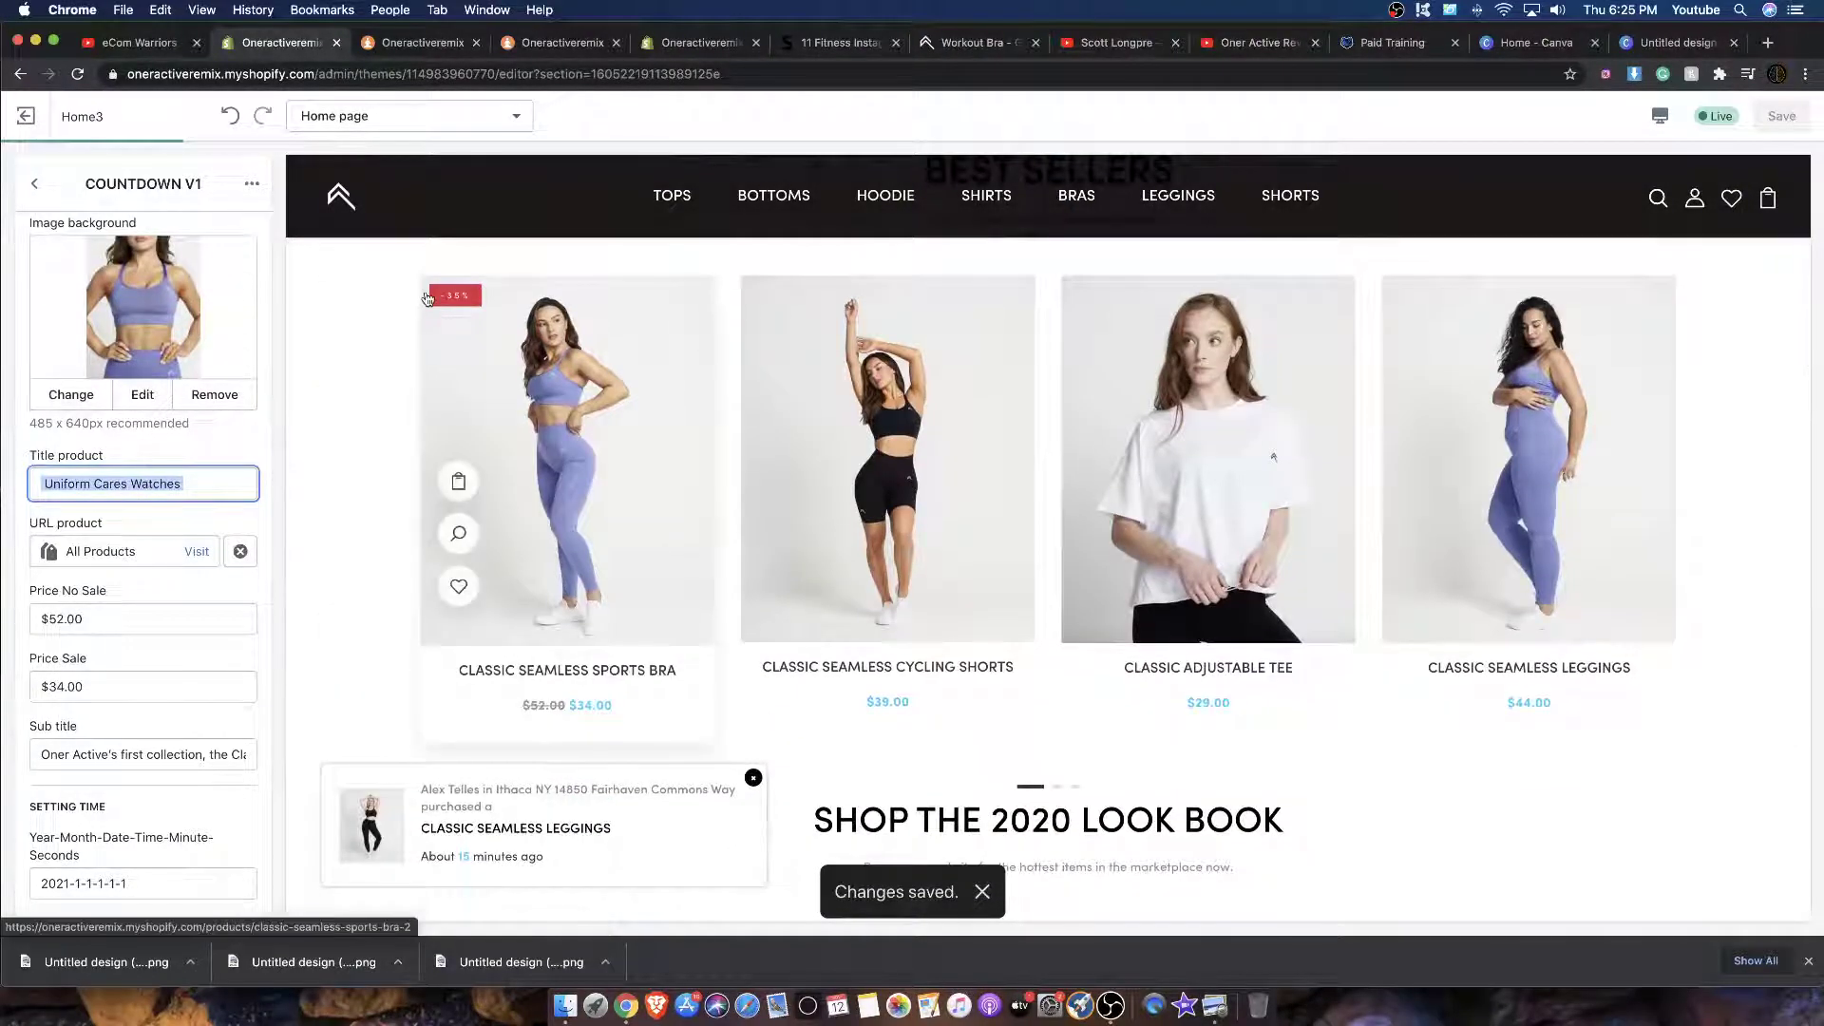
text(C)
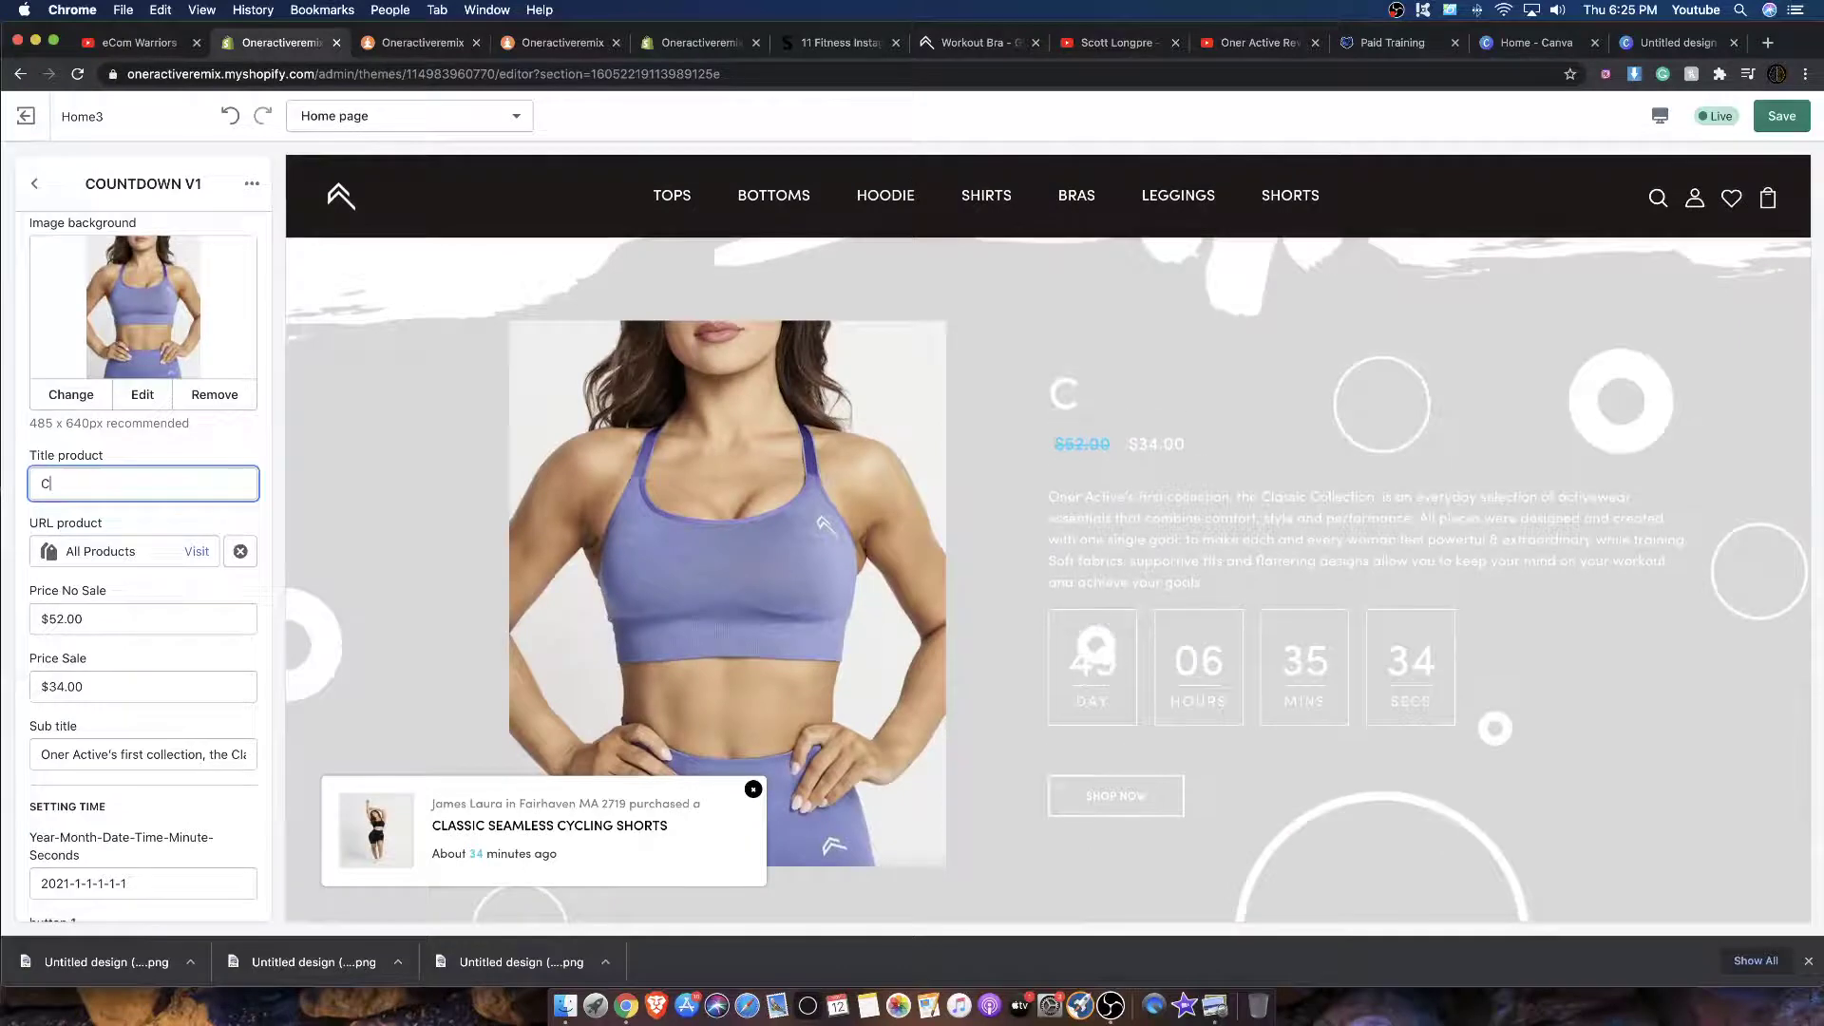
text(LASSIC SEAMLESS SP)
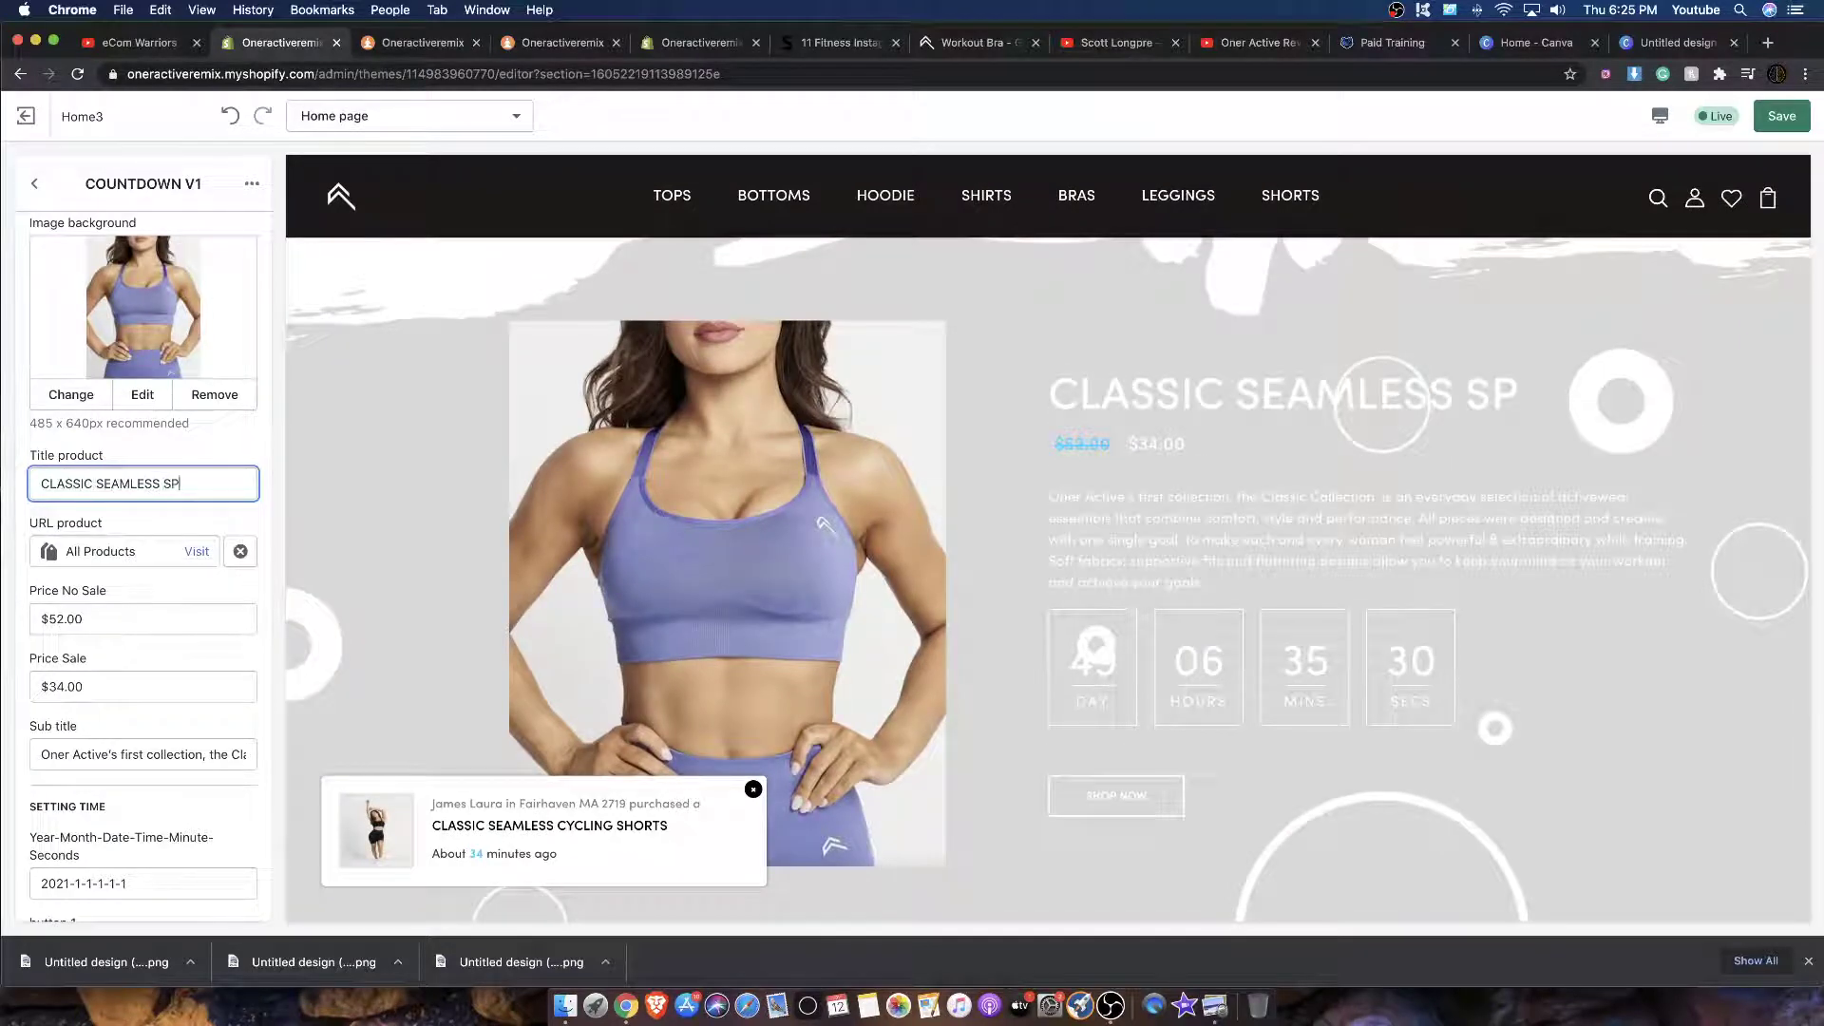
text(RA)
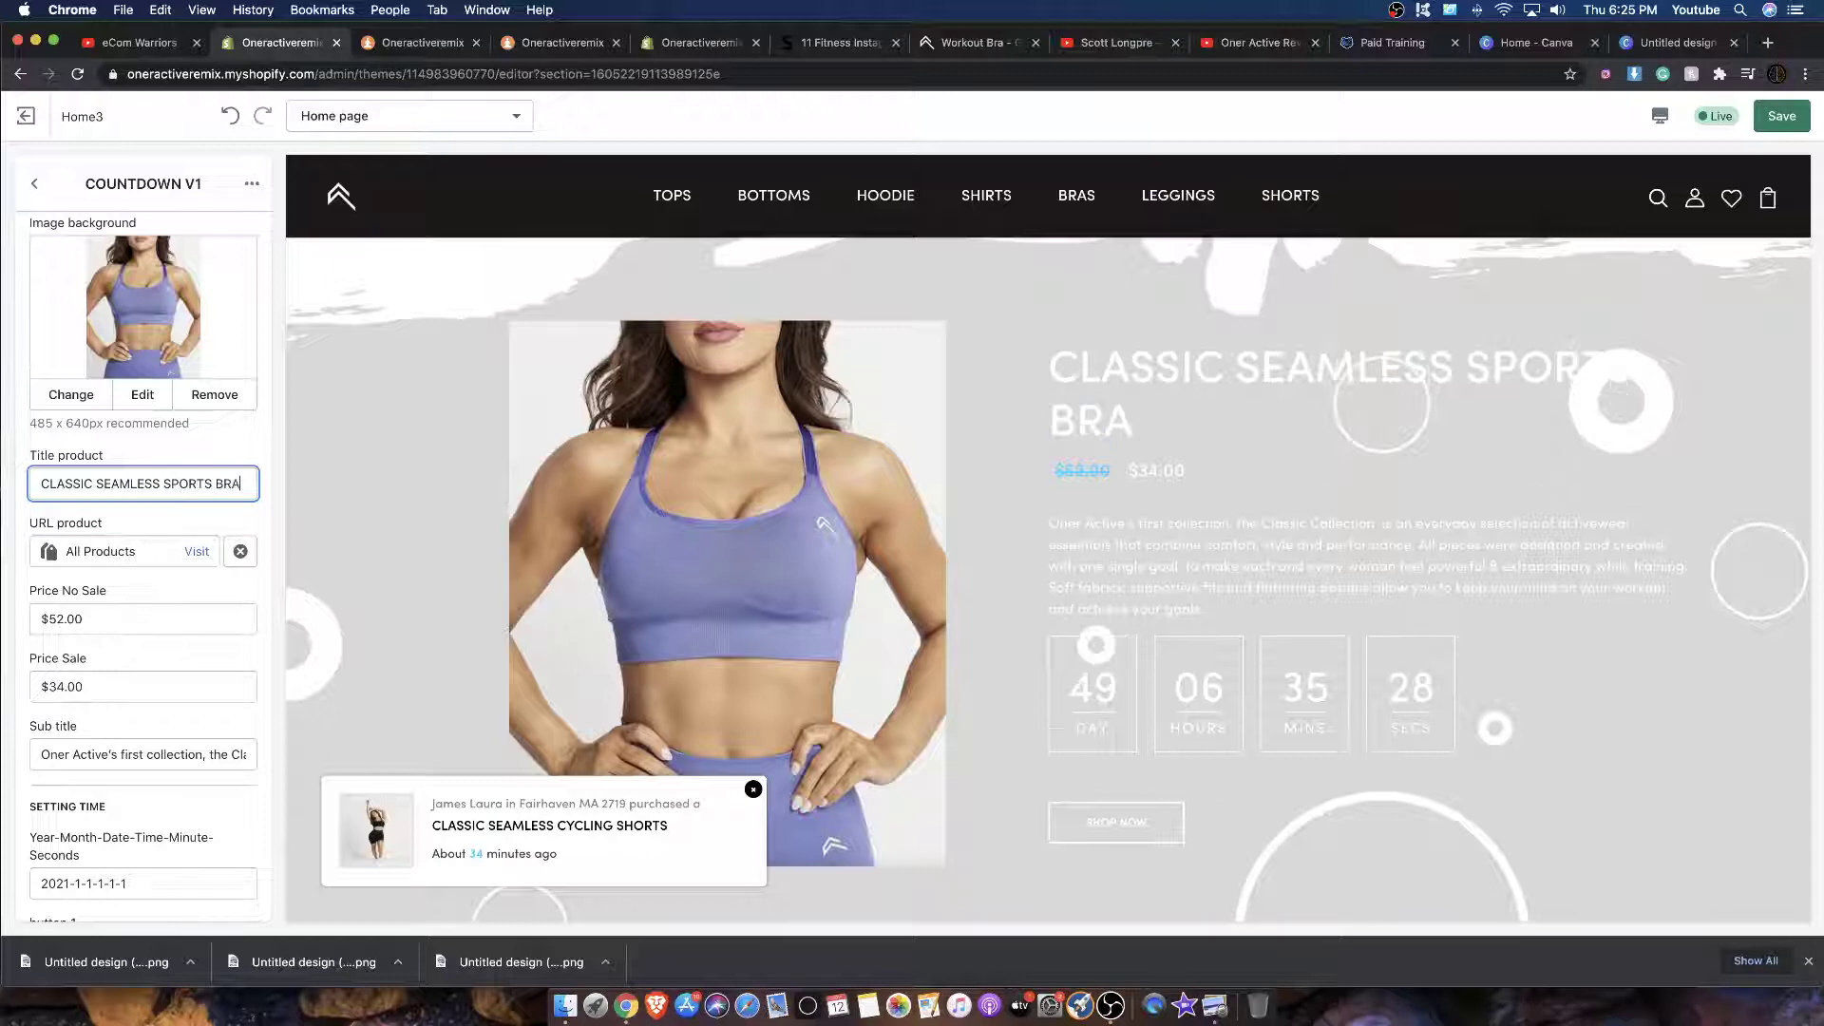
click(1770, 118)
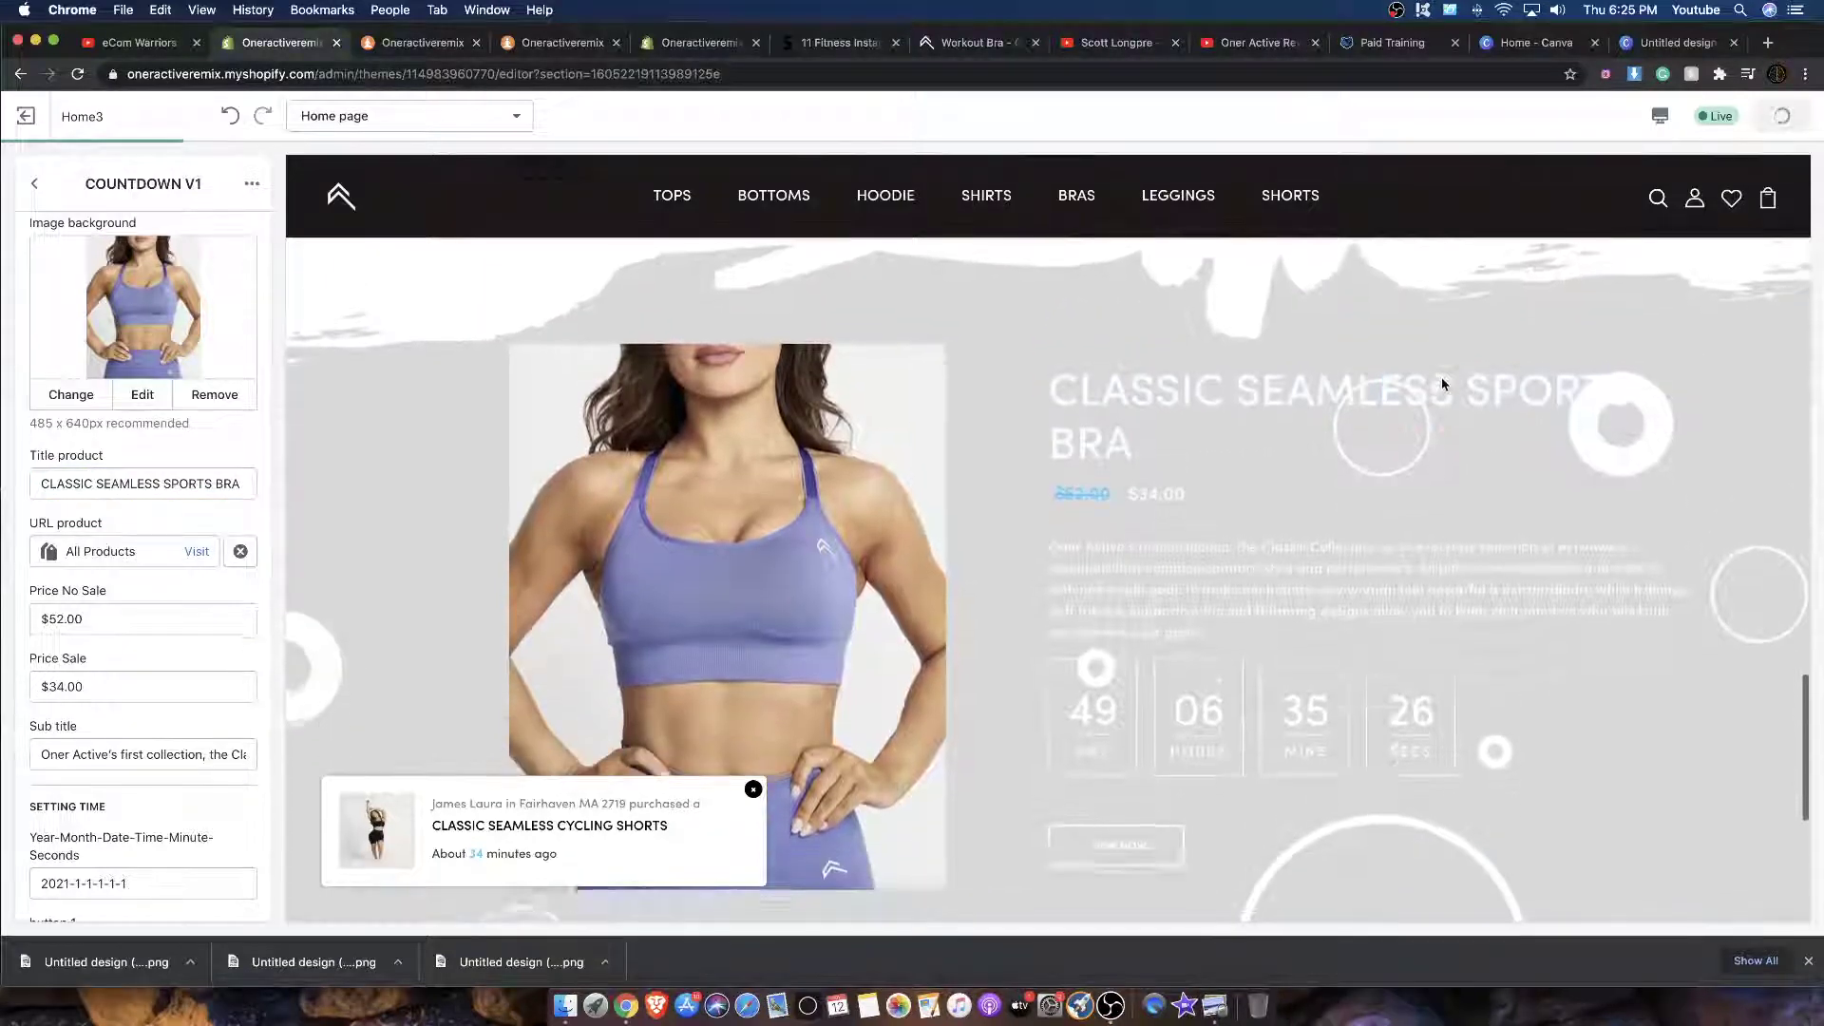
Step: Review the Countdown V1 settings and the saved section in the preview, then return to the Home page section list
scroll(106, 413, down, 6)
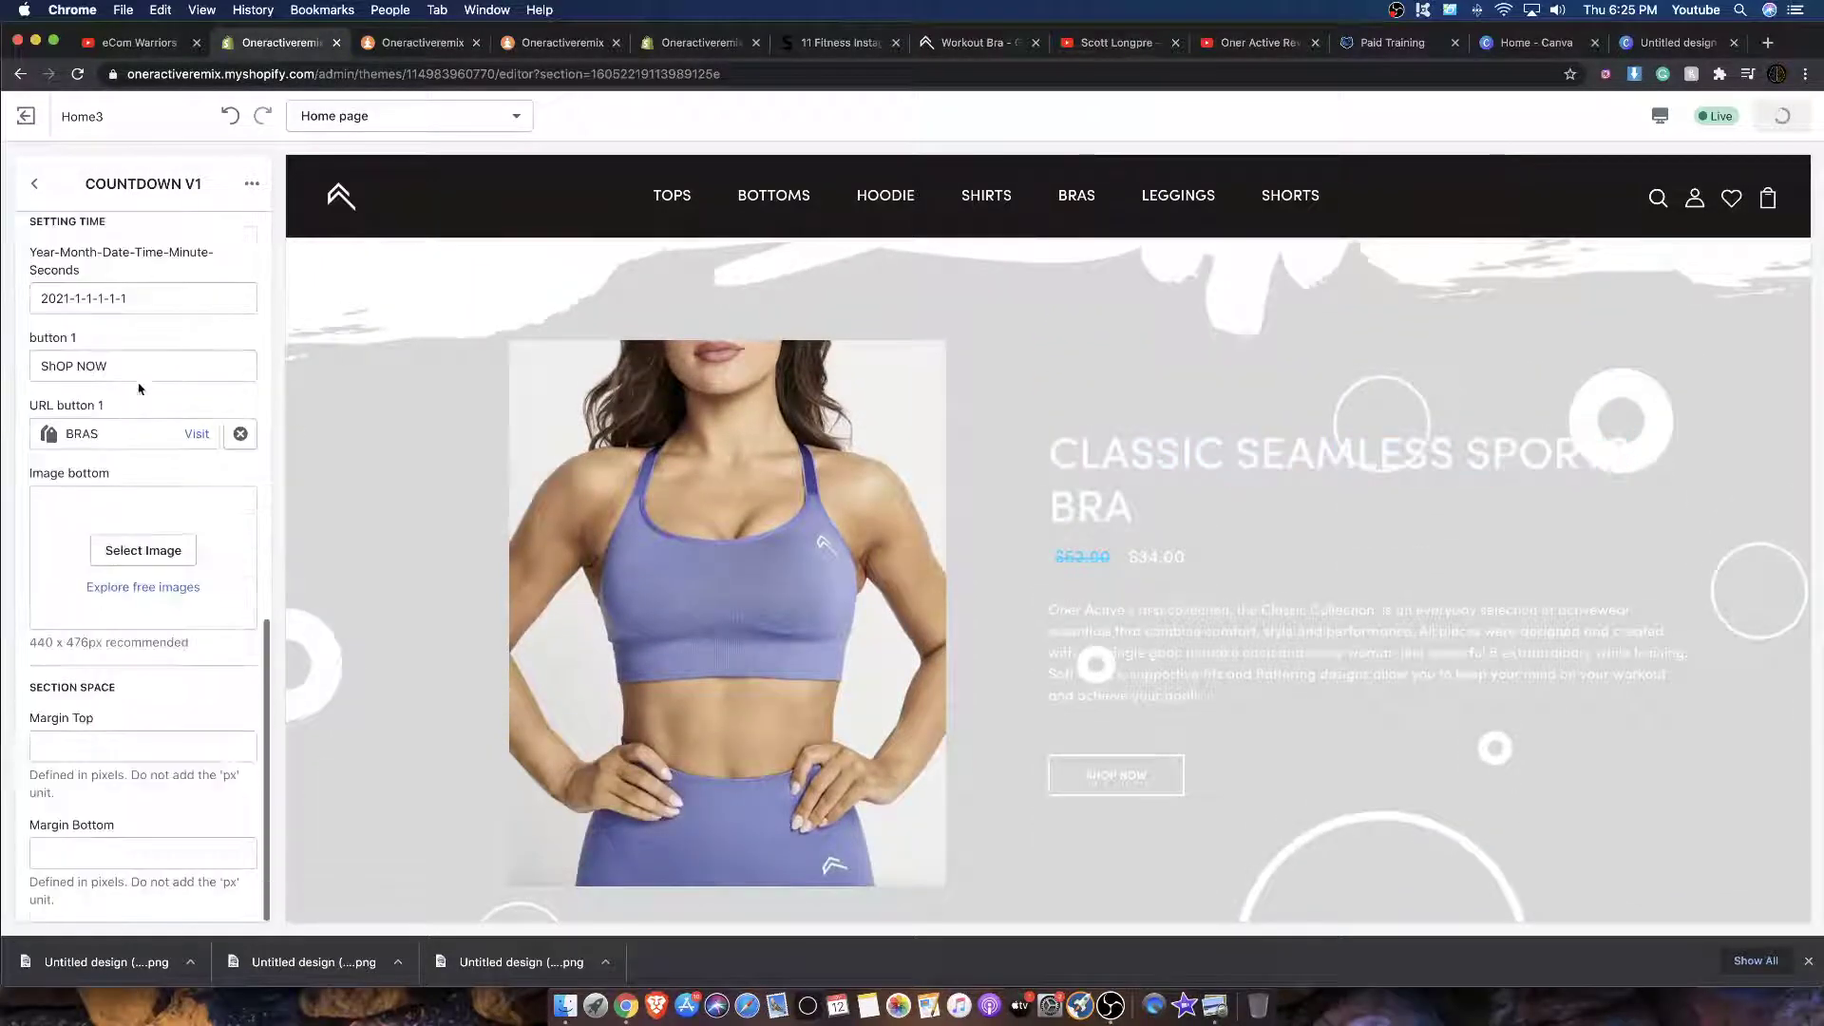
scroll(142, 522, up, 6)
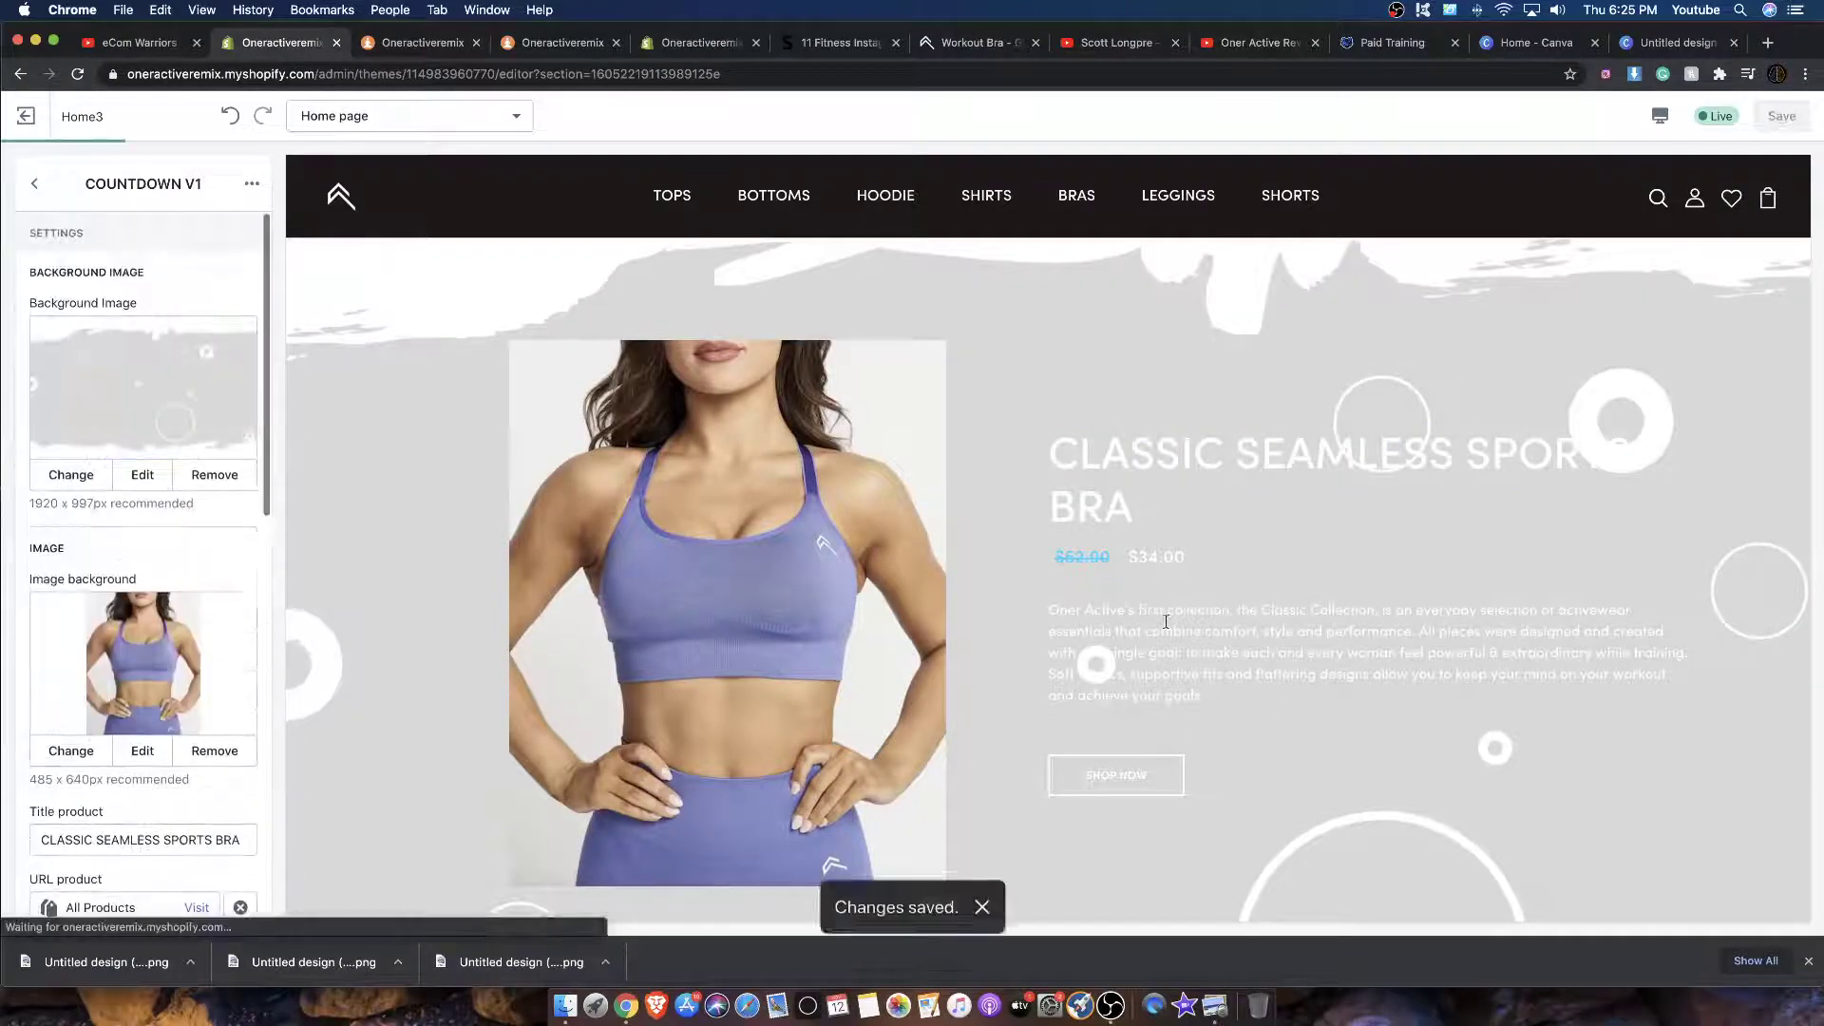
scroll(910, 439, down, 1)
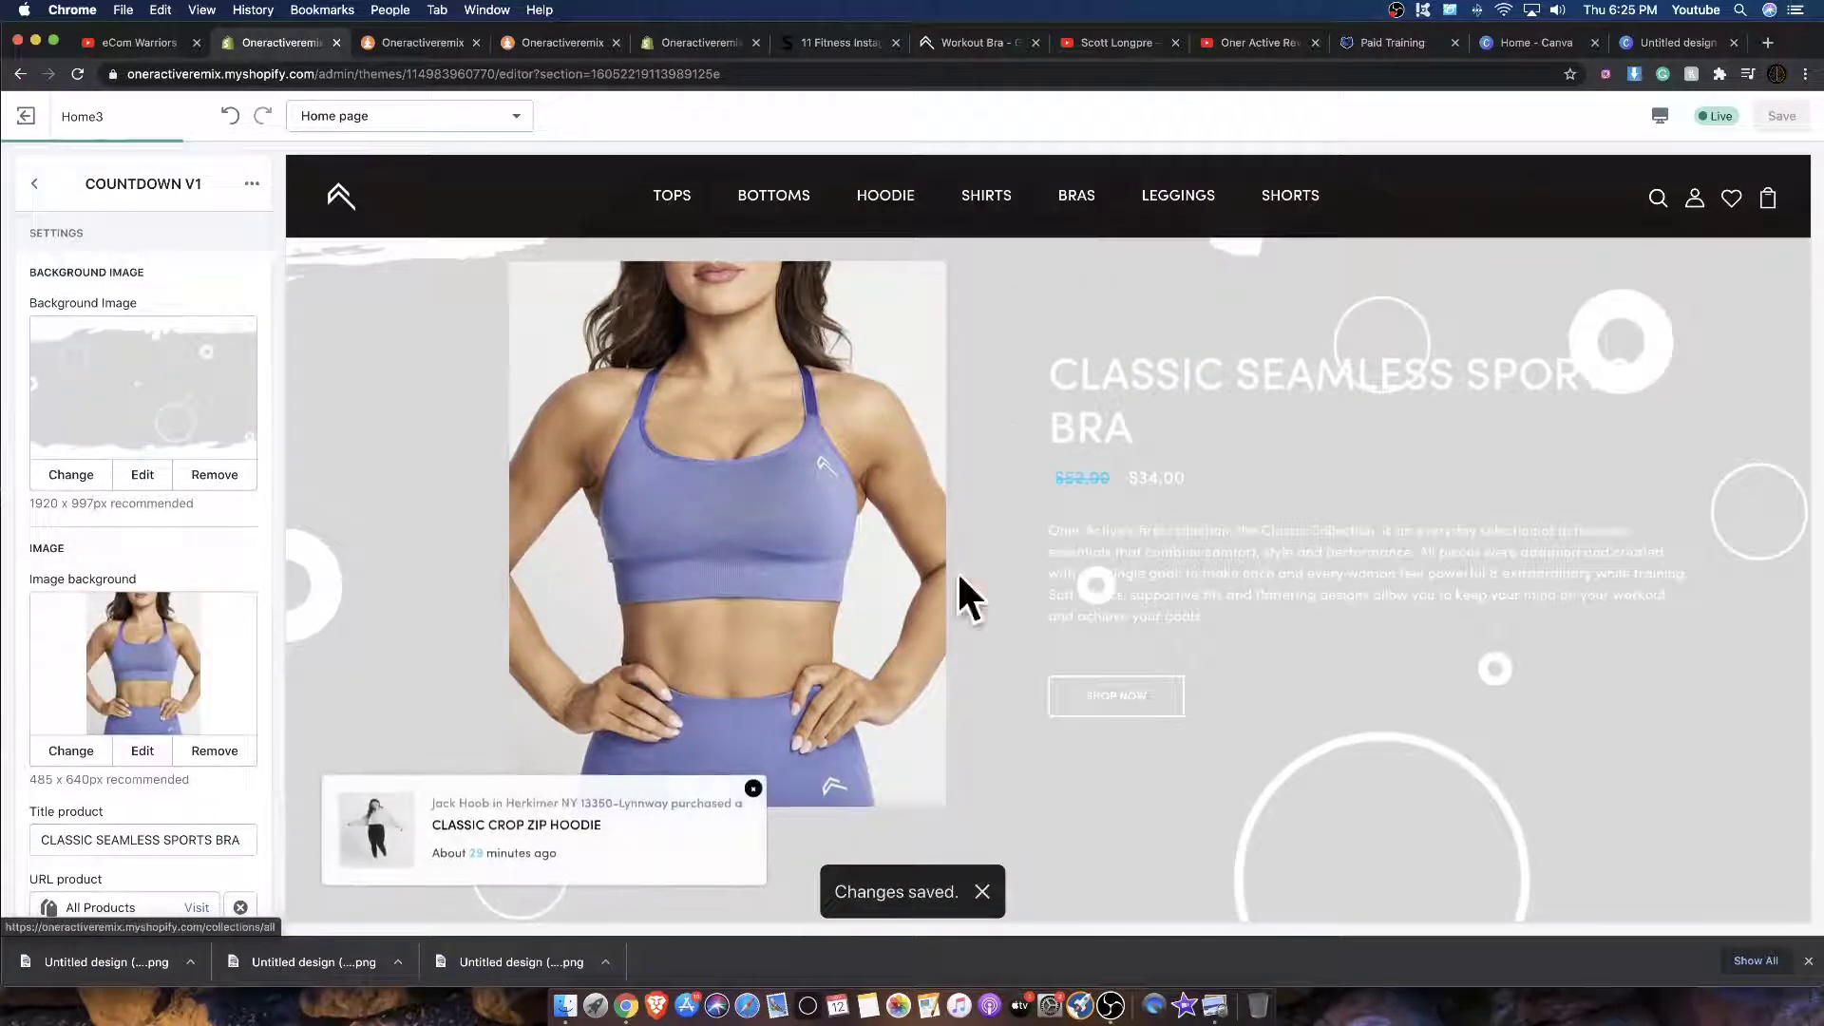
scroll(987, 429, down, 1)
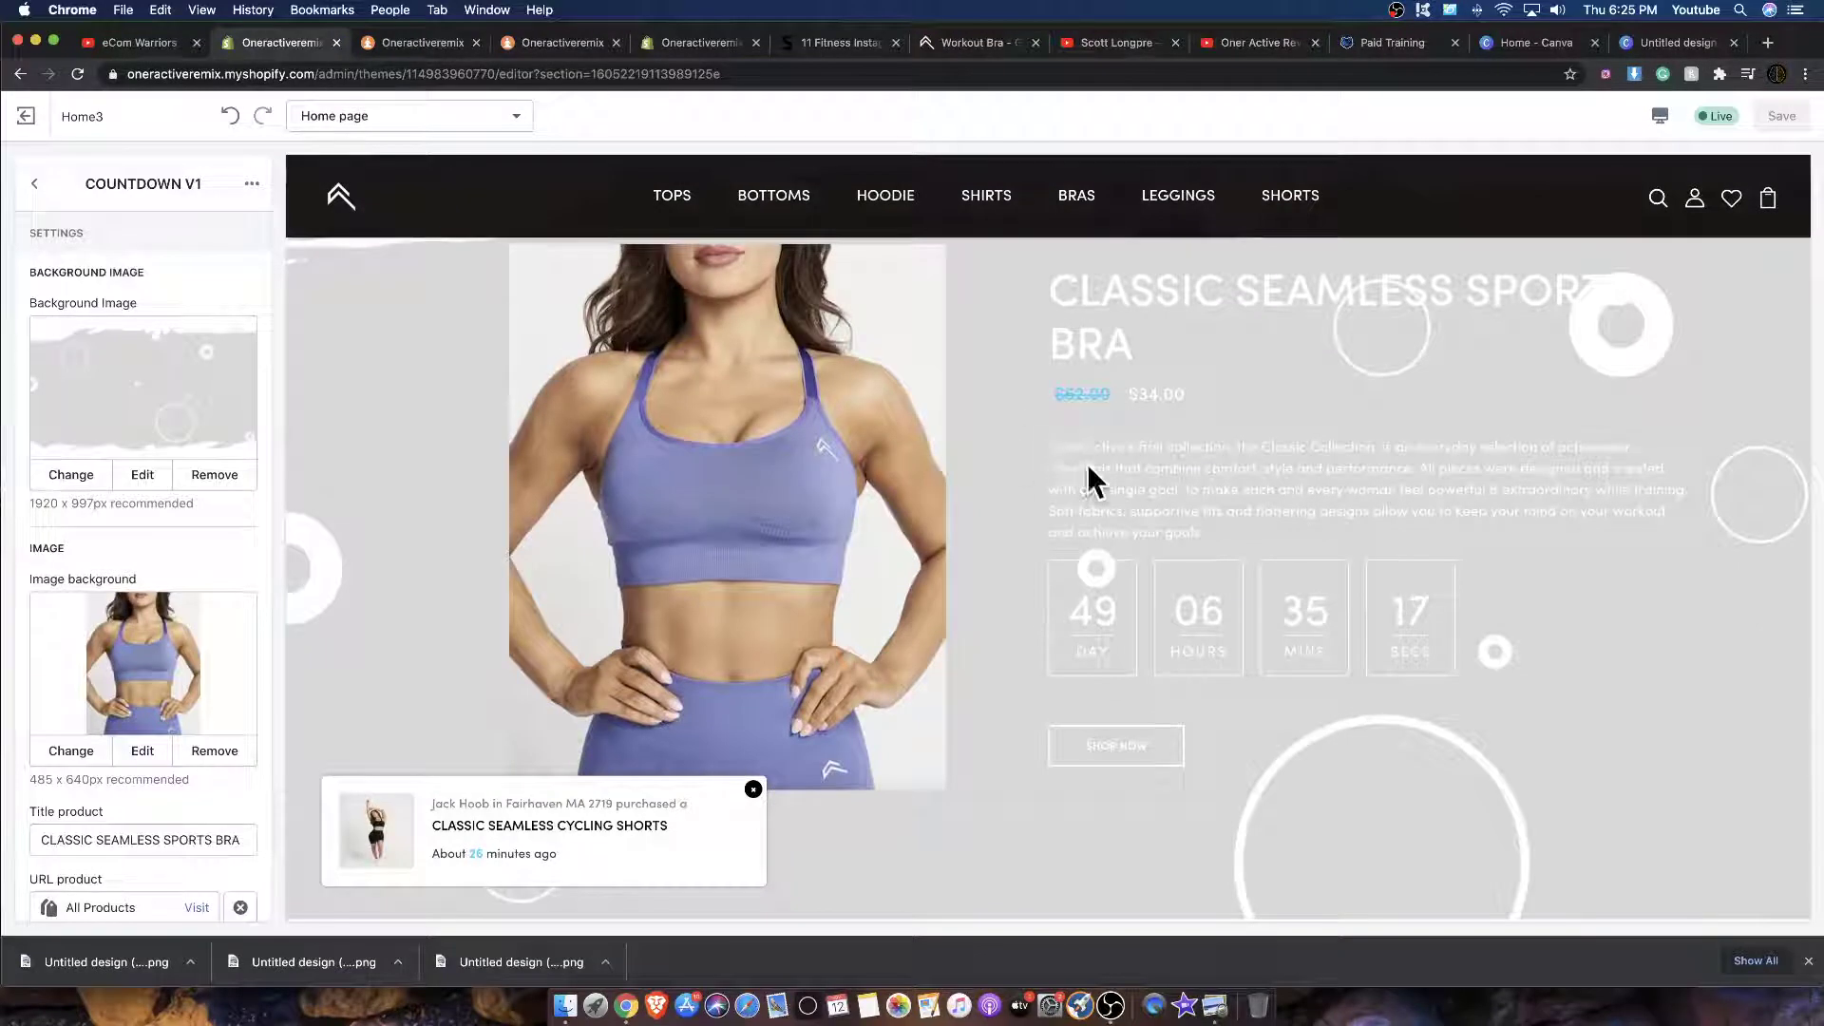
scroll(1079, 464, up, 2)
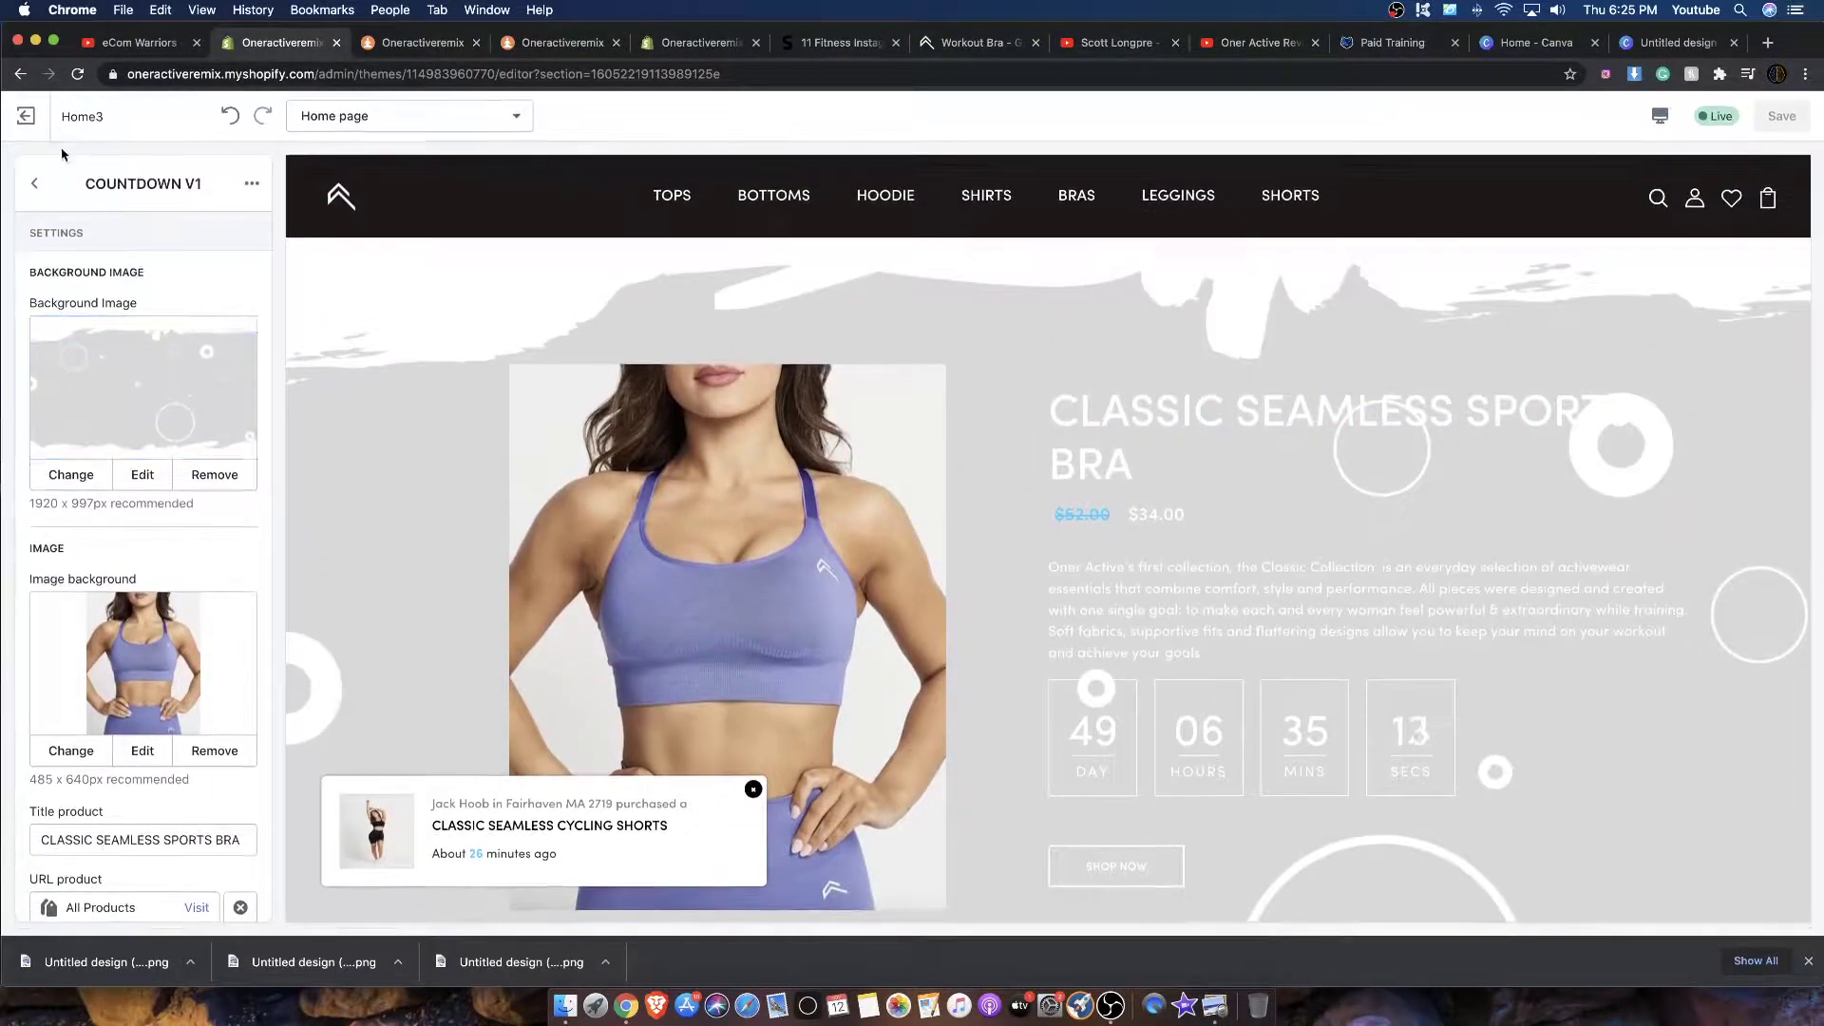
click(33, 185)
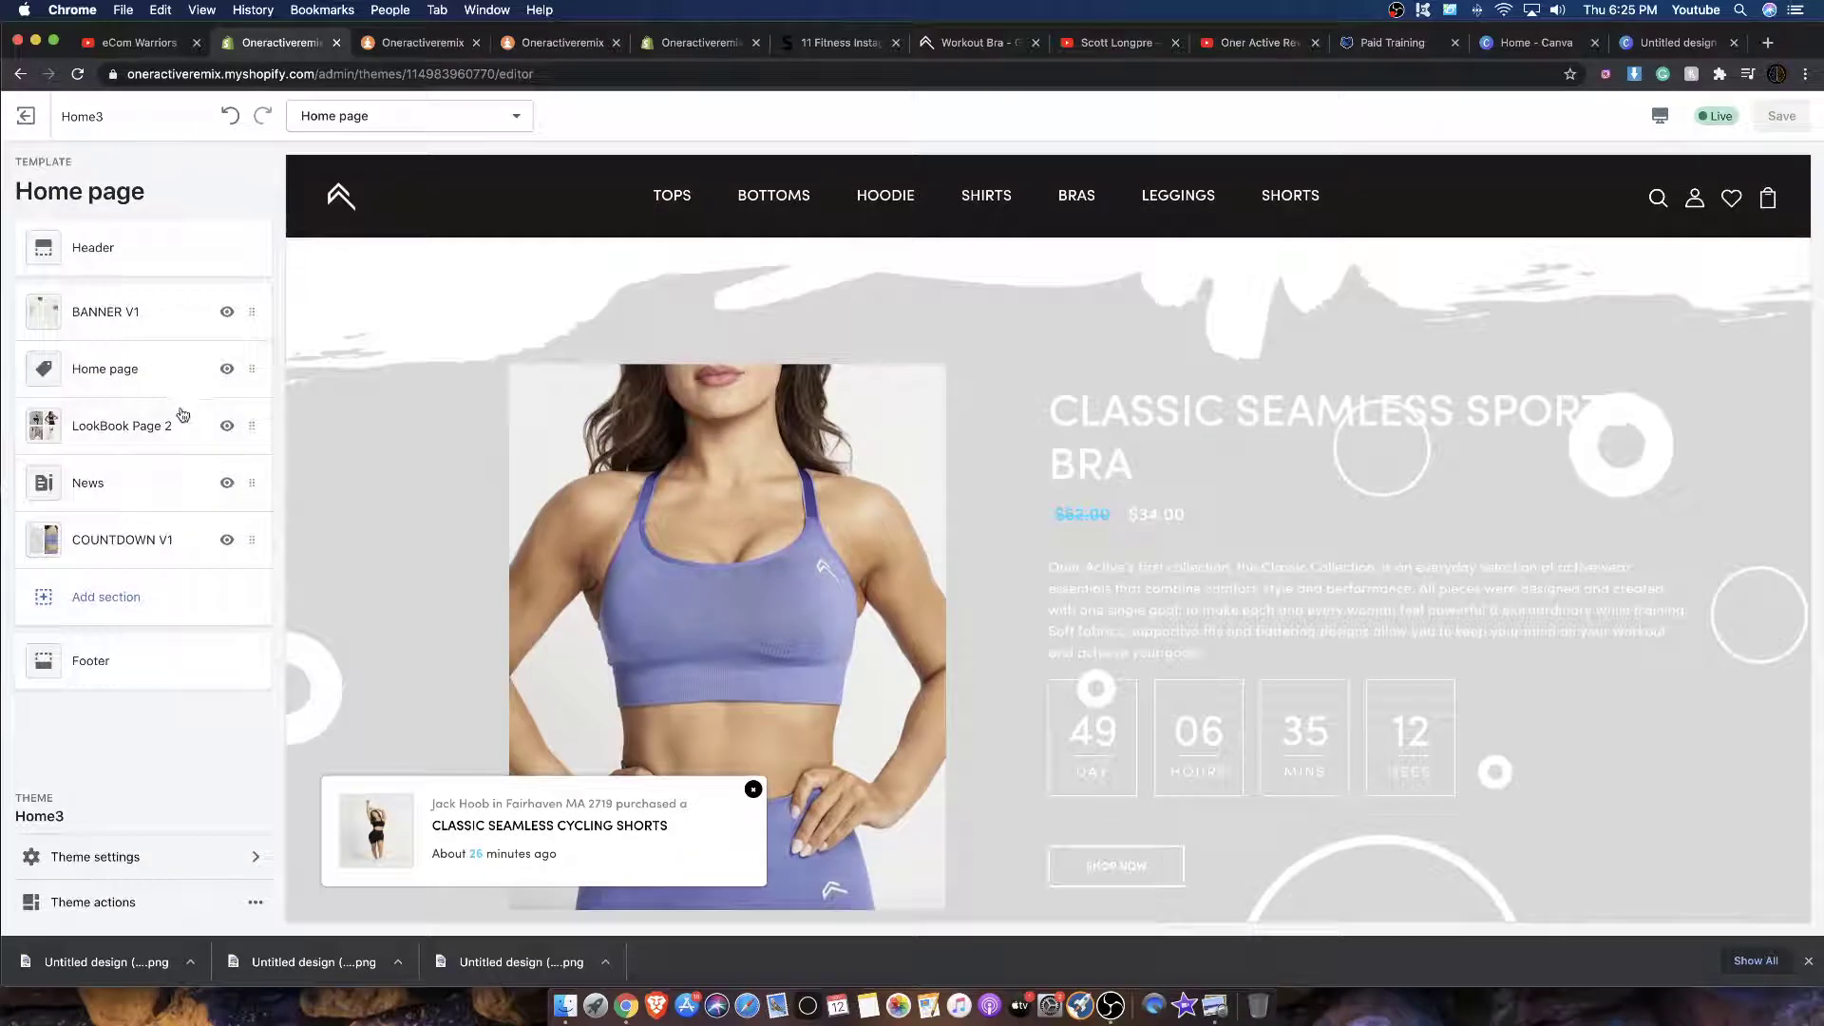
Step: Look through the theme settings categories, including General, Popup Theme and the Product Page options
click(143, 857)
scroll(71, 428, down, 10)
scroll(70, 413, up, 10)
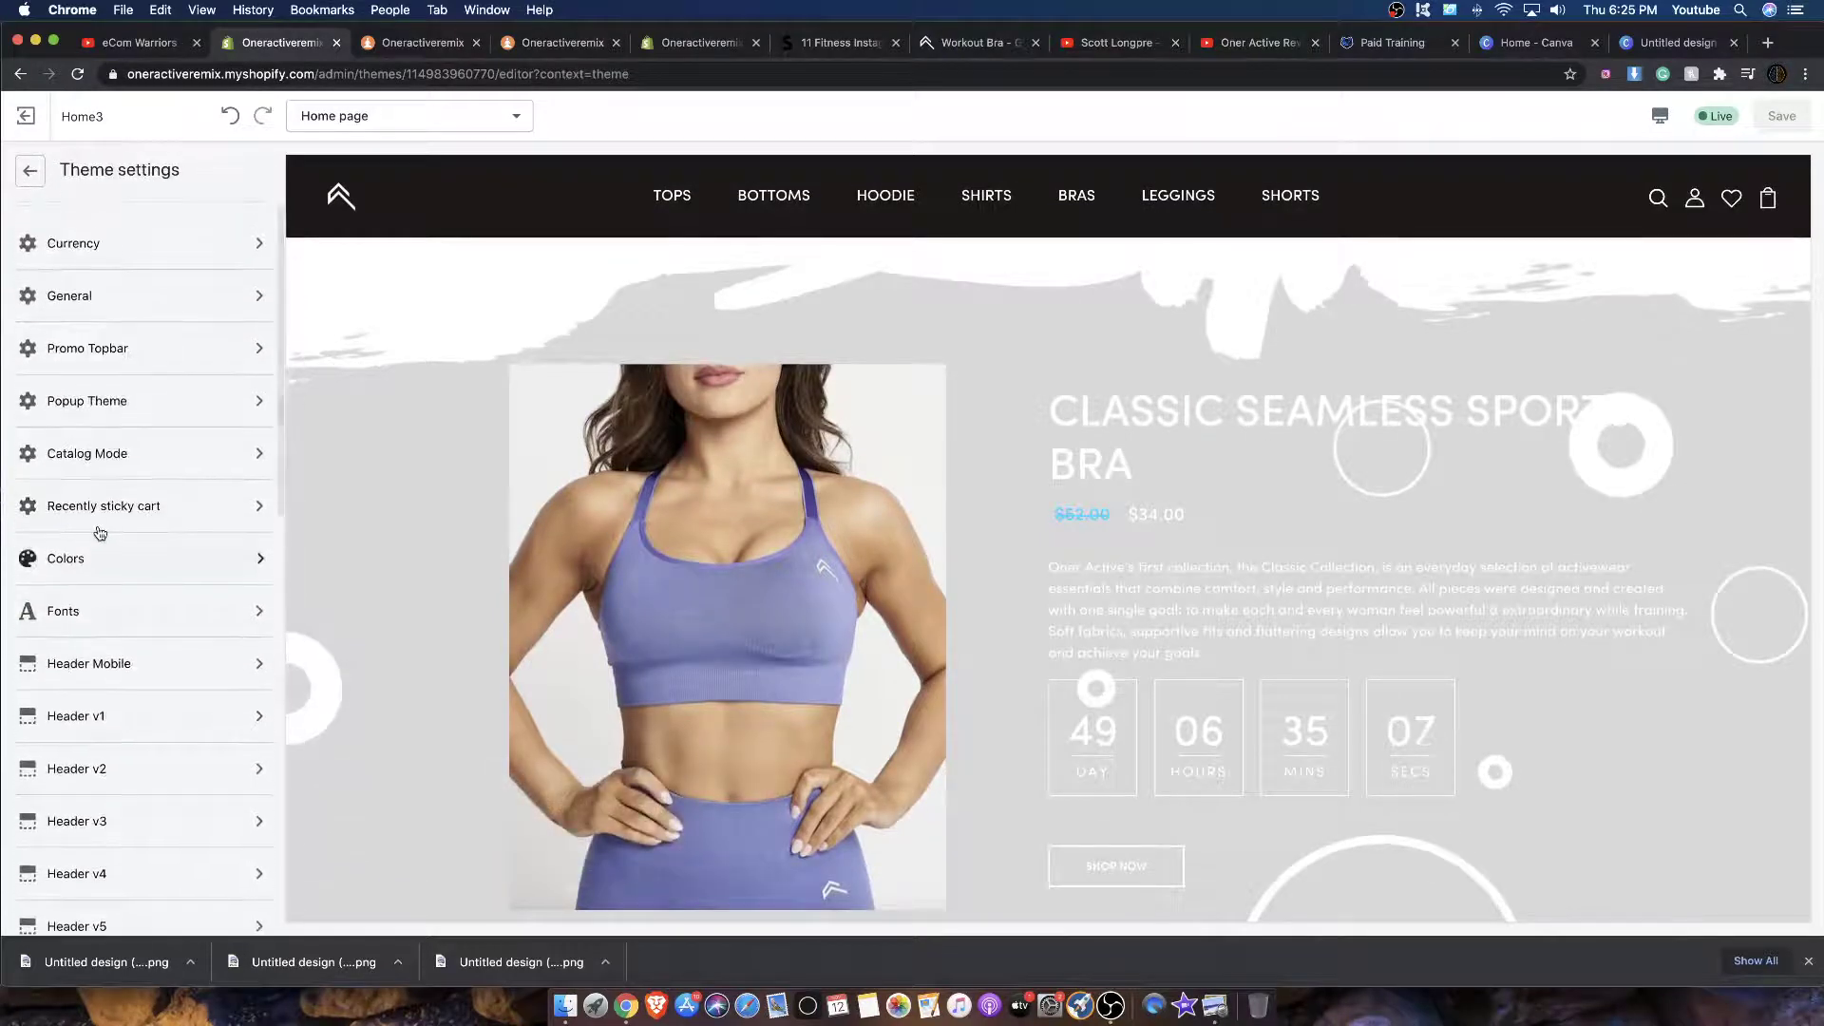
click(82, 290)
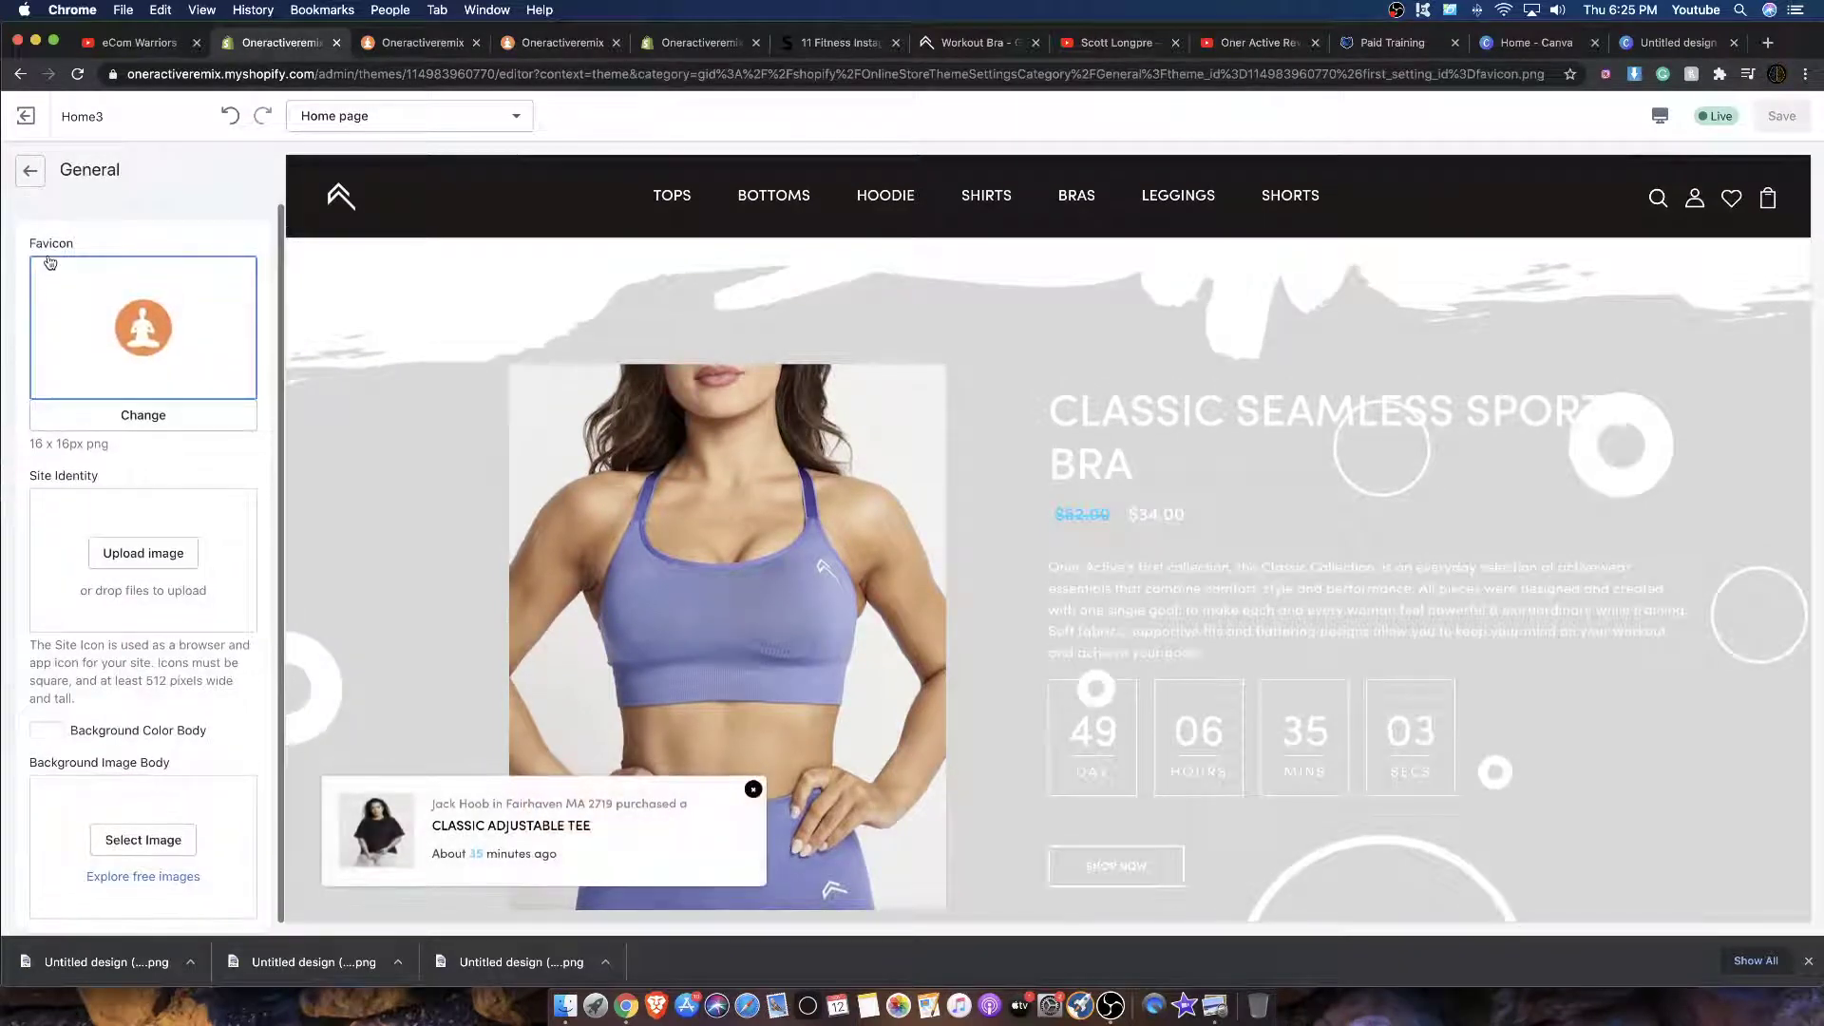
click(30, 170)
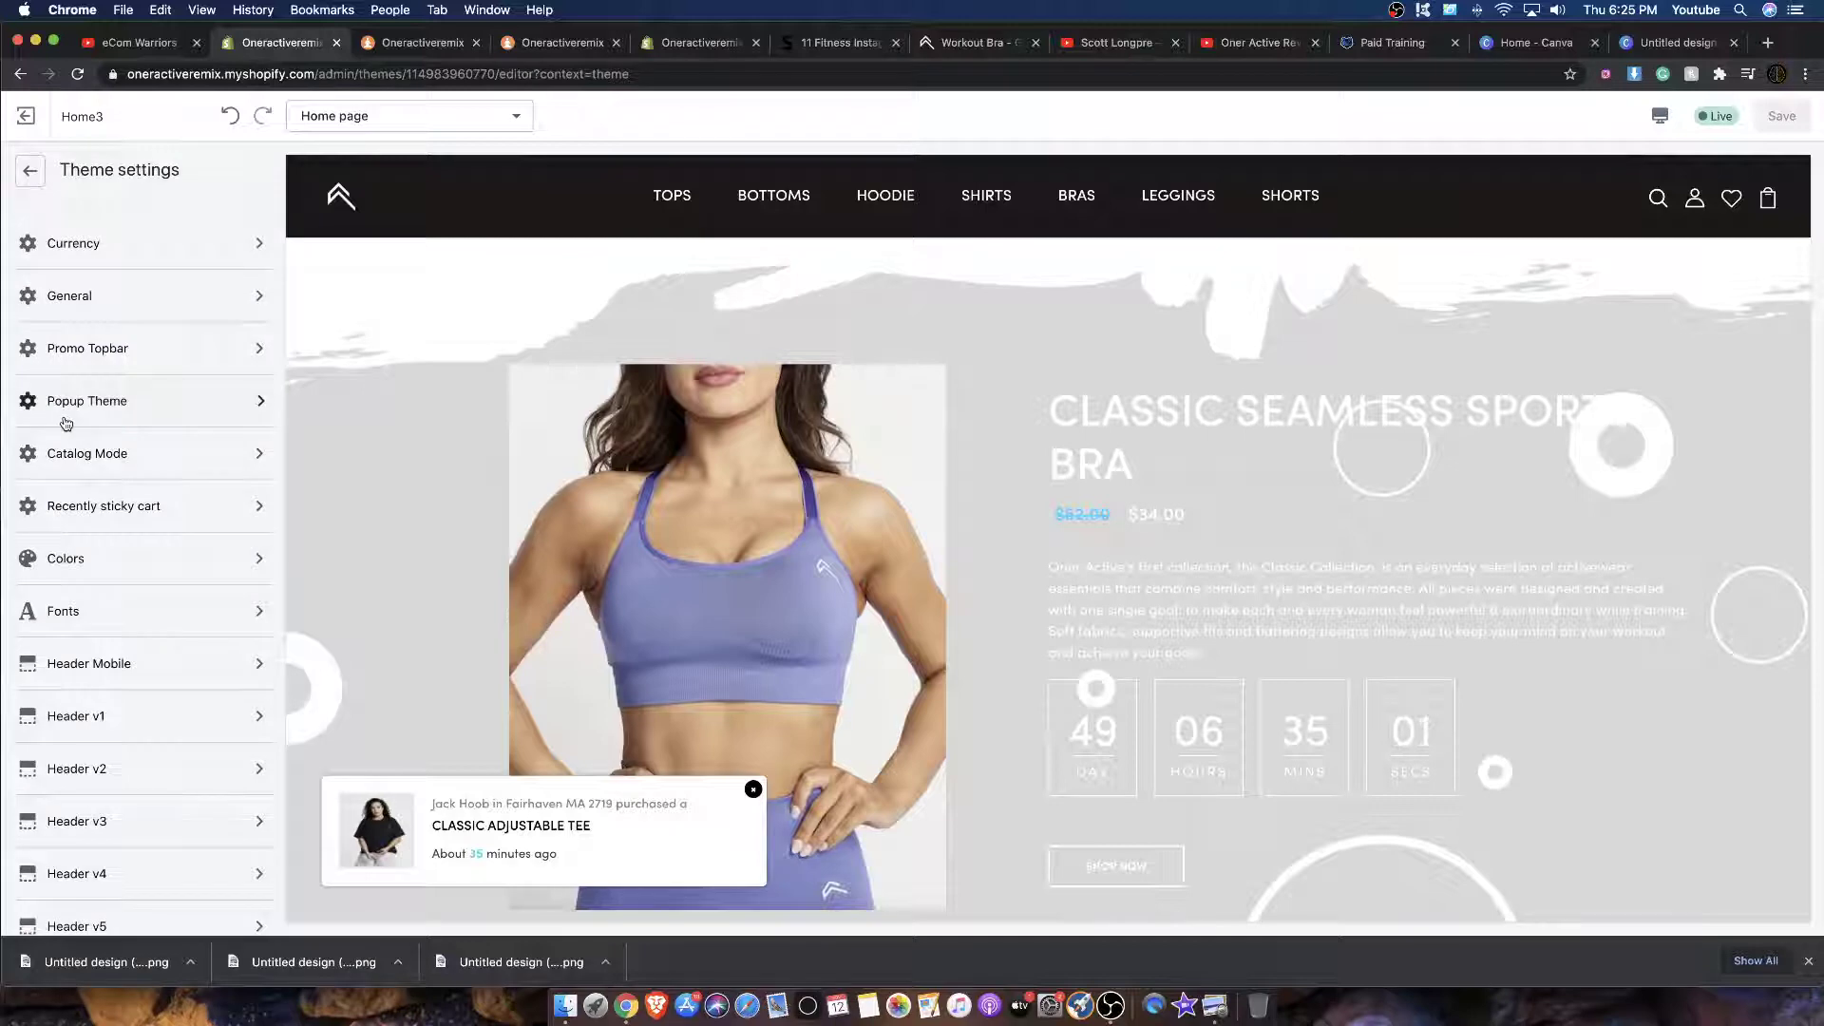
click(74, 406)
click(39, 182)
scroll(107, 549, down, 8)
scroll(107, 548, down, 2)
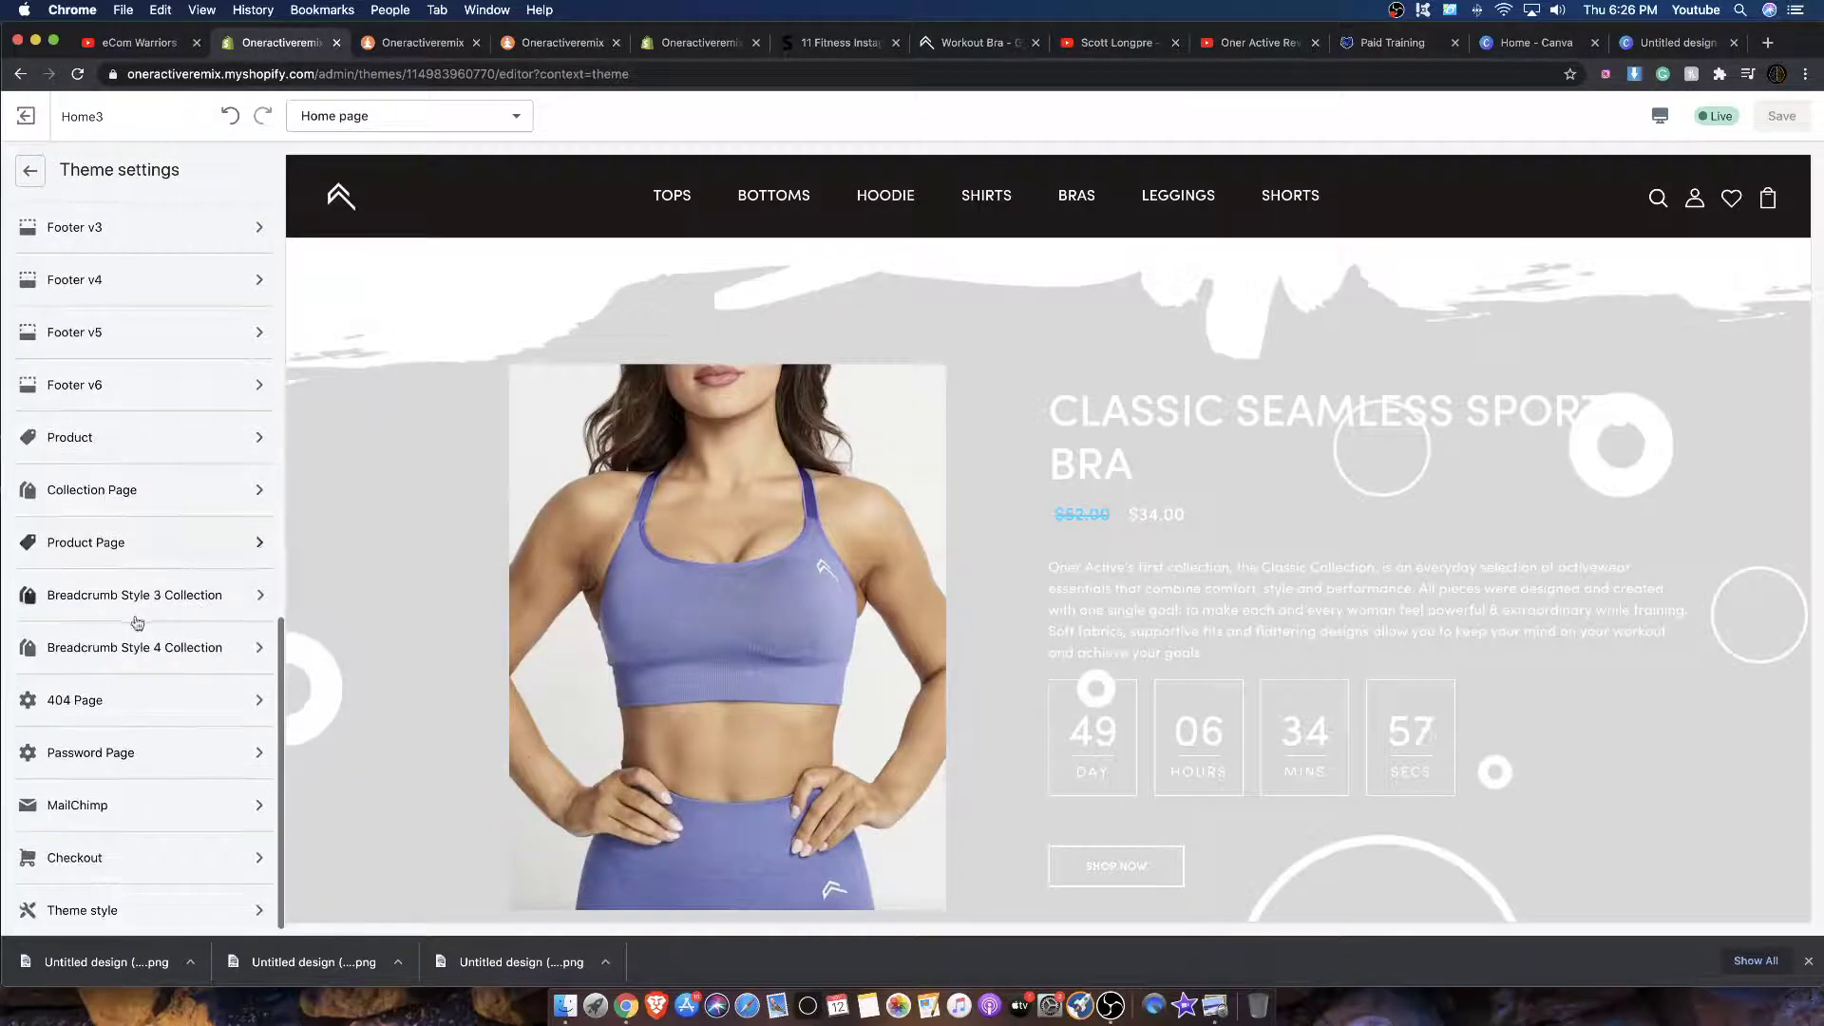
click(95, 539)
scroll(76, 361, down, 10)
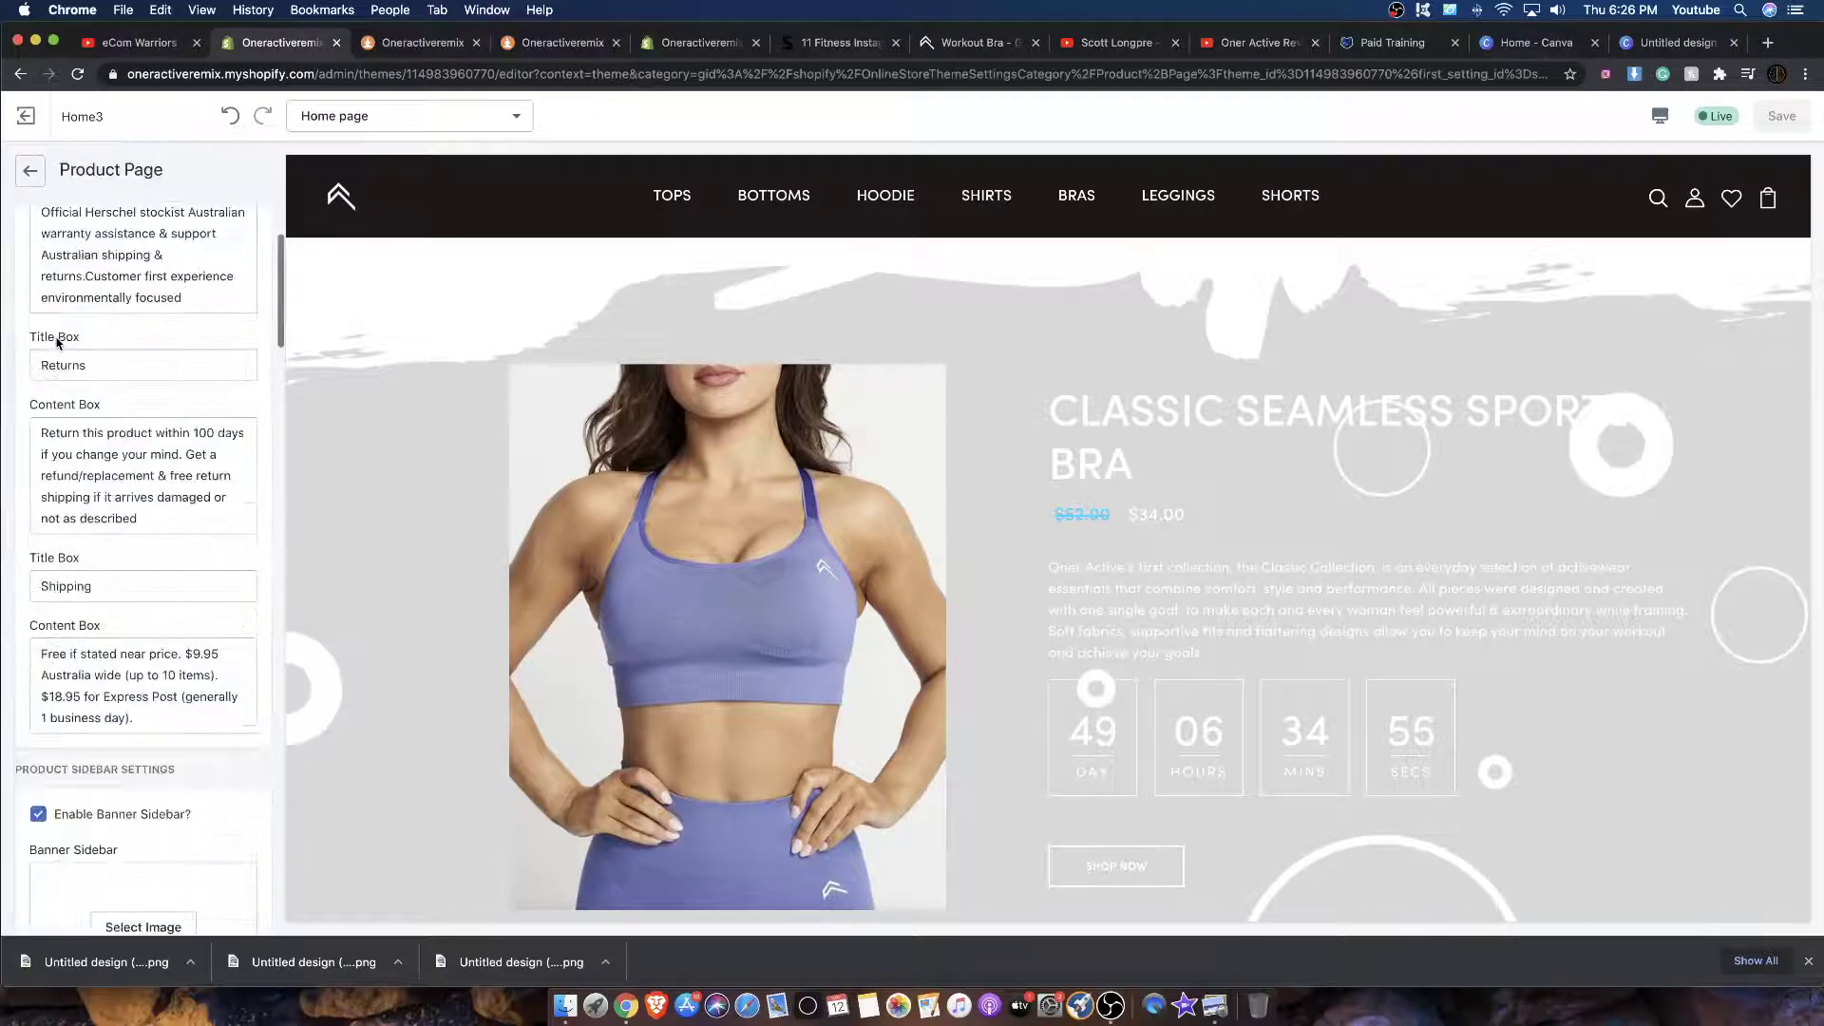
scroll(73, 356, down, 10)
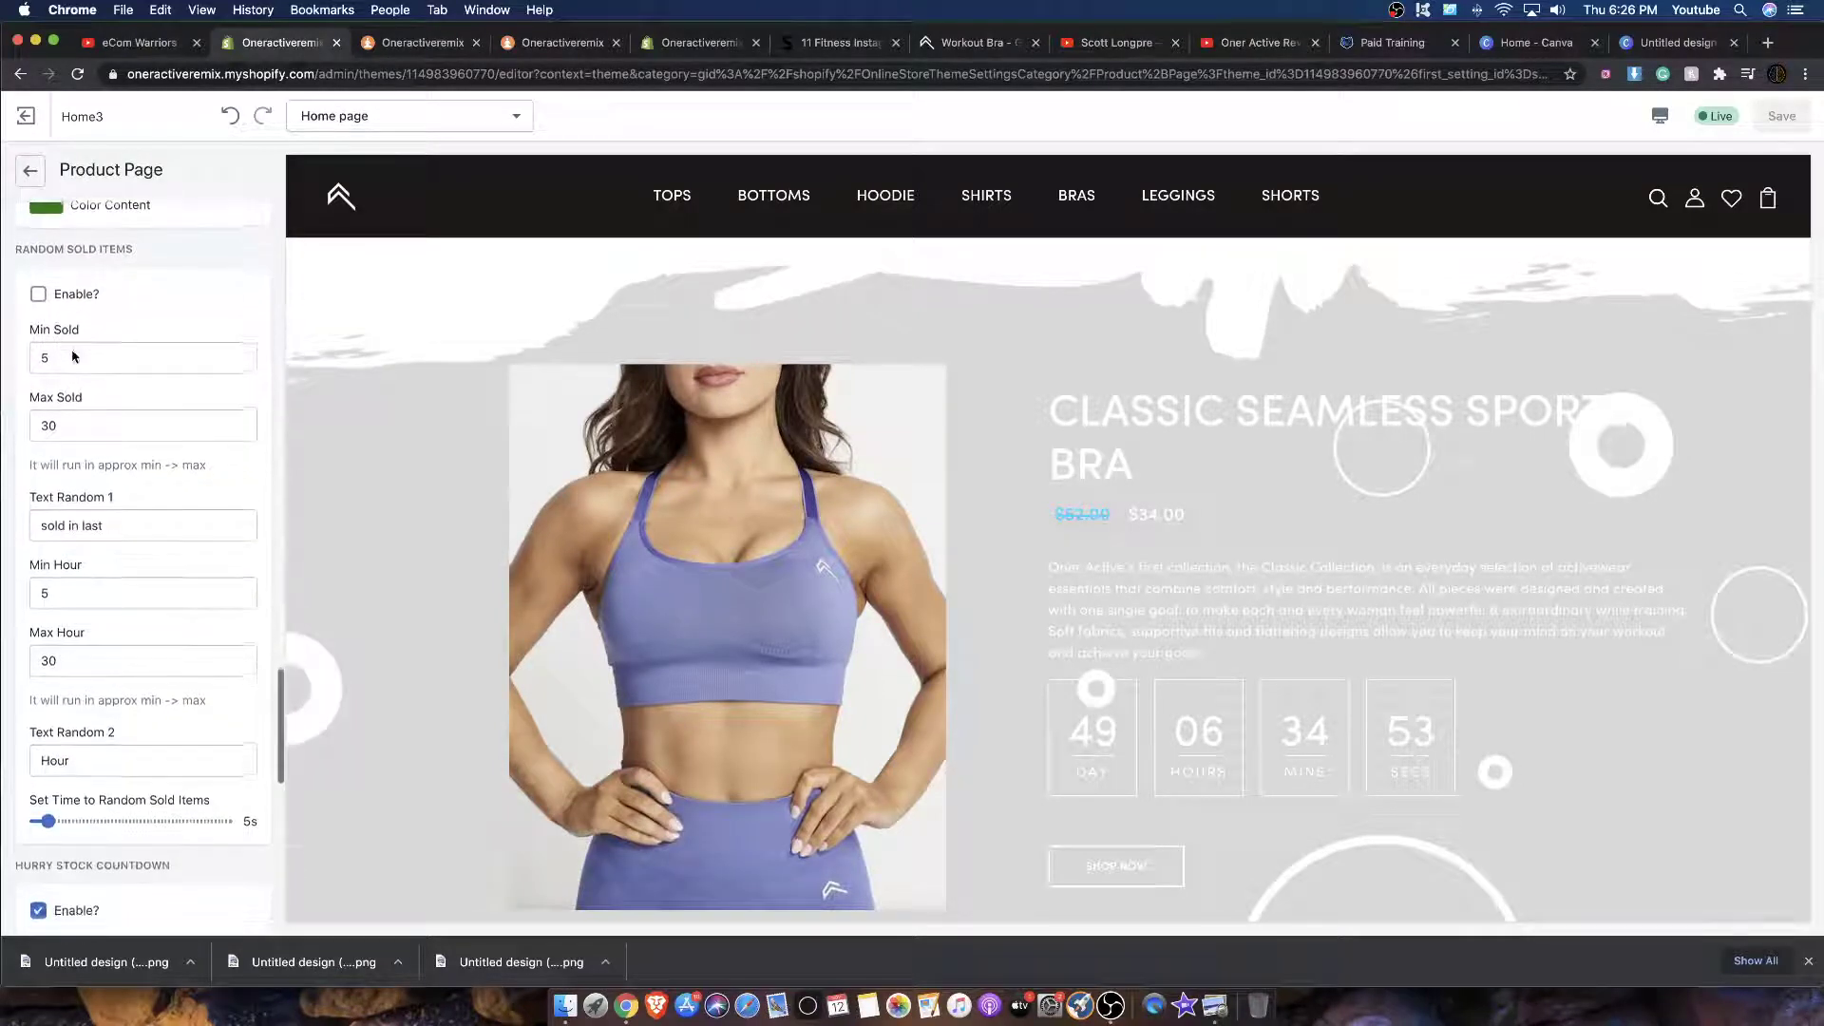
click(27, 172)
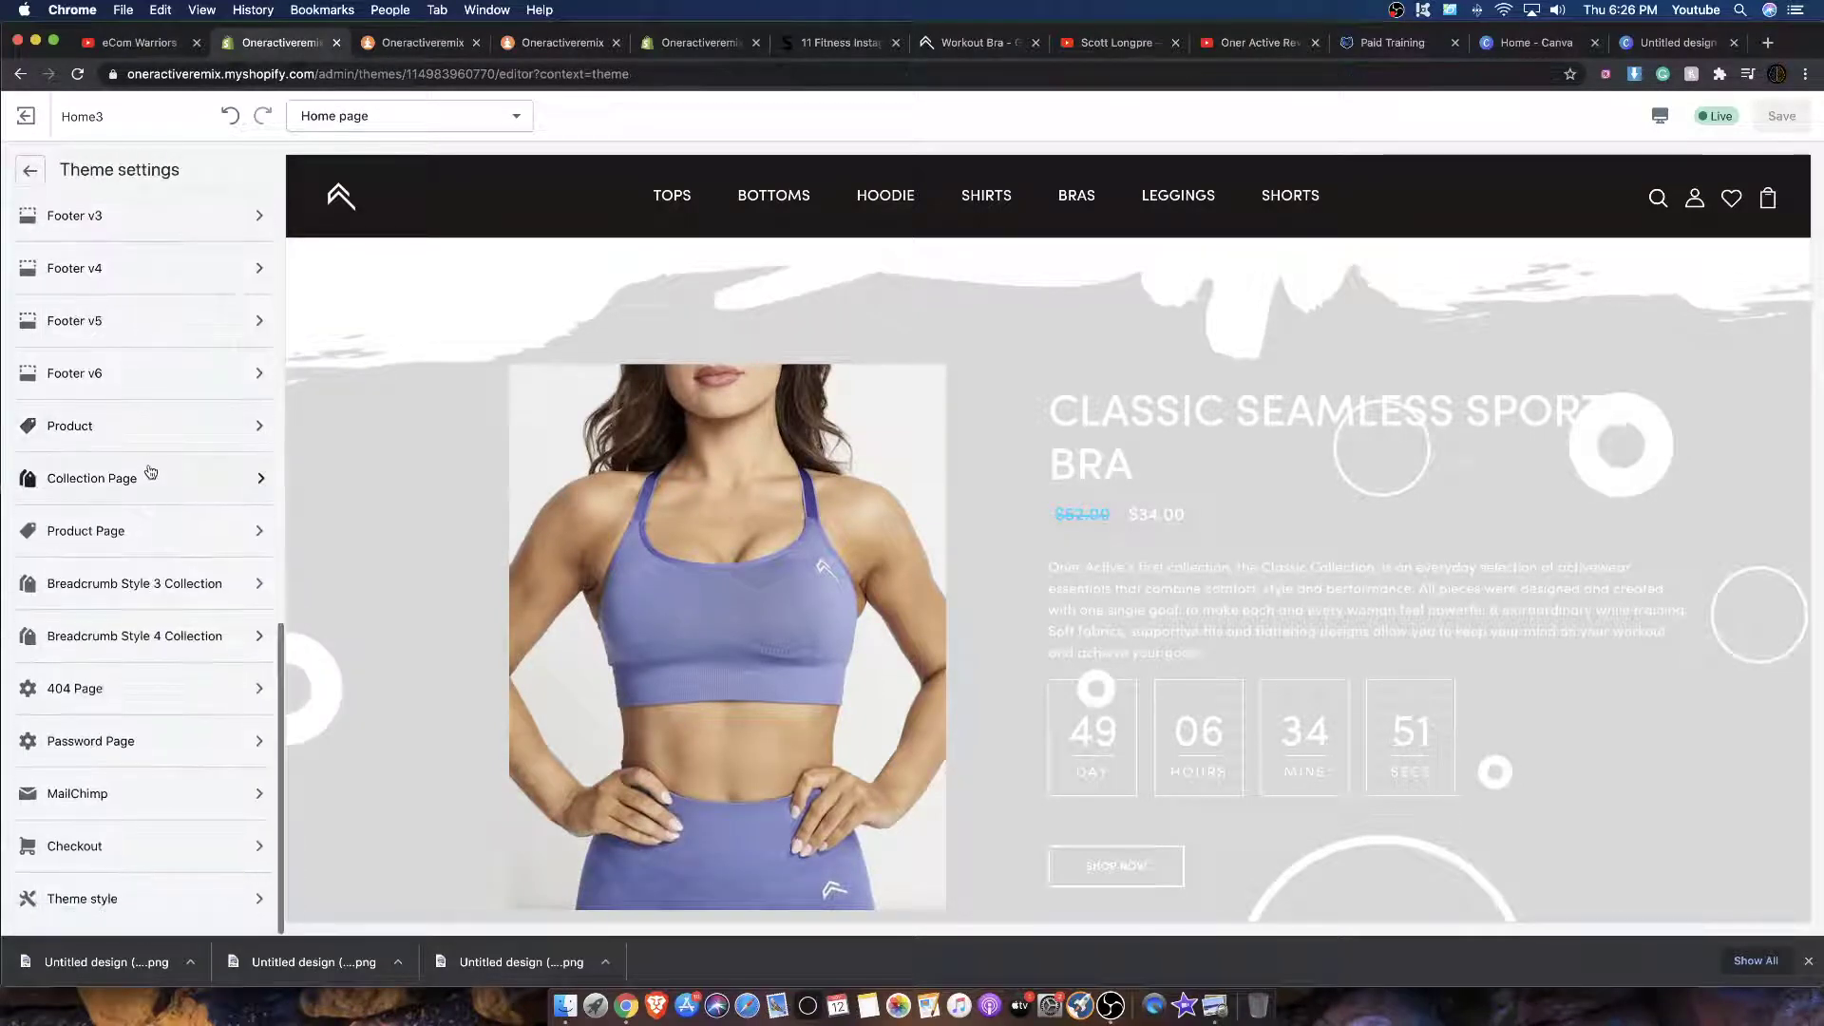
Step: Look over the home page preview from the collection banners through Best Sellers, look book and Blogs to the countdown section
scroll(1141, 570, up, 15)
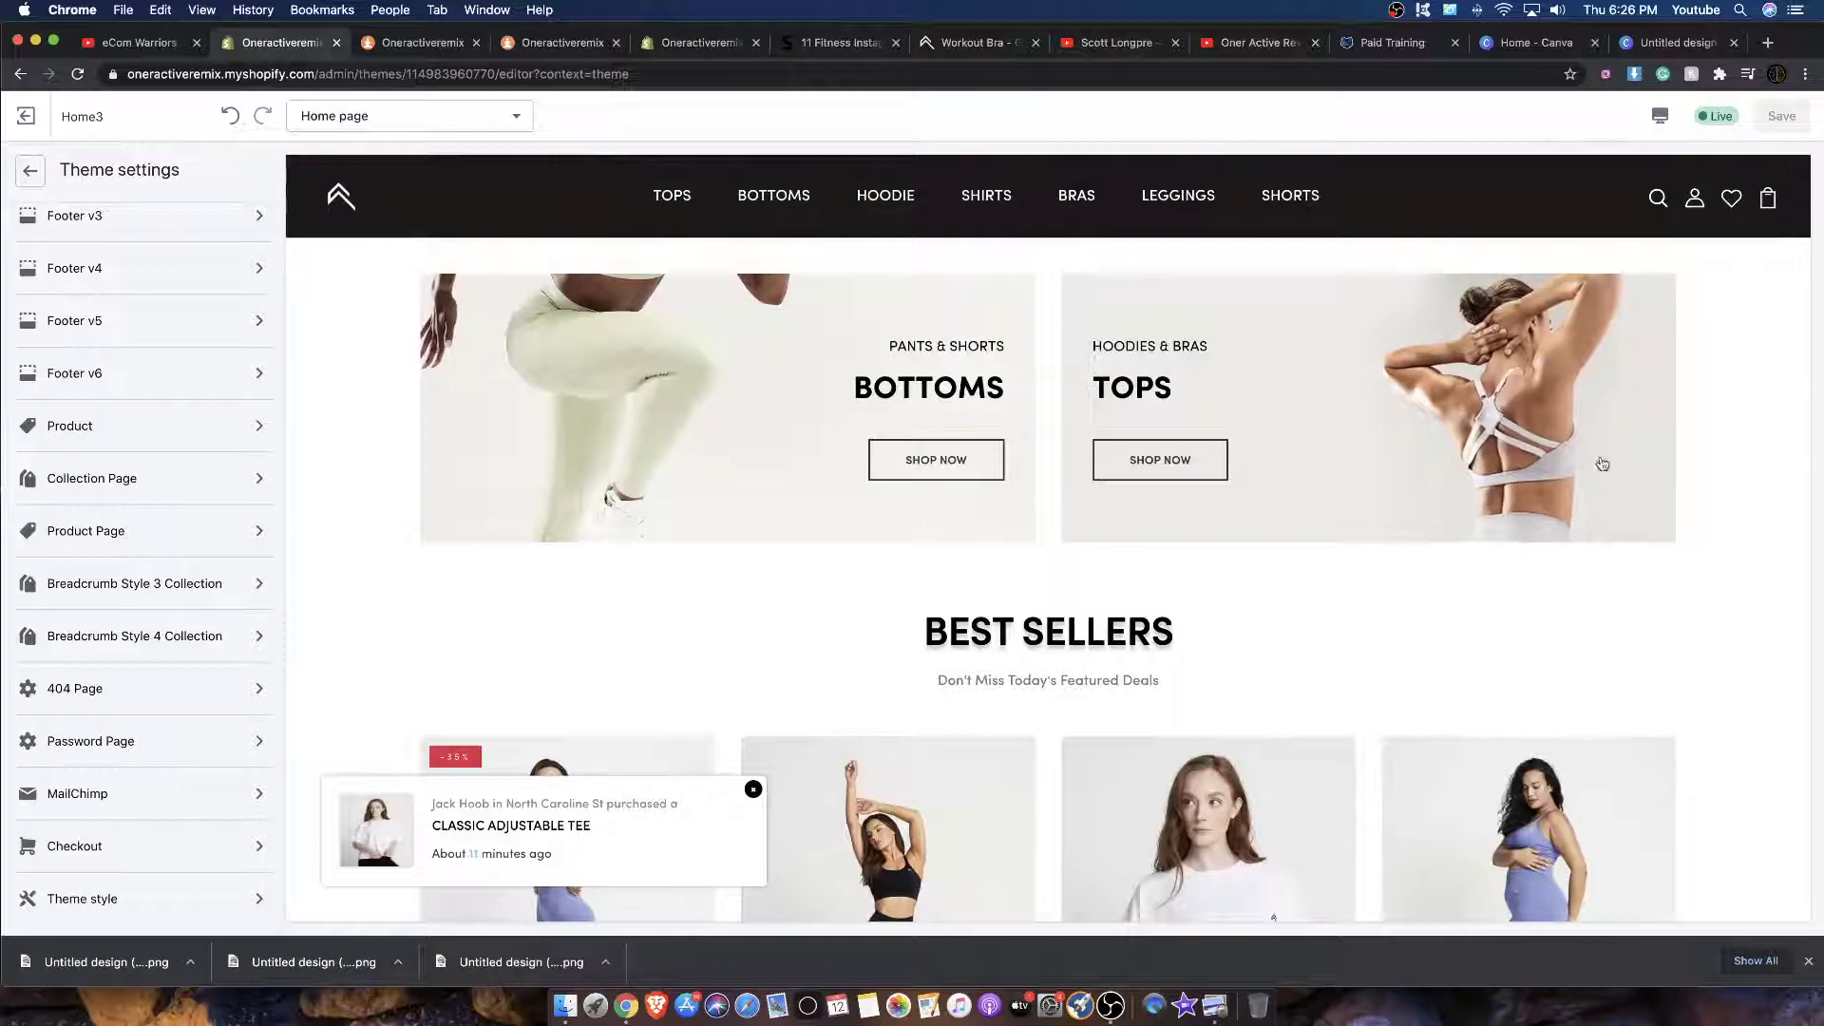
scroll(1600, 460, down, 3)
scroll(754, 588, down, 7)
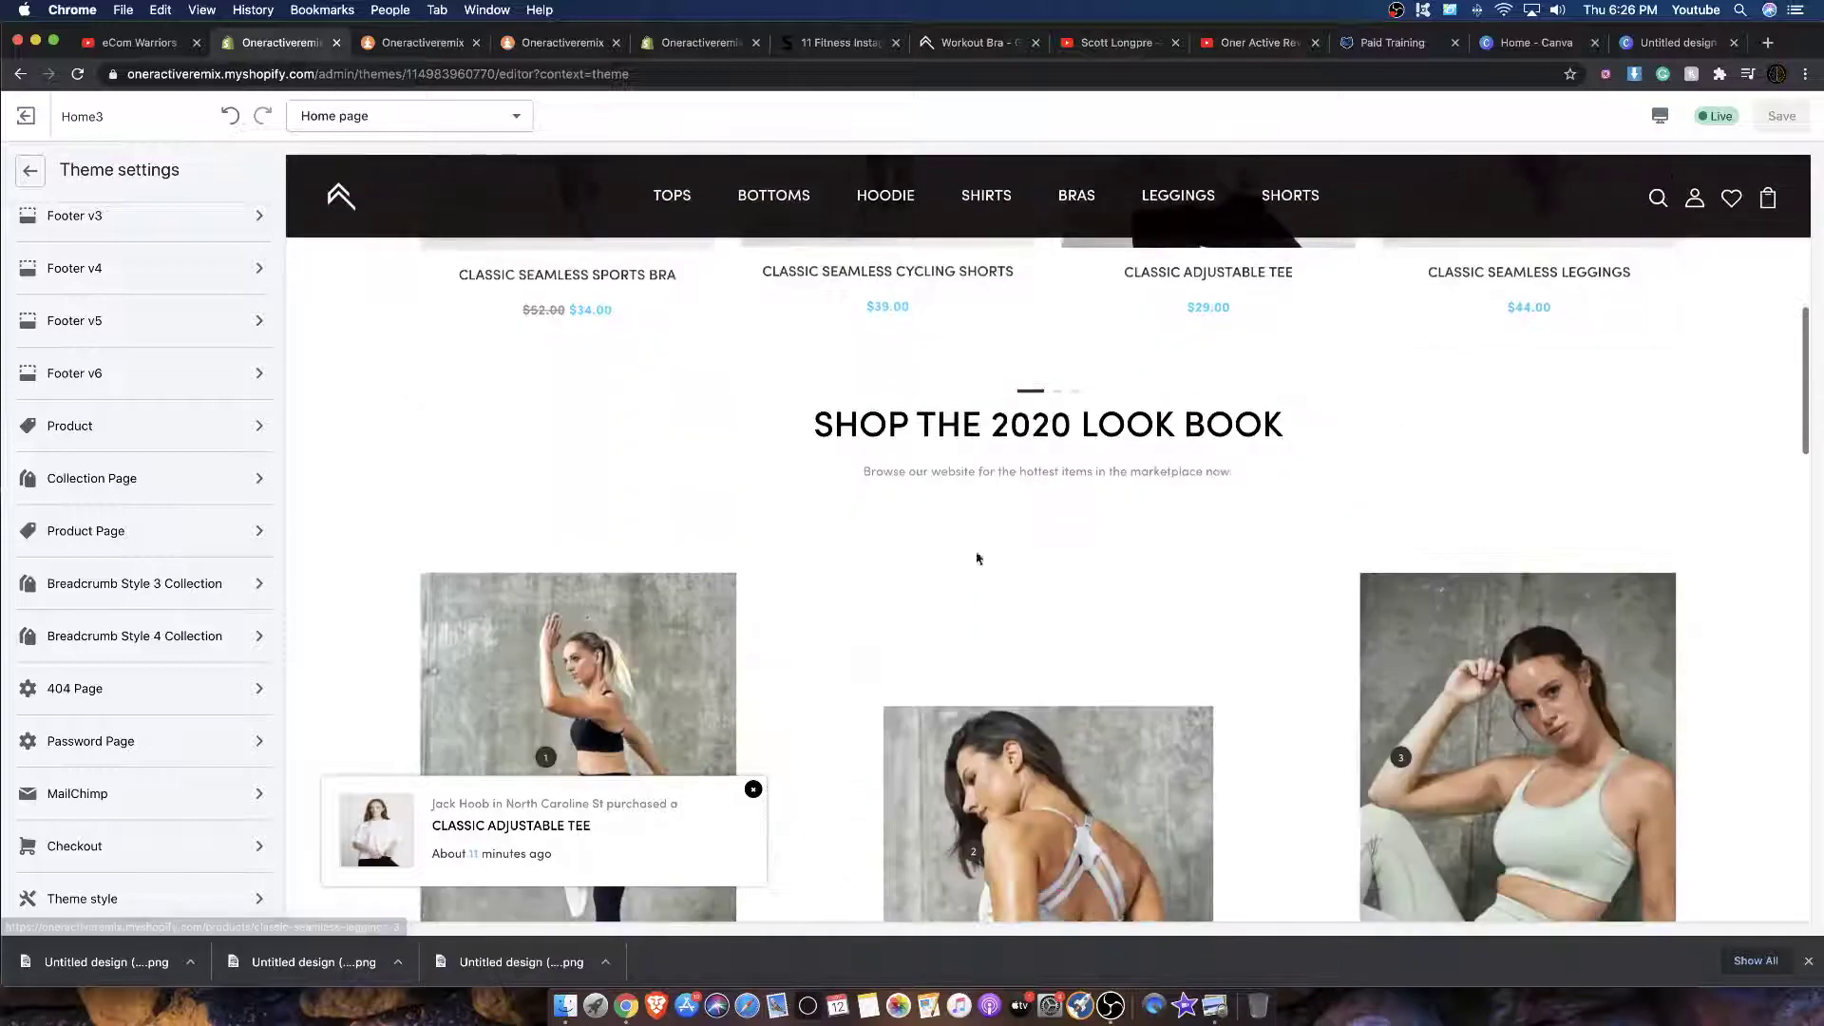
scroll(1196, 558, down, 5)
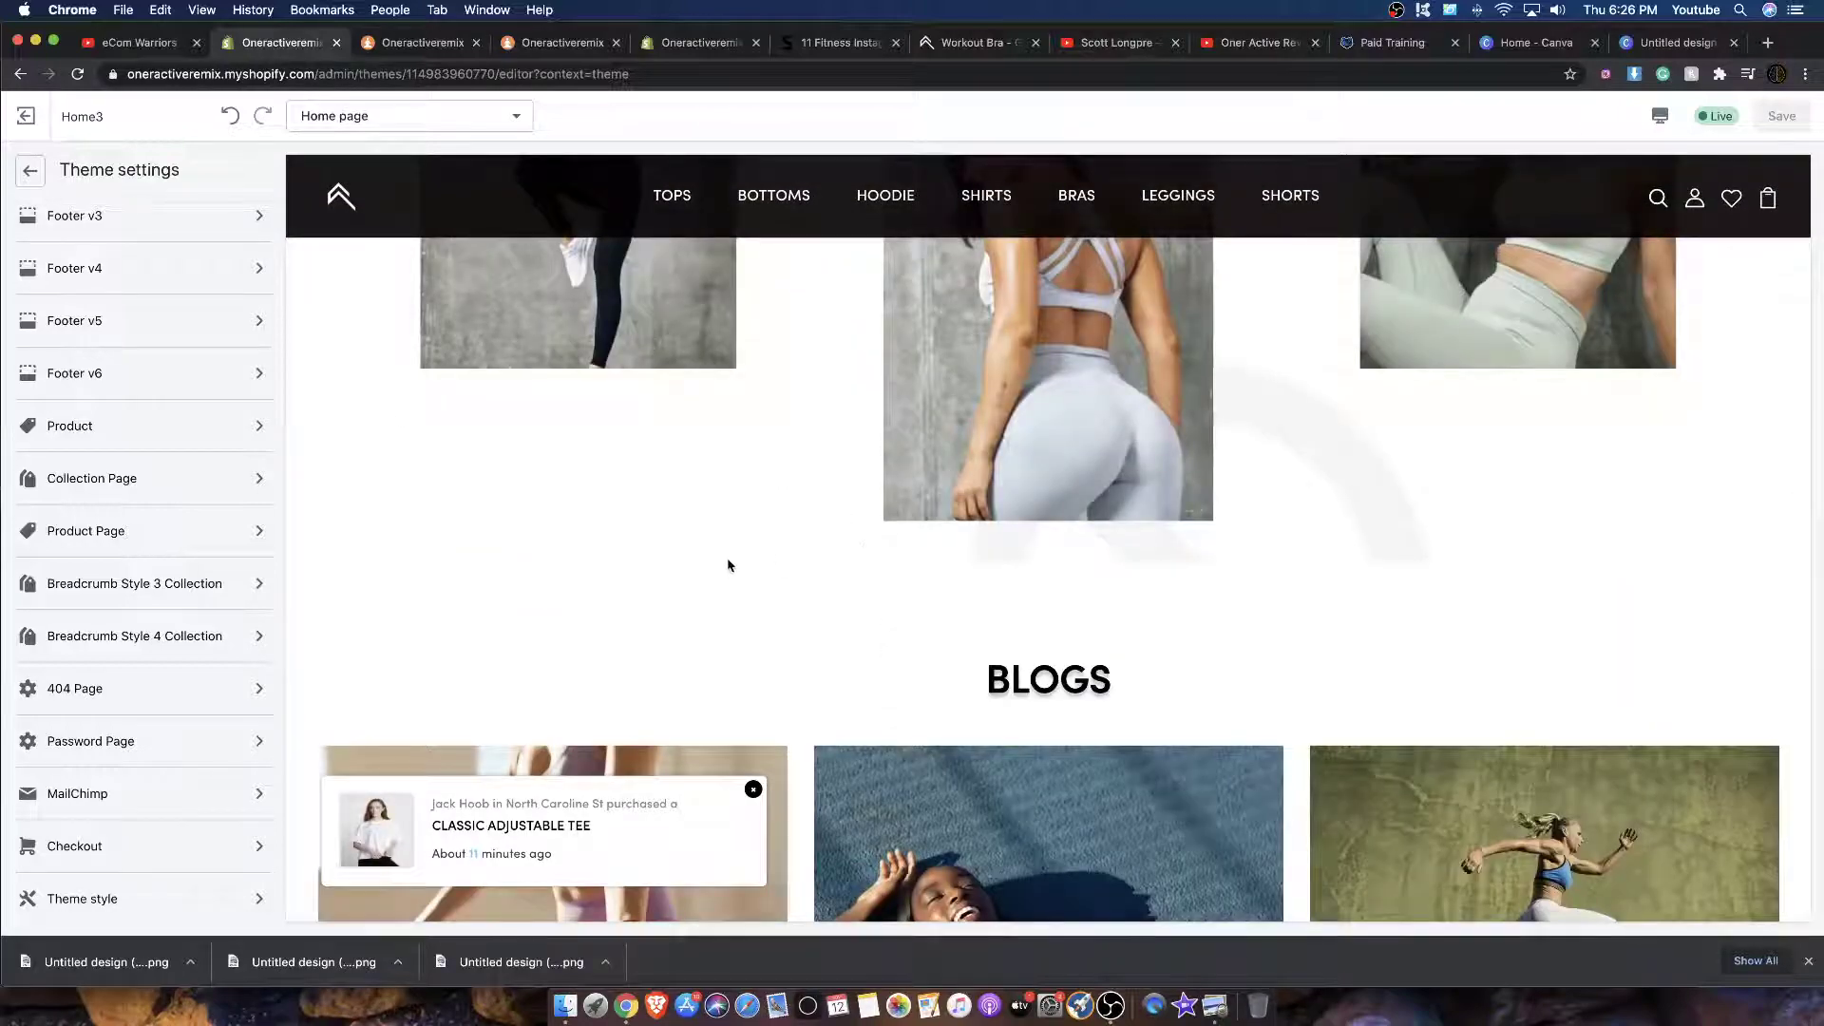
scroll(760, 570, up, 6)
scroll(802, 578, down, 4)
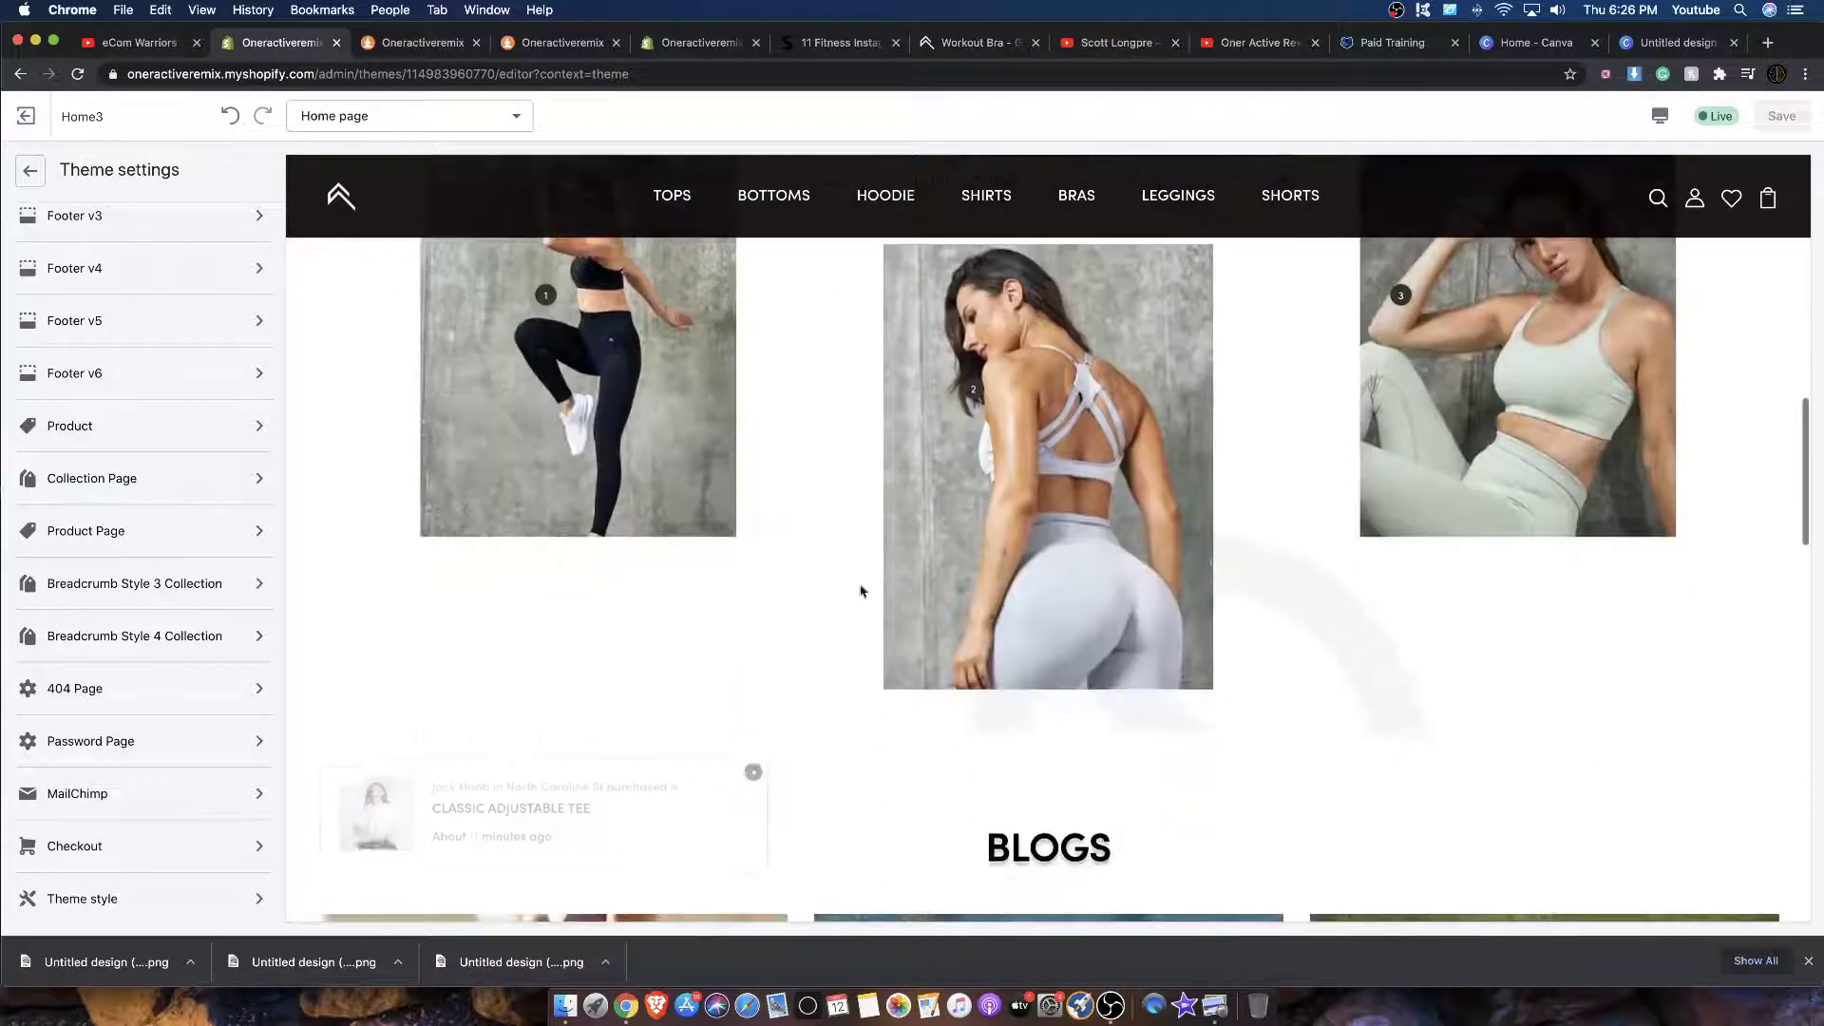
scroll(855, 589, down, 7)
scroll(782, 594, up, 8)
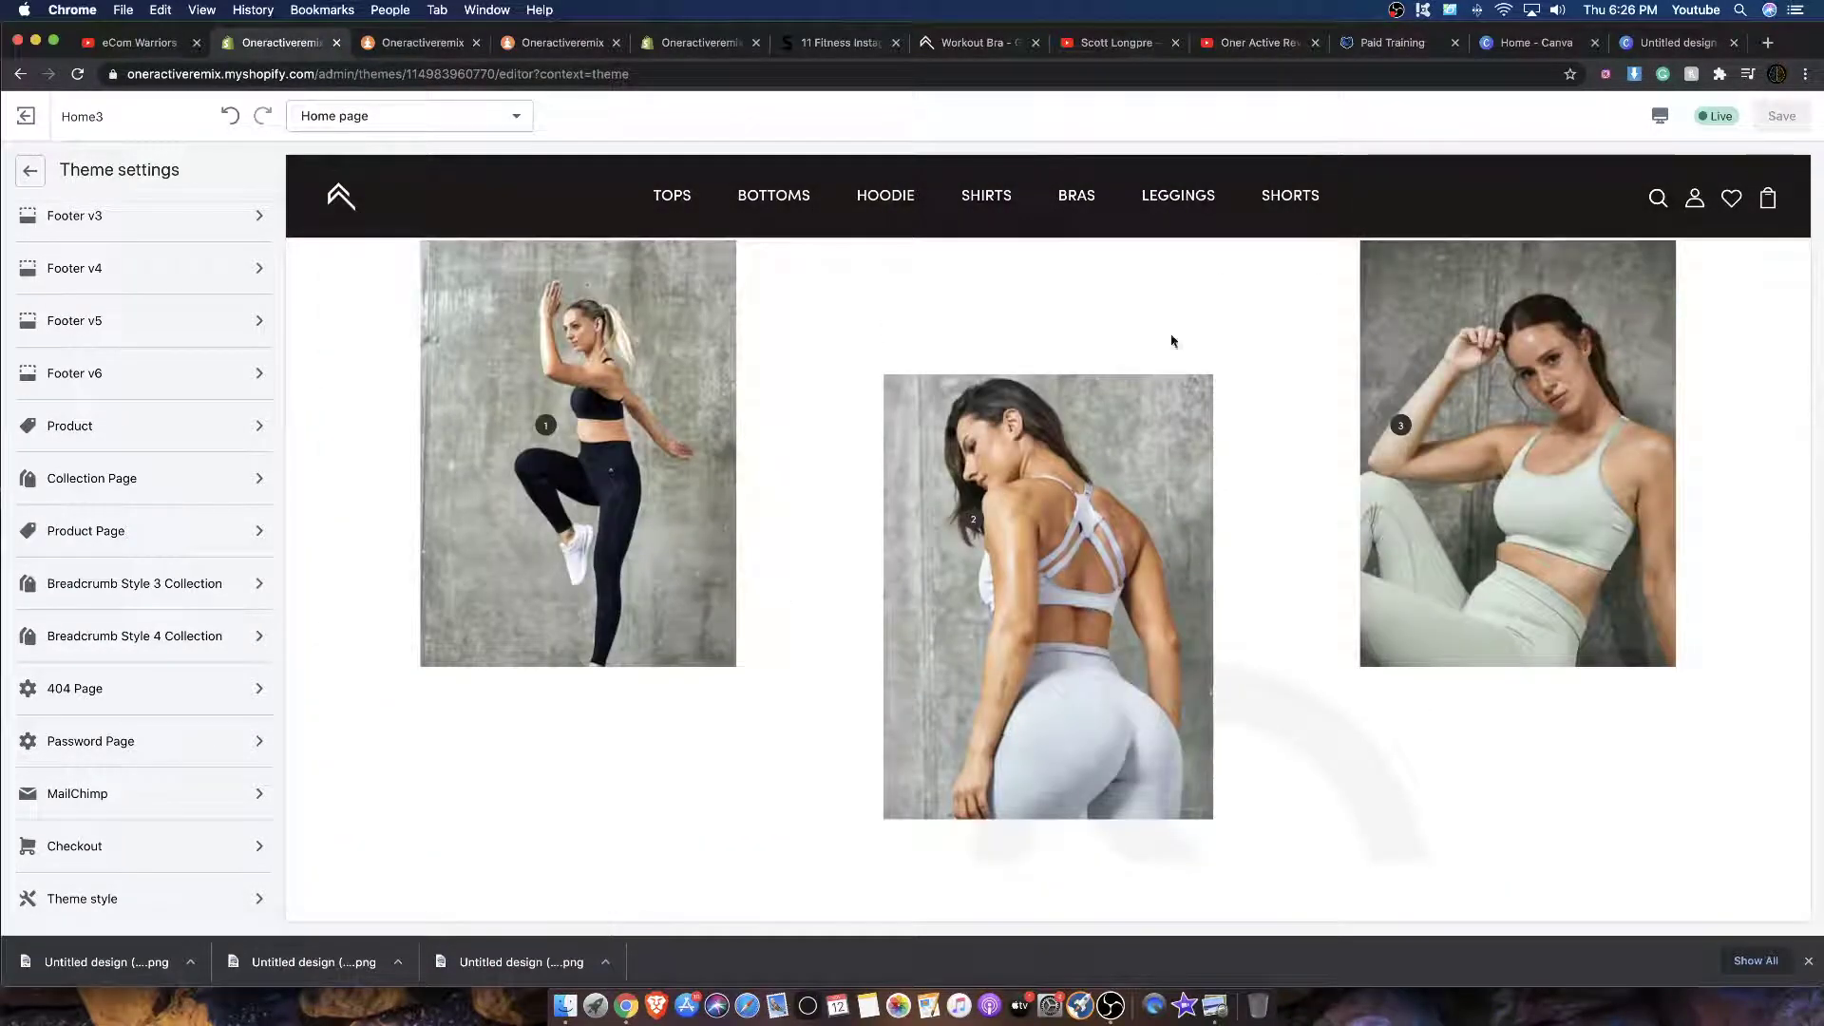
scroll(1335, 407, up, 5)
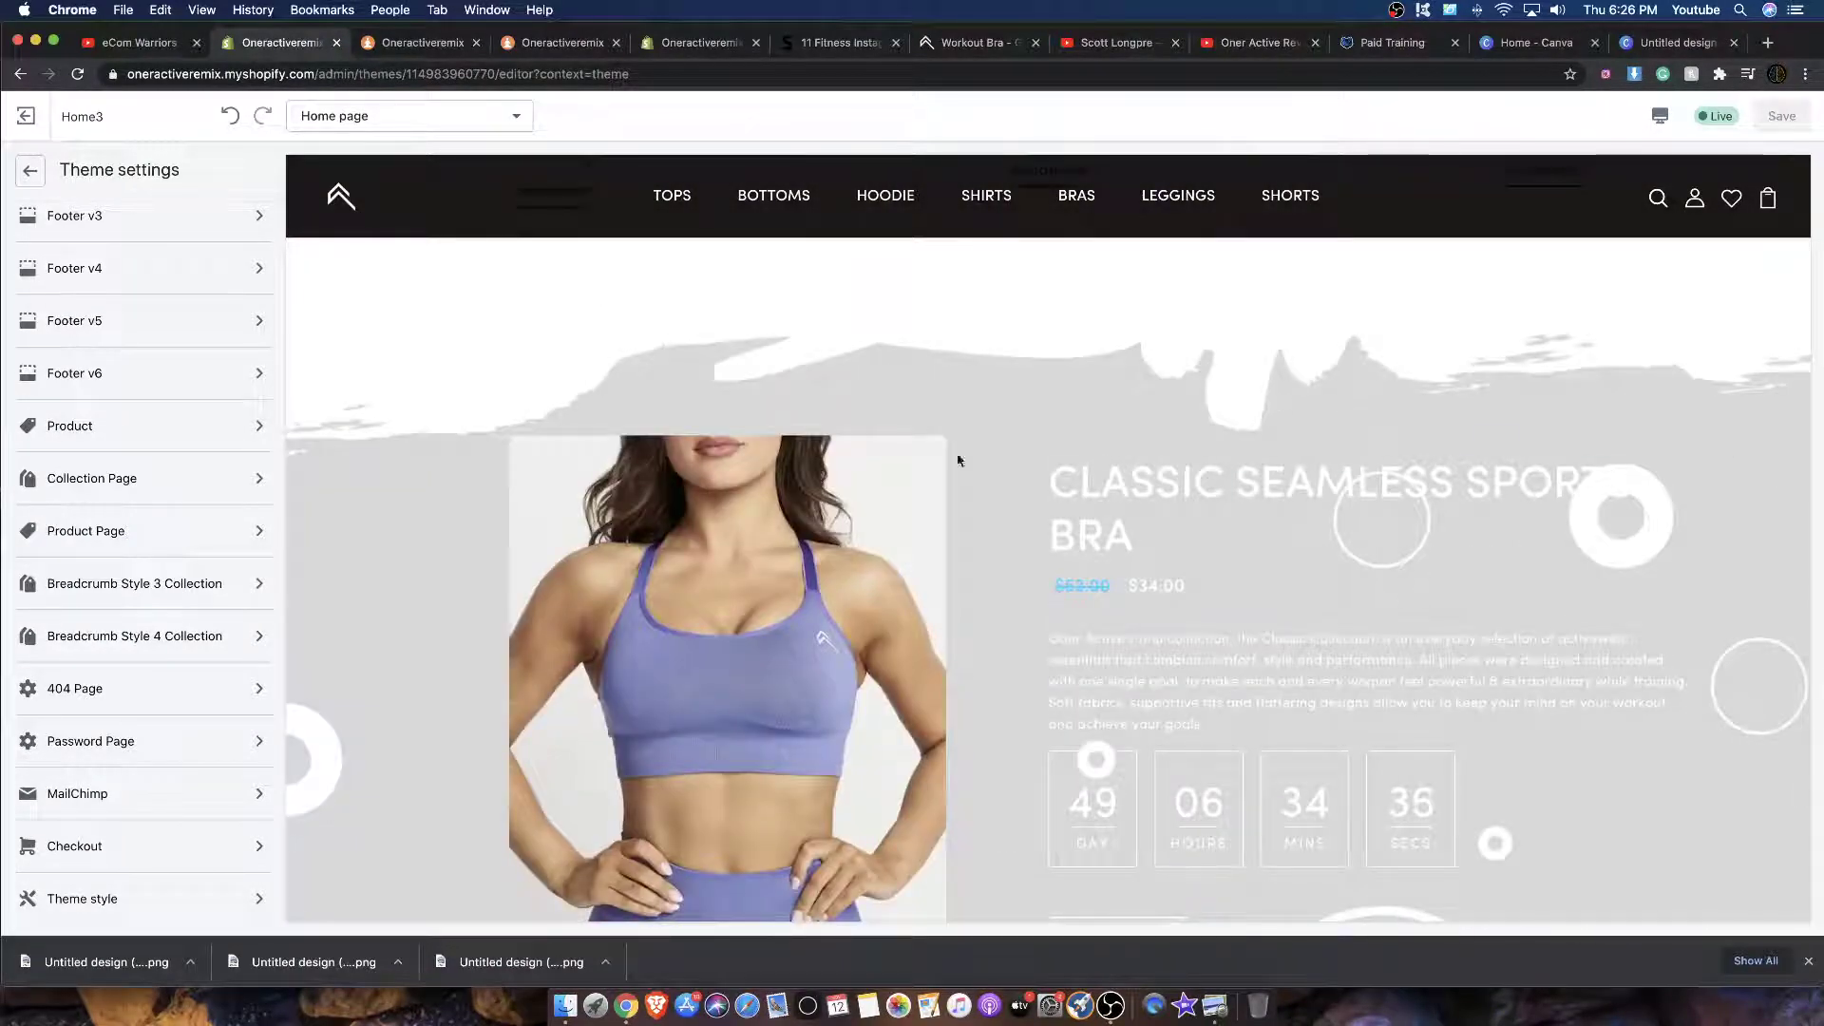
scroll(1406, 670, down, 5)
scroll(1393, 668, up, 3)
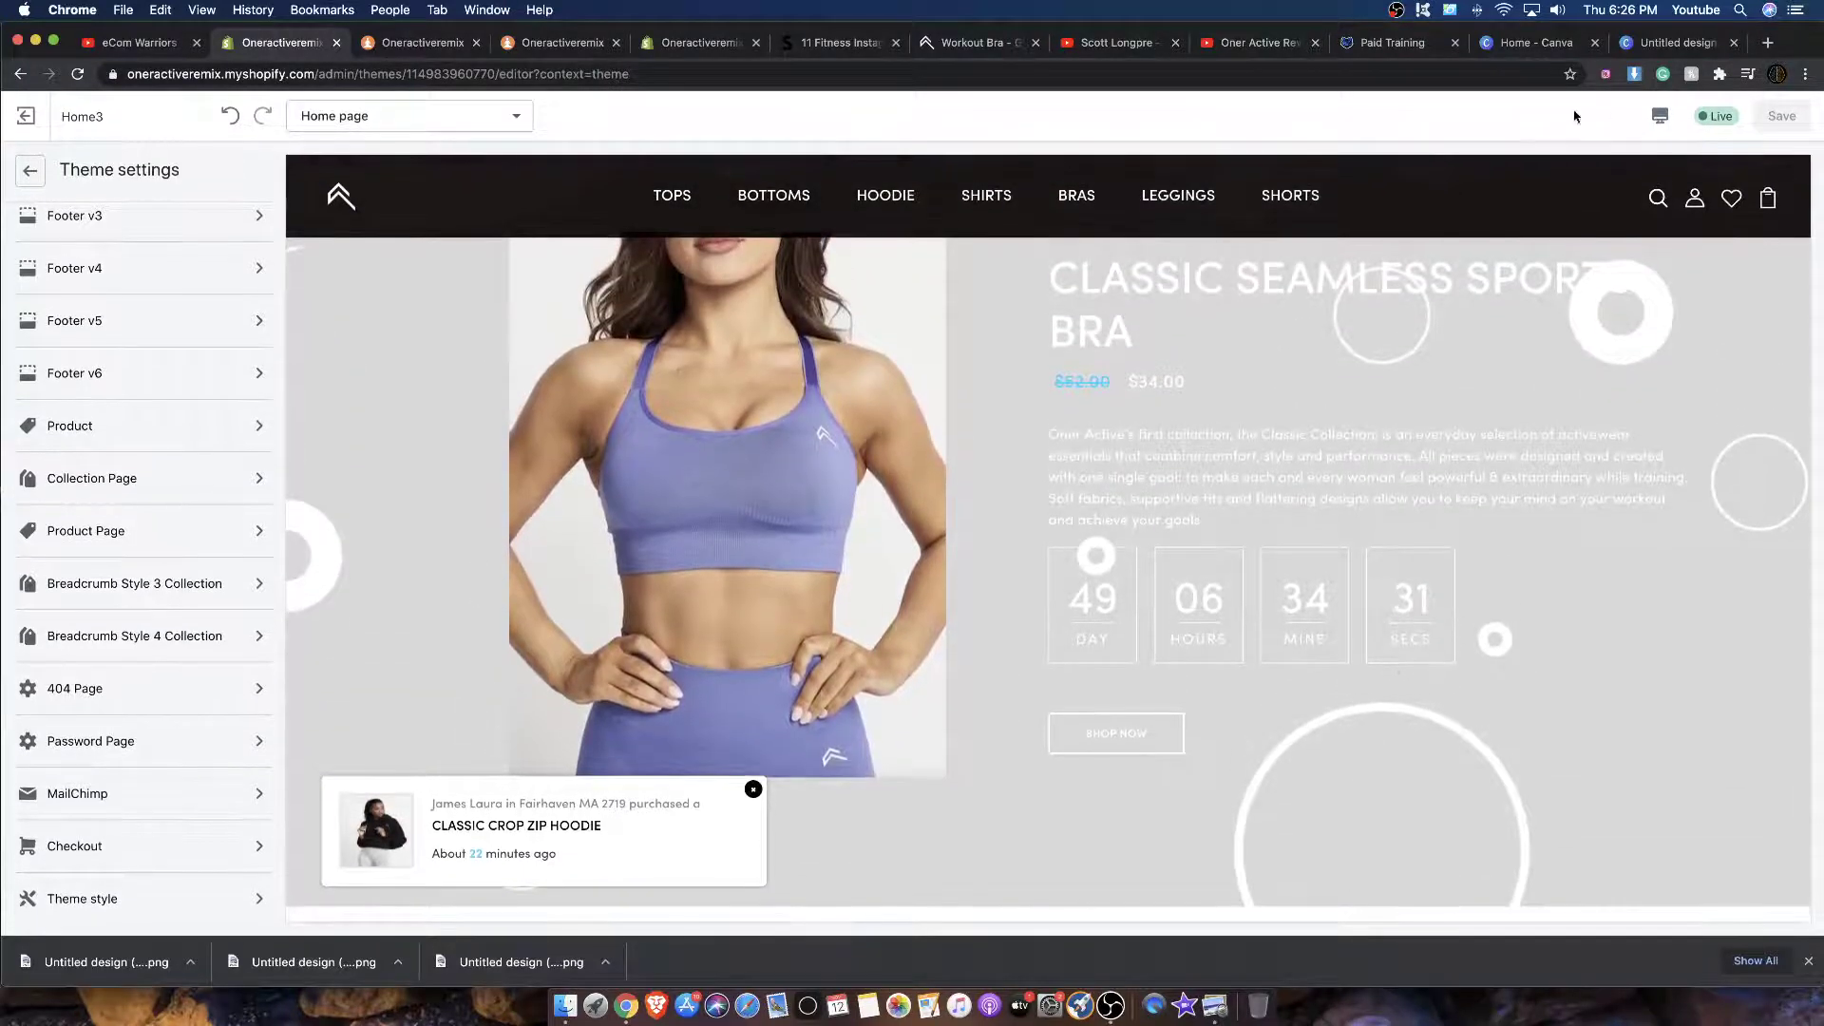
Step: Switch to the Canva background design and remove the thick white rings near the canvas's upper right and left edge
click(1676, 45)
click(1125, 571)
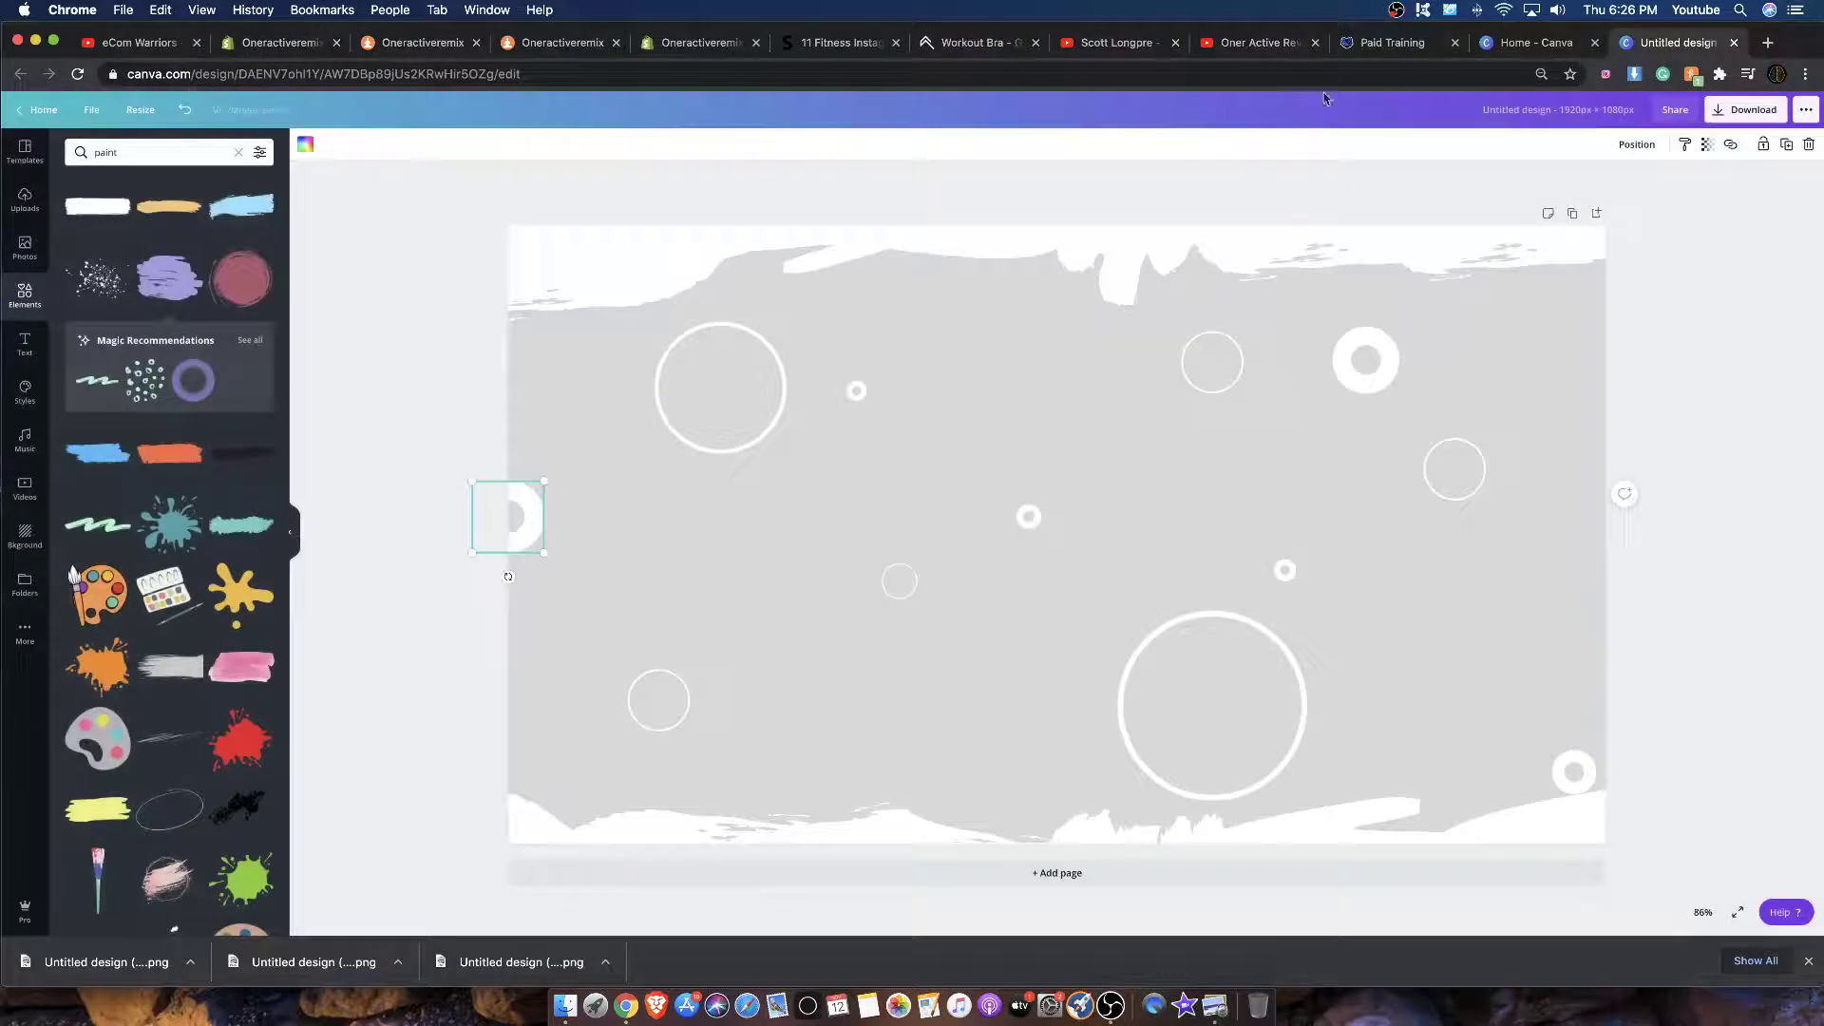
click(272, 46)
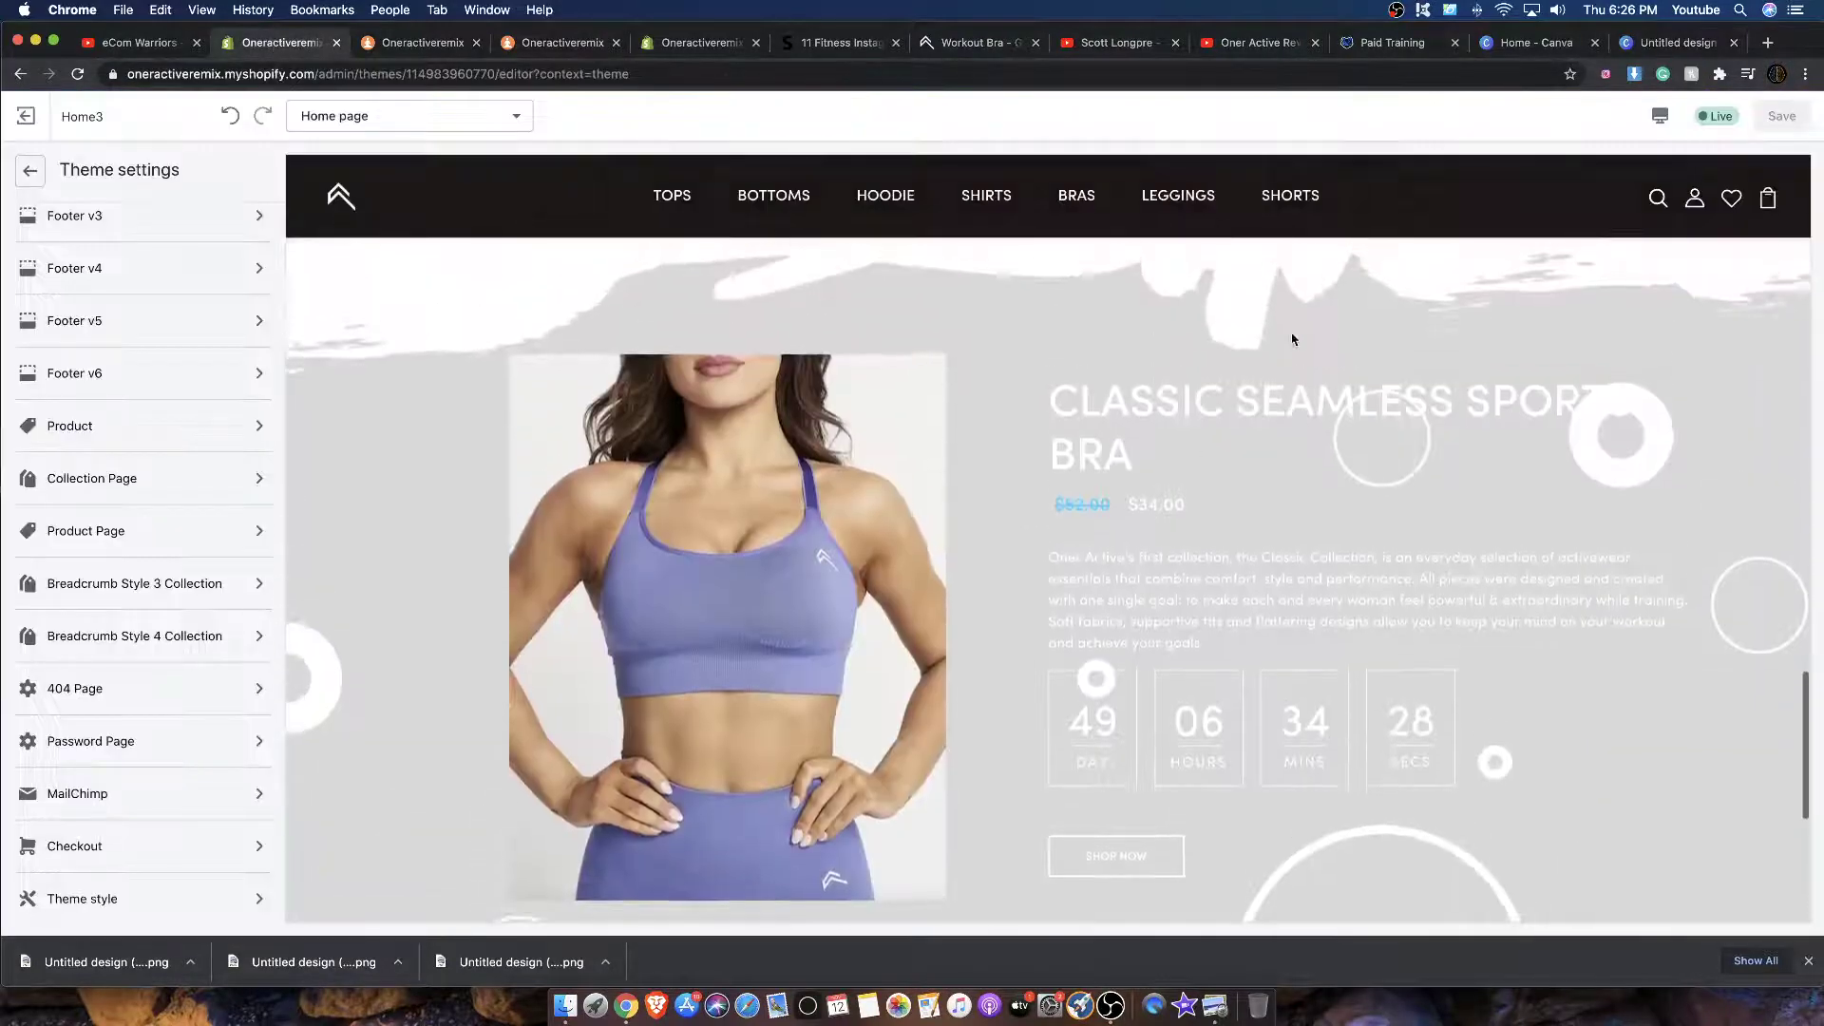
click(1673, 43)
drag(1394, 379, 1649, 351)
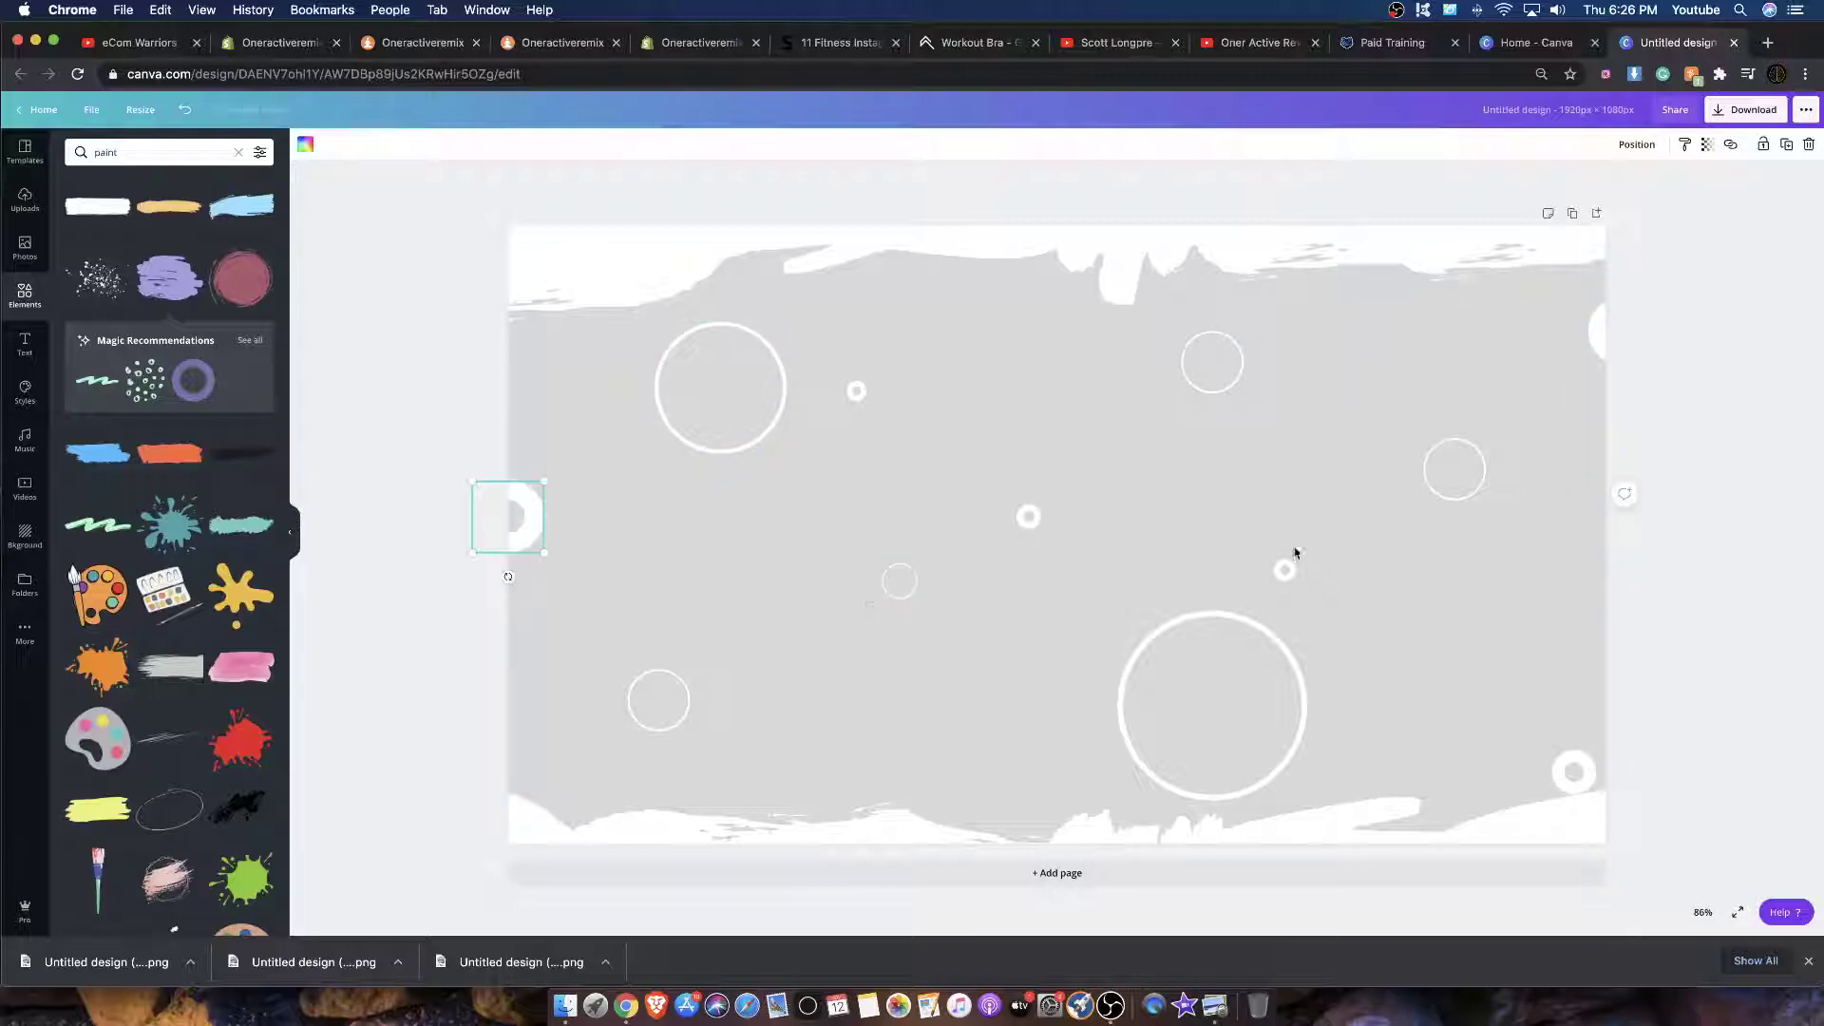
click(1642, 359)
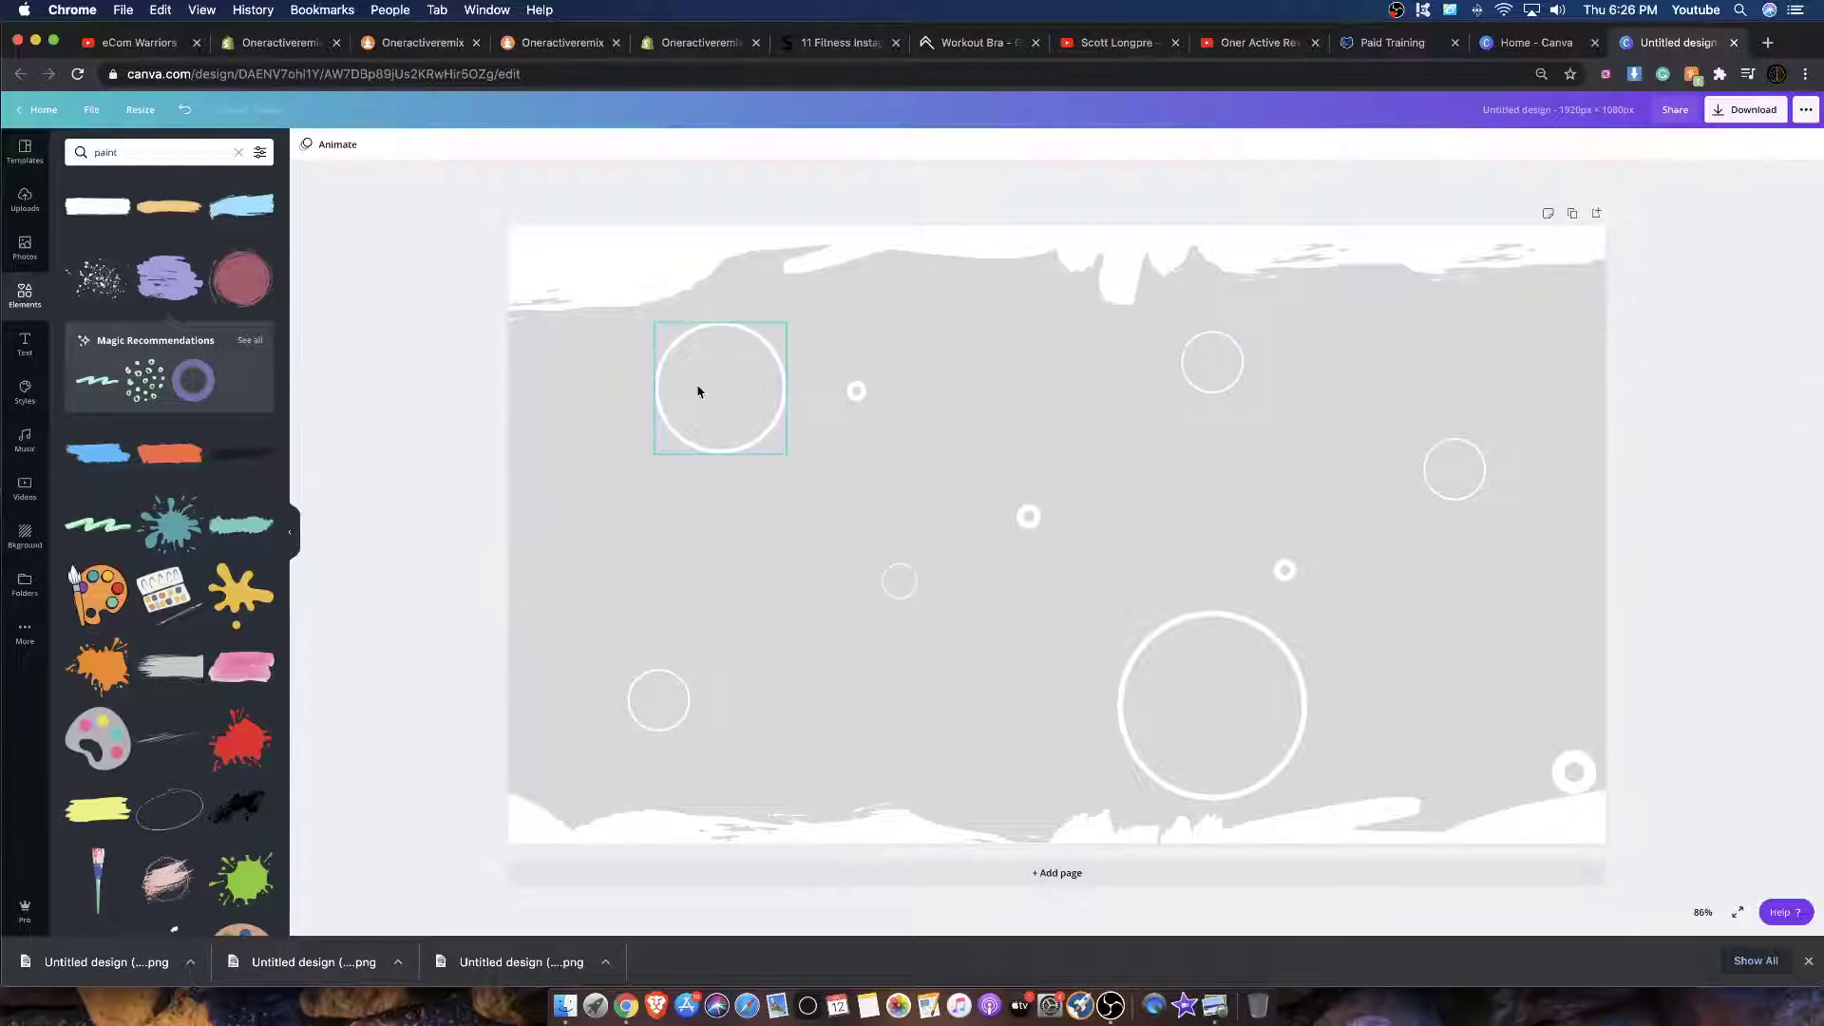
Step: Place a copy of the large upper-left ring partly off the canvas's left edge and shift the right-hand and largest rings
drag(698, 392, 516, 579)
drag(1422, 488, 1489, 430)
drag(1263, 733, 1288, 740)
Step: Delete the white paint strokes along the top and bottom edges of the canvas
mouse_move(528, 303)
mouse_down()
mouse_move(574, 240)
mouse_move(589, 286)
mouse_move(587, 249)
mouse_up()
mouse_move(380, 320)
mouse_down()
mouse_move(1568, 232)
mouse_move(1474, 232)
mouse_up()
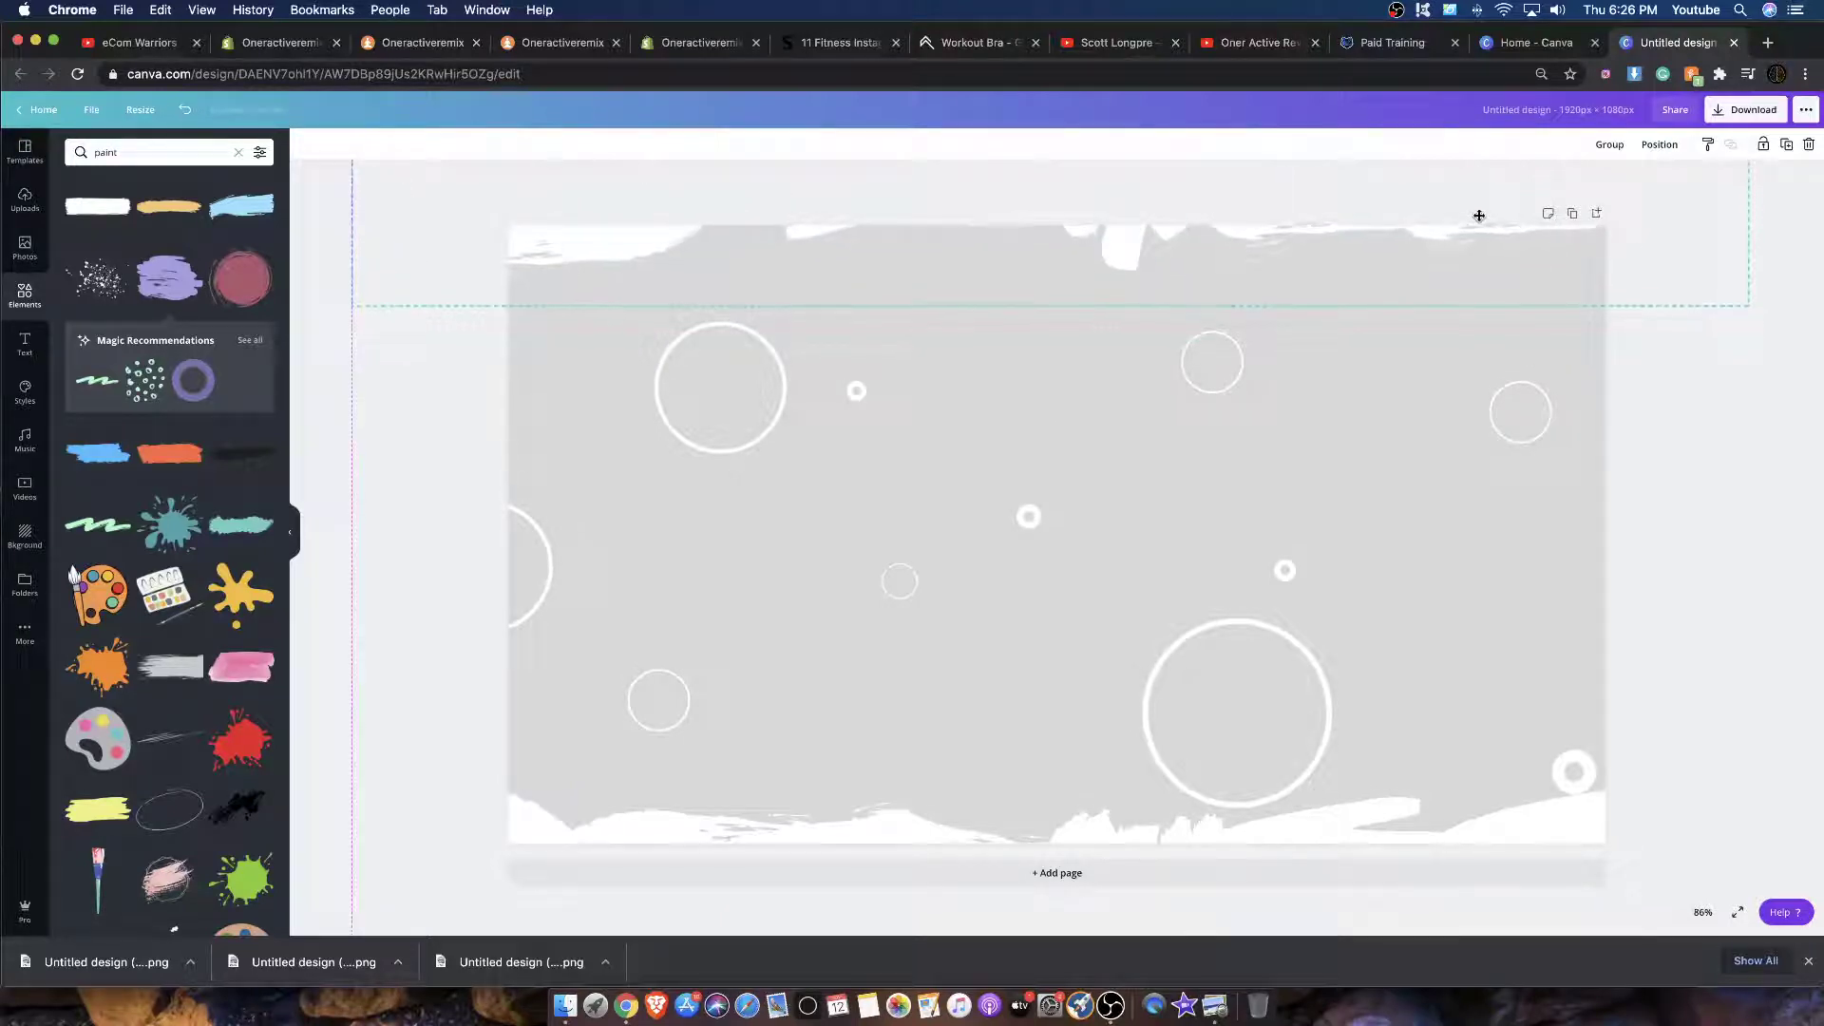
key(Delete)
mouse_move(331, 842)
mouse_down()
mouse_move(1690, 836)
mouse_move(1597, 893)
mouse_up()
key(Delete)
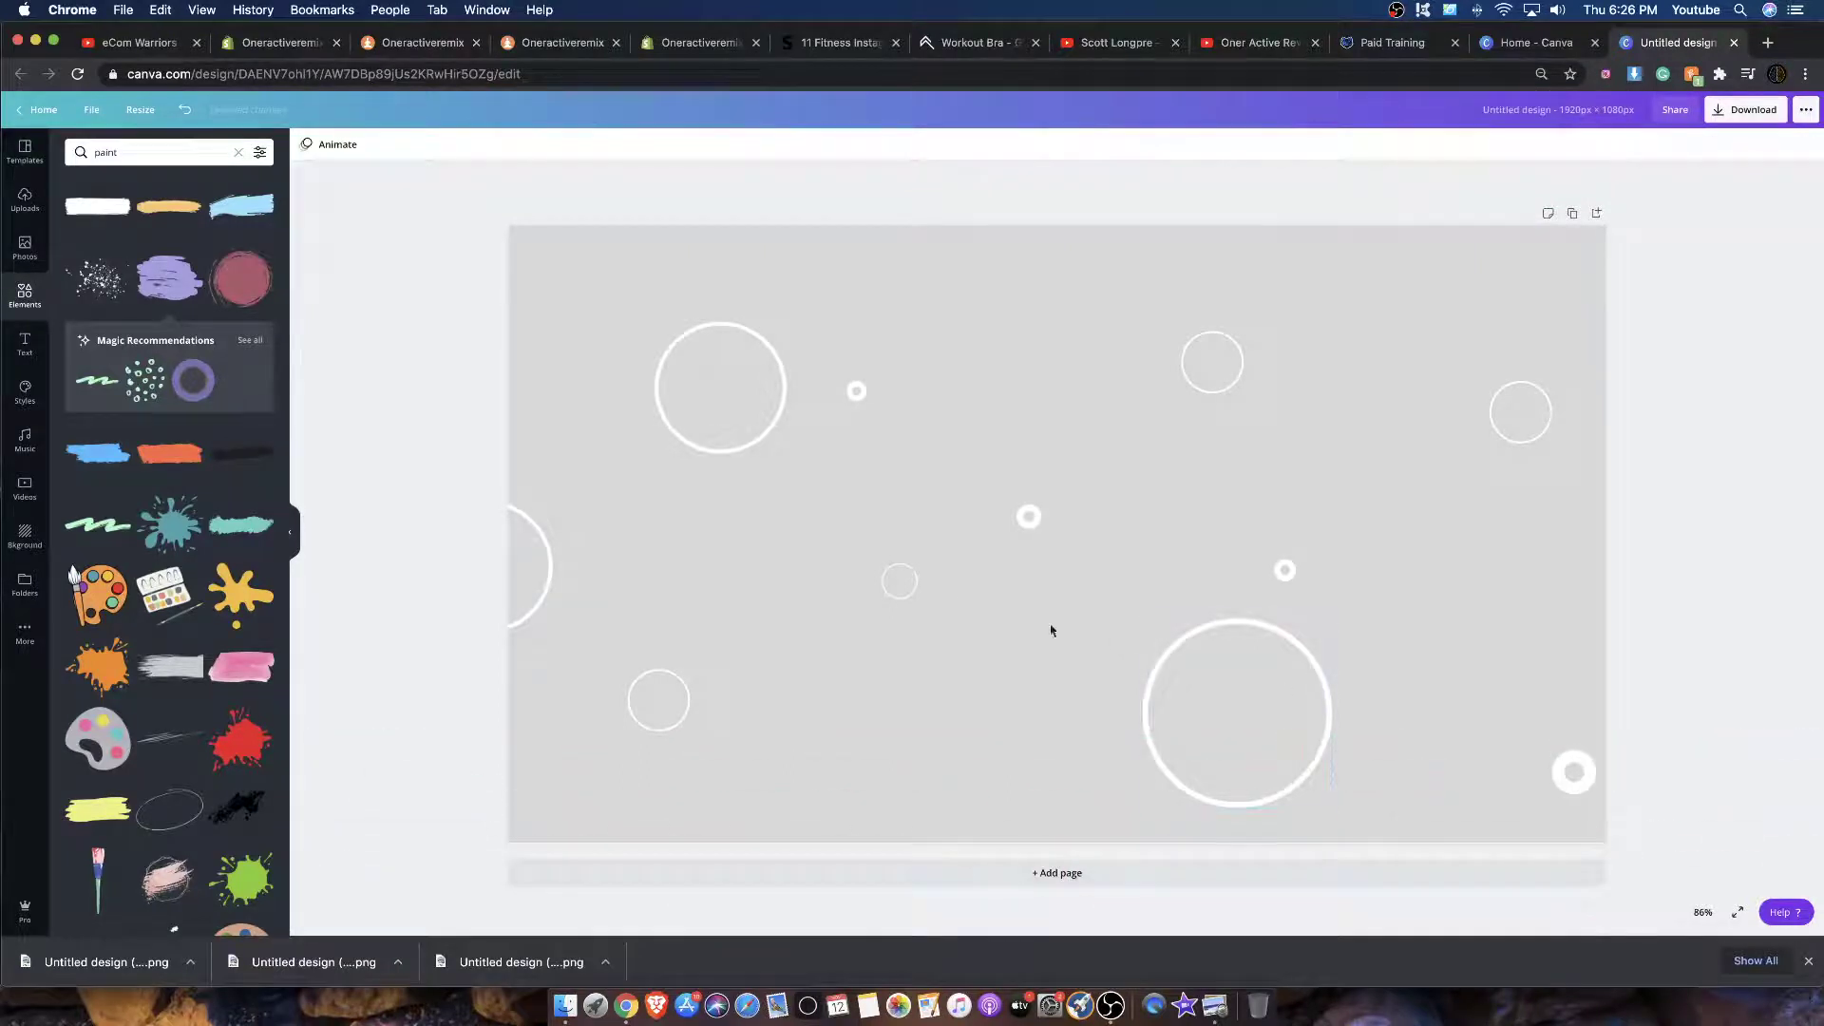
Step: Change the design's background color from the default colors to black
click(643, 441)
click(305, 145)
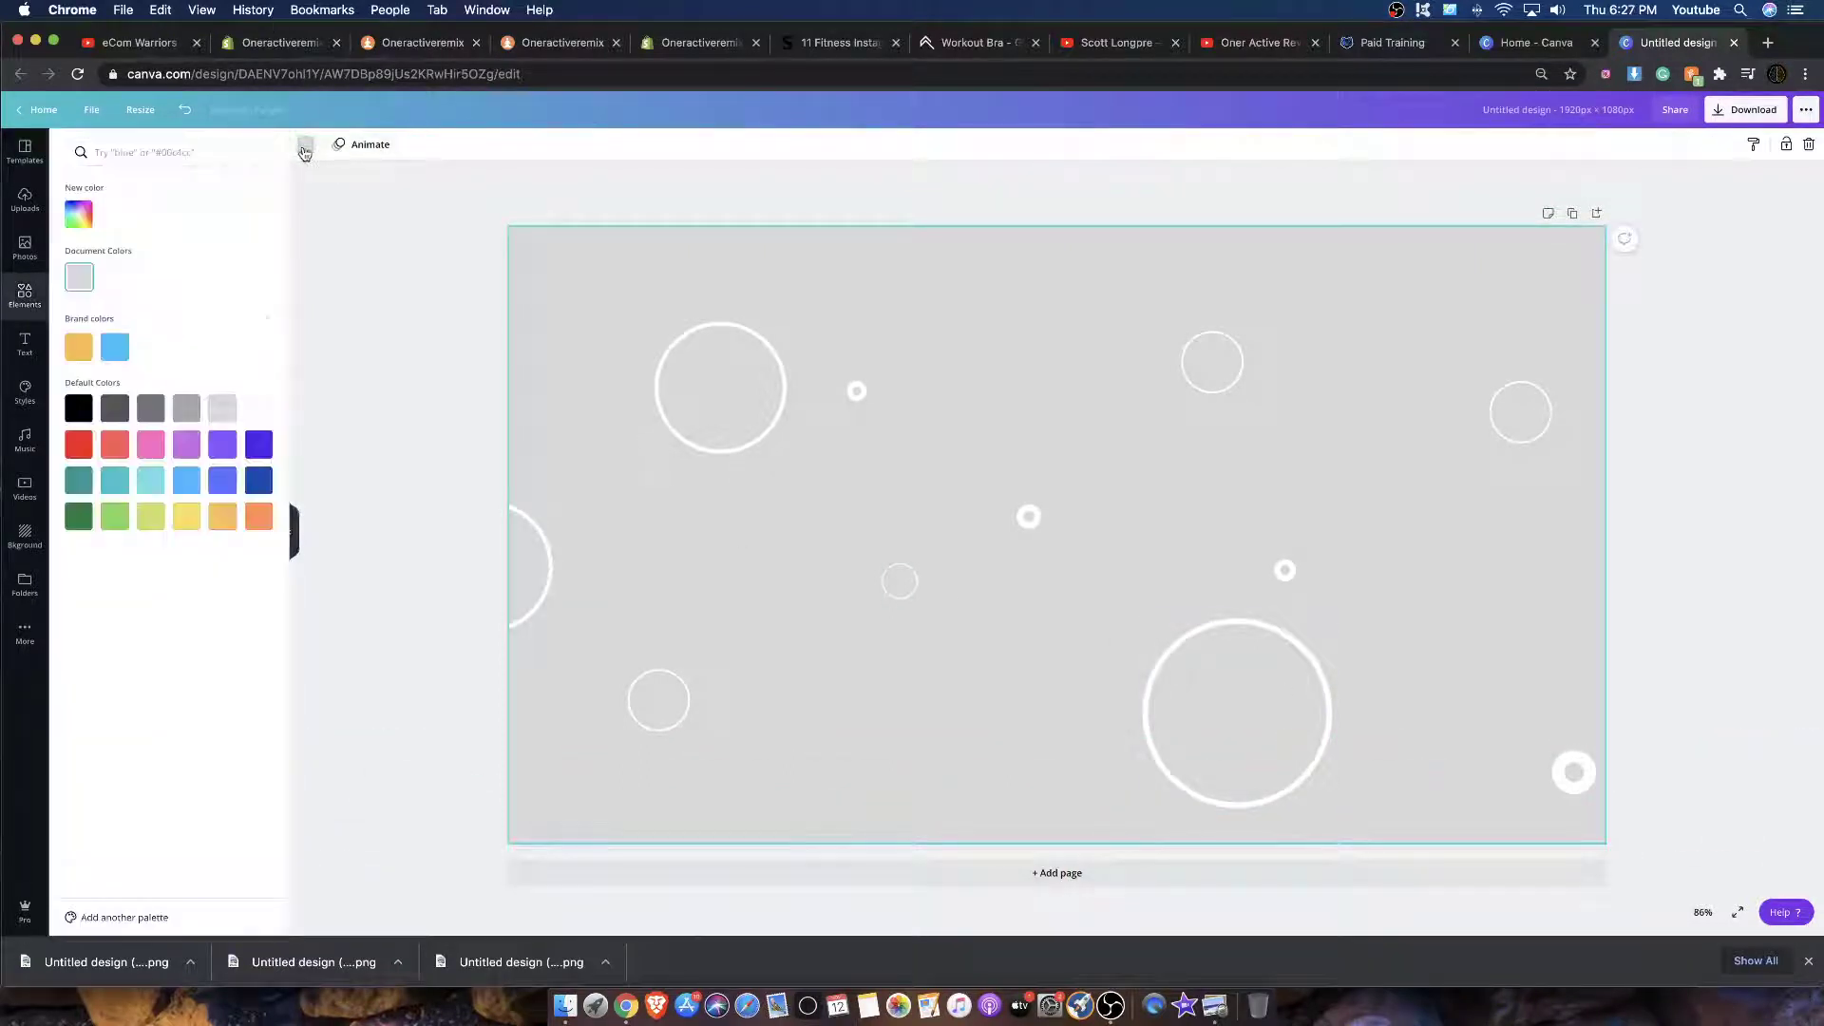
click(81, 411)
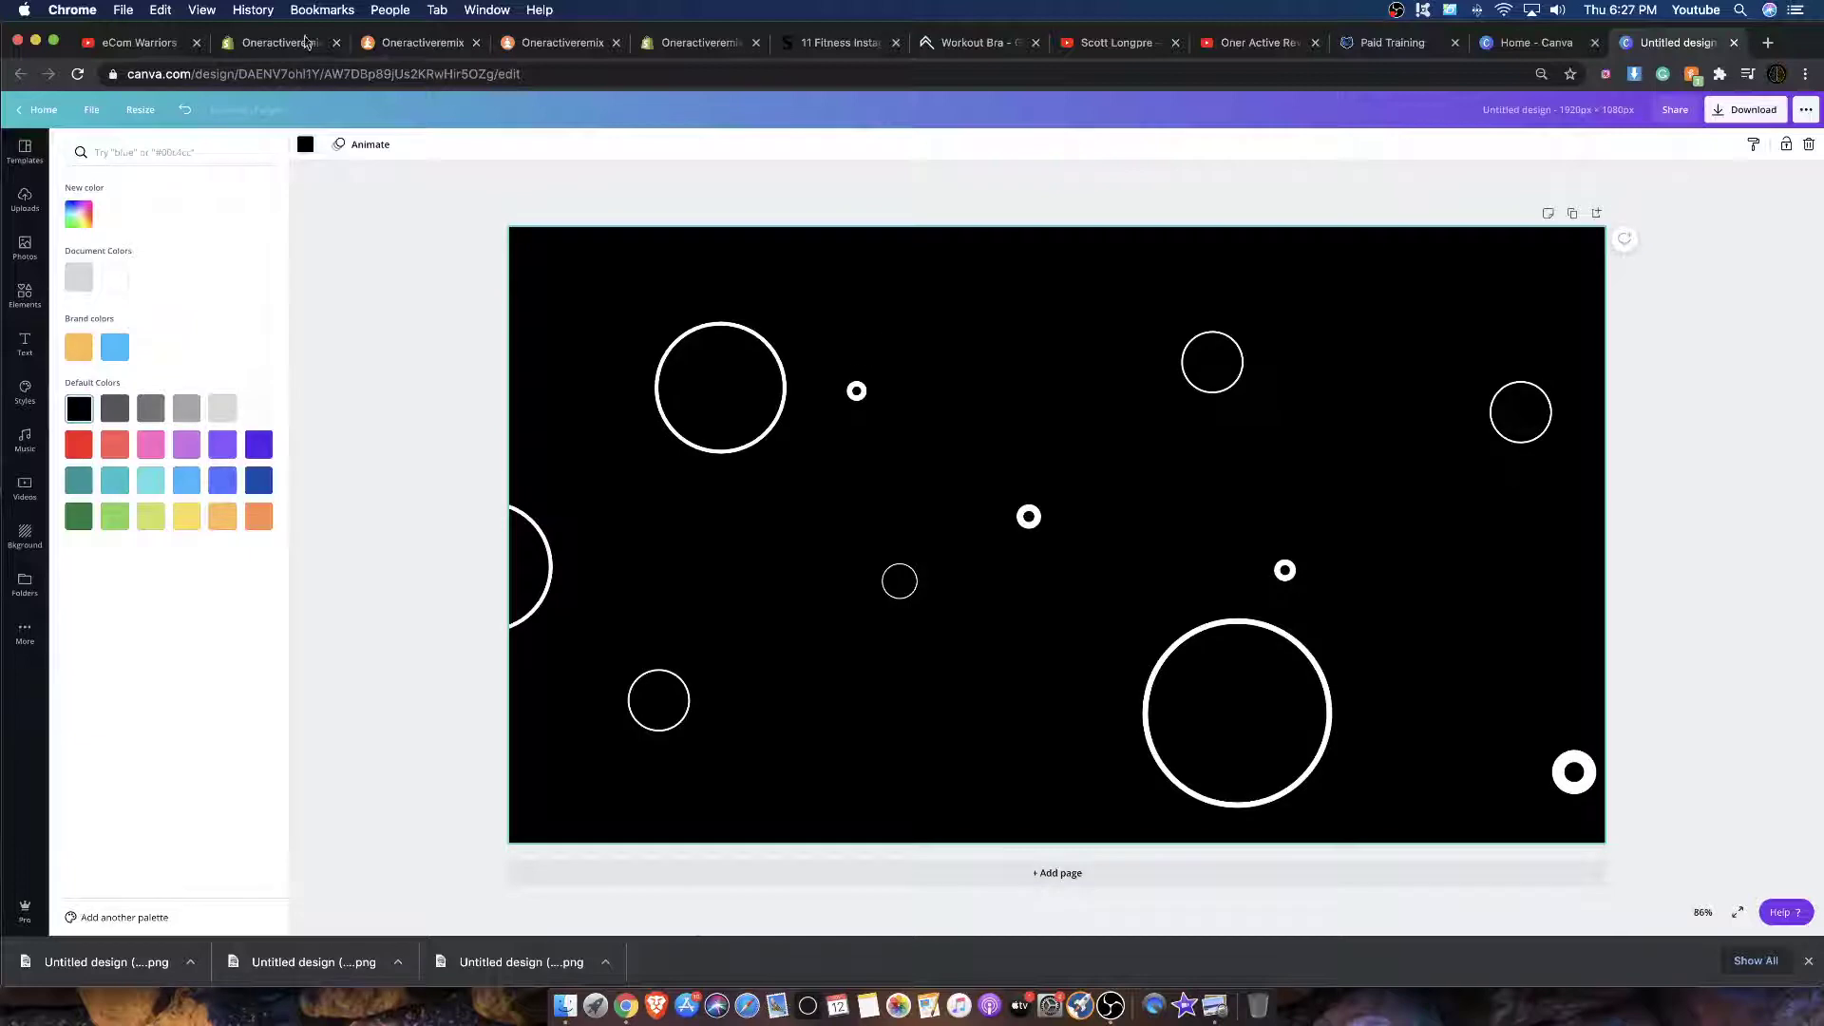
Step: Switch to the Shopify theme editor and check how the countdown section's content sits over the background rings
click(143, 42)
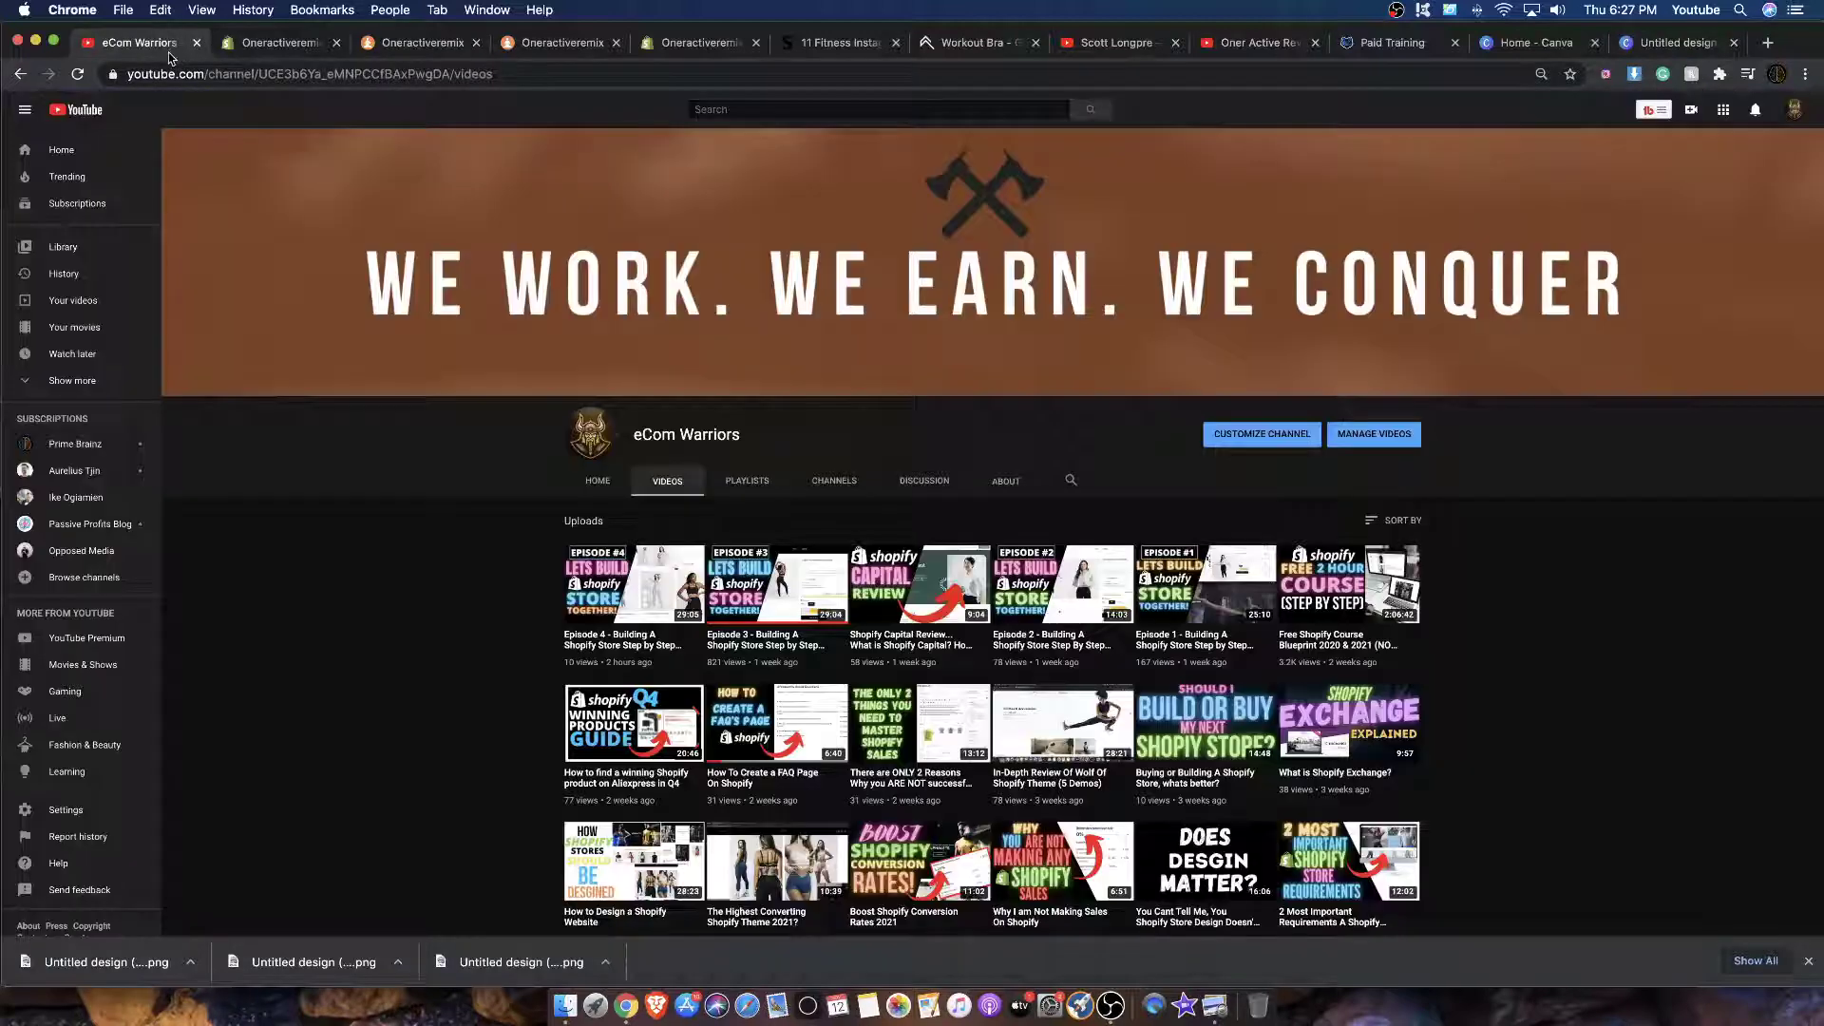
click(275, 45)
scroll(875, 278, down, 2)
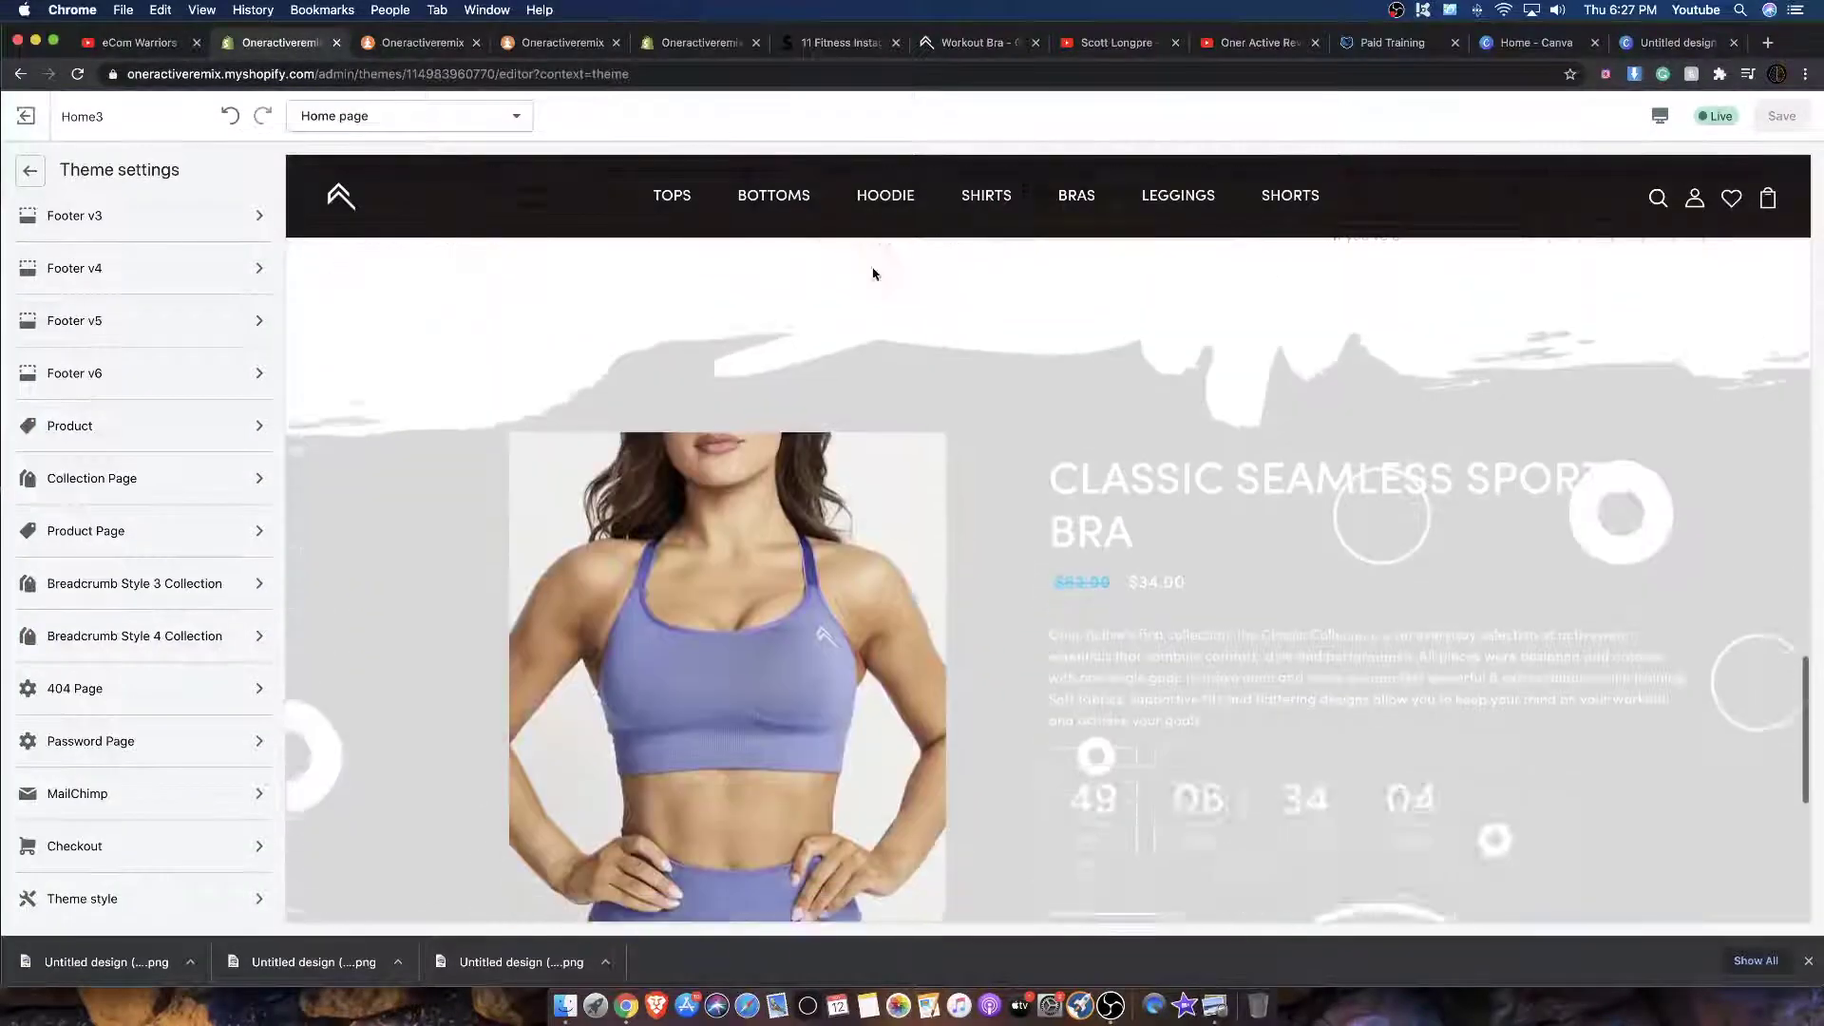
scroll(884, 273, up, 1)
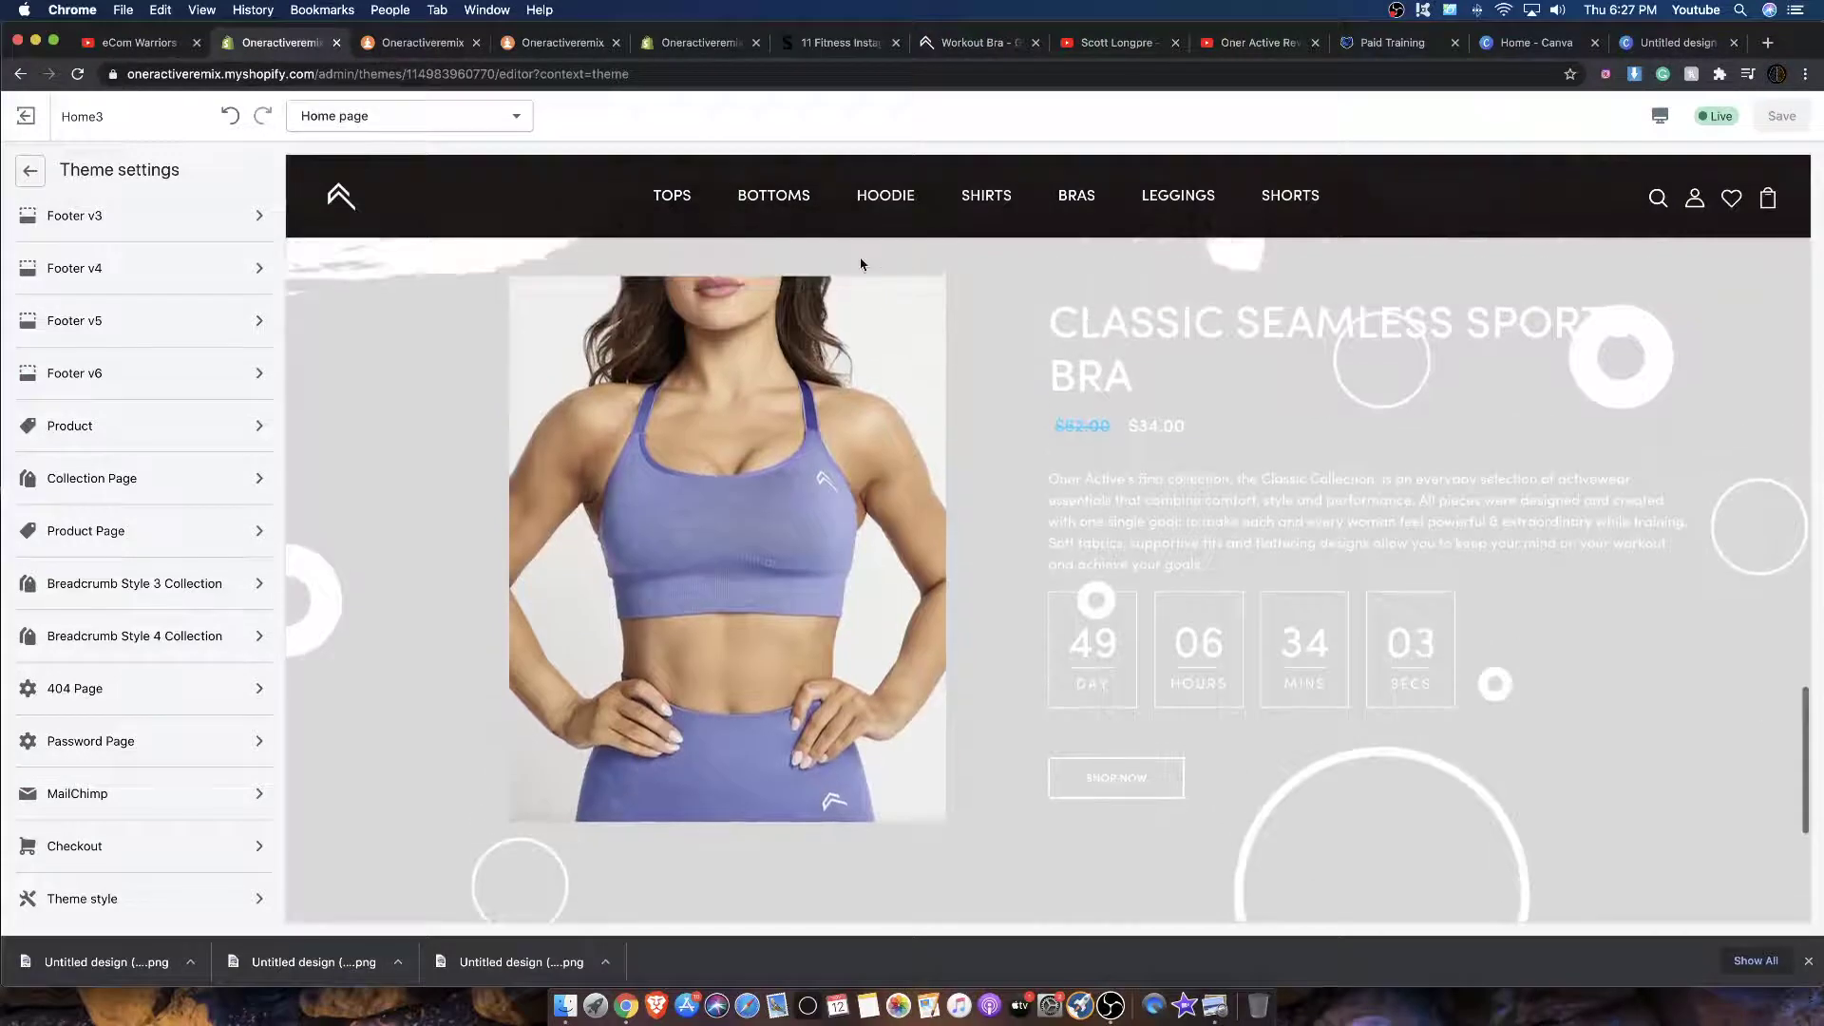
Step: Switch back to the Canva design and spread the white rings outward, moving the small central one to the lower-left corner
click(1674, 44)
mouse_move(785, 448)
mouse_down()
mouse_move(747, 426)
mouse_move(728, 374)
mouse_up()
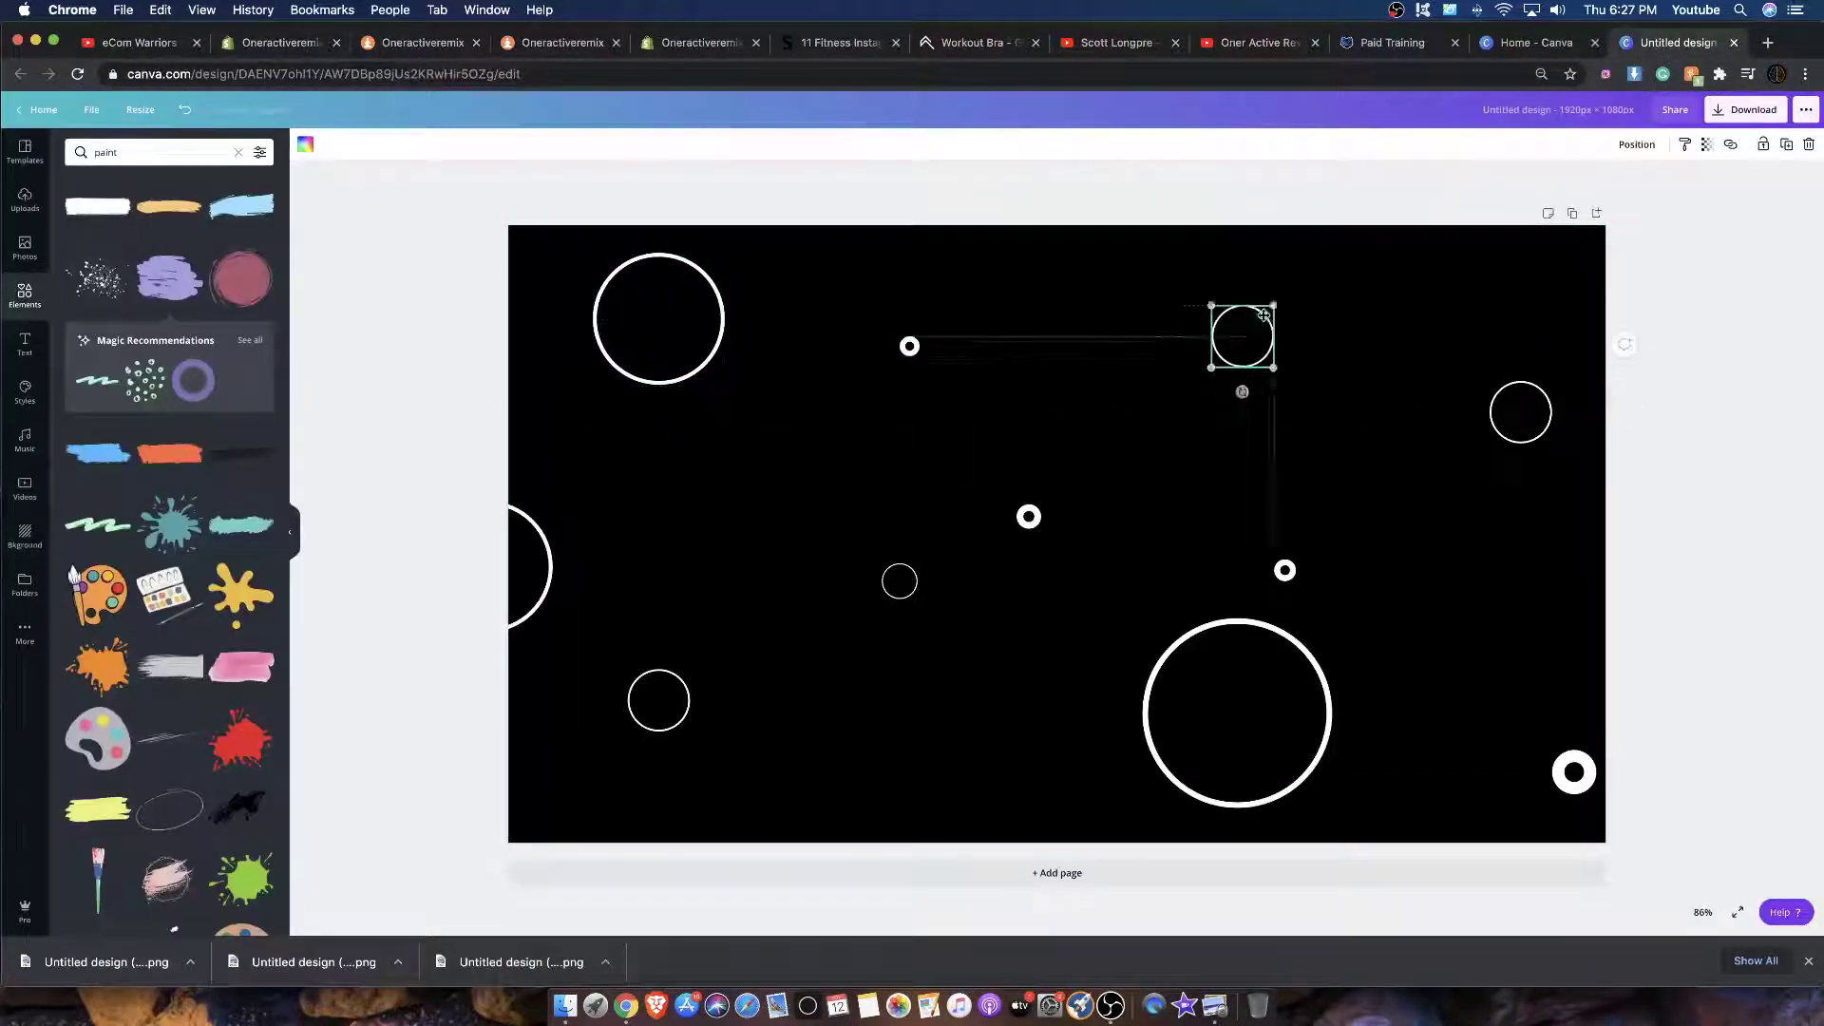
drag(1504, 415, 1524, 384)
drag(1028, 517, 544, 820)
drag(1155, 741, 1154, 777)
drag(1284, 570, 1426, 574)
drag(1242, 687, 1219, 672)
drag(910, 588, 897, 605)
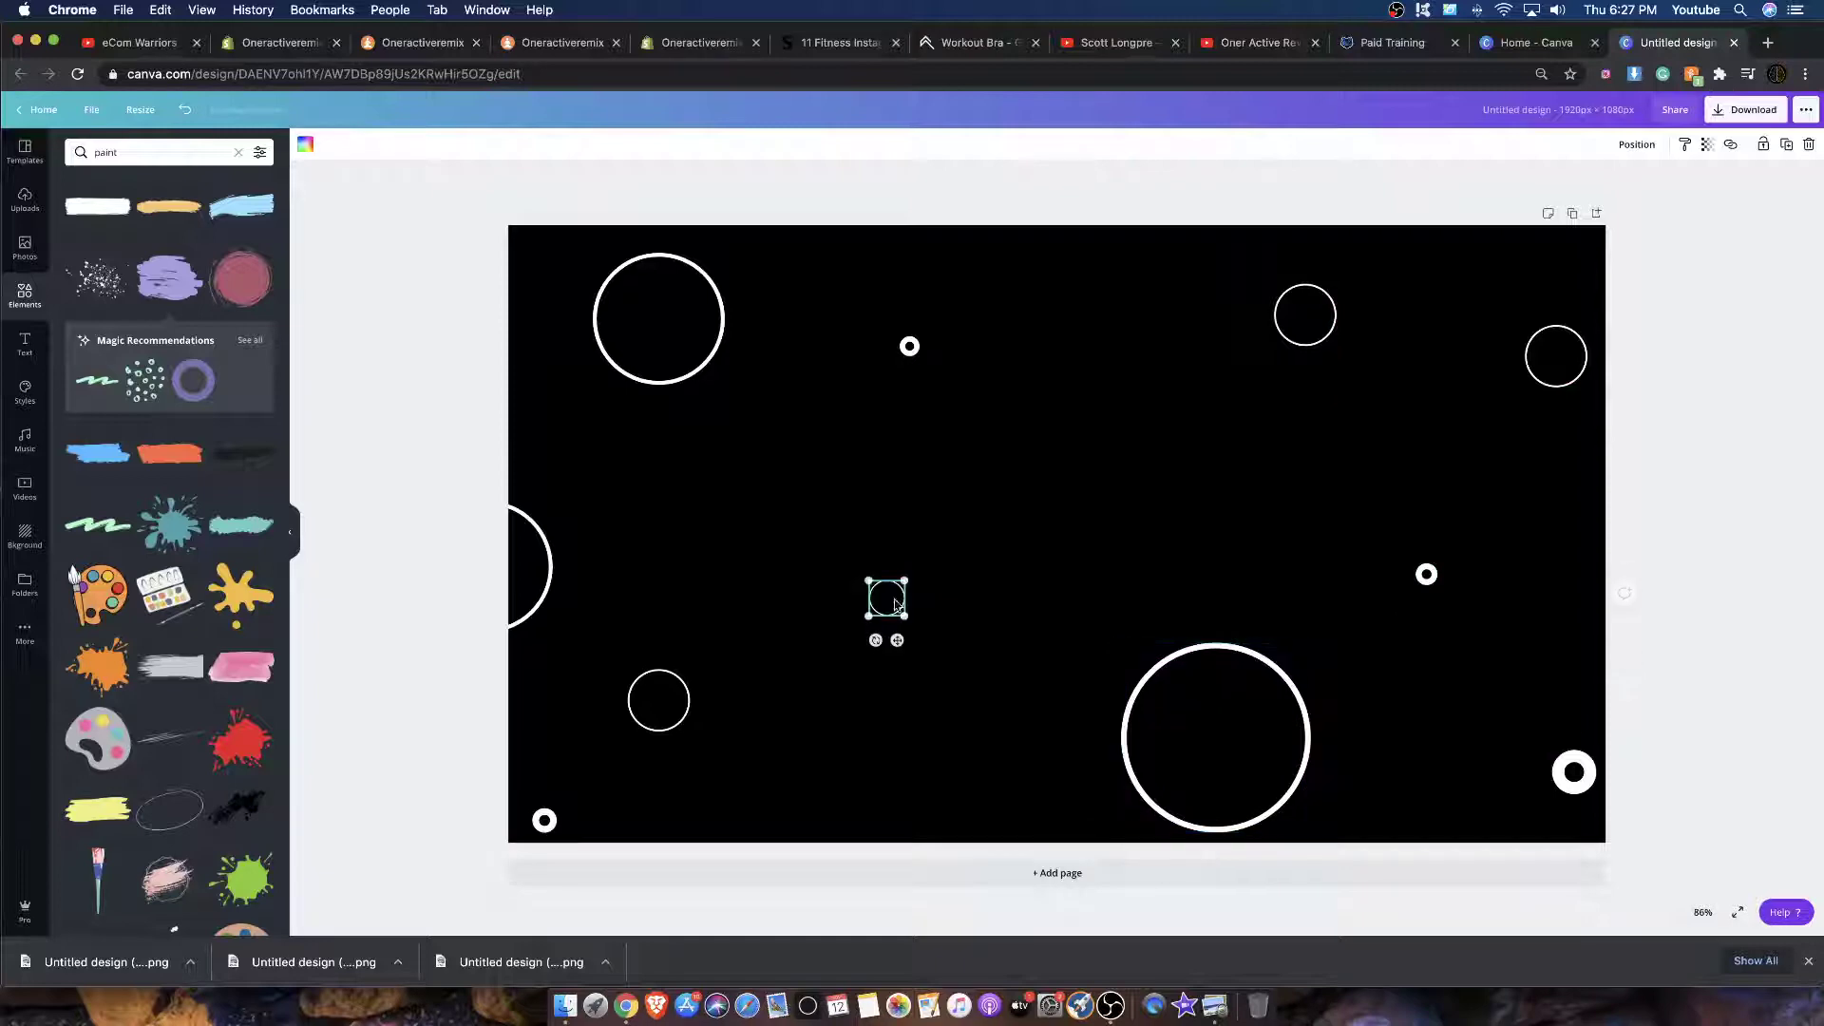
Step: Download the black background design as a PNG
click(1726, 120)
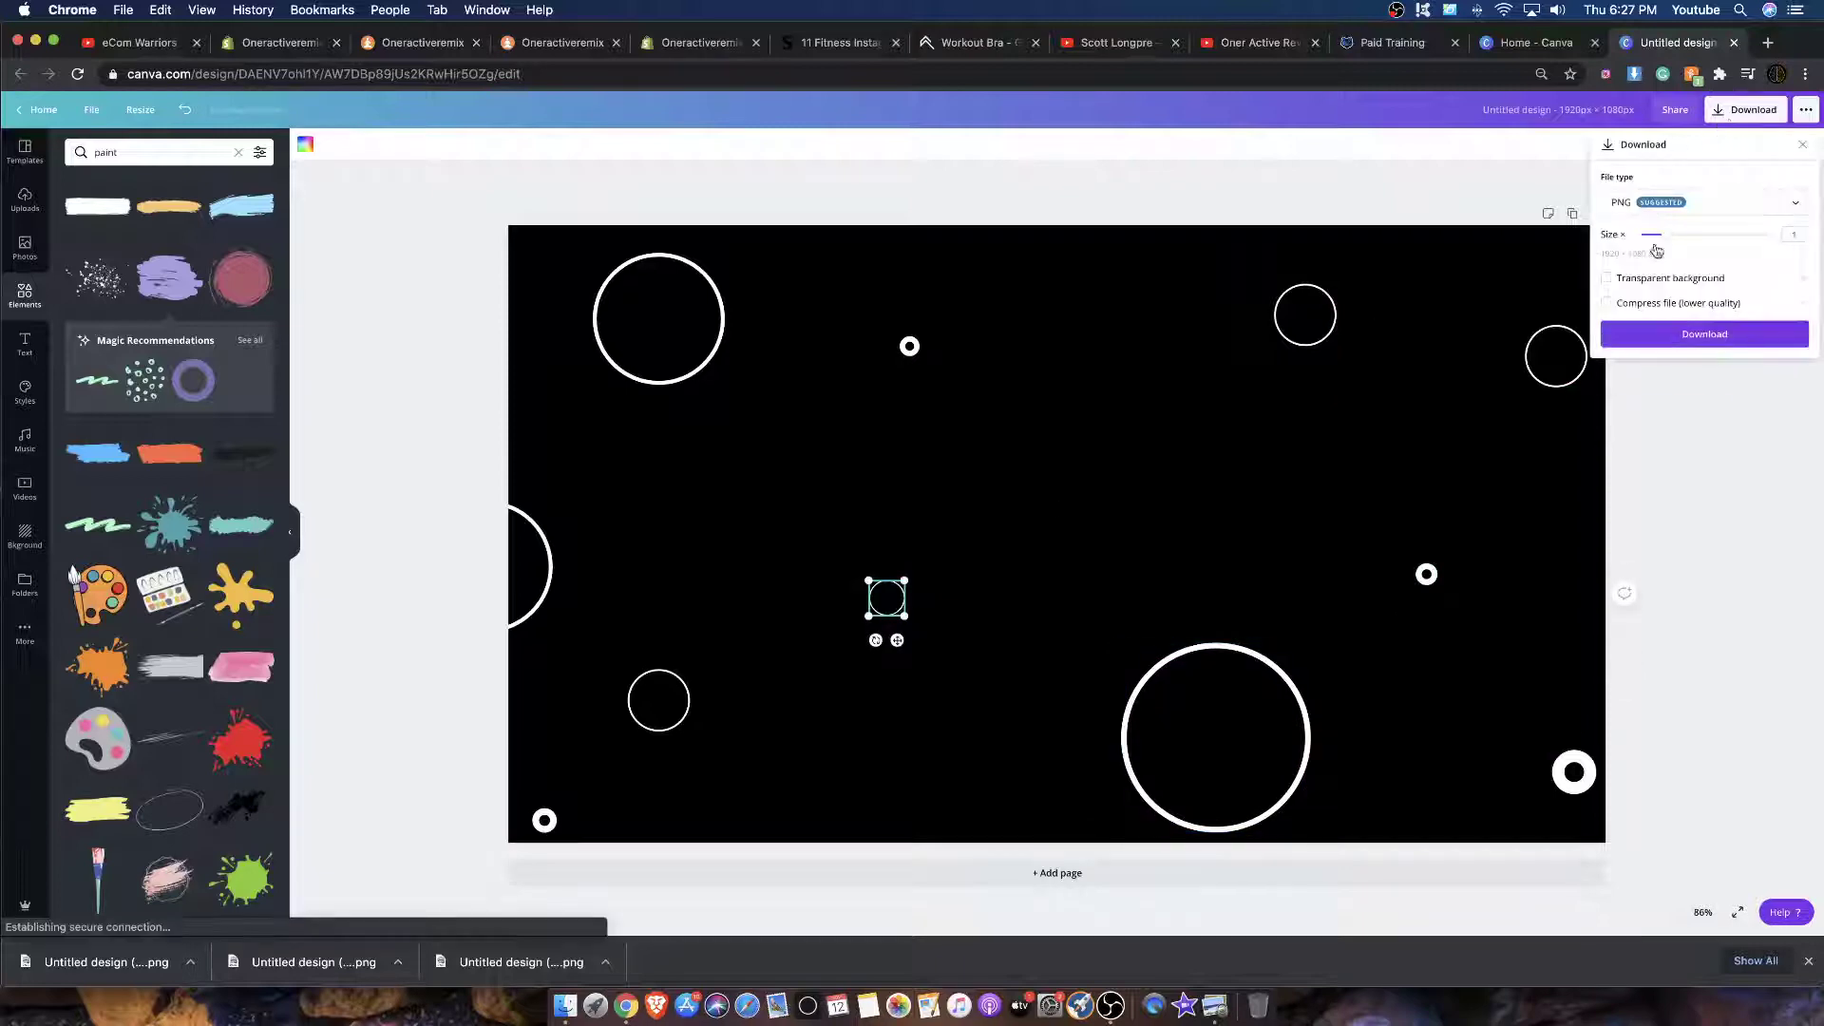
click(1645, 339)
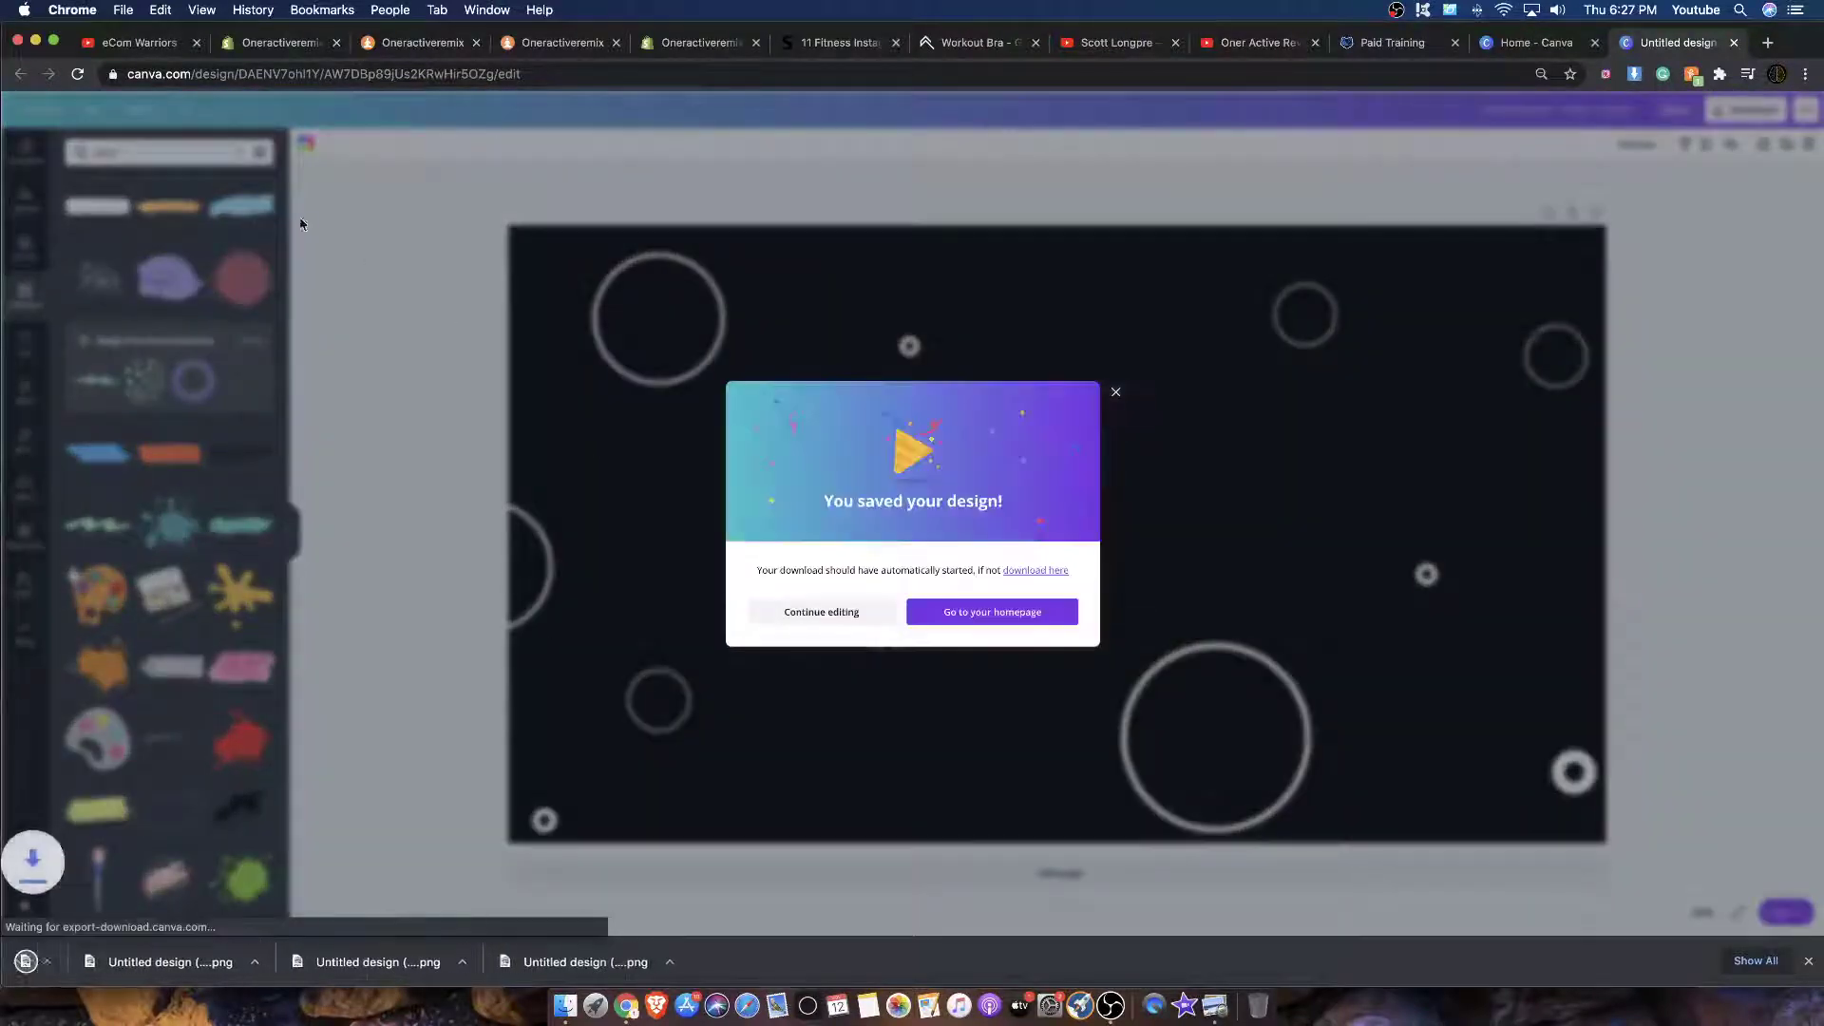
Step: Switch to the Shopify theme editor and open the image library for the Countdown V1 section's background image
click(399, 43)
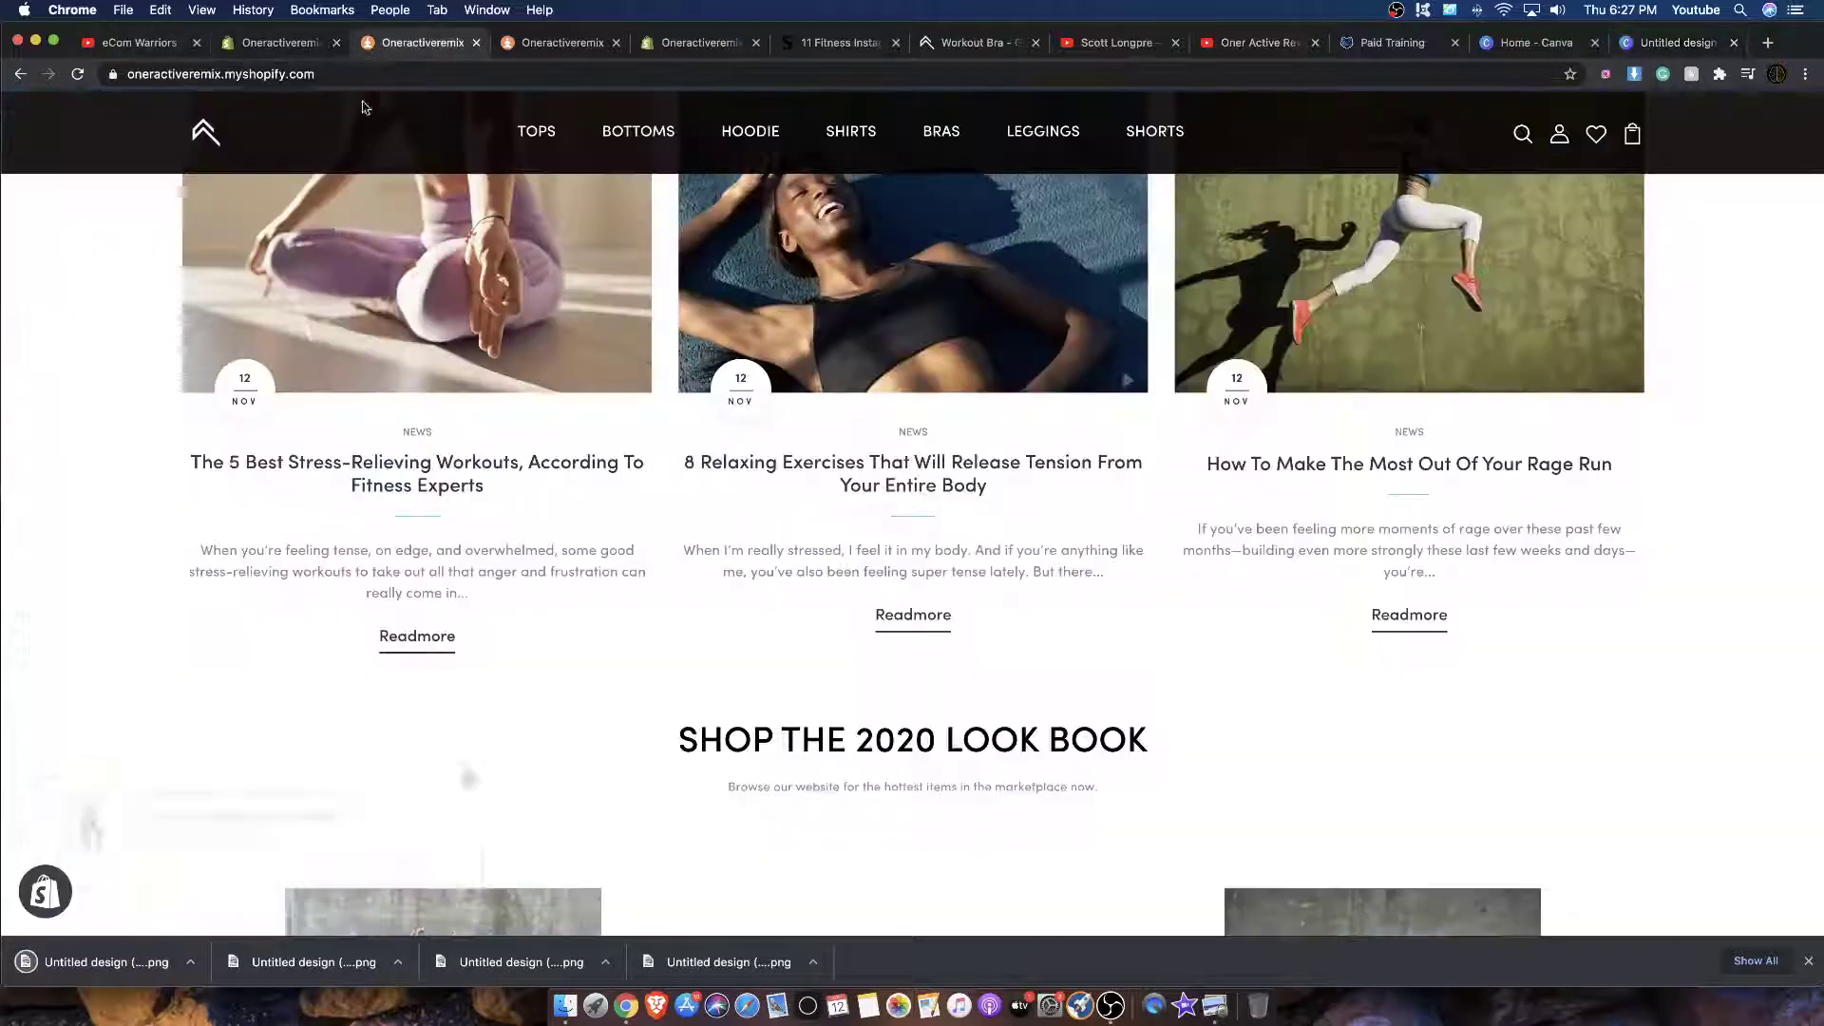
click(280, 43)
scroll(813, 335, up, 2)
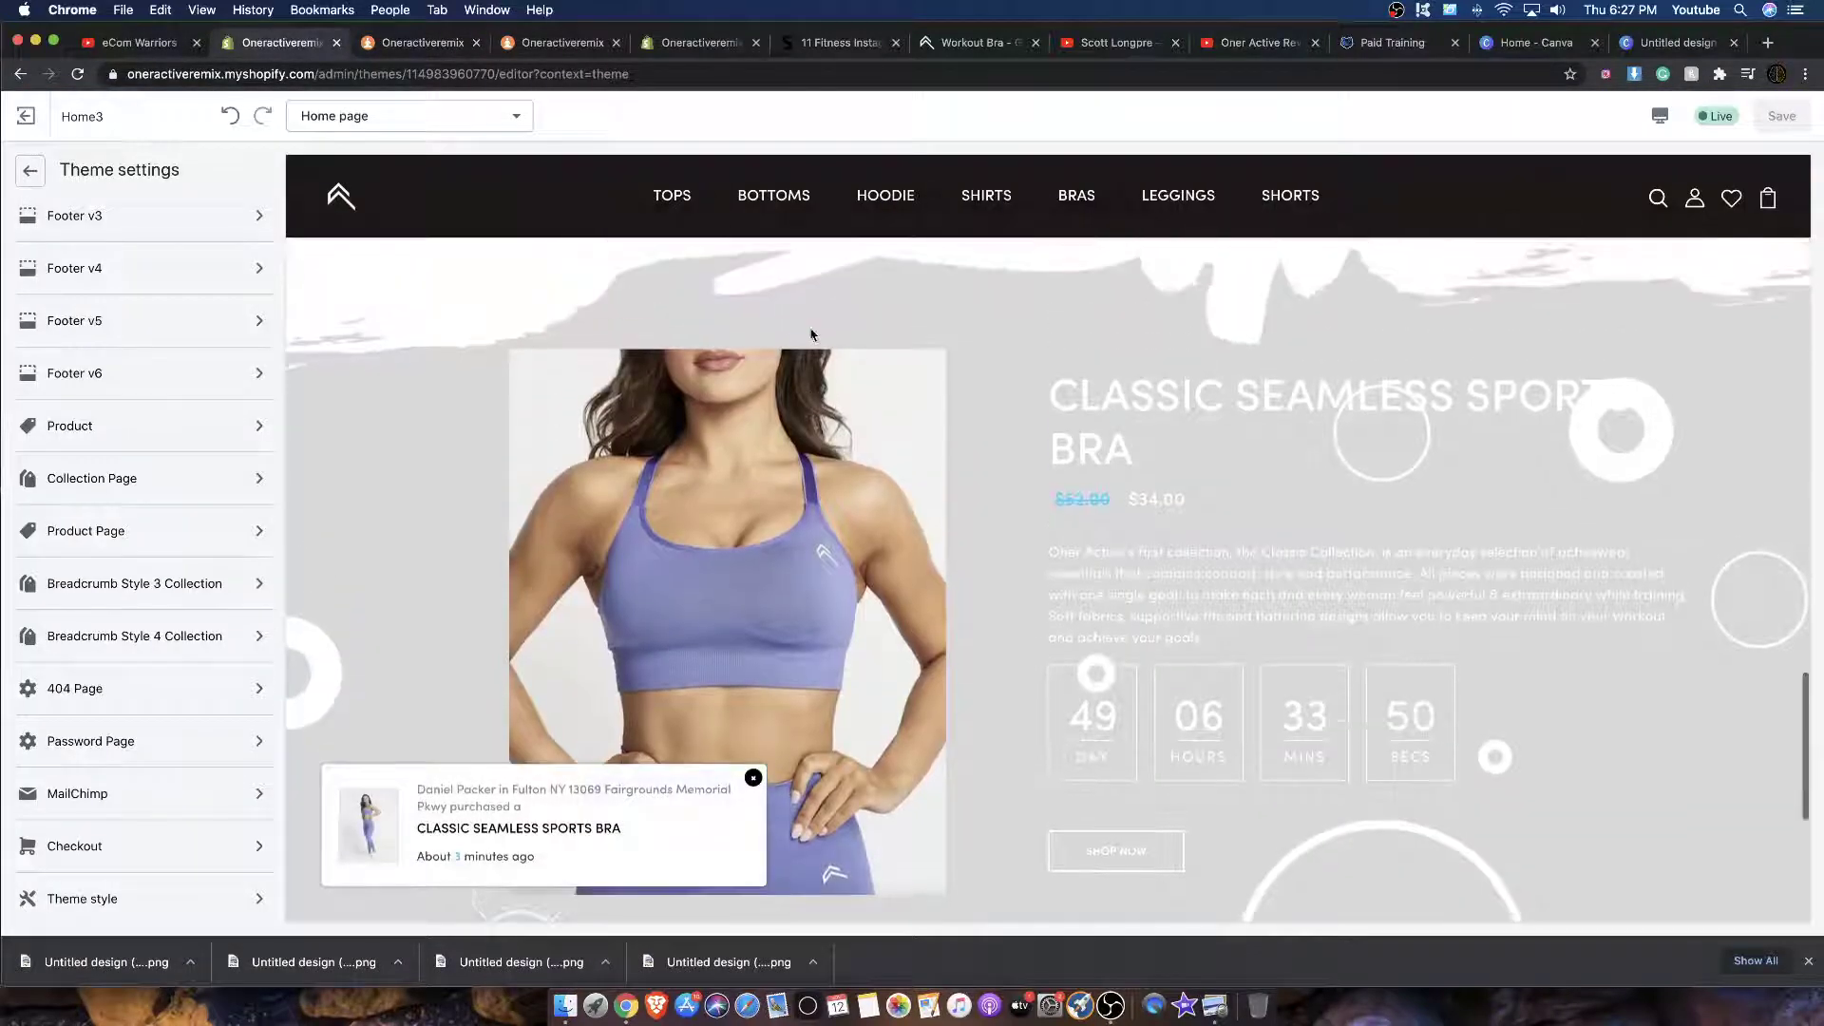
click(29, 170)
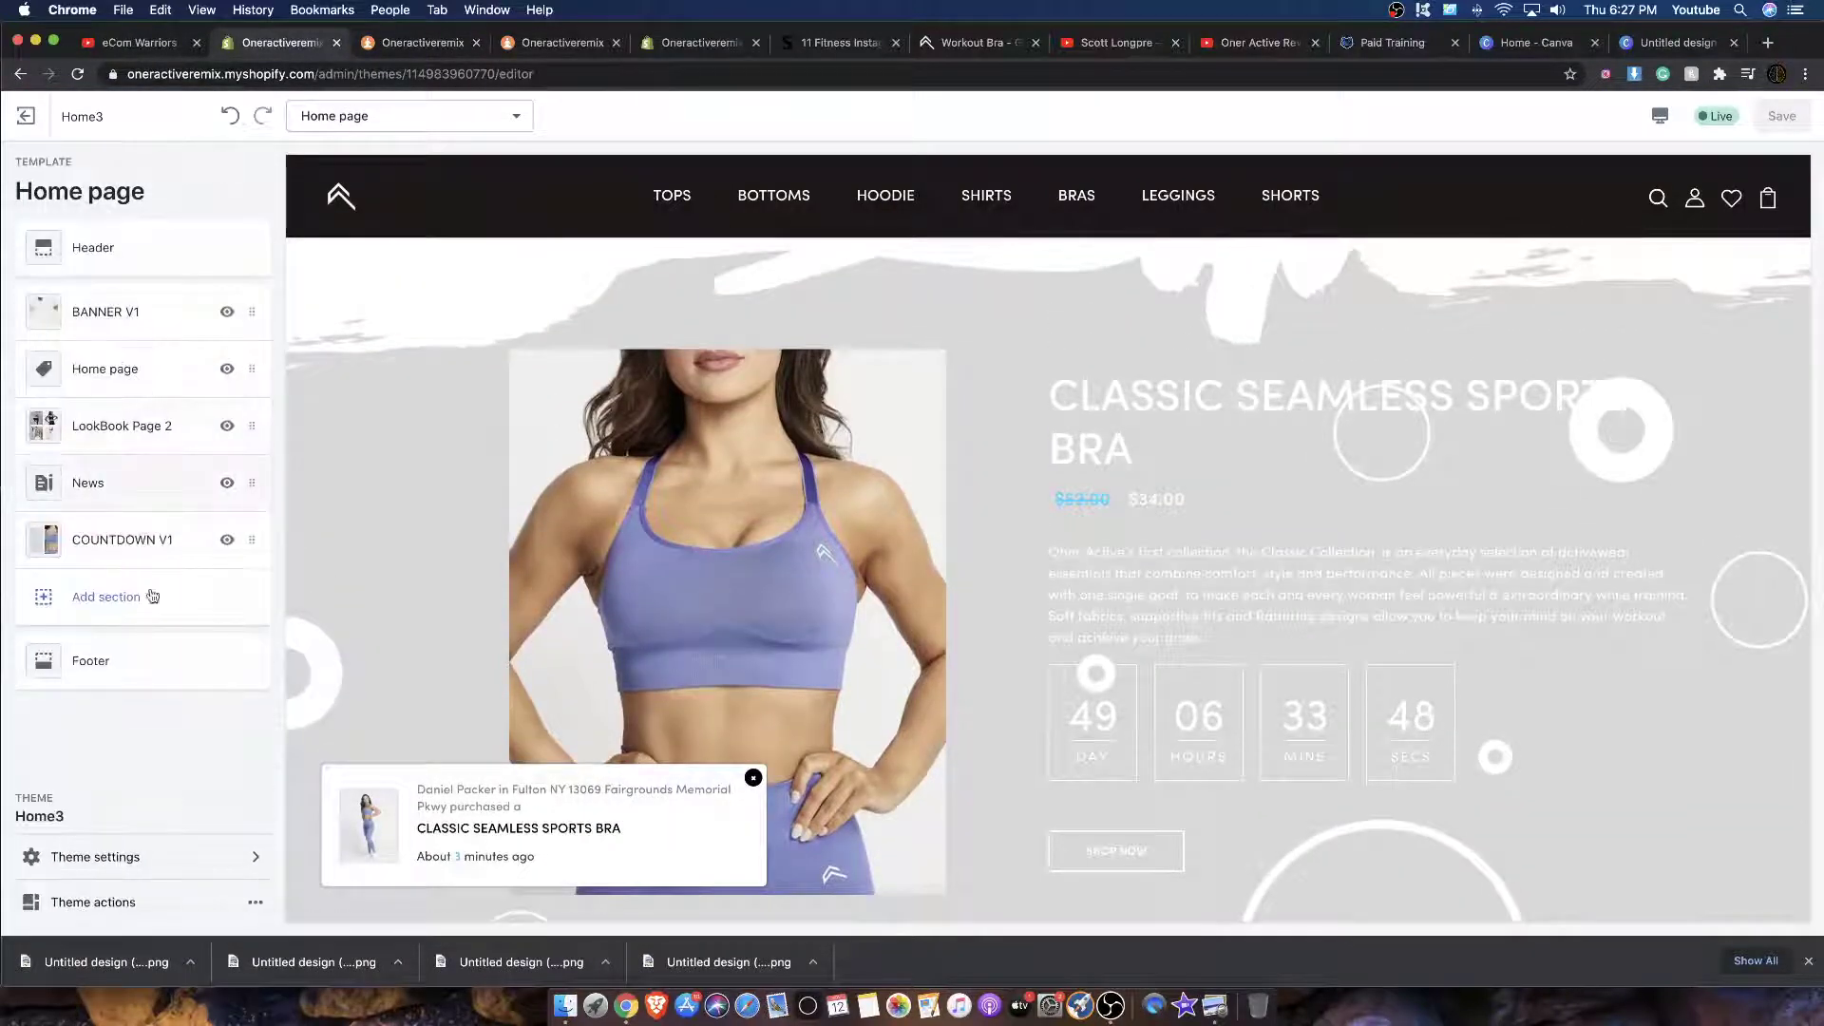
click(152, 535)
click(69, 472)
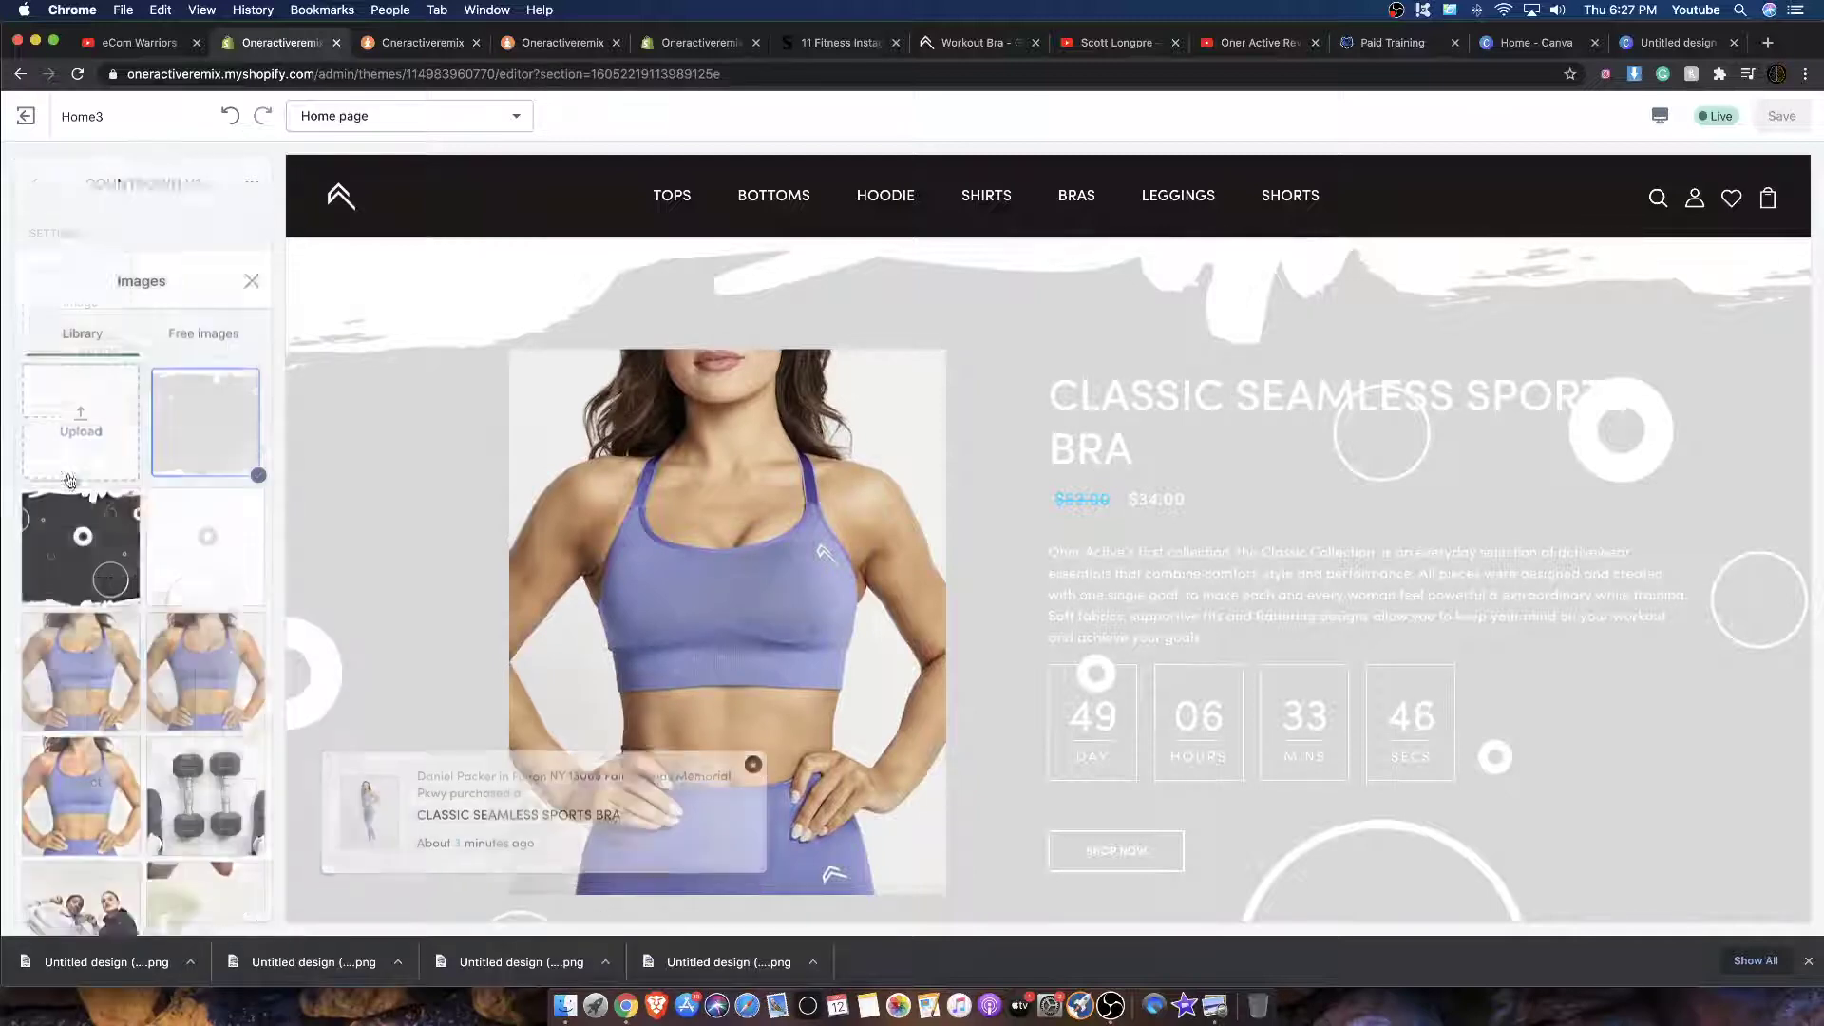
Step: Upload the downloaded black ring design and apply it as the Countdown V1 background image, checking it in the preview
drag(140, 985, 110, 500)
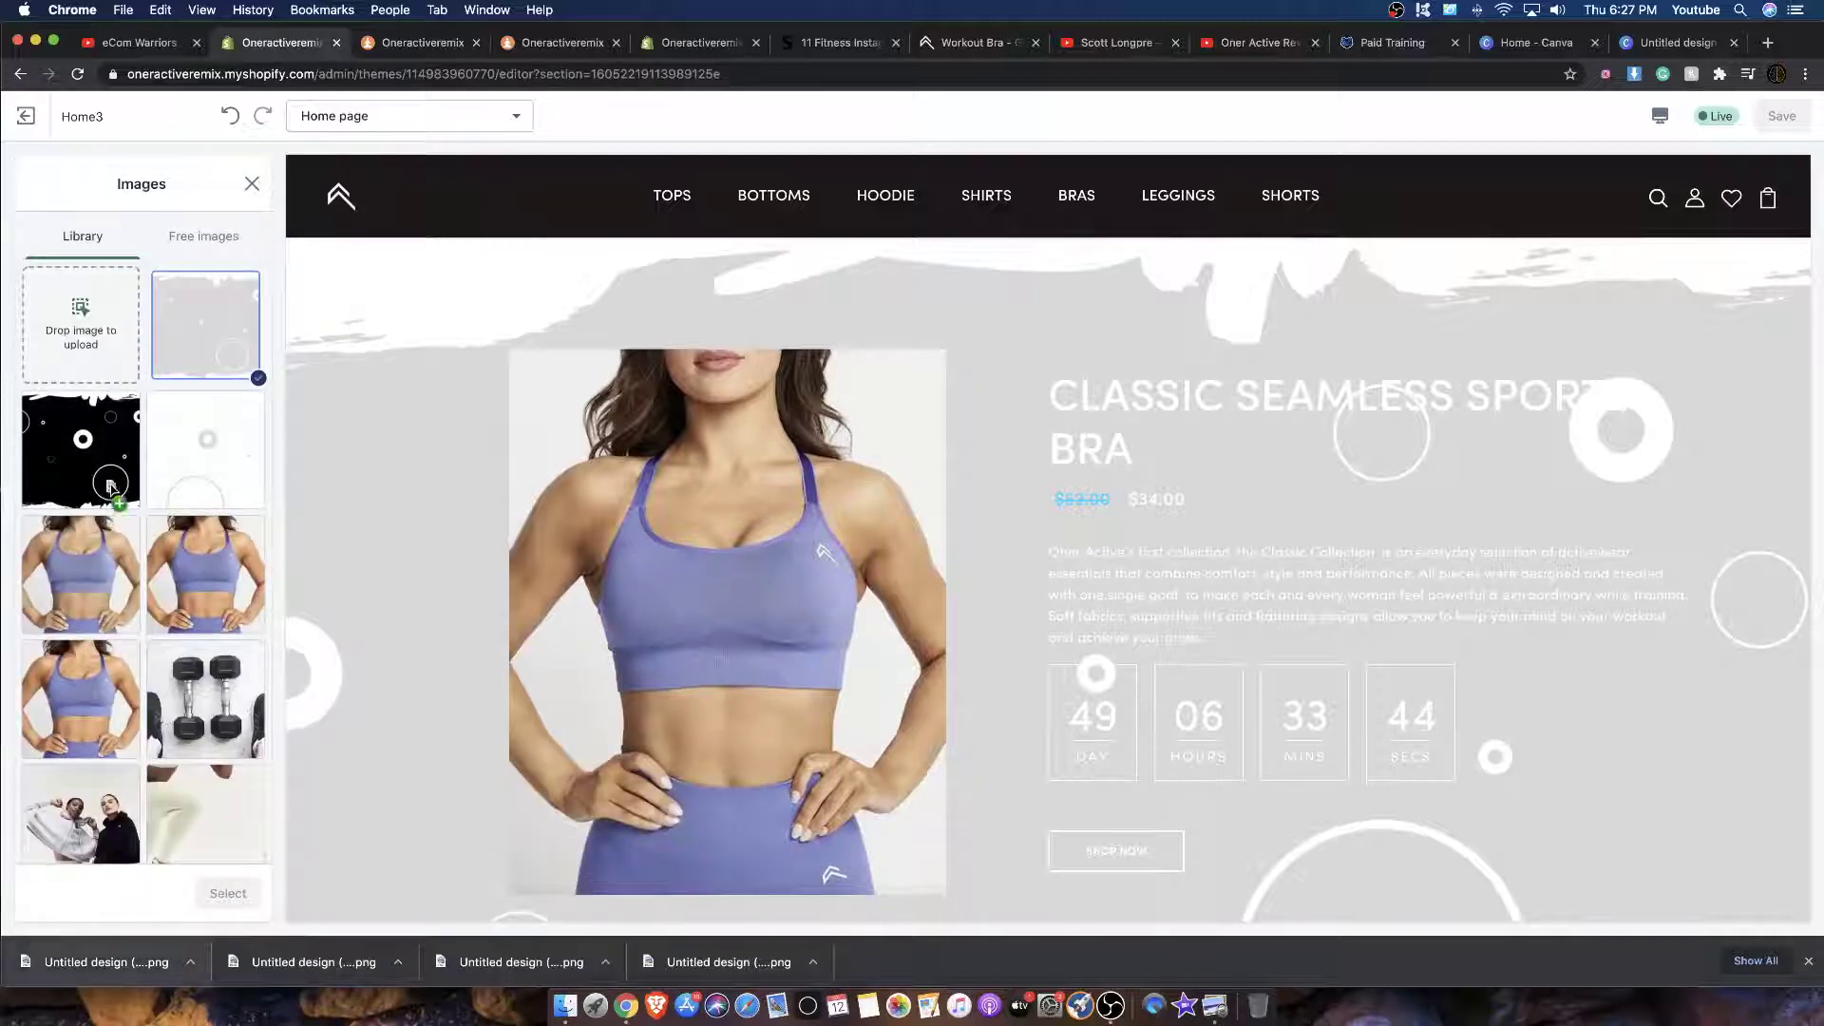
drag(59, 343, 64, 353)
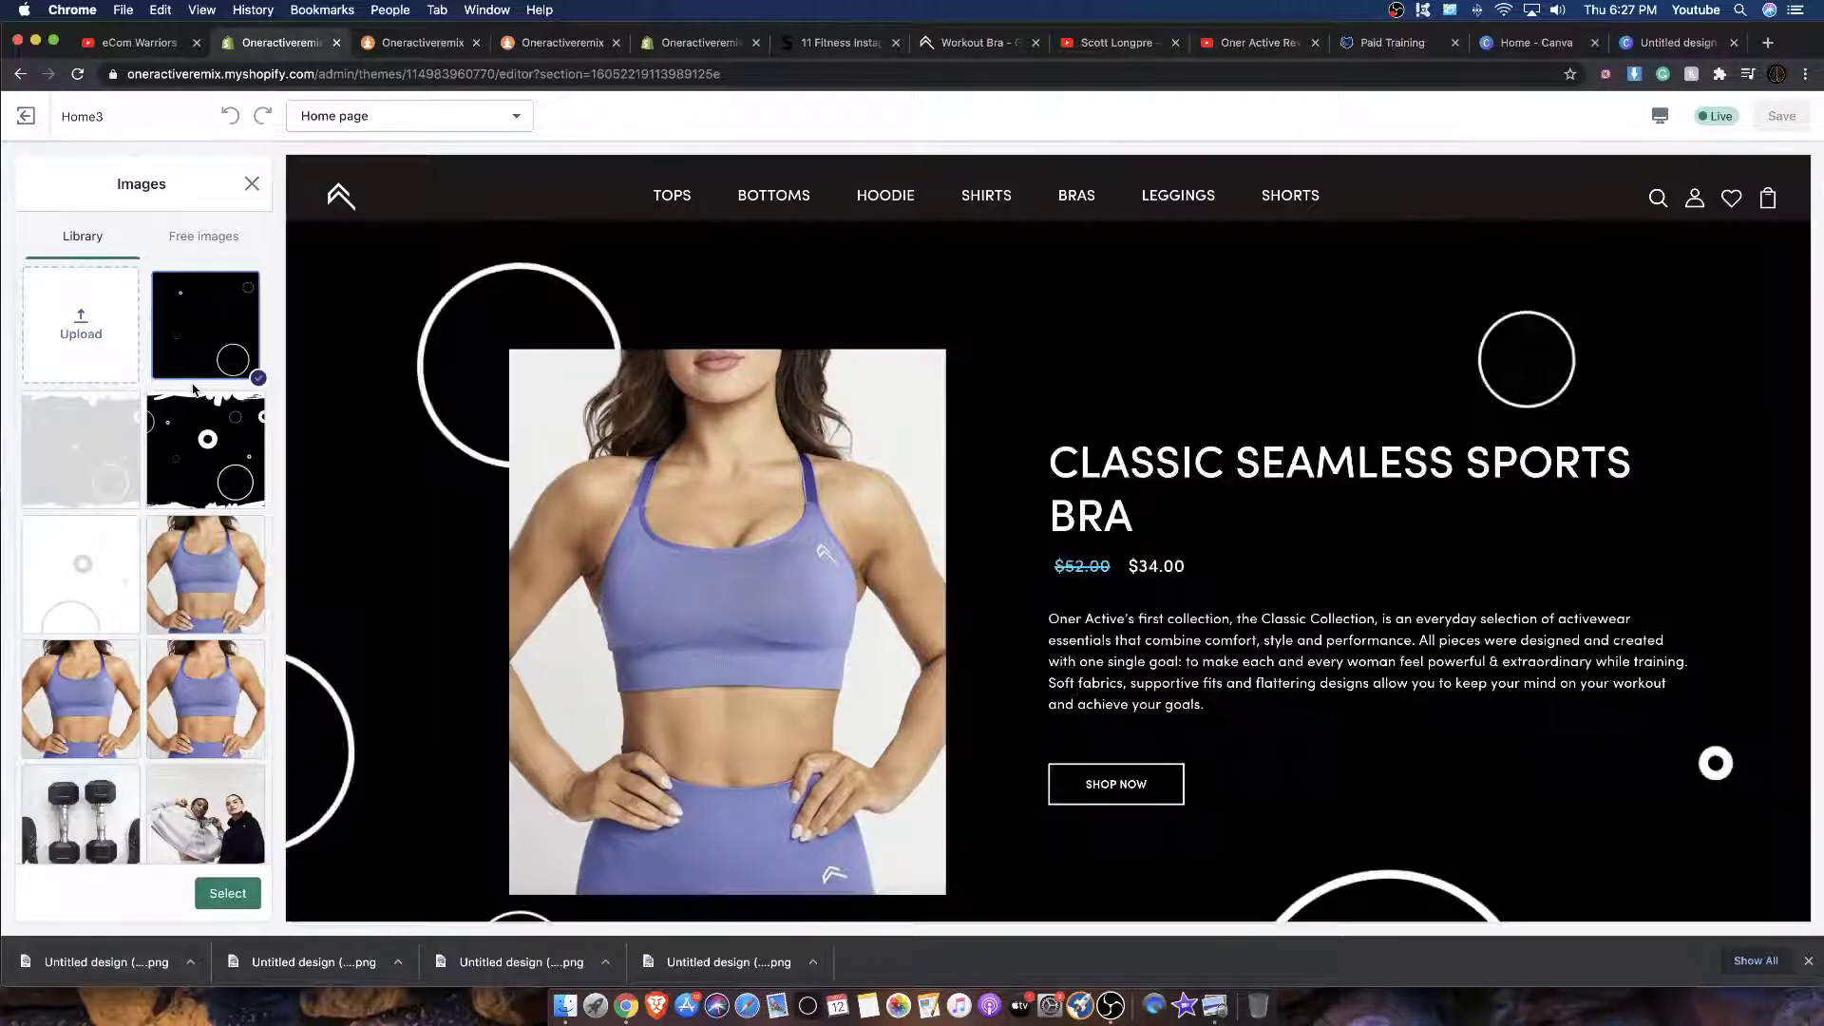
scroll(384, 419, down, 10)
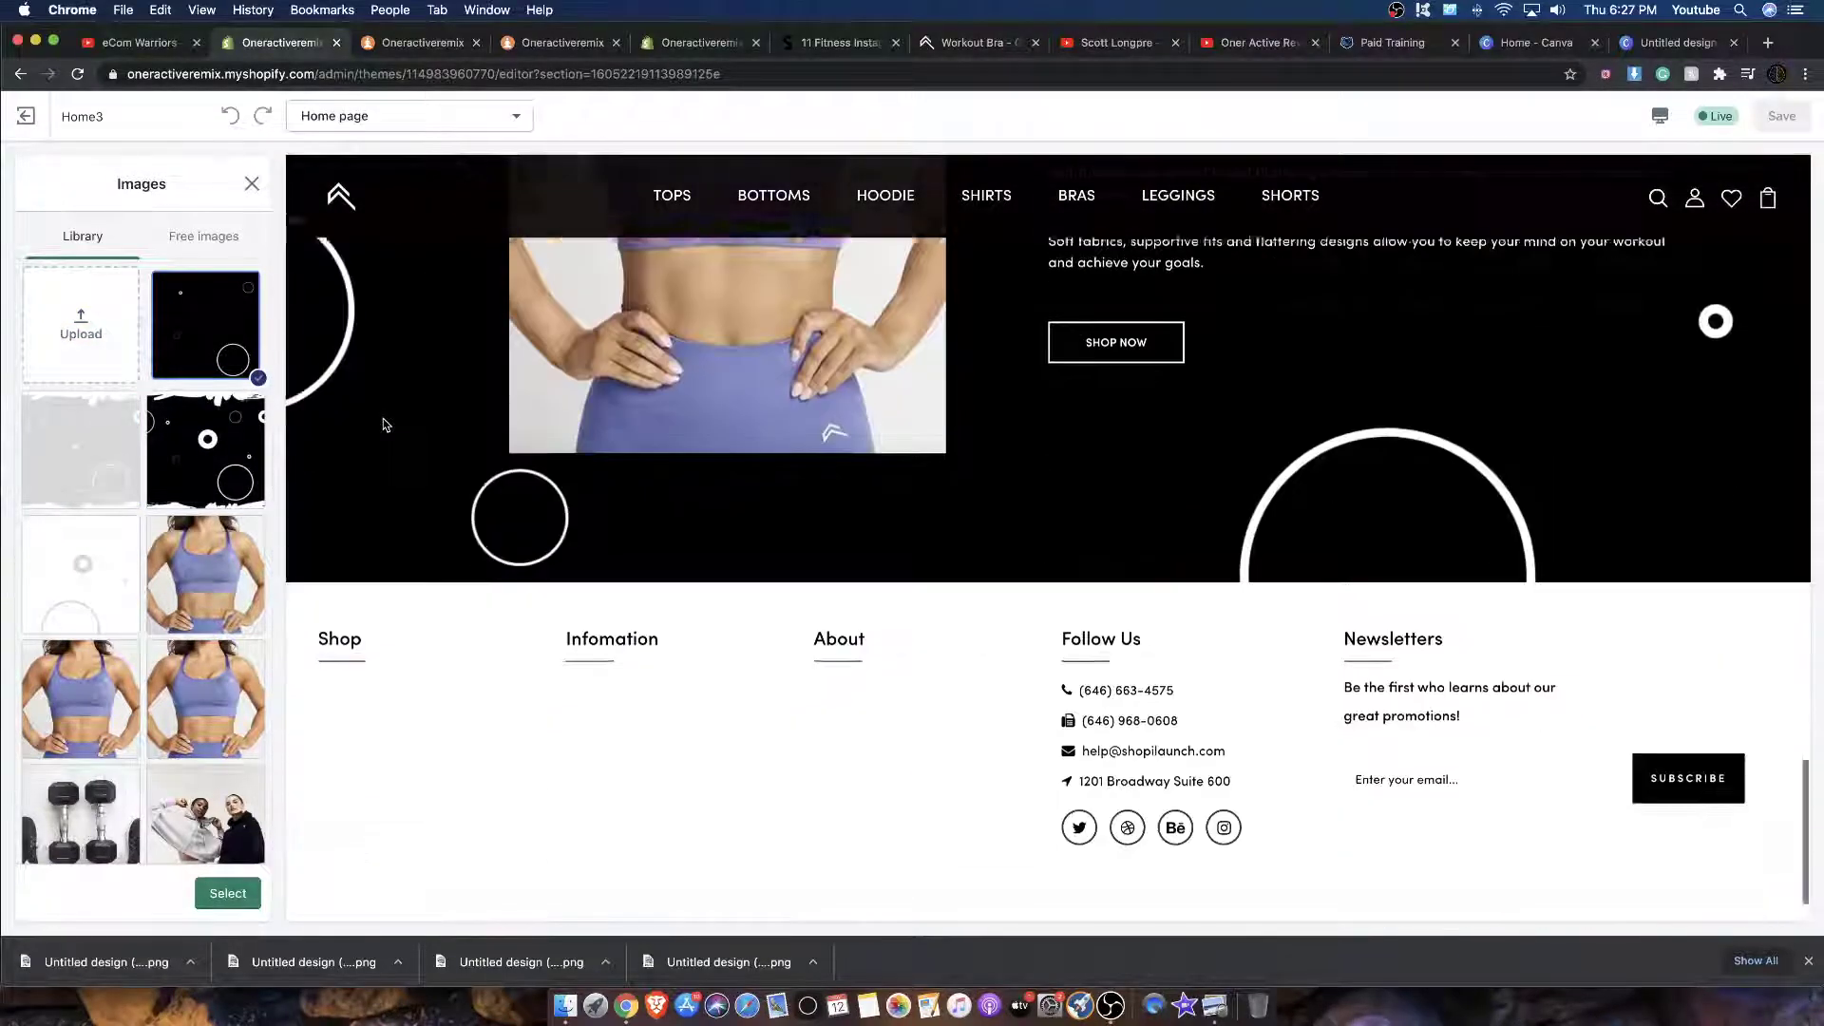
scroll(384, 419, up, 10)
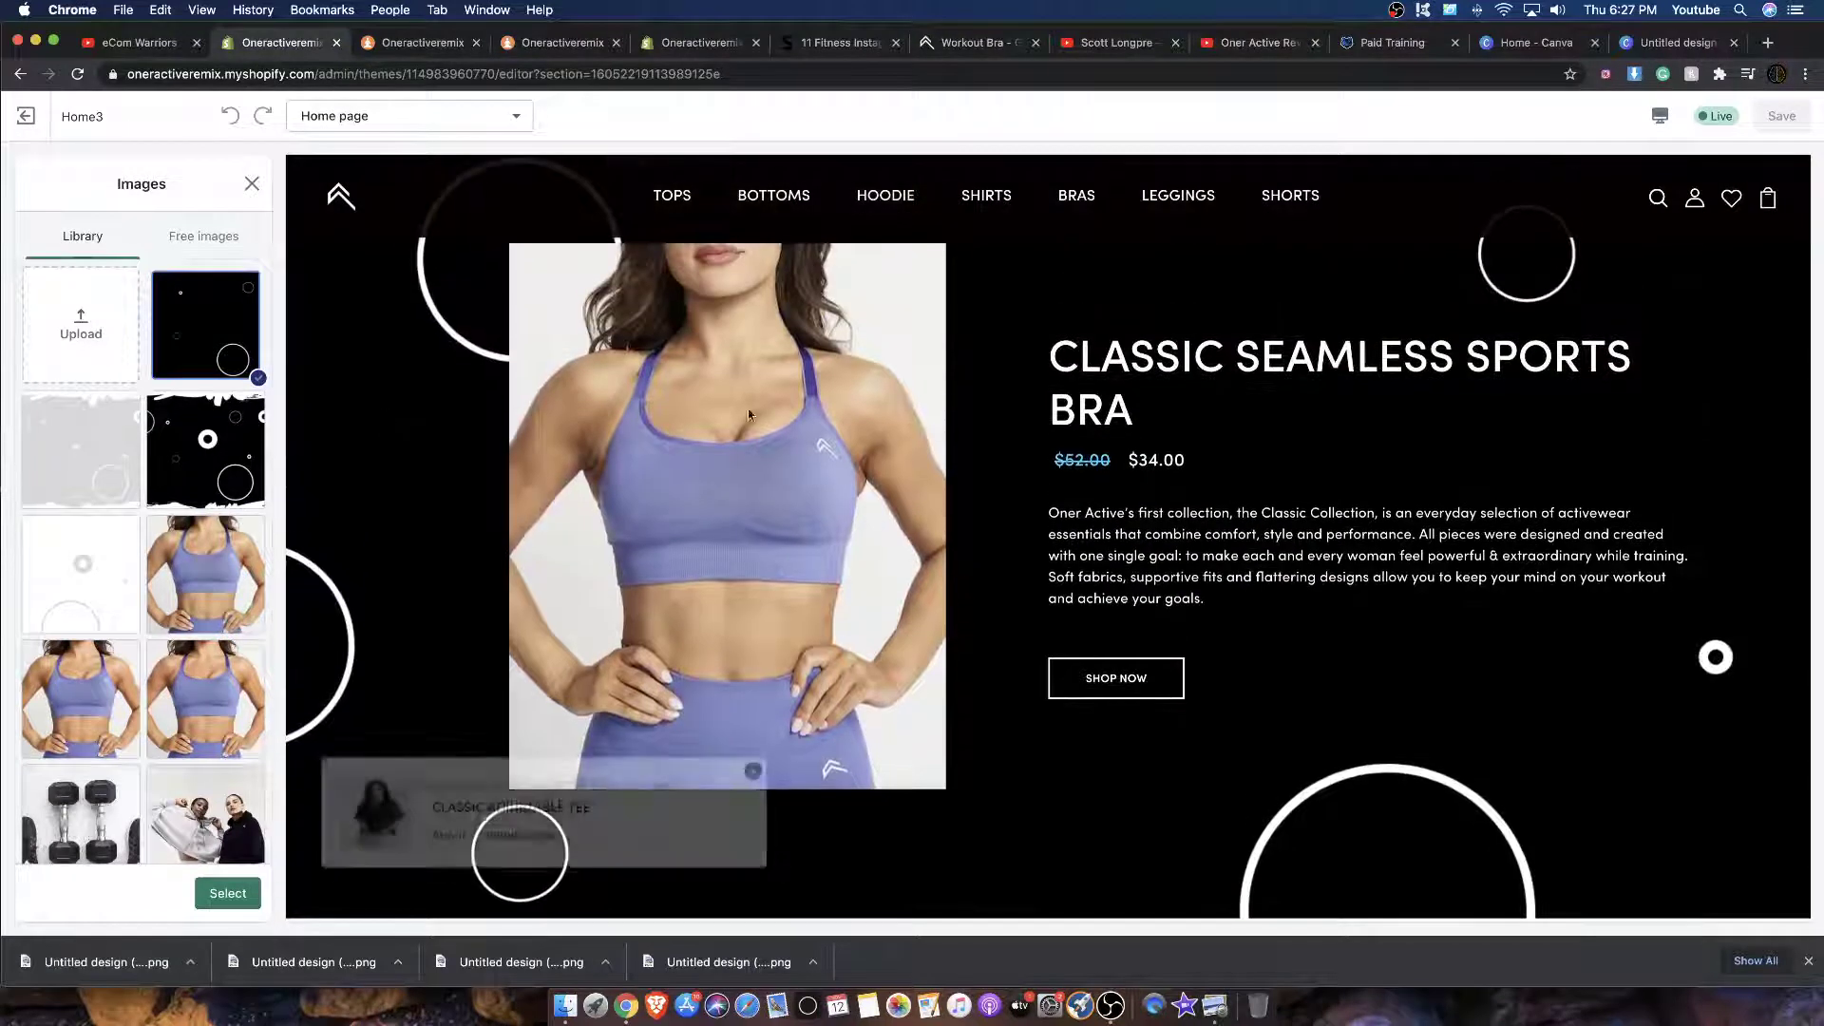
click(228, 894)
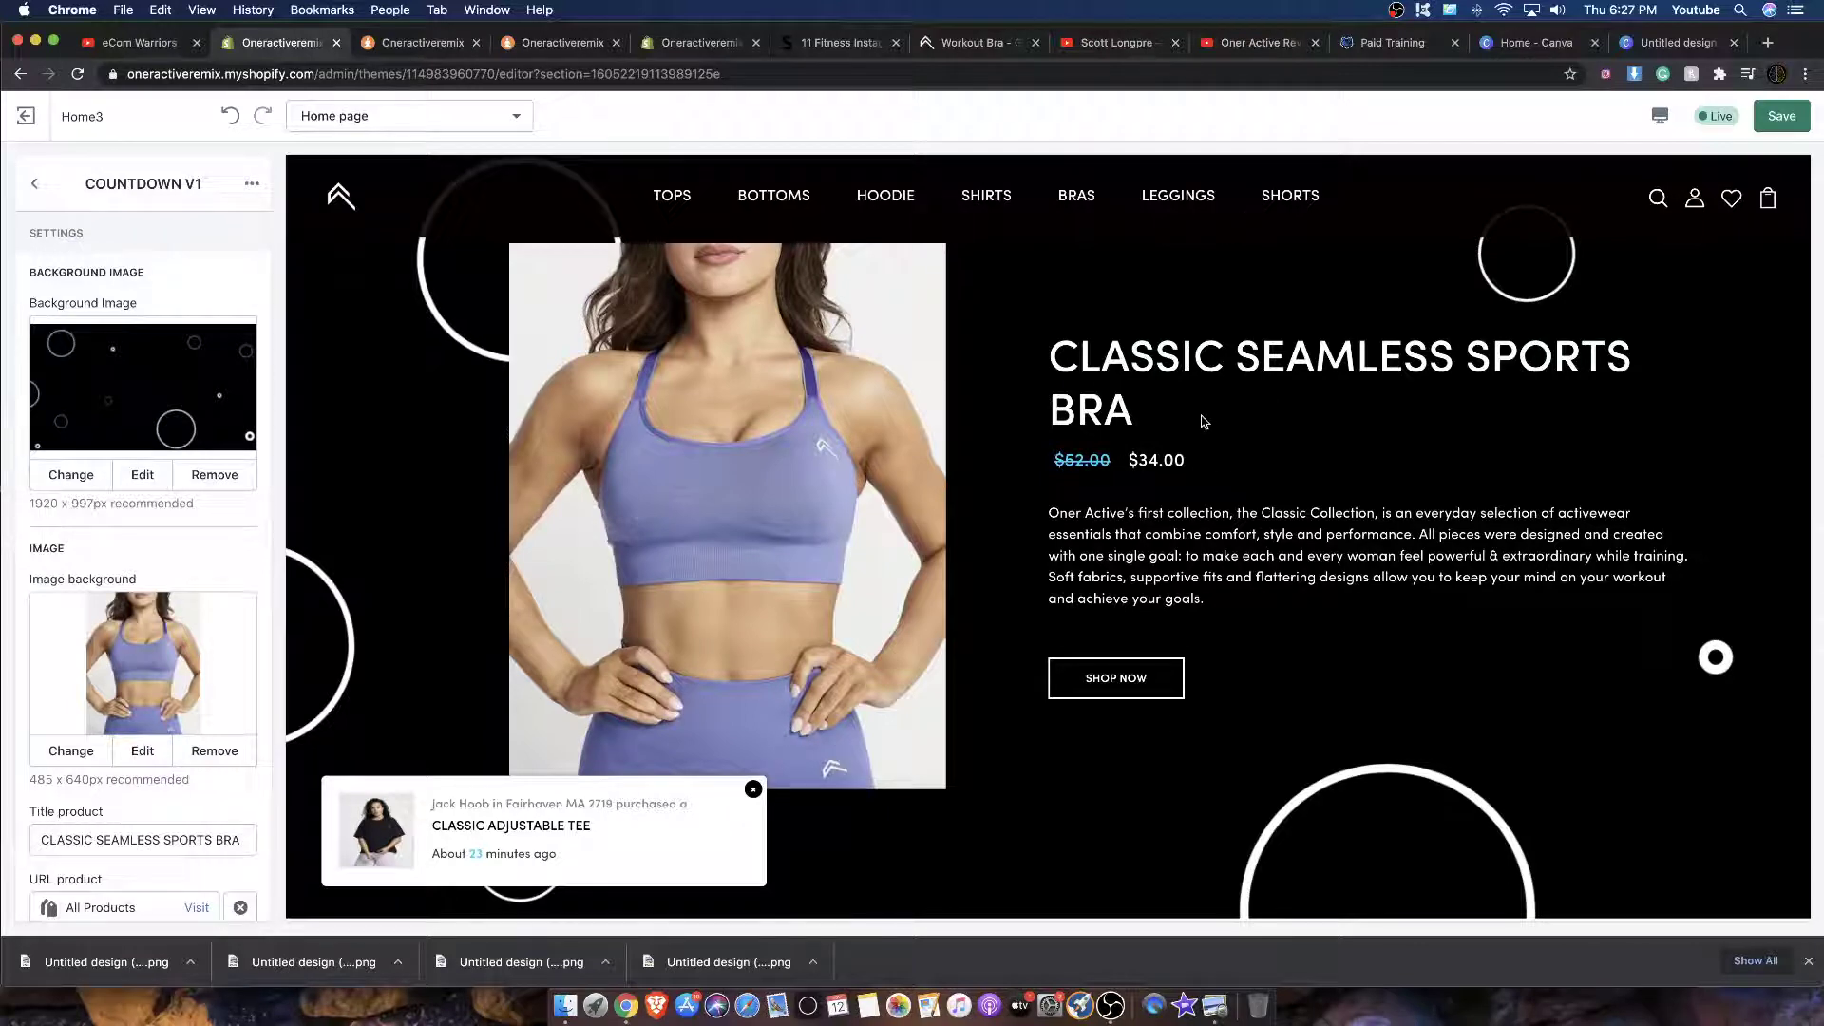
scroll(839, 431, up, 2)
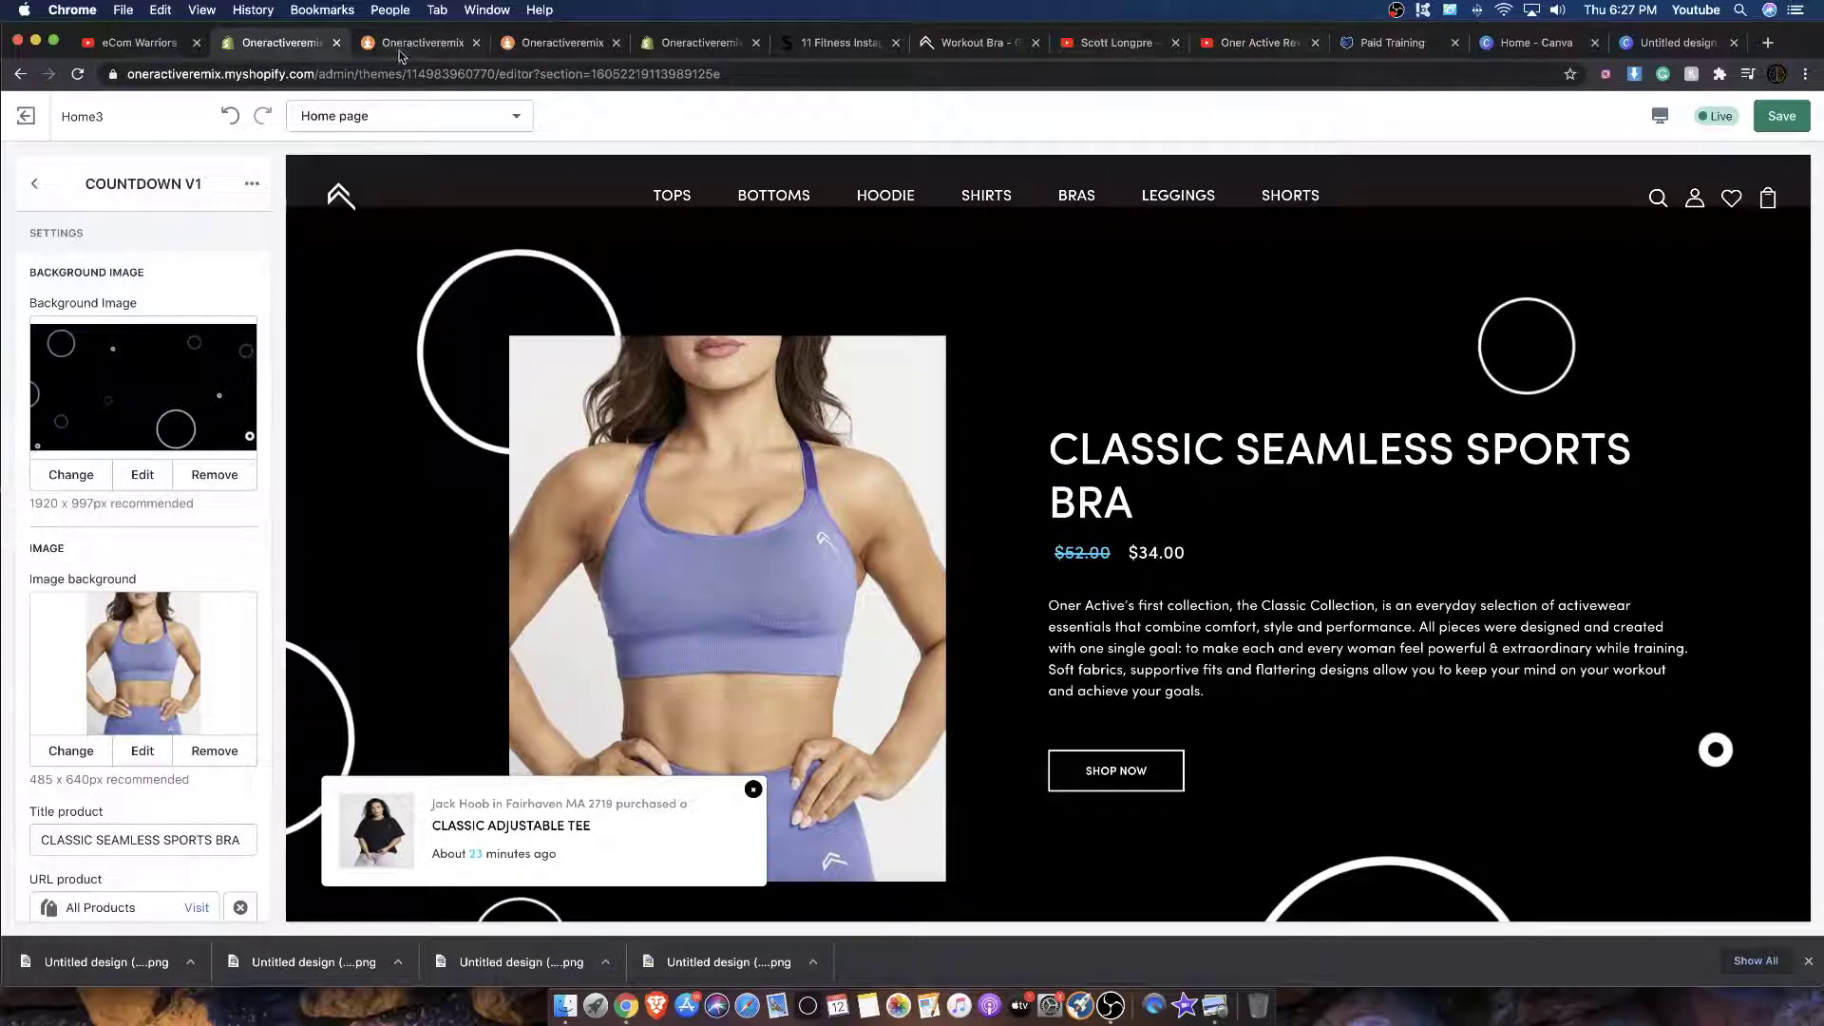
scroll(959, 313, down, 5)
scroll(958, 314, up, 5)
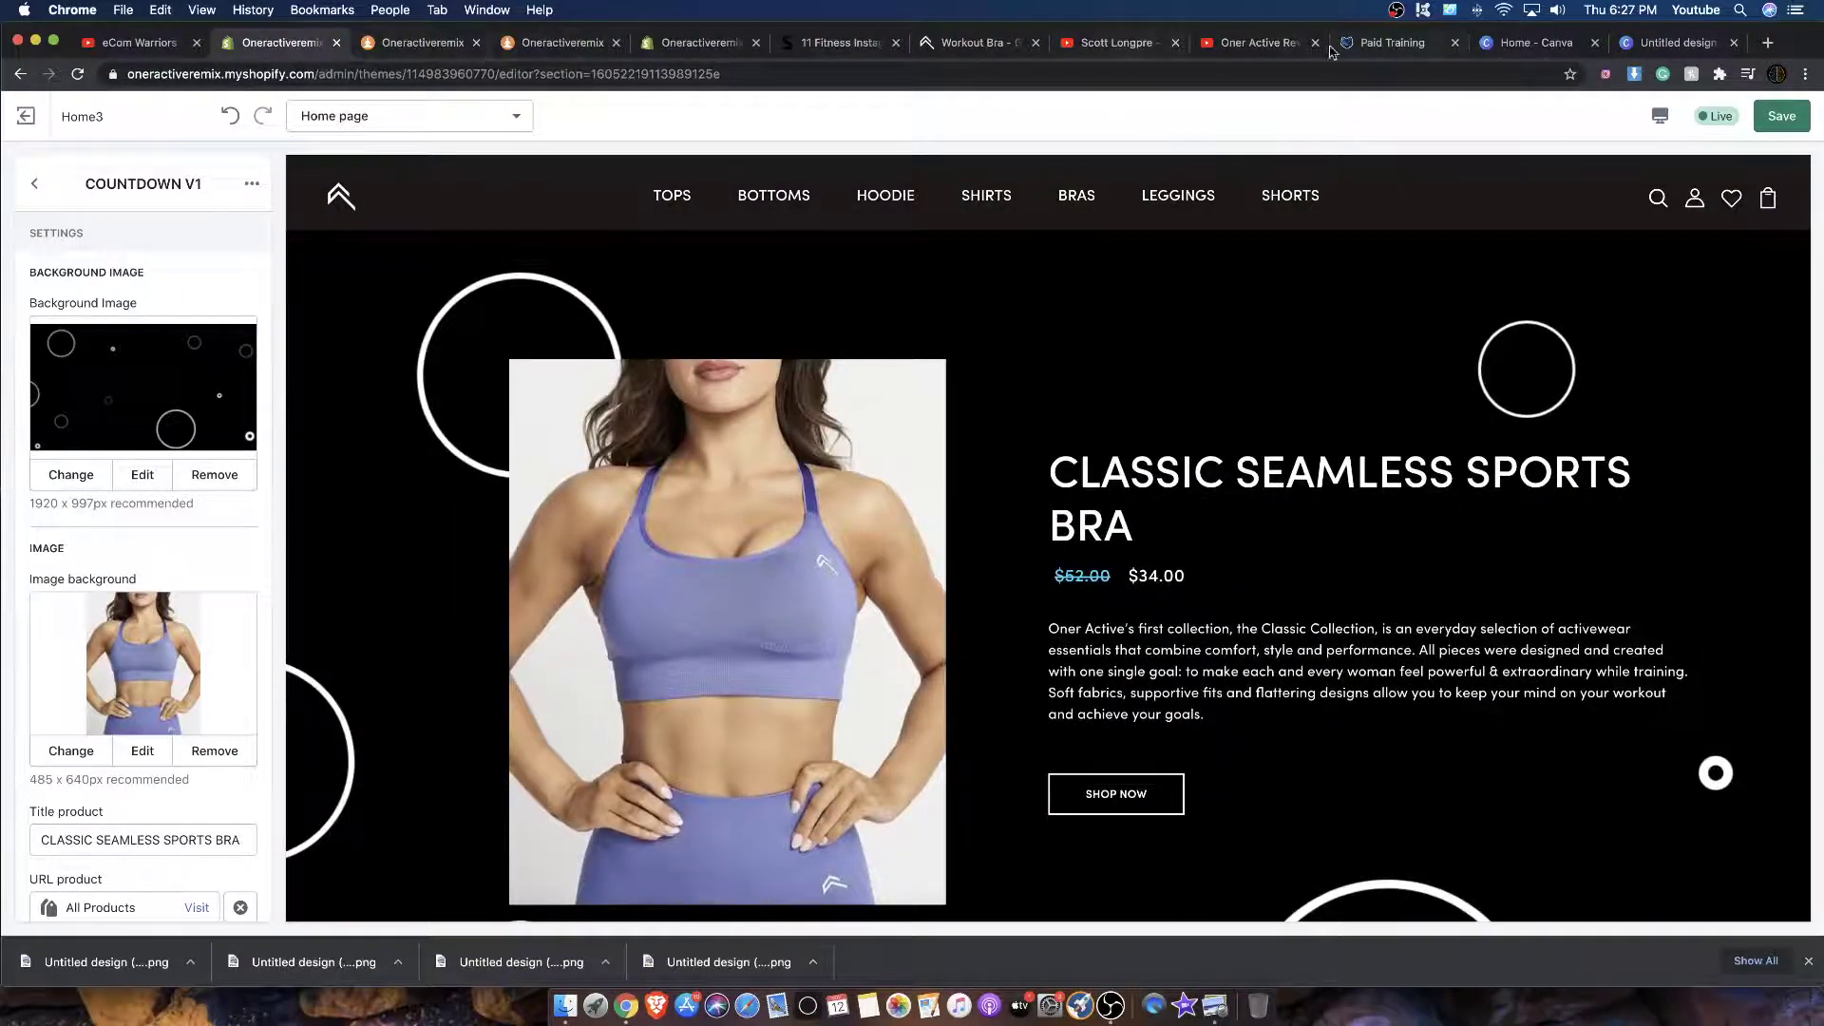
Step: Switch to the Oner Active sports bra page, enlarge the front-view photo and capture a screenshot of it cropped above the hips
click(970, 43)
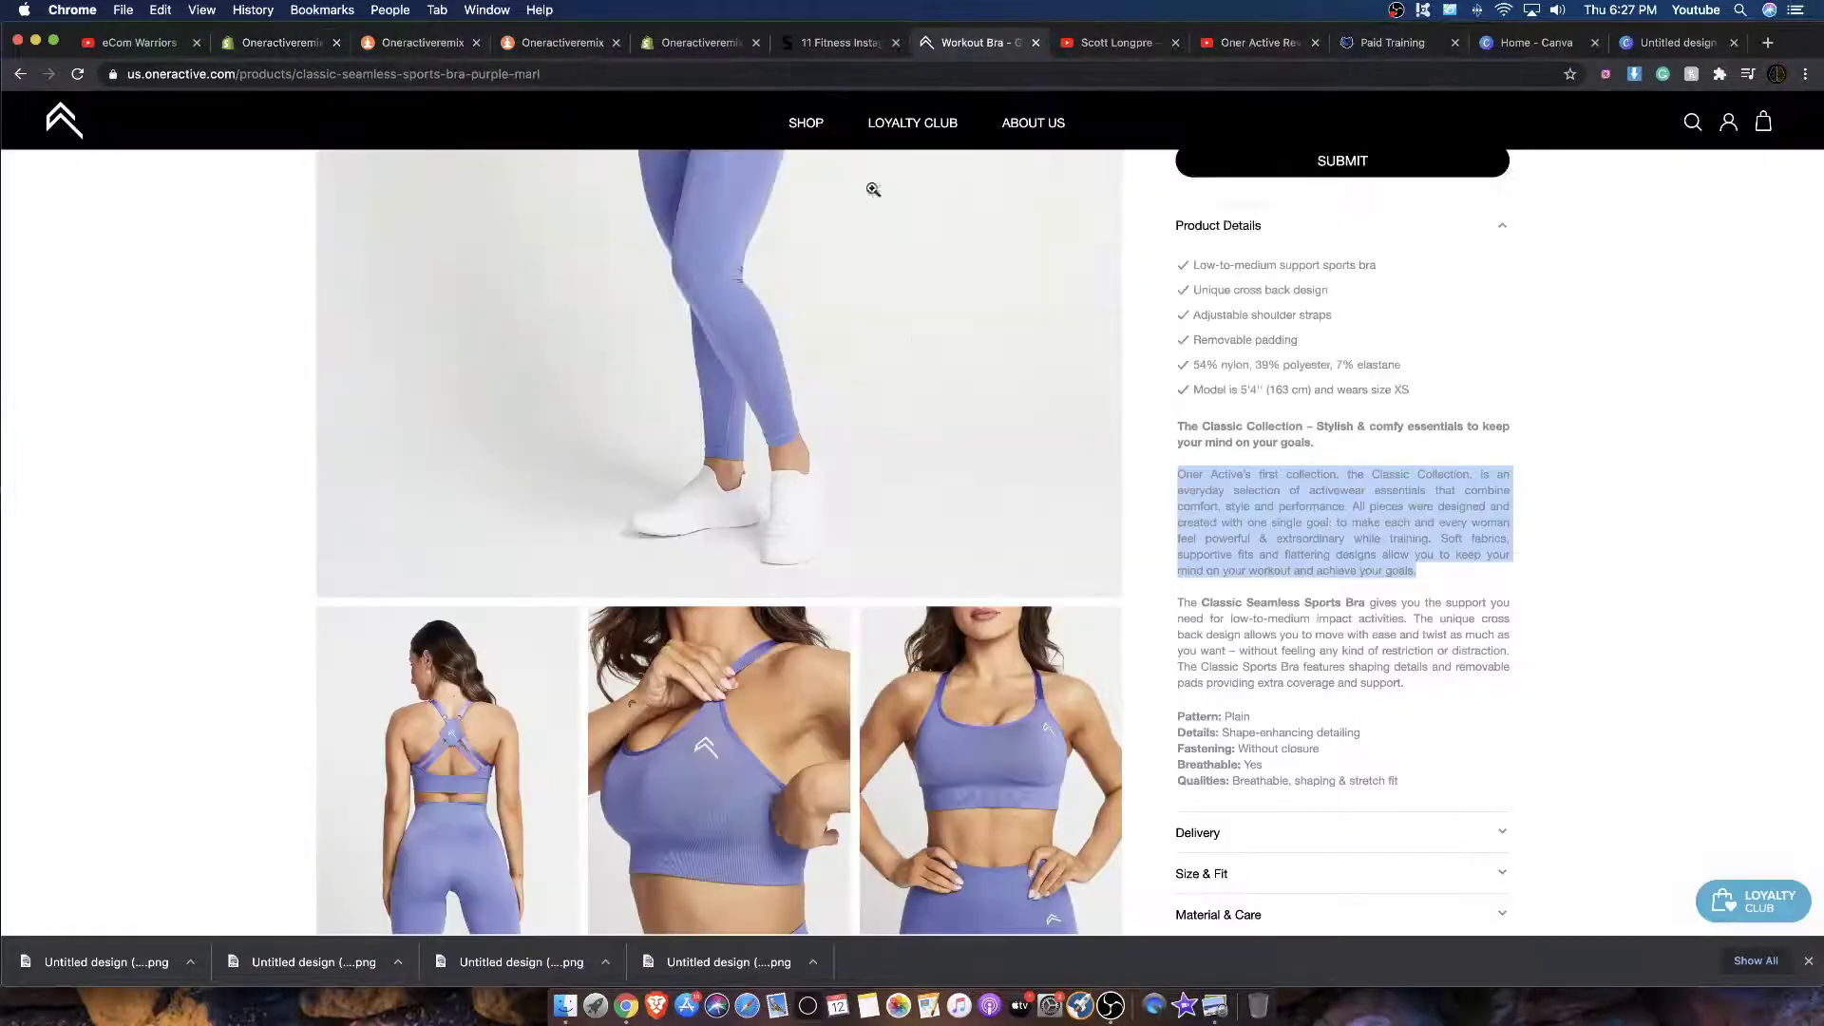
click(1040, 783)
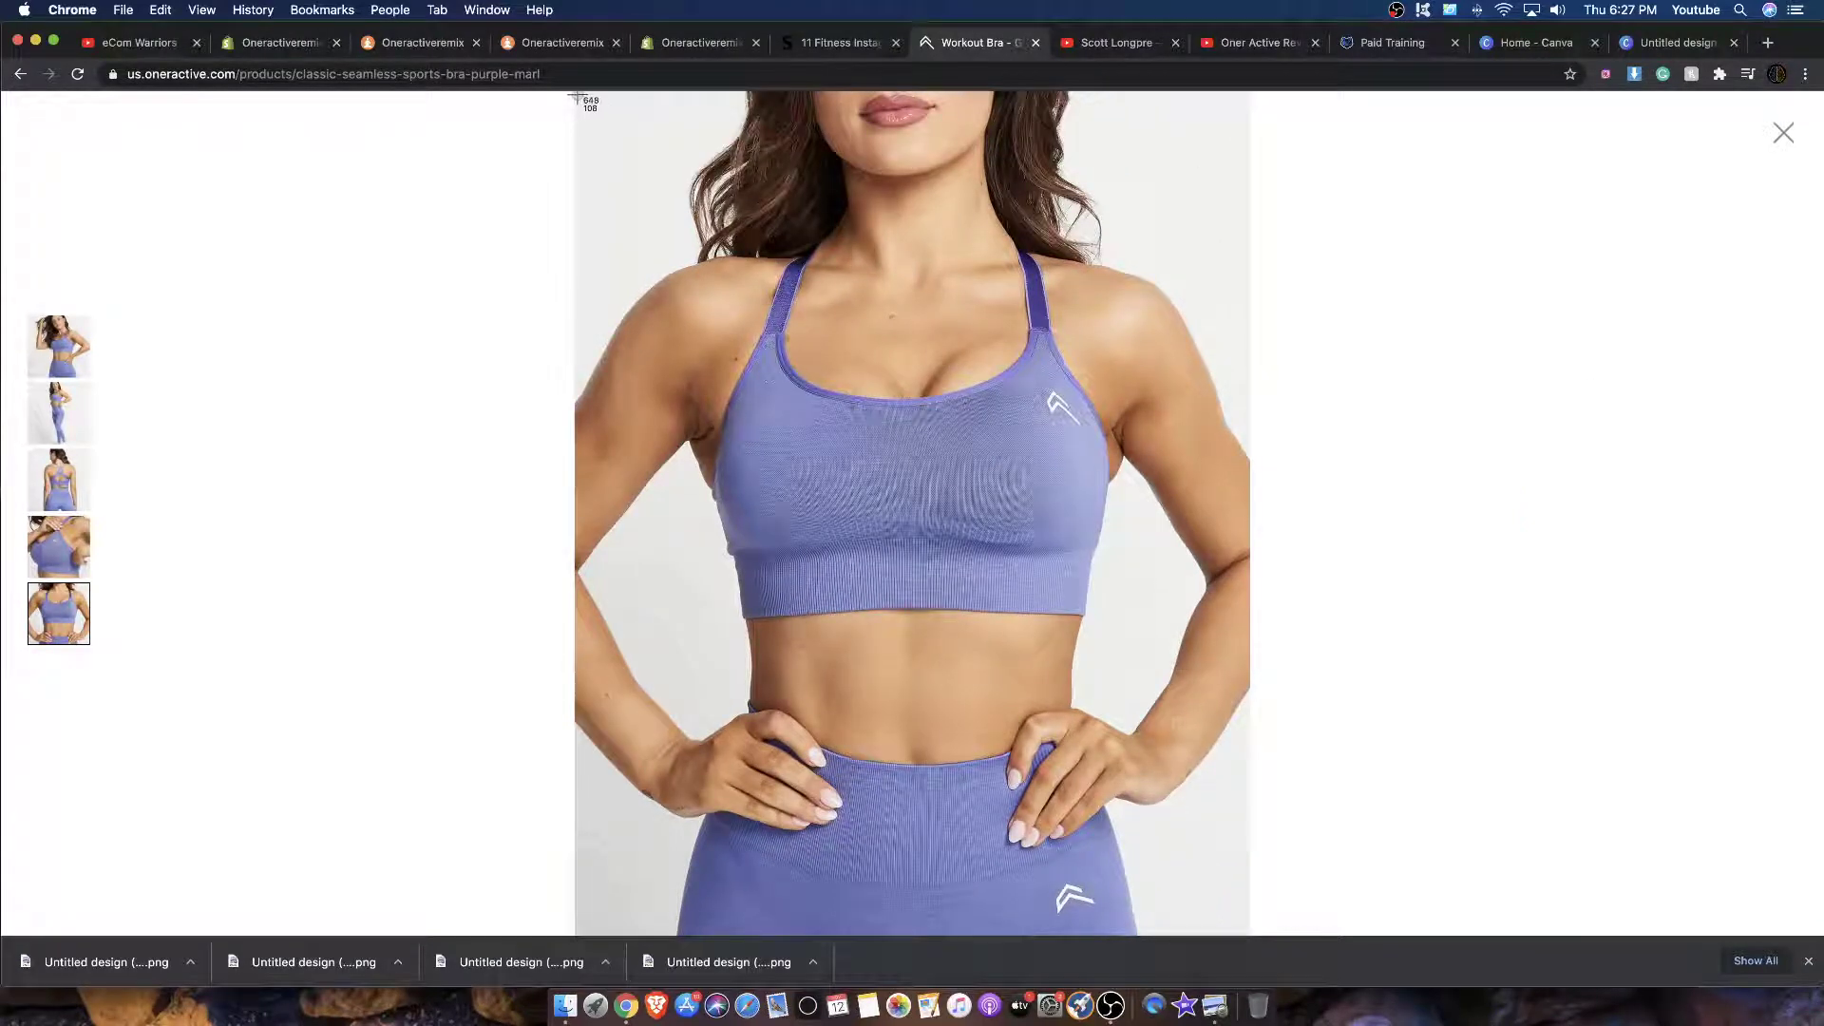
drag(576, 96, 1229, 691)
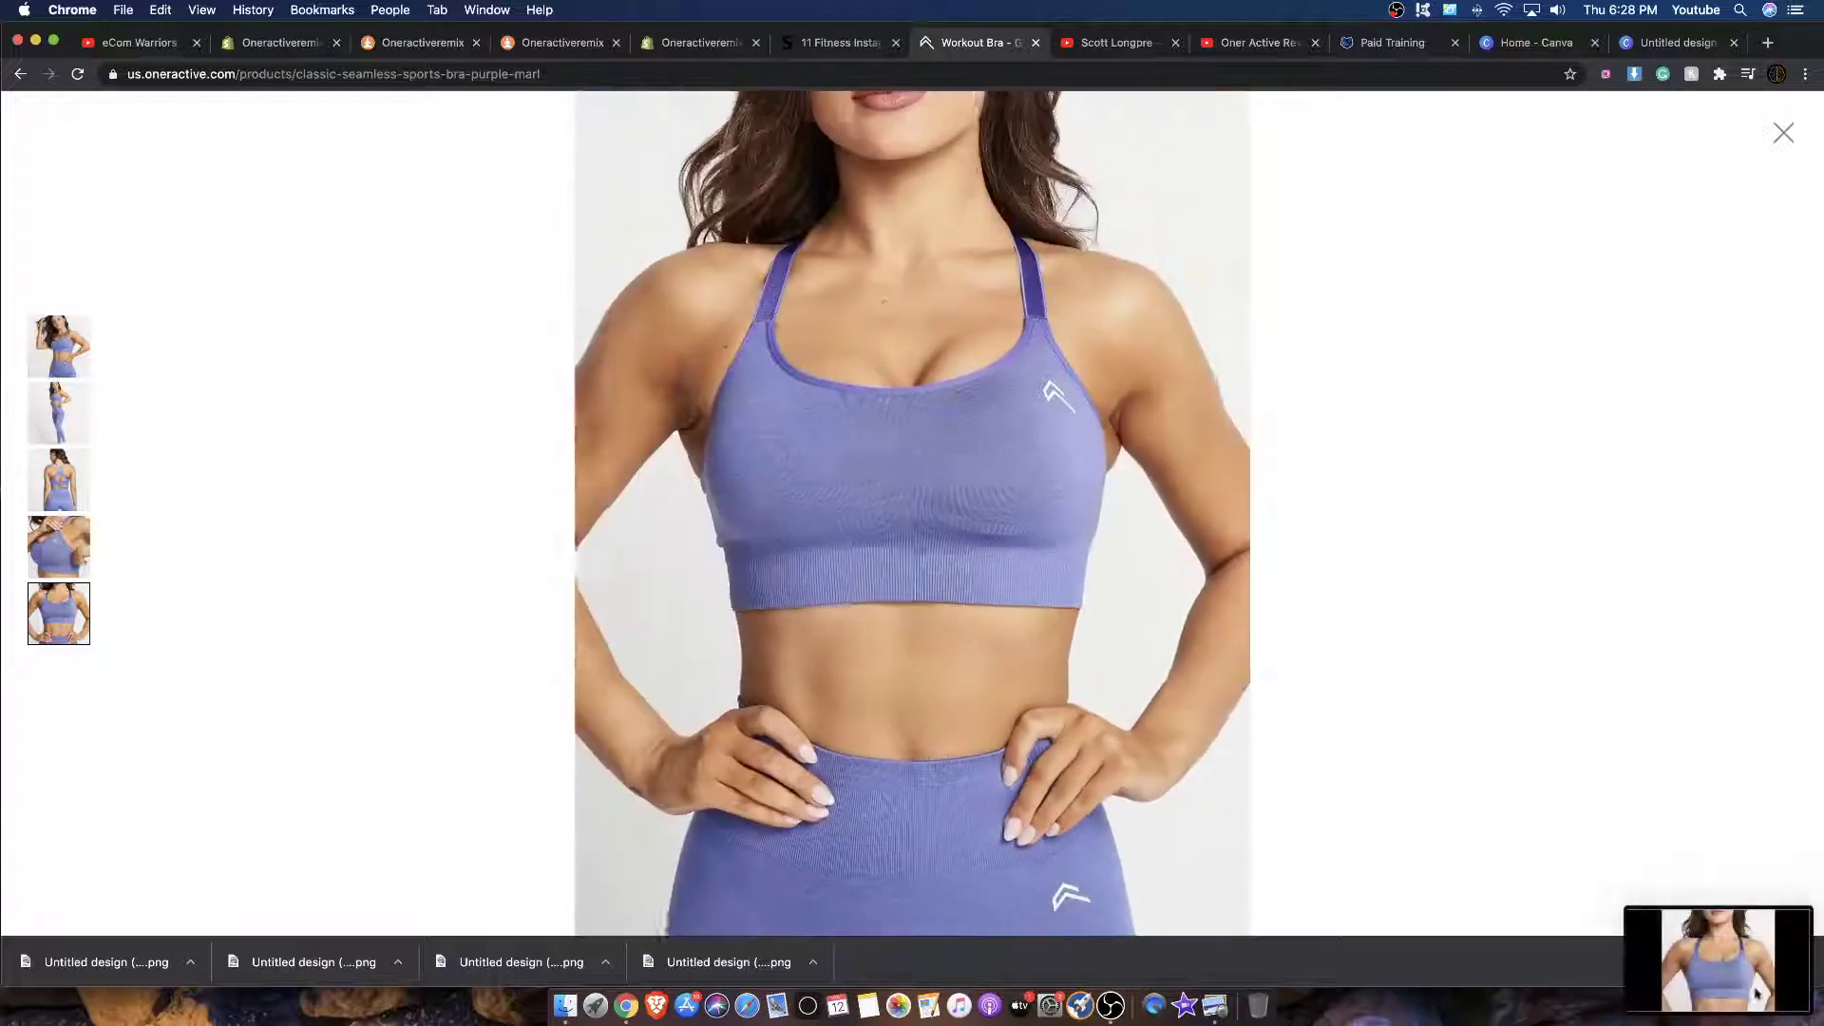
click(1753, 1003)
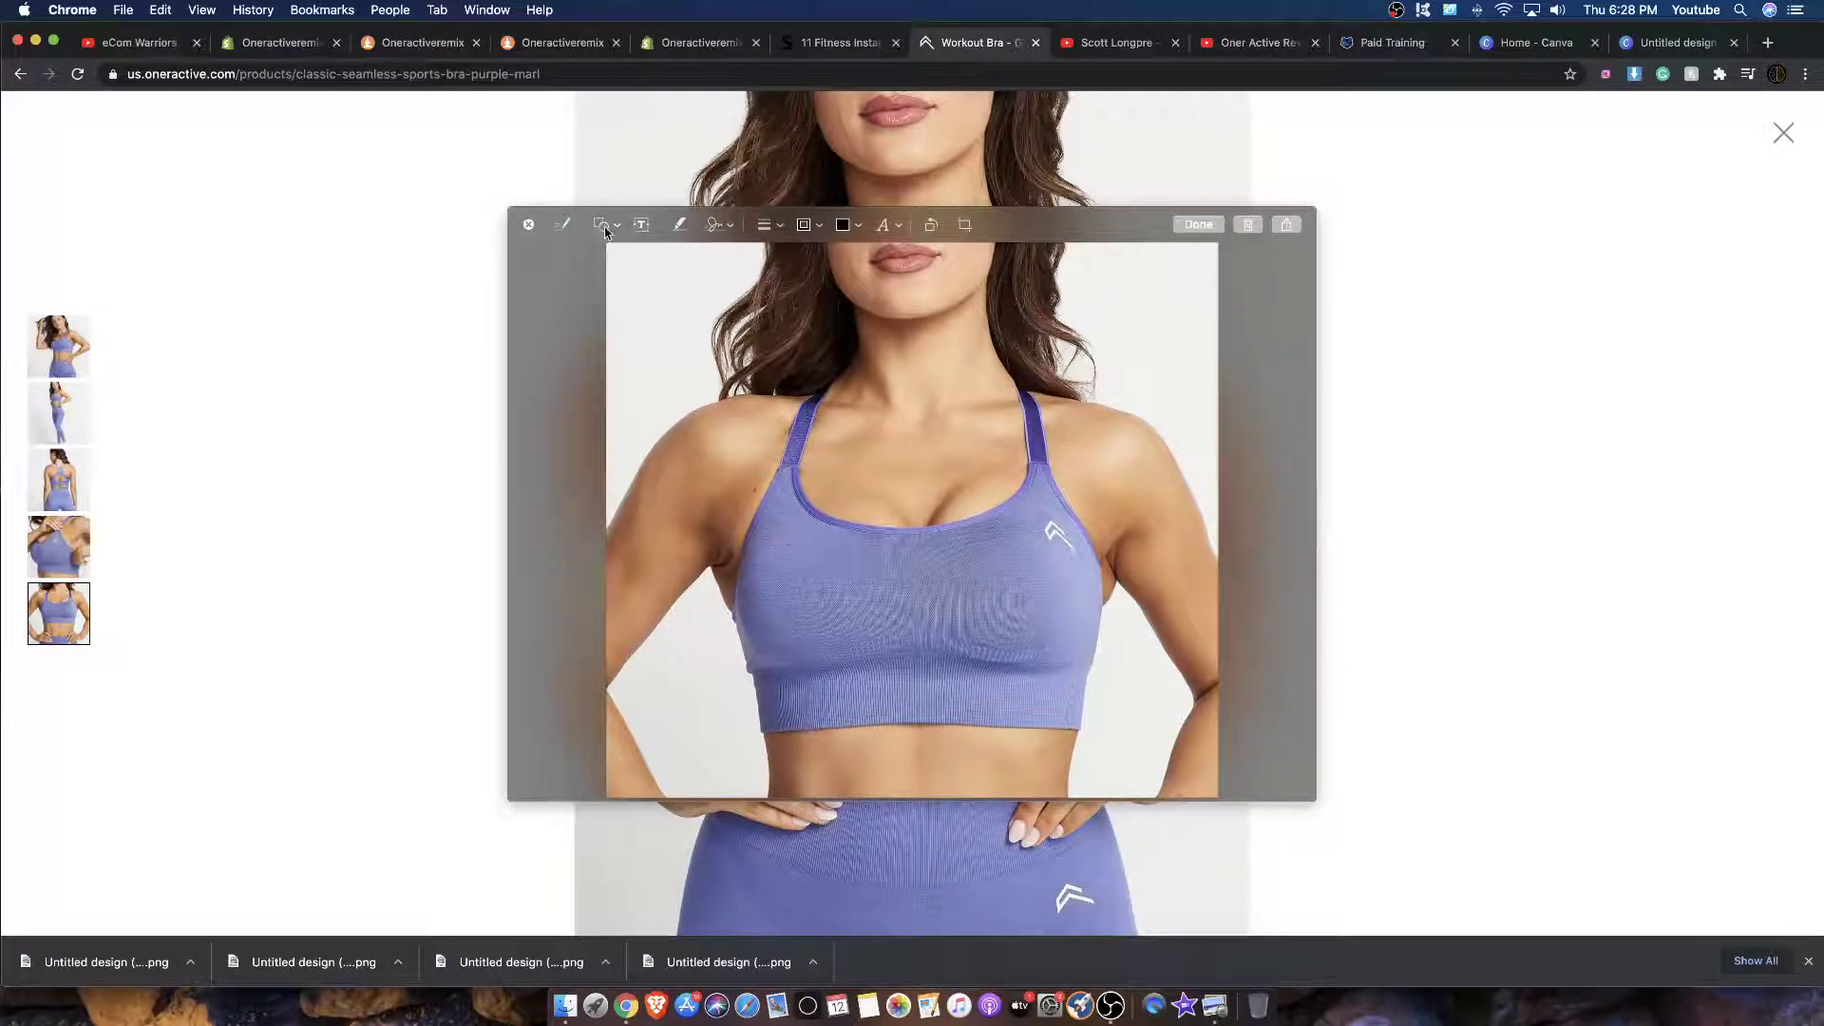
click(528, 224)
Step: Open the new bra screenshot from the recent files in Preview, reduce its pixel dimensions, and close it
click(562, 1006)
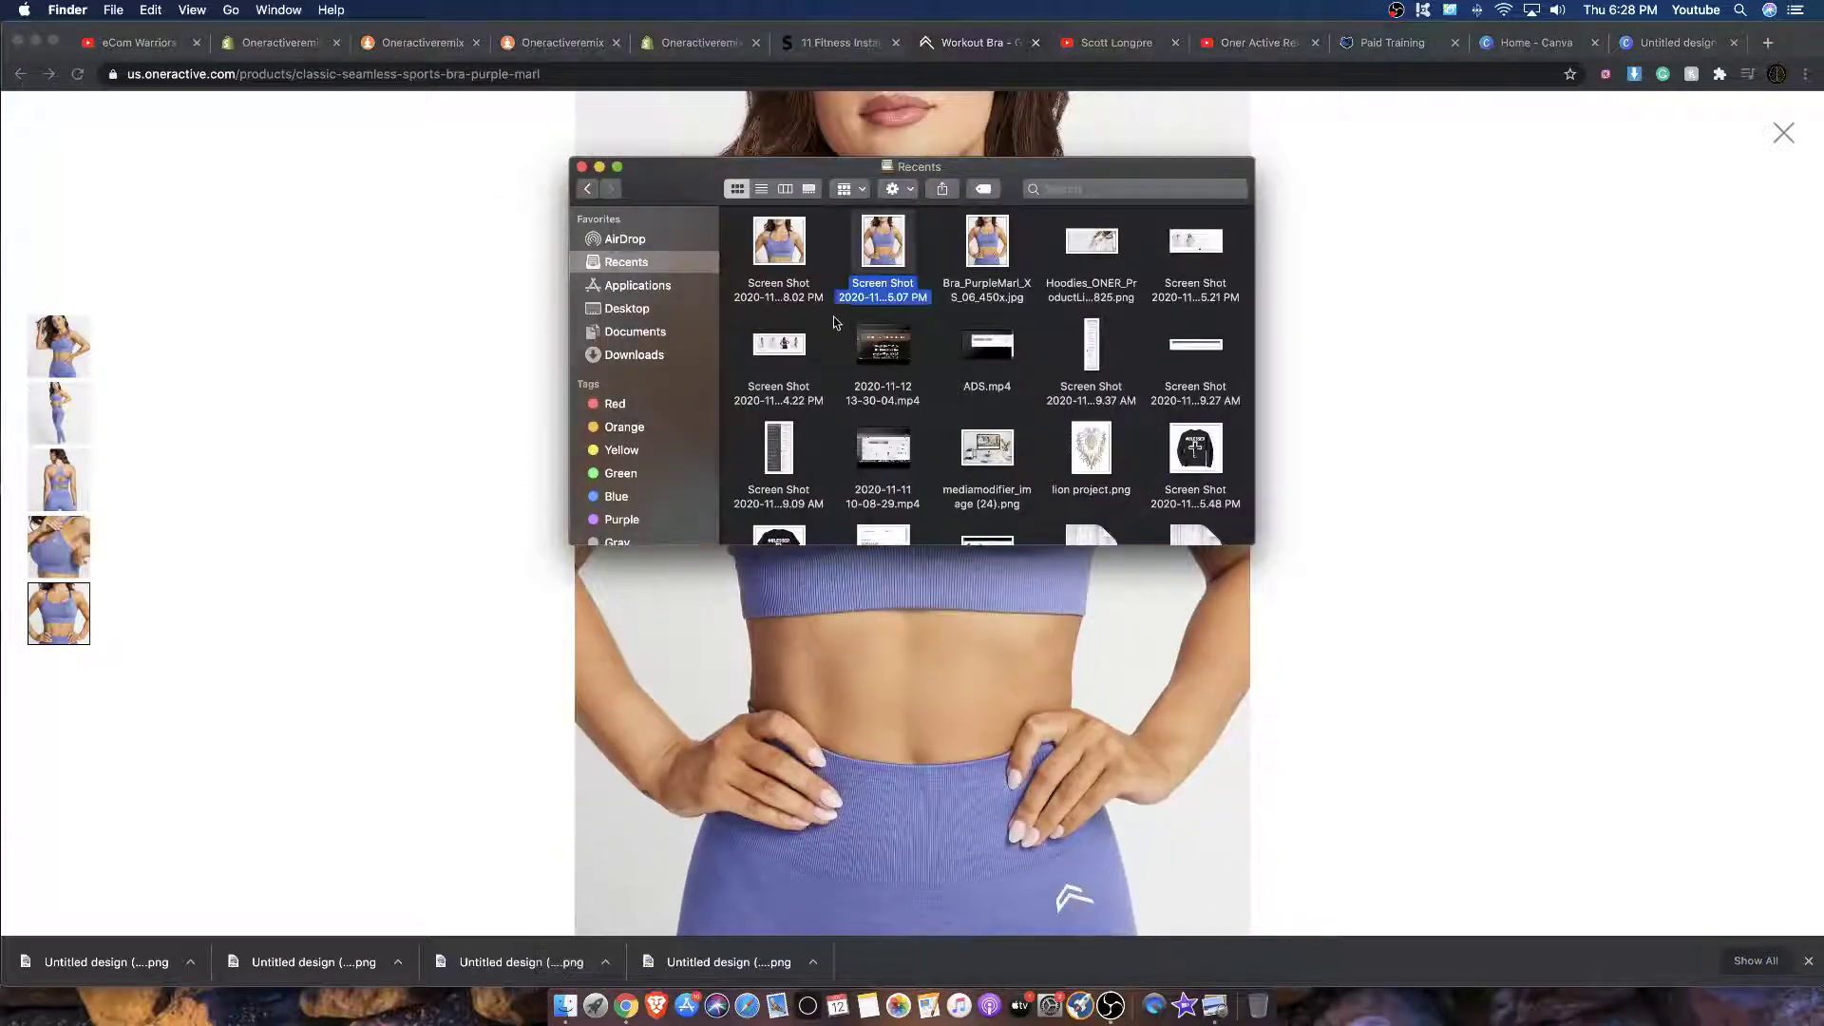
double_click(779, 245)
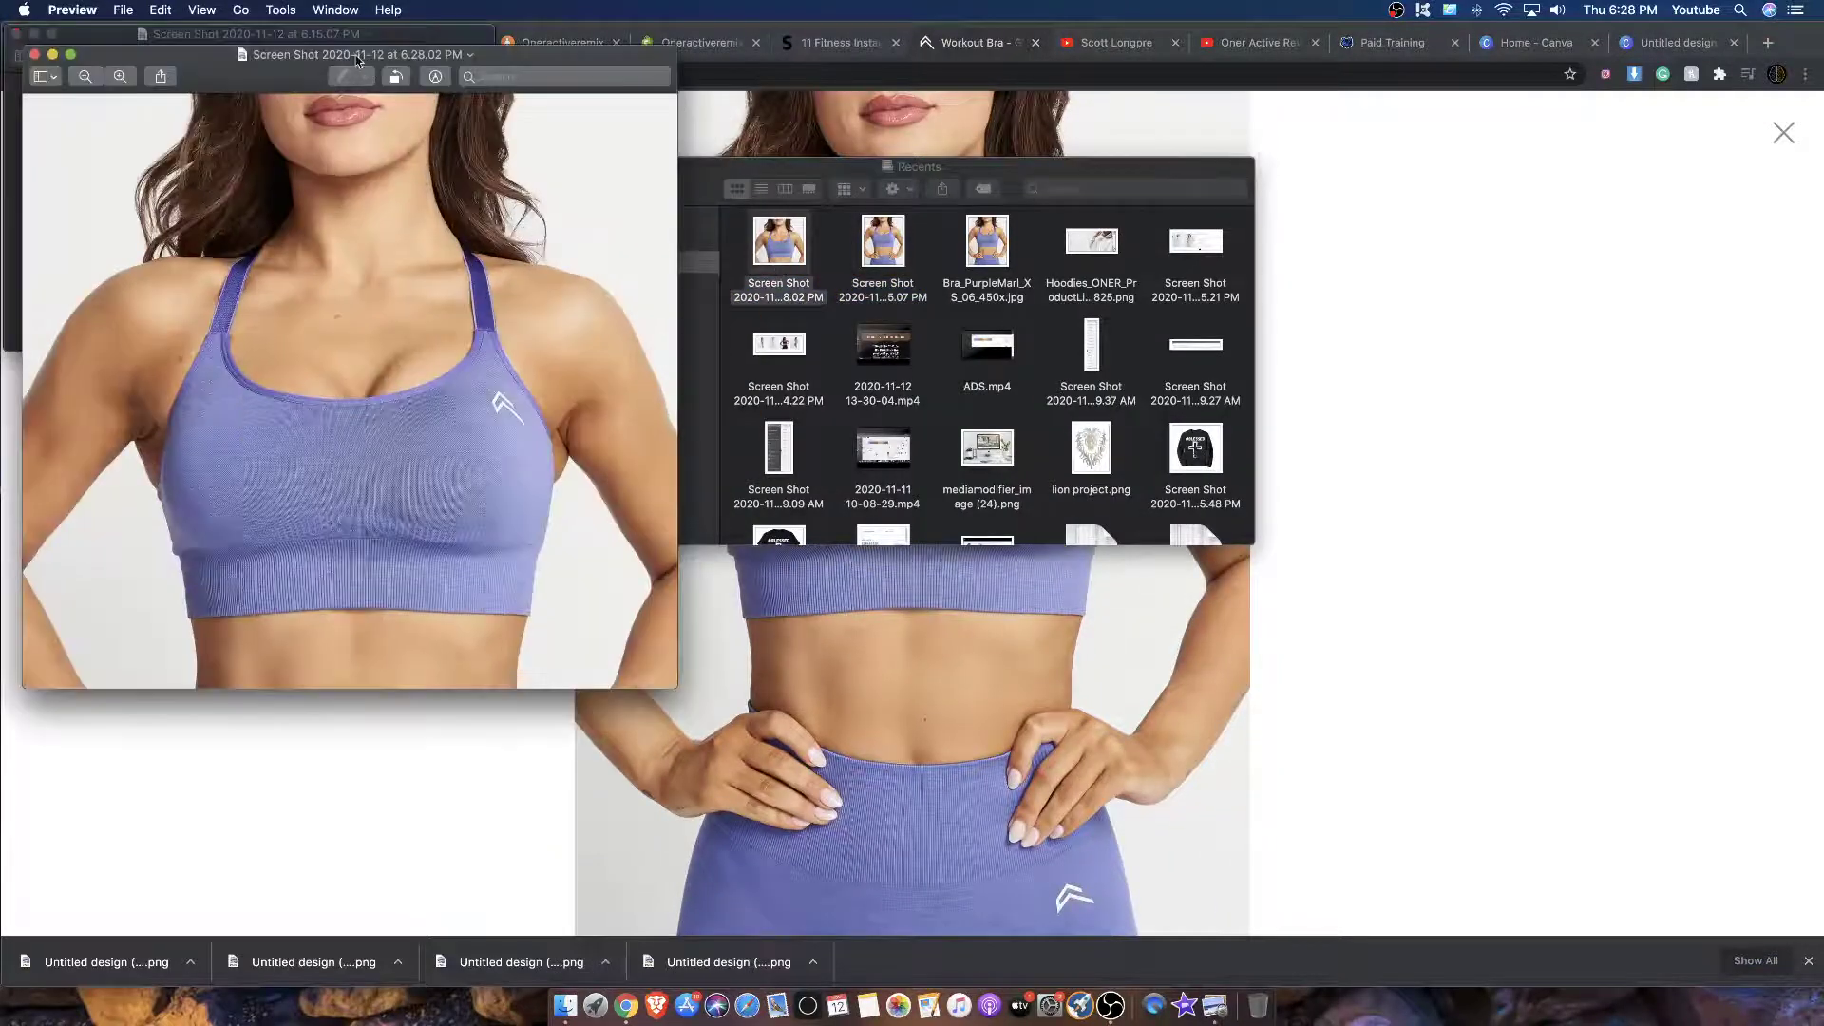
drag(357, 61, 814, 123)
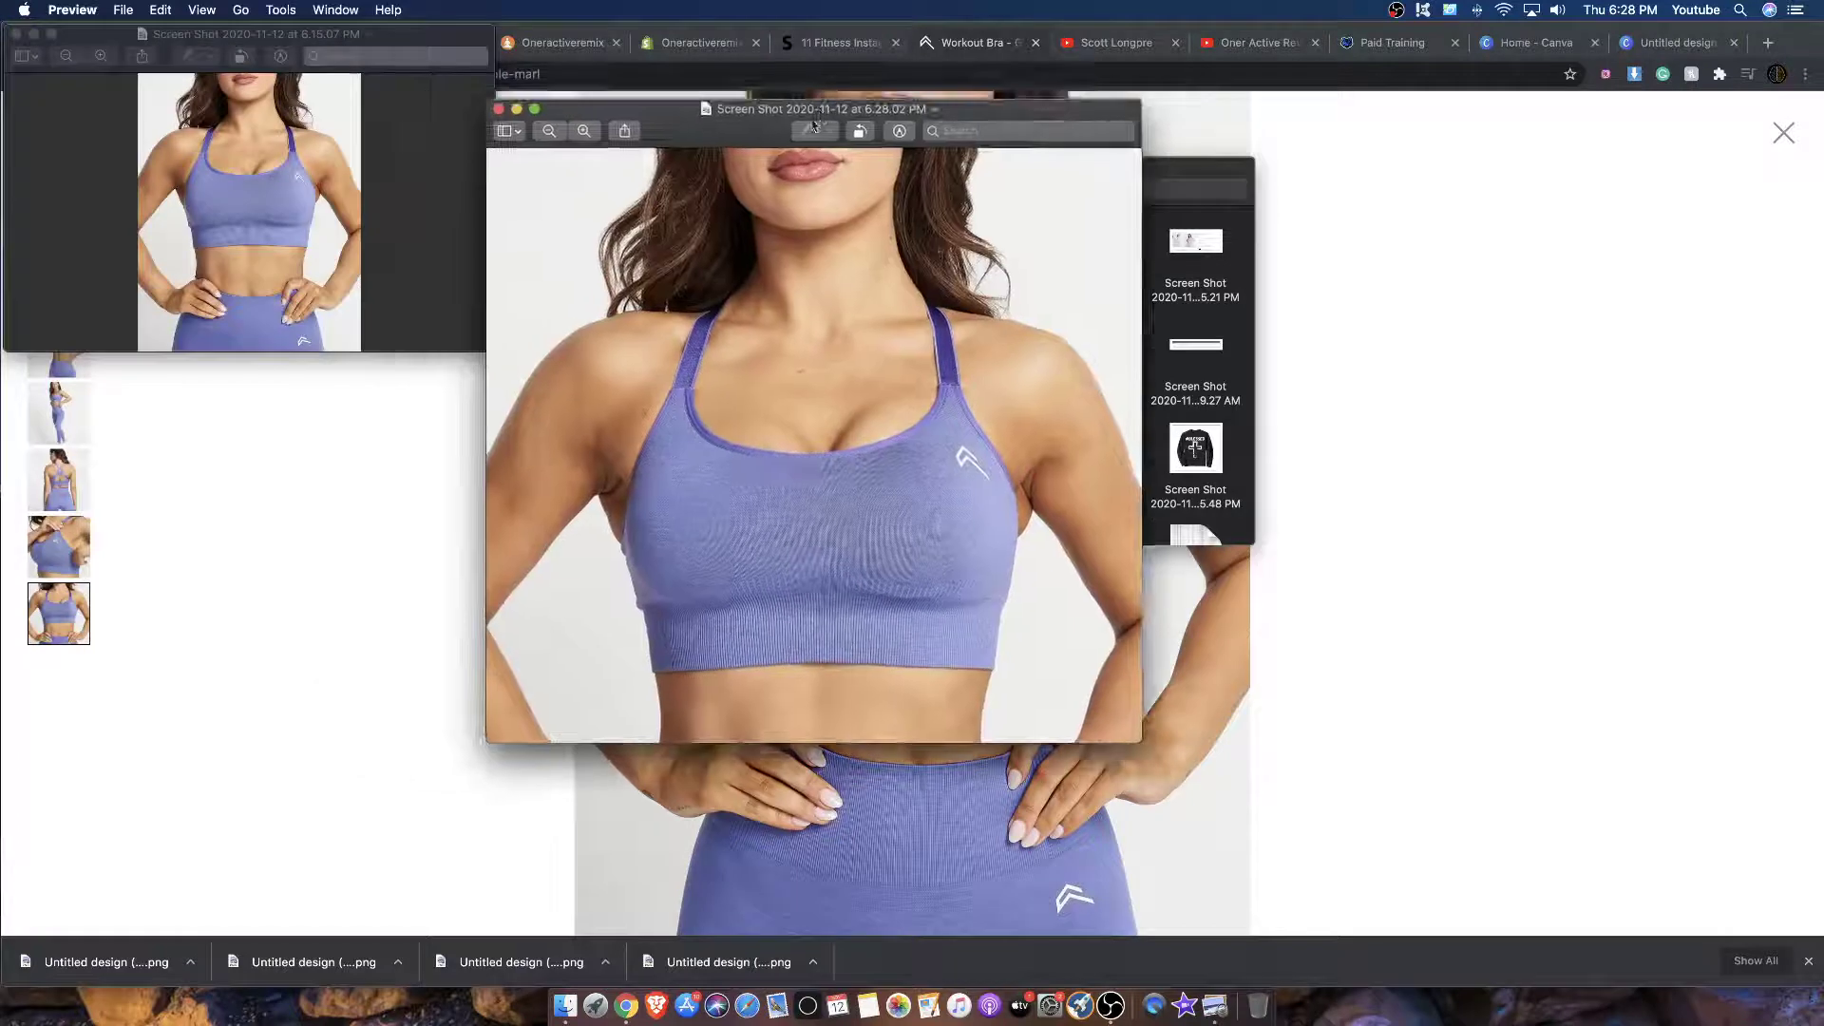
click(900, 131)
click(769, 163)
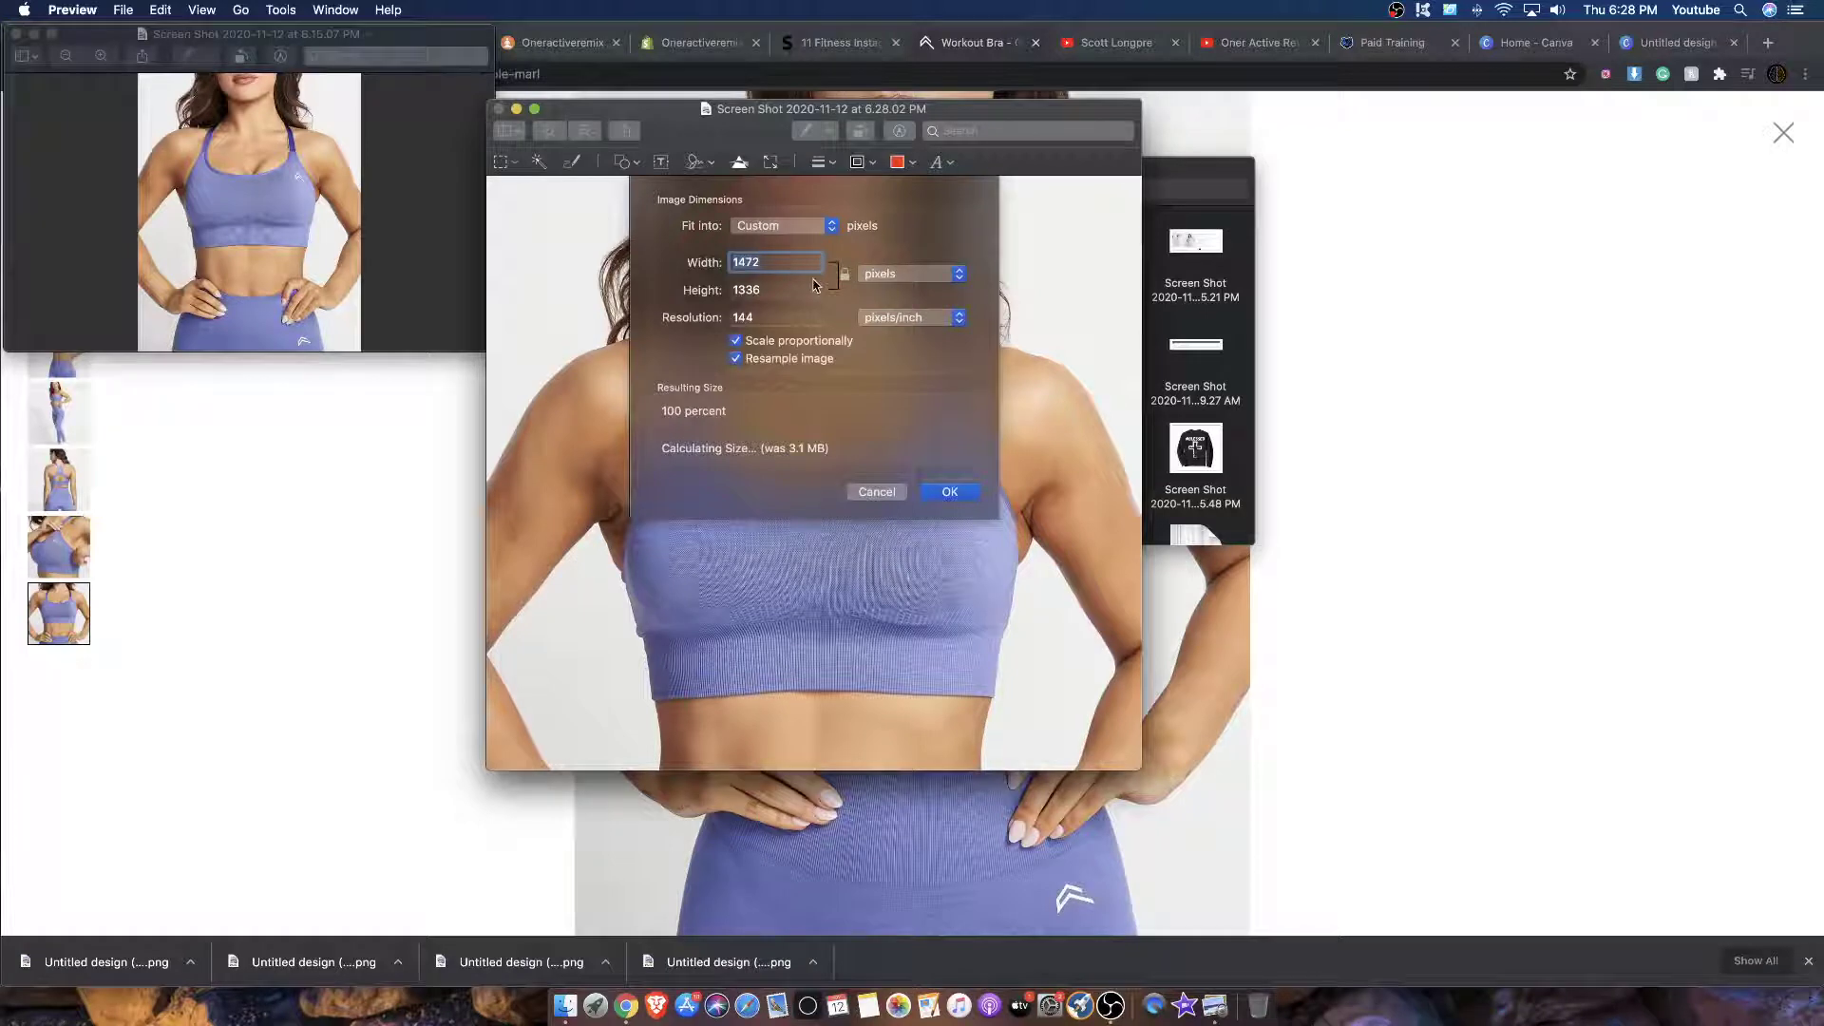
click(929, 493)
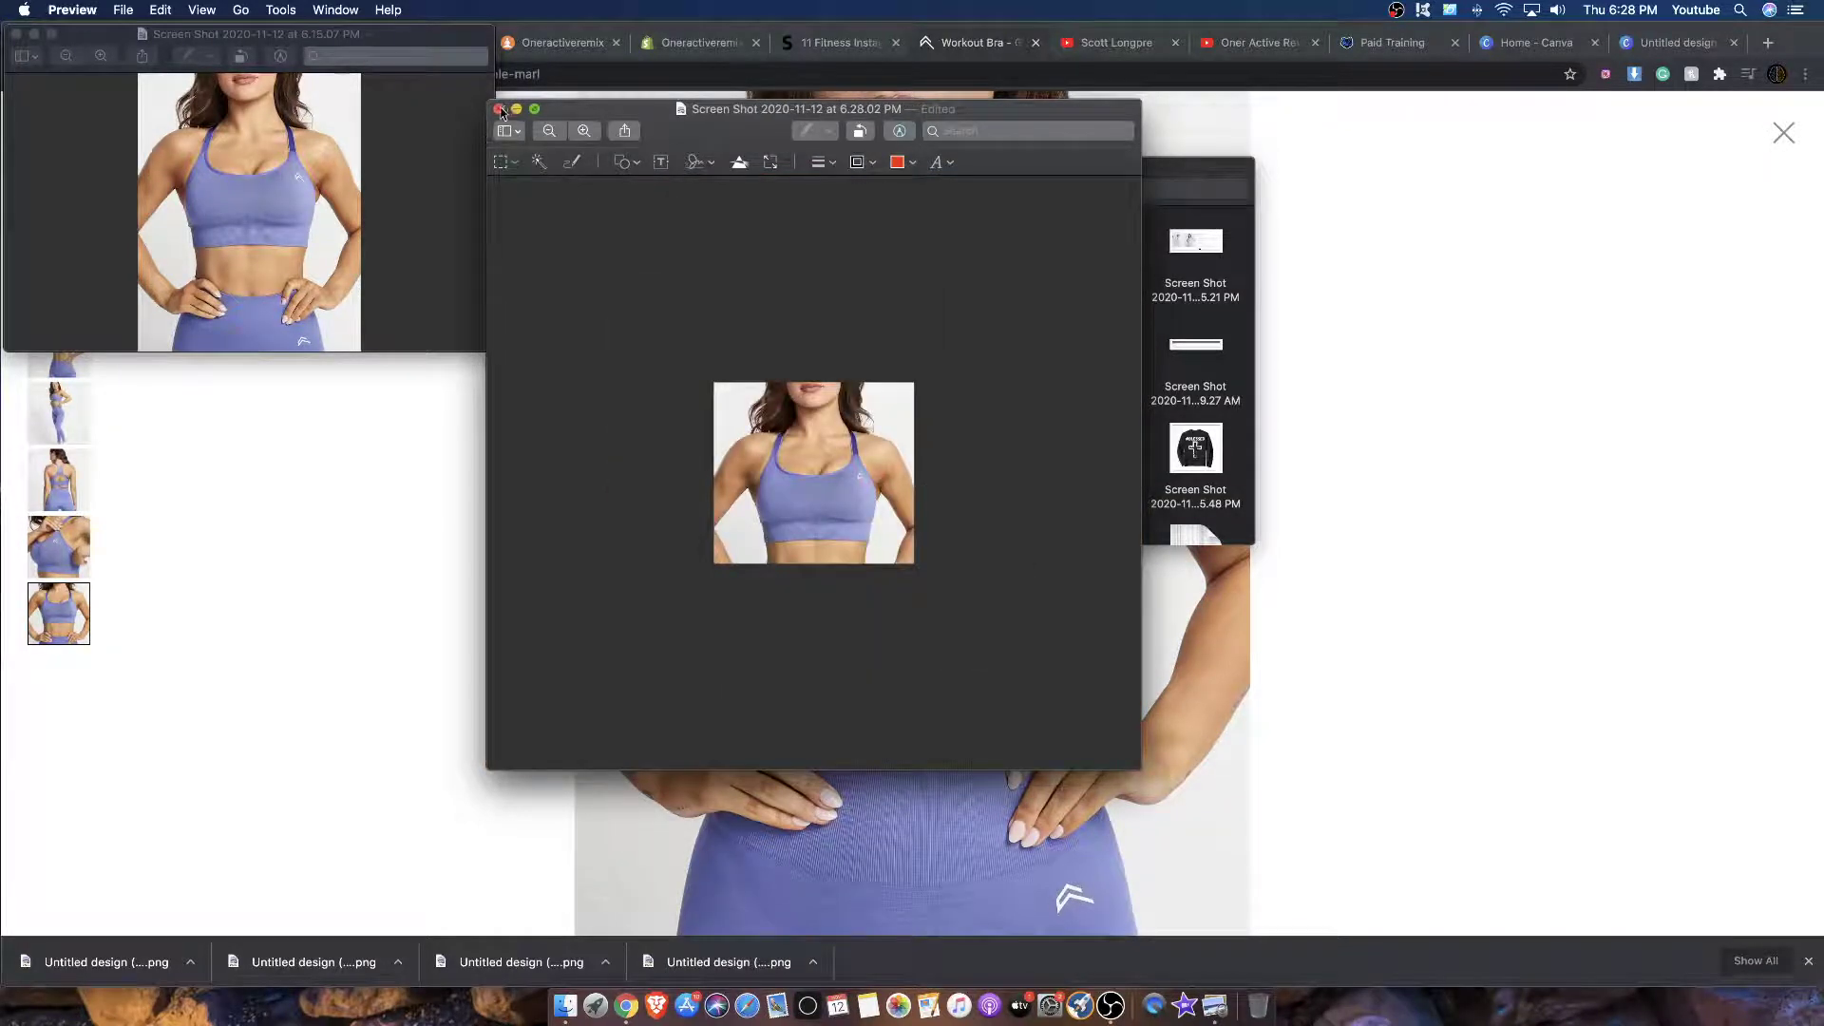
click(498, 109)
Step: Reopen the resized bra screenshot to check it, and close the open Preview windows
double_click(767, 247)
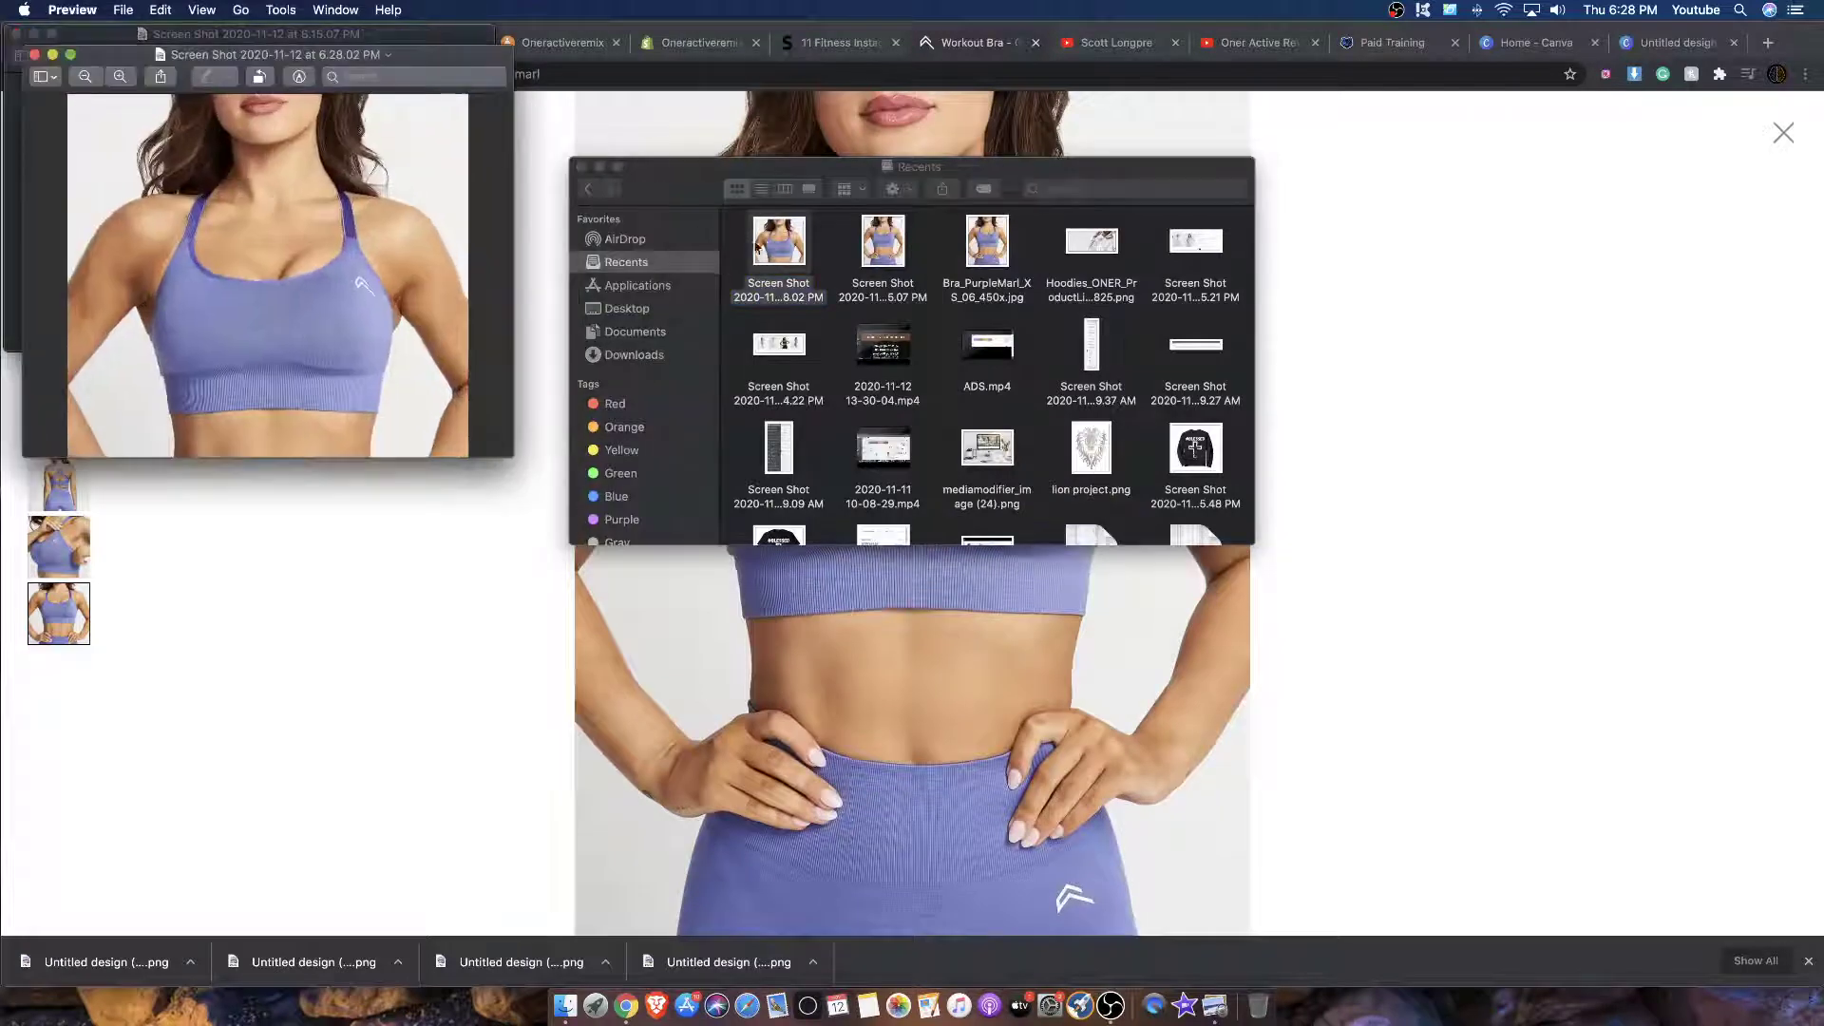
click(16, 35)
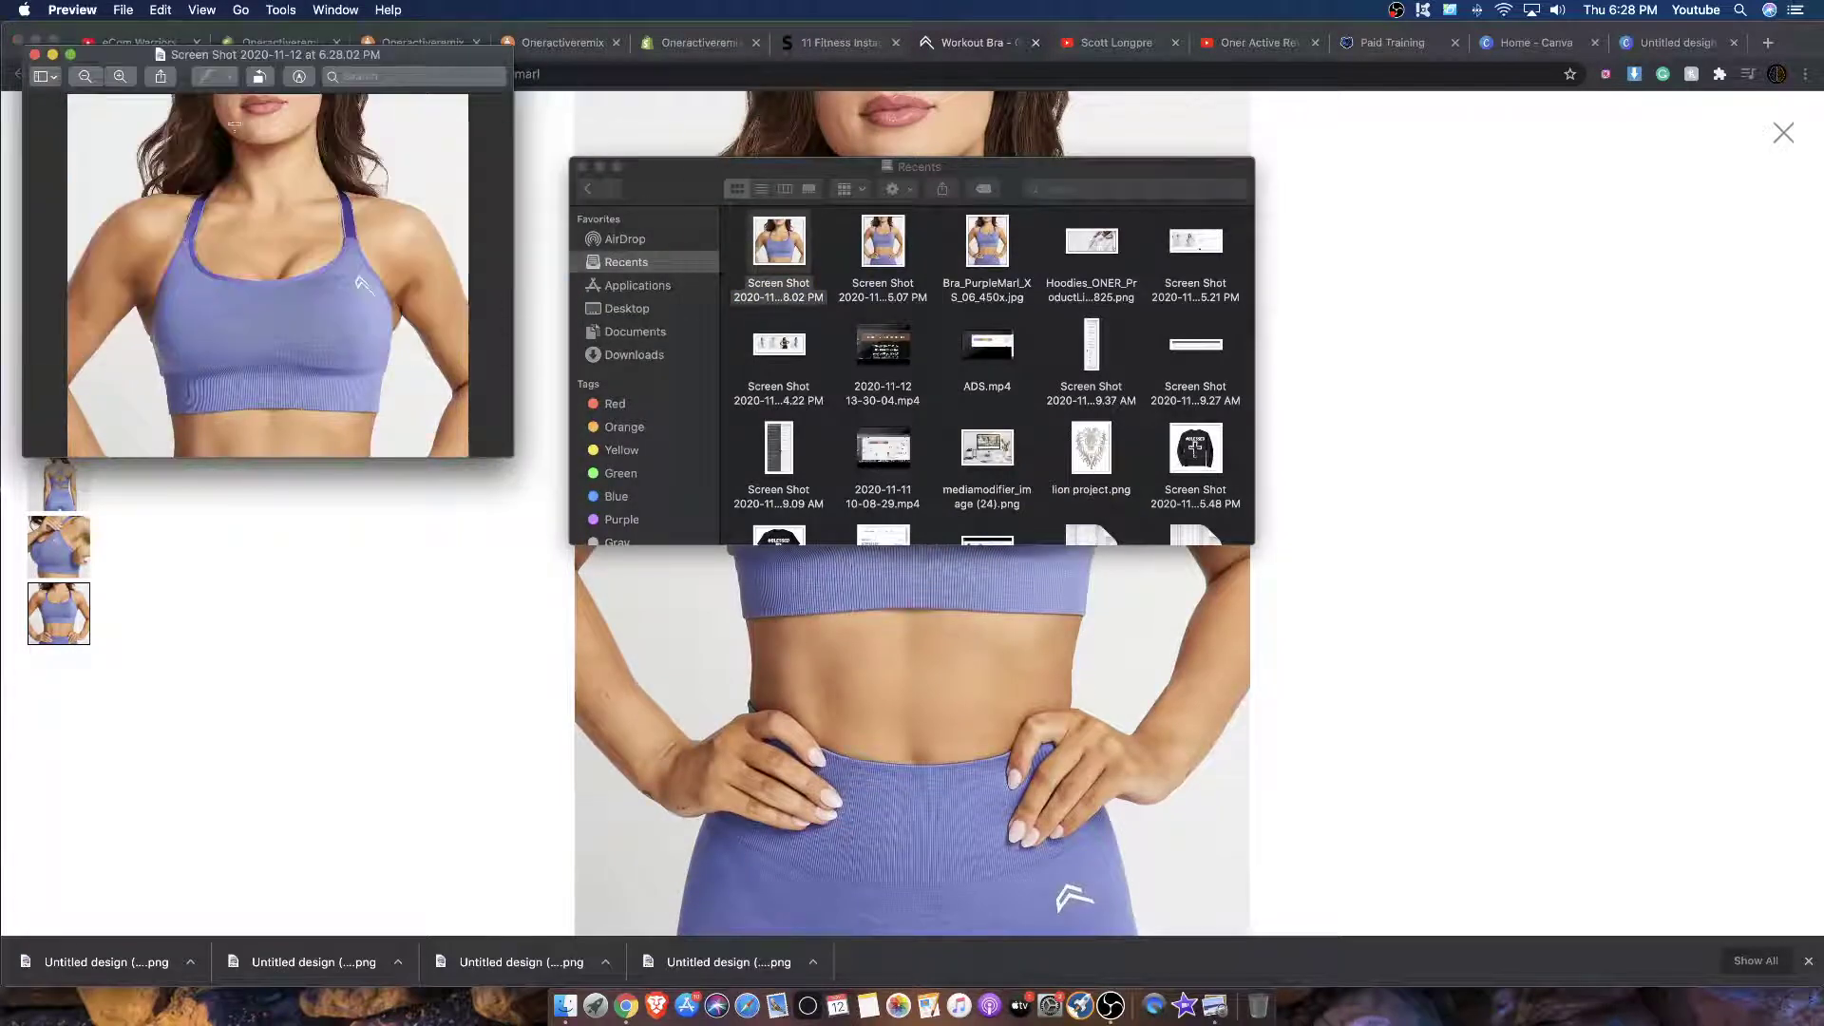
click(35, 59)
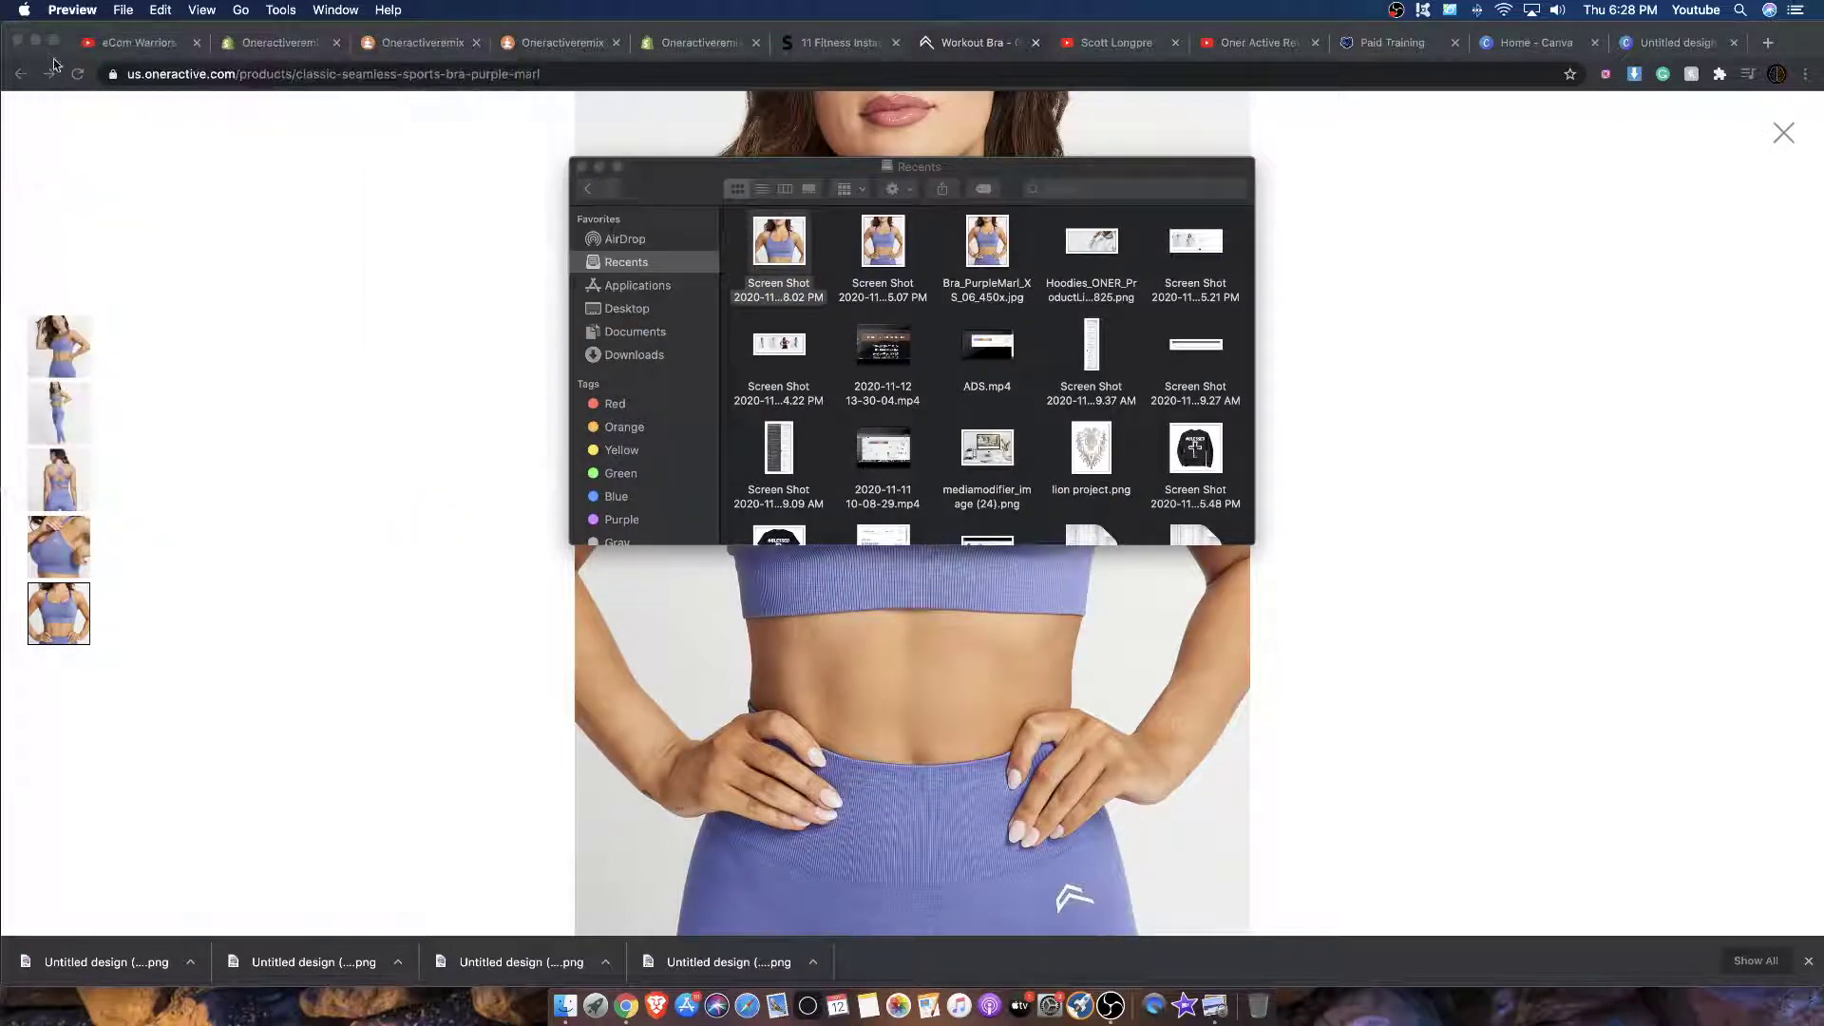
double_click(796, 252)
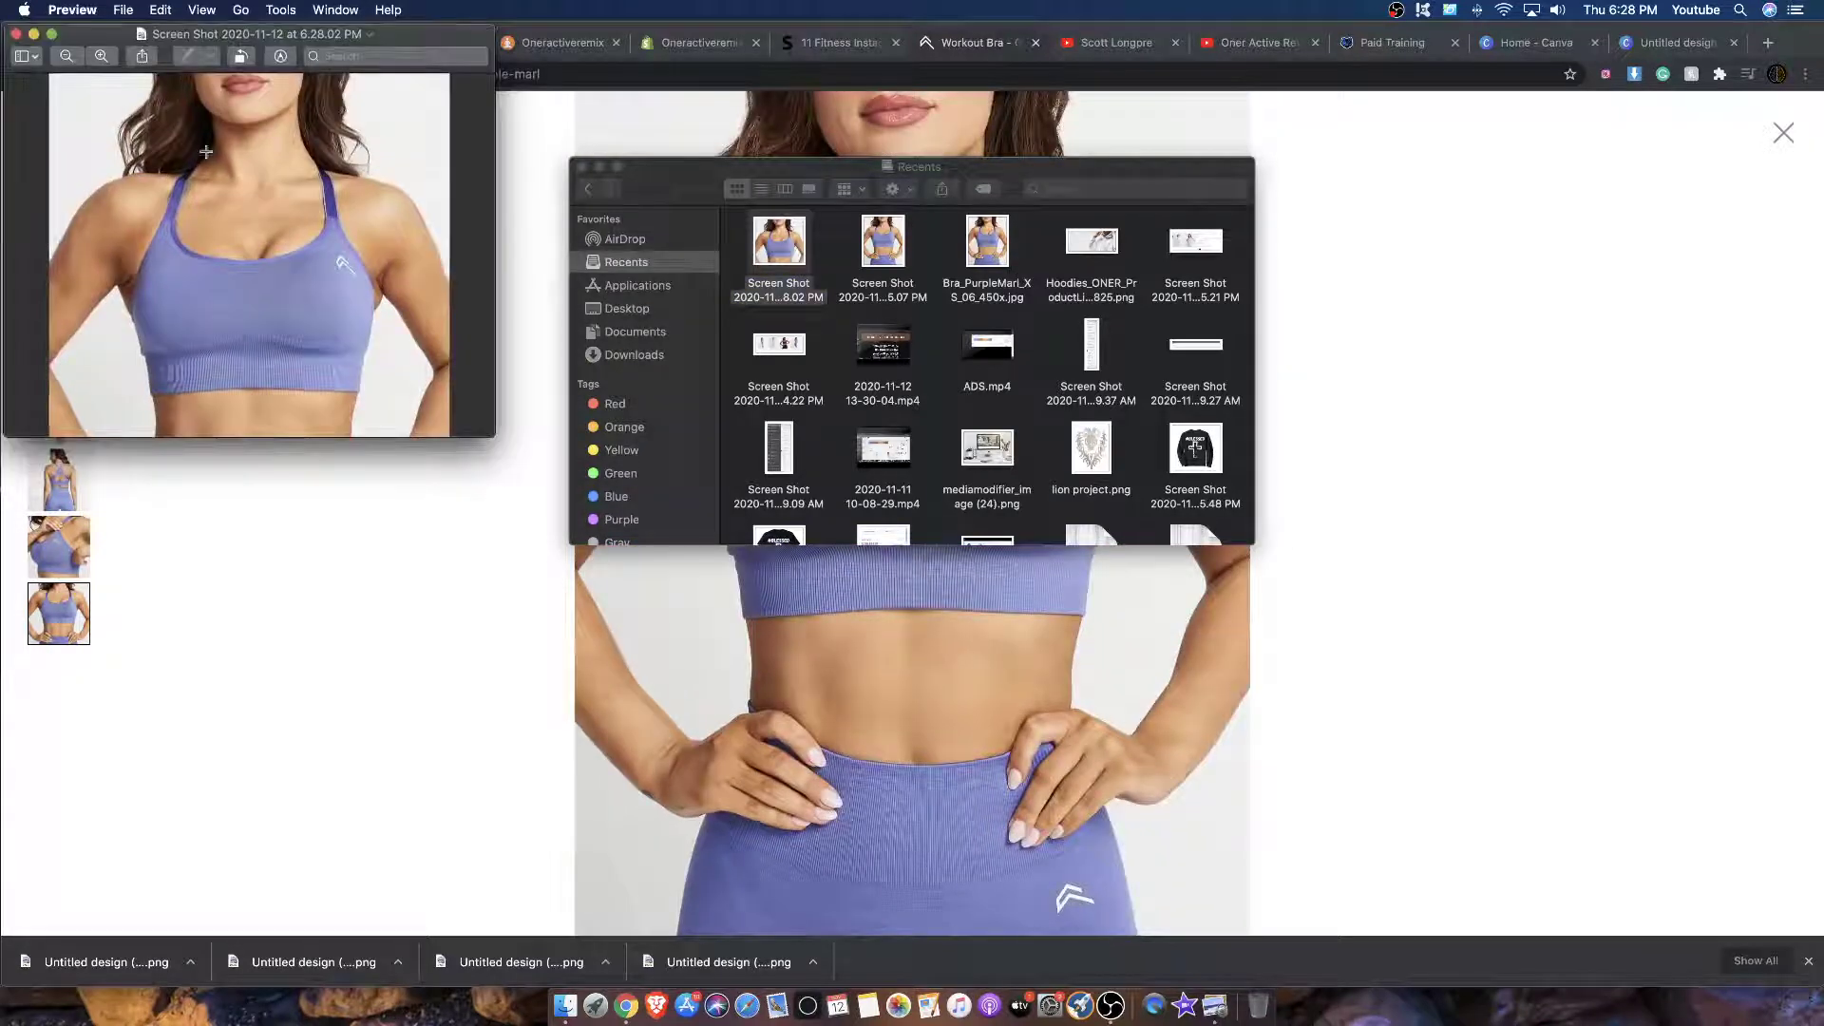
click(15, 35)
Step: Switch back to the theme editor, upload the resized bra screenshot as the Countdown V1 product image, and check the preview
click(245, 43)
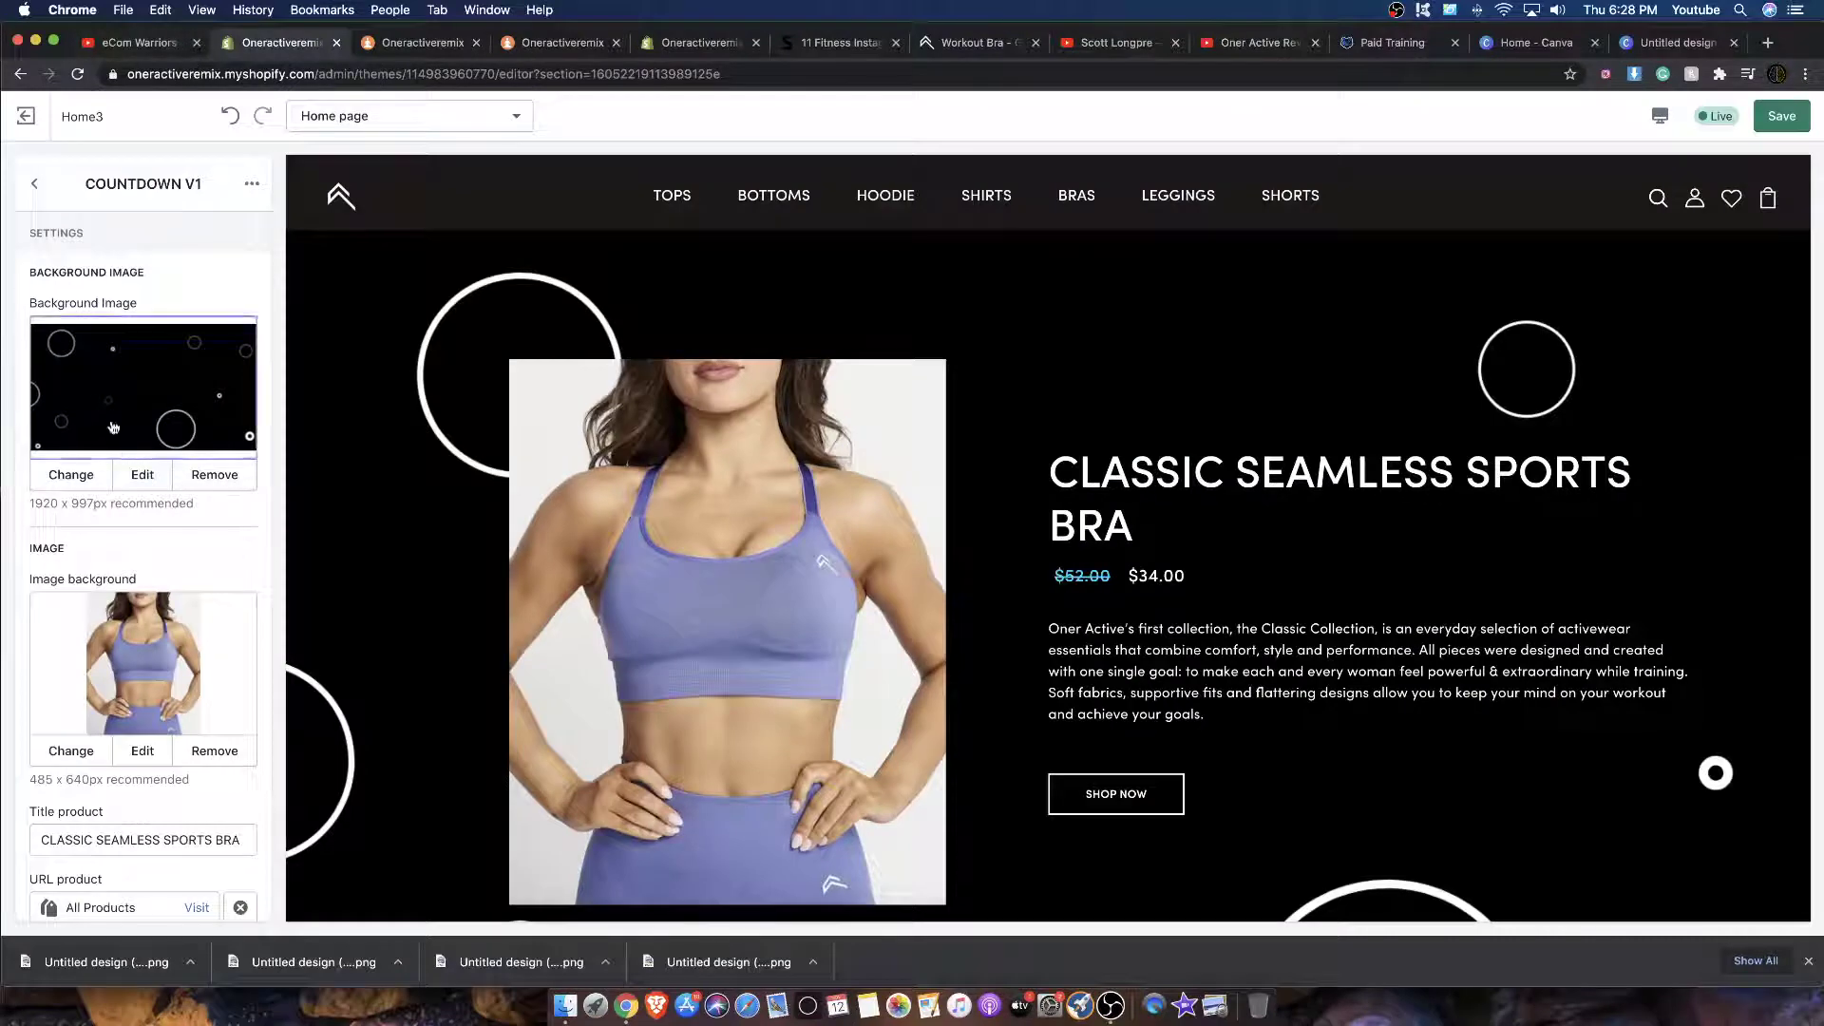
click(72, 748)
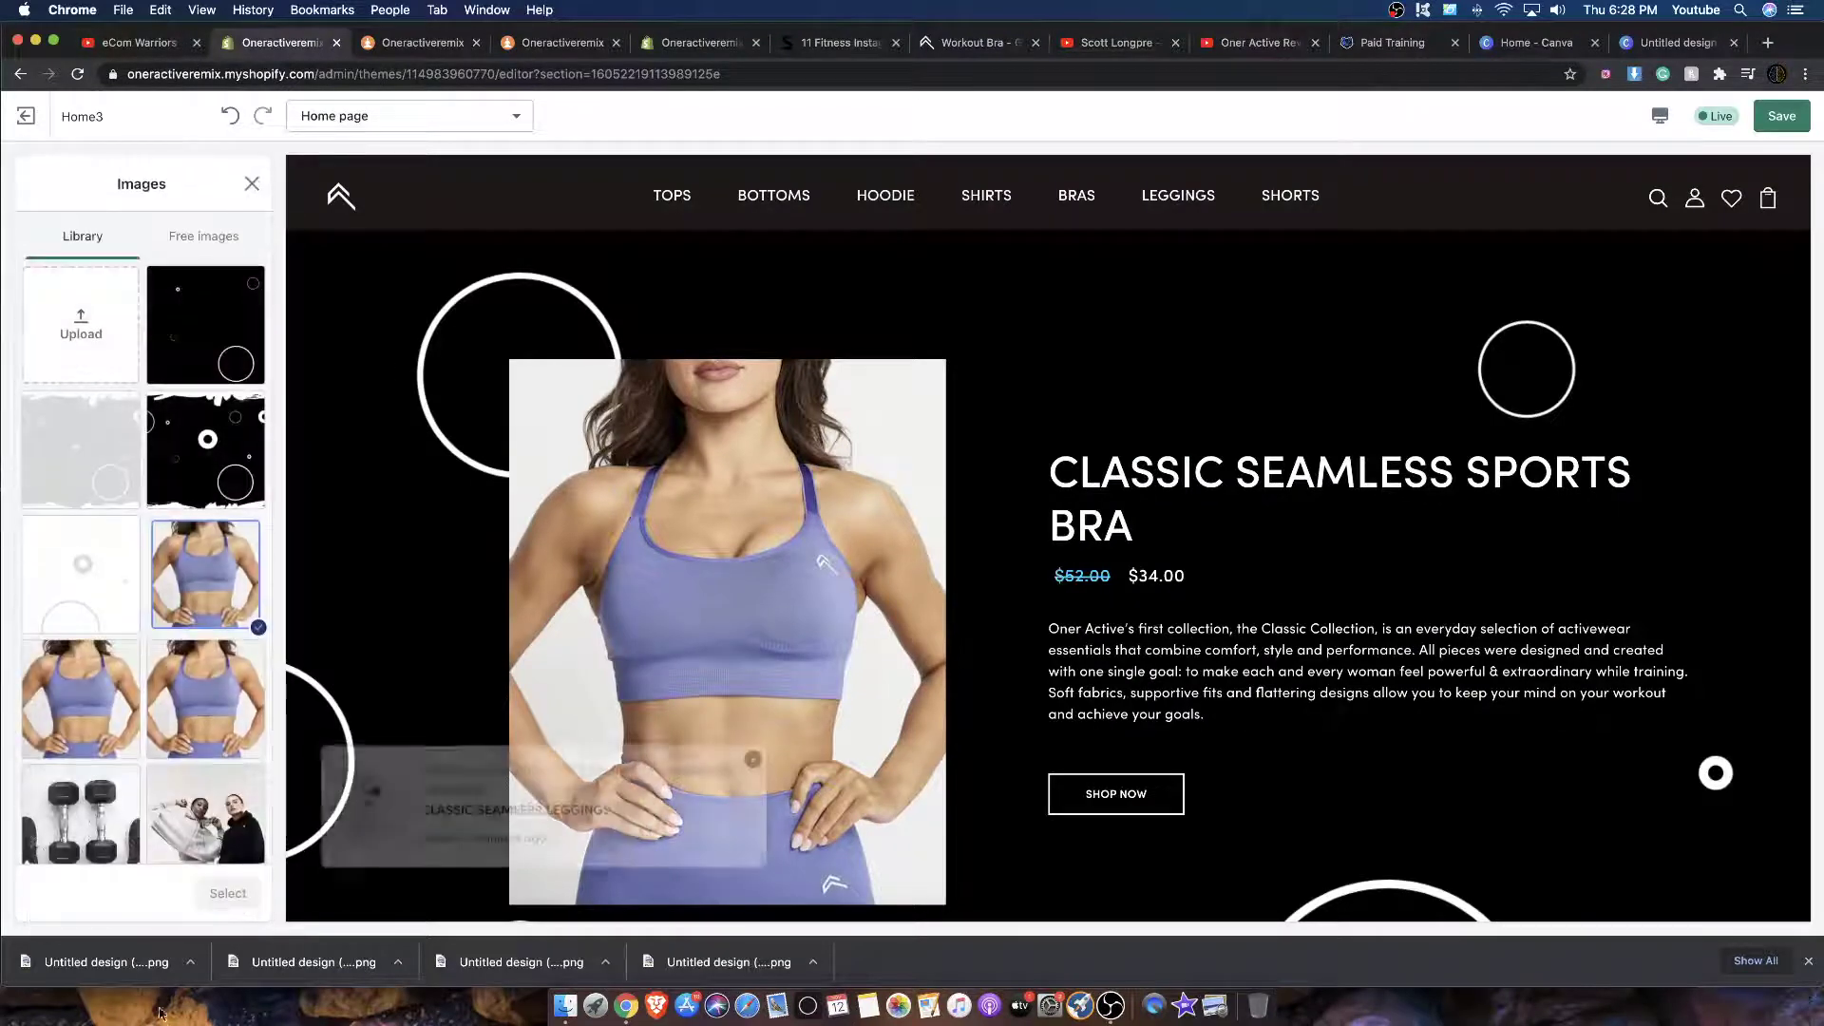
click(563, 1005)
drag(772, 274, 63, 301)
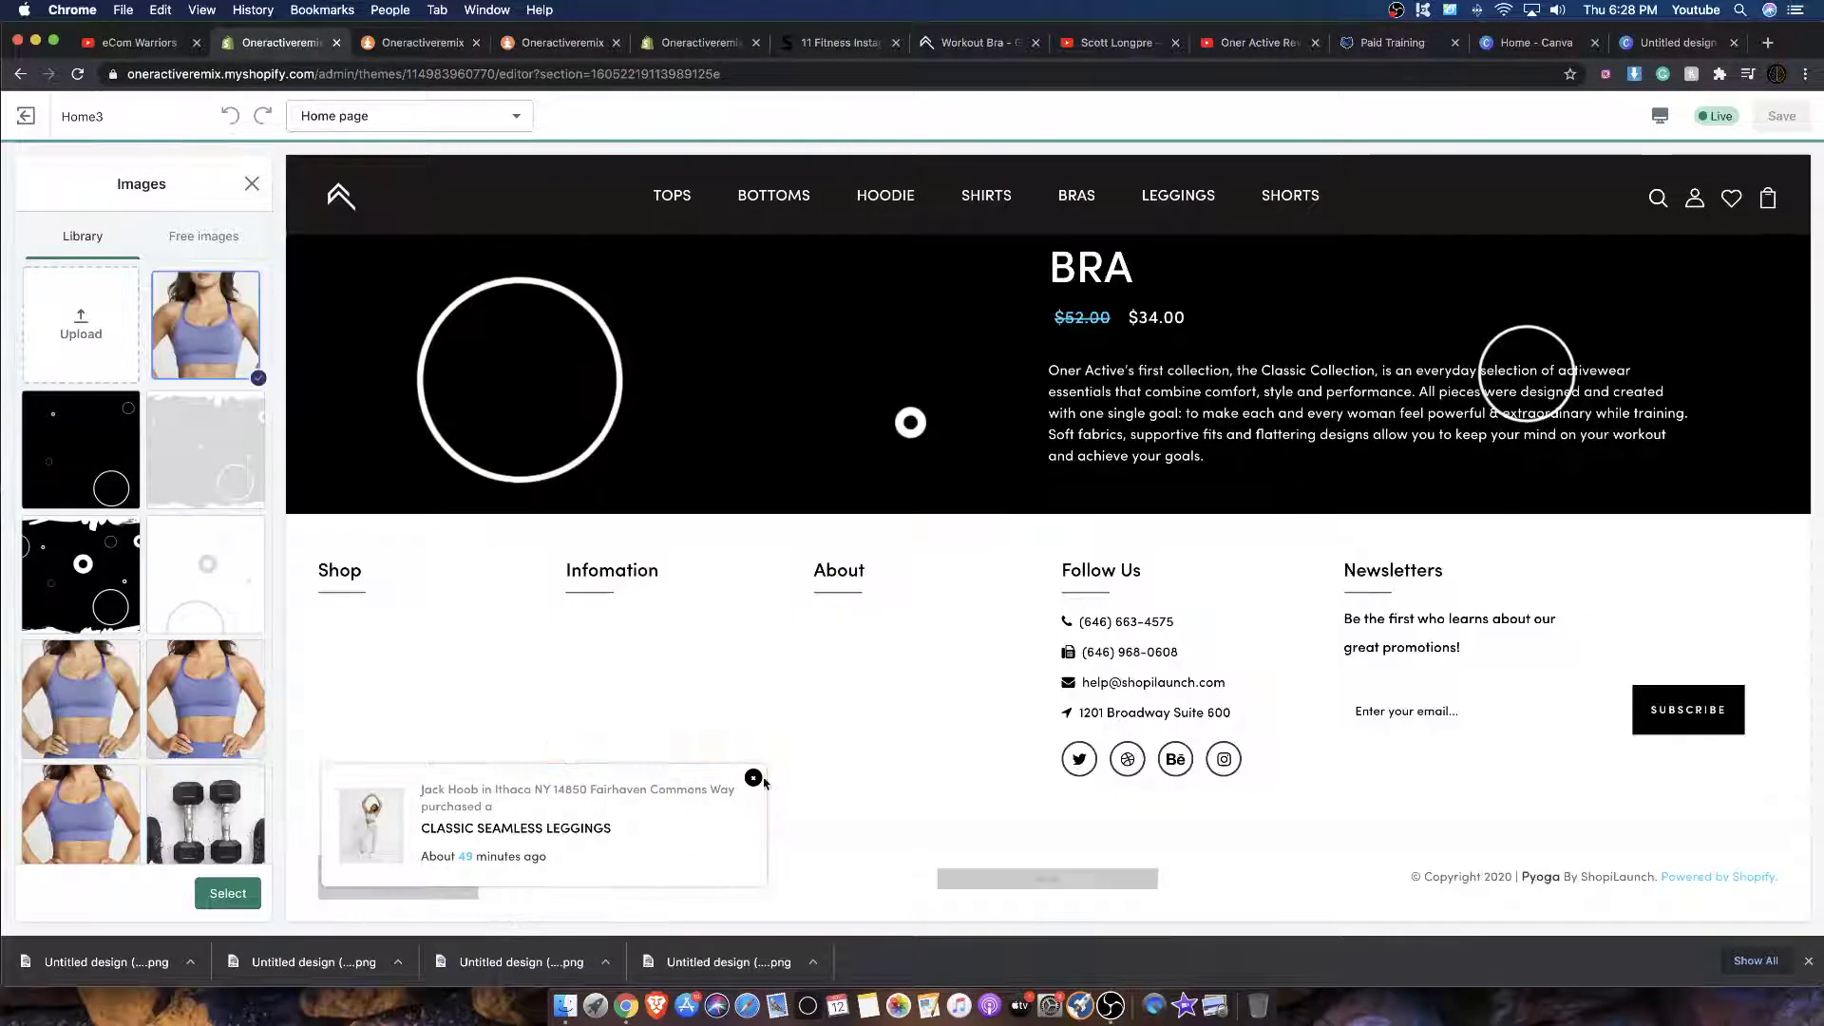
scroll(801, 568, down, 1)
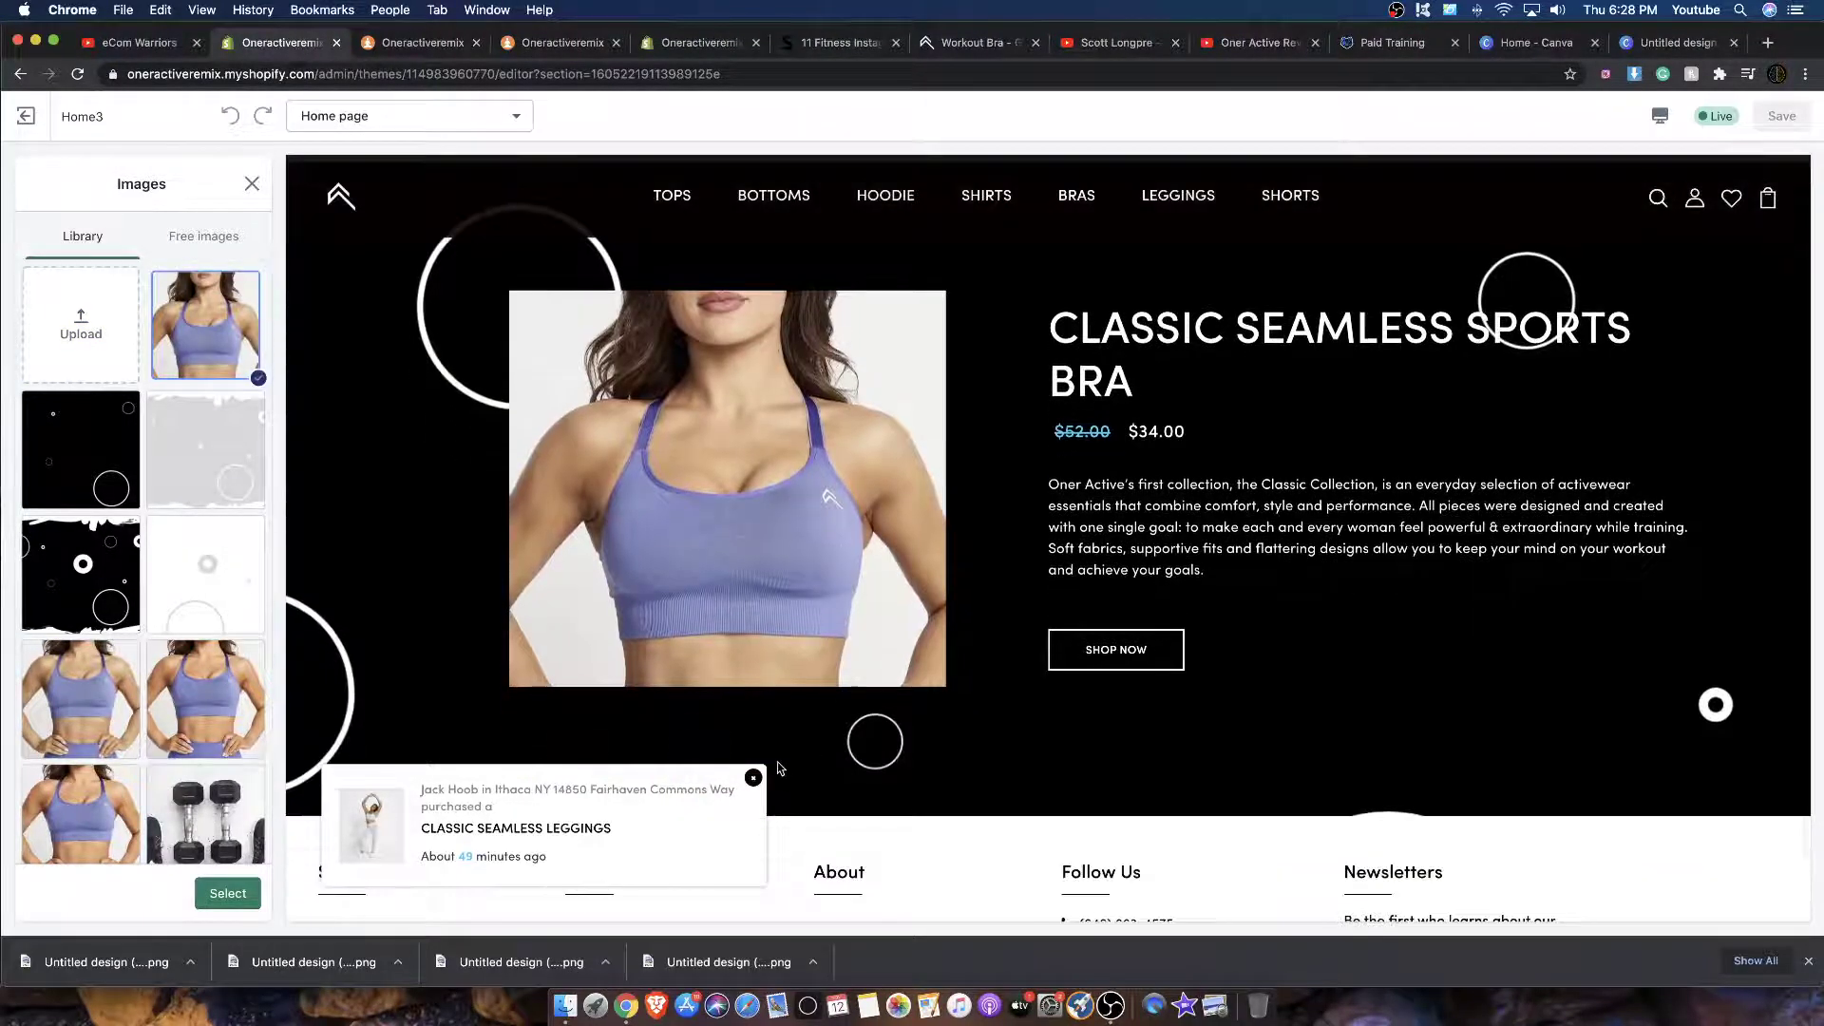
click(755, 779)
scroll(1507, 416, up, 1)
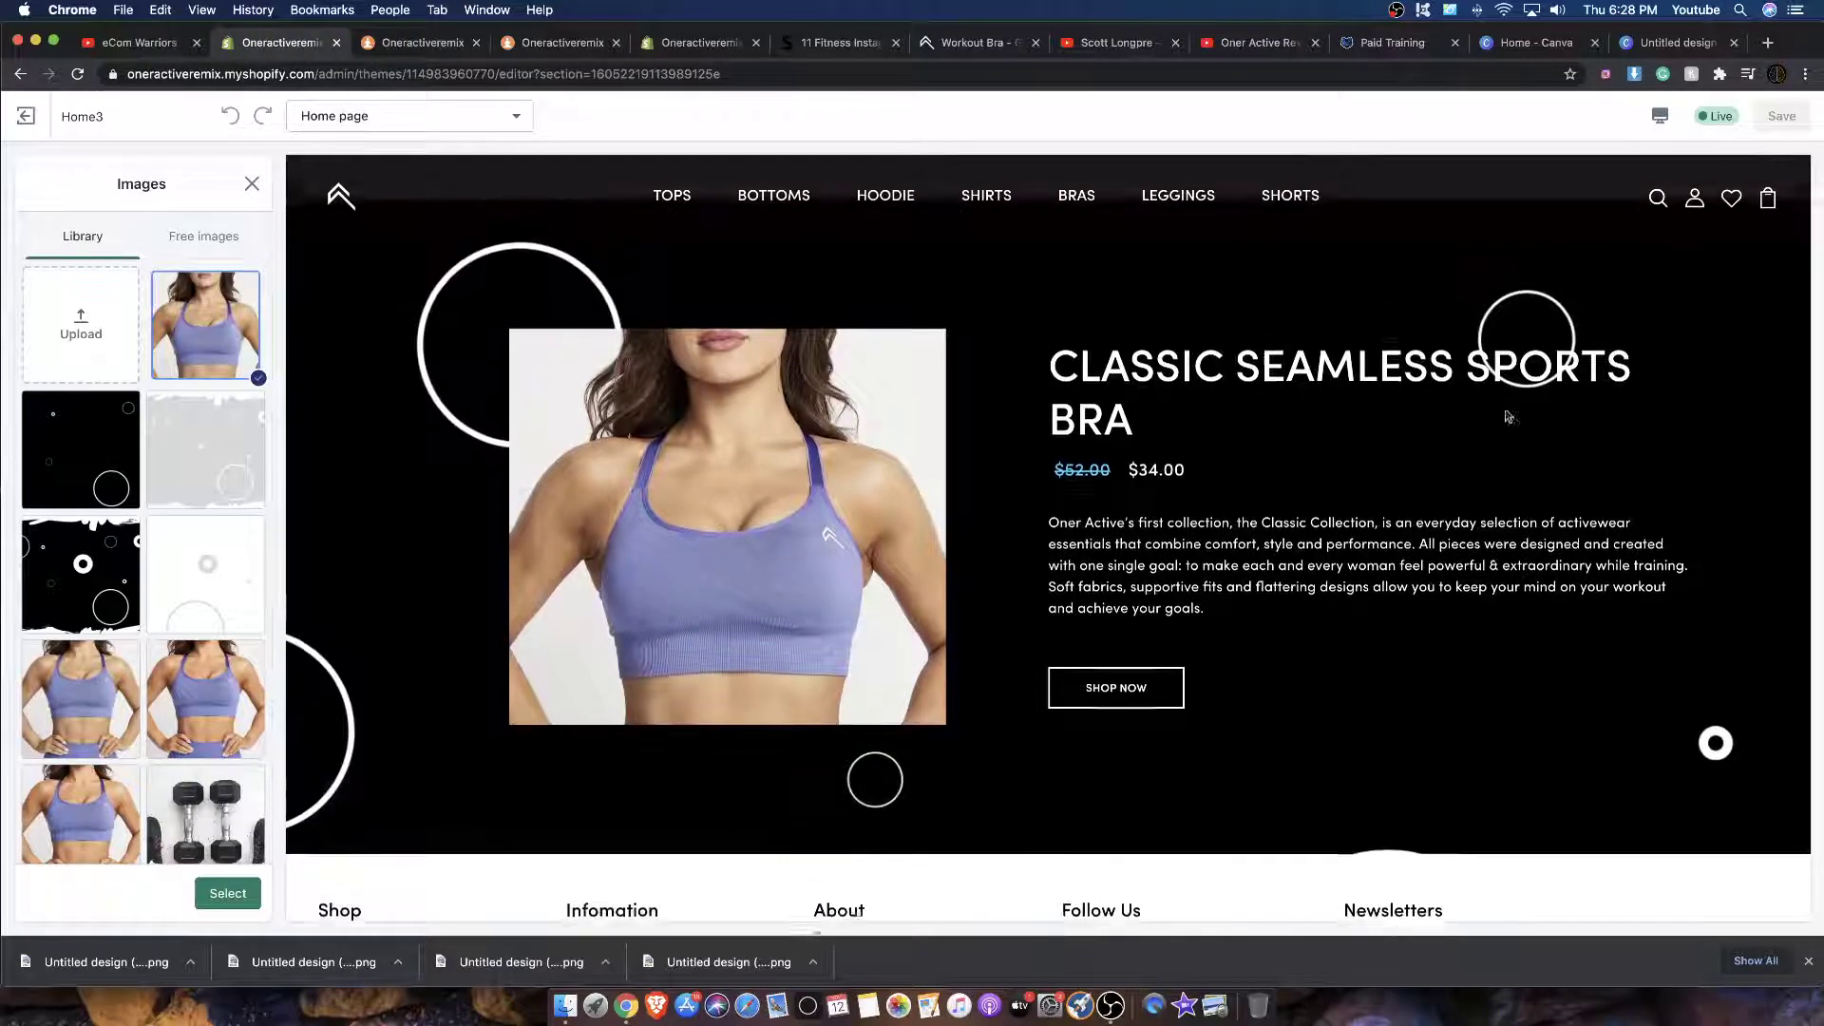
Step: Reopen the product image library and apply the newly uploaded bra screenshot to the Countdown V1 section
click(252, 183)
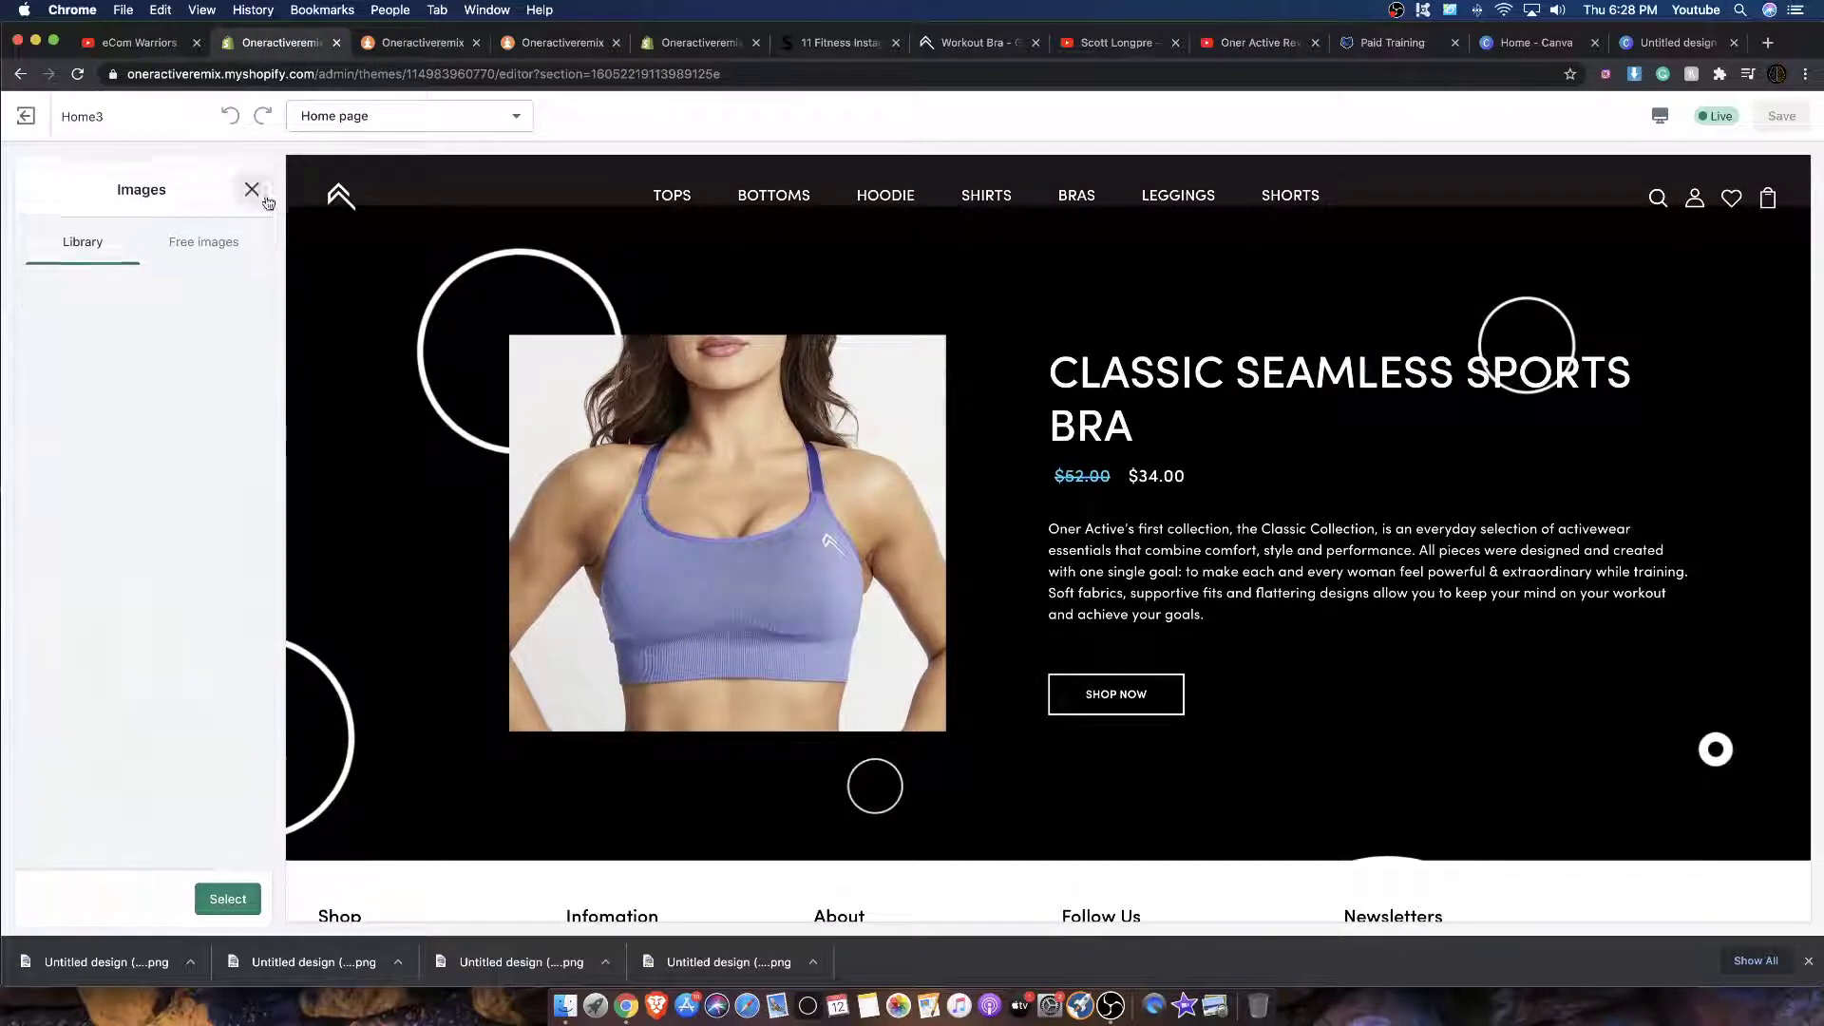
click(132, 689)
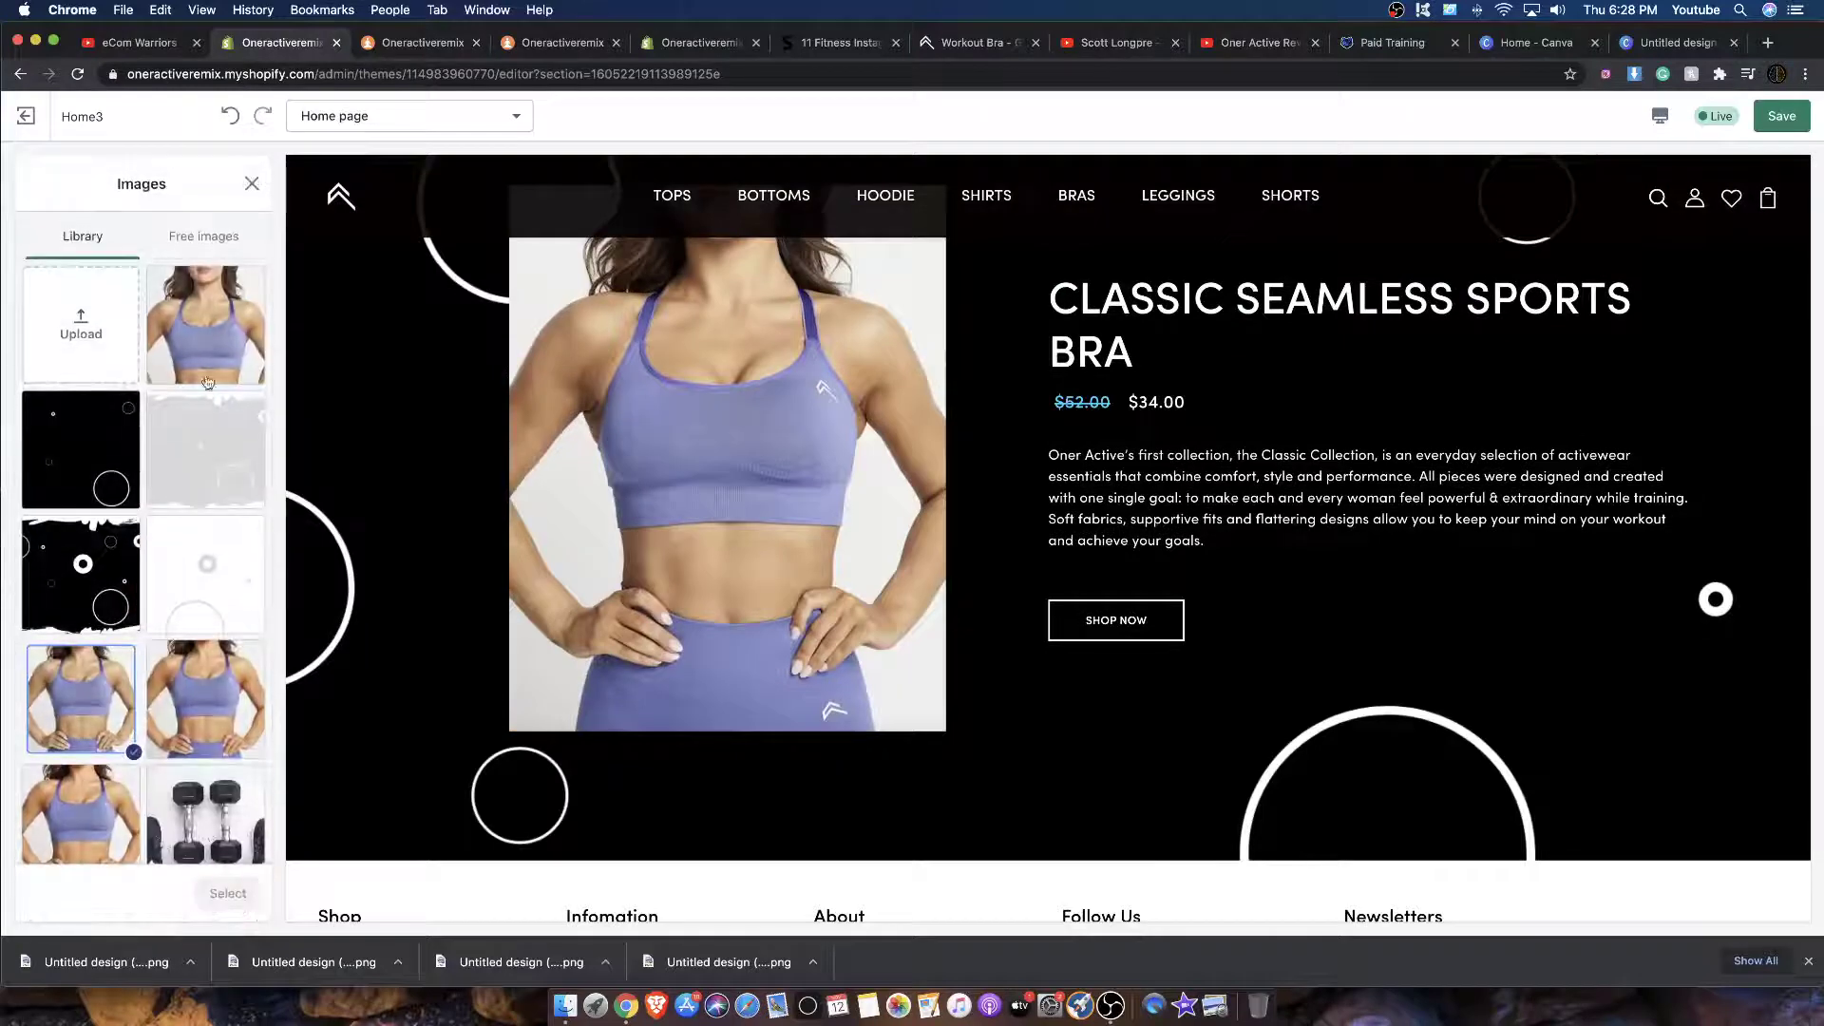
click(206, 324)
click(228, 894)
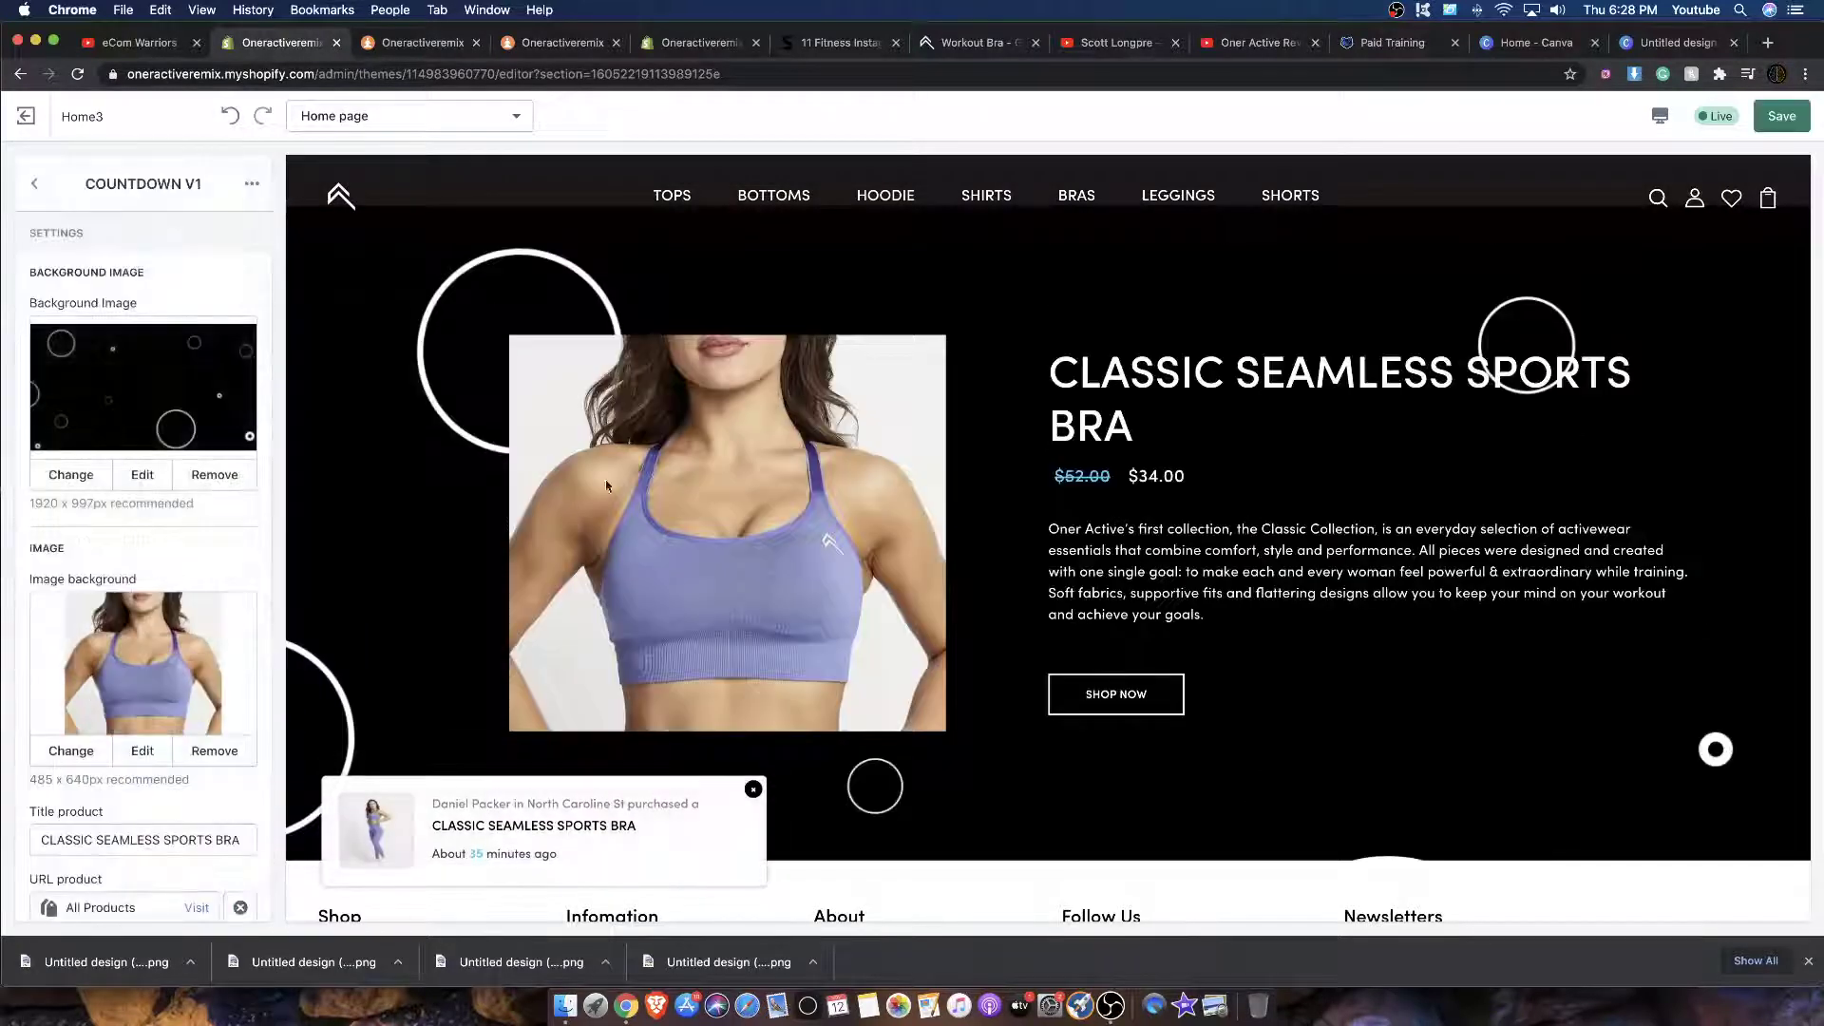
Step: Review the remaining Countdown V1 settings, from the countdown time and button options to the section margins
scroll(211, 897, down, 10)
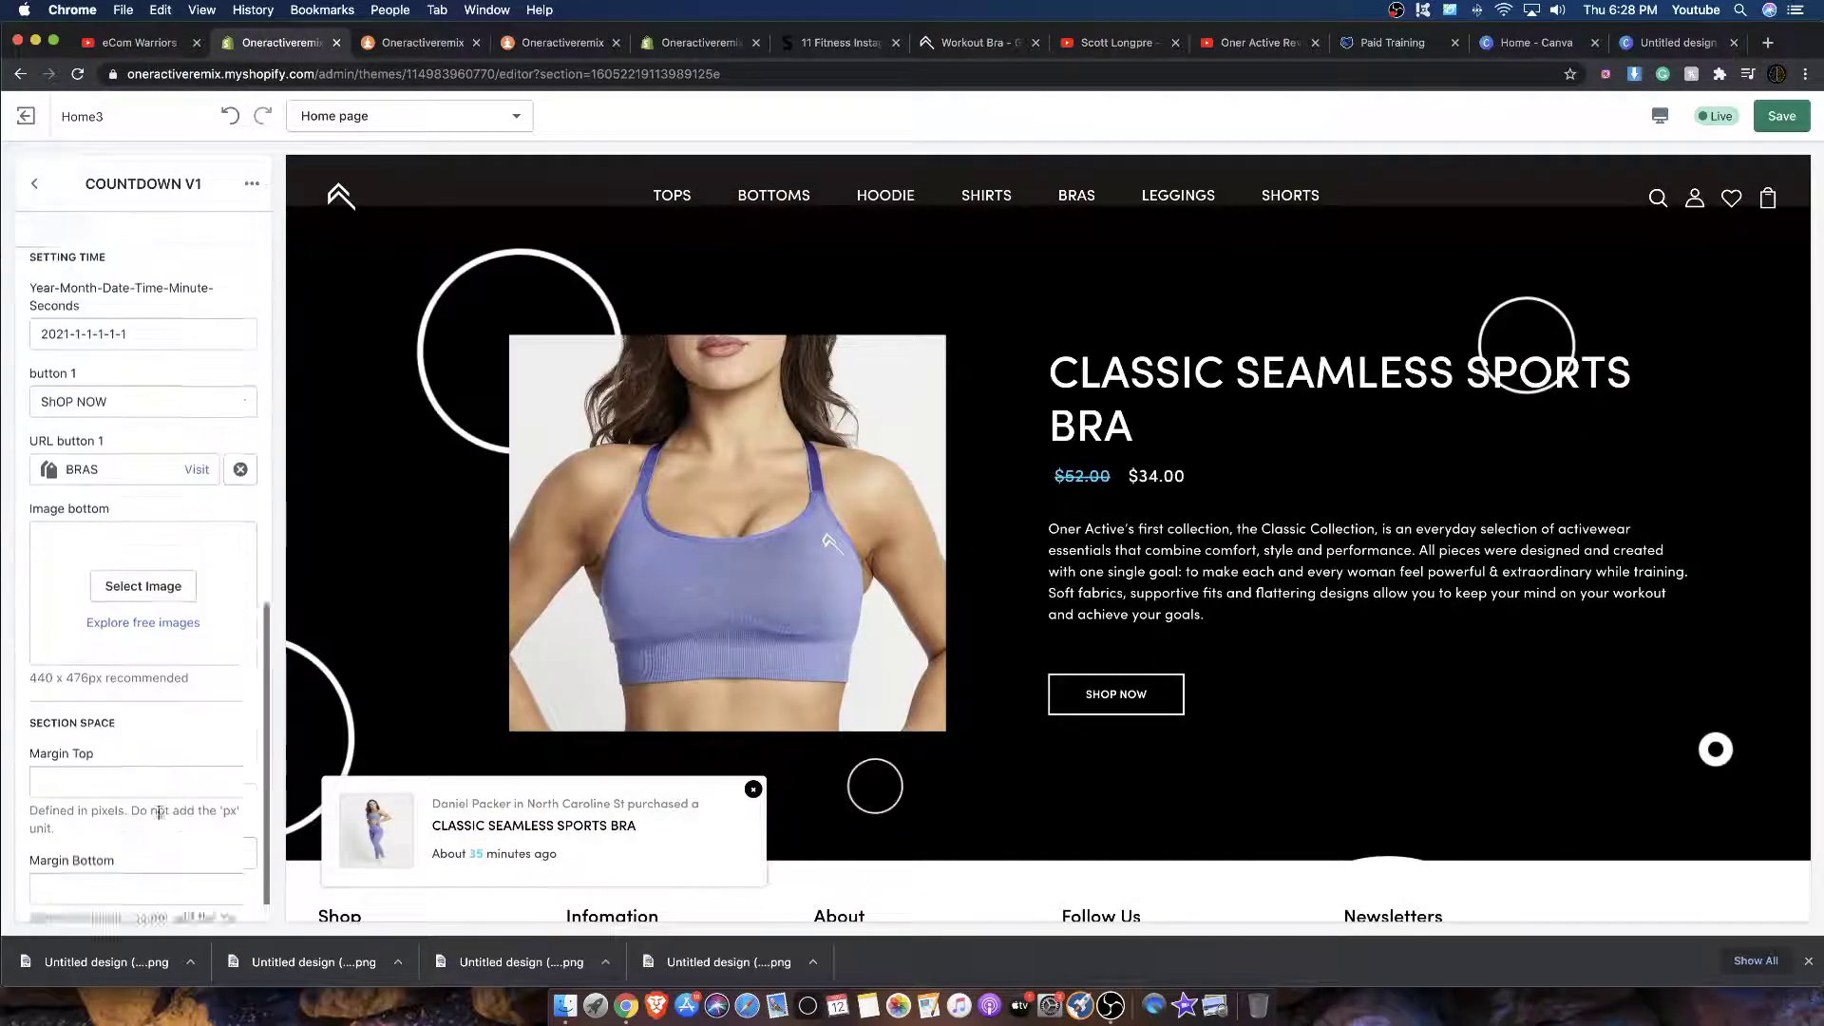
scroll(145, 797, up, 5)
scroll(144, 797, down, 5)
scroll(665, 550, up, 1)
scroll(532, 466, down, 1)
scroll(1556, 309, up, 2)
scroll(904, 436, down, 1)
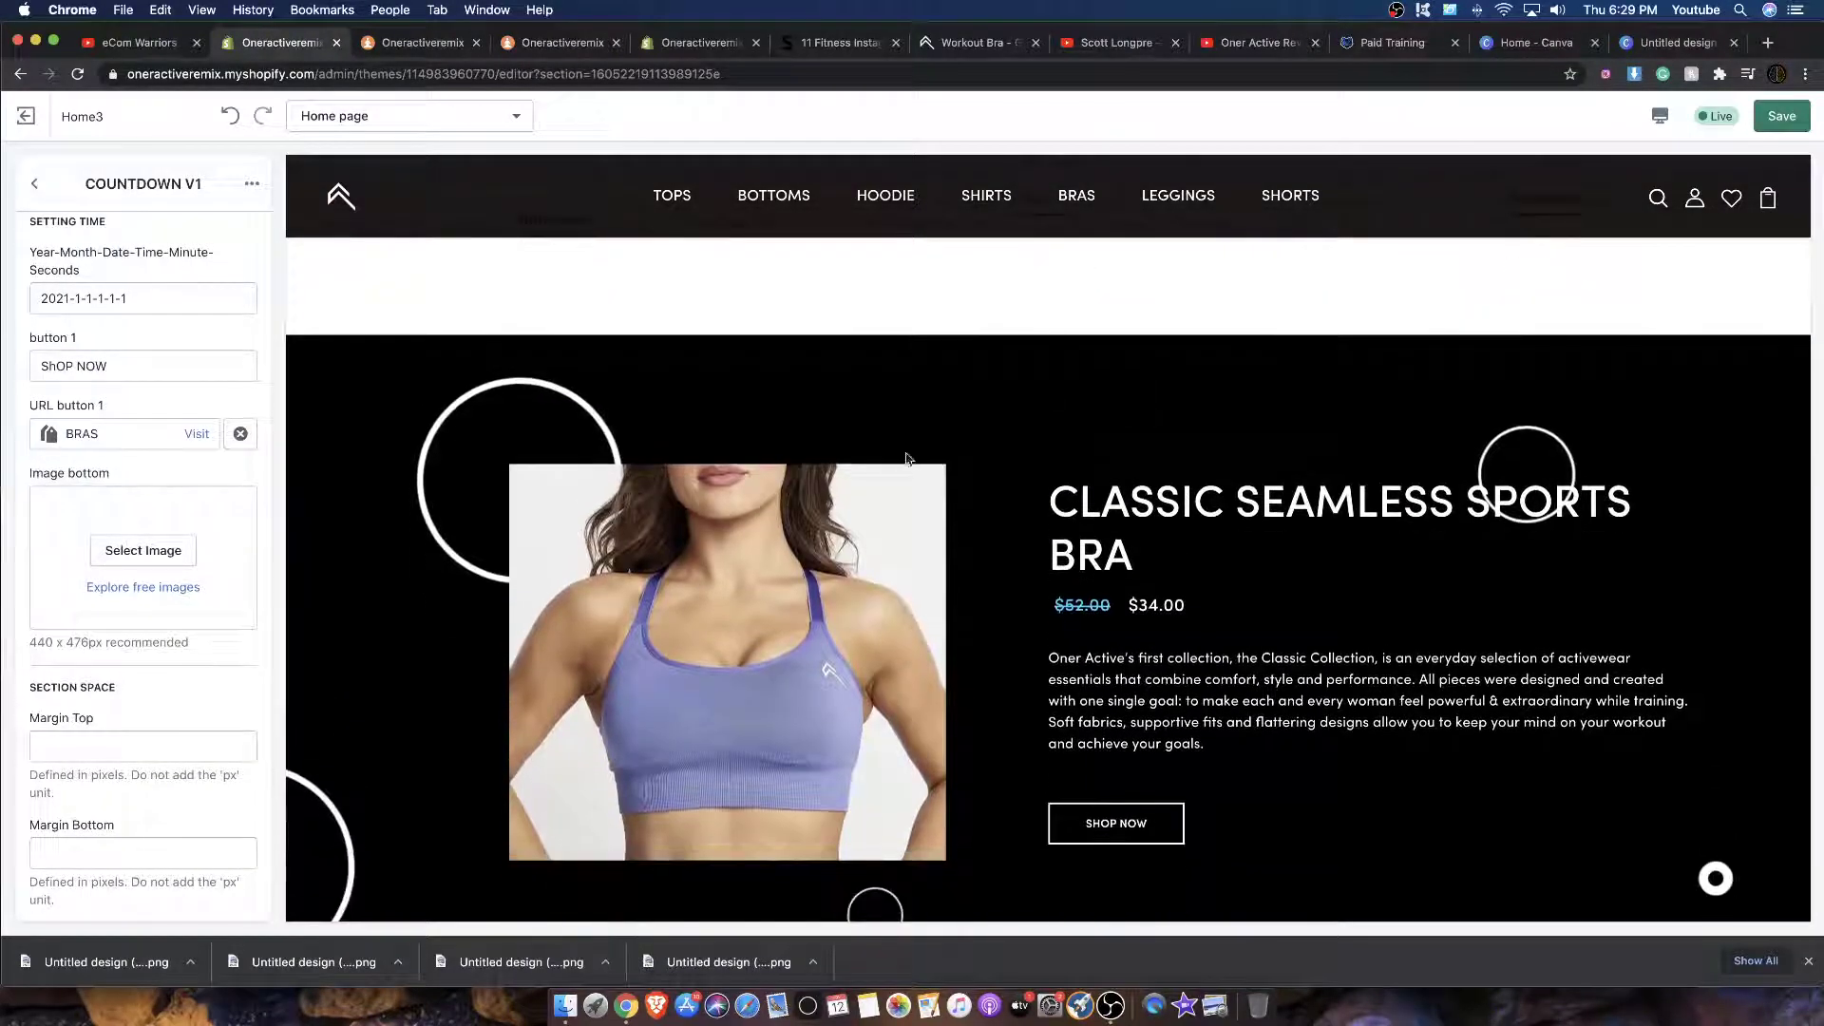
Step: Save the Countdown V1 changes, close the browser's downloads bar, and review the section together with the news posts above it
scroll(1140, 387, down, 1)
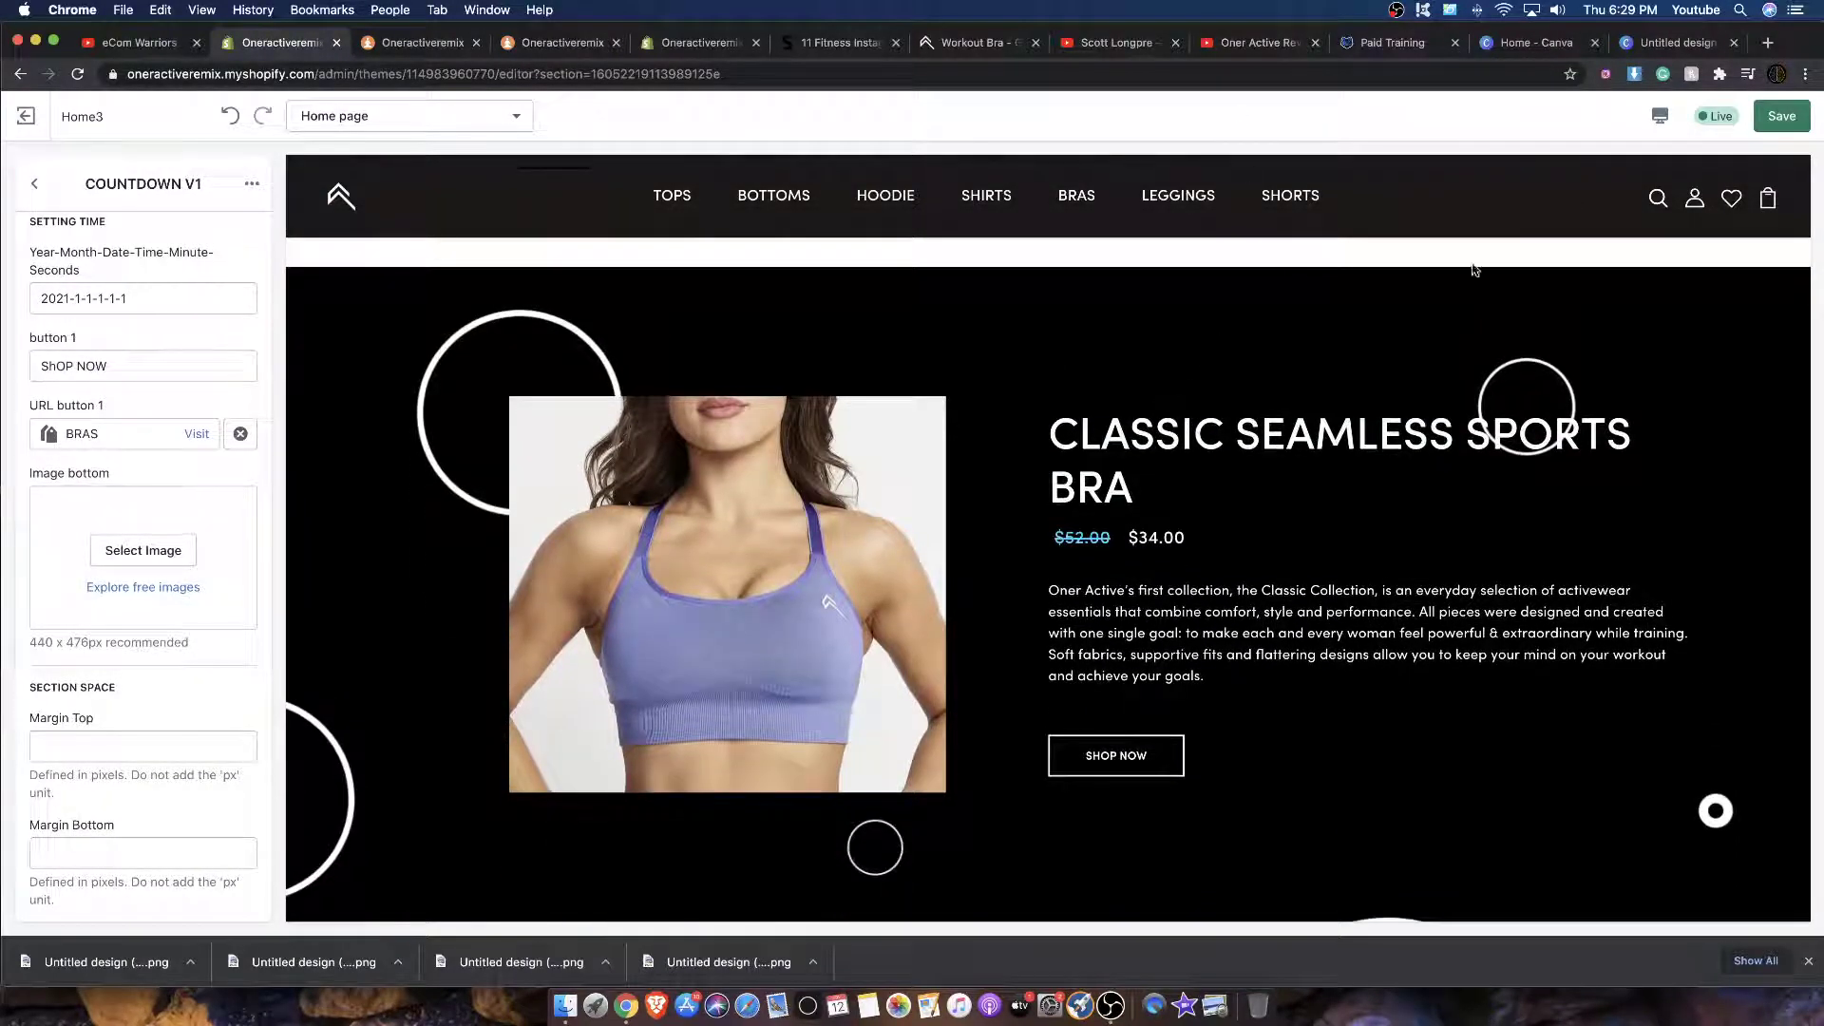
scroll(1083, 529, down, 1)
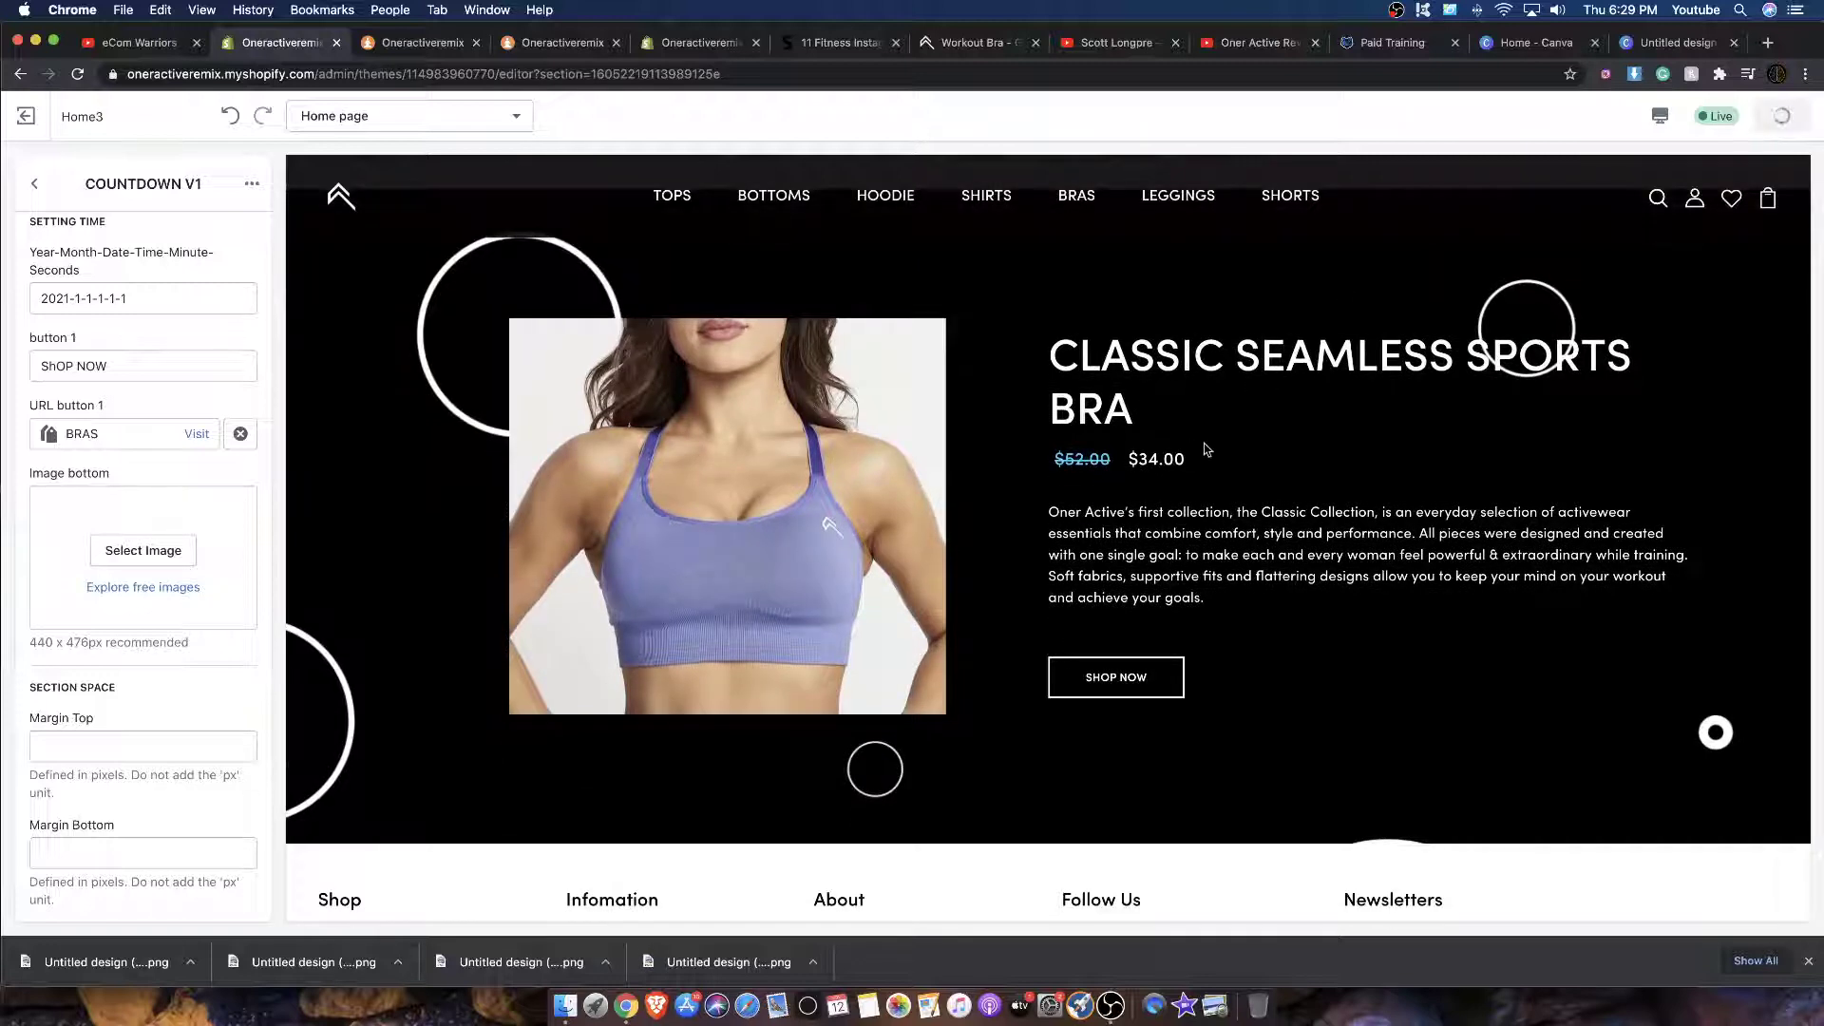
scroll(533, 285, up, 3)
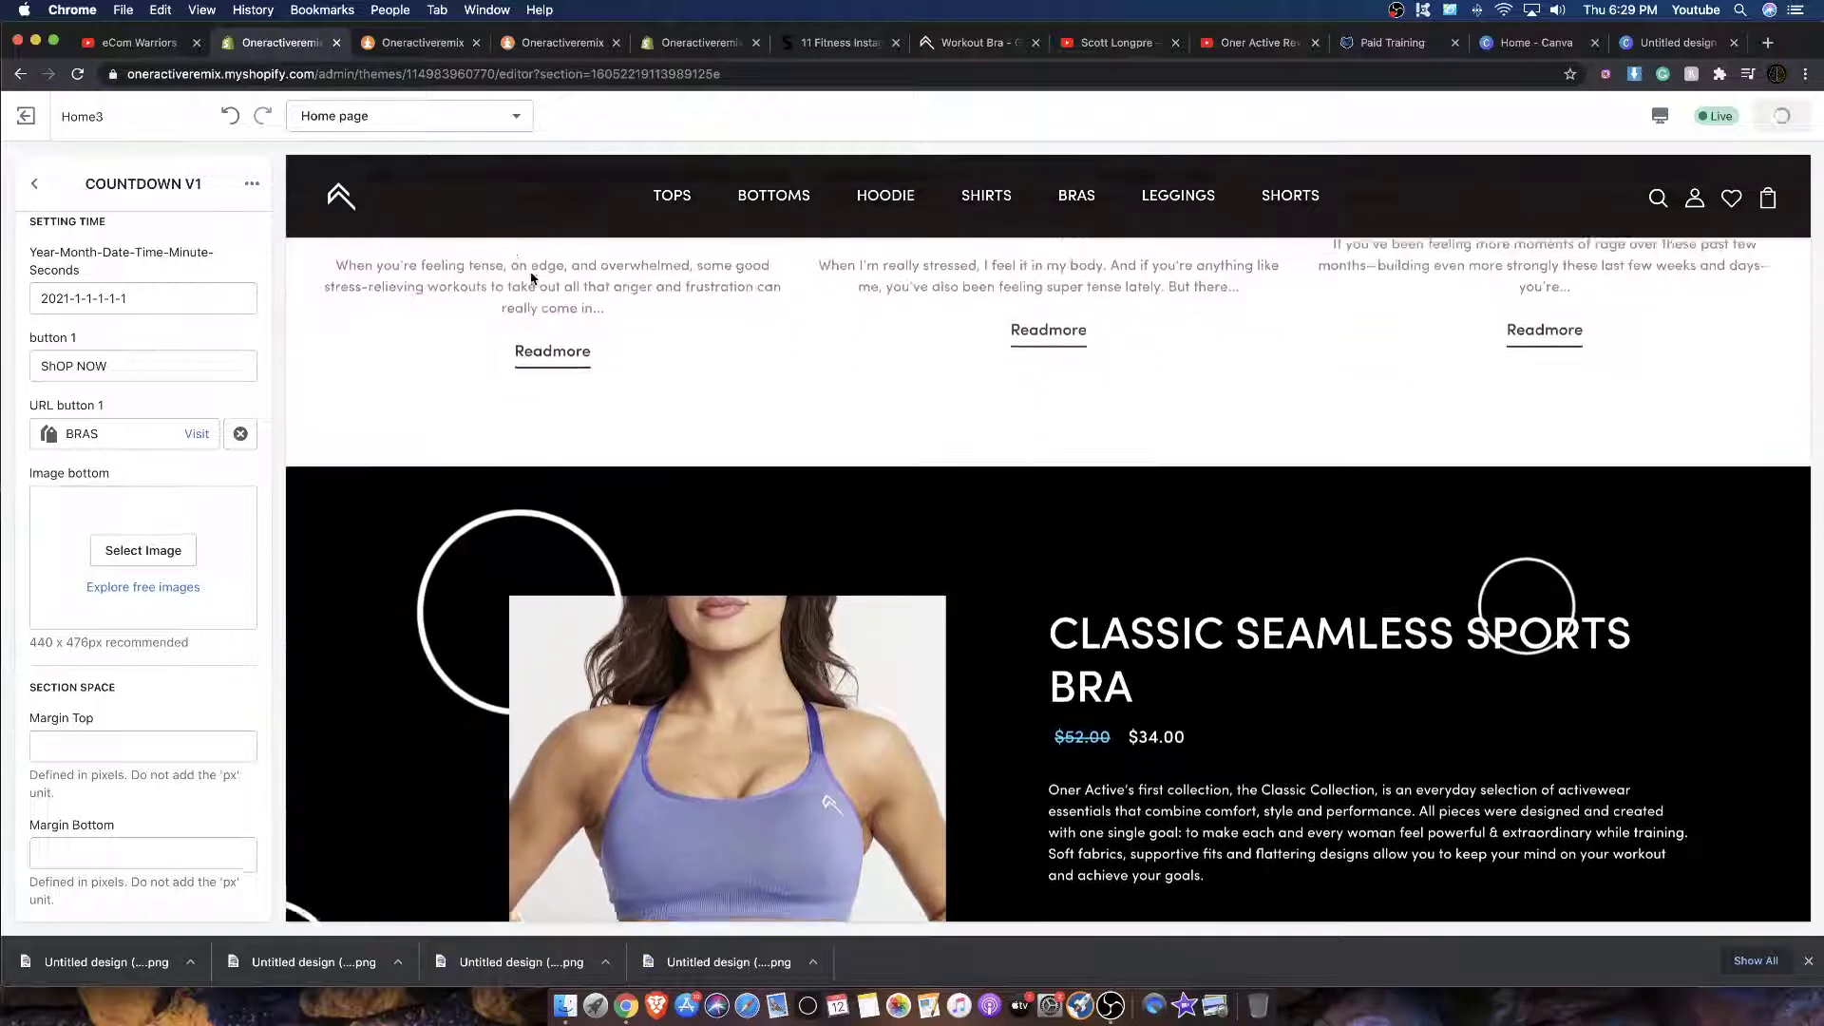
click(1806, 961)
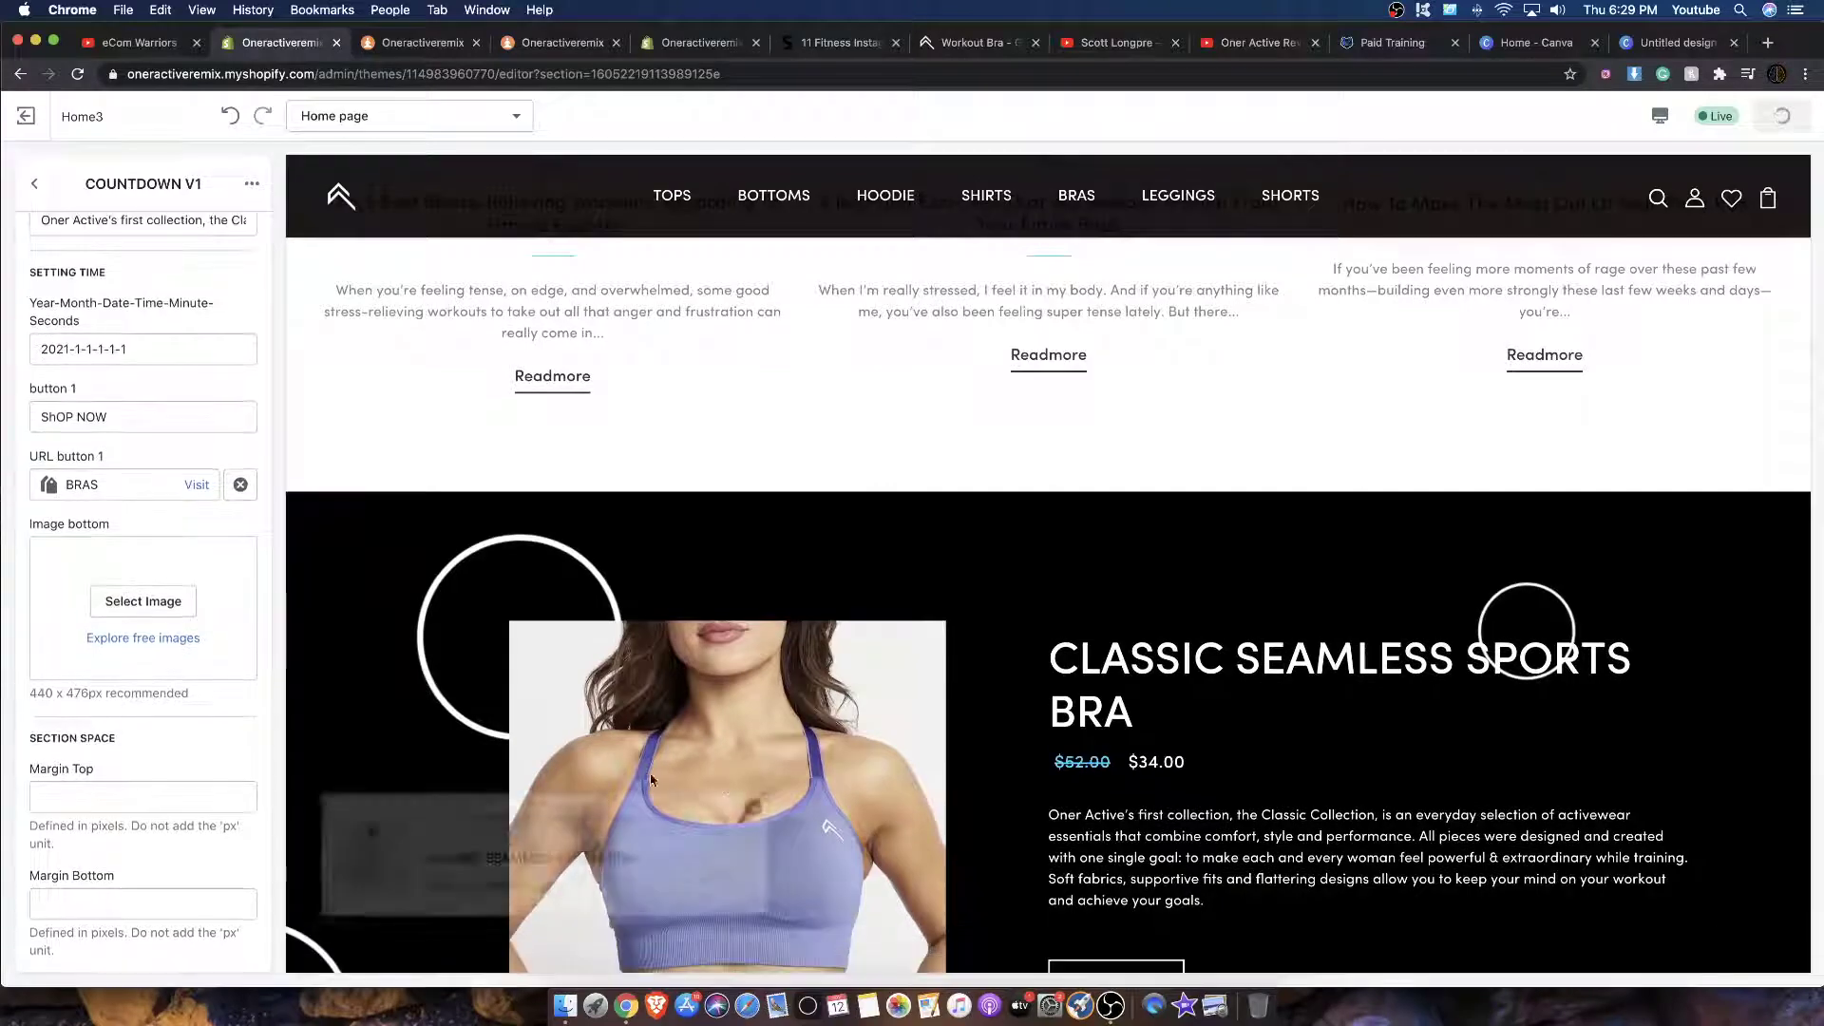
scroll(1140, 570, down, 4)
scroll(751, 505, up, 5)
scroll(751, 506, up, 3)
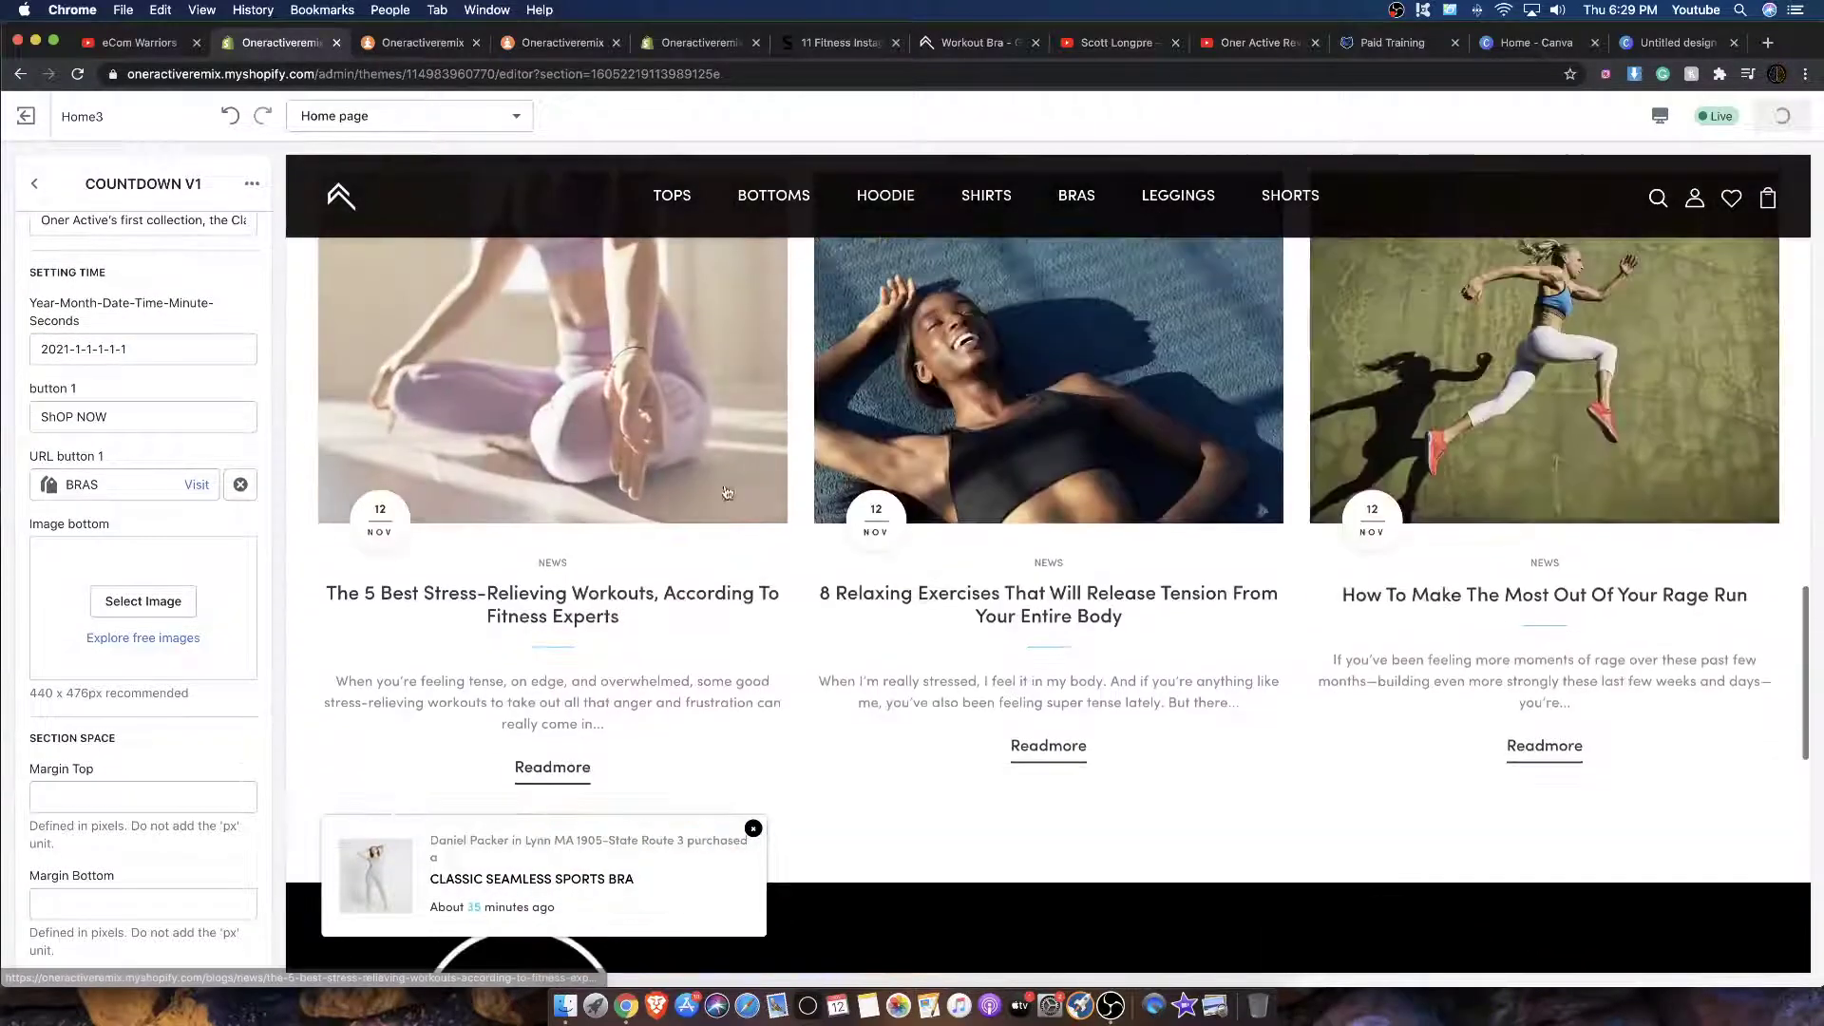
Step: Return to the home page's section list and move the COUNTDOWN V1 section above News
click(34, 183)
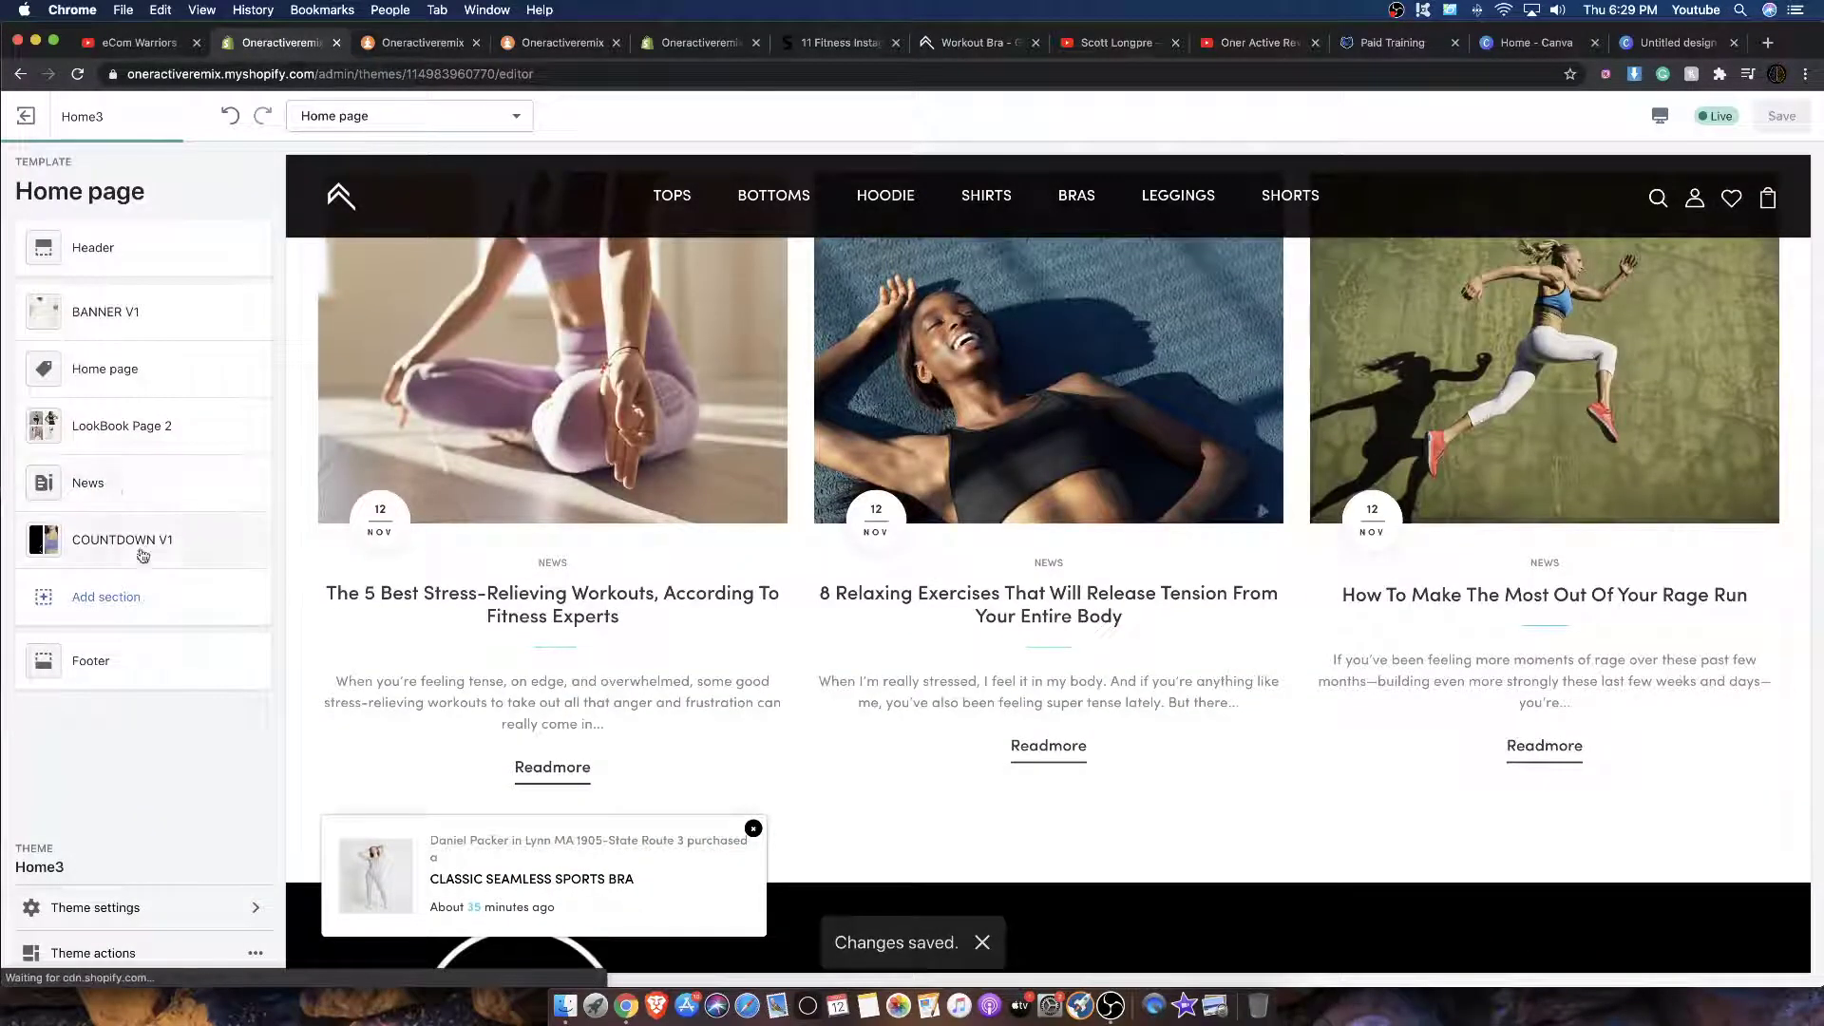
drag(147, 491, 143, 541)
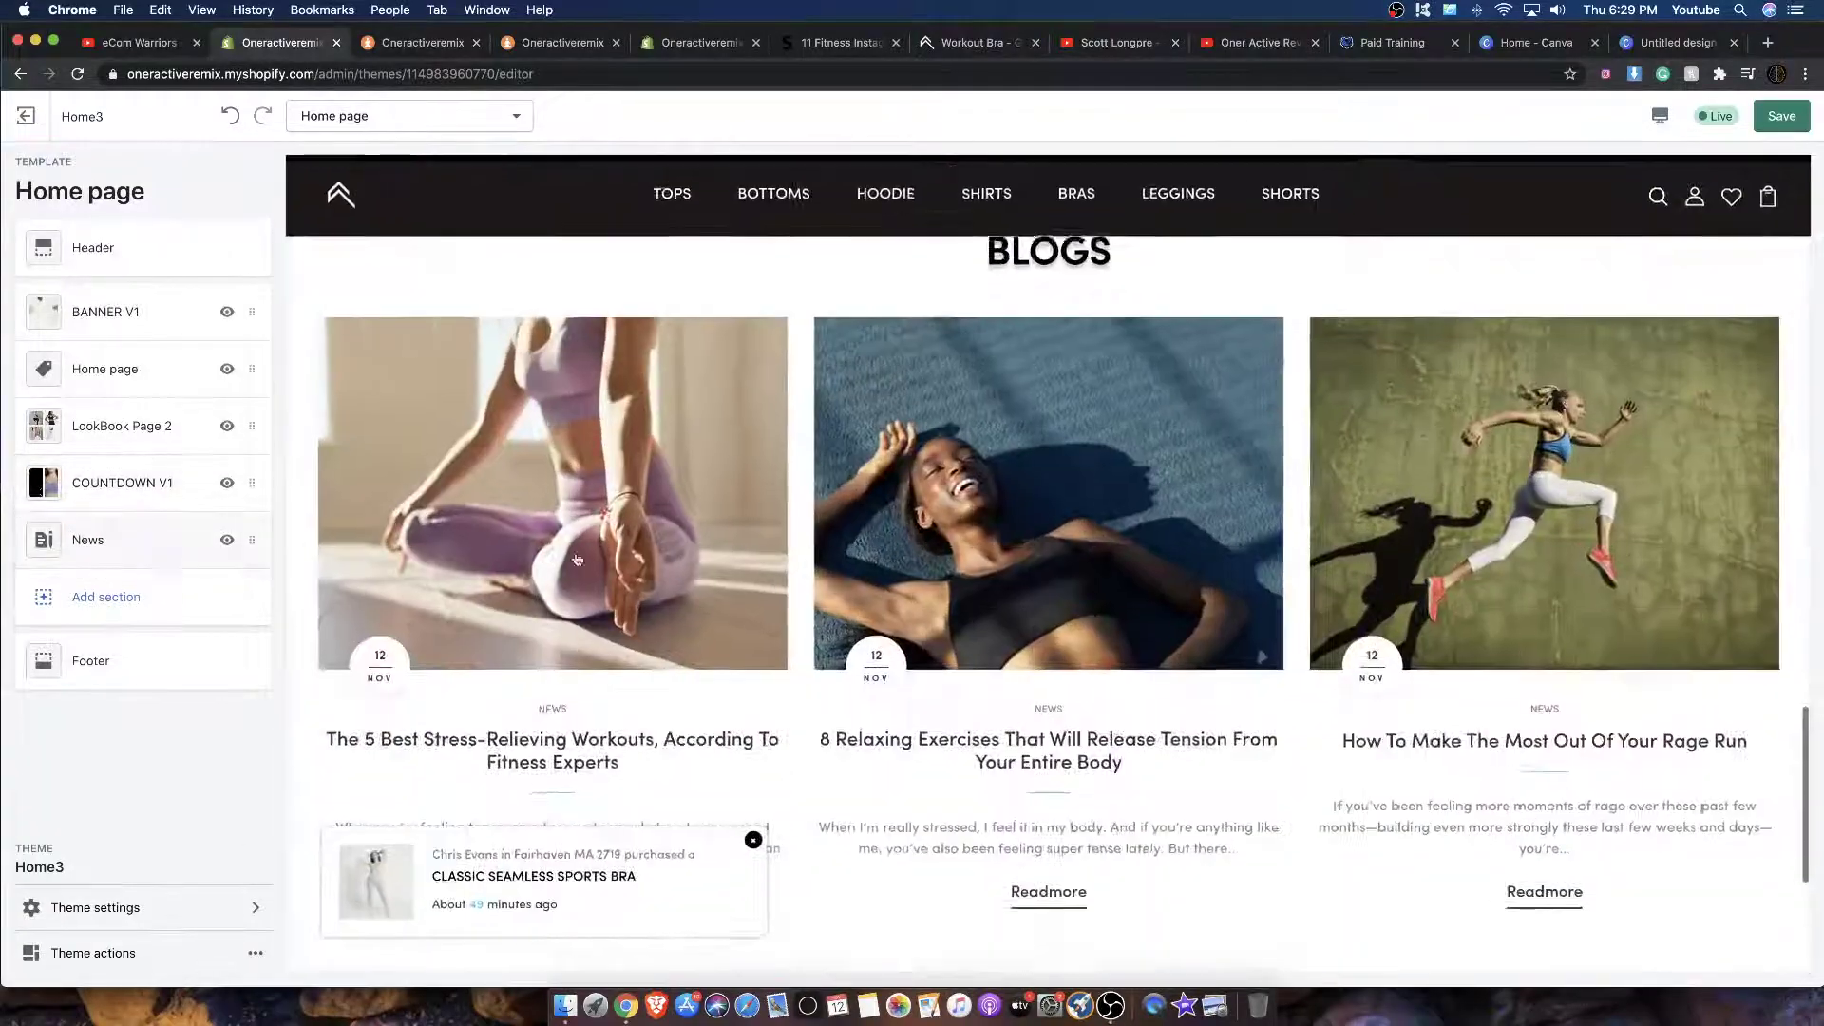
scroll(1000, 540, up, 5)
scroll(1001, 540, up, 2)
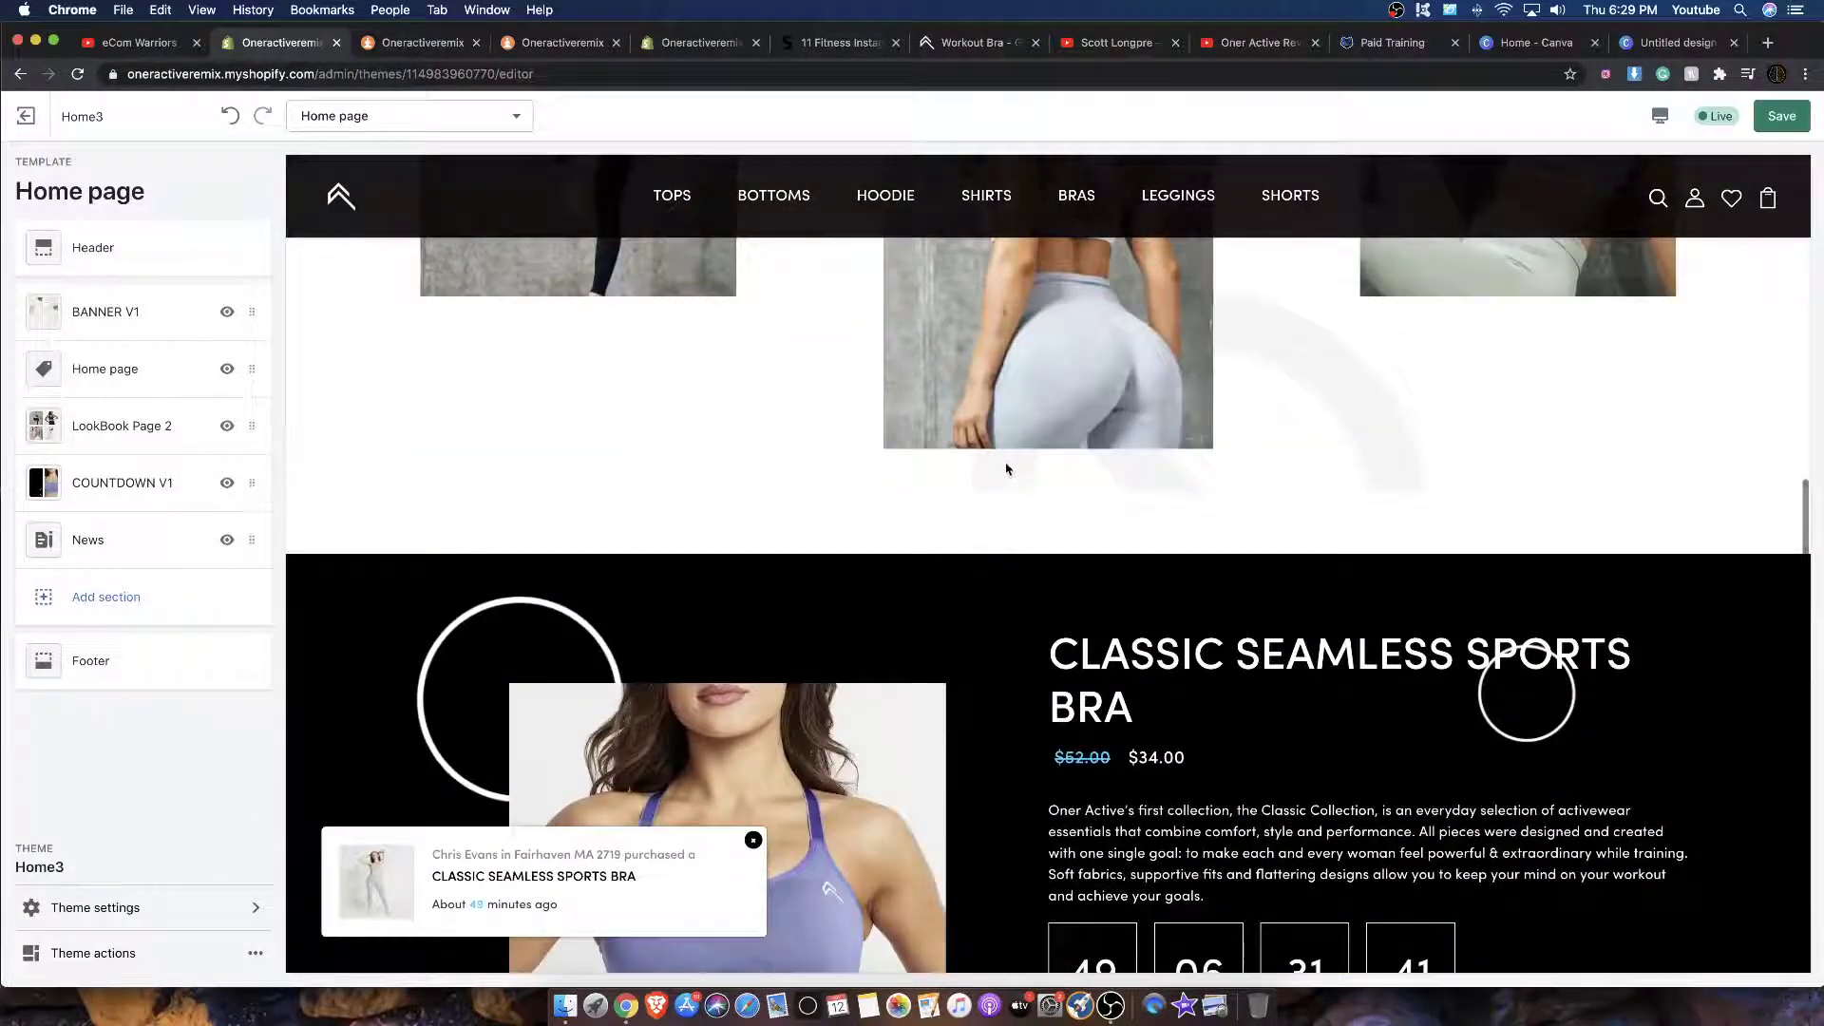
scroll(1025, 455, down, 10)
scroll(1017, 456, up, 6)
Step: Add the List Collection section to the home page after previewing it
click(145, 608)
scroll(114, 751, down, 10)
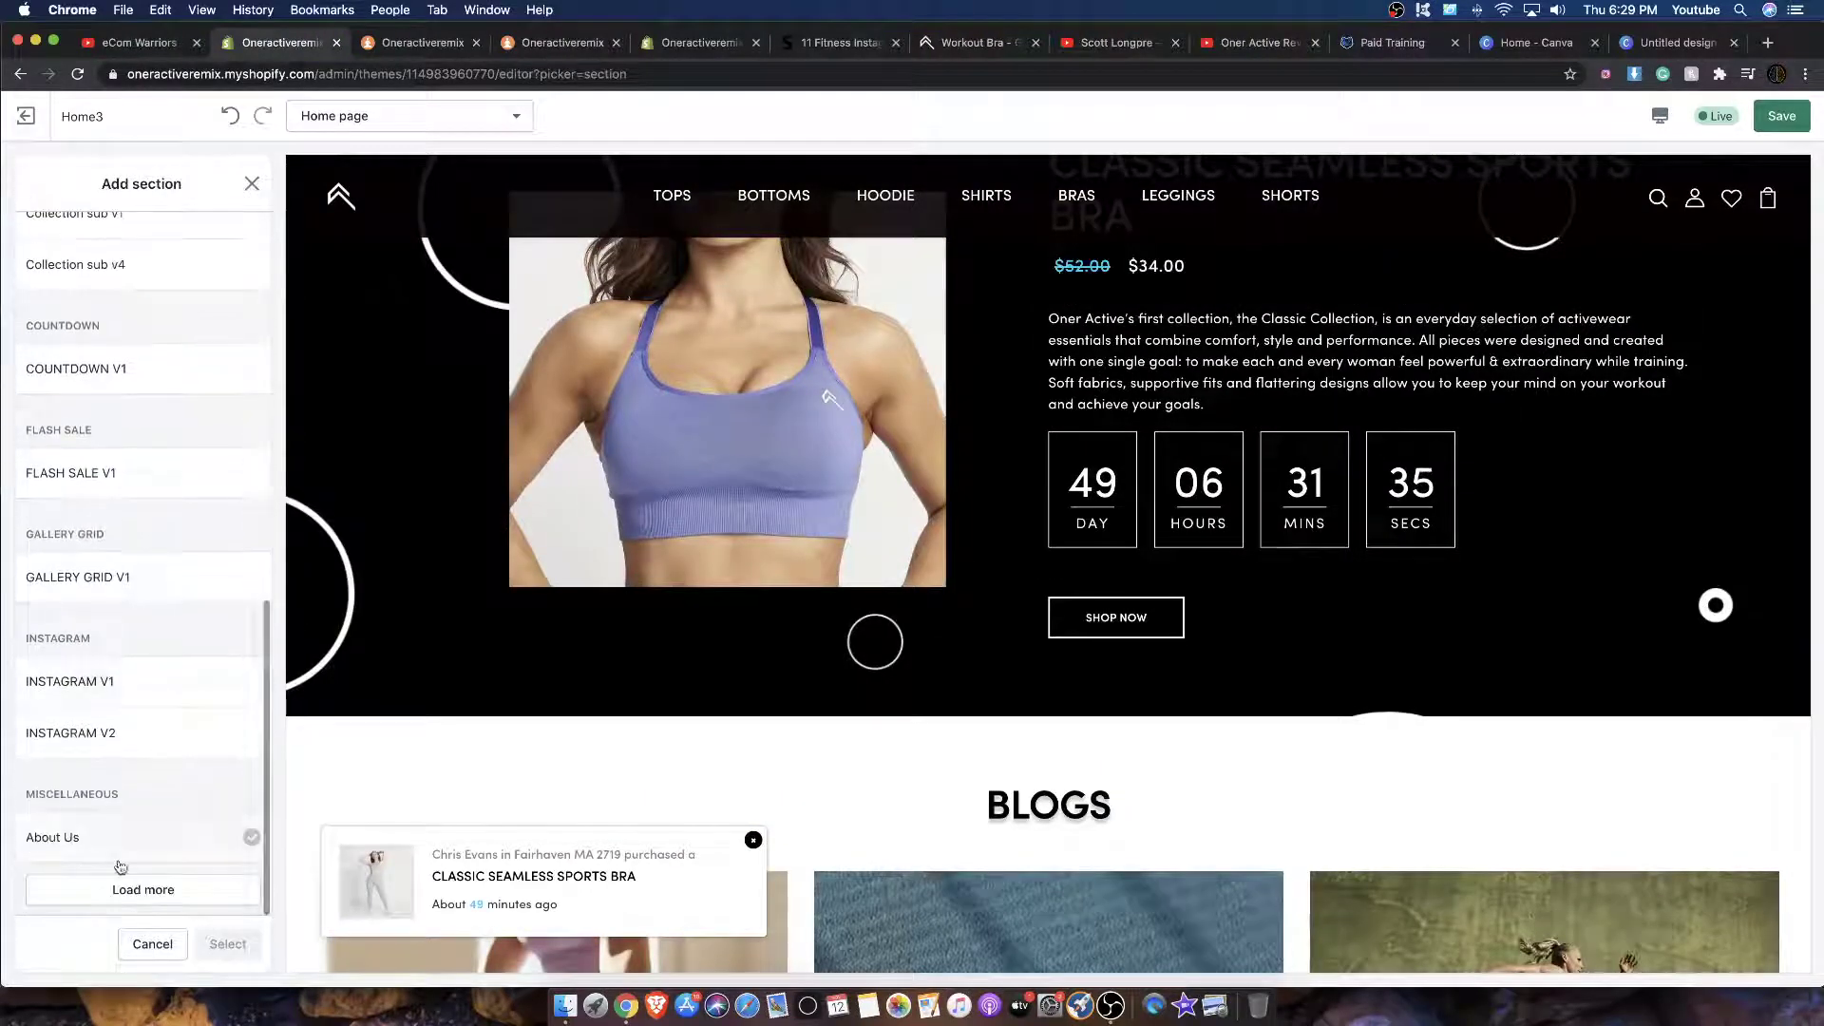
click(131, 888)
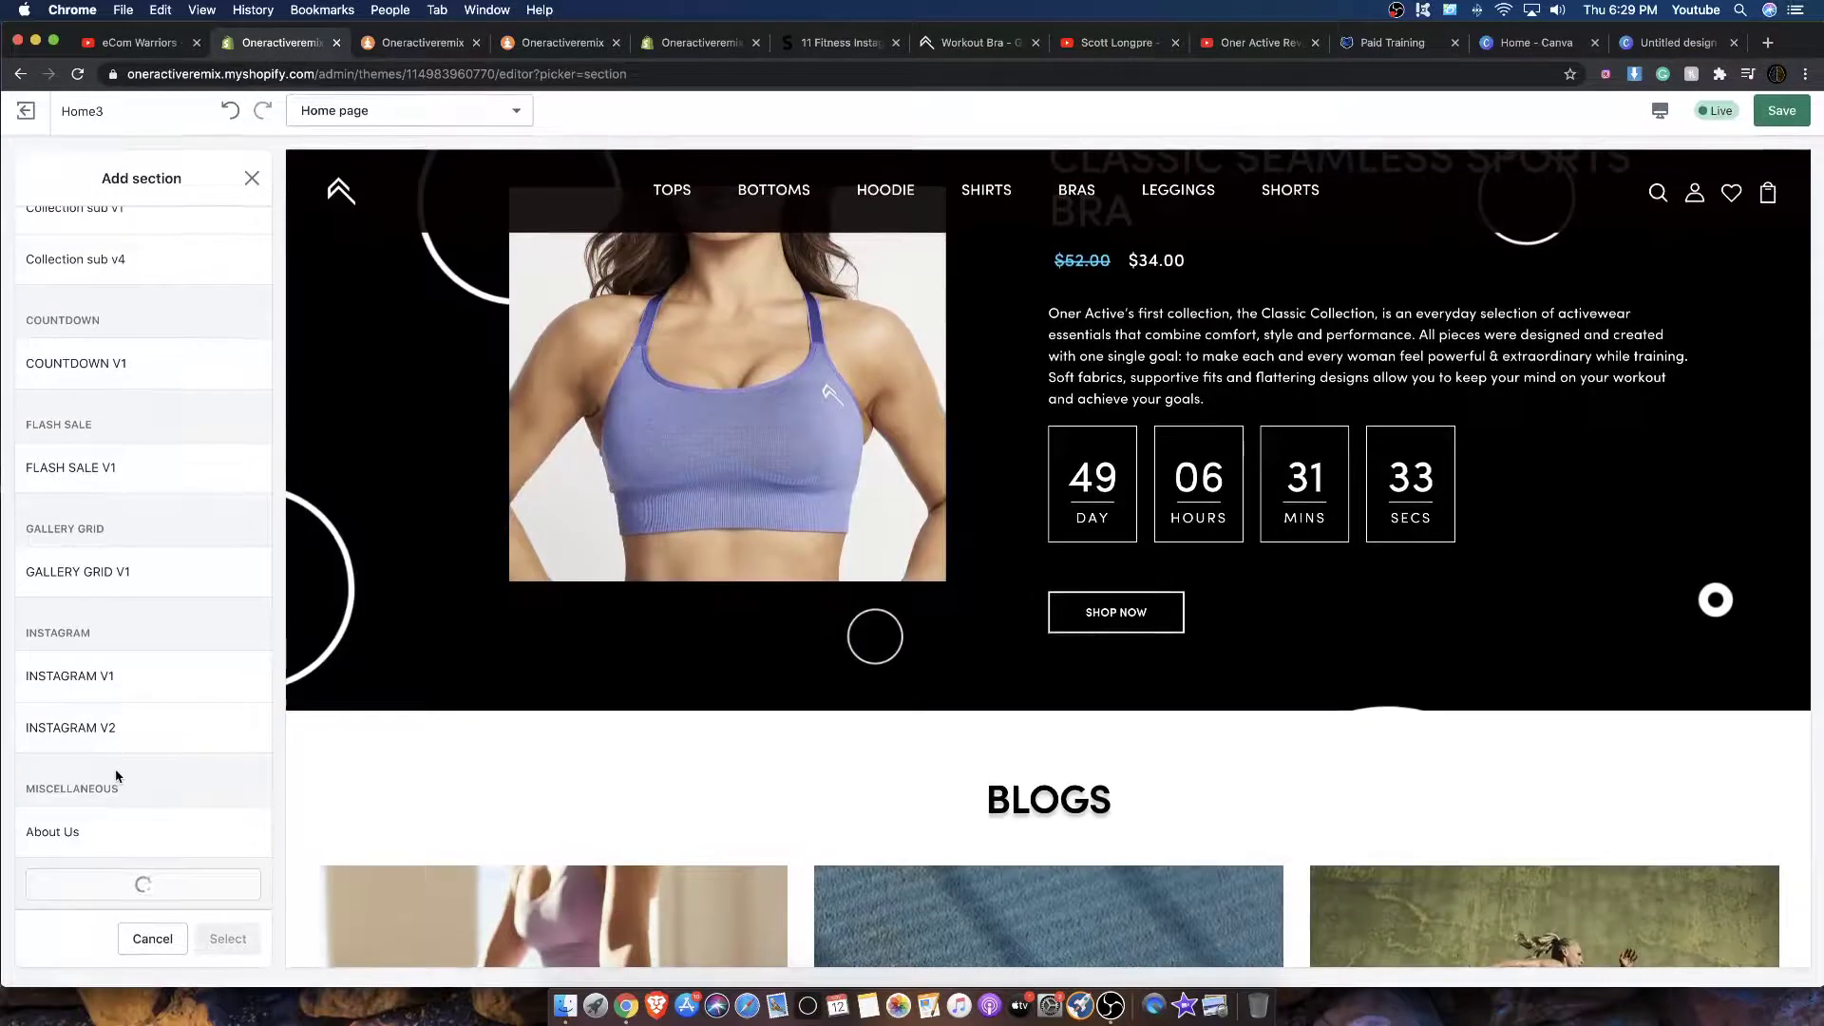
scroll(131, 798, down, 5)
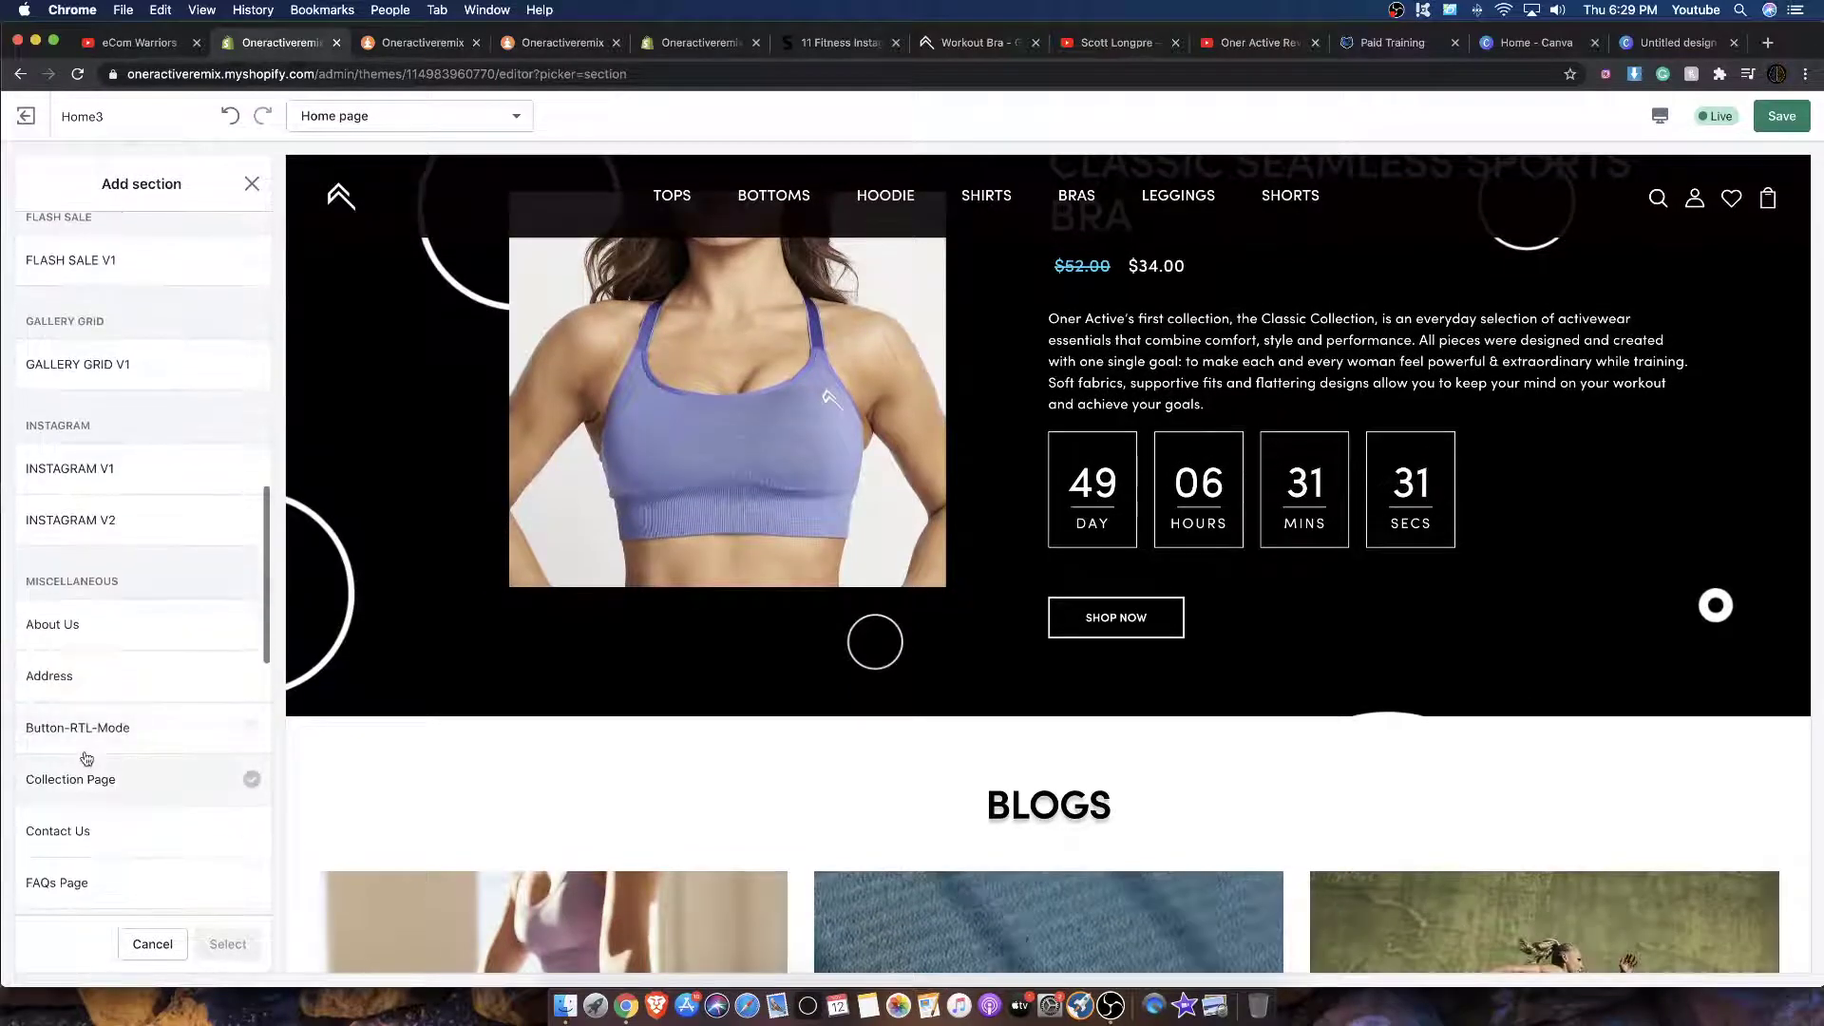
scroll(90, 779, down, 3)
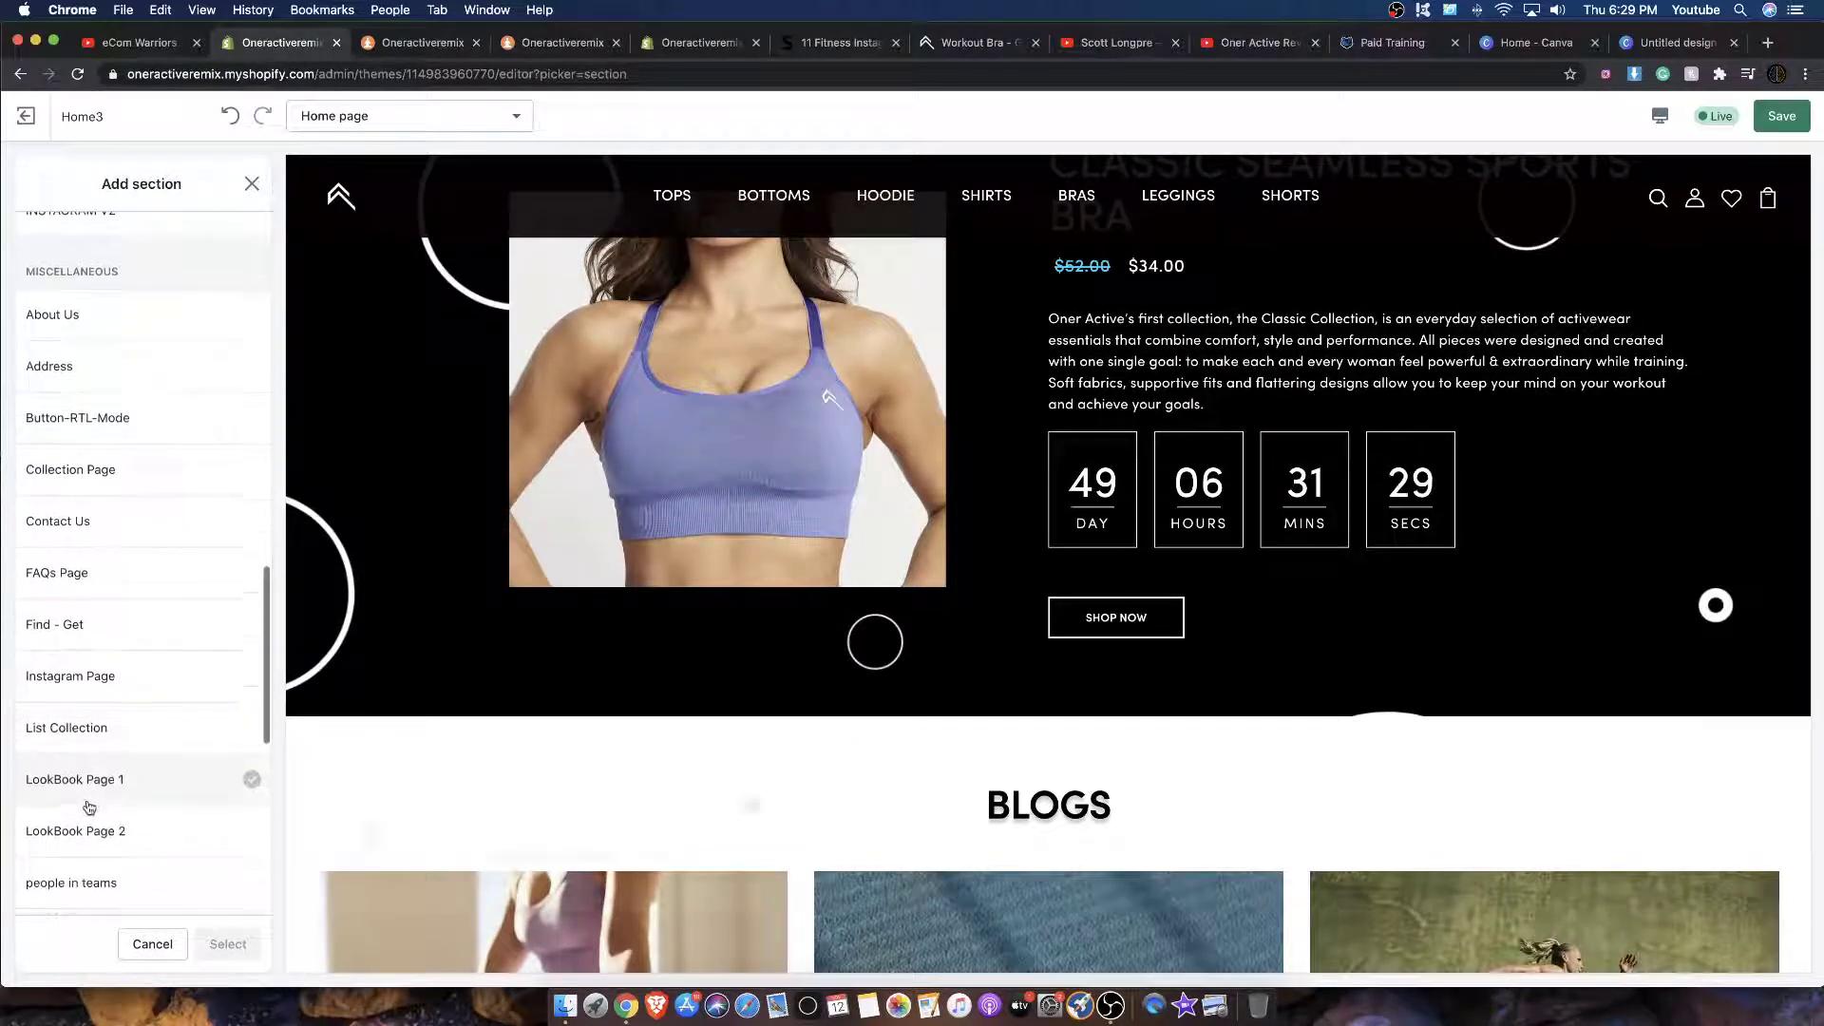
click(70, 731)
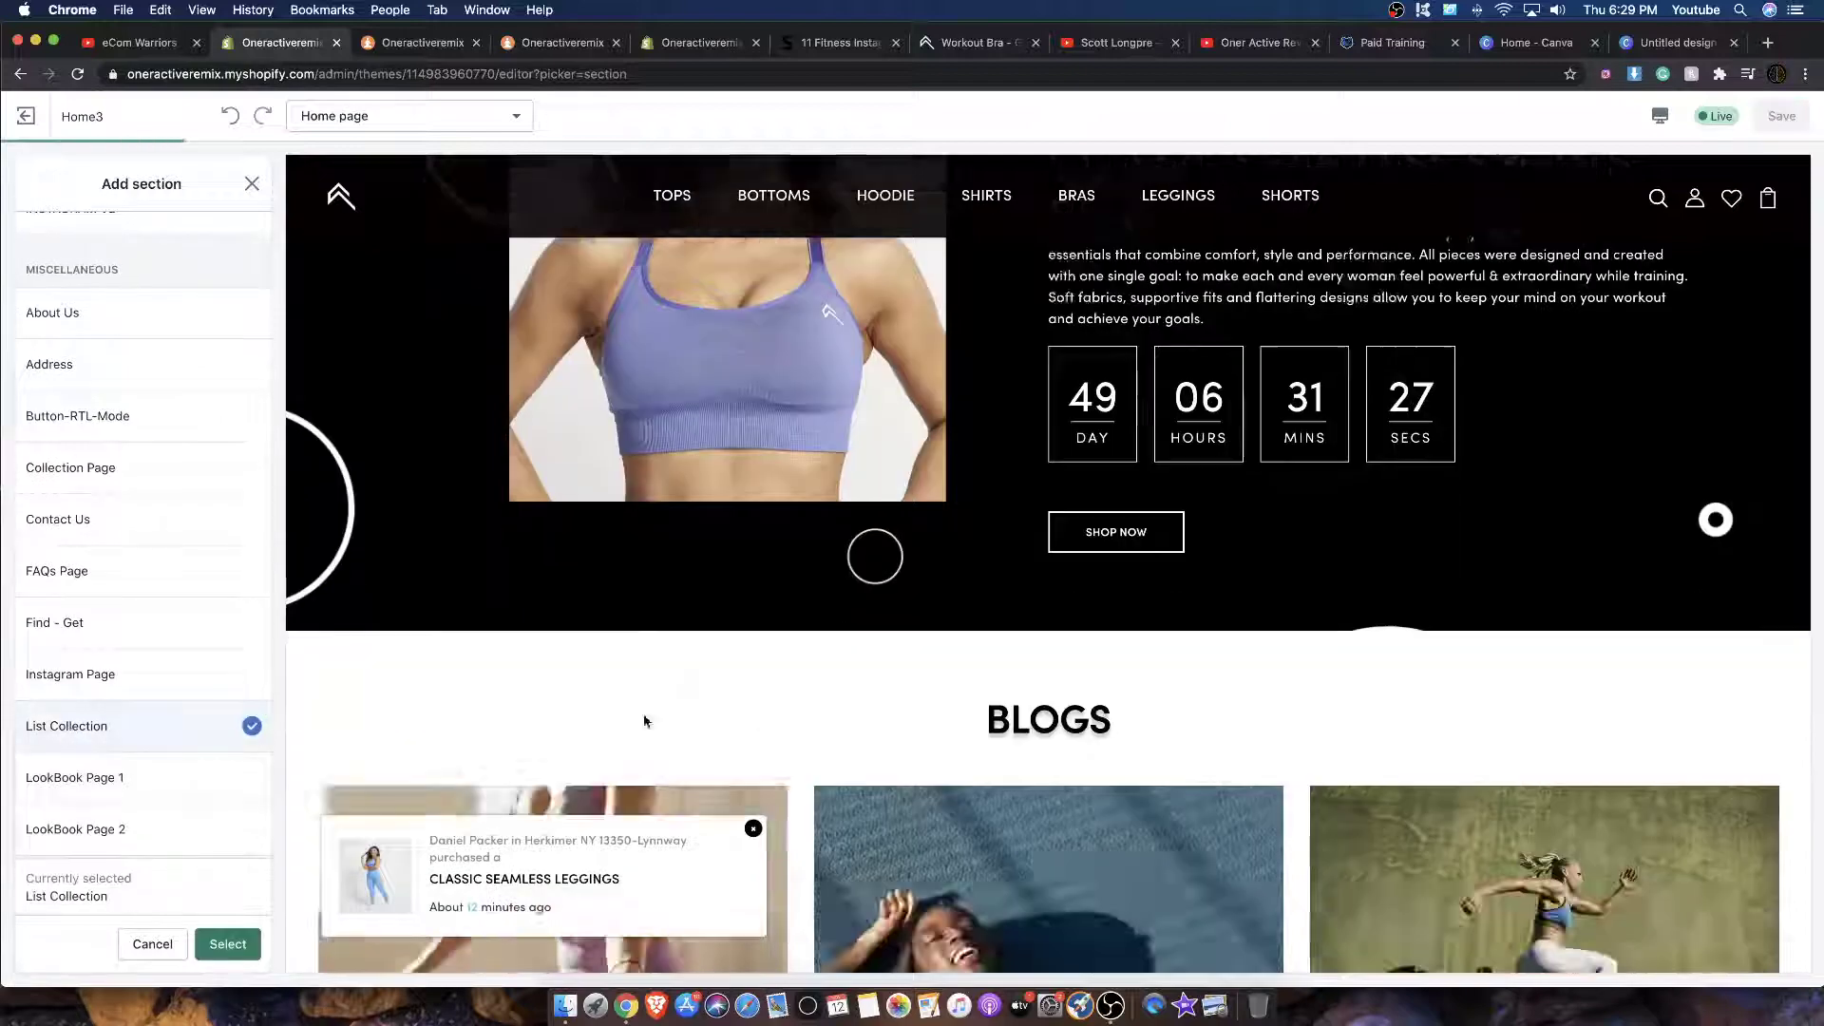
scroll(643, 721, down, 10)
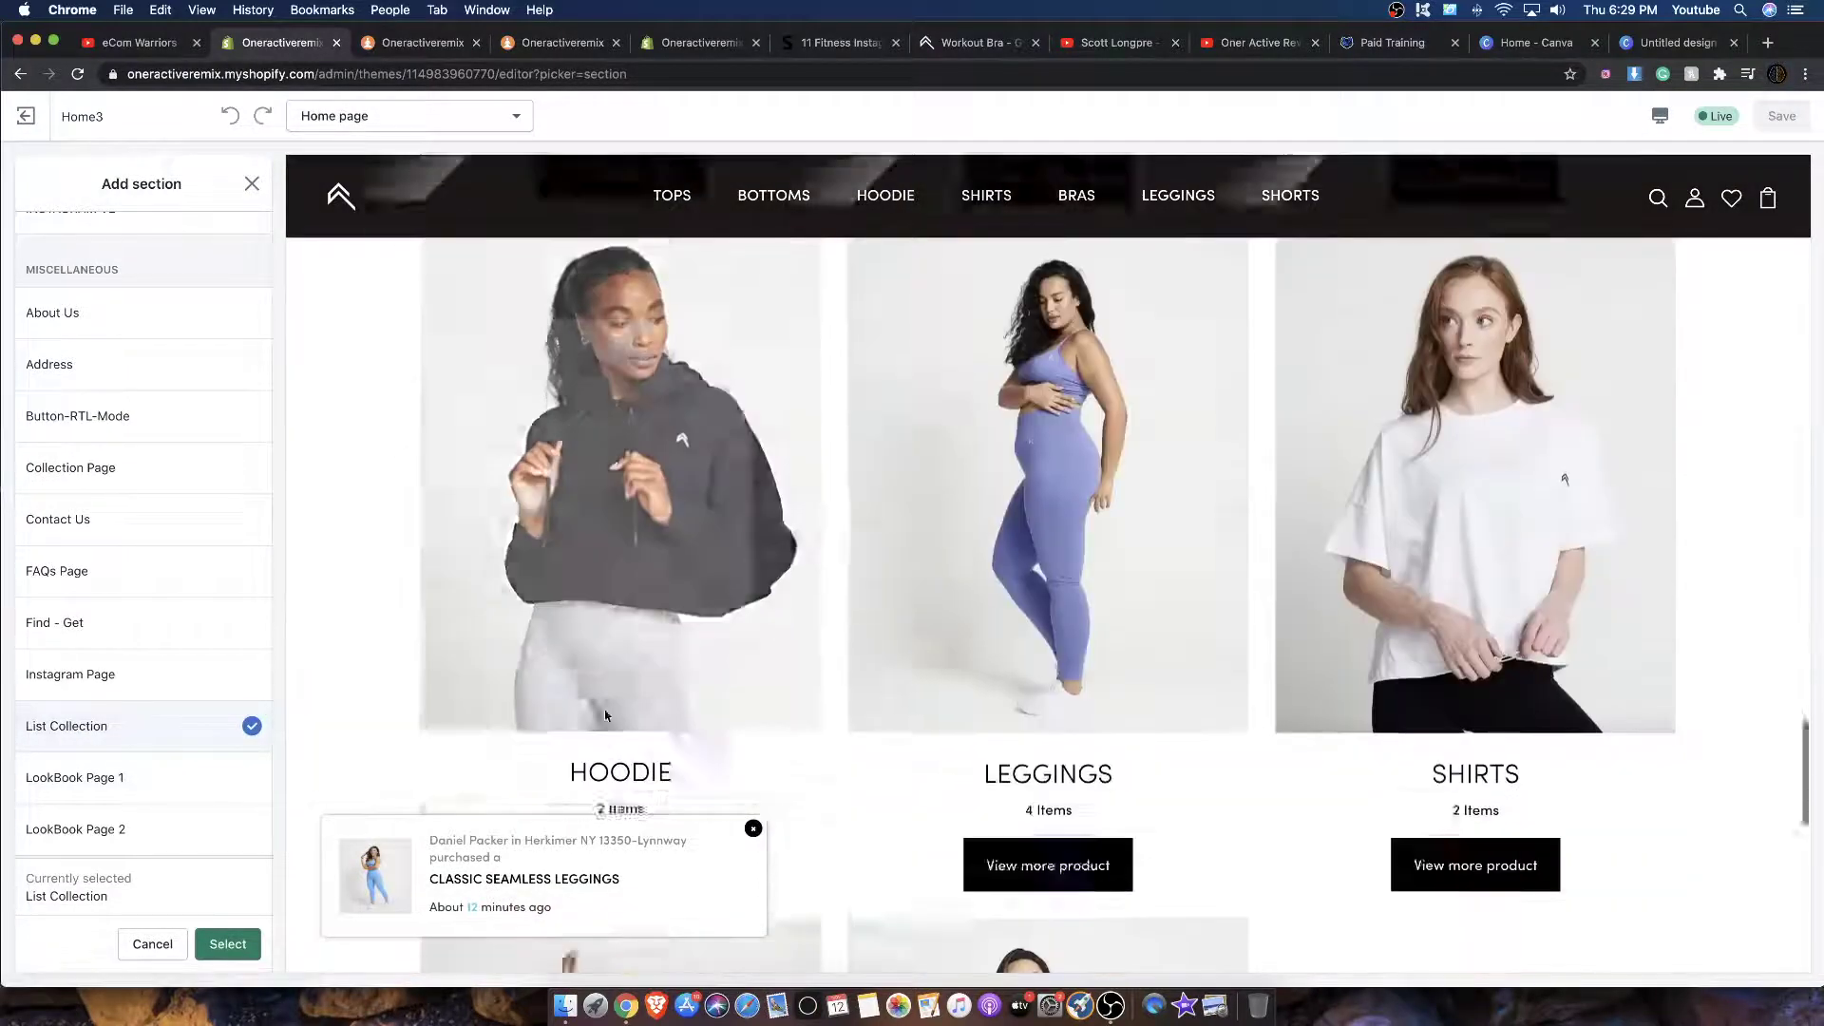
scroll(604, 712, up, 10)
scroll(599, 709, down, 10)
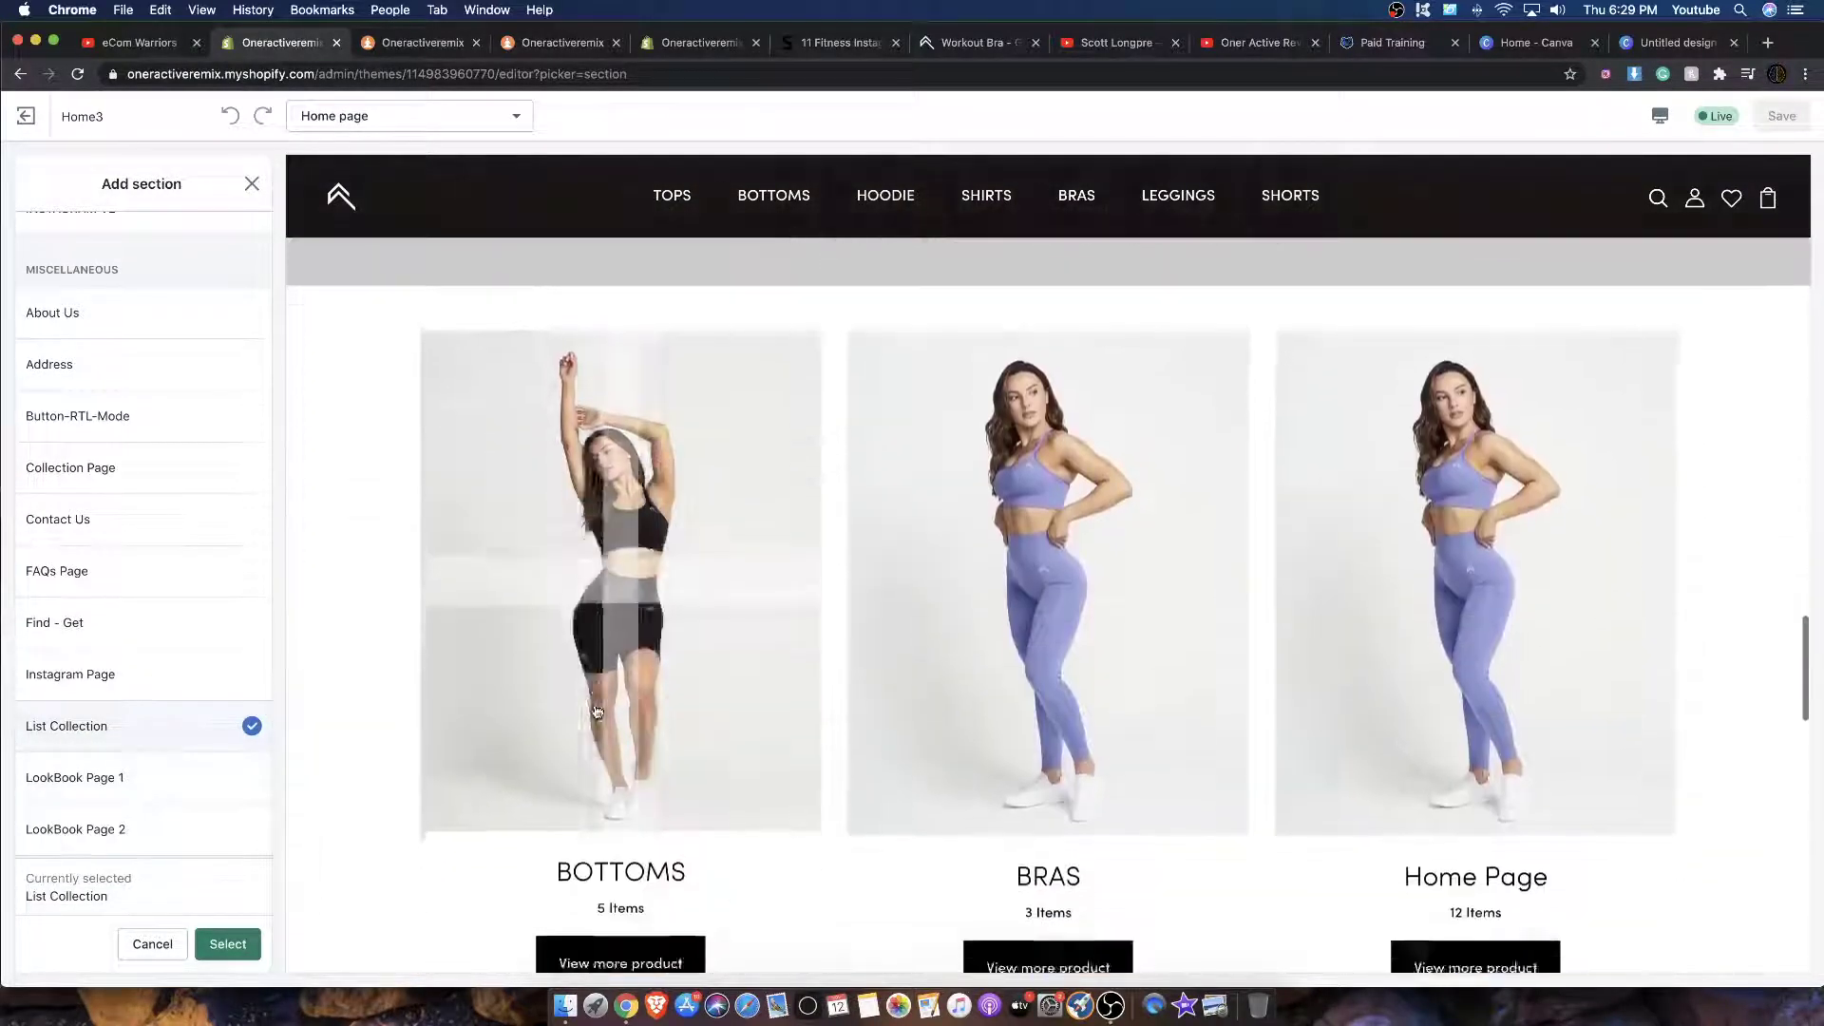
scroll(597, 711, down, 1)
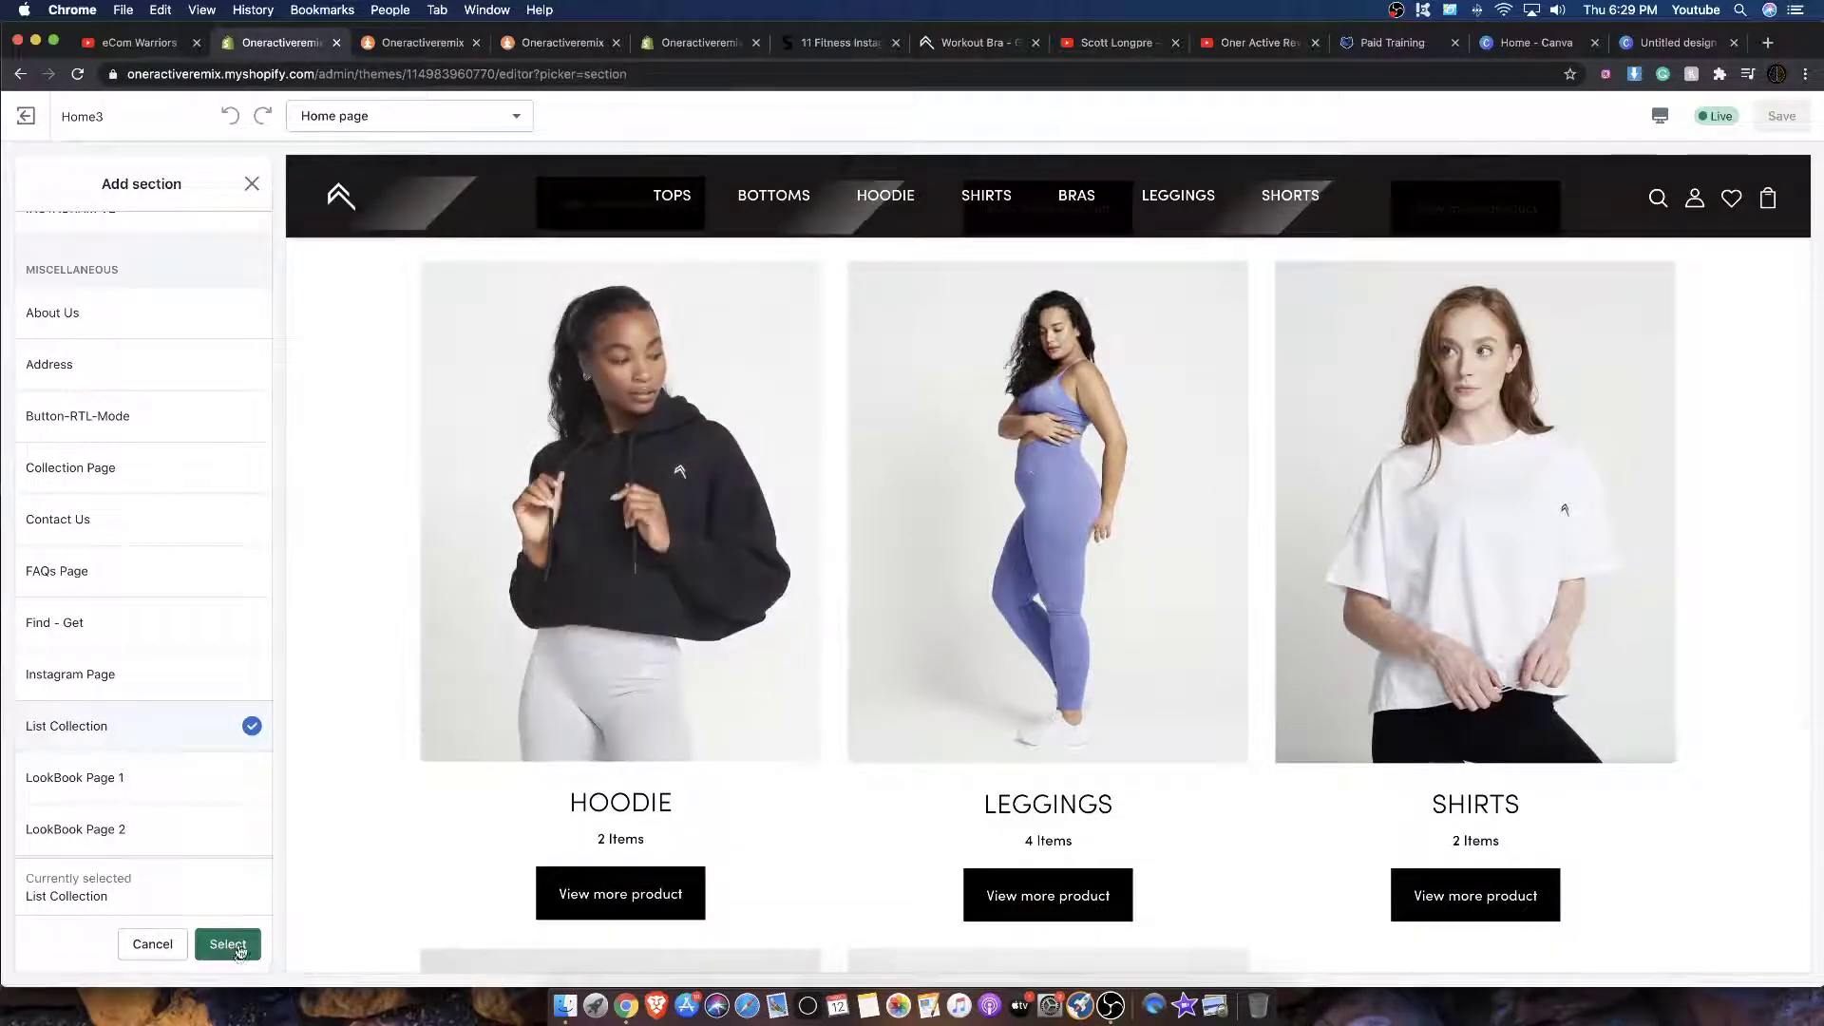
scroll(134, 760, down, 3)
click(228, 943)
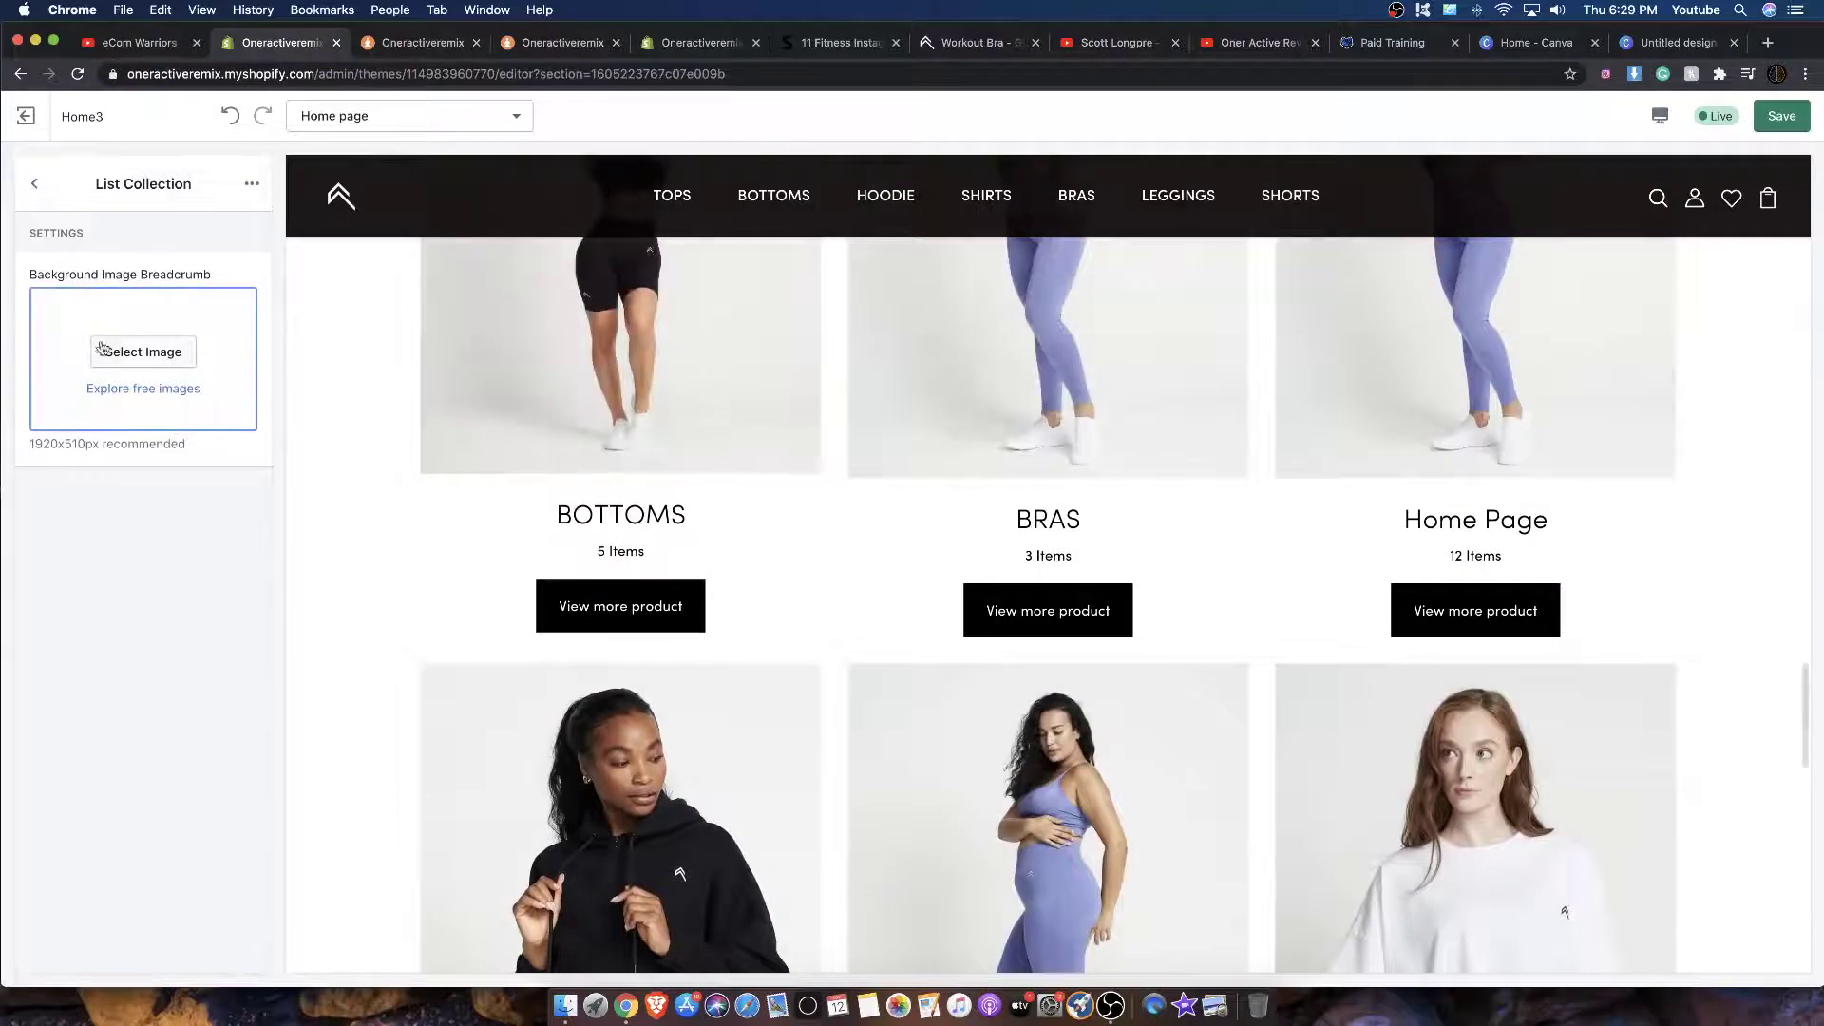
Step: Return to the section list and examine the collection tiles of the new List Collection section in the page preview
click(36, 183)
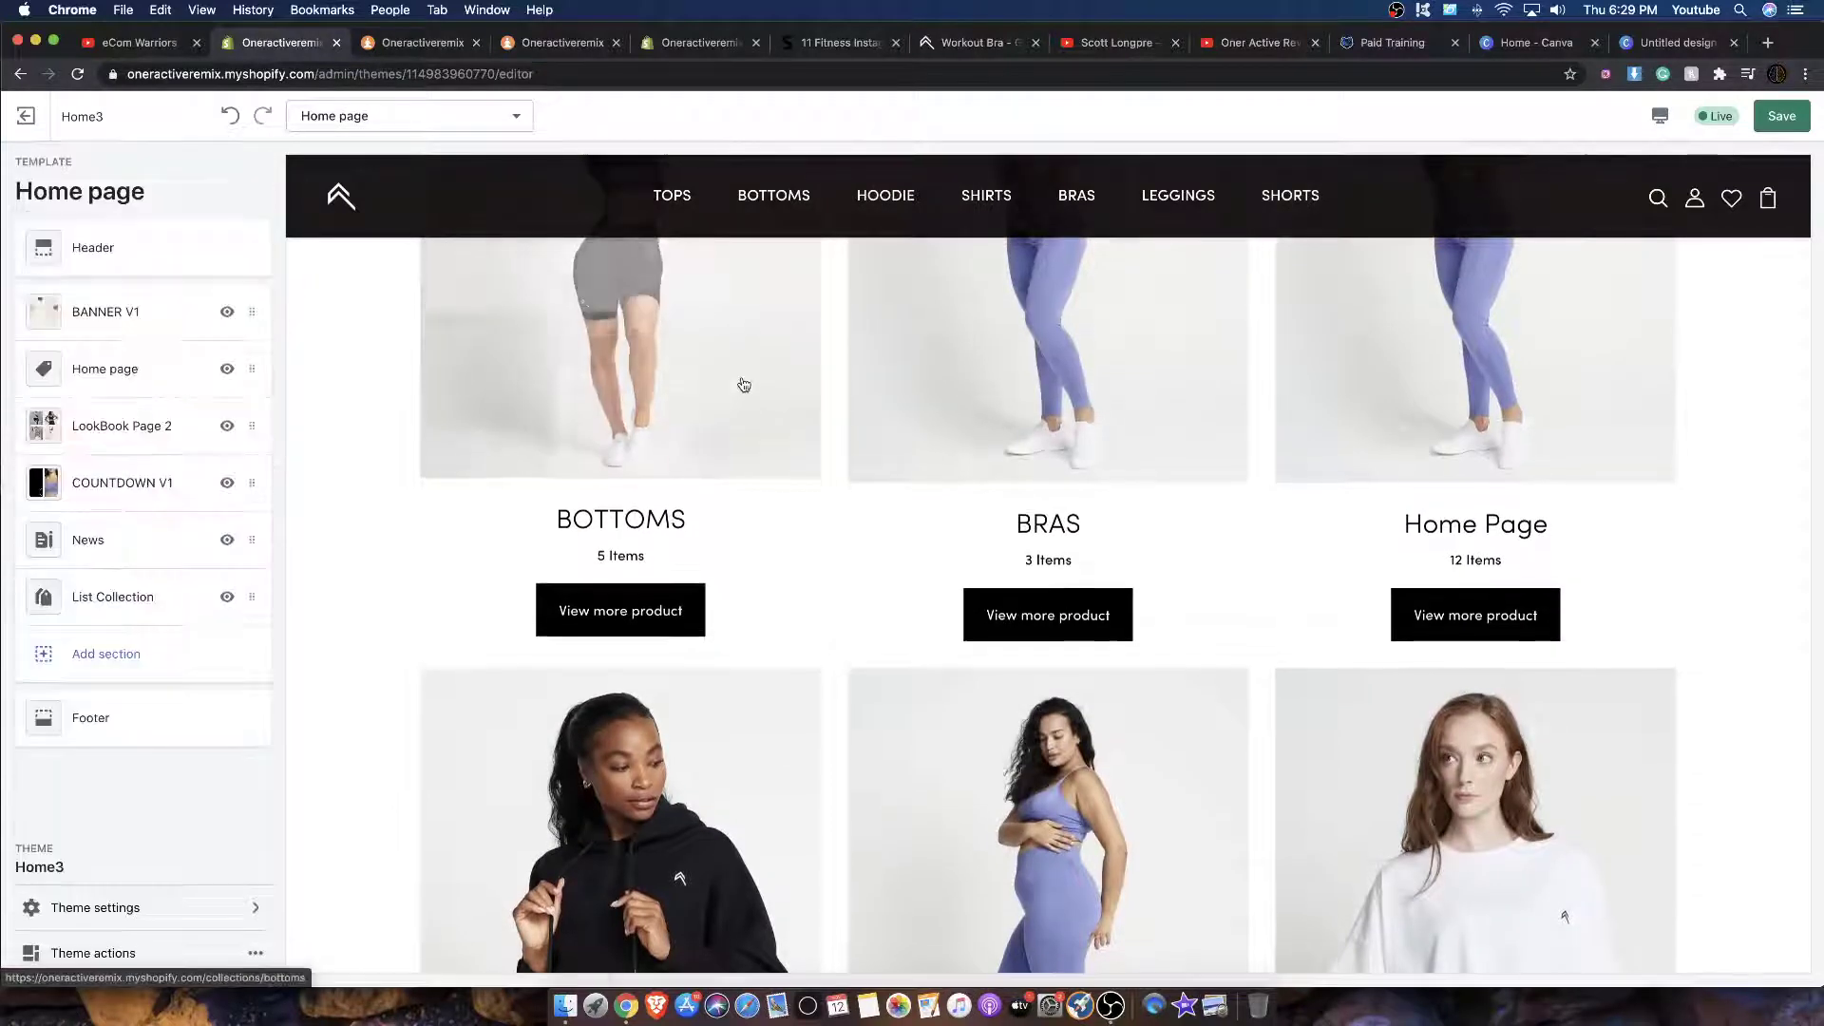
scroll(741, 378, up, 5)
scroll(1315, 440, down, 10)
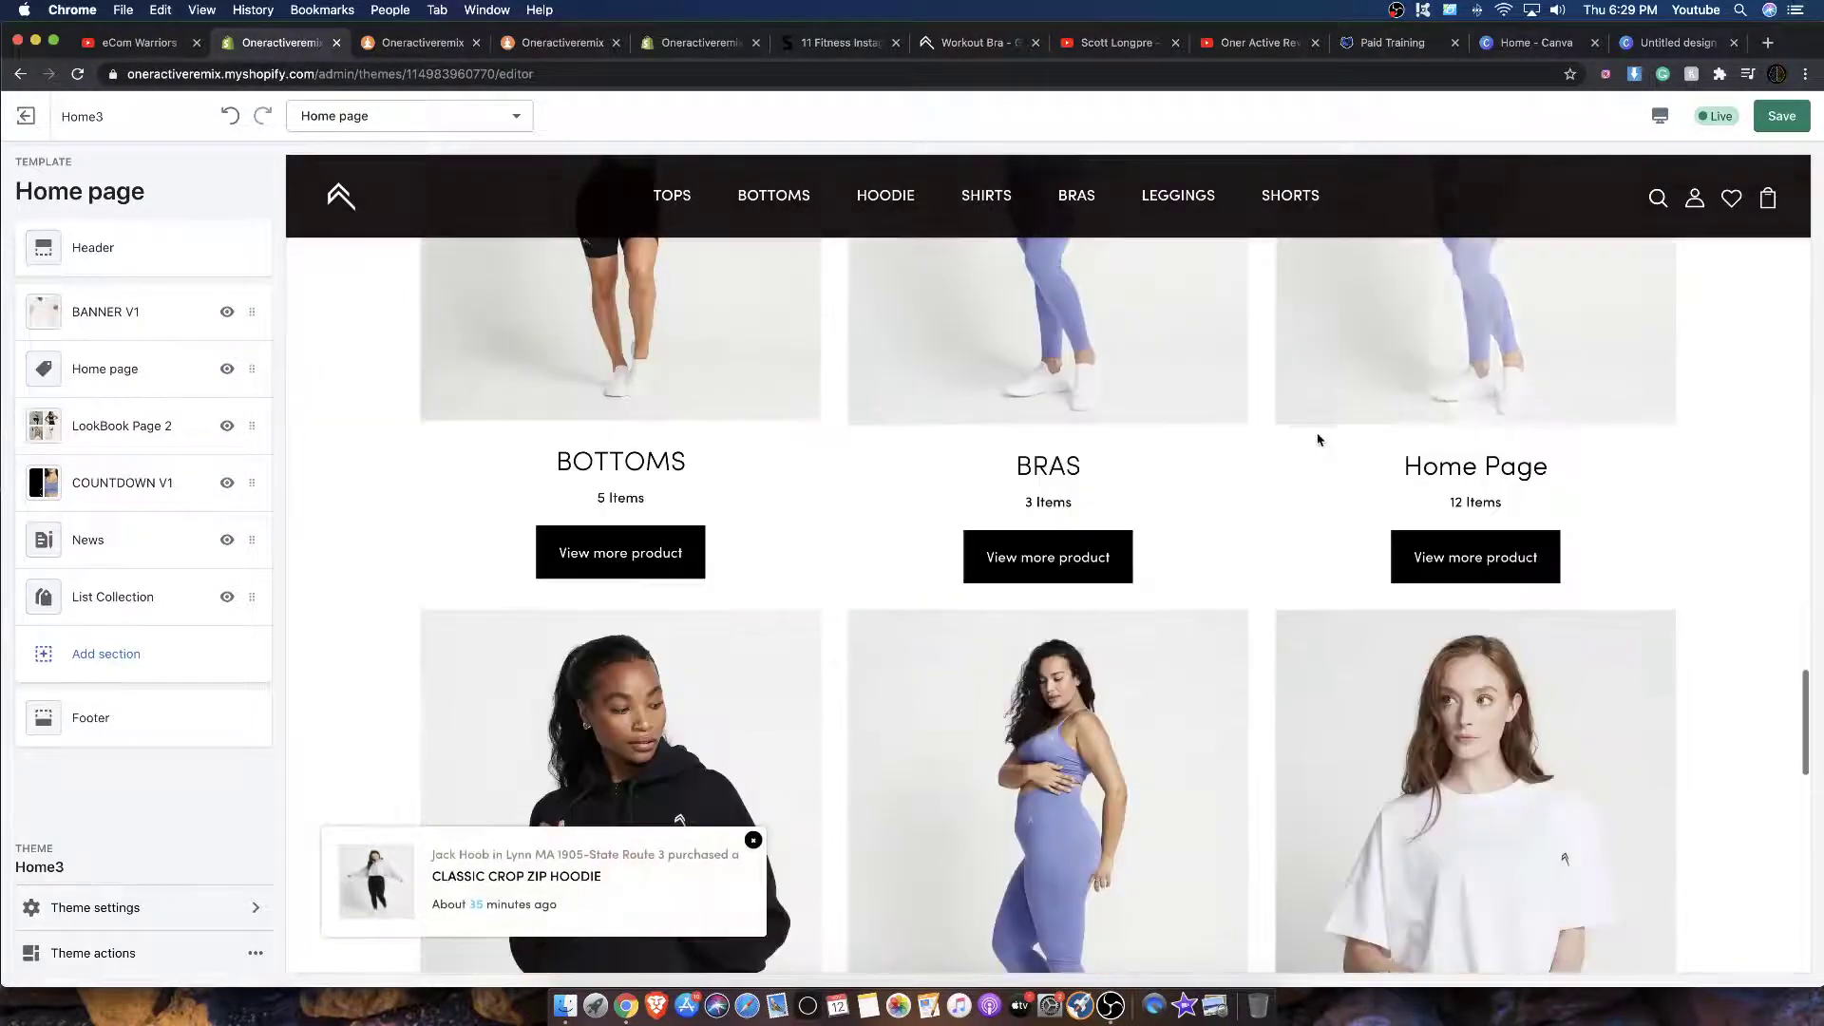
scroll(1251, 411, down, 5)
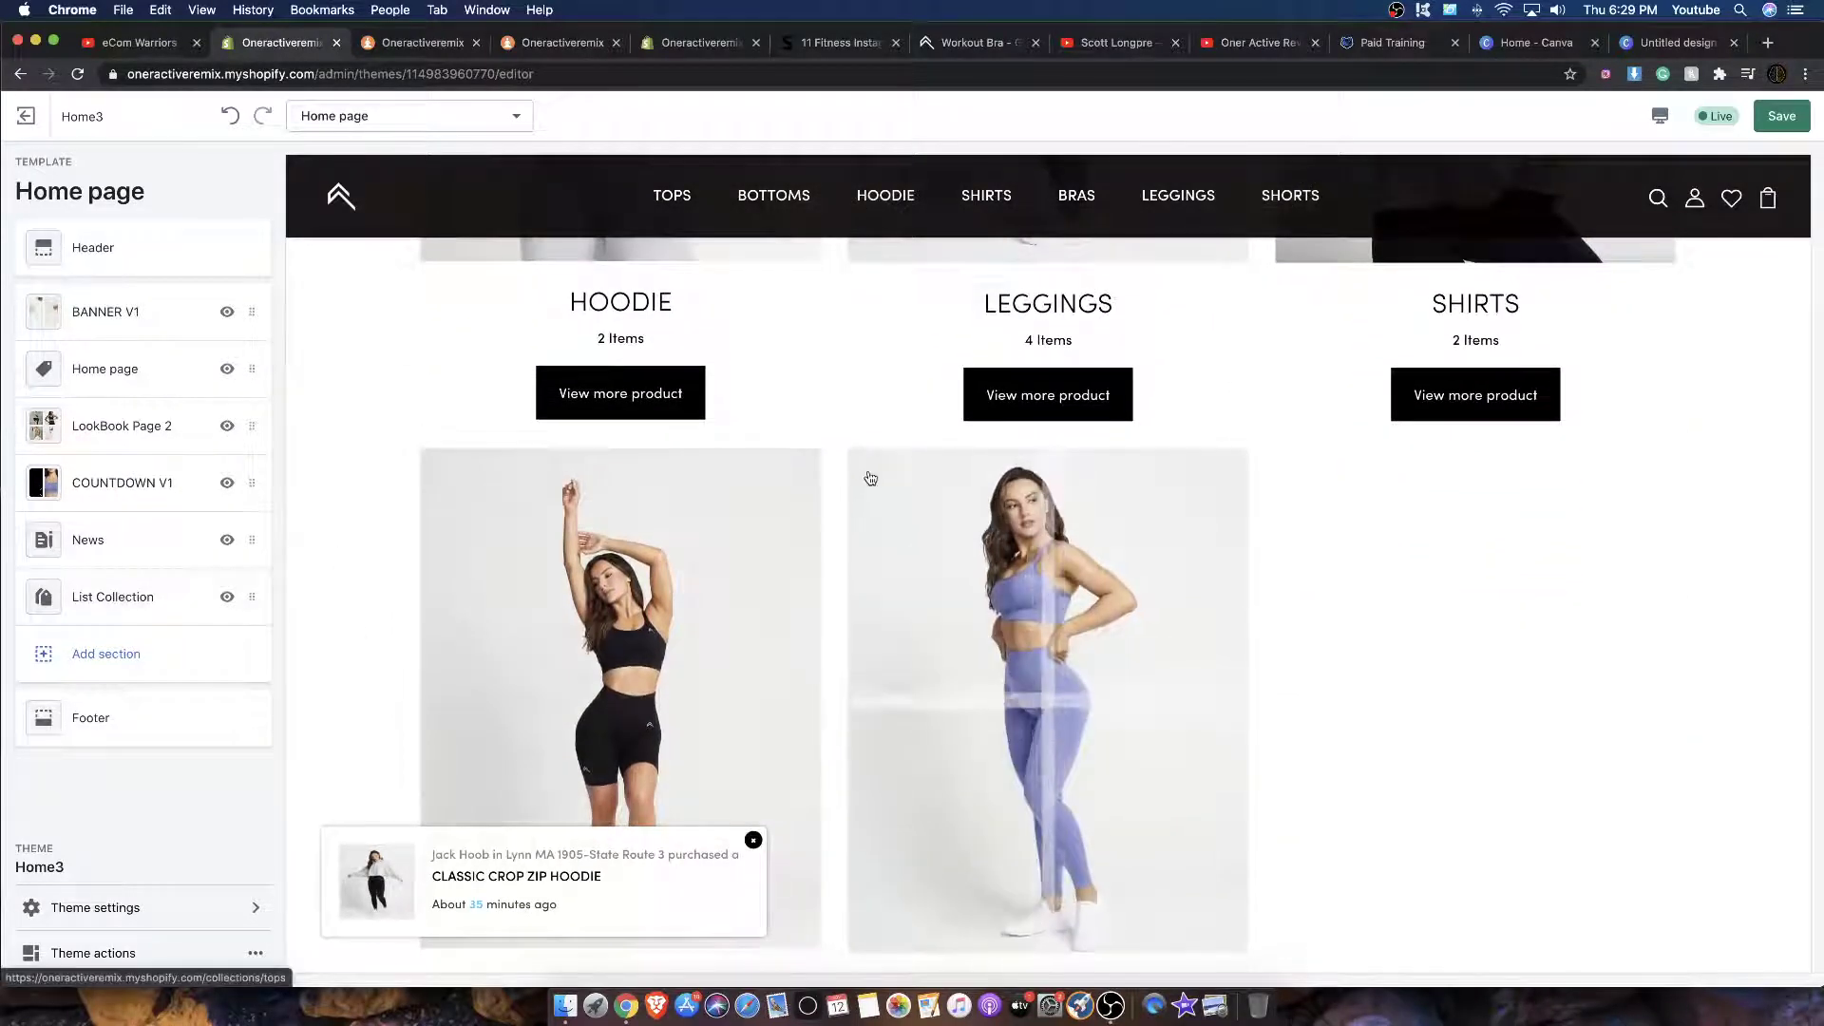
scroll(867, 478, up, 6)
scroll(703, 510, down, 10)
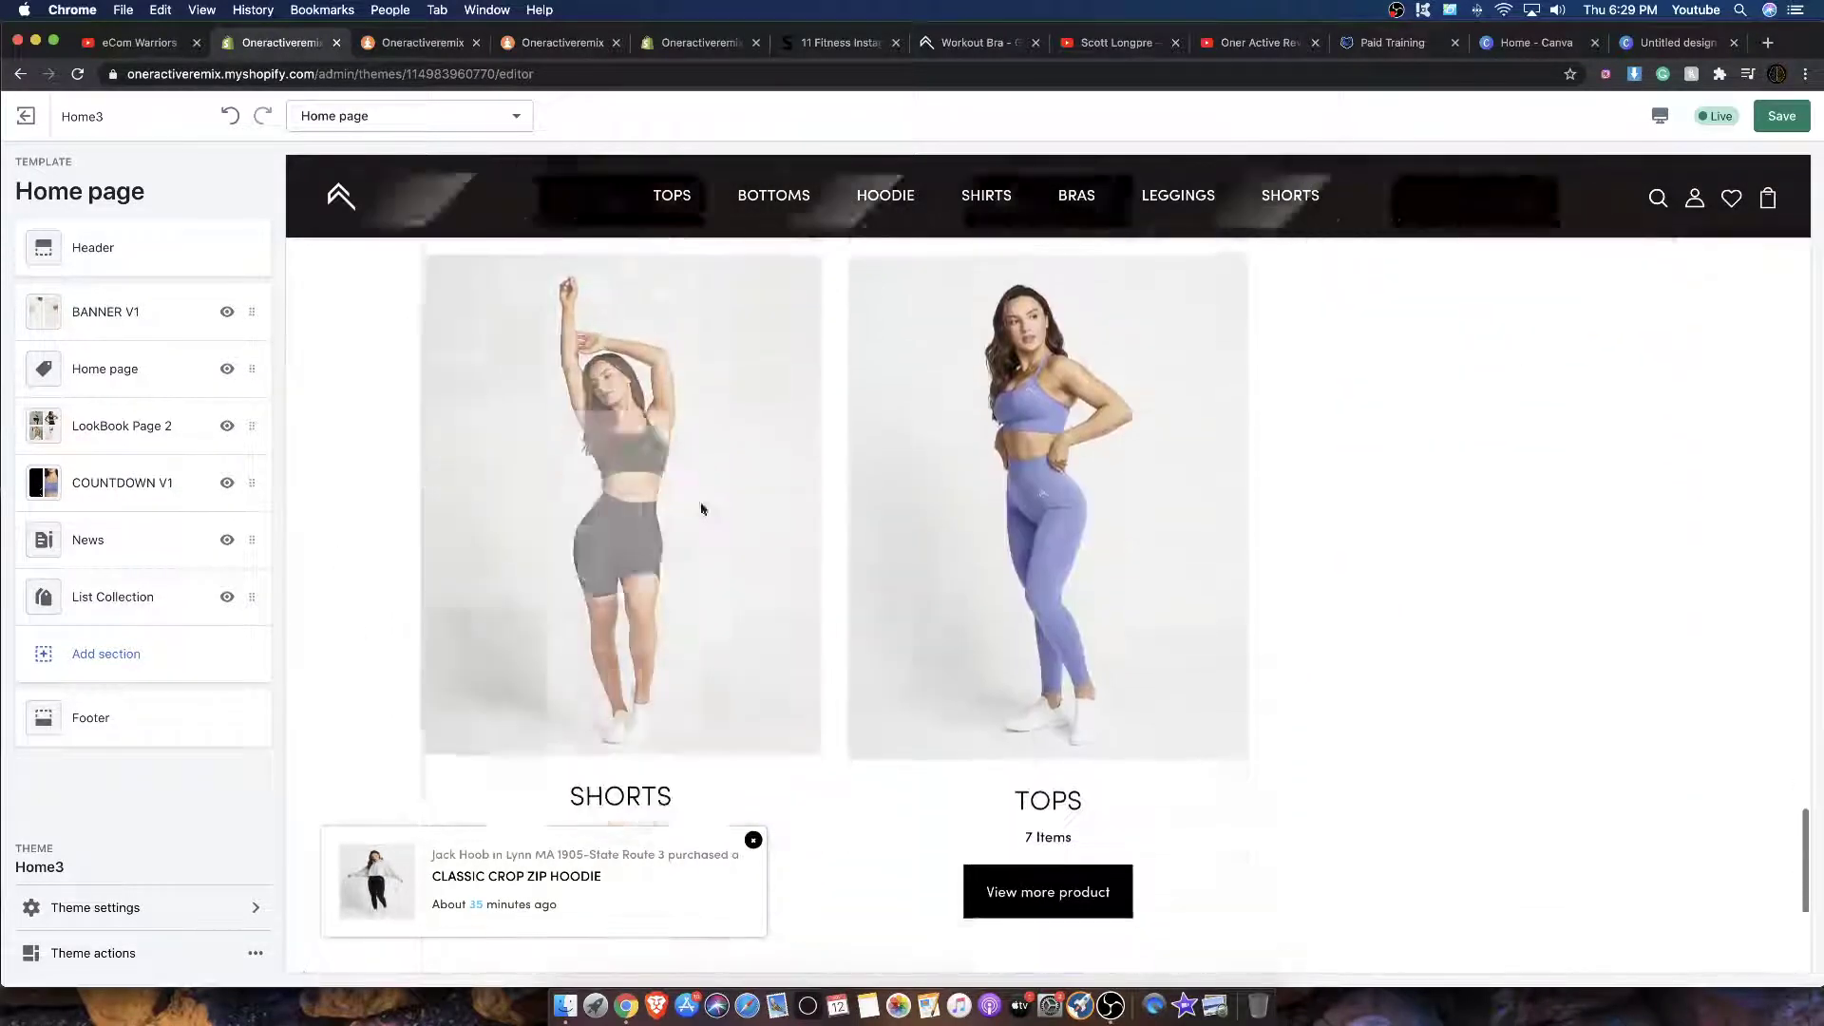
scroll(787, 530, up, 10)
scroll(765, 480, up, 15)
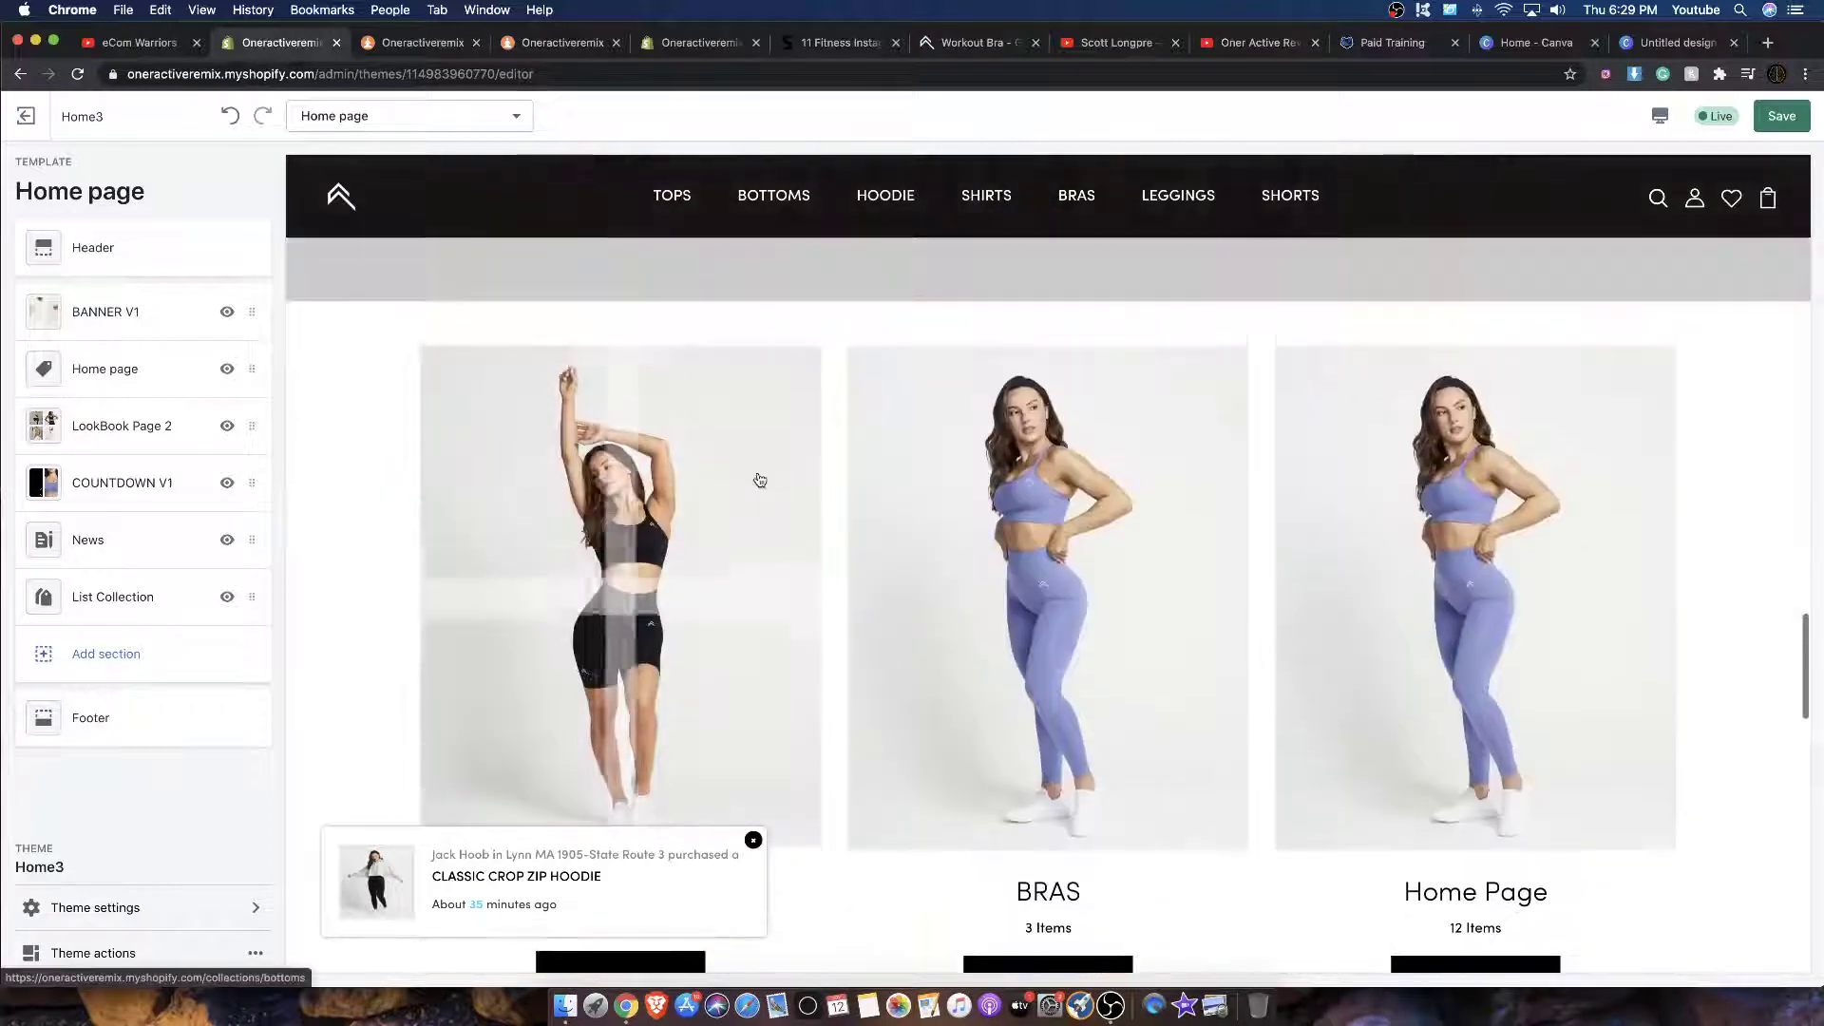
scroll(1035, 460, down, 2)
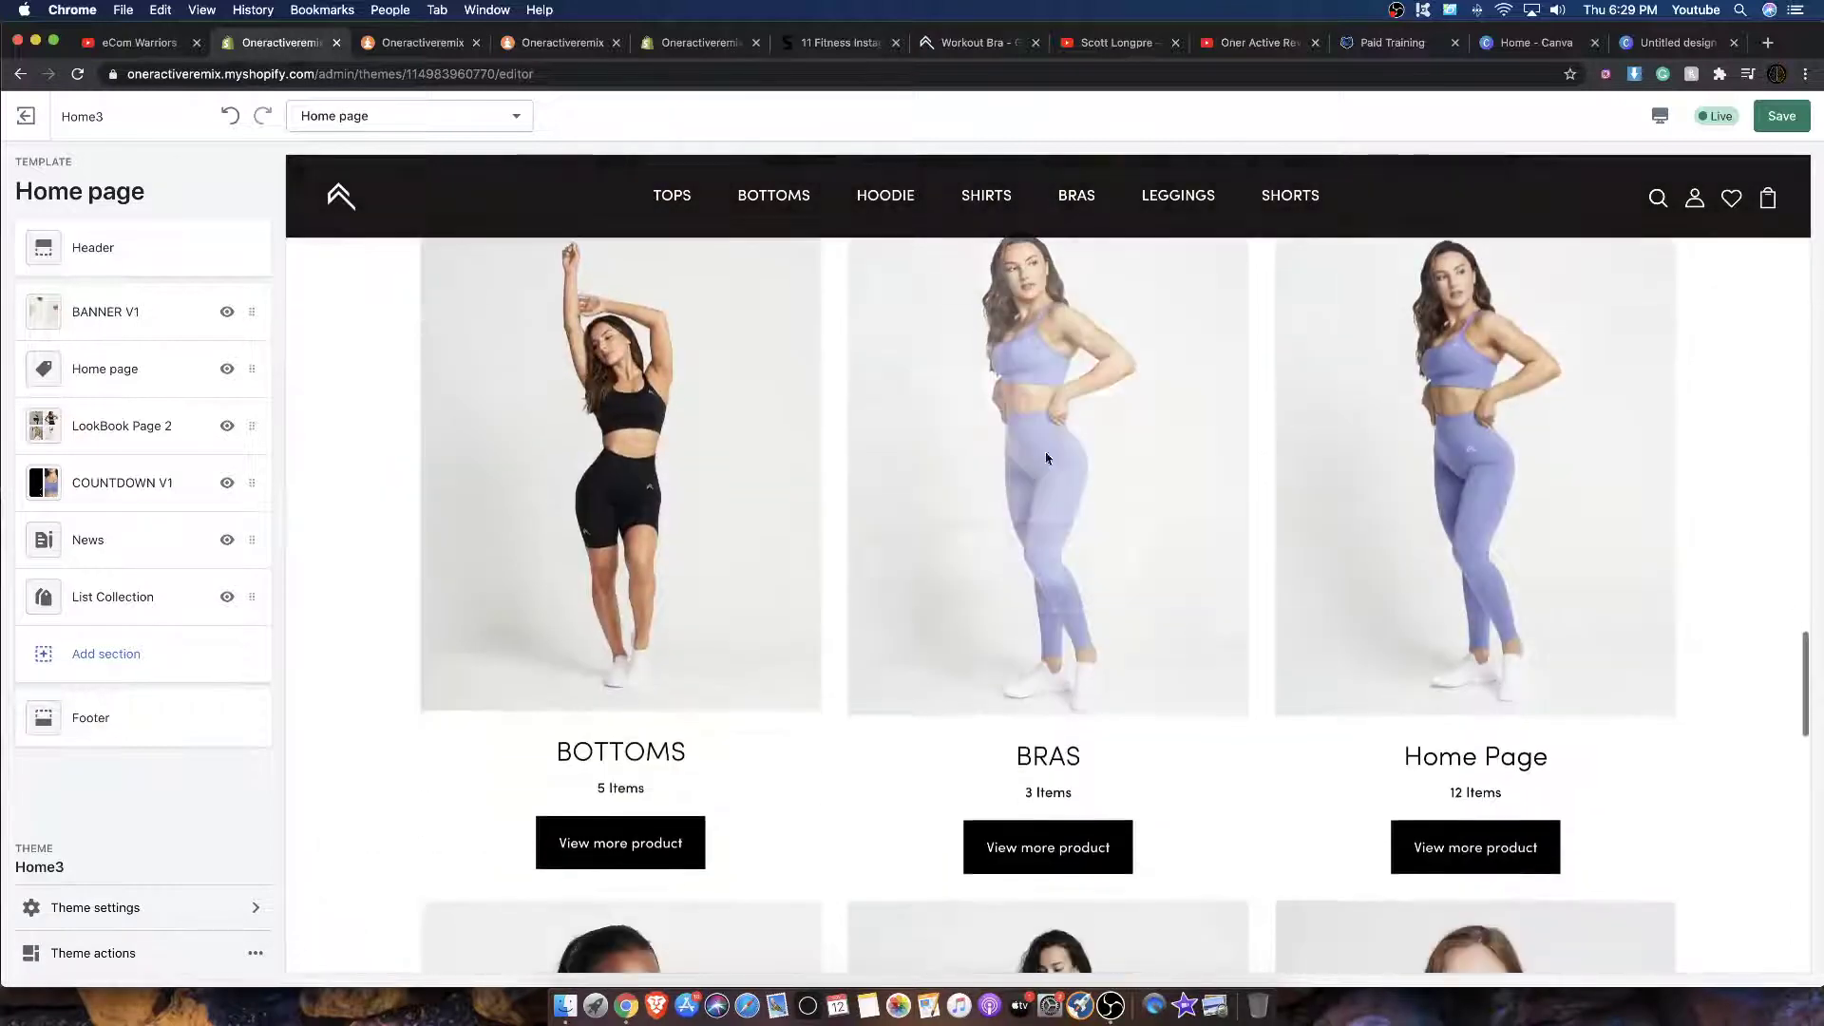
Step: Open the List Collection section's settings and check the available options against its collection titles, images and row layout
click(100, 608)
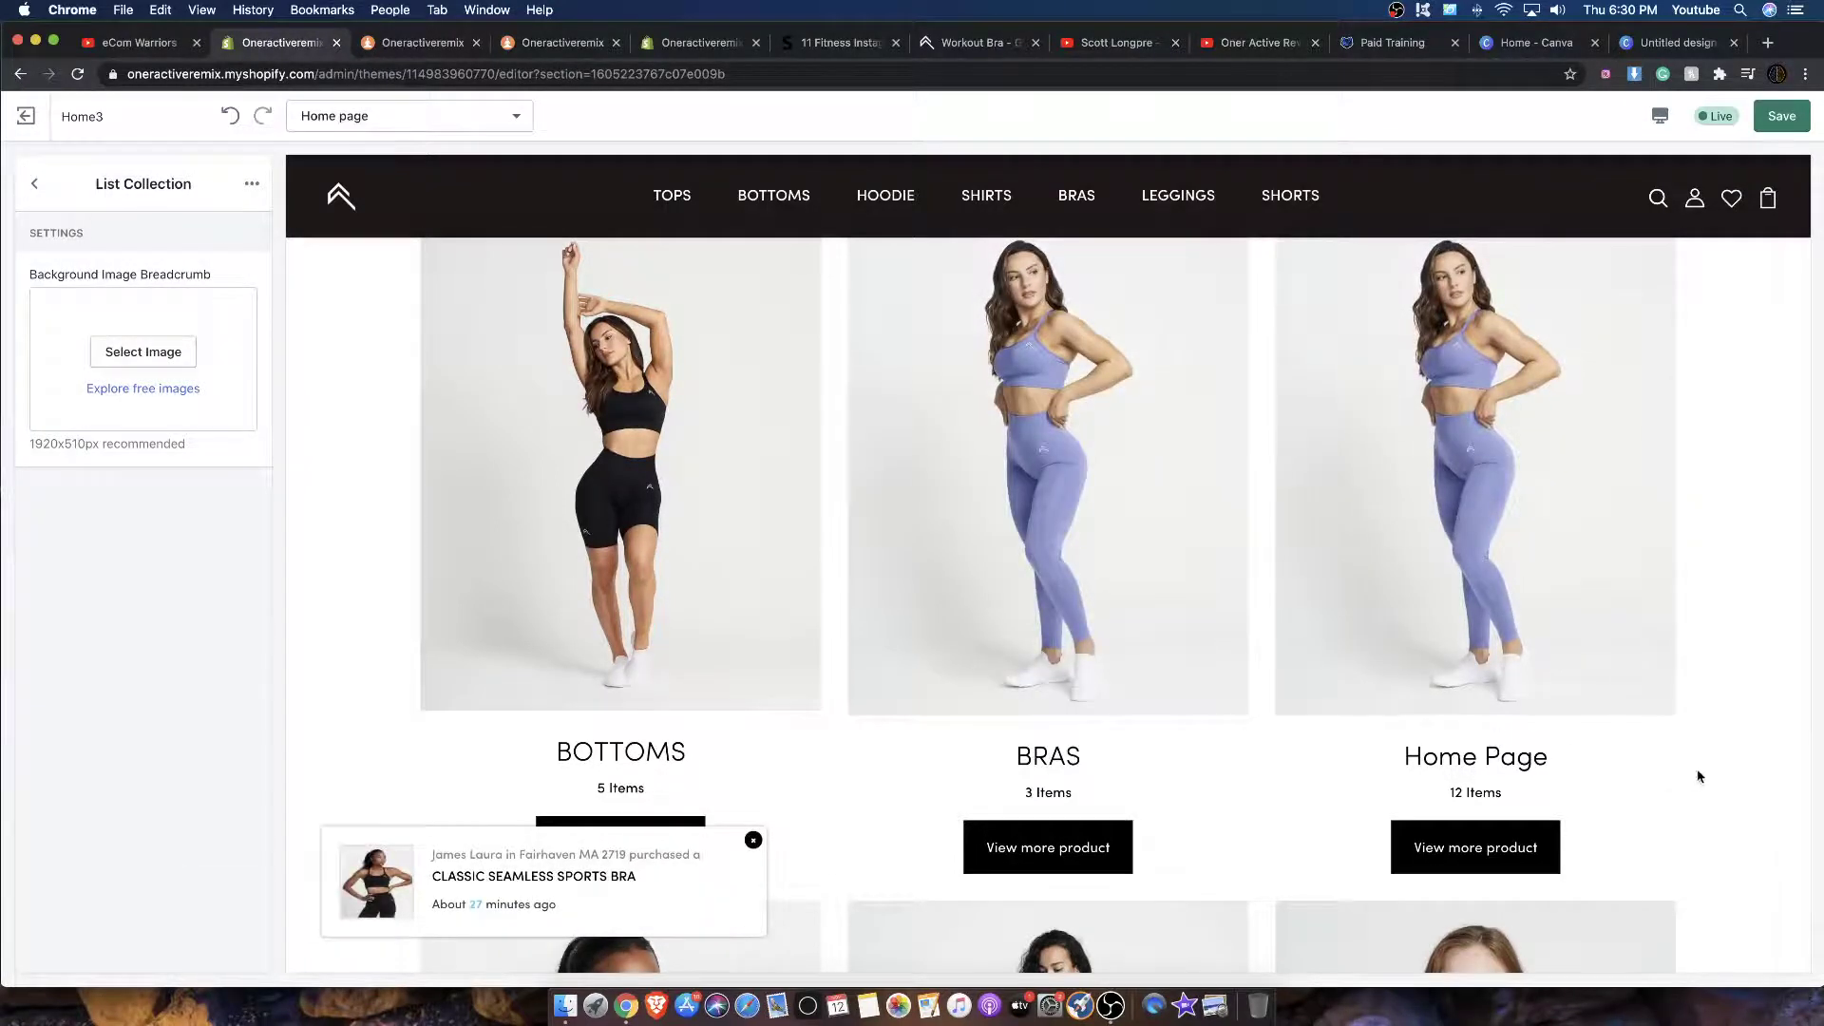
drag(1684, 774, 1155, 789)
click(1365, 776)
scroll(1271, 456, down, 10)
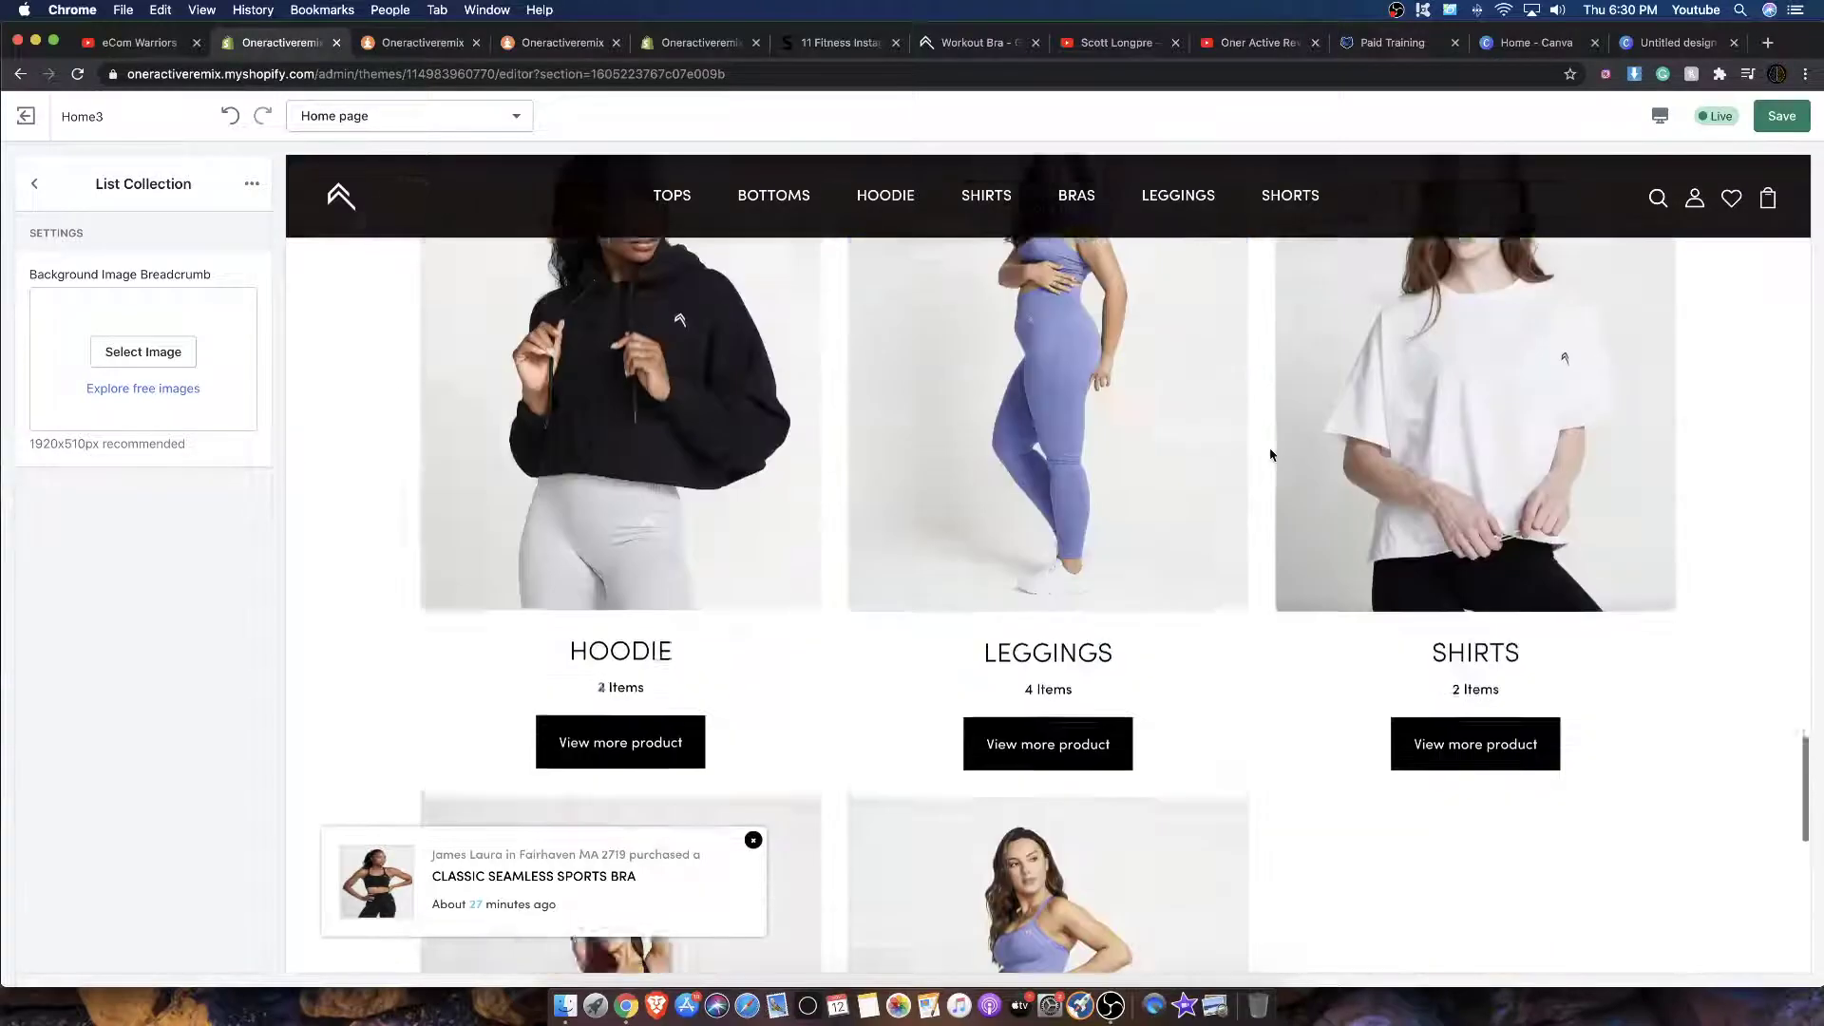
scroll(1138, 422, up, 2)
scroll(1139, 423, up, 6)
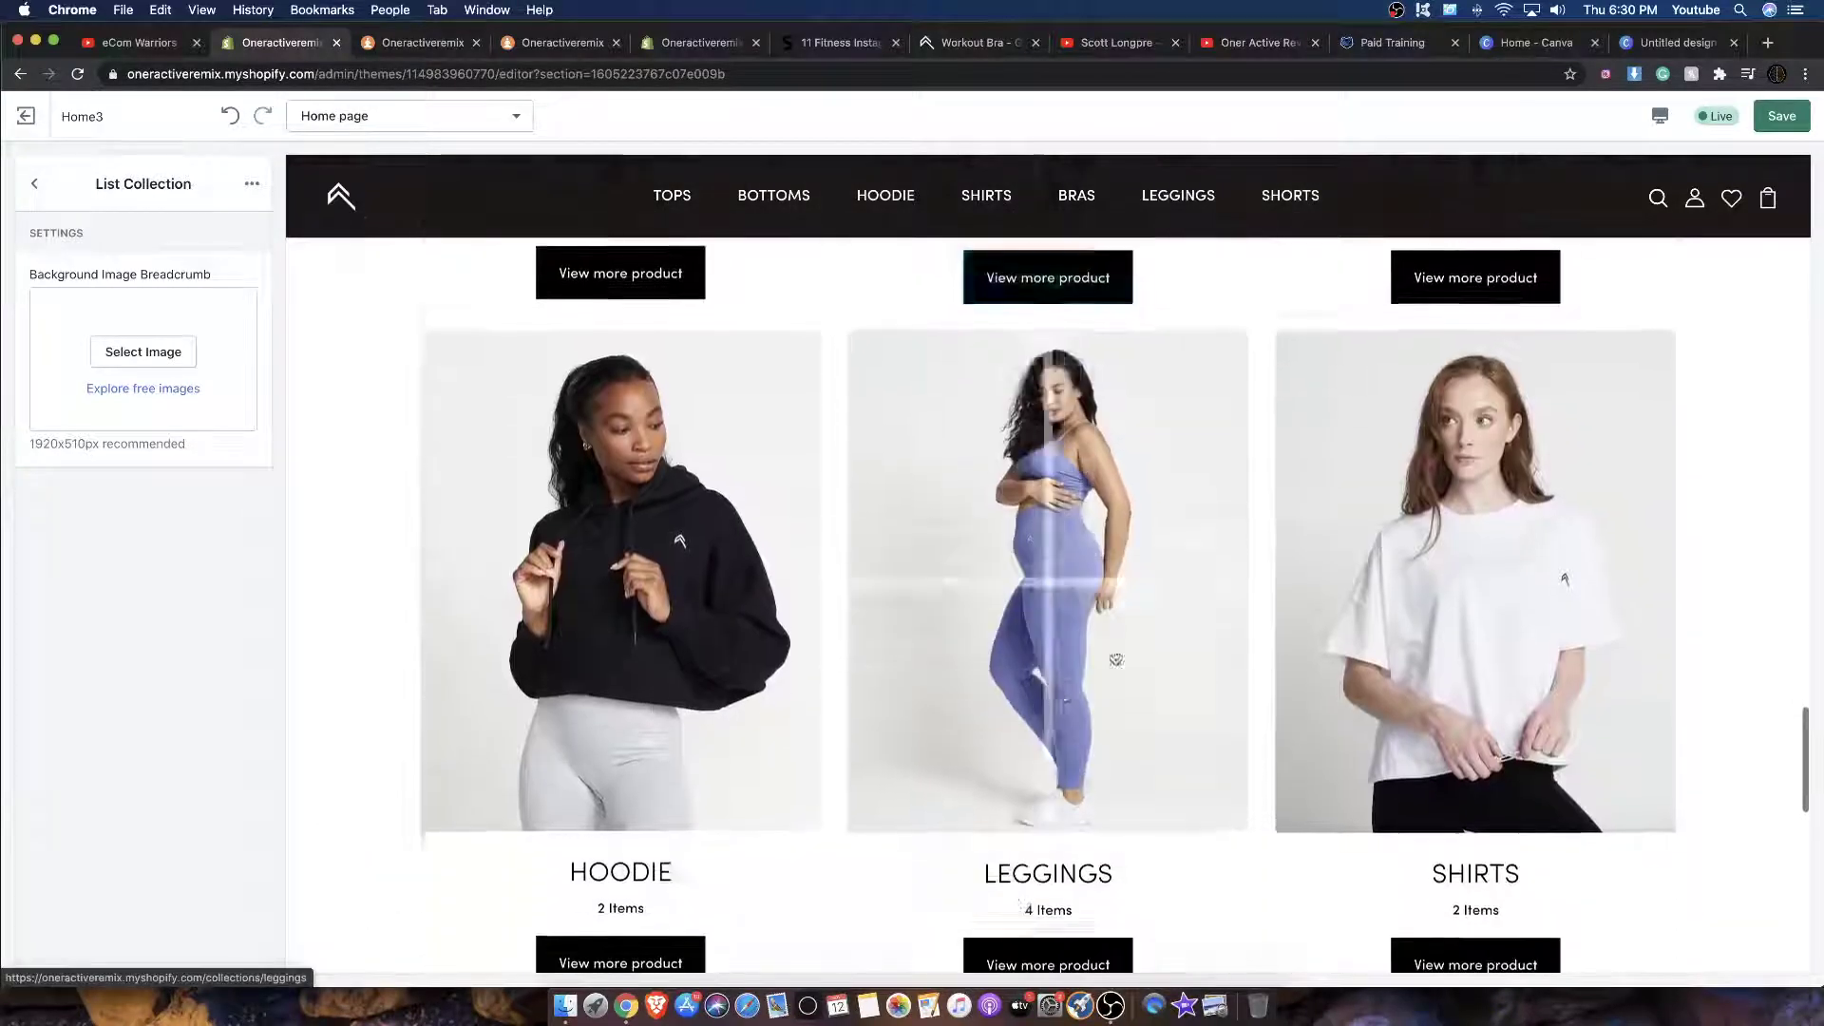
scroll(1278, 635, down, 6)
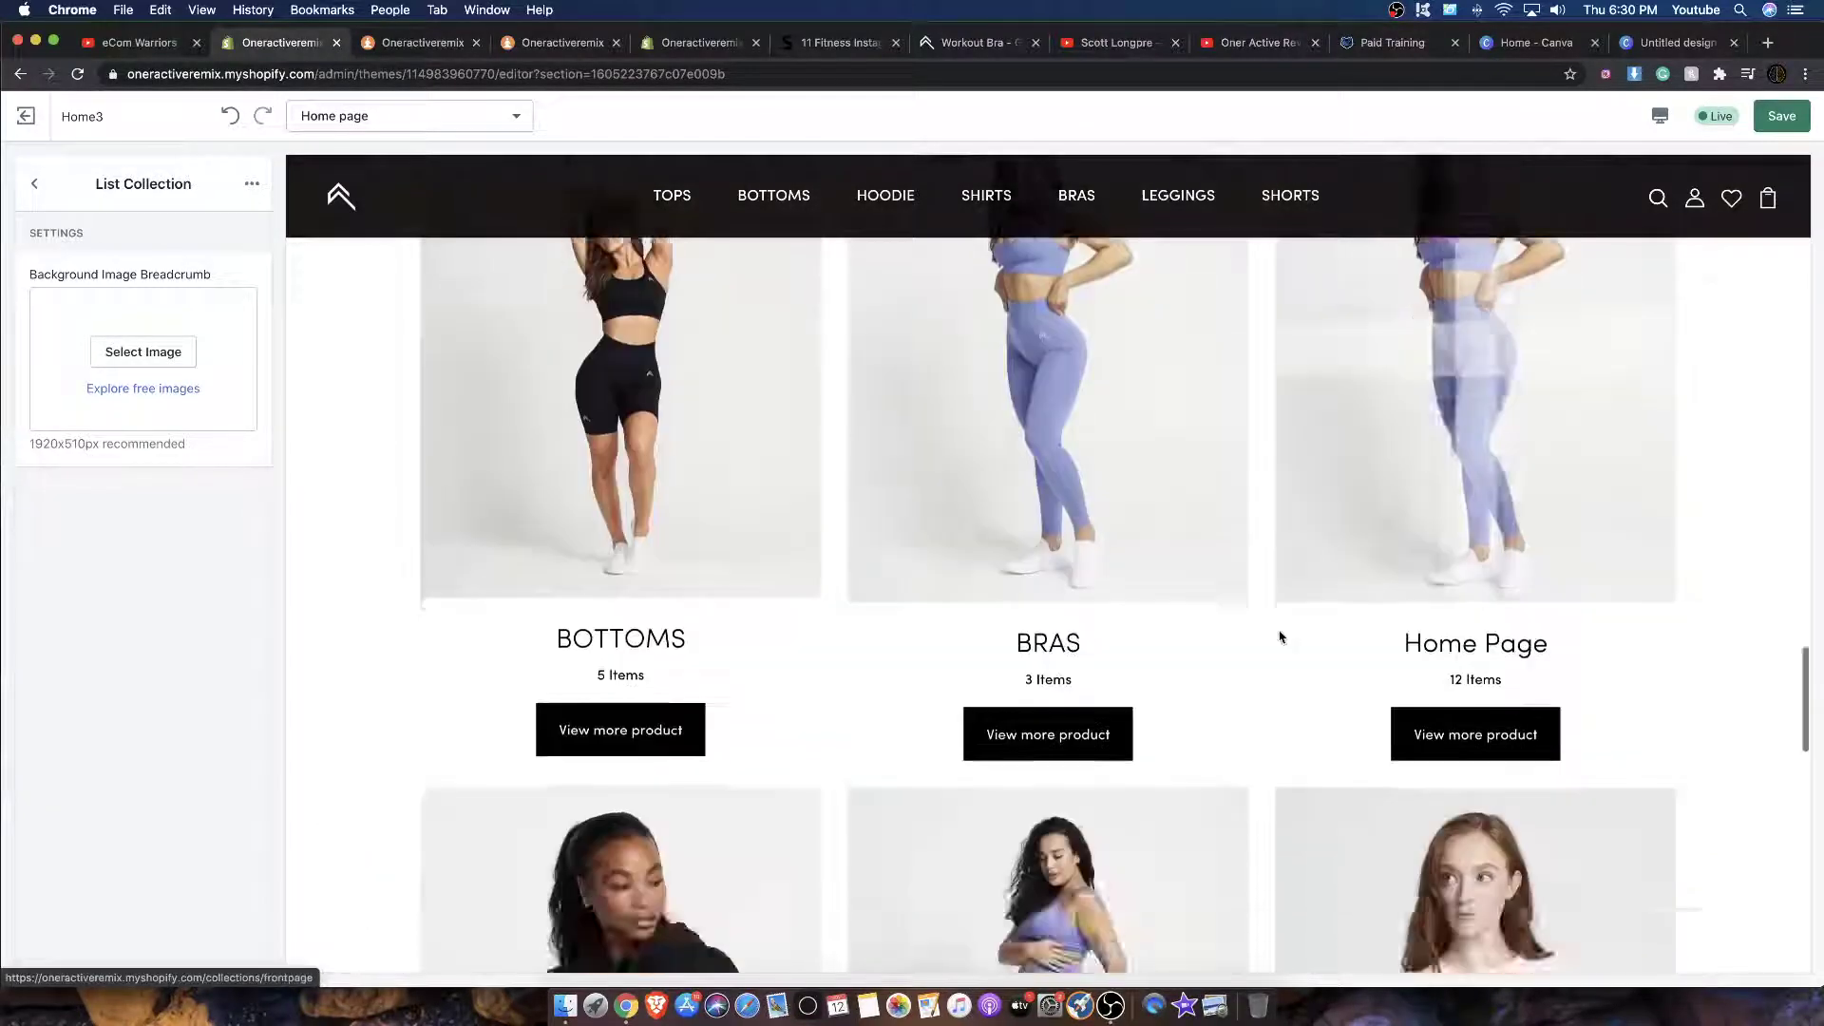
scroll(1117, 574, down, 7)
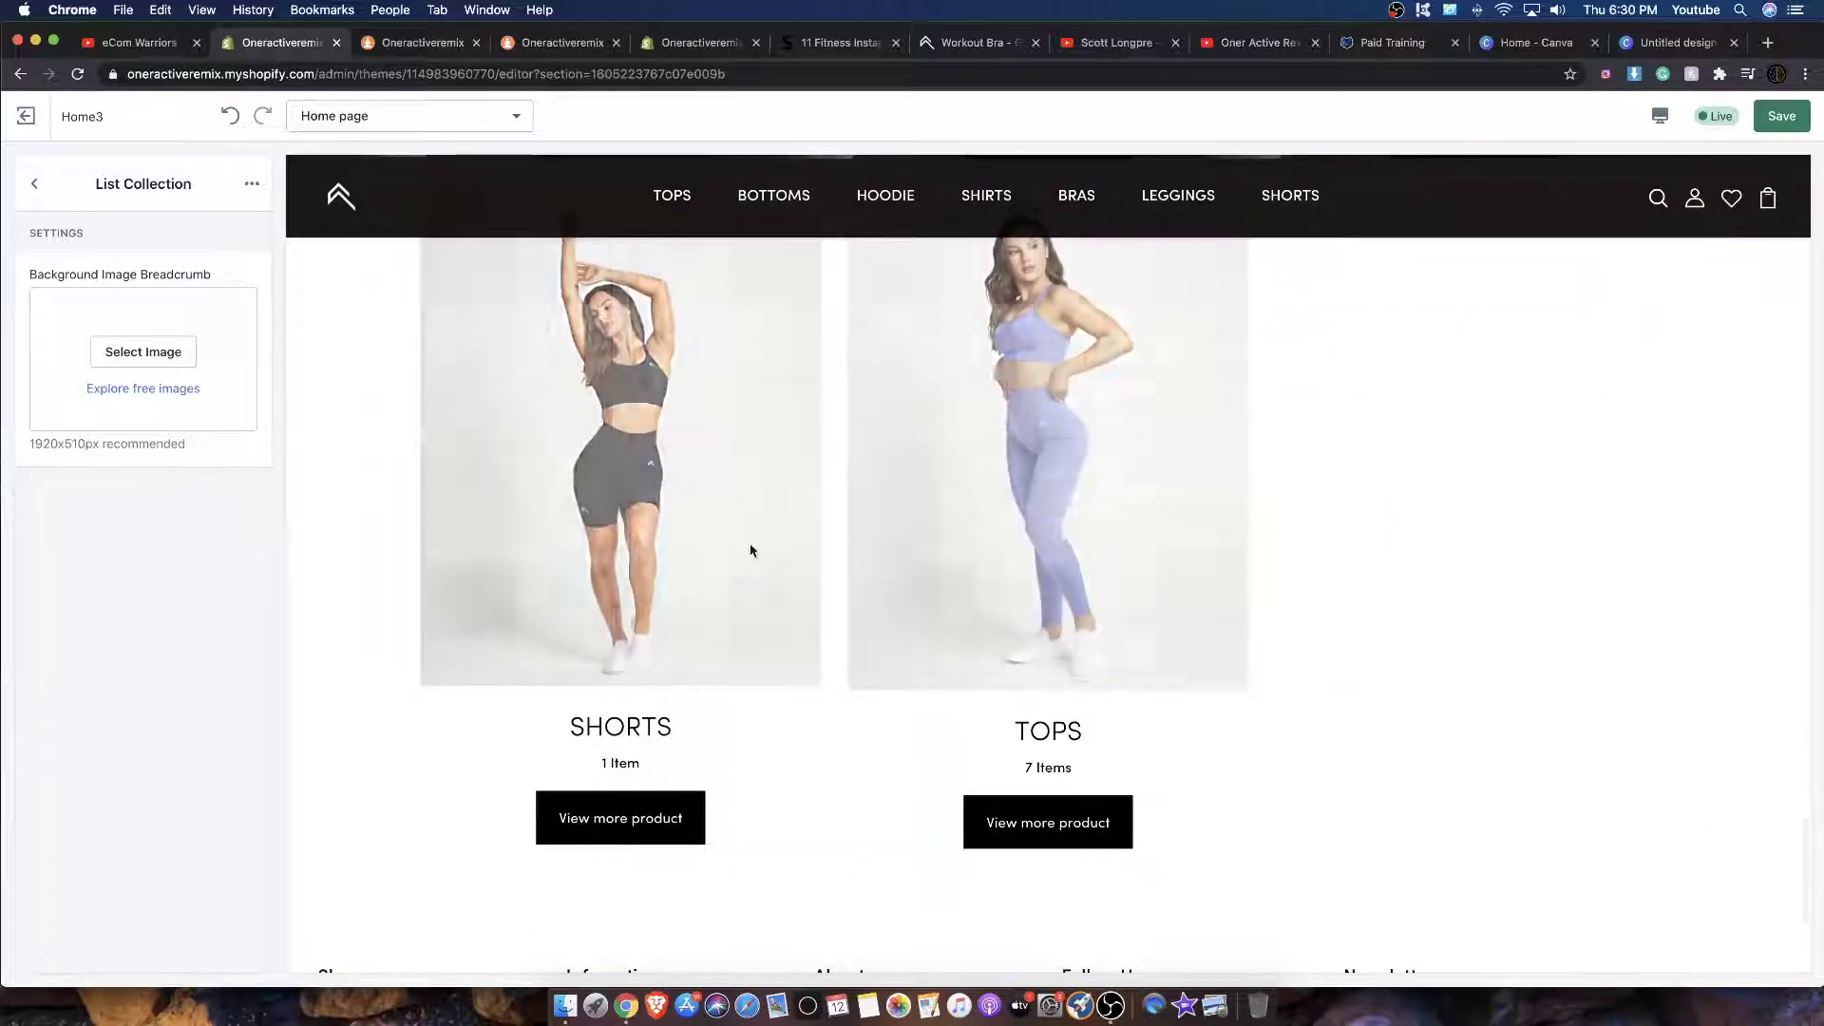
scroll(864, 566, up, 8)
scroll(855, 555, down, 3)
scroll(745, 542, up, 10)
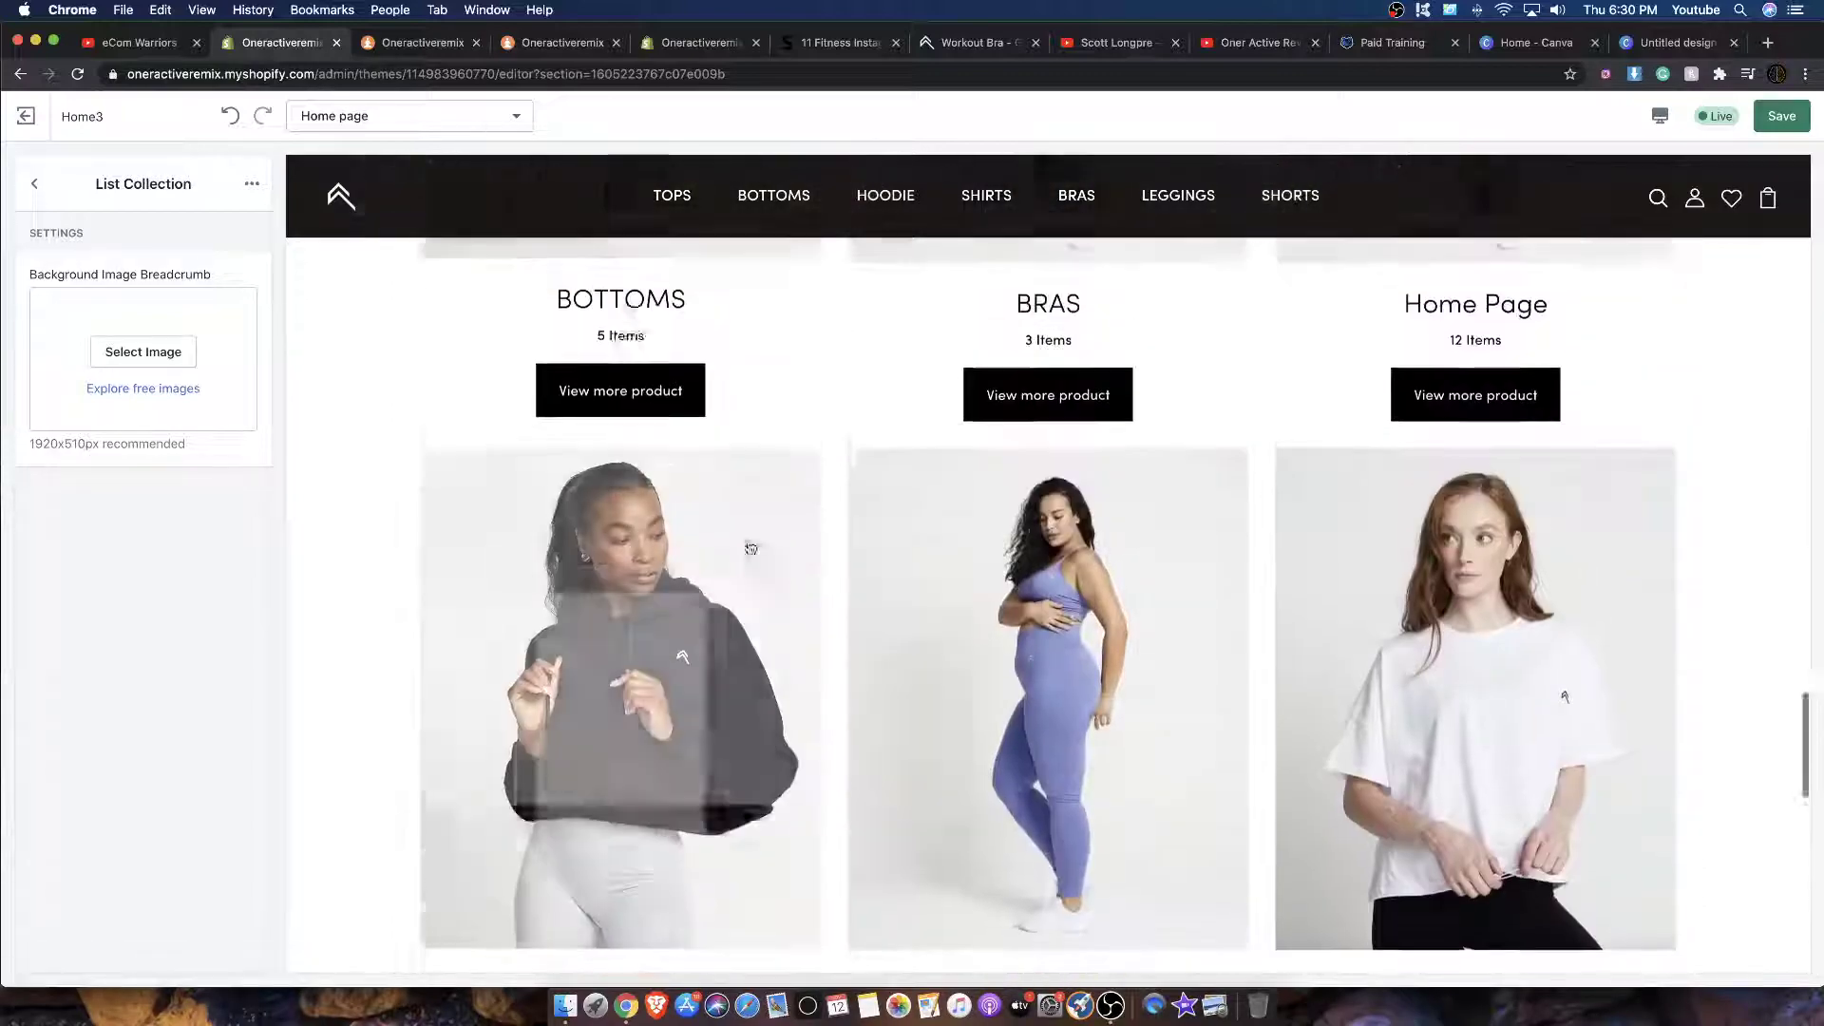
scroll(649, 539, up, 5)
scroll(1141, 665, down, 10)
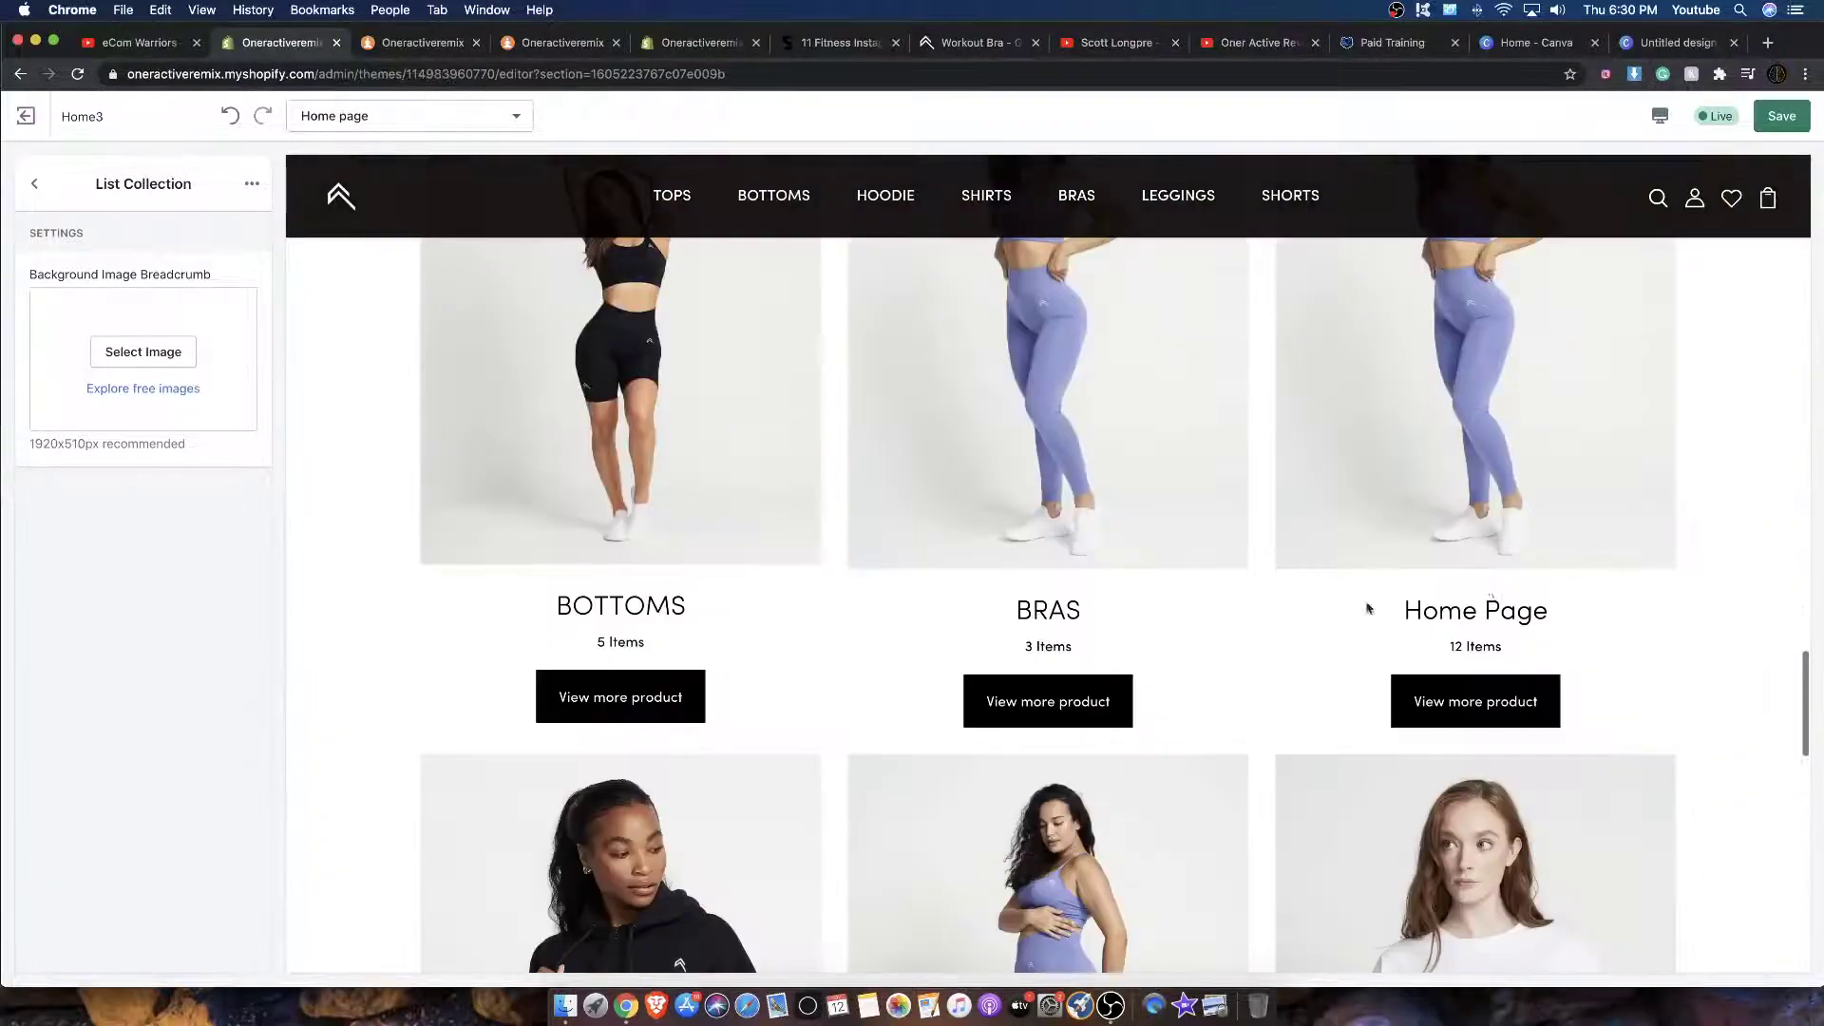
scroll(1425, 723, down, 7)
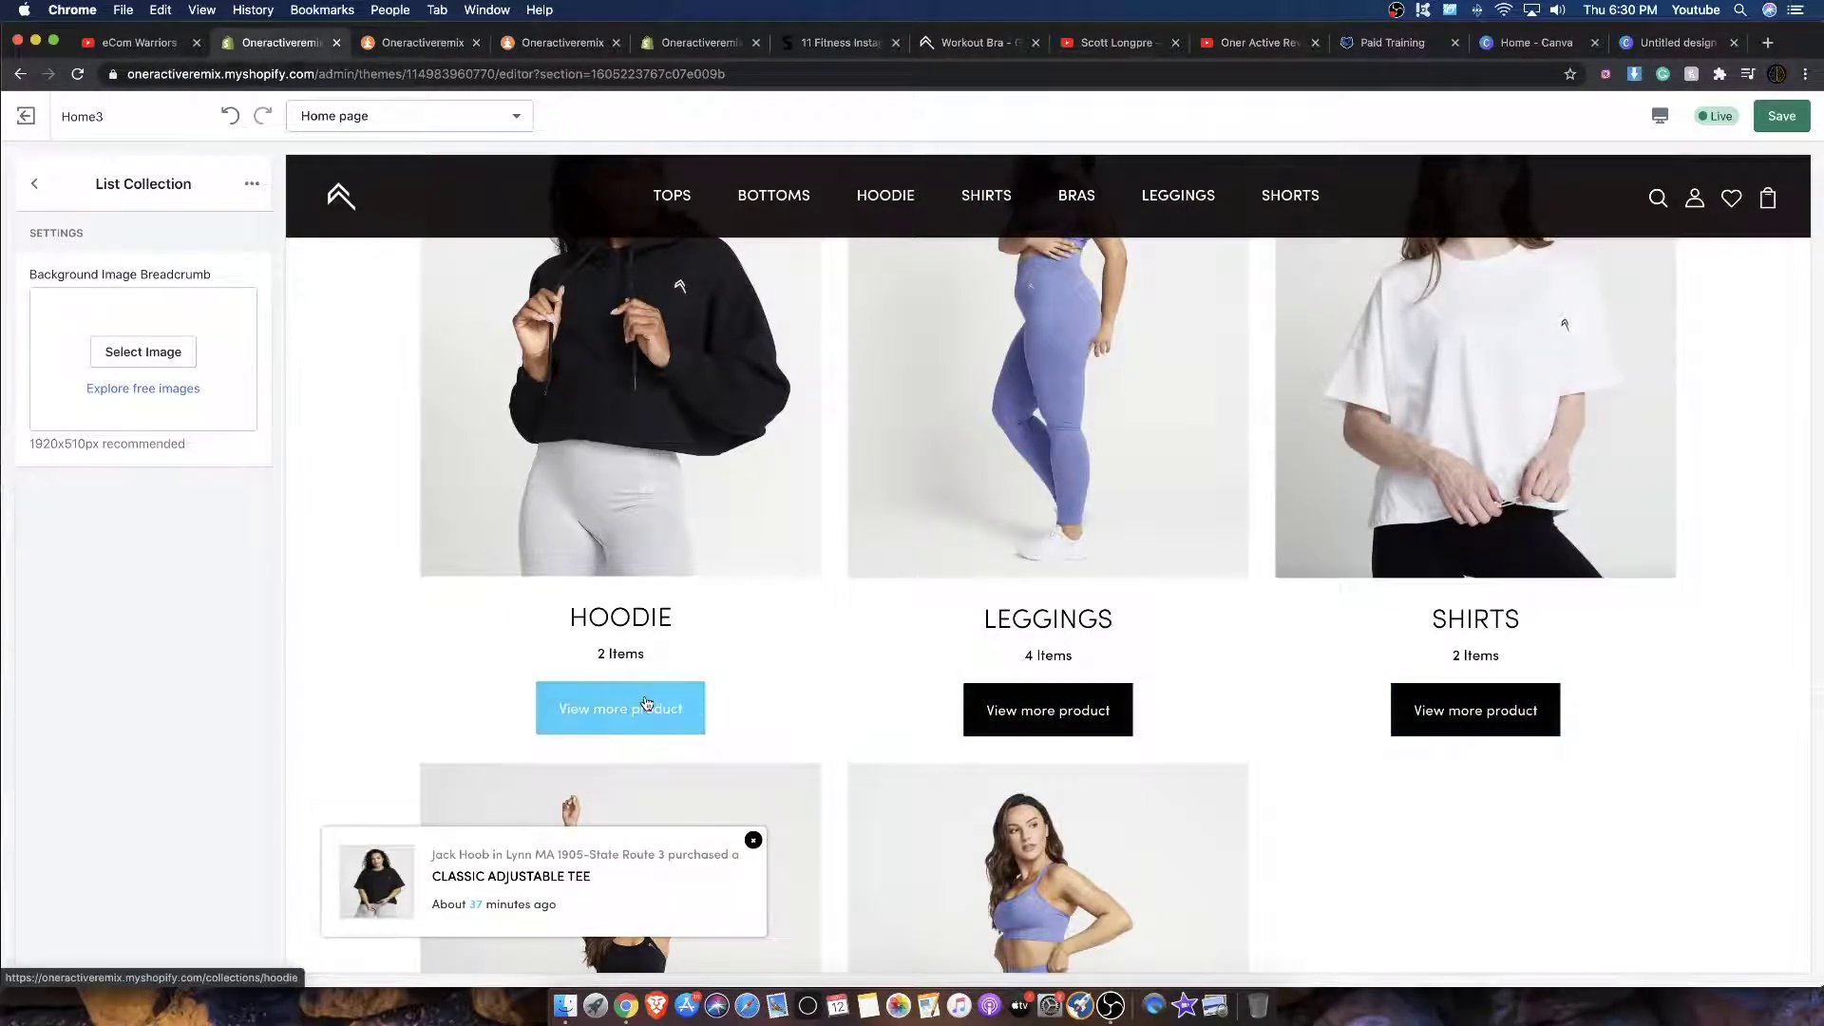
scroll(646, 704, up, 4)
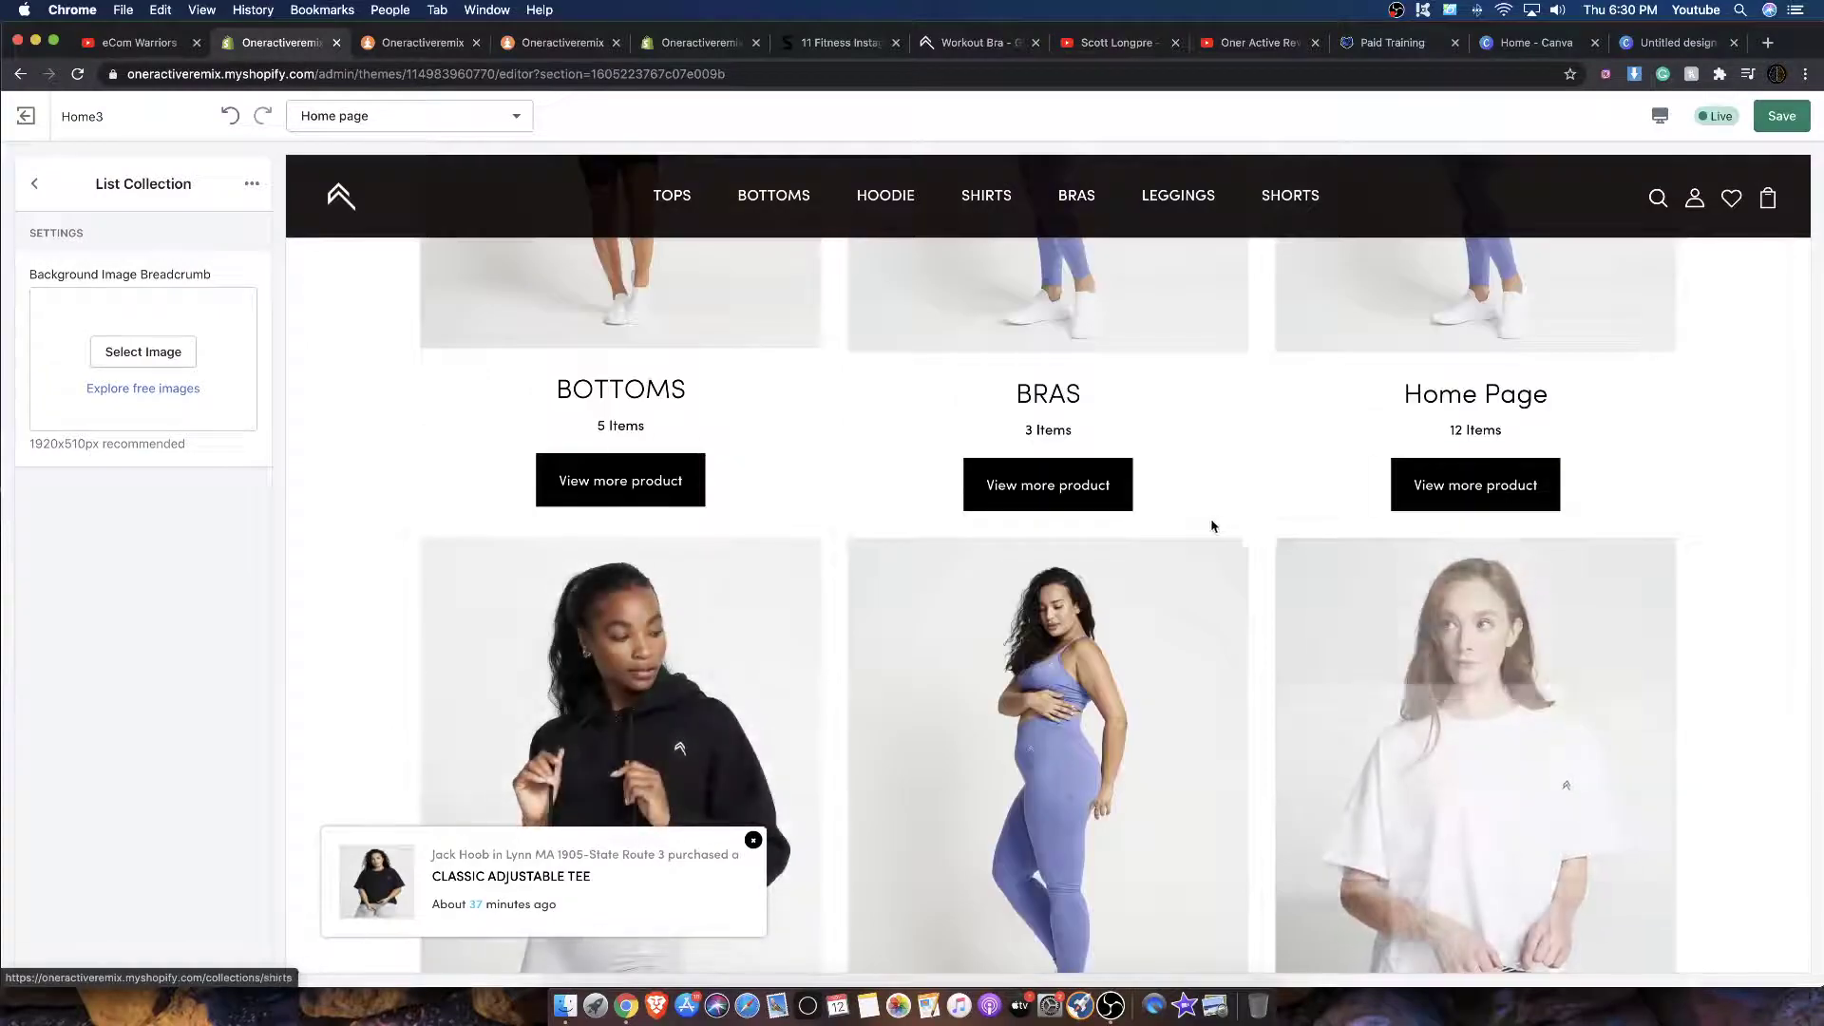
scroll(1219, 526, down, 15)
scroll(1124, 530, up, 5)
scroll(1113, 522, up, 10)
scroll(1116, 494, down, 3)
scroll(934, 506, up, 2)
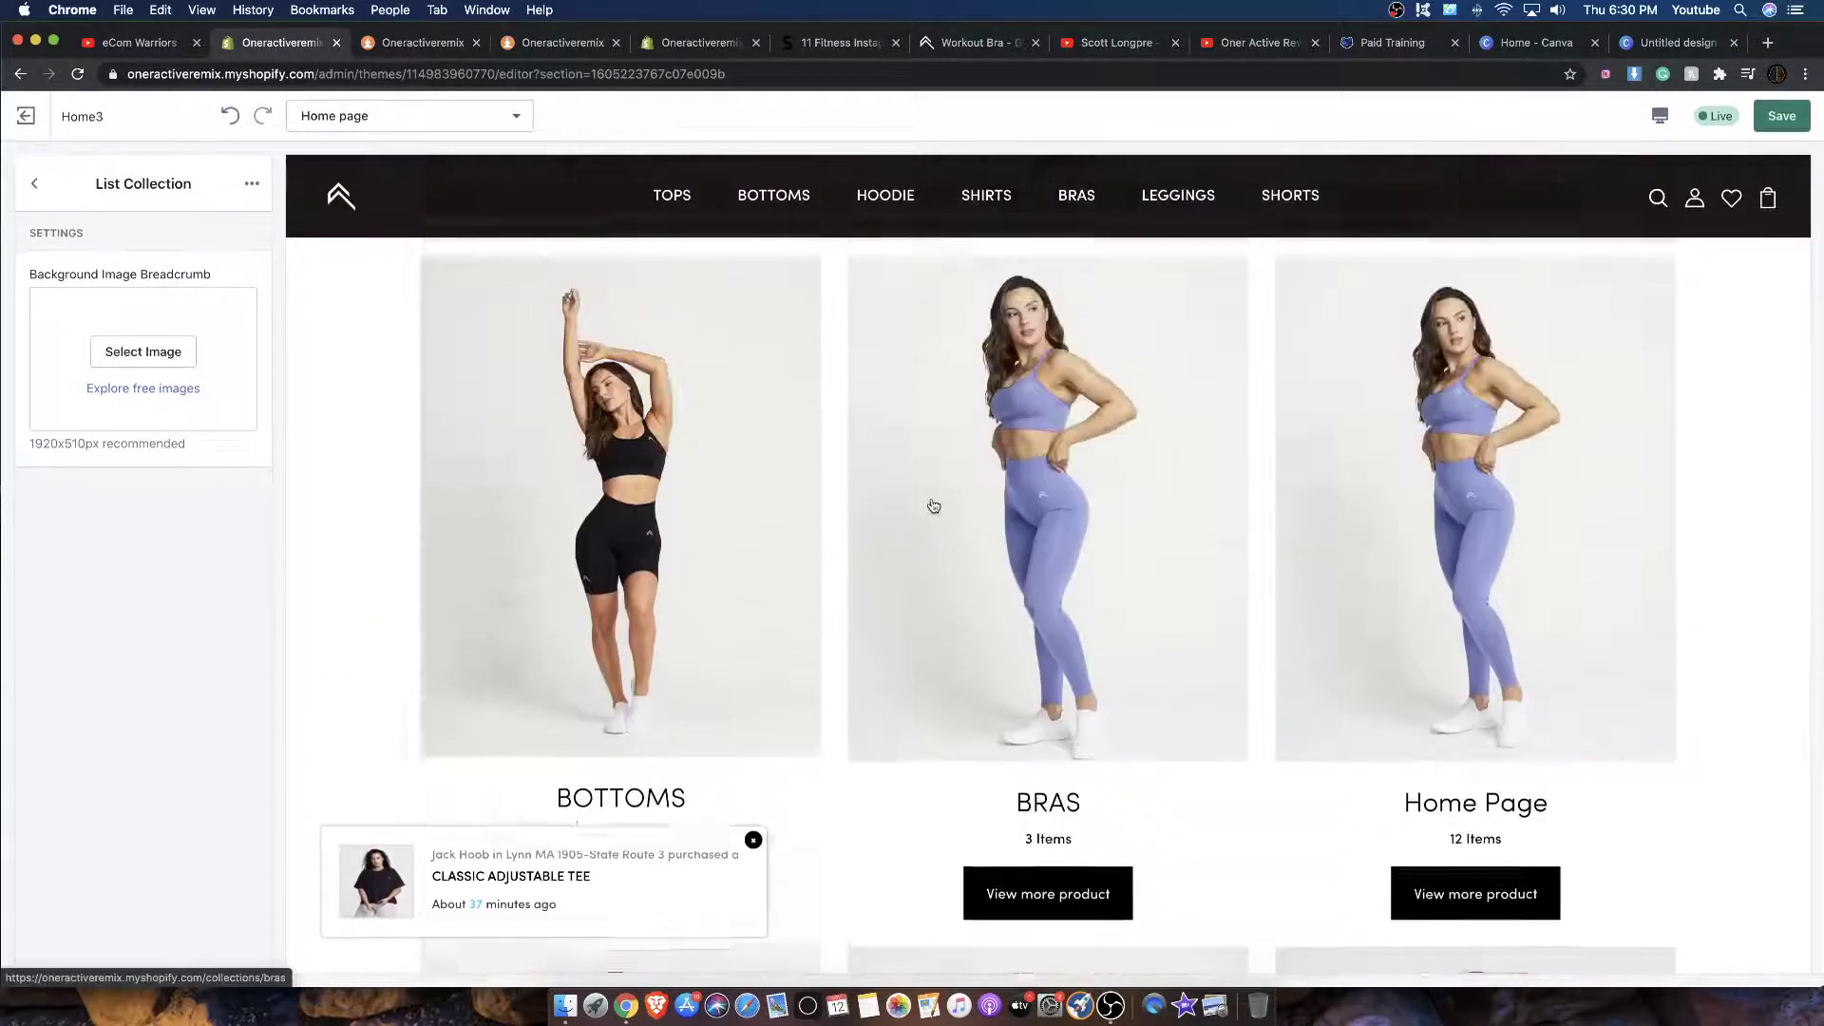
scroll(934, 506, up, 3)
Step: Remove the List Collection section from the home page
click(32, 185)
click(135, 617)
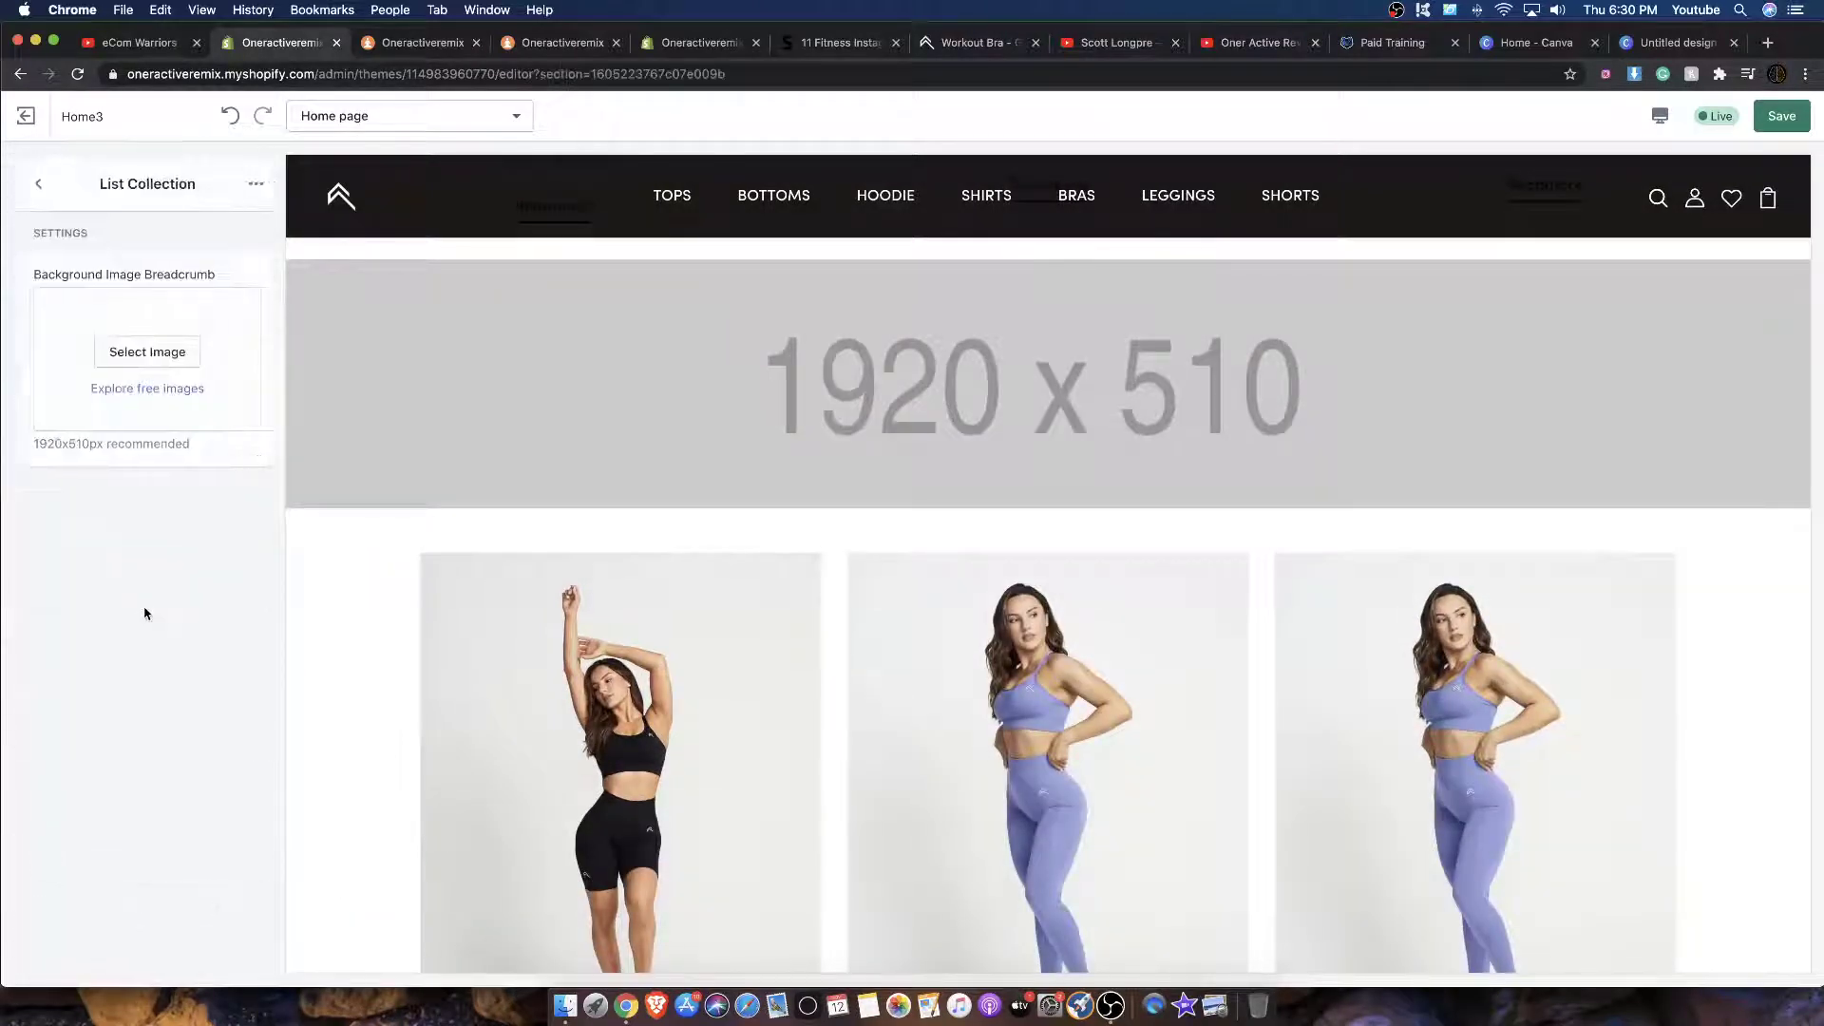
click(177, 268)
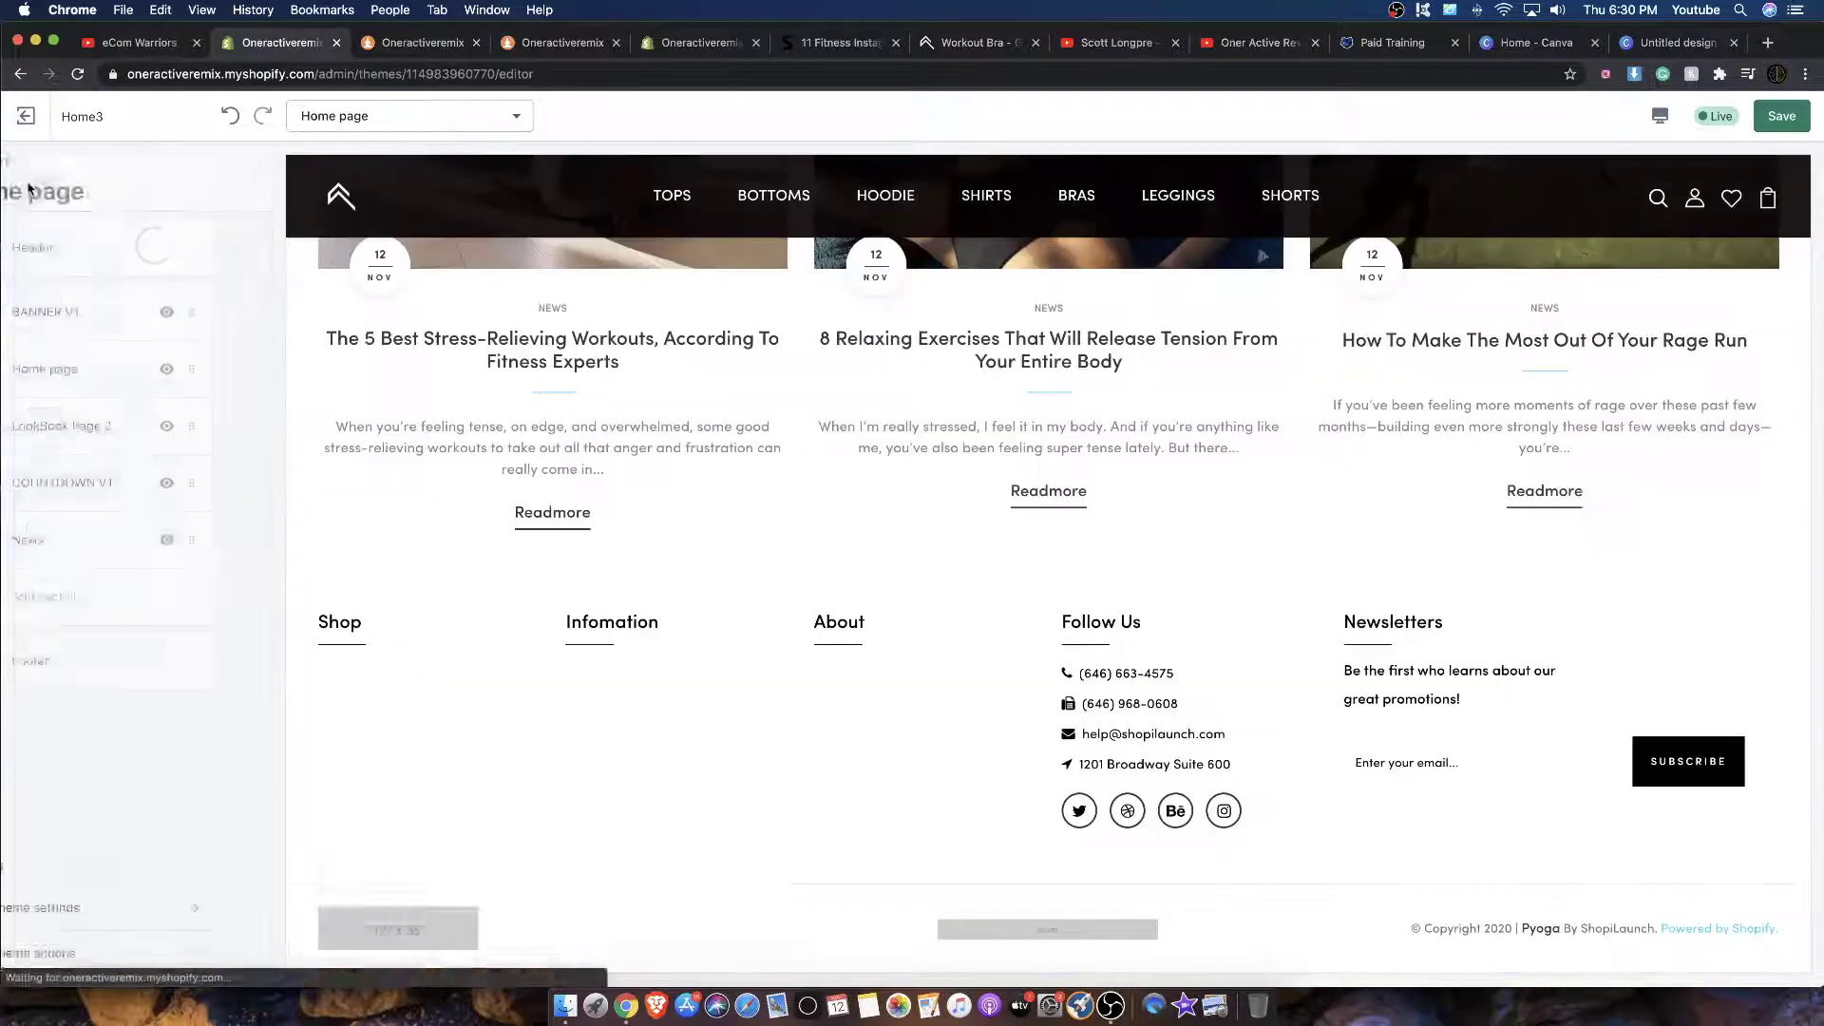
Step: Open the list of addable sections and preview the About Us section on the home page
click(116, 599)
scroll(130, 573, down, 10)
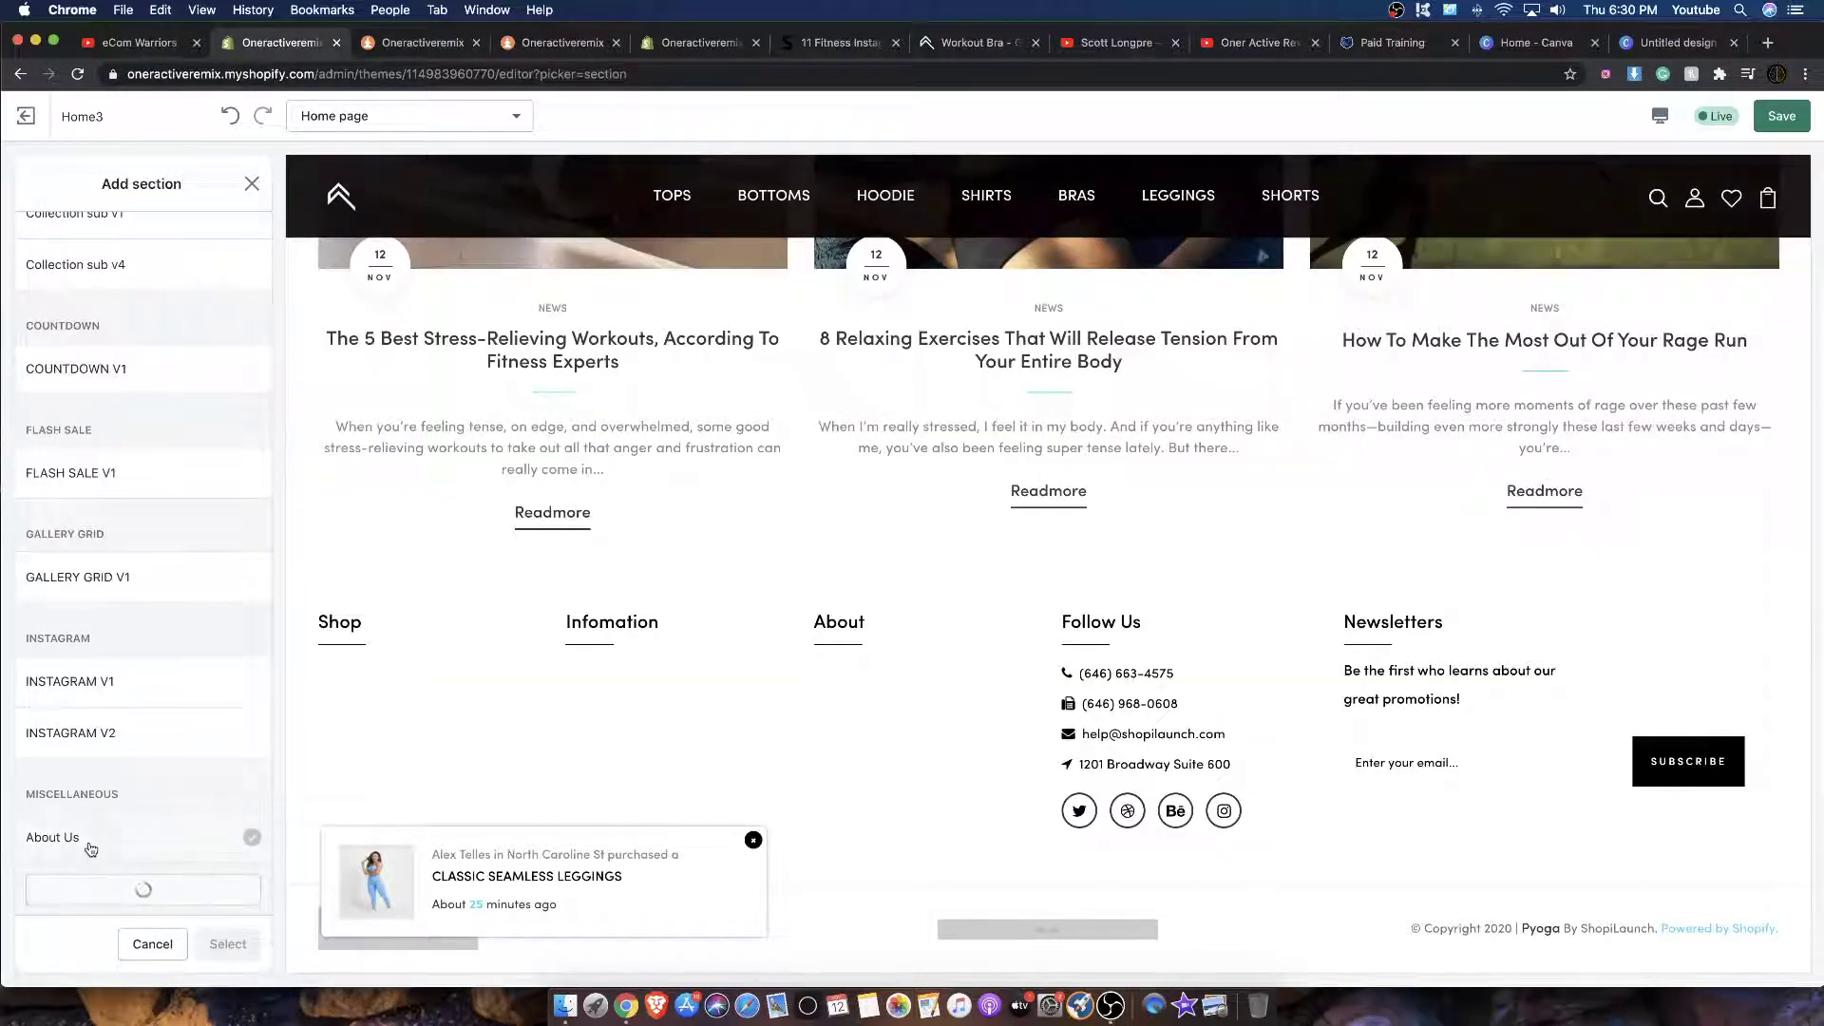
scroll(665, 538, down, 8)
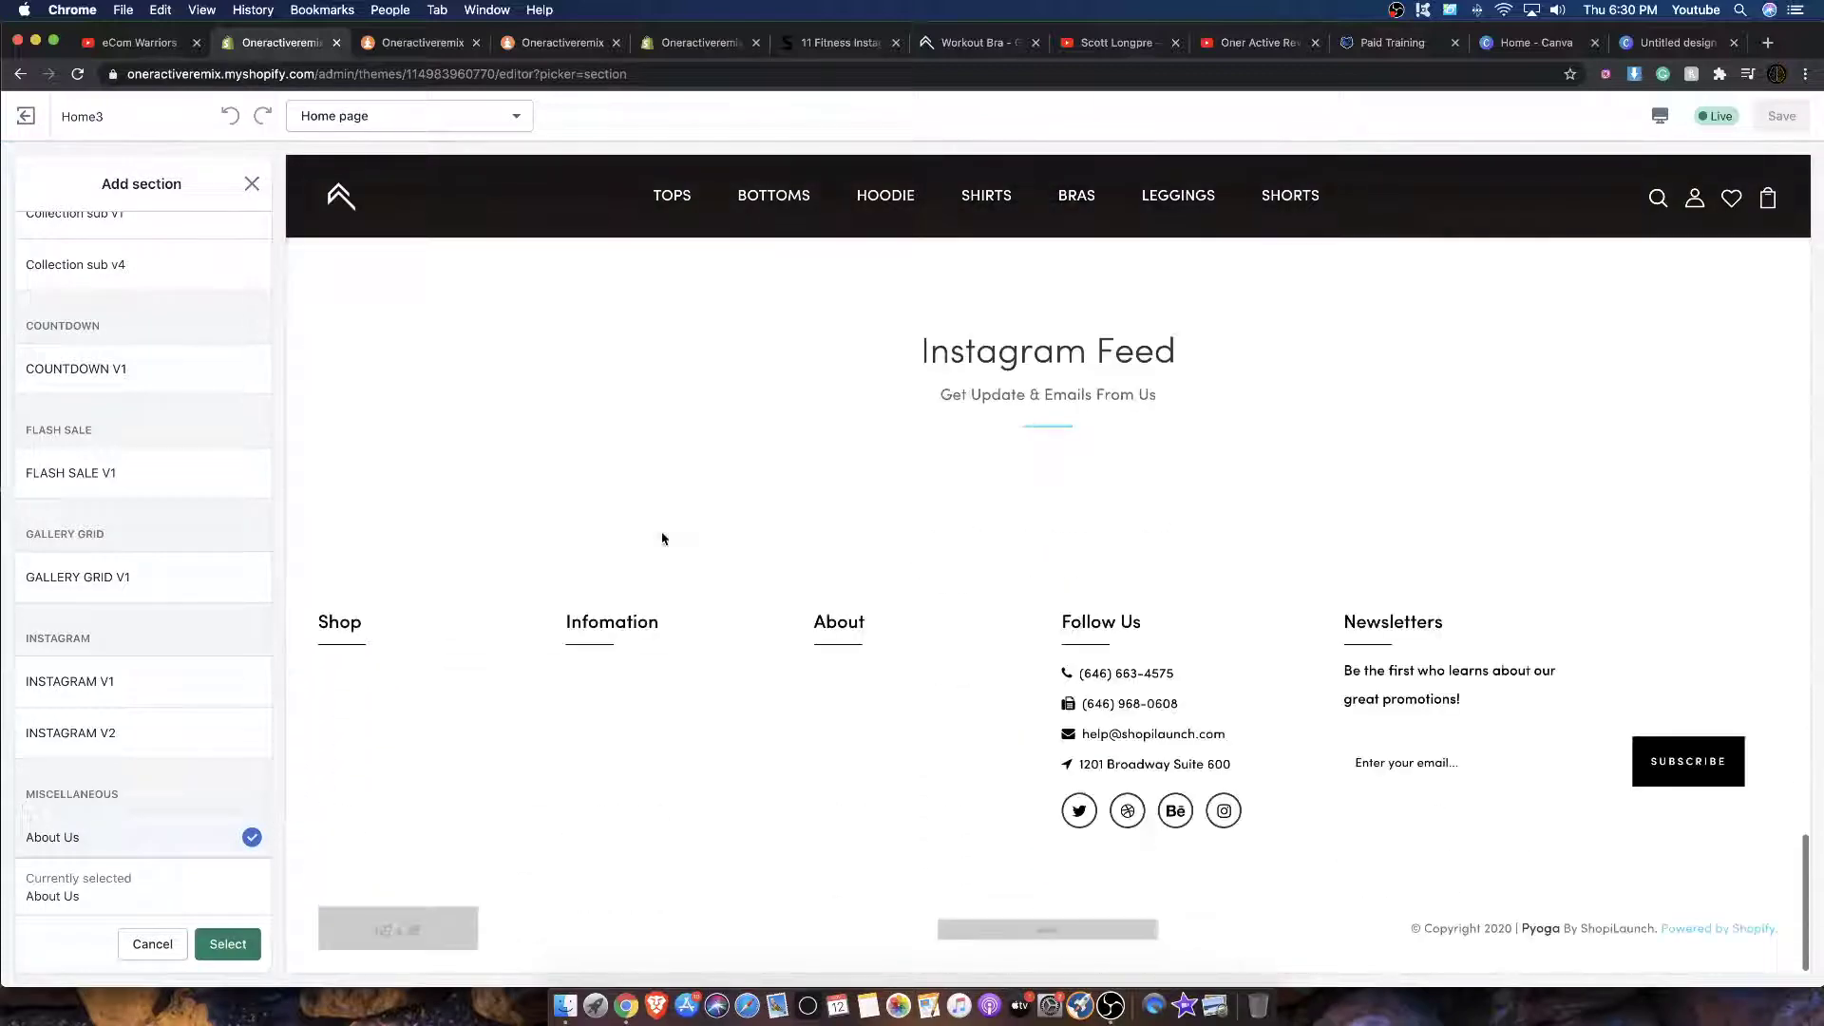
scroll(666, 538, up, 15)
scroll(662, 539, up, 3)
scroll(664, 533, down, 10)
scroll(664, 533, up, 1)
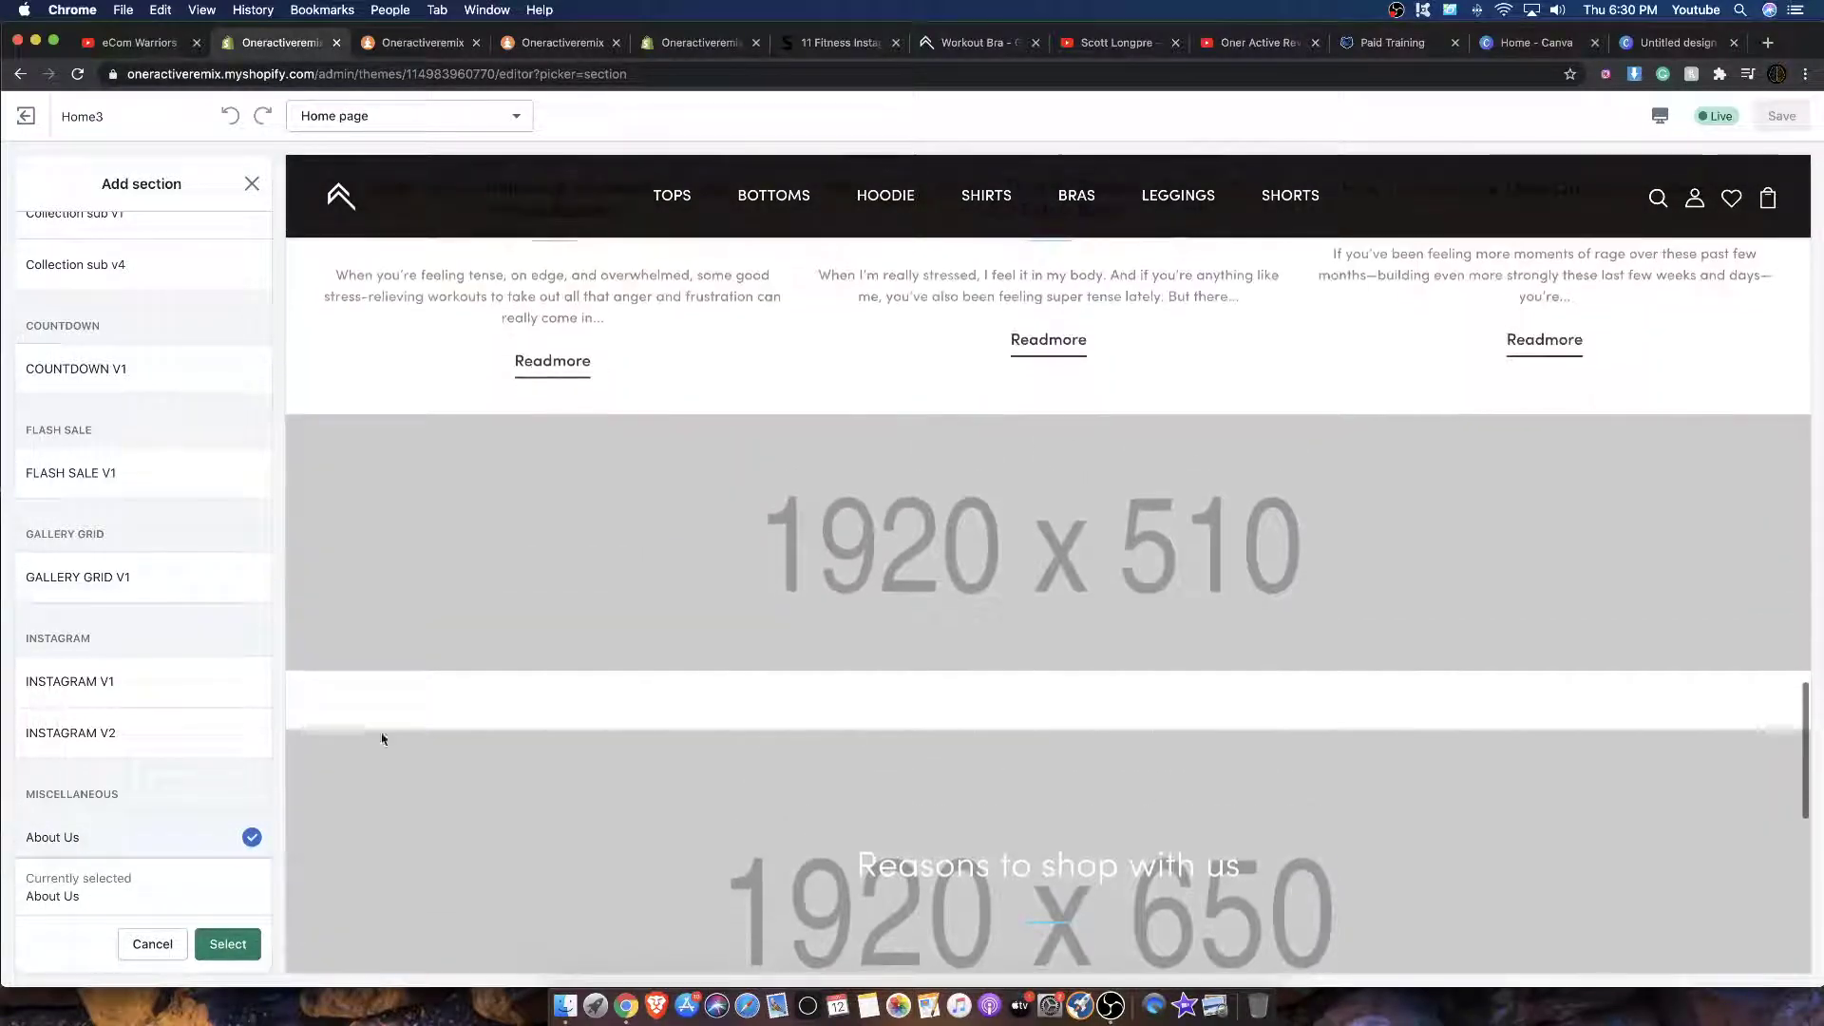
Step: Add the NEWSLETTER V1 section to the home page and check how it sits between the blog posts and the footer
scroll(158, 787, down, 4)
scroll(158, 787, down, 2)
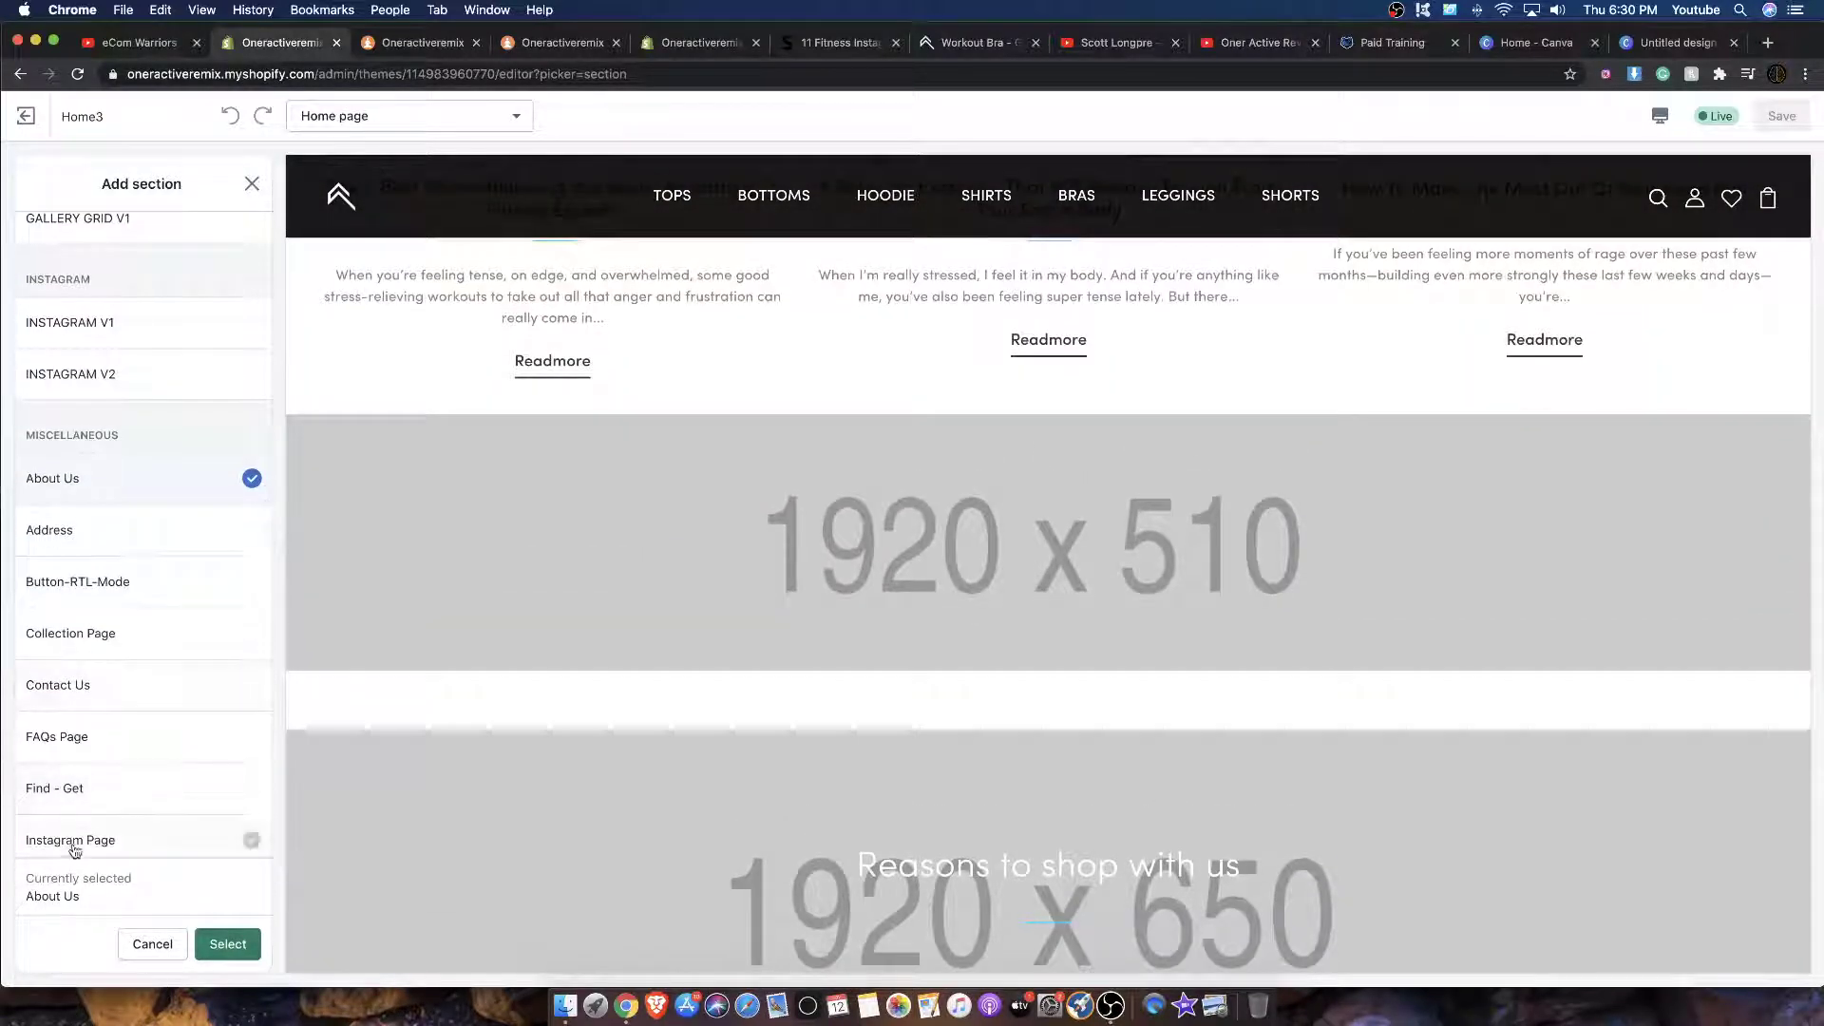
scroll(74, 854, down, 7)
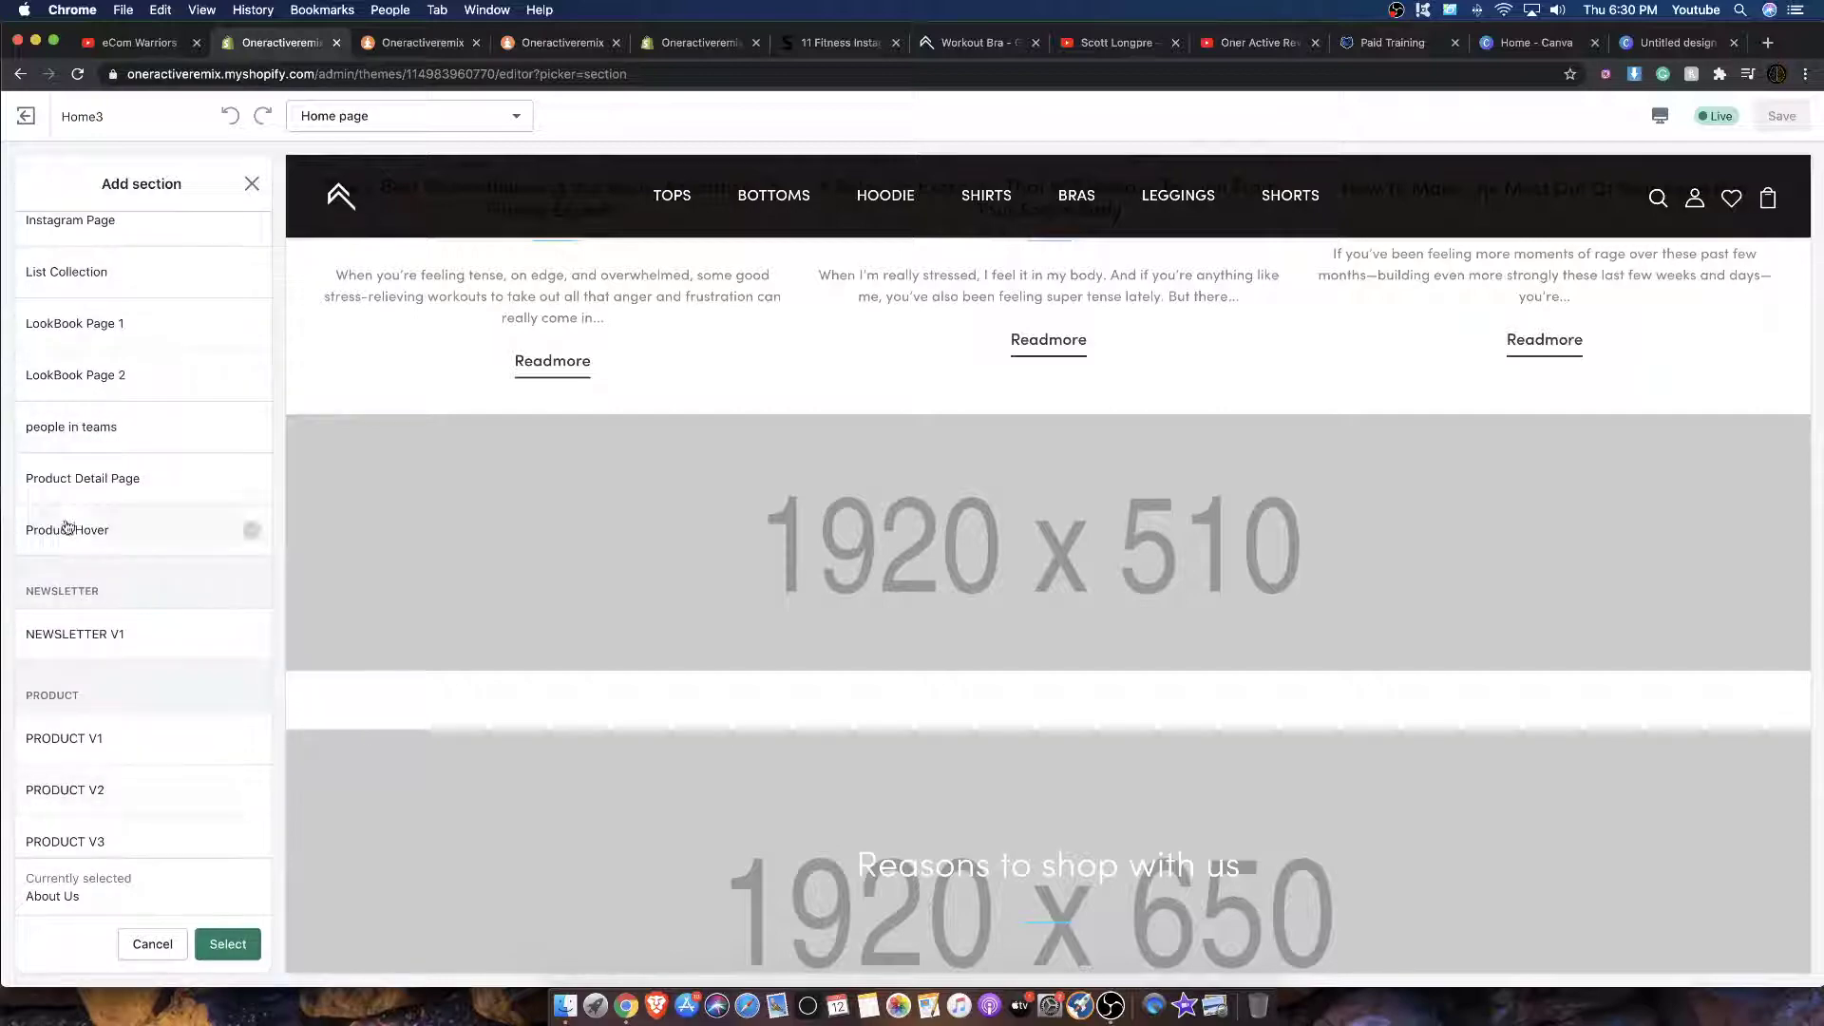
click(228, 944)
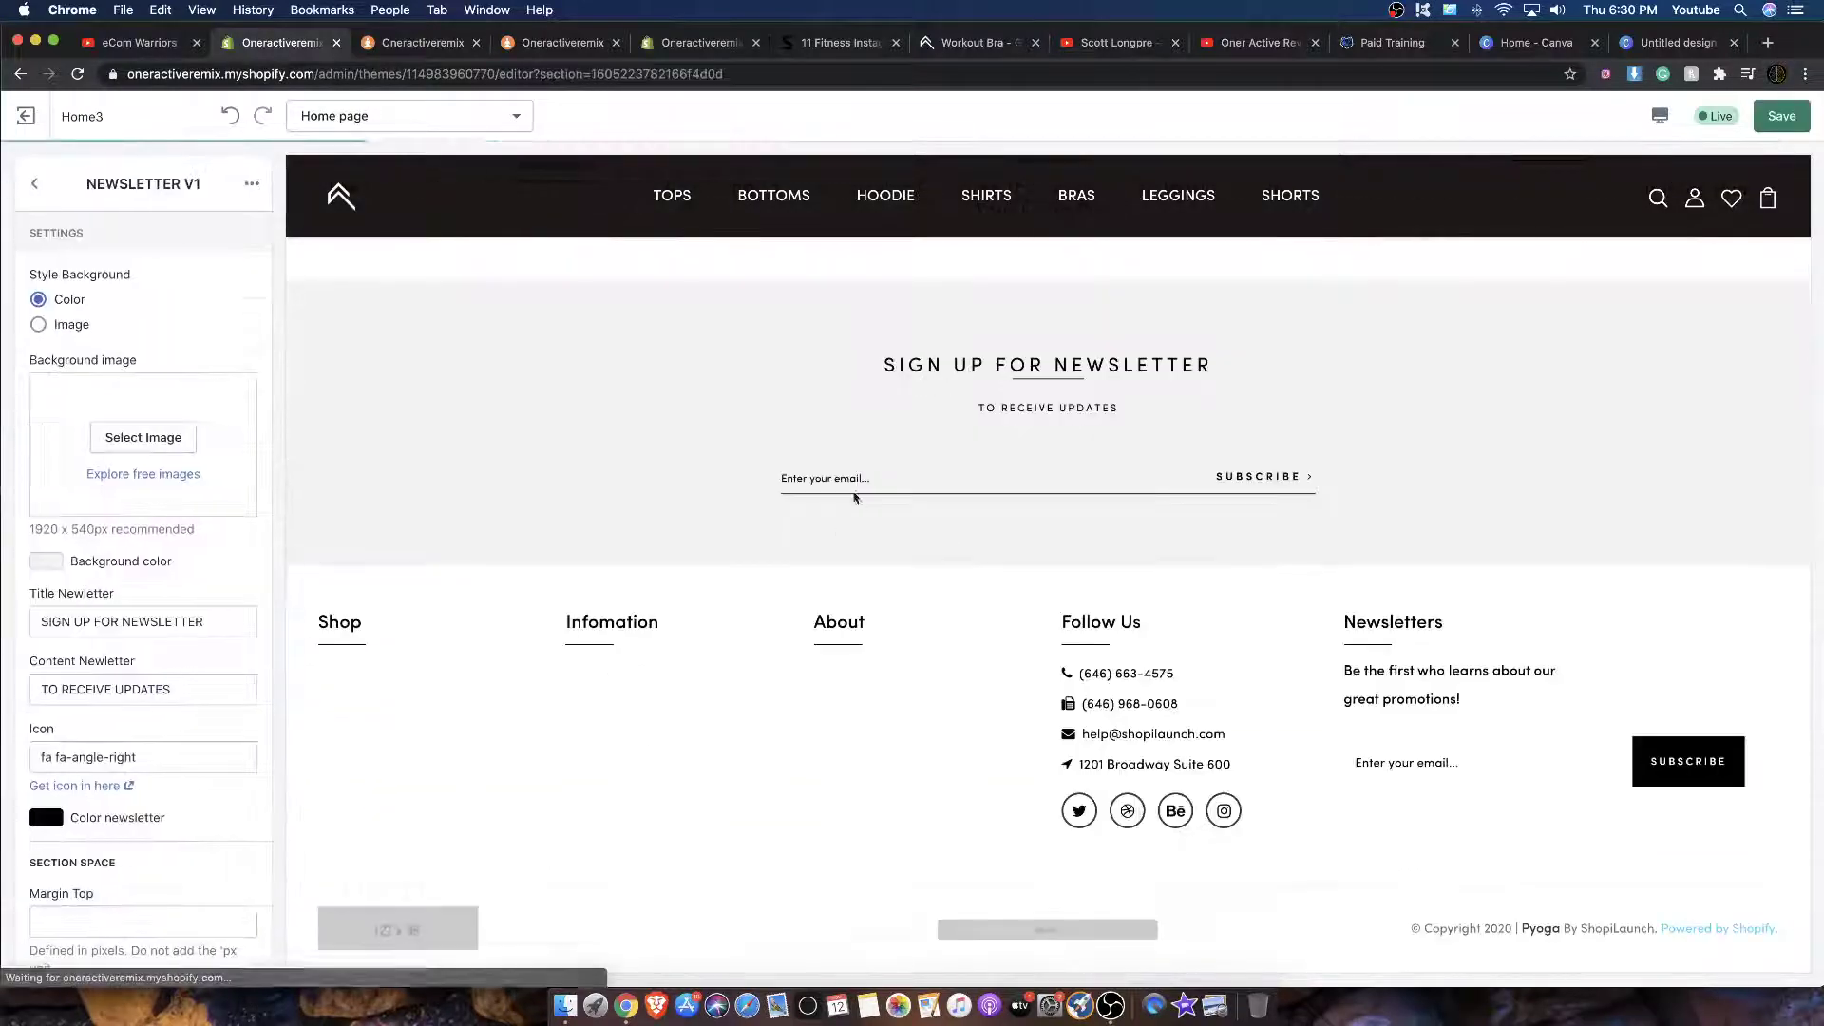
scroll(1038, 489, up, 8)
scroll(1036, 480, down, 8)
scroll(950, 470, up, 4)
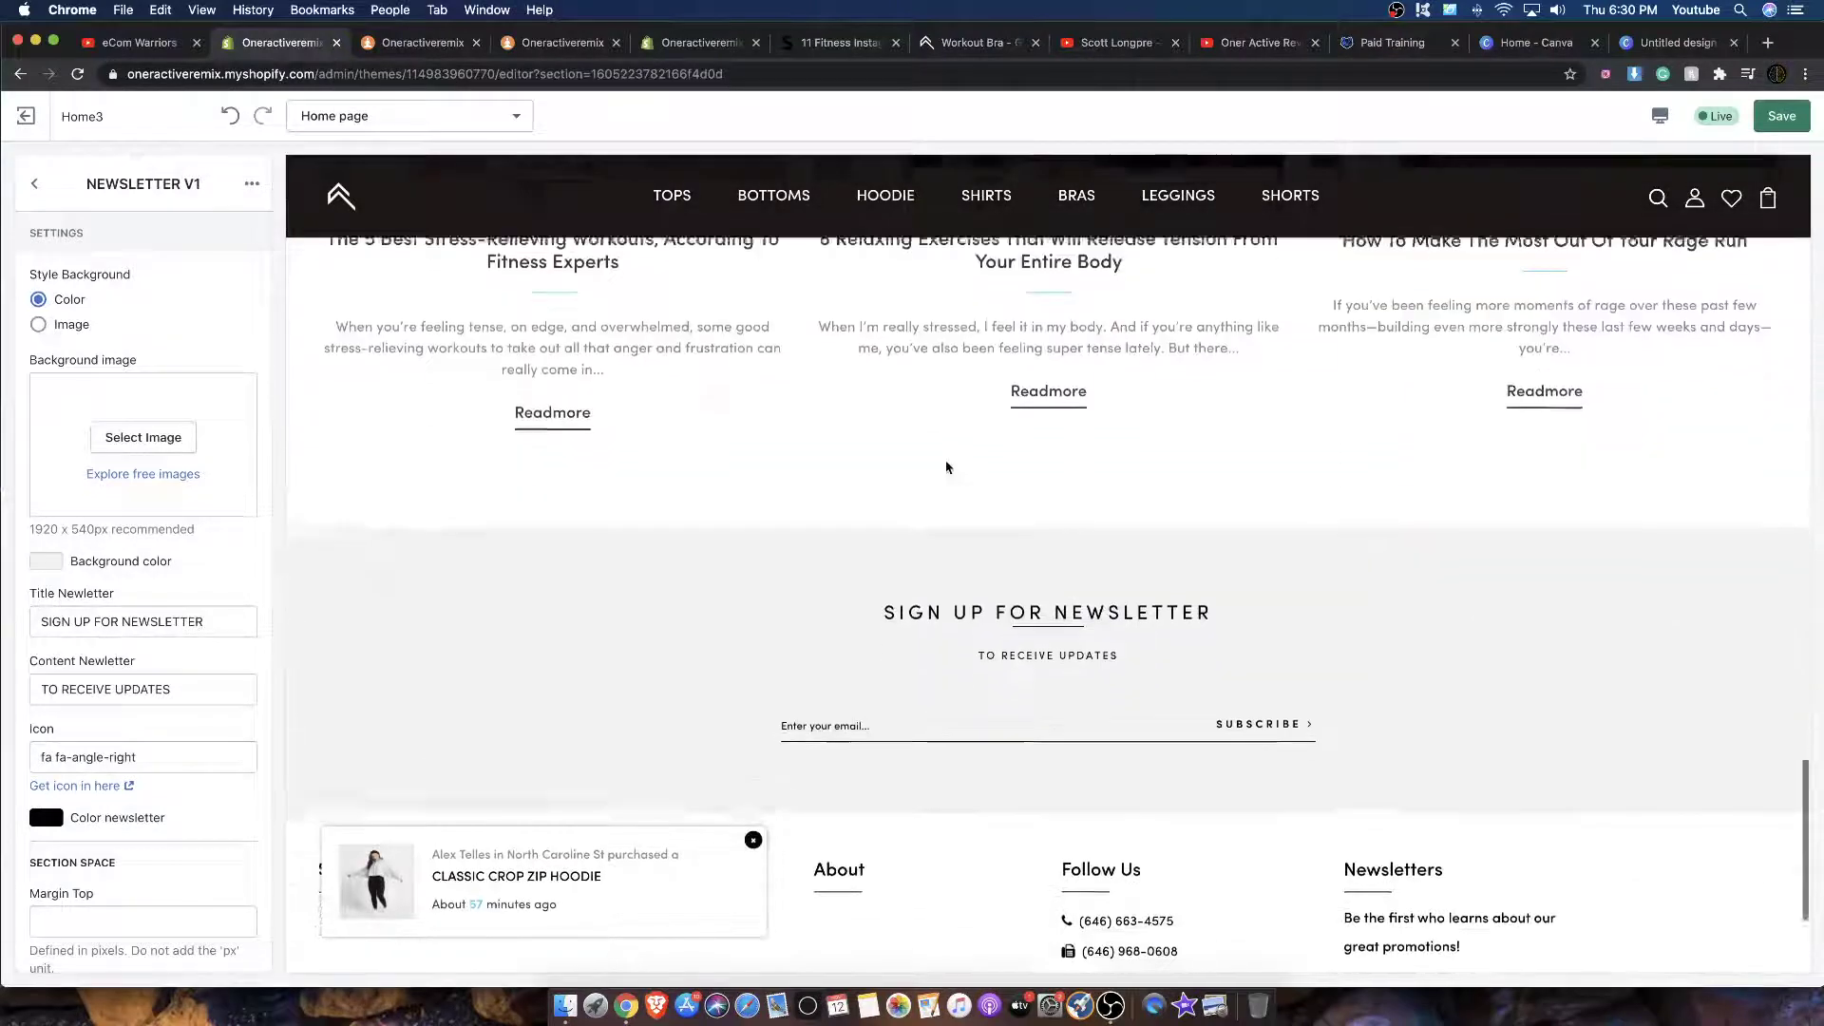
scroll(883, 389, down, 4)
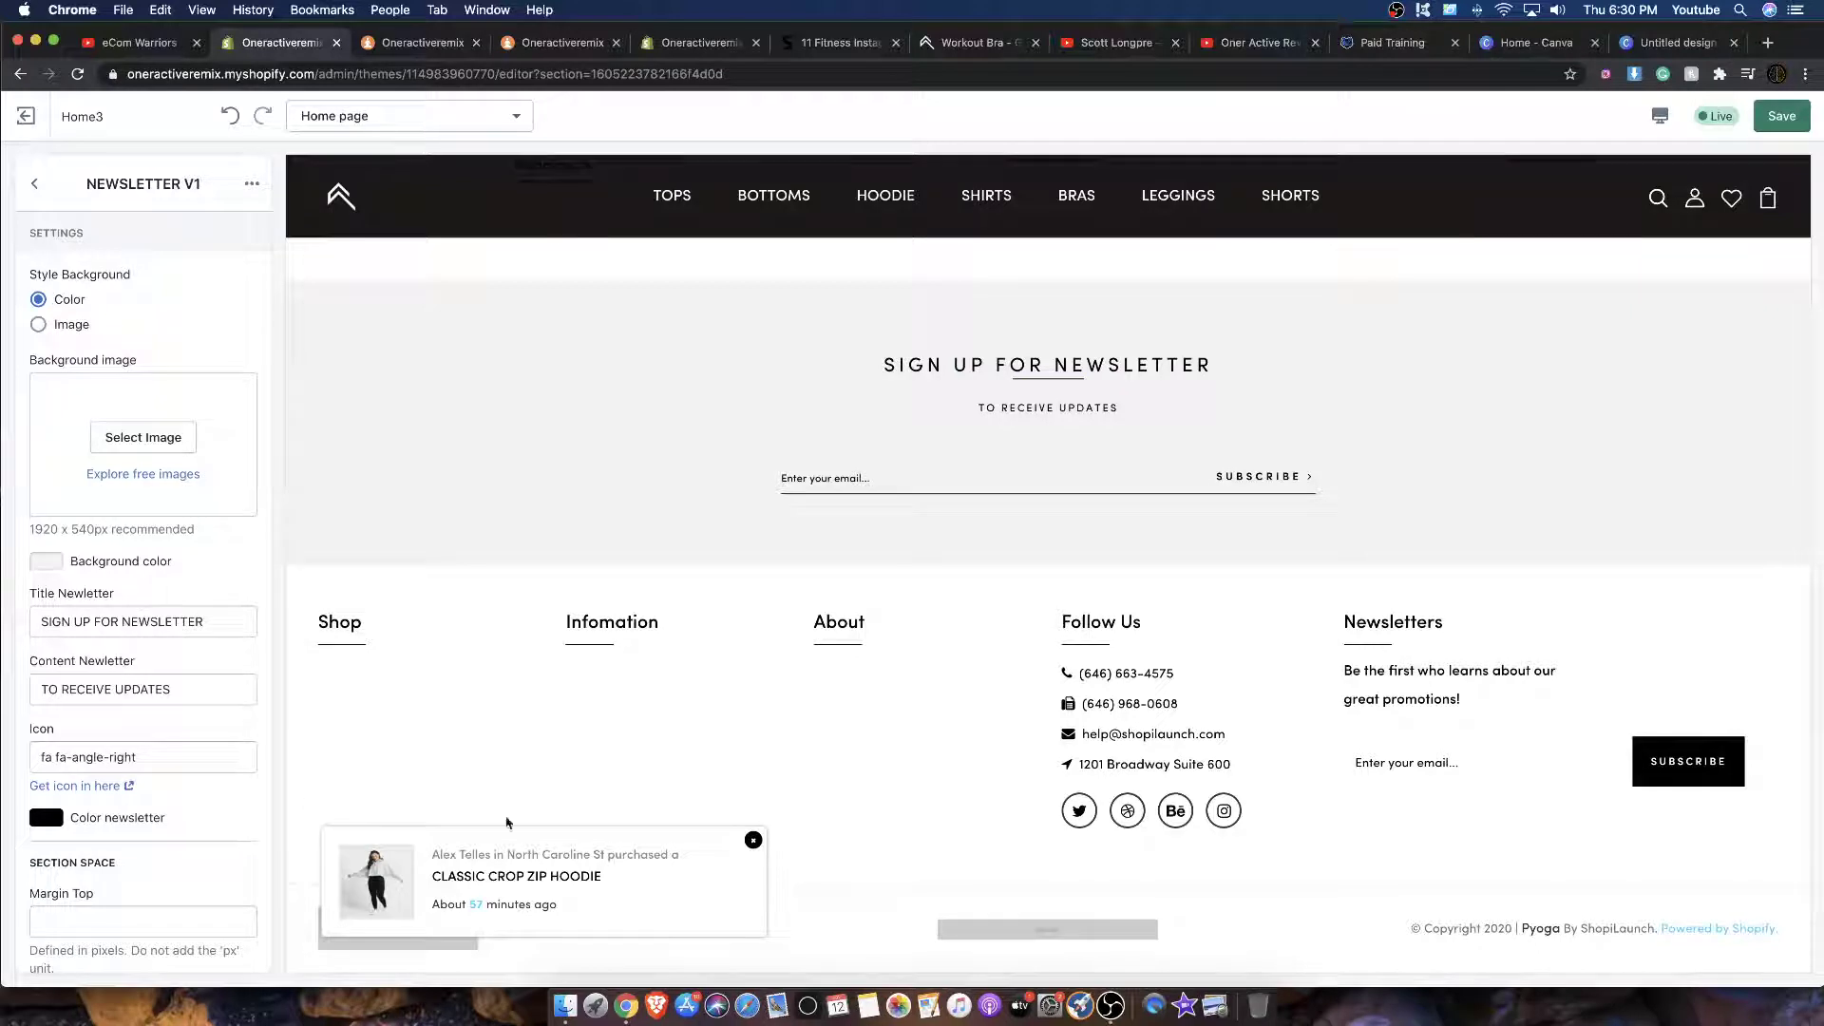
Step: Set the newsletter title to "GET 30% OFF YOUR FIRST ORDER" and its content text to "SIGN UP BELOW"
key(BackSpace)
text(GET 30% OFF YOUR FIRST ORDE)
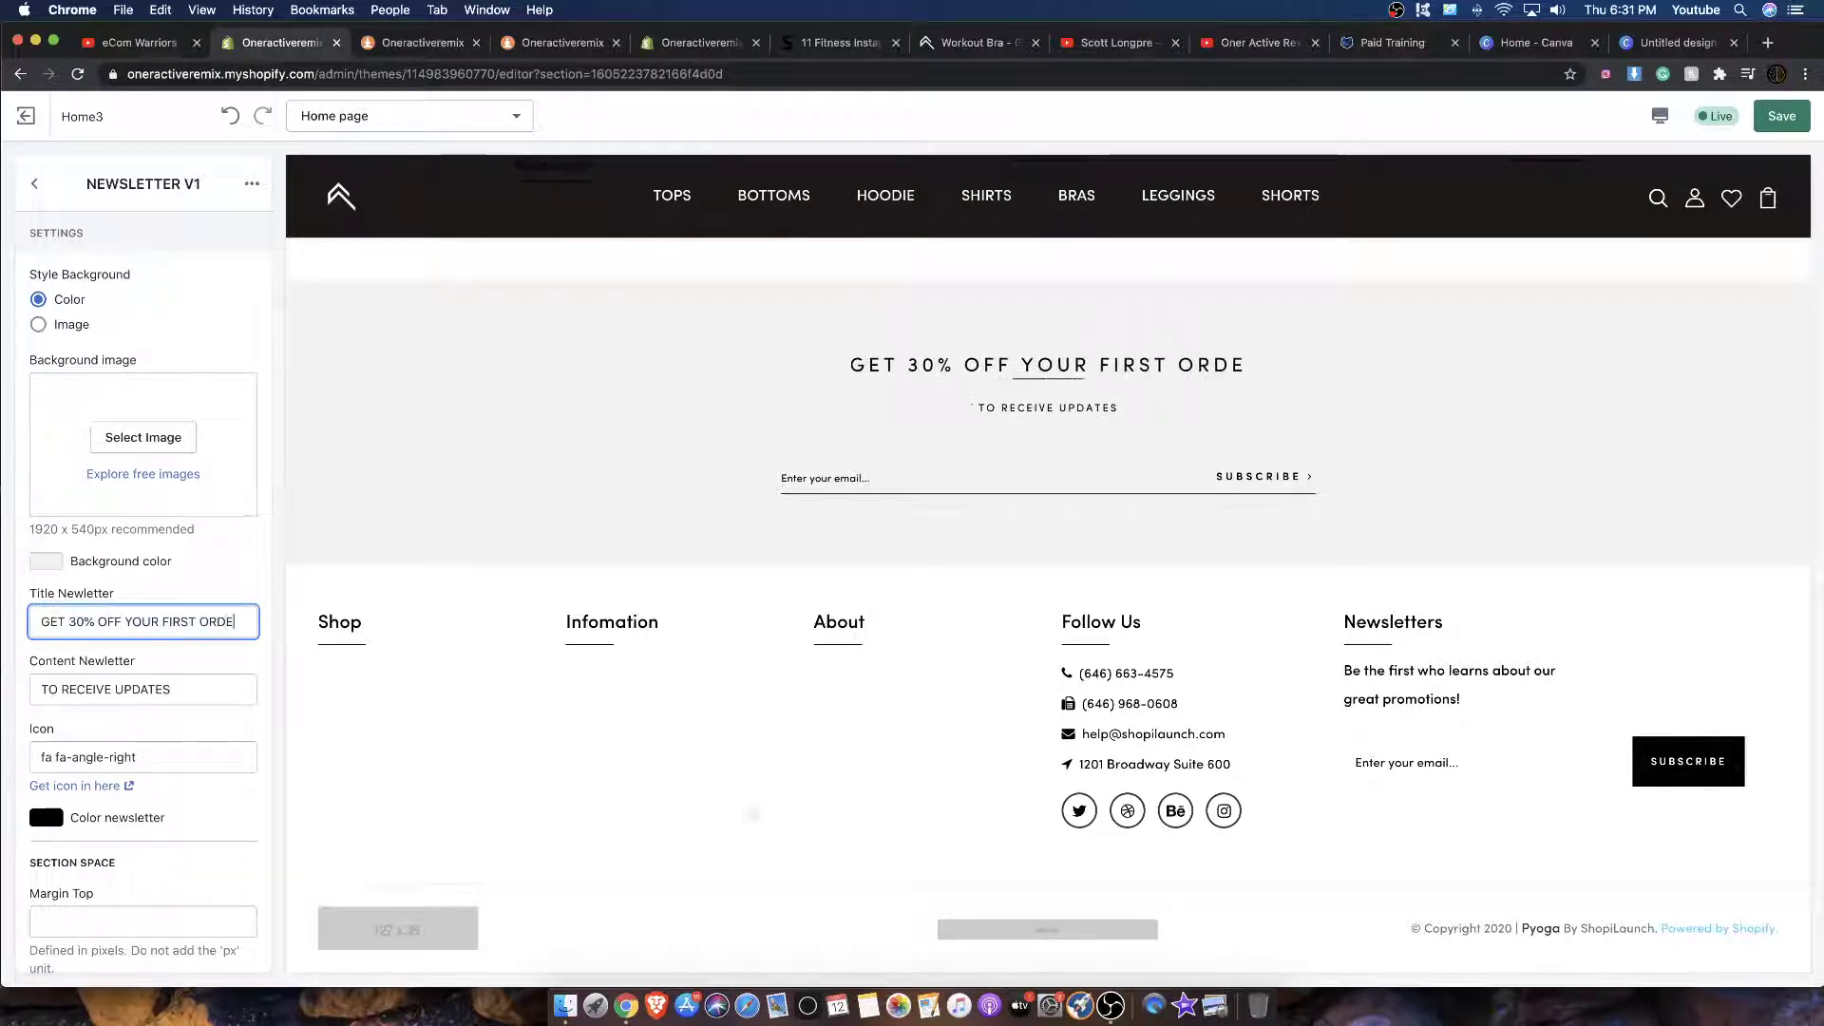
text(R)
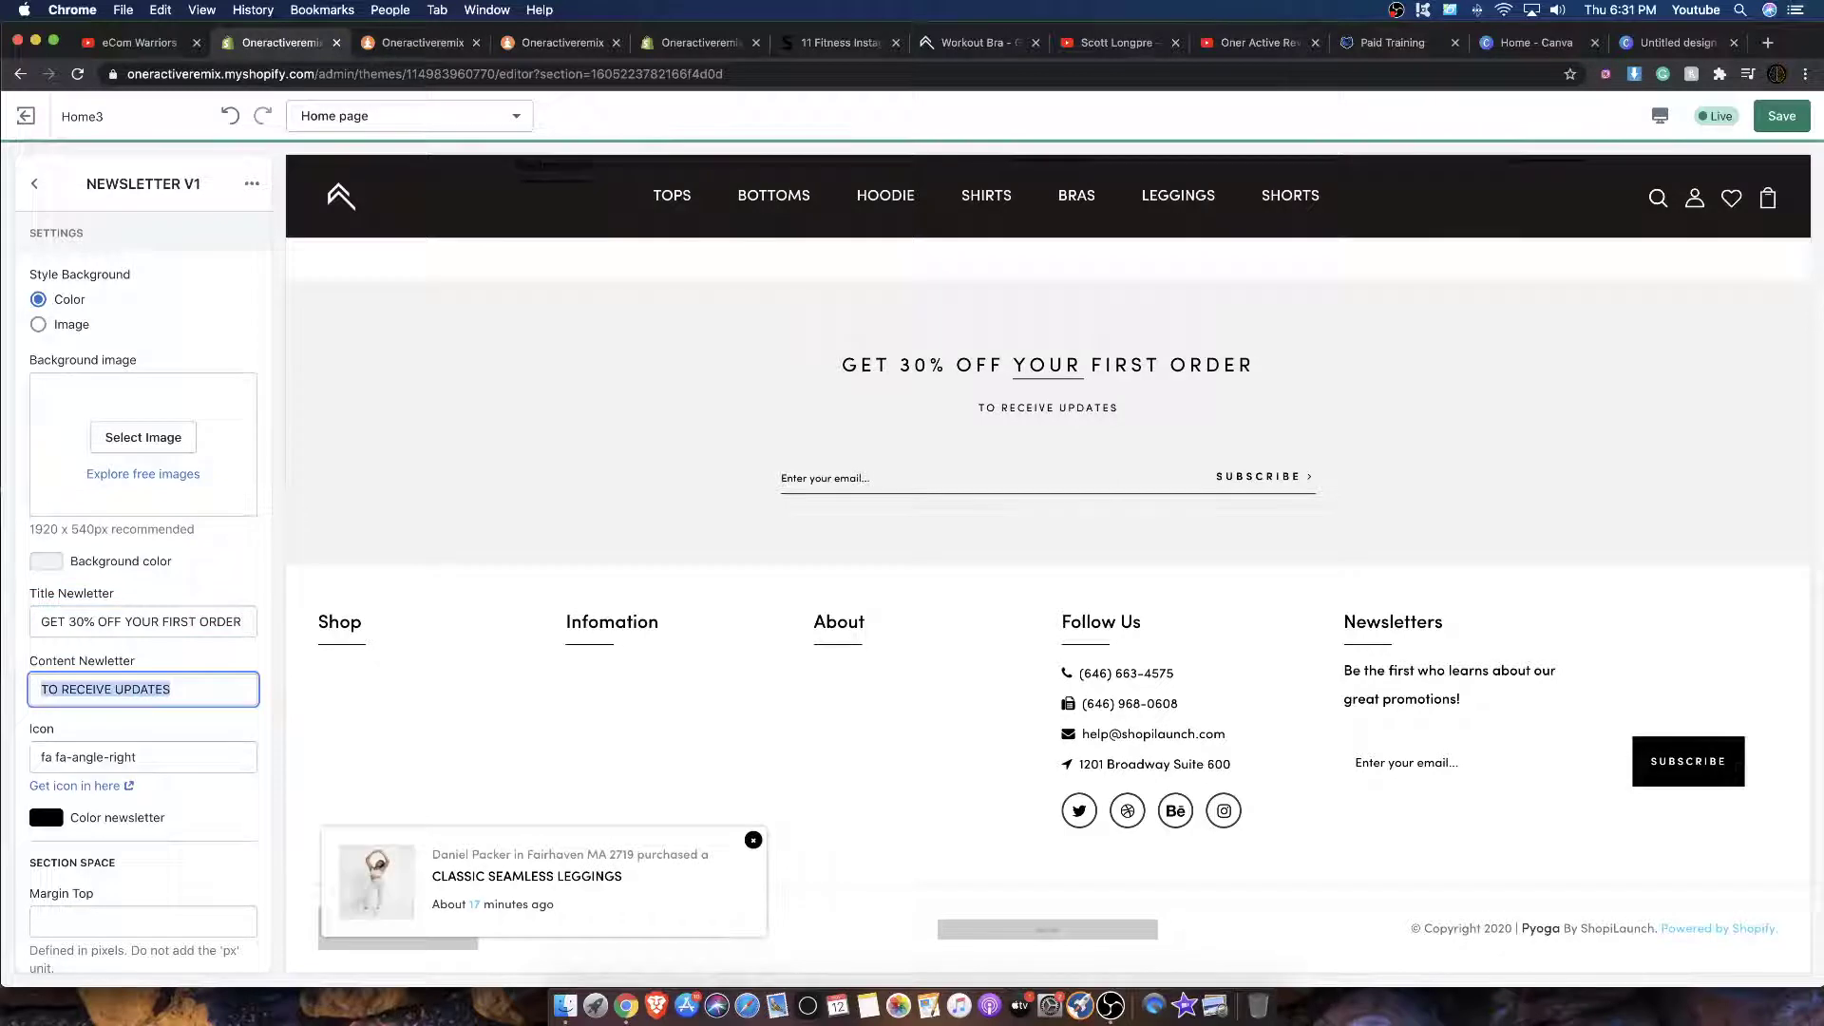
text(SIGN UP BELOW)
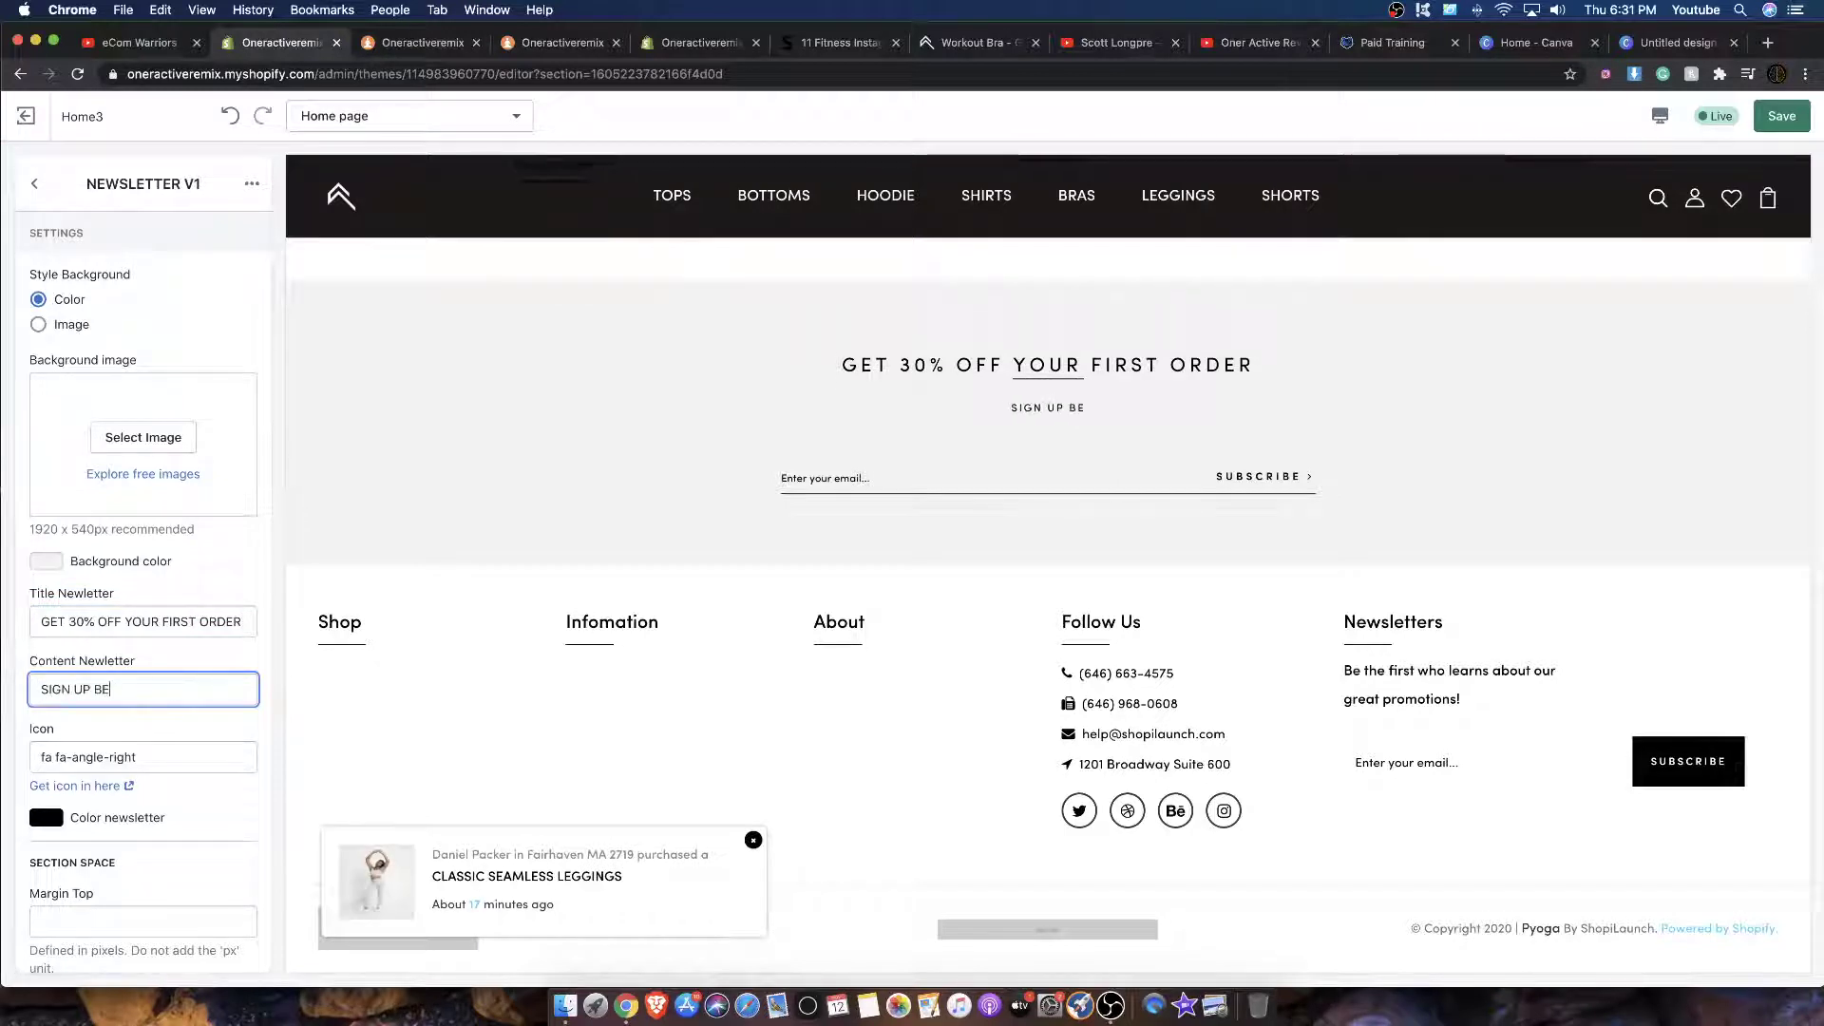
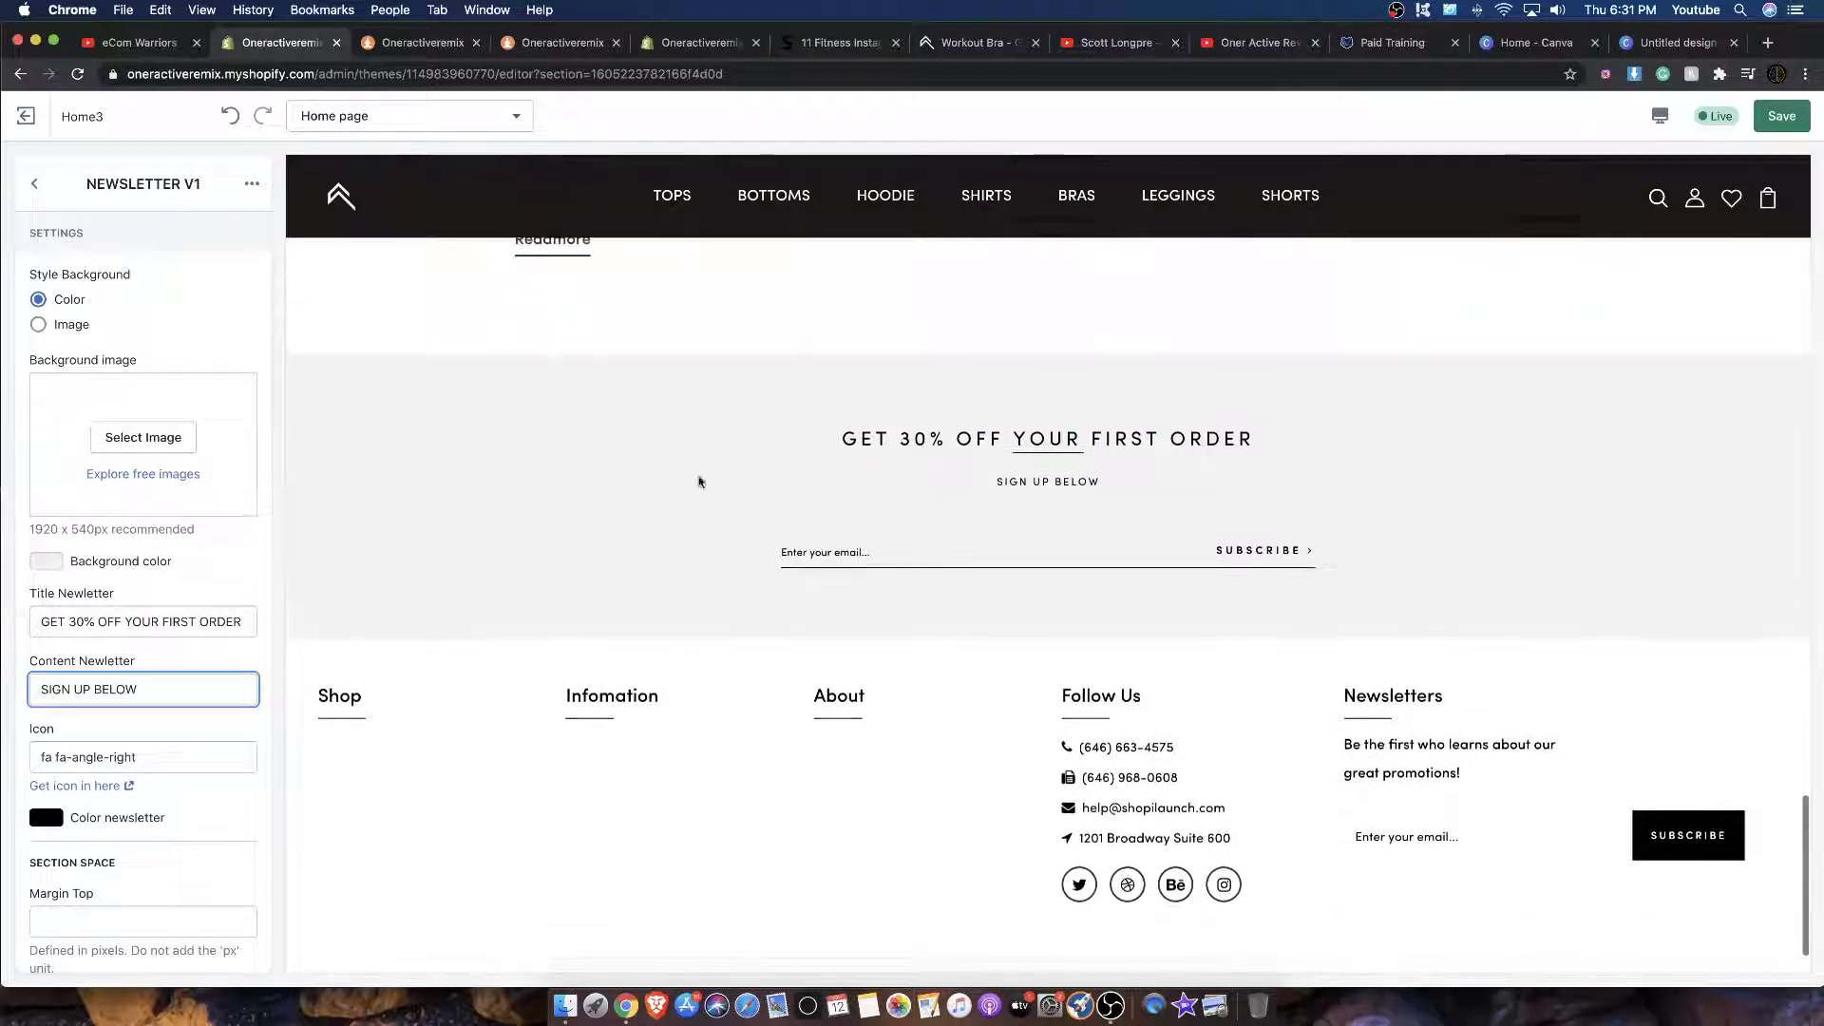
Step: Look over the new newsletter section in the page preview and save the theme changes
scroll(1108, 509, up, 5)
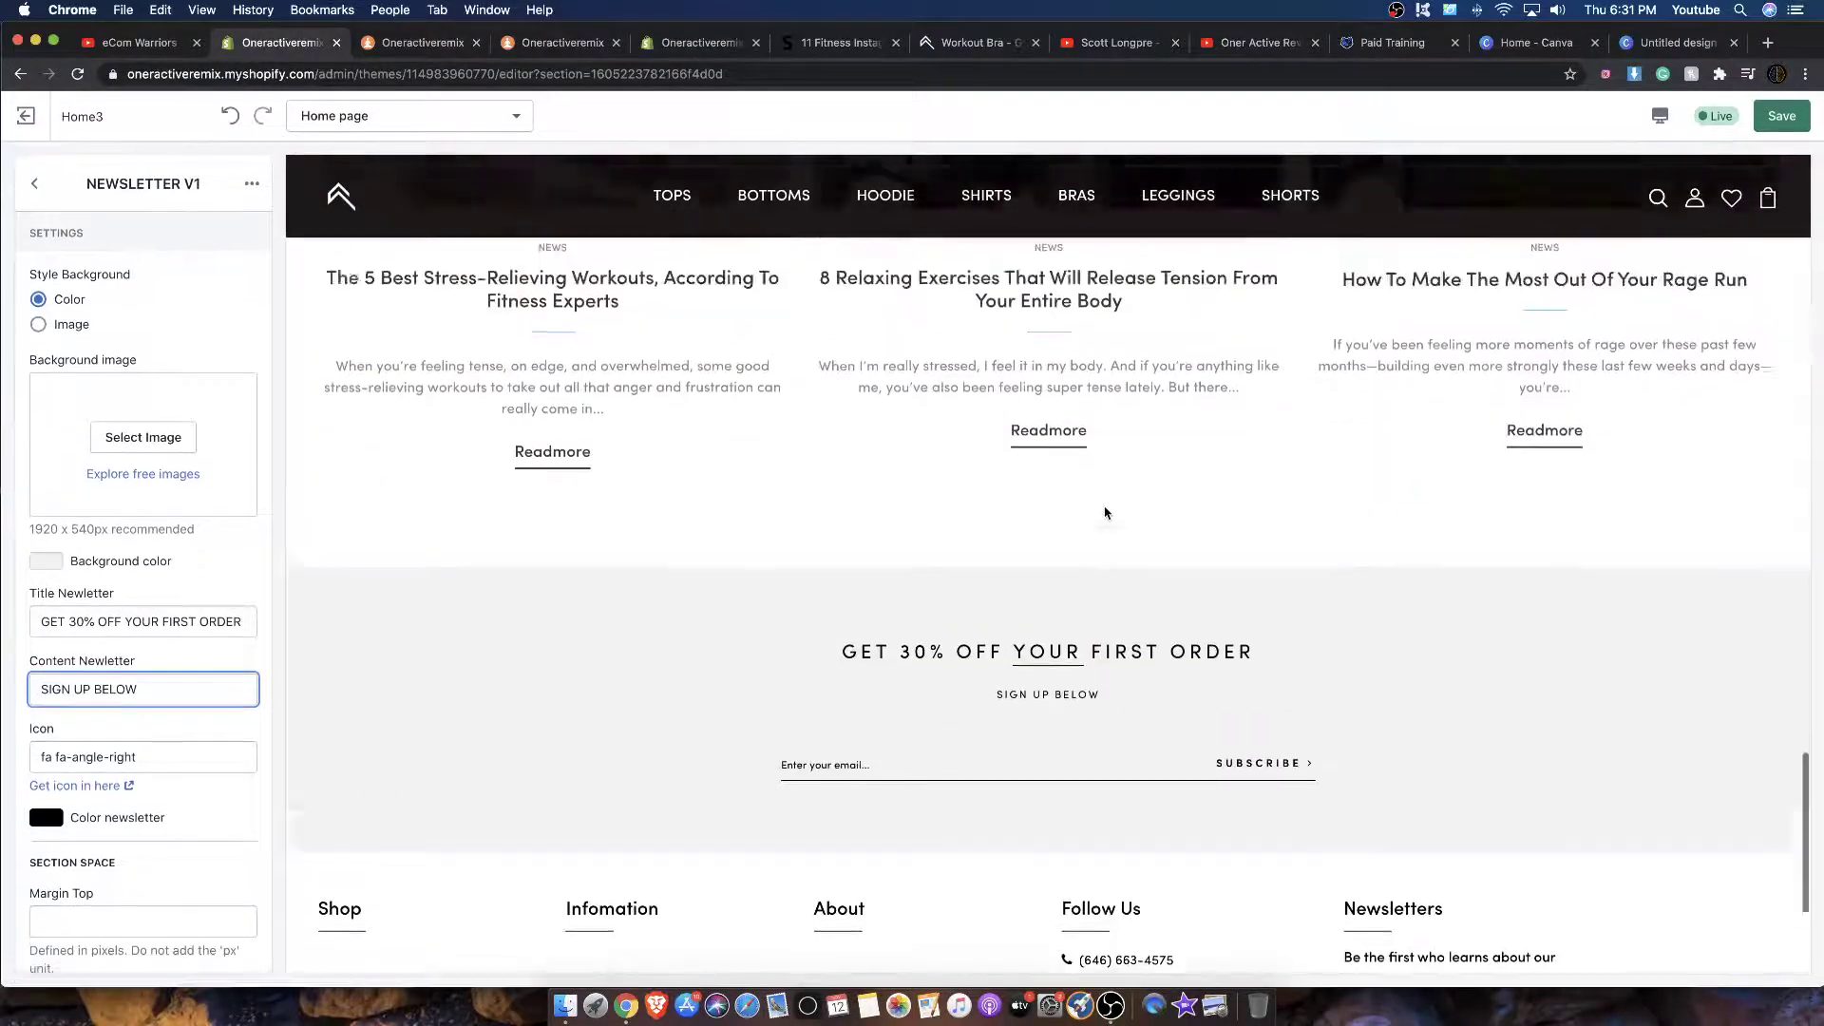
scroll(1108, 509, up, 10)
click(1755, 118)
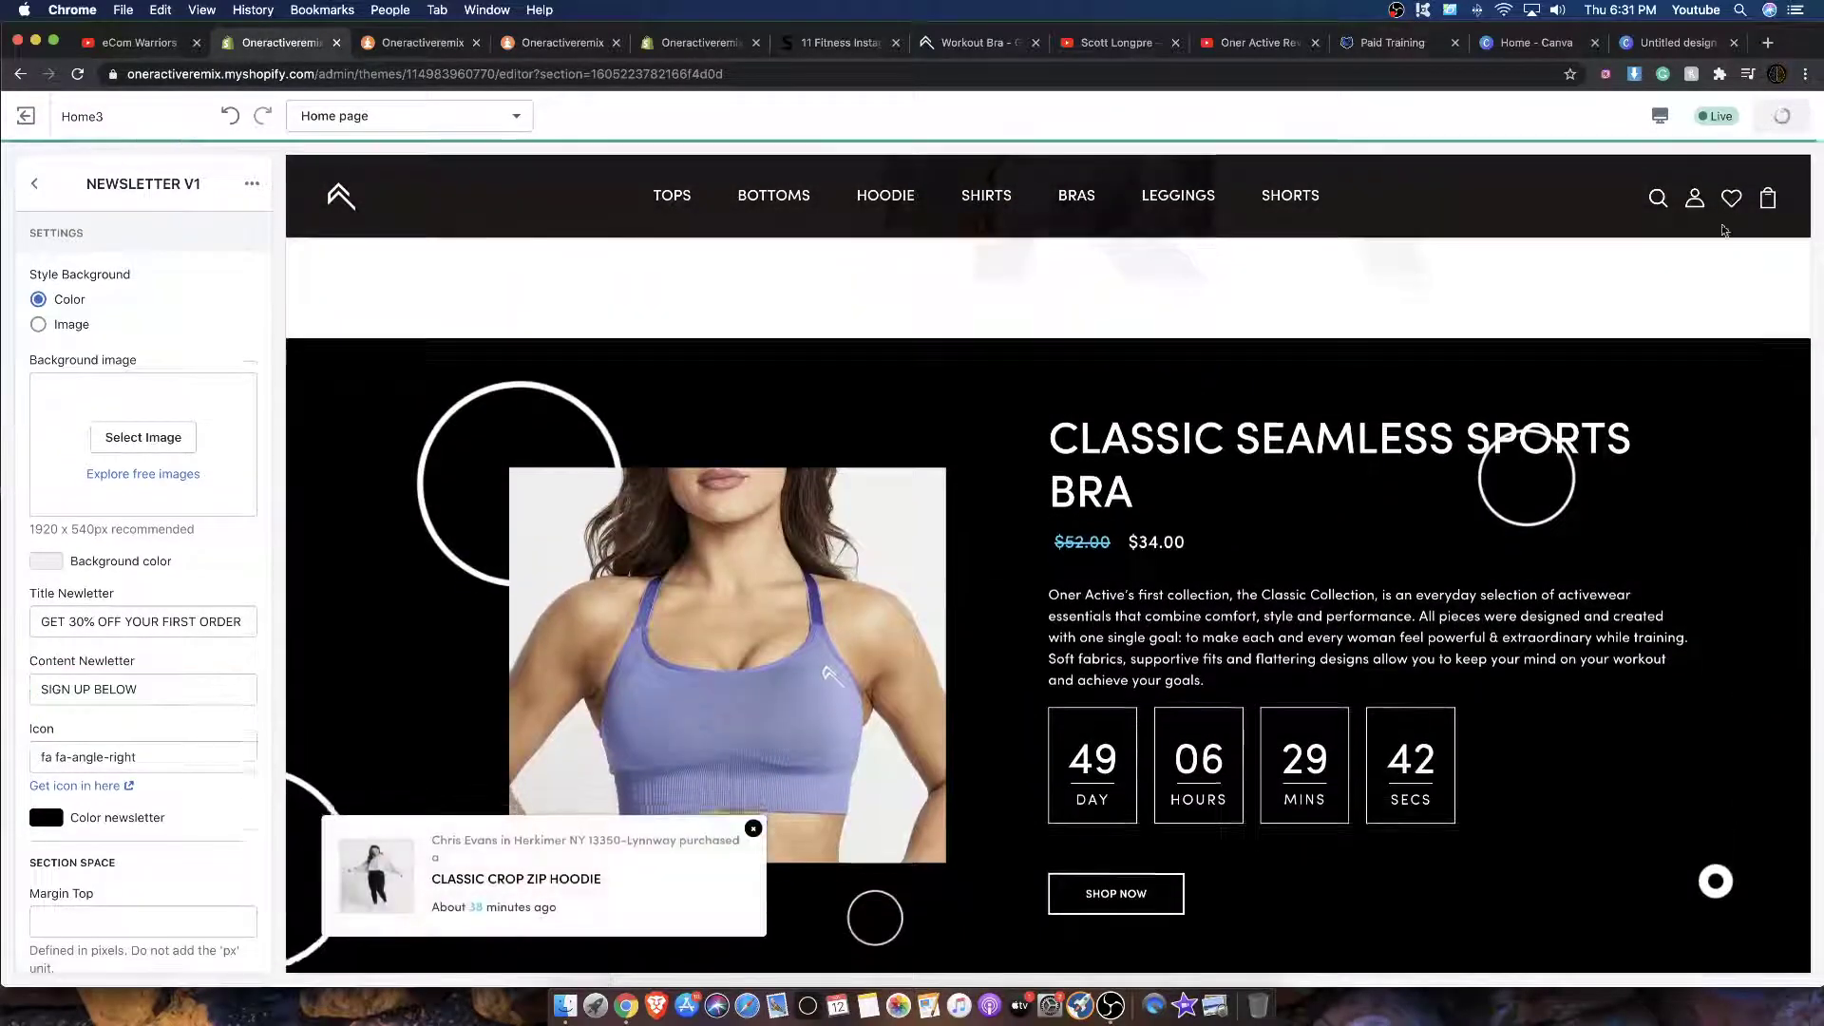
scroll(1385, 454, up, 3)
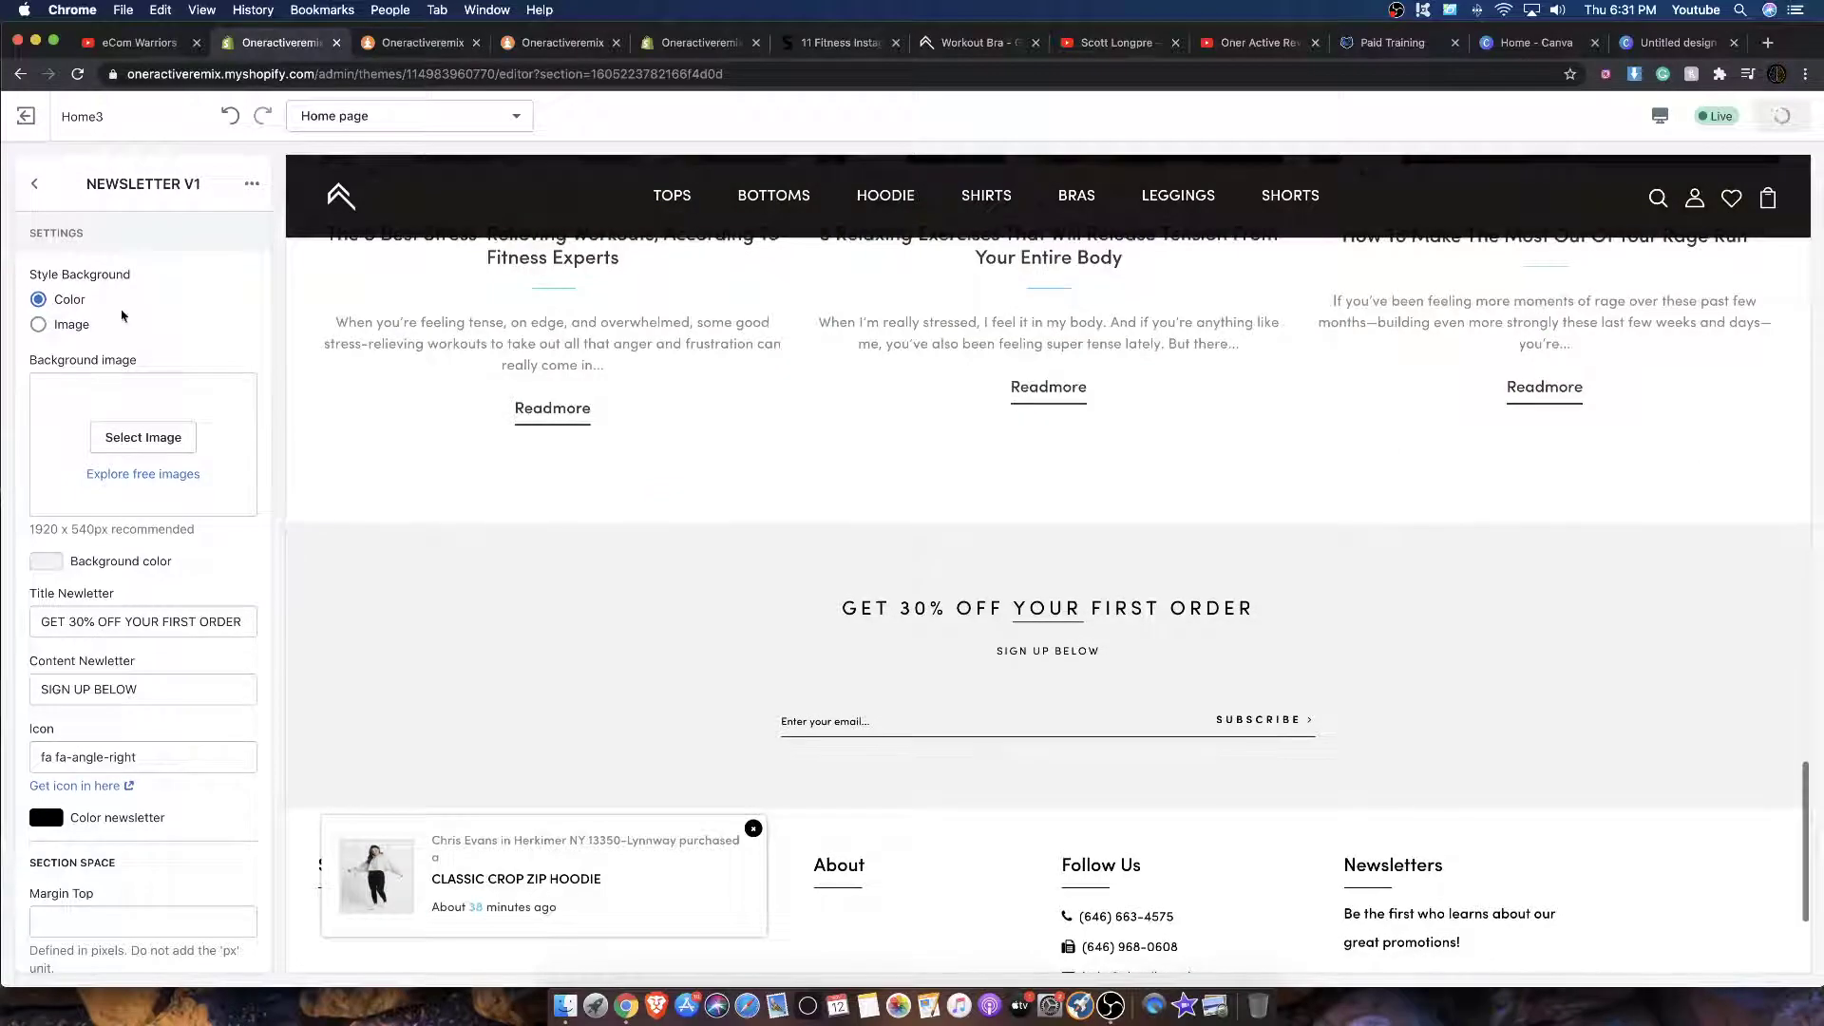
Step: Return to the section list and review the whole home page from the category banners to the footer
click(40, 186)
scroll(291, 612, up, 8)
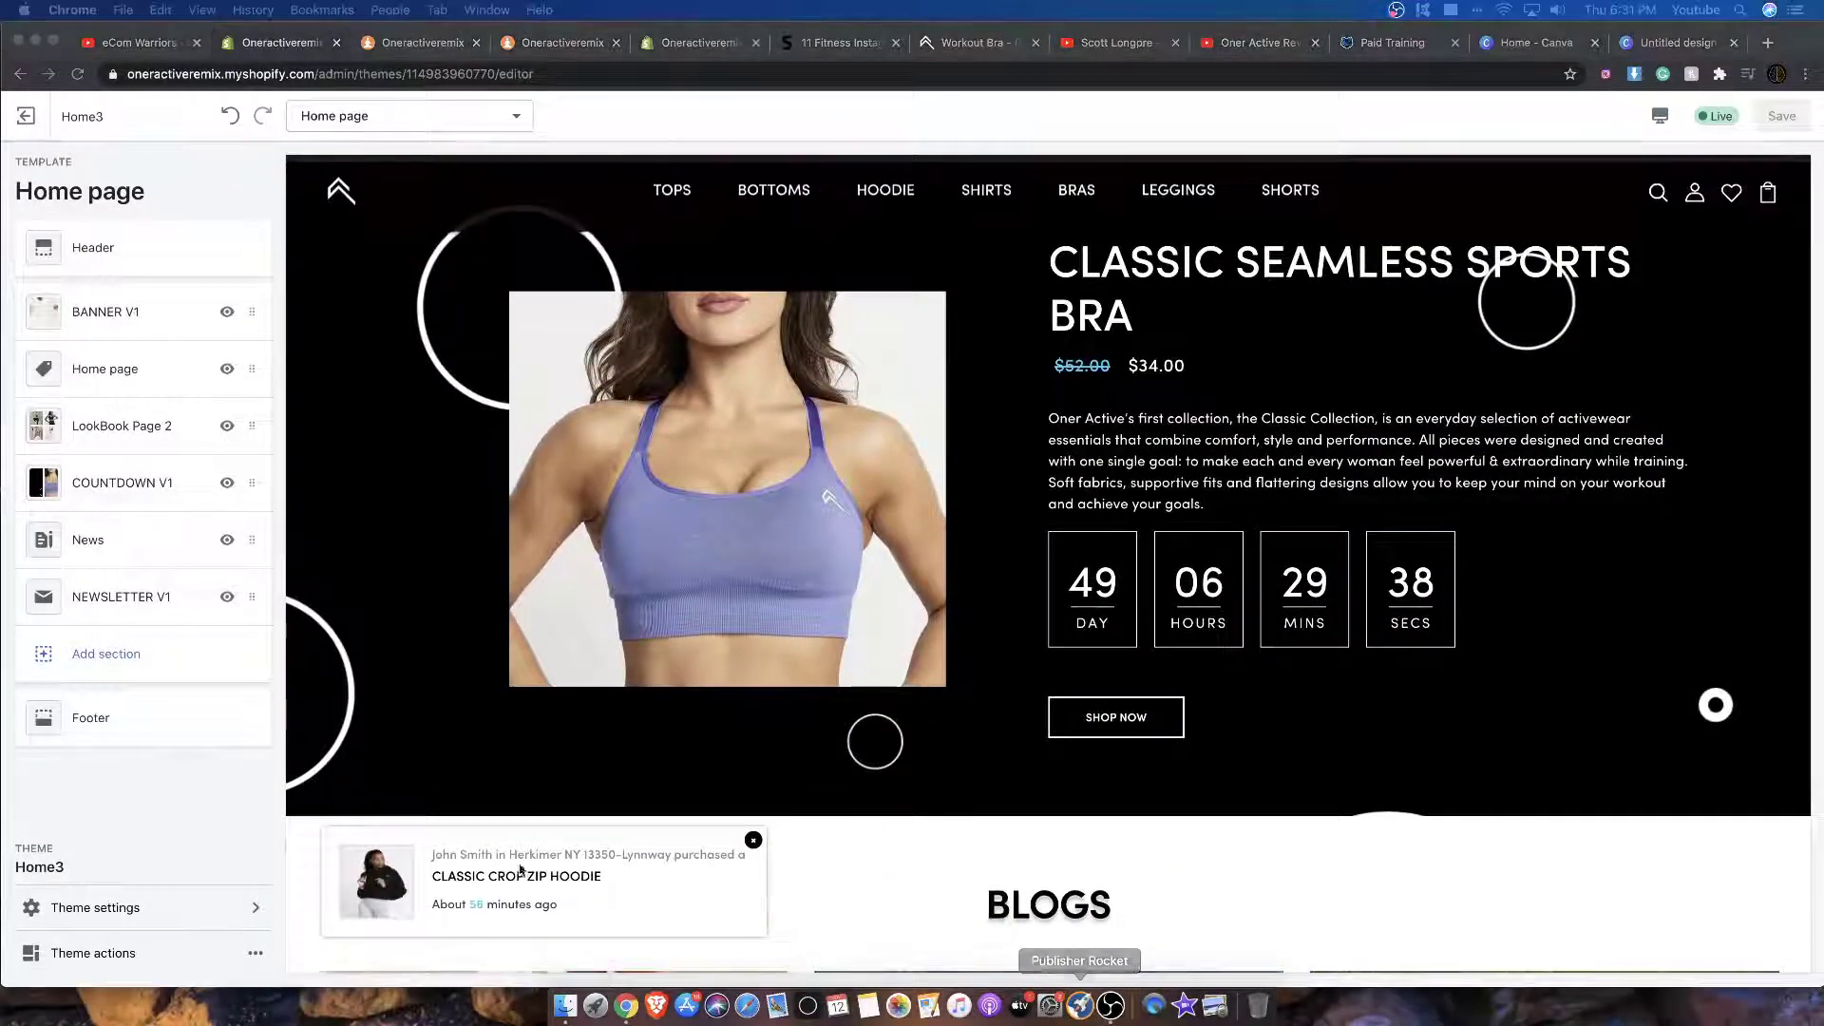
scroll(724, 680, down, 15)
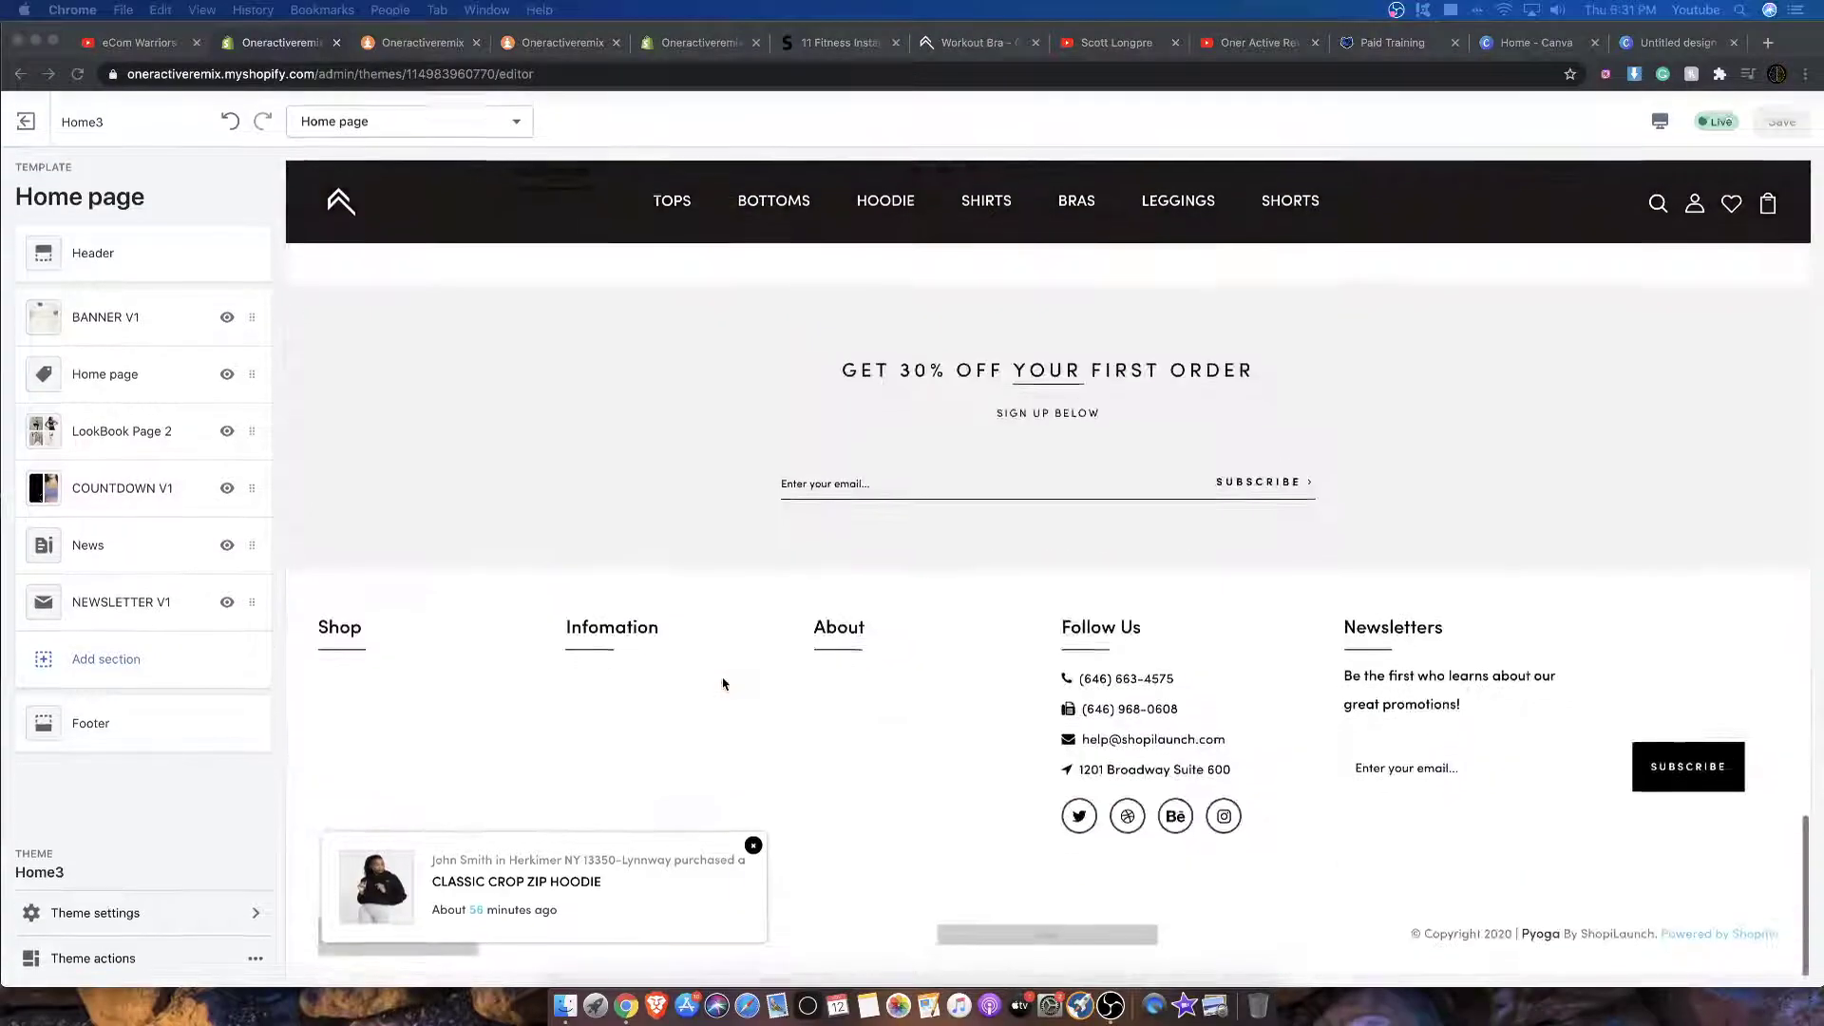
scroll(725, 681, up, 15)
scroll(721, 674, up, 9)
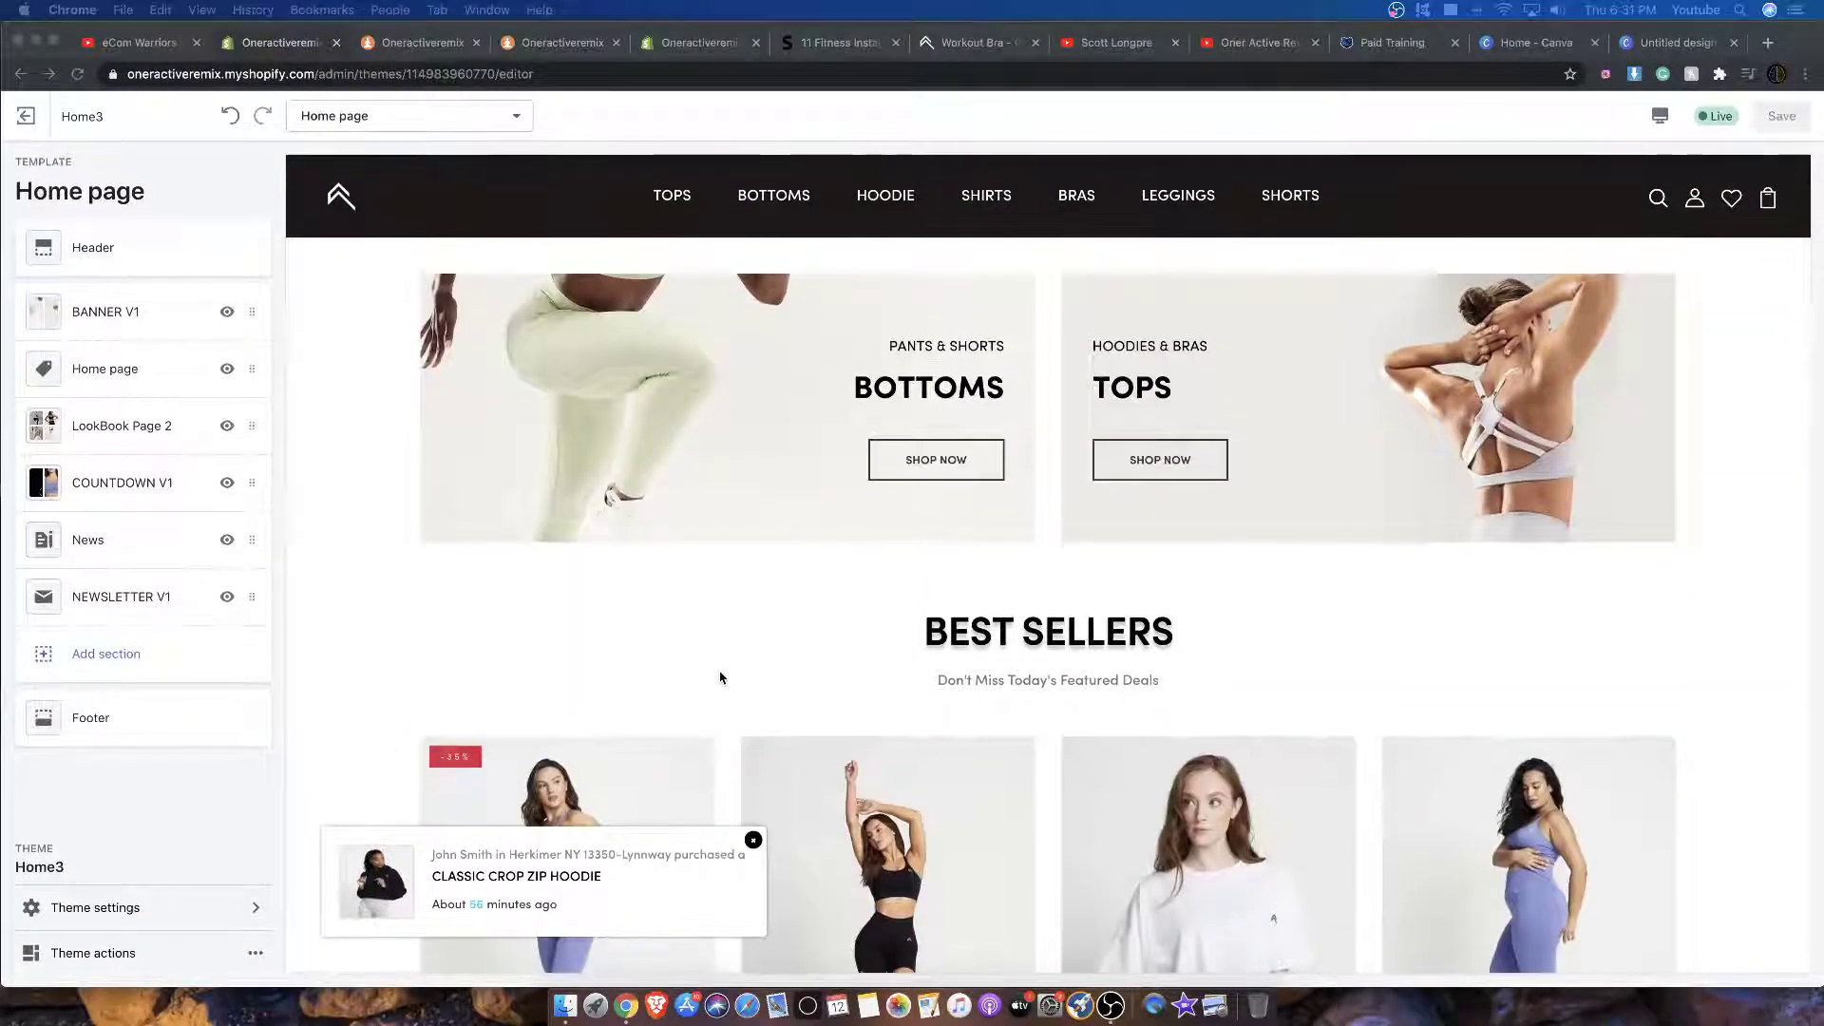
scroll(721, 674, down, 8)
scroll(721, 669, down, 8)
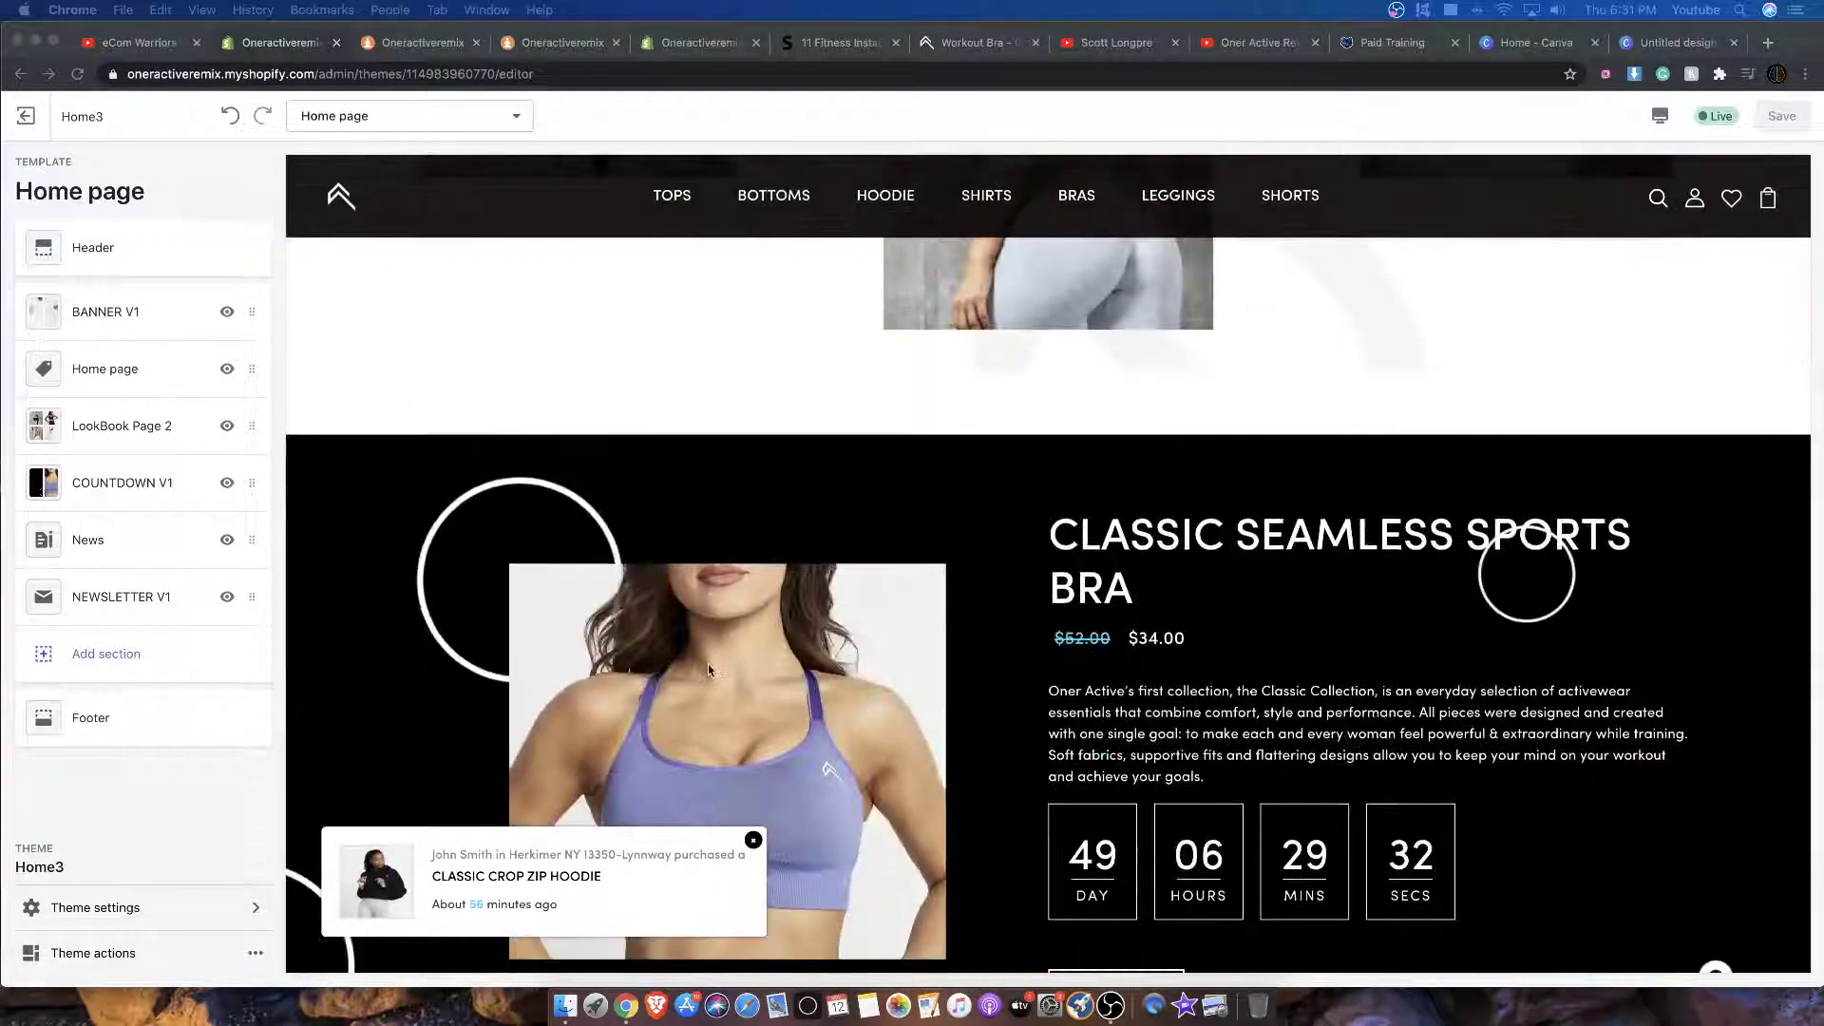
scroll(536, 393, up, 8)
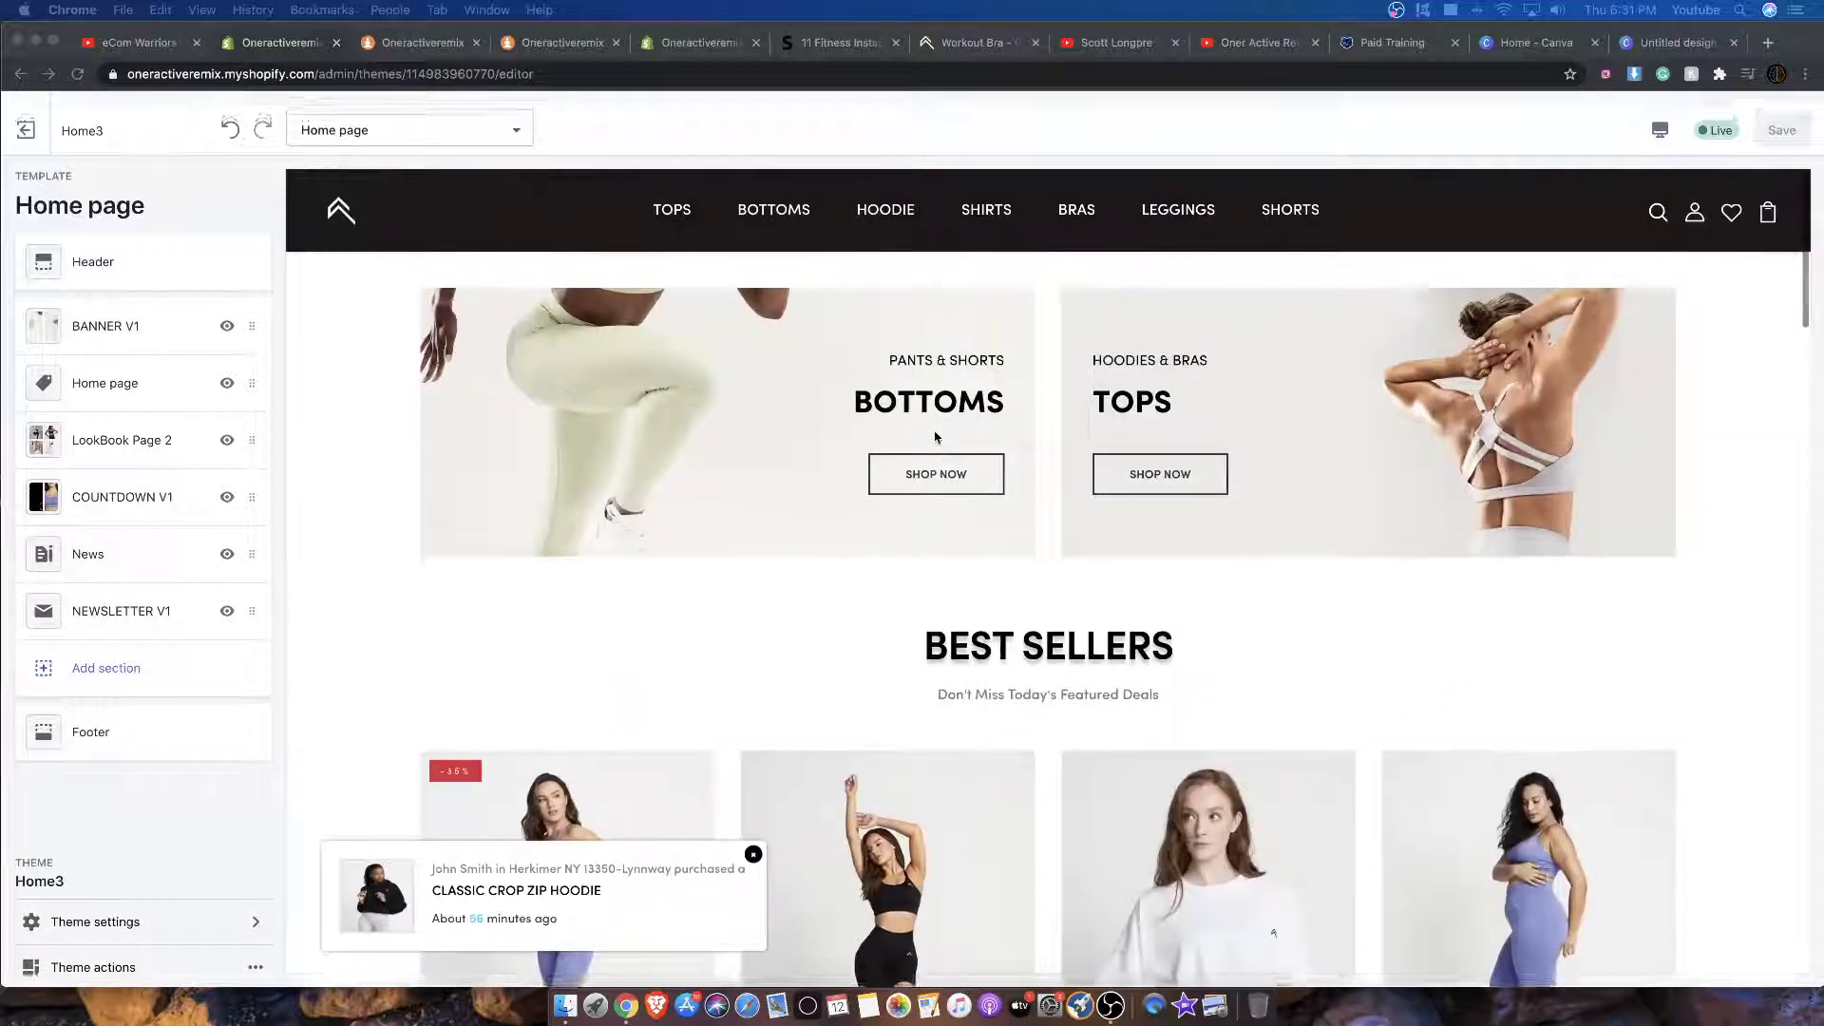
Step: Preview banner variants, including BANNER V4, and add the BANNER V2 section to the home page
click(112, 653)
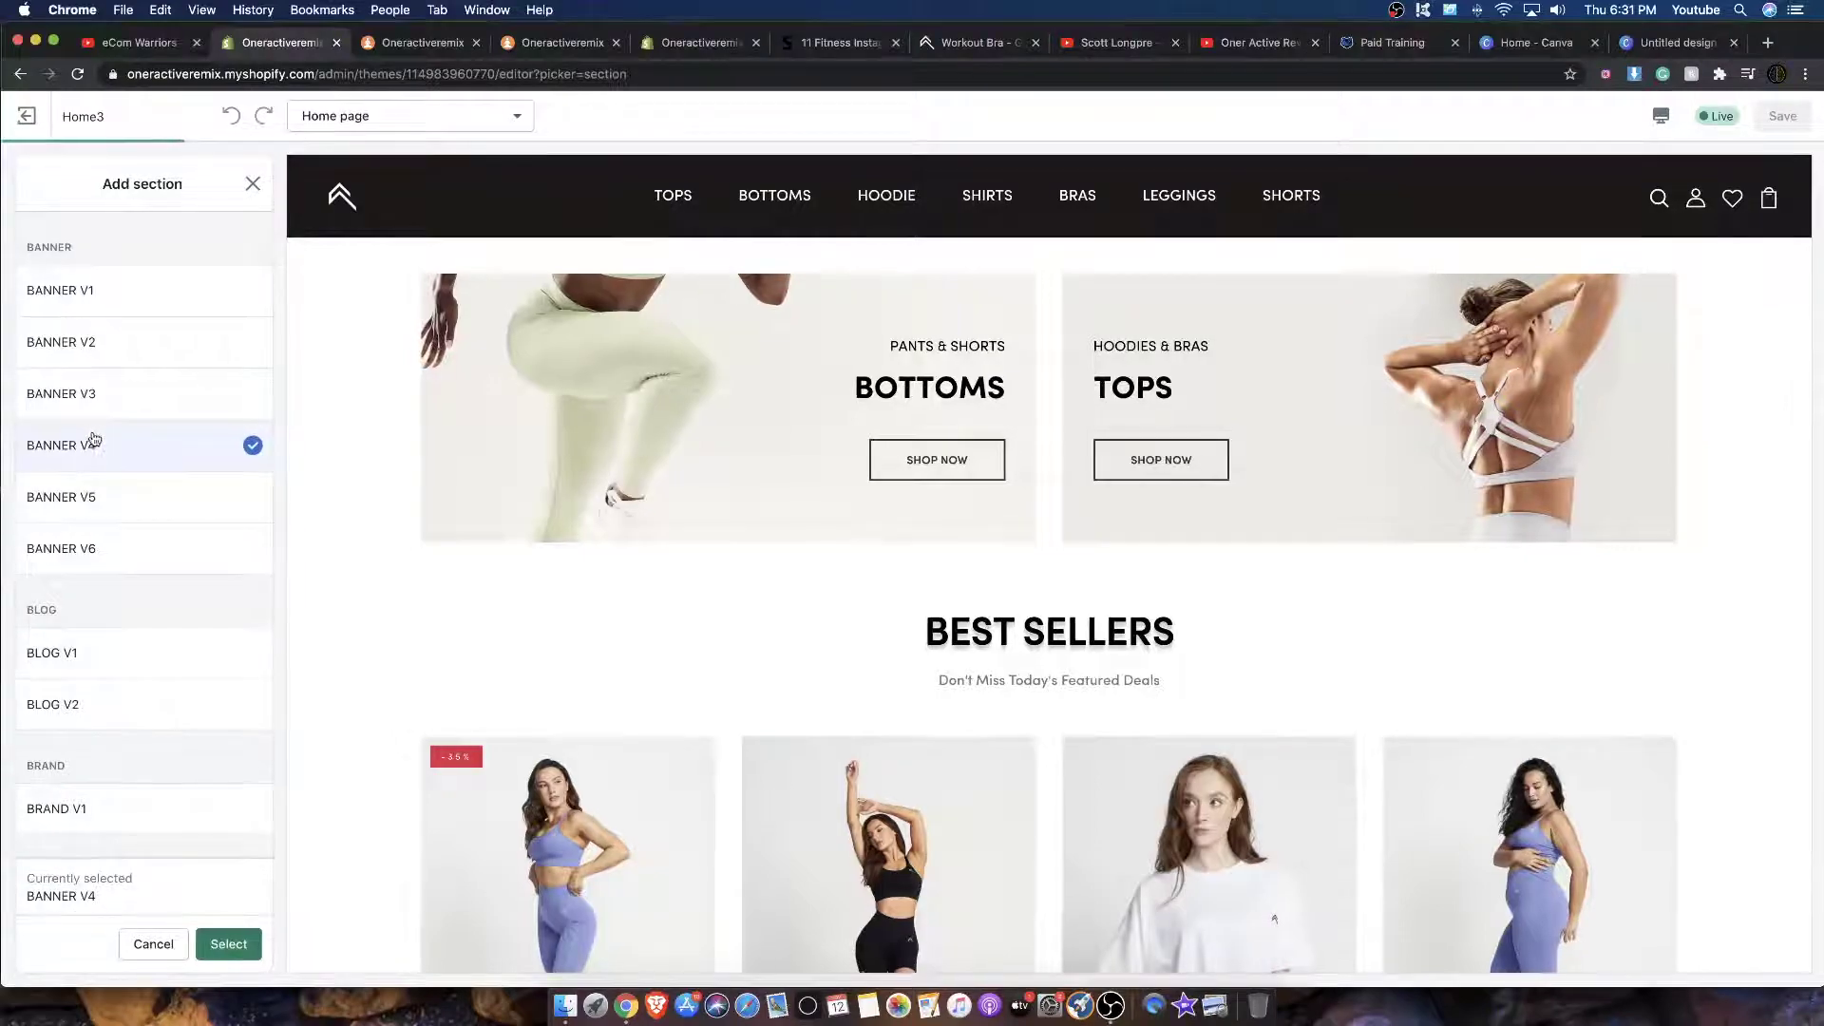
scroll(987, 542, down, 15)
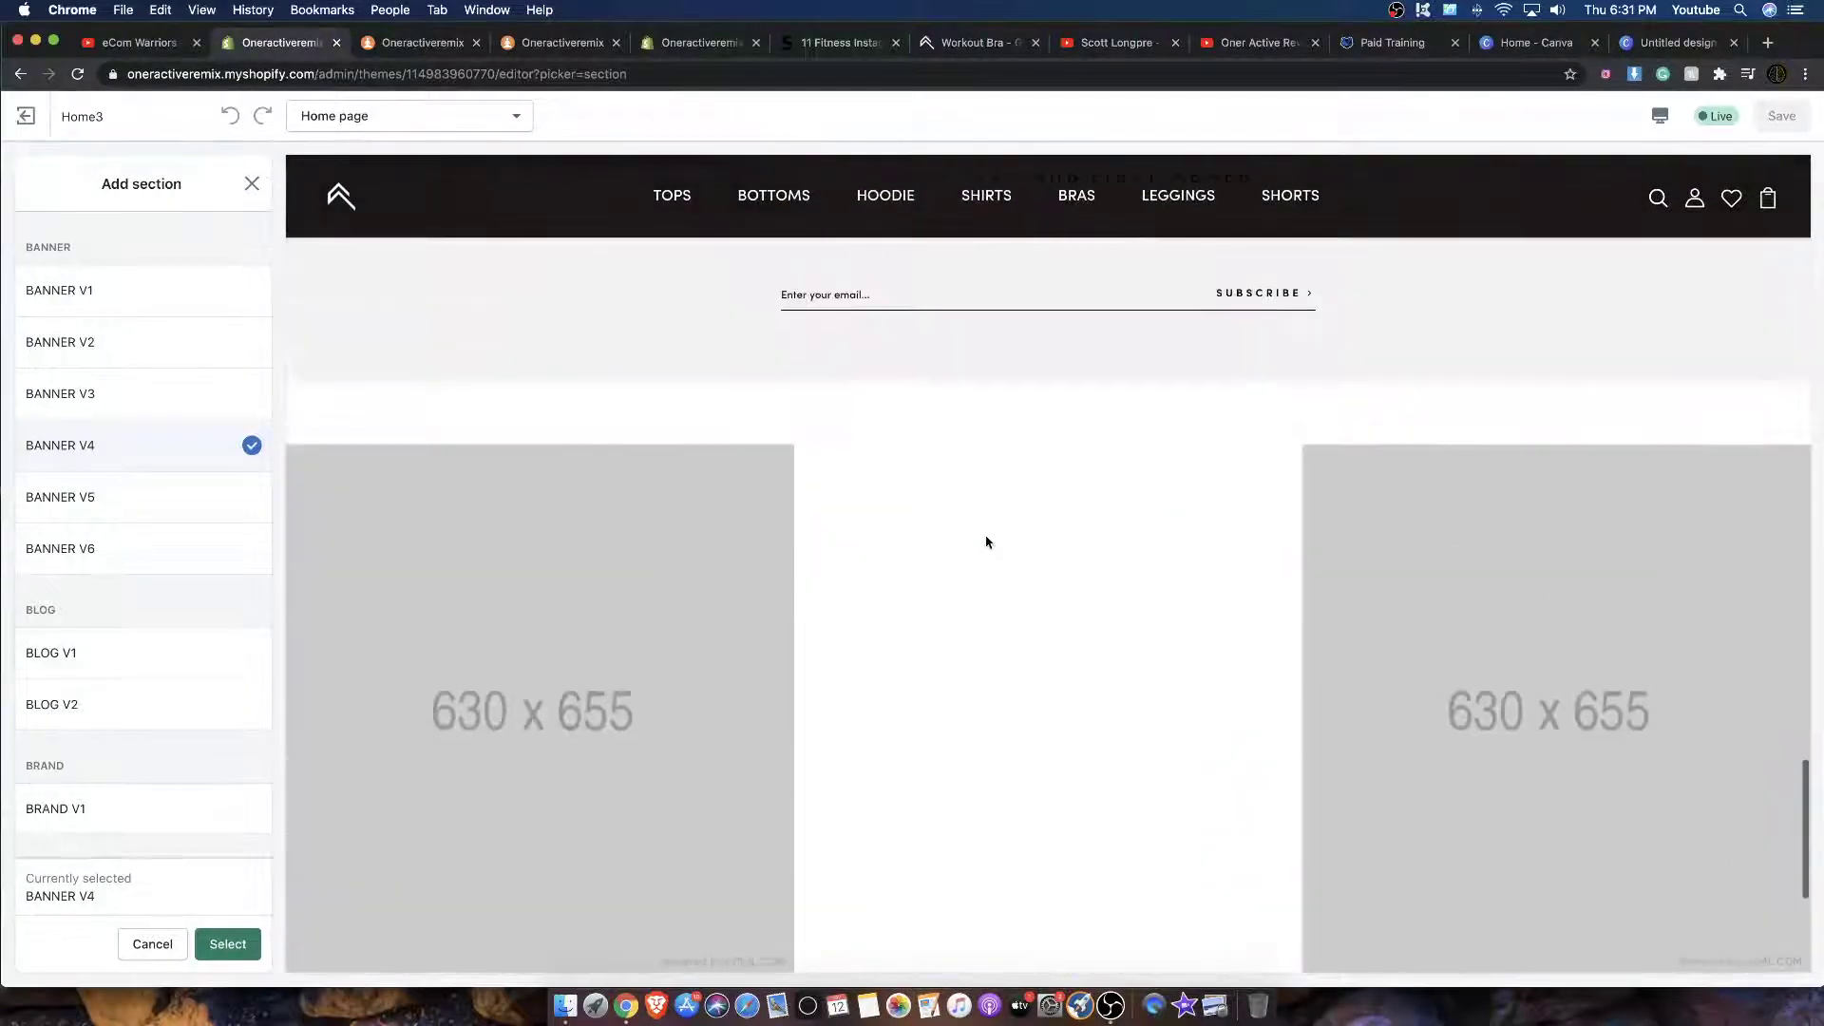
click(185, 397)
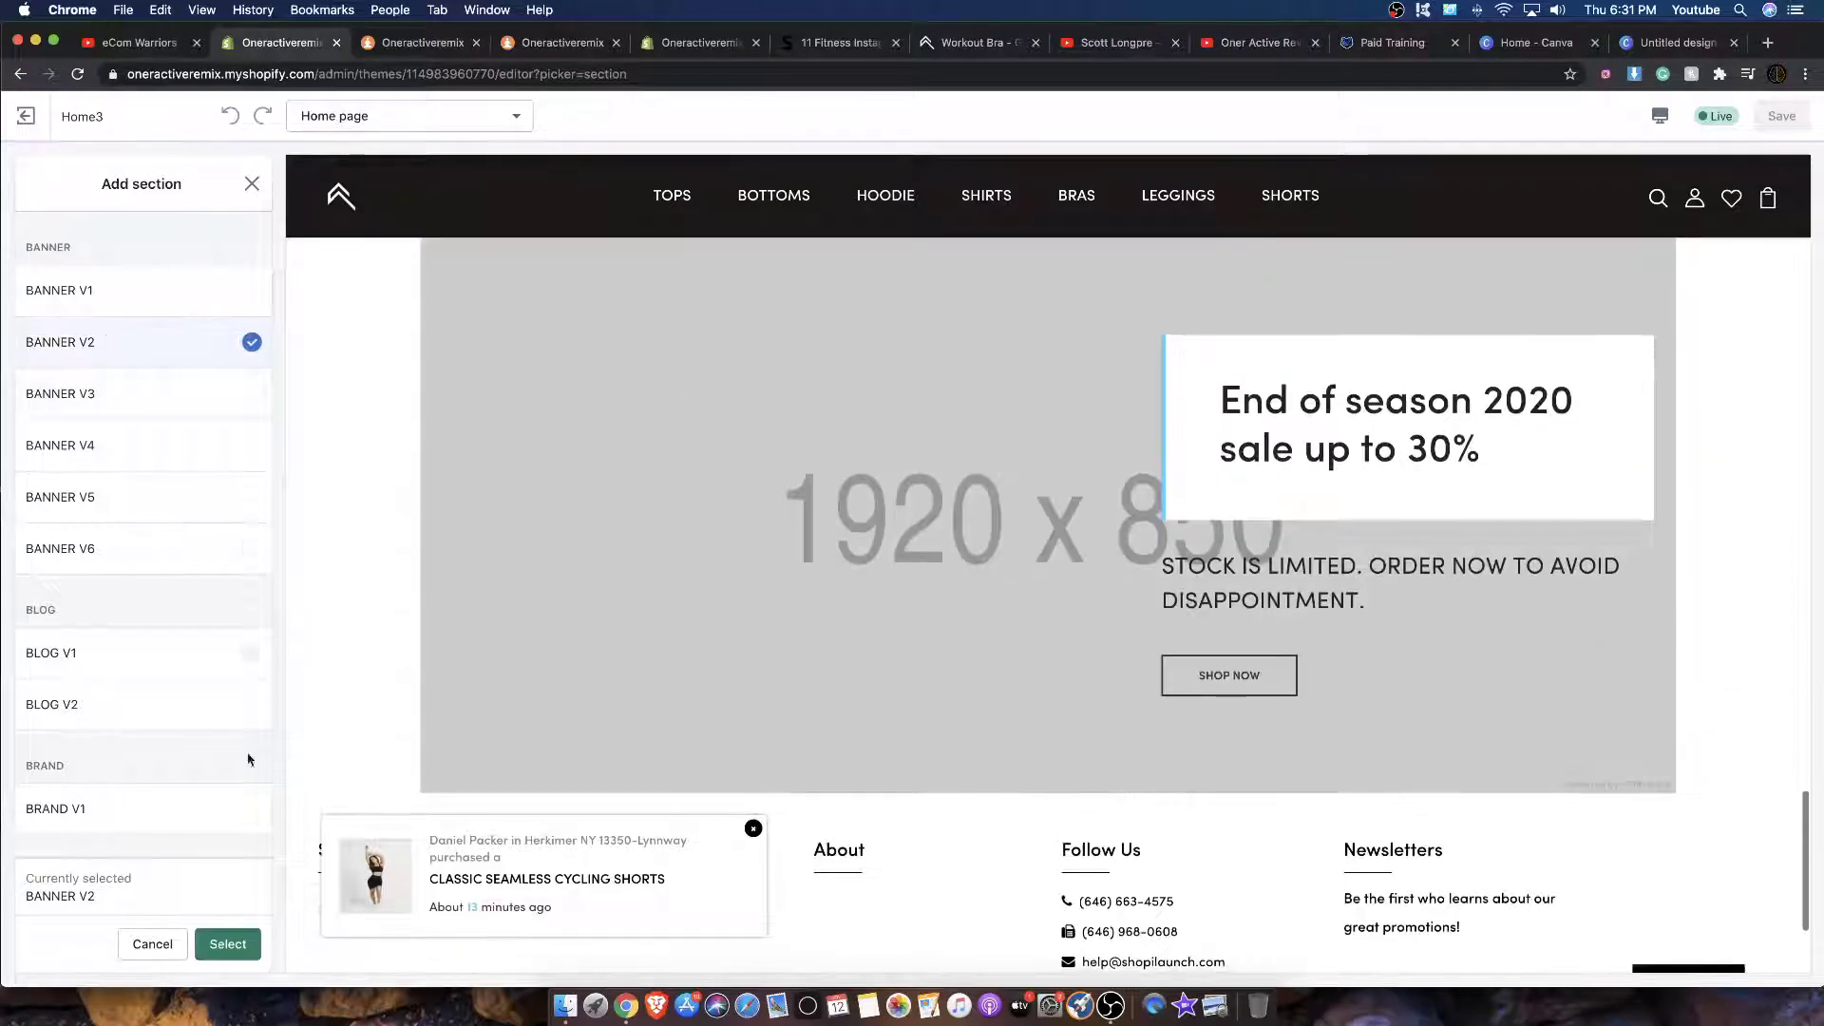
click(227, 944)
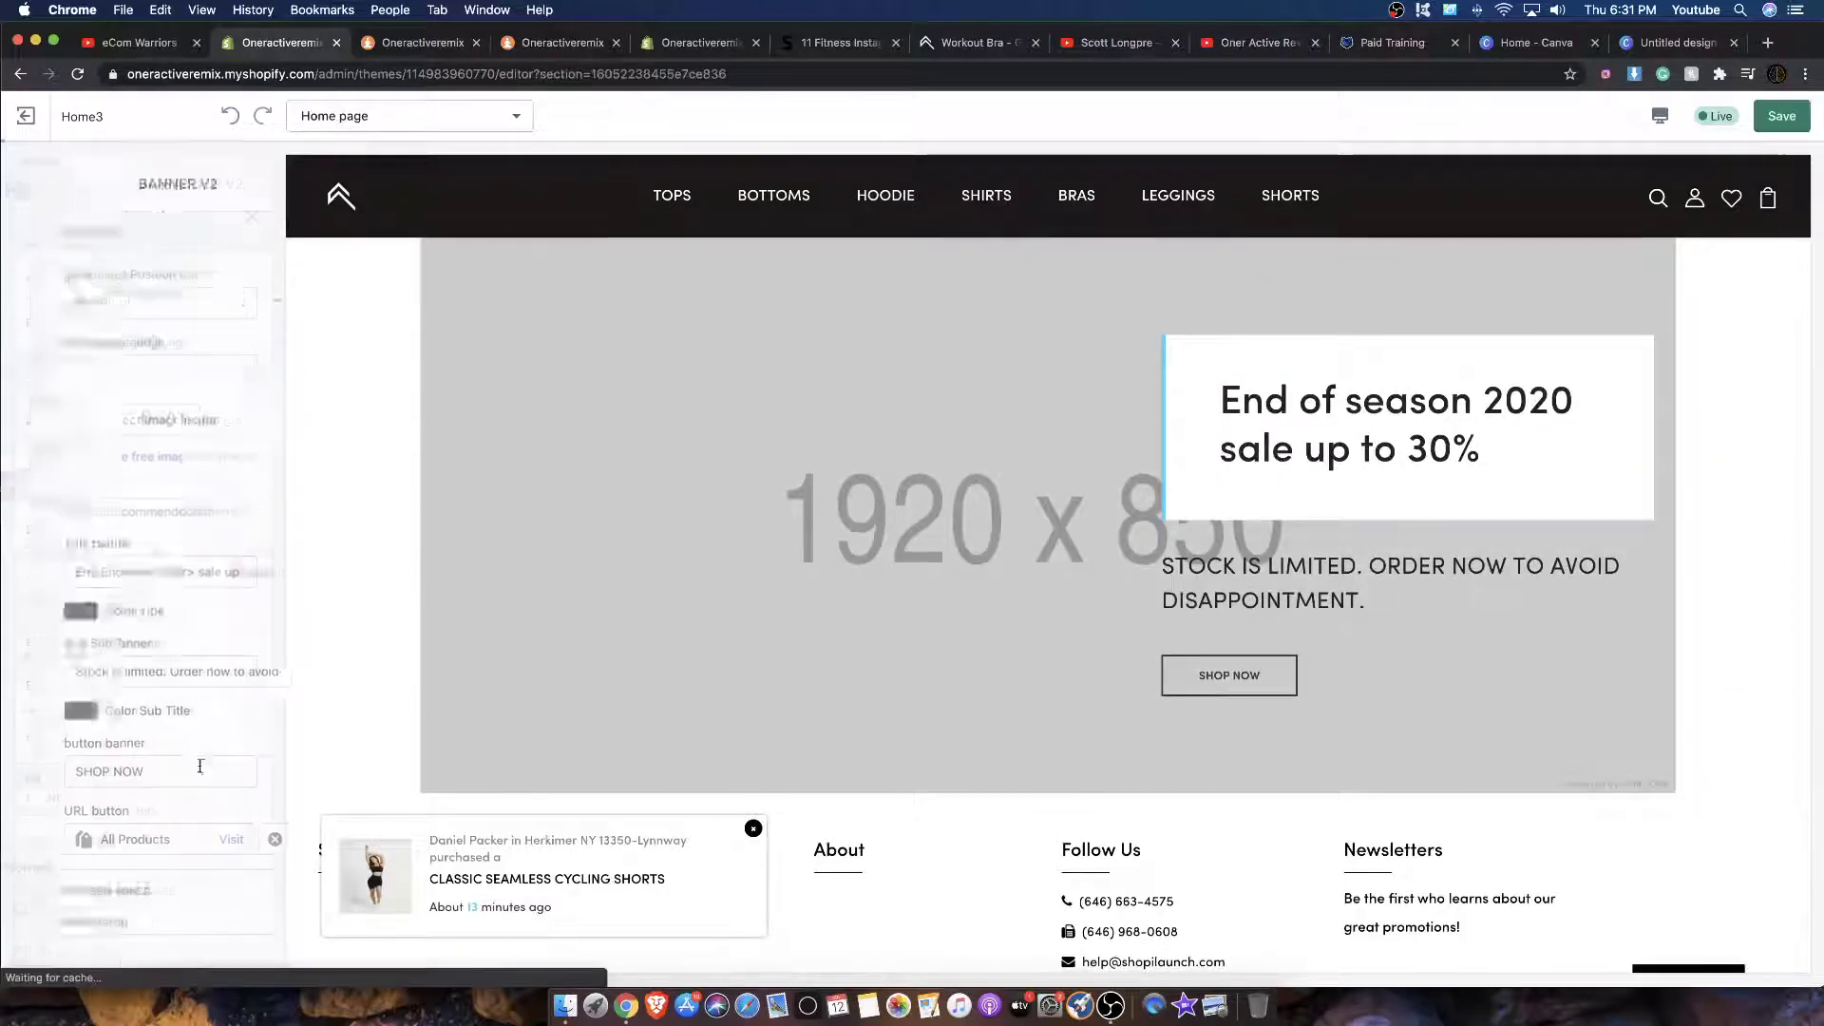
Step: Pick the light green leggings image from the image library for the BANNER V2 section and check it in the preview
click(134, 422)
scroll(243, 551, down, 10)
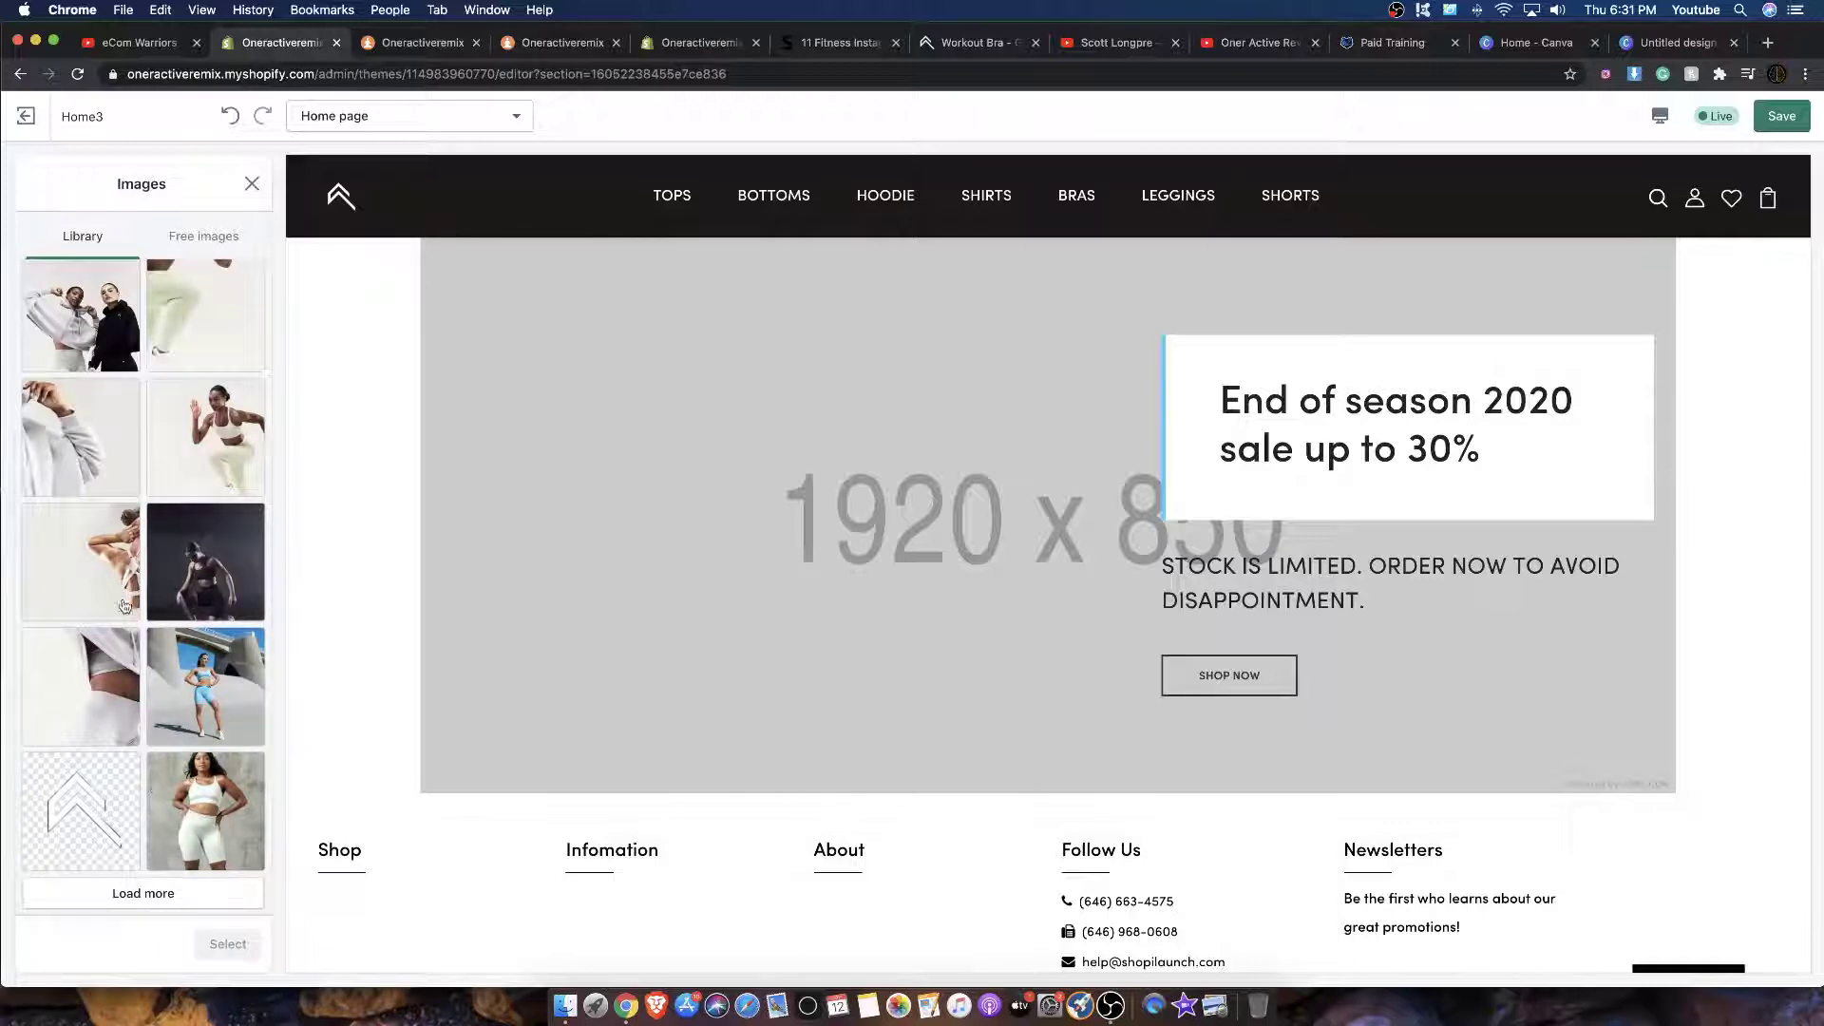
scroll(178, 537, up, 3)
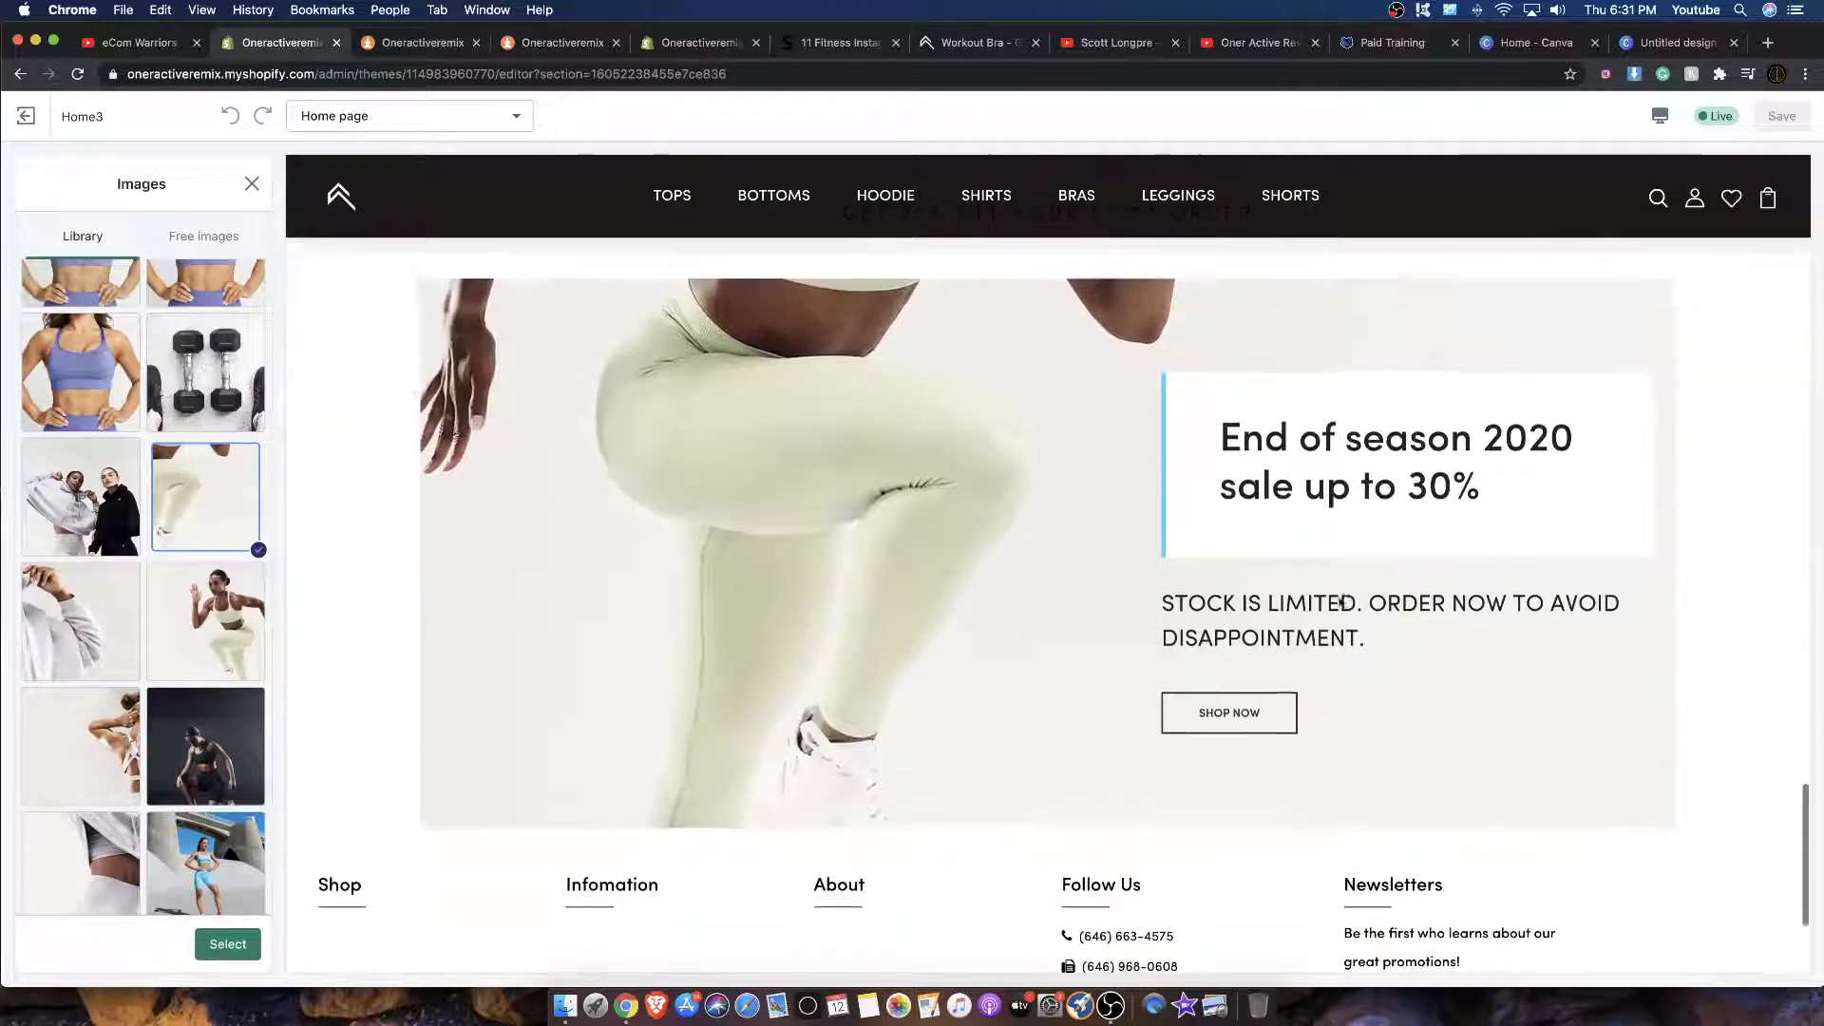
scroll(122, 760, down, 3)
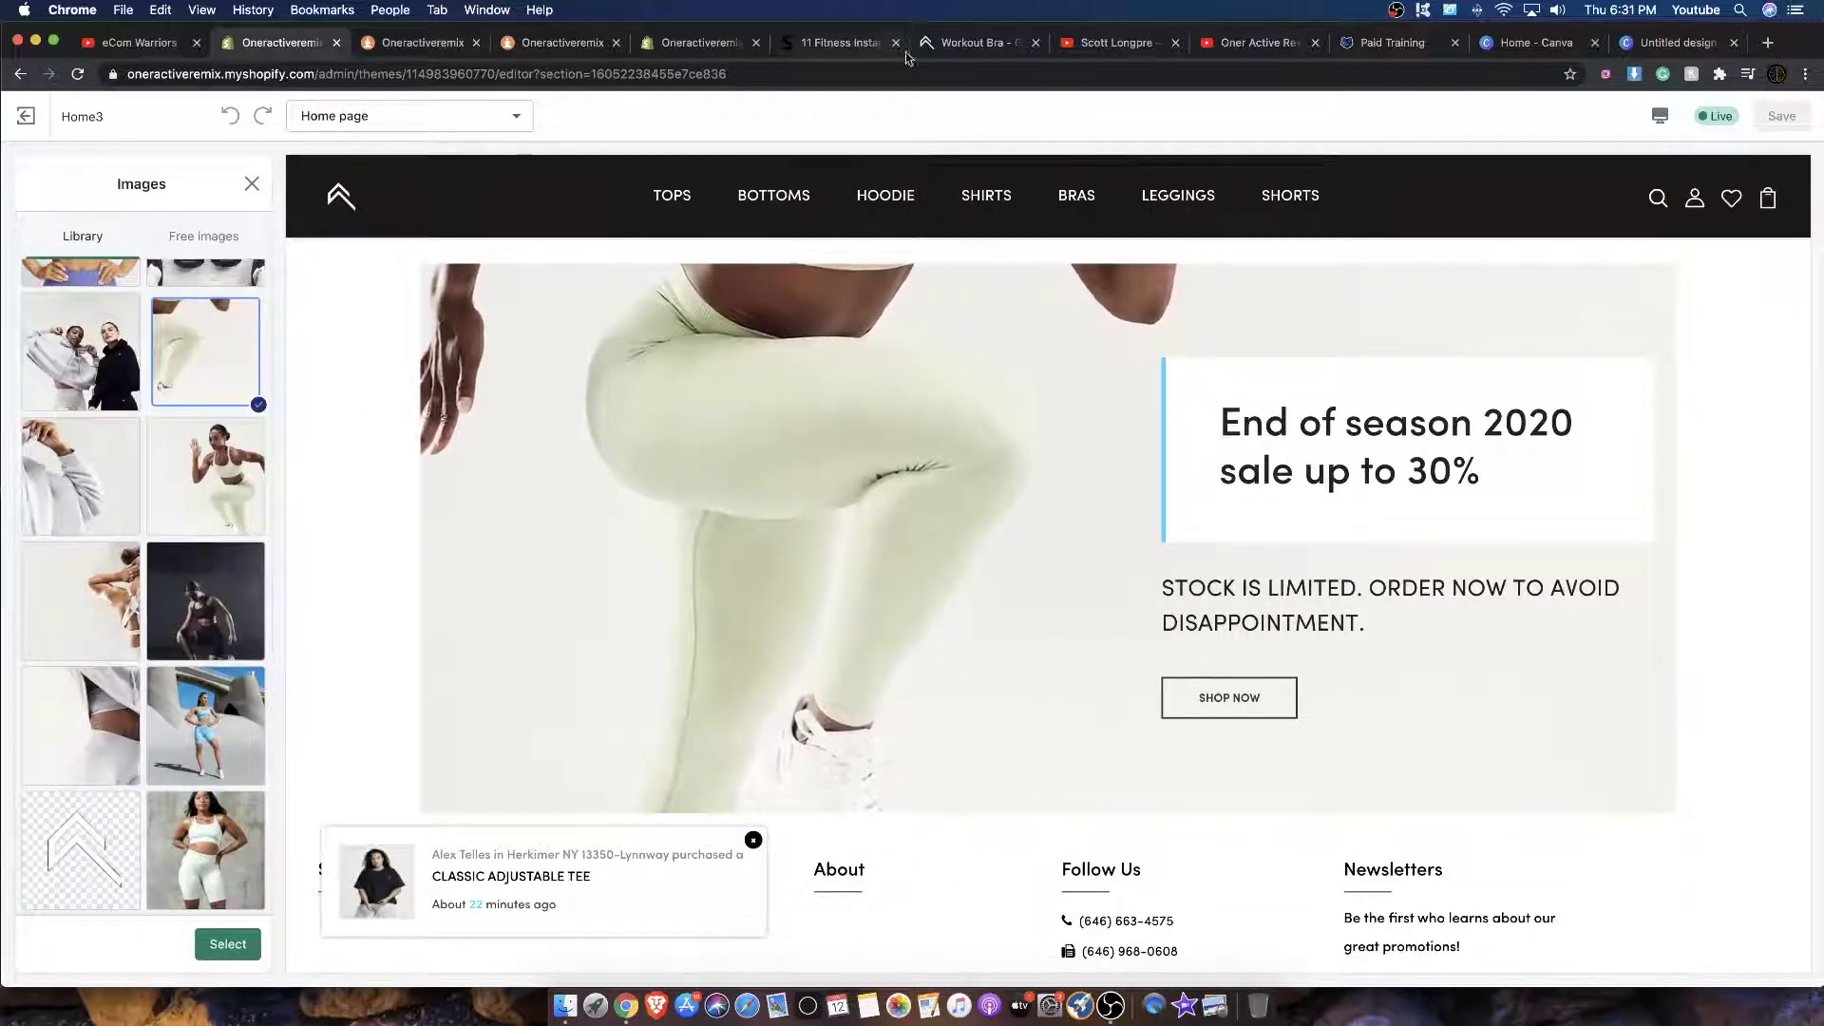
Step: Switch to the Oner Active store, close the enlarged product photo and browse the store's home page for banner imagery
click(971, 54)
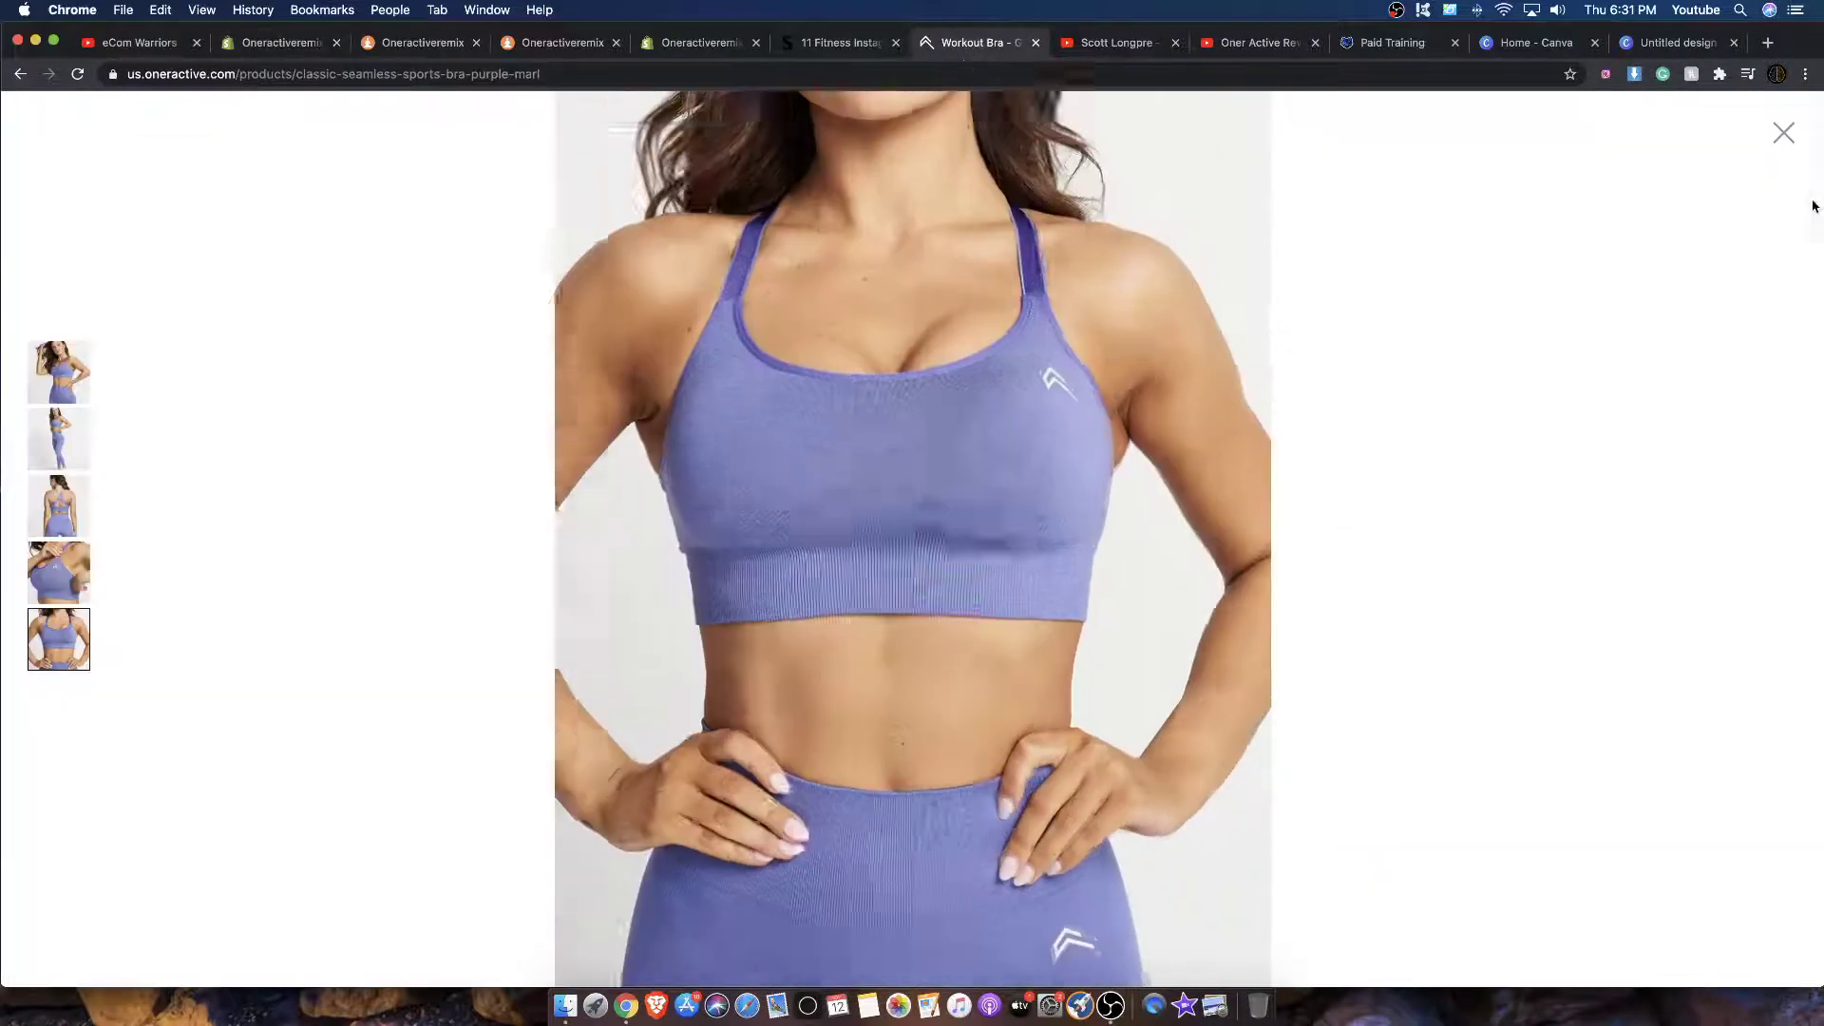
click(1782, 141)
scroll(1042, 482, down, 8)
scroll(463, 237, up, 20)
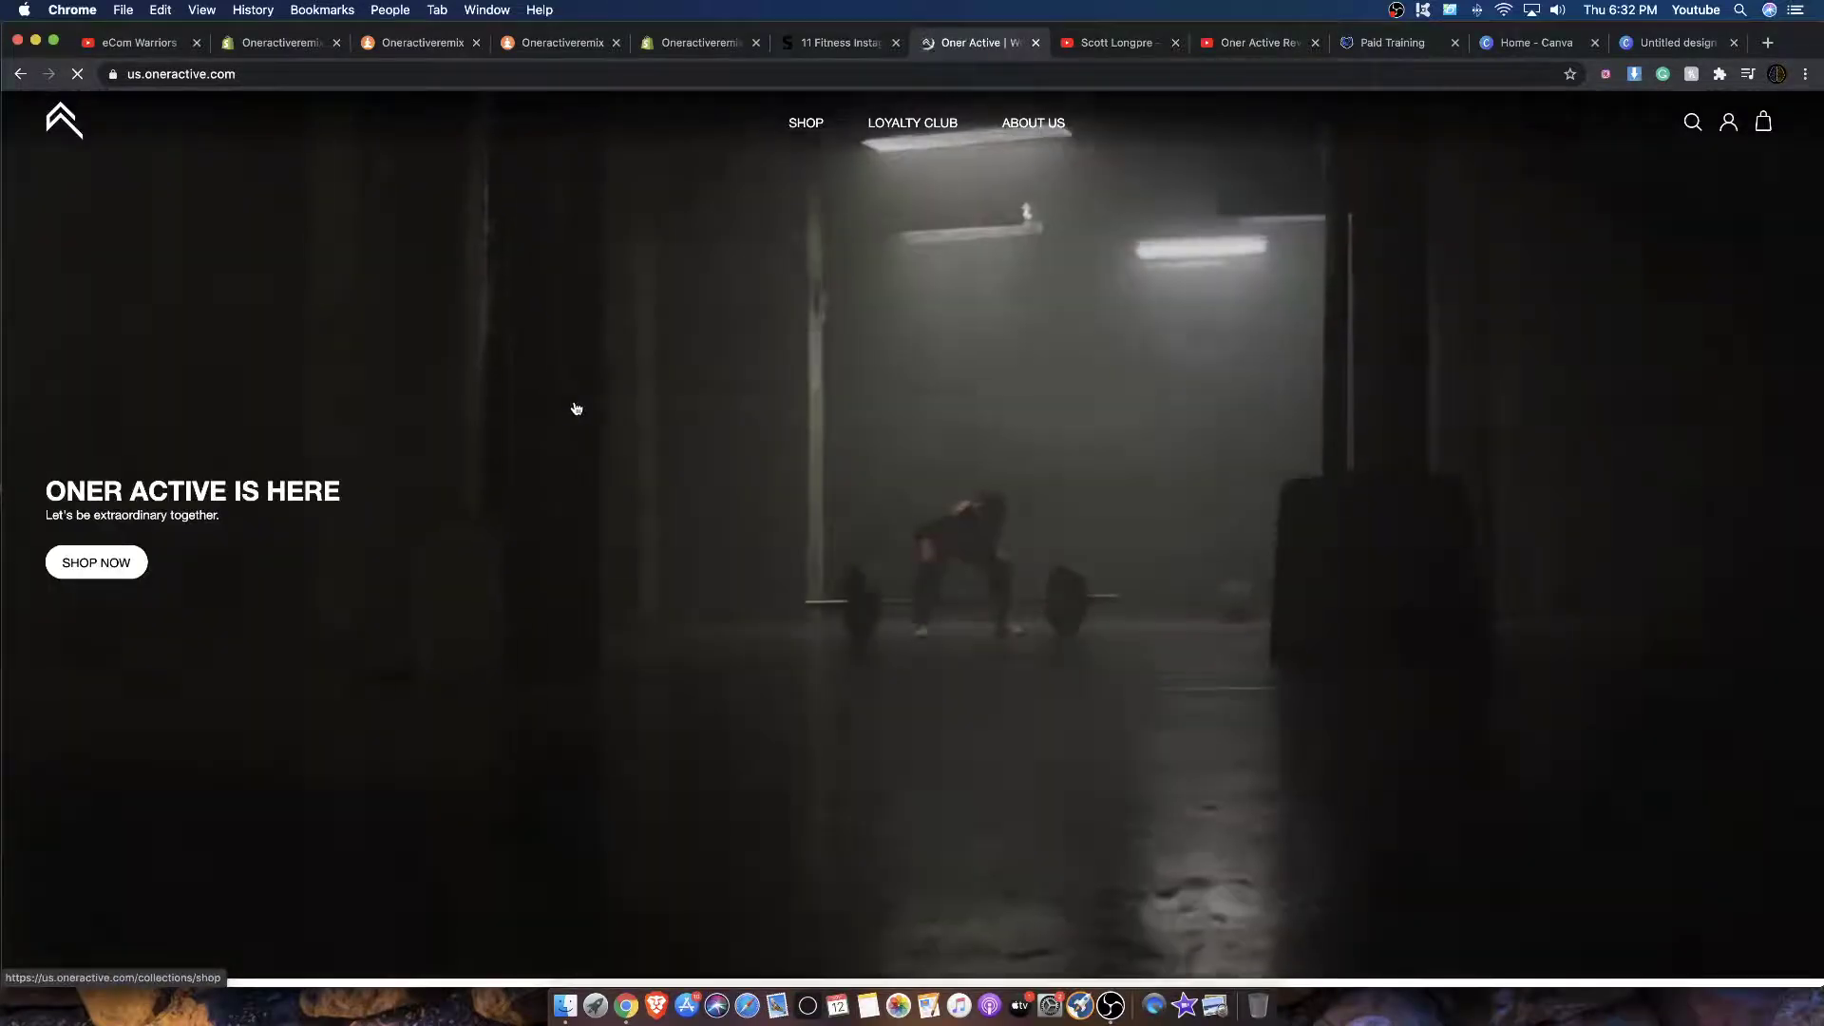
scroll(570, 411, down, 10)
scroll(741, 382, down, 10)
scroll(774, 399, up, 12)
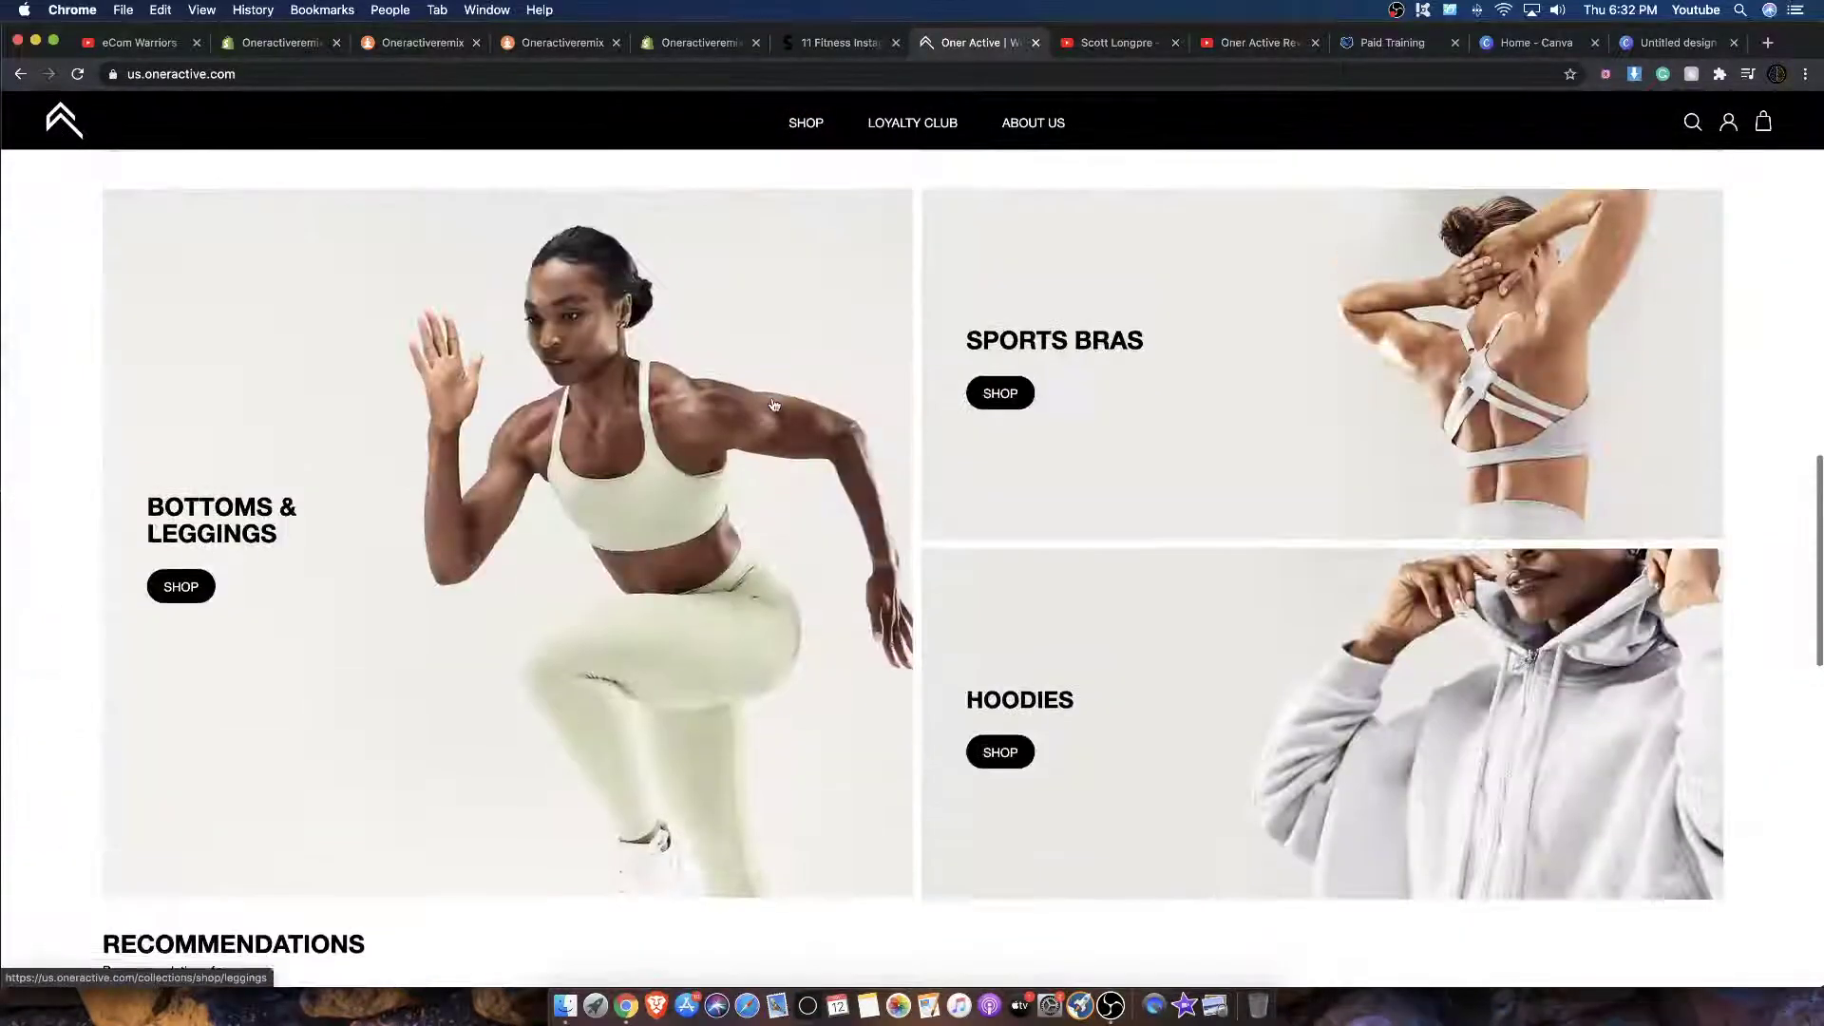
scroll(750, 370, down, 12)
scroll(710, 339, up, 8)
scroll(712, 346, down, 8)
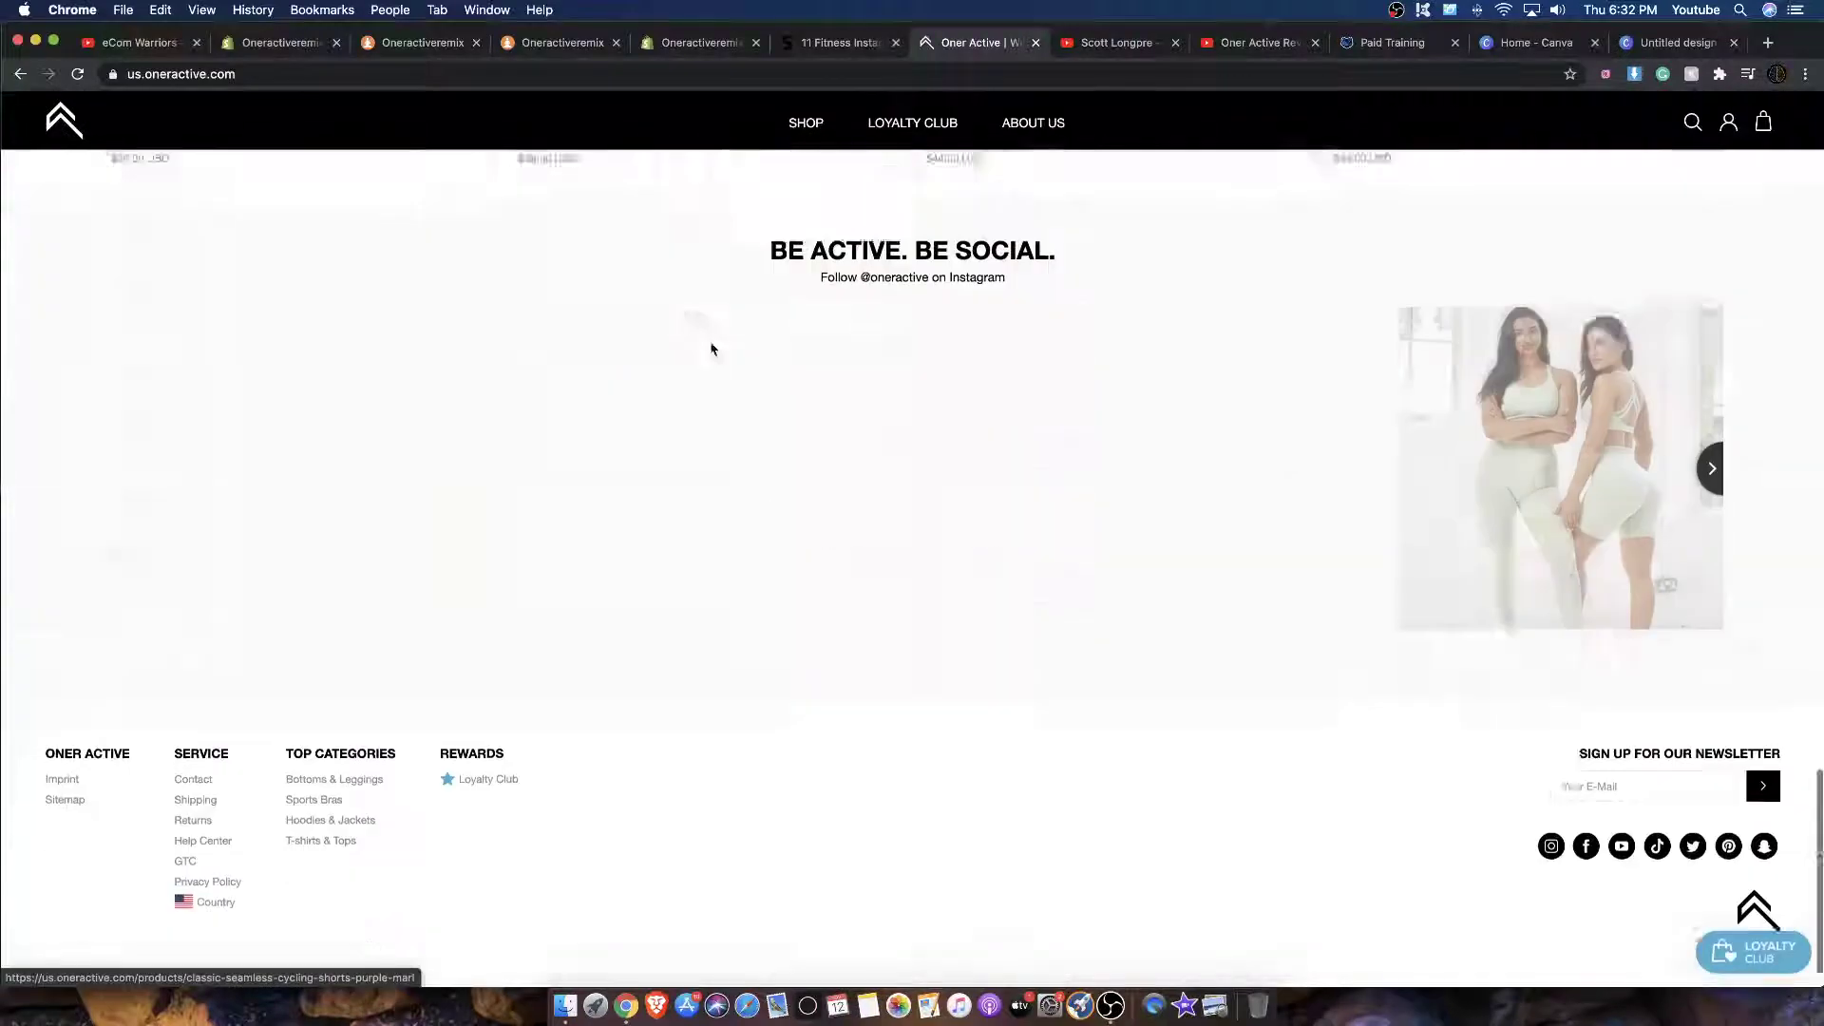
scroll(1647, 427, up, 20)
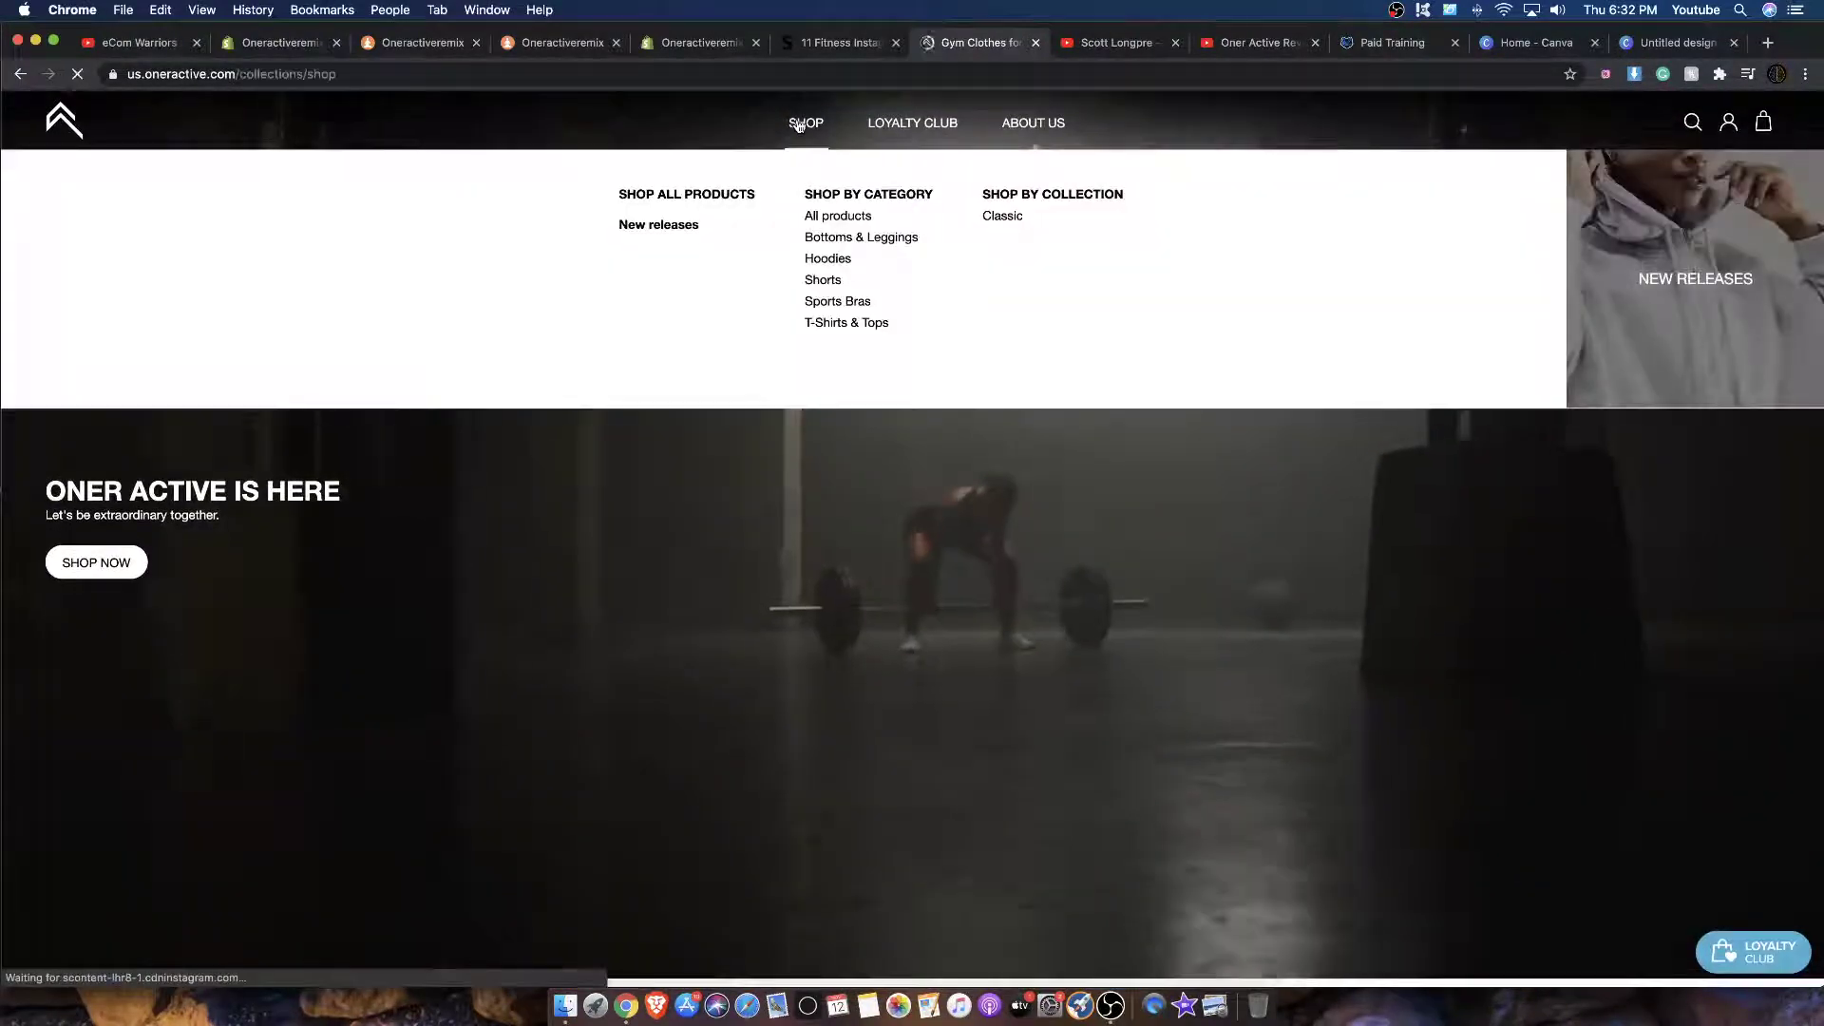
Step: Browse the Oner Active shop and its Classic collection for banner imagery
click(806, 123)
mouse_move(802, 123)
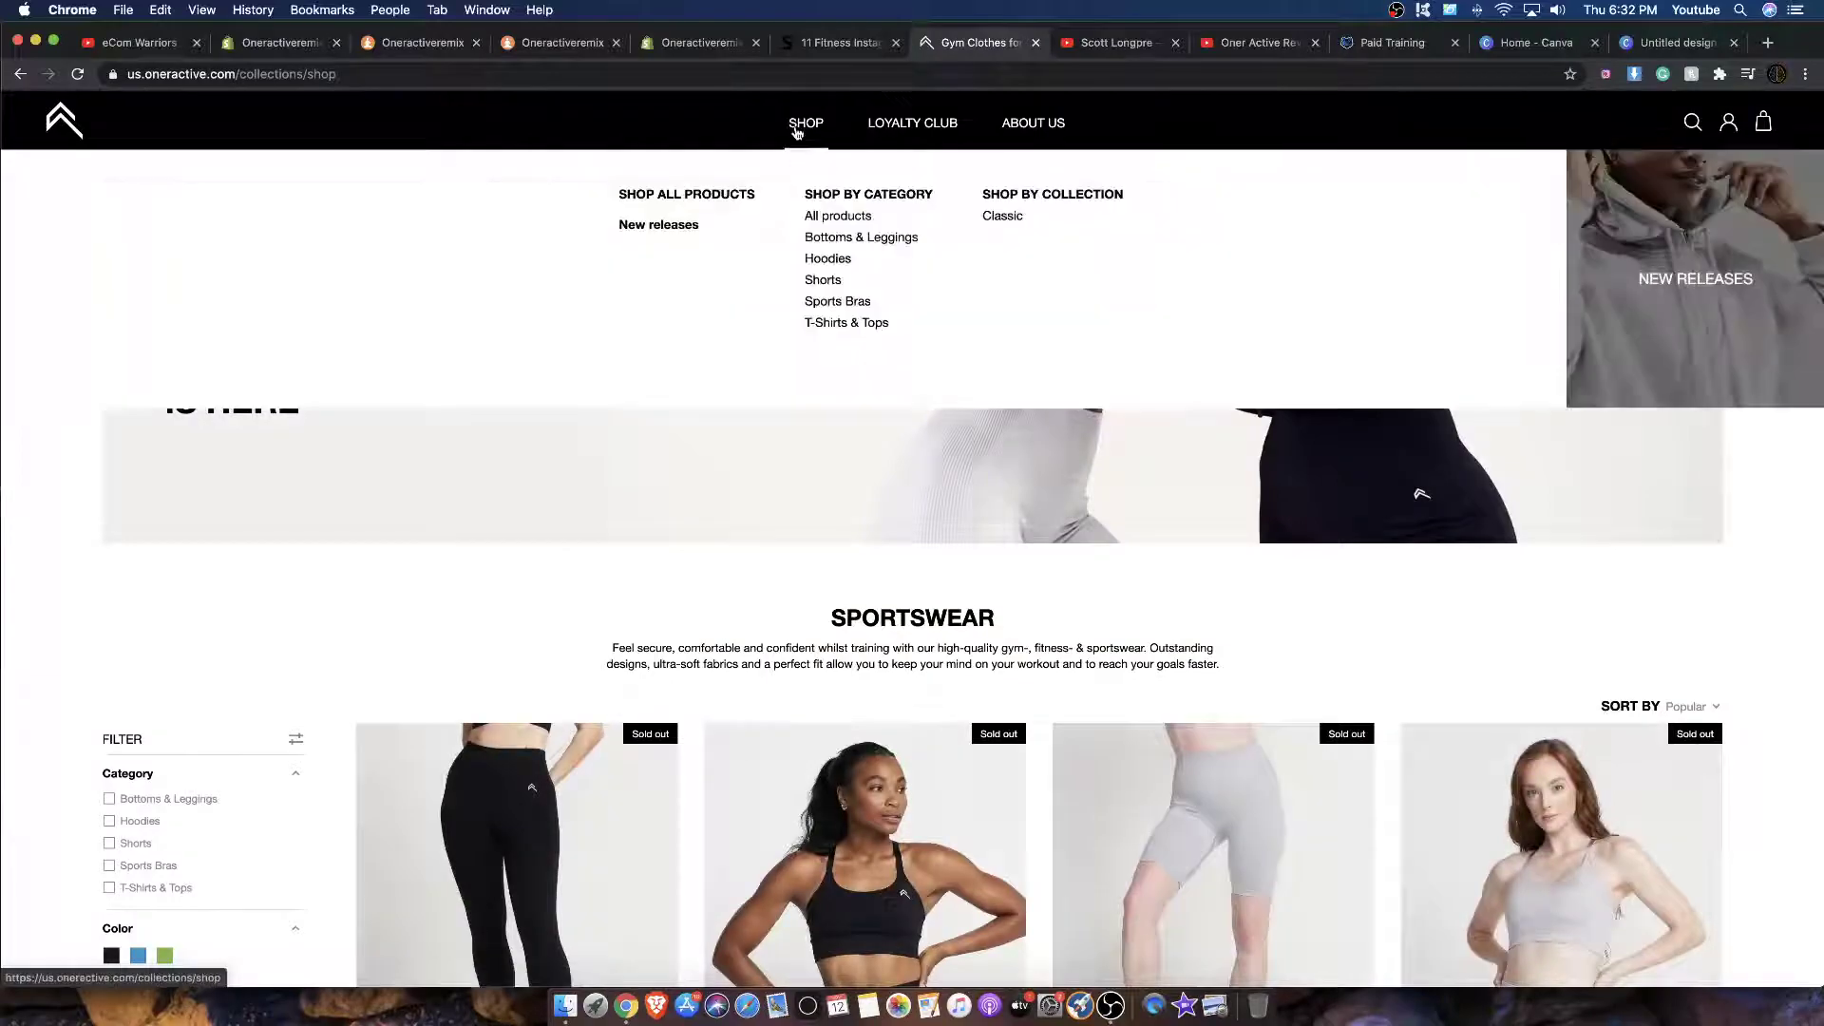
click(1003, 217)
scroll(955, 290, down, 10)
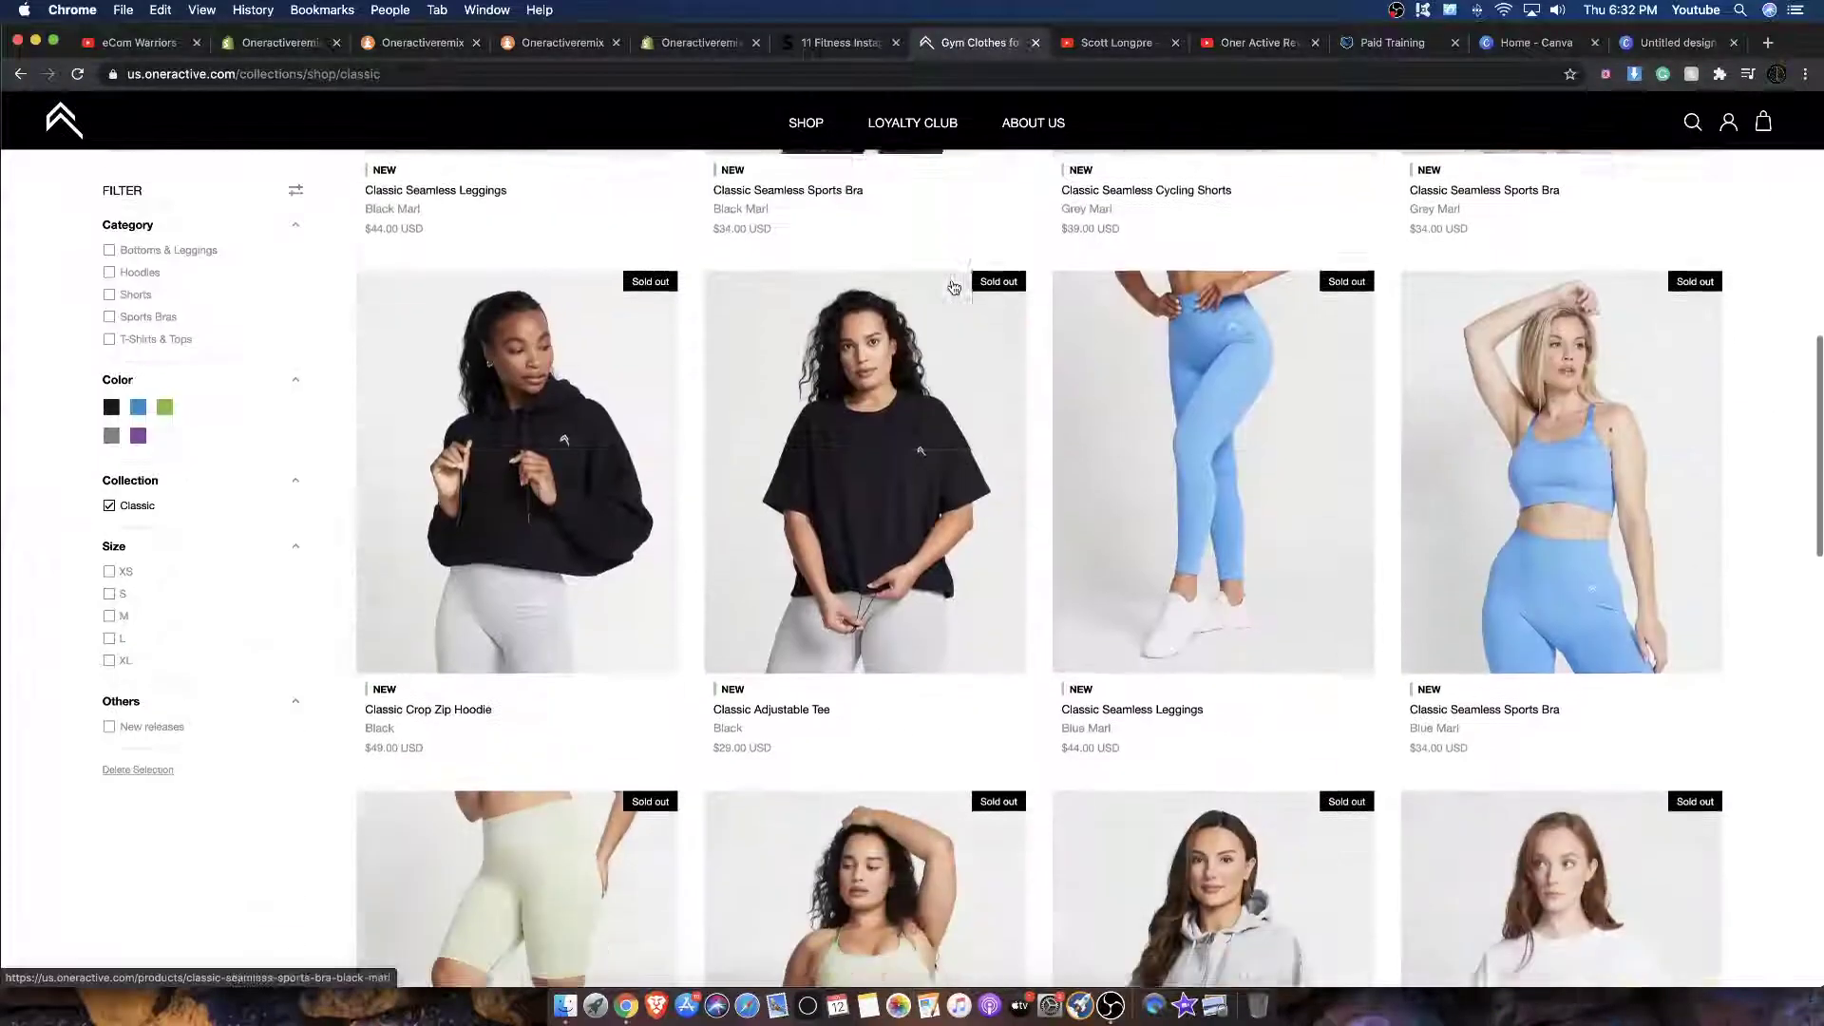
scroll(953, 288, up, 10)
mouse_move(805, 122)
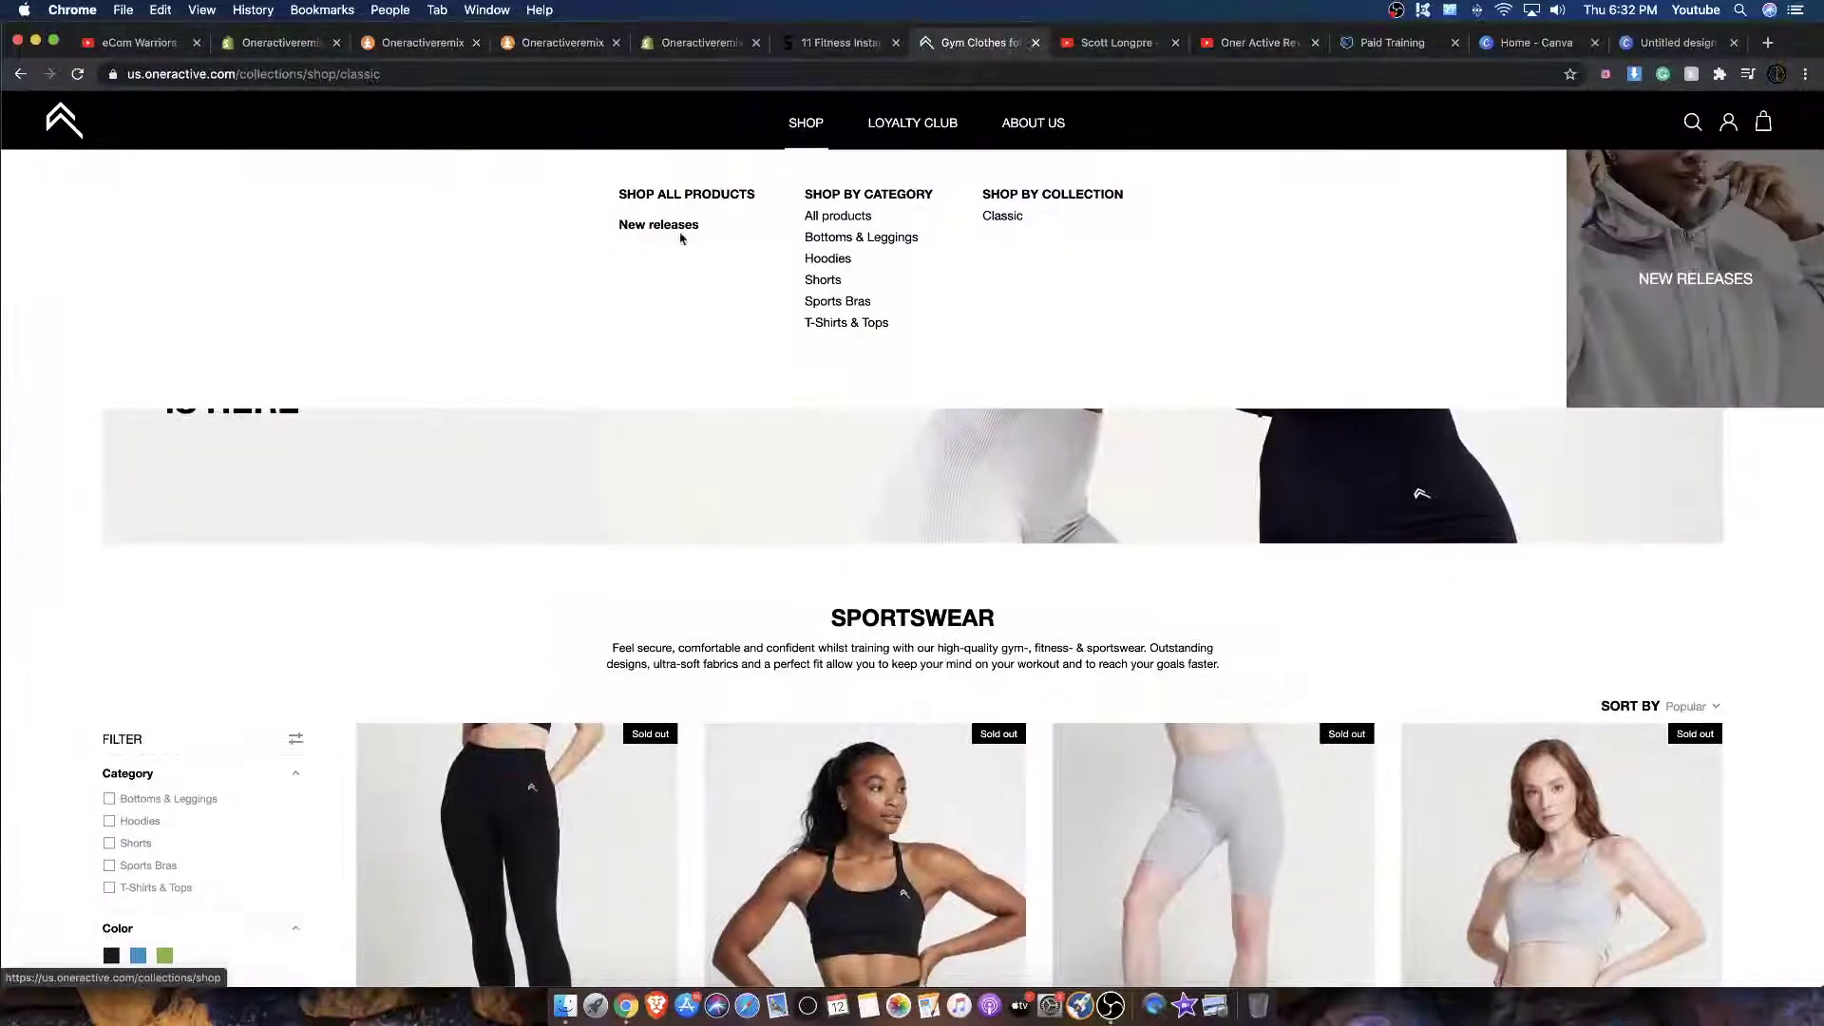
Step: Switch back to the Shopify theme editor and try the white-set wall photo and the blue-outfit bridge photo as the BANNER V2 background
click(268, 53)
scroll(190, 703, down, 1)
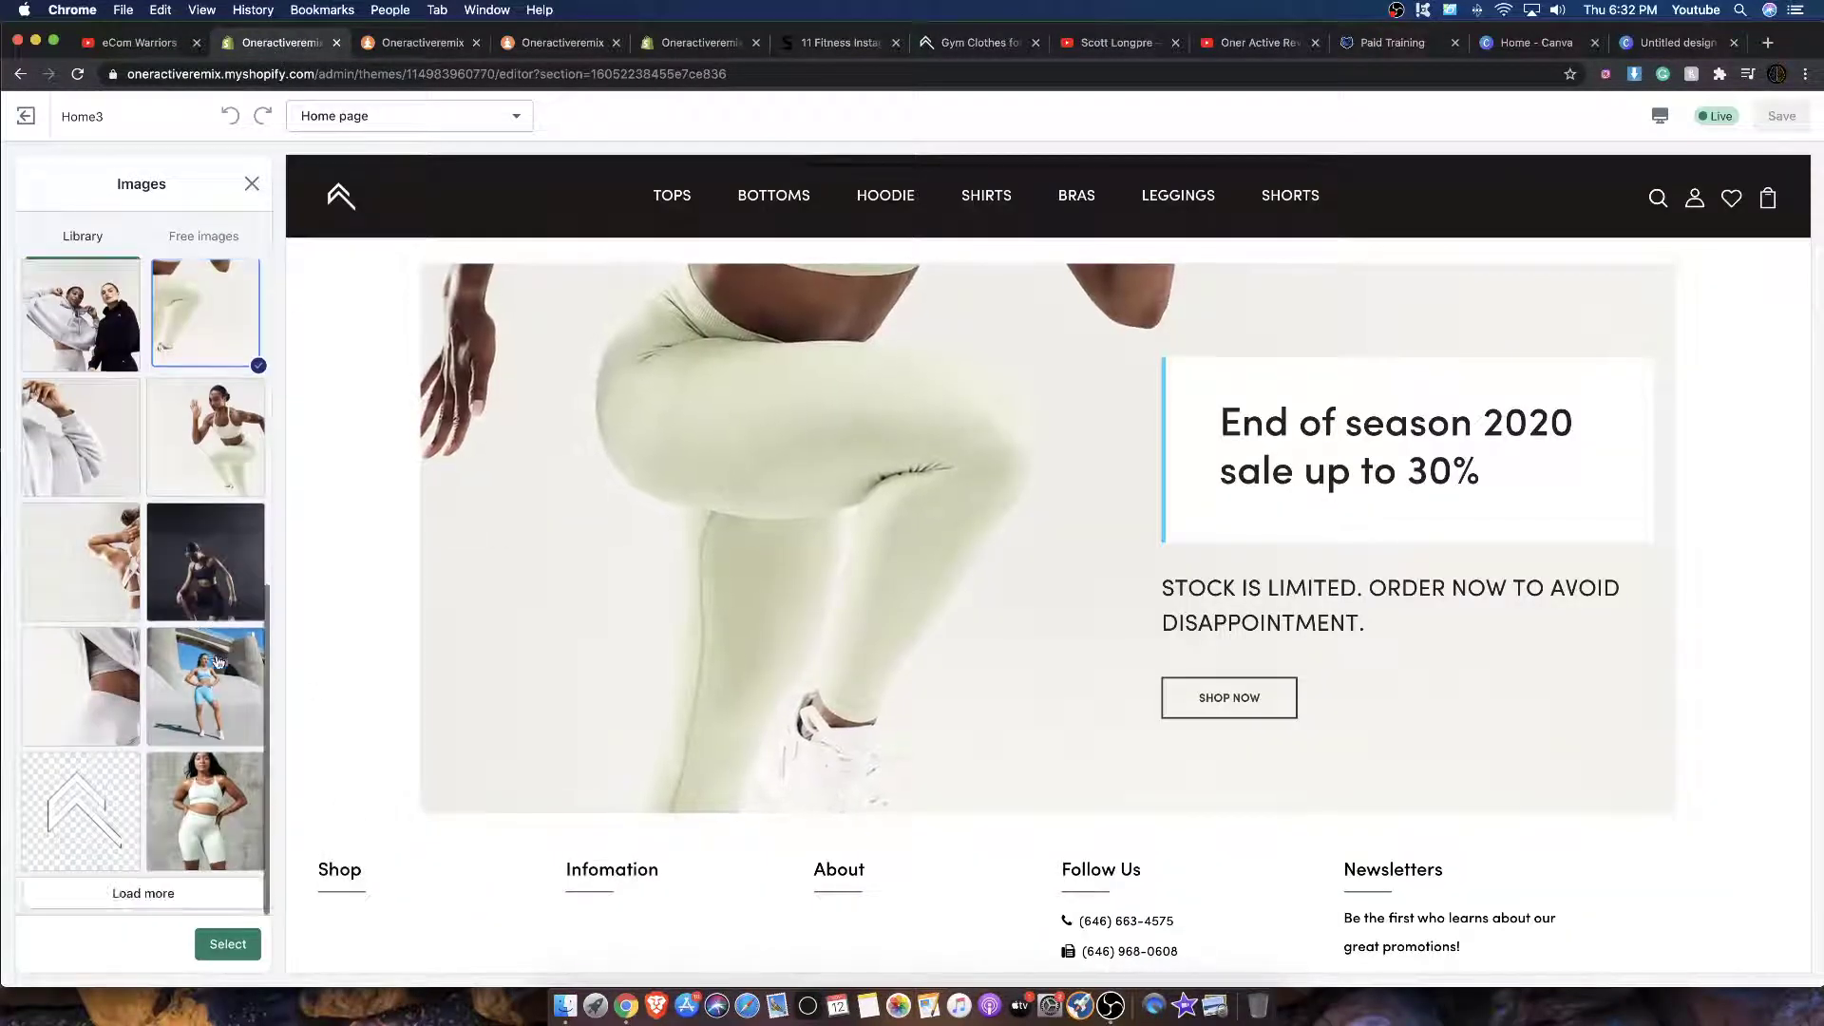
click(189, 710)
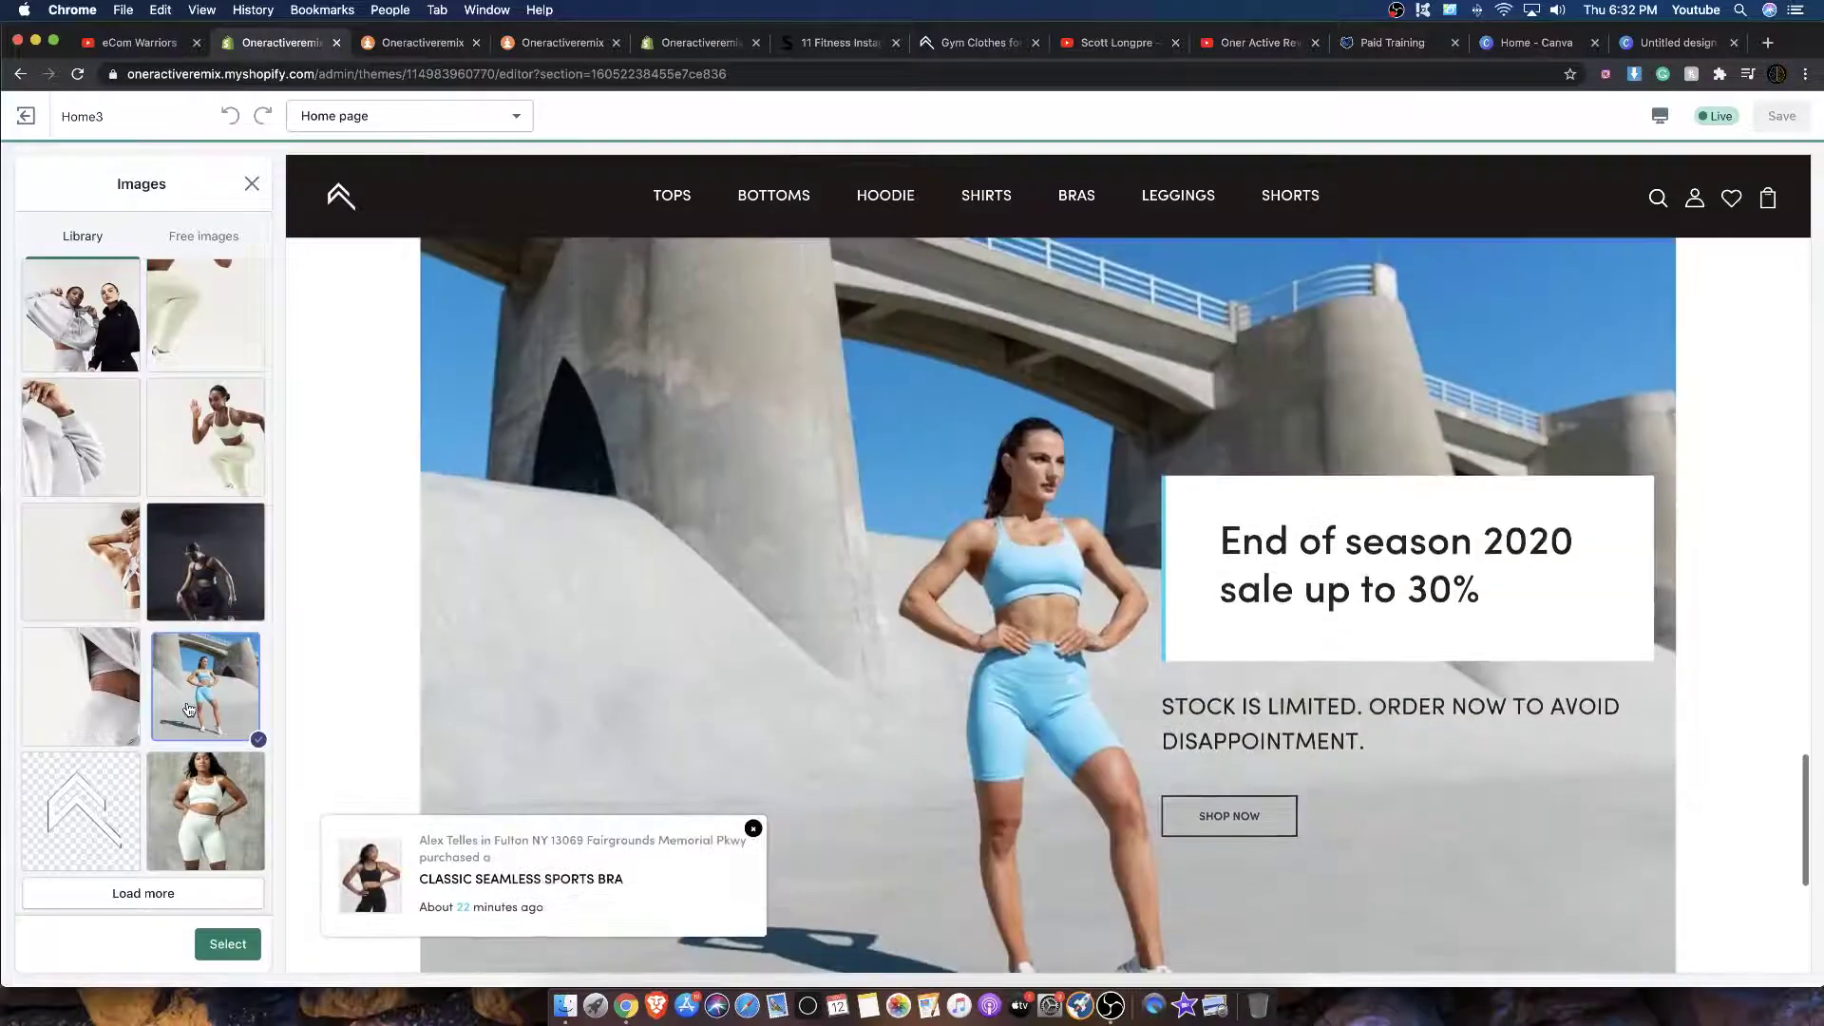
click(200, 681)
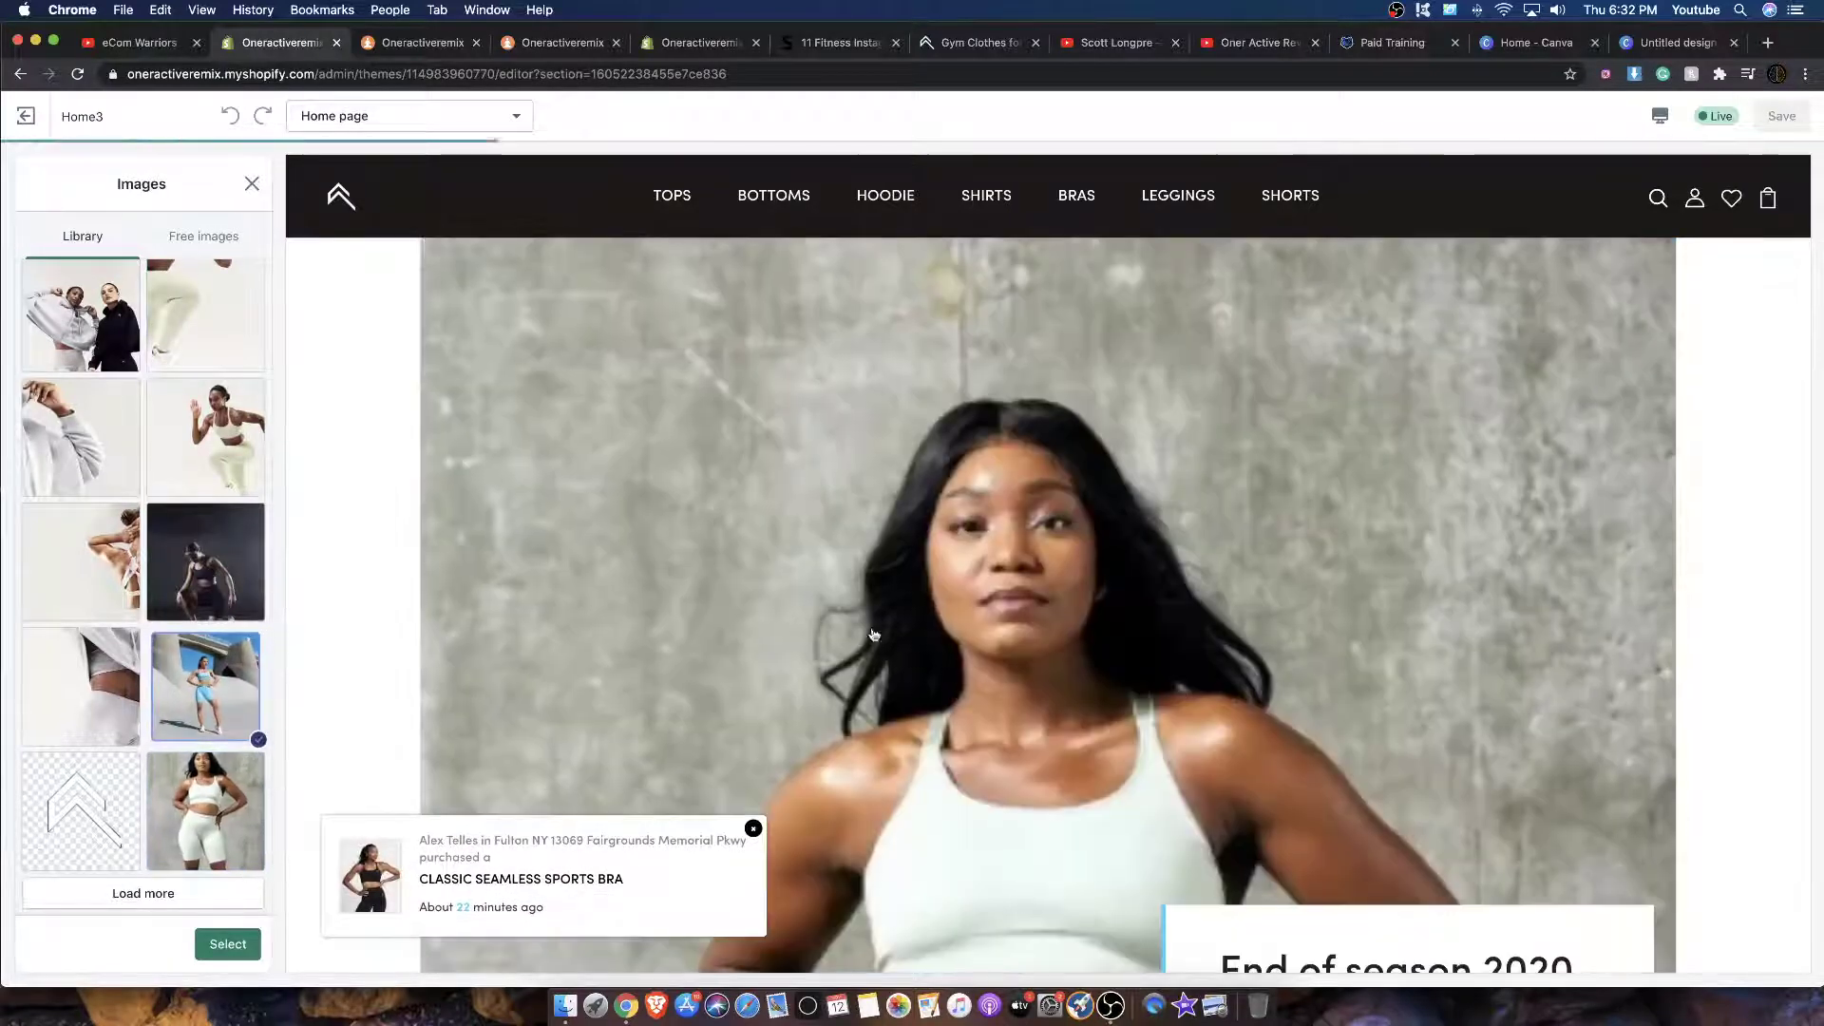
scroll(826, 505, down, 5)
scroll(827, 505, up, 5)
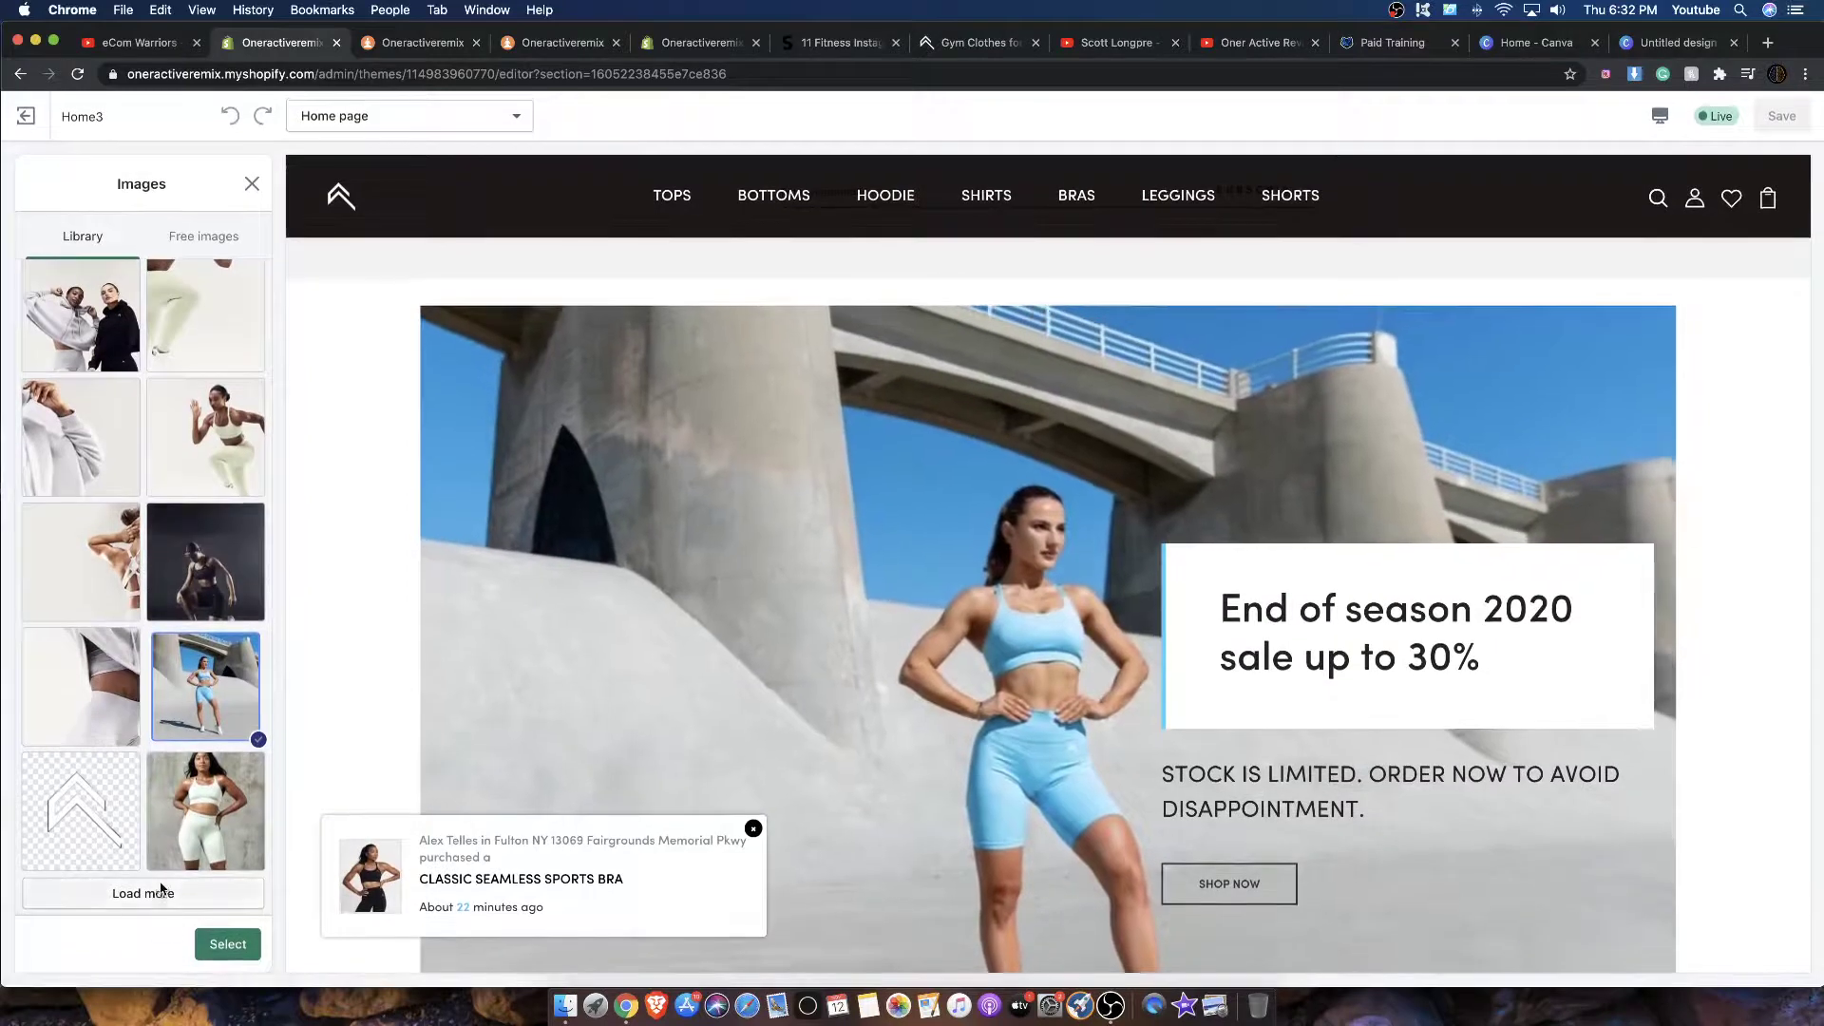
Step: Load more library images, try the group photo of four women as the BANNER V2 background and look for alternatives
scroll(200, 610, down, 5)
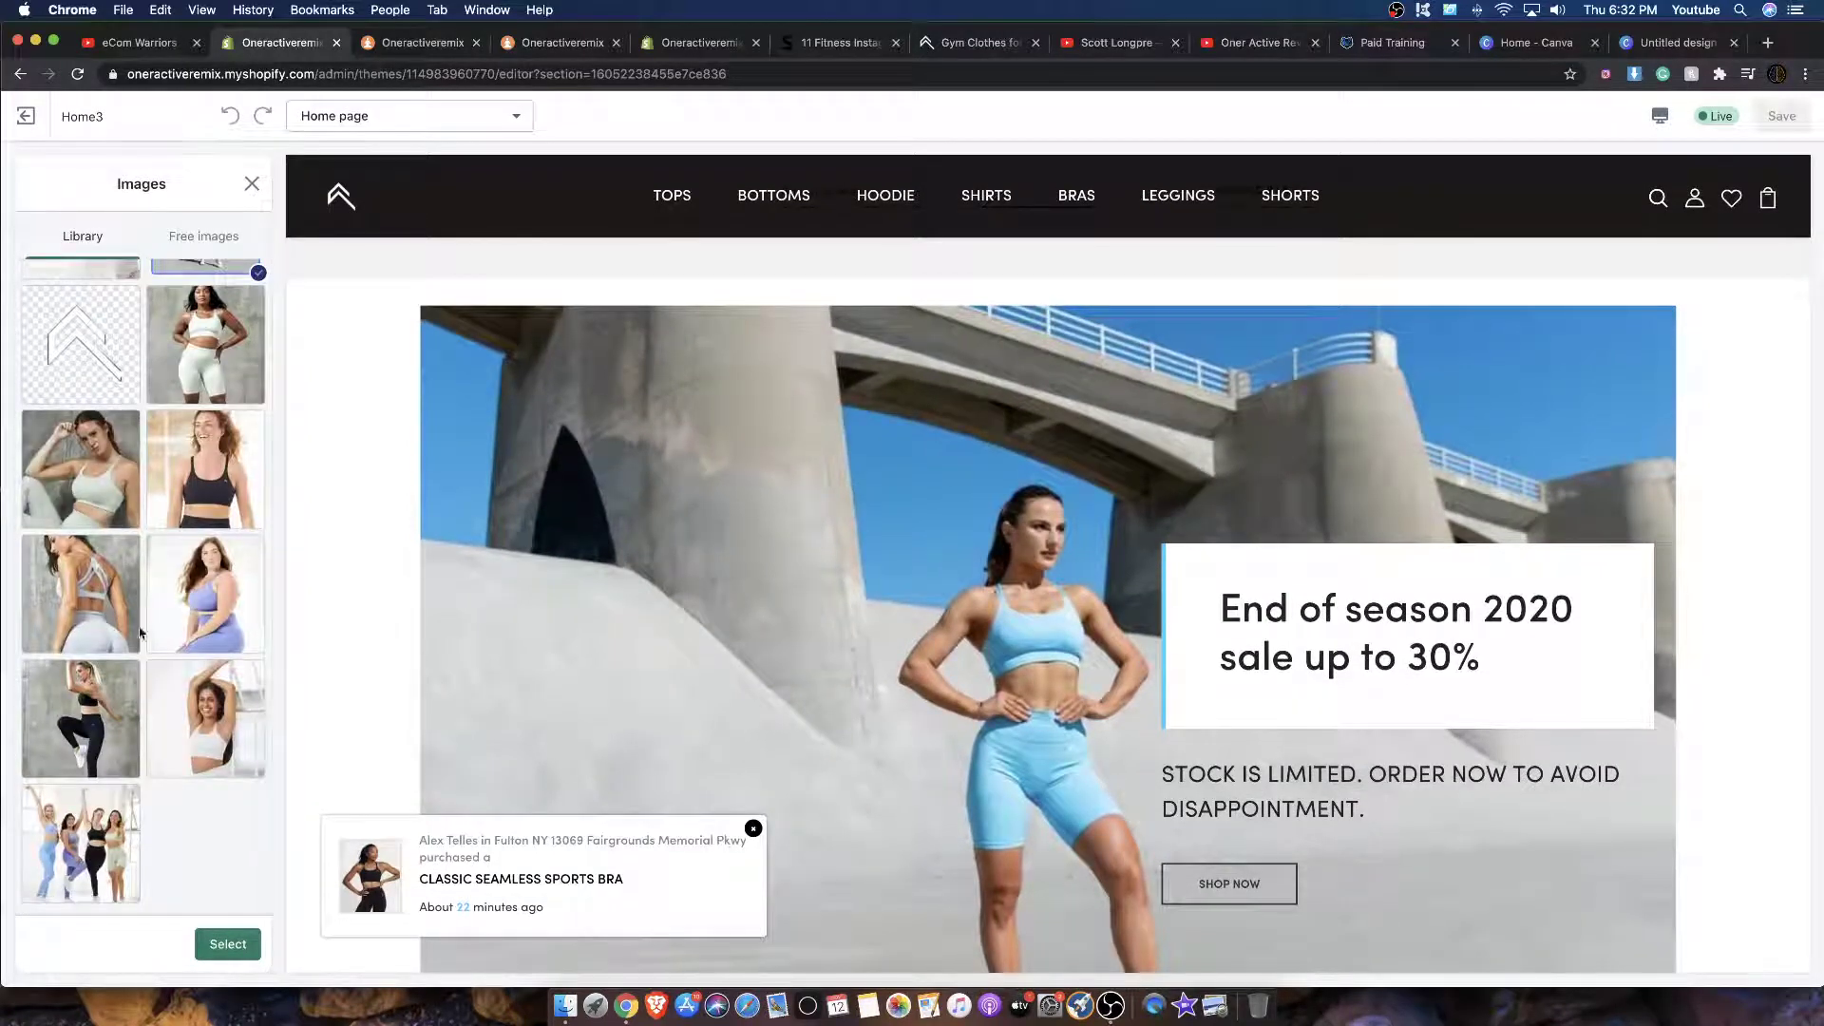
click(81, 843)
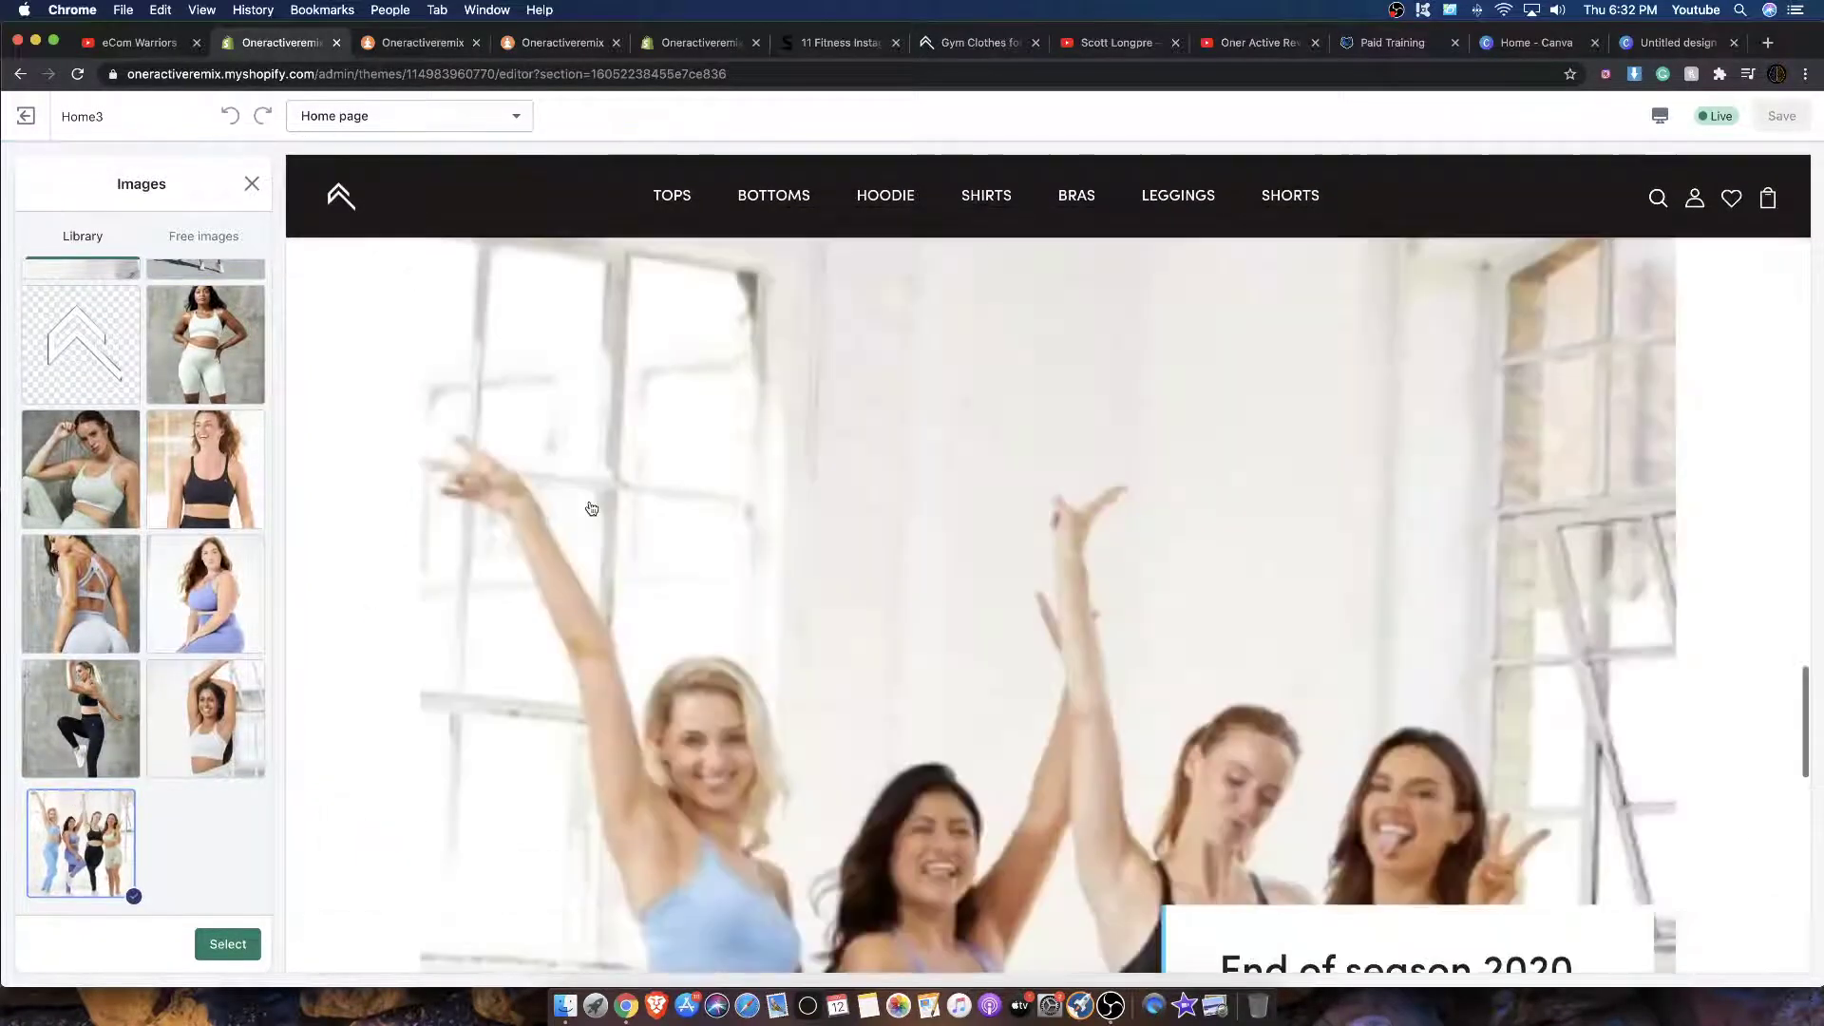
scroll(45, 503, up, 5)
scroll(46, 502, up, 10)
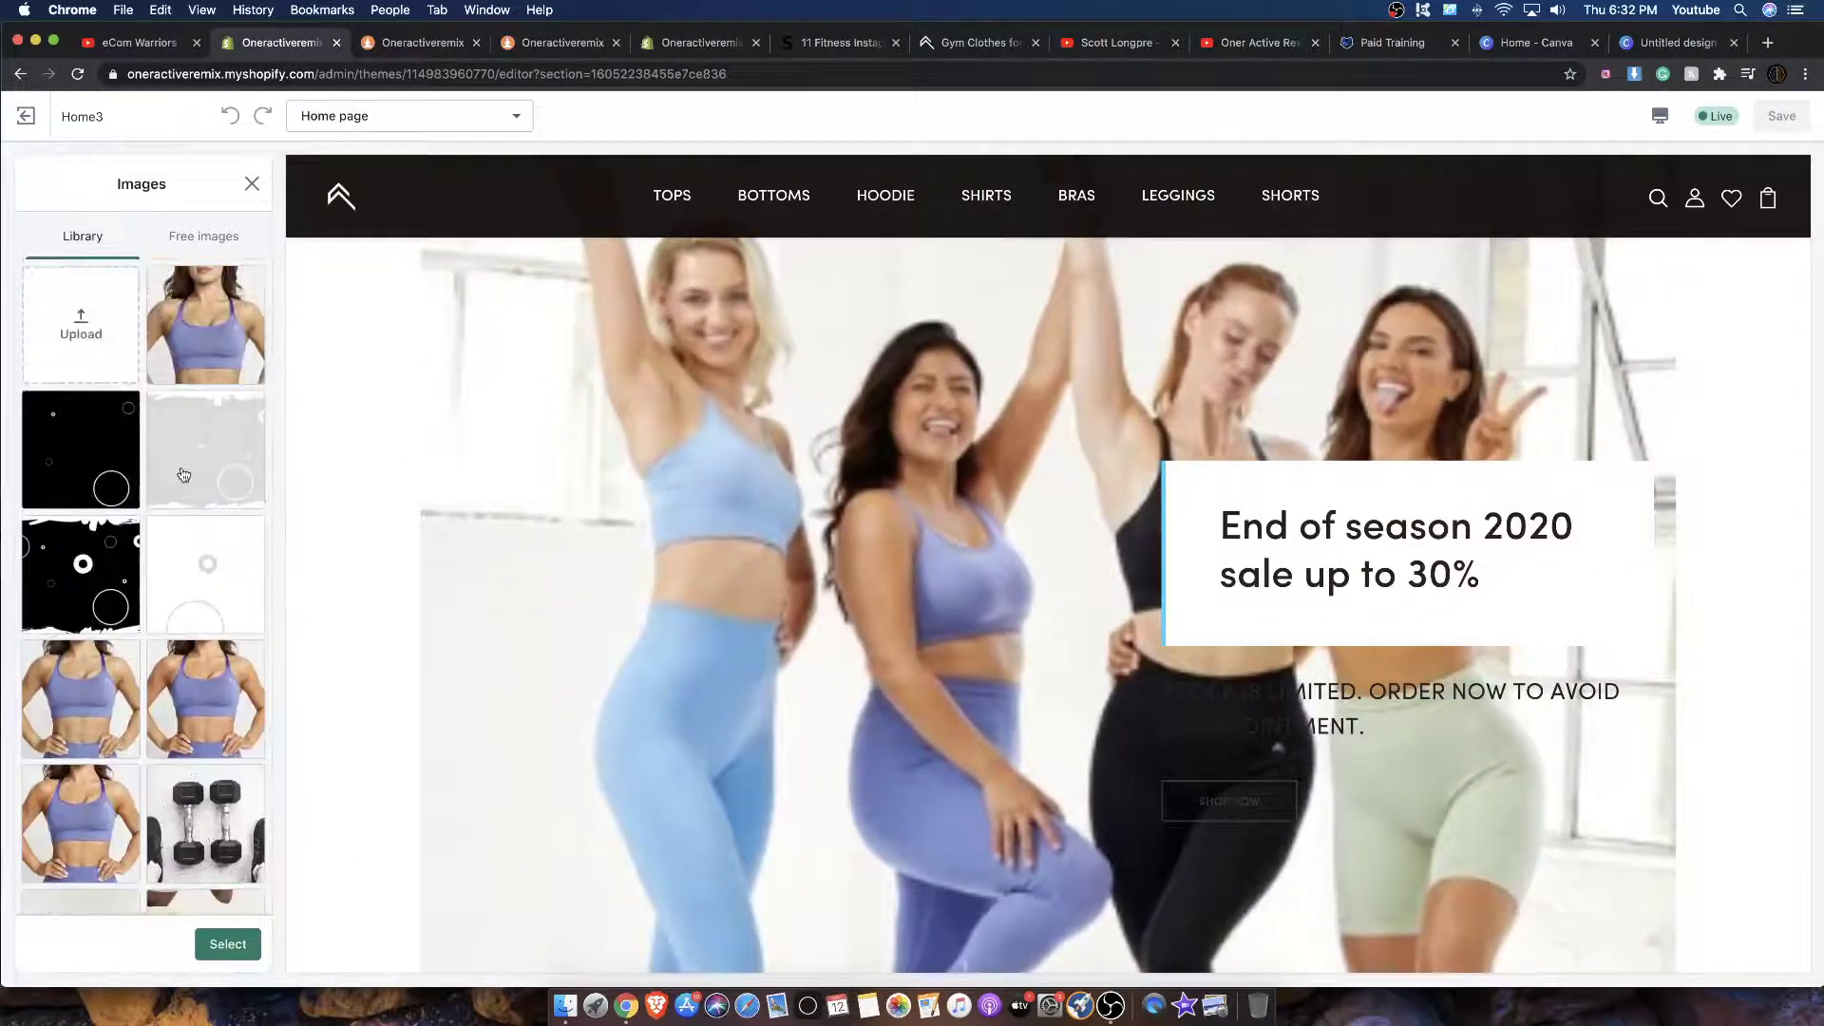
scroll(185, 474, down, 10)
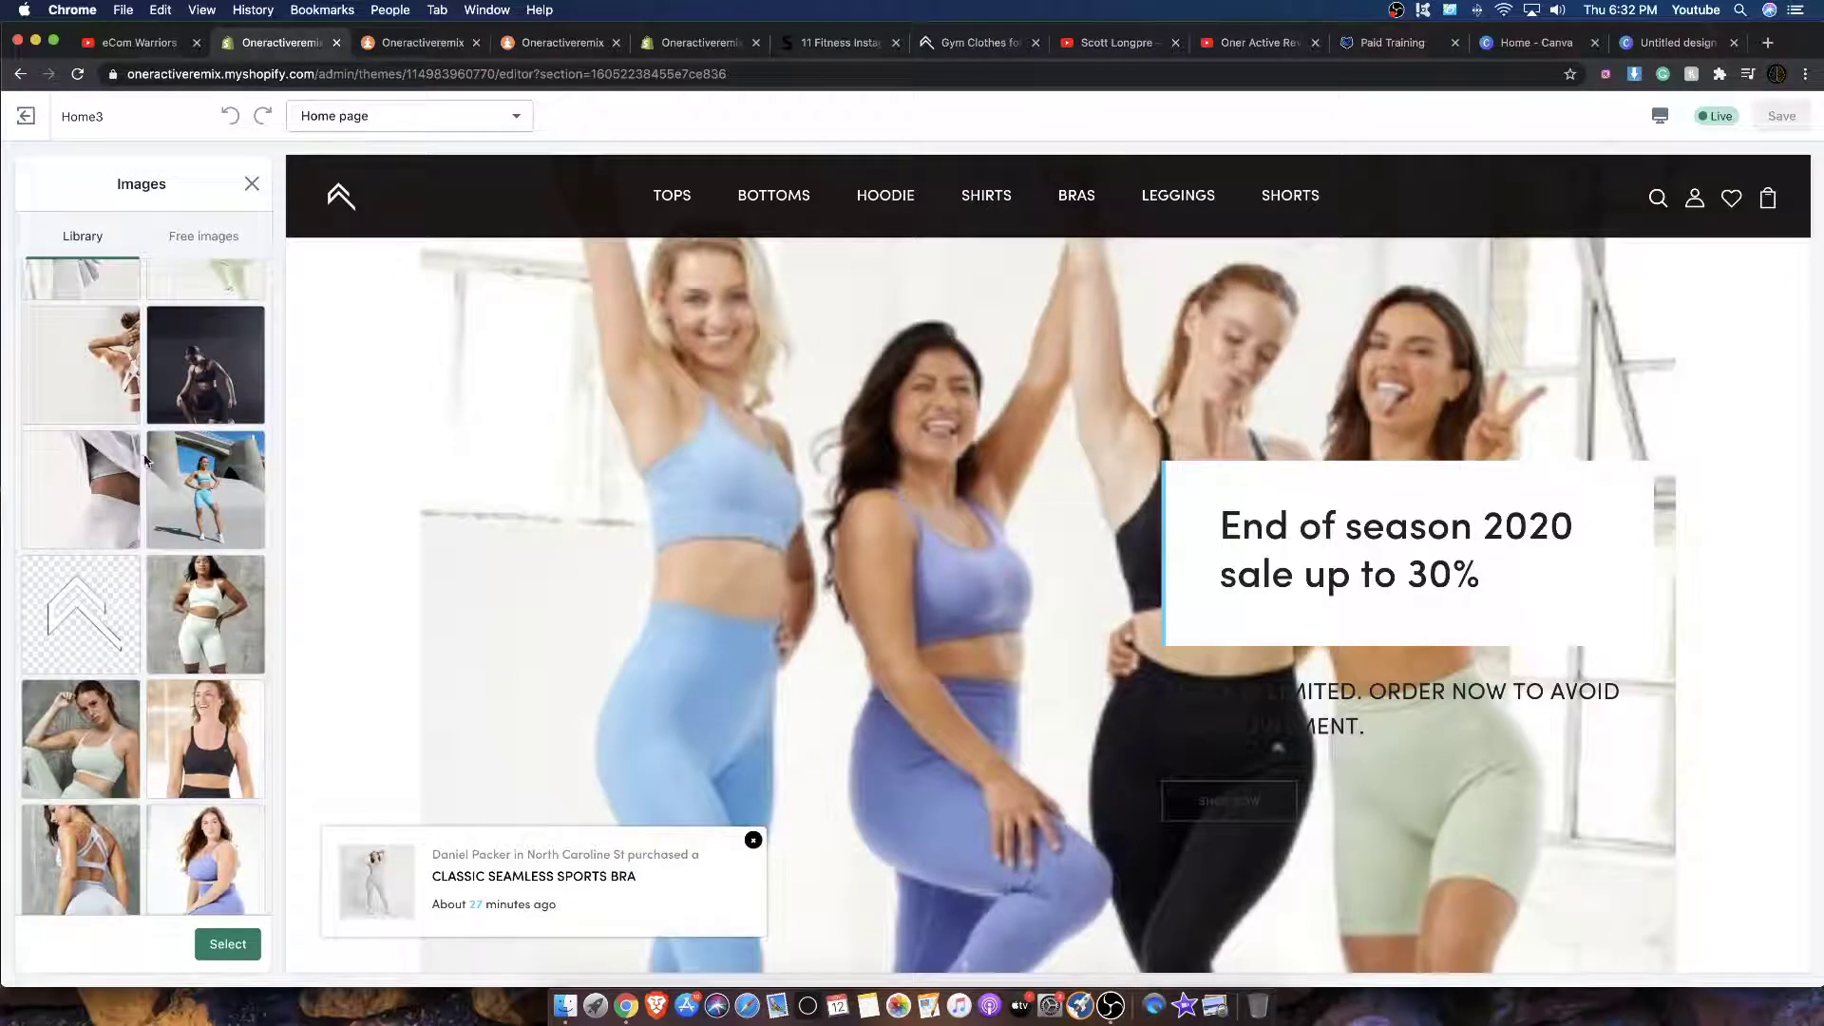
scroll(145, 459, down, 5)
scroll(144, 460, up, 10)
scroll(144, 460, down, 5)
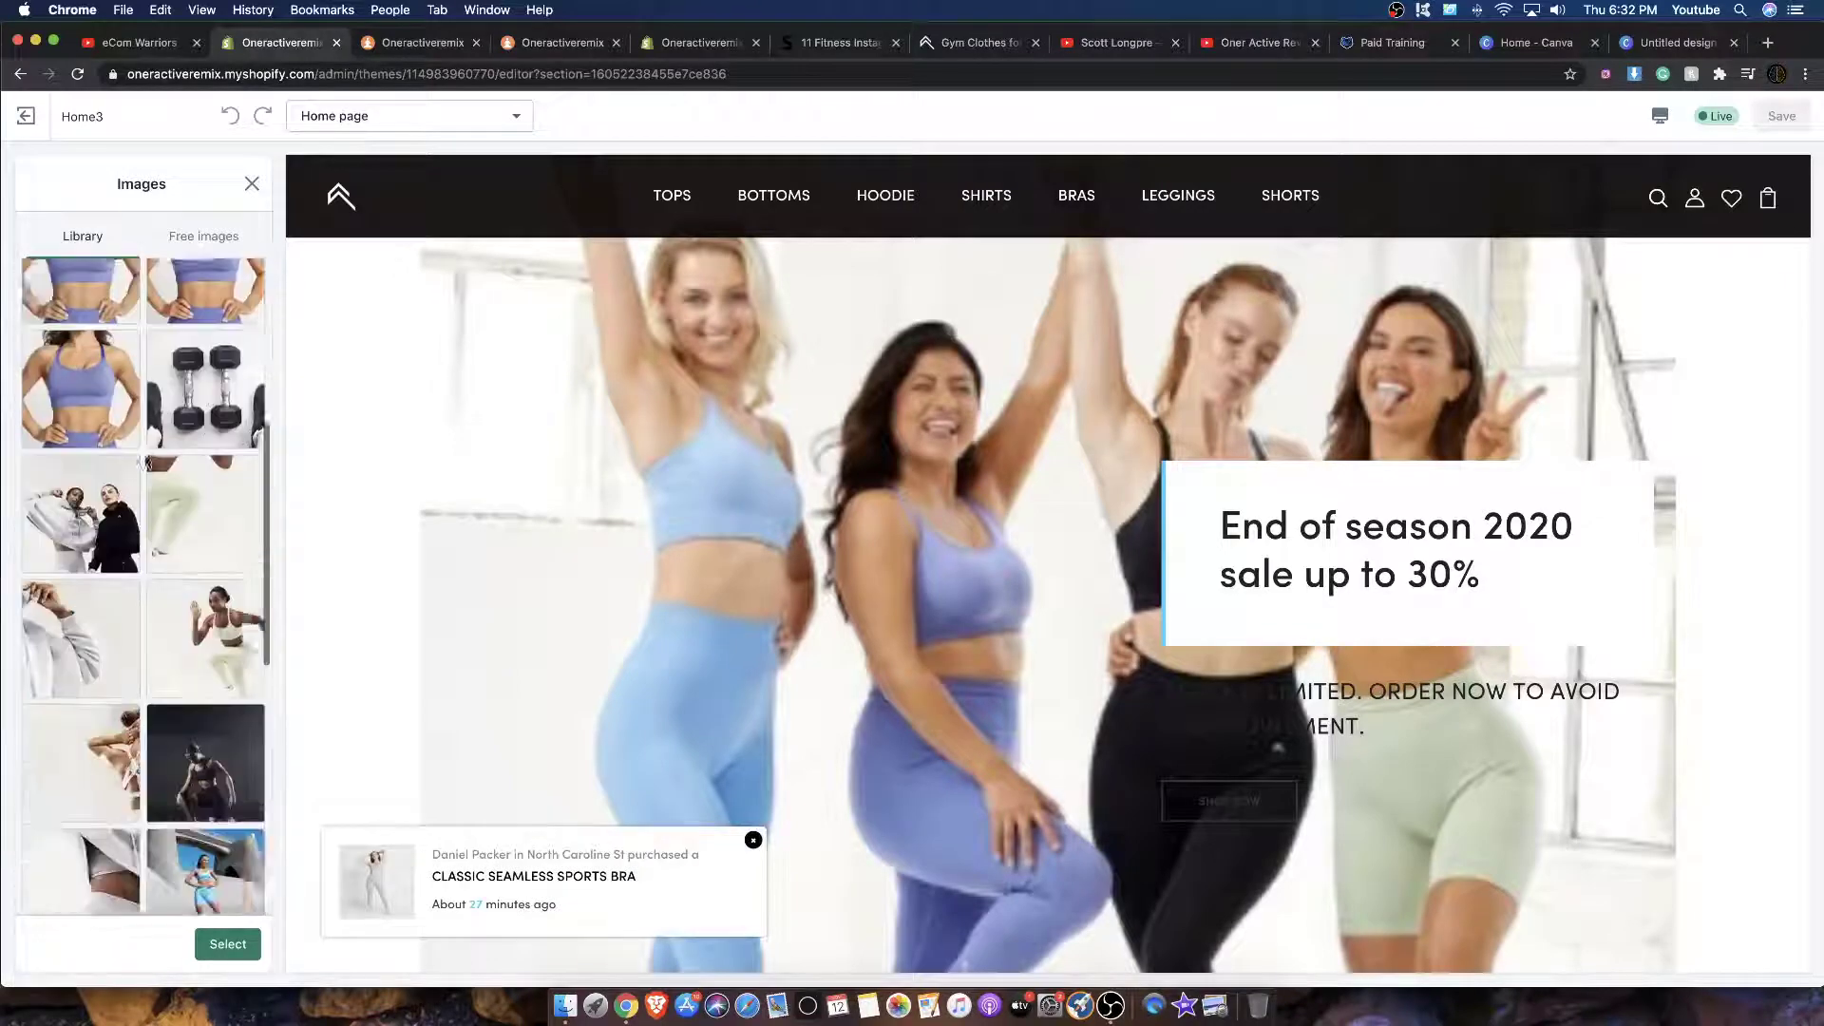
scroll(123, 506, down, 5)
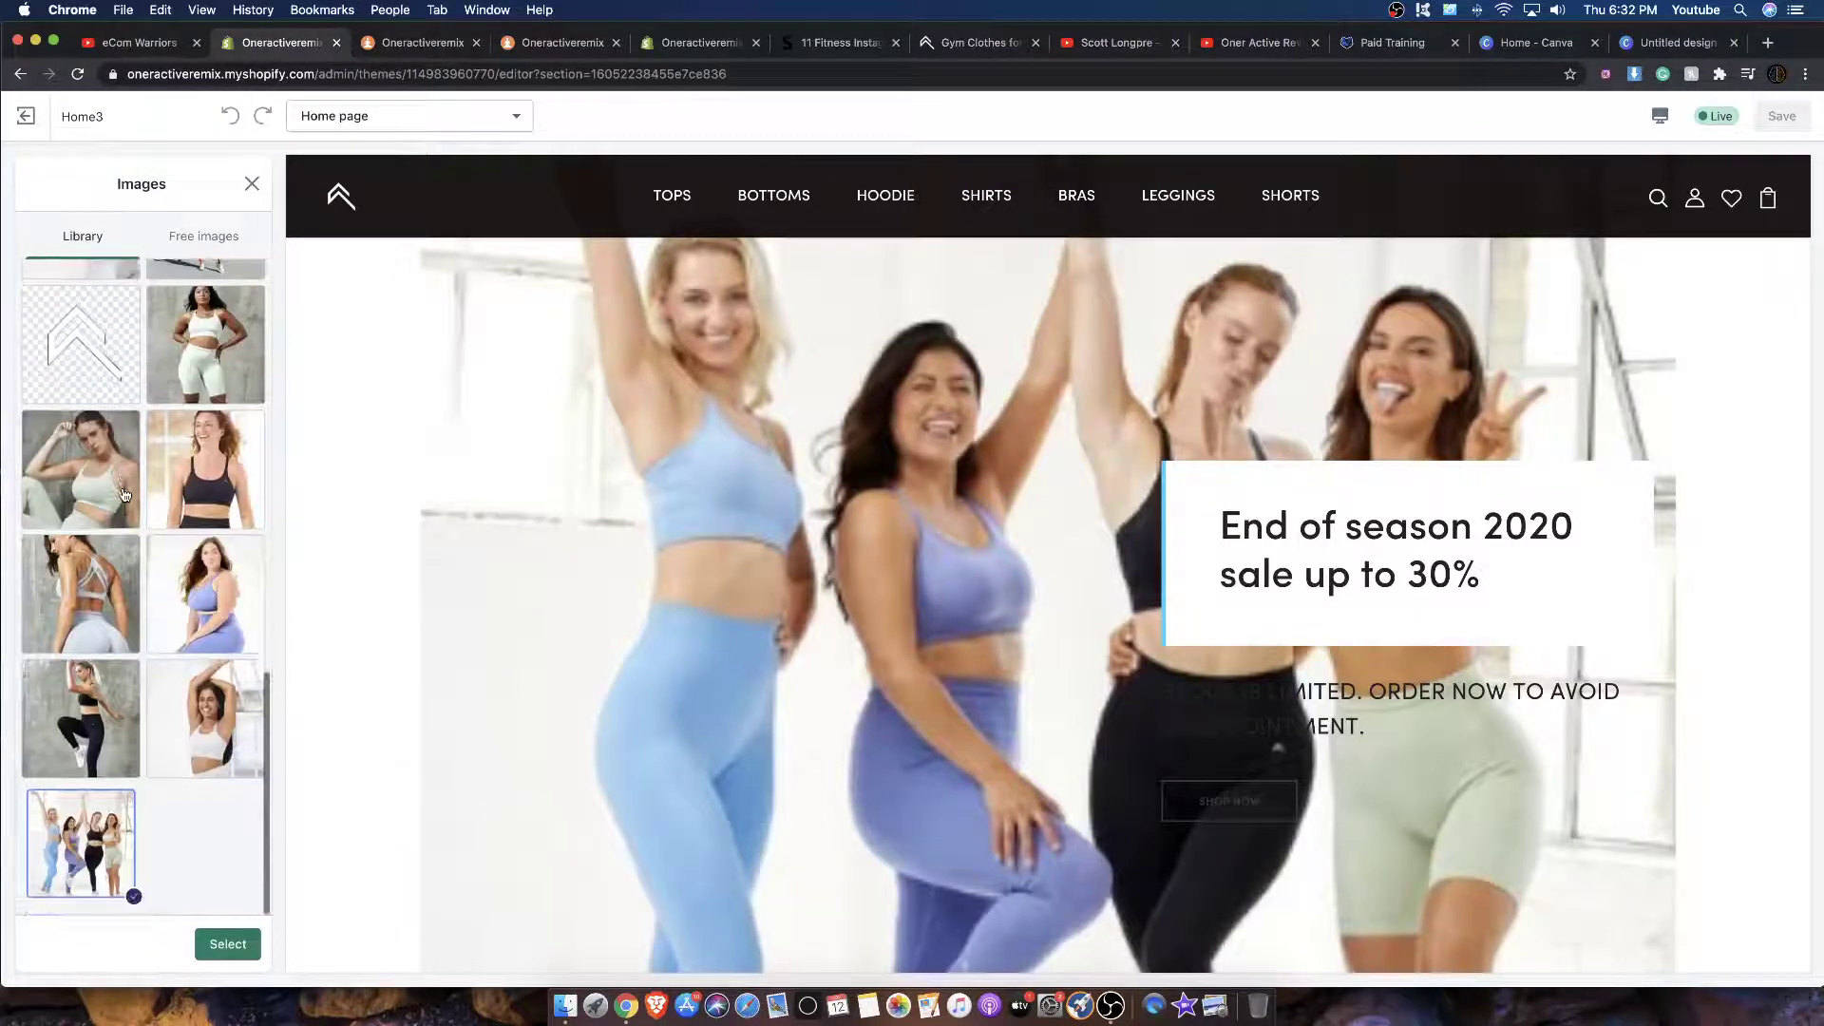
Step: Try the photo of two women in grey and black hoodies as the BANNER V2 background
scroll(123, 494, up, 10)
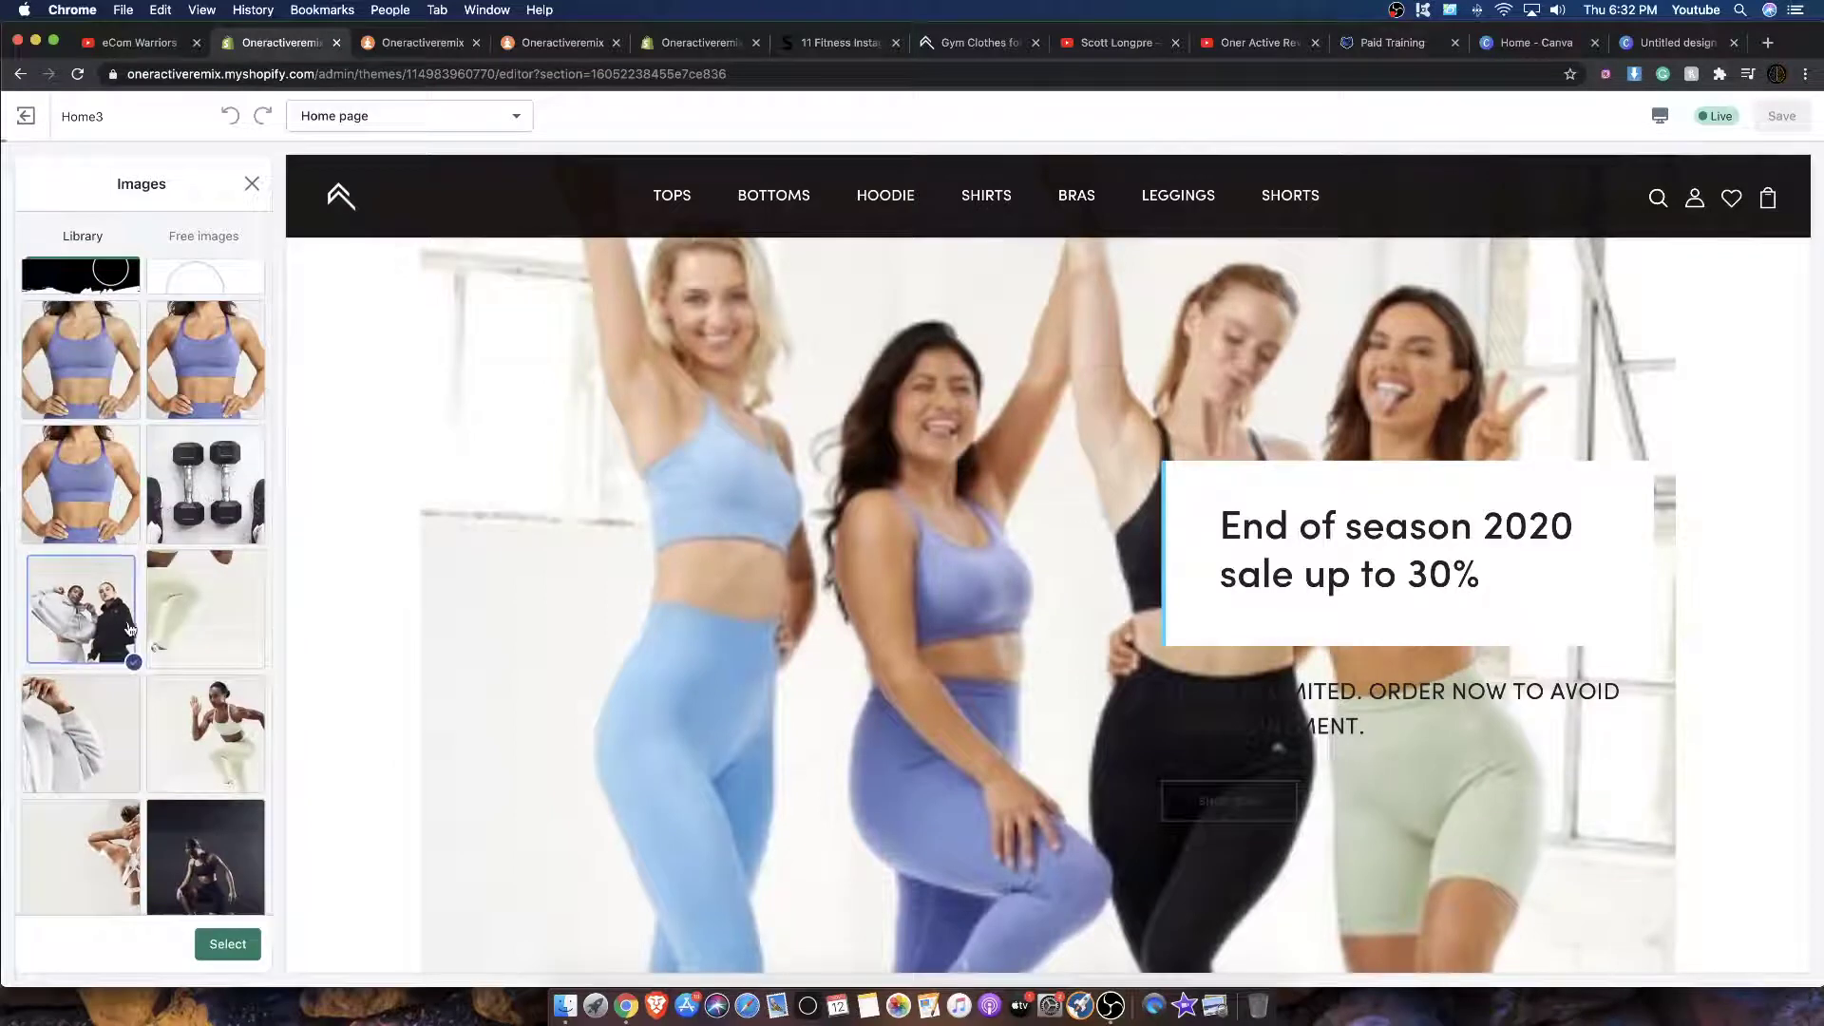
scroll(874, 591, down, 2)
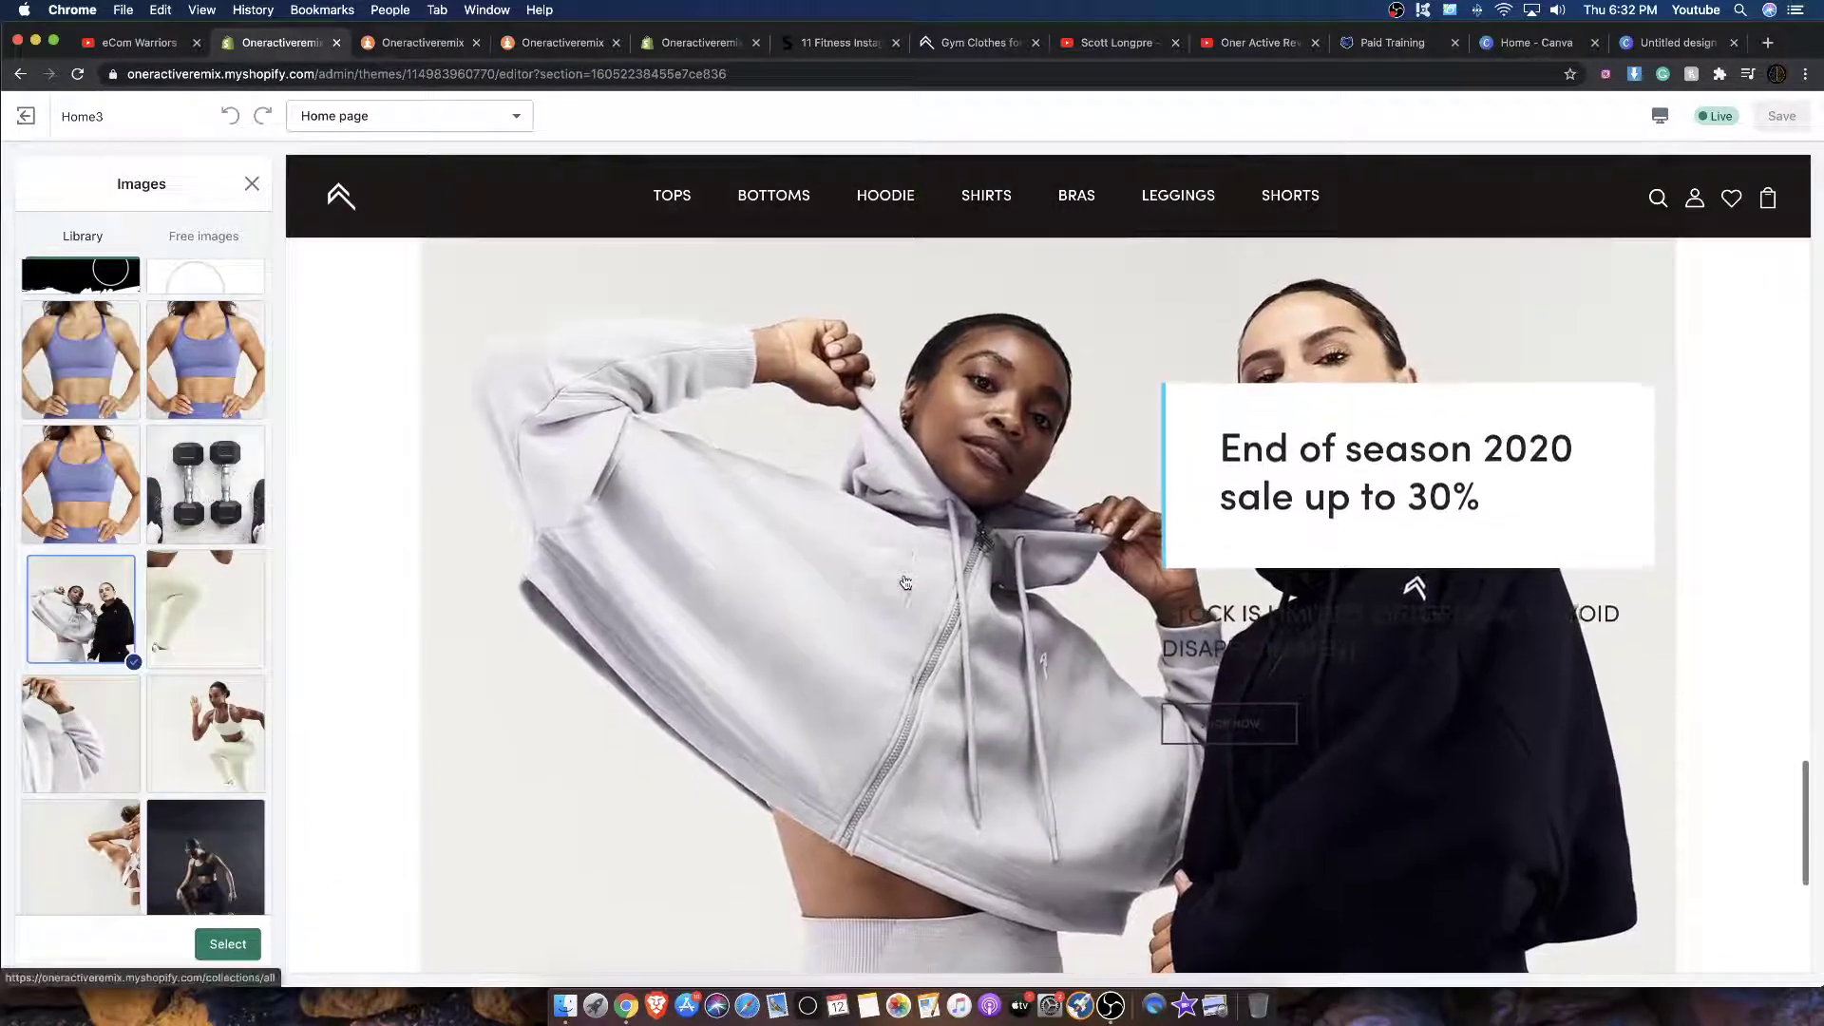
scroll(171, 682, up, 4)
scroll(171, 682, down, 2)
Step: Reapply the light green leggings image to BANNER V2 and compare it with the category banners higher on the home page
scroll(170, 680, down, 2)
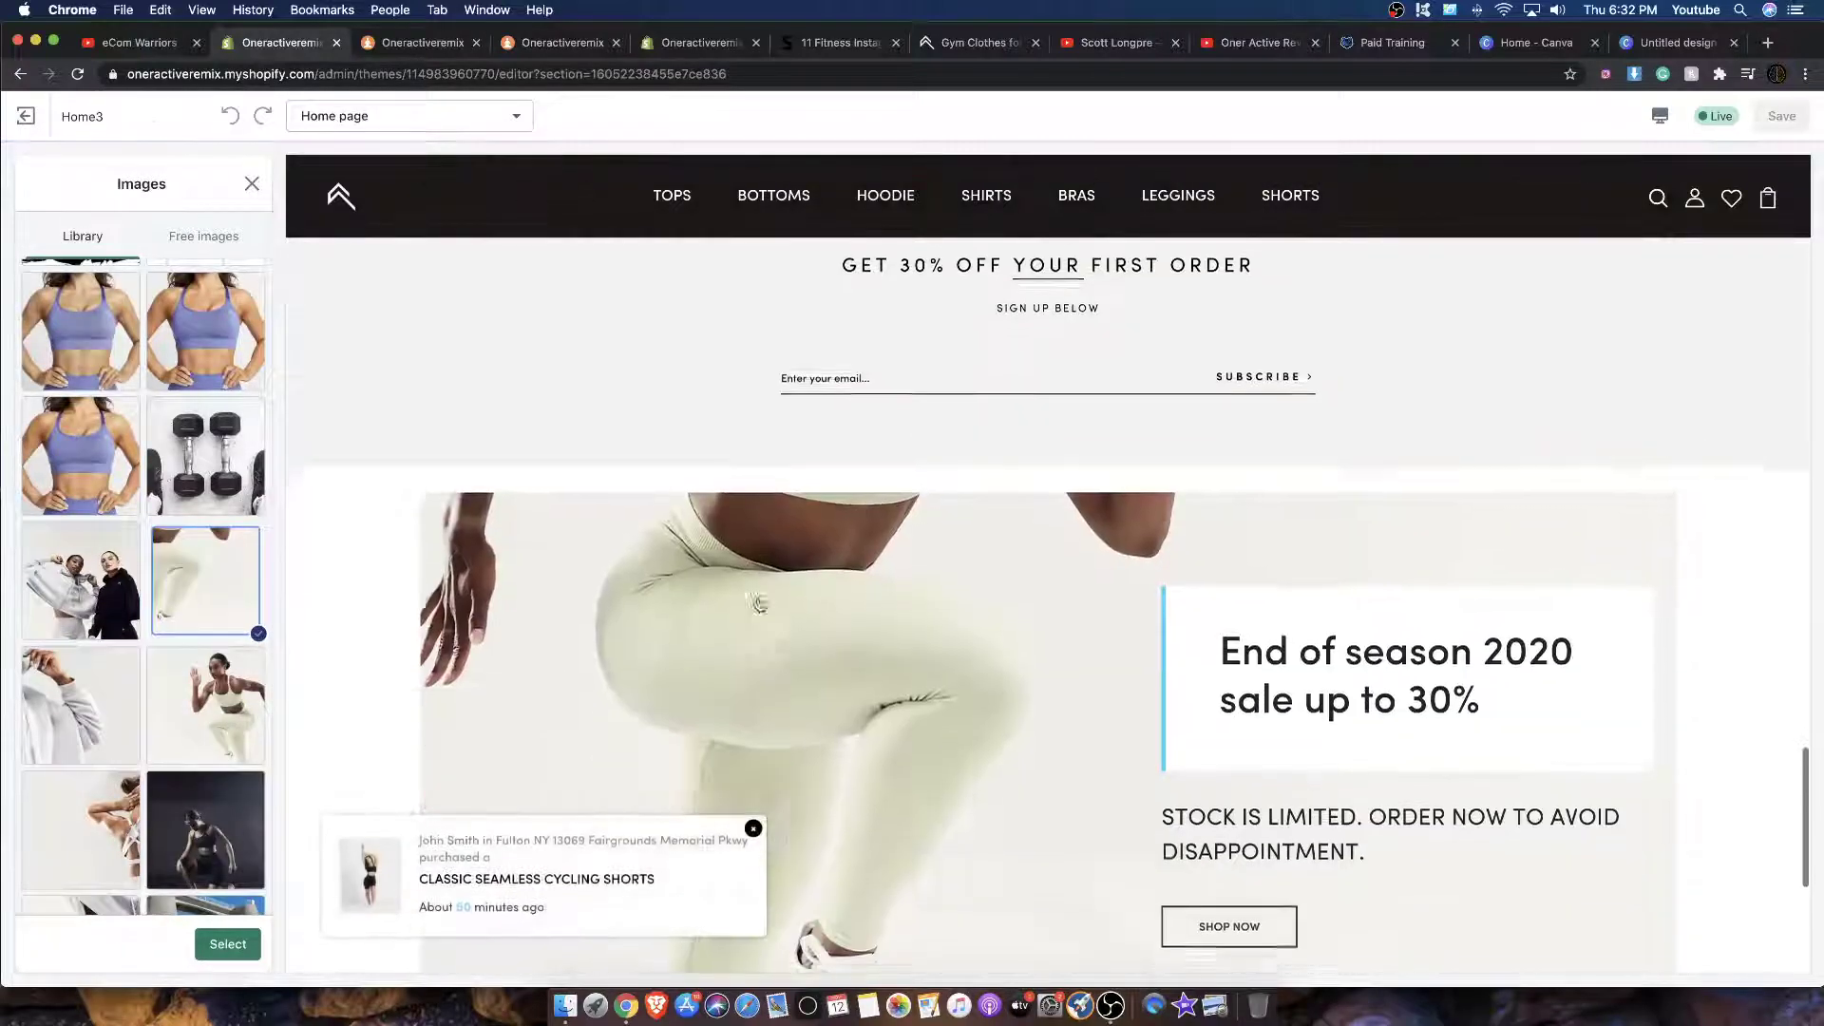
scroll(680, 596, down, 2)
scroll(893, 566, down, 5)
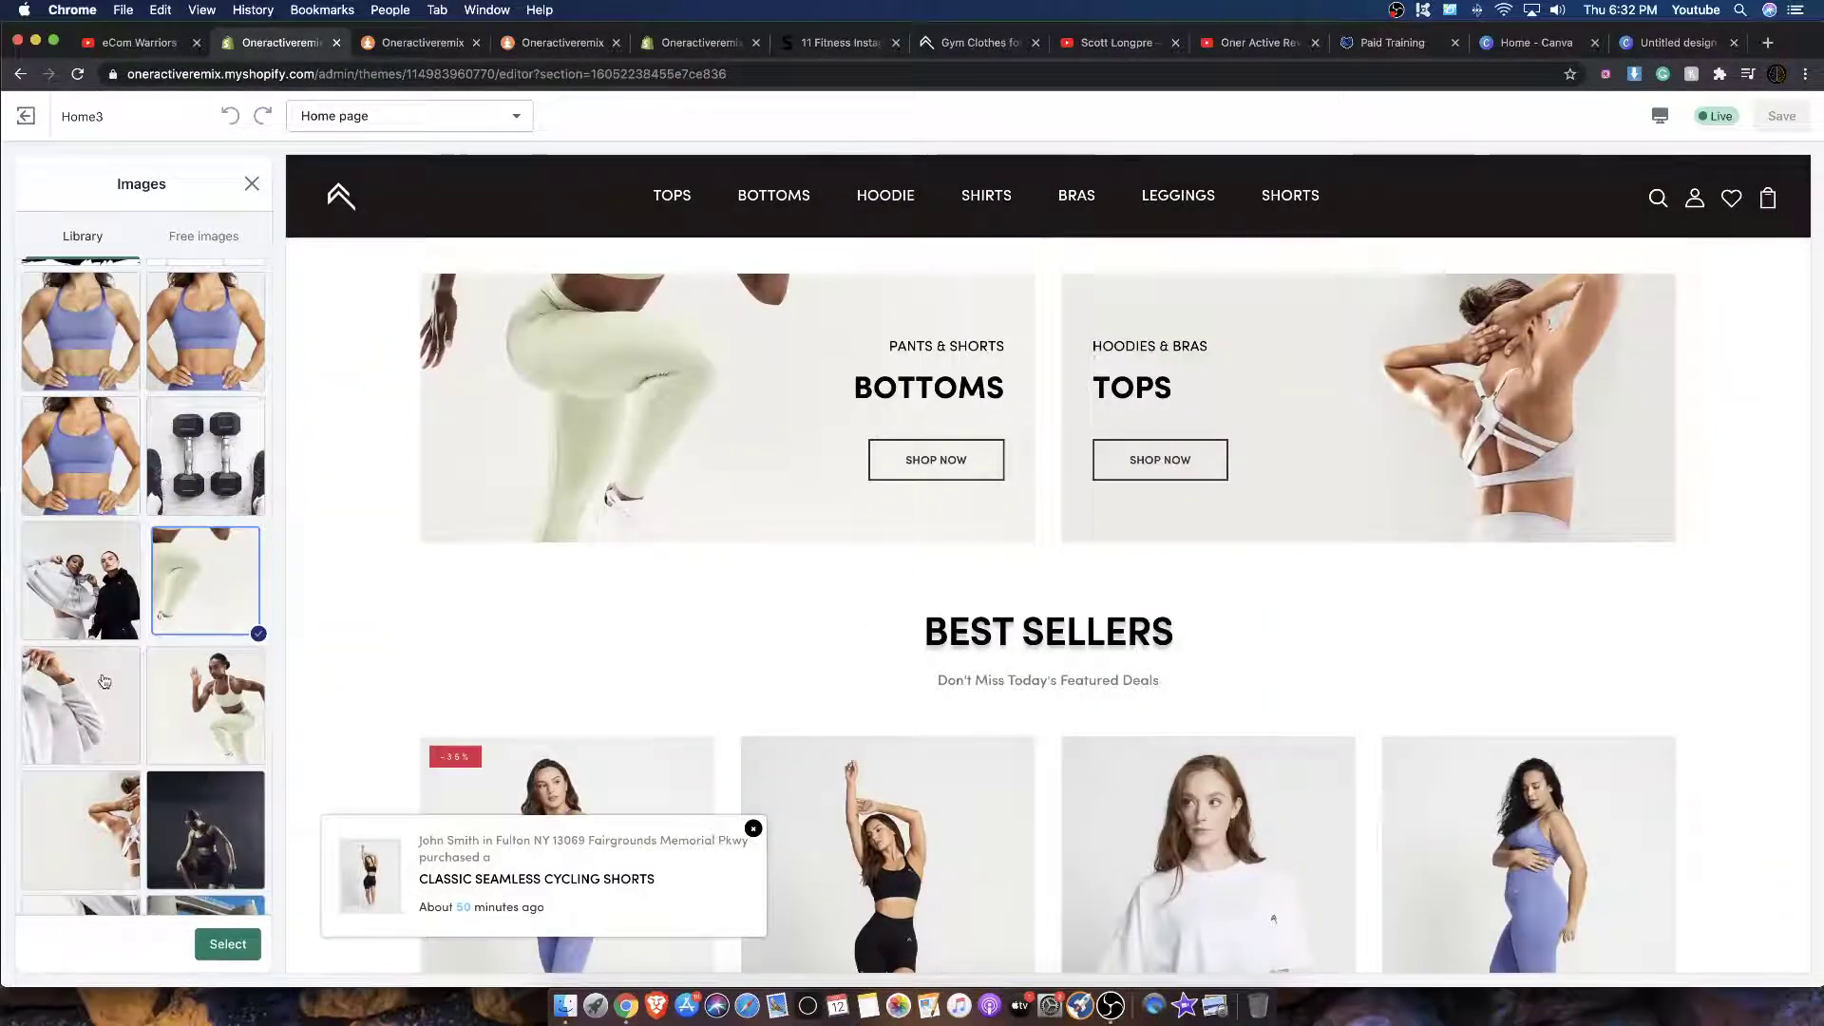
scroll(131, 591, up, 4)
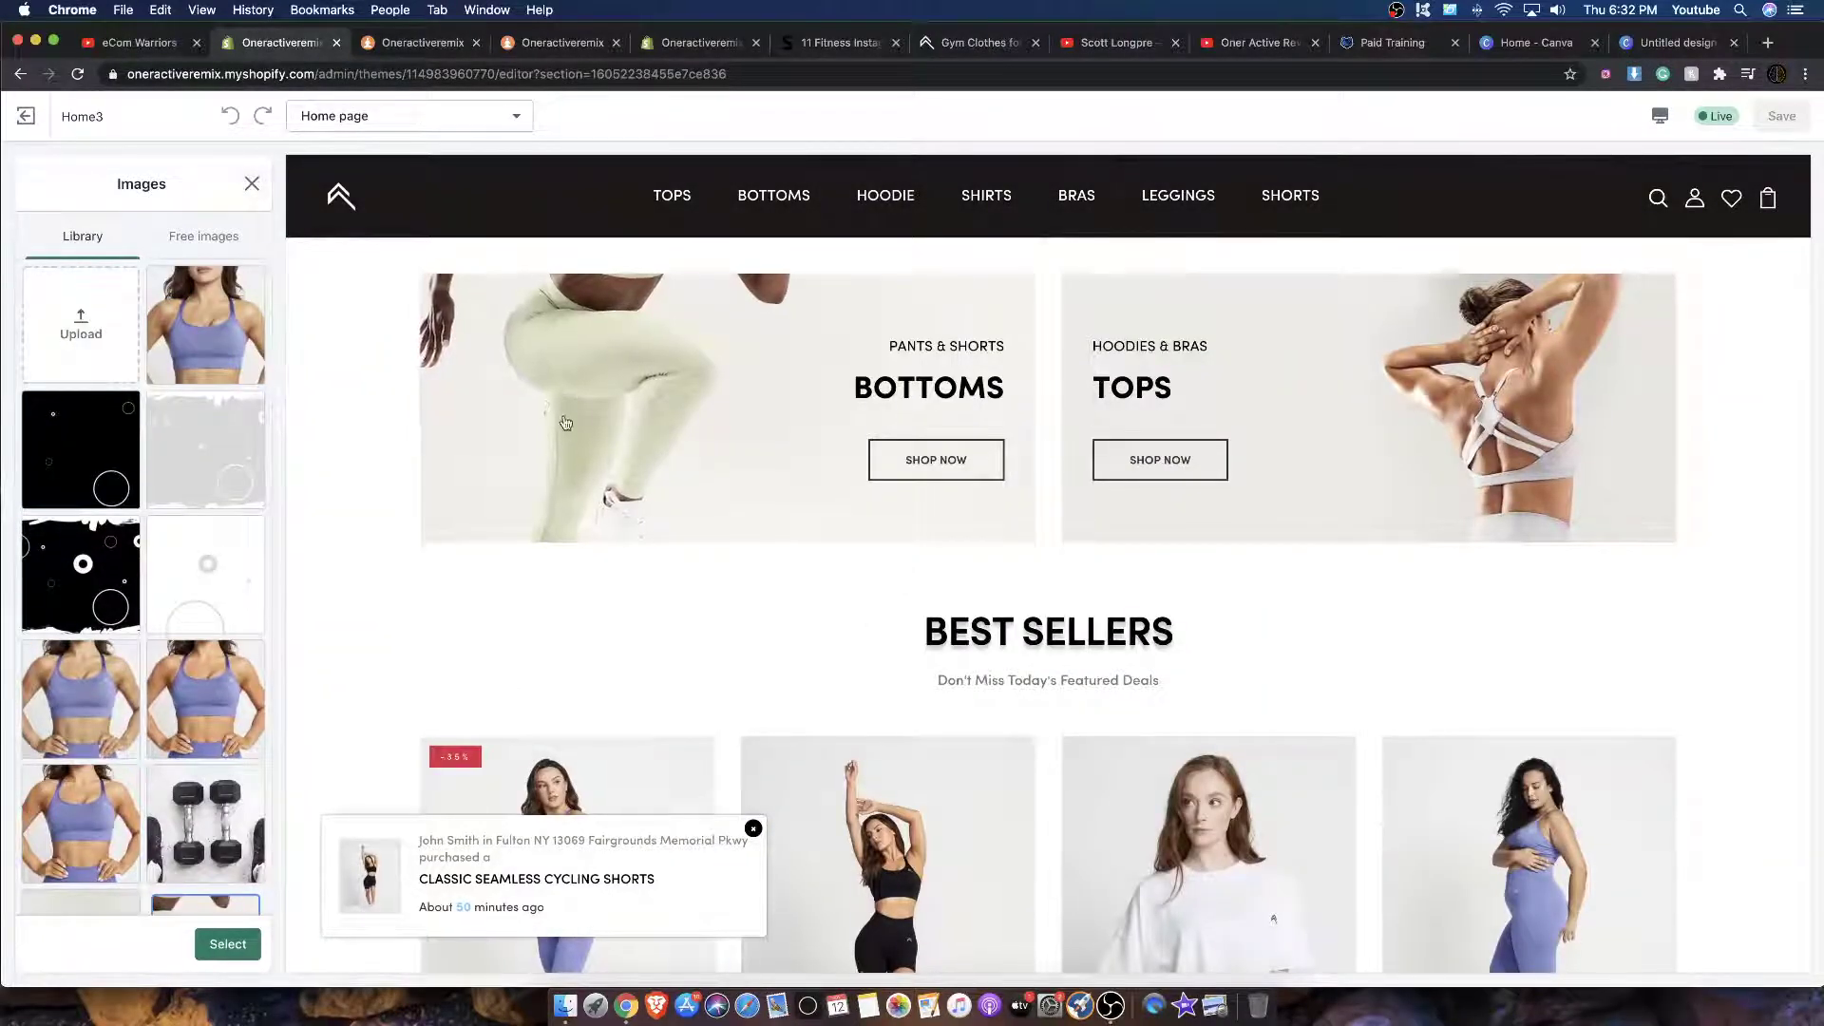
scroll(955, 556, down, 10)
scroll(955, 556, down, 10)
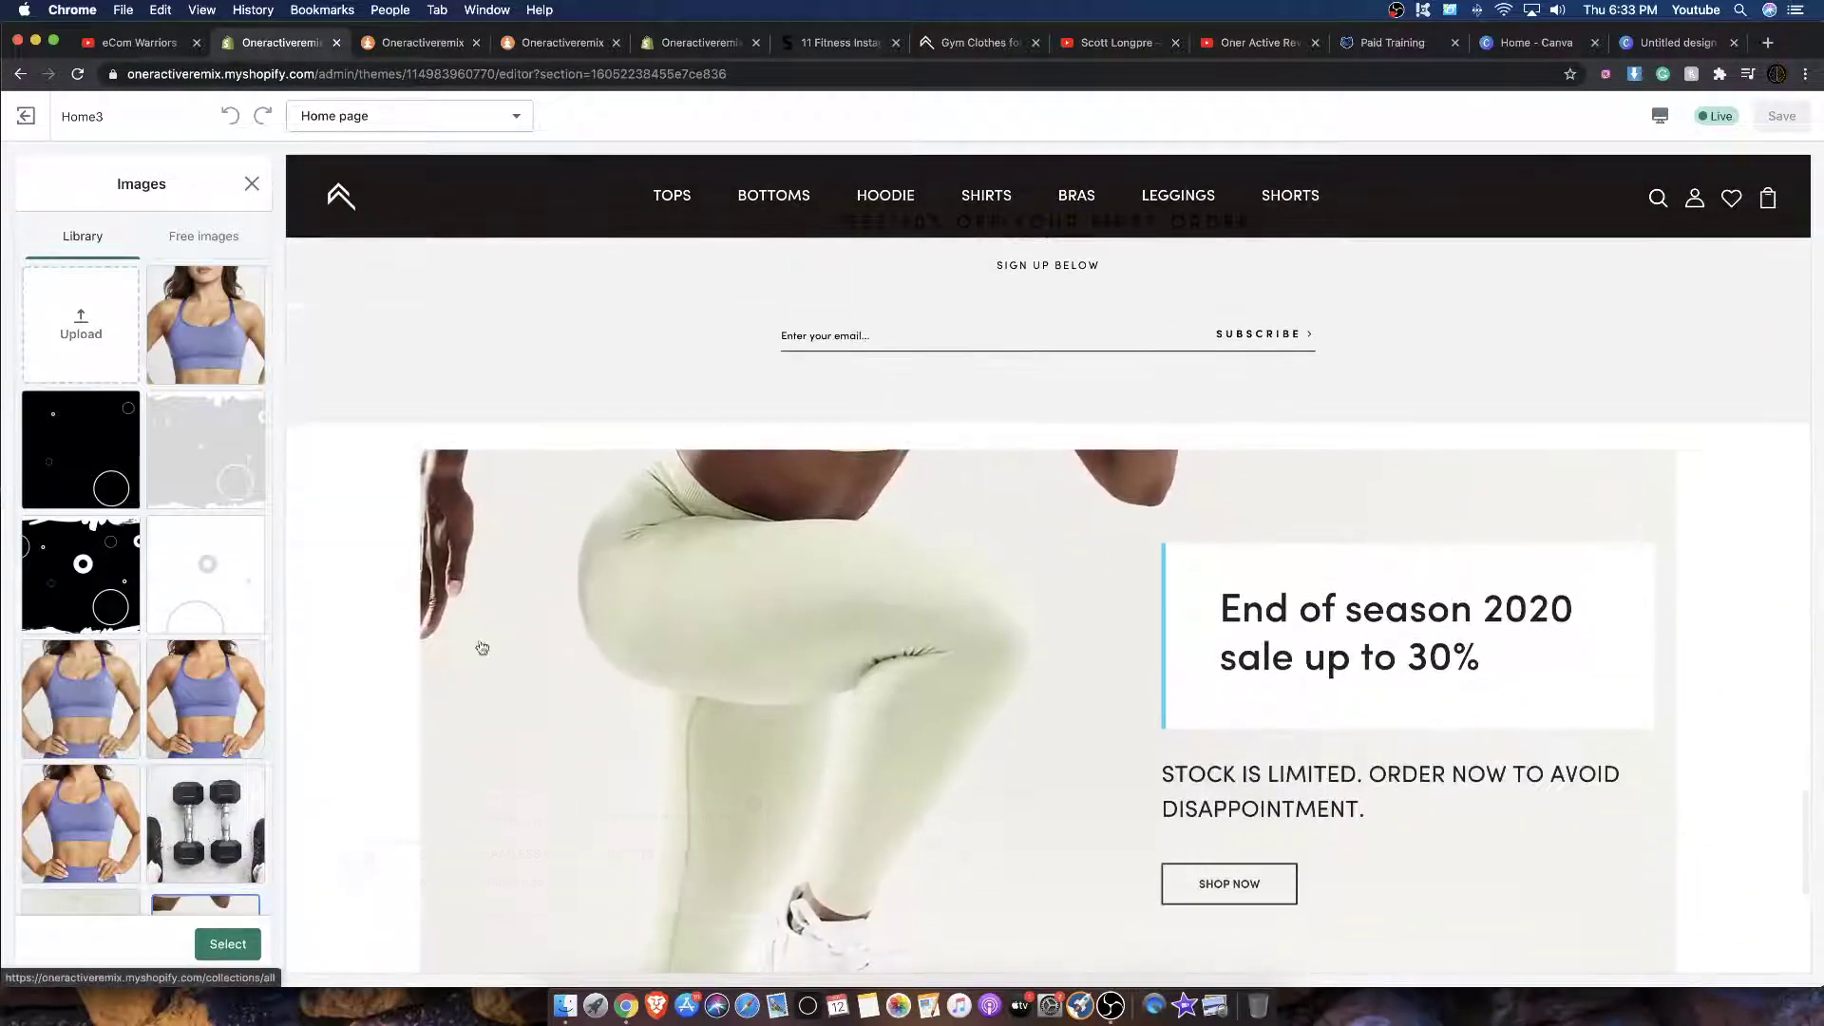
Step: Leave the image library and set the BANNER V2 content position to Left
click(252, 183)
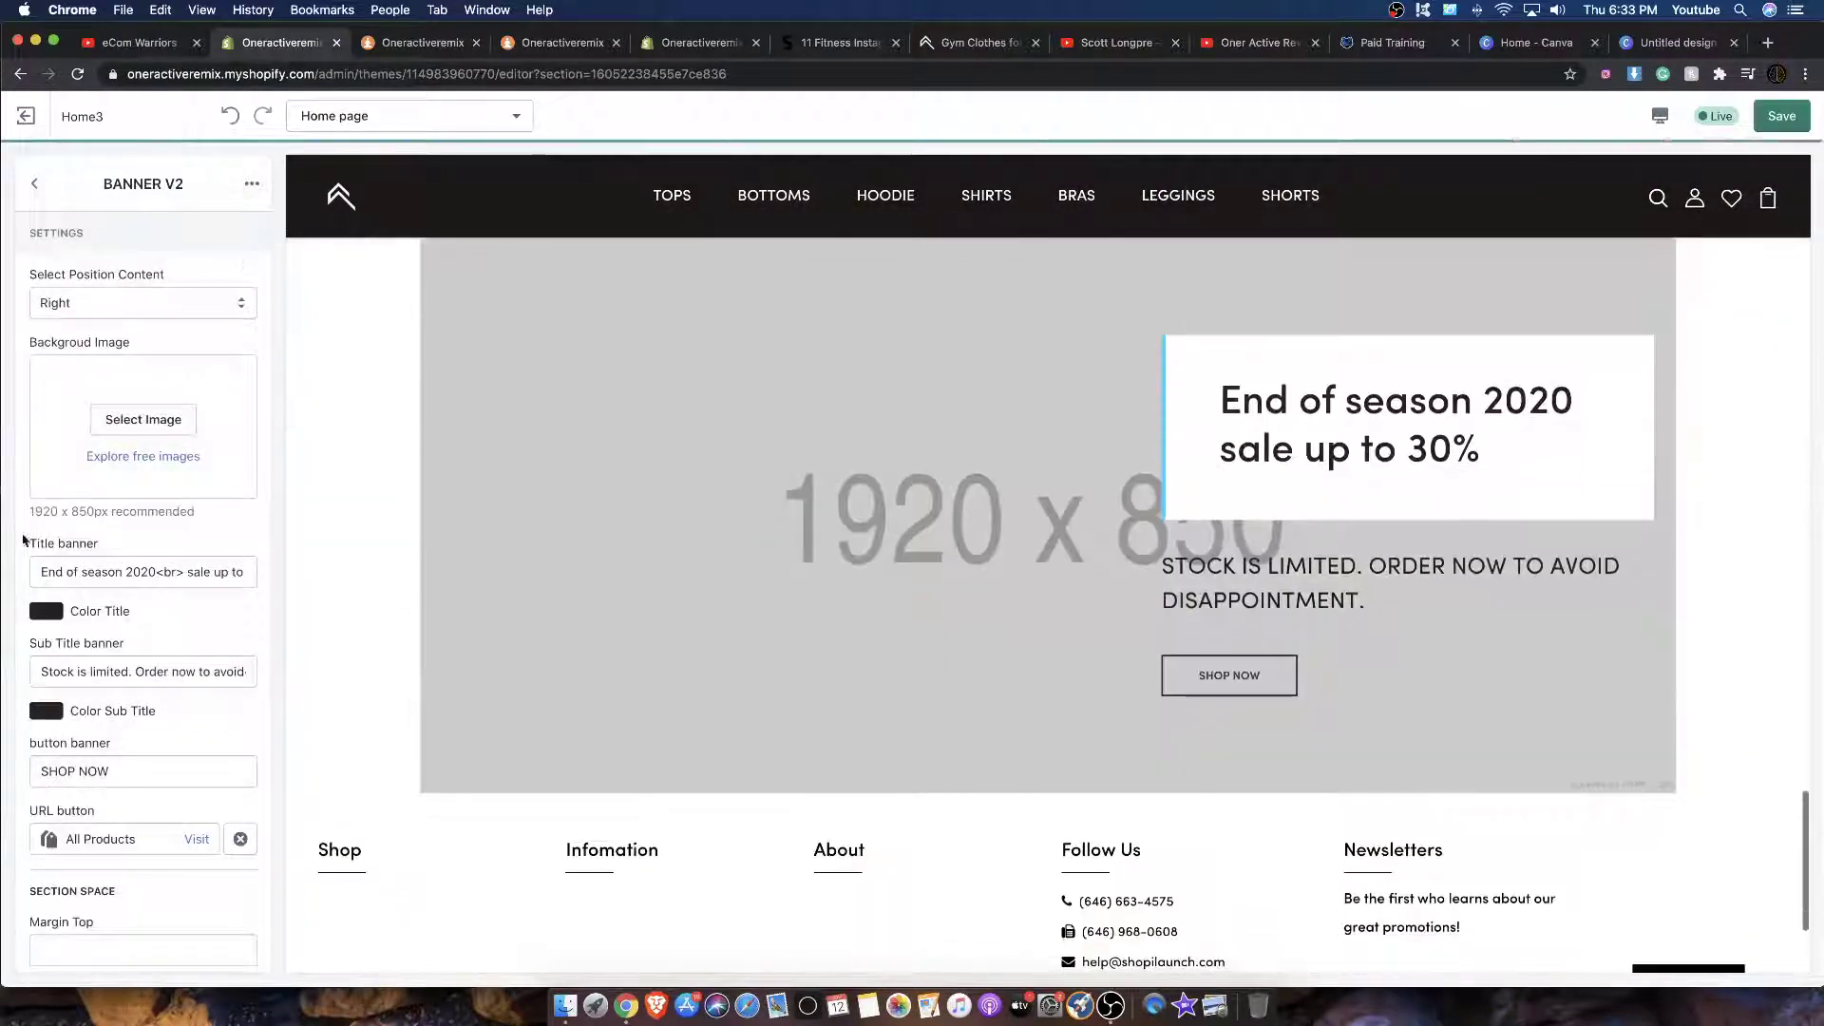
scroll(119, 371, down, 3)
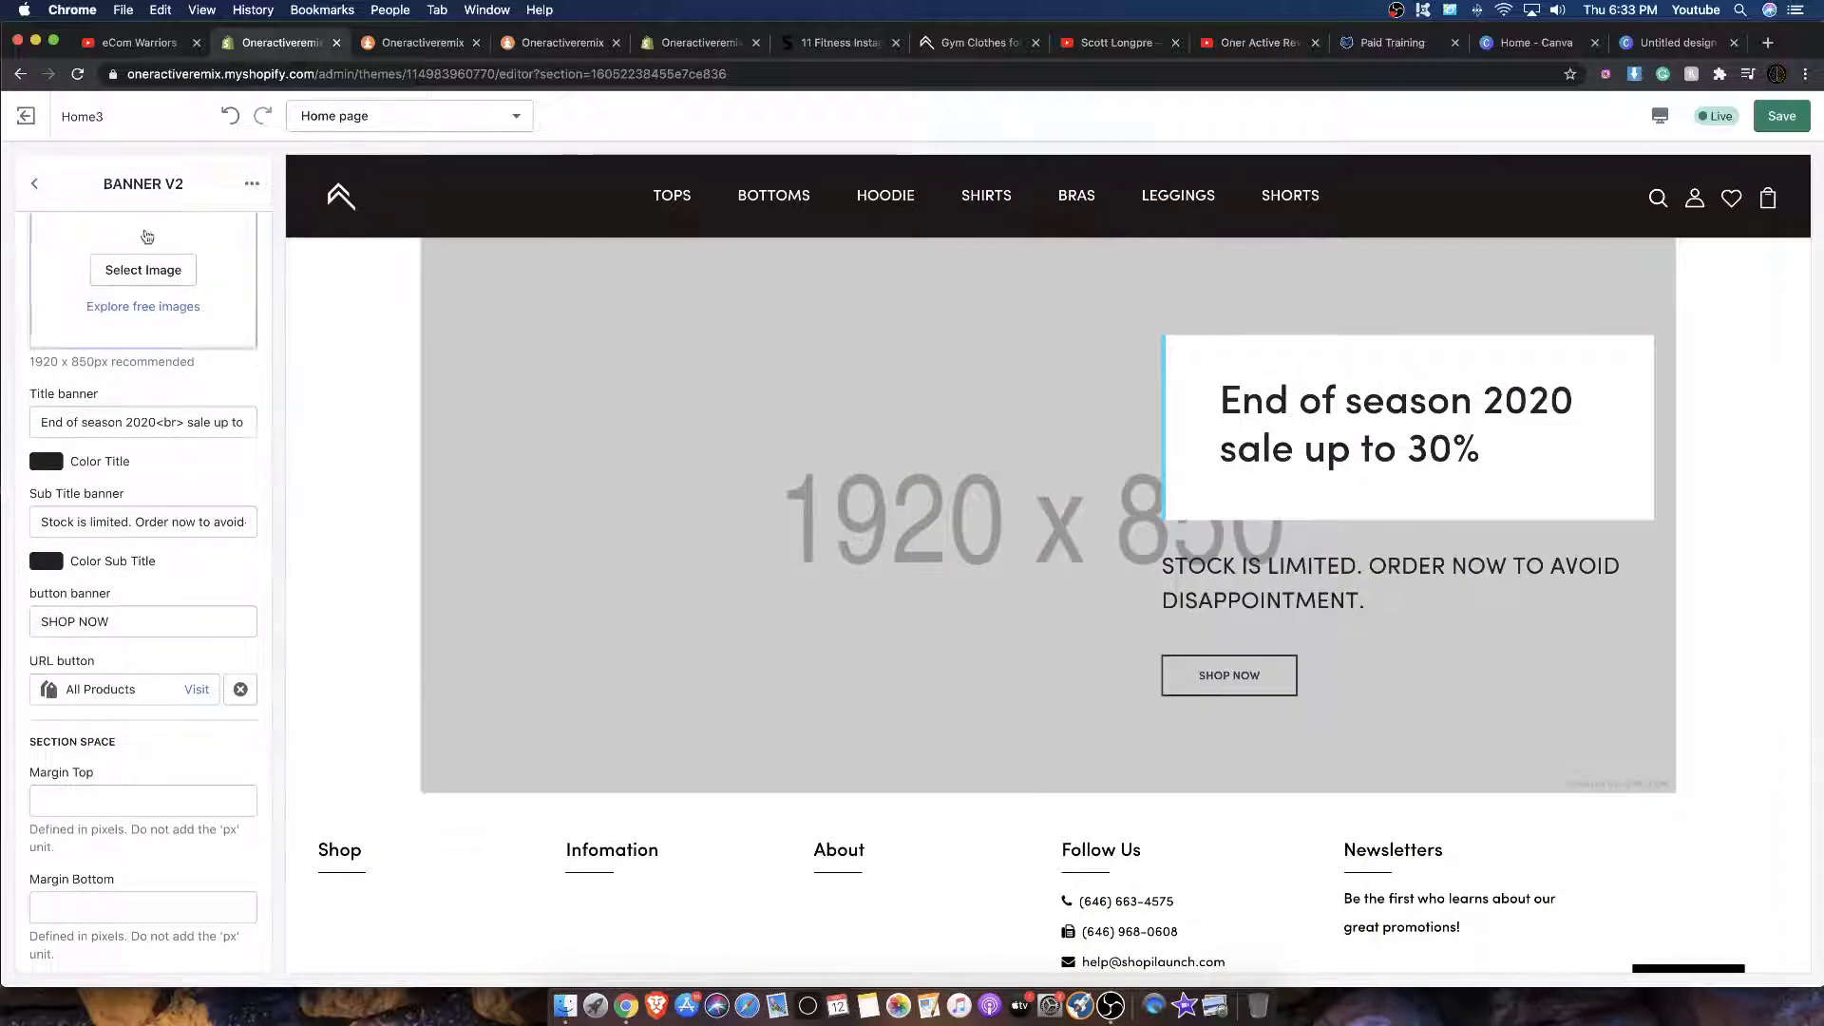
scroll(146, 236, up, 3)
click(216, 314)
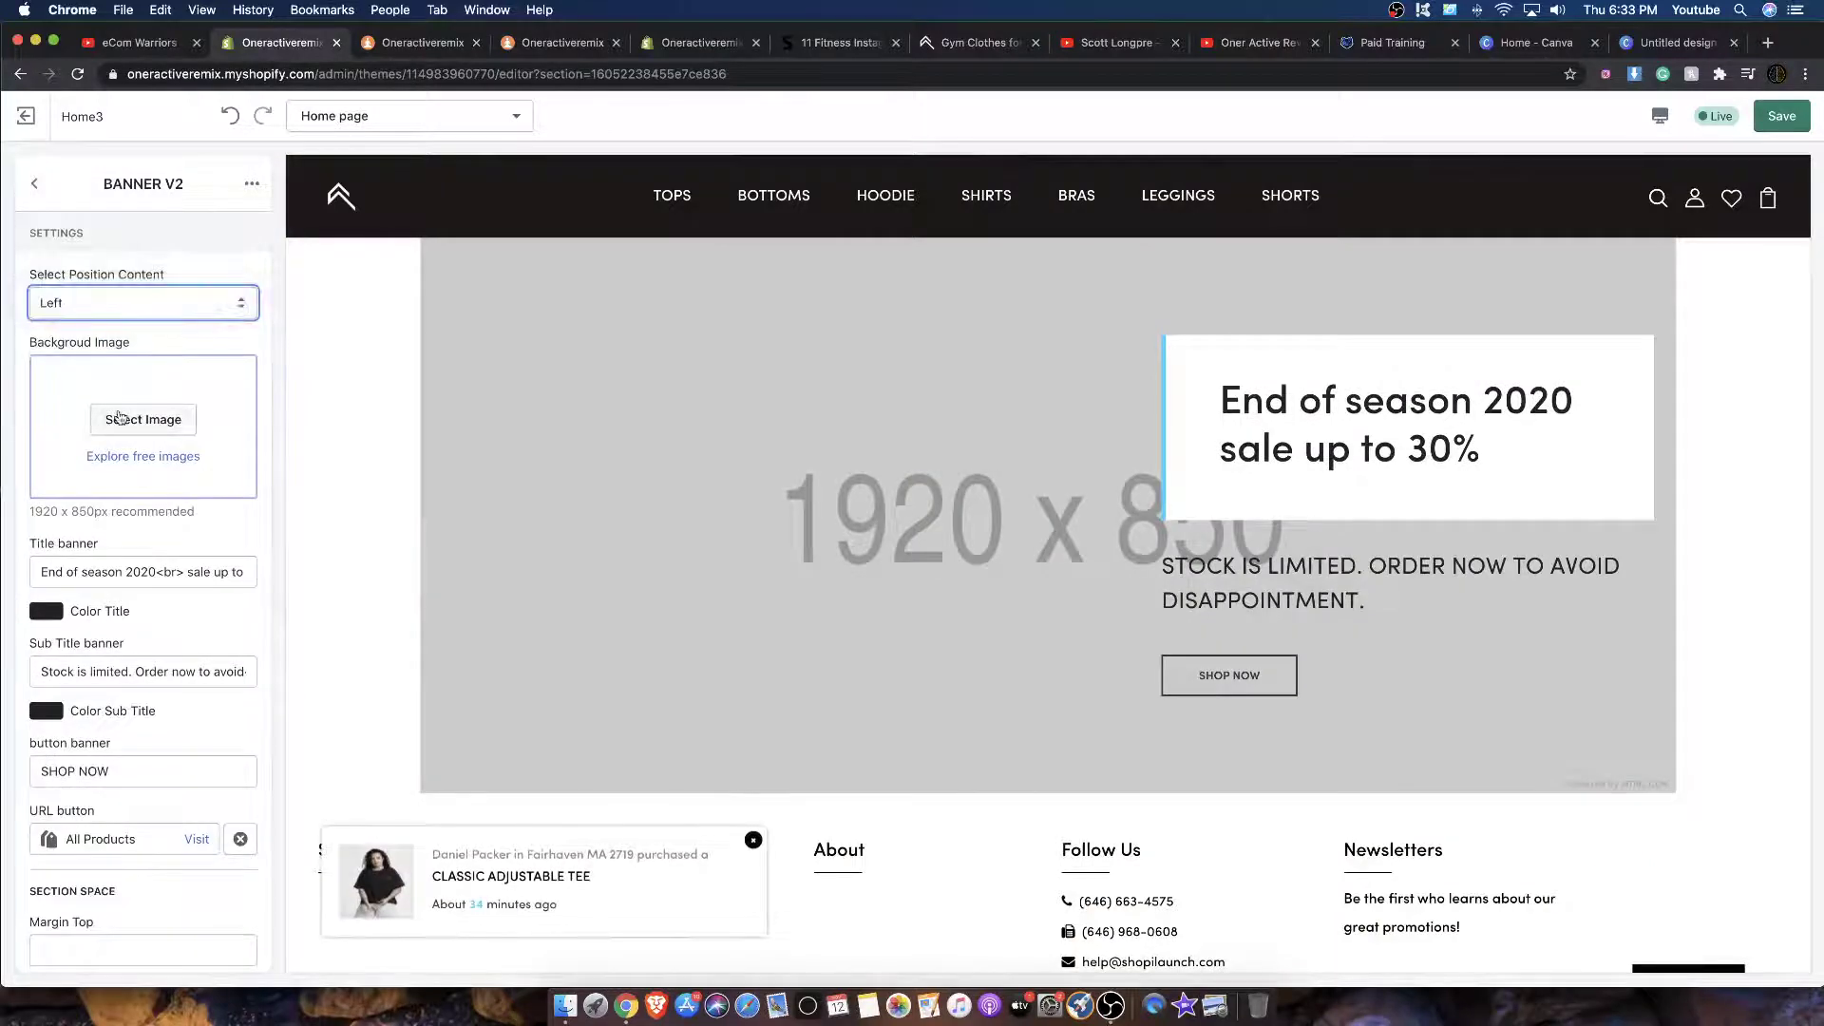
Step: Choose the back-view photo of the strappy sports bra as the BANNER V2 background and check it in the preview
click(158, 437)
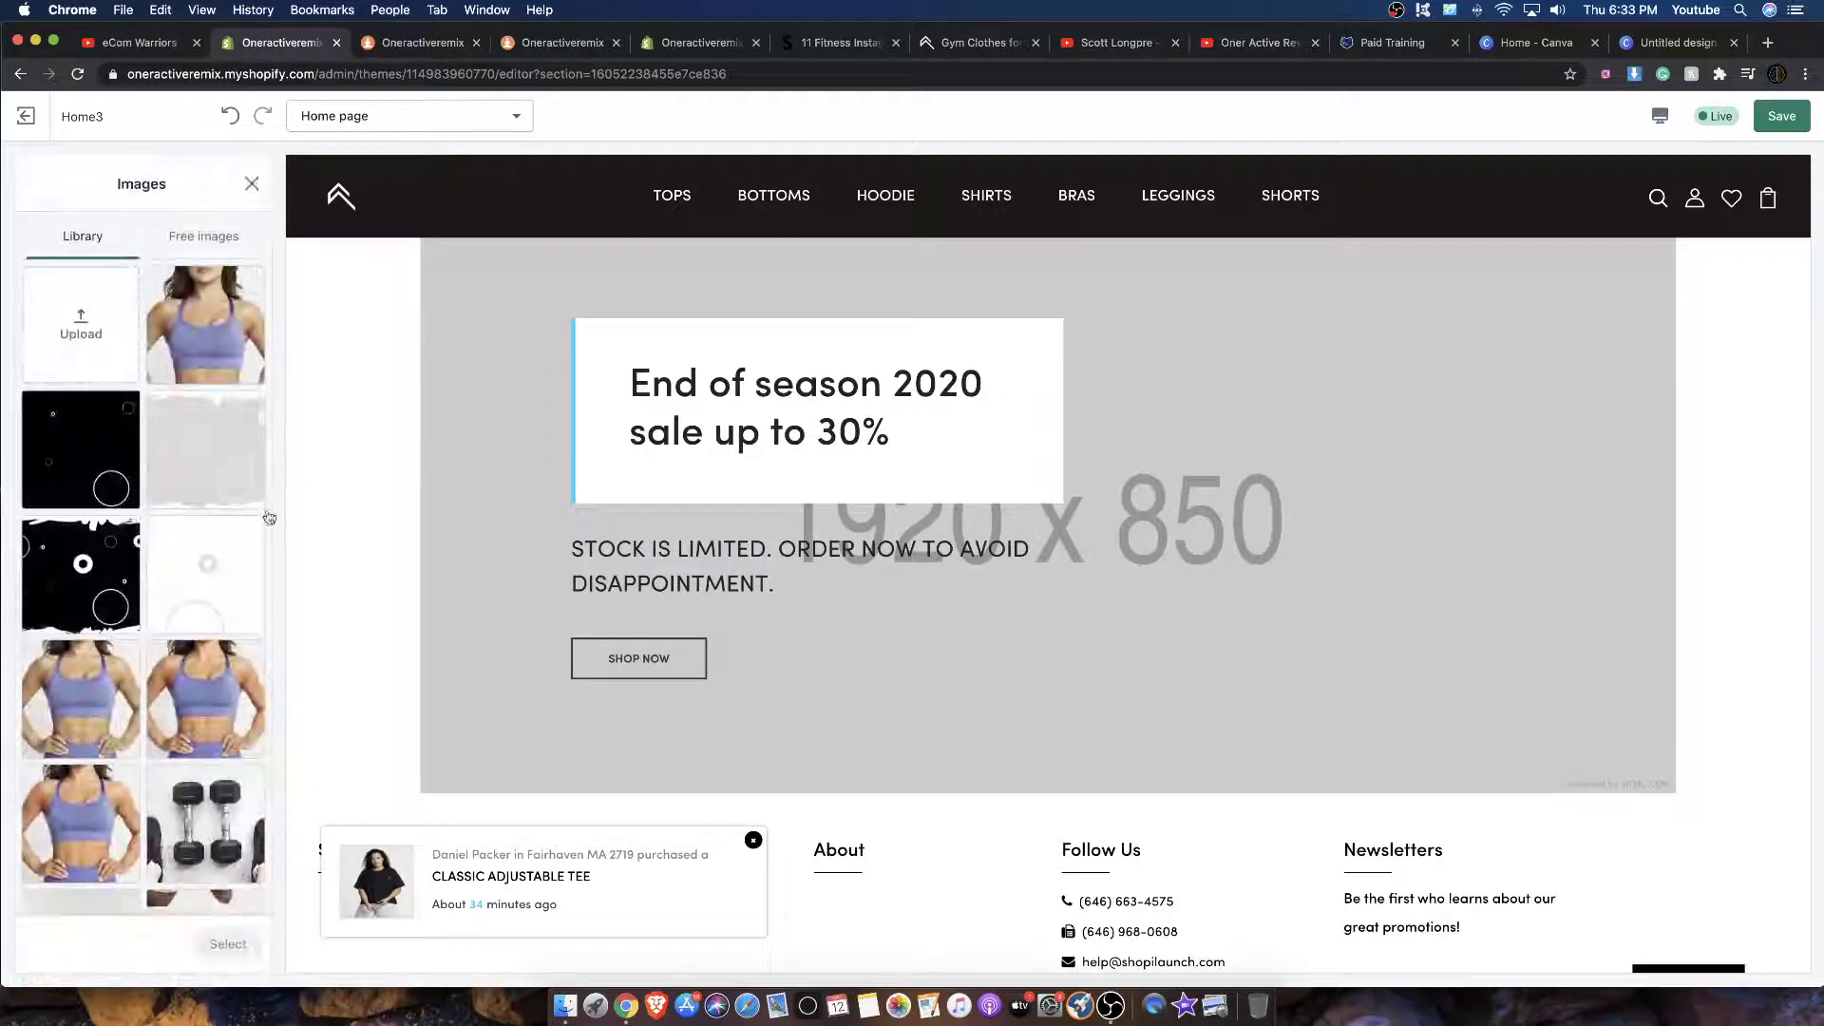
scroll(142, 570, down, 5)
scroll(142, 570, down, 3)
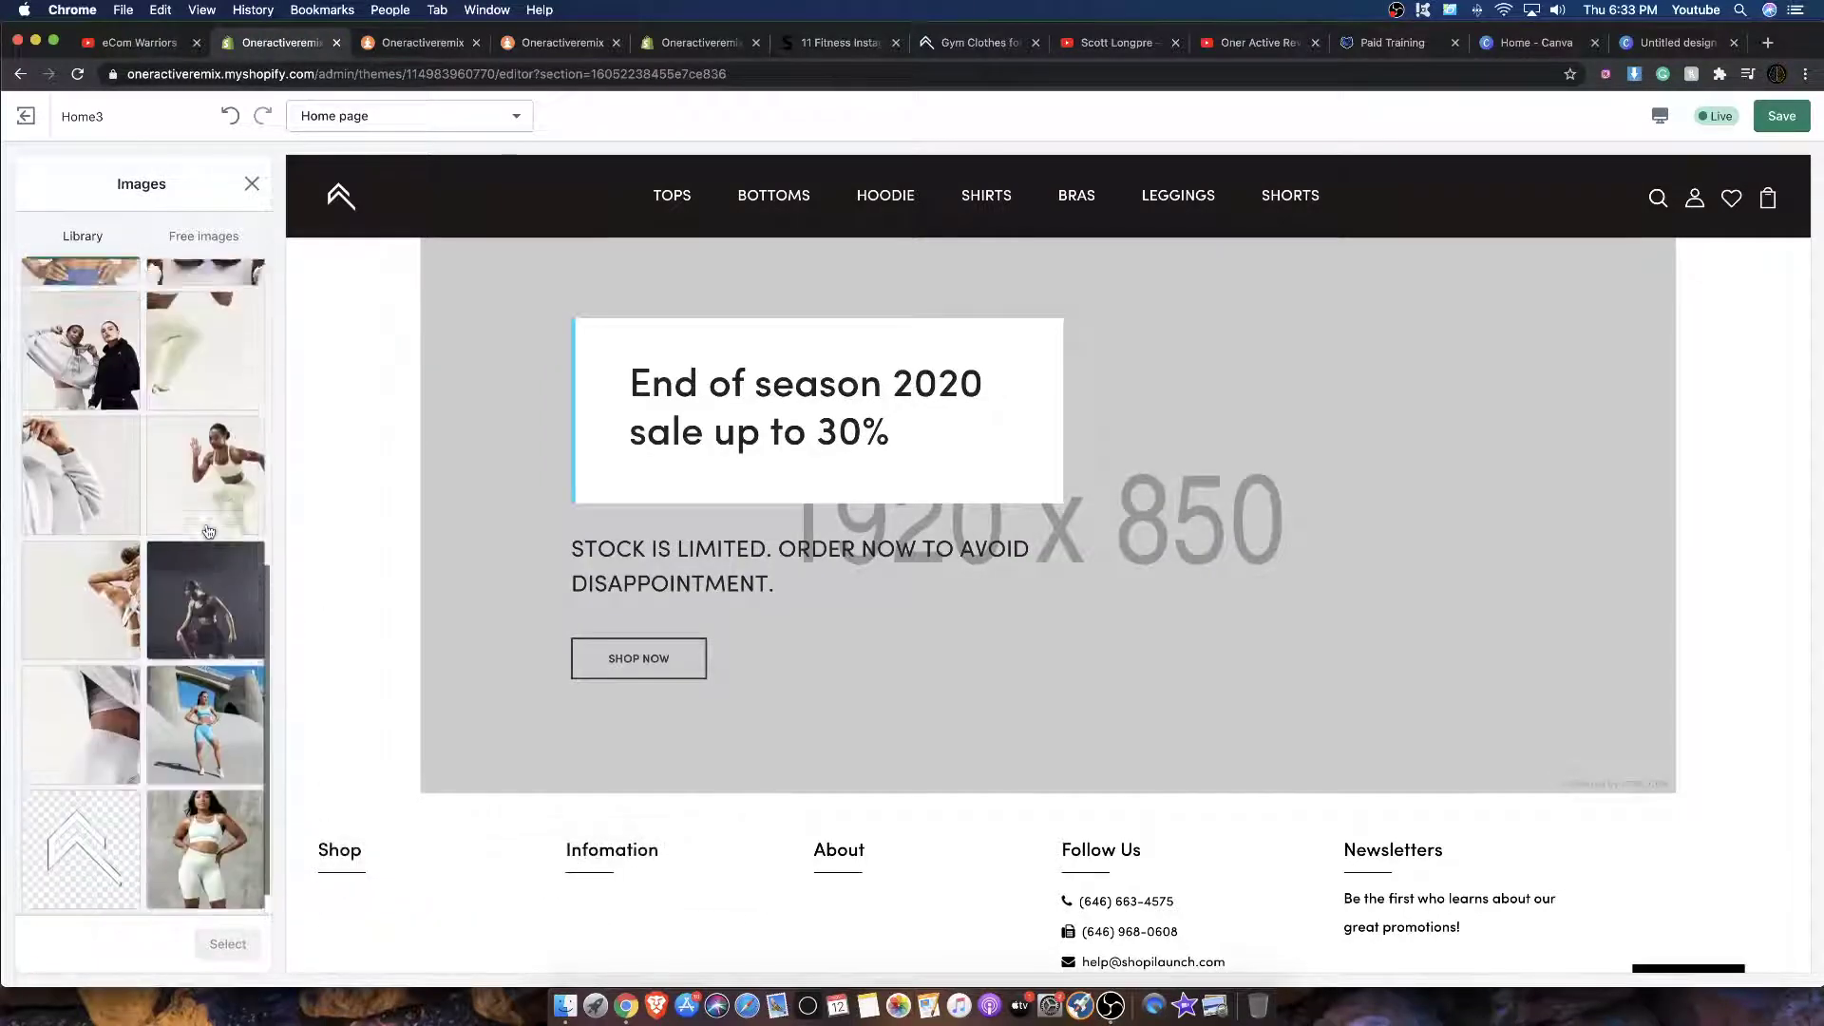
click(116, 556)
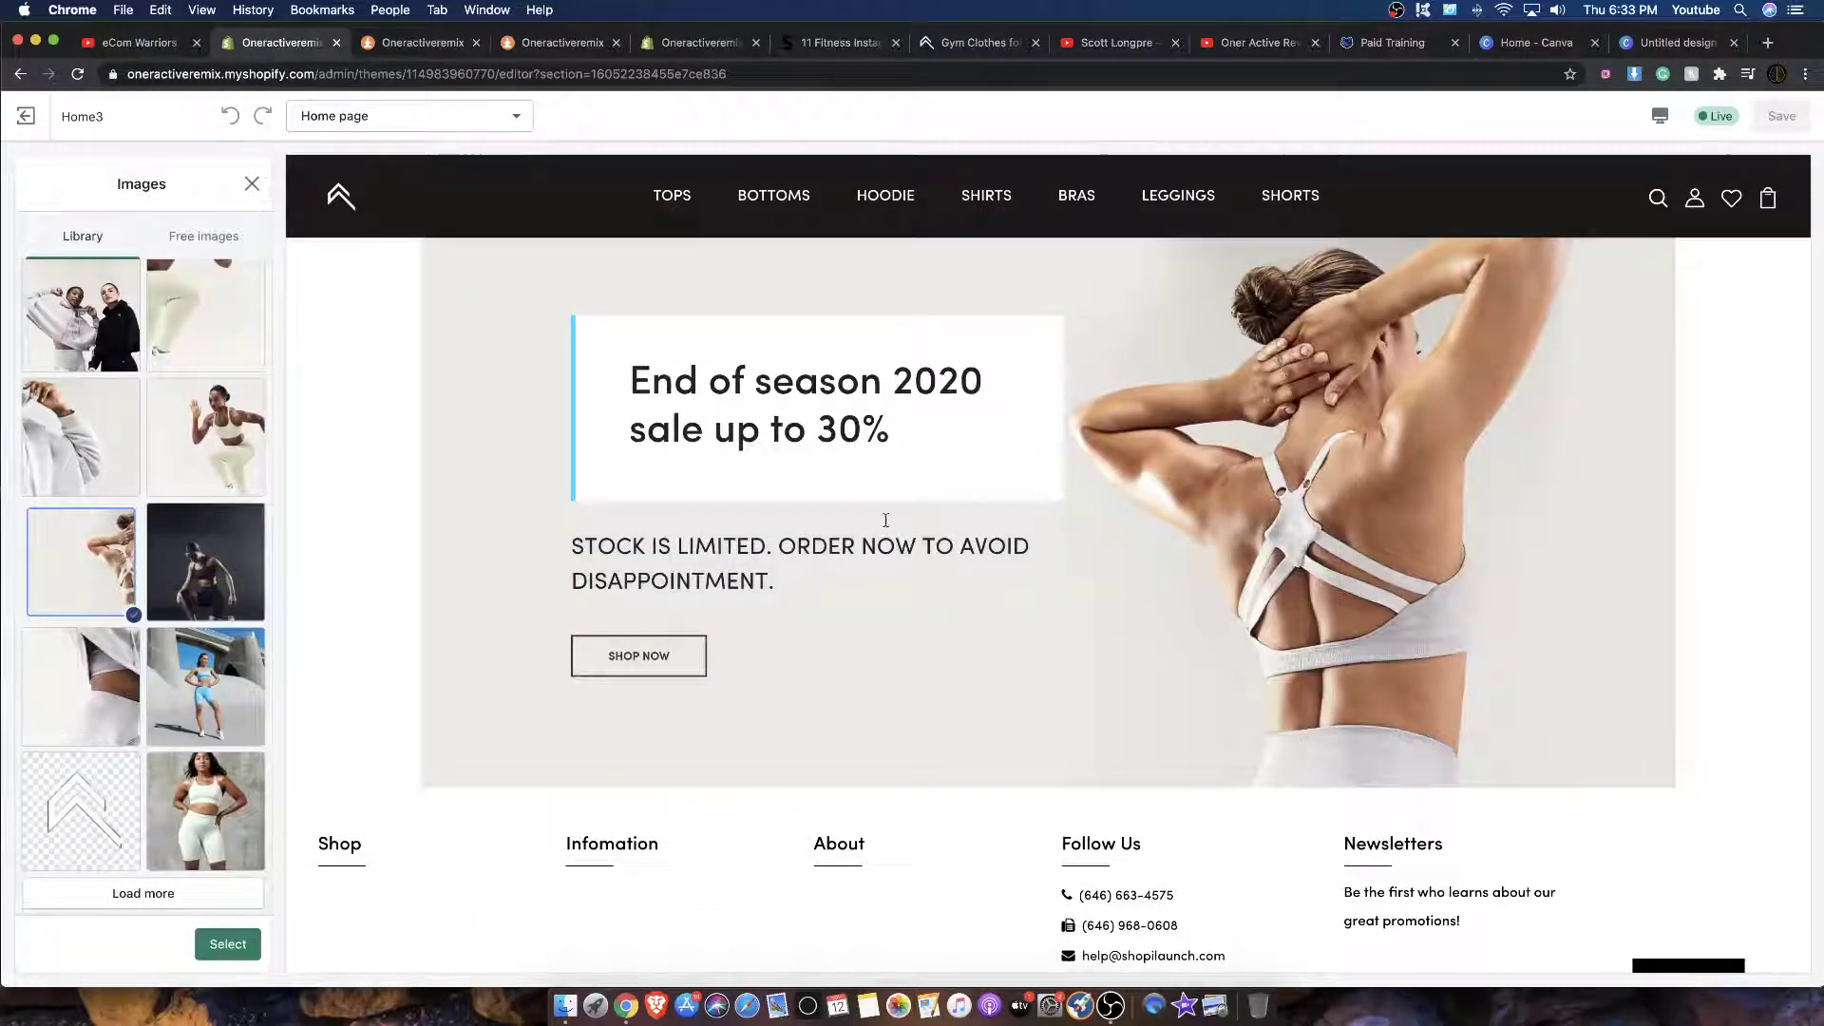
scroll(903, 504, up, 2)
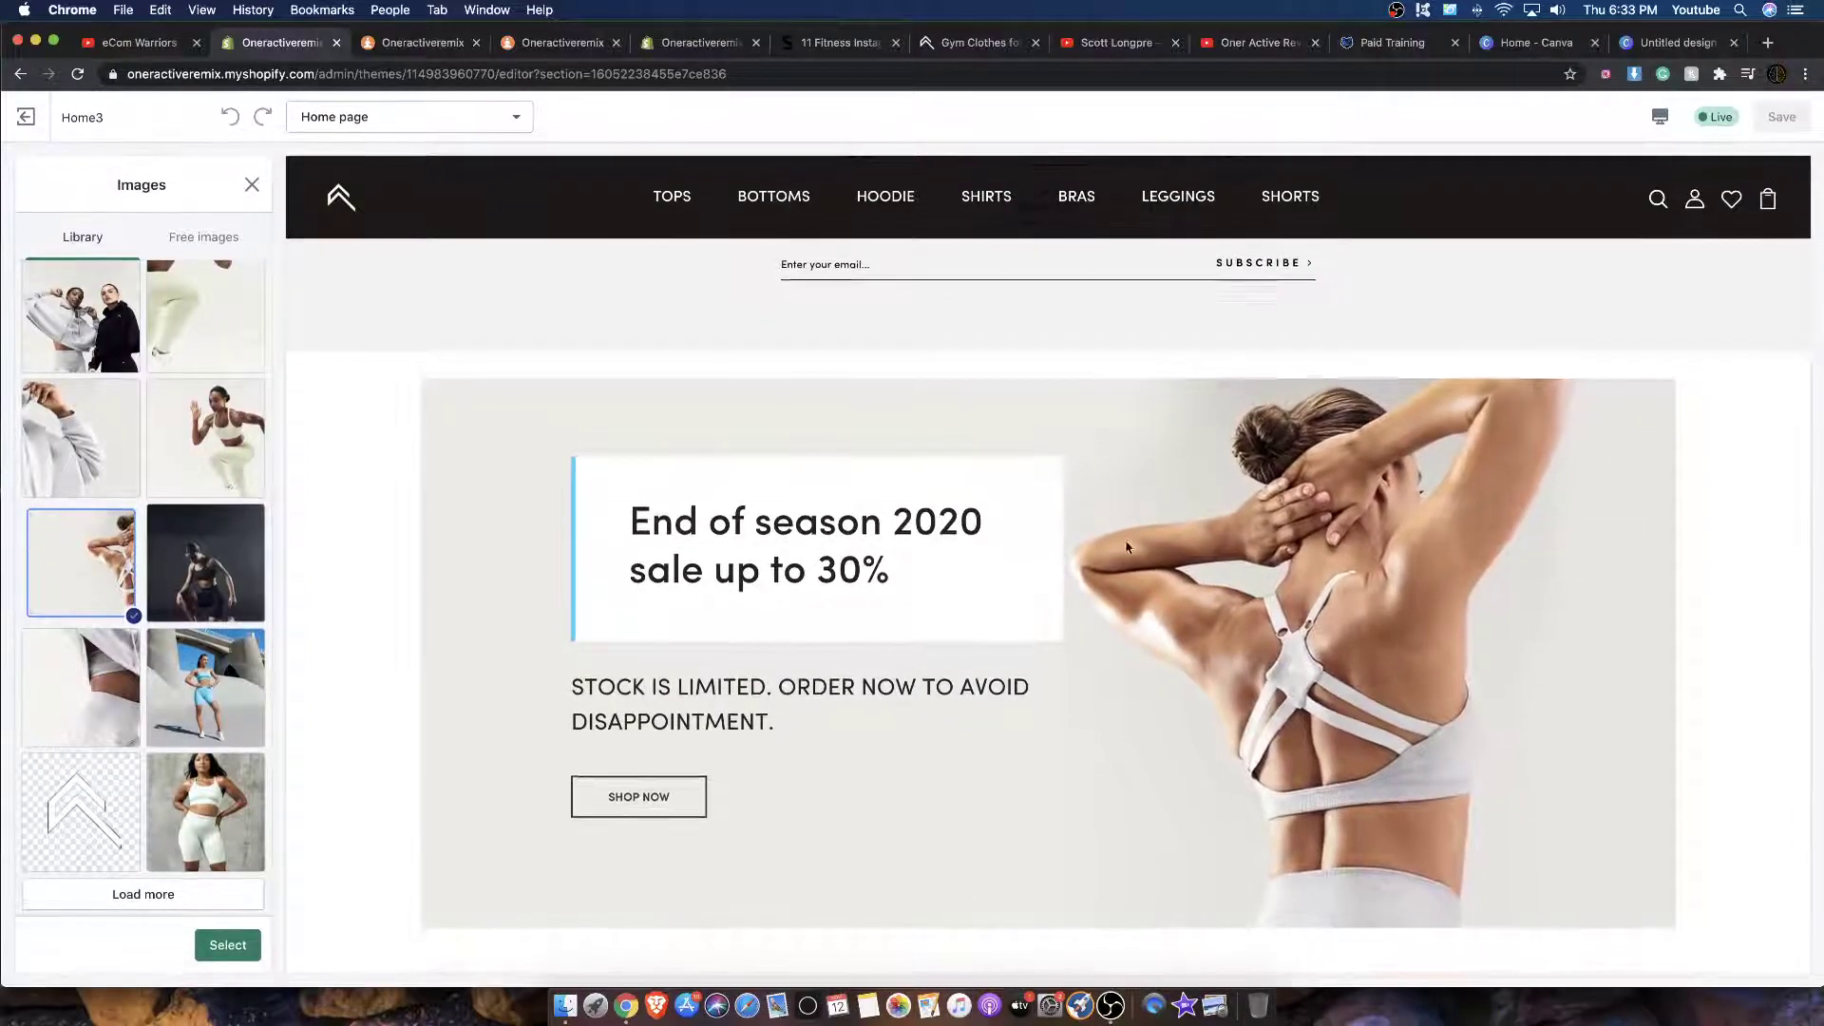
Step: Compare the banner with the category banners, leave the image library and remove the BANNER V2 section from the home page
scroll(1130, 552, down, 10)
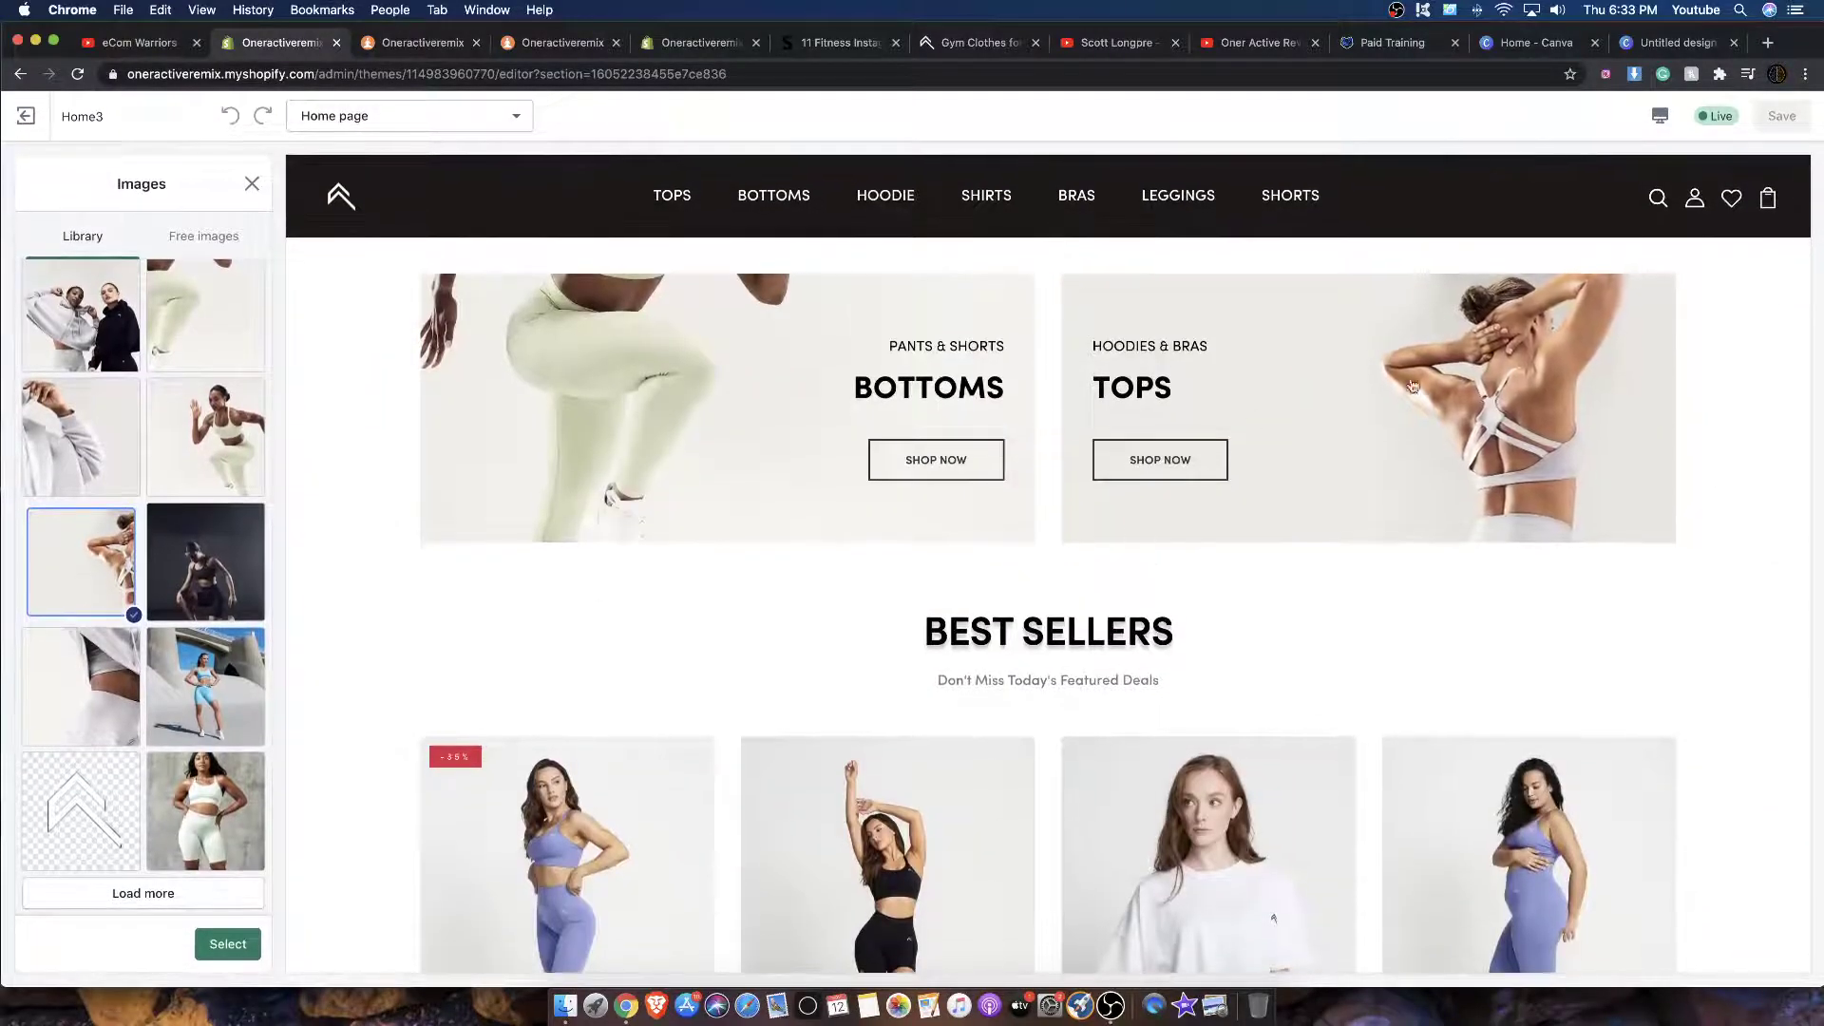
scroll(1436, 418, down, 15)
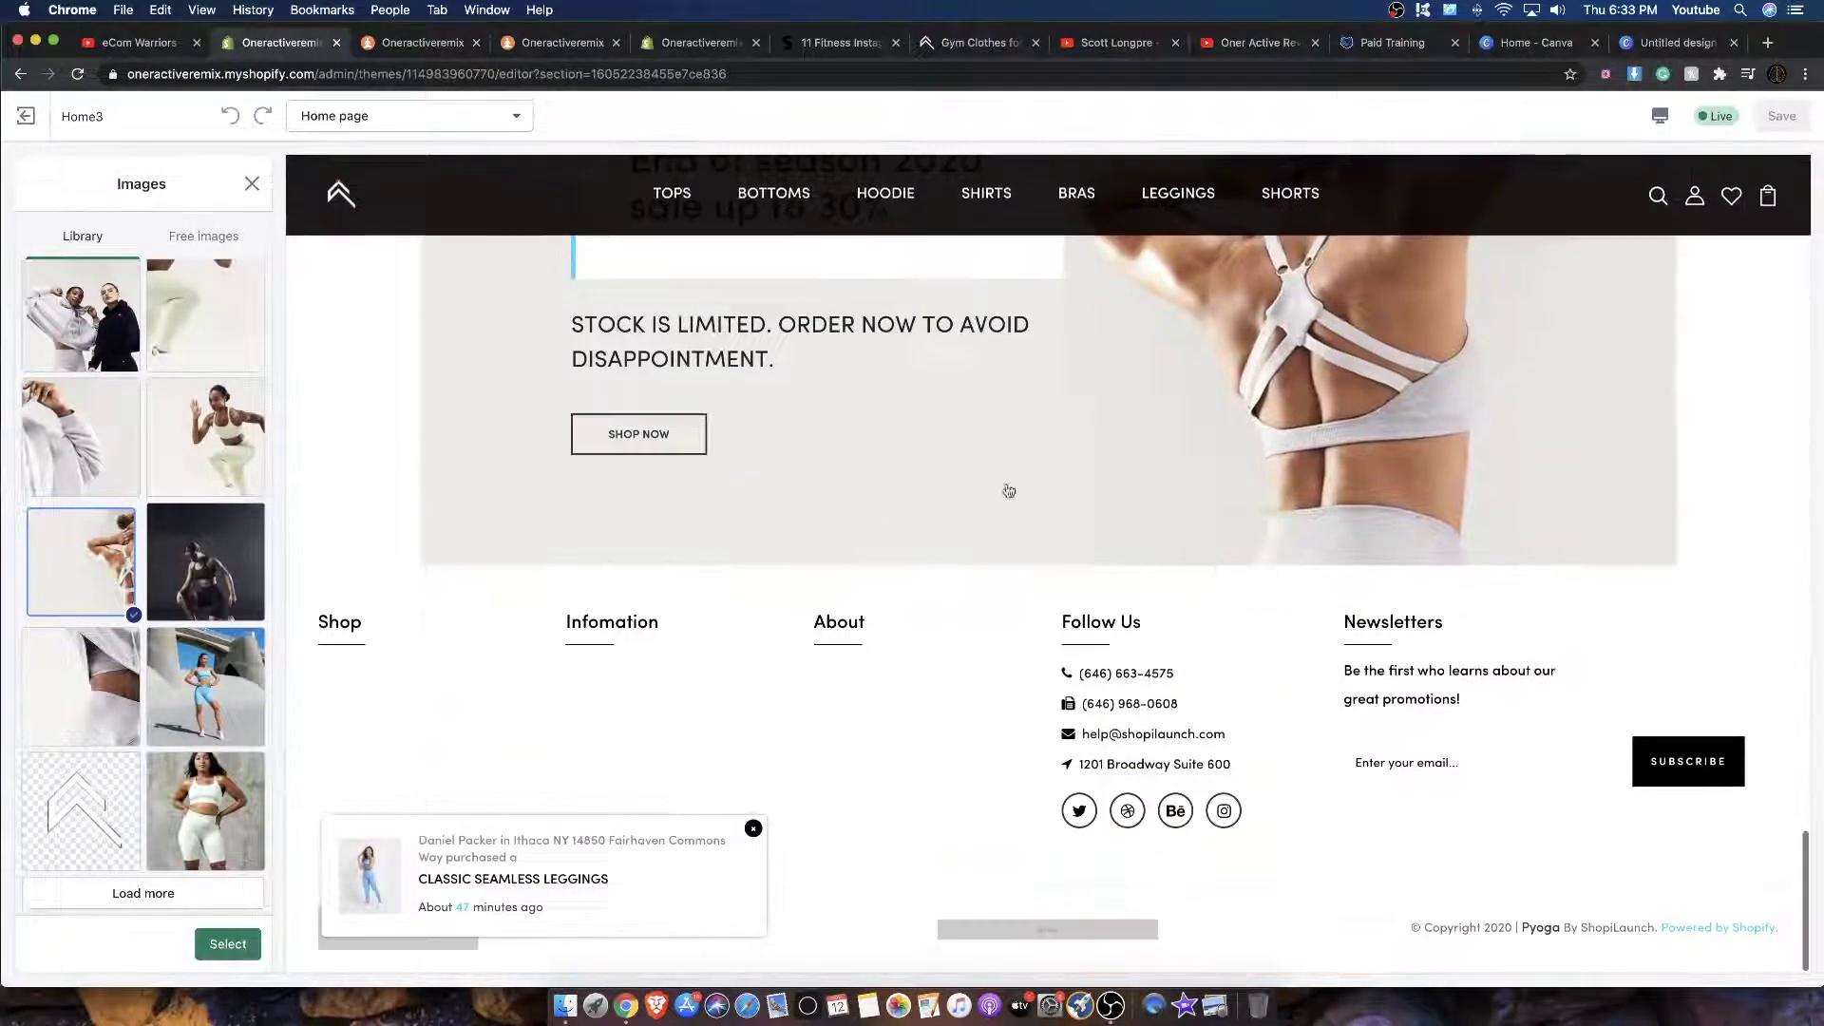
click(252, 184)
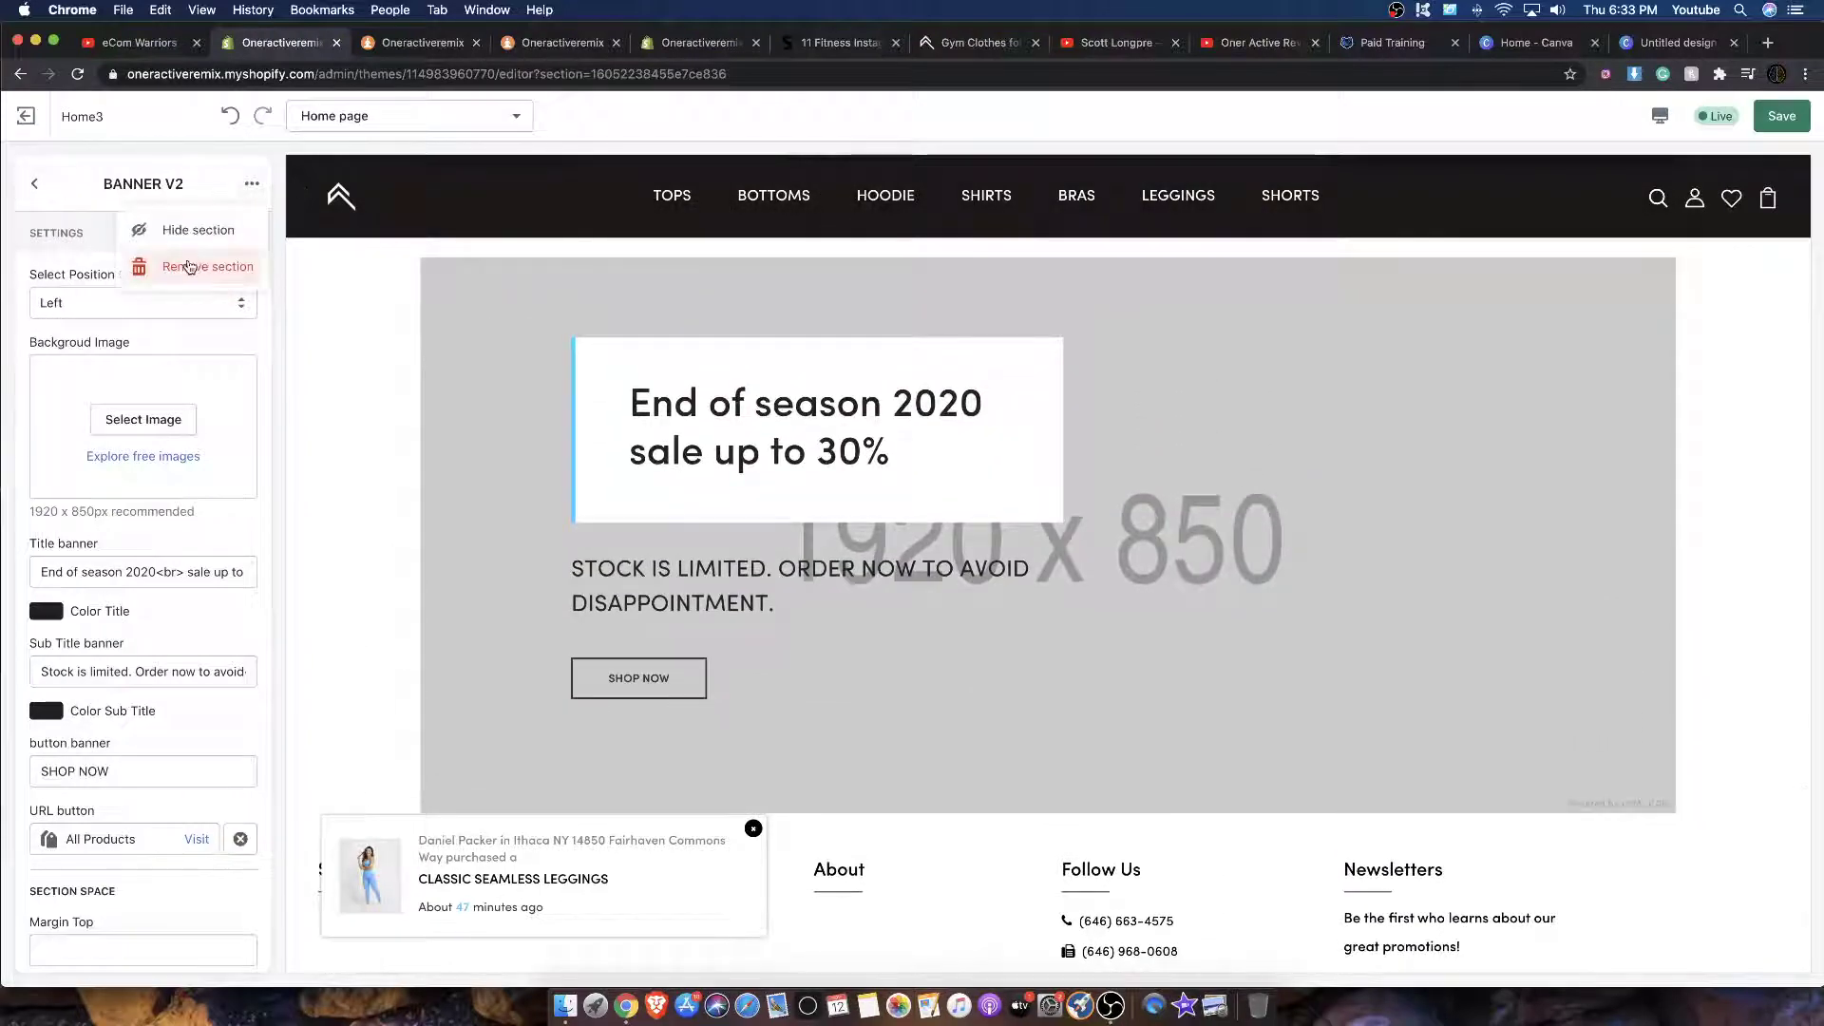
click(189, 267)
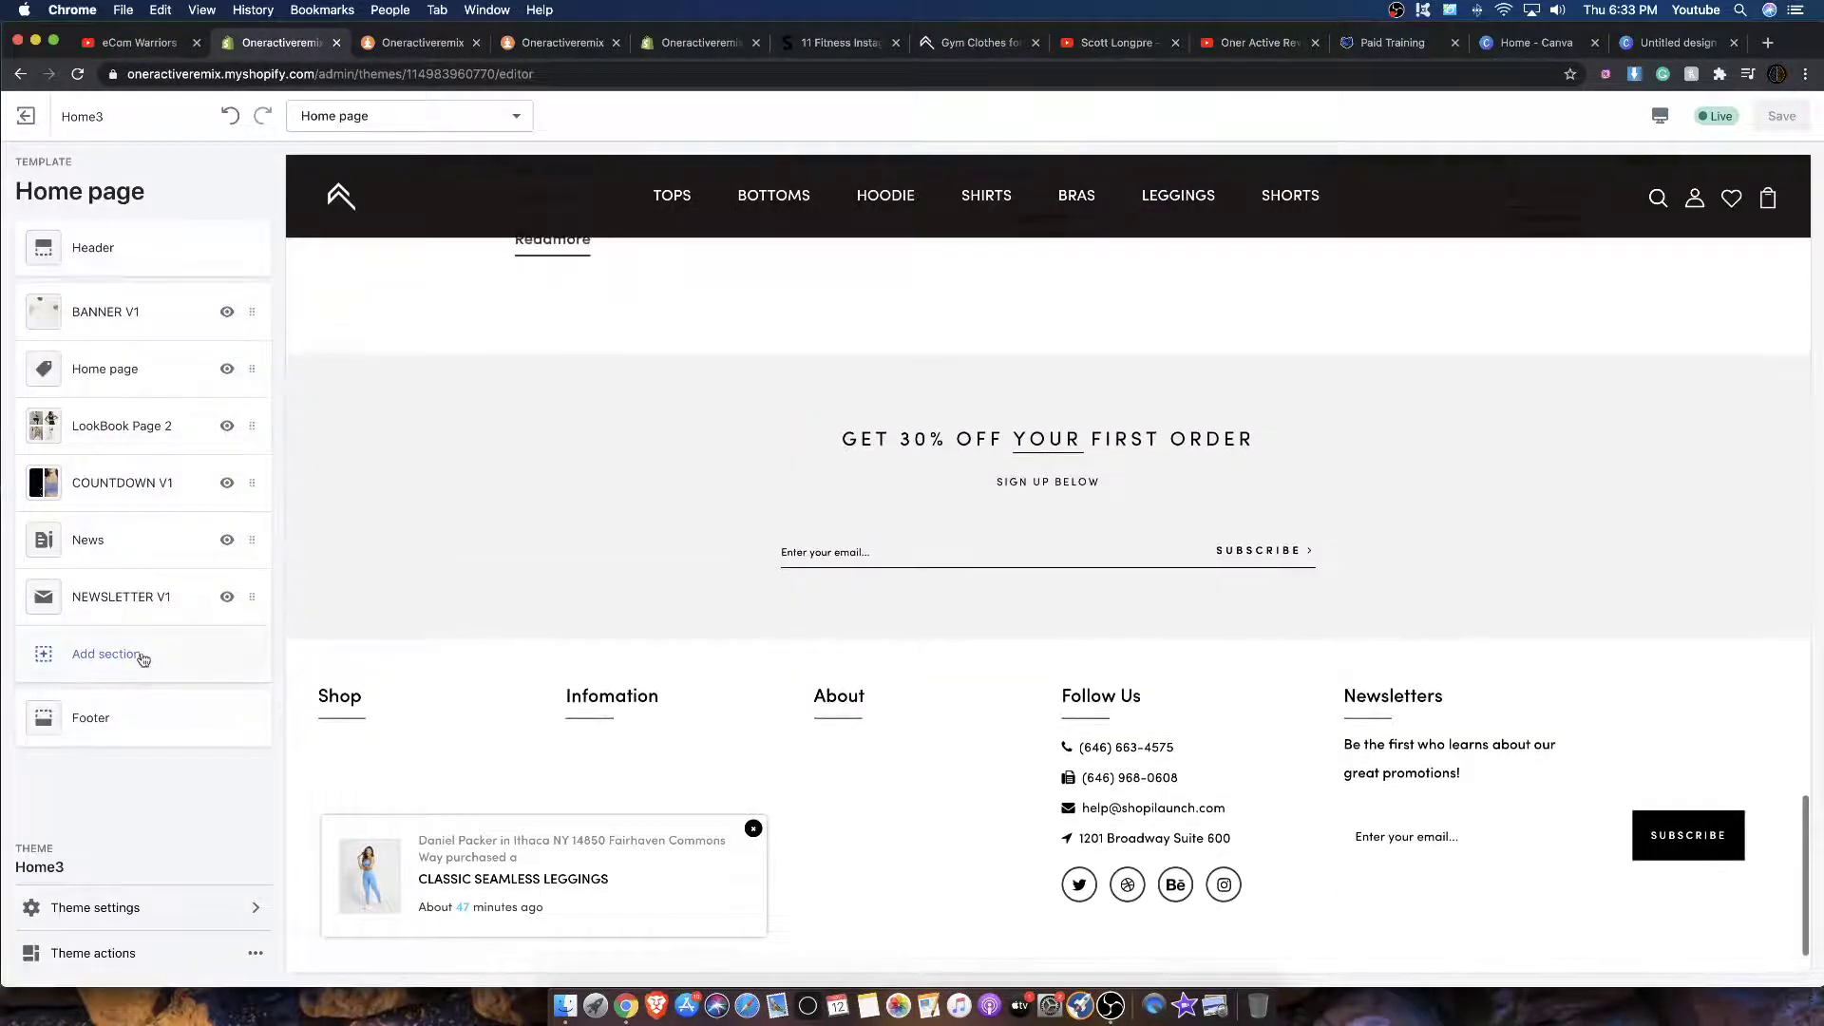
Step: Start adding a section to the home page and preview FLASH SALE V1
click(142, 656)
scroll(133, 608, down, 10)
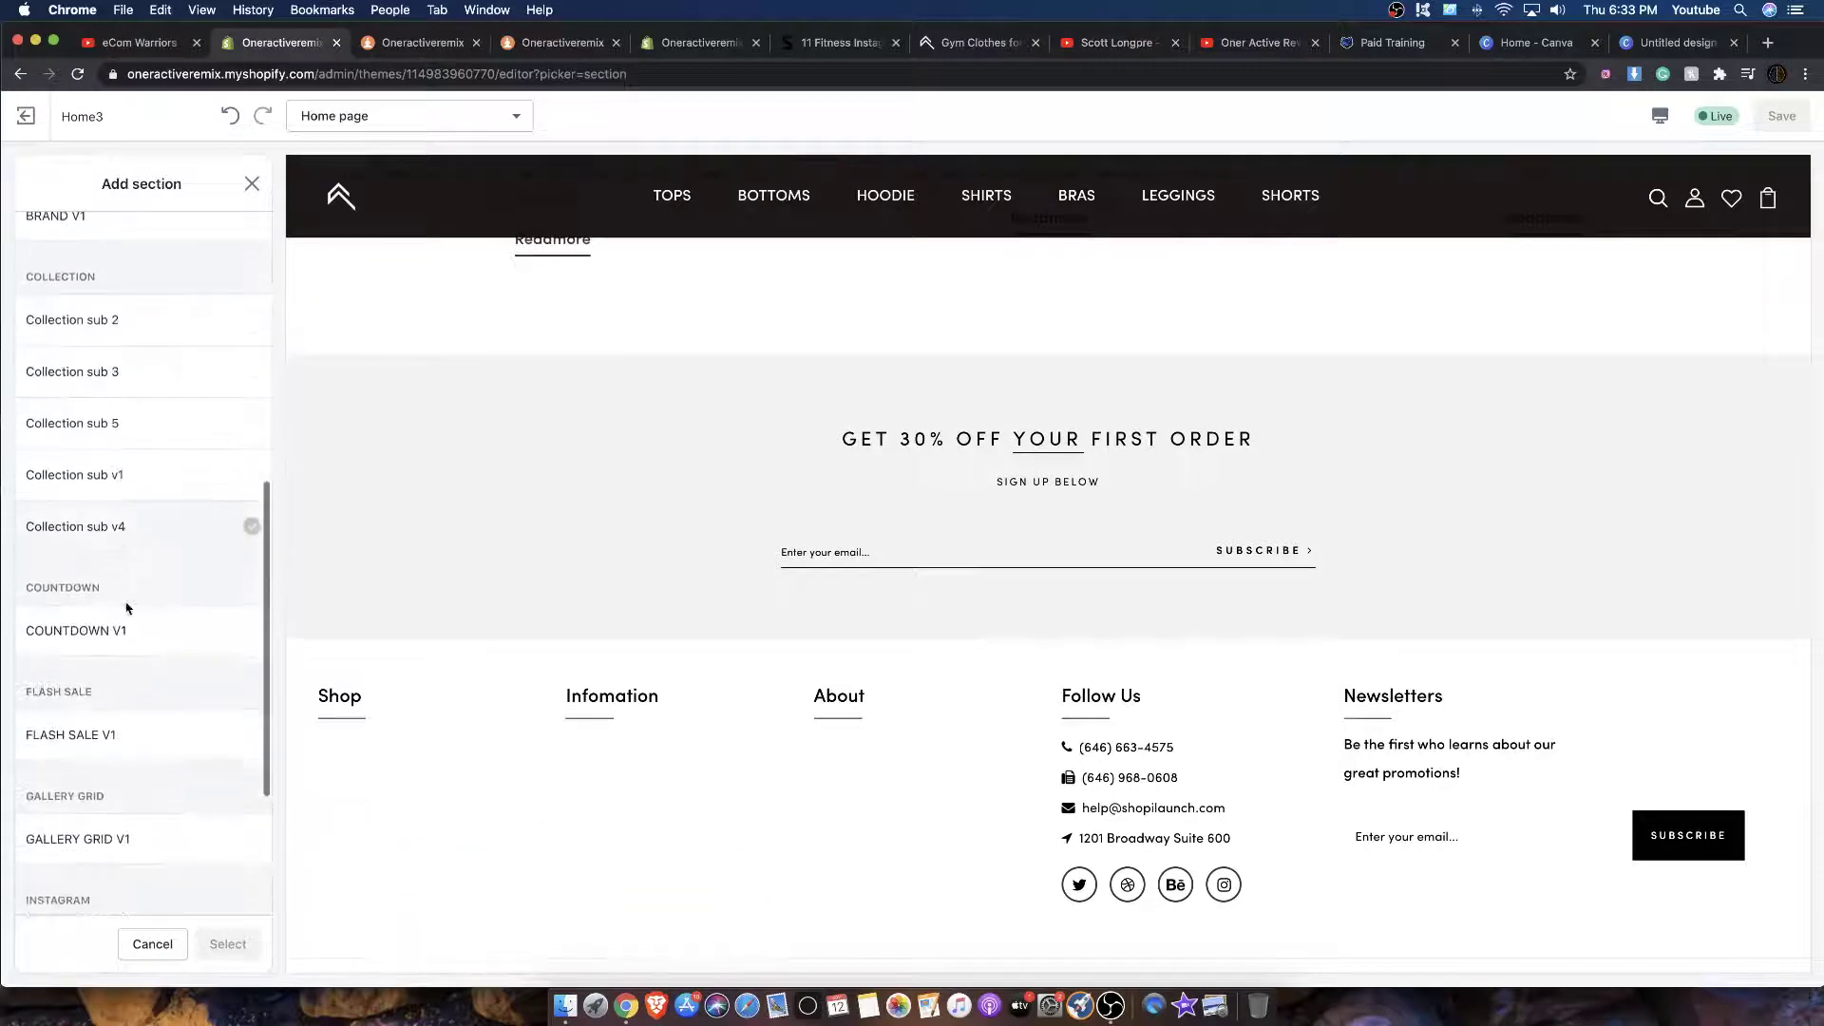
scroll(127, 609, down, 4)
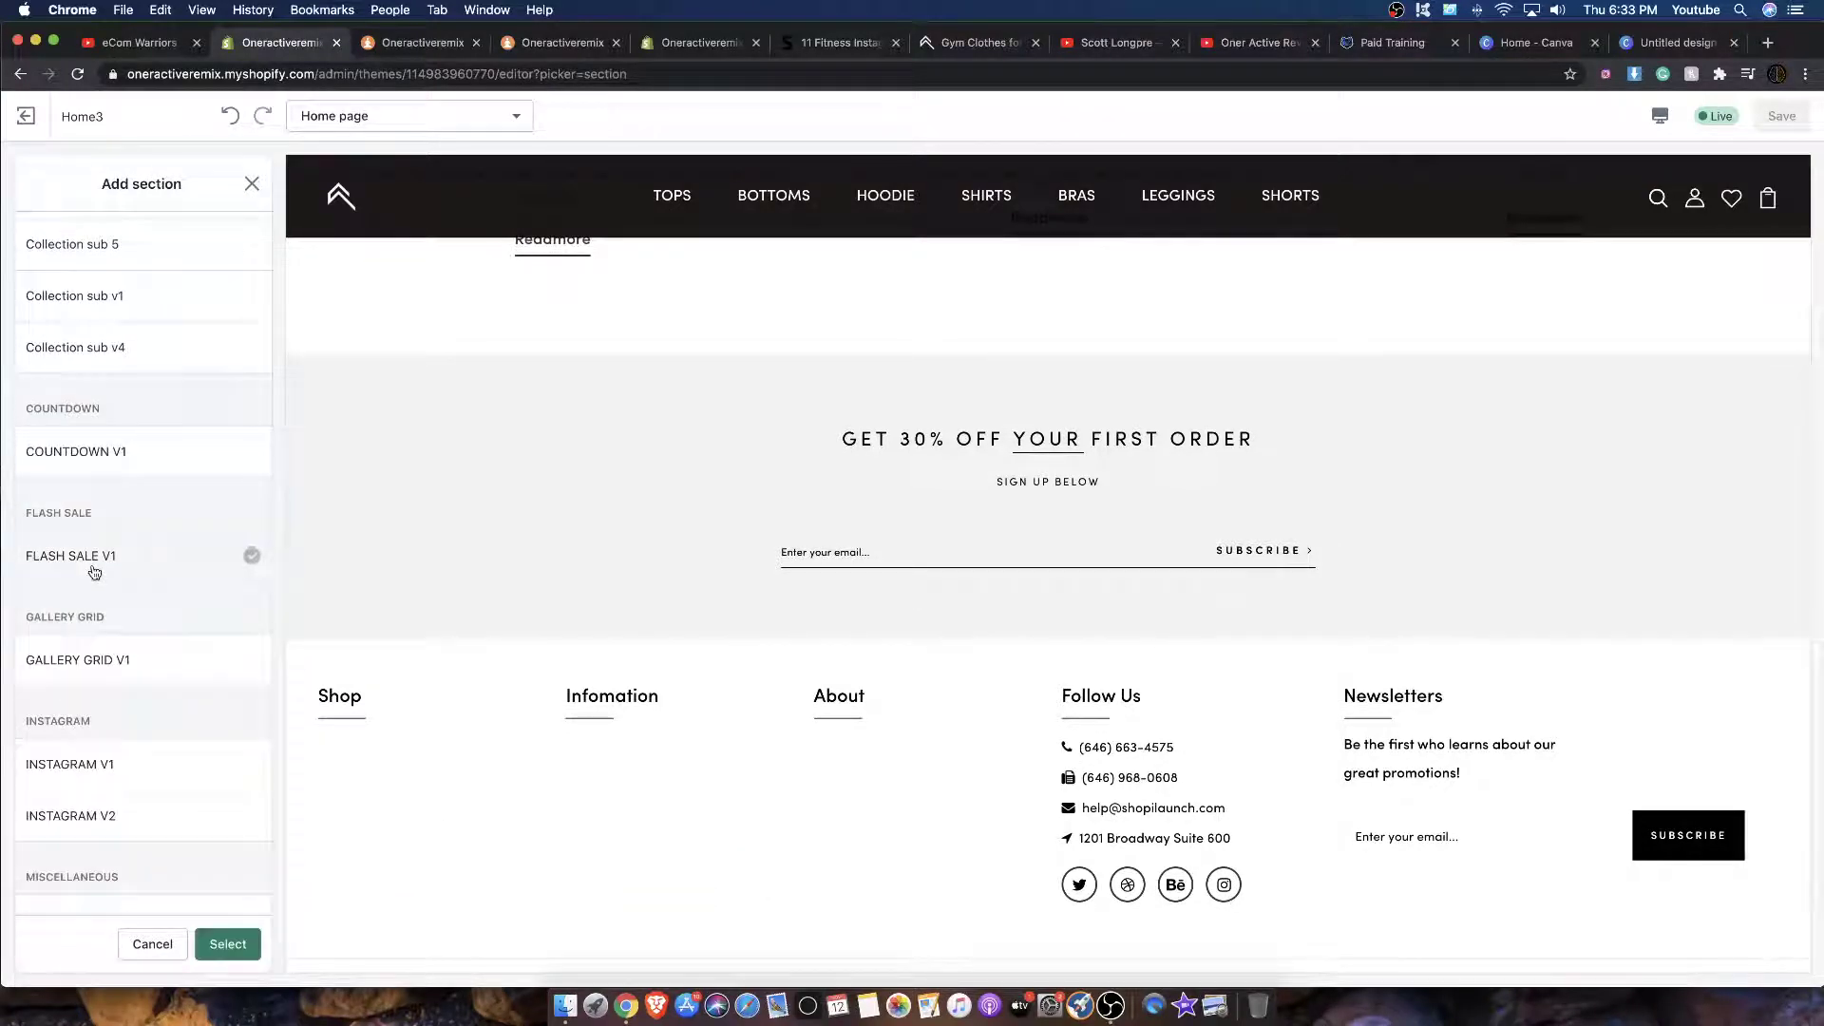
click(94, 570)
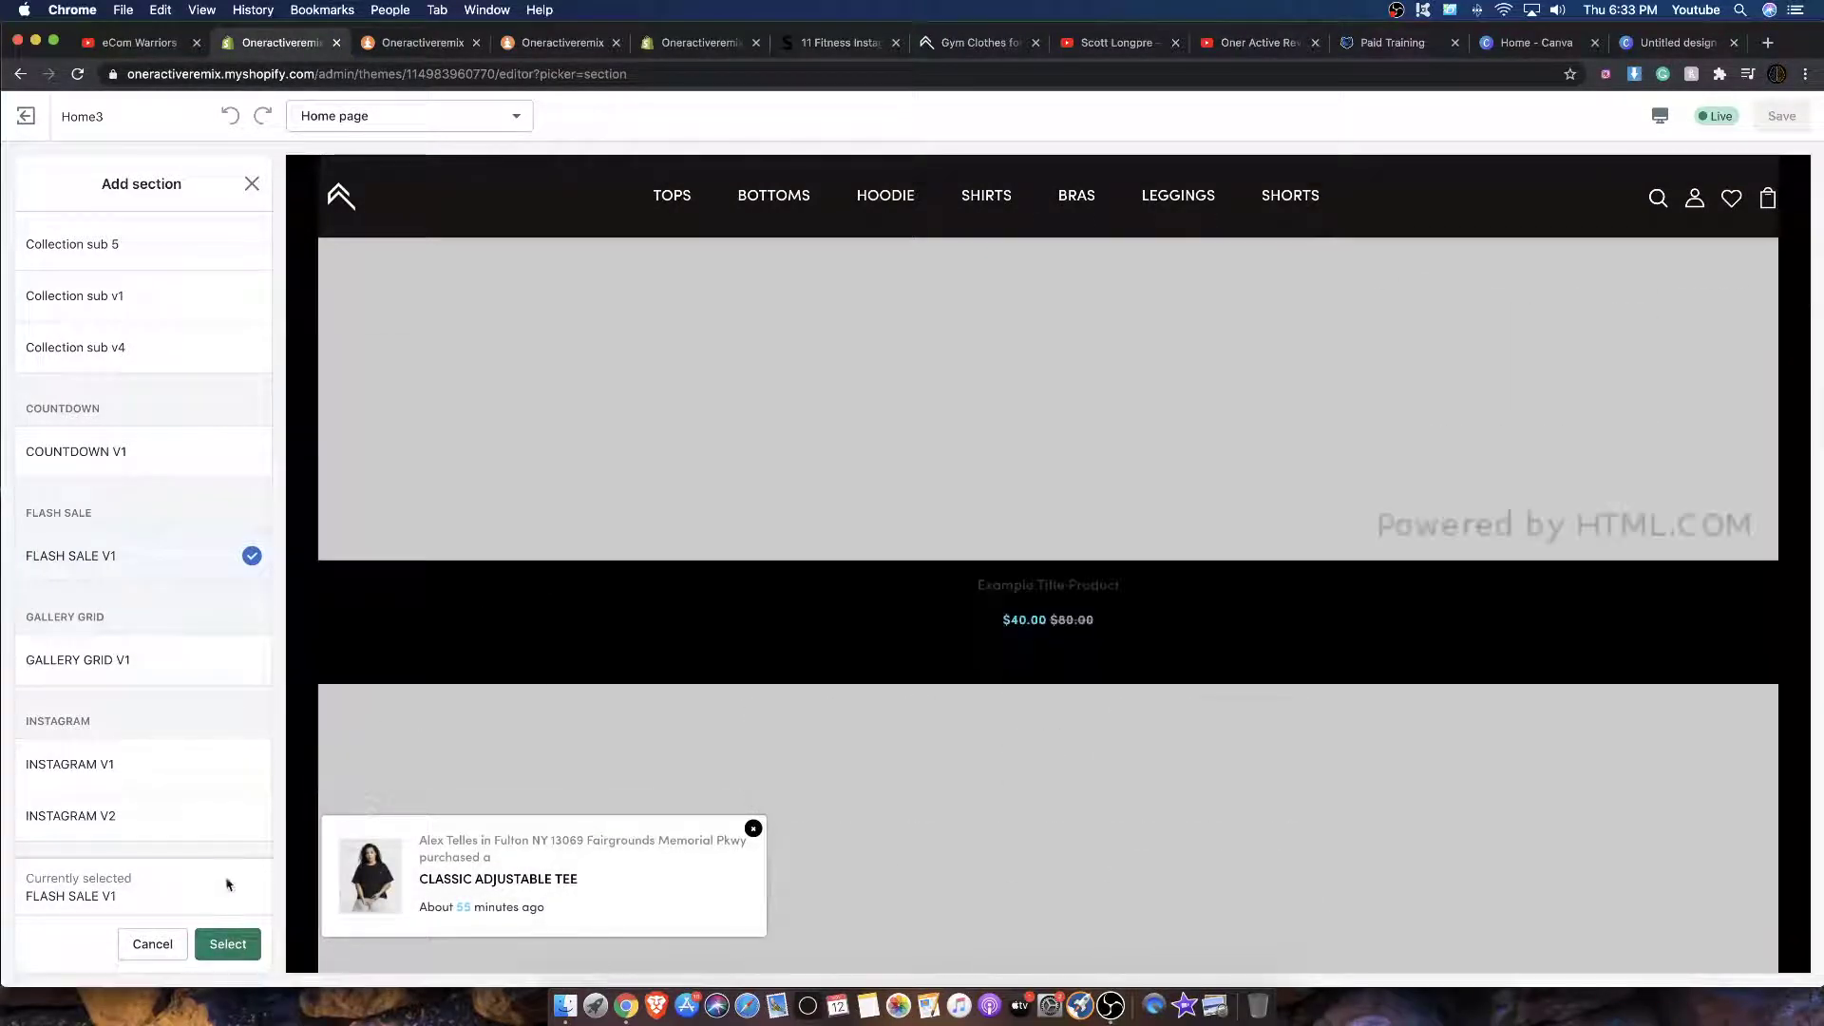
Step: Preview the About Us section and load more of the available section types
scroll(48, 786, down, 3)
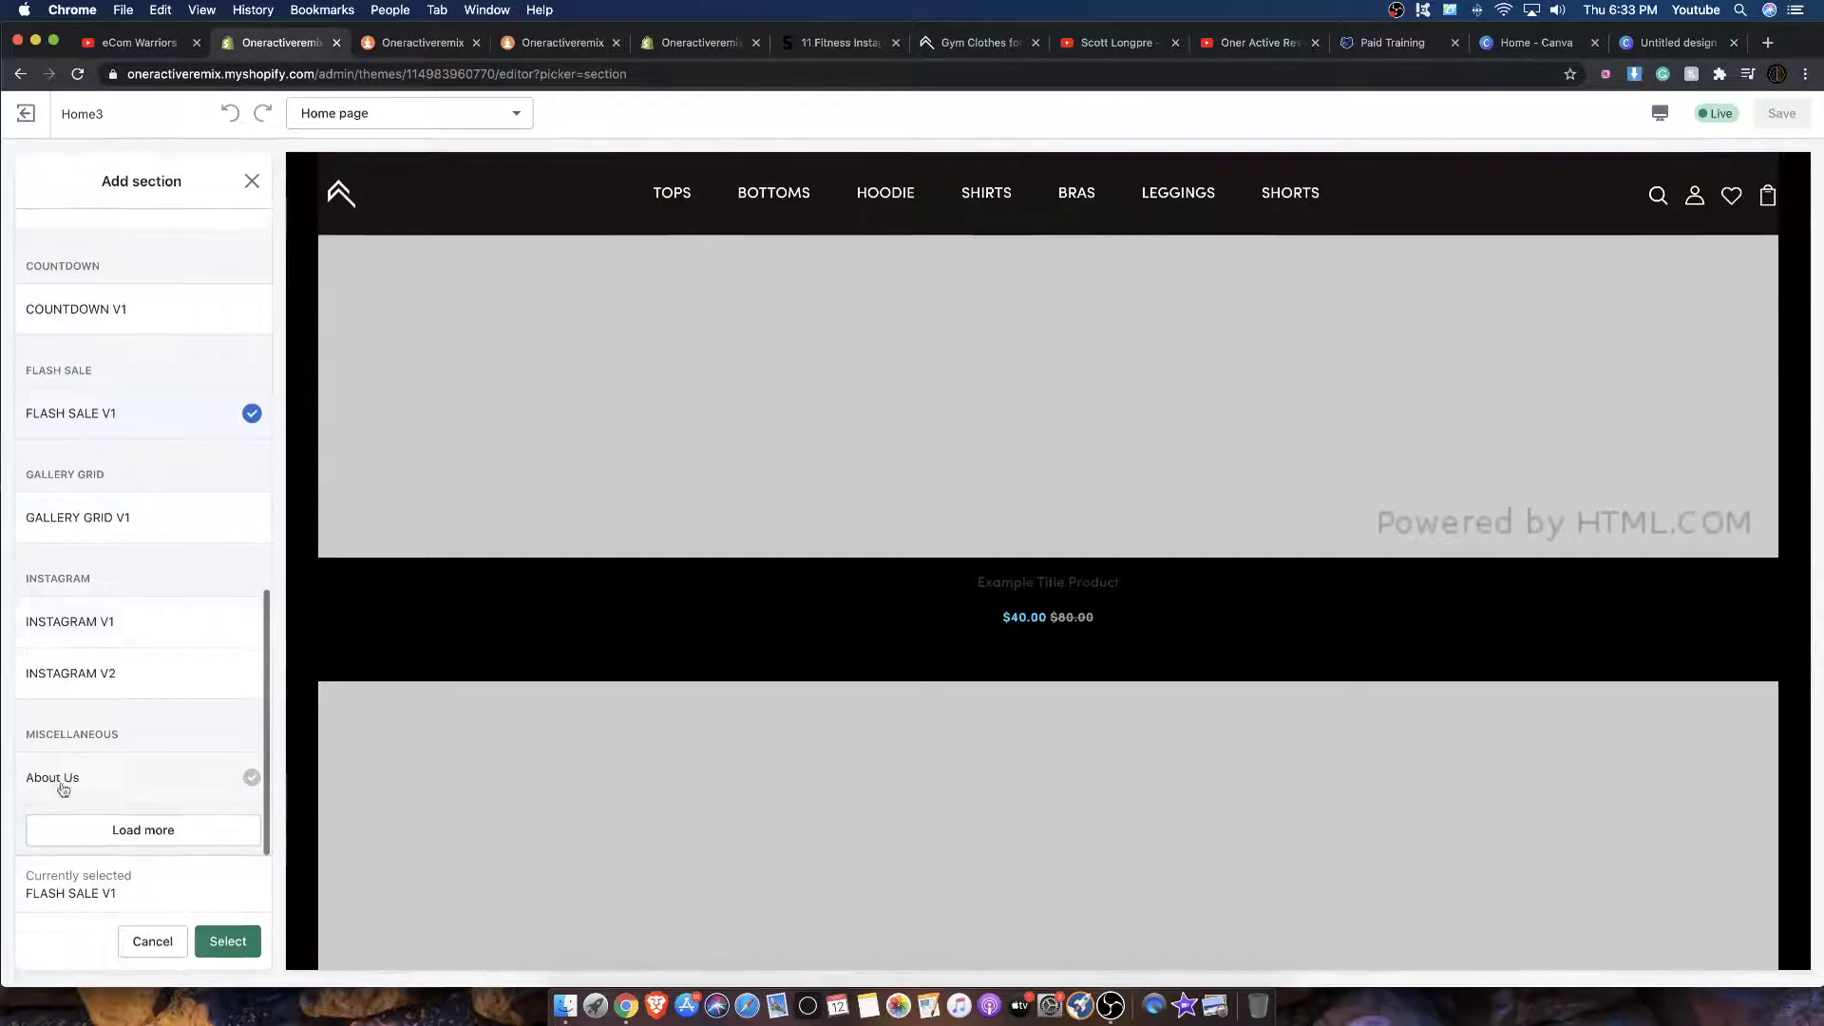
click(118, 832)
click(117, 847)
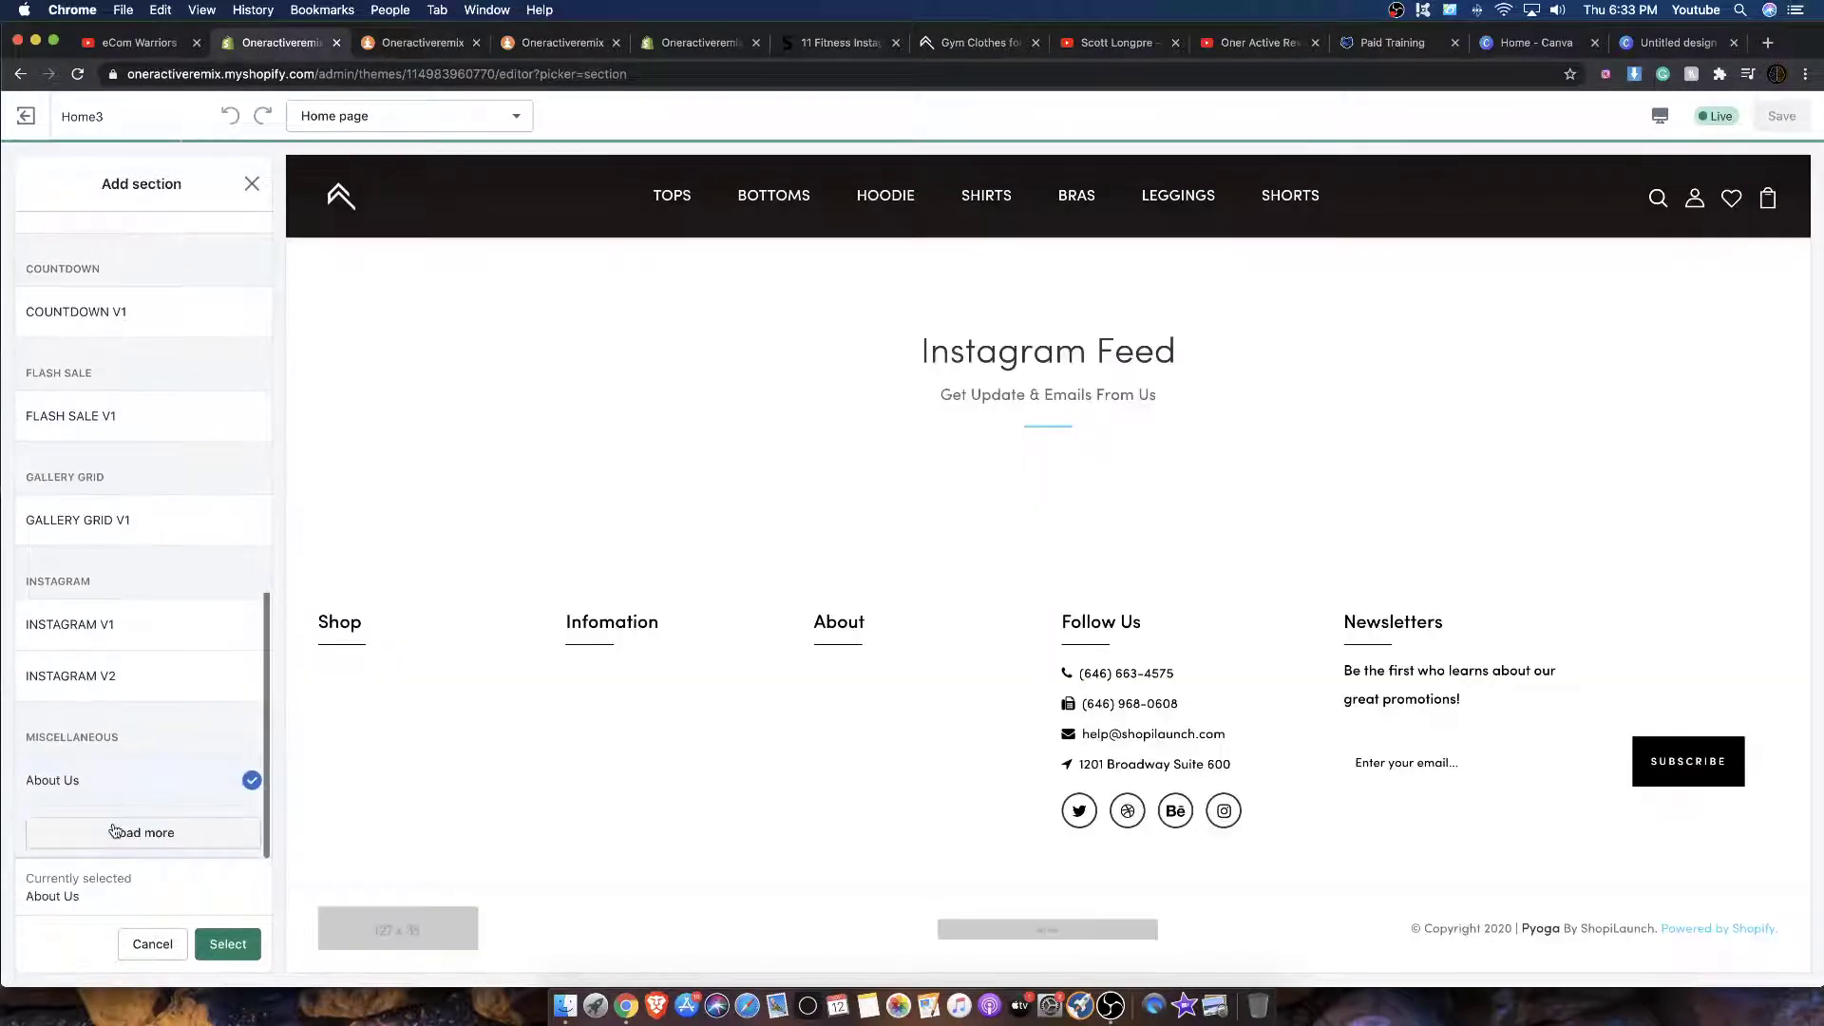
scroll(153, 846, down, 2)
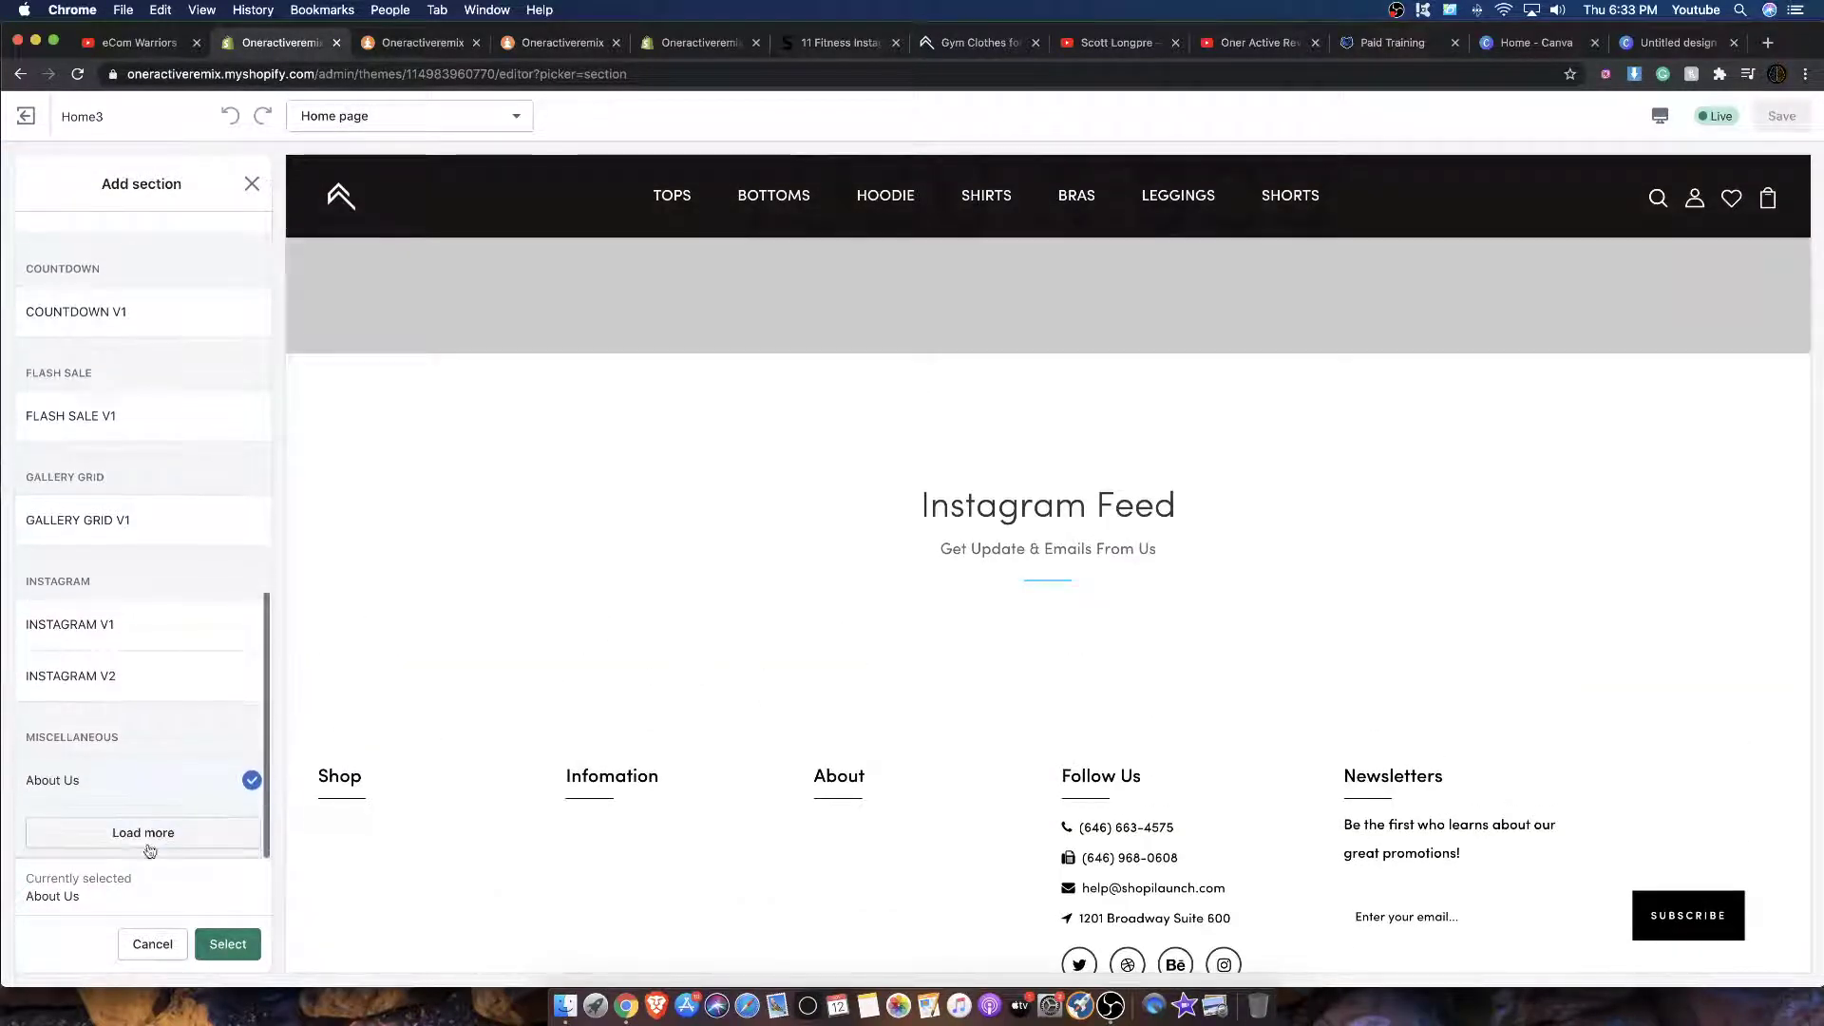
click(145, 834)
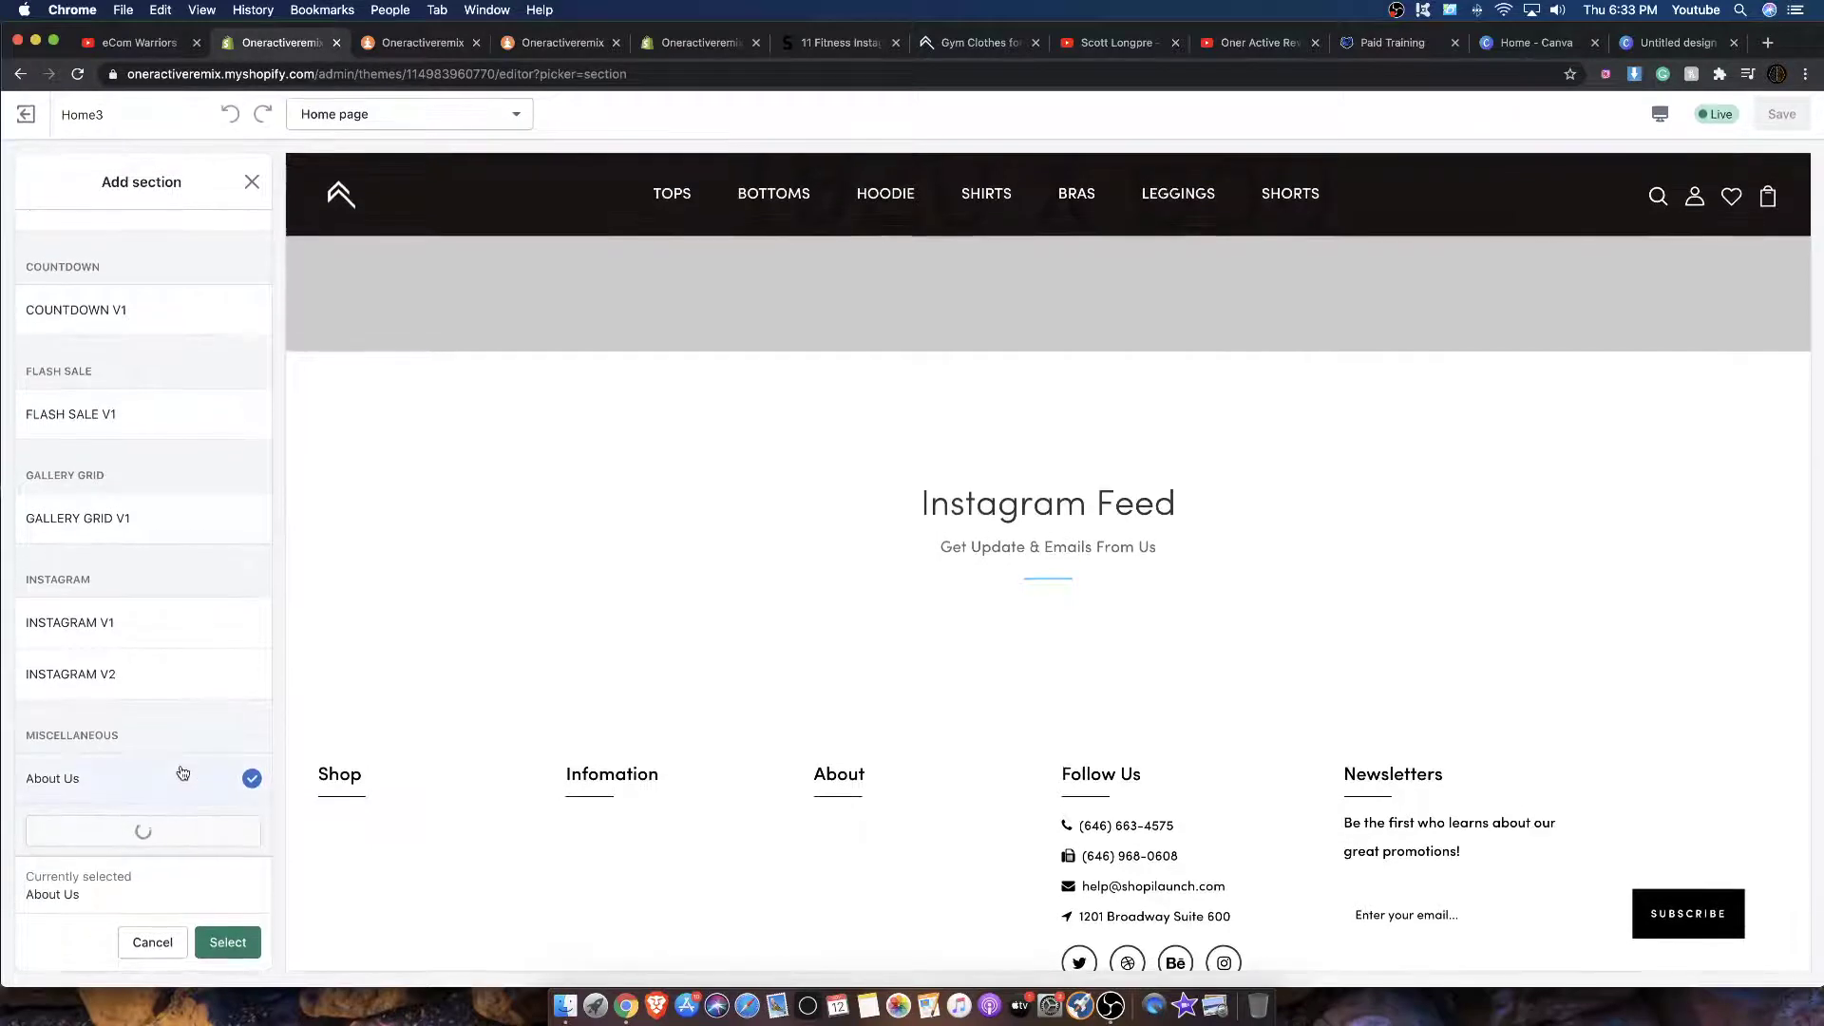
Step: Preview the PRODUCT V4 and PRODUCT V1 sections, then add PRODUCT V3 to the home page
scroll(178, 771, down, 5)
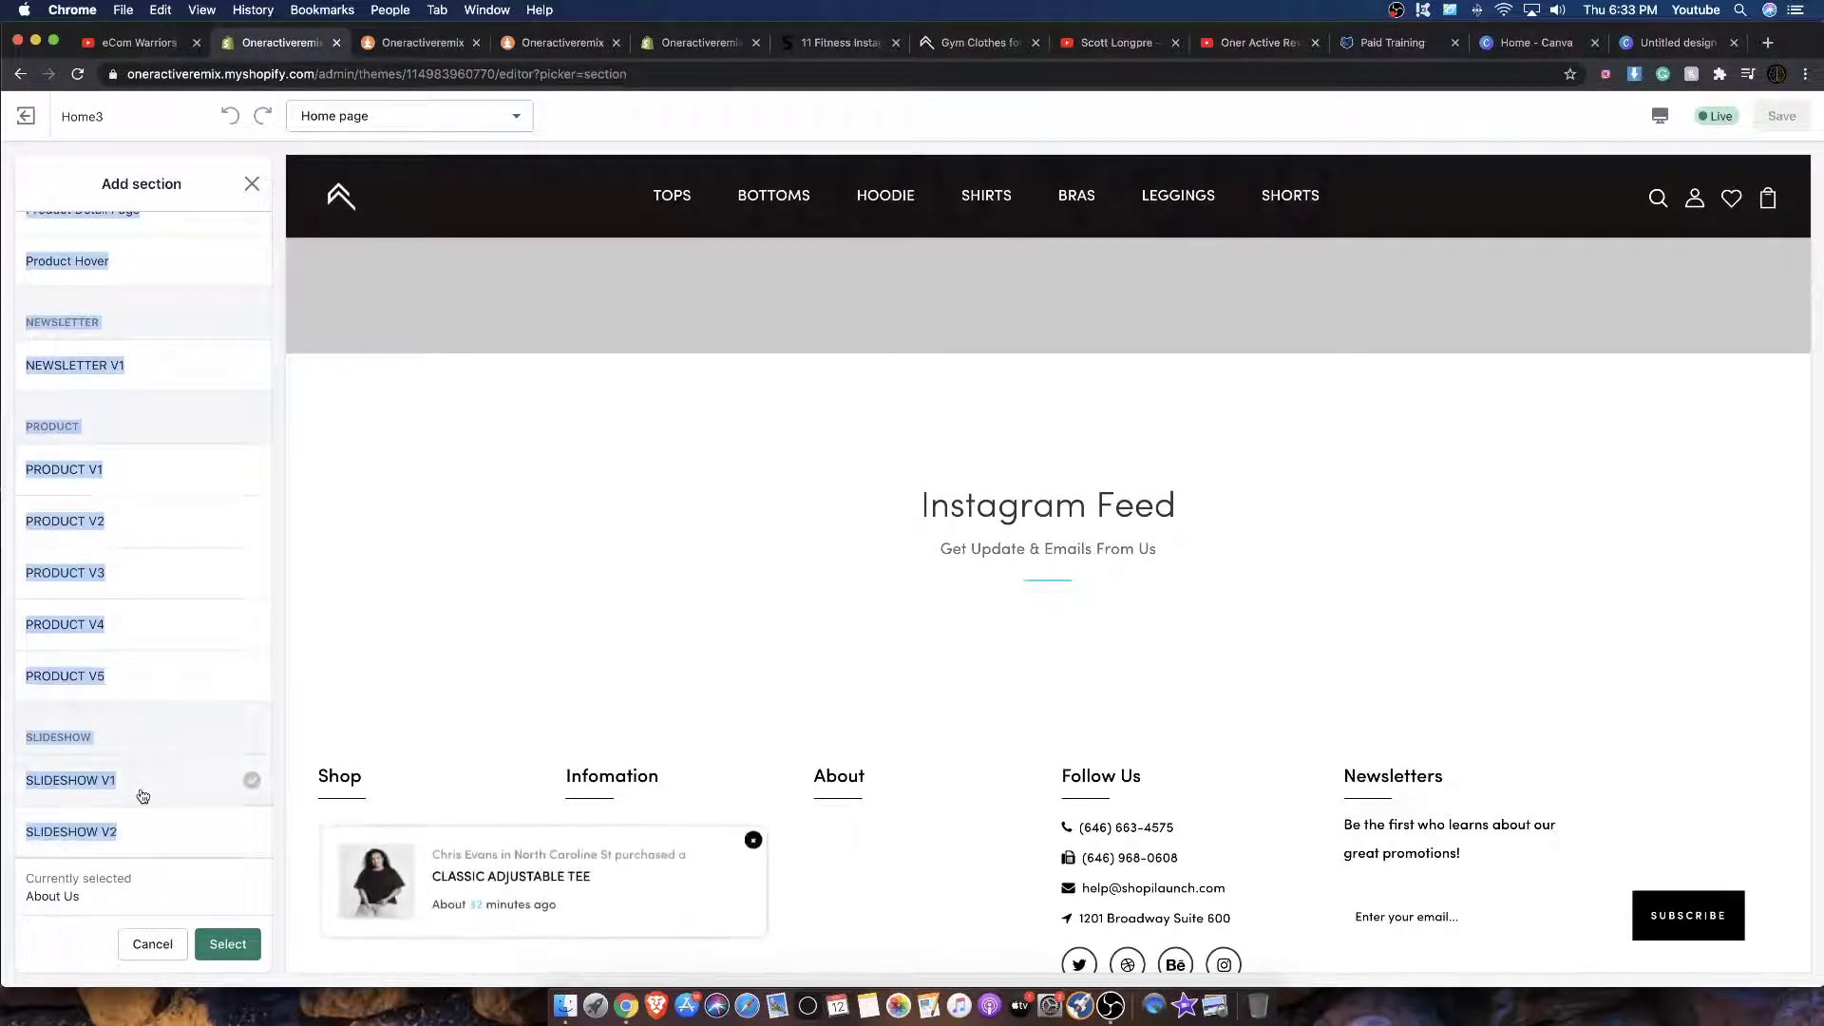
click(164, 732)
scroll(152, 608, down, 2)
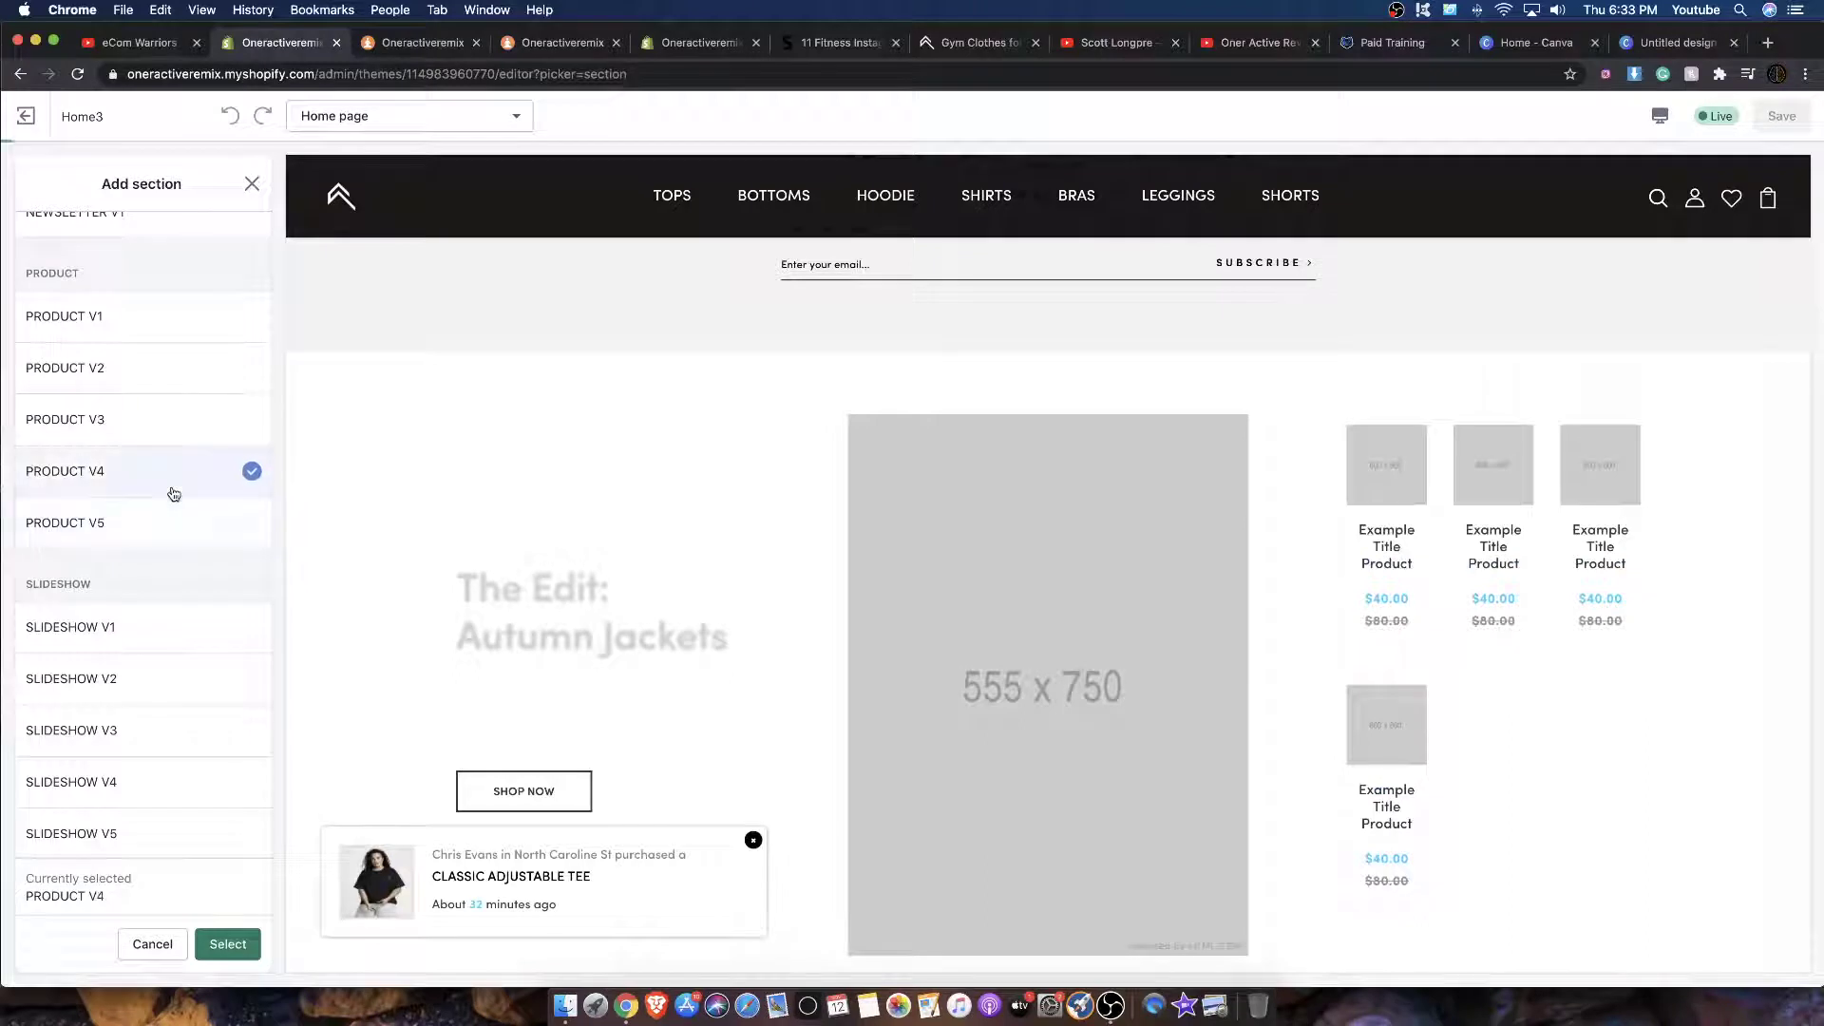
scroll(171, 475, down, 1)
click(135, 394)
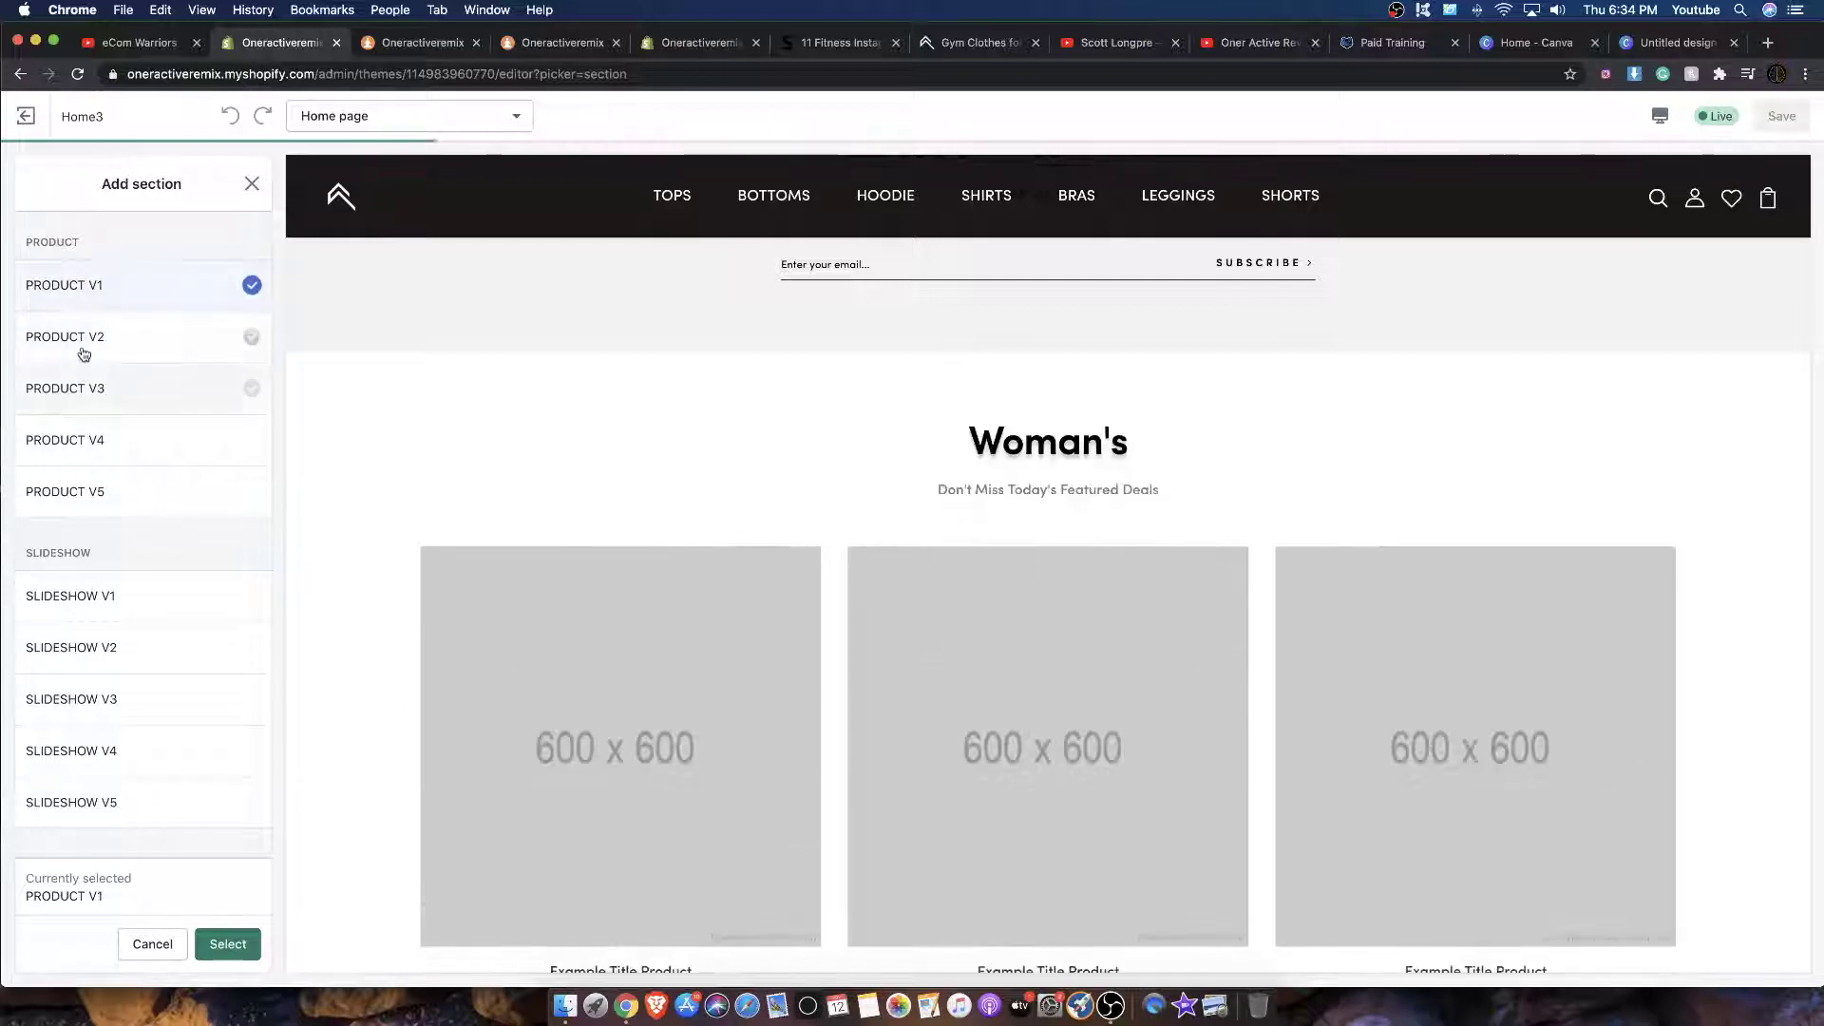
click(104, 392)
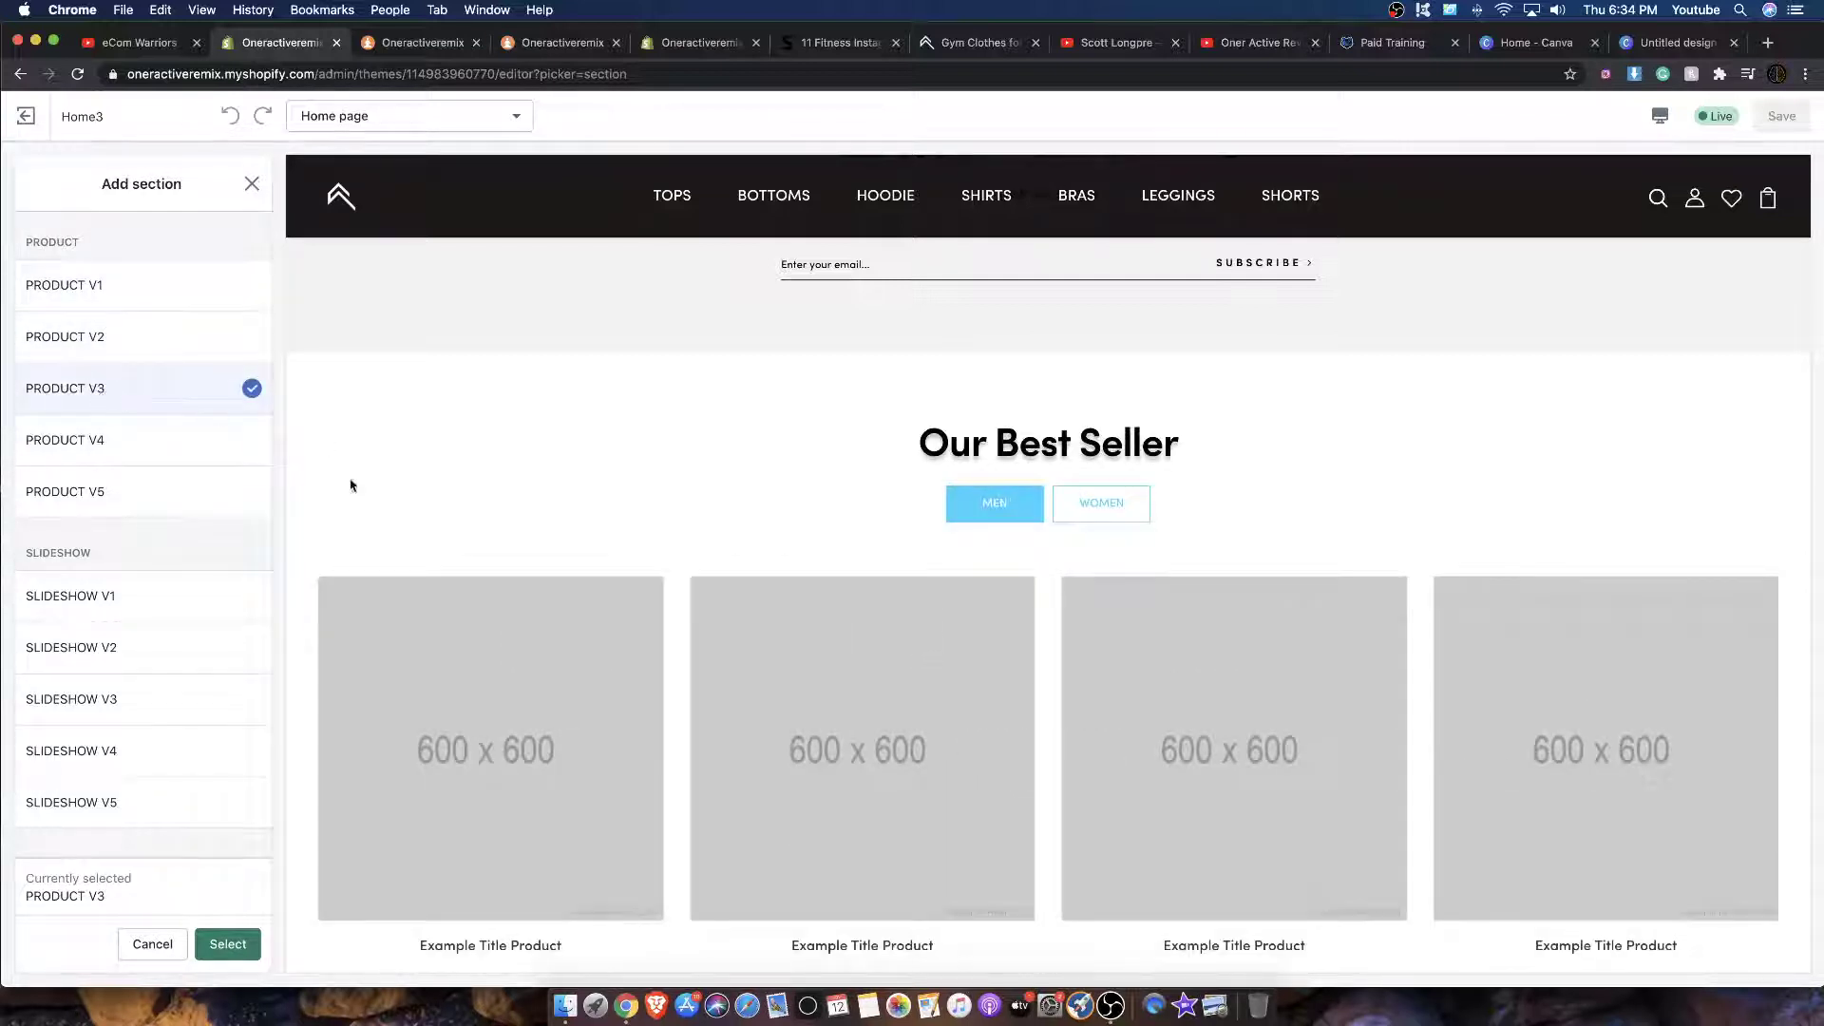
click(228, 943)
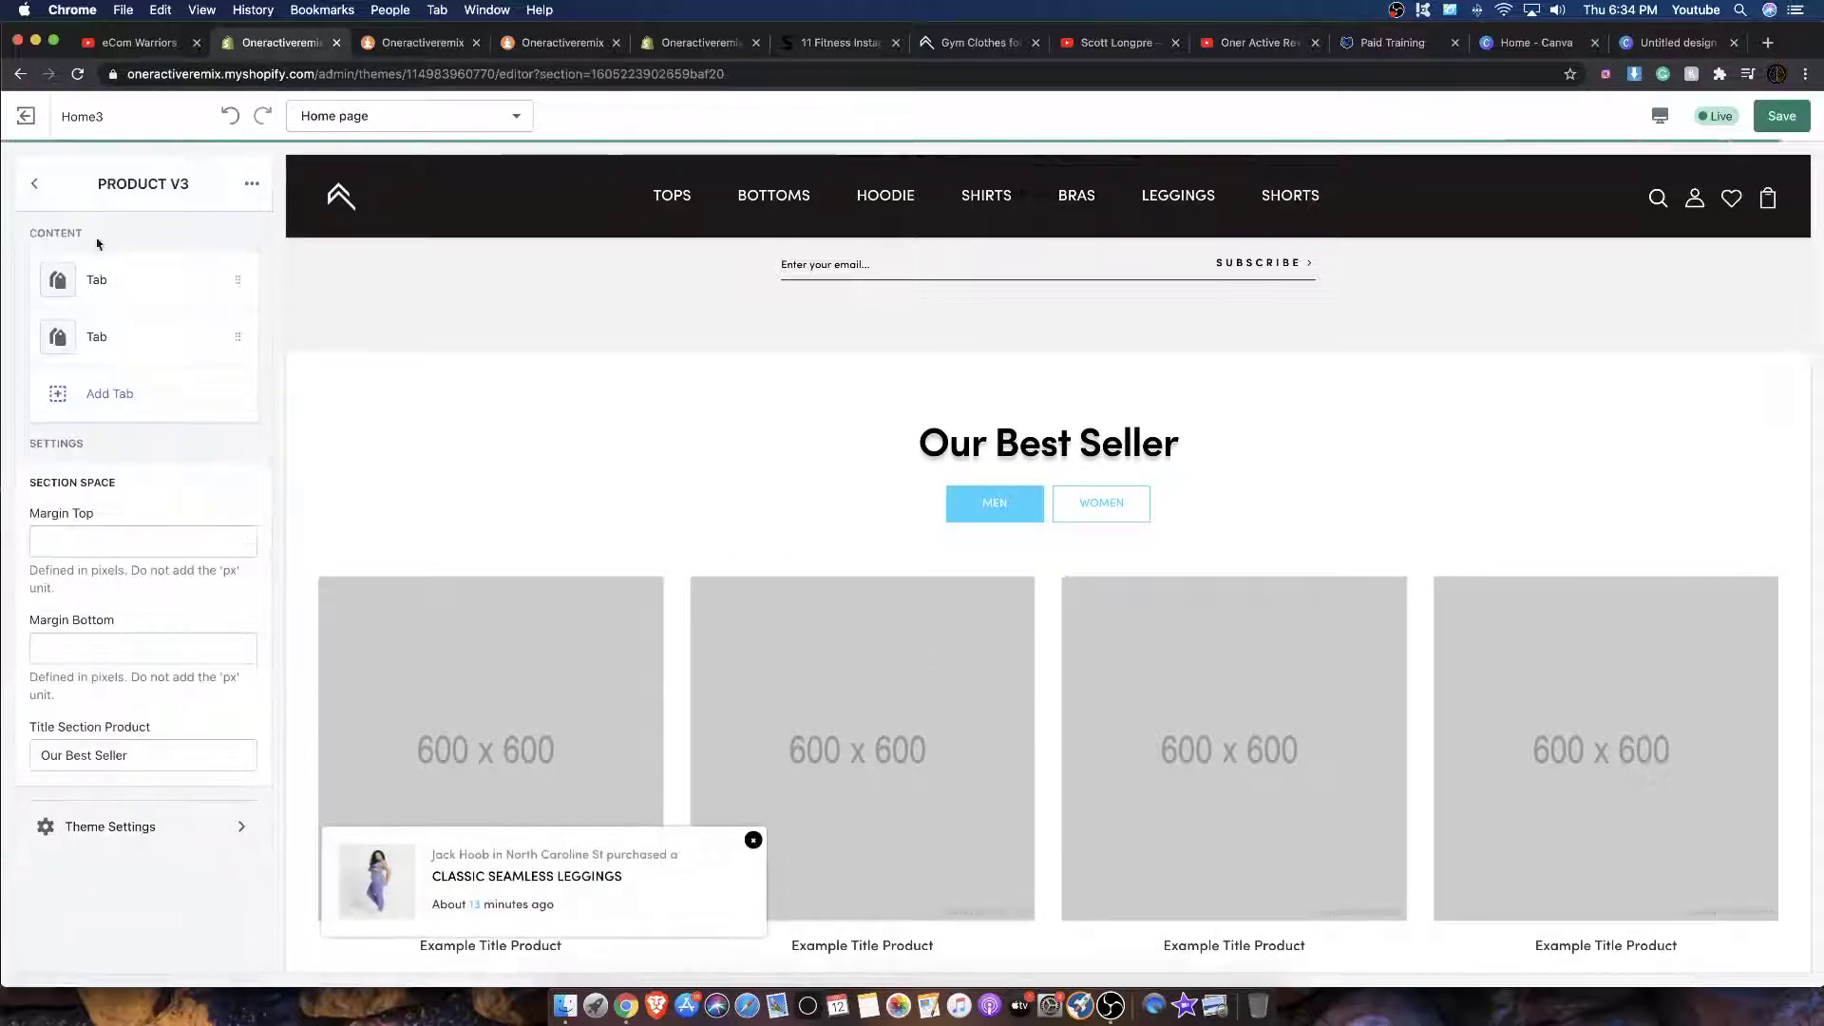
Step: Add a PRODUCT V5 section below PRODUCT V3 and check both product sections in the preview
click(35, 194)
click(82, 705)
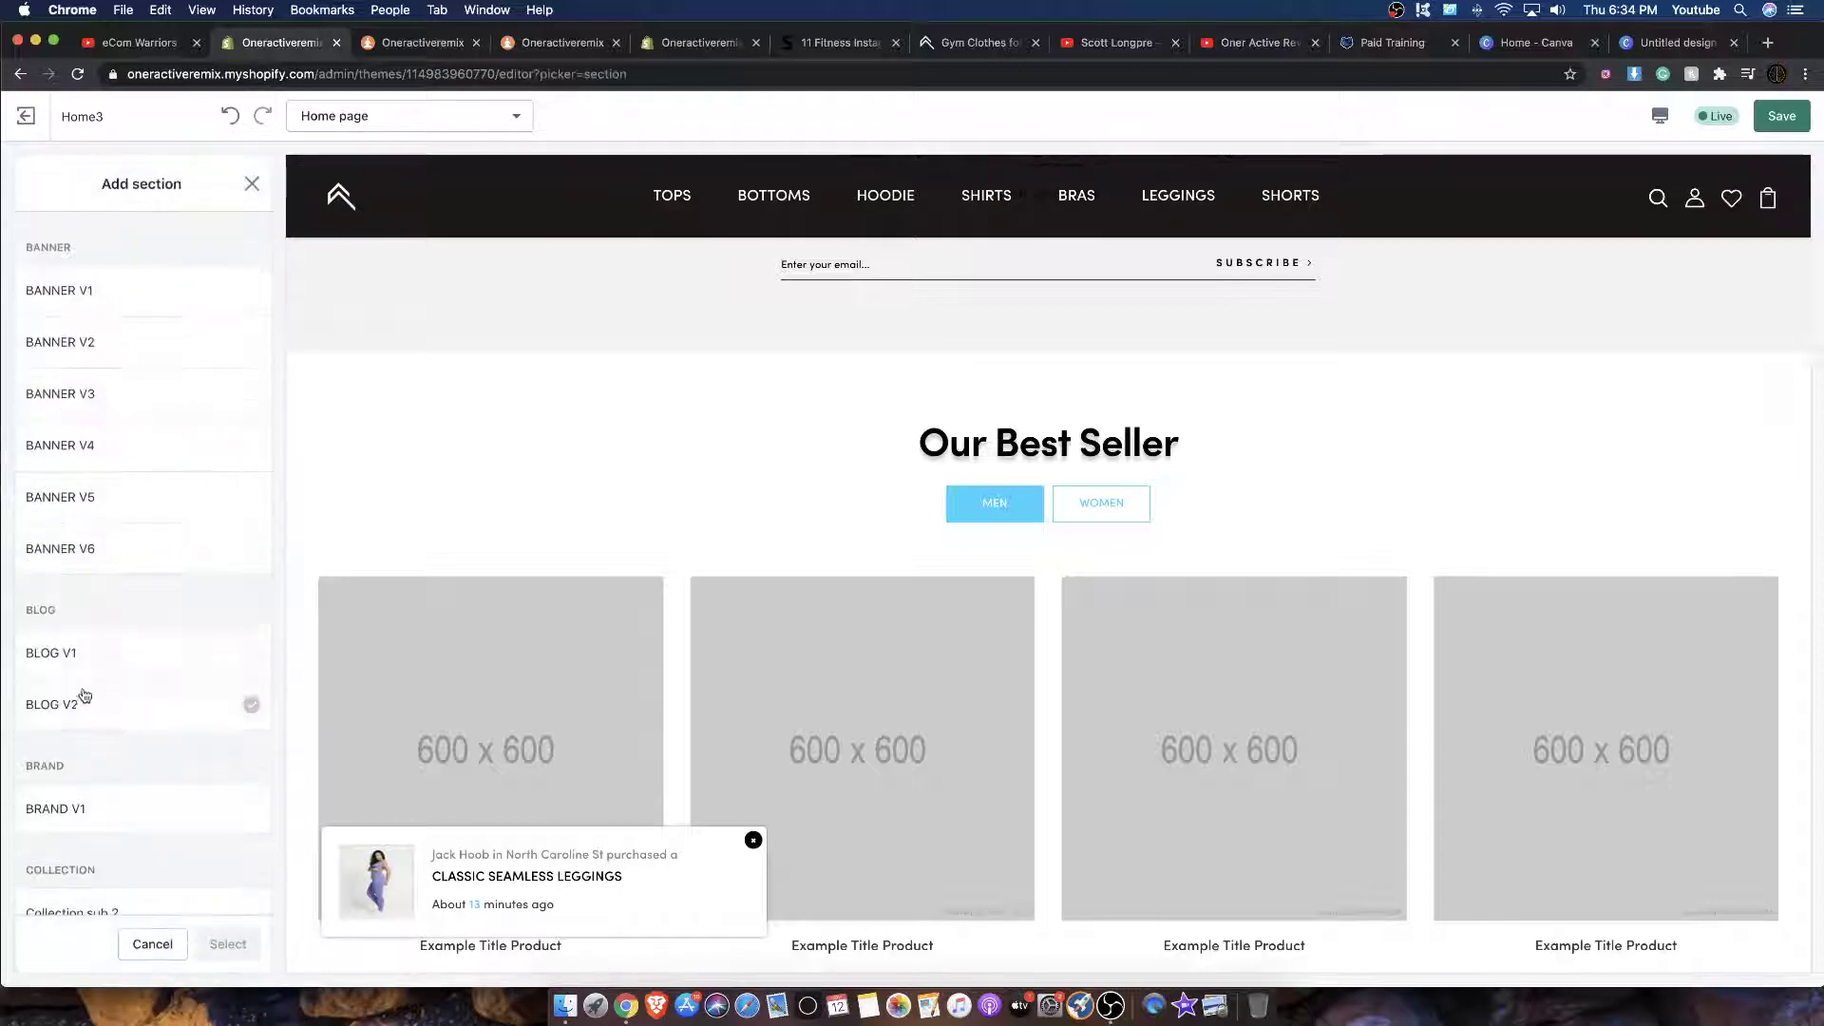
scroll(109, 665, down, 10)
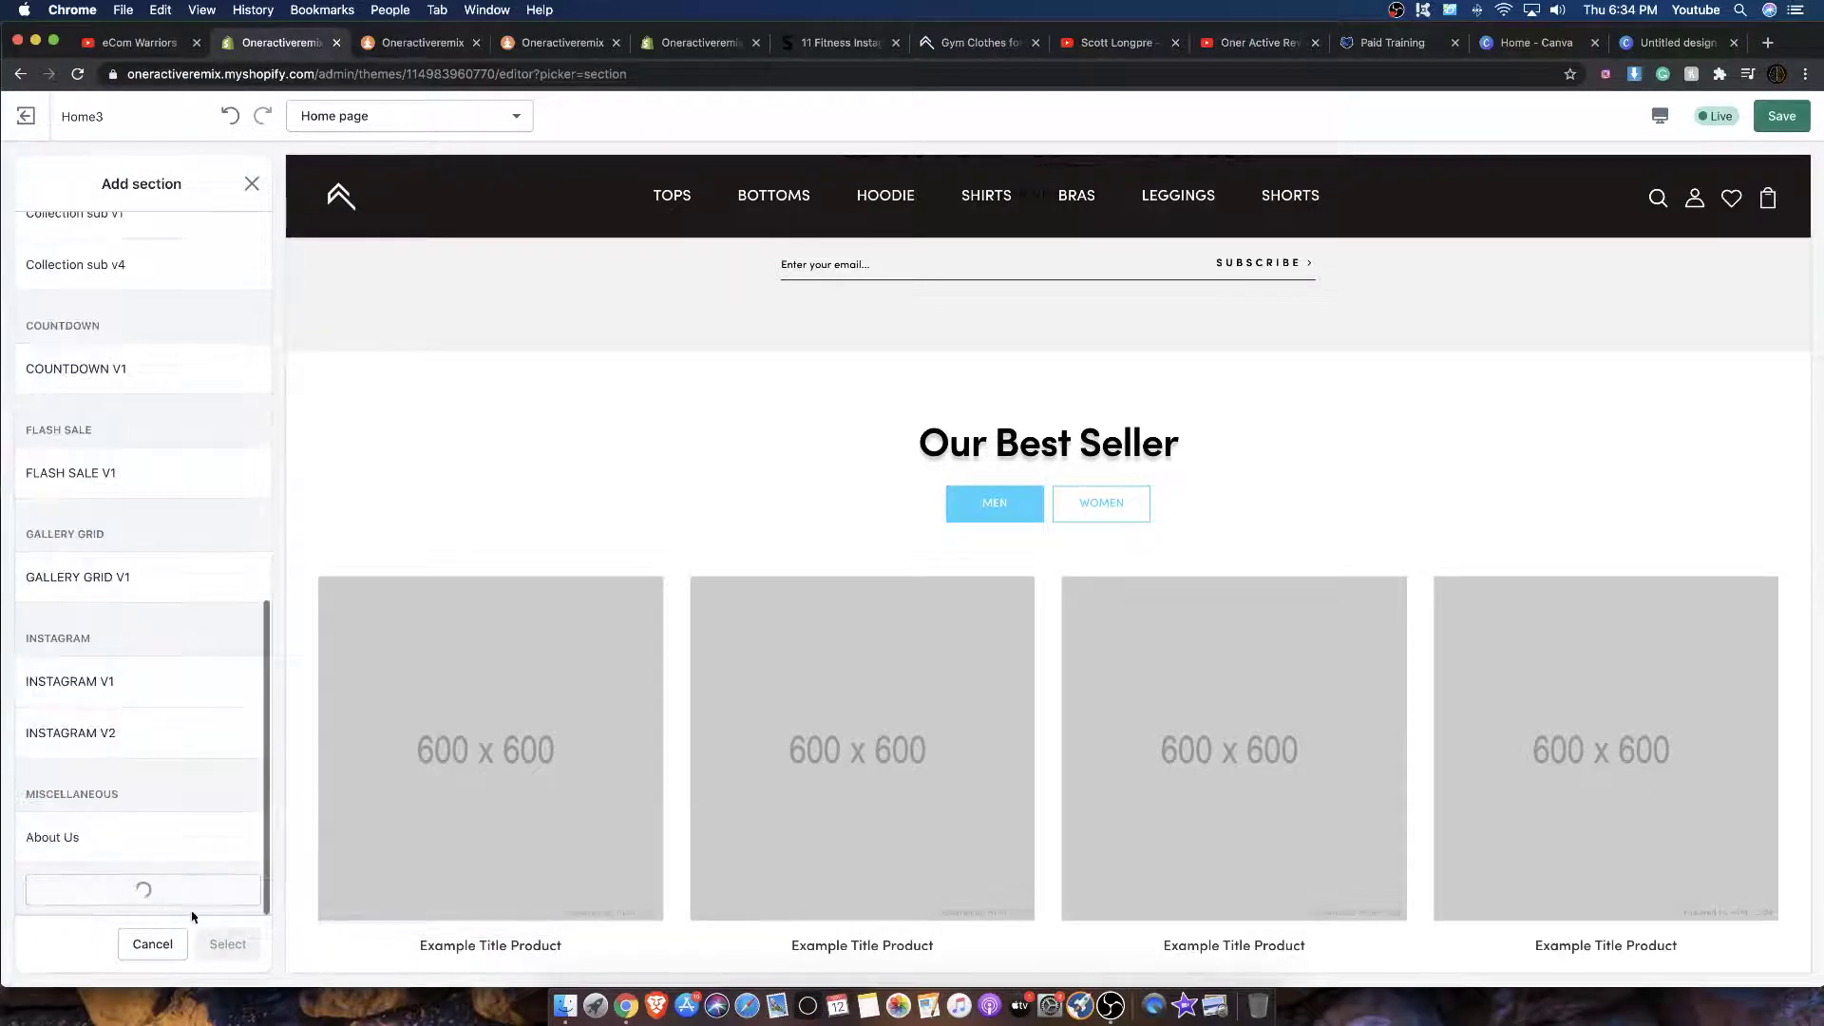
scroll(176, 836, down, 10)
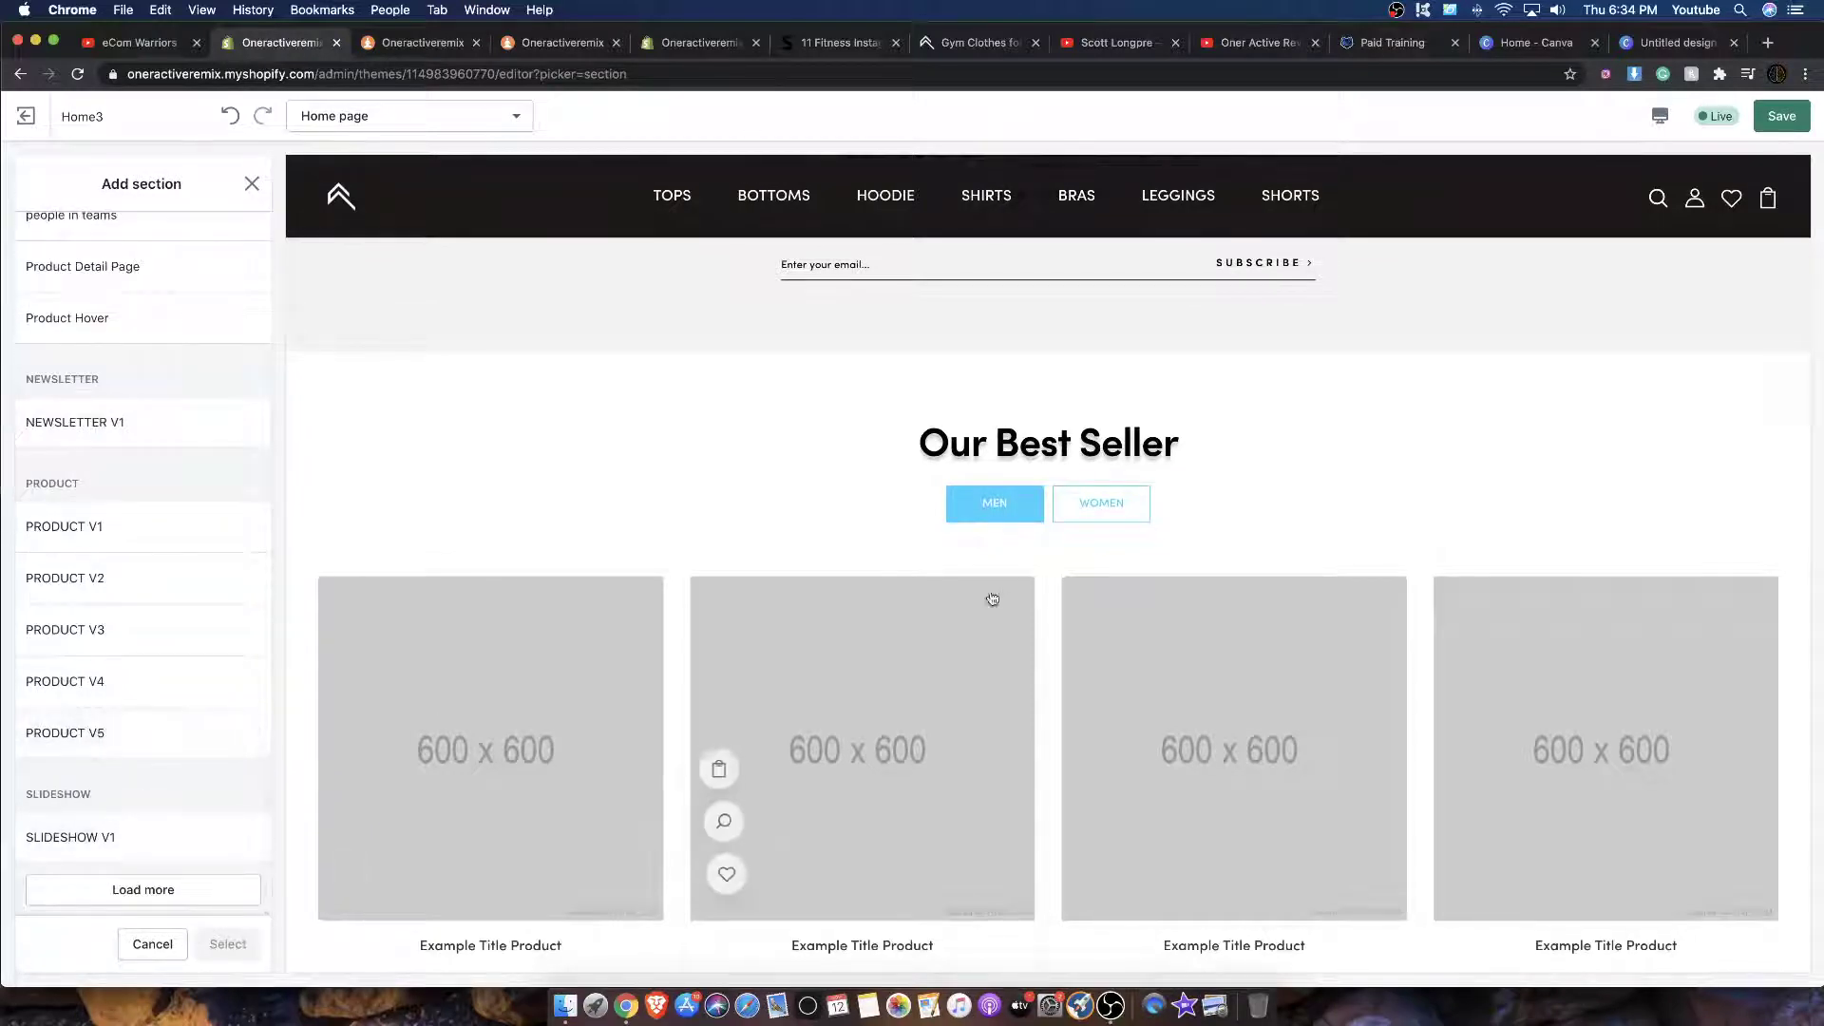
scroll(737, 634, down, 10)
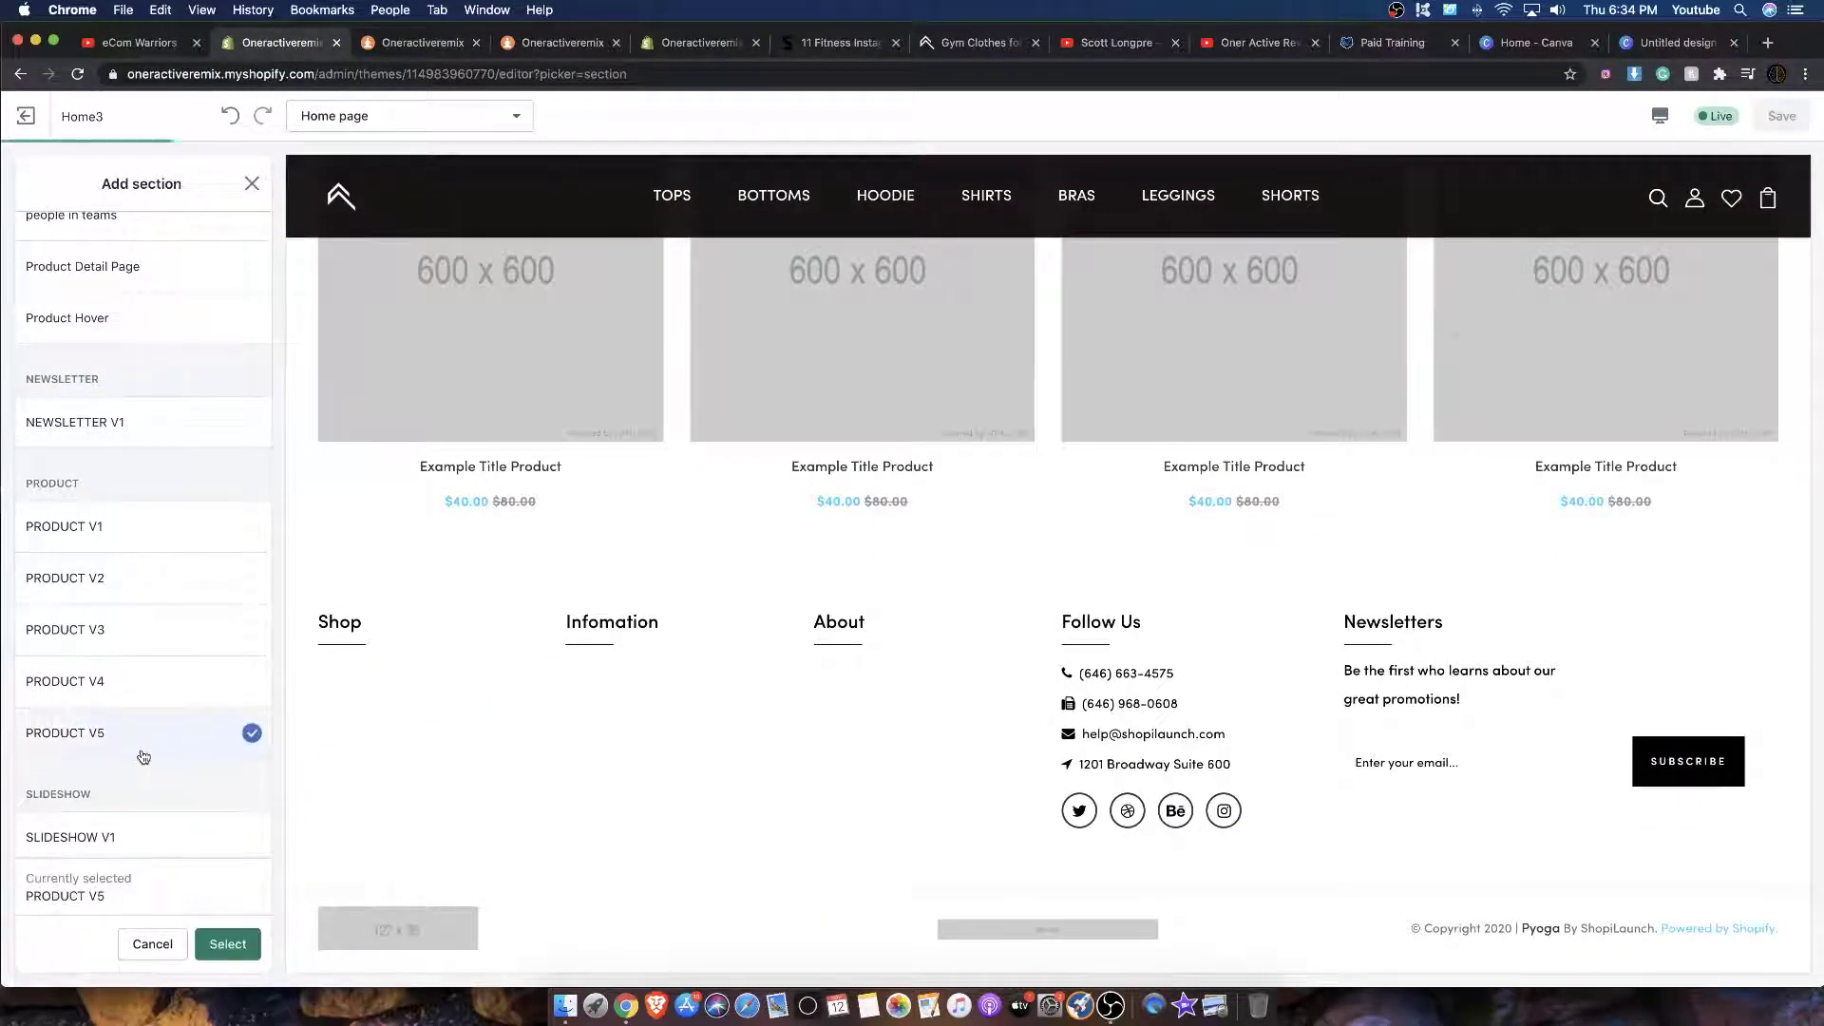
click(228, 945)
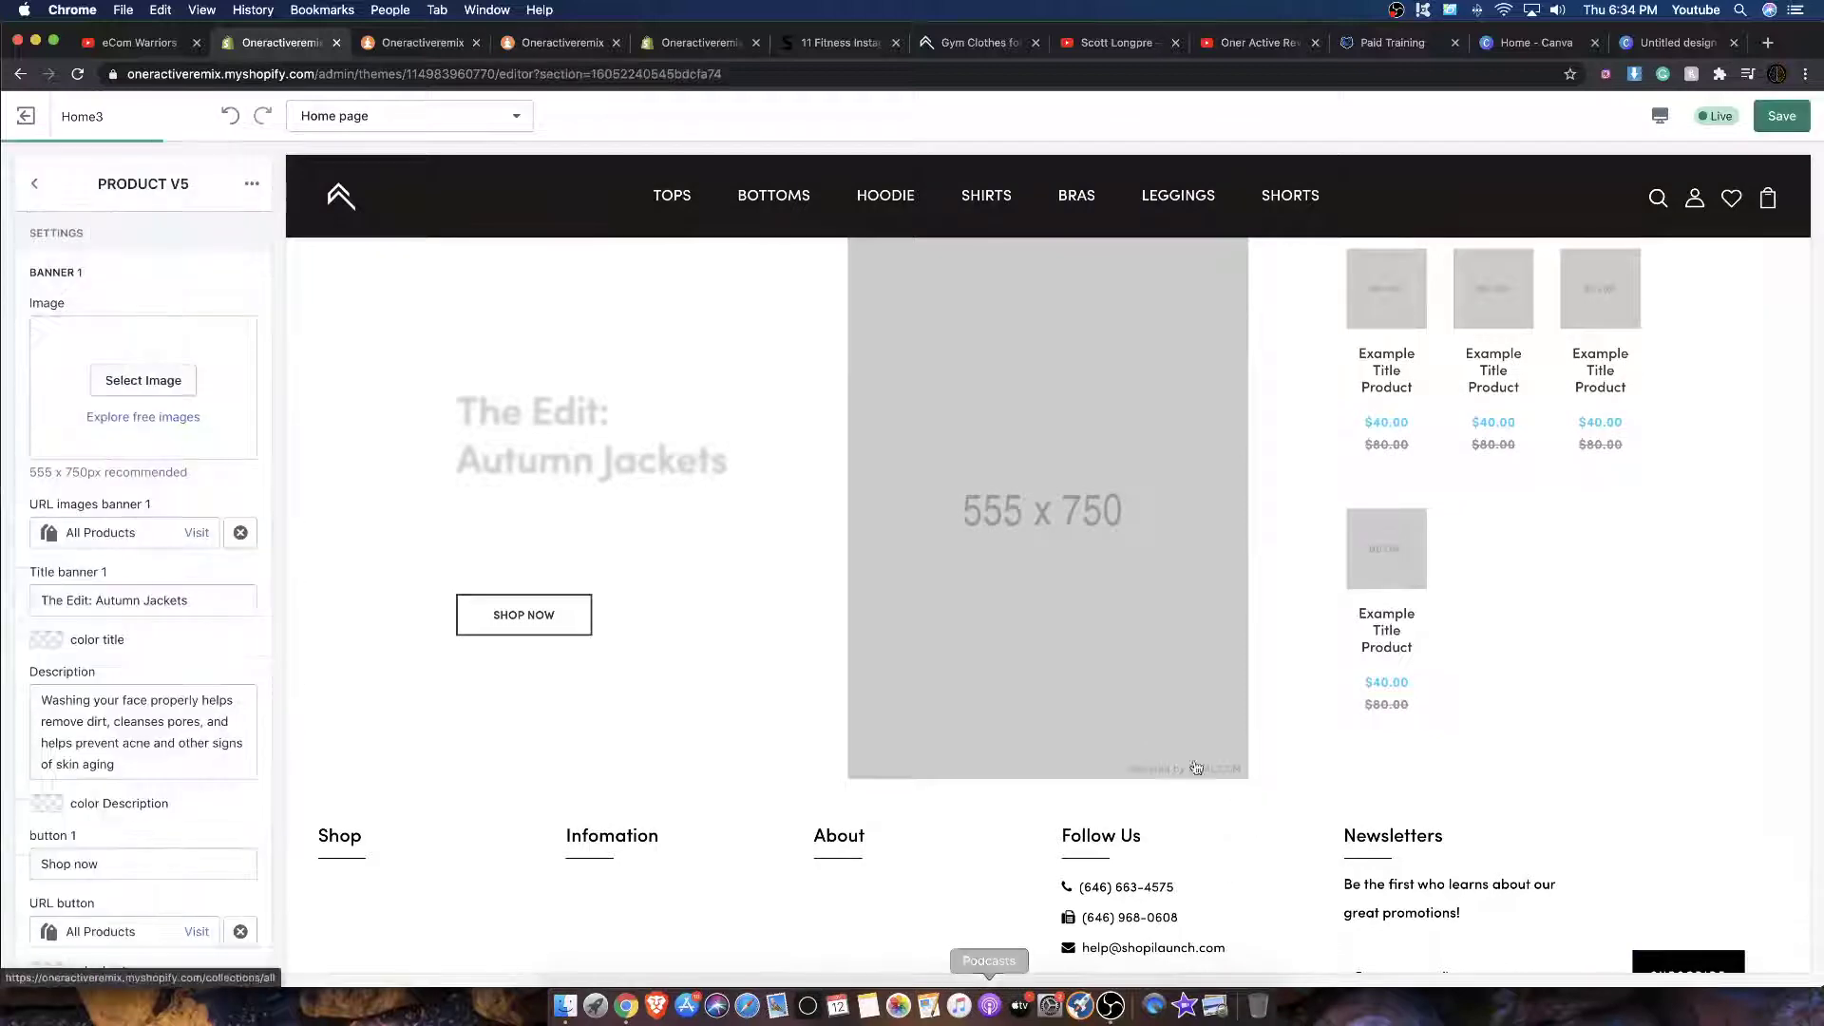
scroll(929, 732, down, 5)
scroll(888, 717, up, 5)
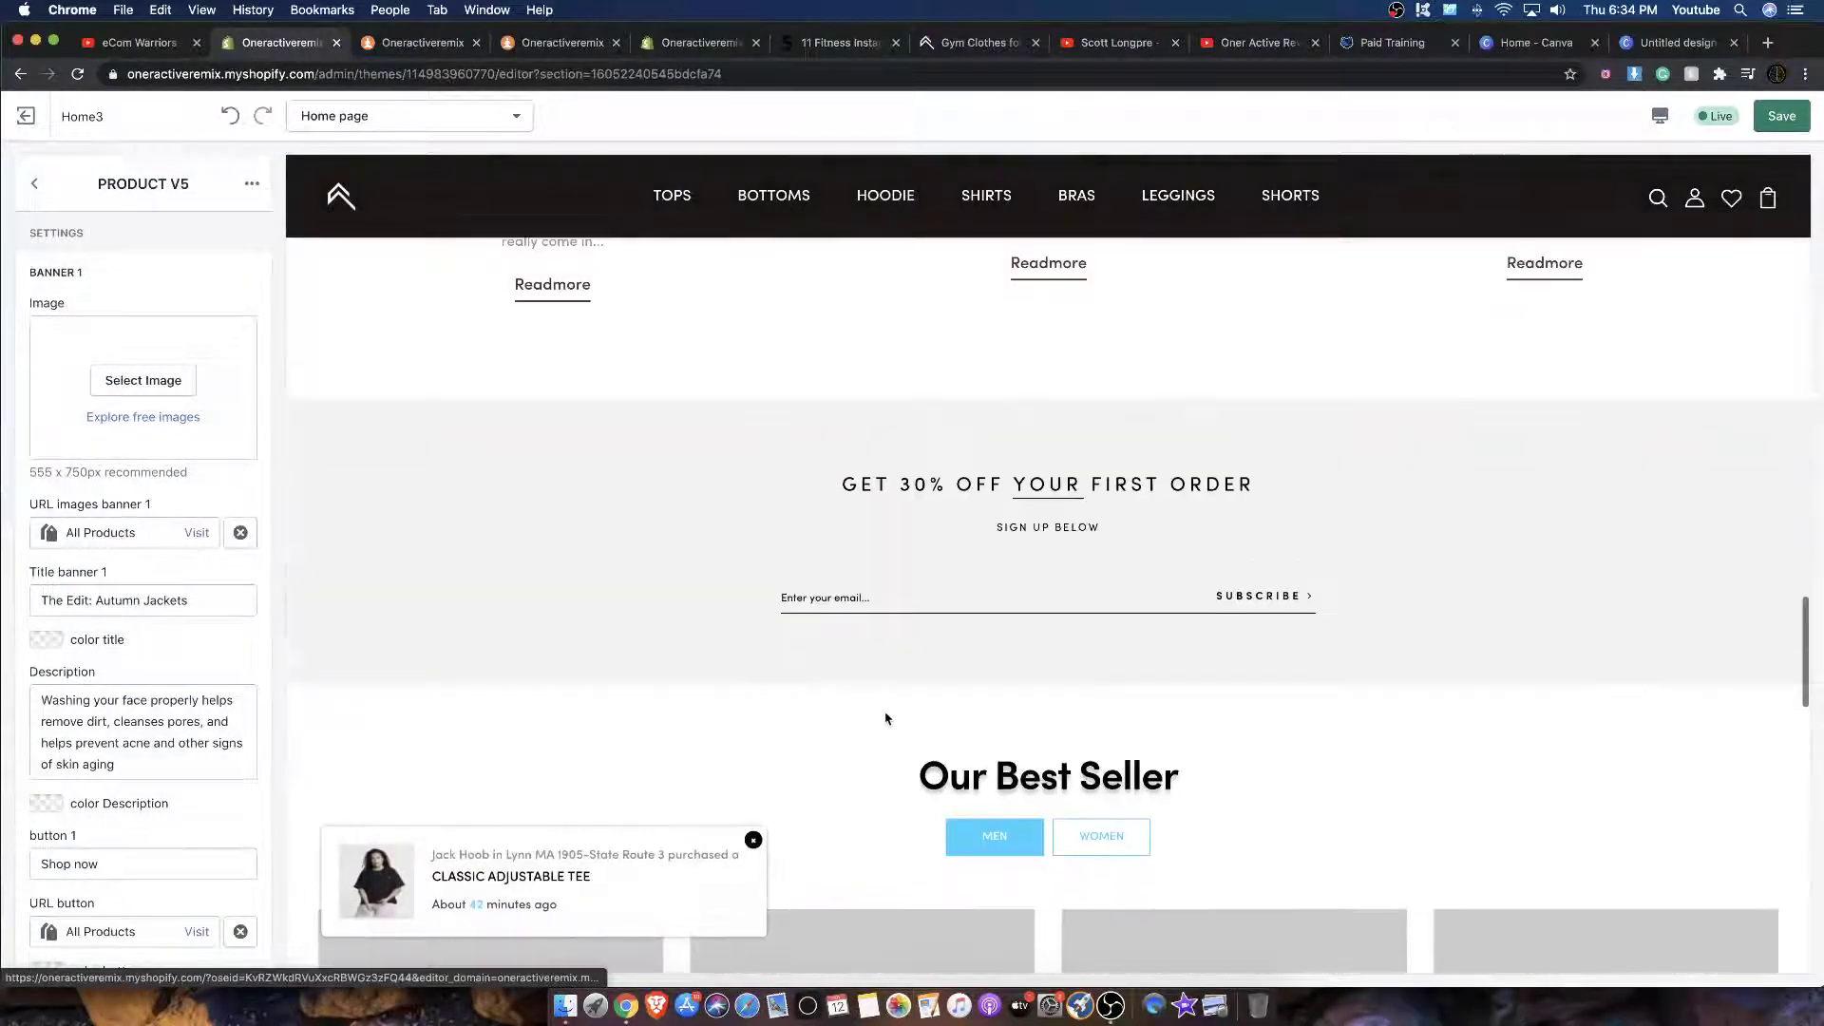
scroll(831, 717, down, 3)
Step: Switch to the original Oner Active site and examine how its Classic collection products are laid out
click(961, 42)
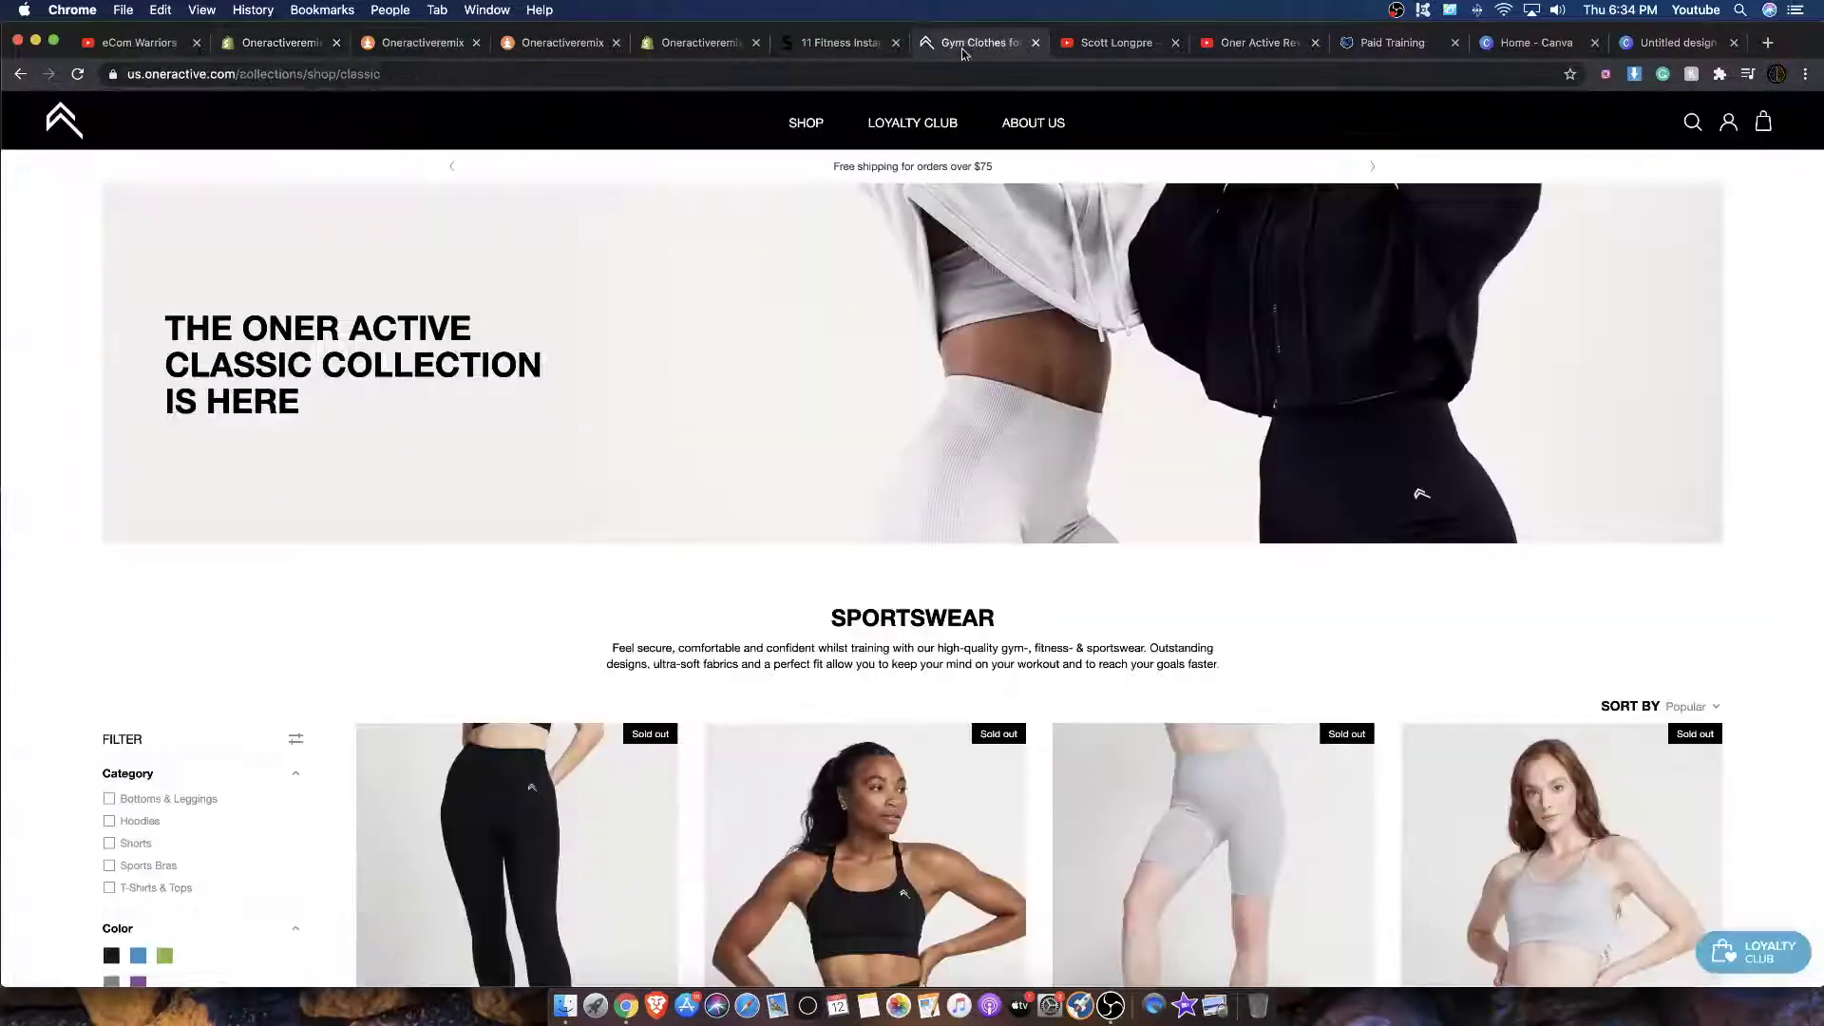
scroll(685, 326, down, 10)
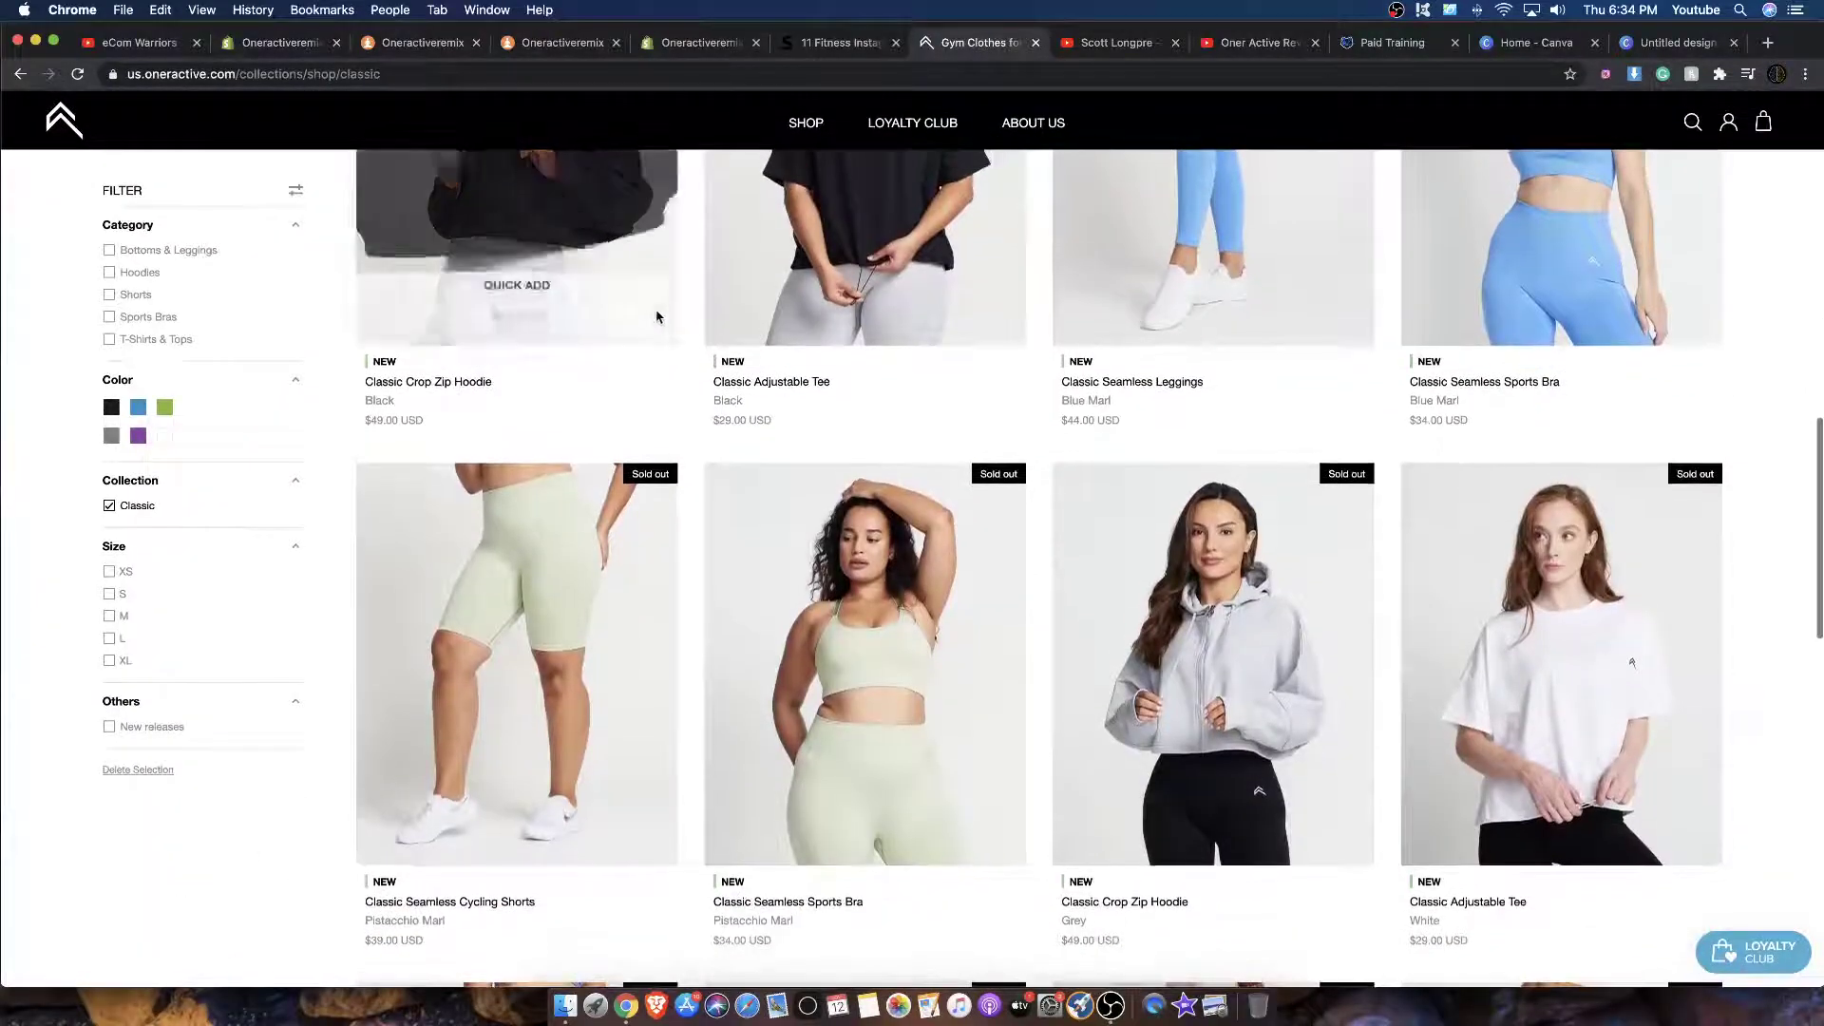
scroll(656, 319, down, 5)
scroll(654, 318, up, 15)
scroll(651, 313, down, 3)
scroll(651, 311, down, 10)
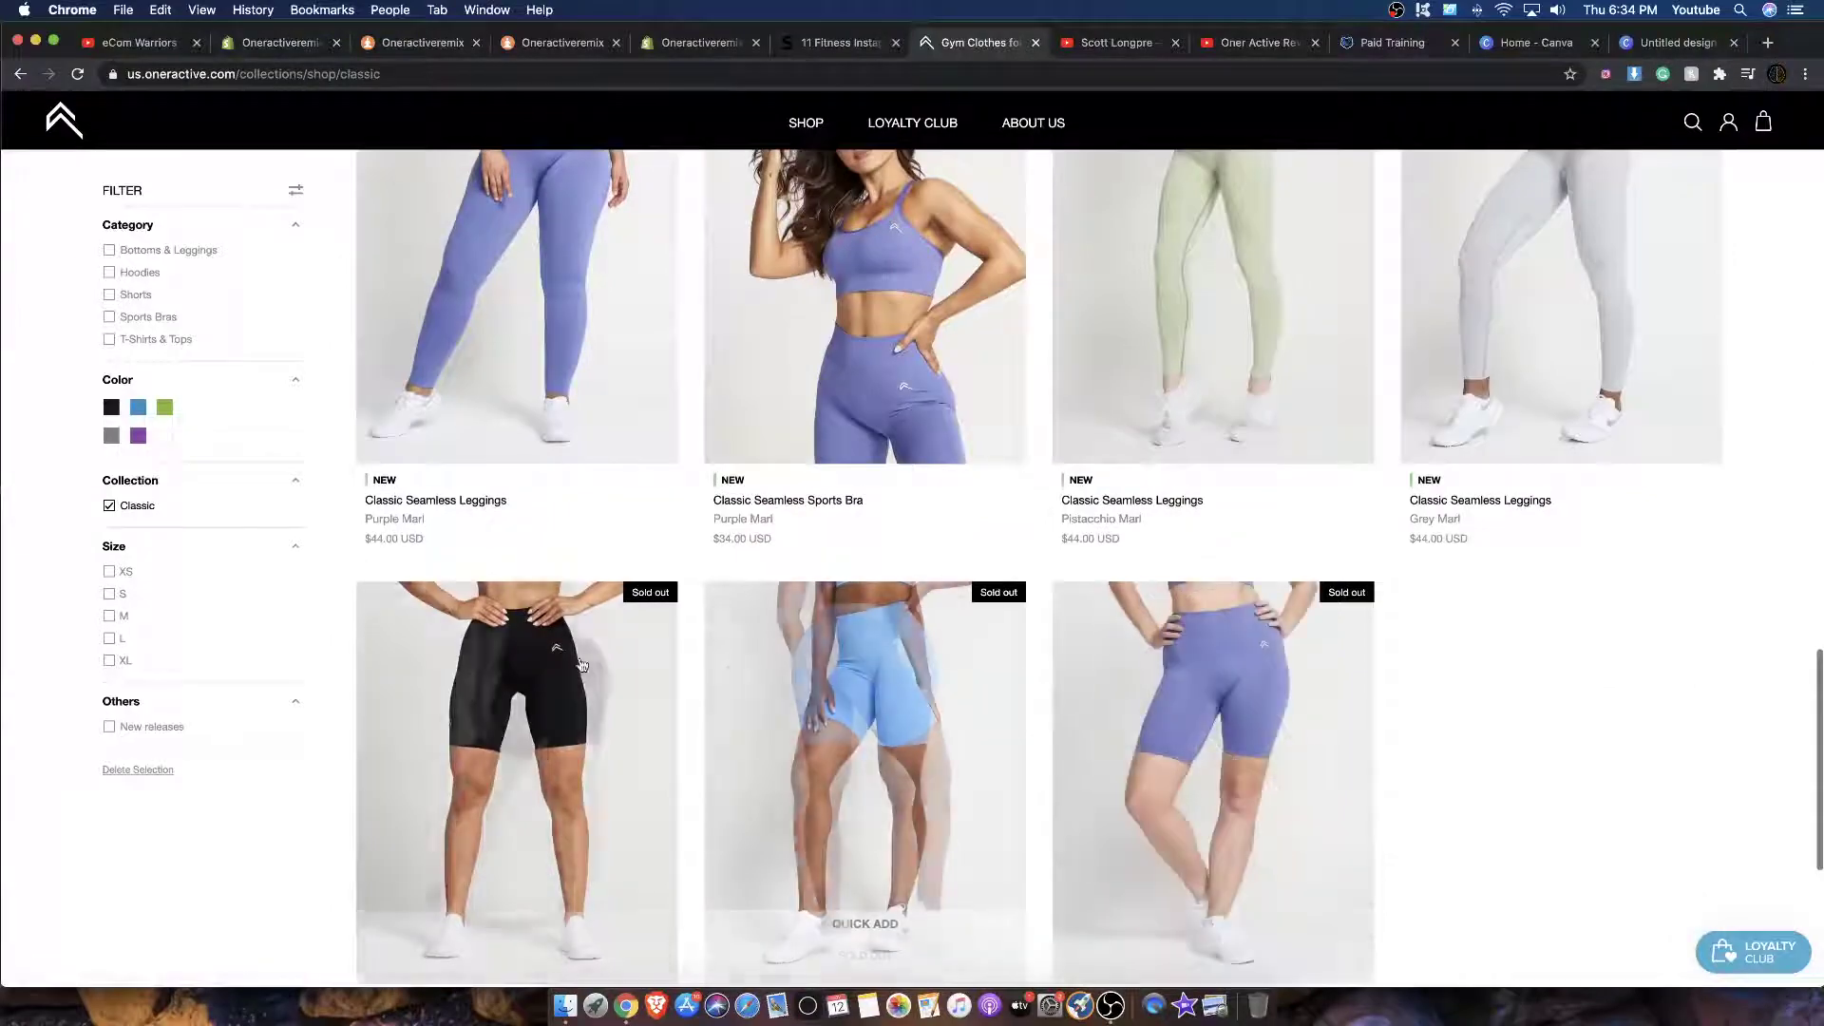
scroll(622, 668, up, 12)
scroll(556, 646, up, 10)
scroll(514, 760, down, 10)
scroll(496, 553, down, 10)
scroll(494, 556, up, 6)
scroll(493, 560, down, 1)
scroll(532, 684, up, 10)
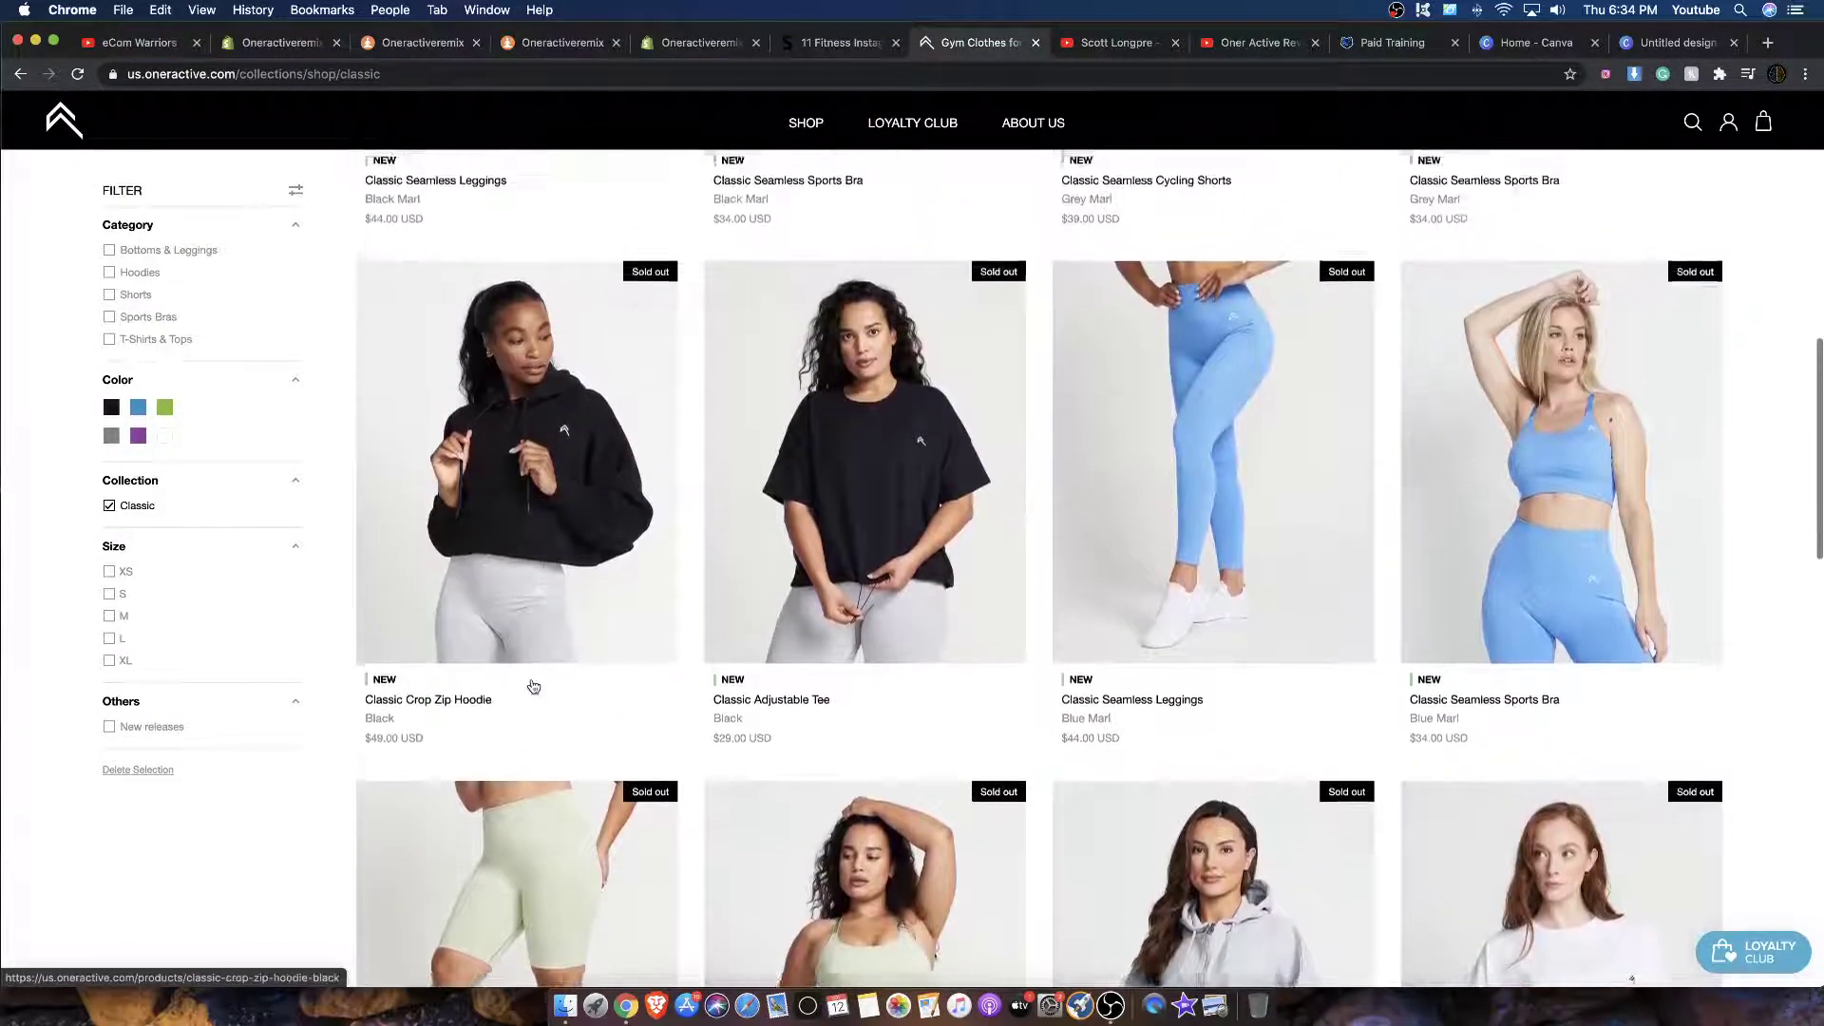
scroll(532, 684, down, 8)
scroll(568, 312, down, 6)
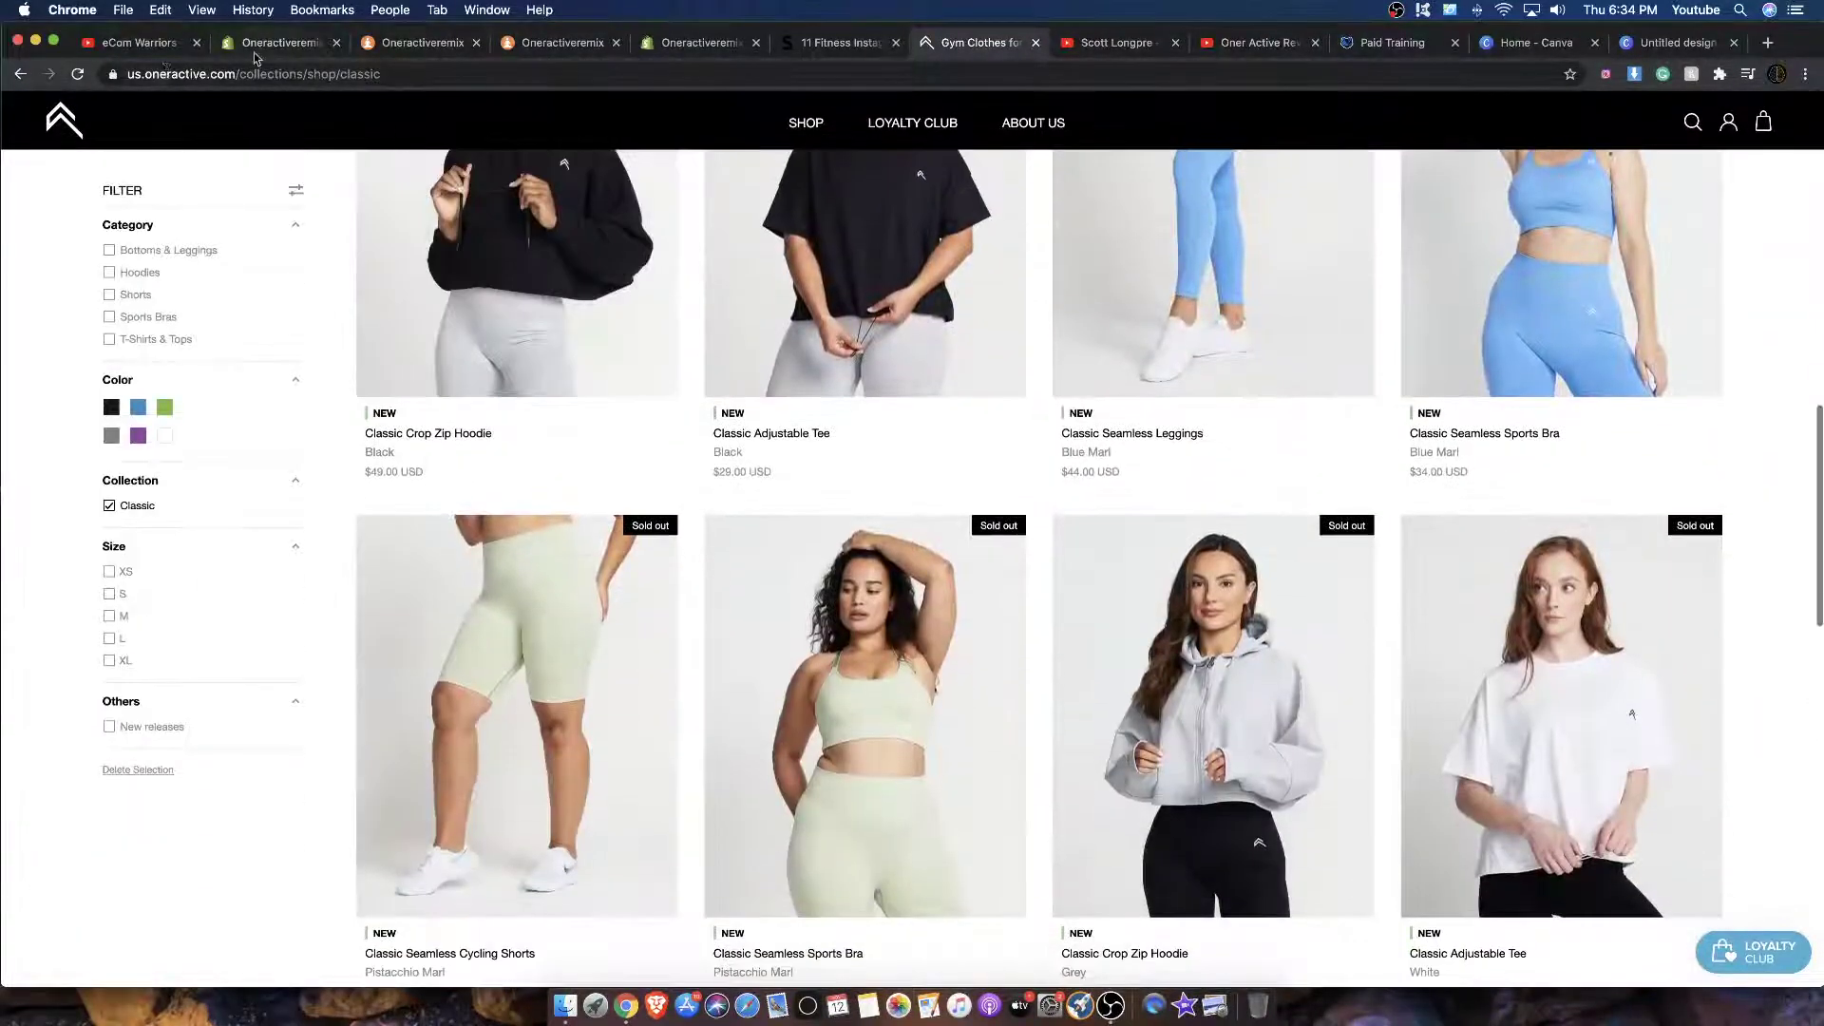
Step: Return to the theme editor, open the TOPS collection in the preview and examine its banner and product list
click(266, 42)
scroll(743, 437, up, 15)
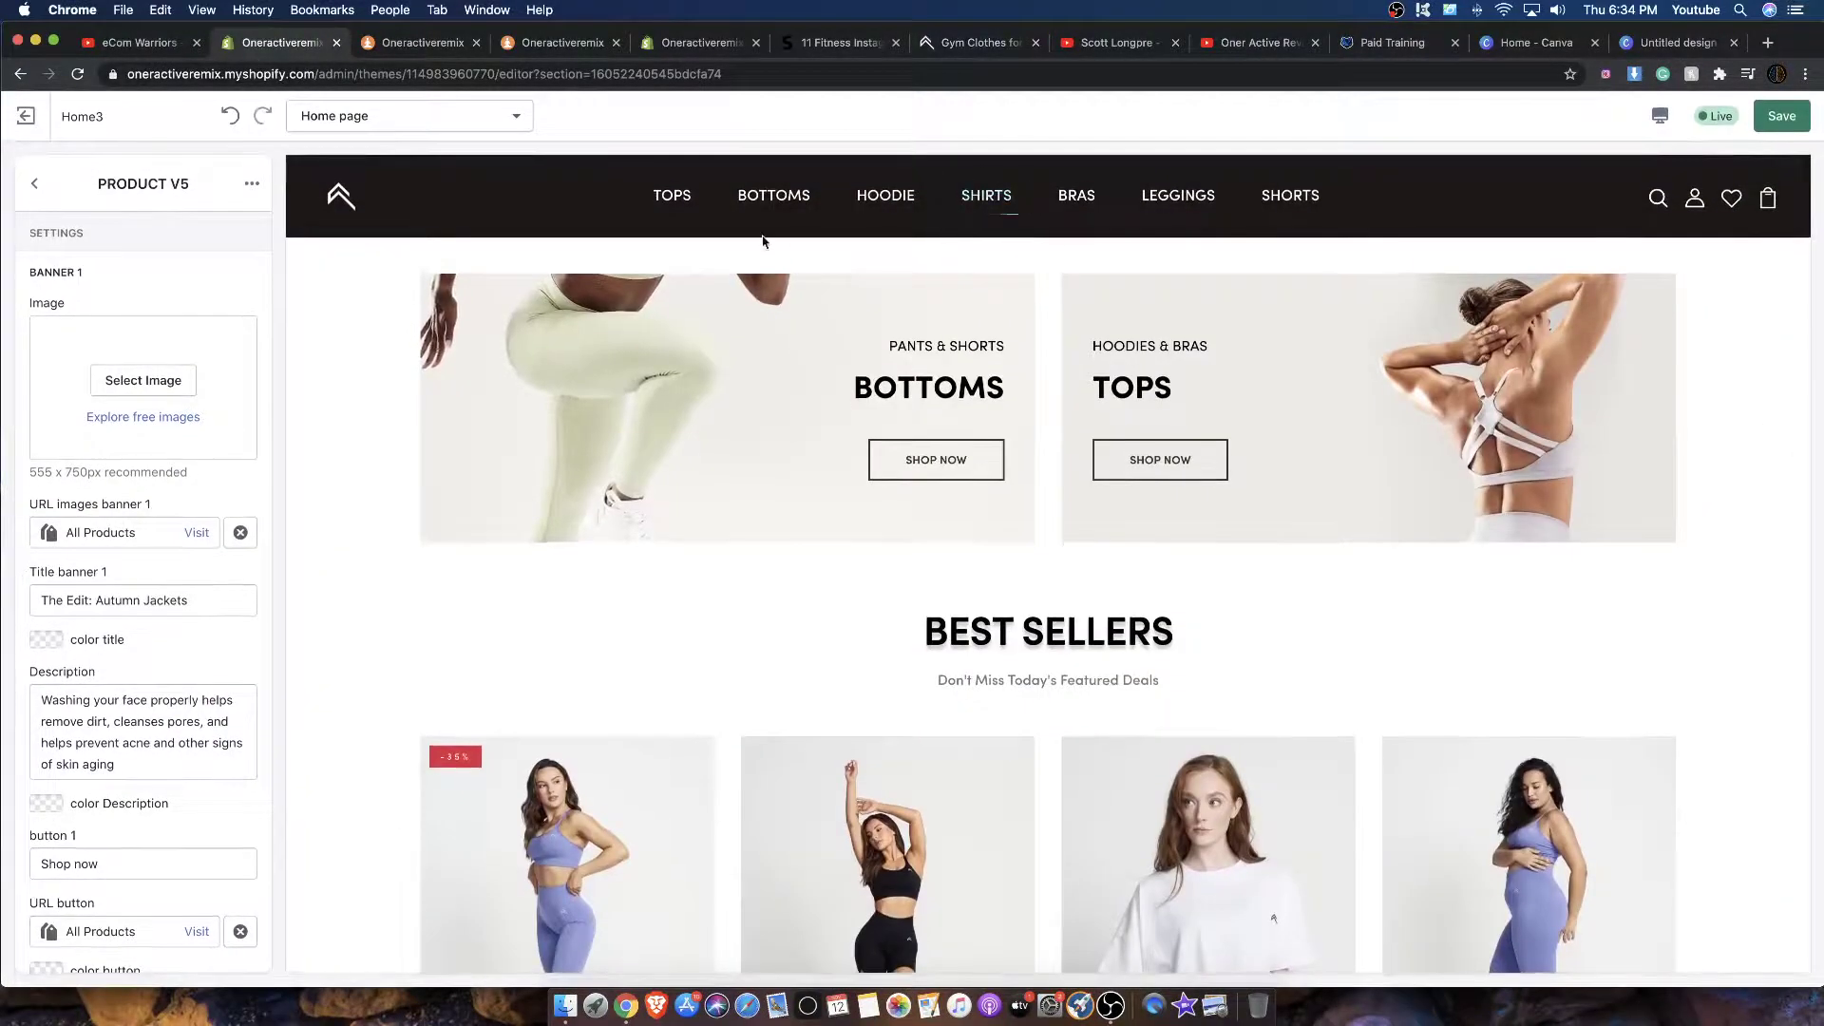
mouse_move(751, 221)
click(664, 202)
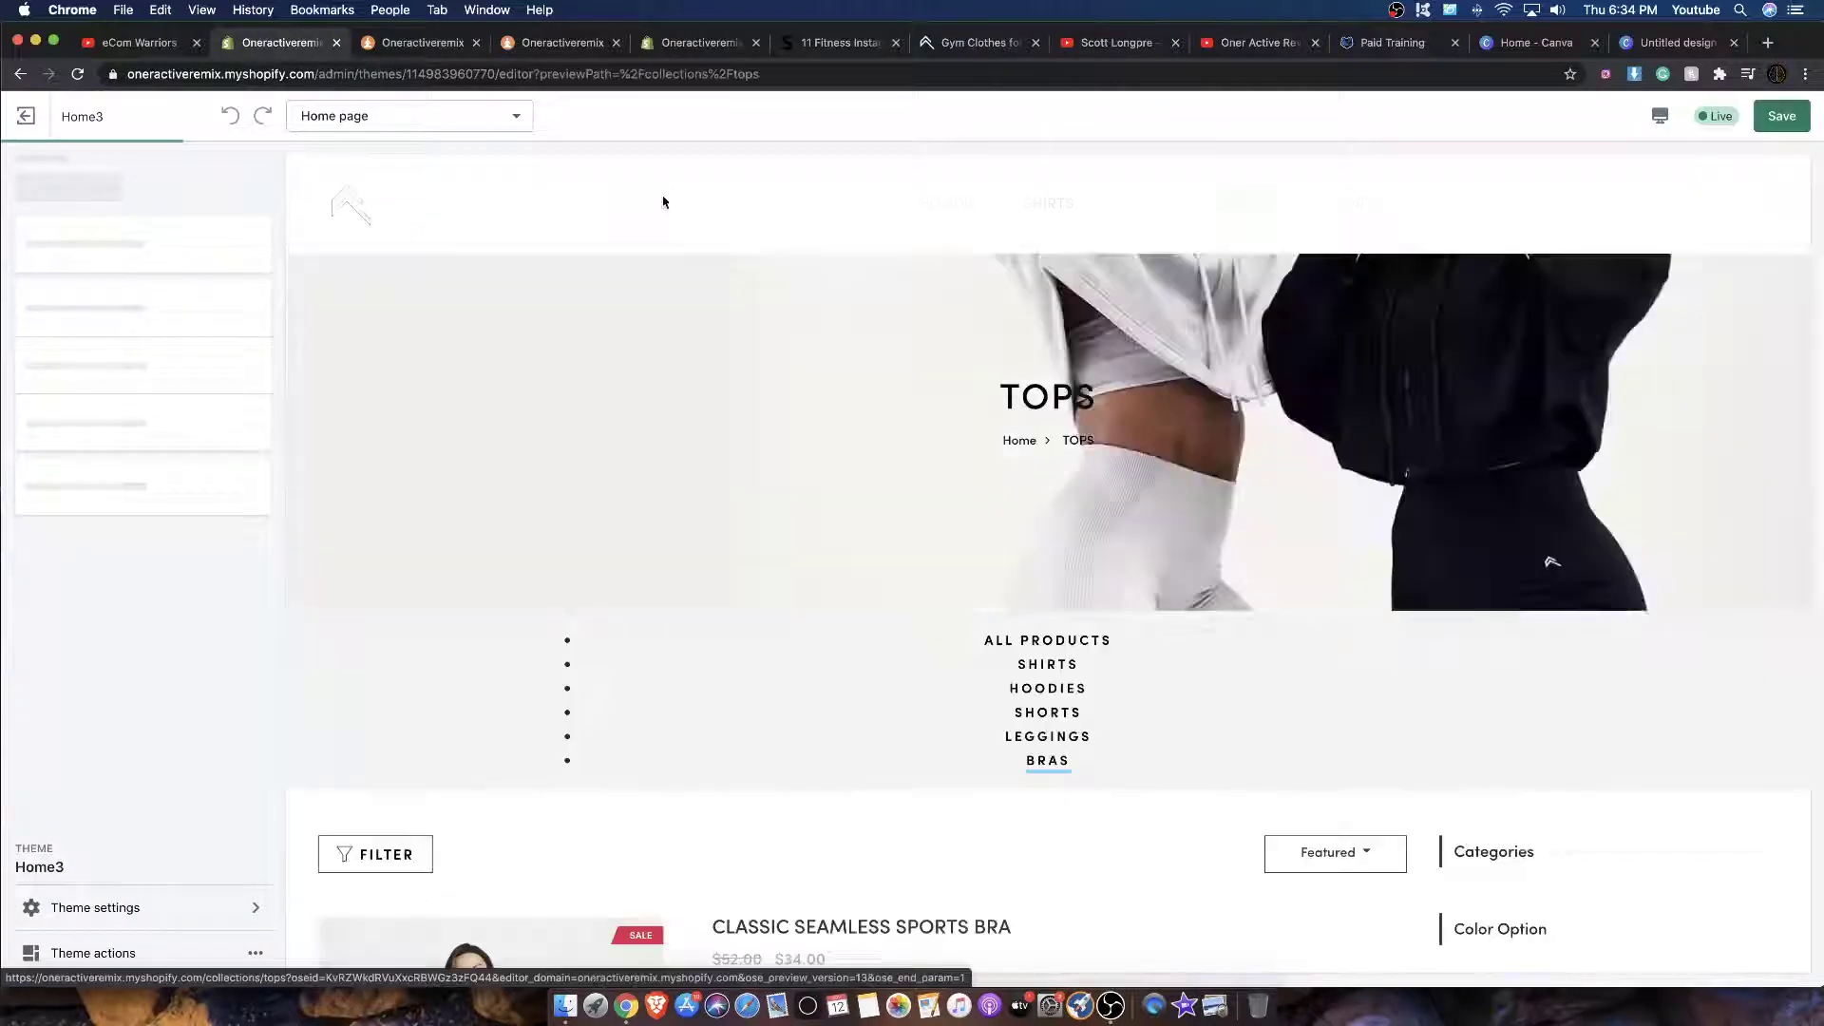
scroll(665, 228, down, 5)
scroll(627, 285, down, 5)
scroll(624, 323, up, 3)
scroll(871, 423, down, 5)
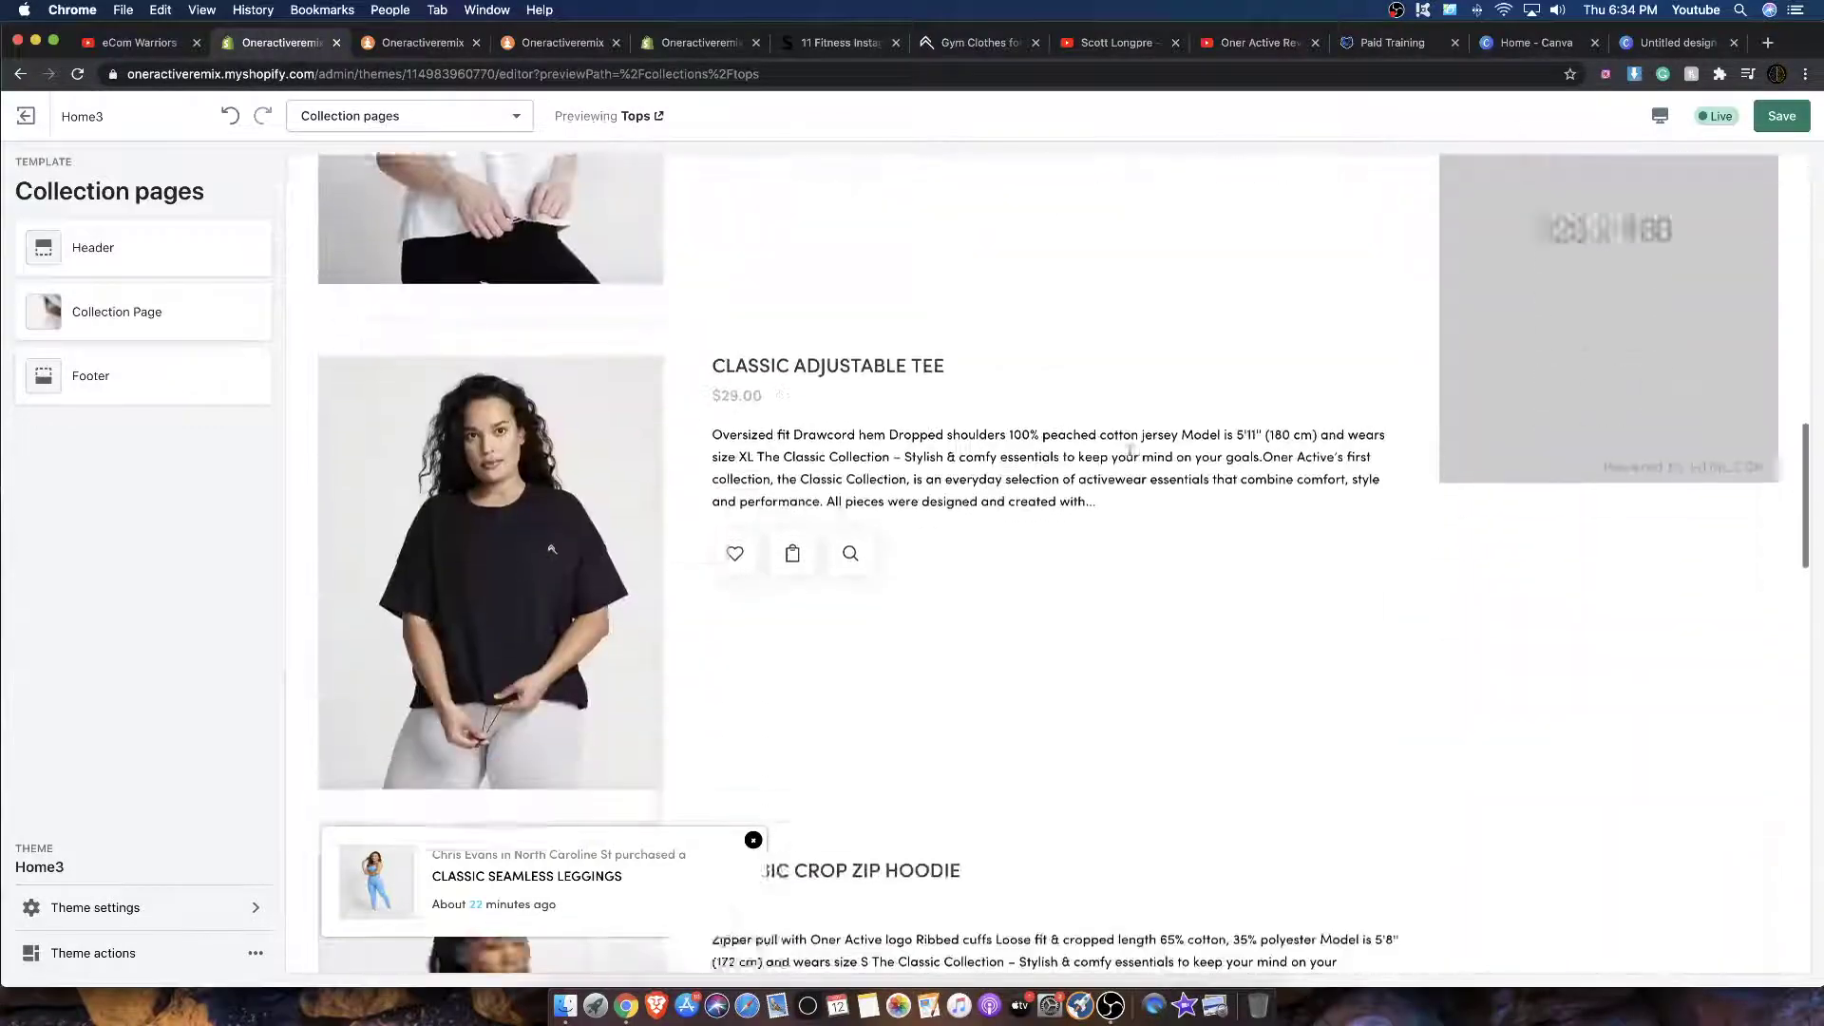
scroll(1150, 388, up, 10)
scroll(1149, 387, down, 15)
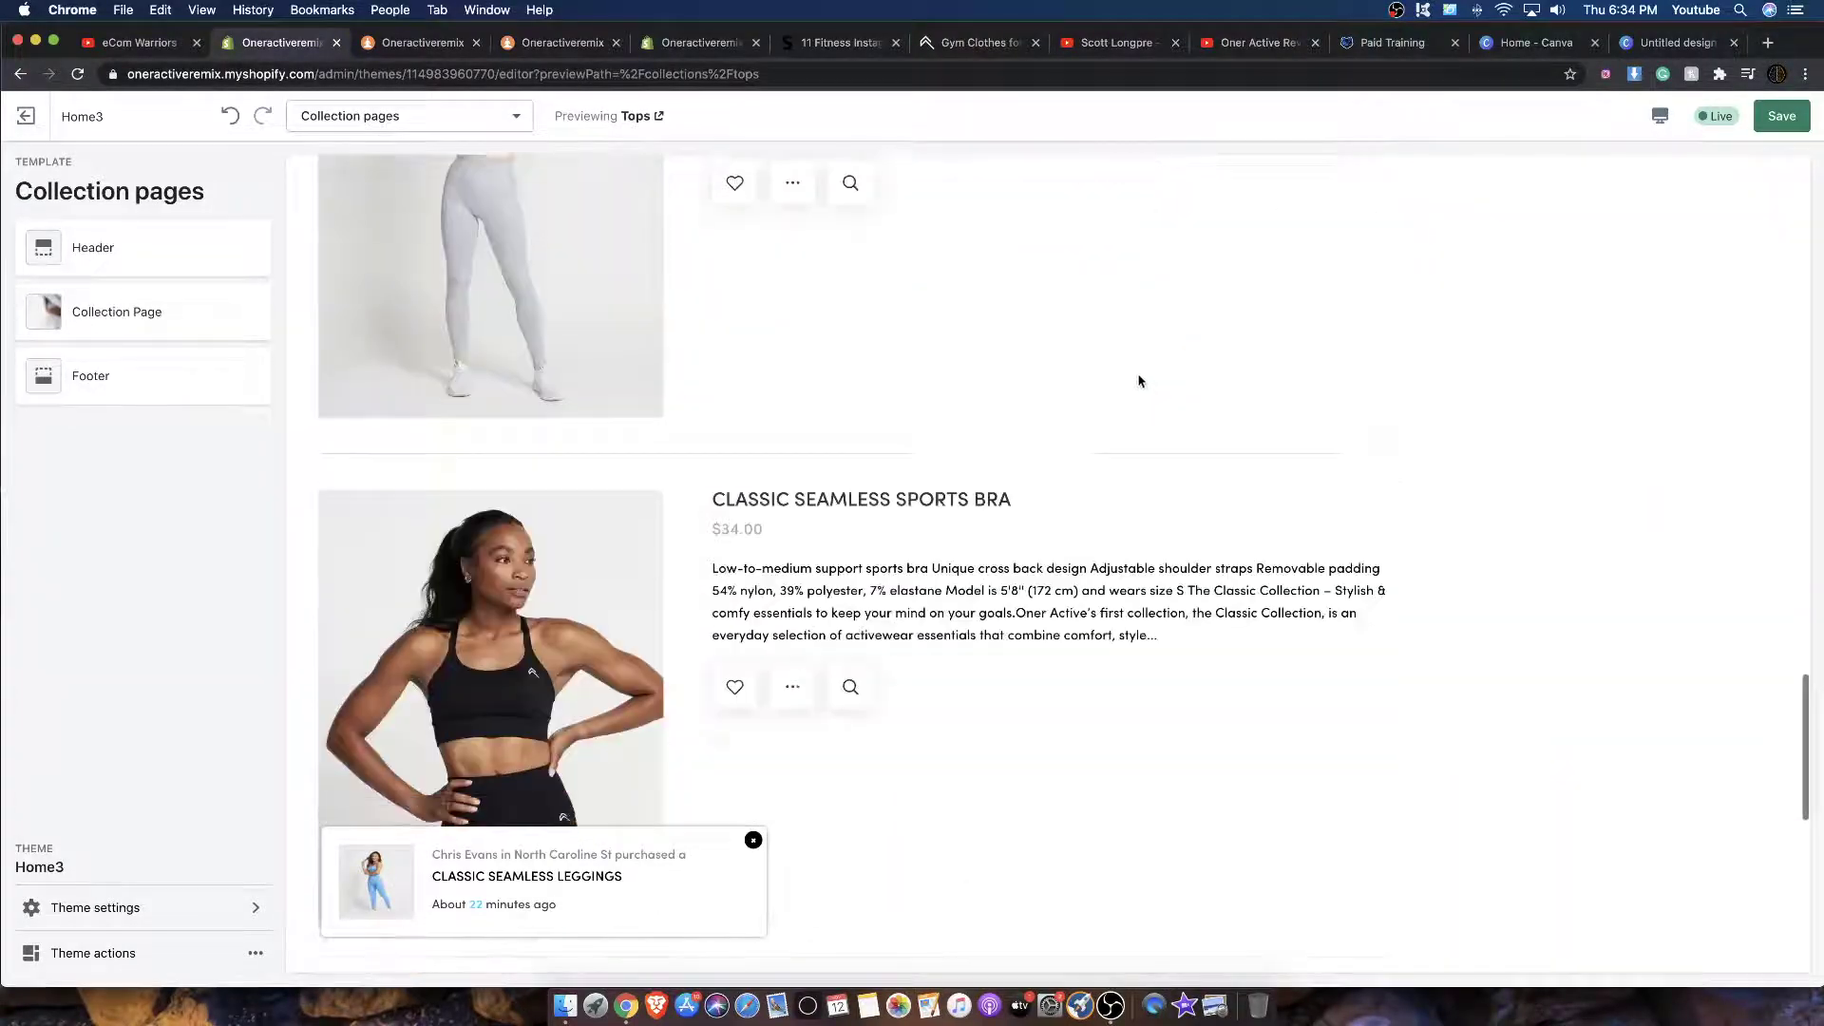
scroll(1102, 361, up, 5)
scroll(1102, 361, up, 10)
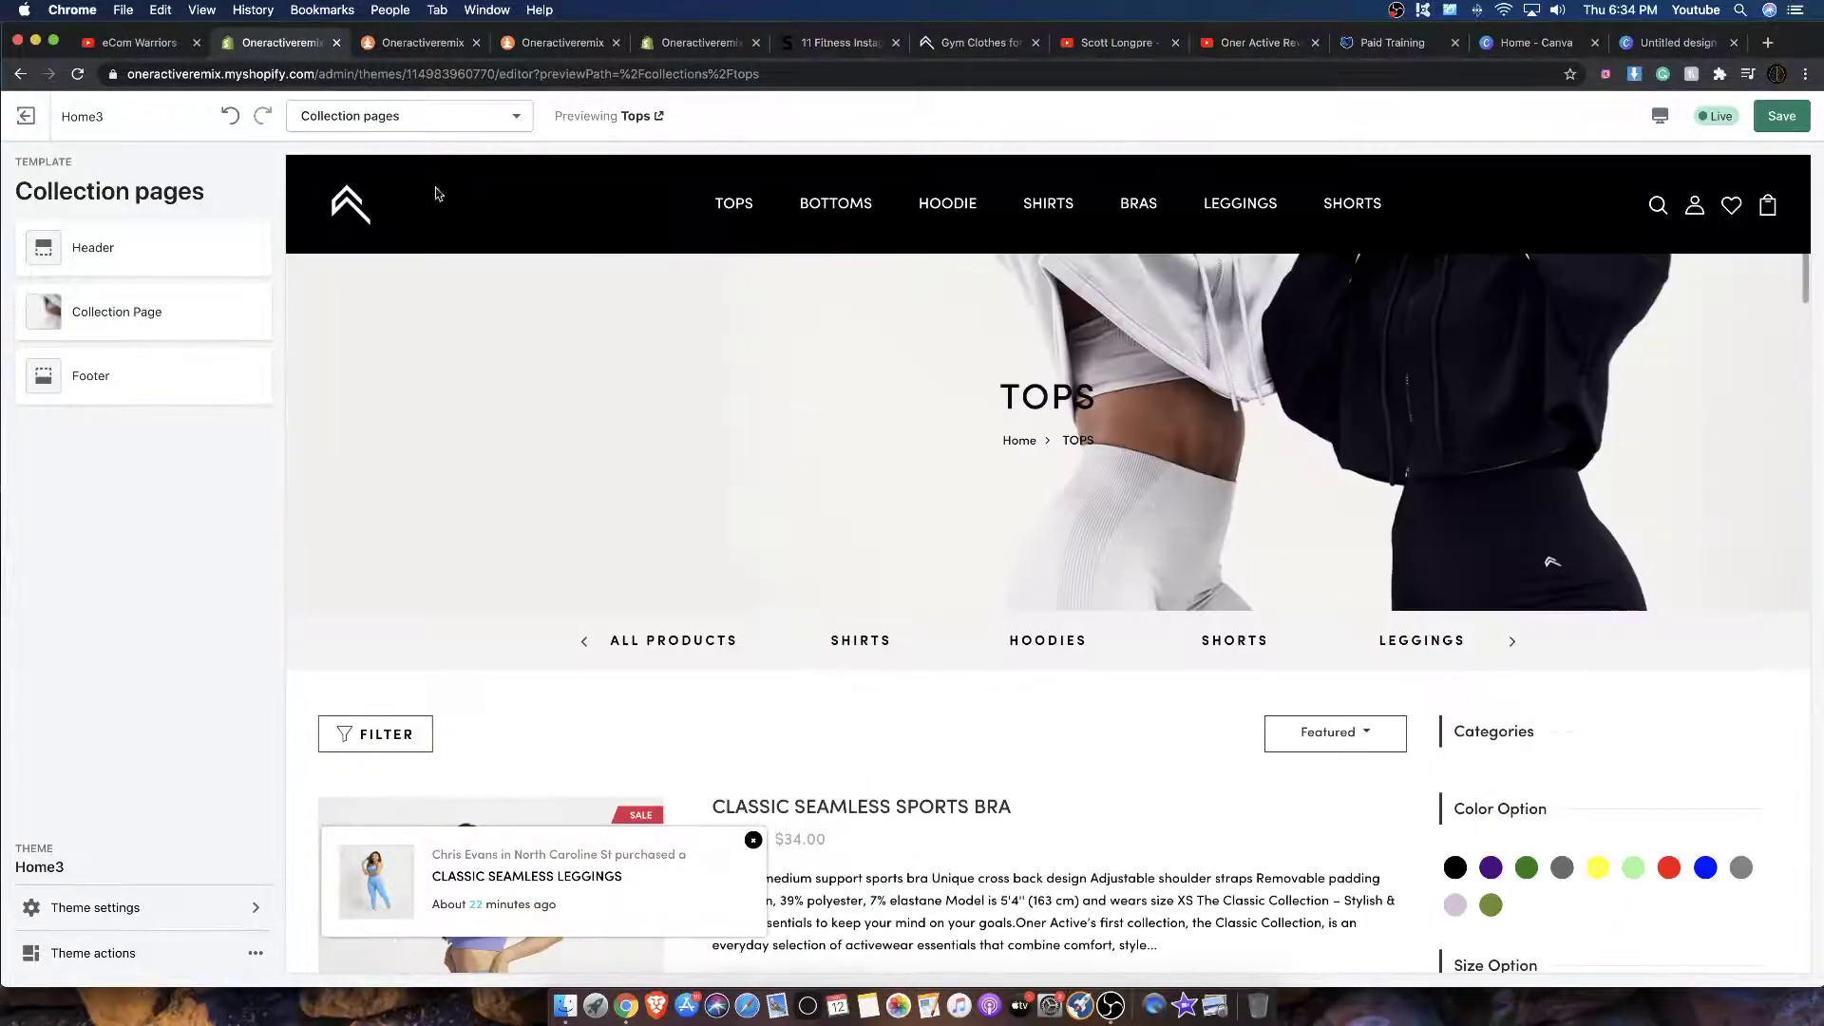
Step: Go back to the home page, save the theme changes and review the page down to the new product sections
click(376, 208)
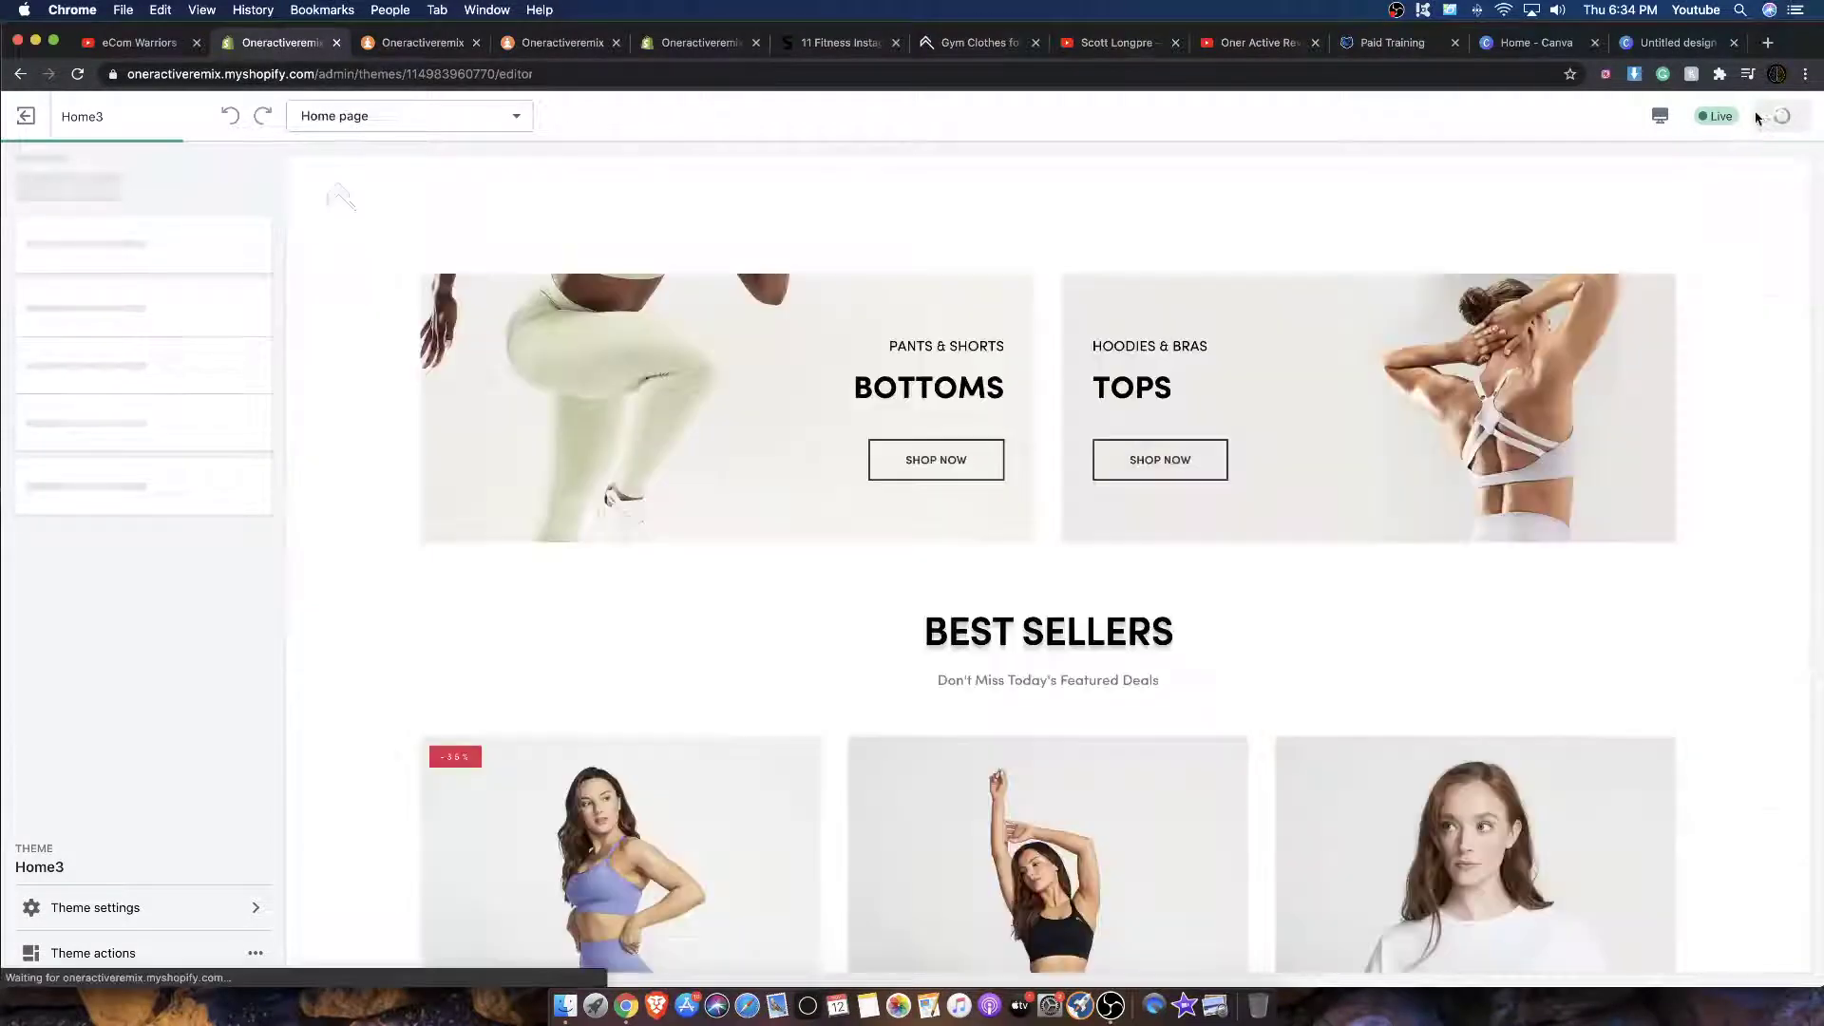
scroll(1348, 269, down, 10)
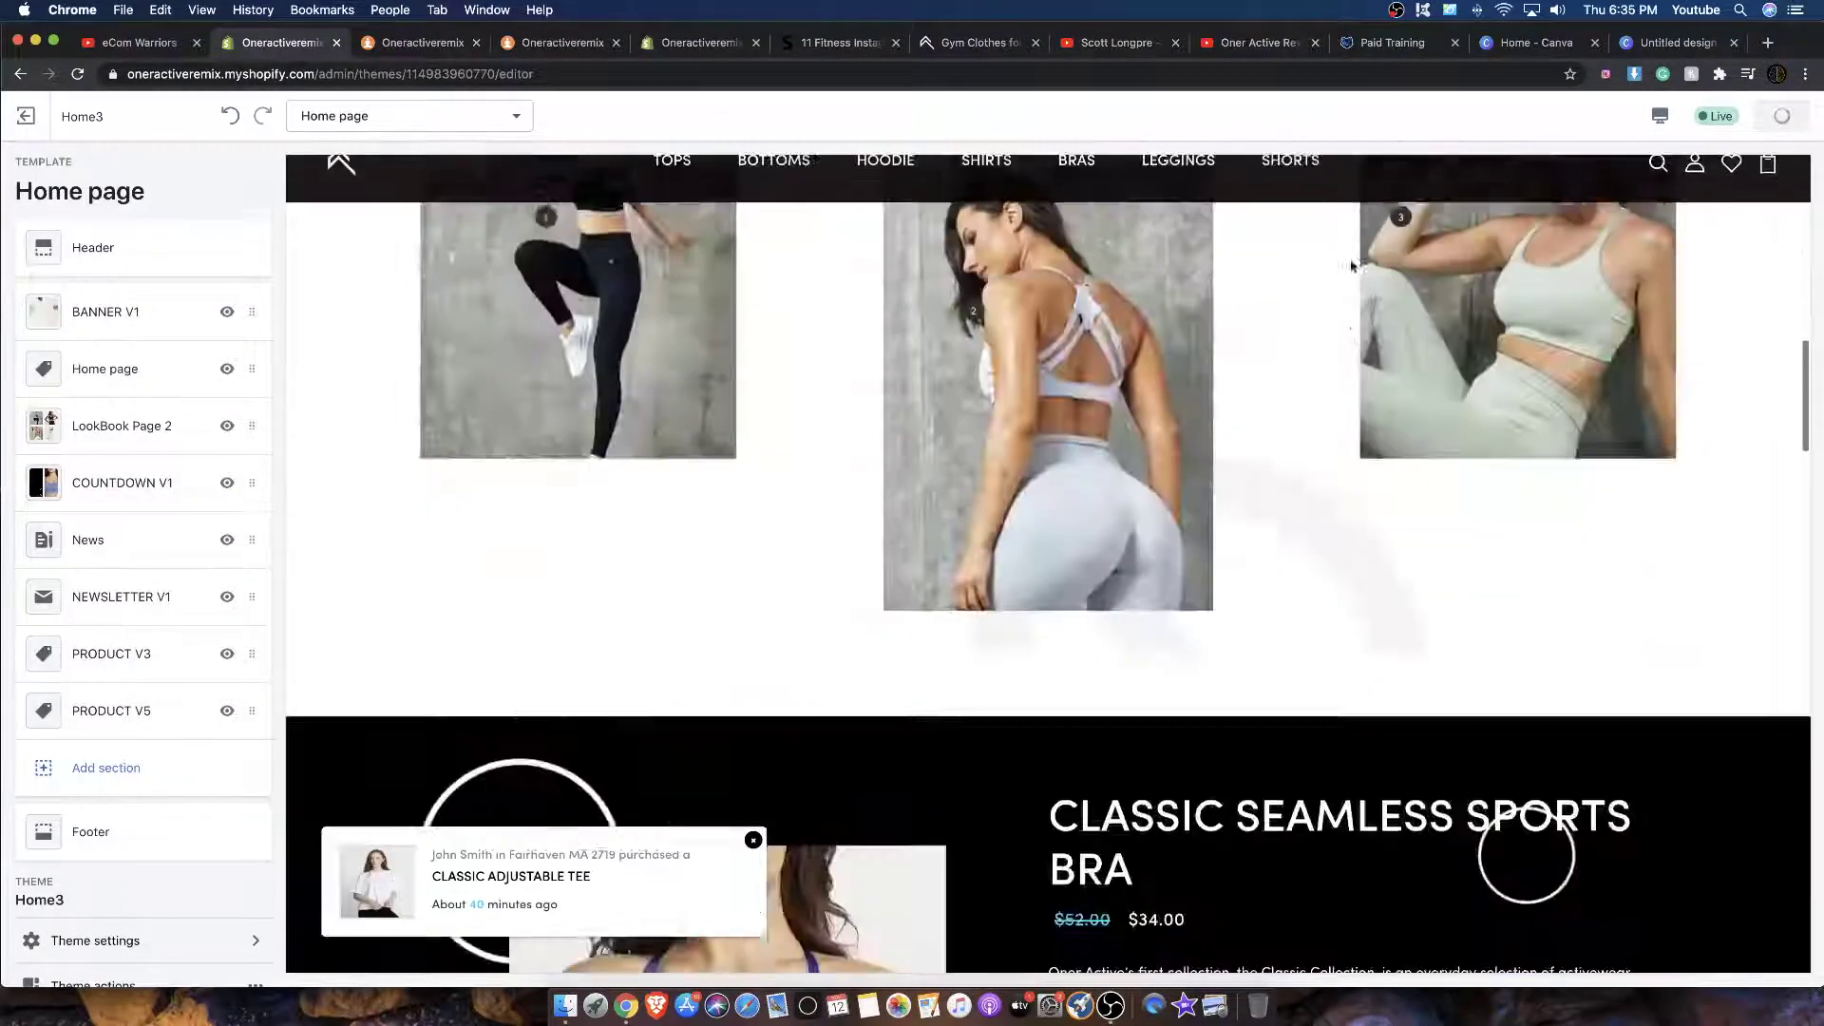
scroll(1372, 217, down, 4)
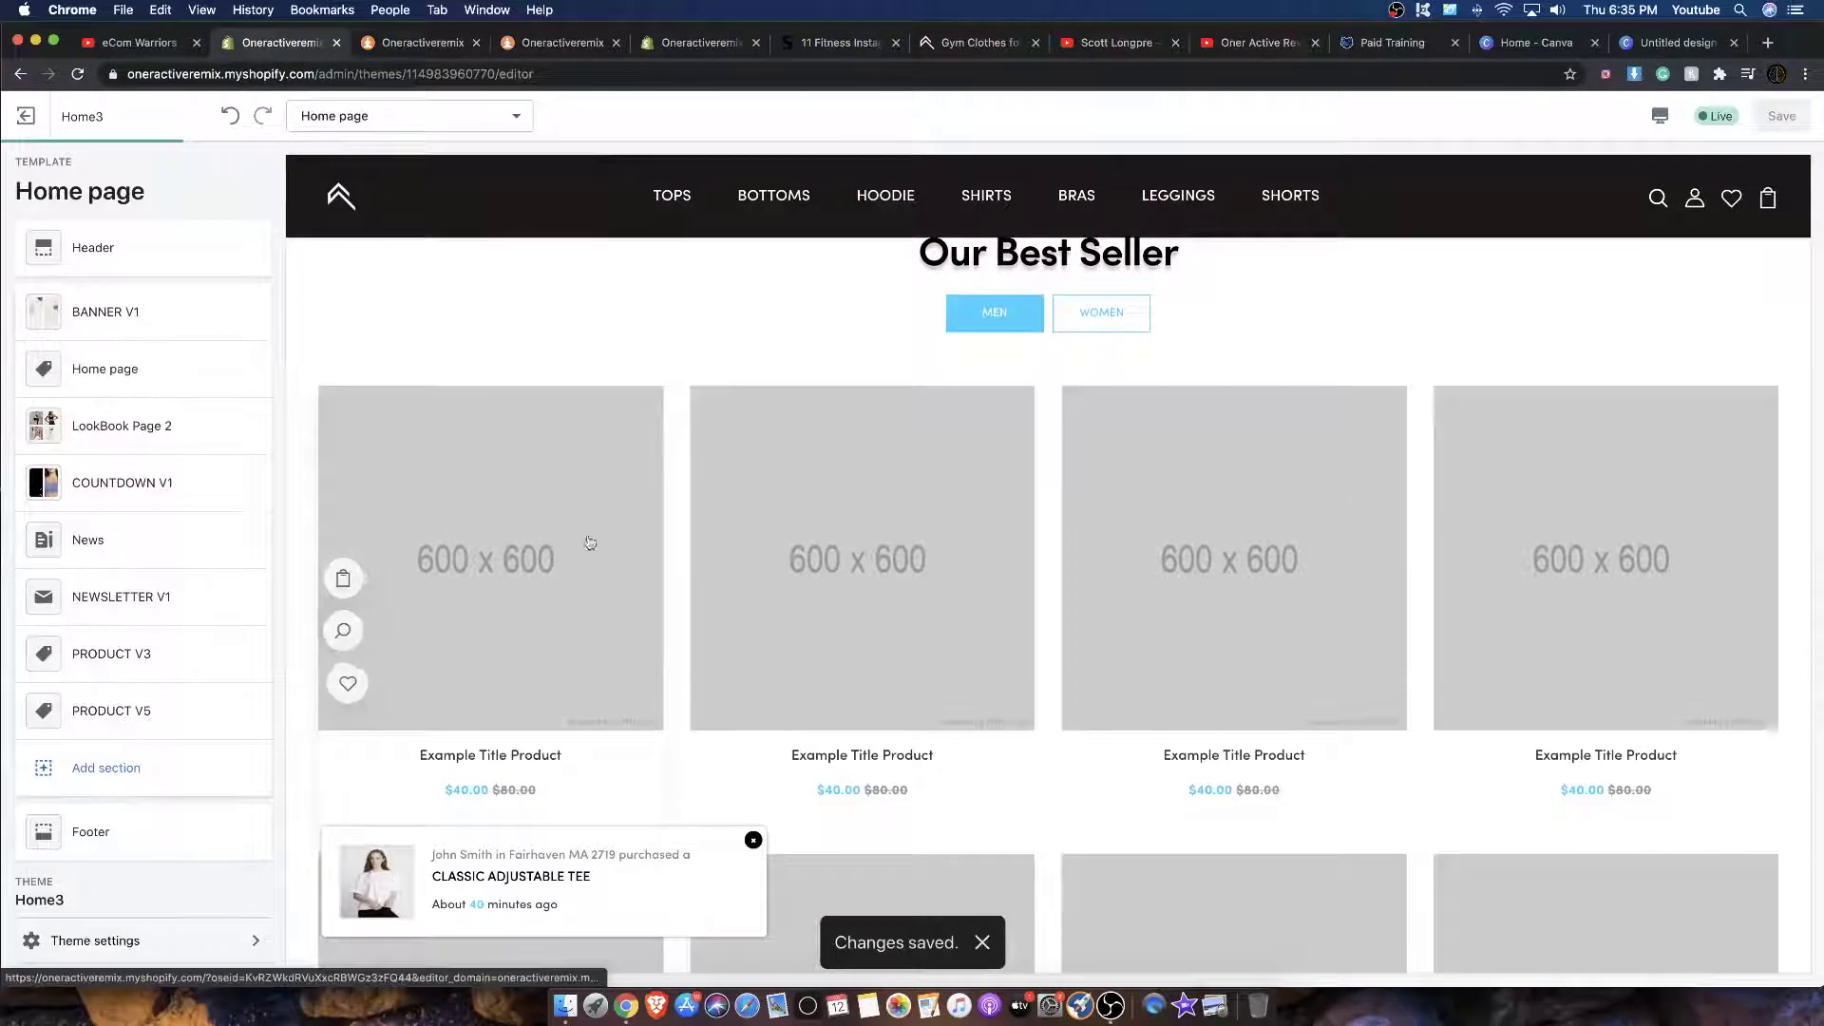
scroll(507, 570, down, 5)
Step: Title the first tab of the PRODUCT V3 section SHIRTS and assign the SHIRTS collection to it
click(112, 655)
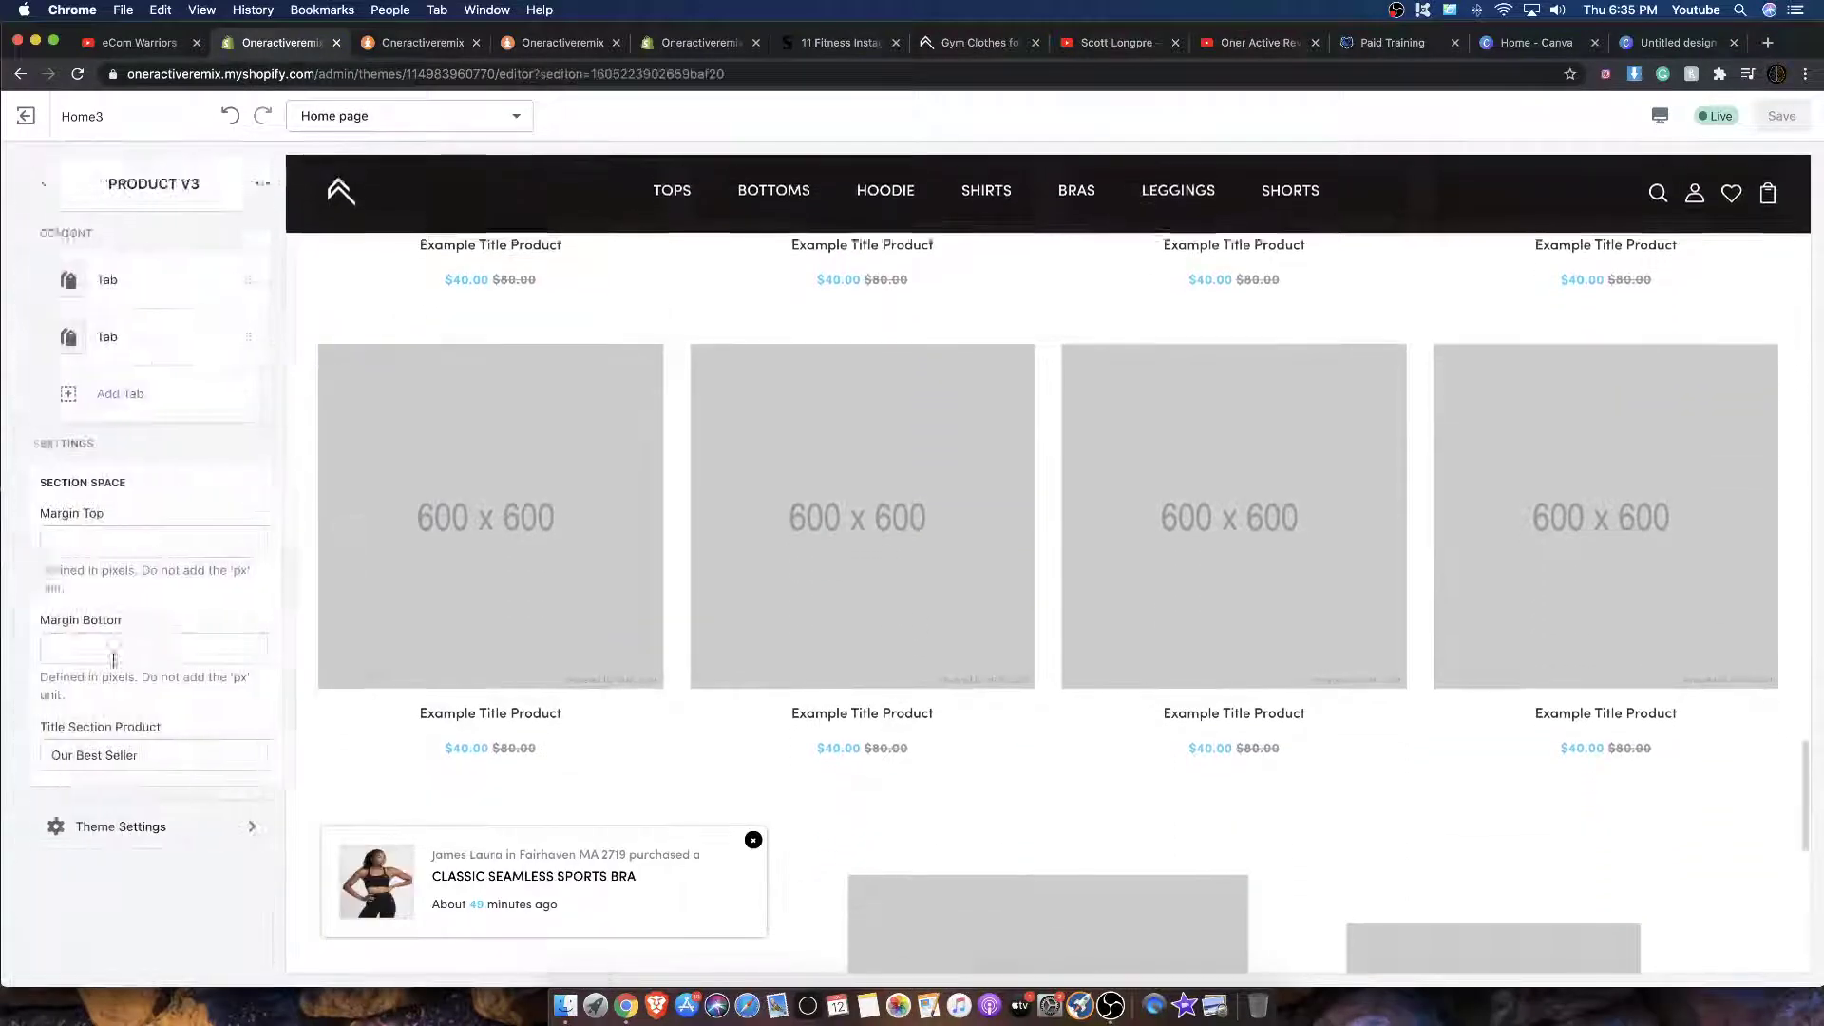
scroll(770, 436, up, 10)
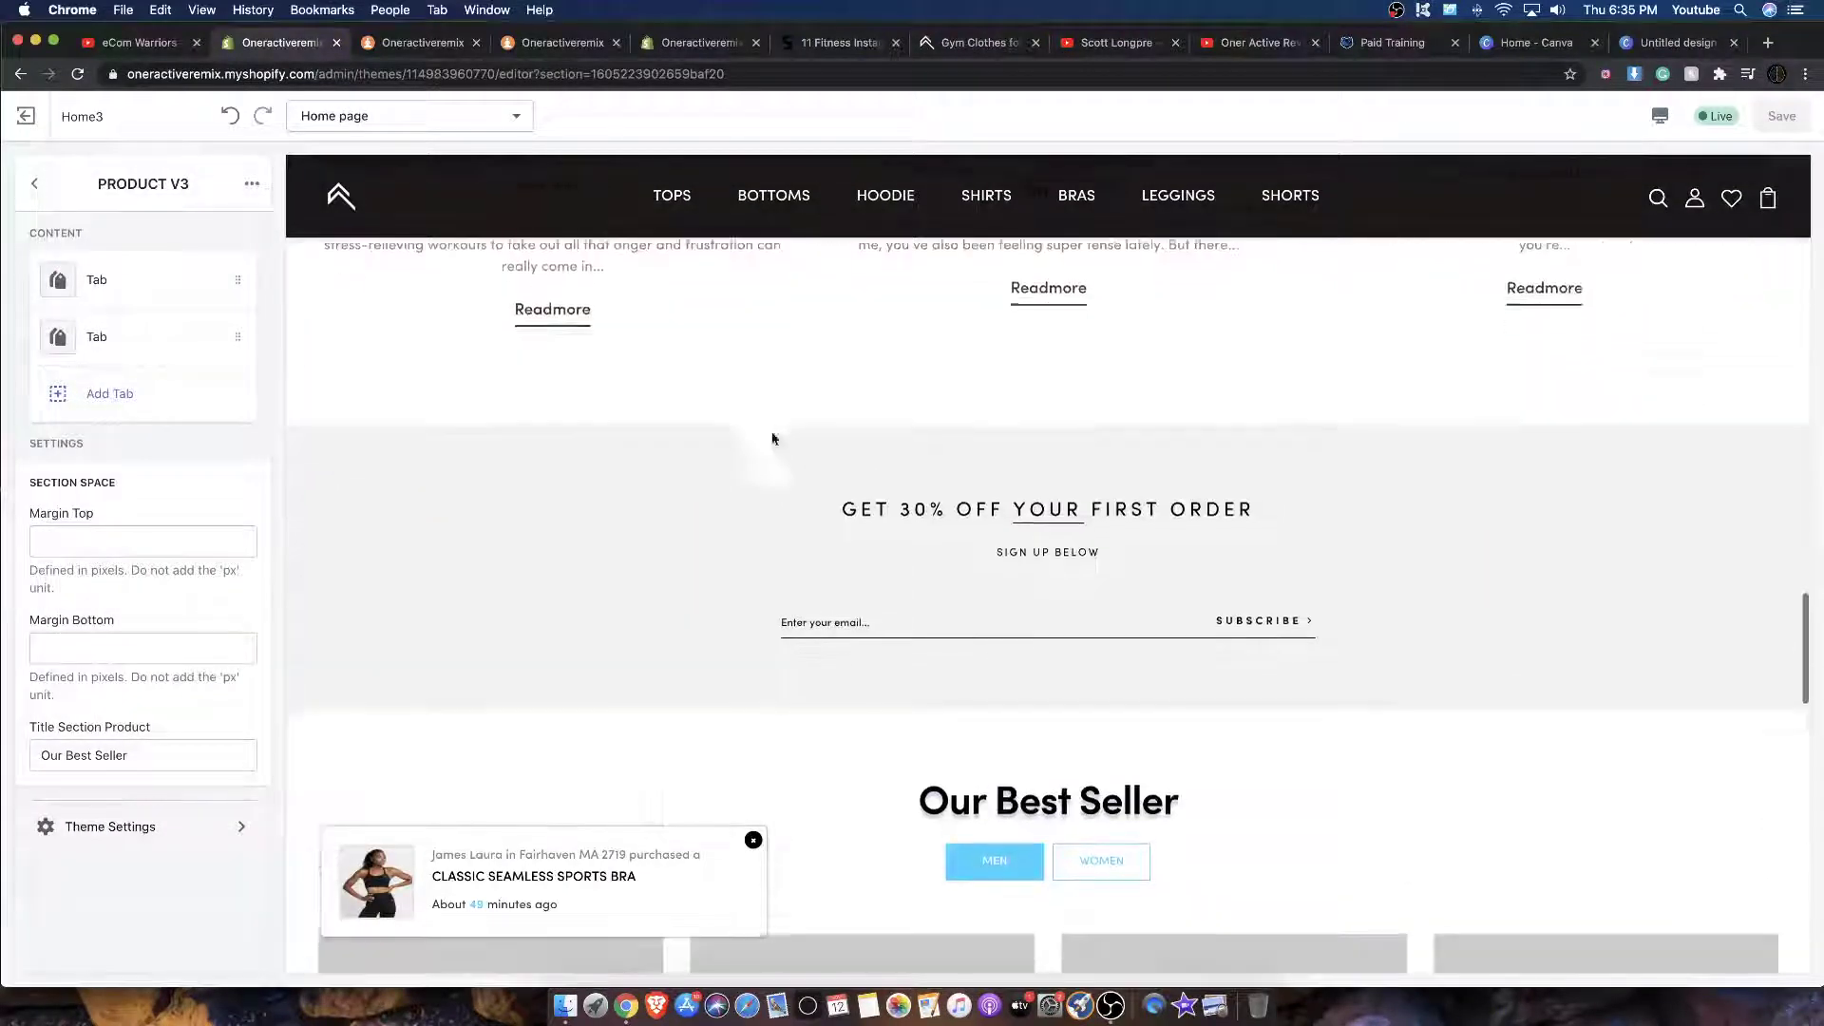
scroll(769, 432, down, 2)
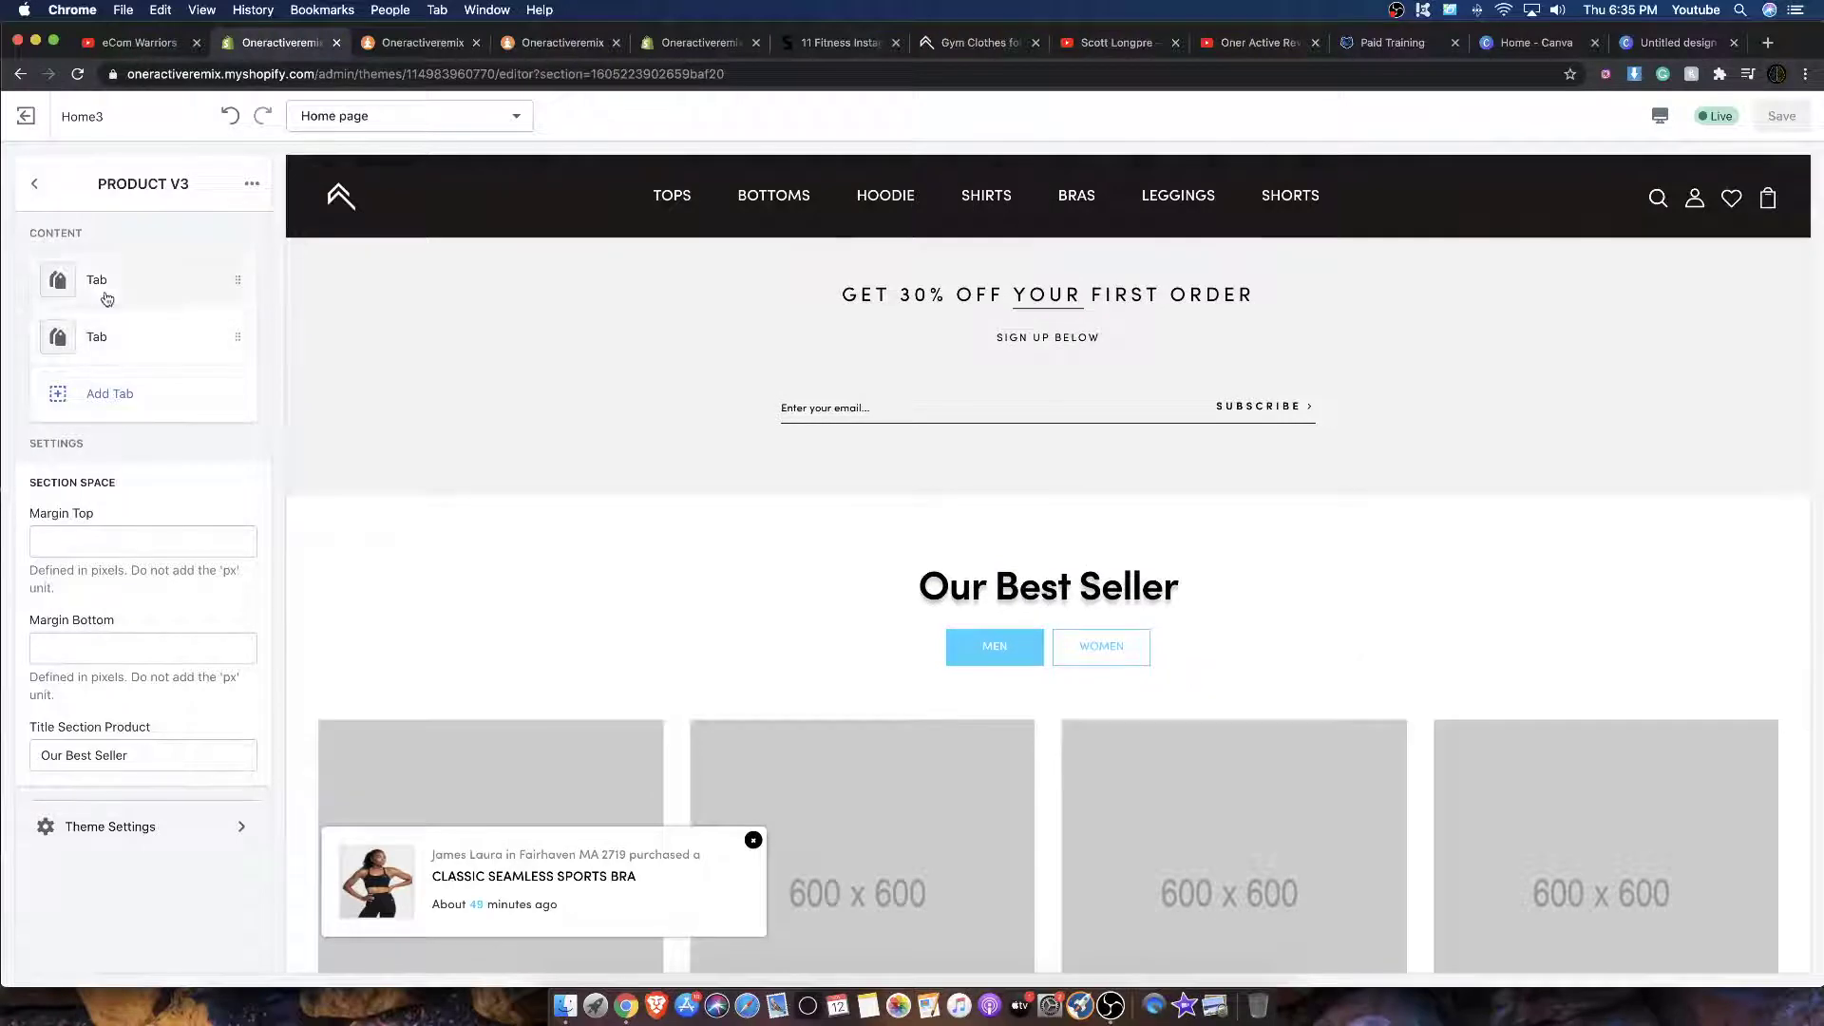
click(106, 300)
text(S)
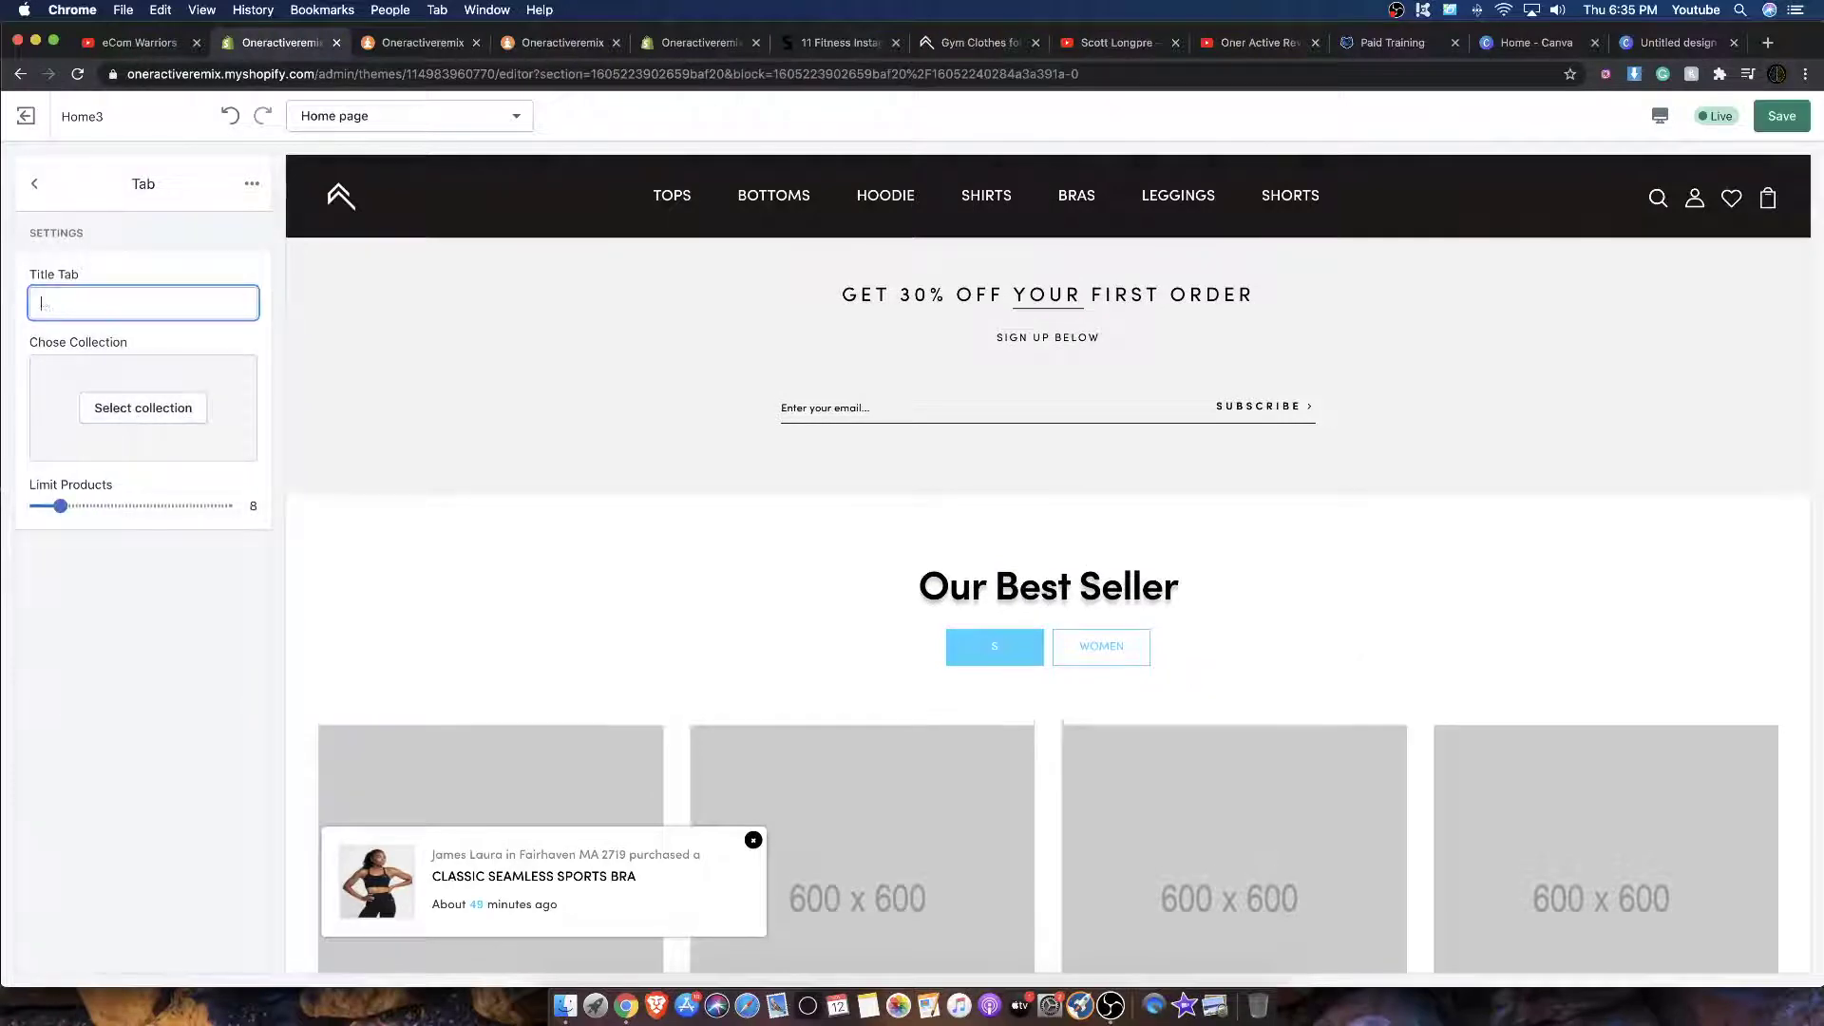
text(HIRTS)
click(136, 409)
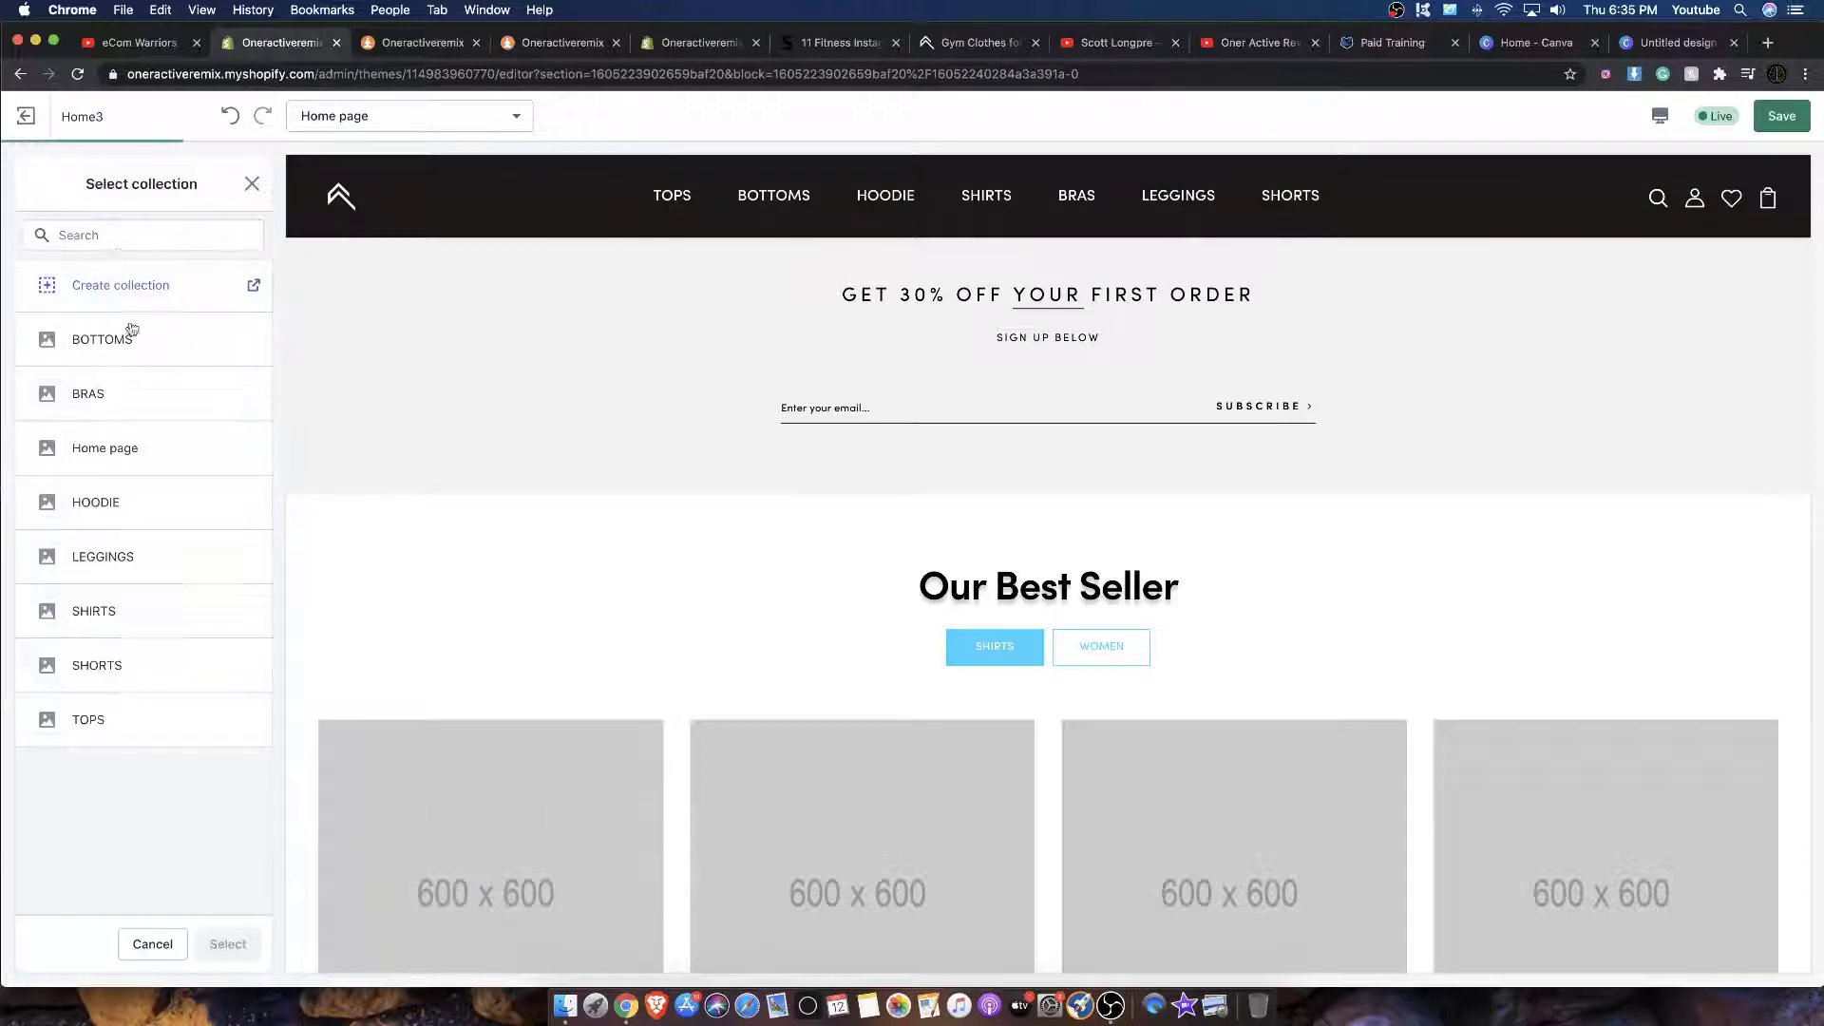
click(152, 667)
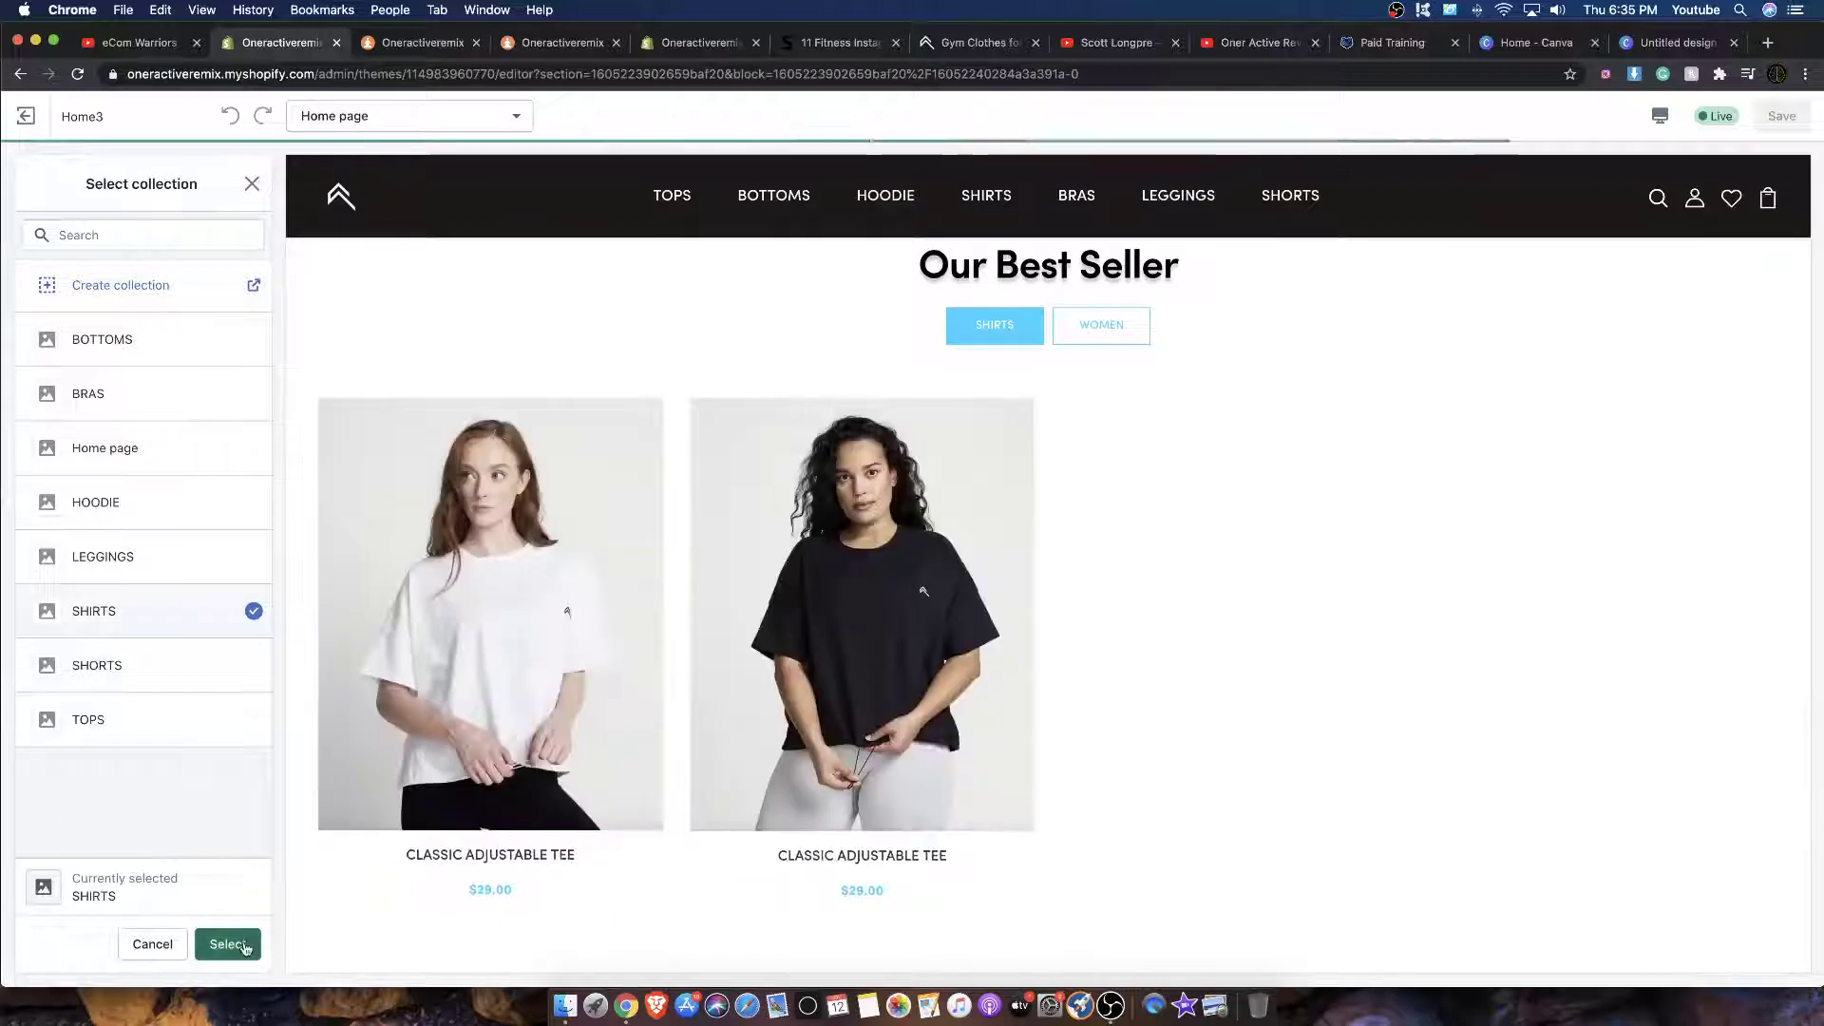
click(228, 945)
Step: Title the second tab of the PRODUCT V3 section BOTTOMS
click(34, 184)
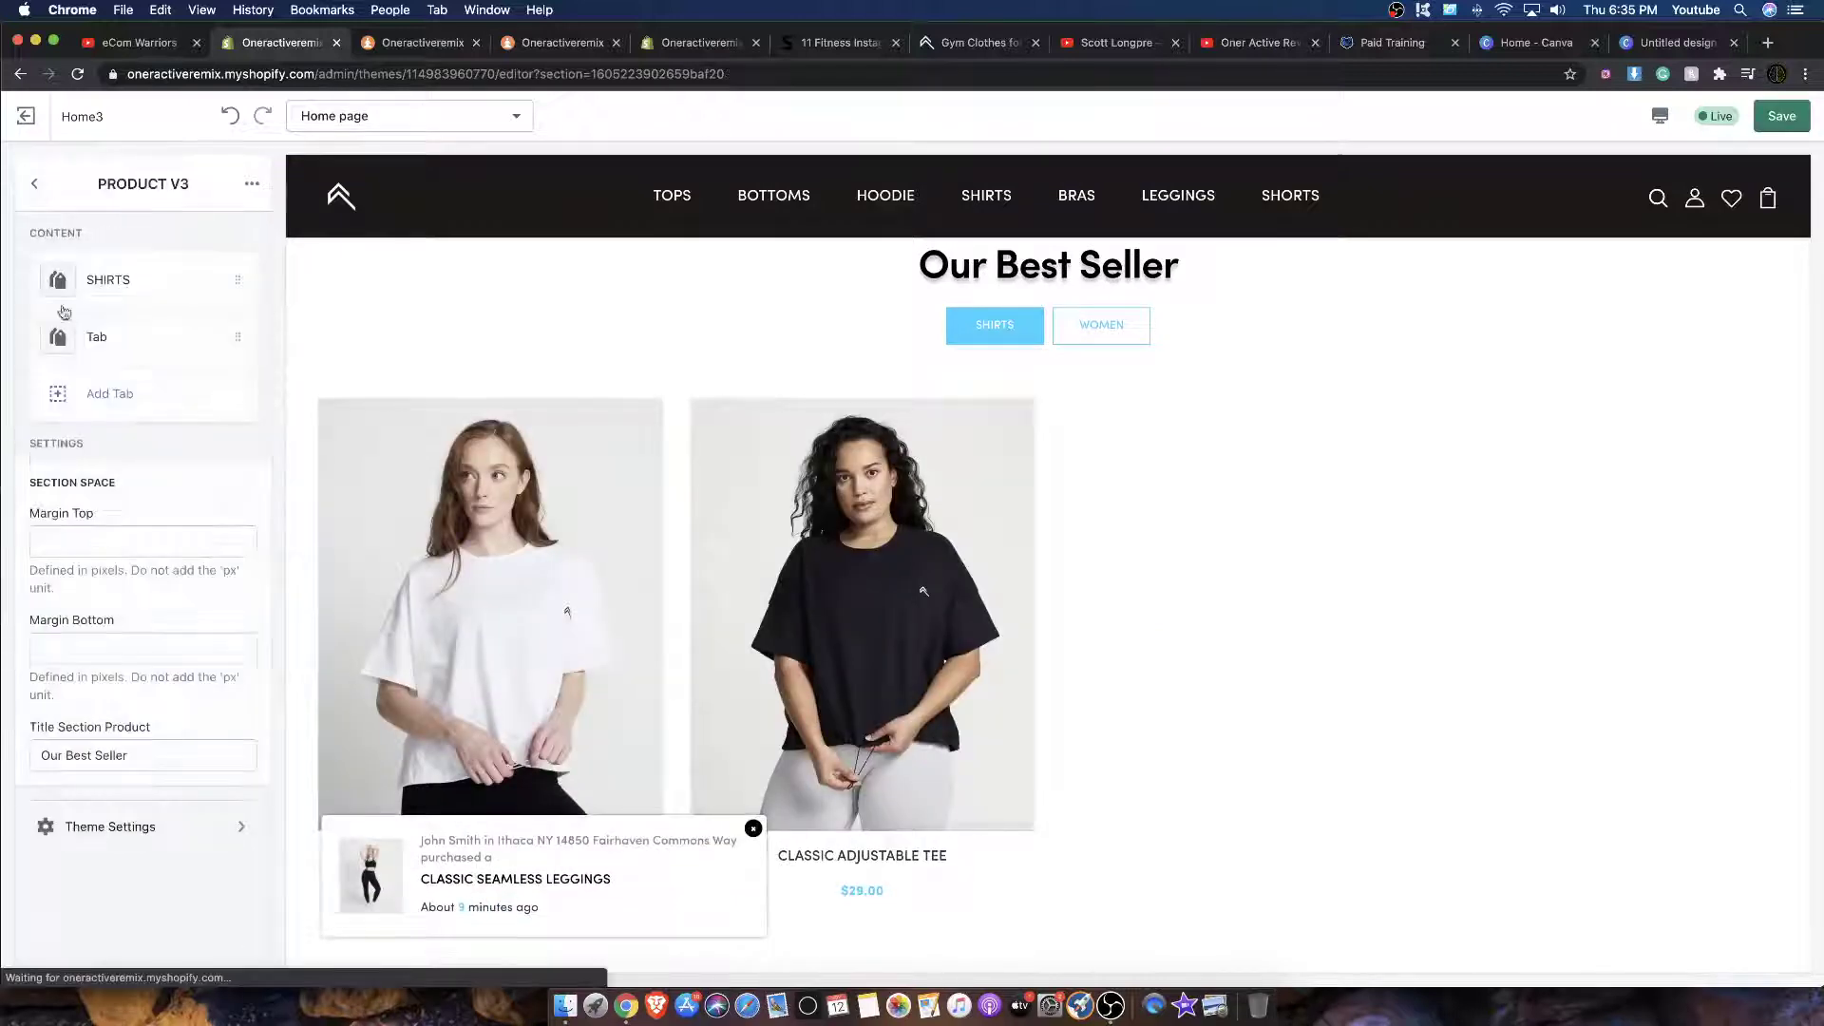
click(114, 337)
text(LEGGINGS)
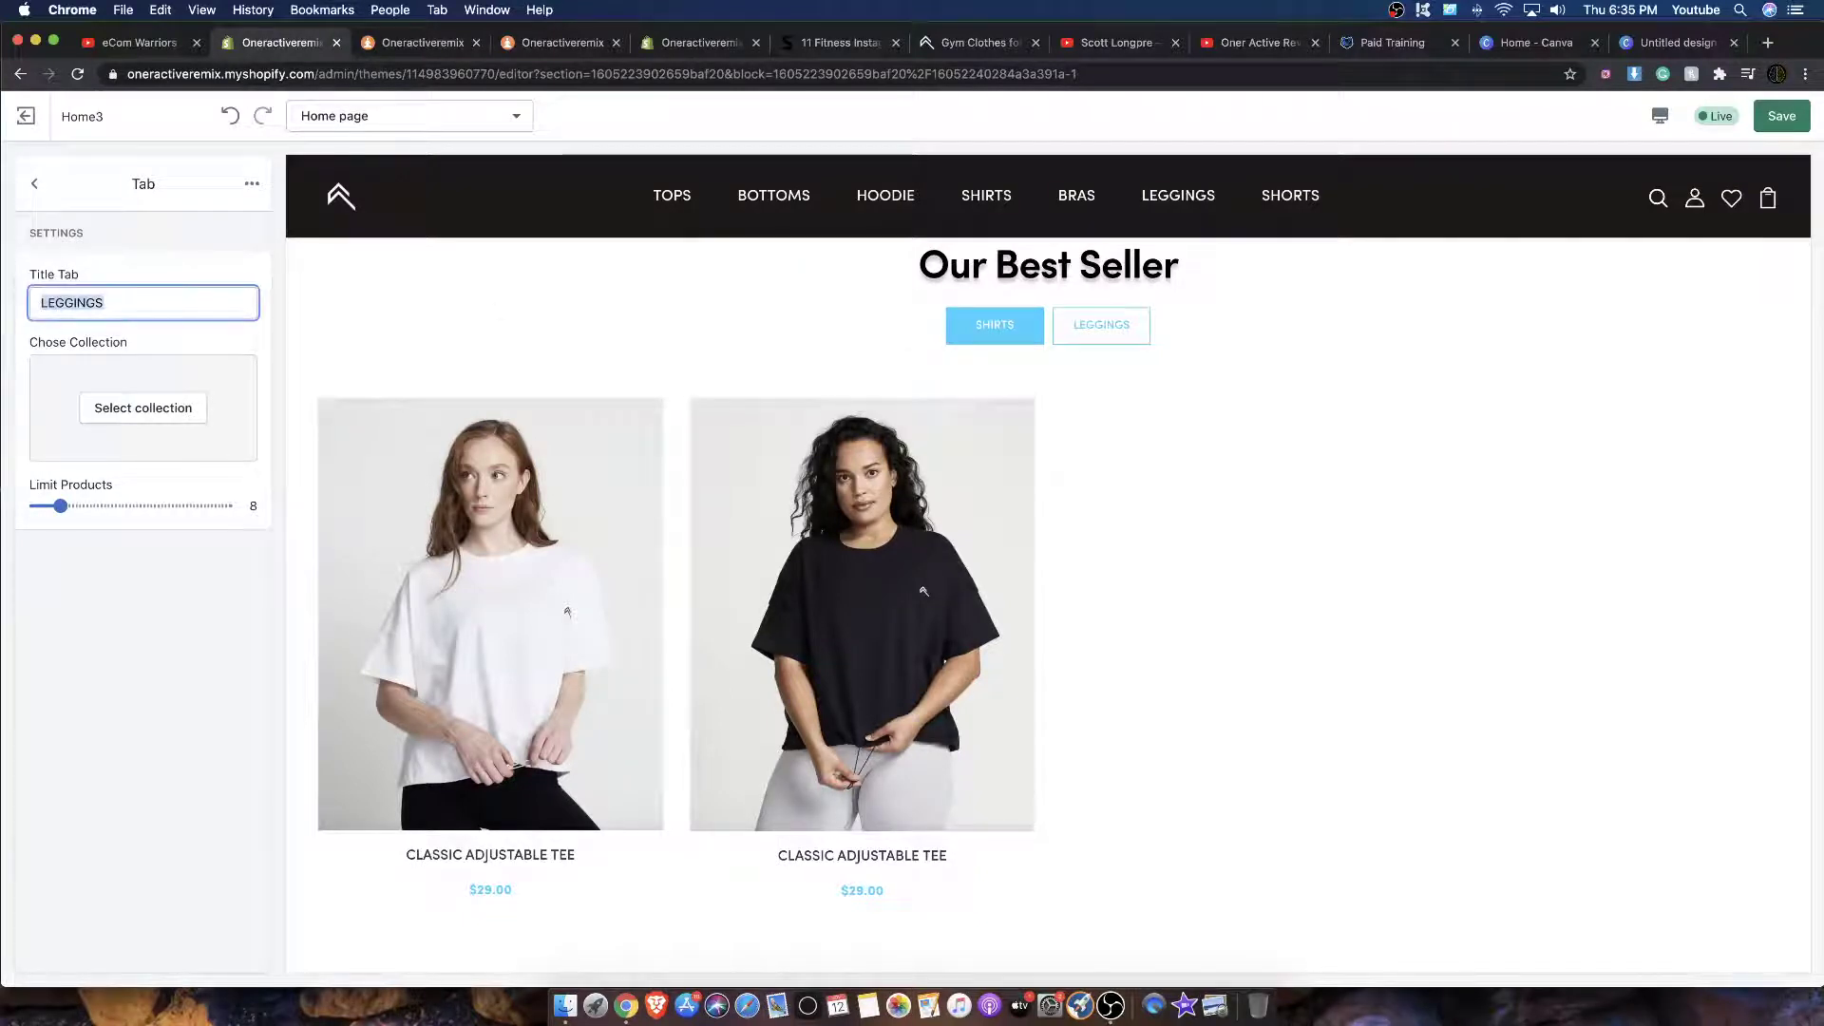
key(BackSpace)
text(BOTTOMS)
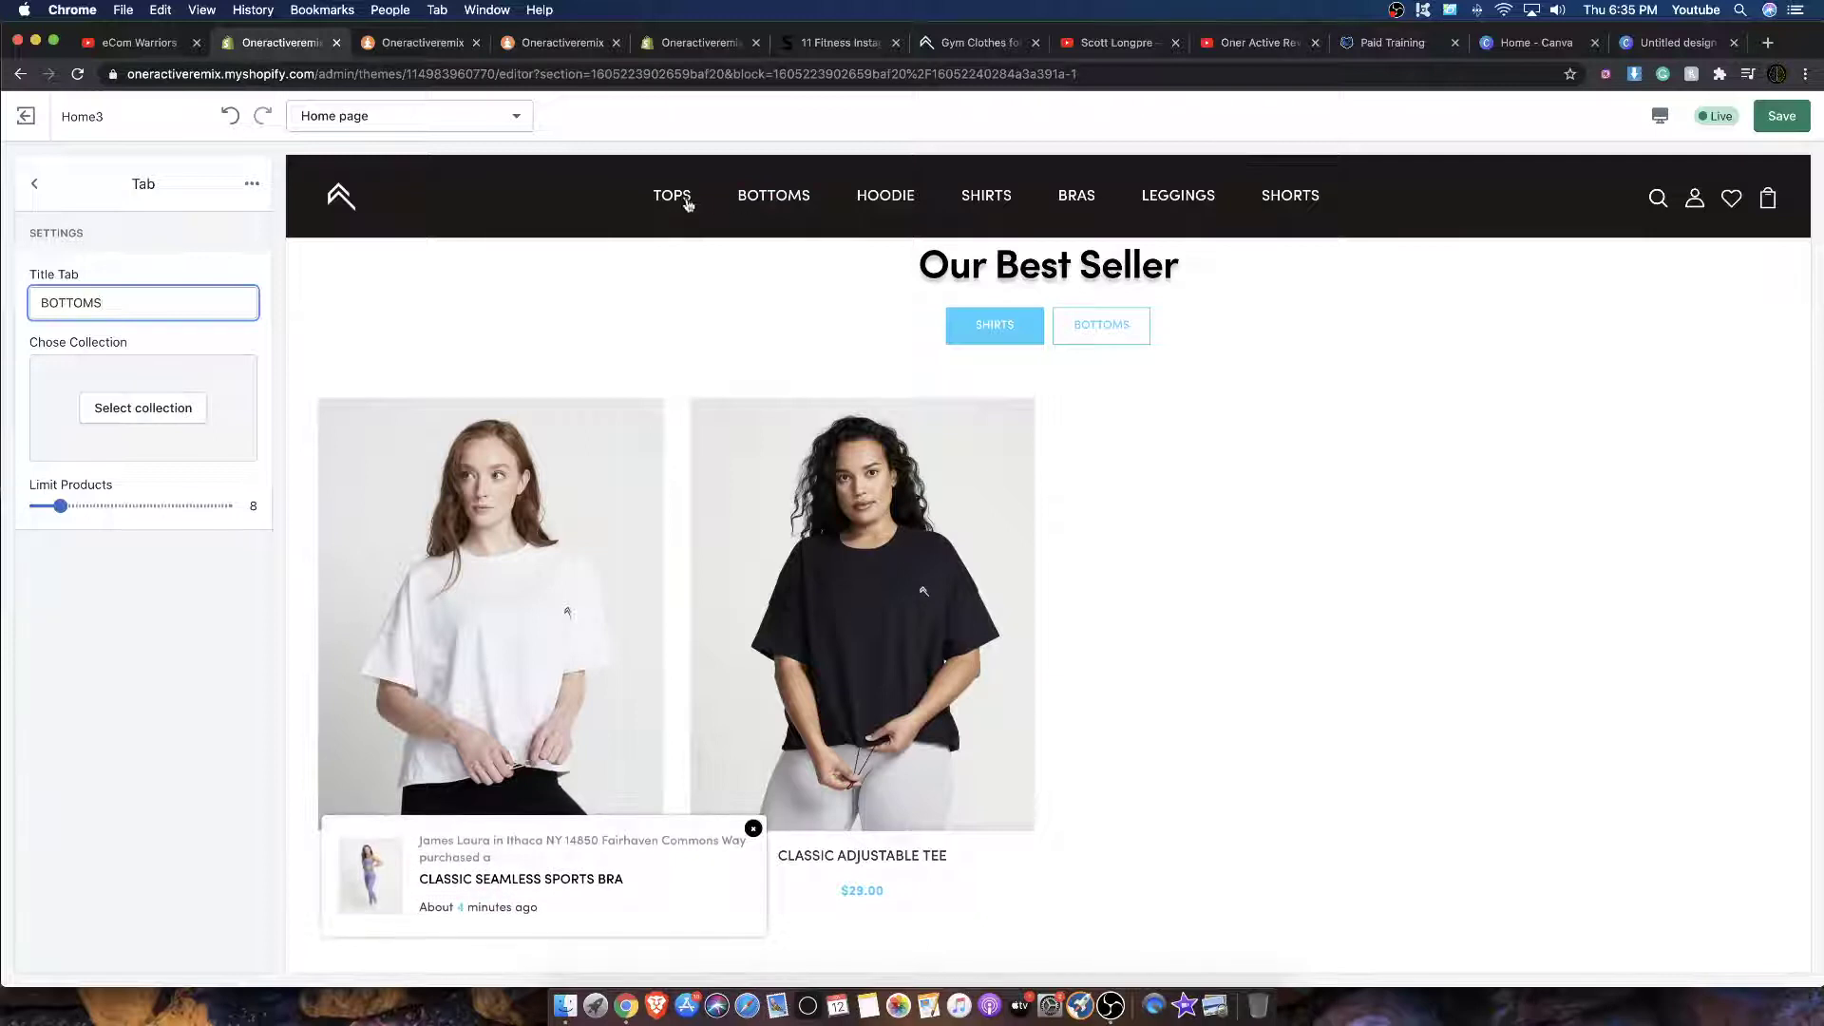
Step: Retitle the first PRODUCT V3 tab TOPS, switch its collection to TOPS and check its products in the preview
click(35, 183)
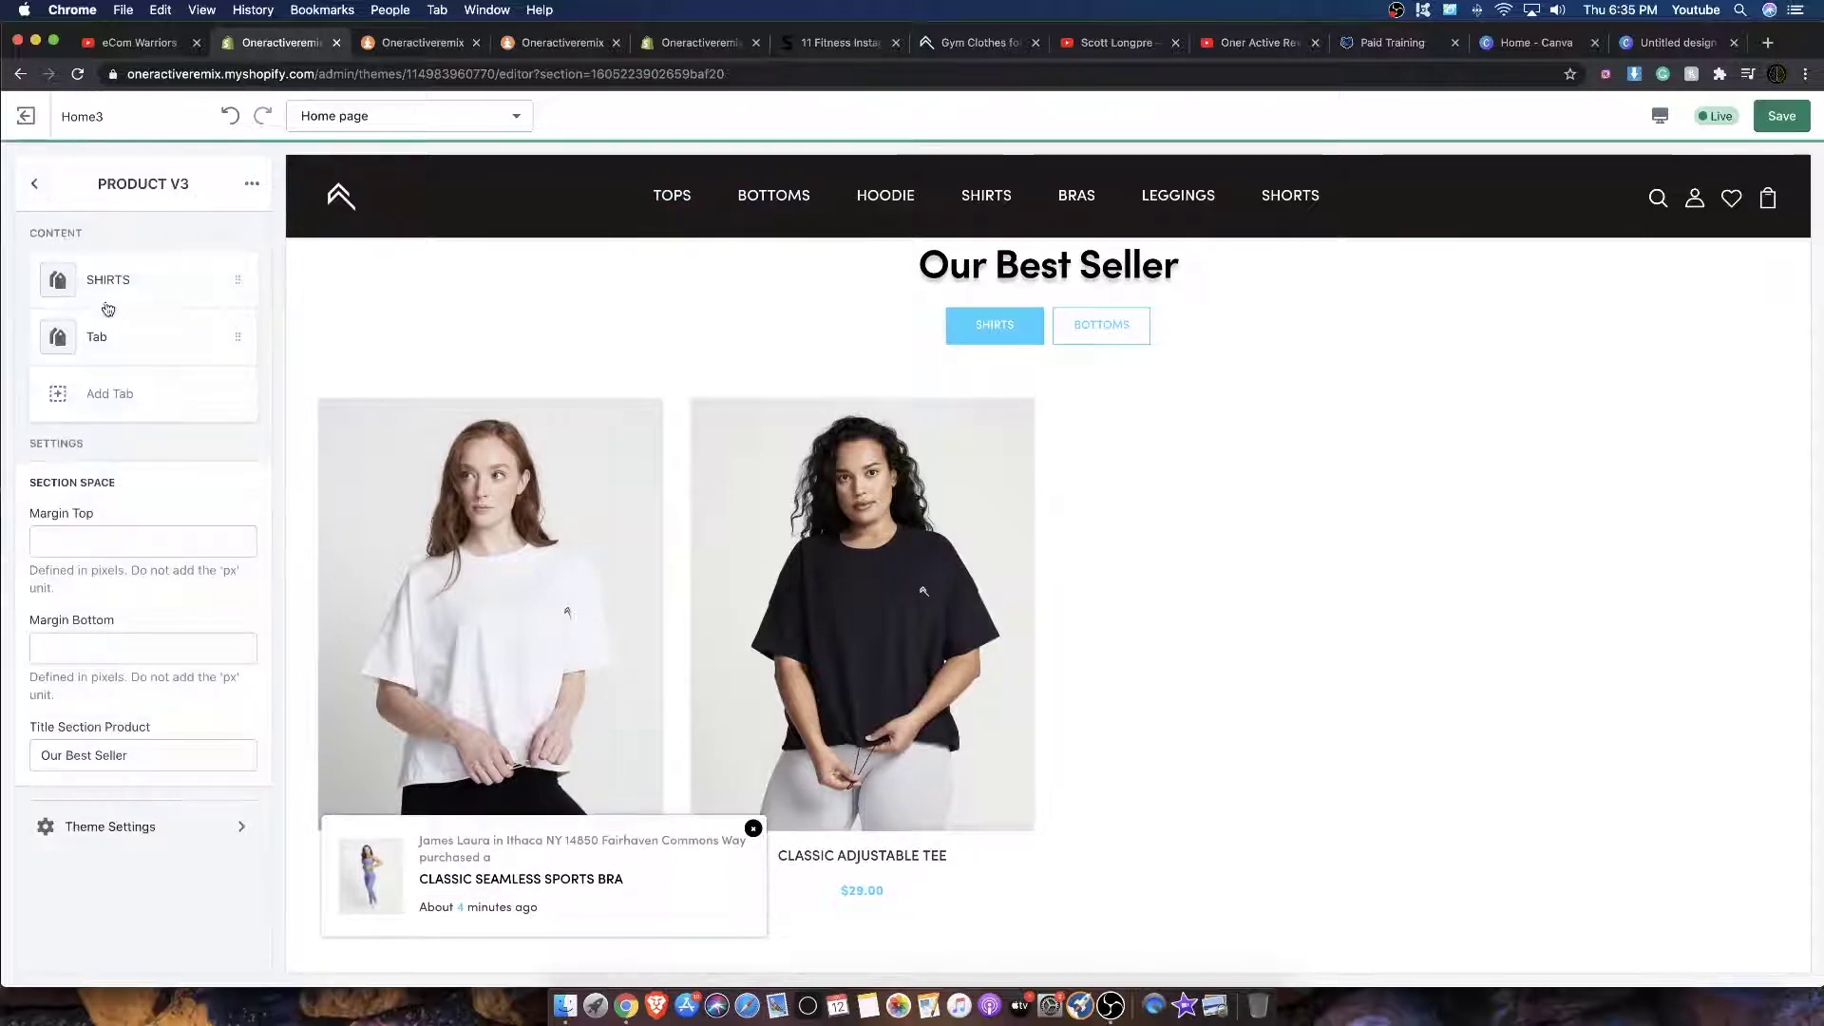
click(112, 283)
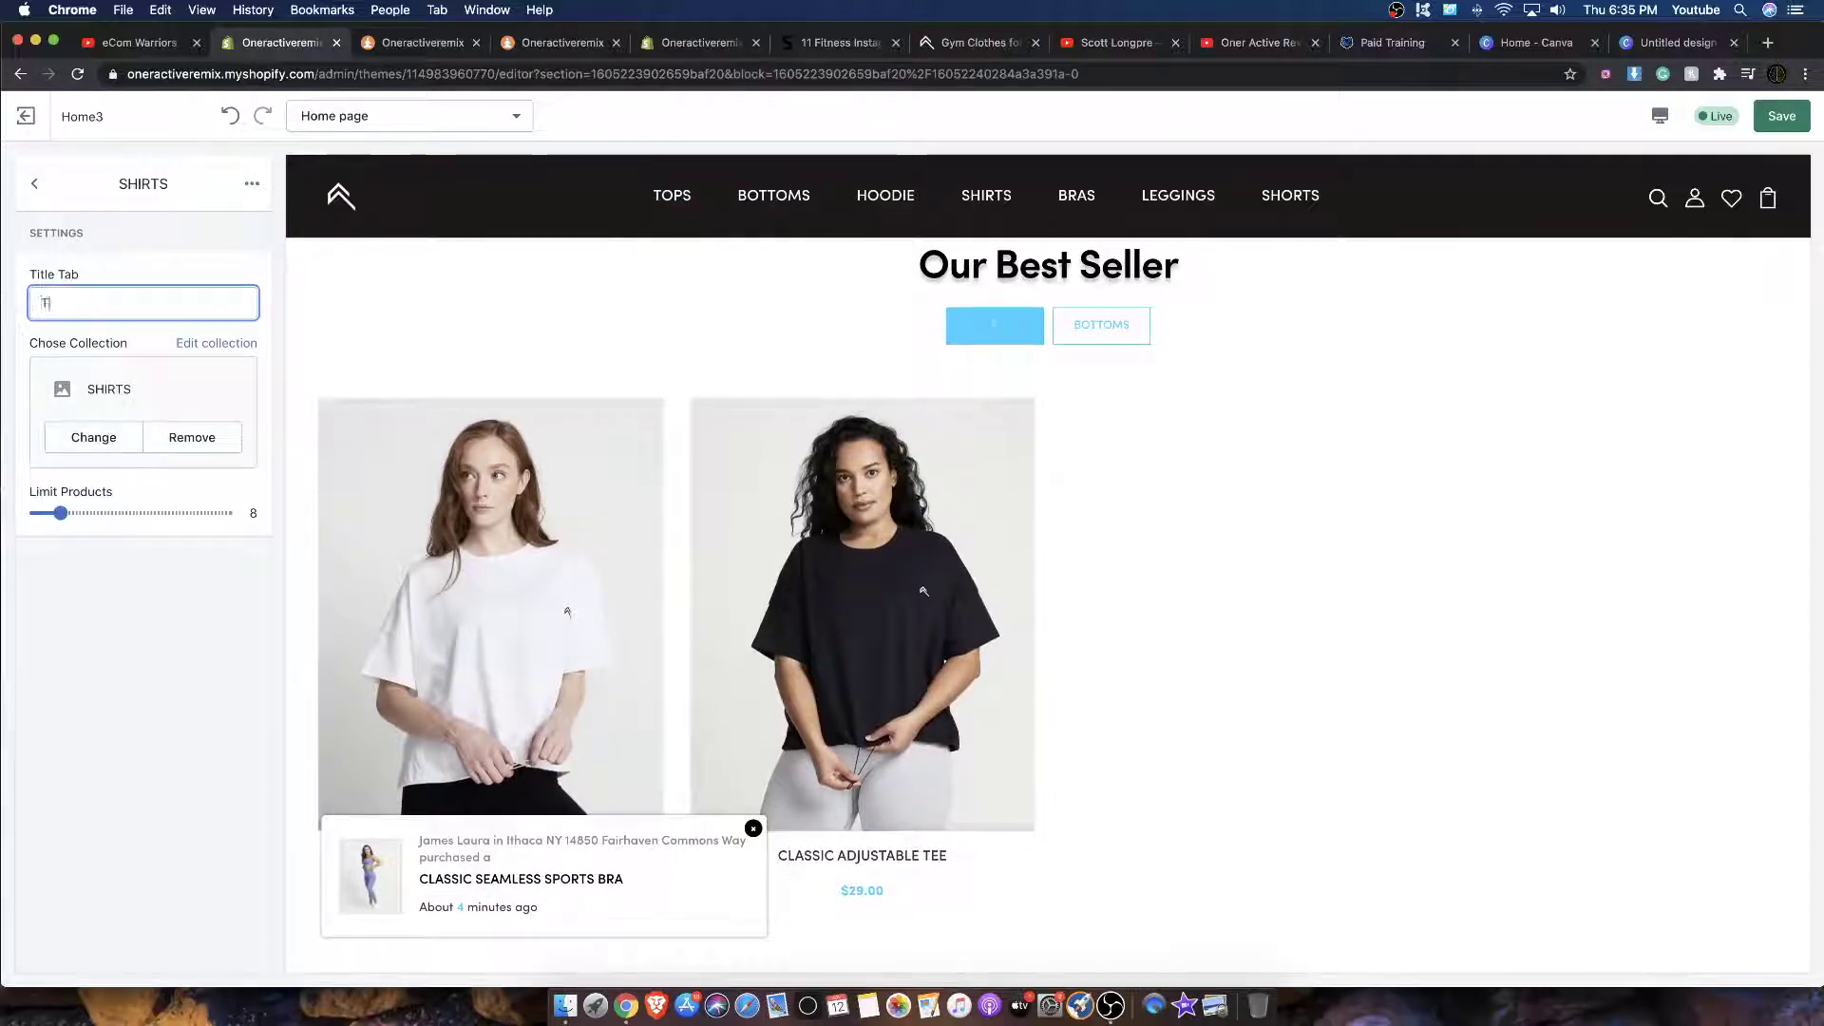
click(85, 445)
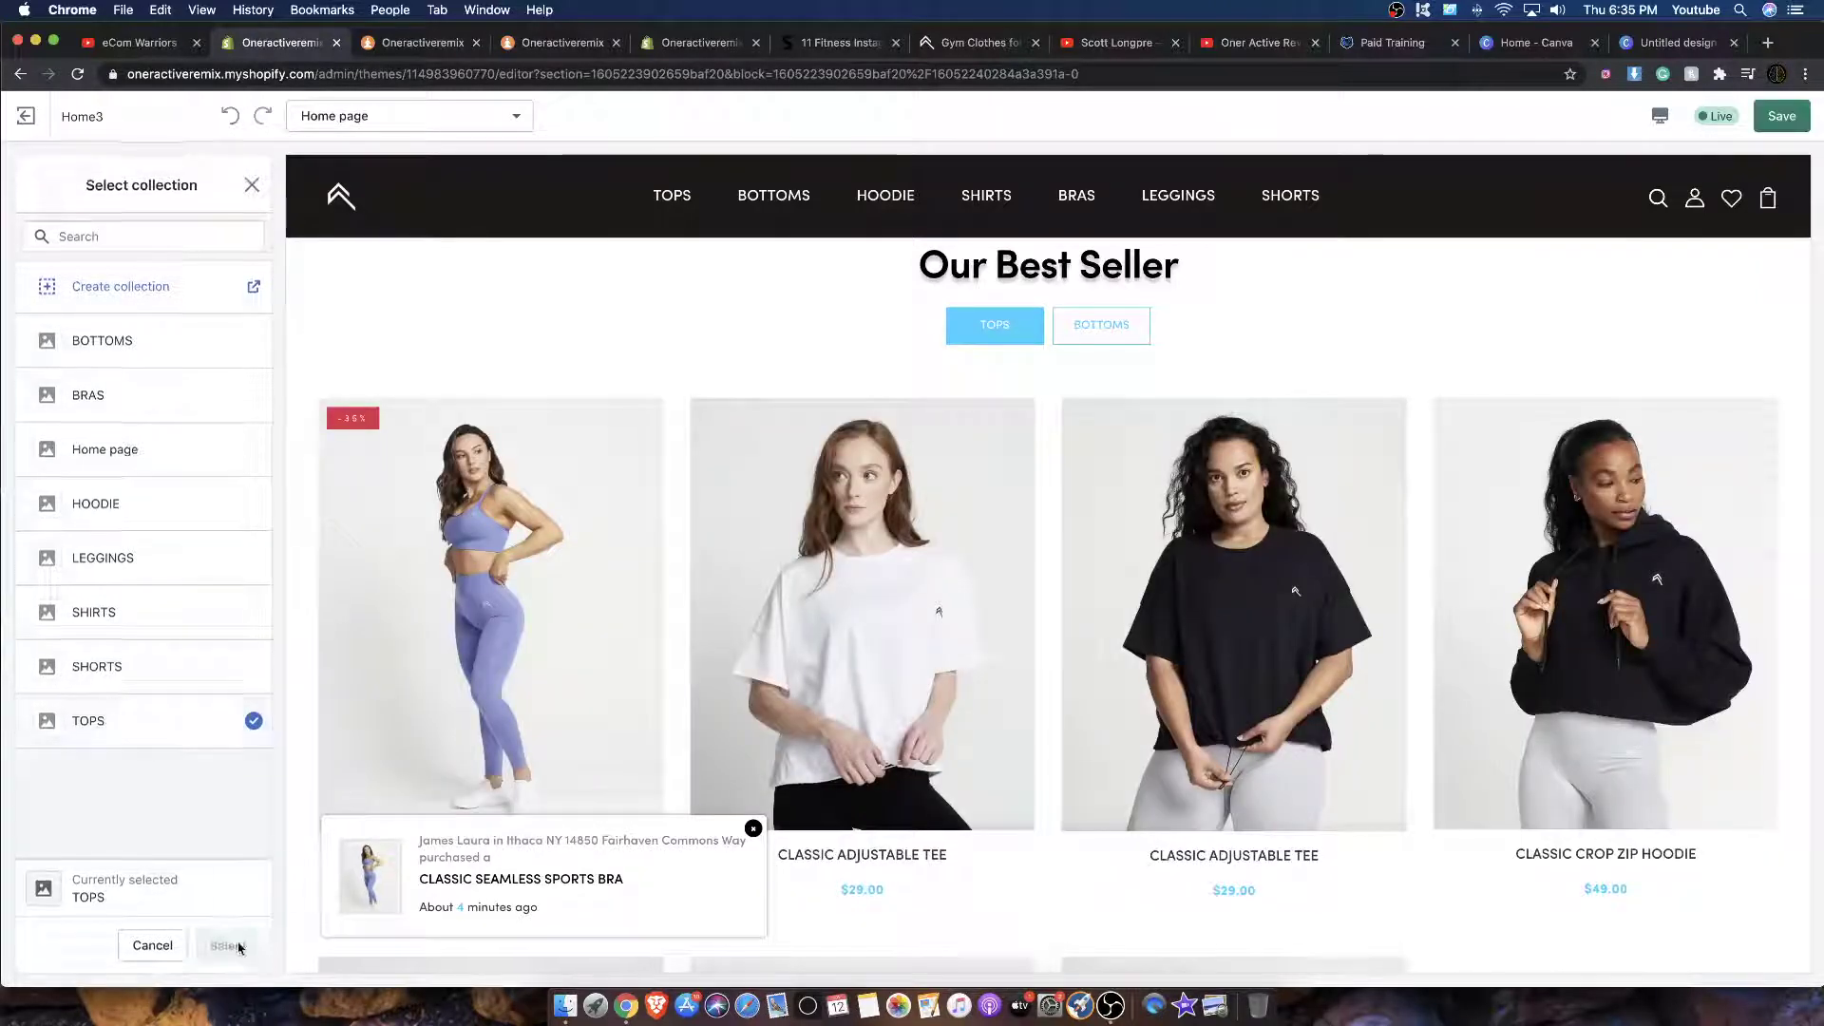
click(228, 943)
scroll(1005, 679, down, 2)
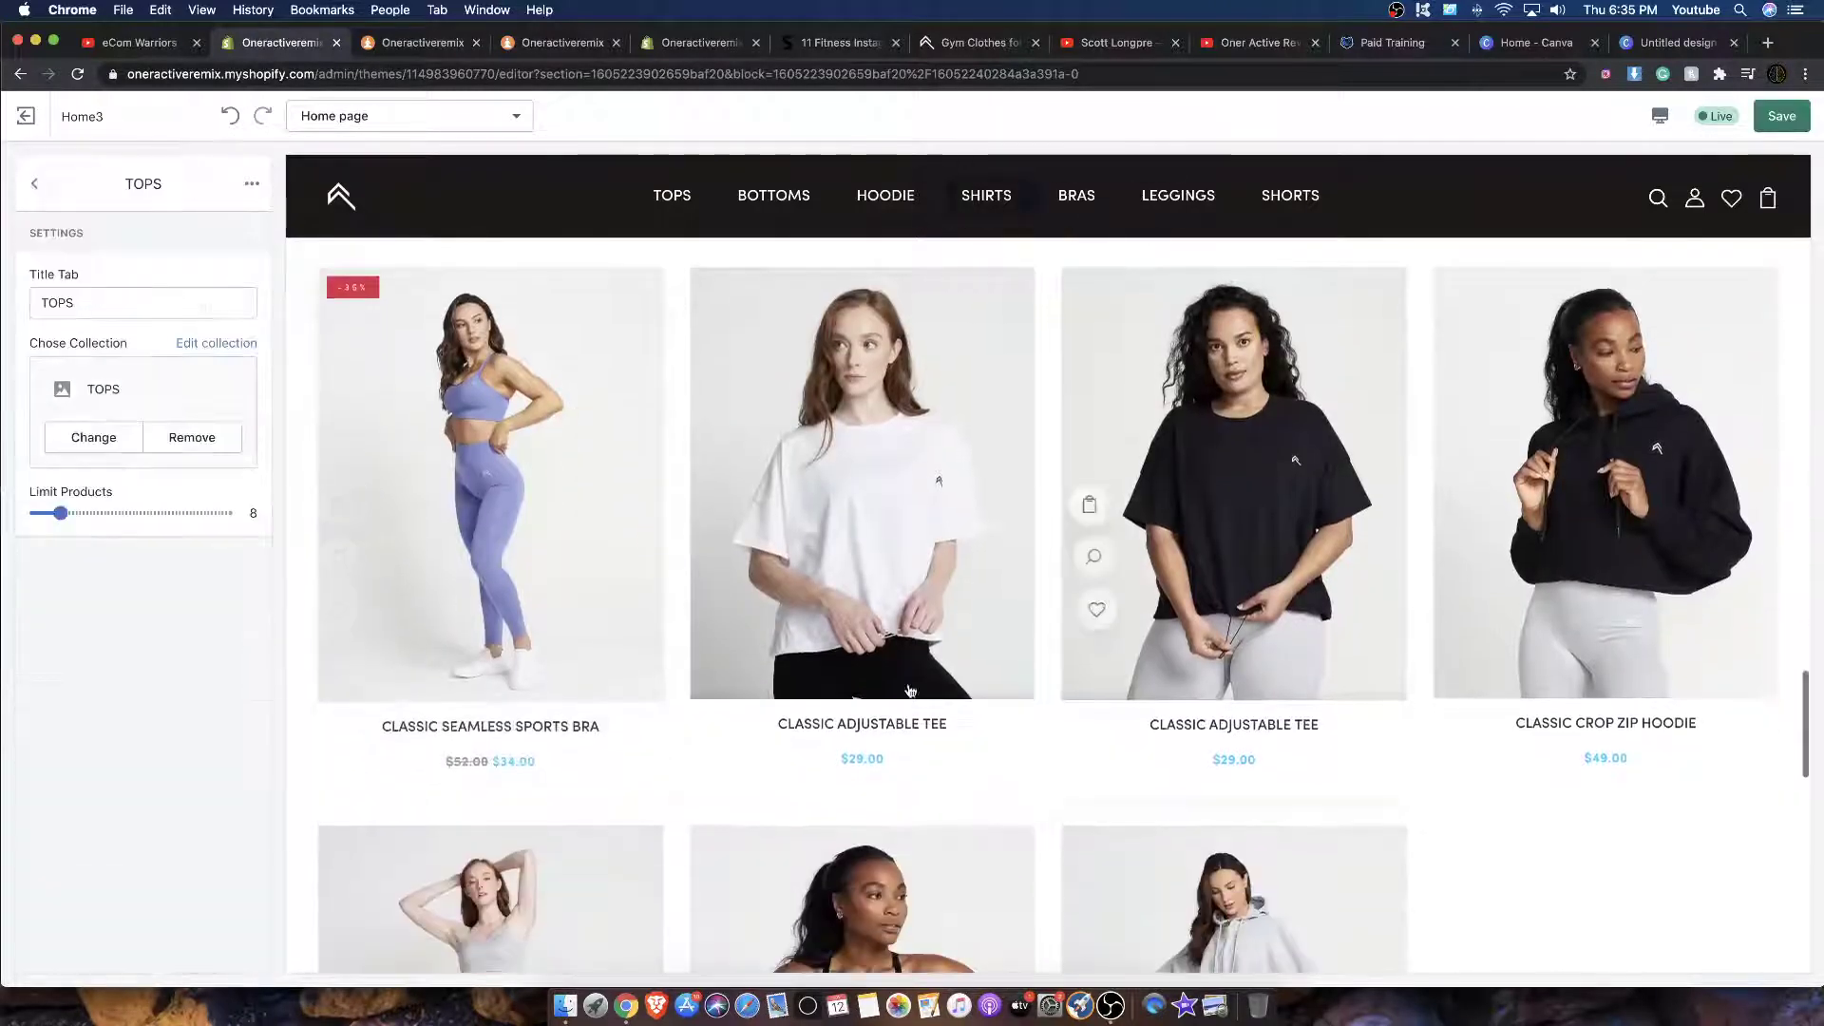
scroll(1006, 679, down, 2)
scroll(938, 637, up, 5)
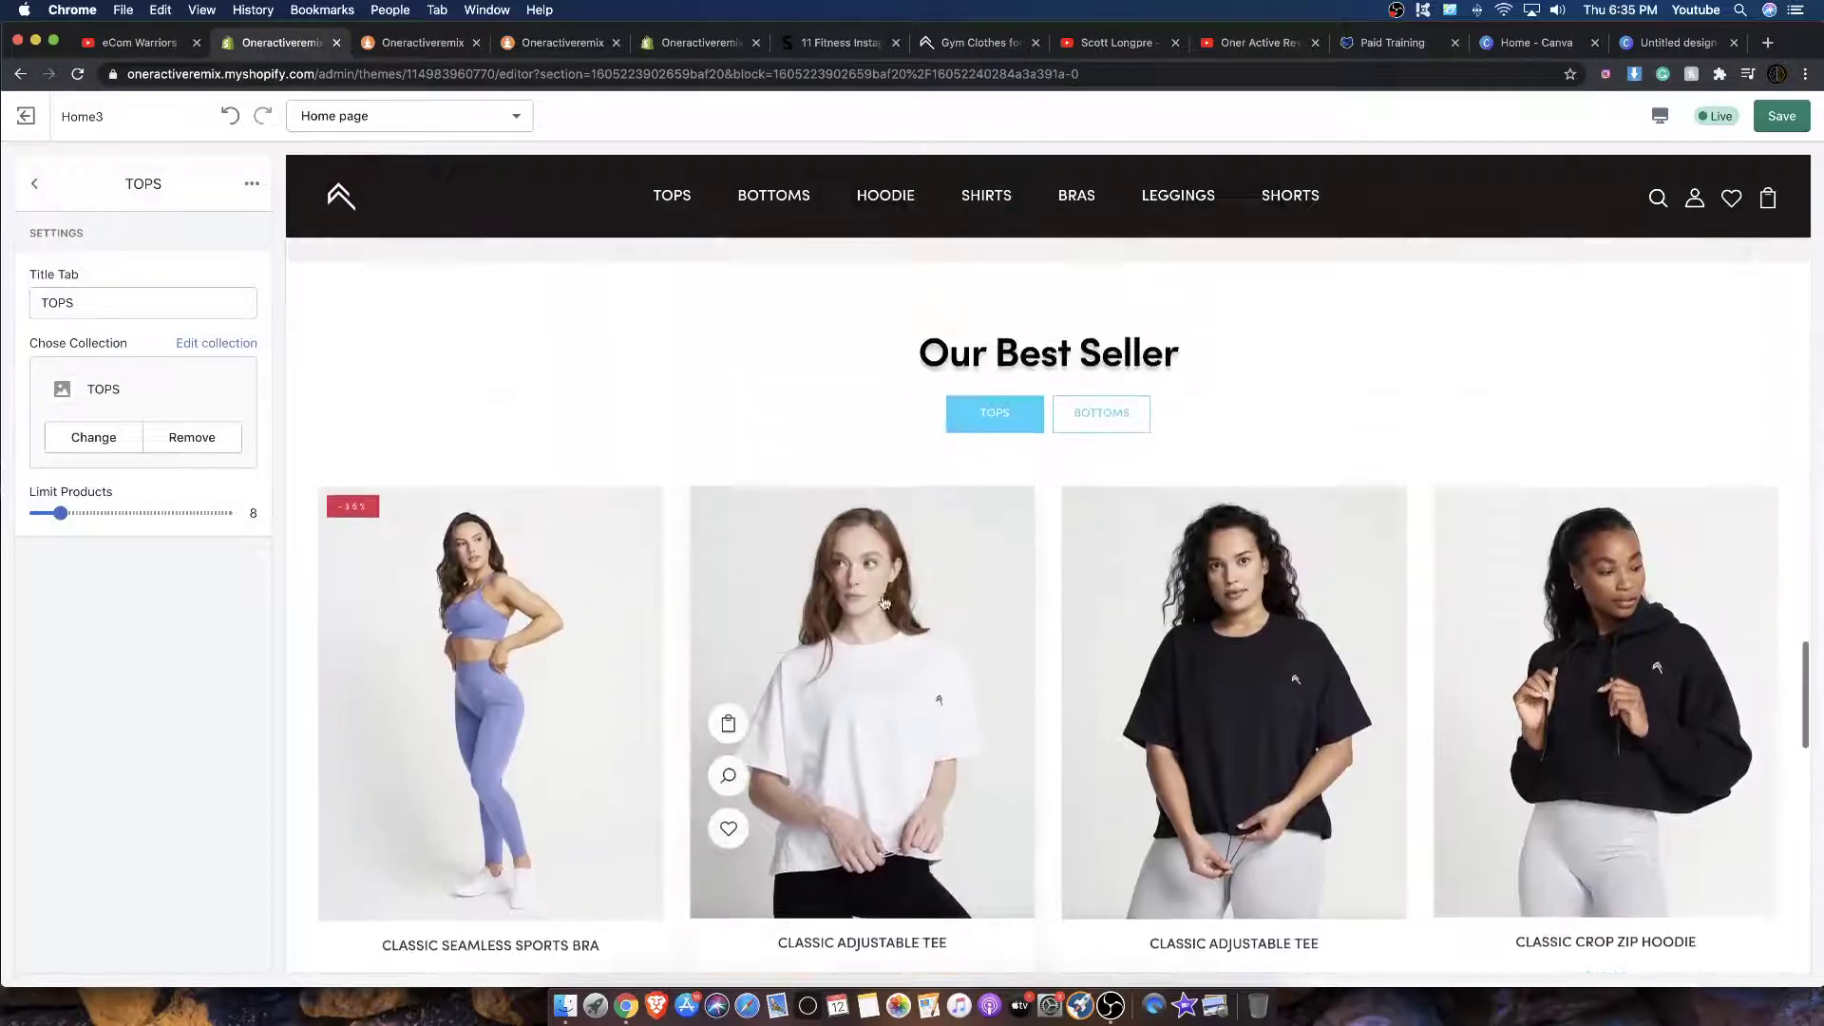
Step: Assign the BOTTOMS collection to the second PRODUCT V3 tab
click(1101, 413)
click(36, 185)
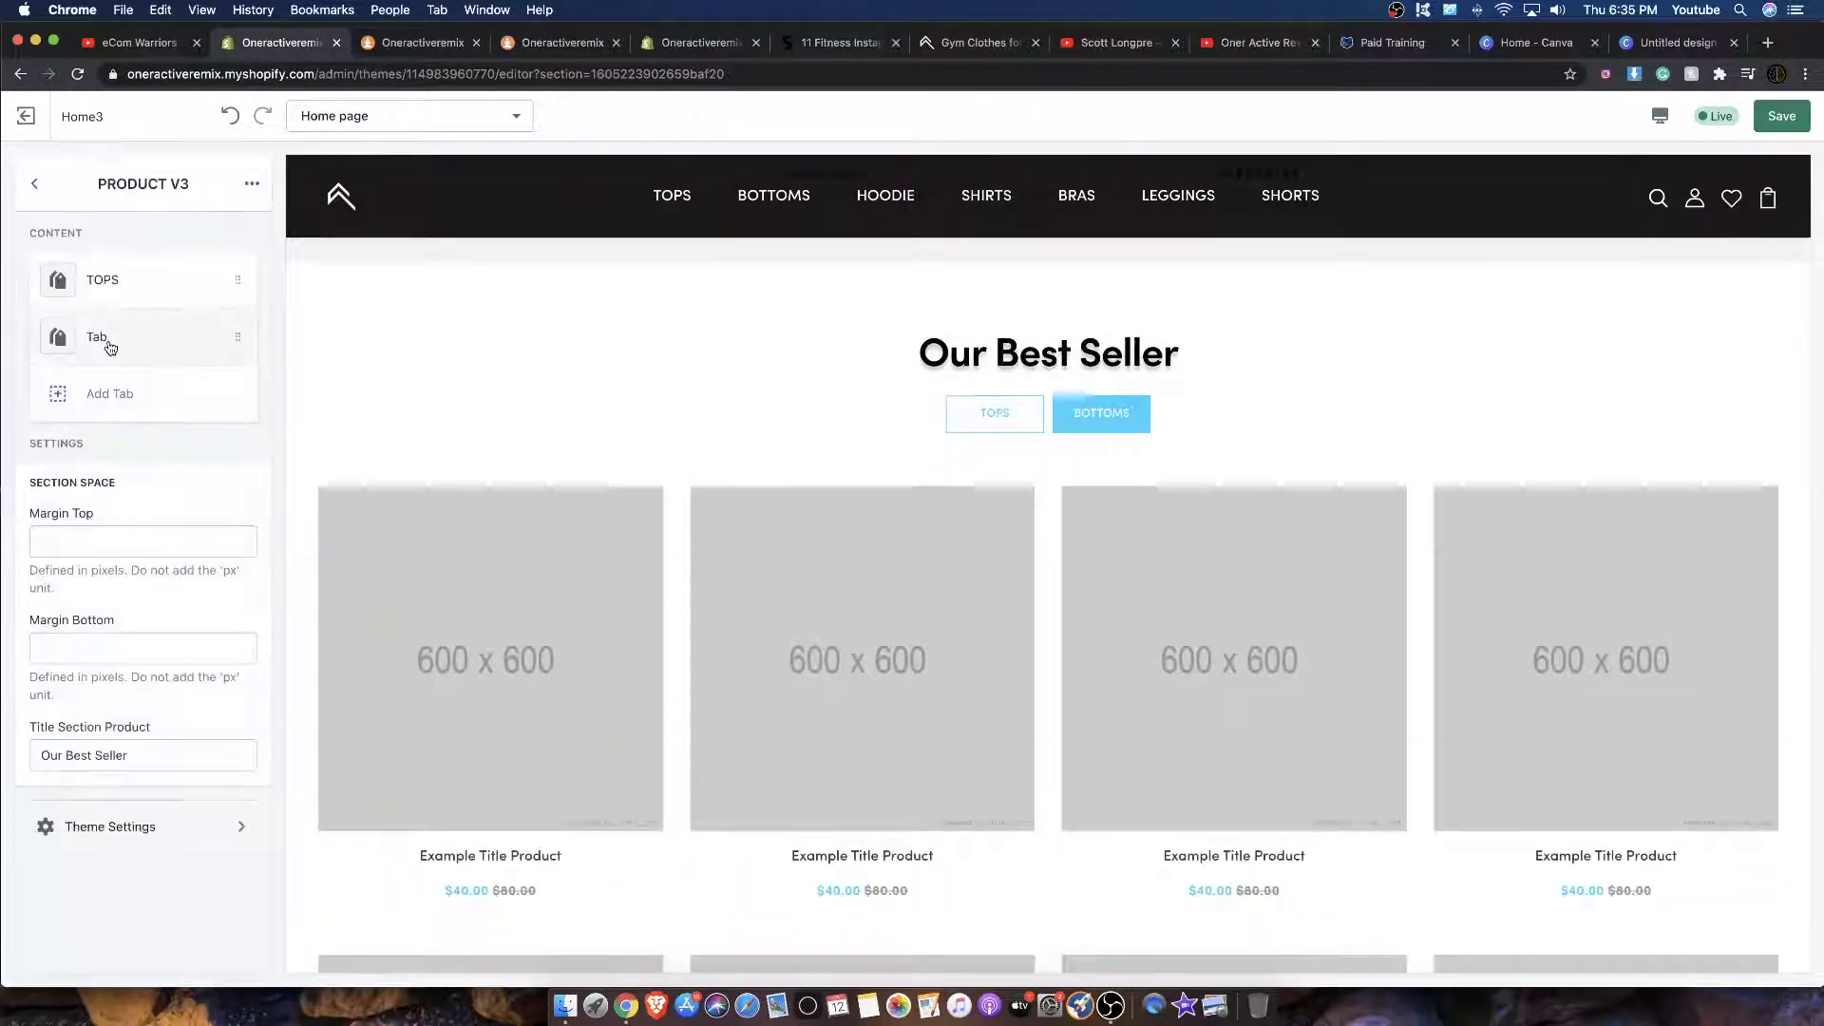
click(104, 341)
click(115, 415)
click(131, 345)
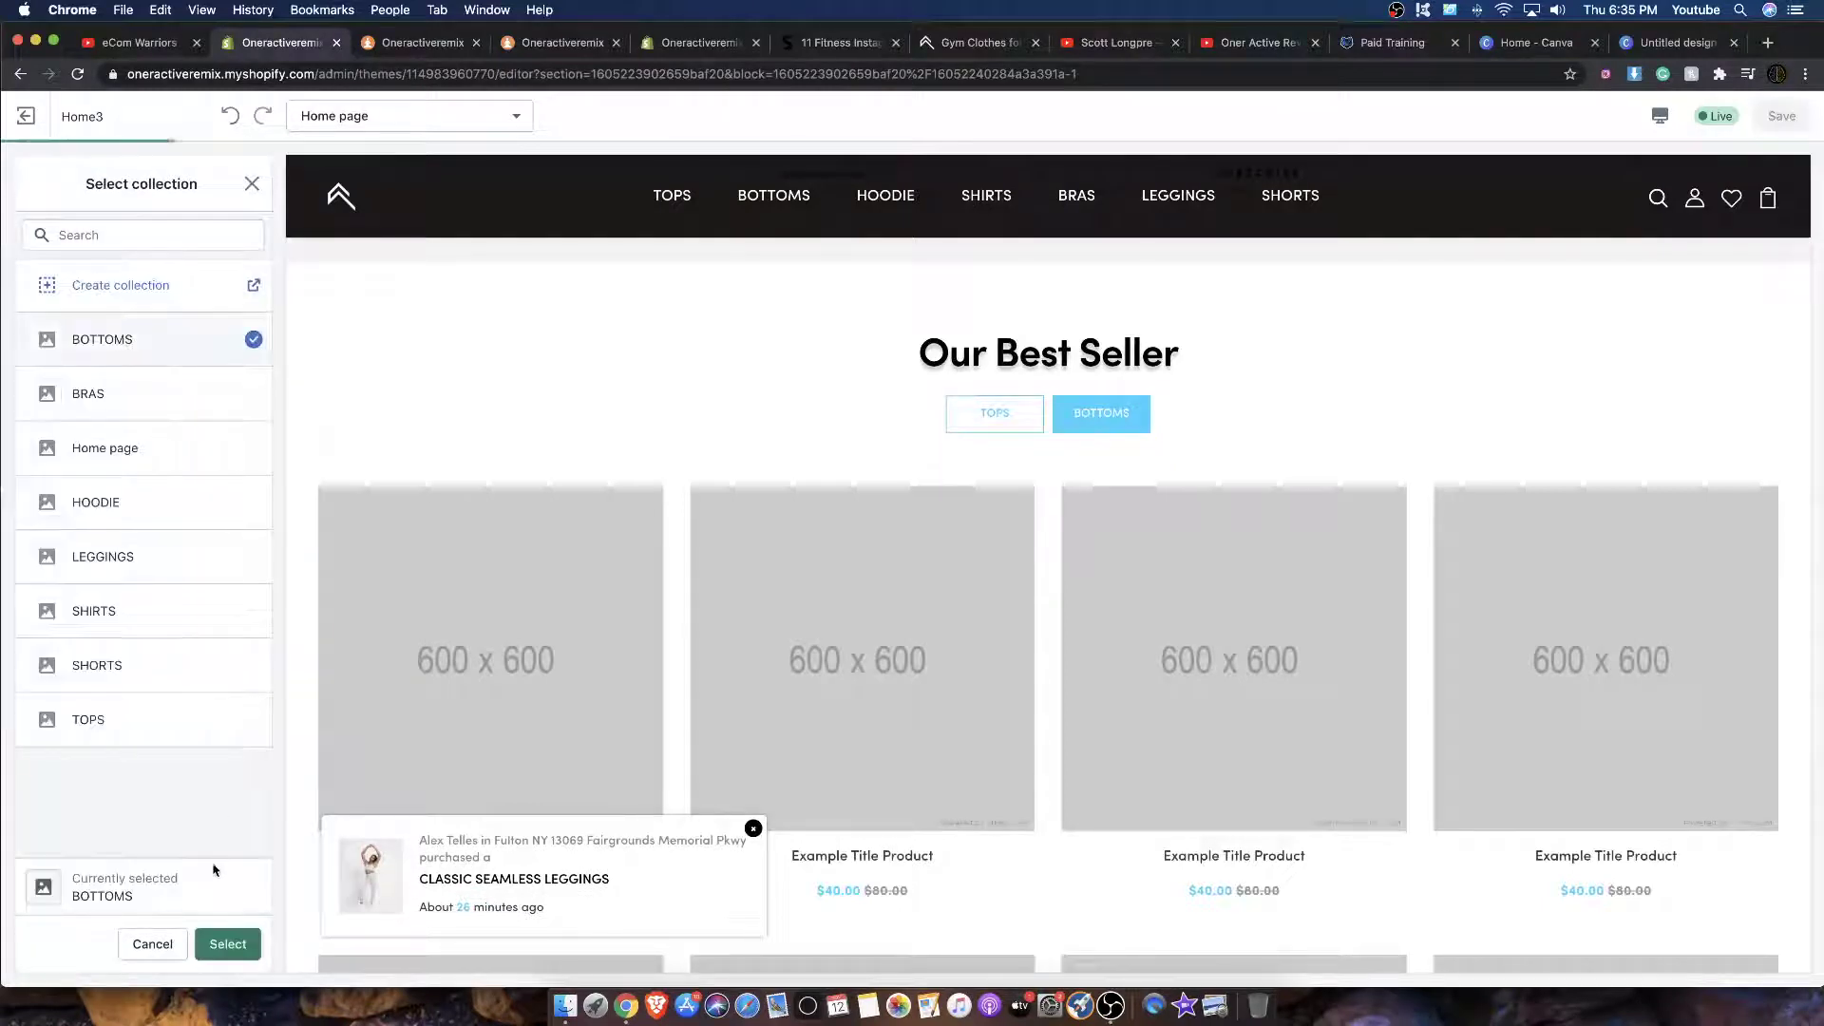
click(228, 943)
Step: Examine the products under the BOTTOMS and TOPS tabs of Our Best Seller in the preview
click(1083, 434)
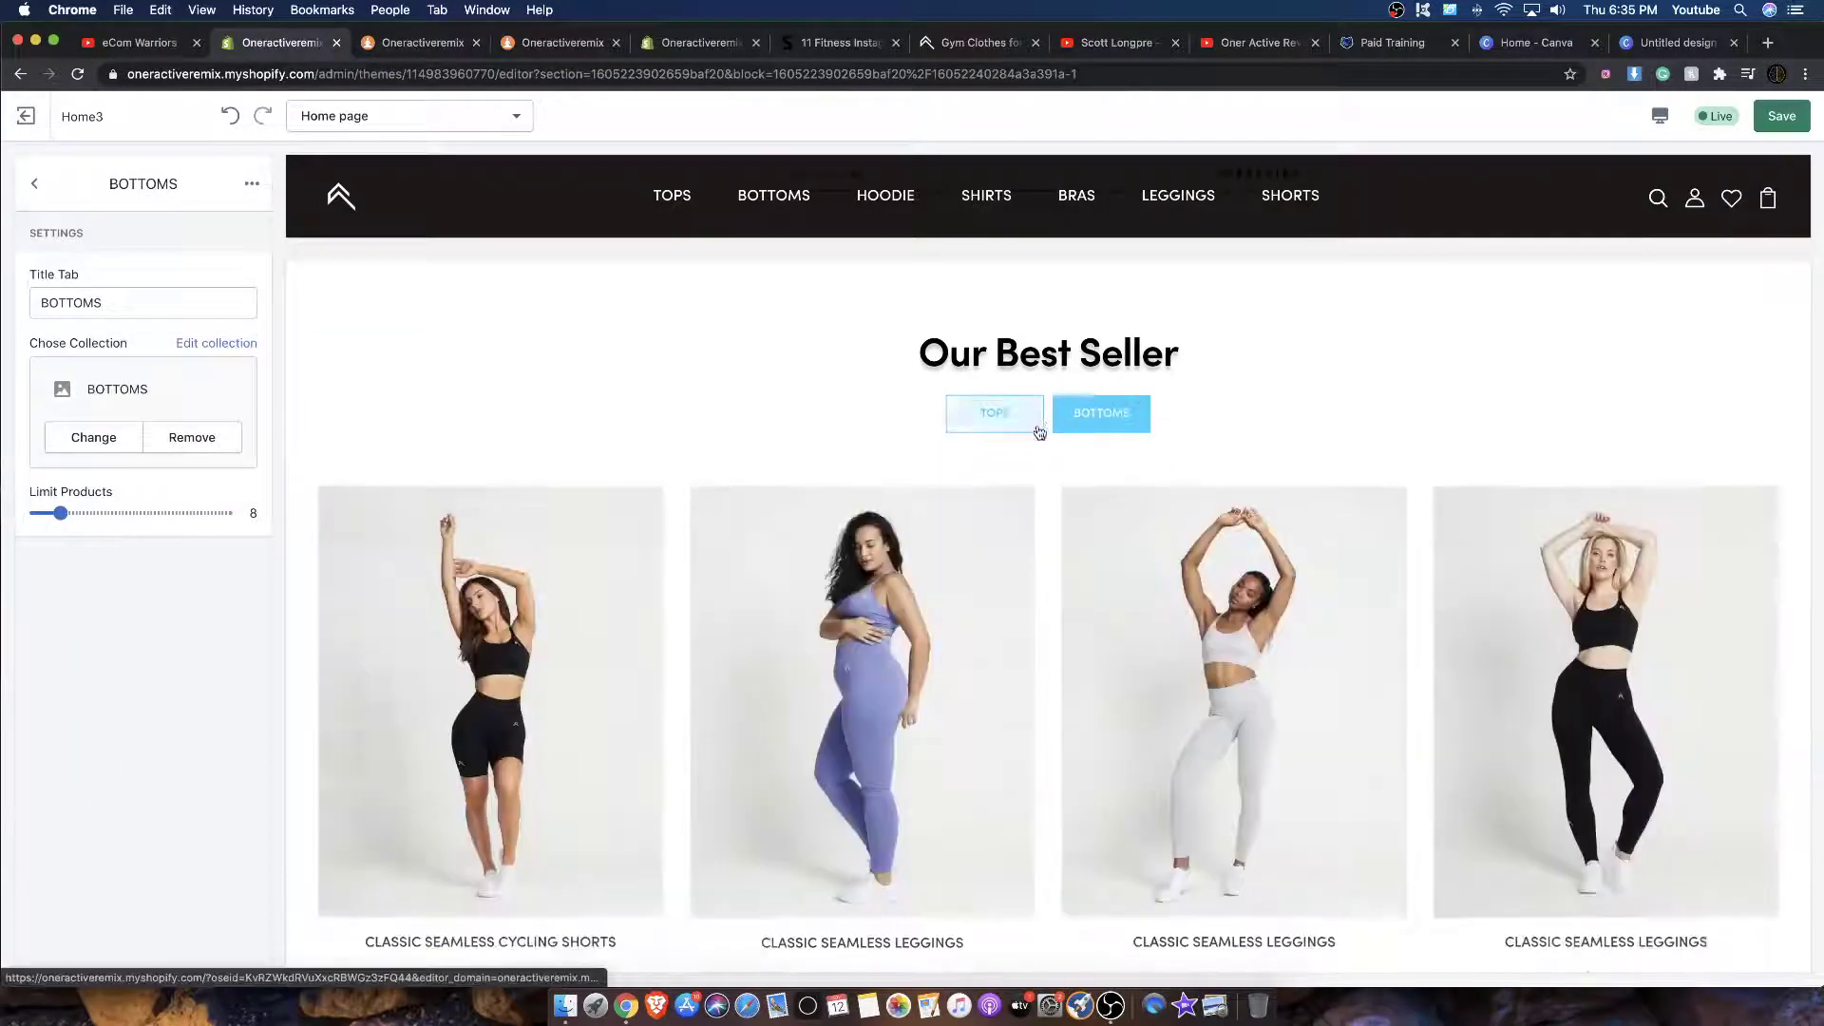
scroll(941, 399, down, 2)
scroll(944, 287, up, 1)
click(950, 290)
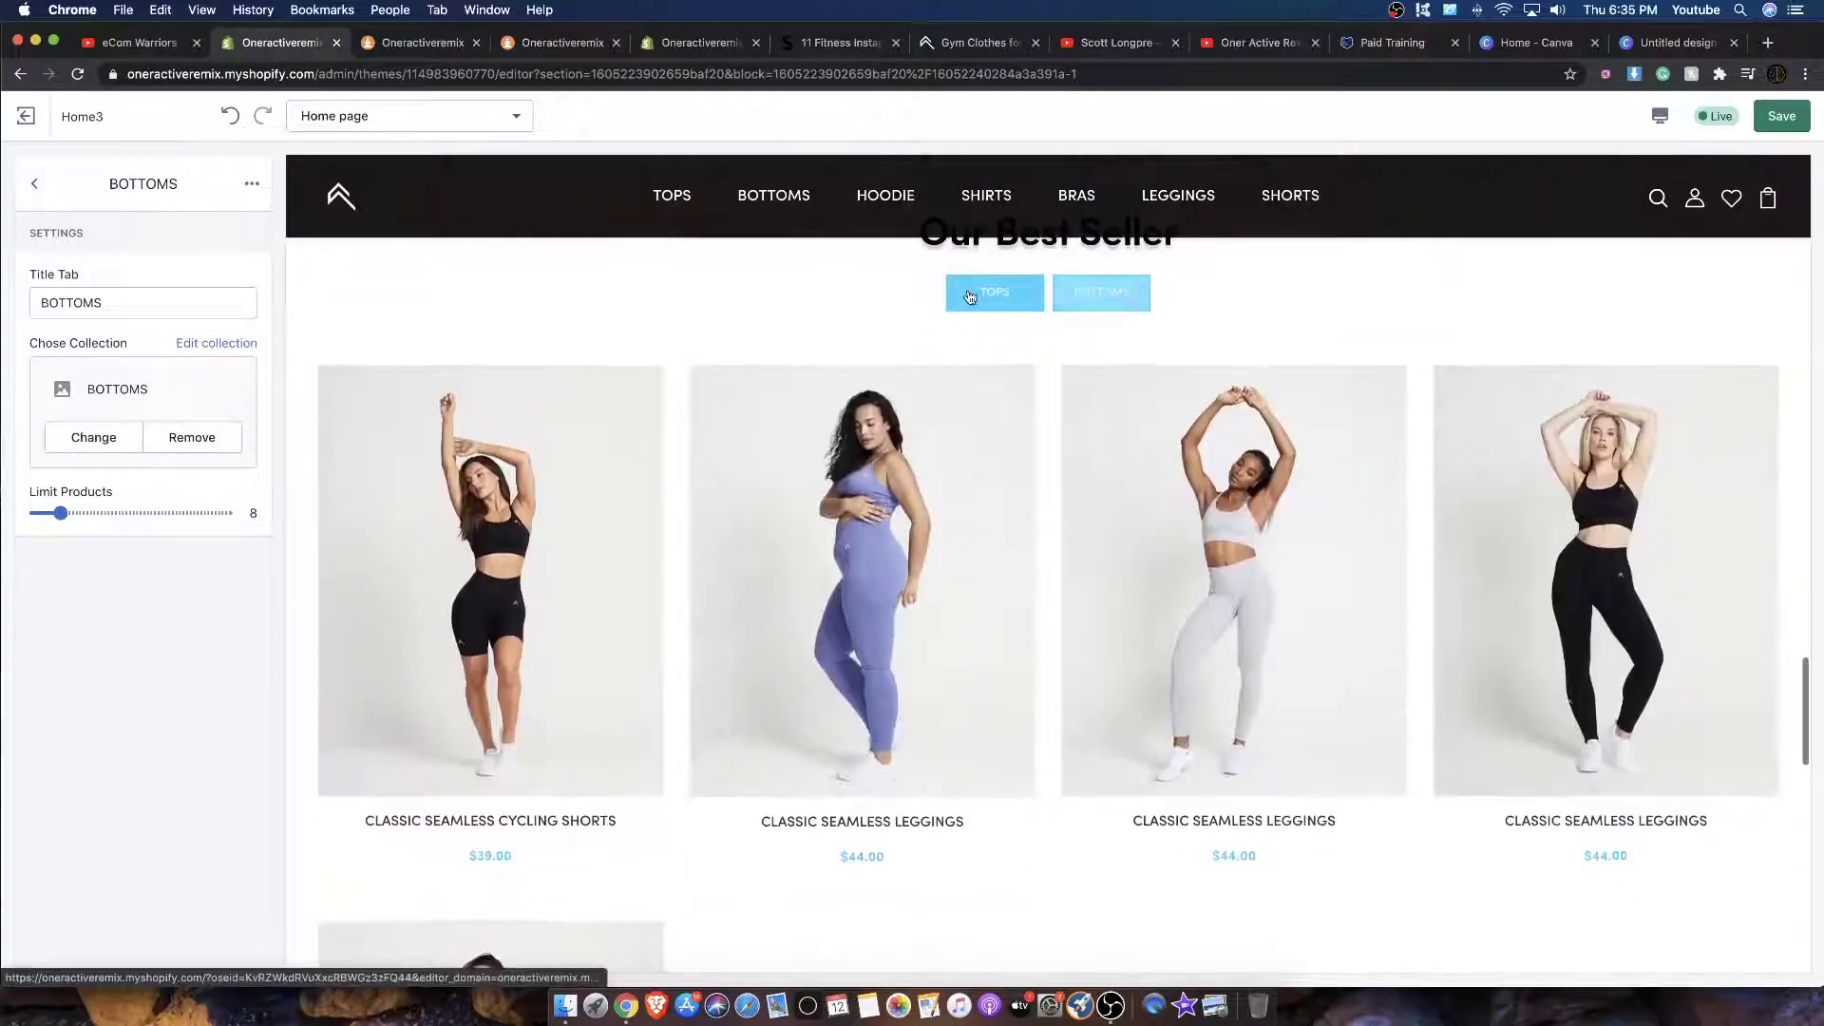
scroll(523, 428, down, 3)
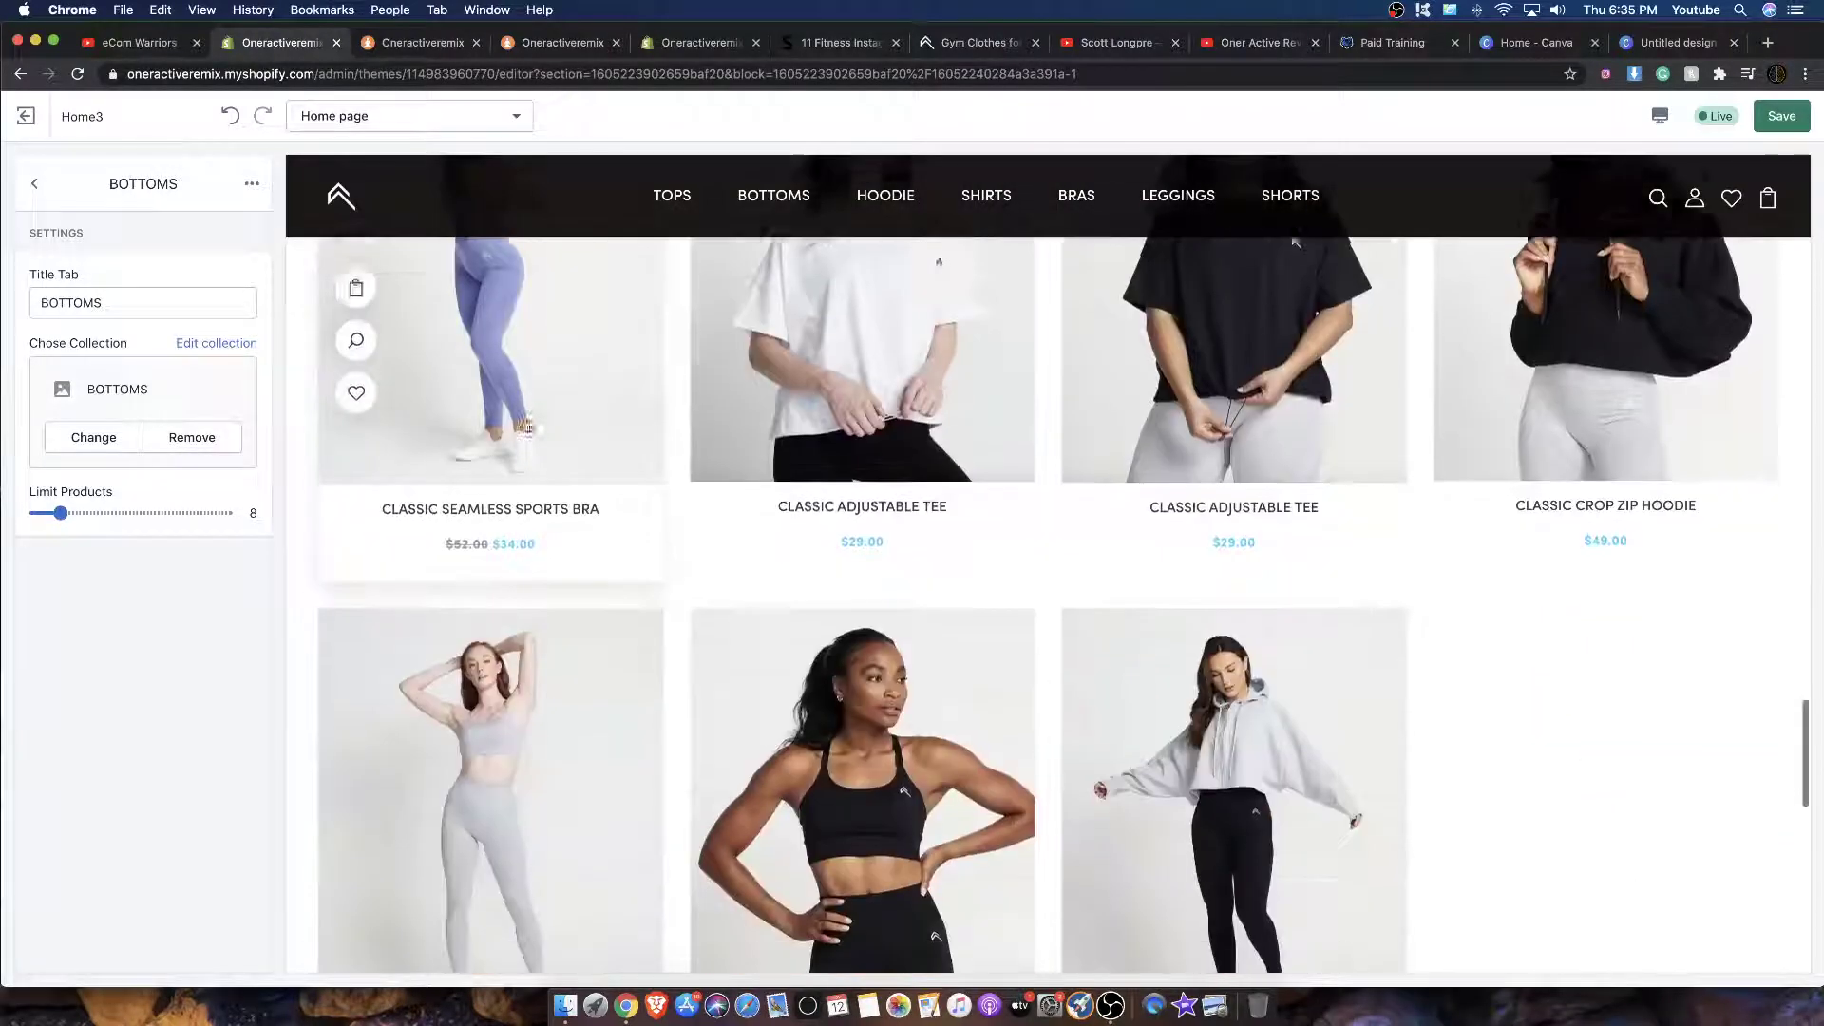
scroll(523, 427, up, 1)
scroll(524, 431, down, 2)
scroll(352, 506, down, 1)
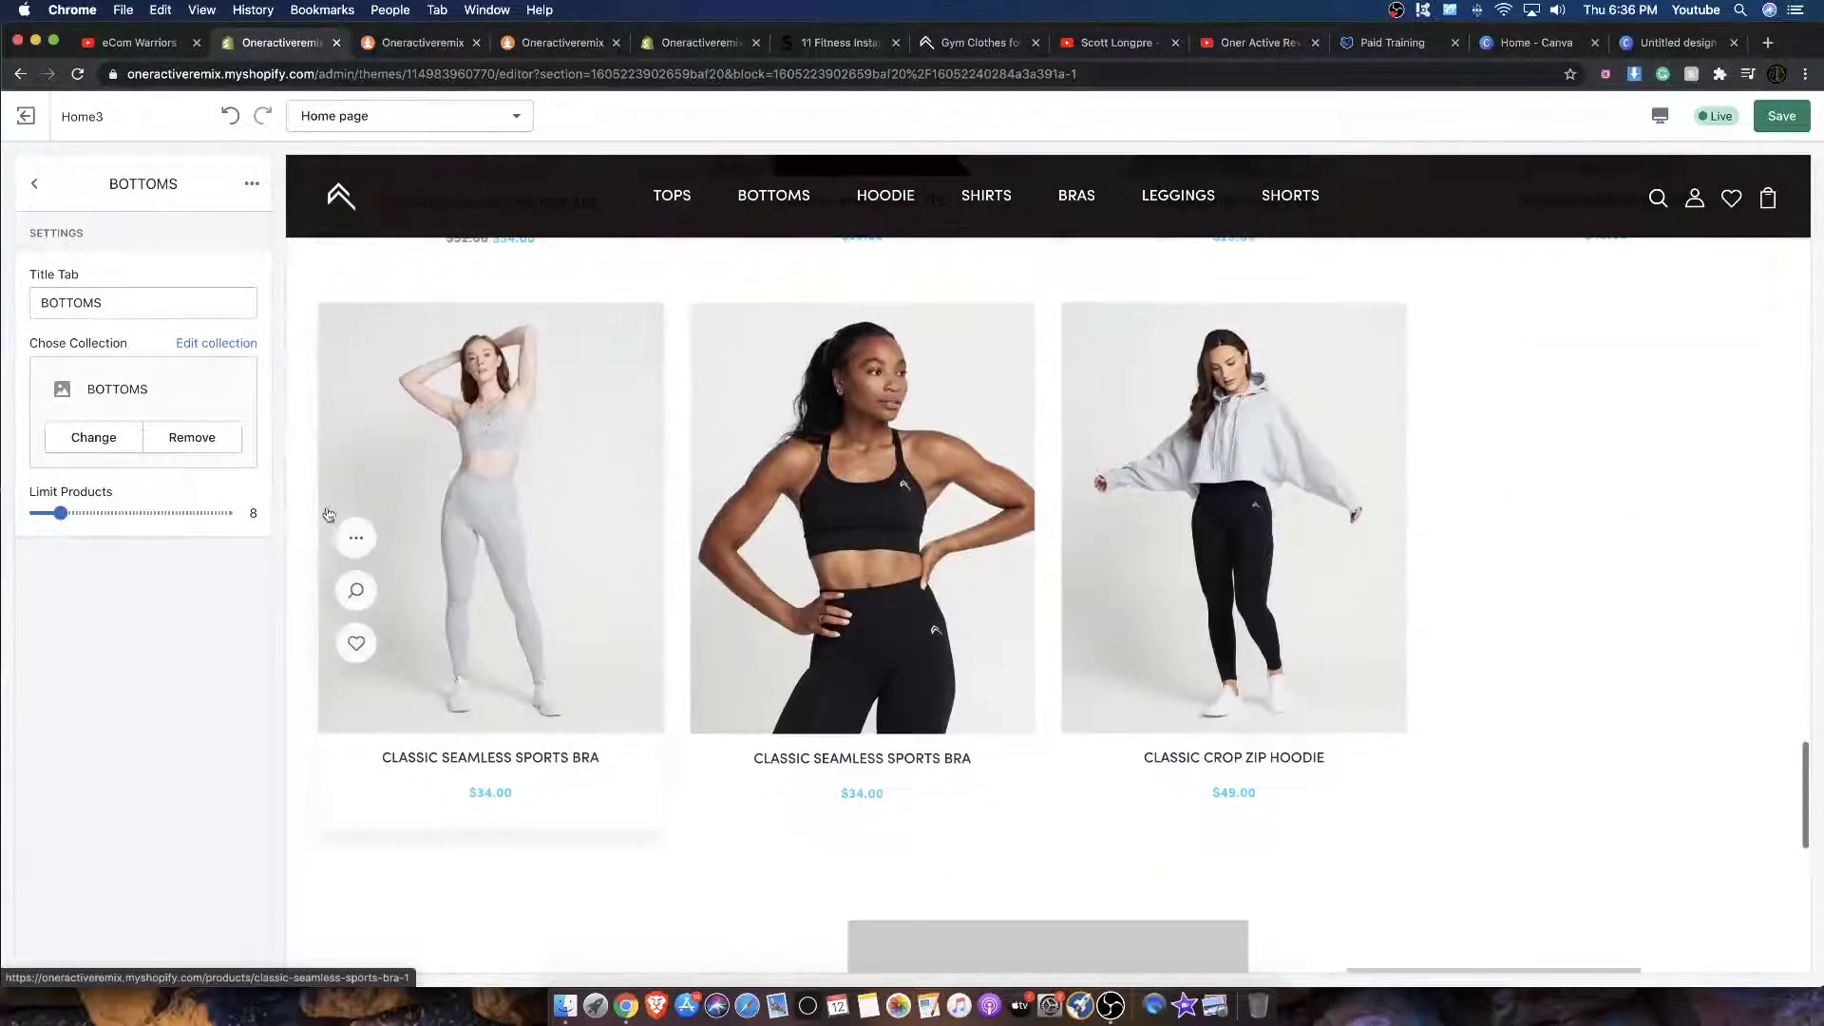
scroll(1031, 446, up, 4)
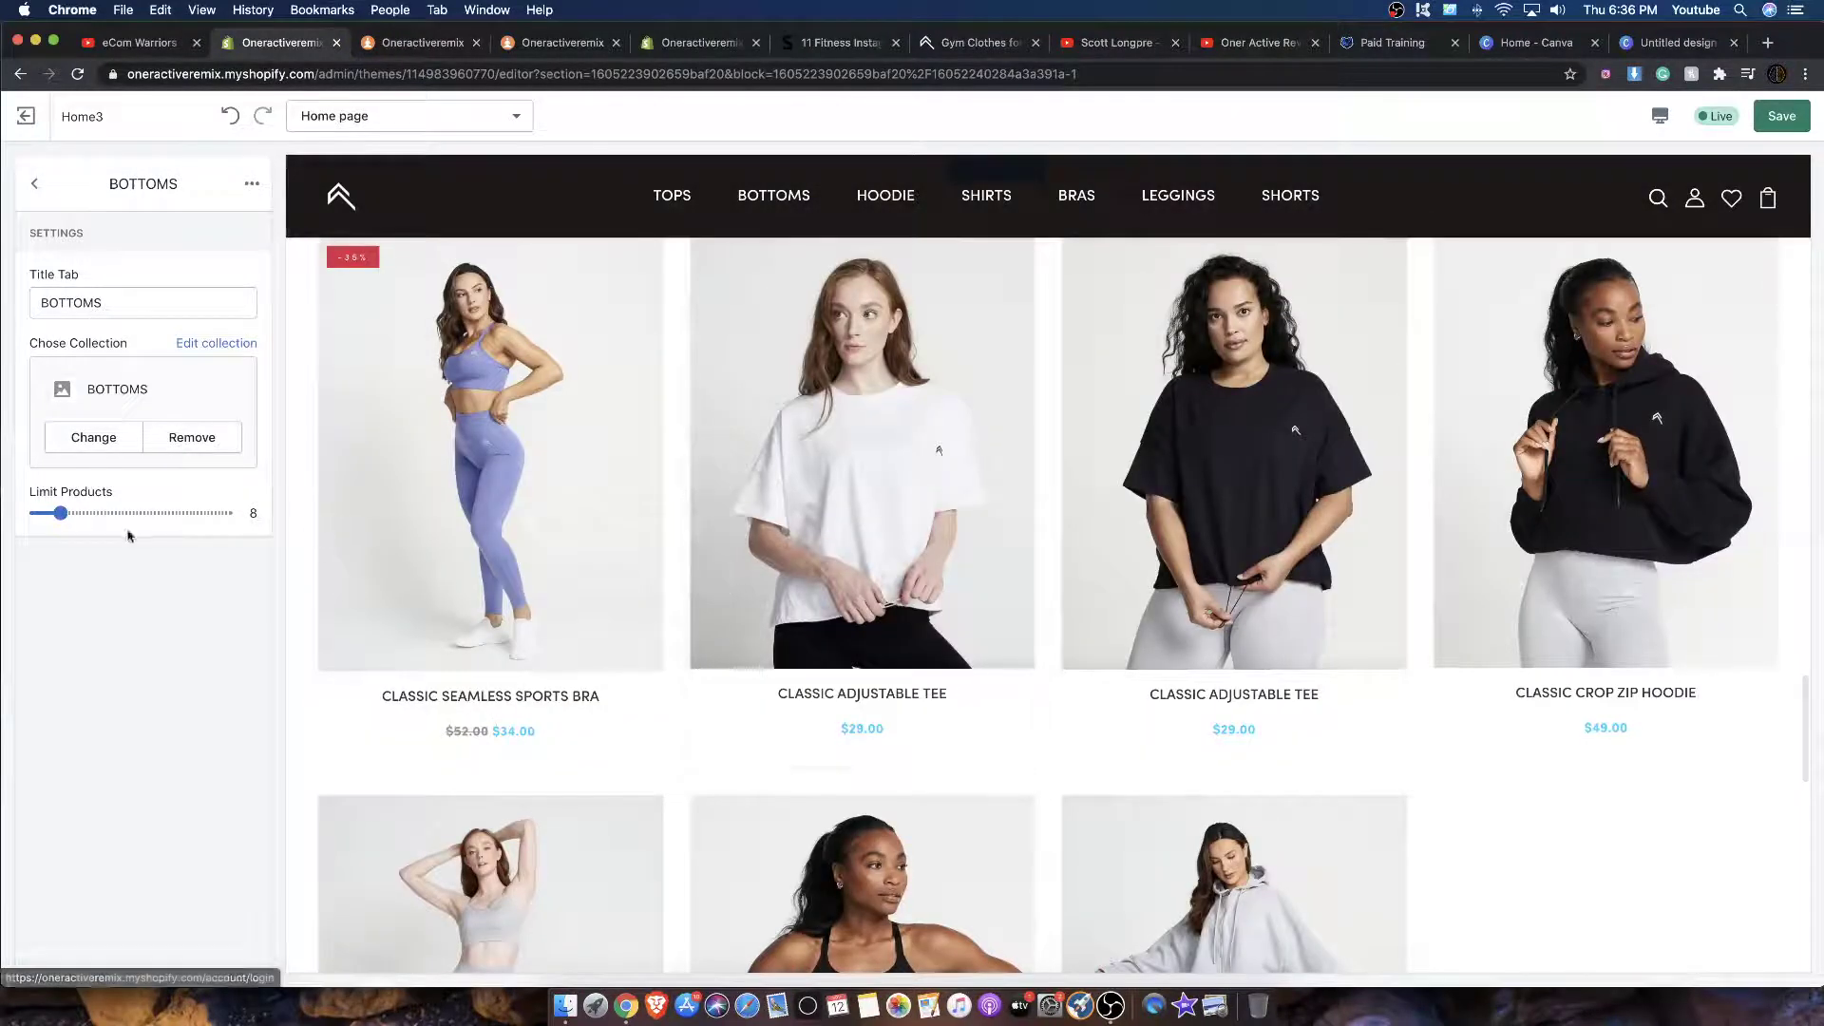
Step: Limit the BOTTOMS tab to 4 products and check its product row in the preview
drag(40, 513, 44, 513)
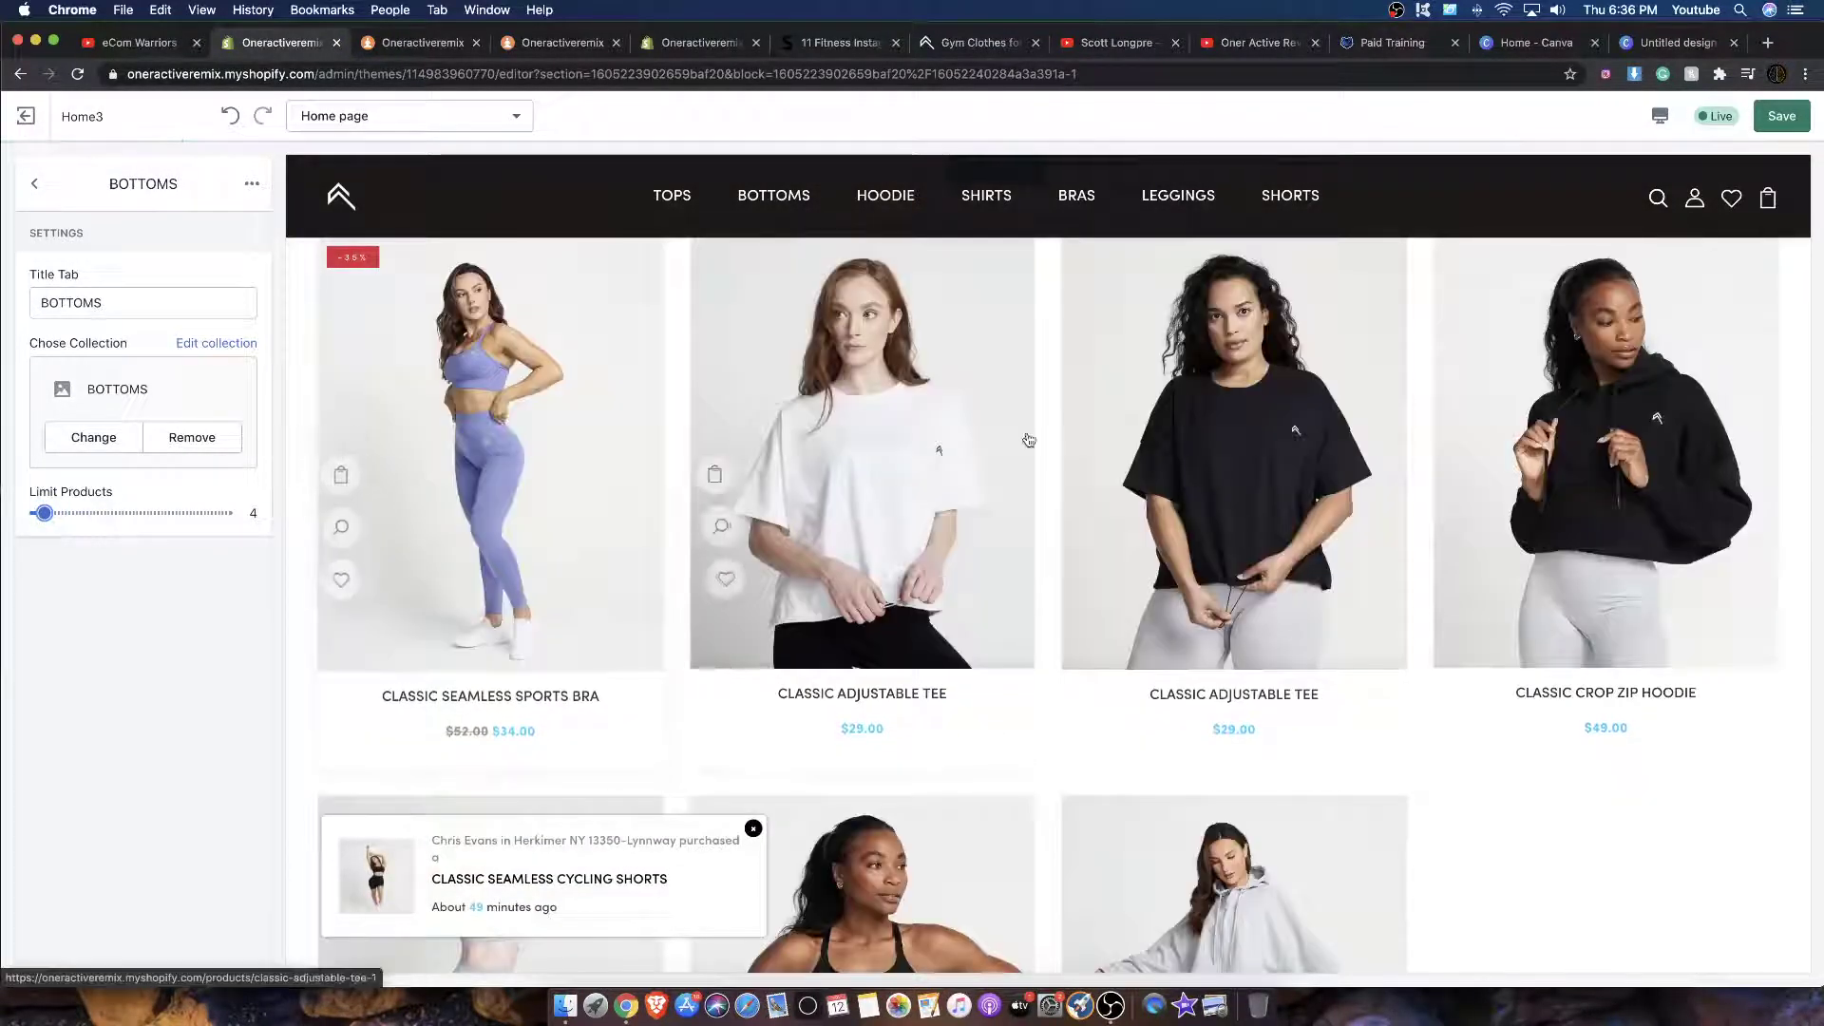
scroll(1028, 440, up, 3)
click(1100, 457)
scroll(1208, 423, down, 3)
scroll(1209, 423, up, 4)
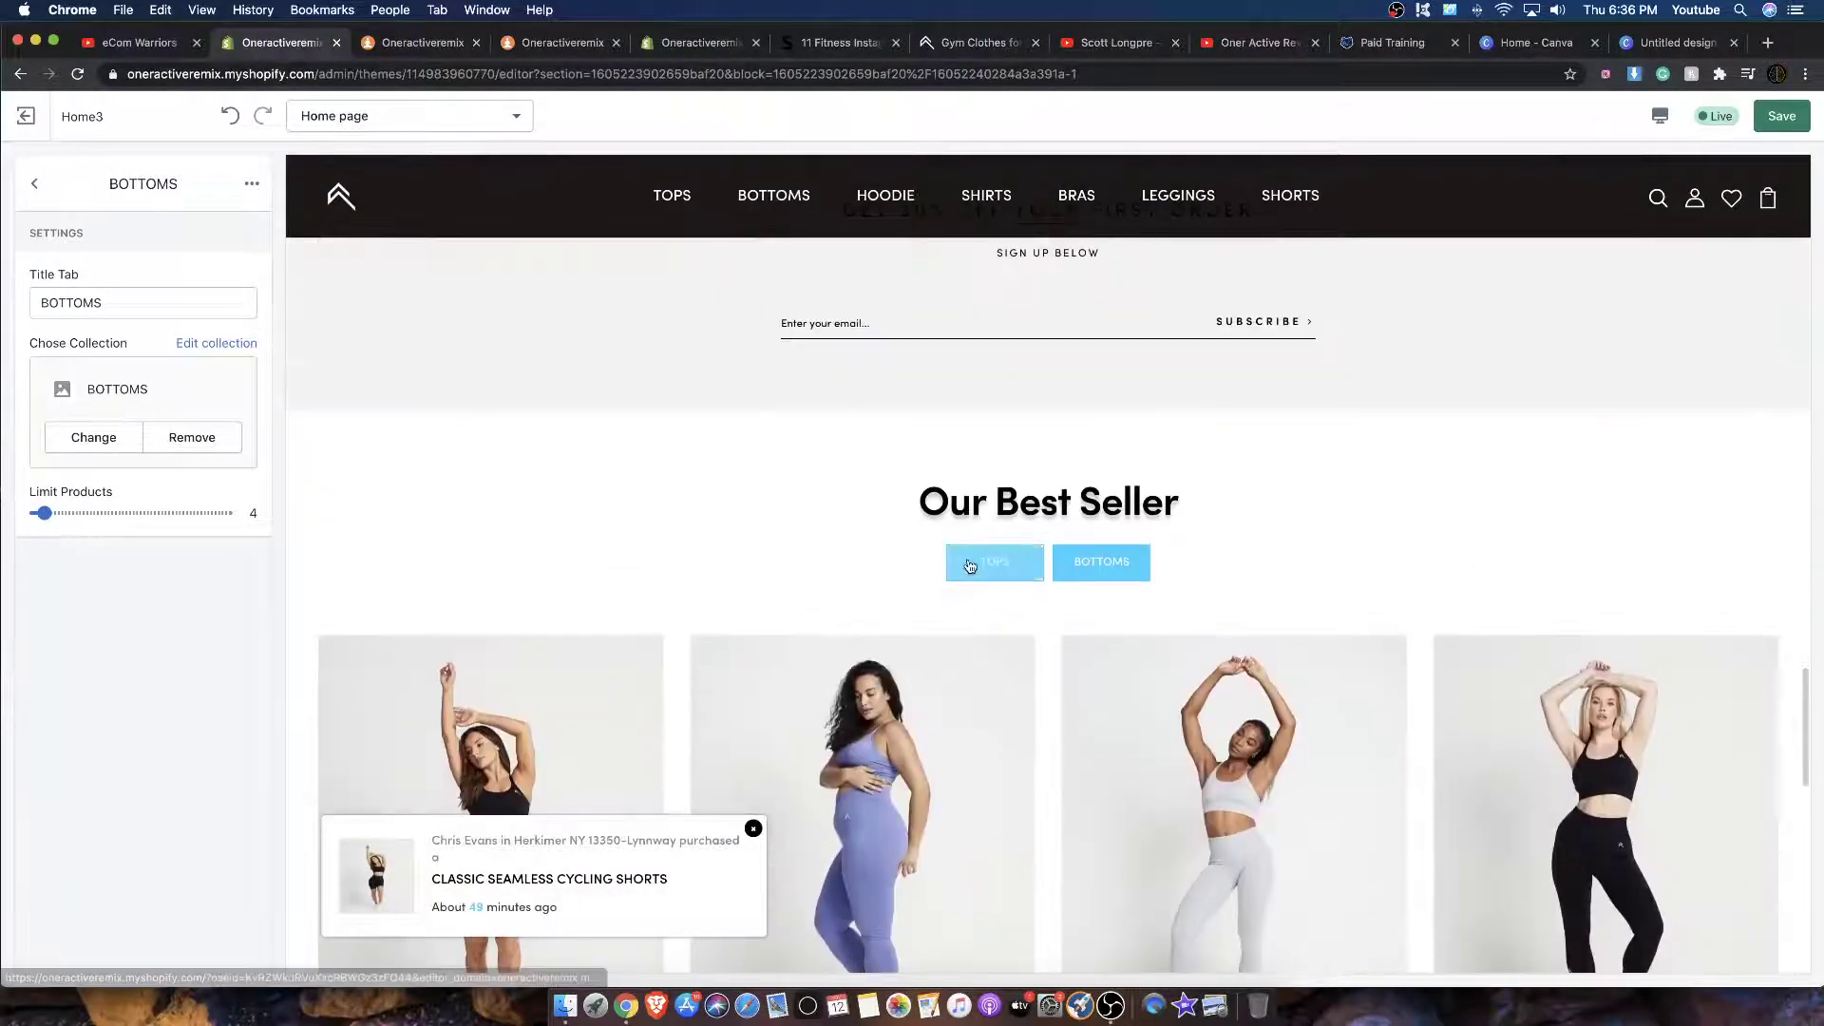
click(970, 566)
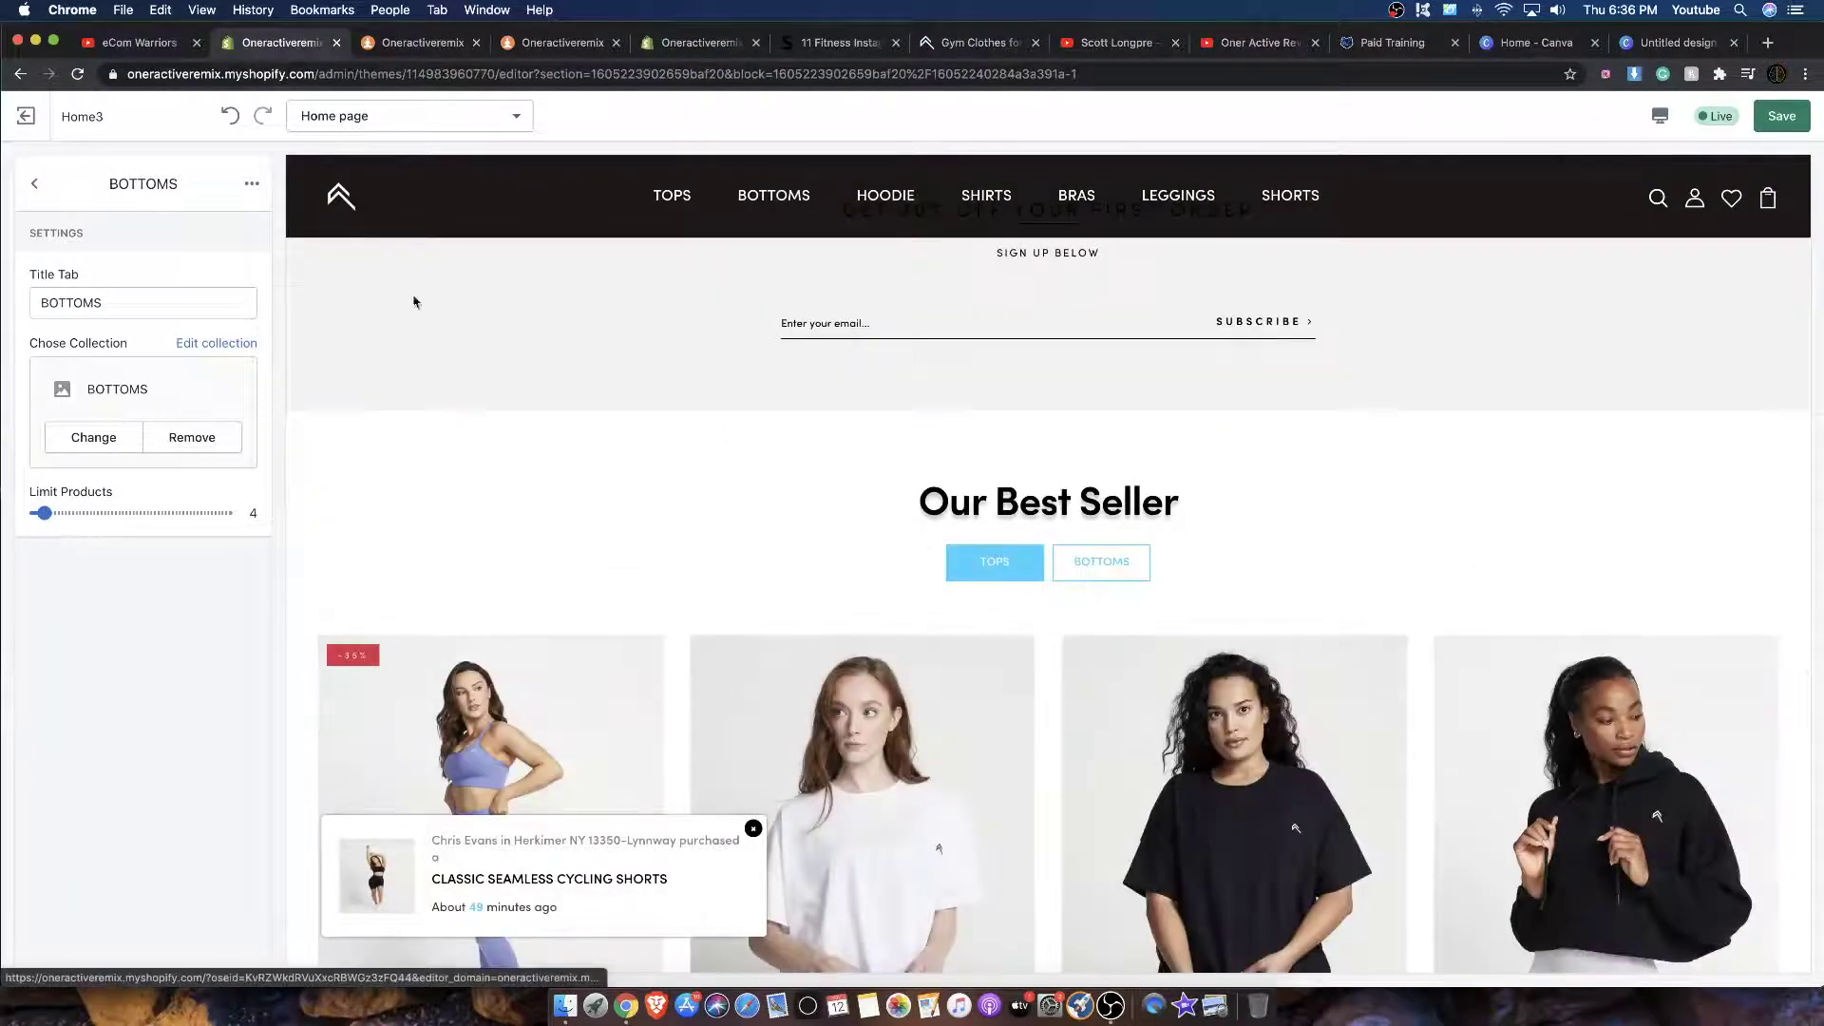
Step: Limit the TOPS tab to 4 products and compare both tabs in the preview
click(34, 183)
click(118, 285)
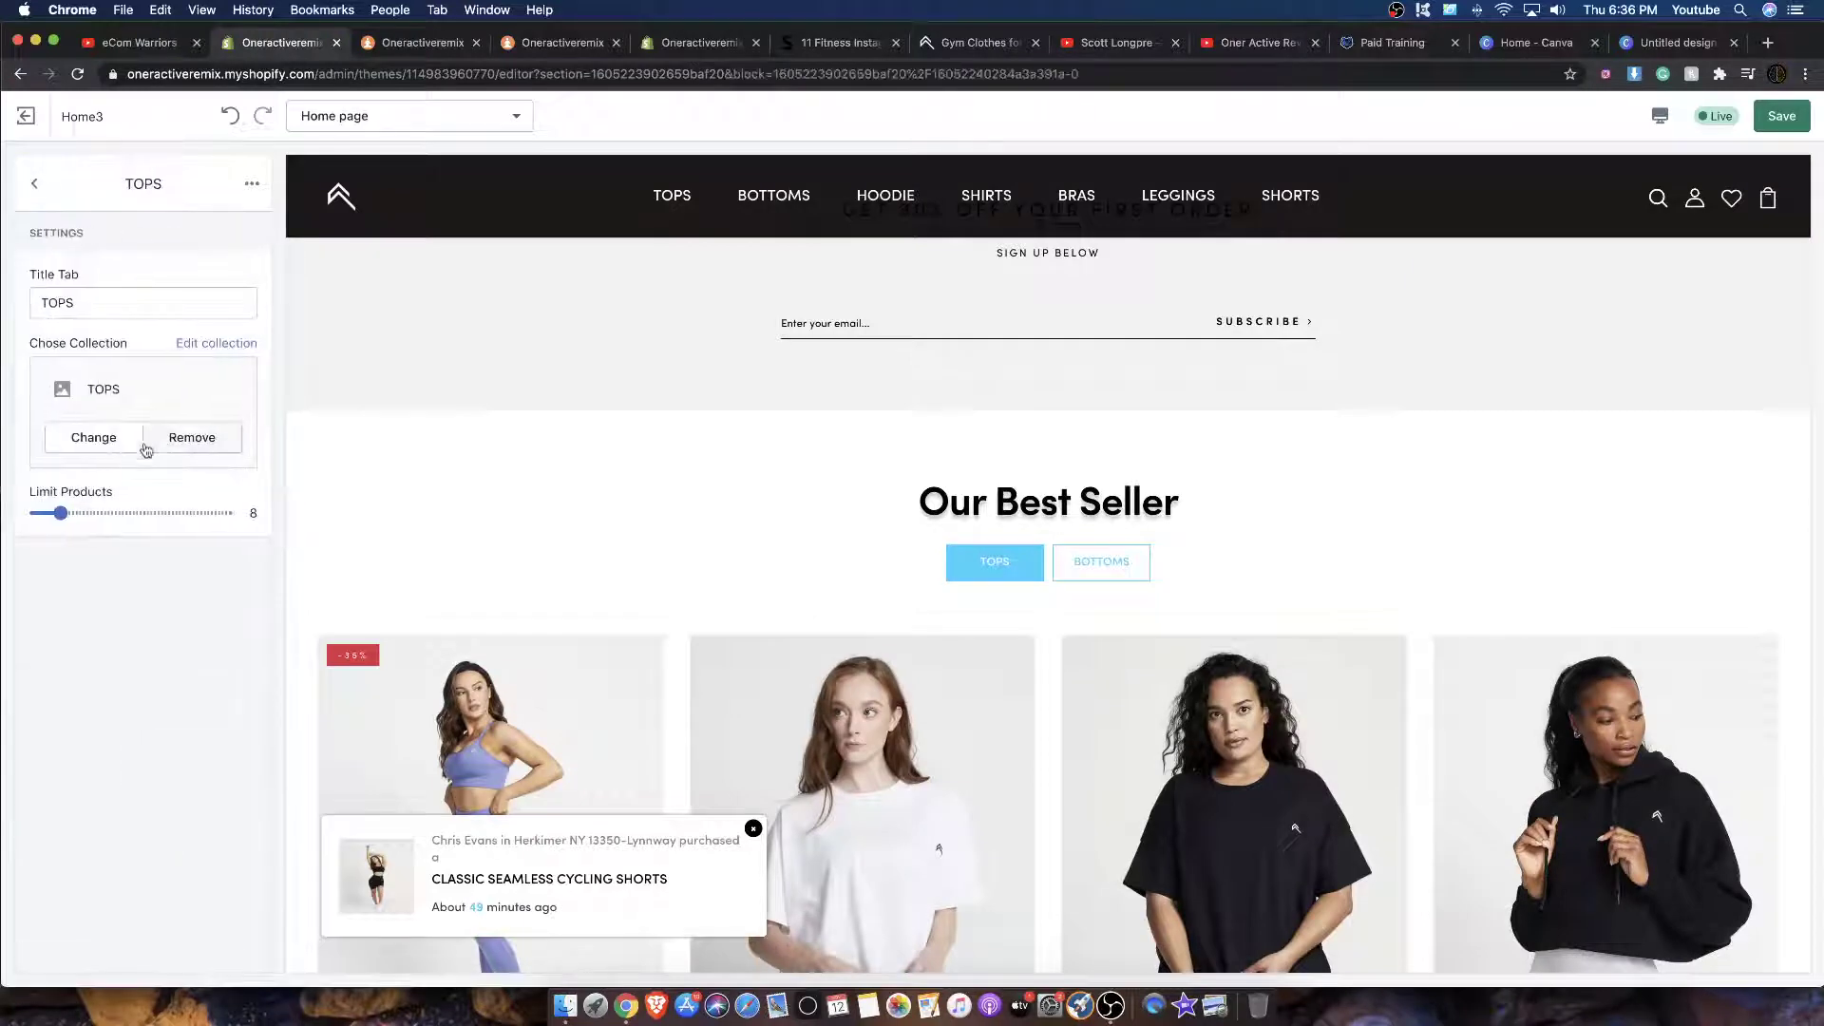
drag(40, 516, 43, 517)
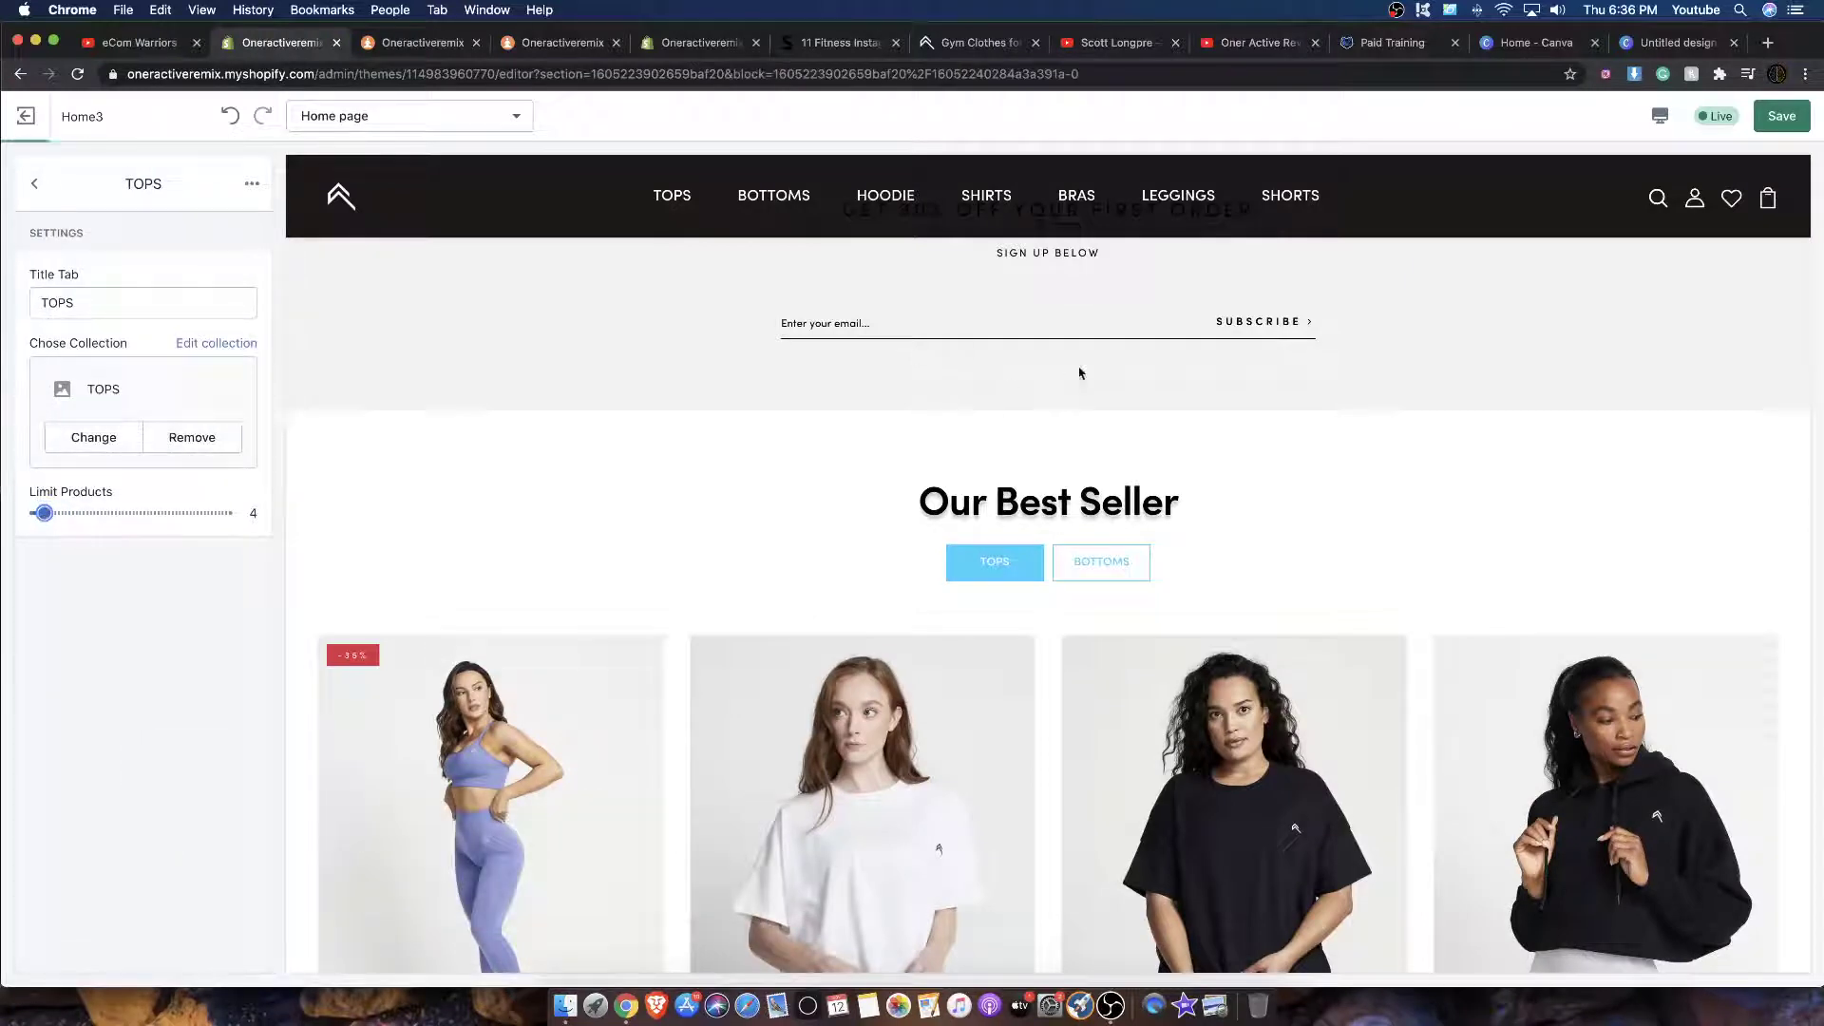
scroll(1073, 375, down, 3)
click(1123, 316)
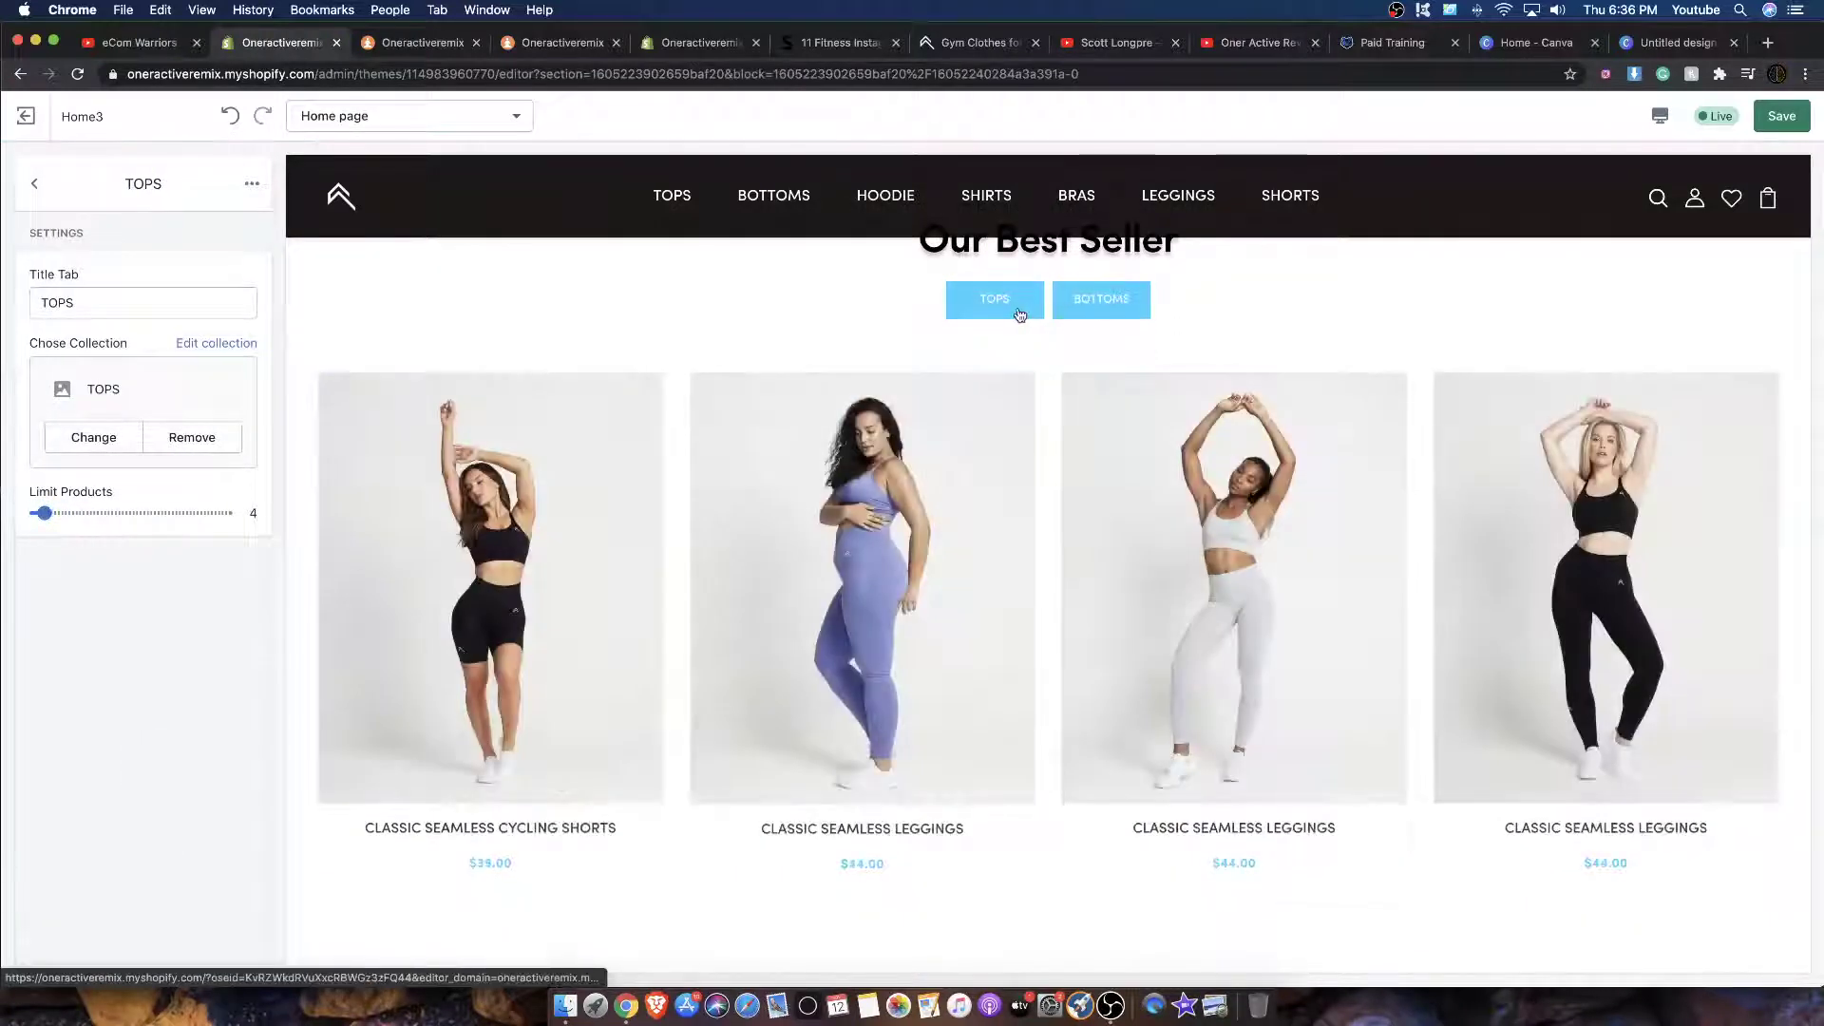
click(1113, 305)
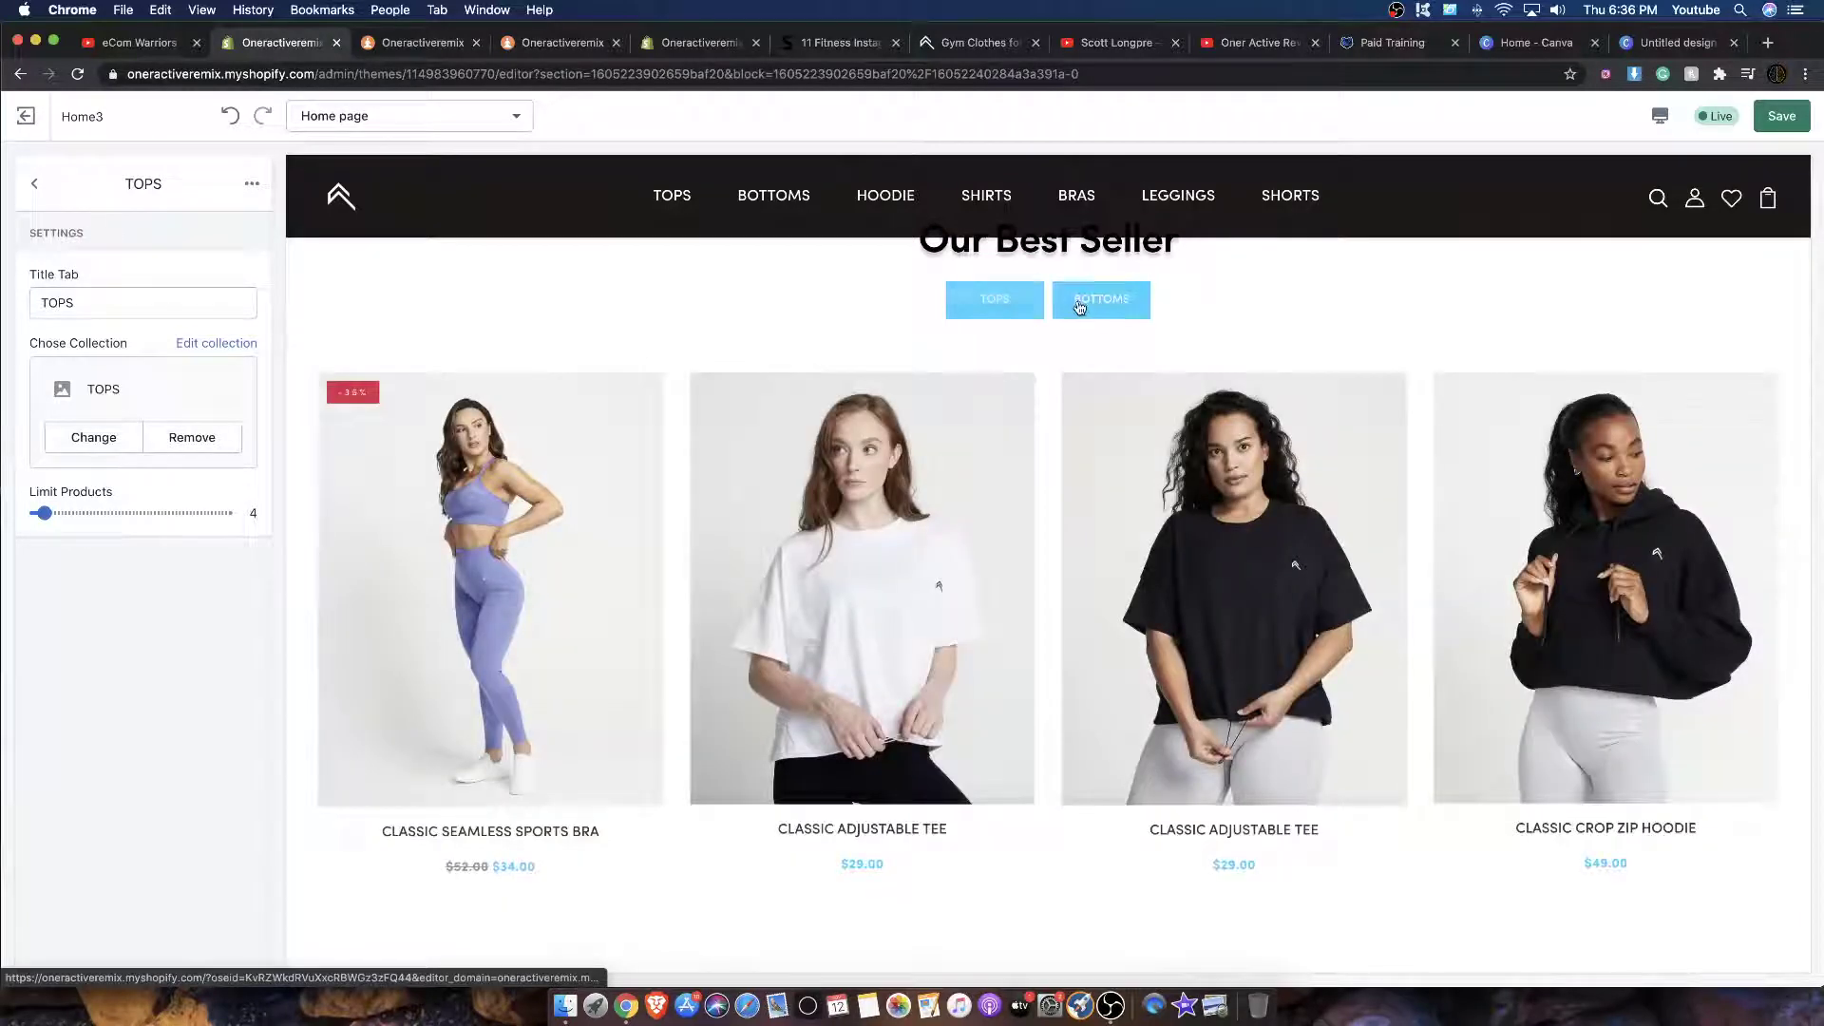
click(1080, 302)
Step: Review the Our Best Seller section and the page below it down to the footer, and save the theme changes
scroll(1119, 334, down, 10)
scroll(1119, 334, up, 10)
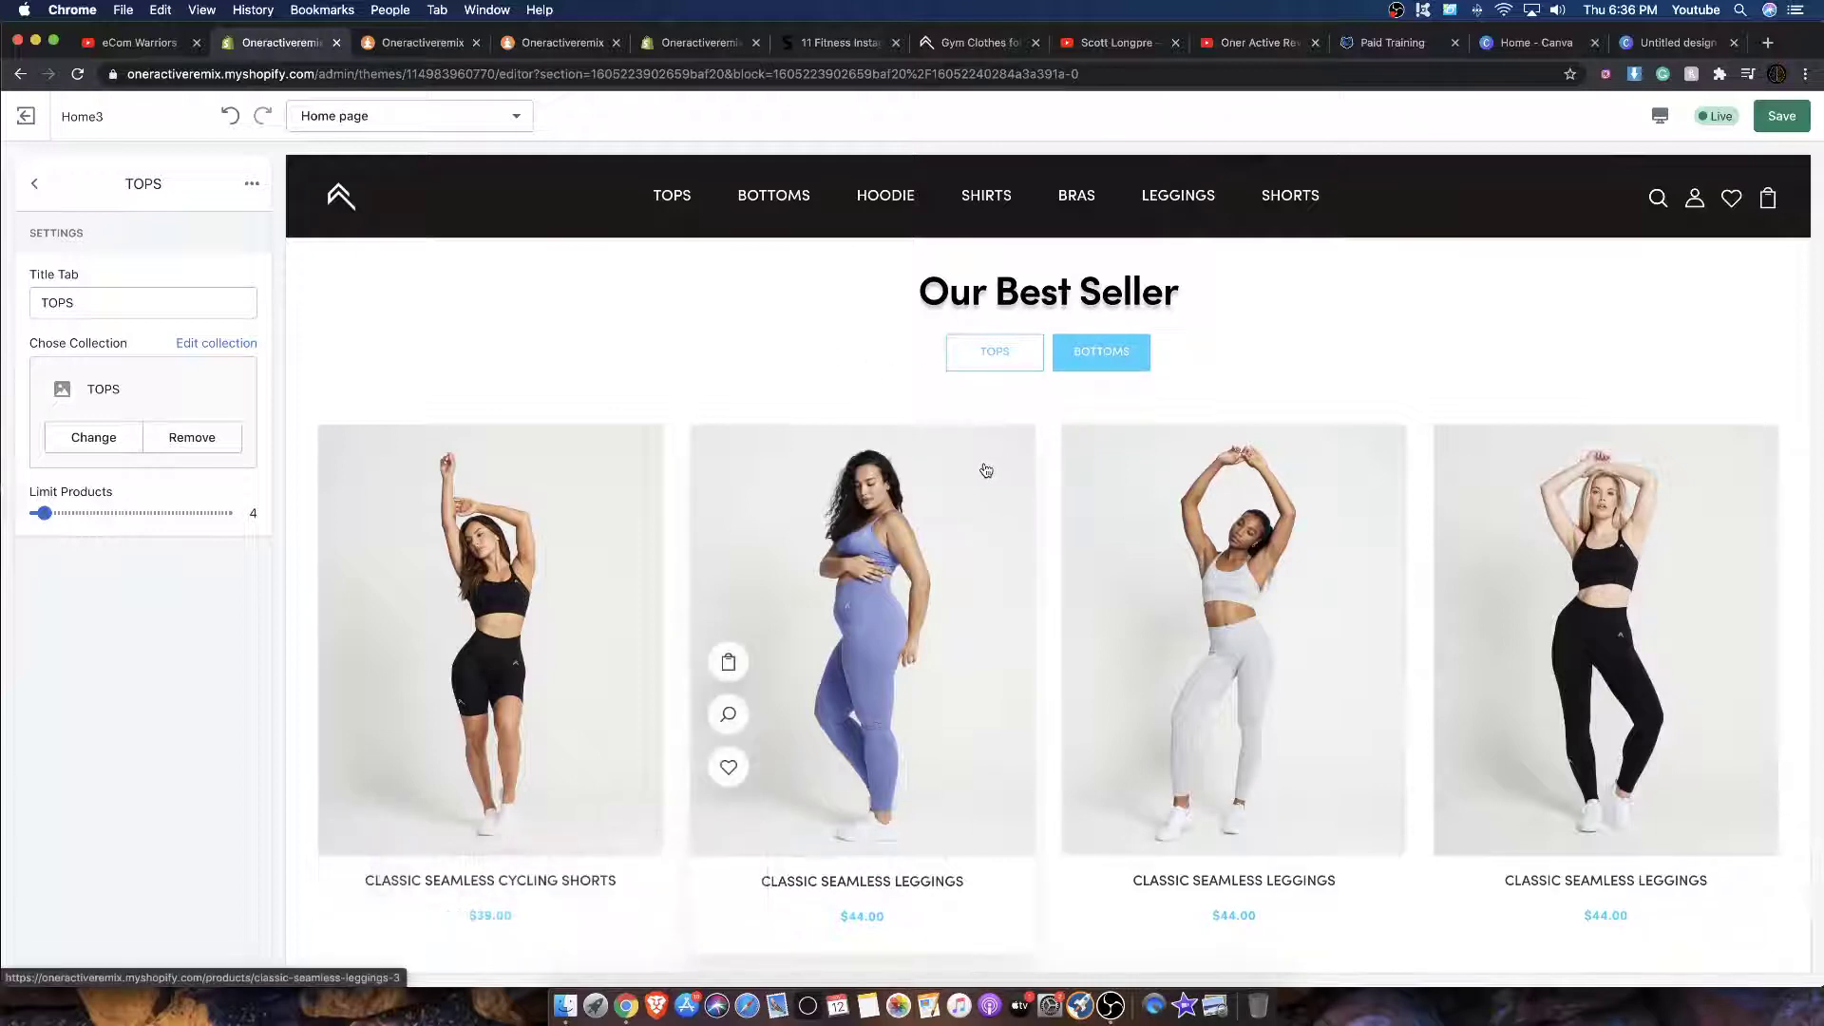
click(1016, 363)
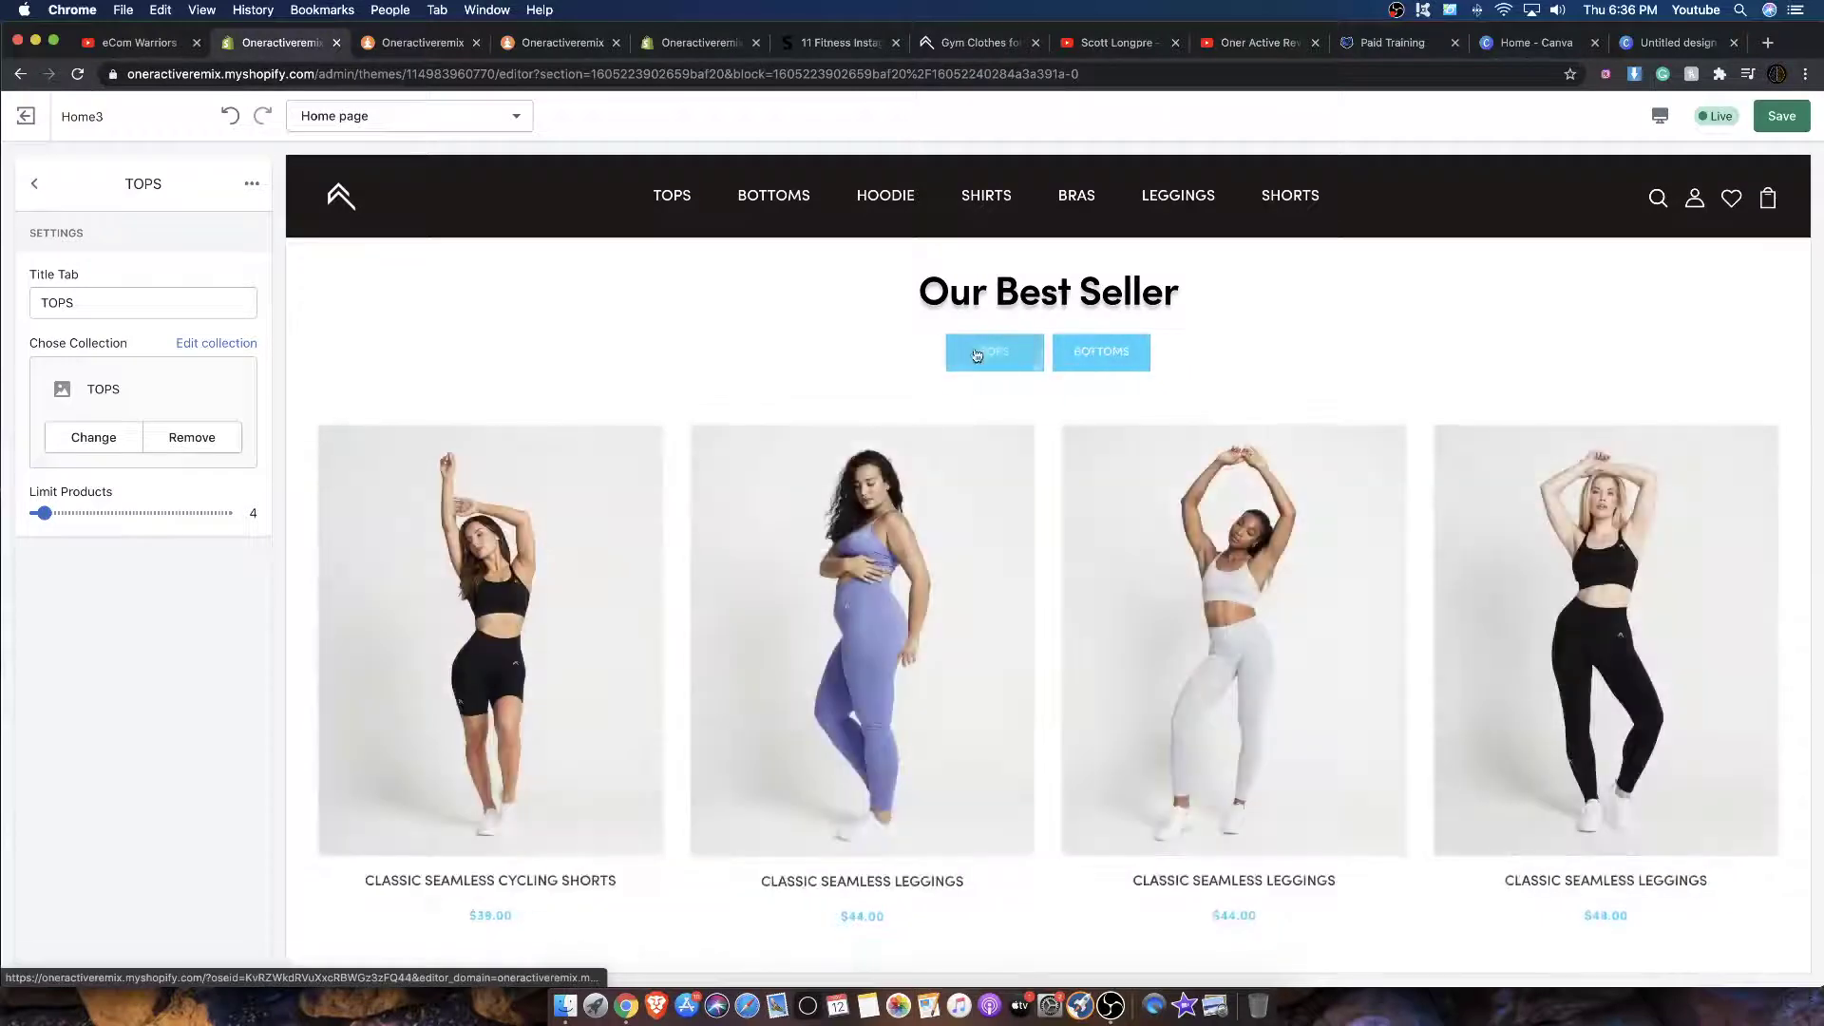
scroll(1079, 423, down, 5)
scroll(1066, 420, down, 5)
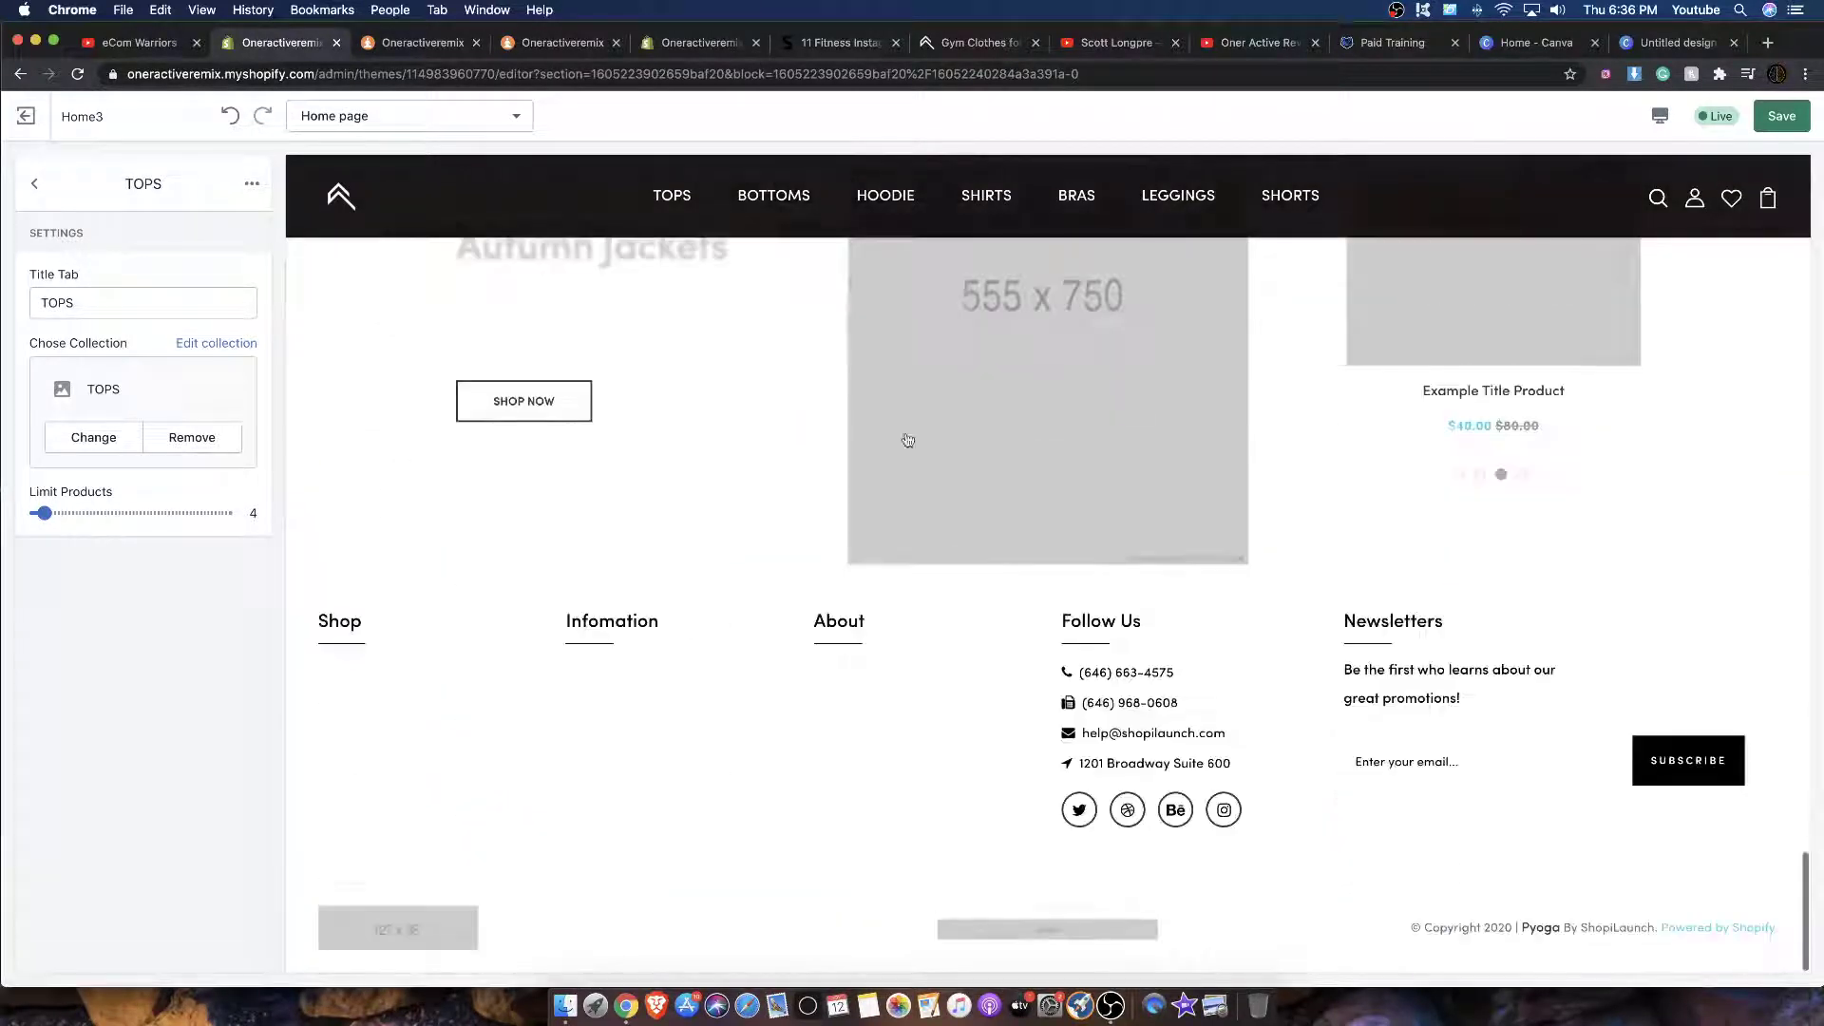
scroll(1051, 481, up, 2)
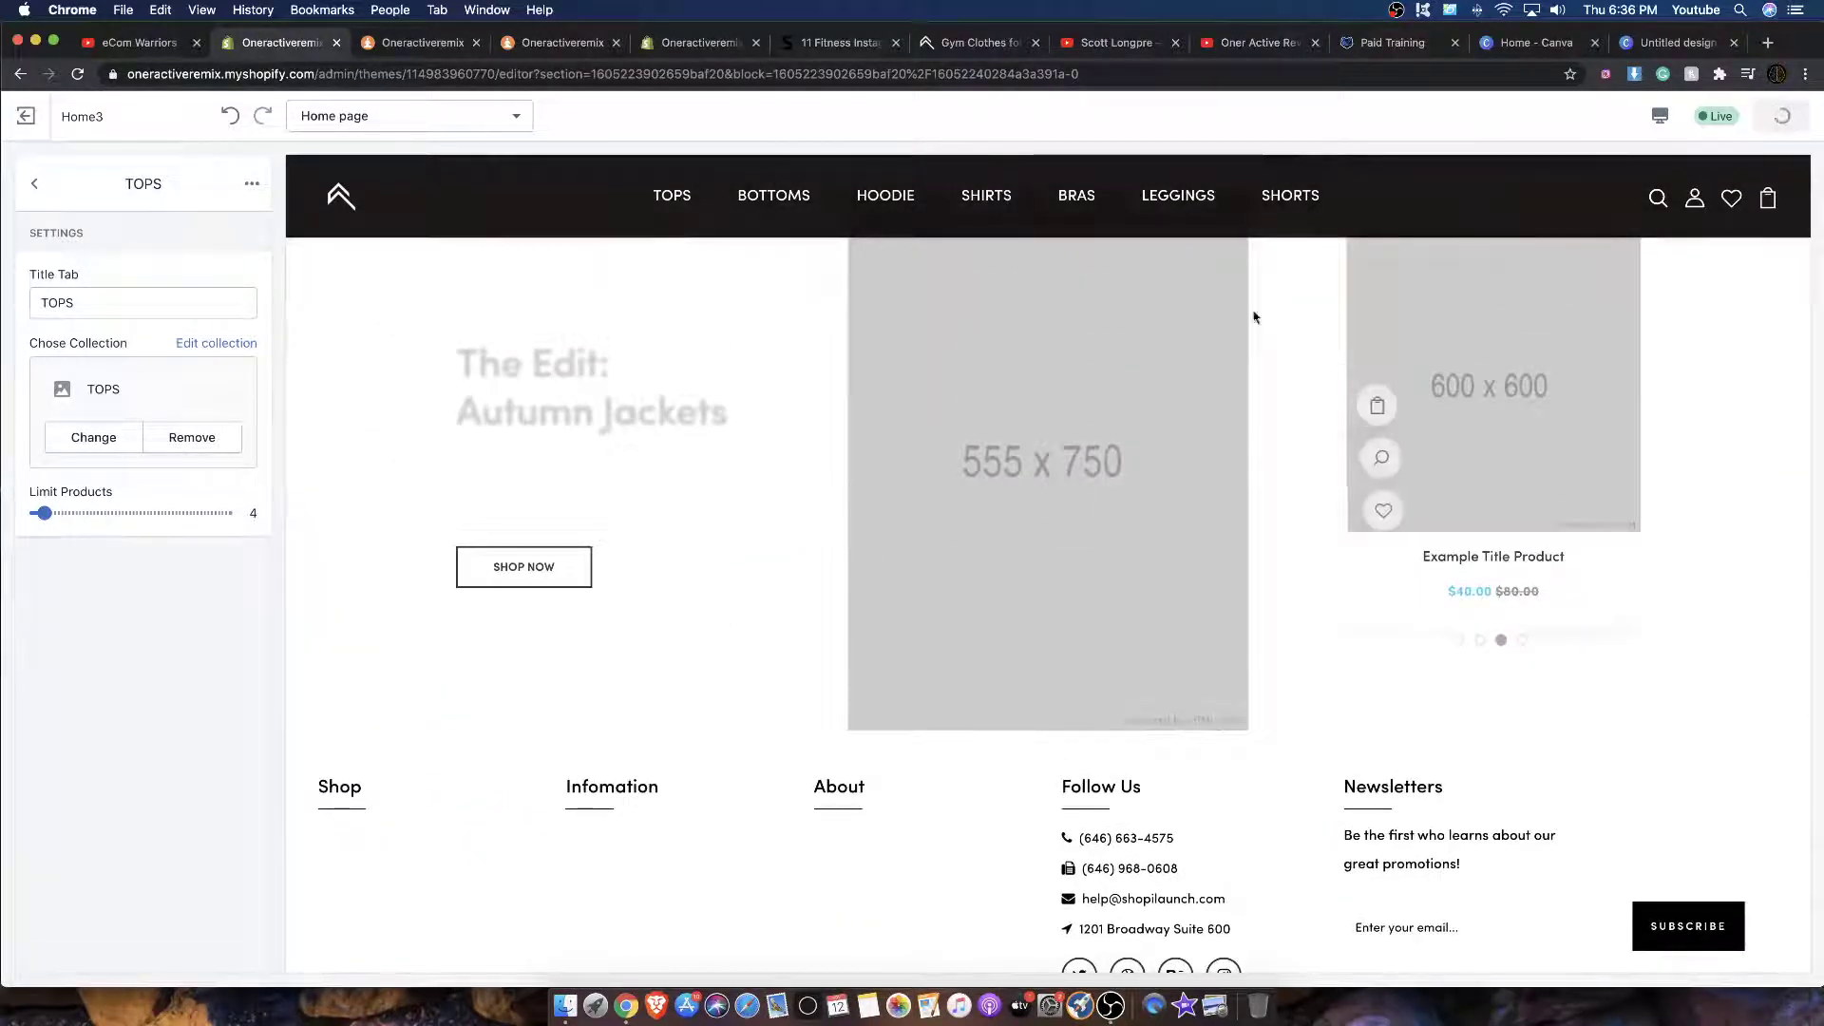
Step: Open the Product V5 section's settings and the image library for its first banner
click(34, 184)
scroll(782, 465, up, 3)
scroll(749, 461, down, 2)
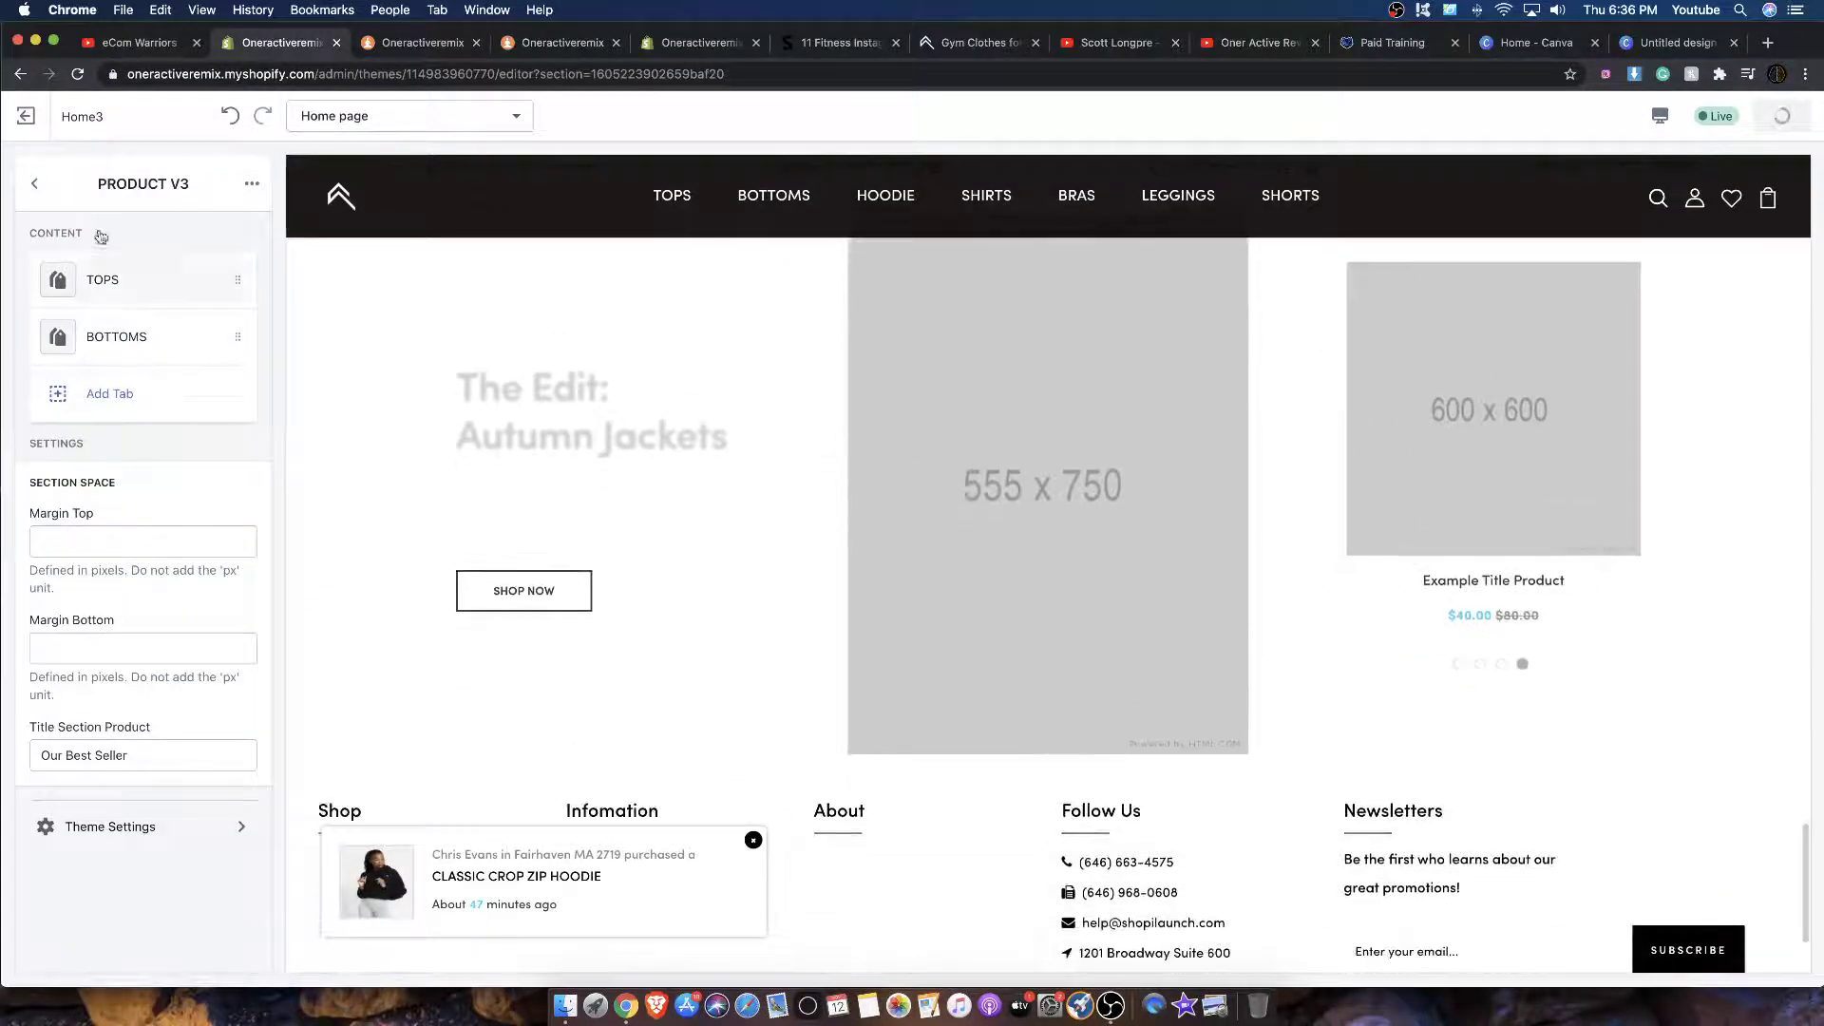
click(111, 711)
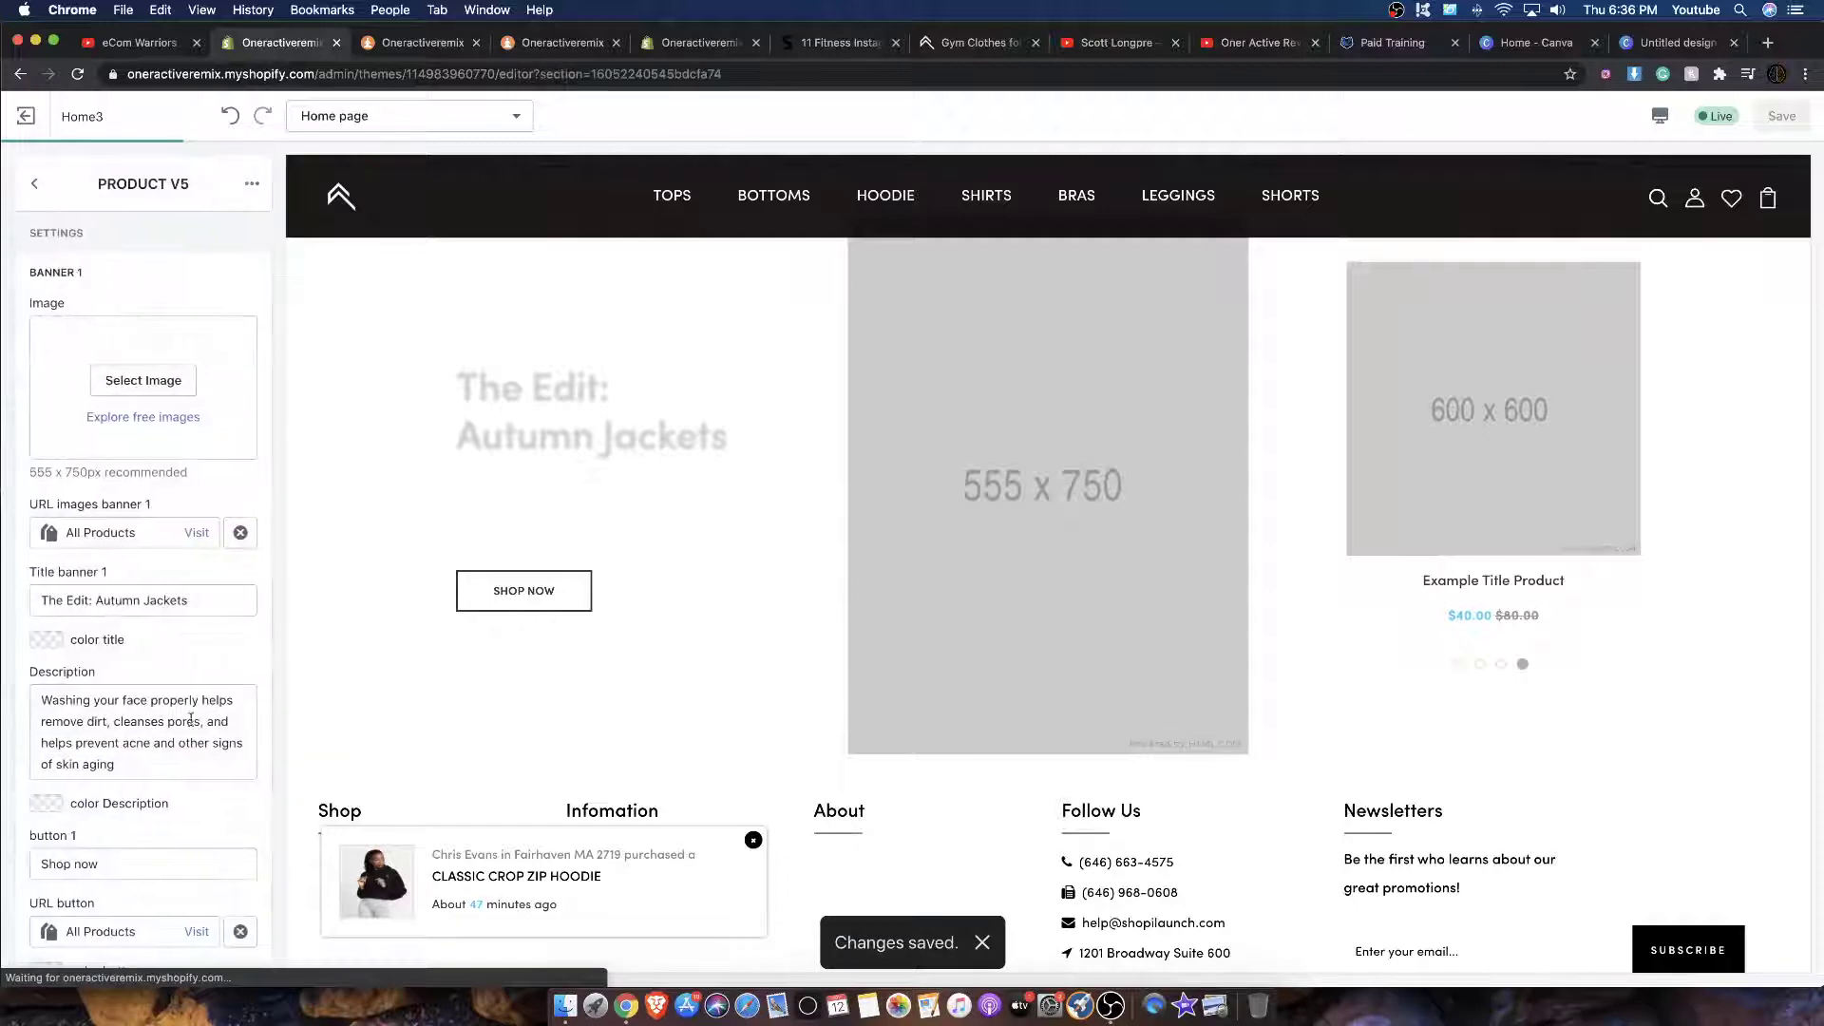
click(143, 380)
Step: Try the library images of the two women in hoodies and the kneeling athlete on a dark background as banner 1
scroll(171, 570, down, 6)
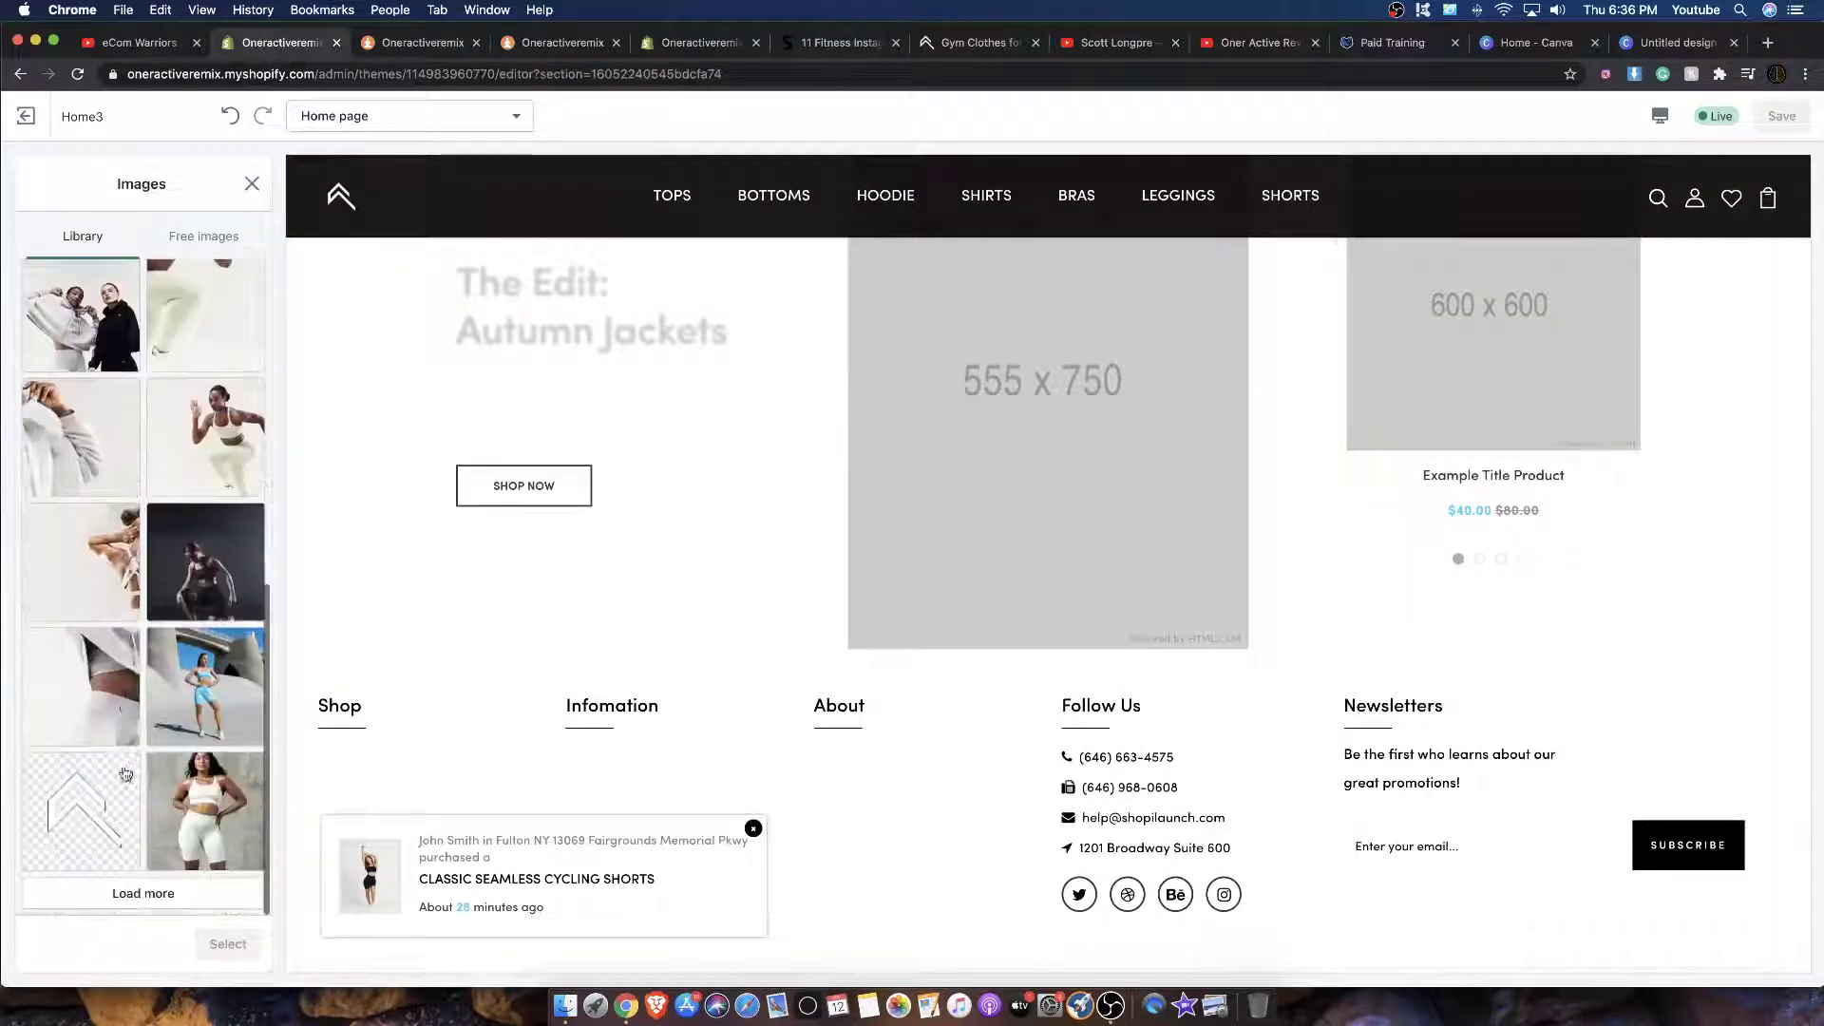
click(119, 387)
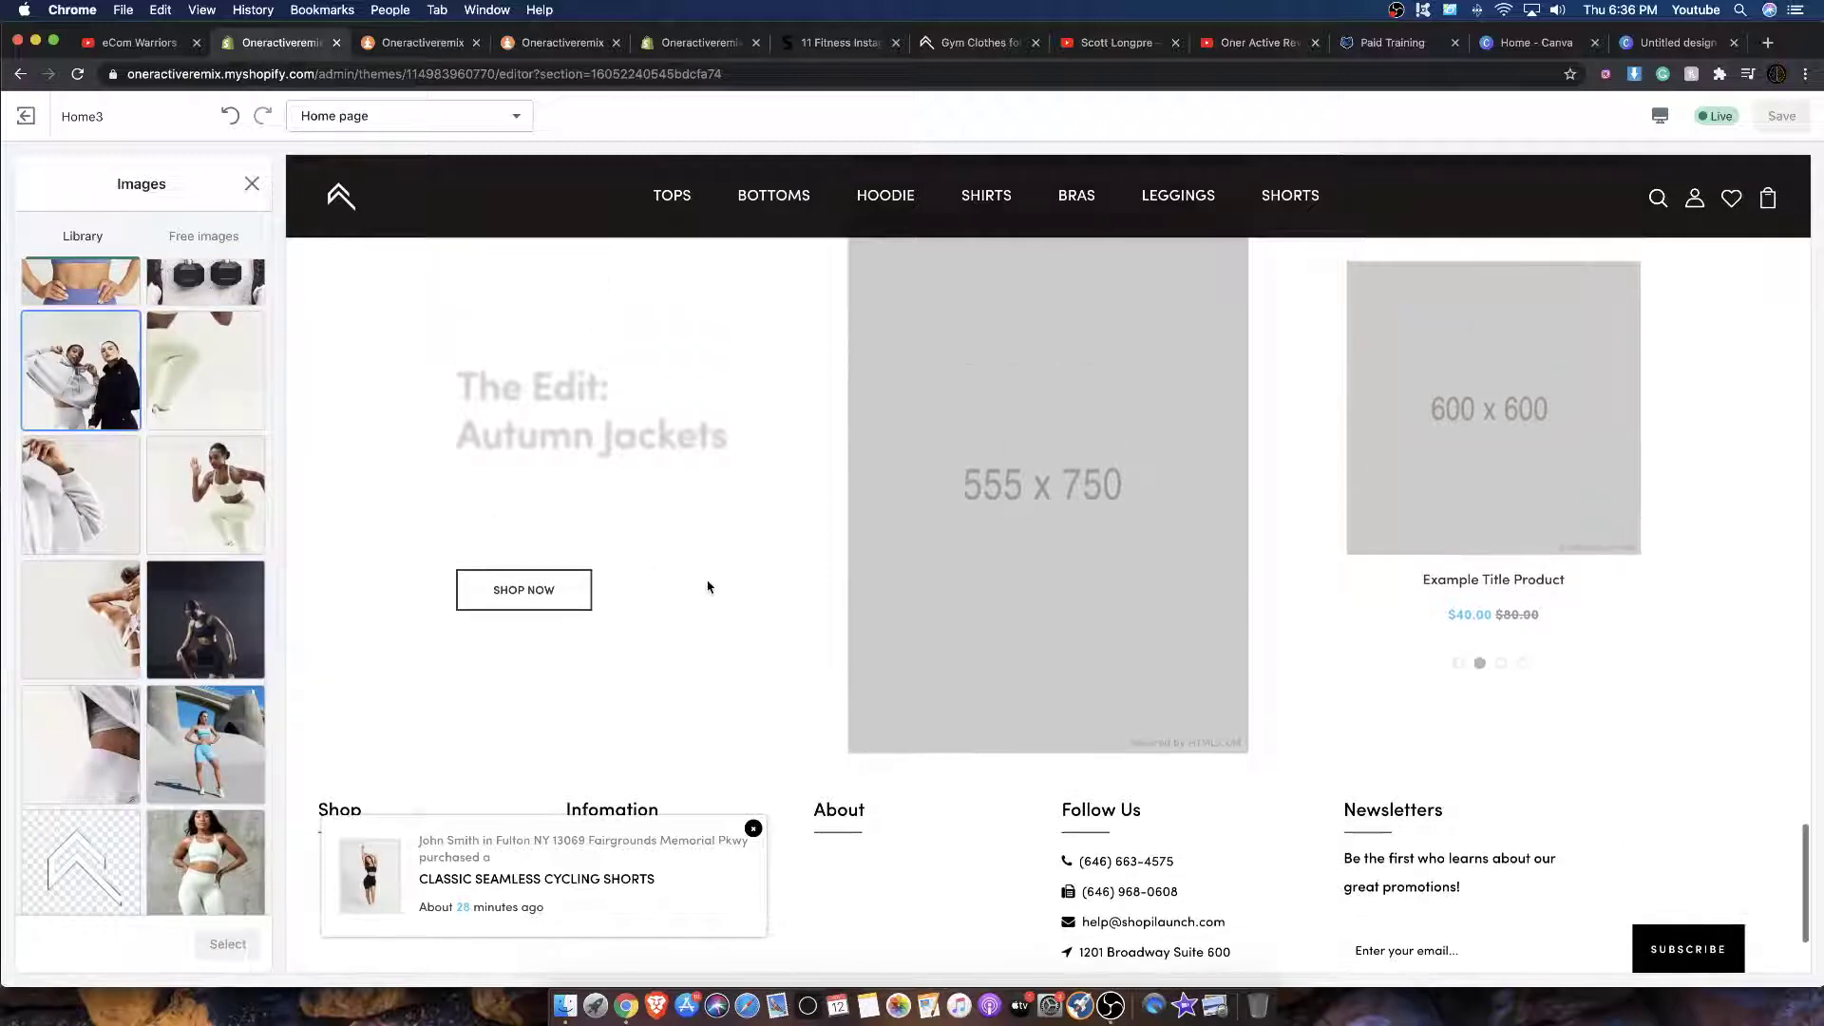
scroll(197, 500, up, 2)
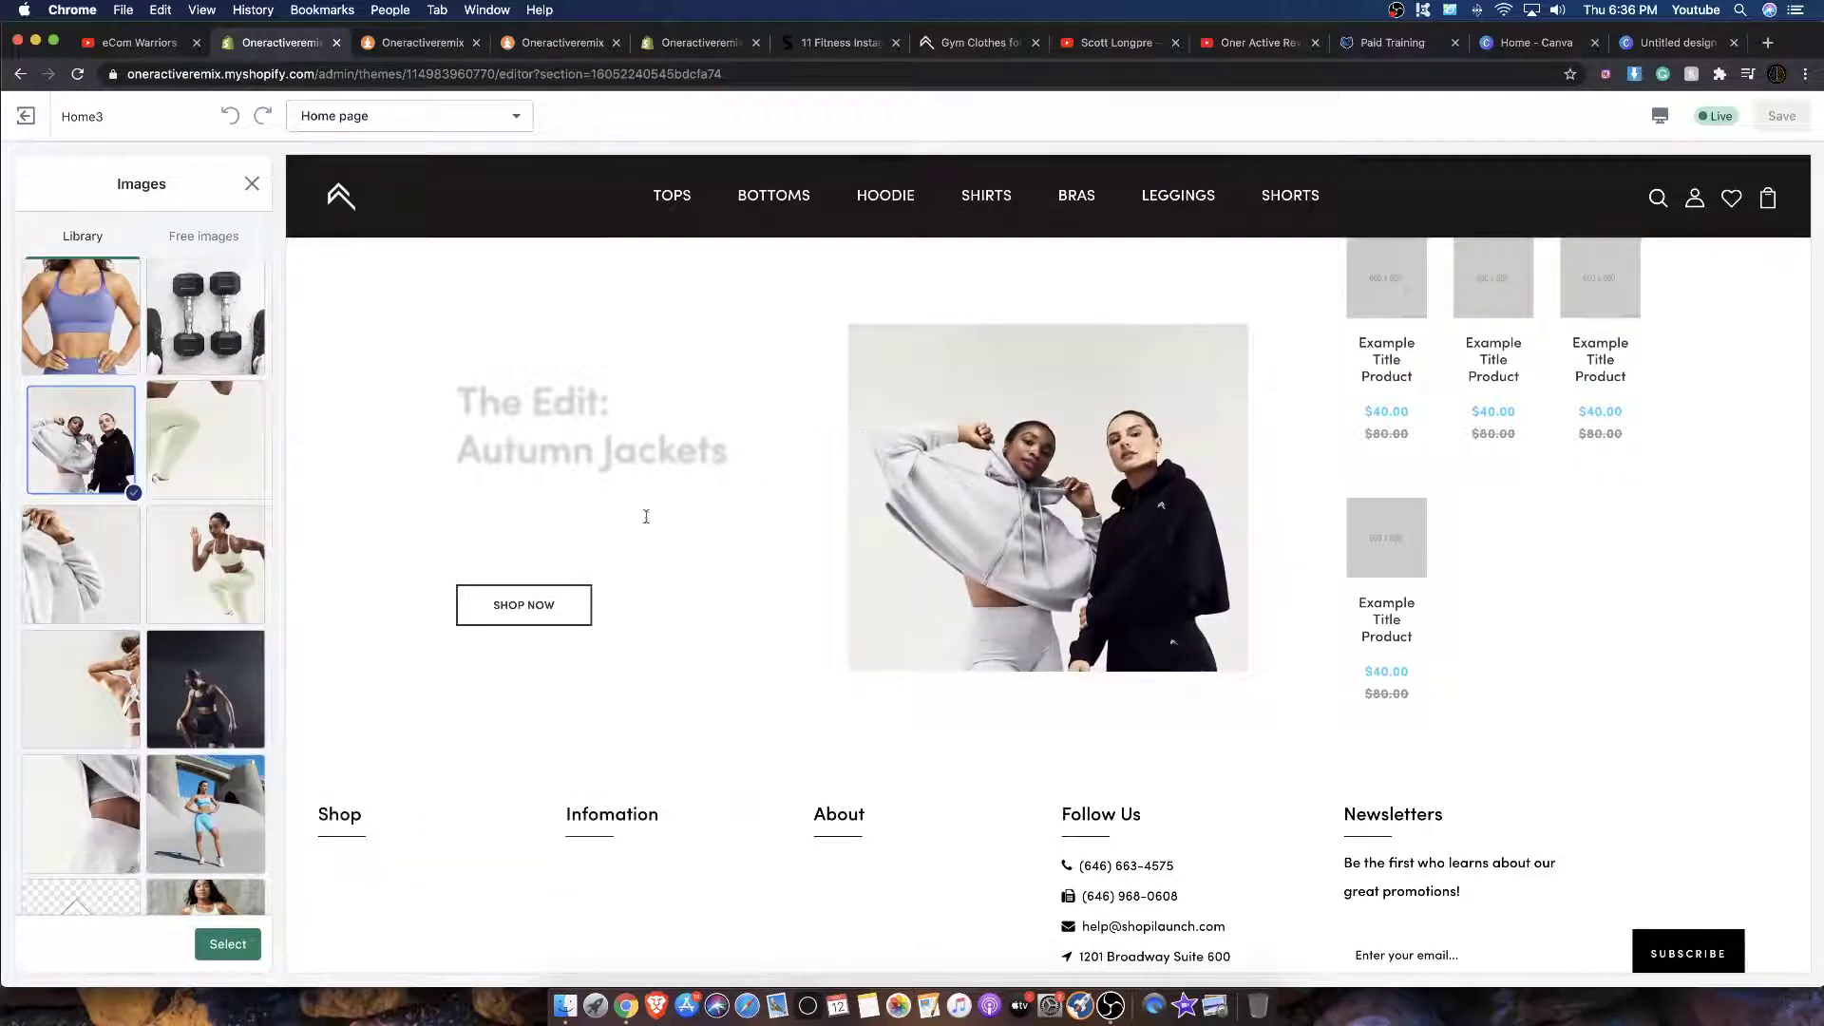
scroll(193, 528, down, 3)
click(246, 532)
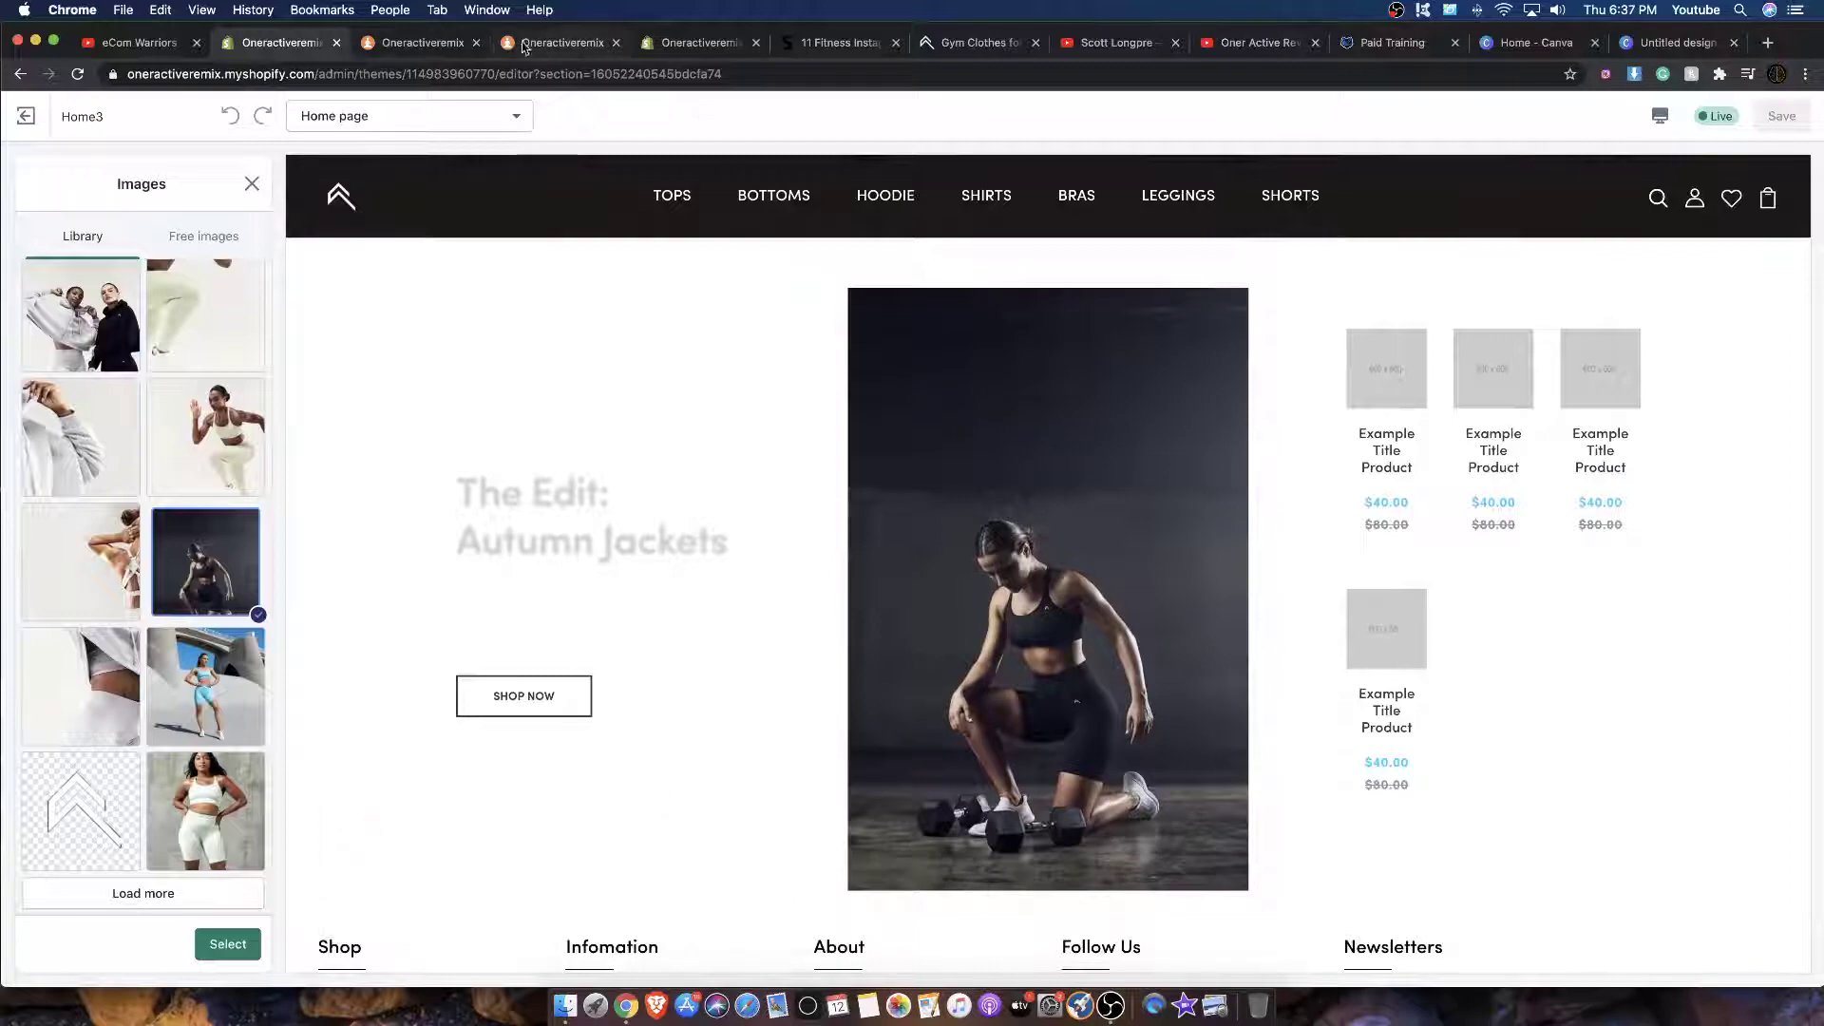
Step: Switch to the Oner Active website and find the Instagram feed on its home page
click(974, 43)
scroll(909, 243, down, 10)
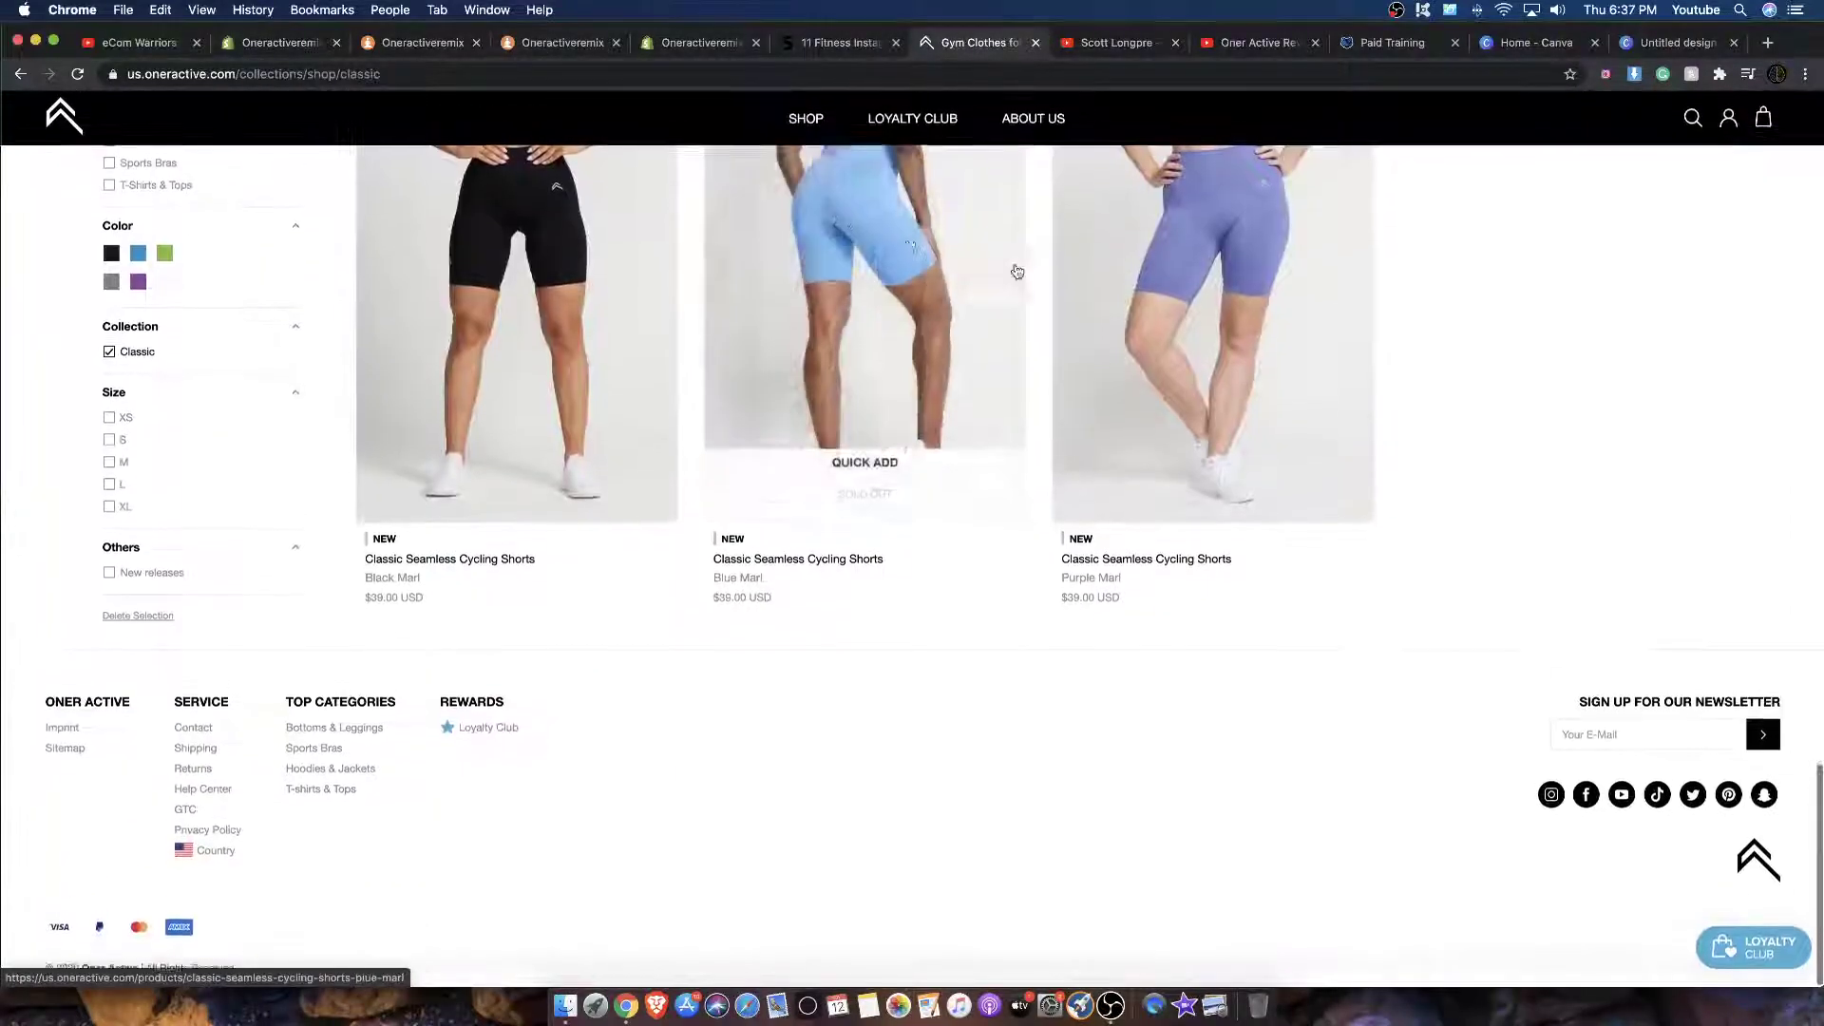
scroll(909, 244, up, 15)
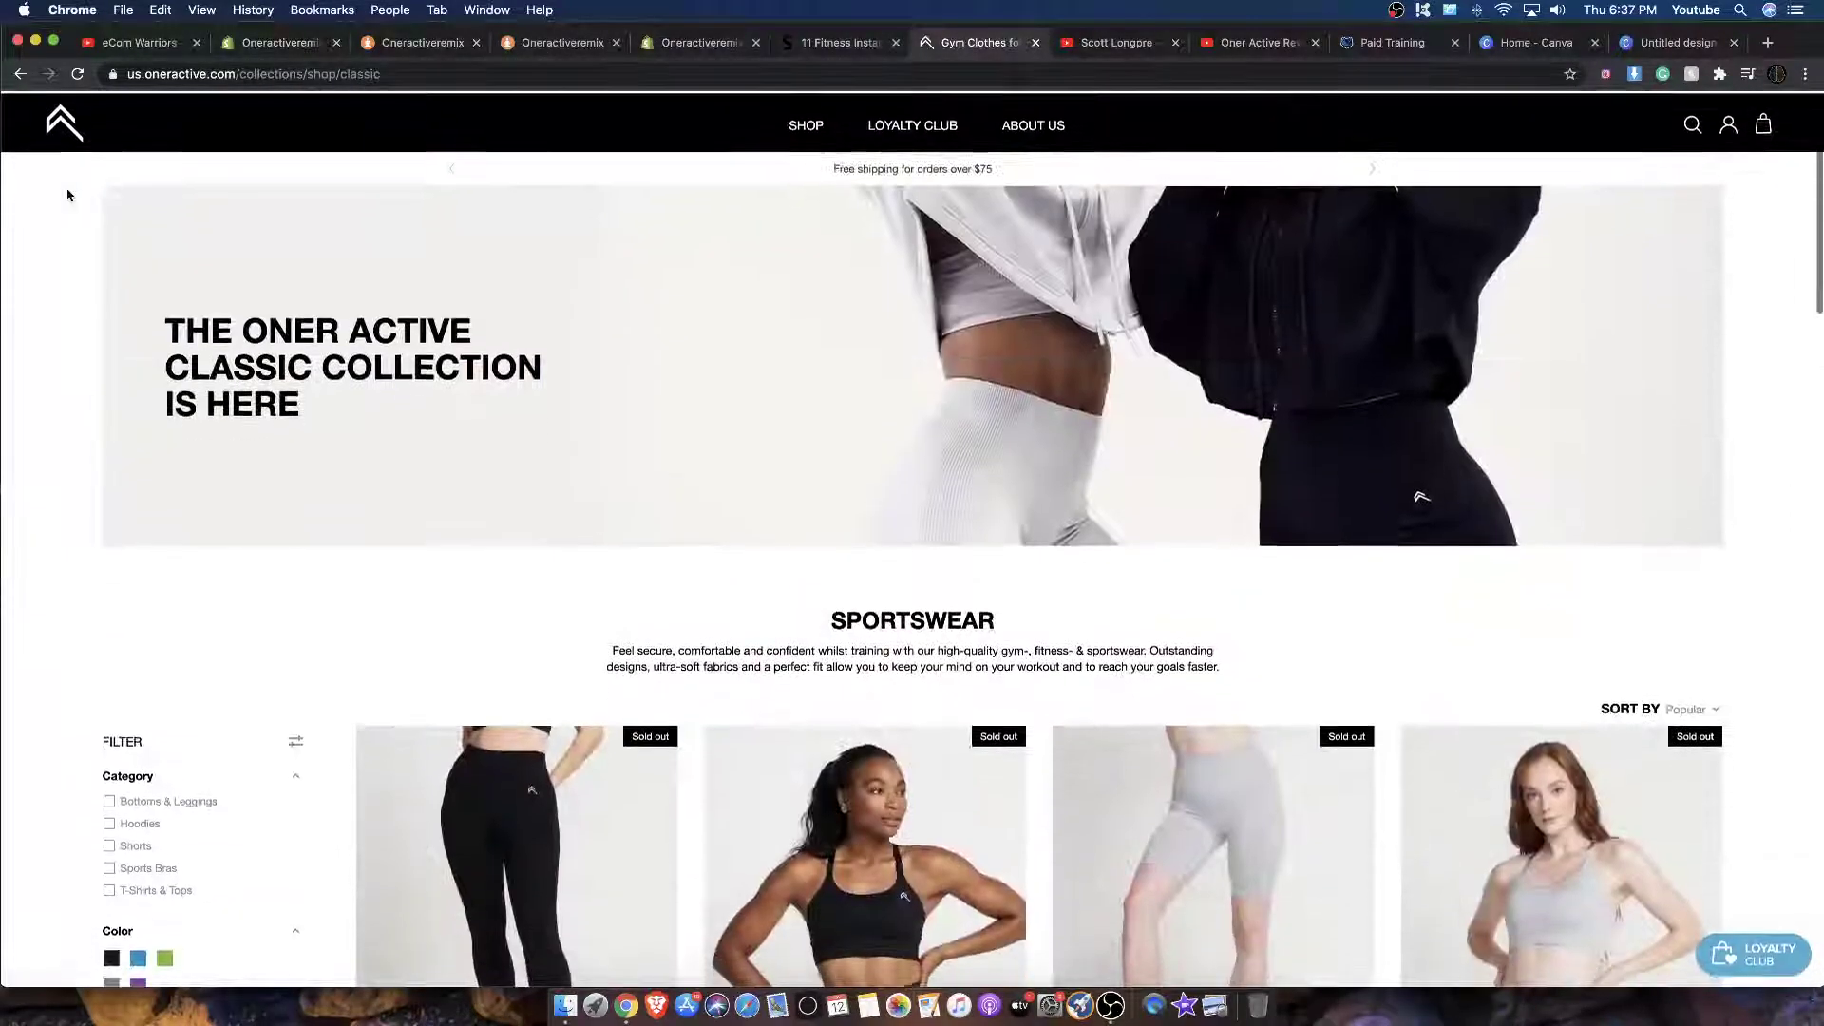
click(63, 121)
scroll(921, 423, down, 15)
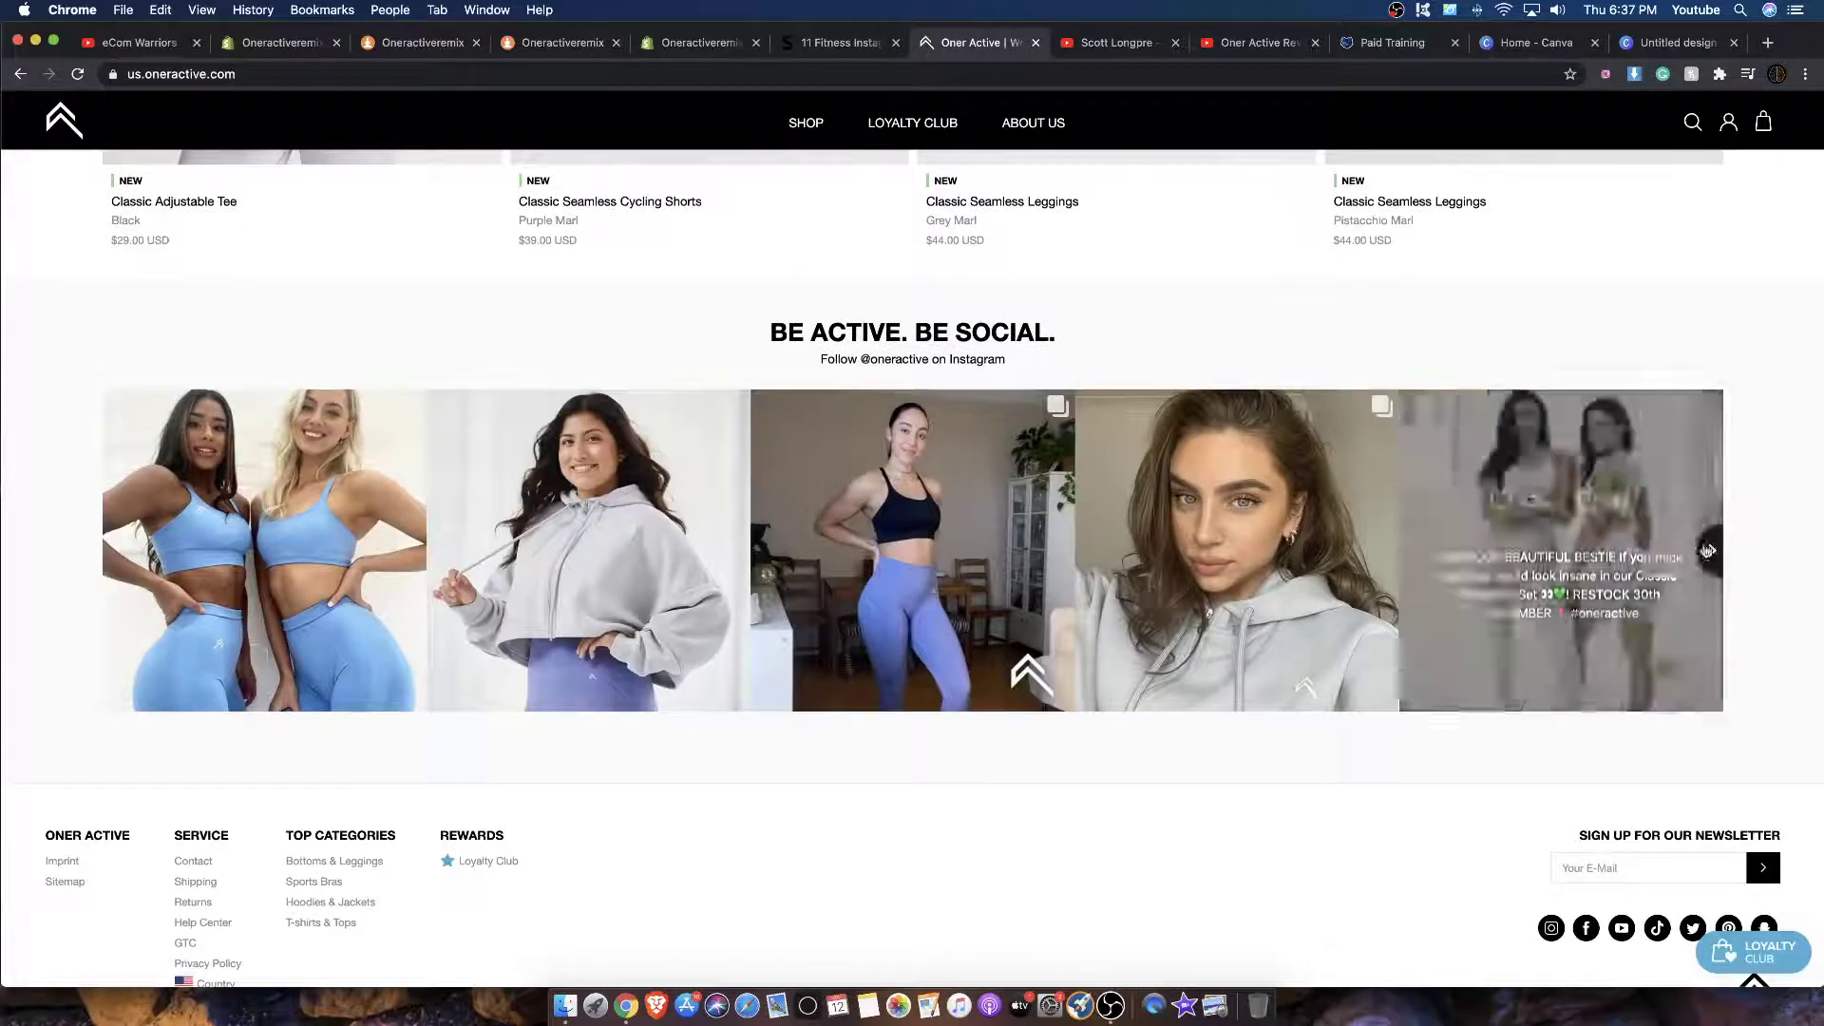
Step: Download the feed's photo of two women in pistachio activewear with the image downloader extension
click(1601, 500)
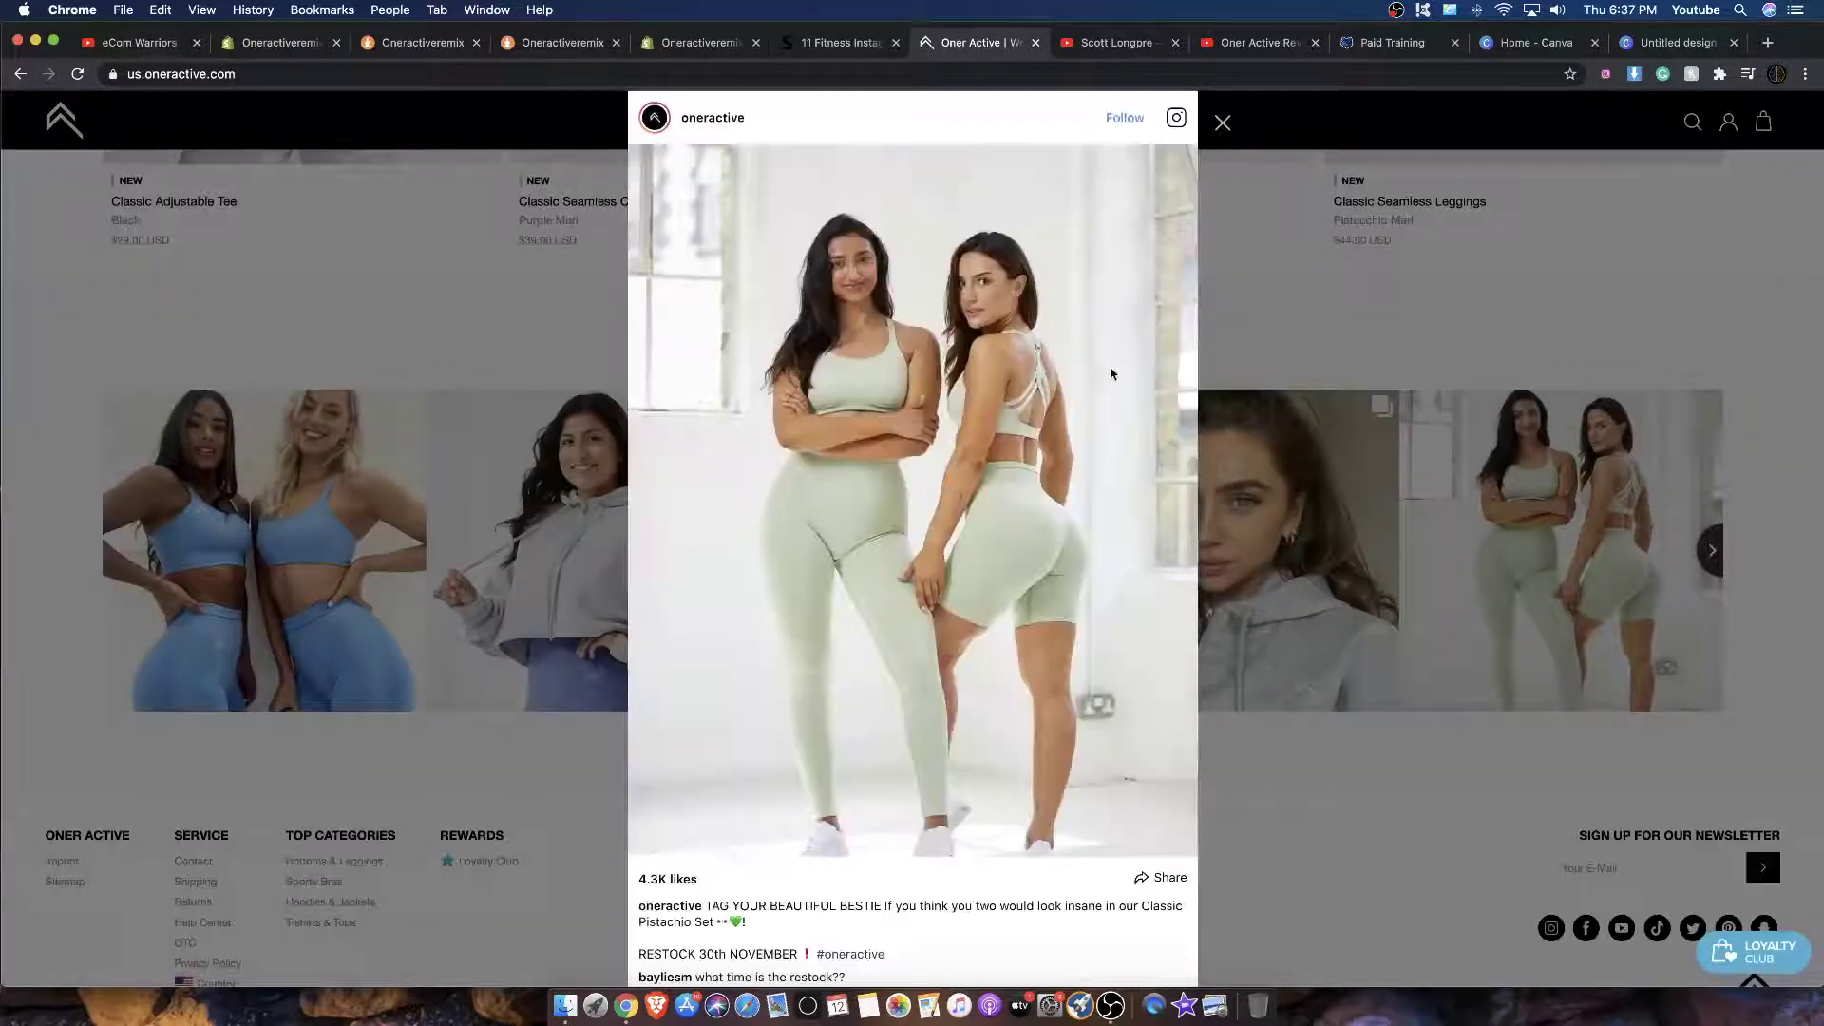
click(1636, 74)
scroll(1495, 376, down, 20)
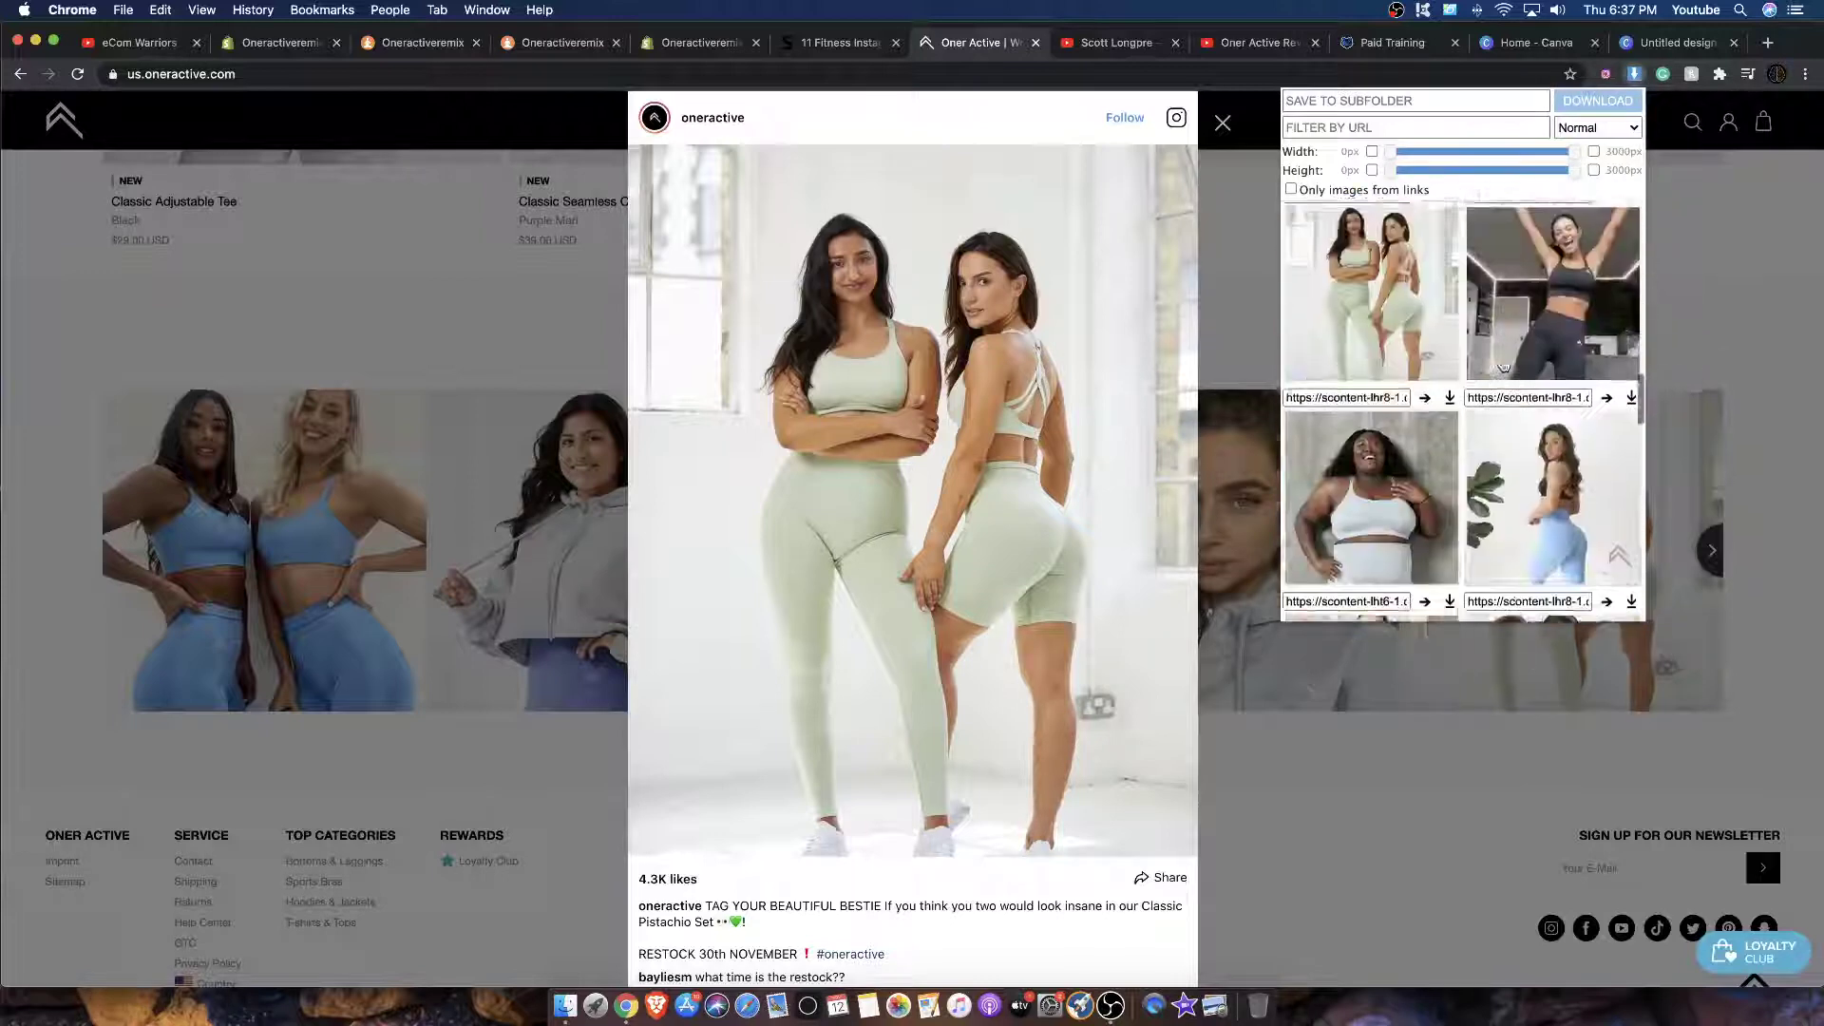
click(1449, 365)
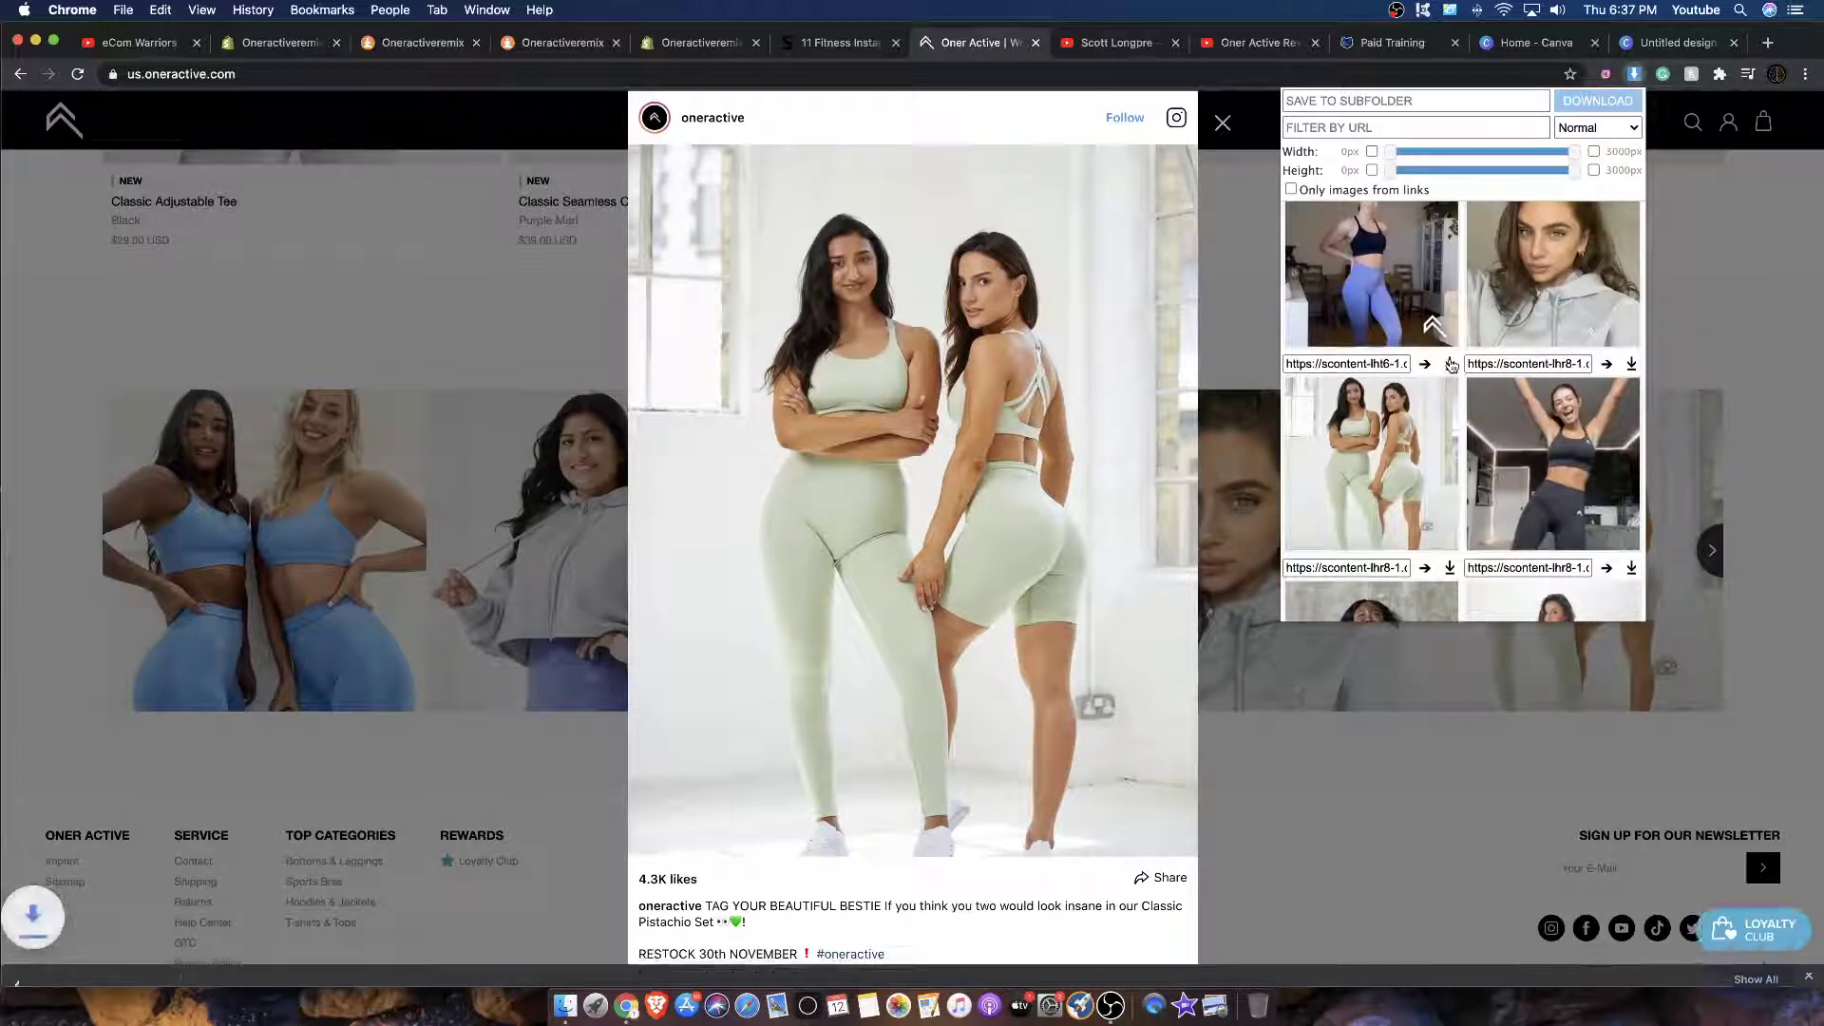
Step: Switch back to the Shopify theme editor and upload the downloaded photo to the image library
click(231, 41)
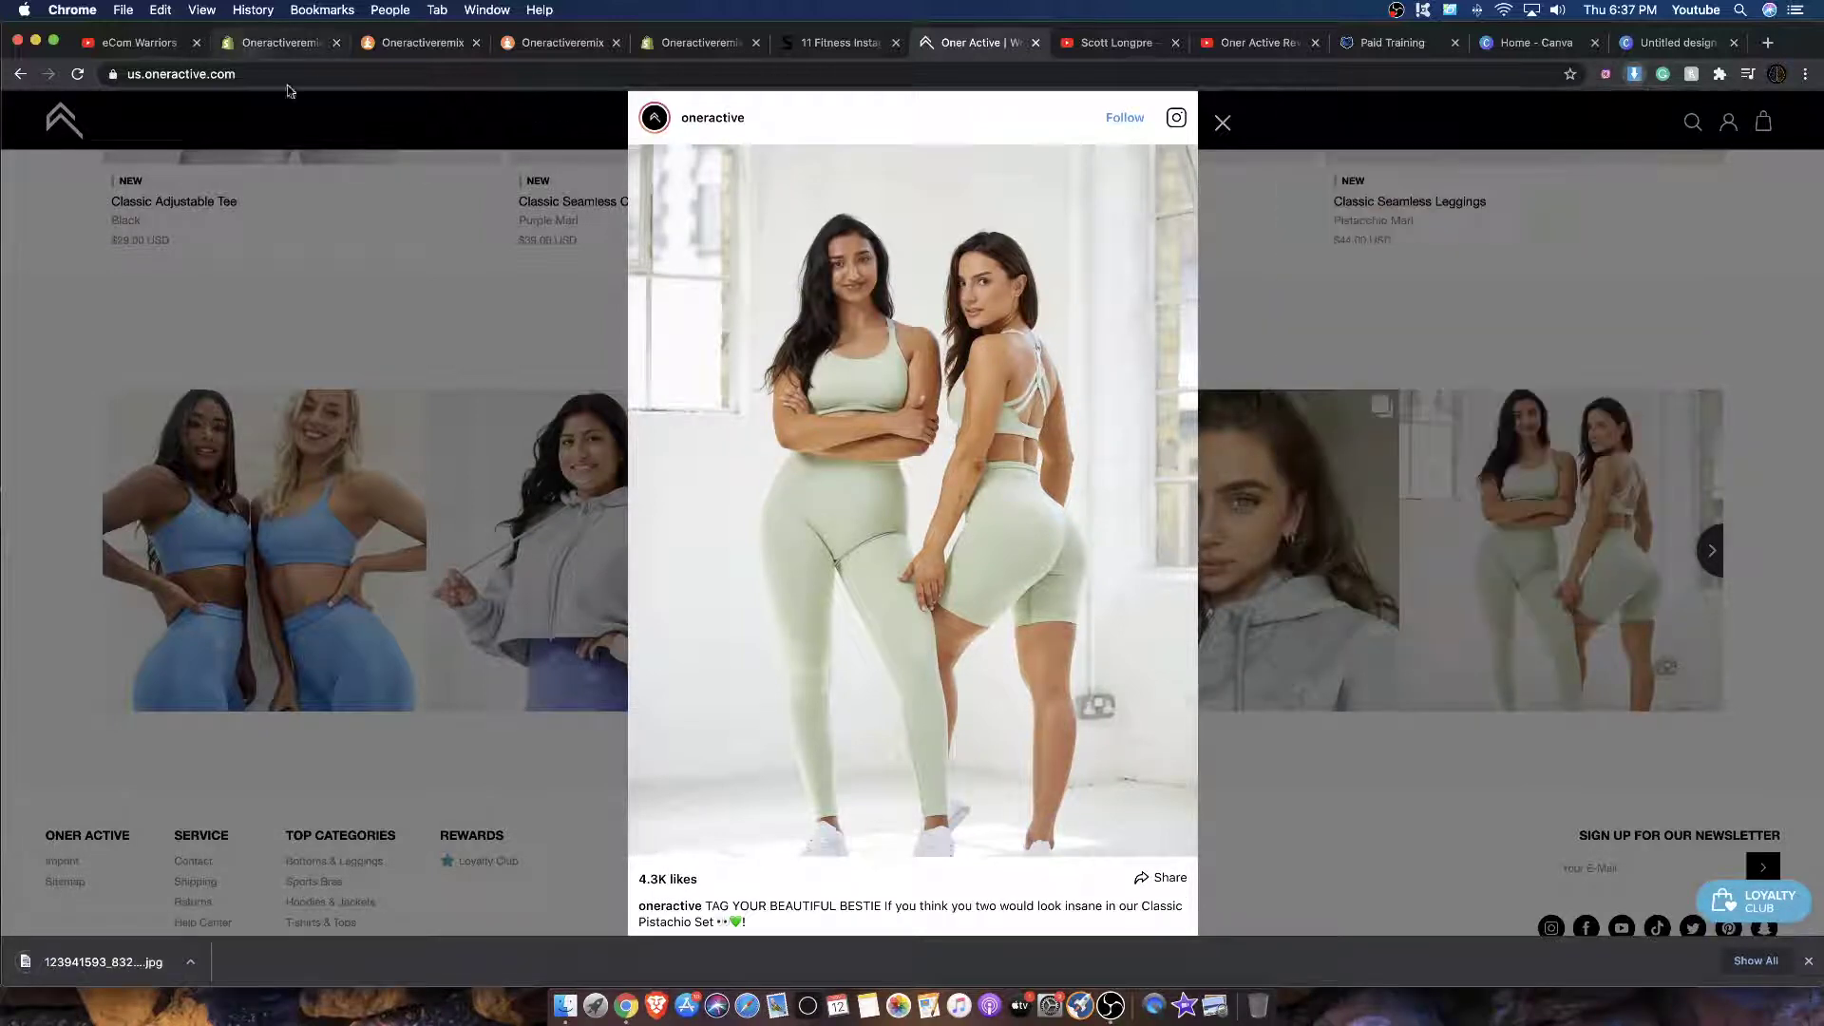
click(231, 42)
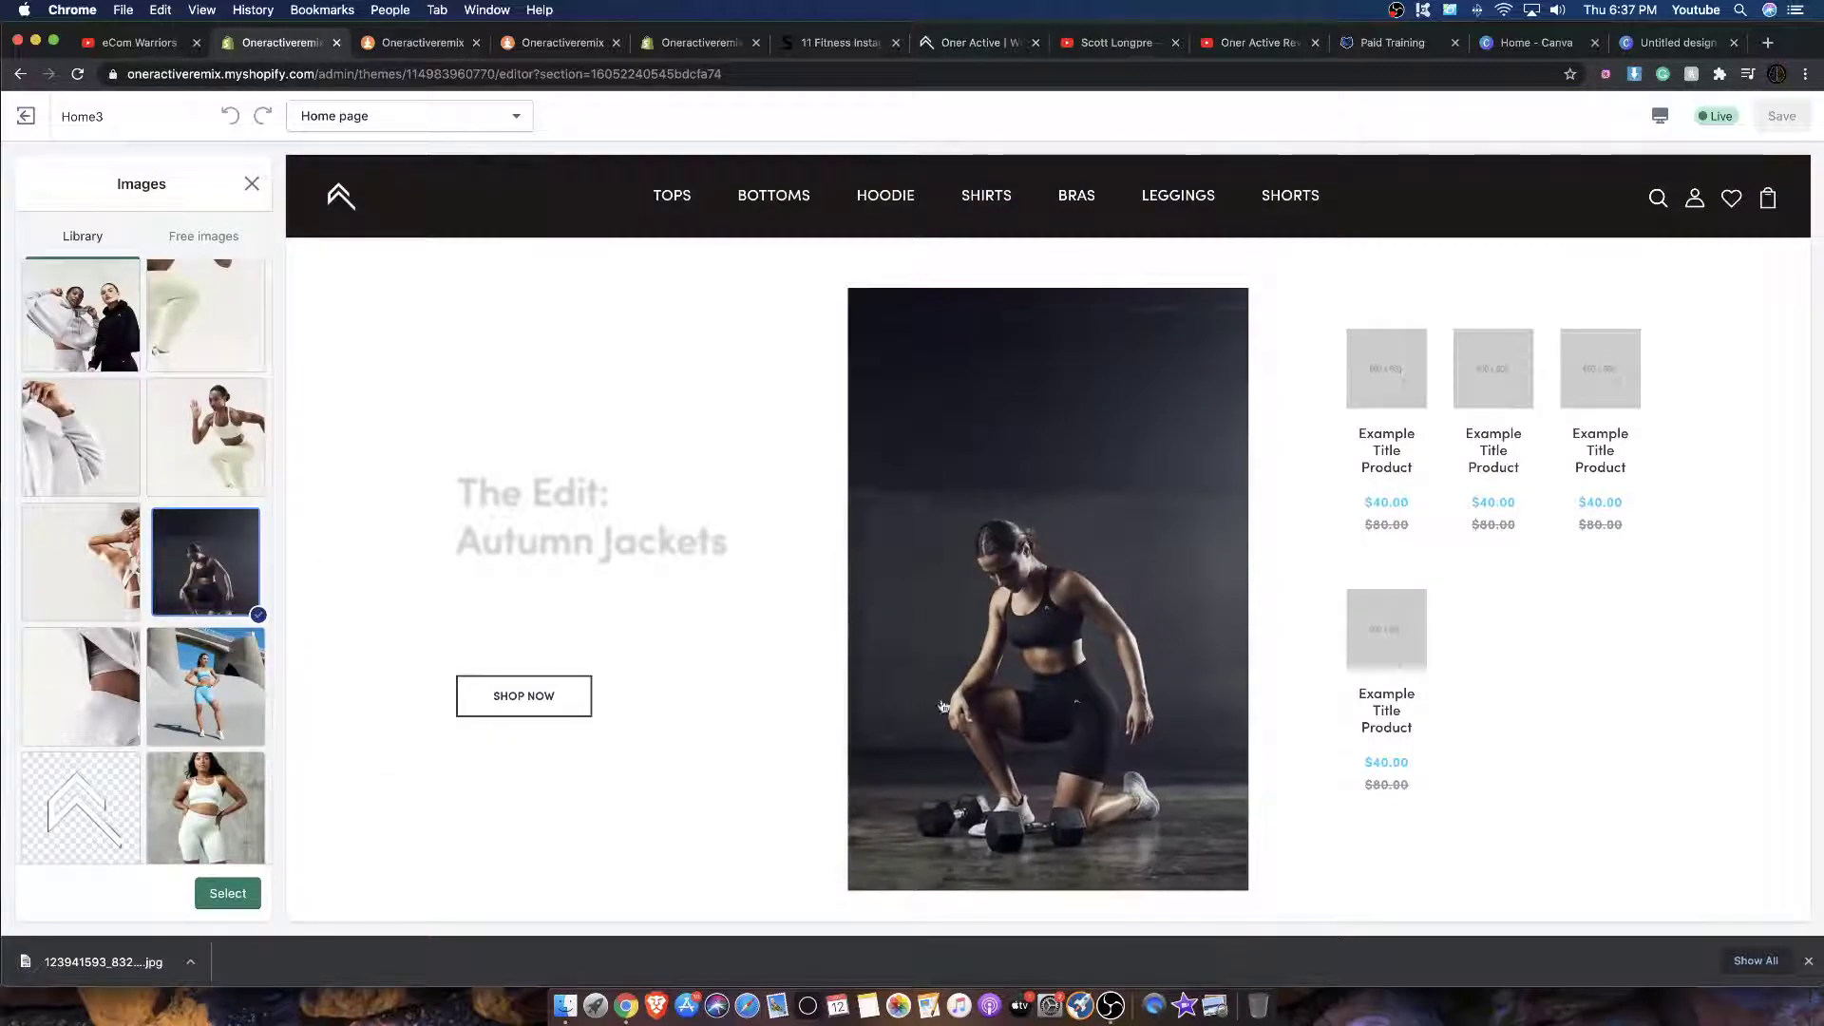
scroll(1010, 554, up, 15)
scroll(162, 858, up, 10)
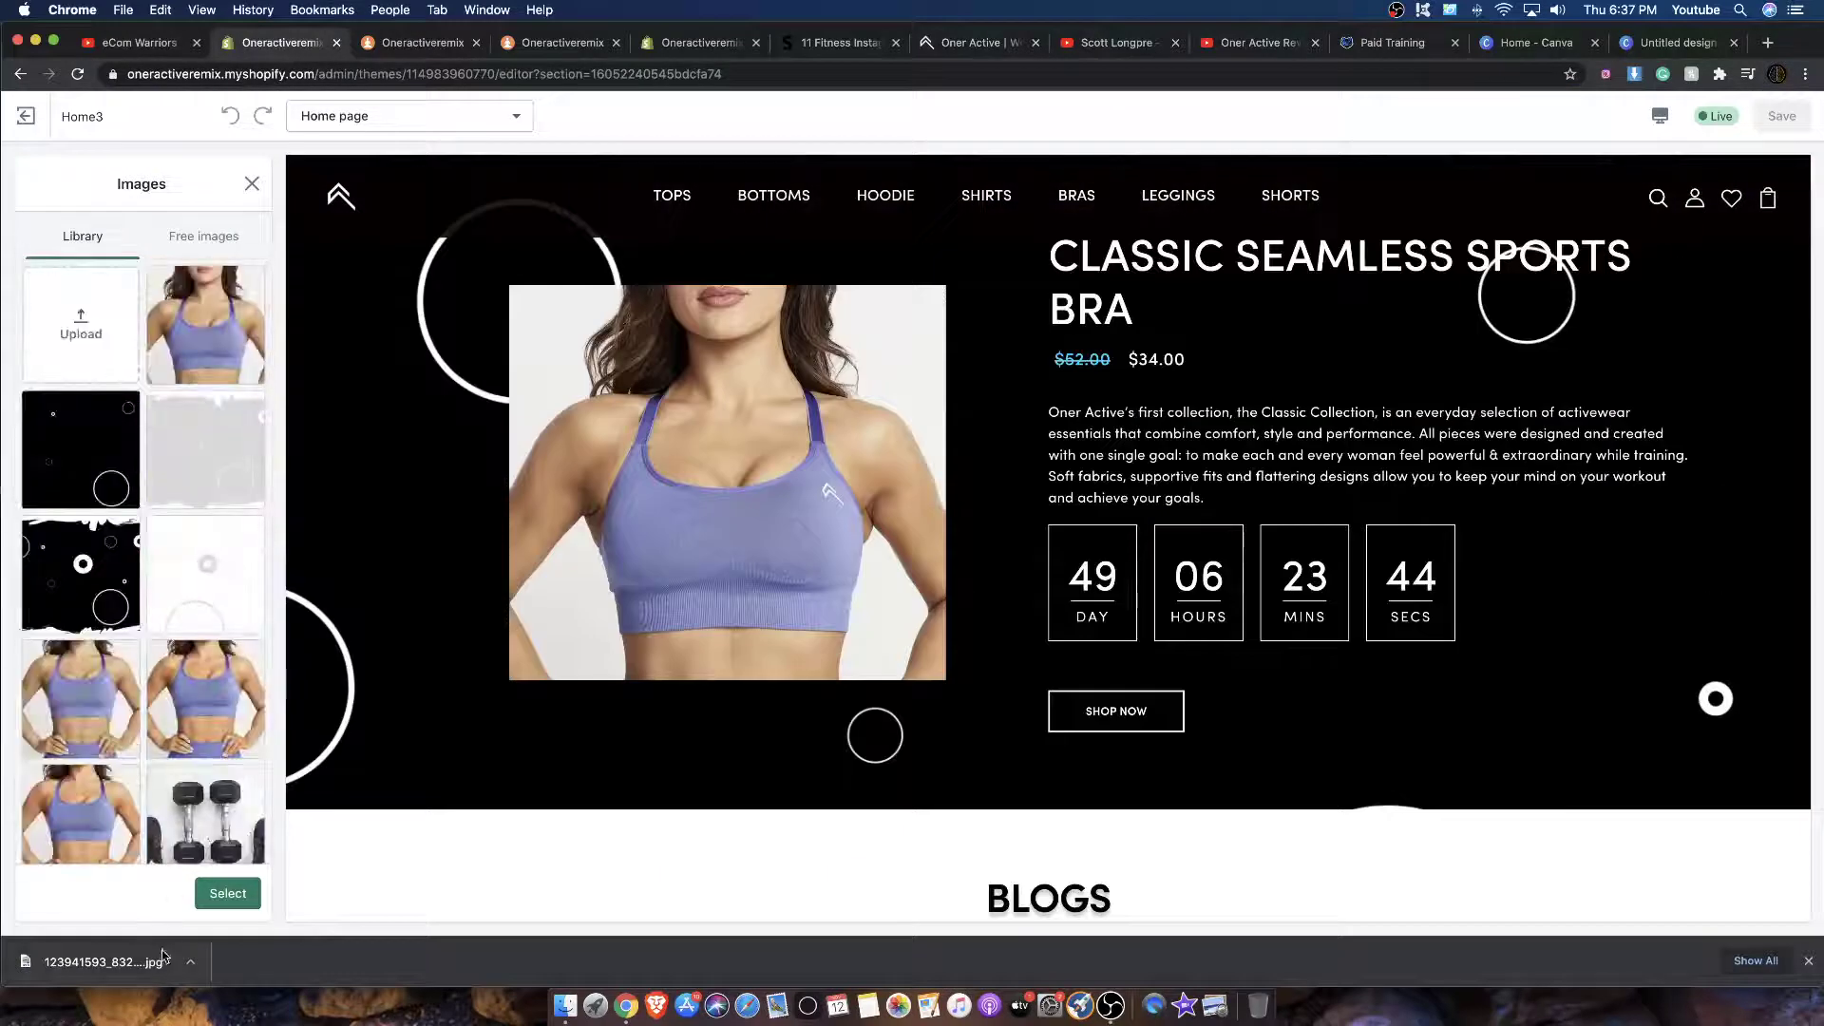
drag(166, 950, 81, 323)
Step: Check the uploaded photo in the Product V5 preview and apply it as the banner 1 image
scroll(756, 381, down, 10)
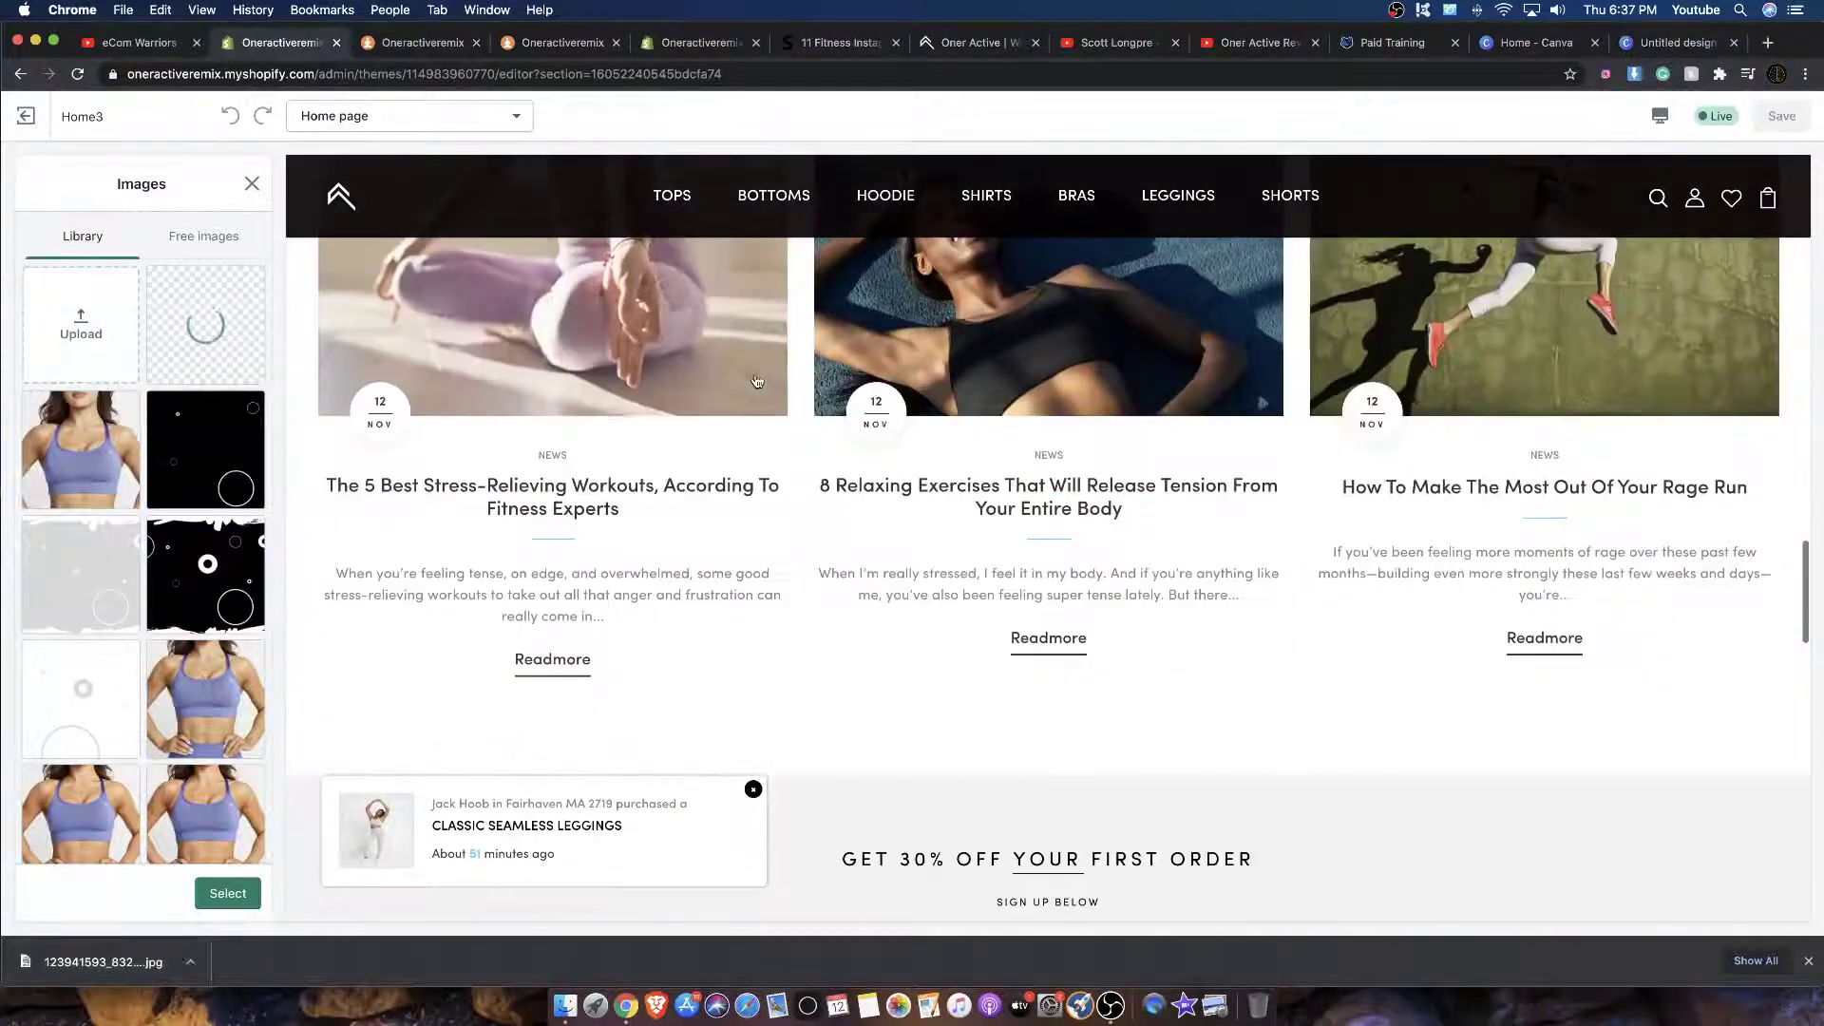
scroll(756, 381, down, 20)
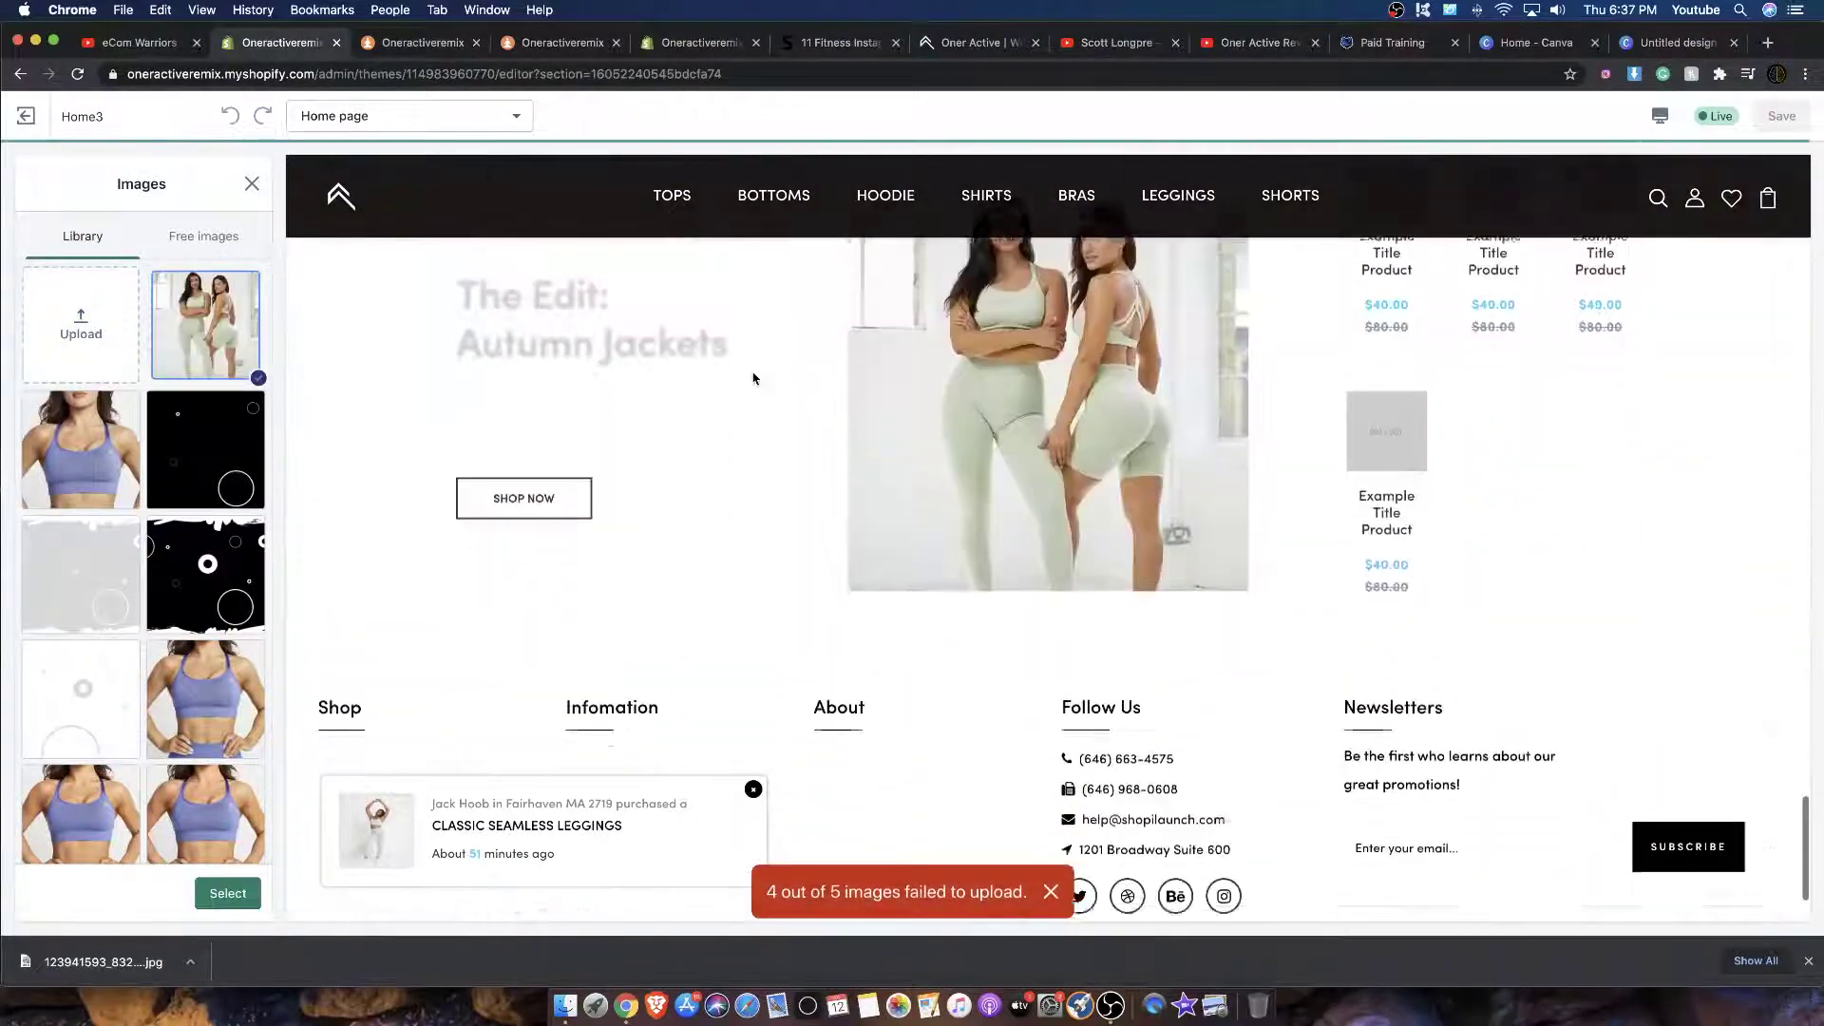
scroll(753, 379, down, 3)
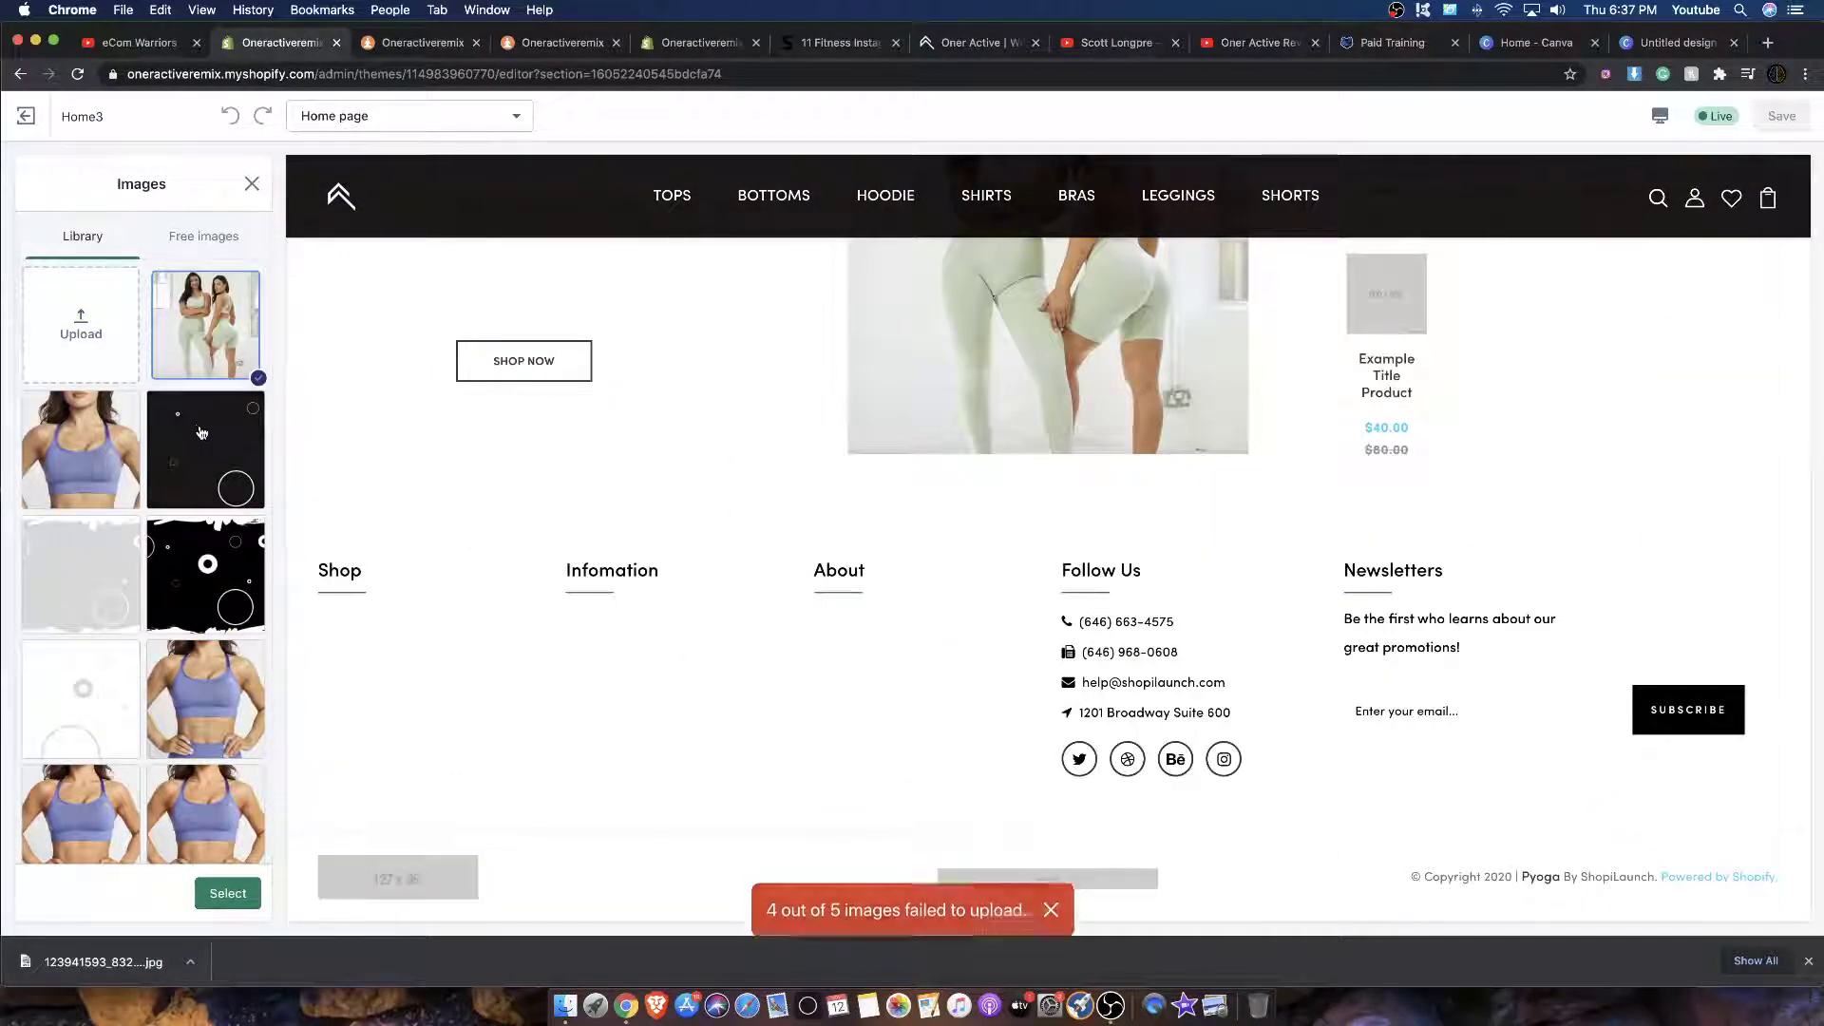
click(227, 894)
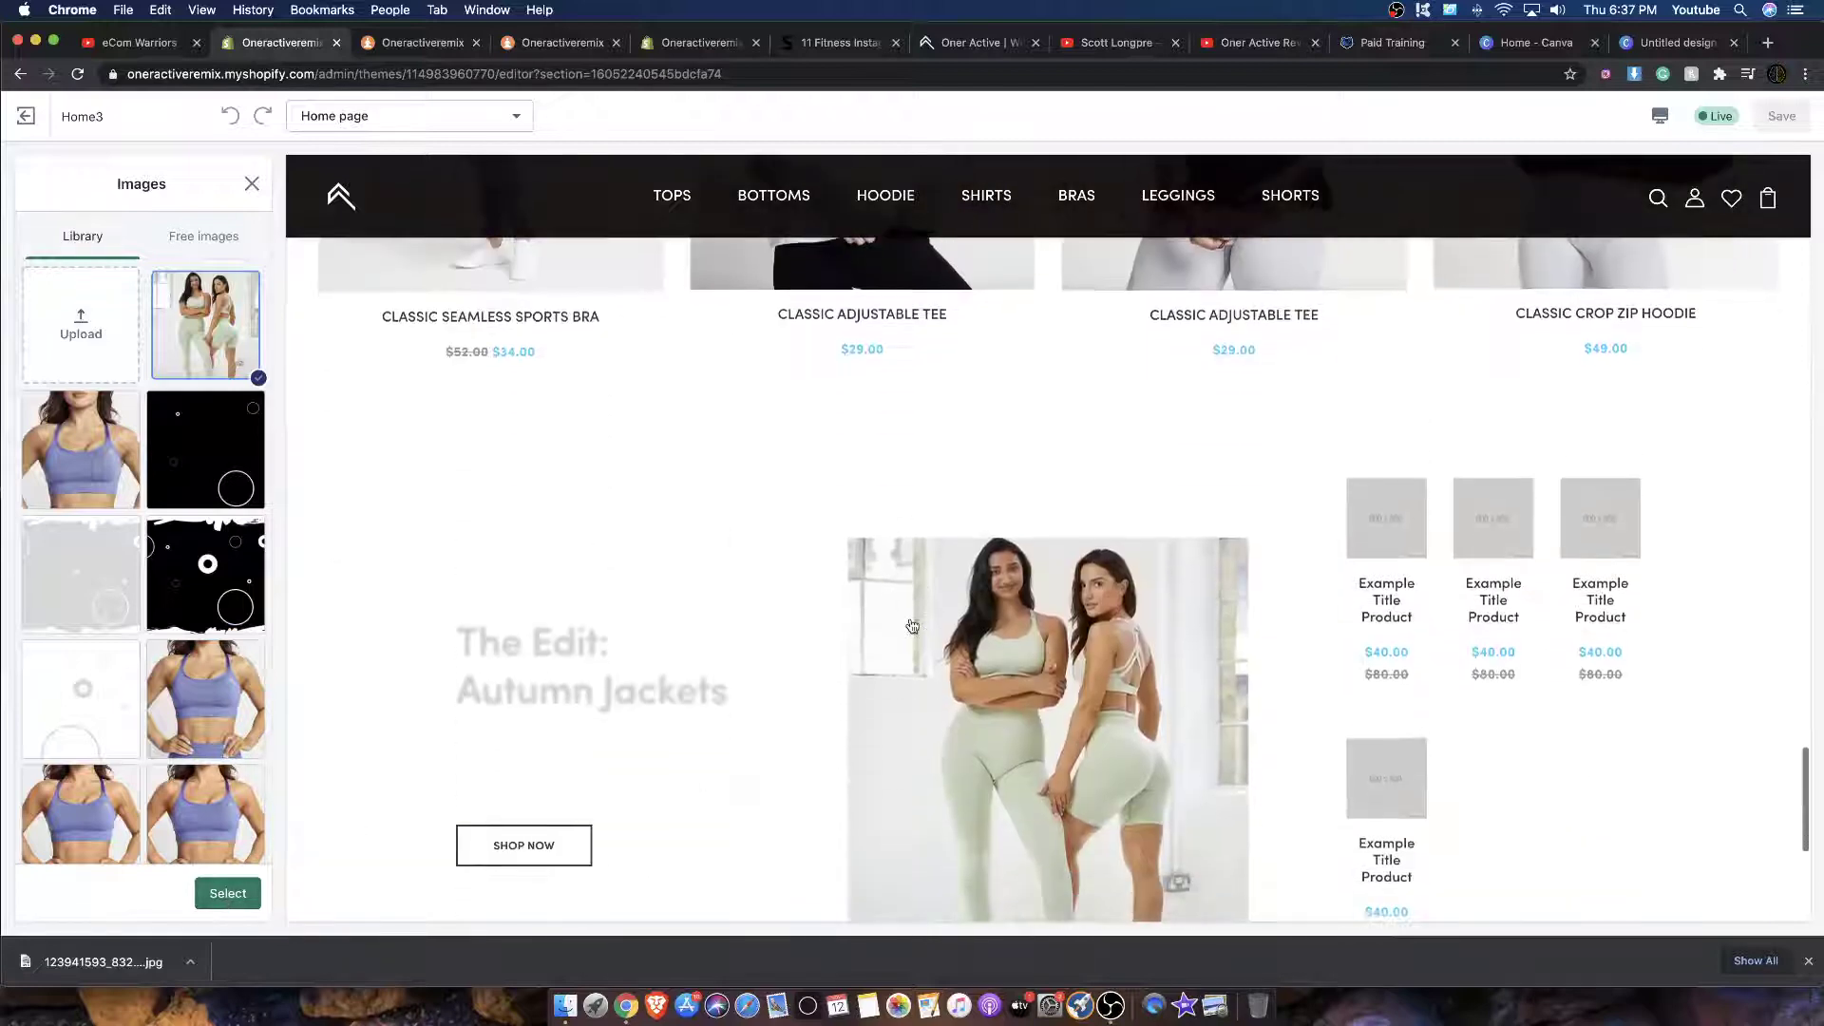
click(227, 893)
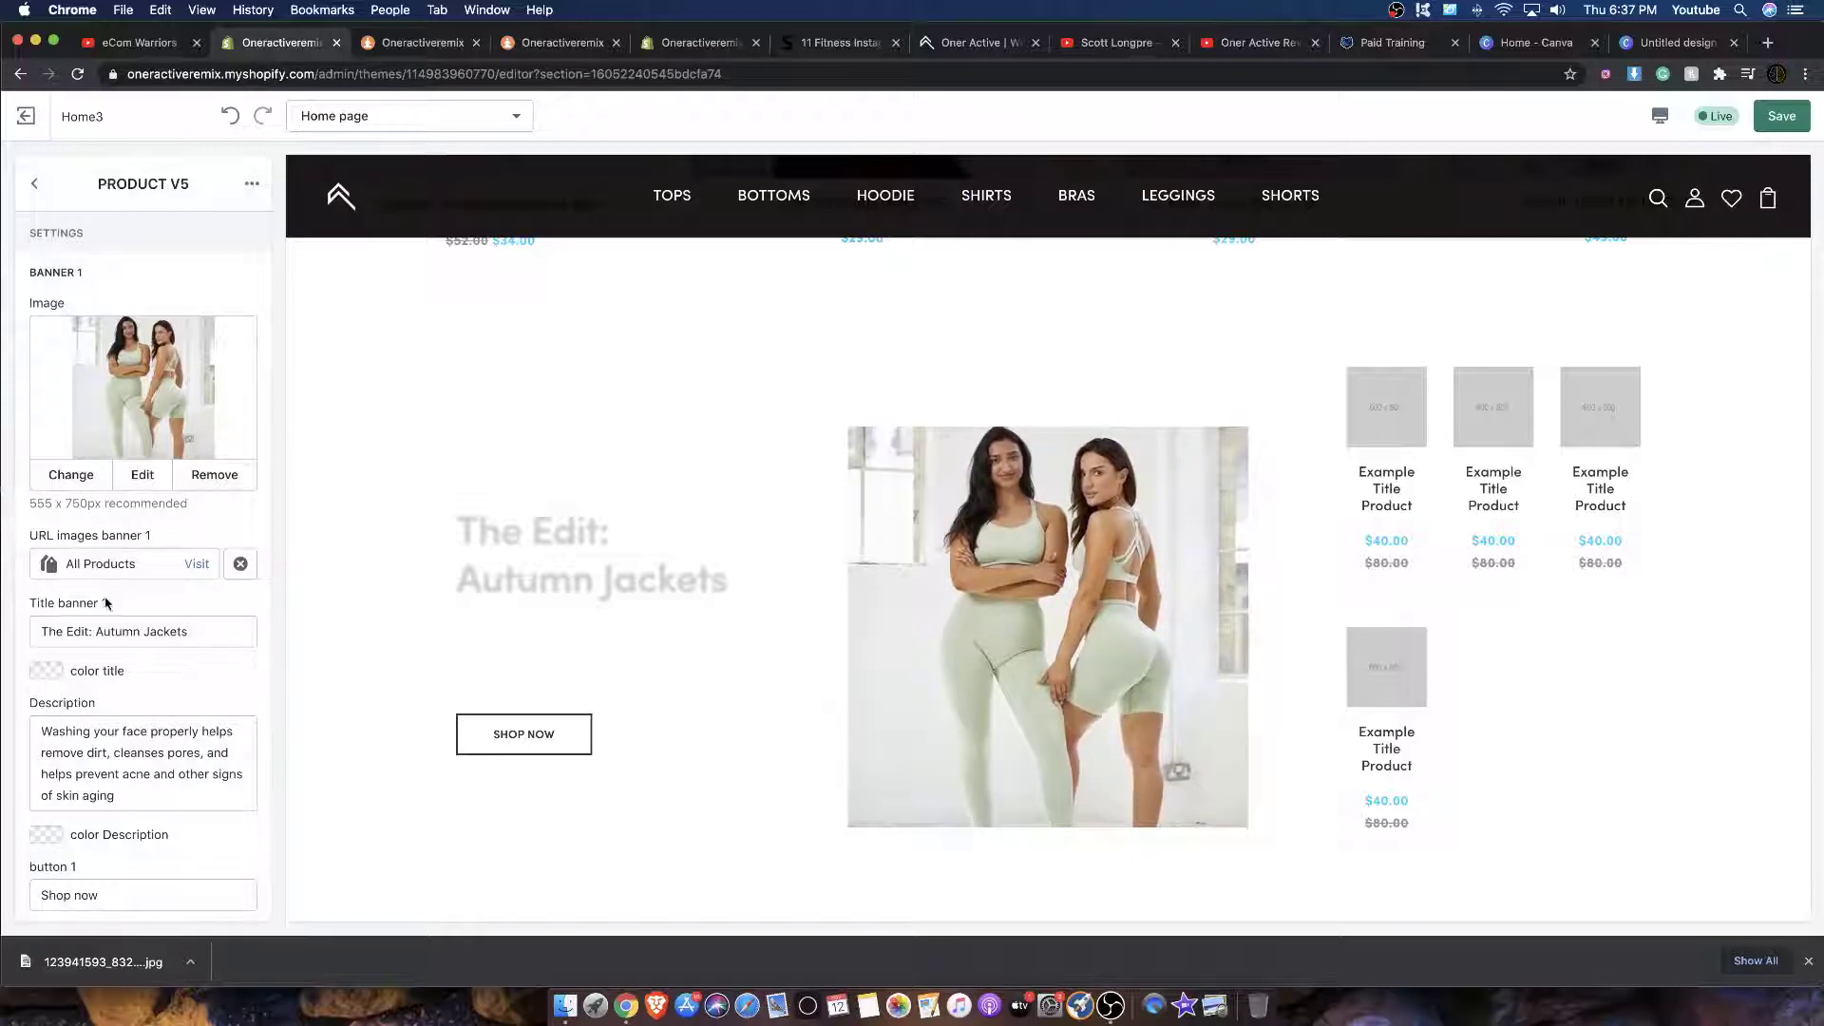
Step: Assign the Home page collection as the Product V5 section's product source
scroll(107, 601, down, 10)
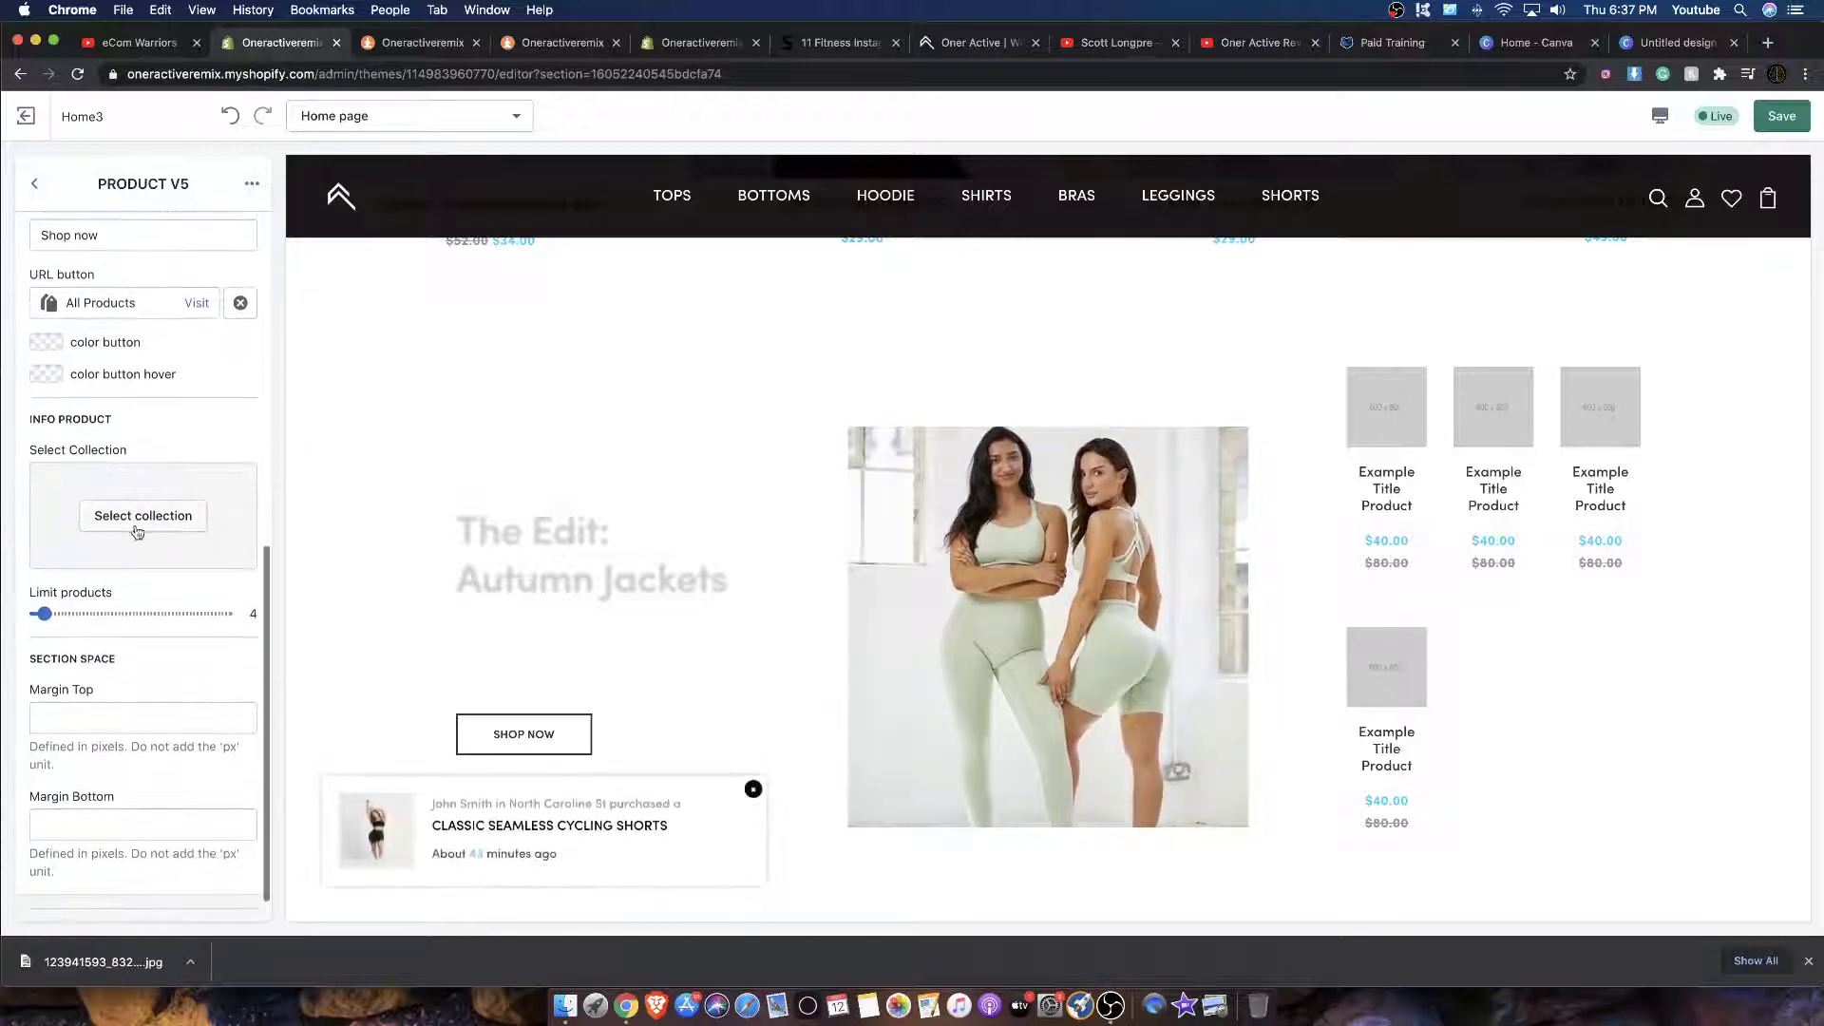
click(108, 529)
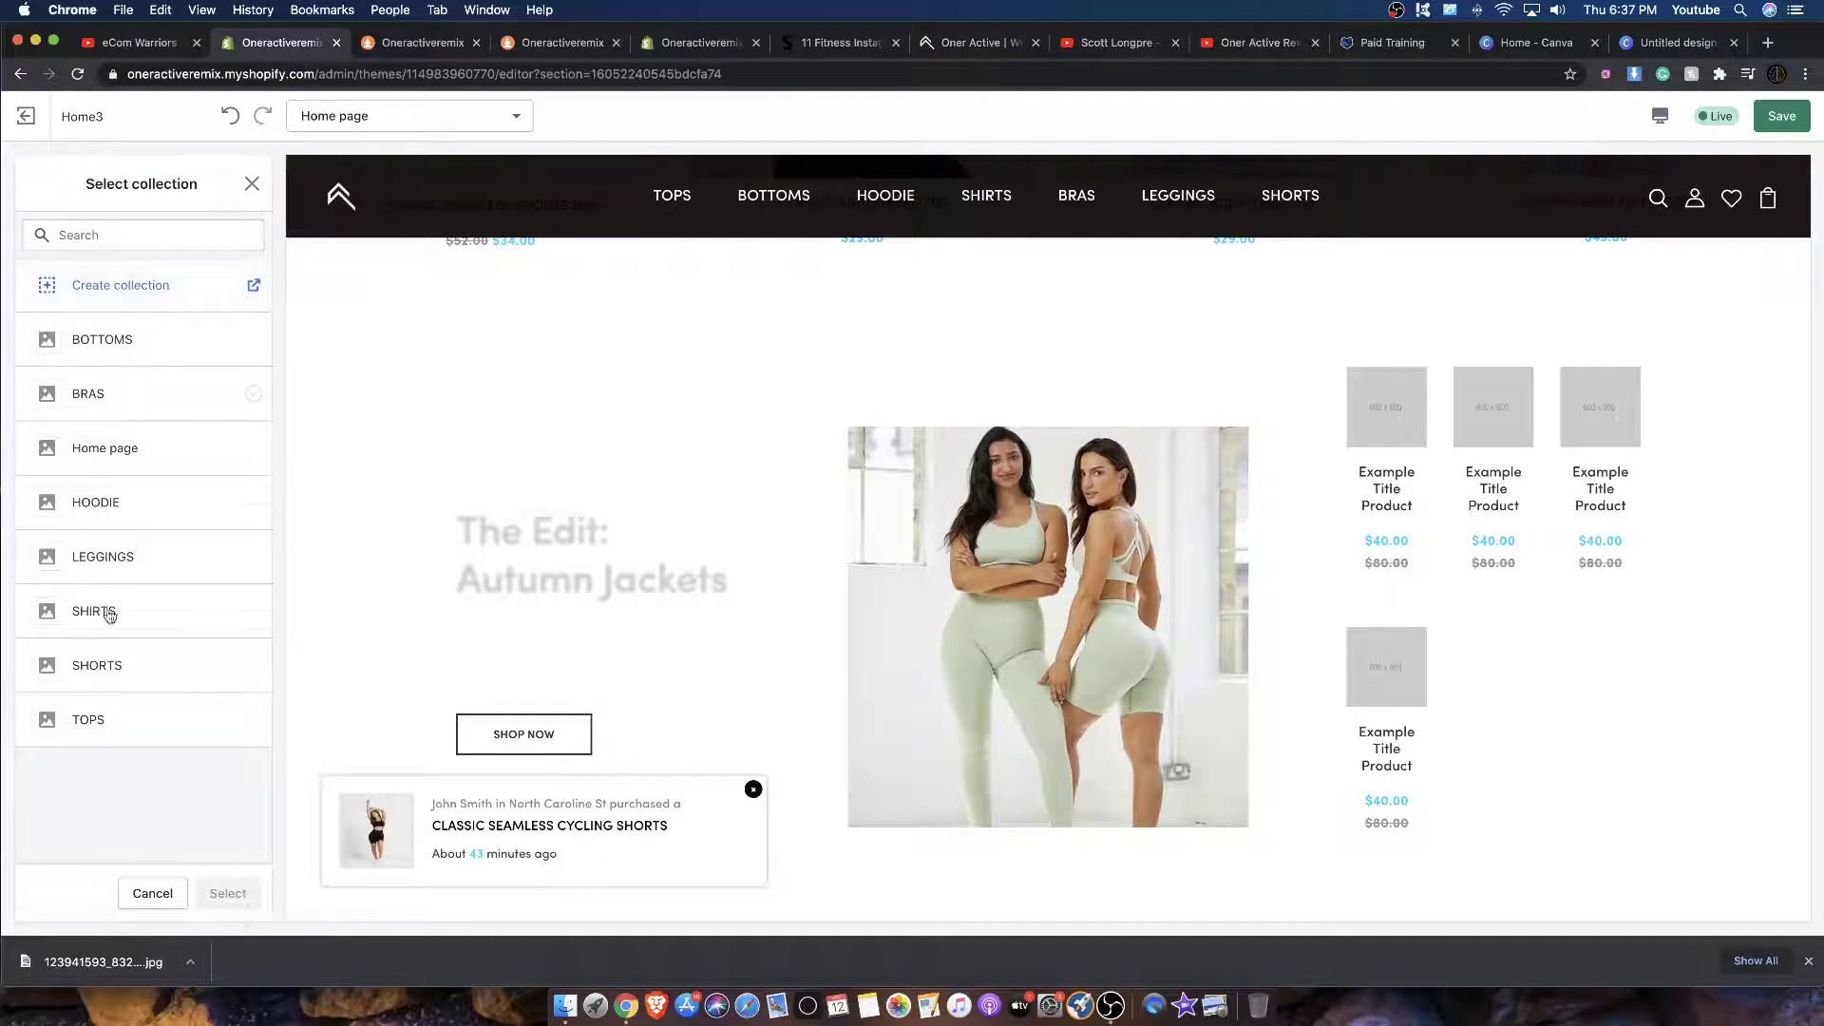
click(82, 448)
click(228, 893)
scroll(1384, 551, down, 5)
scroll(1384, 551, down, 5)
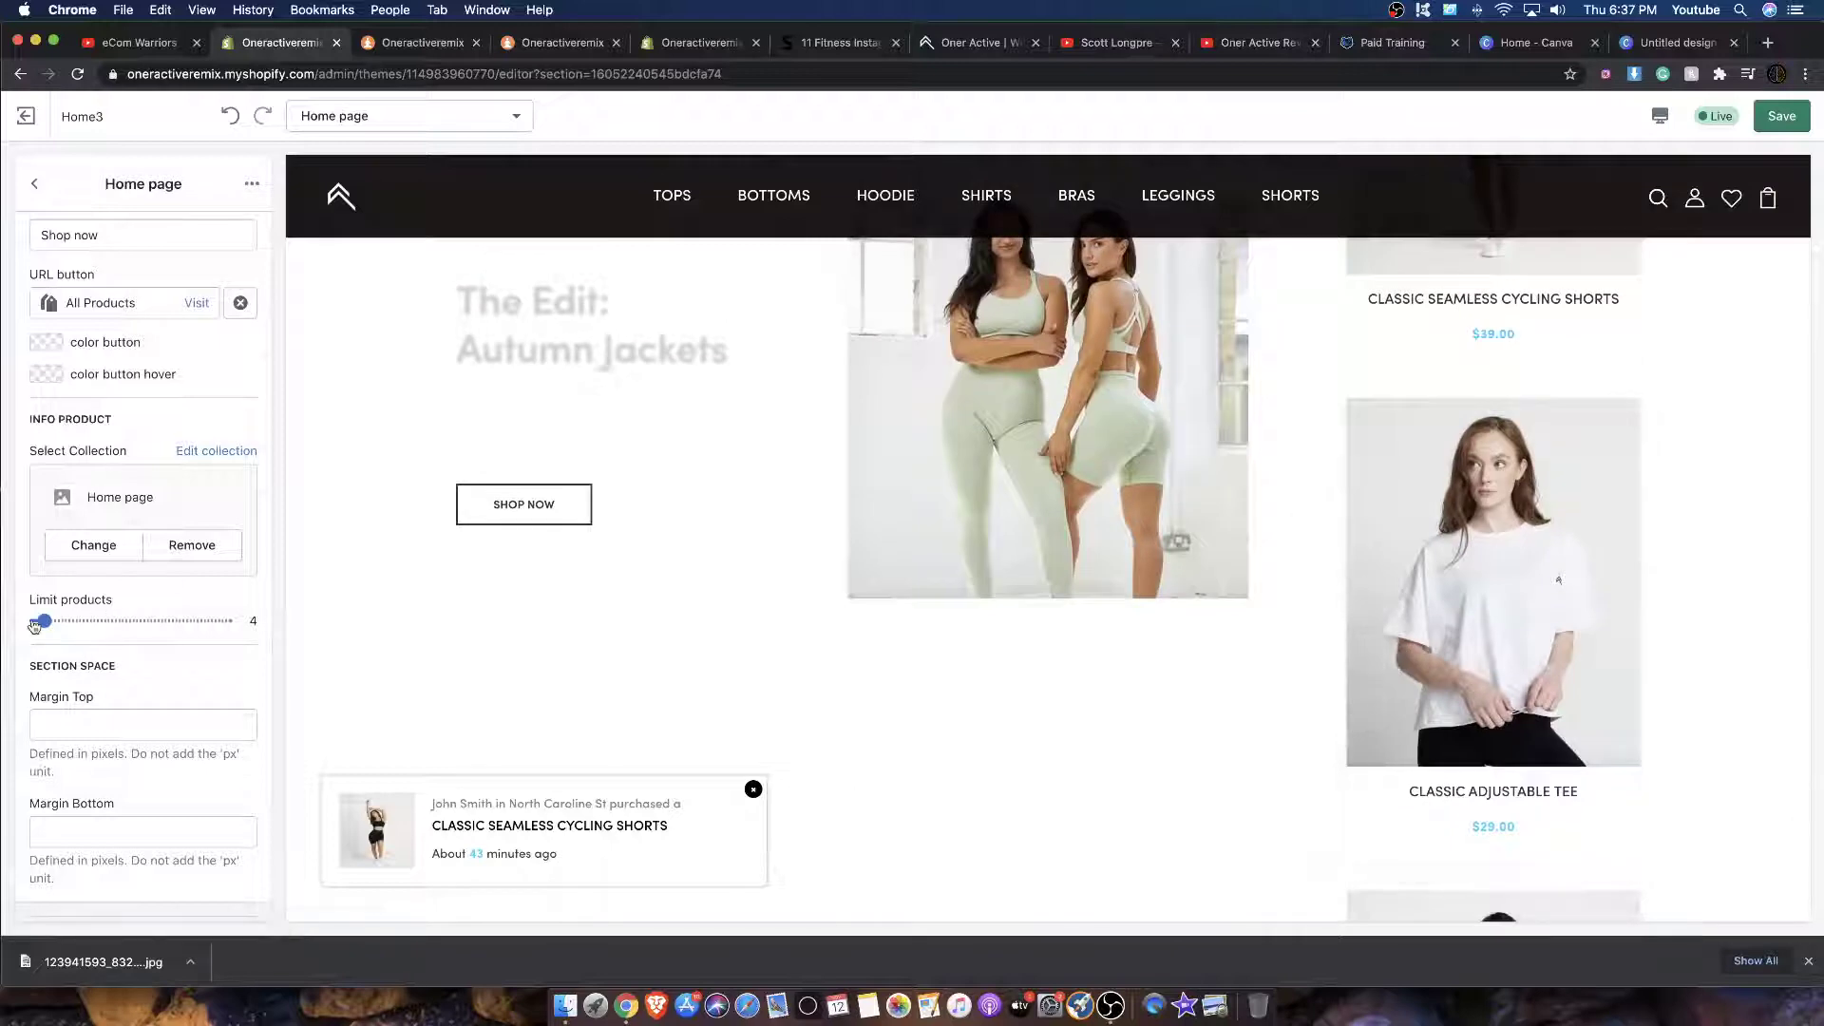
Step: Try to adjust the Product V5 section's product limit and check its product column in the preview
drag(37, 620, 47, 621)
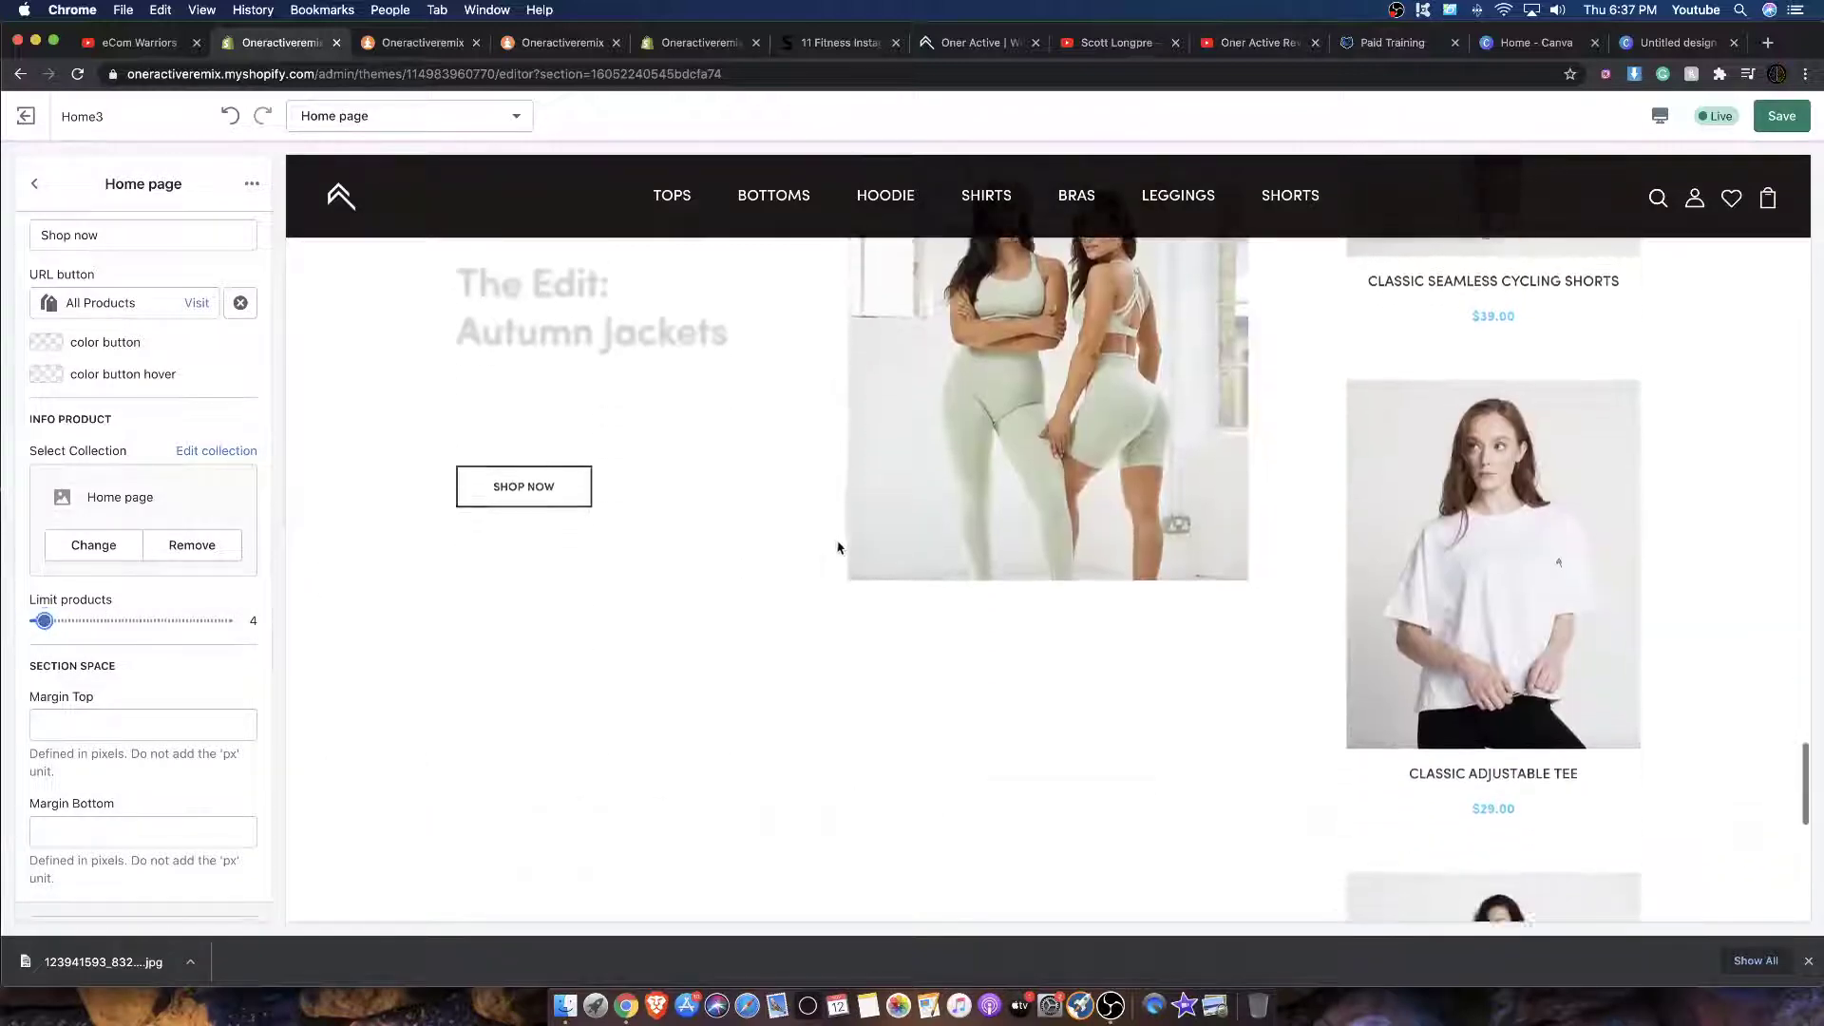
scroll(84, 570, up, 2)
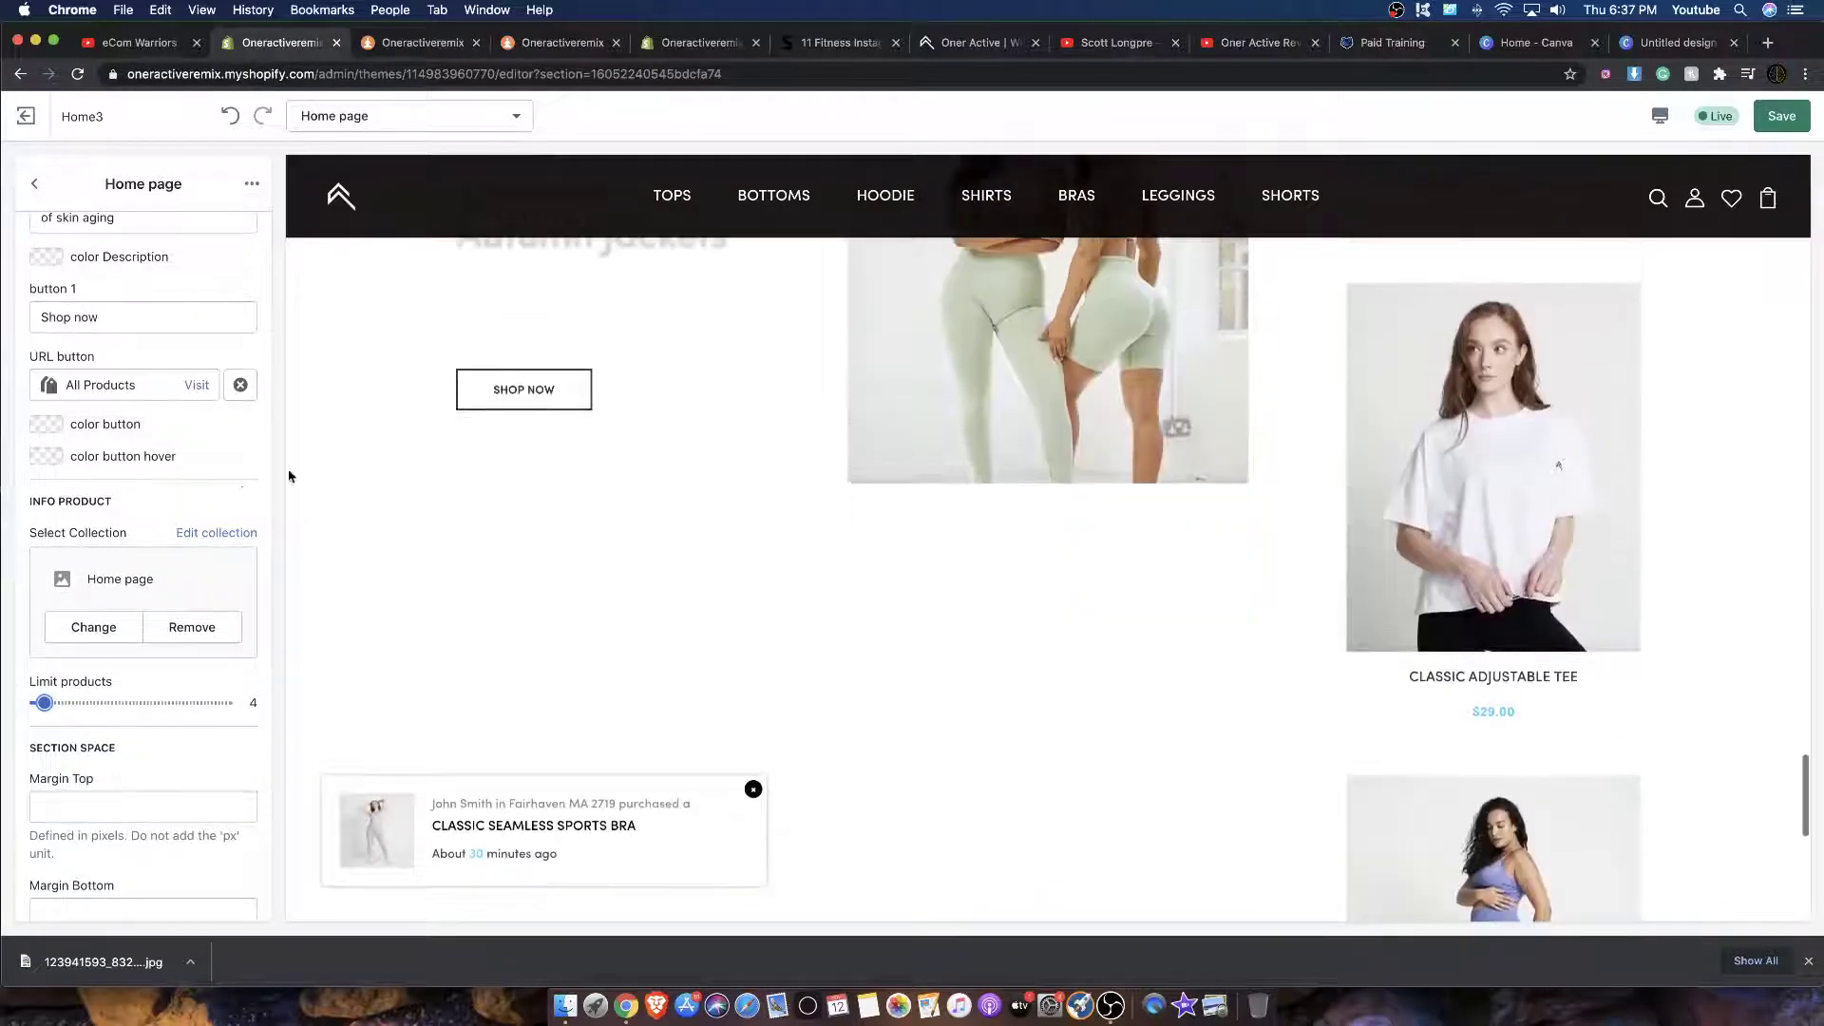
scroll(656, 519, down, 2)
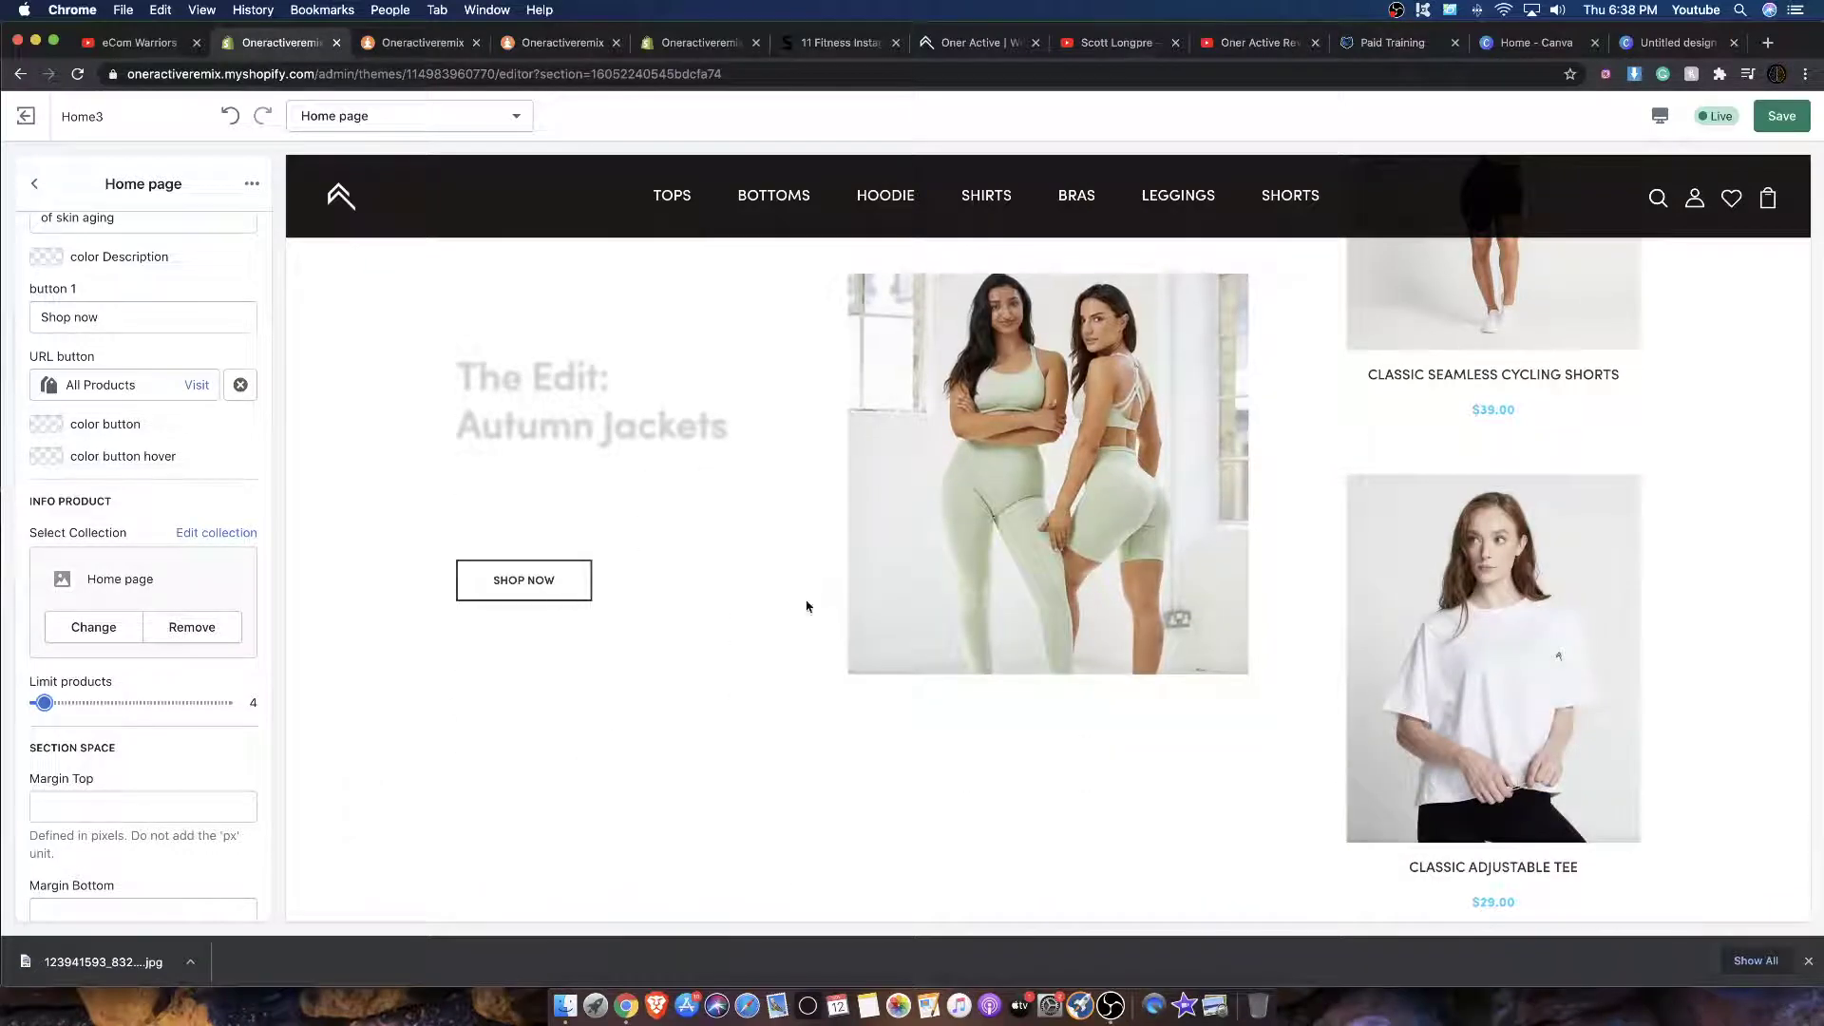
Step: Clear the banner 1 title and set both the title and description colors to black
scroll(124, 390, up, 8)
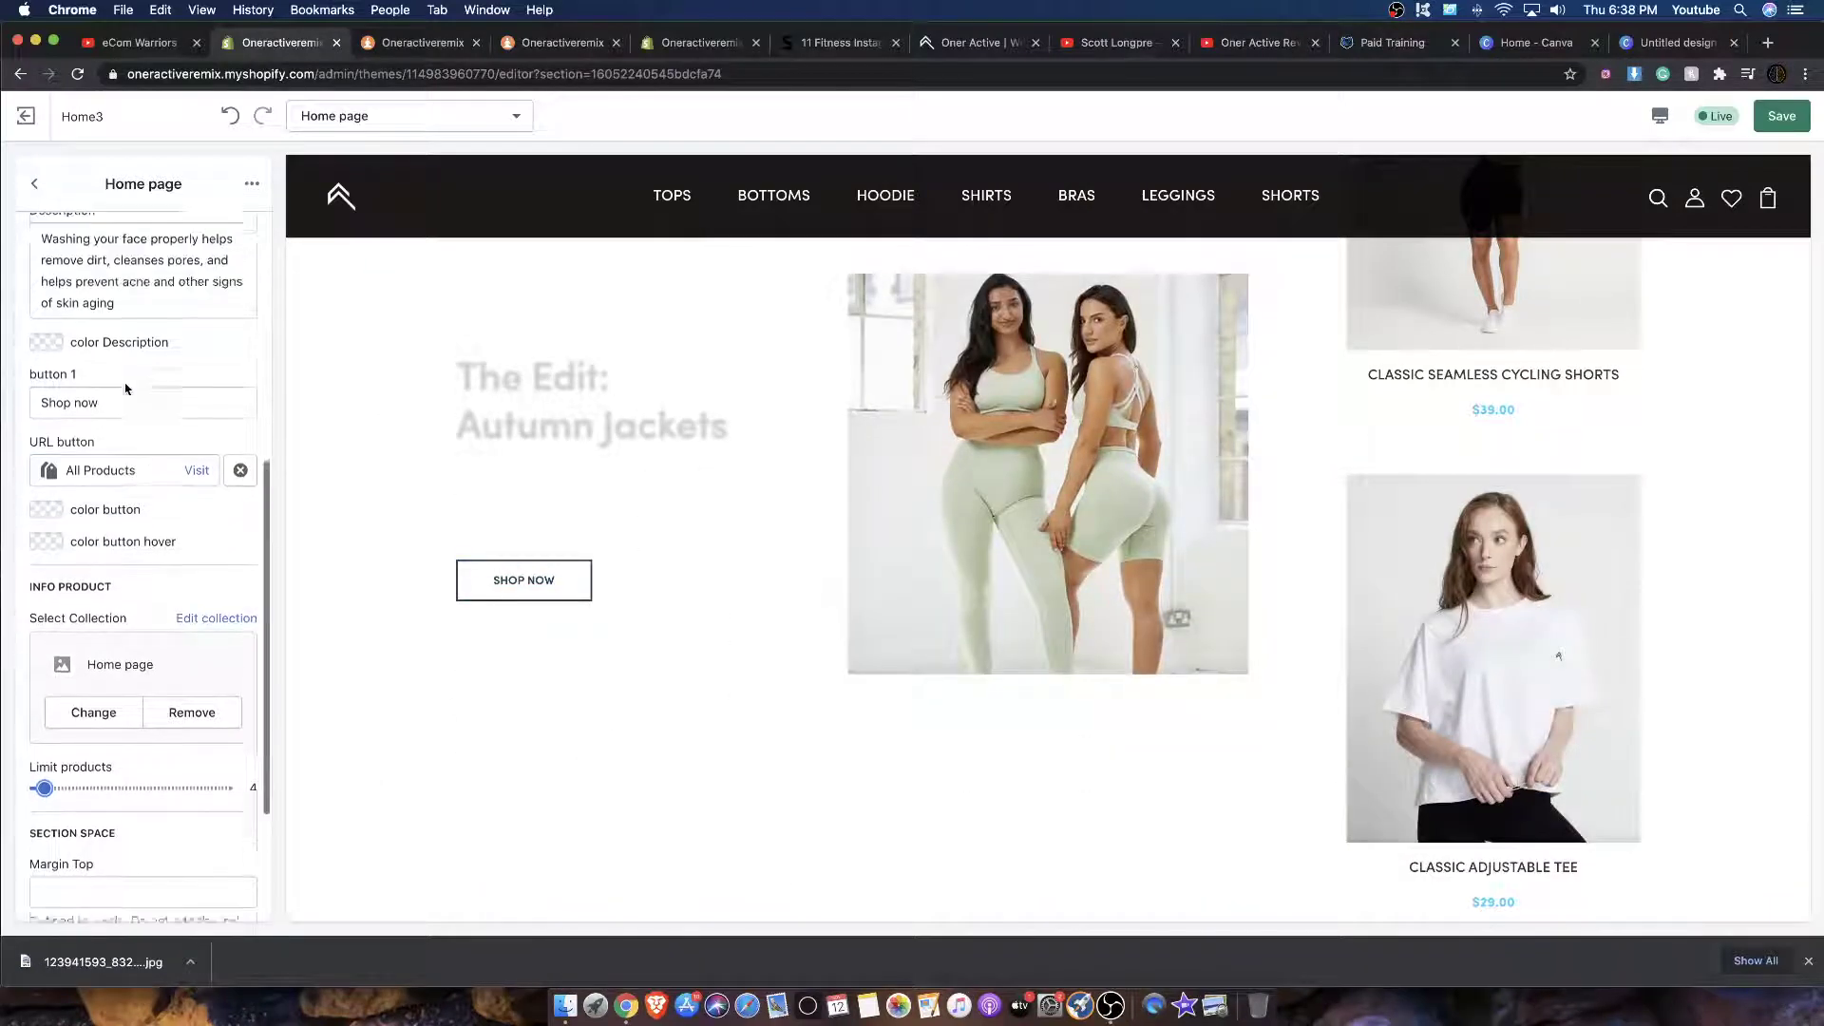
scroll(125, 389, down, 2)
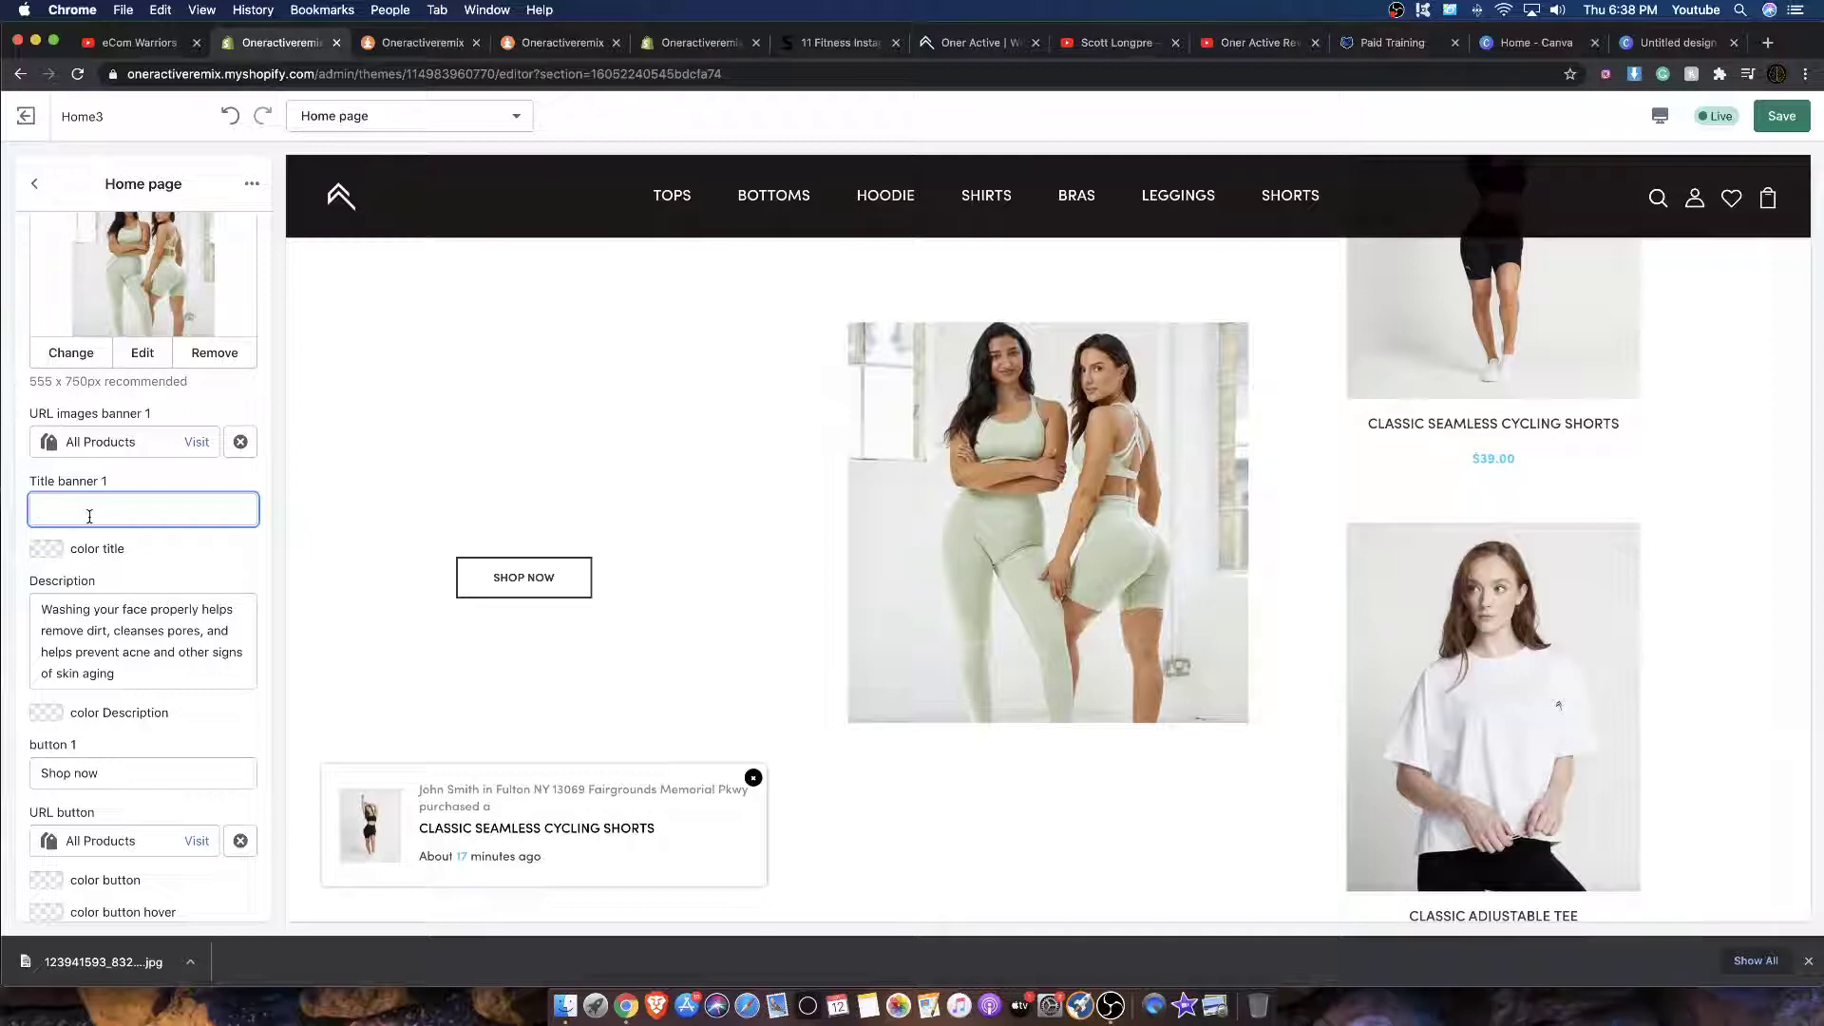
click(46, 548)
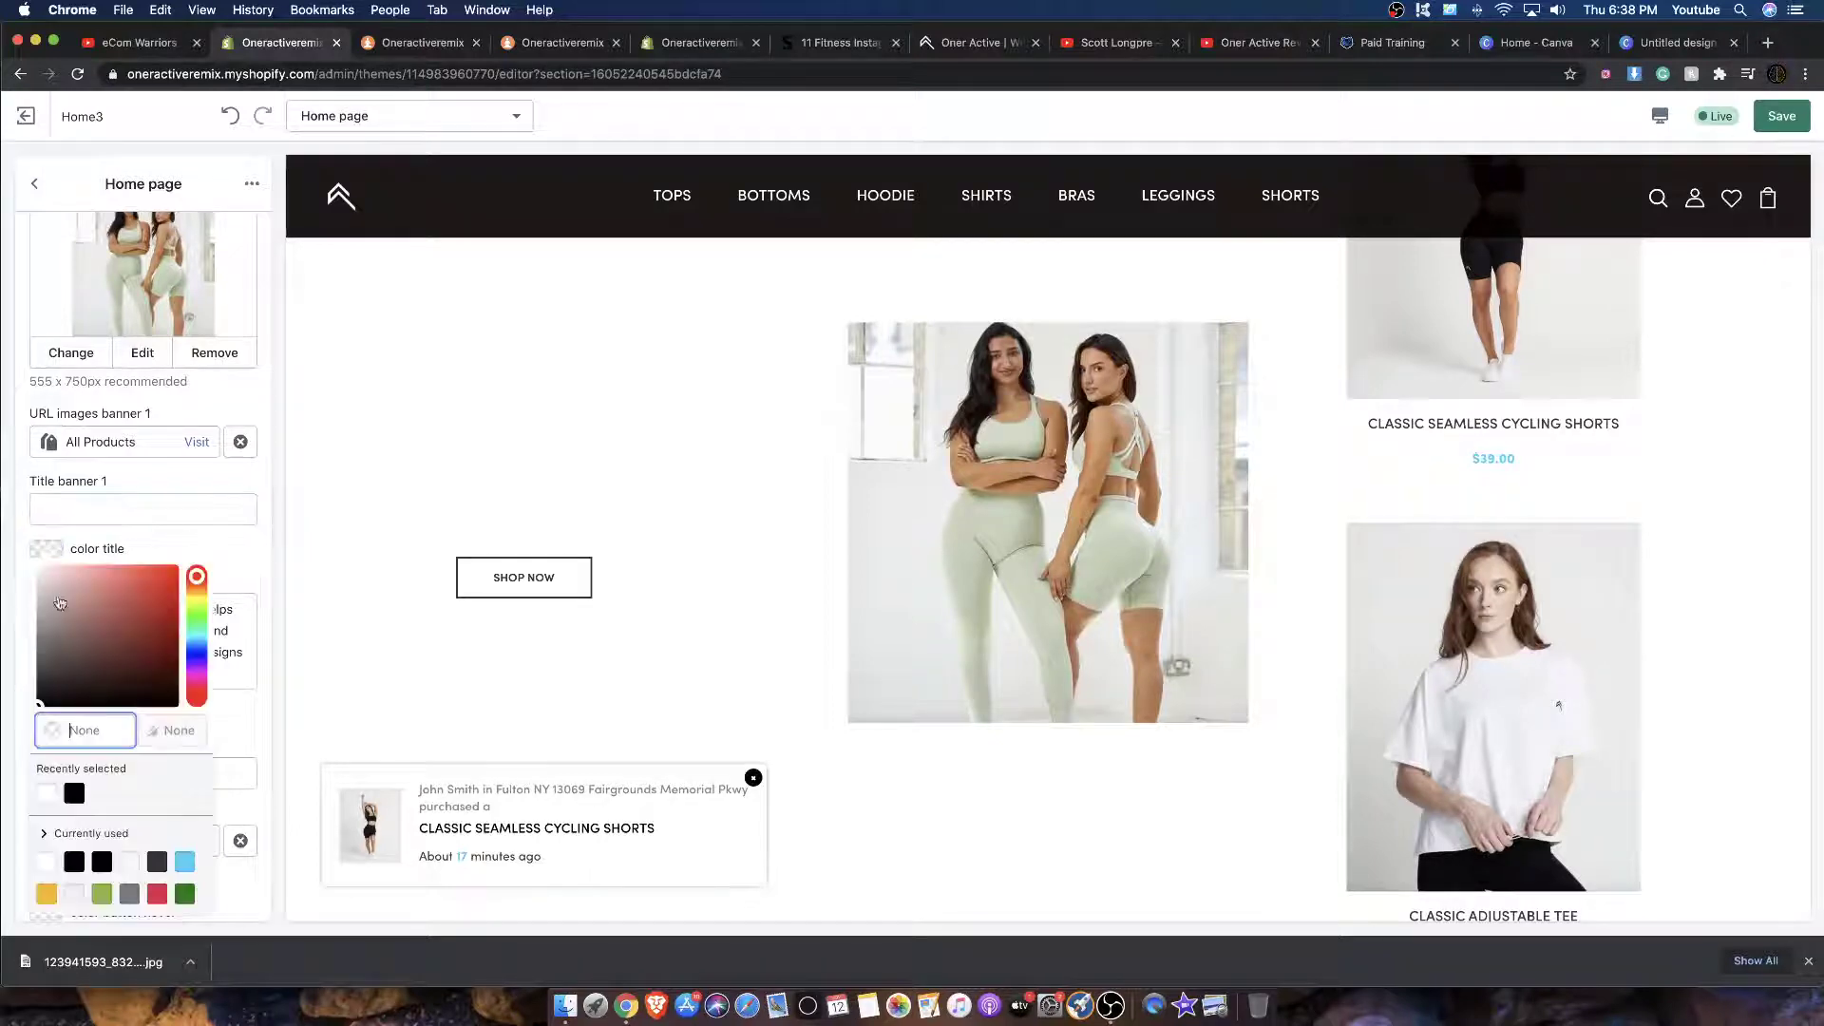
click(245, 567)
click(46, 712)
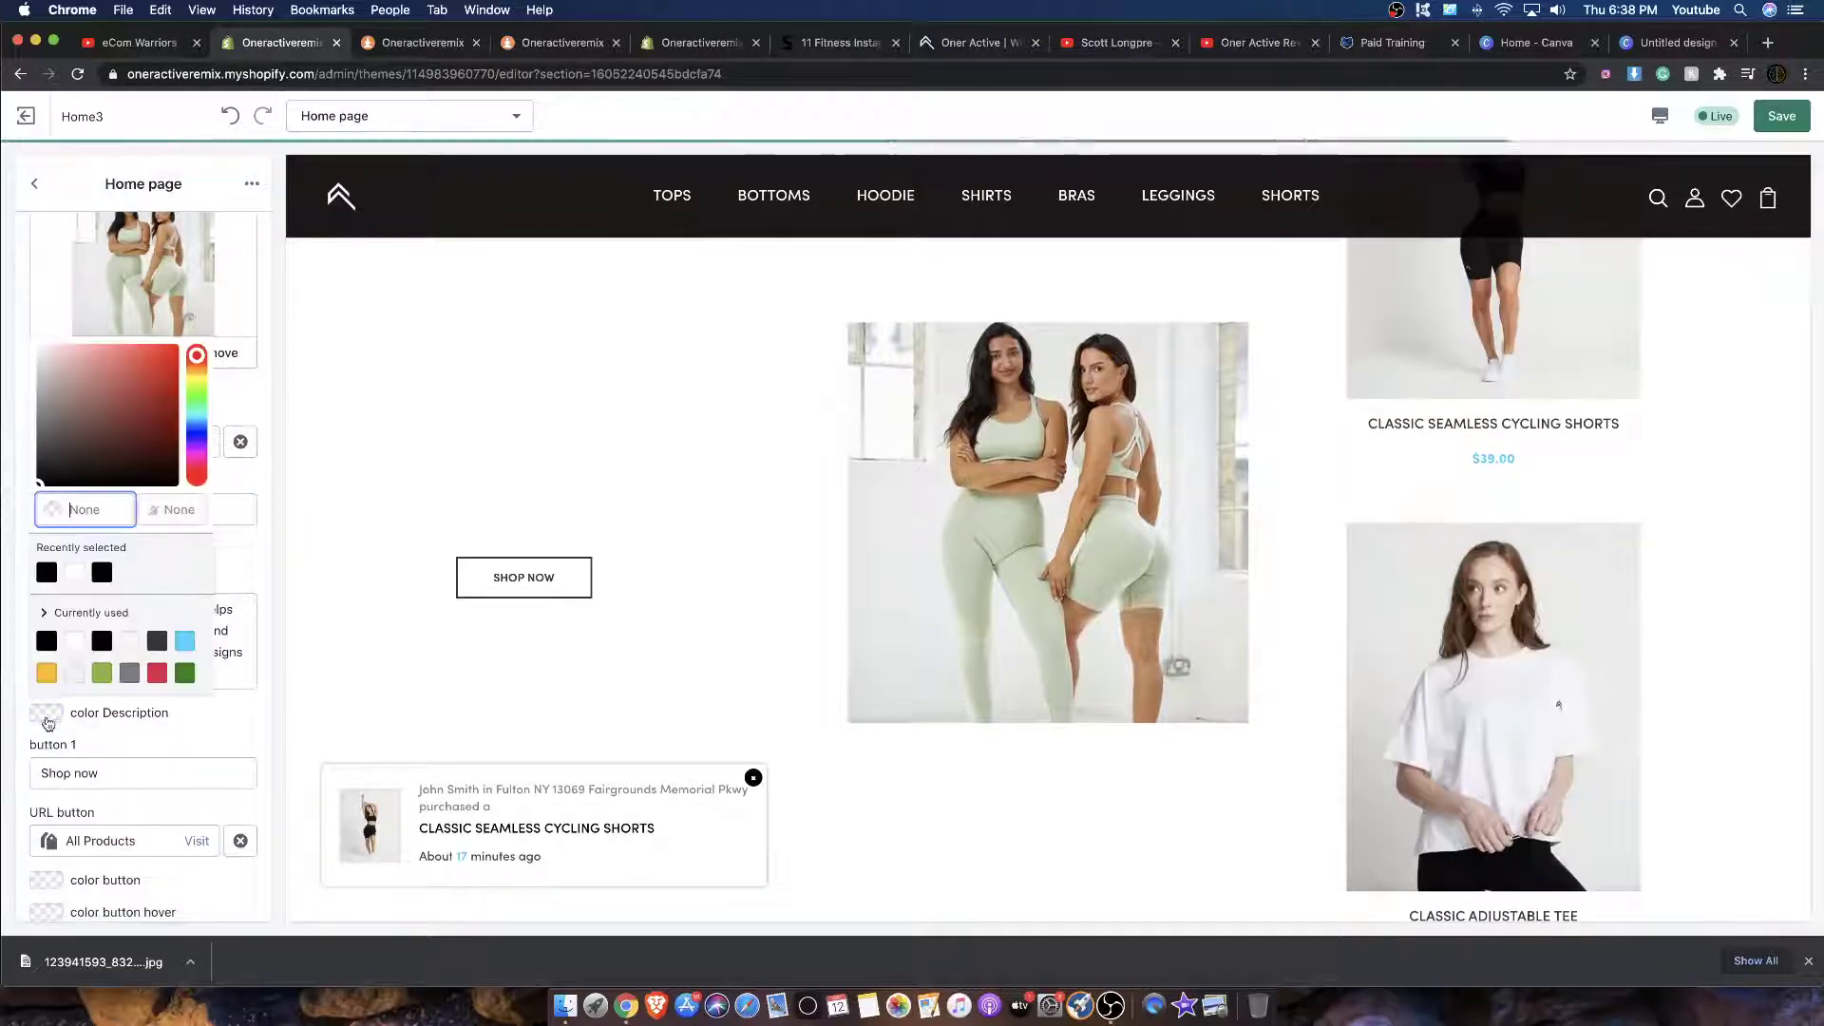
click(48, 572)
click(270, 483)
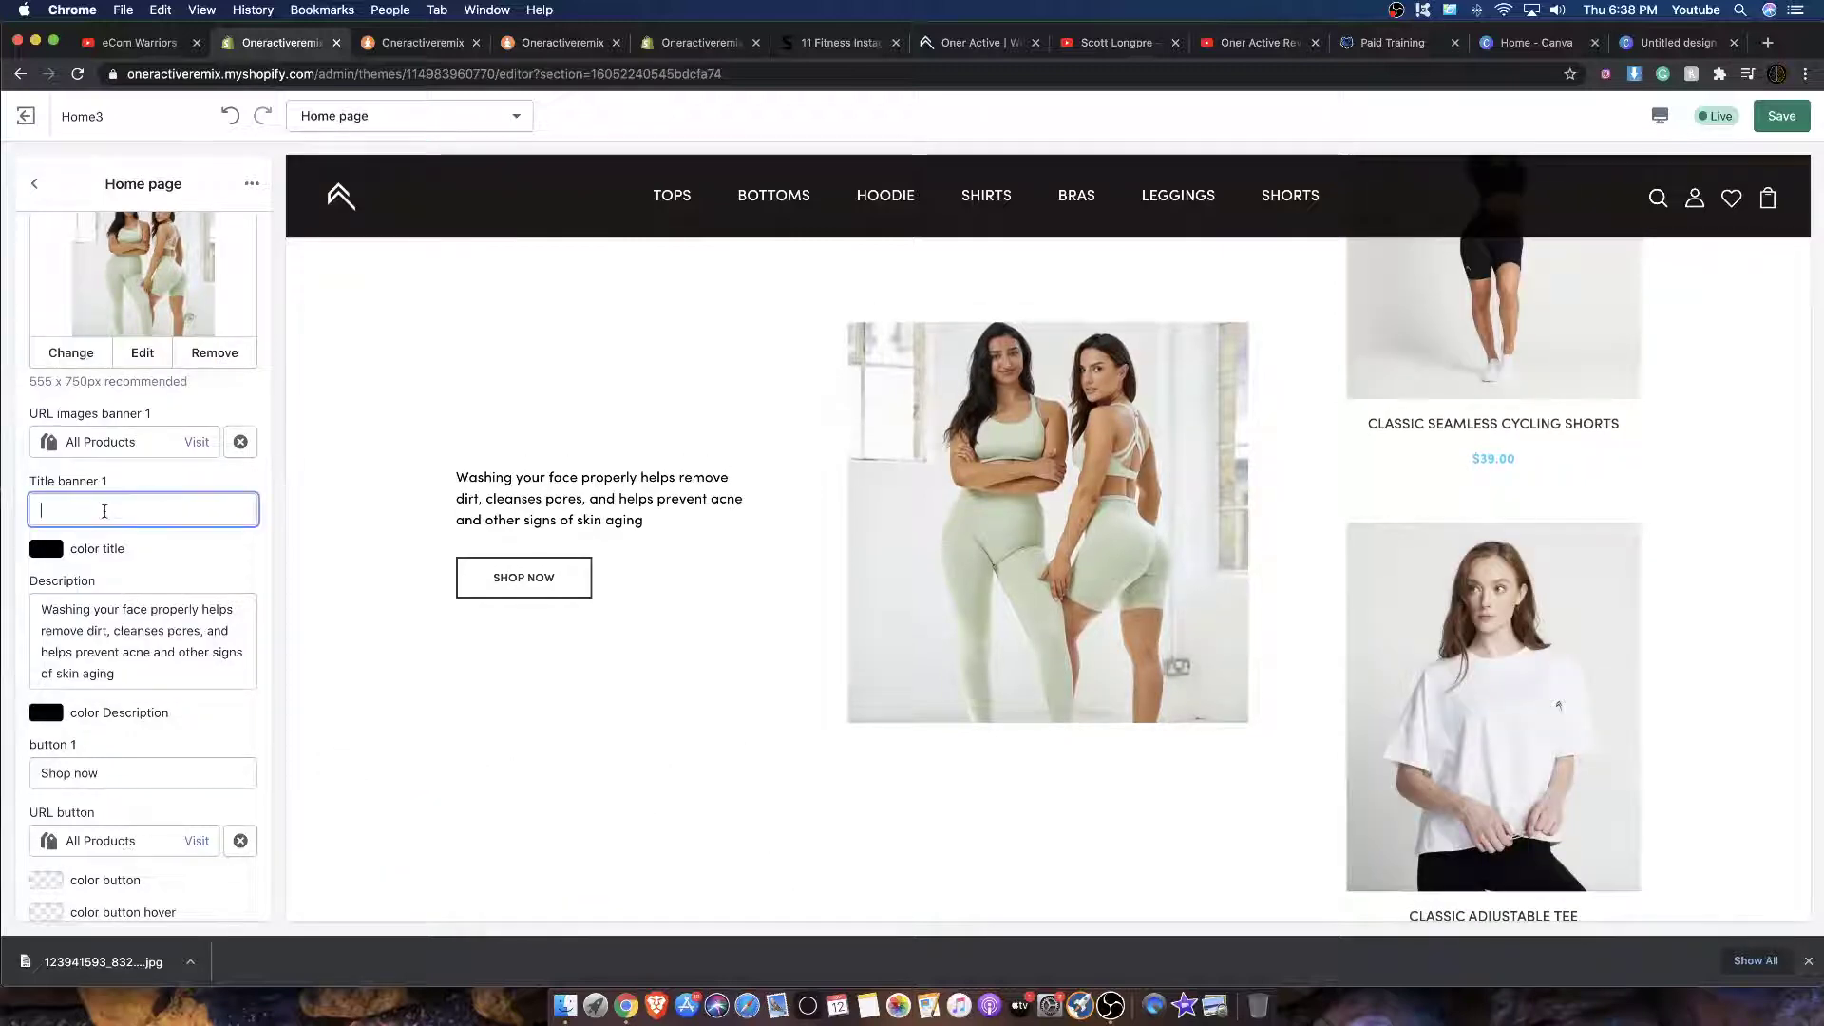
Step: Enter "SHOP ALL OUR NEW FALL SEASON GEAR." as the banner 1 title
text(SHOP ALL OUR NEW)
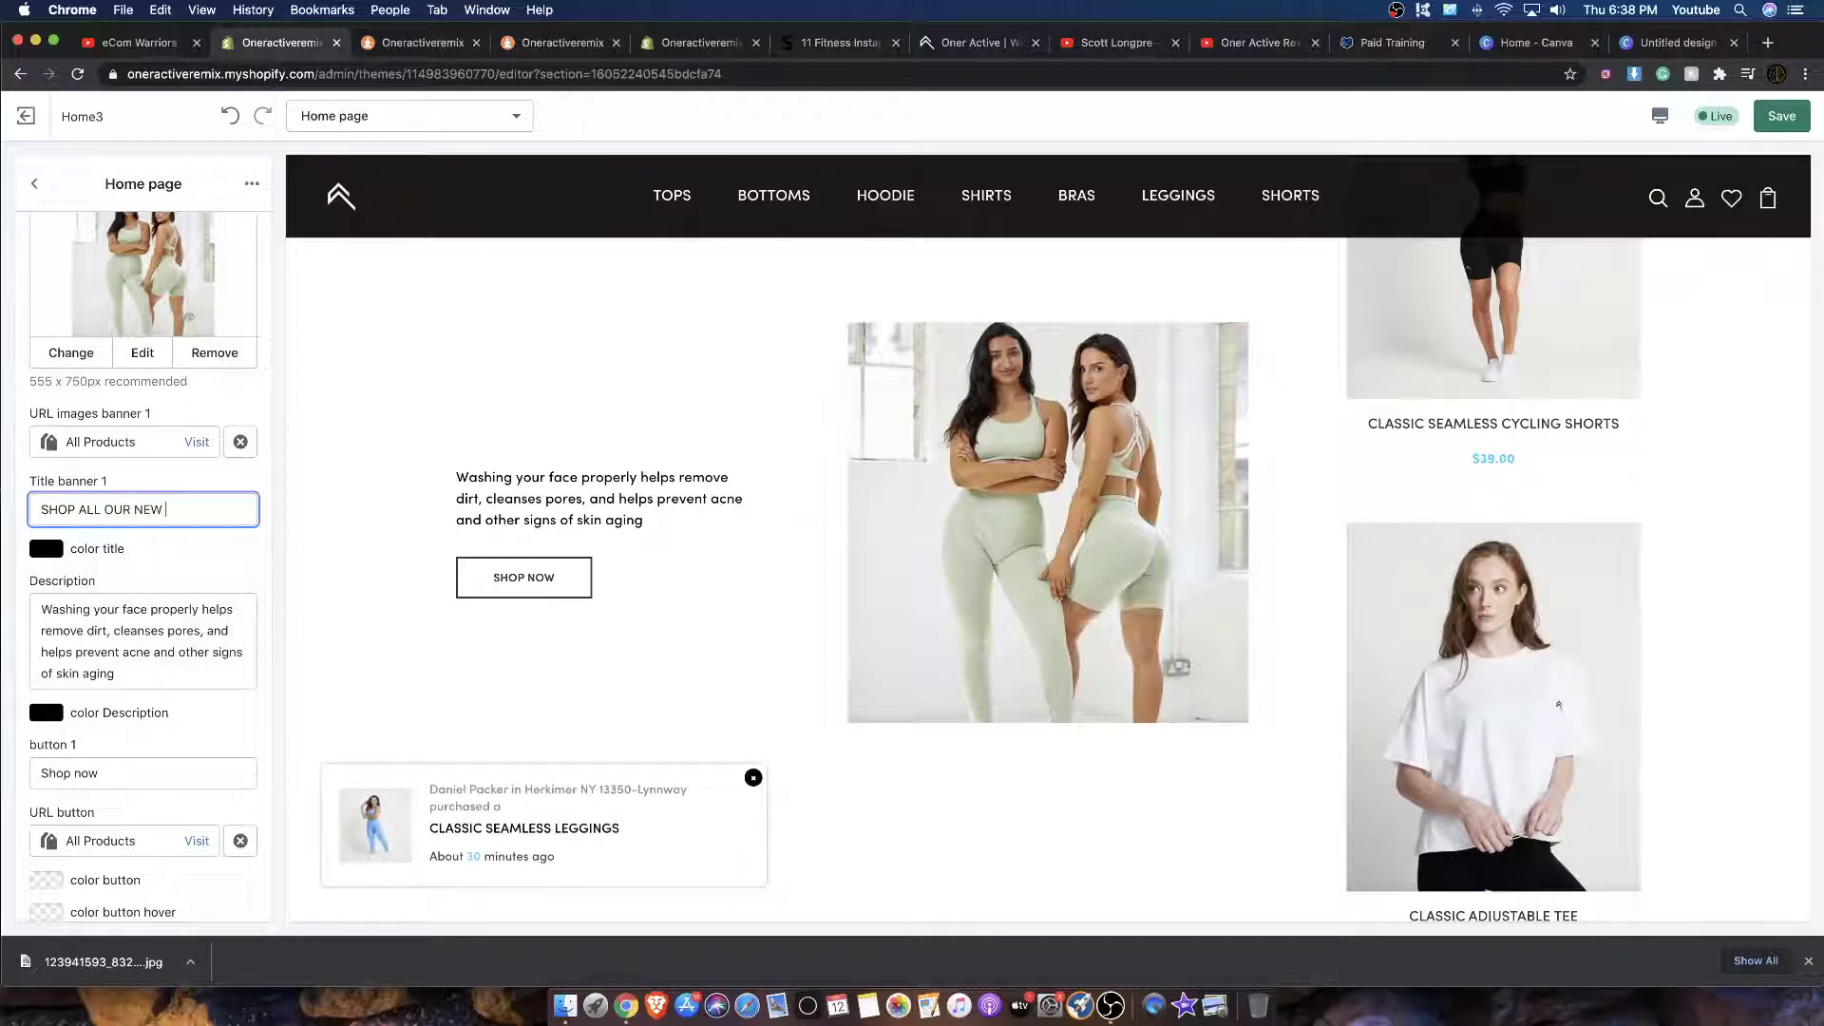
text( FALL SE)
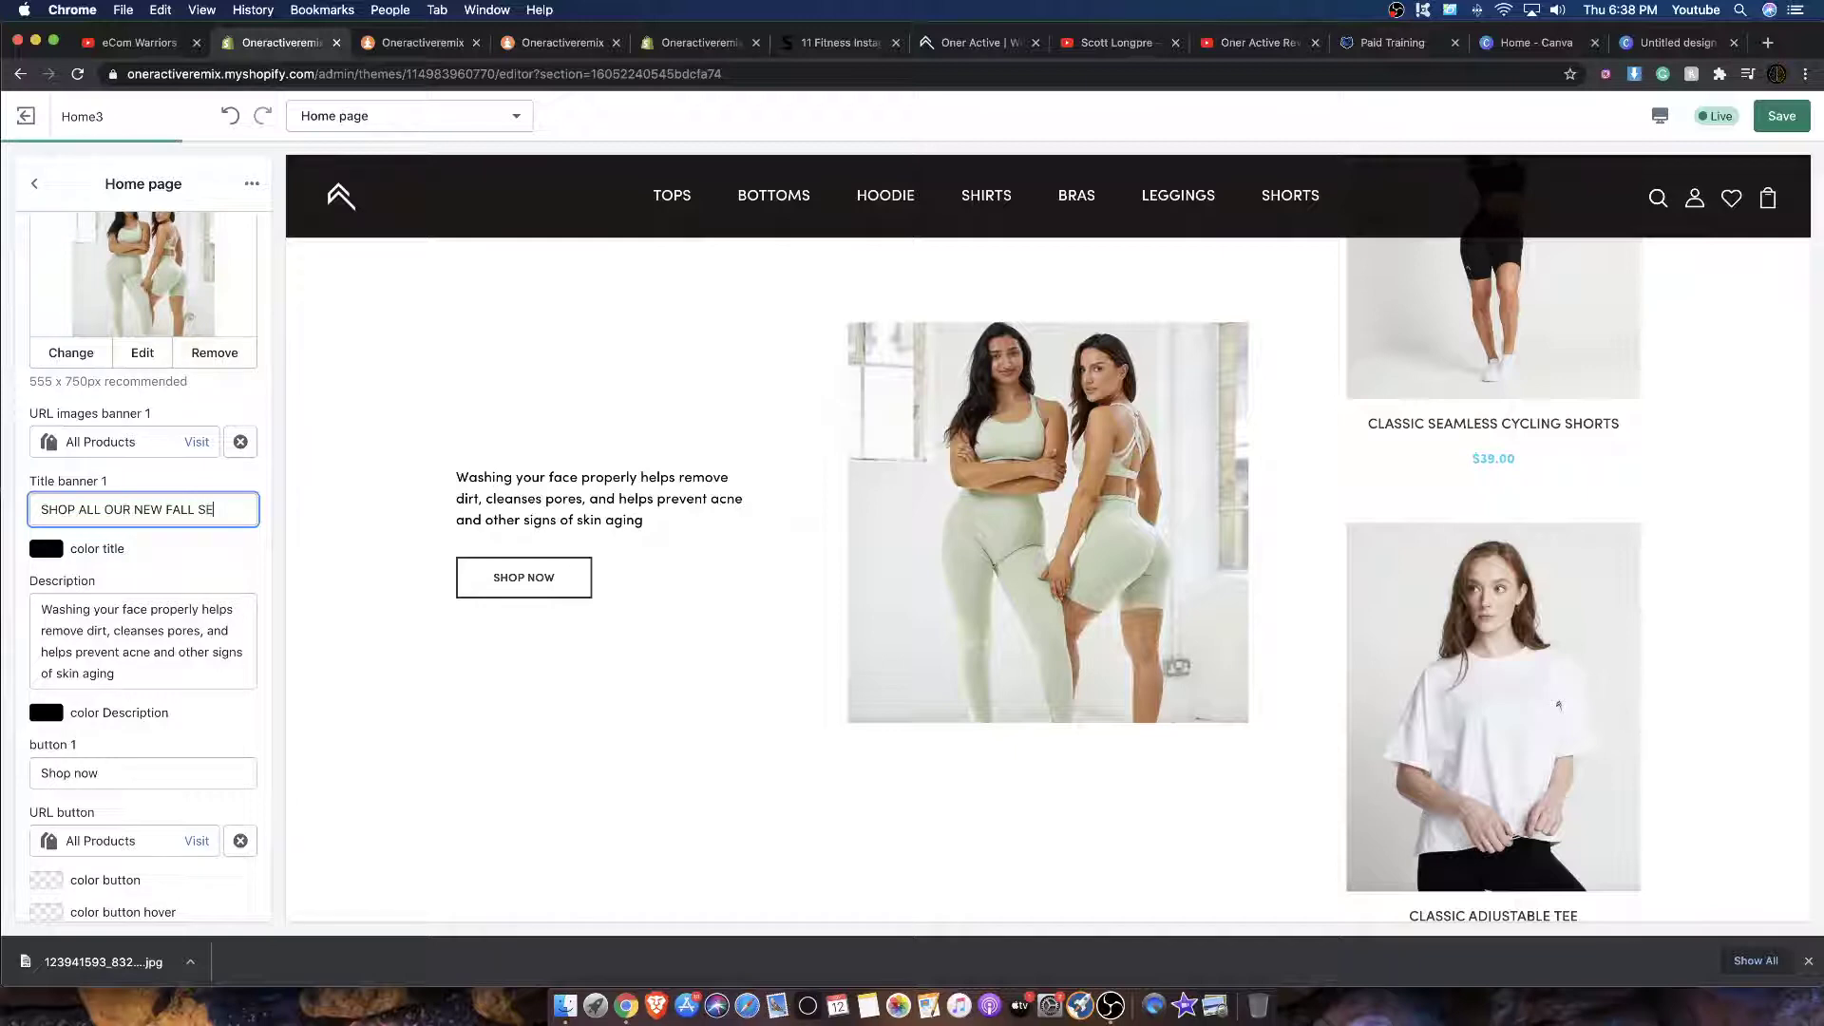
text(ASON)
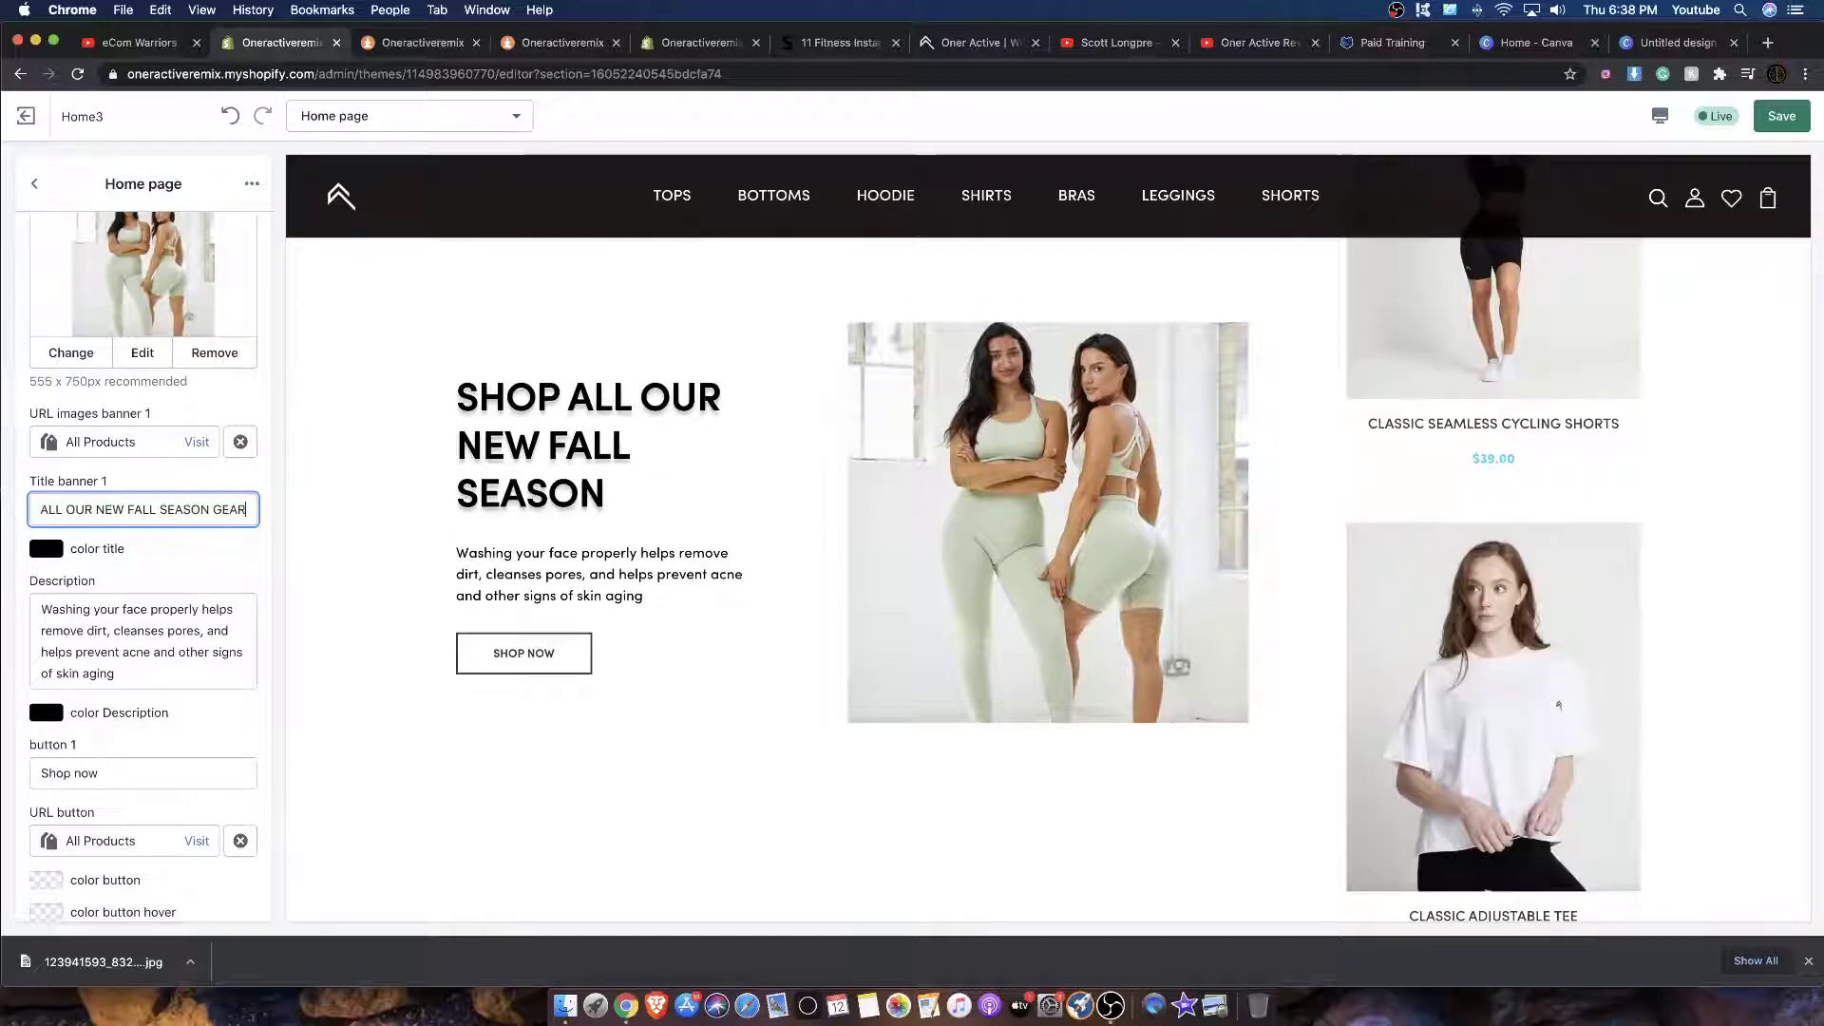
text( GEAR)
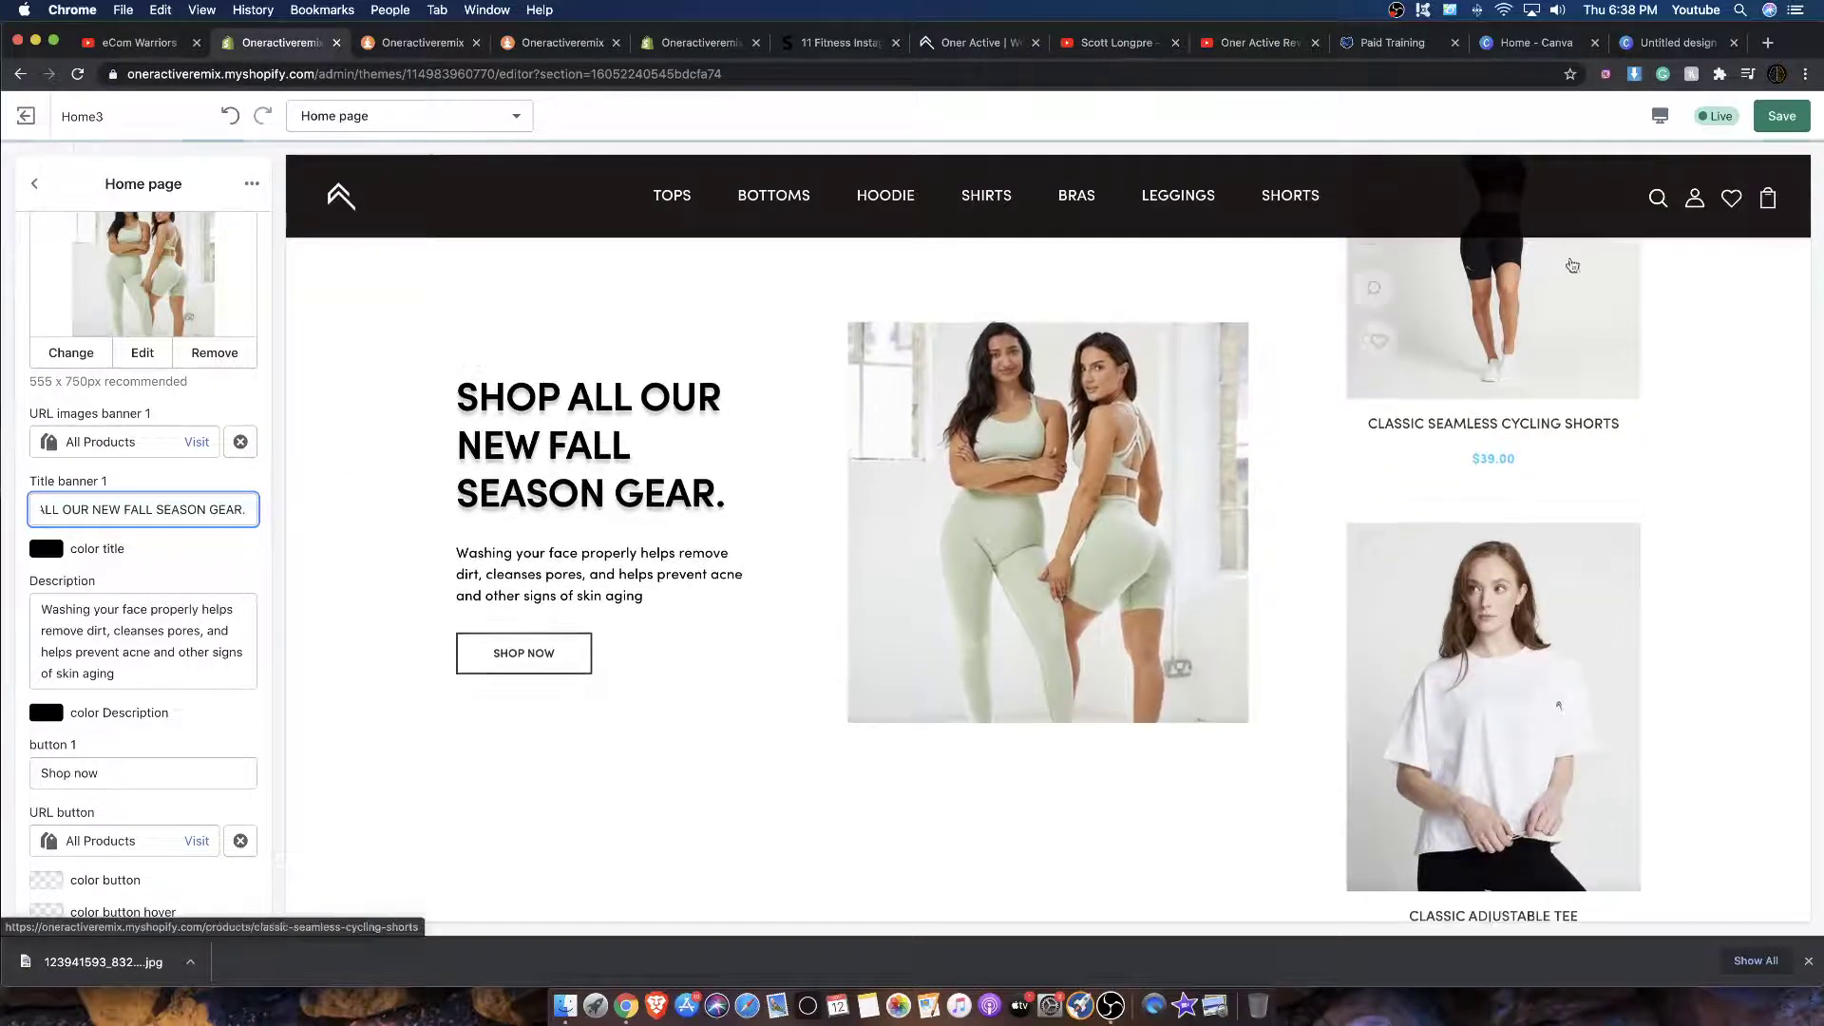
Step: Save the theme changes made to the banner 1 title and text colors
scroll(1454, 332, up, 3)
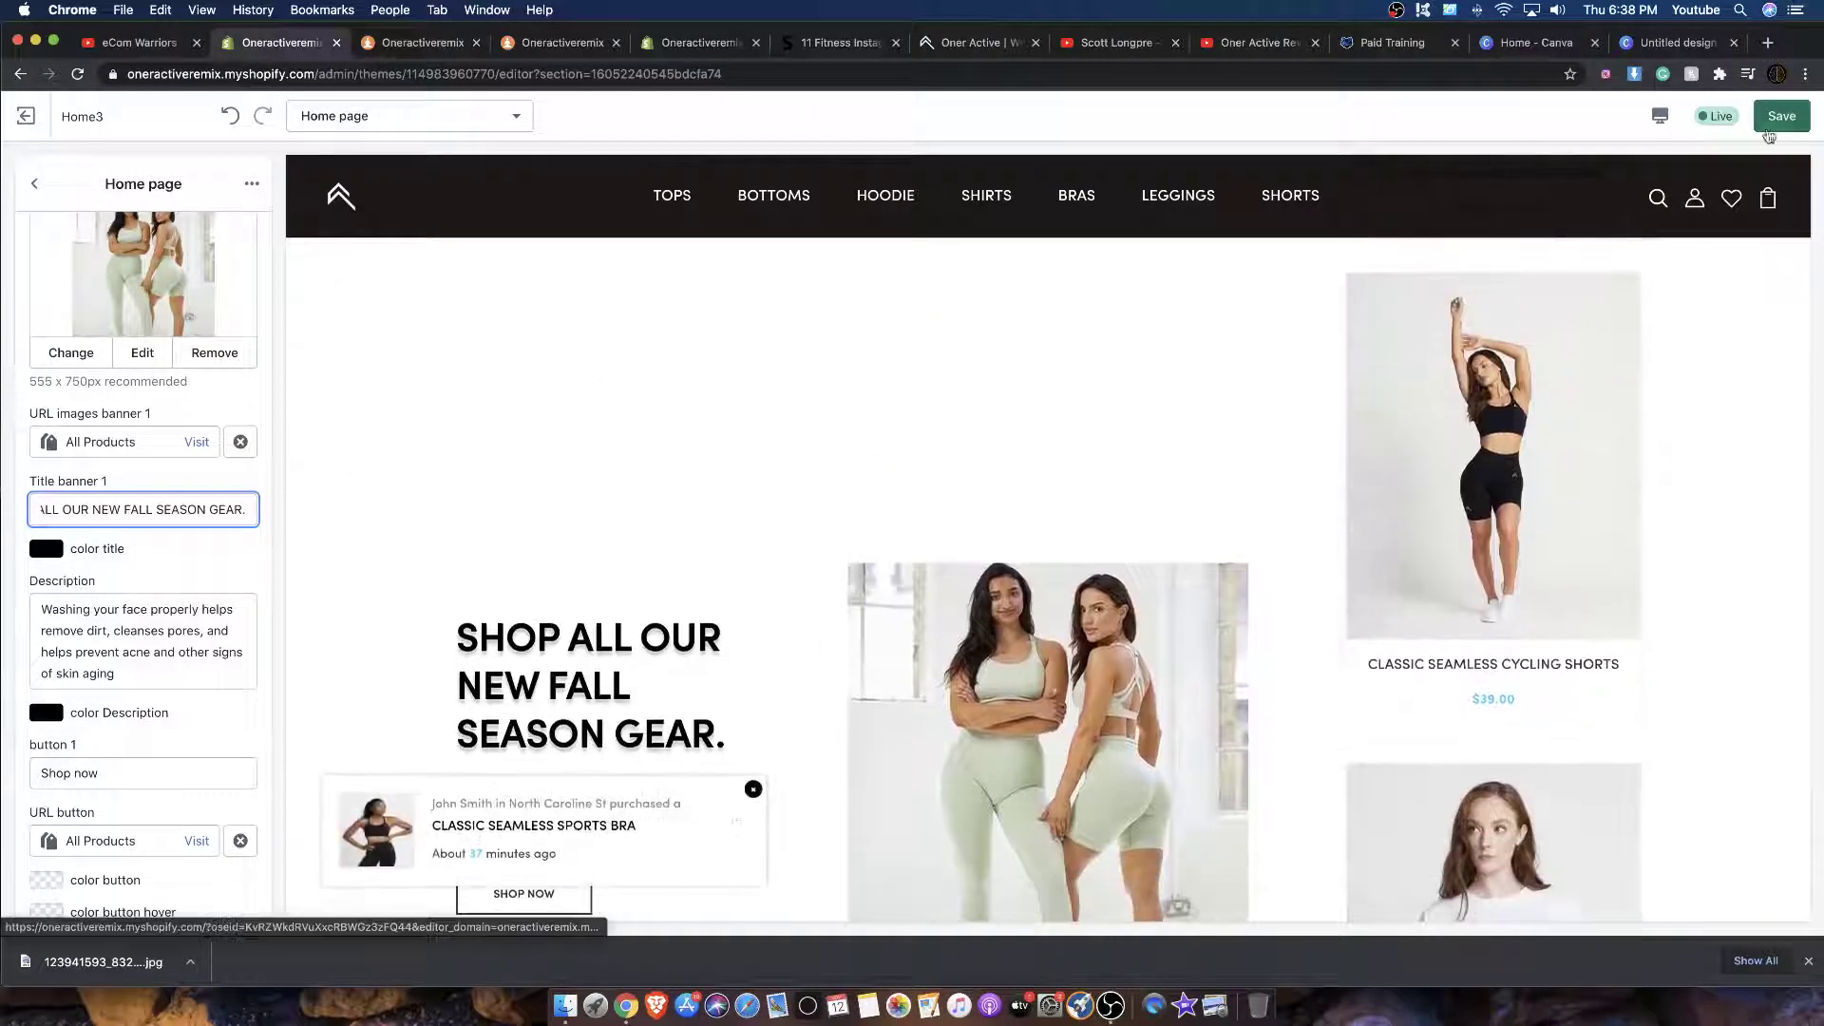
key(super+s)
scroll(608, 391, down, 5)
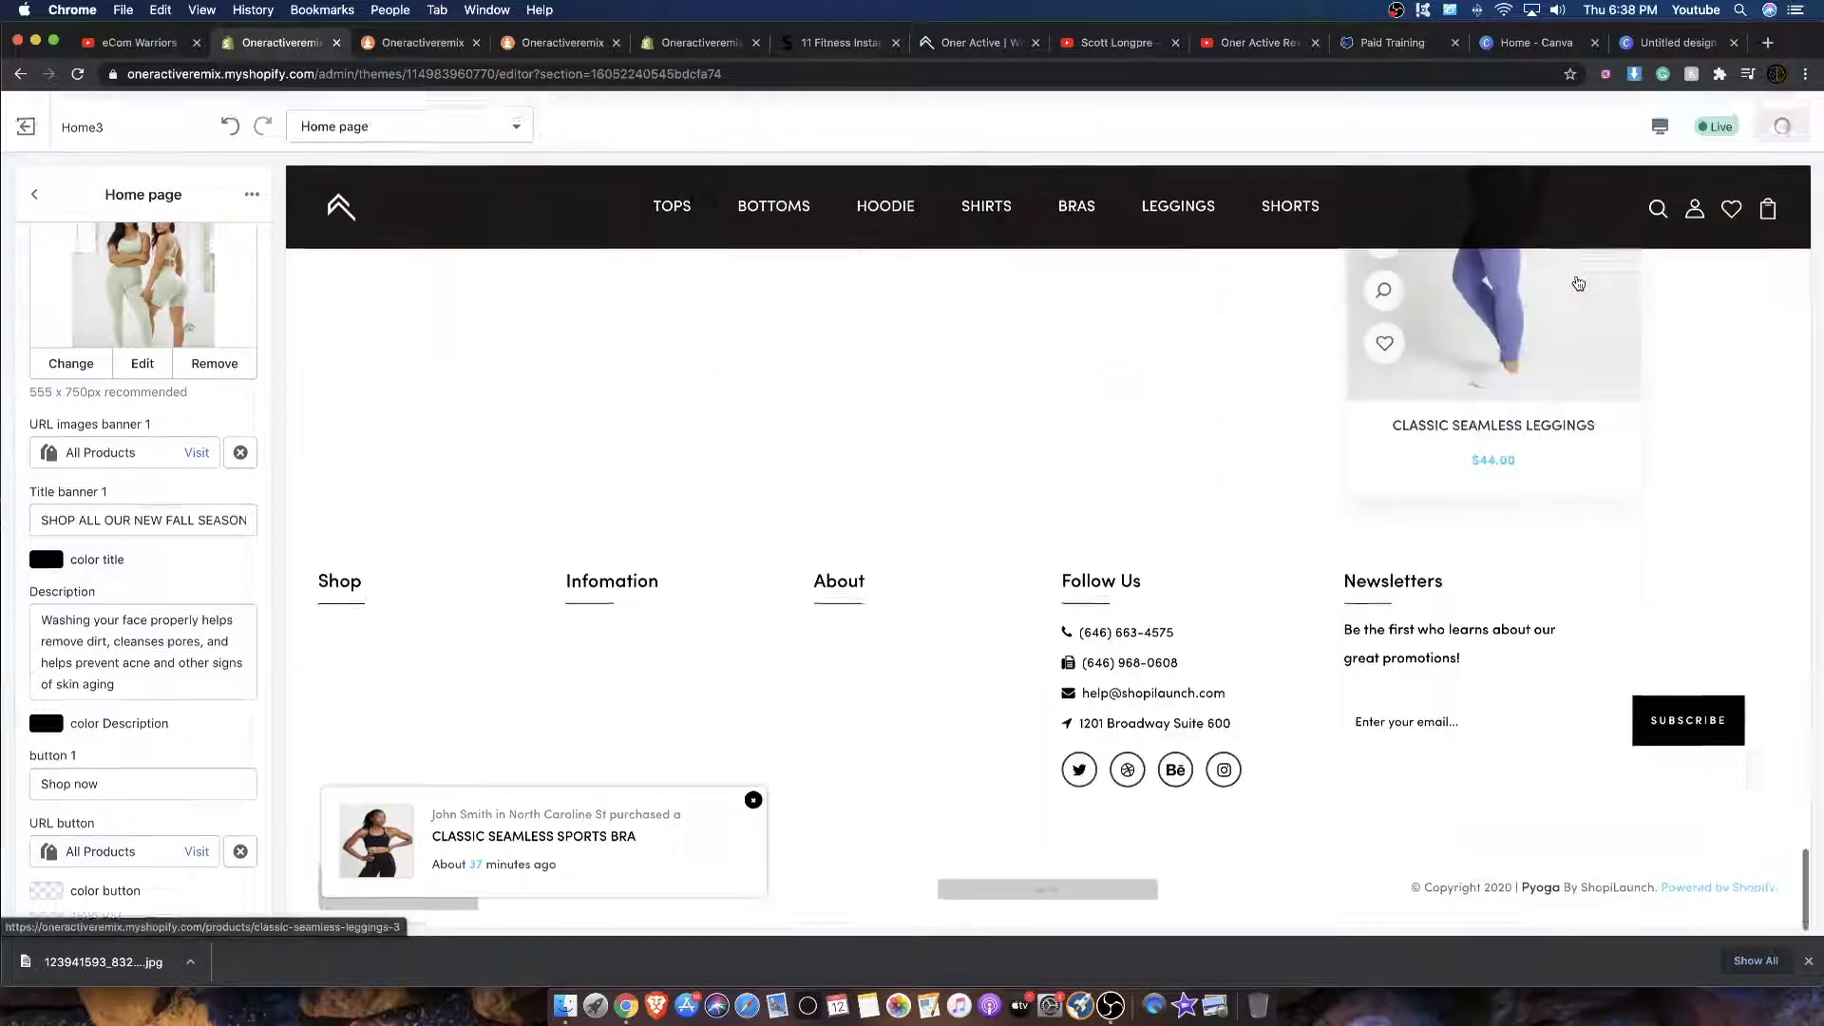
scroll(133, 475, down, 6)
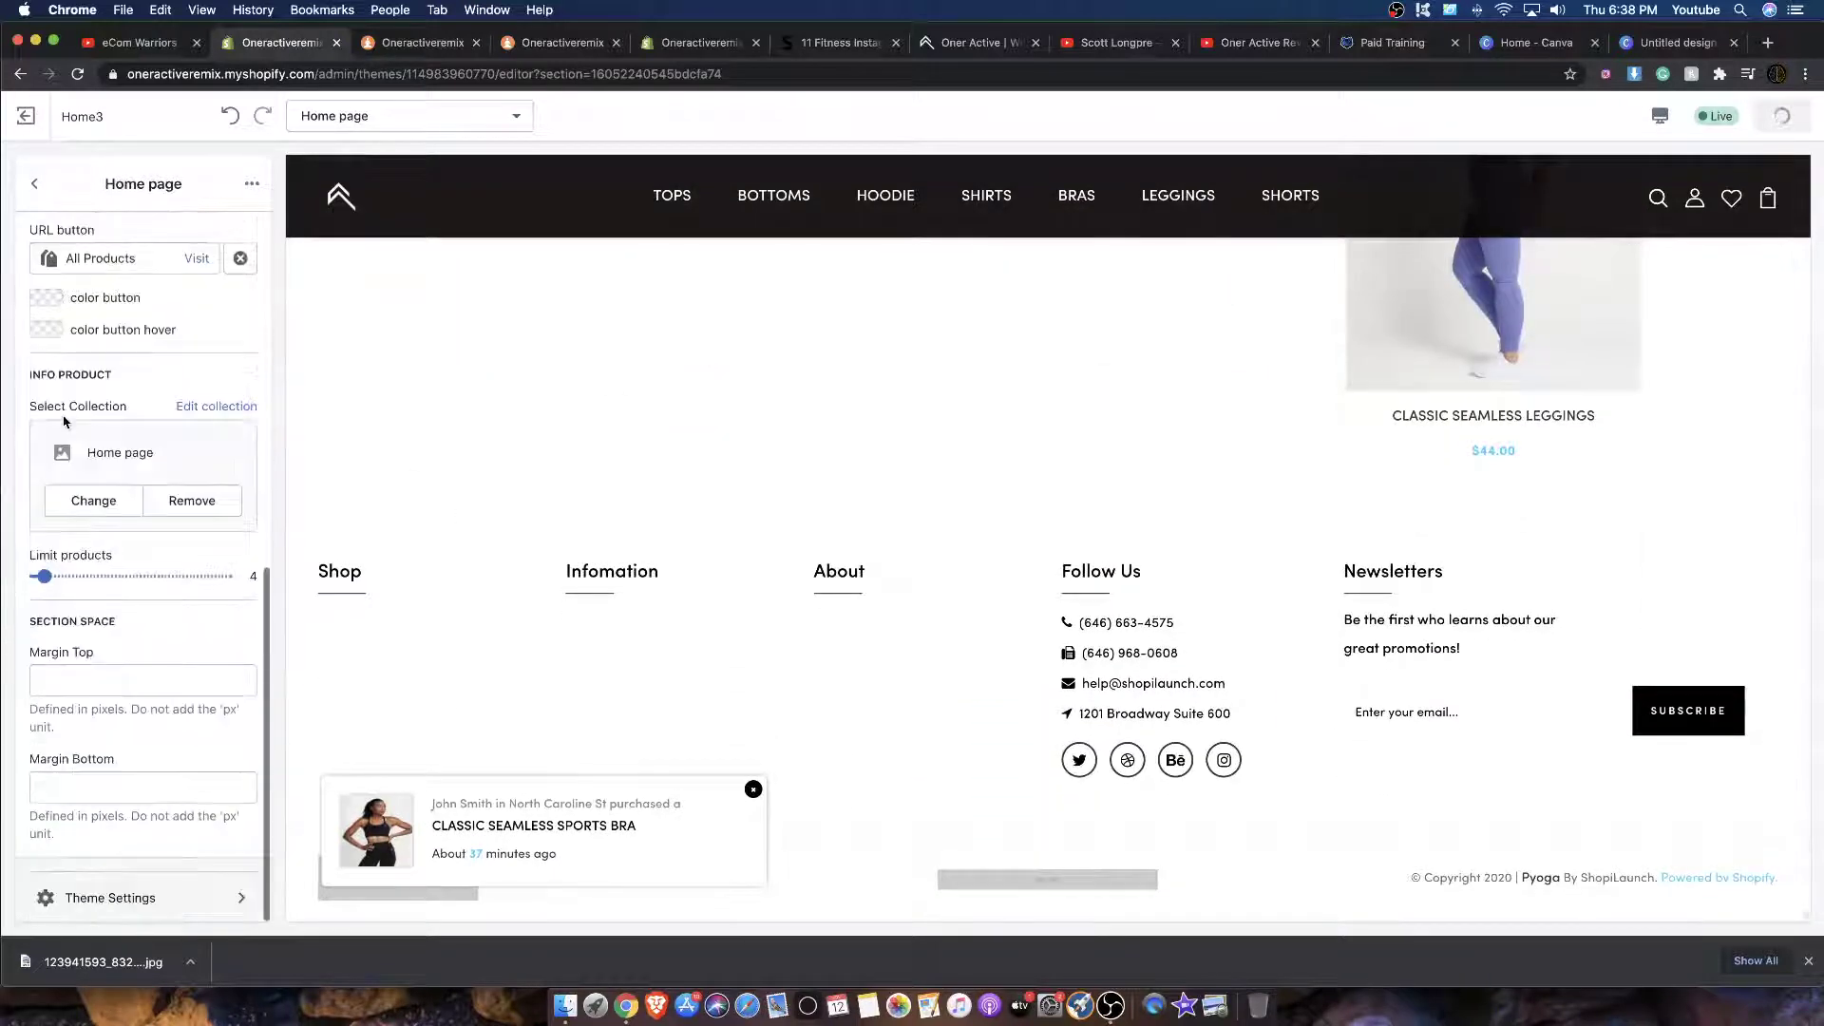
Step: Set the banner 1 button color to black and the button hover color to light blue
scroll(65, 421, up, 3)
scroll(66, 421, up, 2)
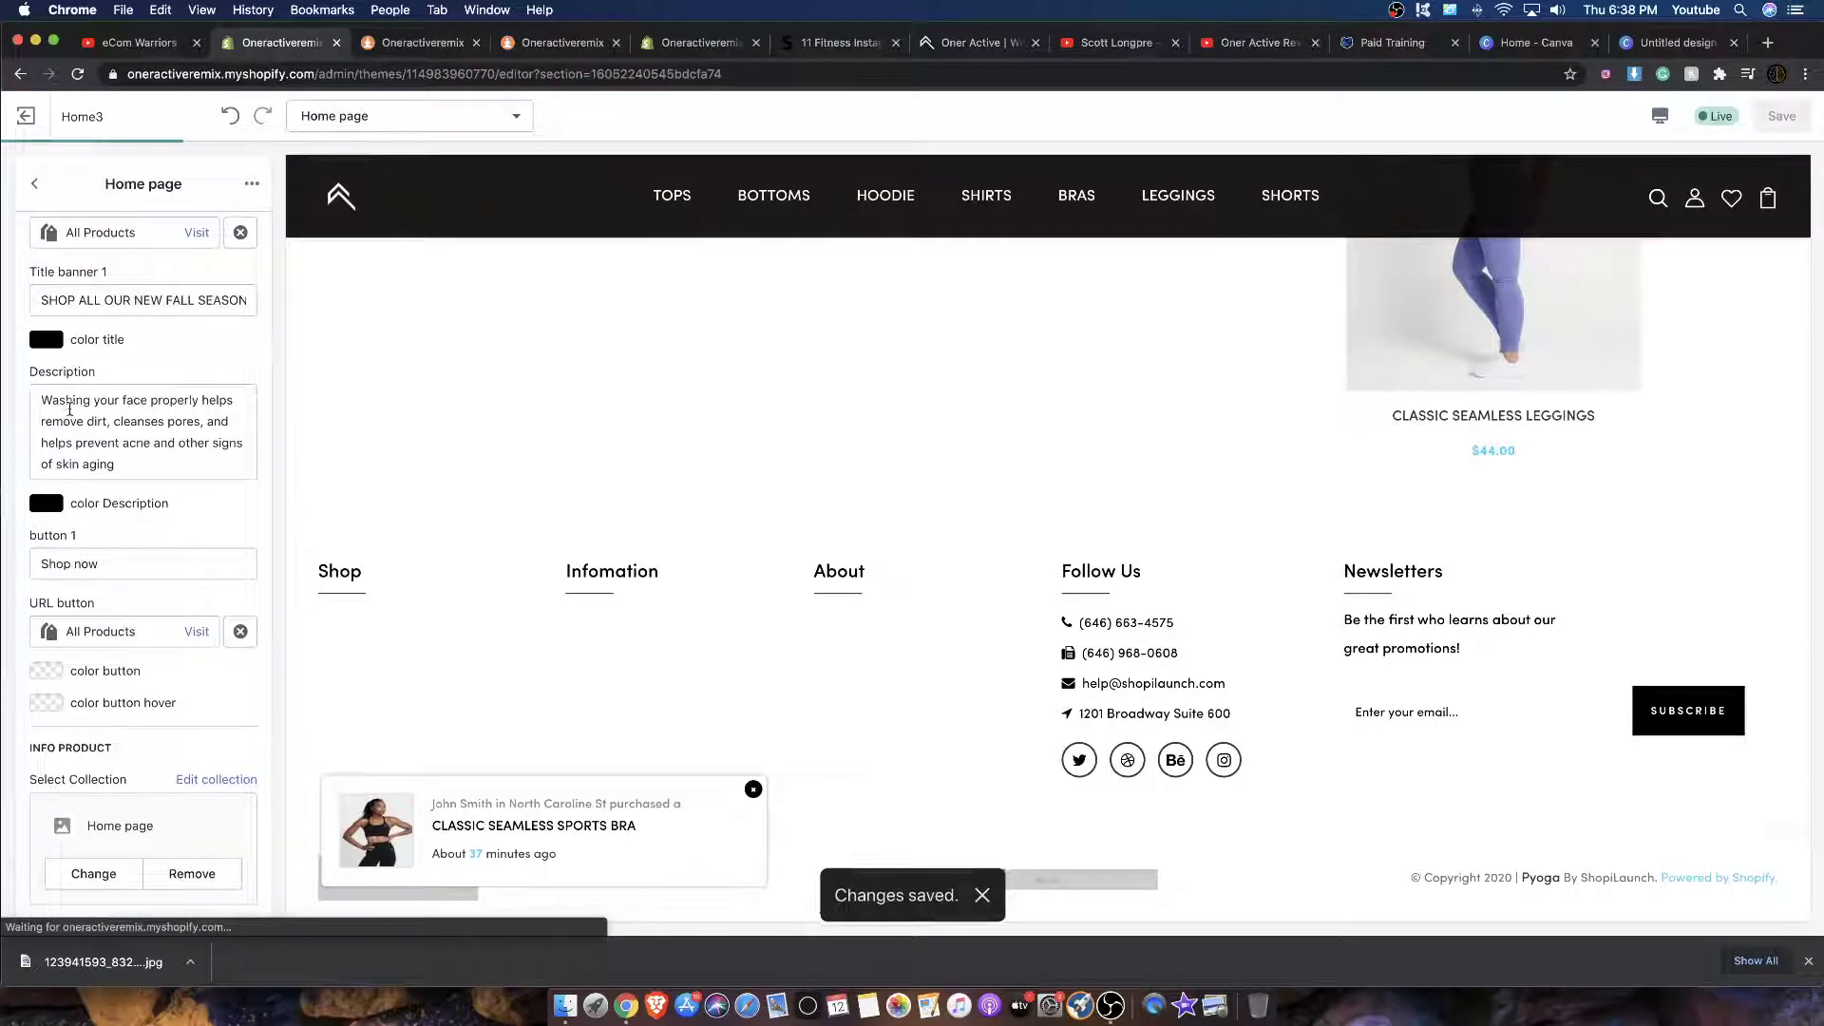
click(52, 672)
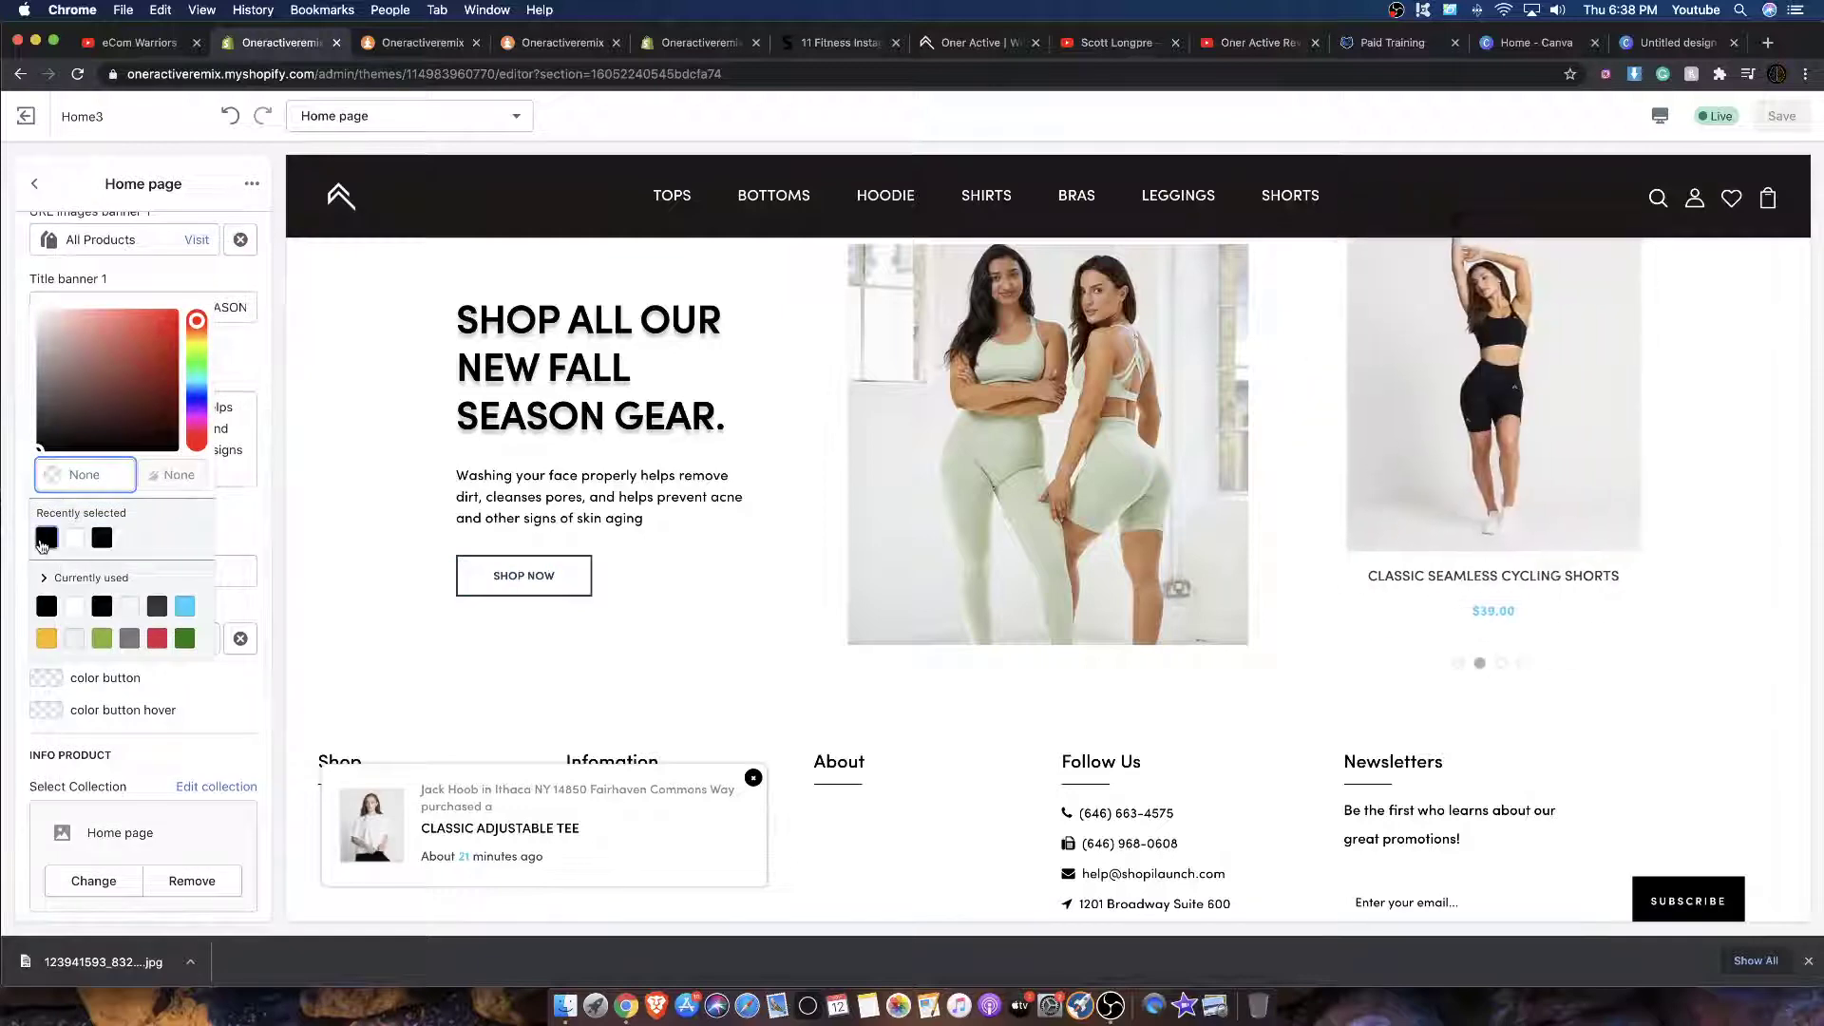
click(95, 693)
click(45, 709)
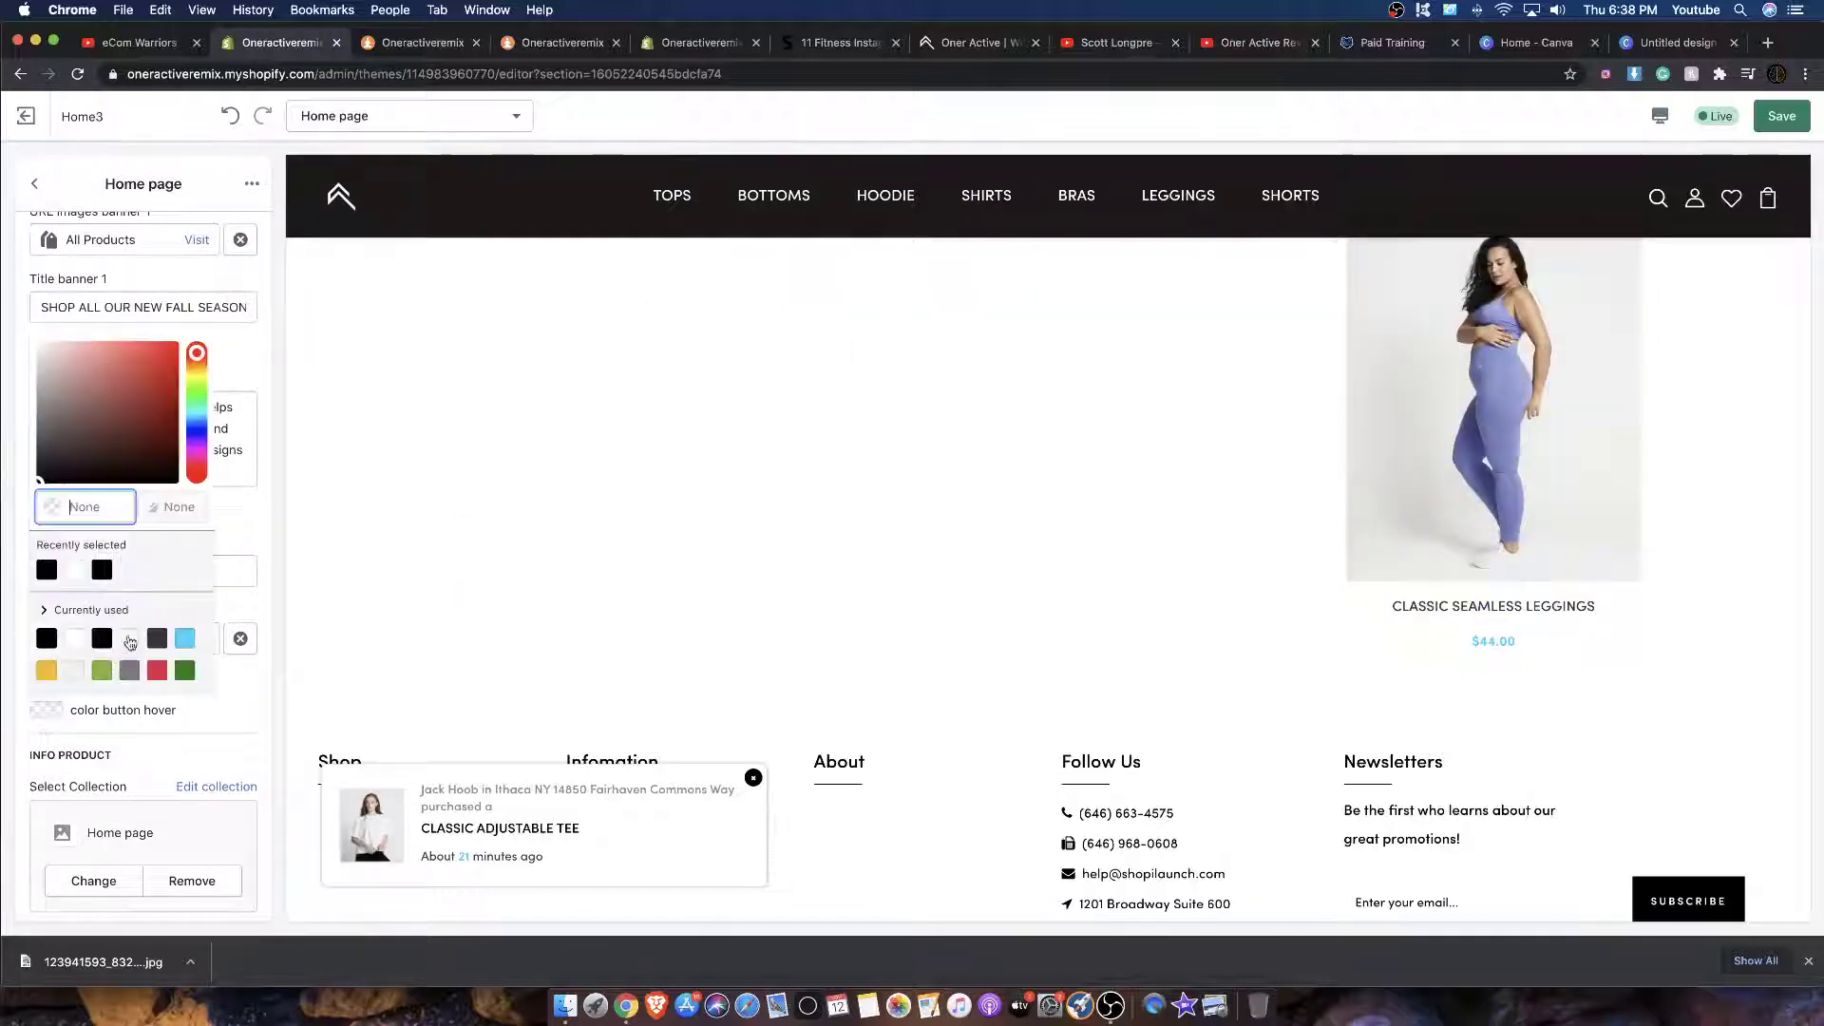
click(180, 639)
click(259, 606)
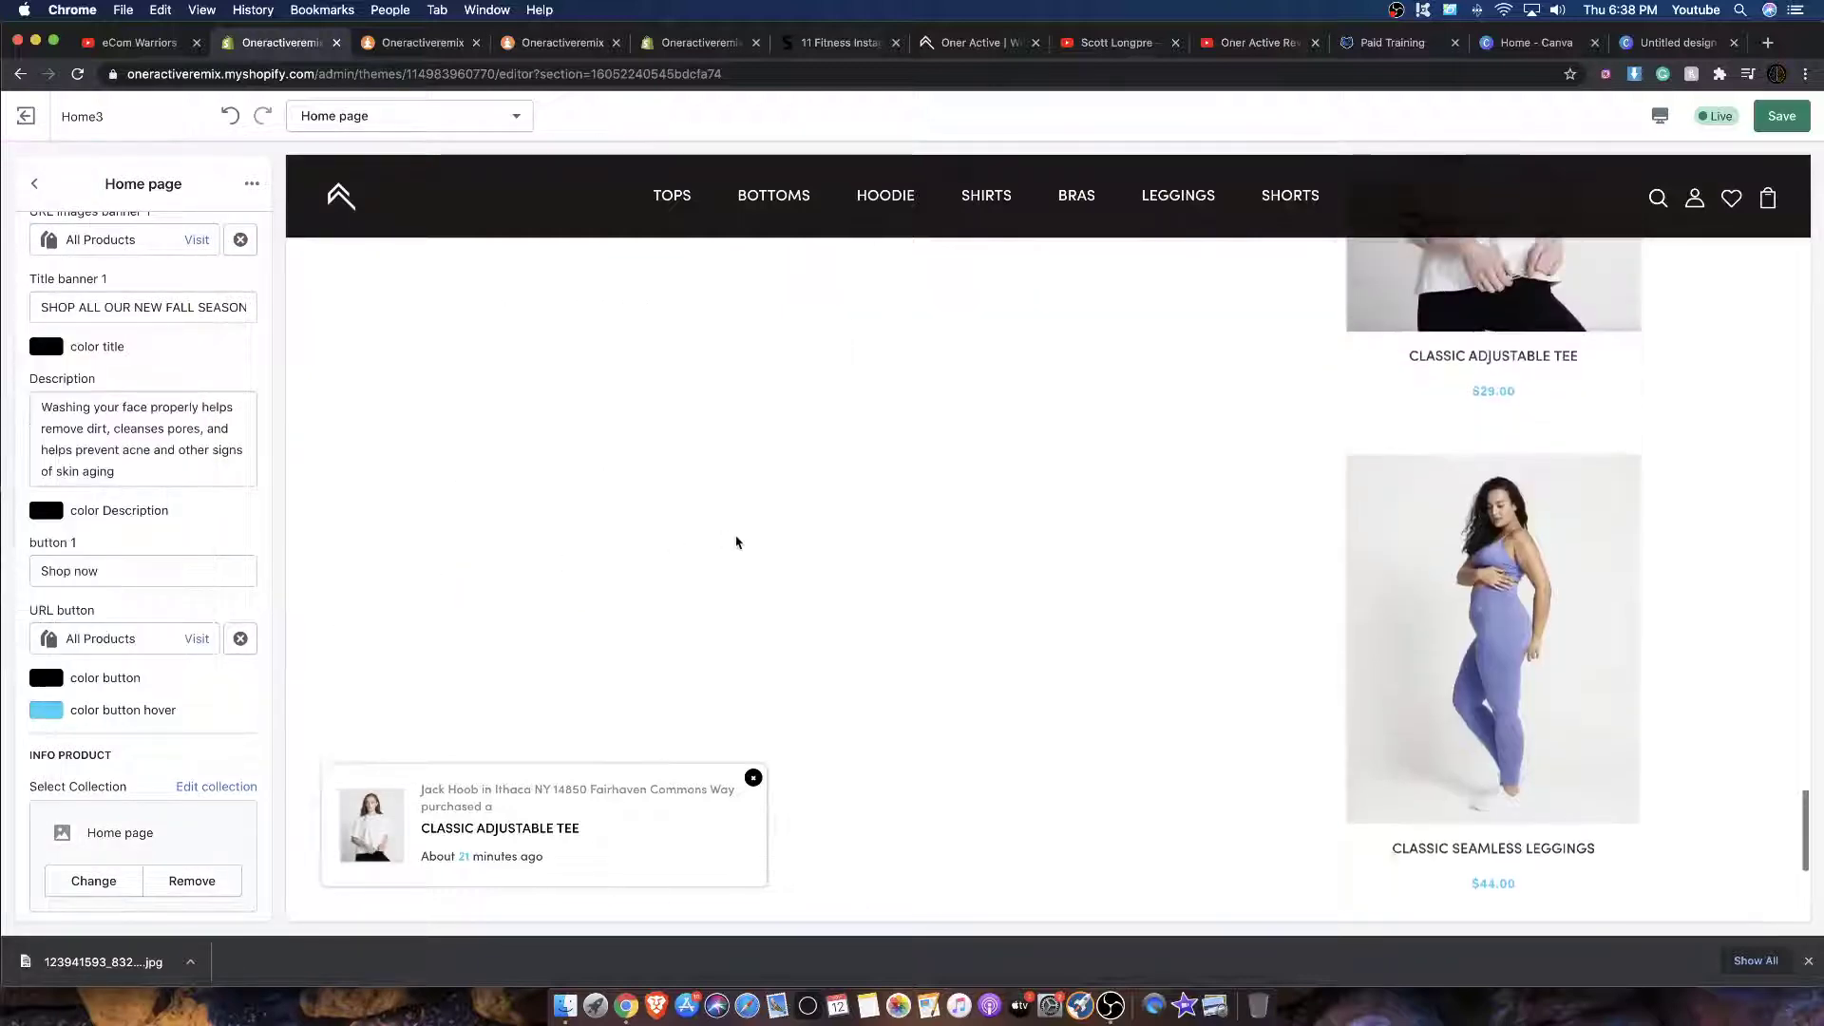
Step: Change the banner 1 button text to "SHOP NOW" and save the theme
scroll(544, 744, down, 2)
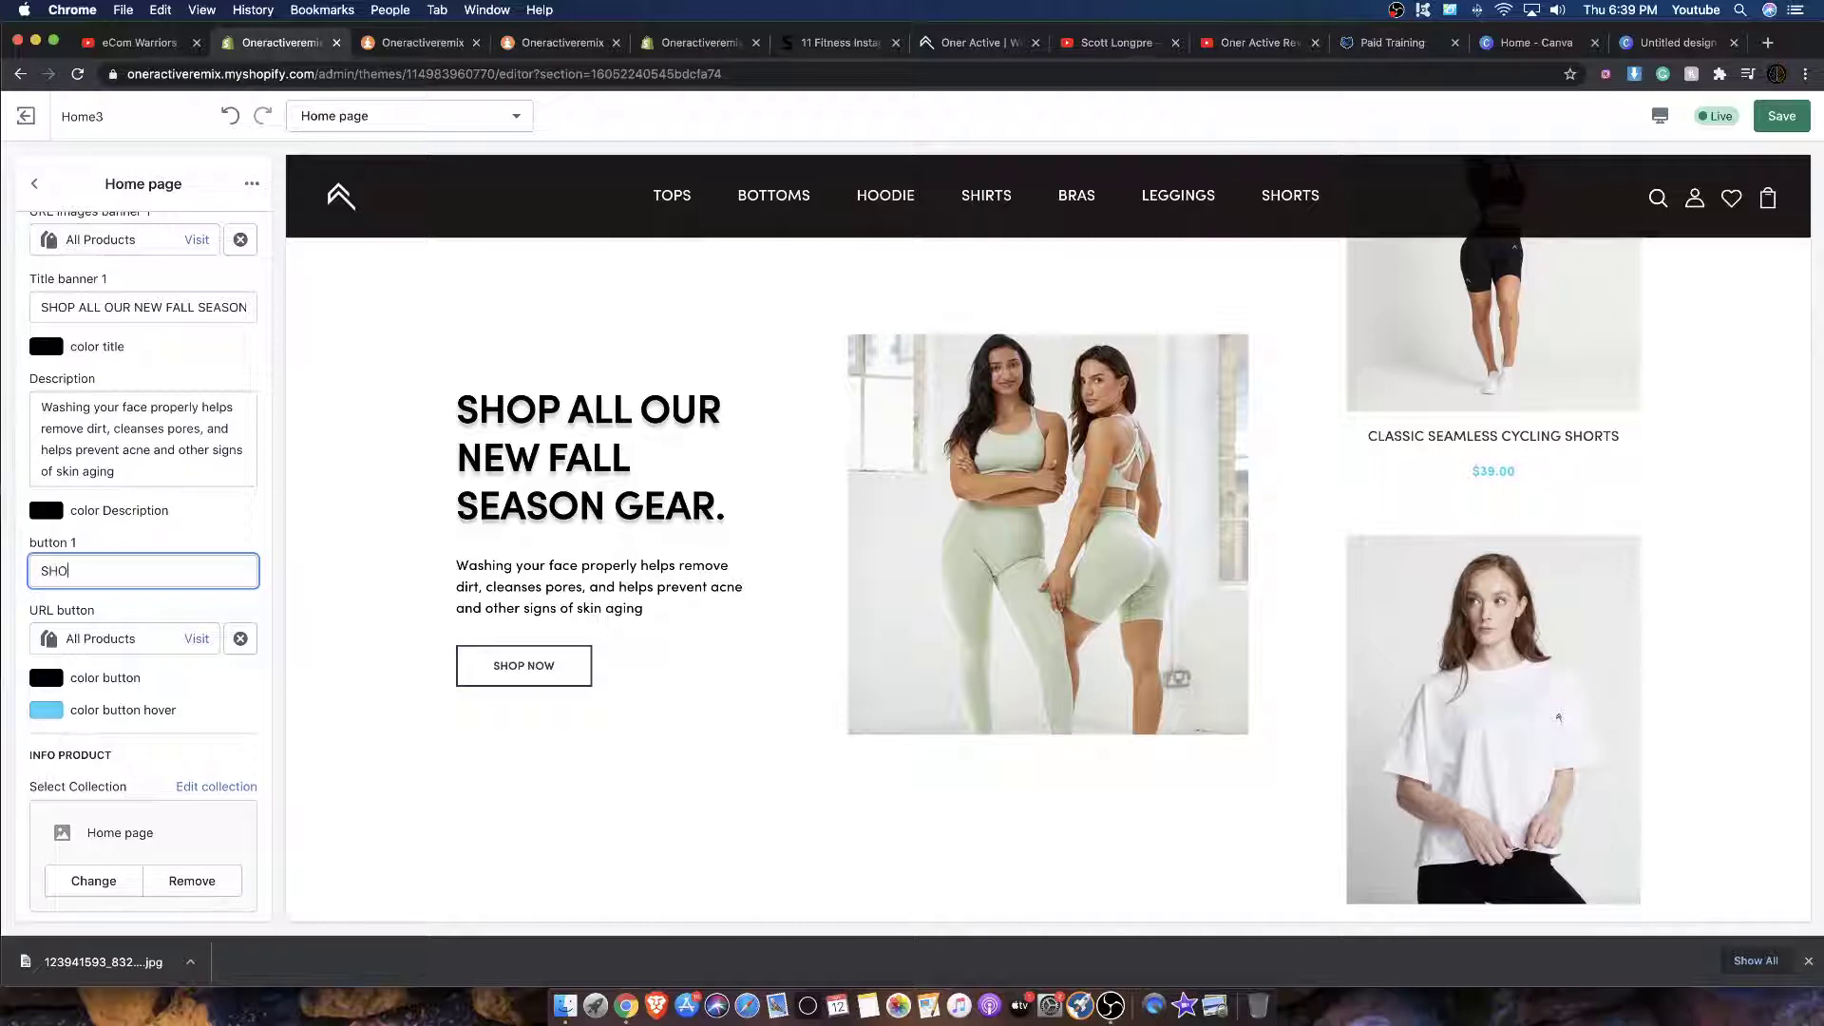
click(298, 546)
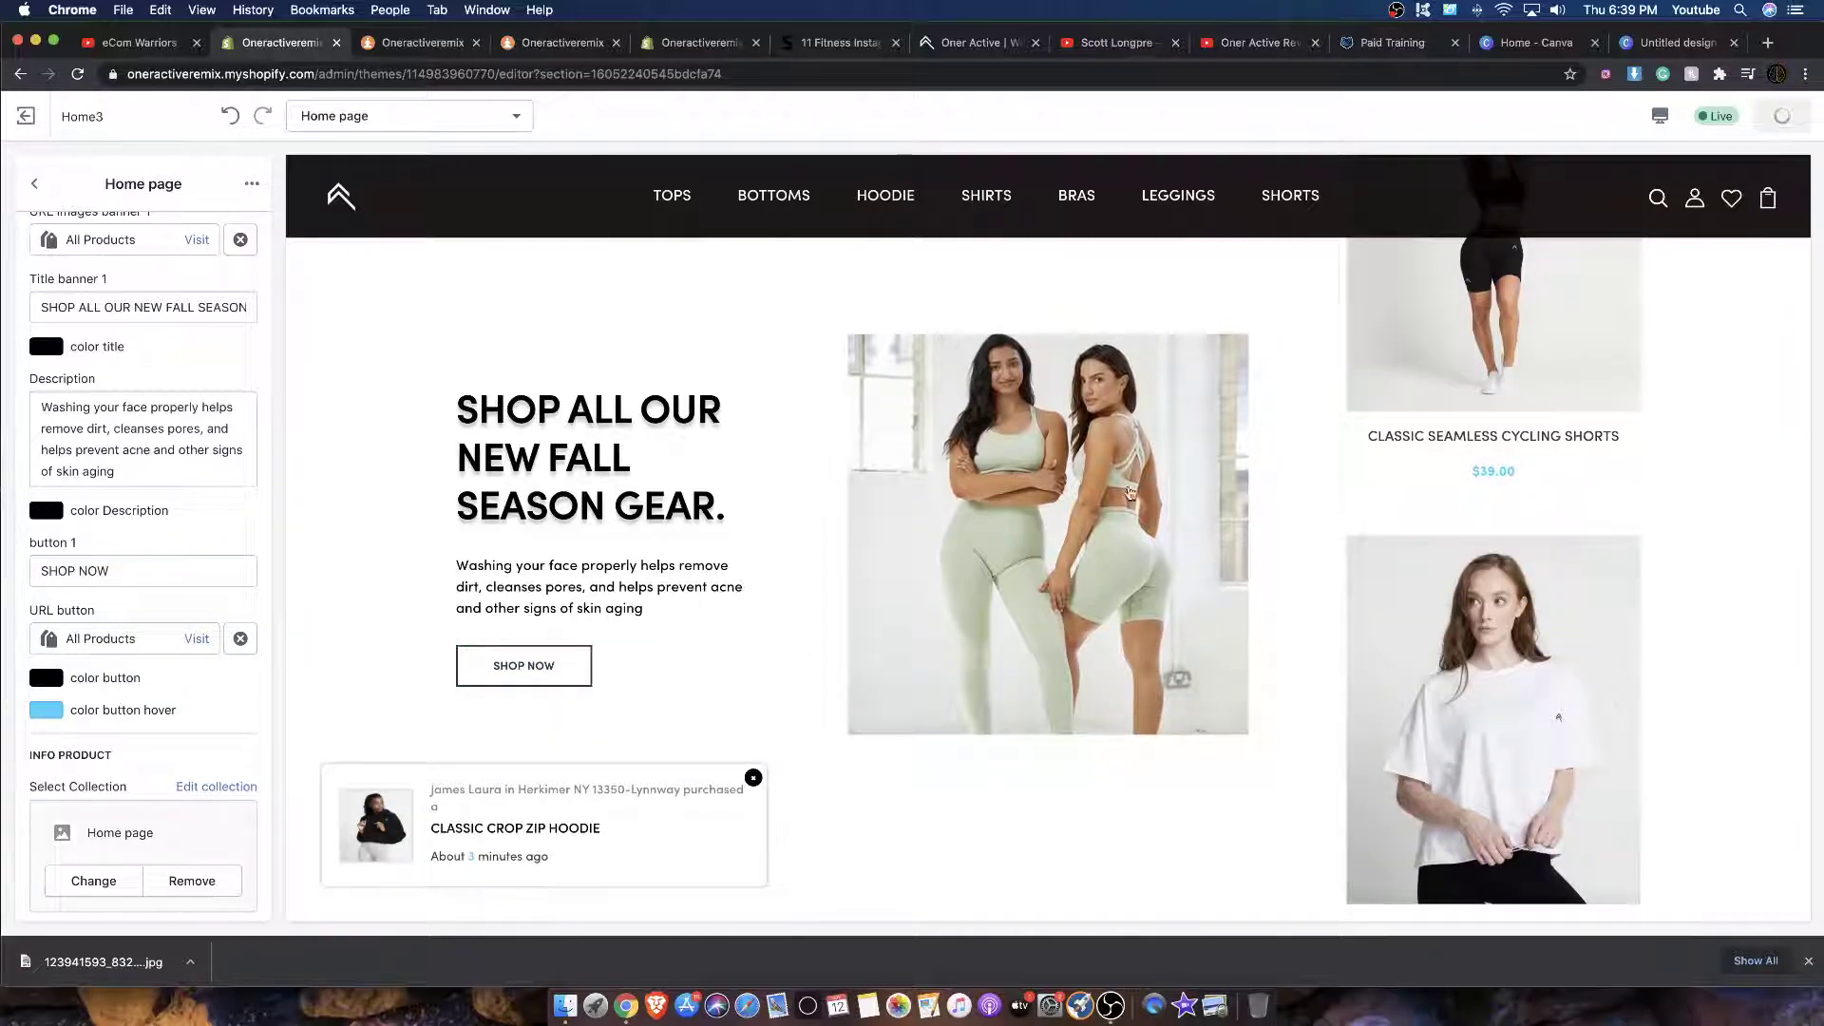
scroll(200, 911, down, 1)
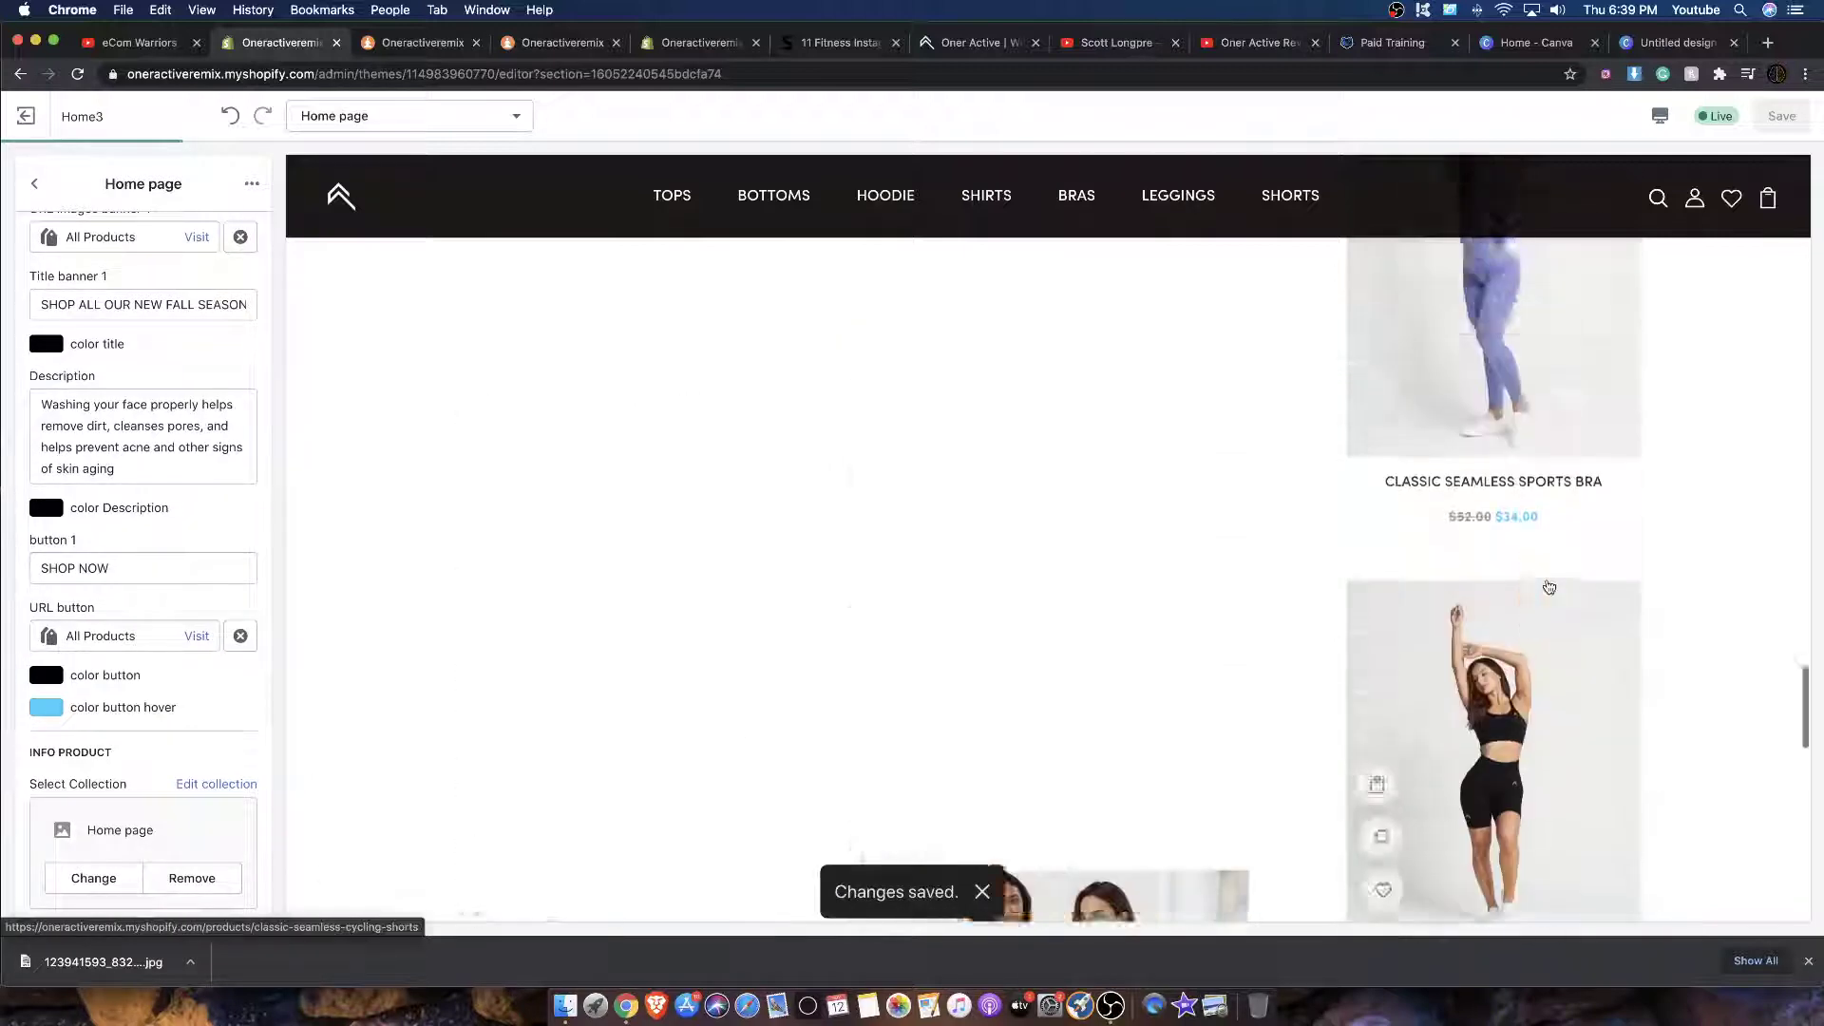
Step: Page through the fall season section's product slider and examine the order of the home page sections in the preview
scroll(1513, 558, down, 3)
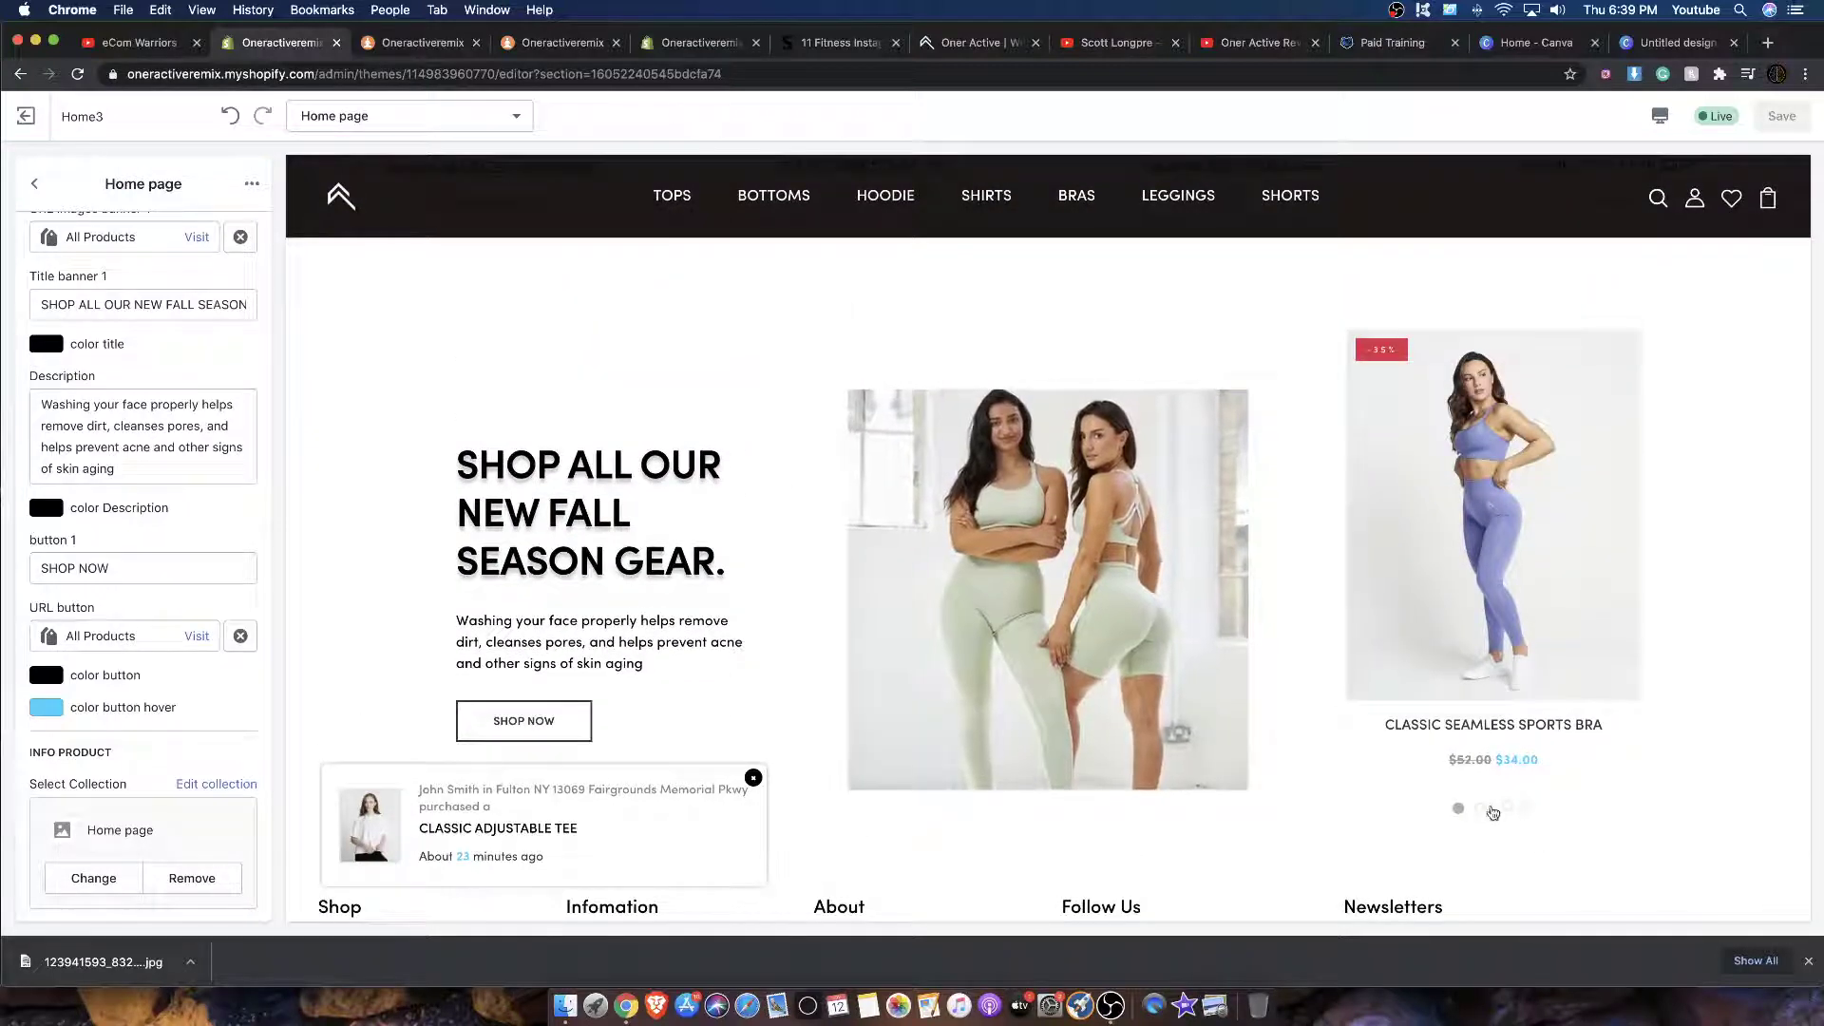
click(1479, 809)
click(1501, 809)
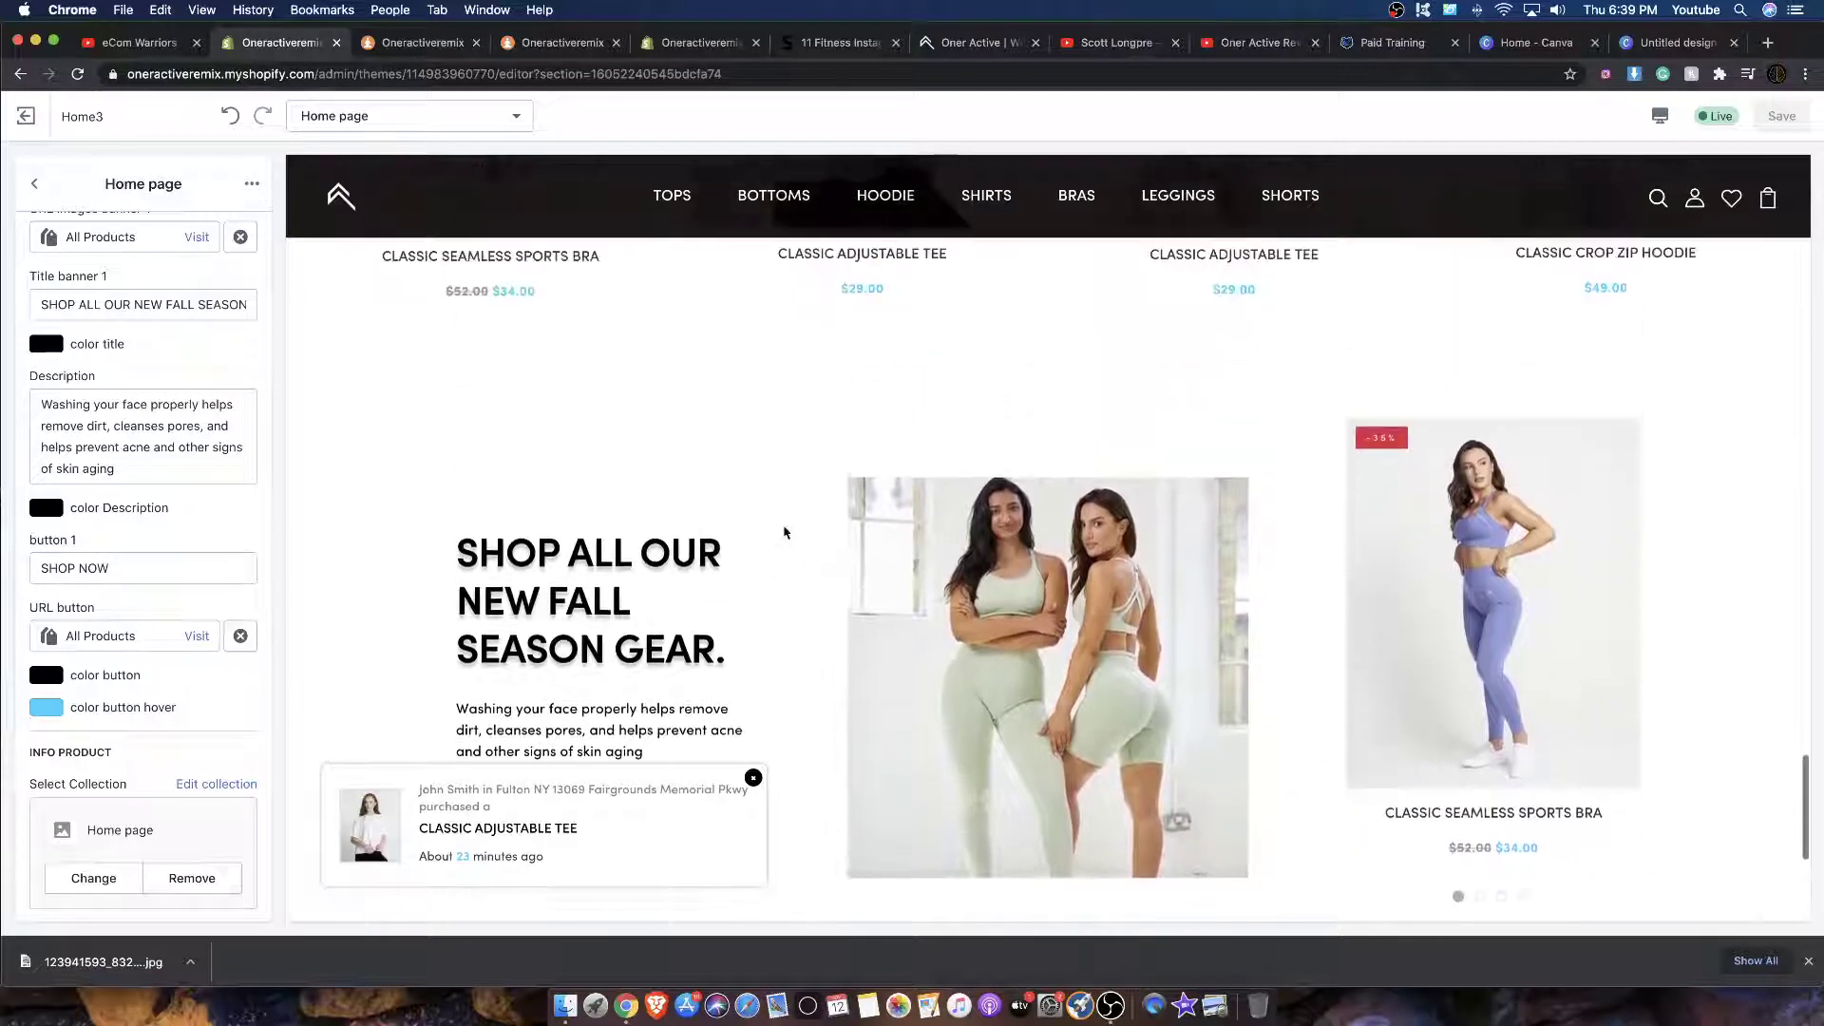
scroll(808, 534, up, 15)
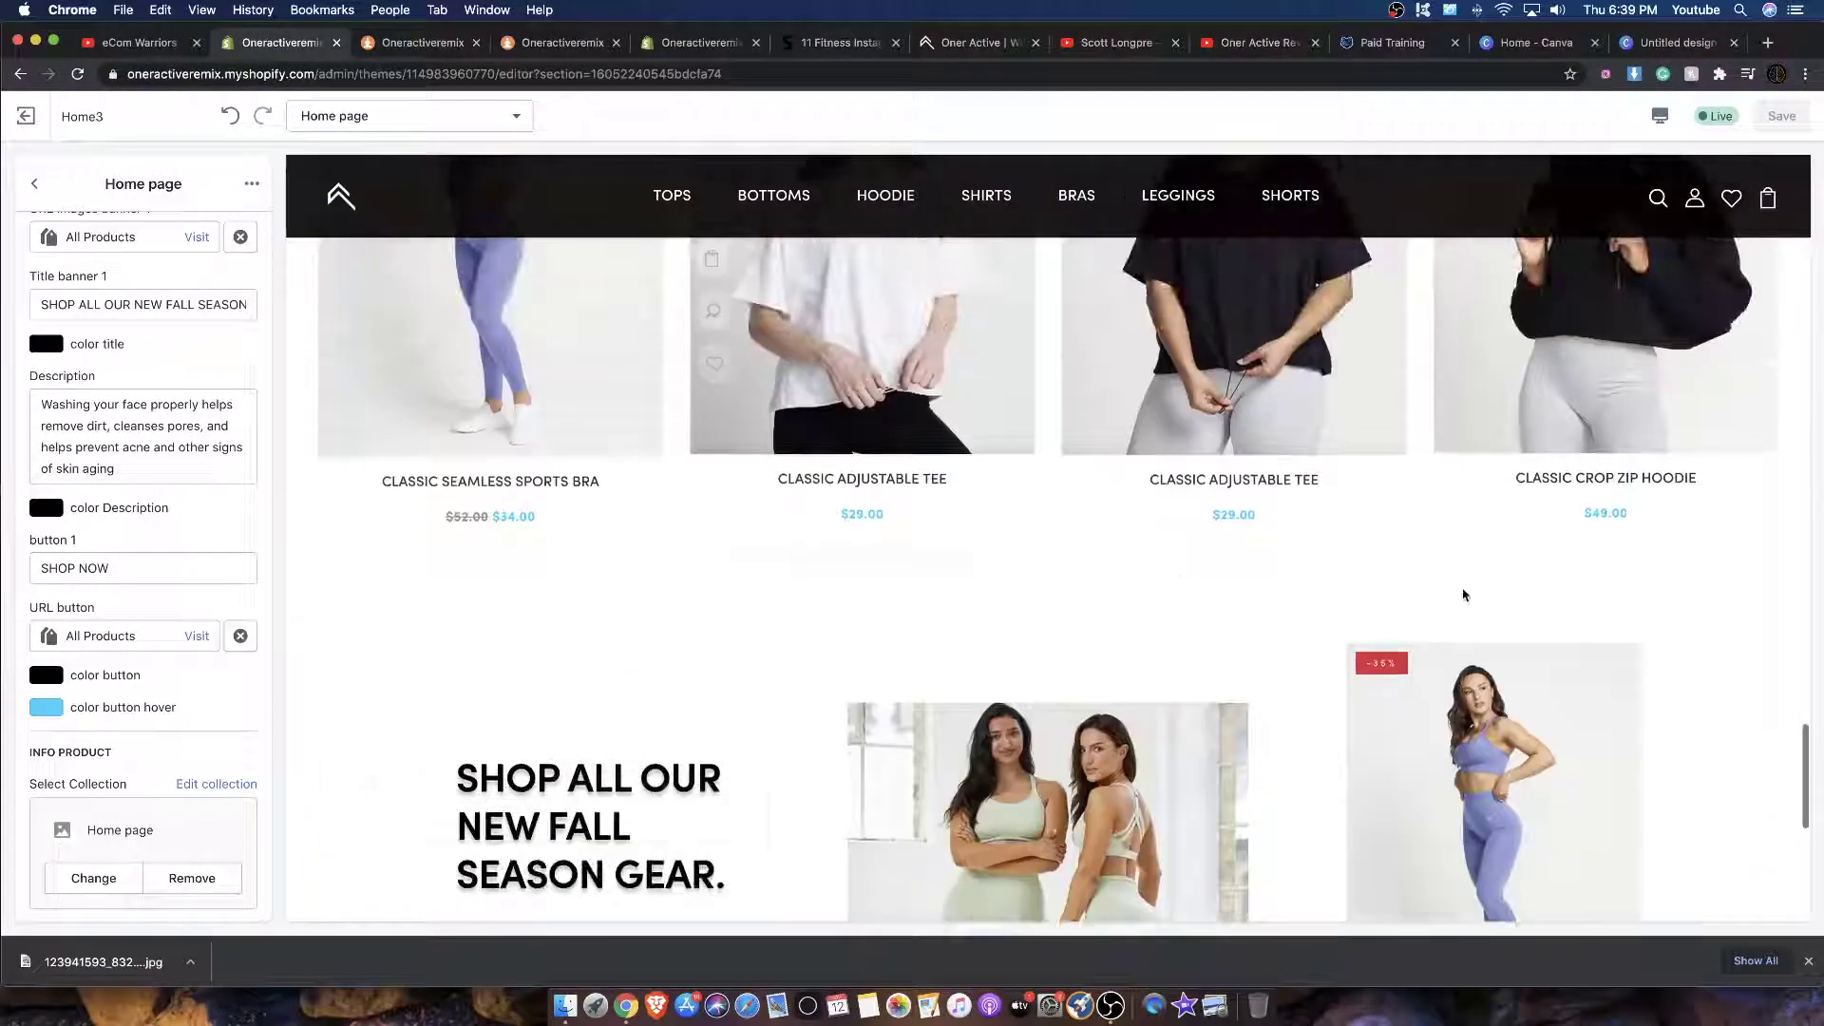
scroll(1405, 593, up, 12)
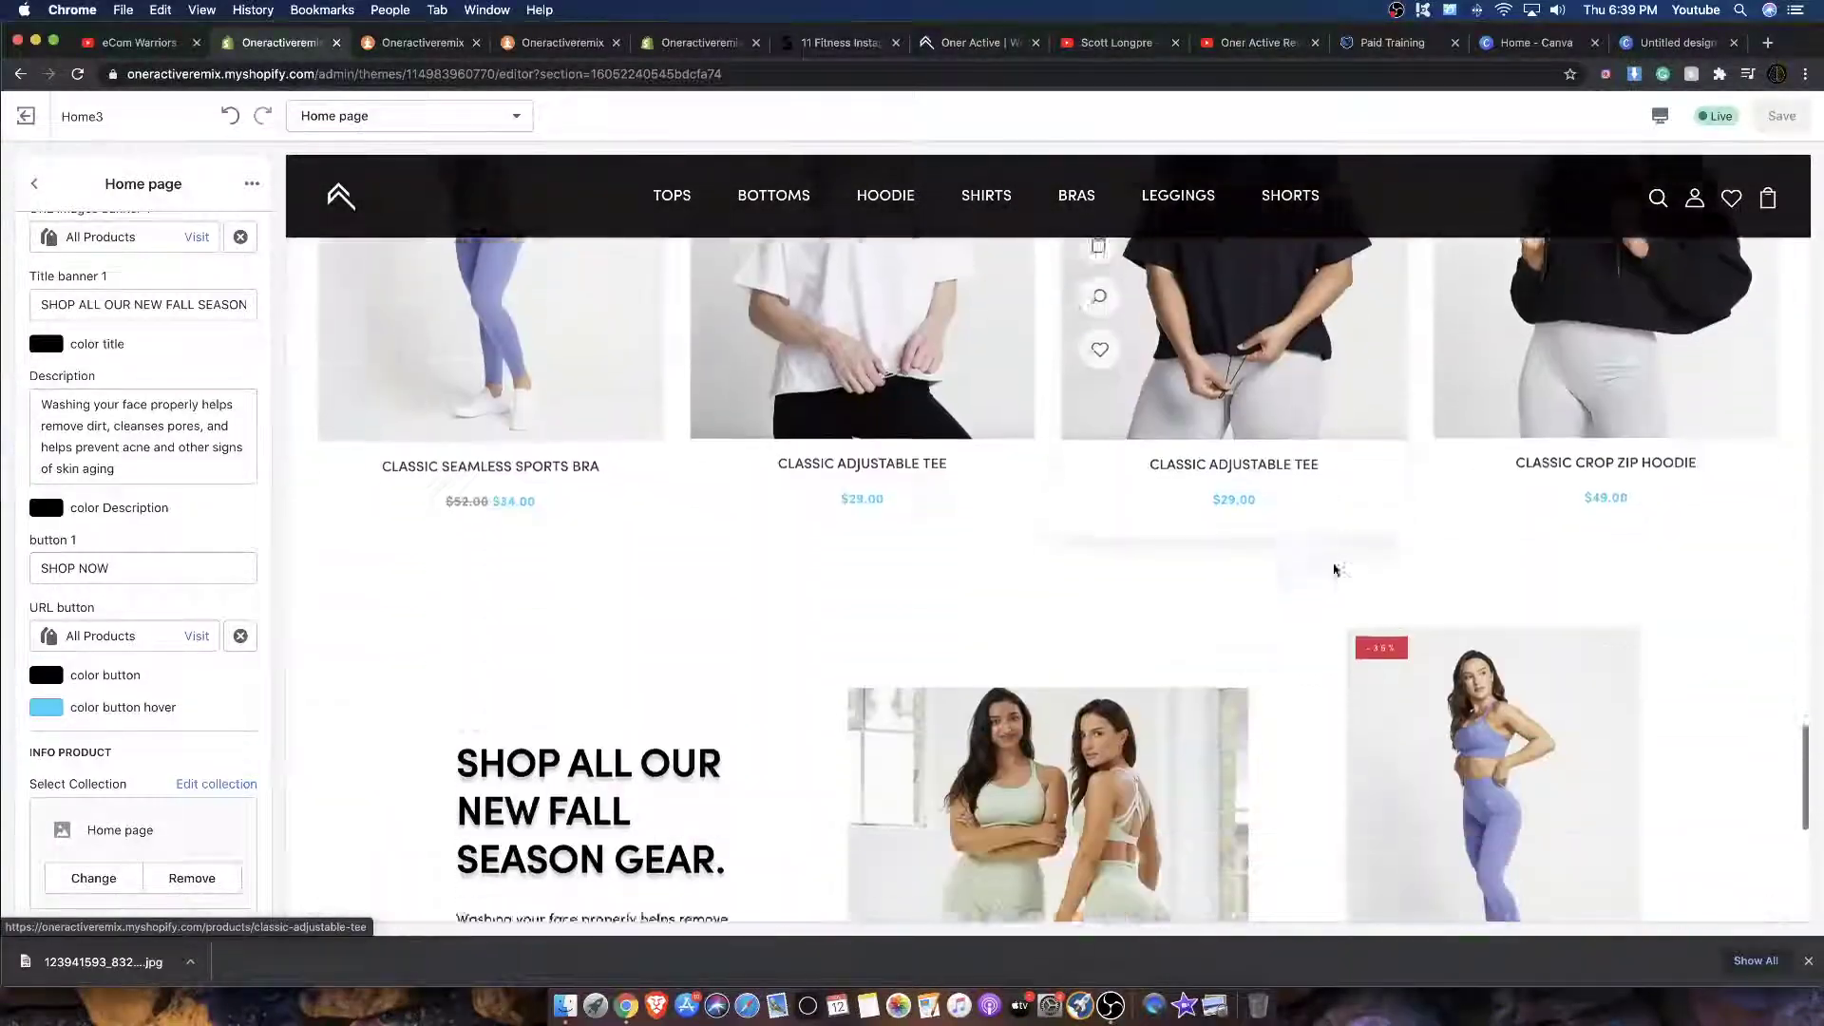
scroll(871, 688, up, 2)
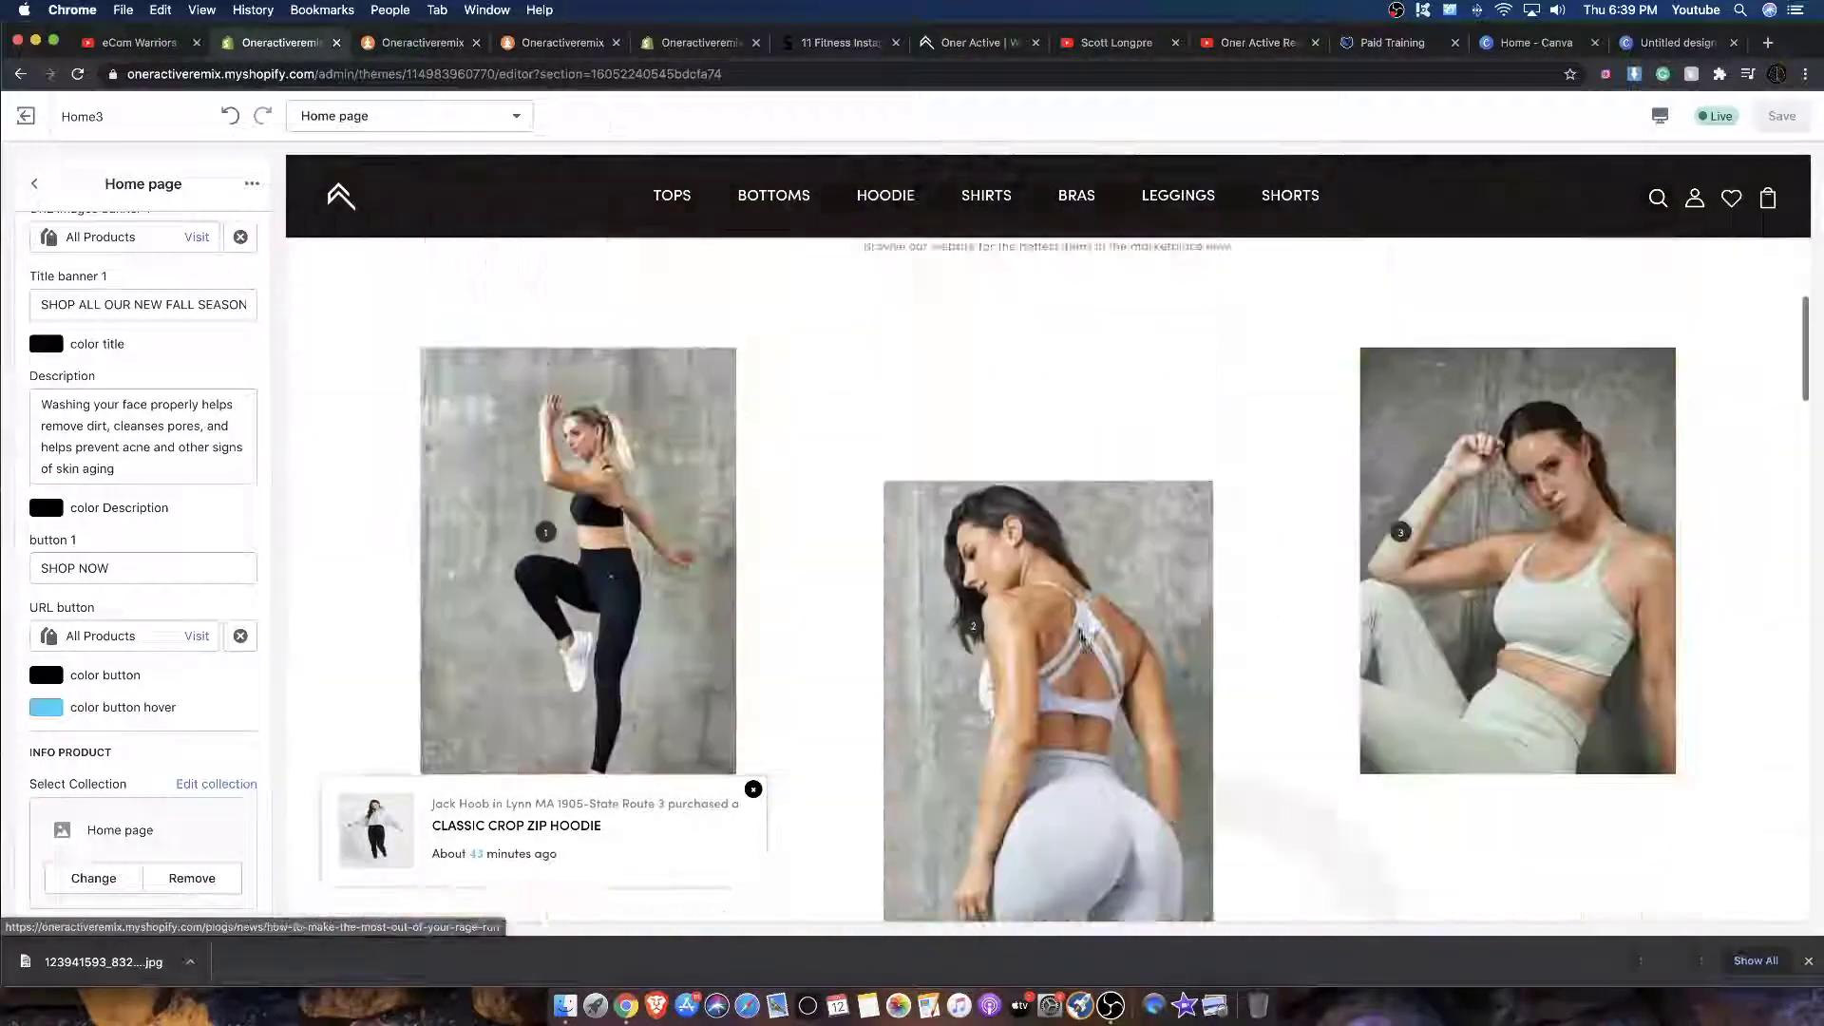
scroll(989, 601, down, 5)
scroll(989, 602, down, 7)
scroll(1222, 787, down, 5)
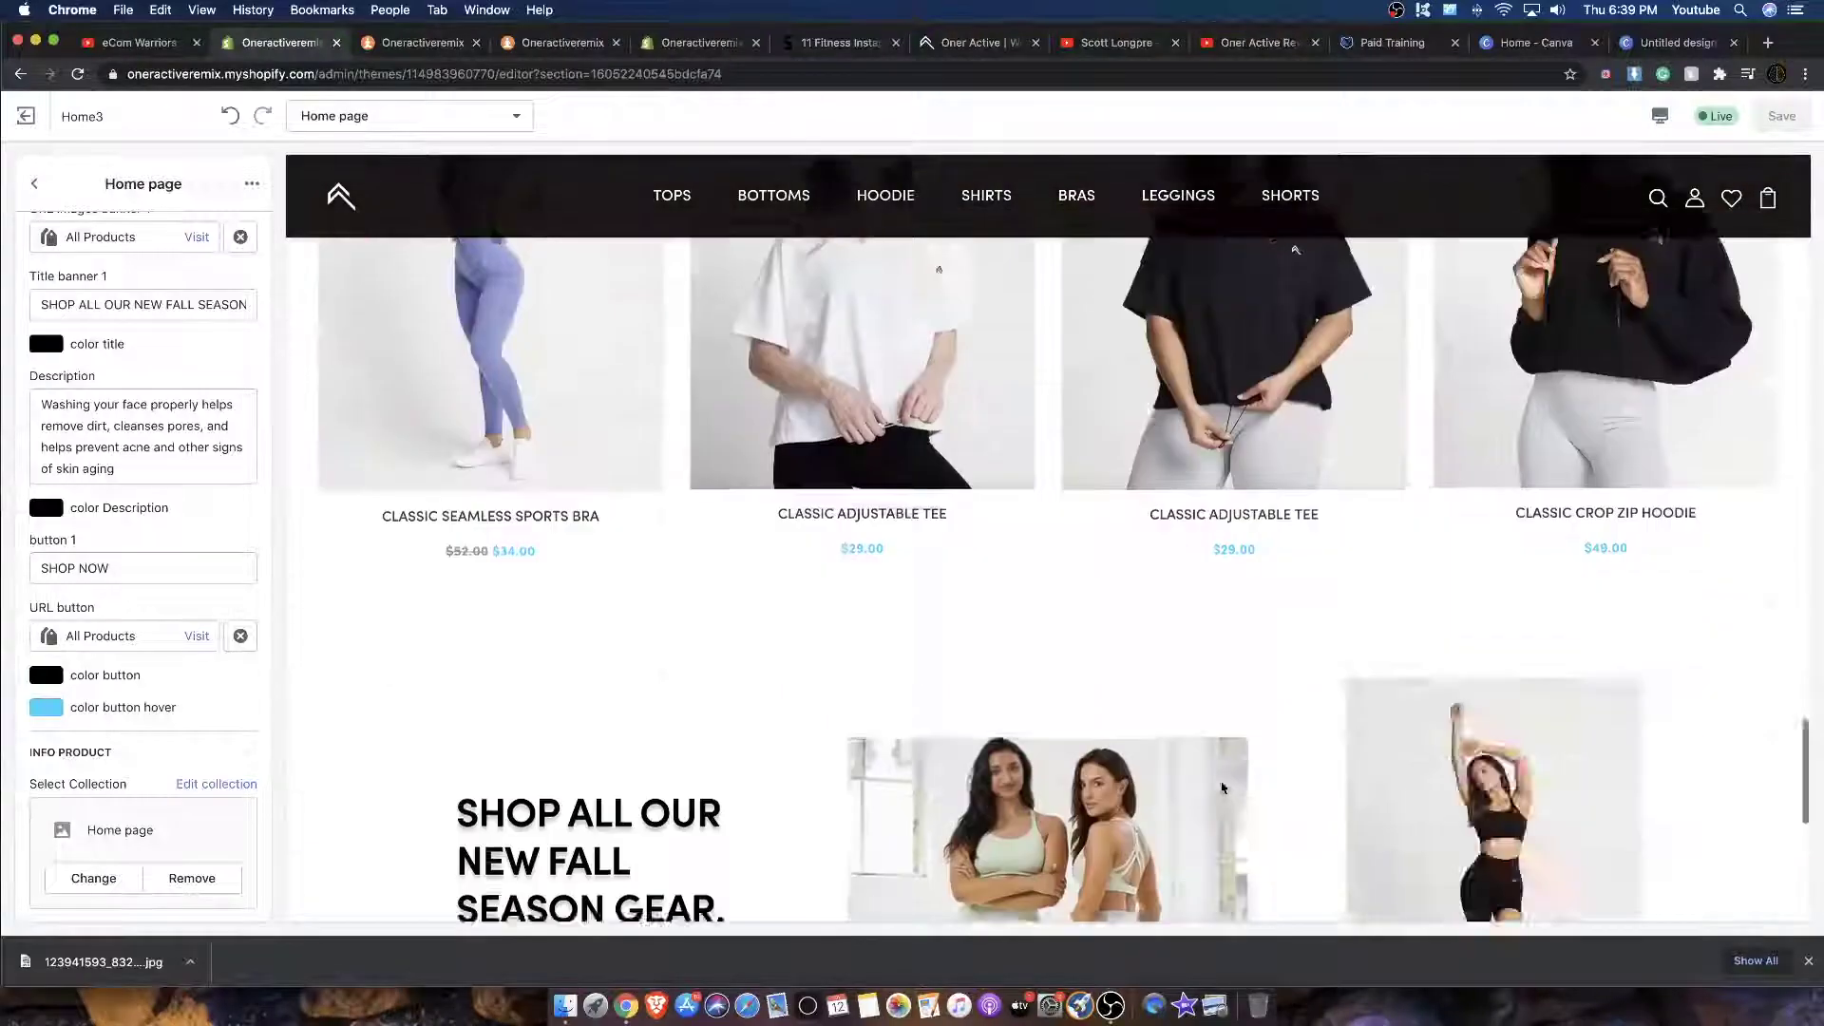
scroll(704, 609, up, 10)
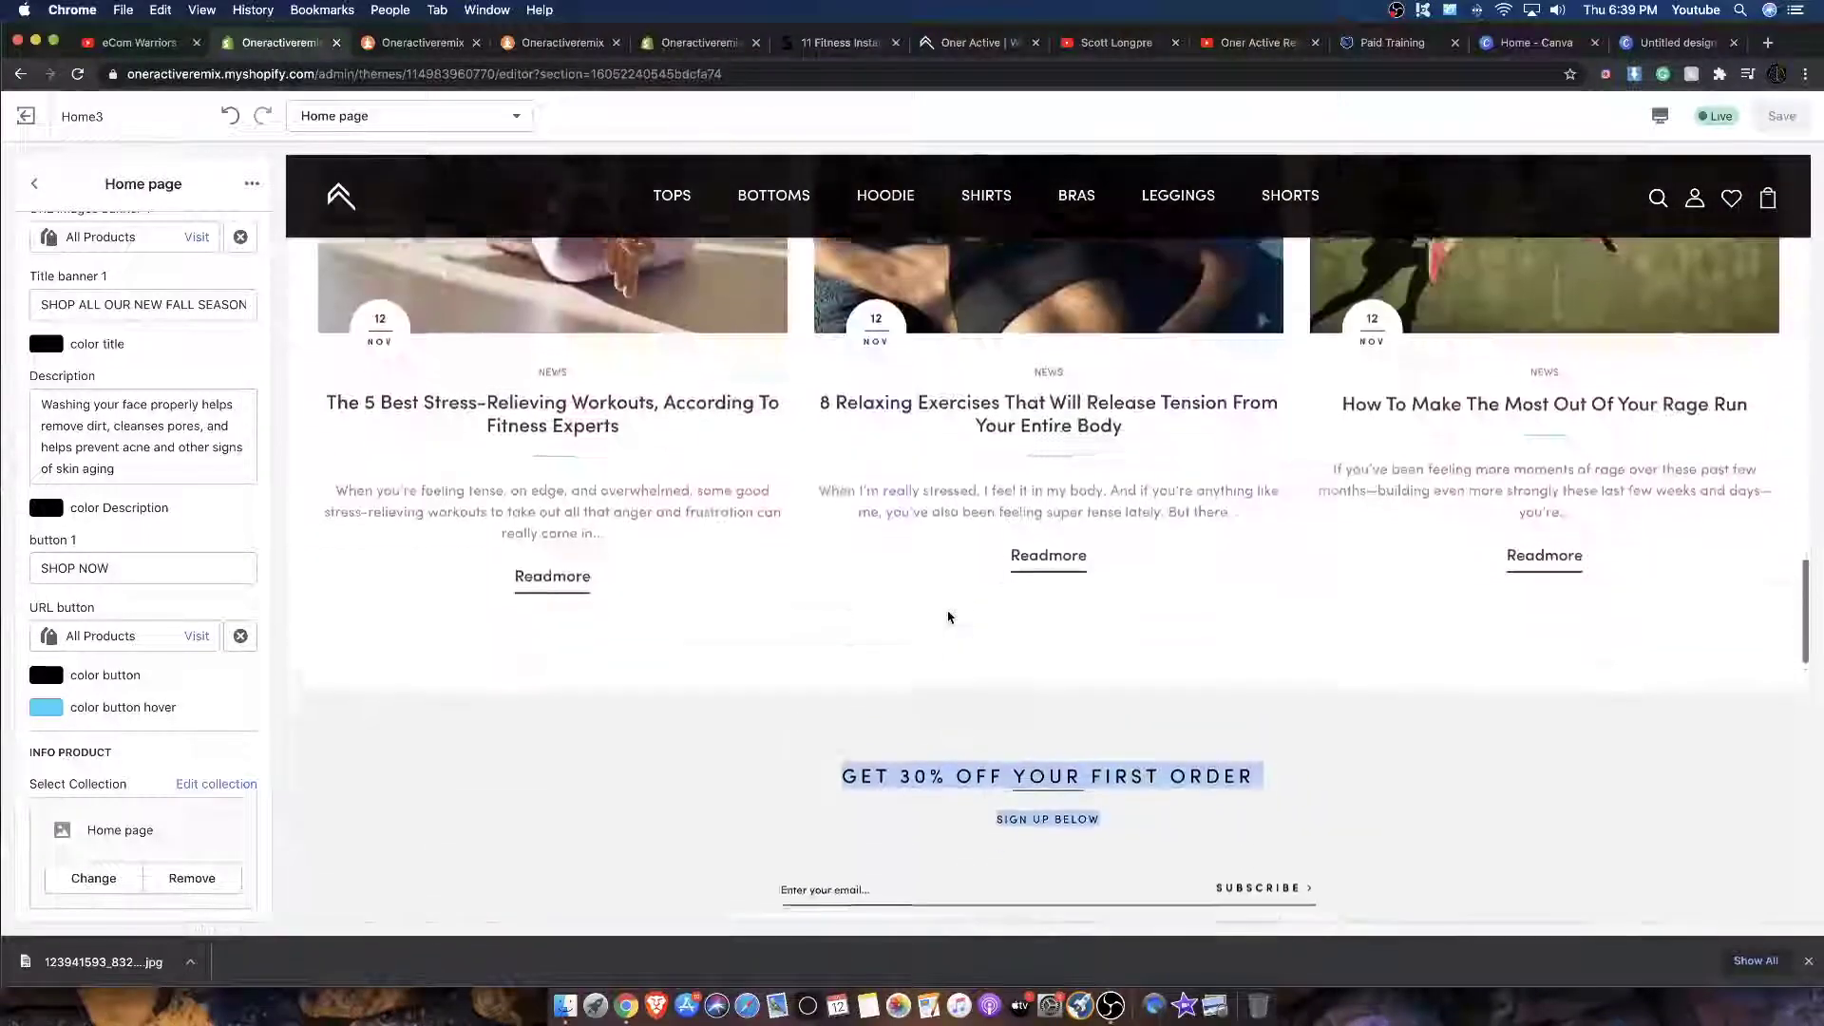
scroll(947, 617, up, 3)
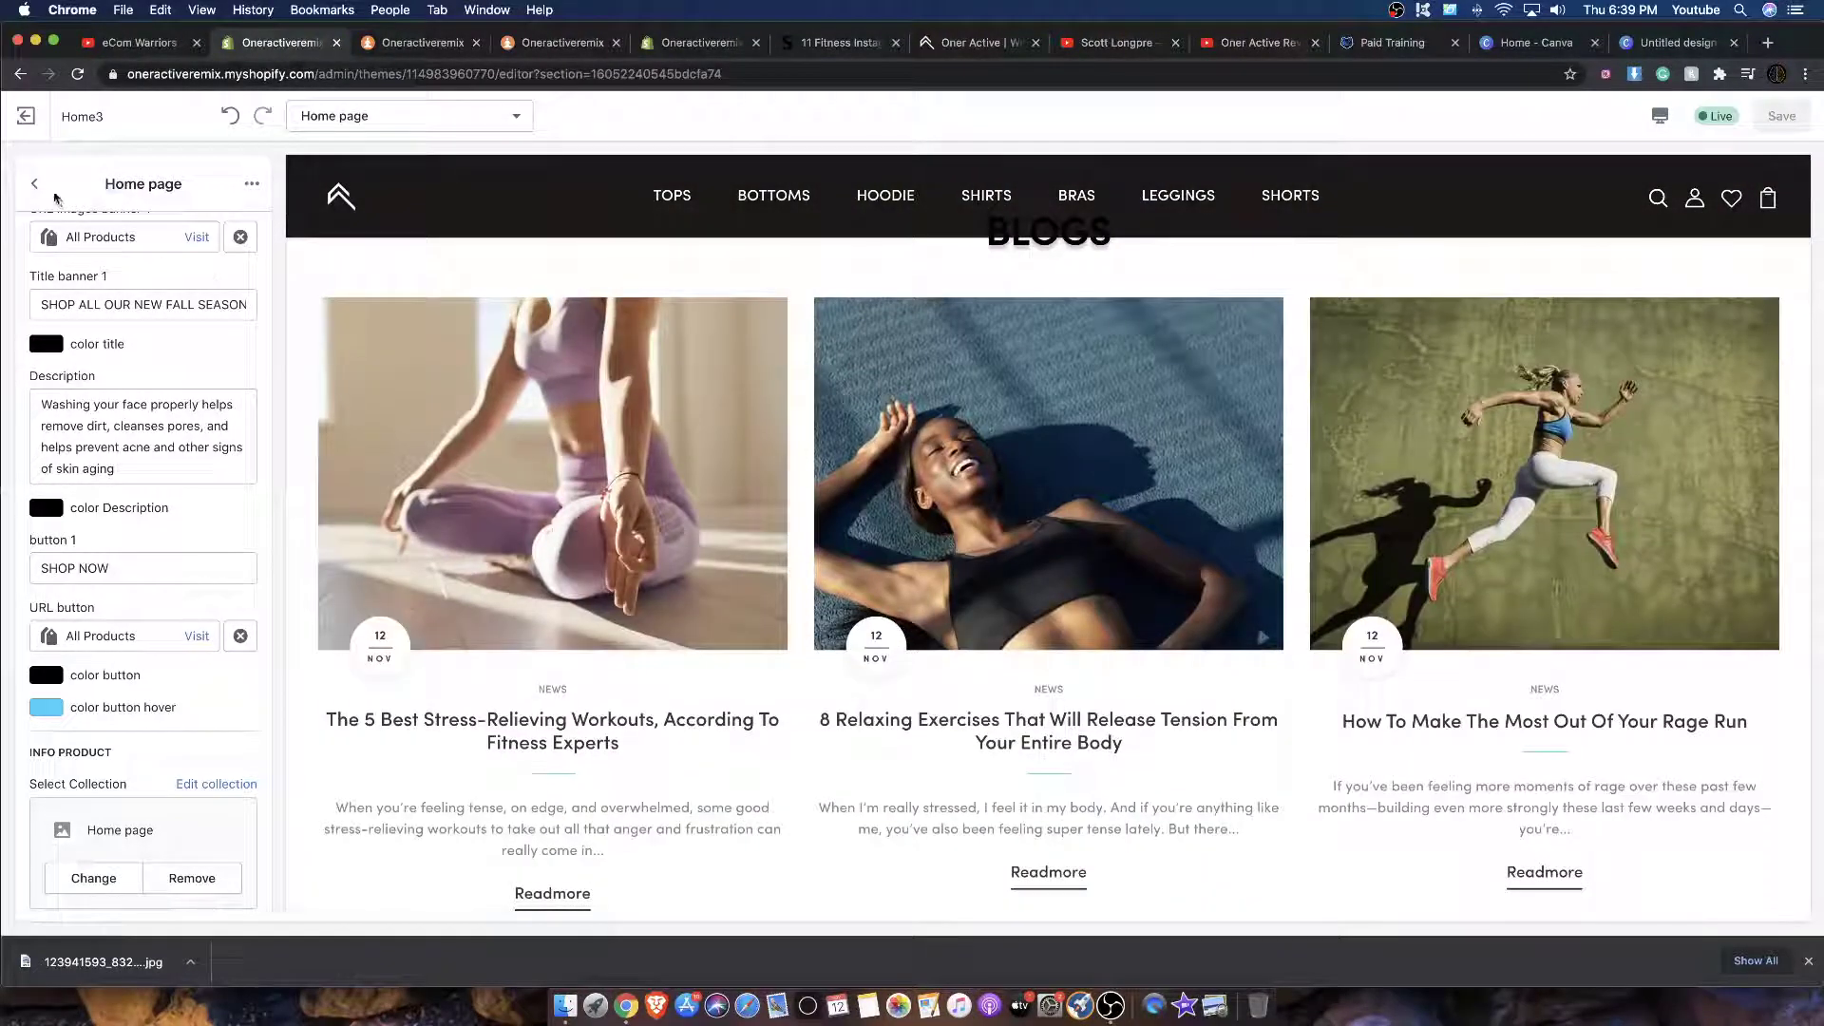
Step: Move the News blog section to the end of the home page, below the fall season product section, and review the page
click(35, 184)
drag(112, 556, 112, 711)
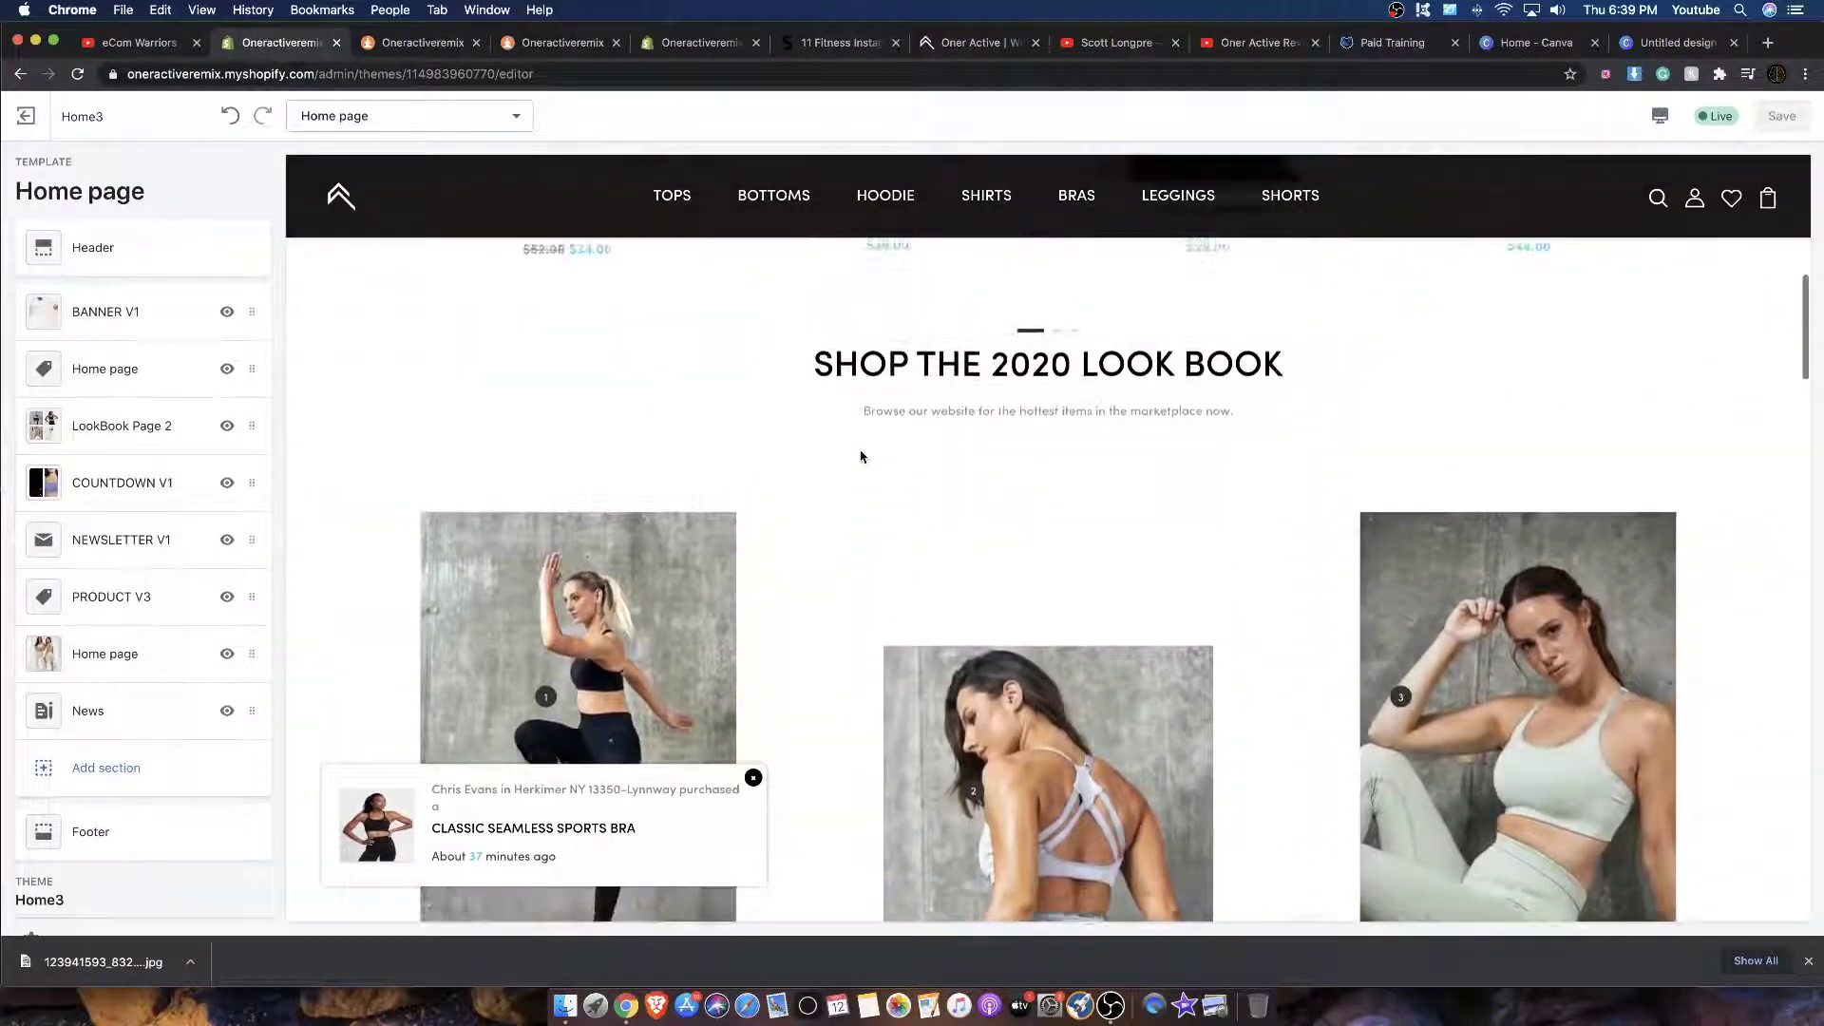
scroll(862, 457, down, 20)
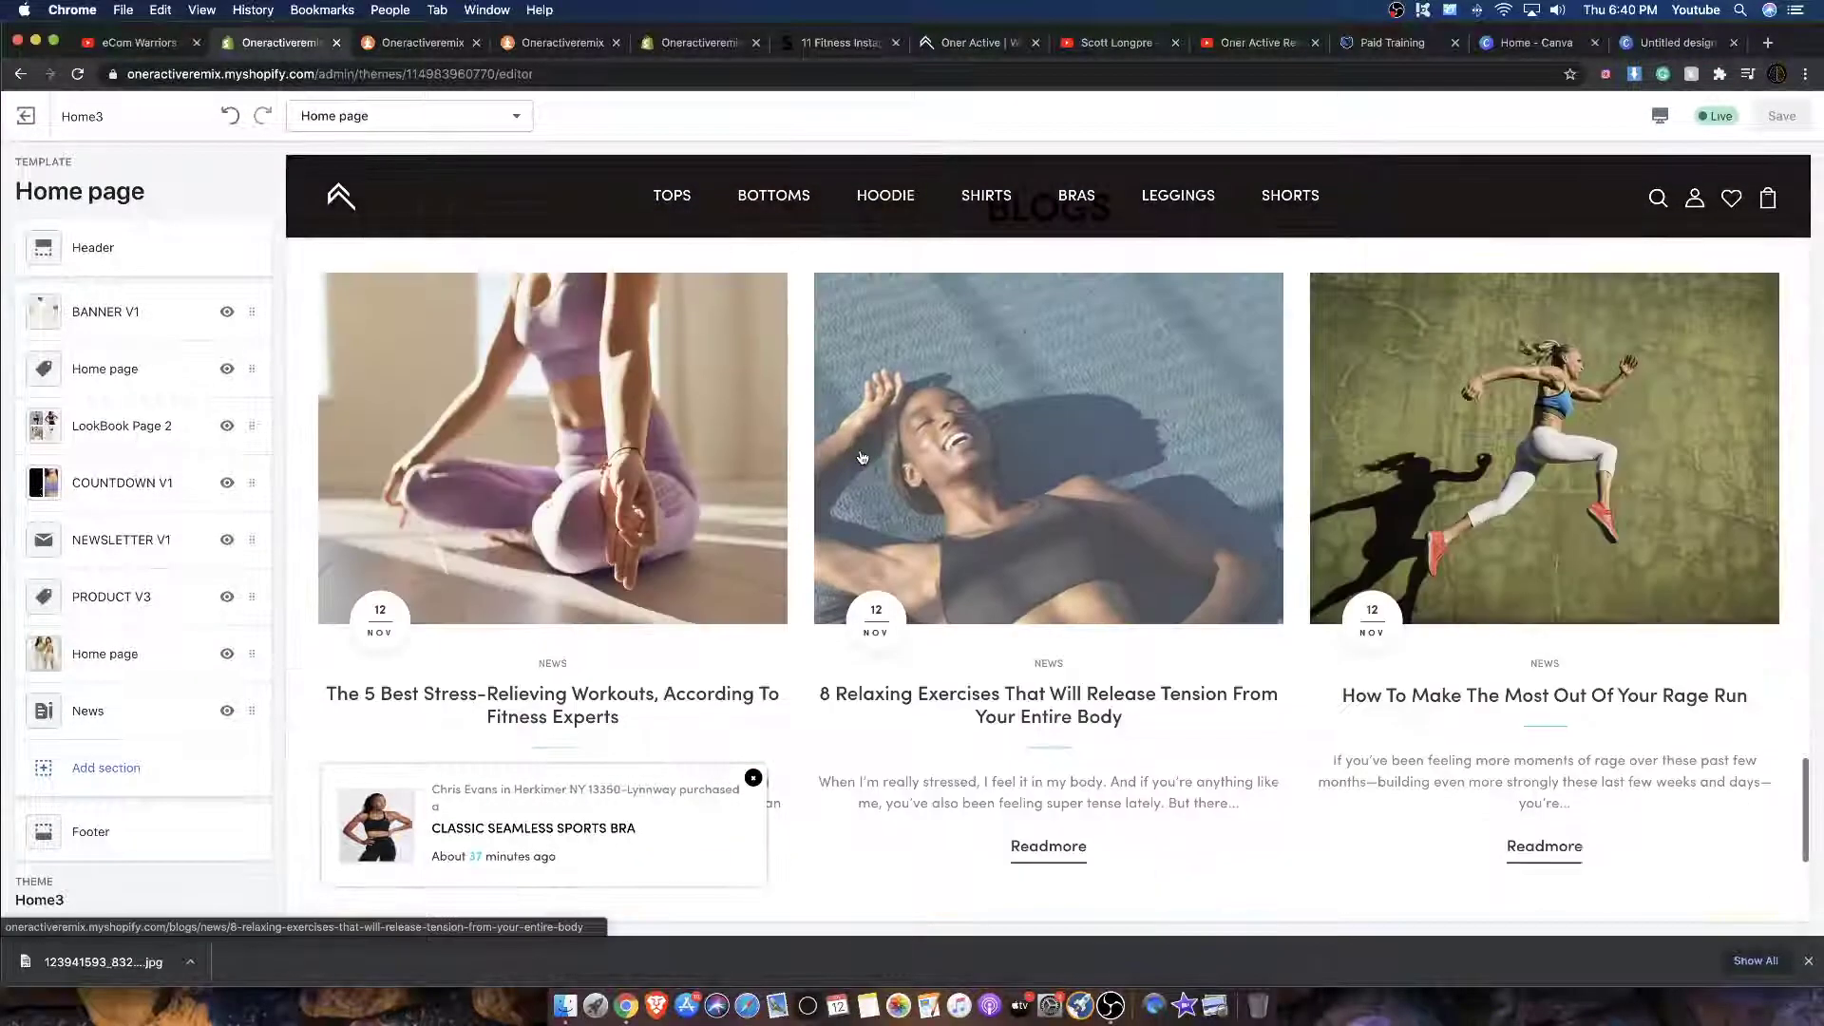
scroll(803, 509, up, 15)
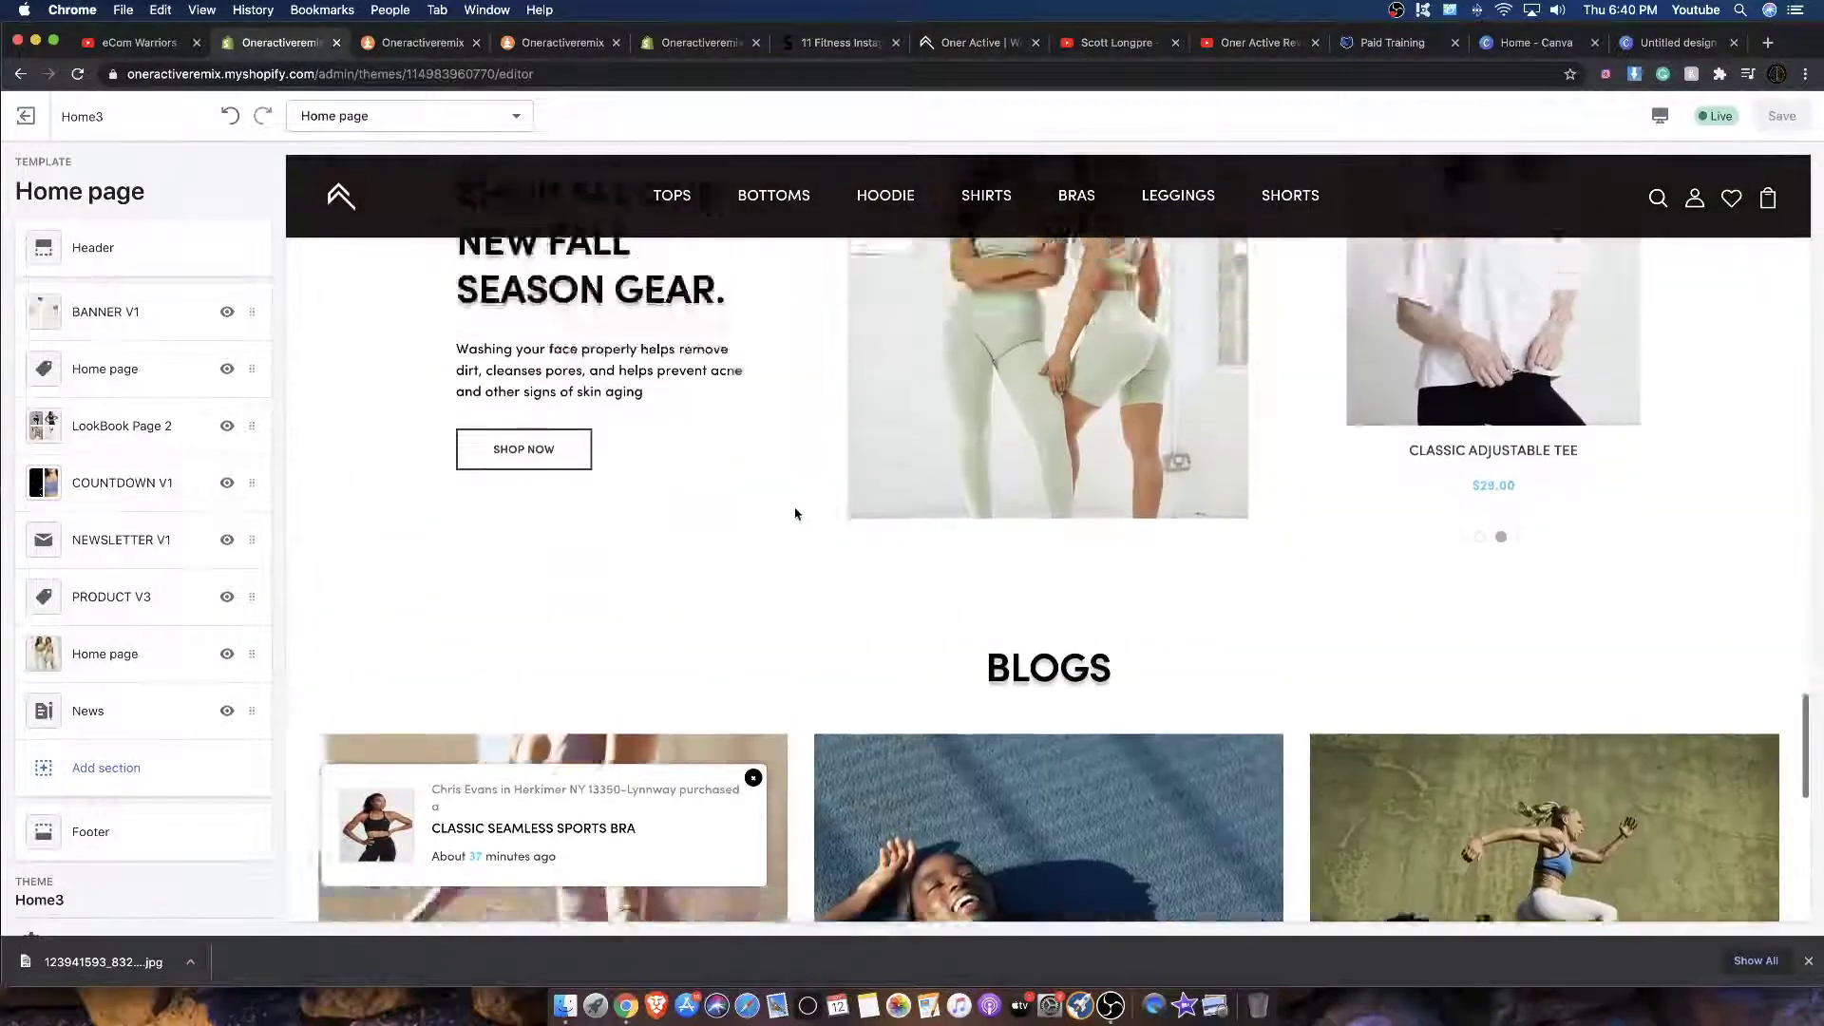
scroll(794, 519, up, 3)
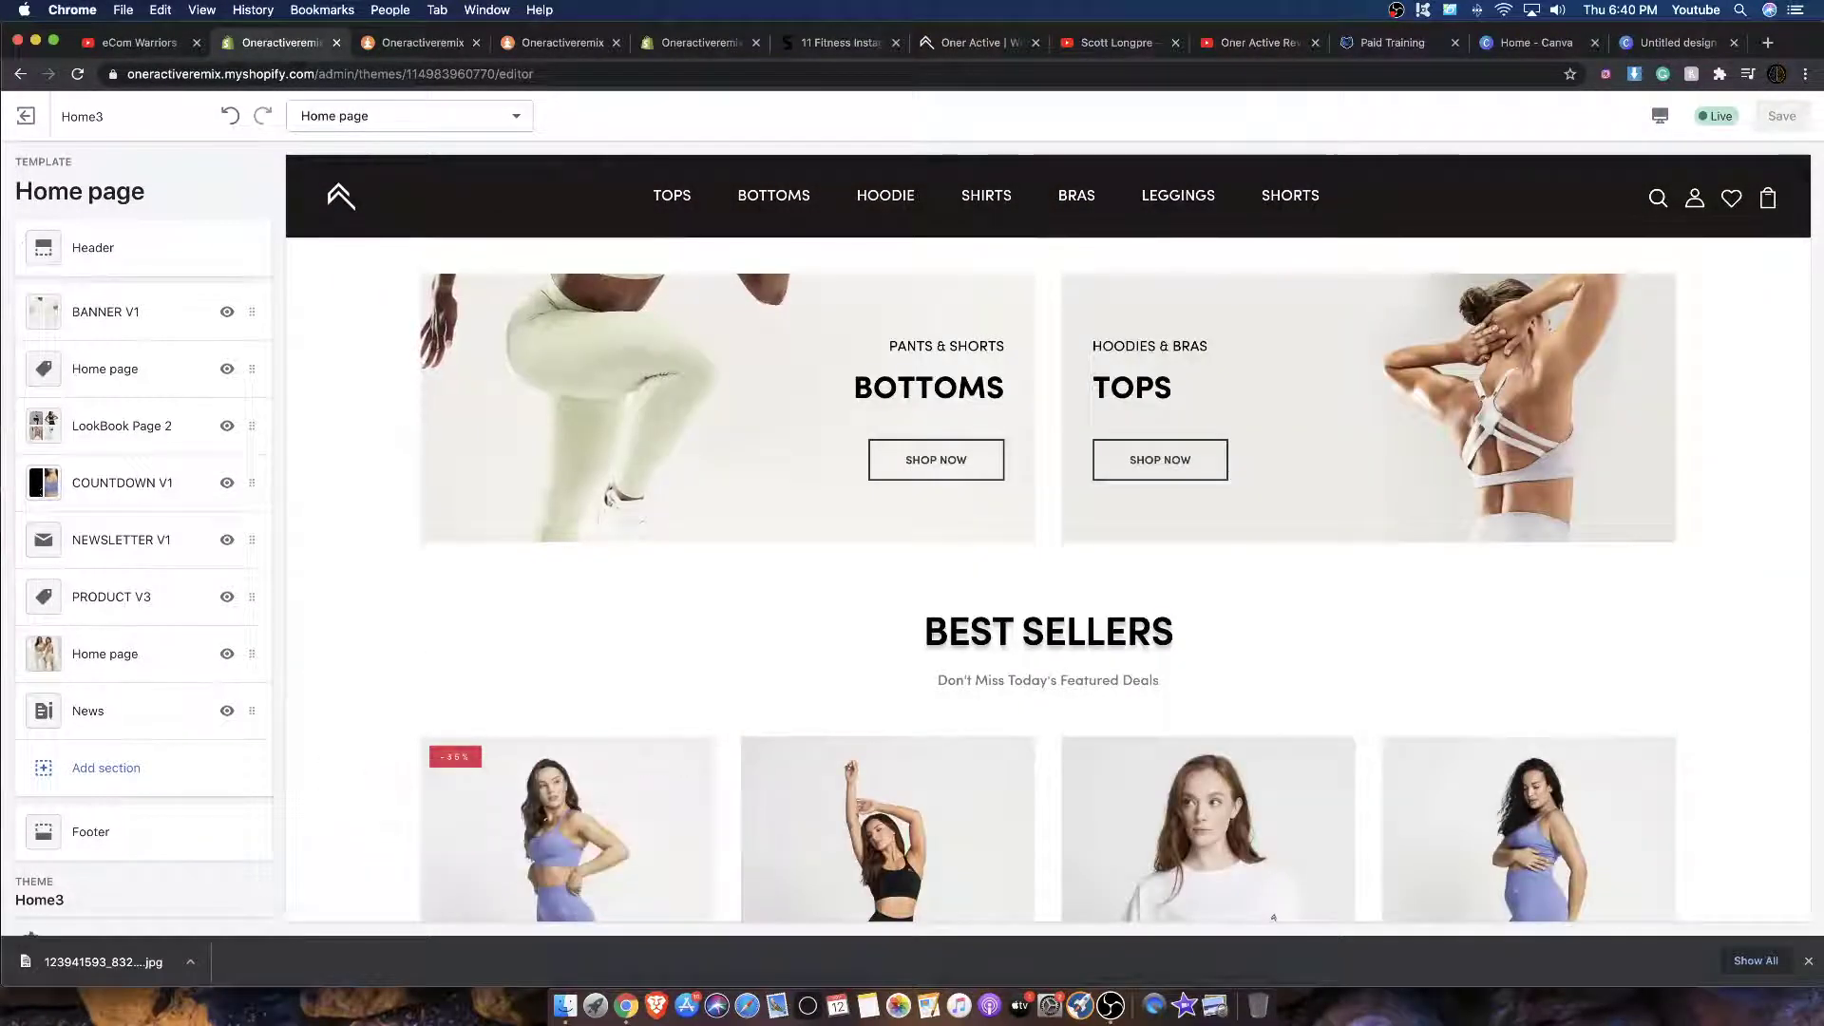